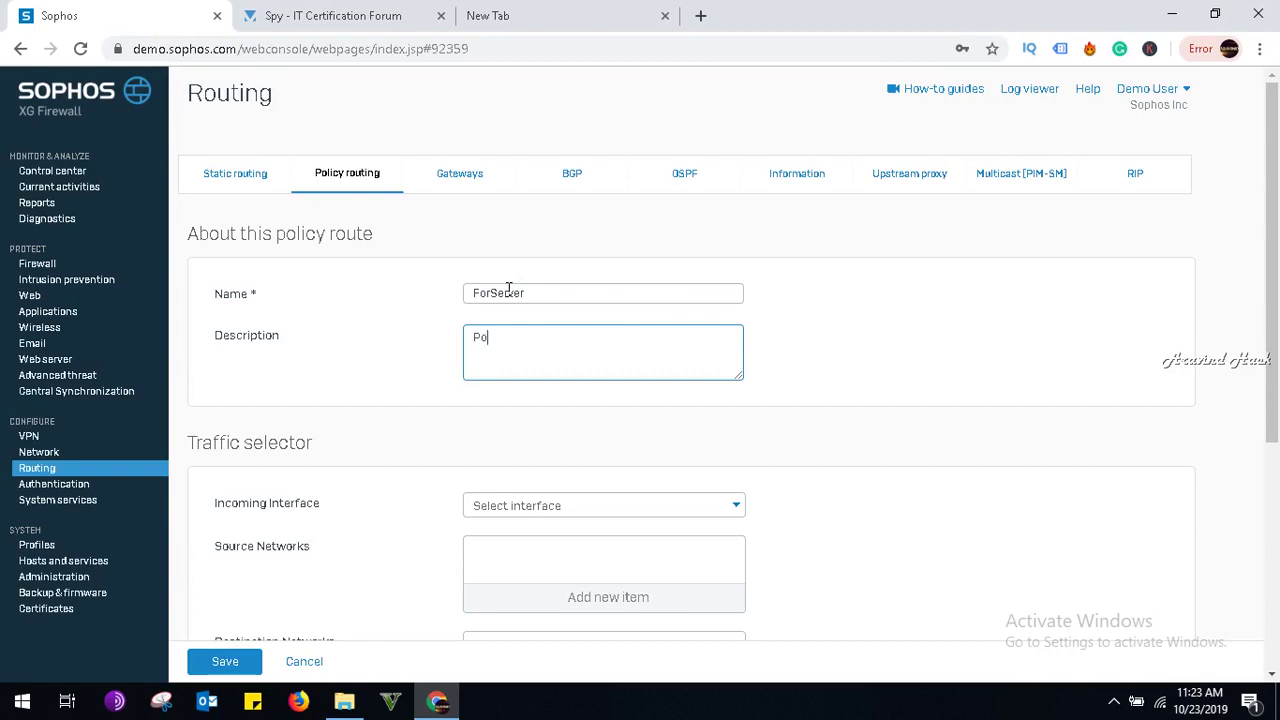
Enter PolicyRoutingForServer as the ForServer route's description and open the Incoming Interface list.
{"action": "type", "text": "licyRoutingForServer"}
{"action": "left_click", "coordinate": [505, 505]}
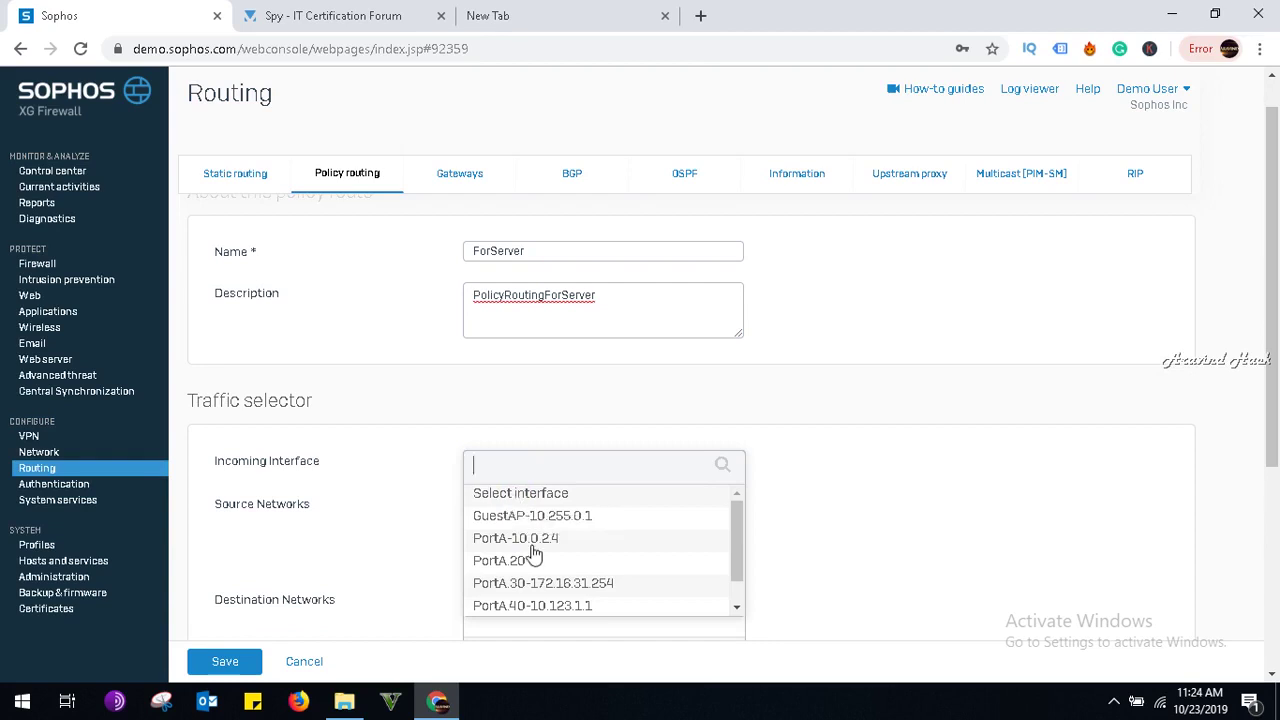
Set the incoming interface to PortA-10.0.2.4 and the source network to Any.
{"action": "left_click", "coordinate": [528, 538]}
{"action": "left_click", "coordinate": [563, 563]}
{"action": "scroll", "coordinate": [555, 525], "scroll_direction": "down", "scroll_amount": 15}
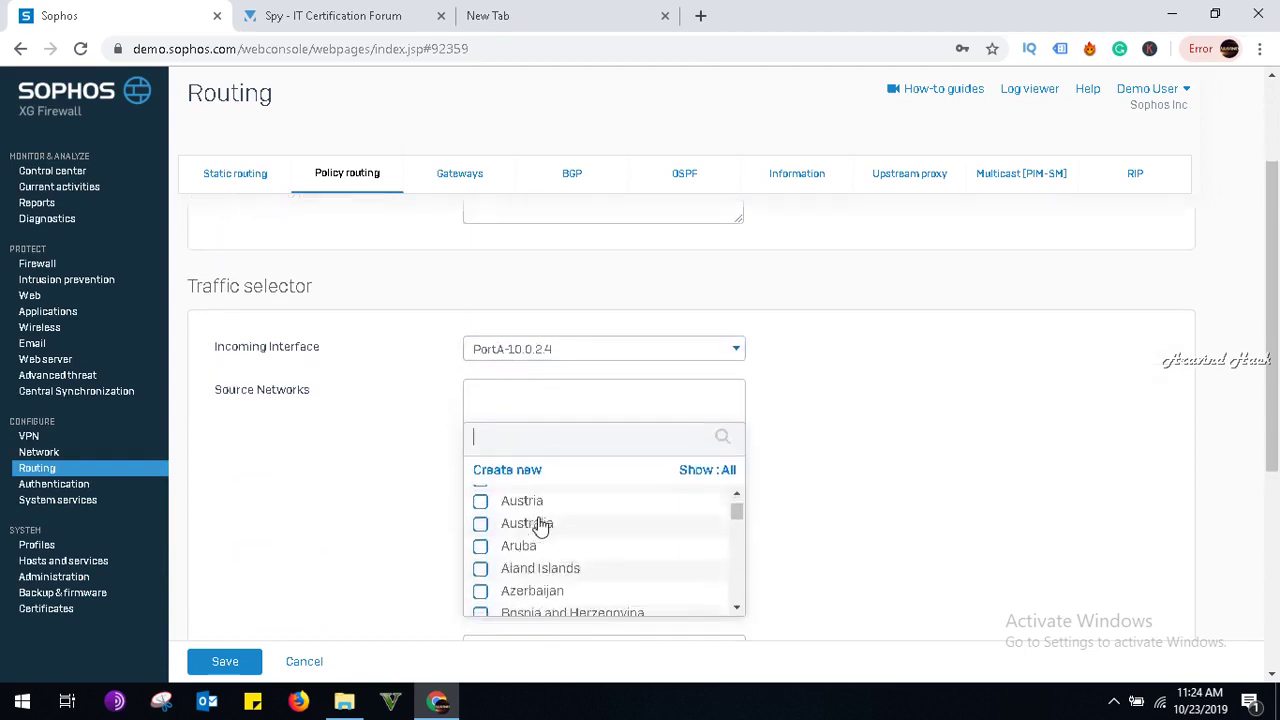
{"action": "scroll", "coordinate": [540, 527], "scroll_direction": "down", "scroll_amount": 8}
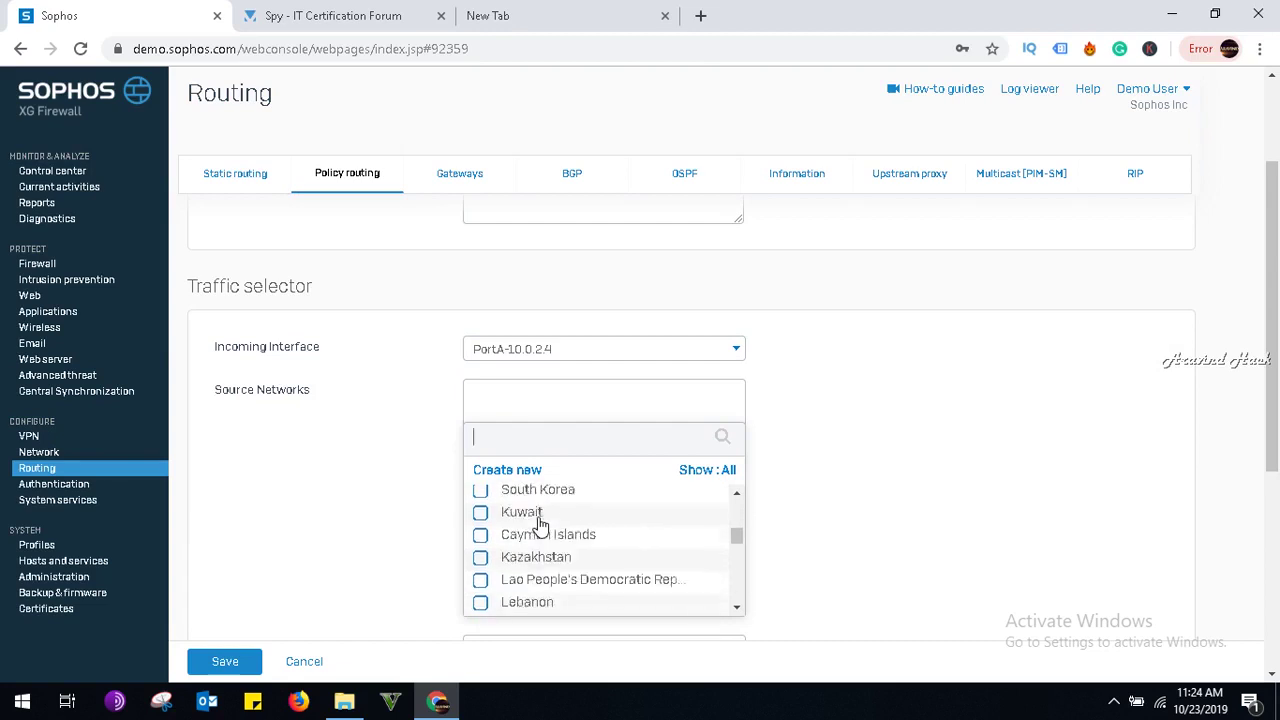
{"action": "scroll", "coordinate": [540, 527], "scroll_direction": "up", "scroll_amount": 7}
{"action": "scroll", "coordinate": [538, 525], "scroll_direction": "up", "scroll_amount": 15}
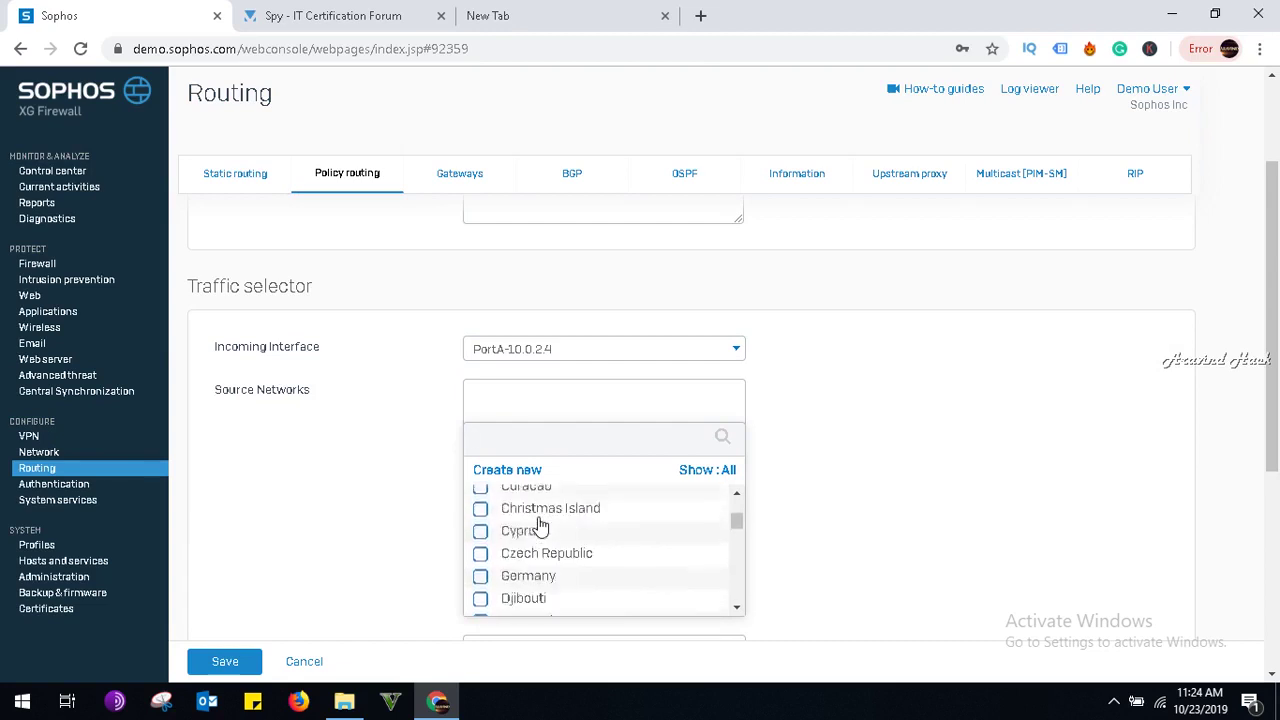
{"action": "scroll", "coordinate": [482, 510], "scroll_direction": "down", "scroll_amount": 2}
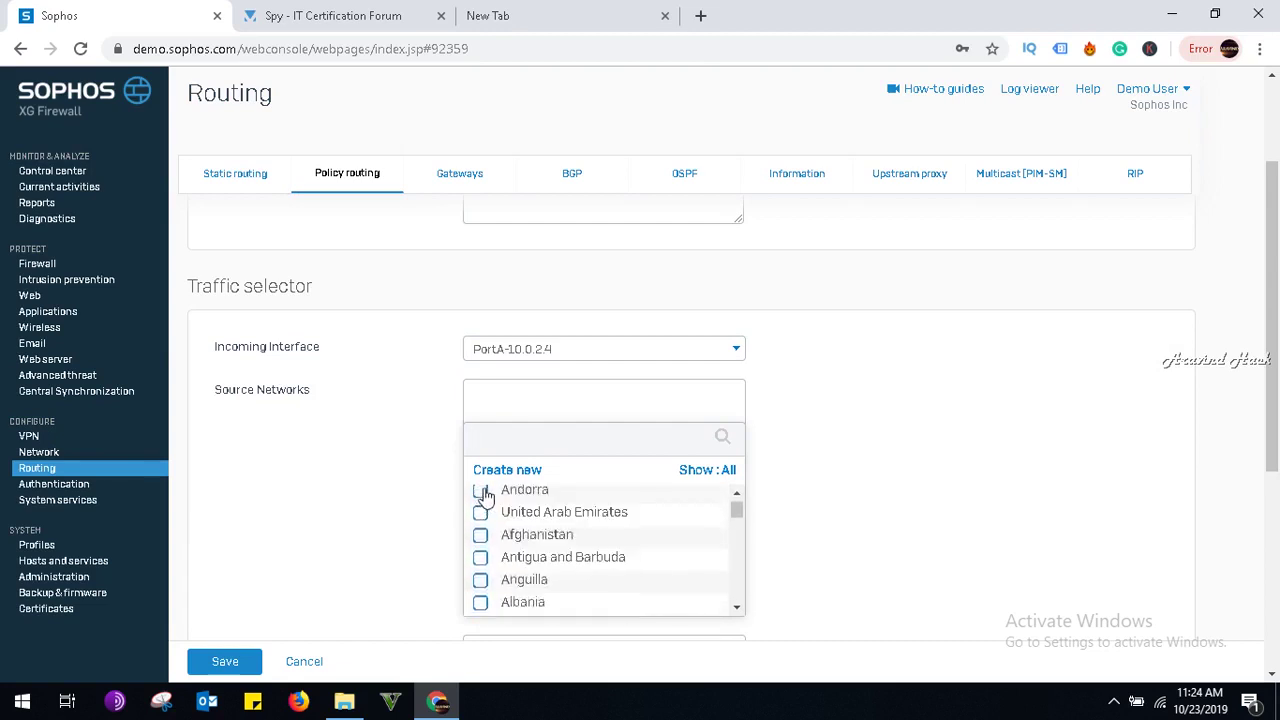
{"action": "scroll", "coordinate": [480, 508], "scroll_direction": "up", "scroll_amount": 2}
{"action": "left_click", "coordinate": [481, 496]}
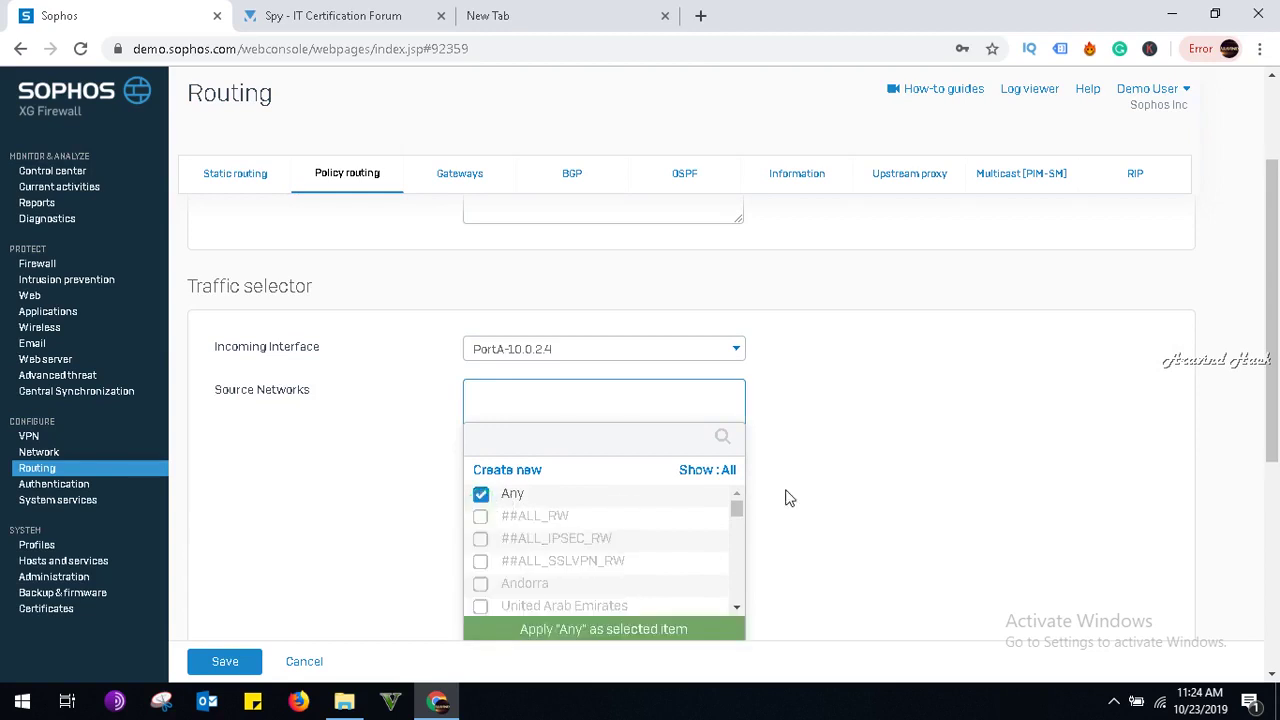
{"action": "left_click", "coordinate": [636, 630]}
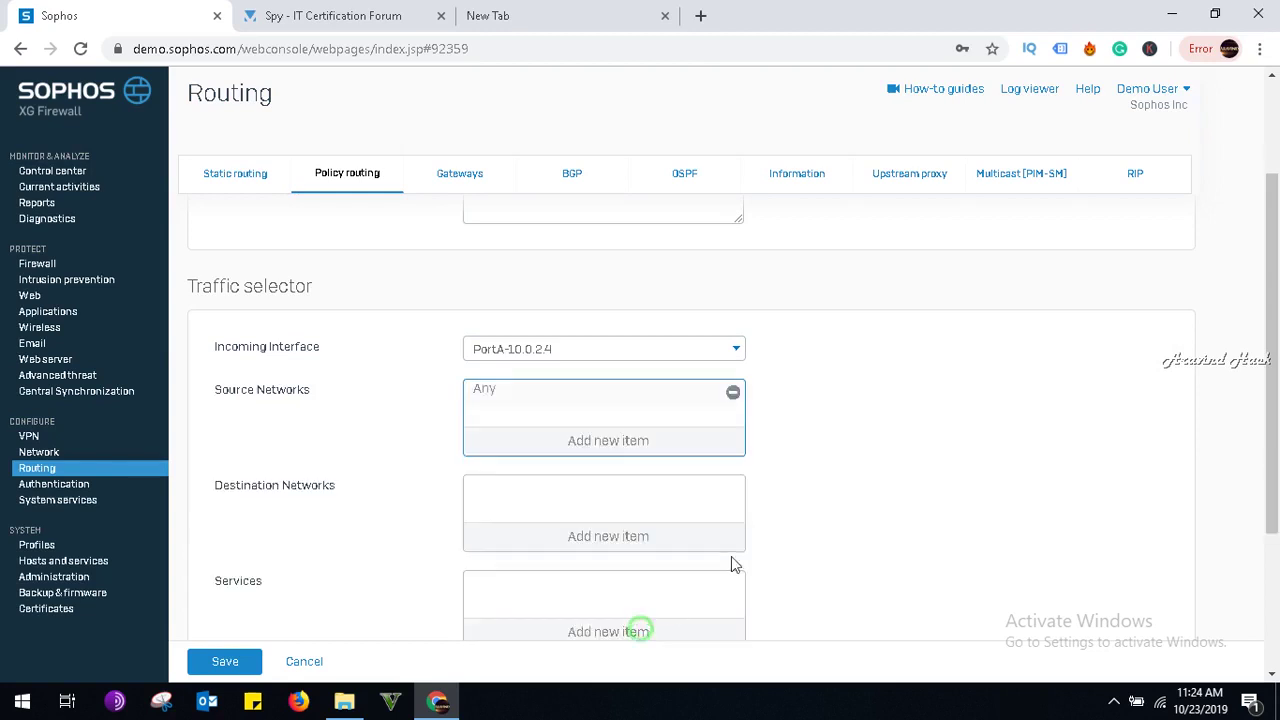
Set the destination network and the service to Any.
{"action": "left_click", "coordinate": [666, 535]}
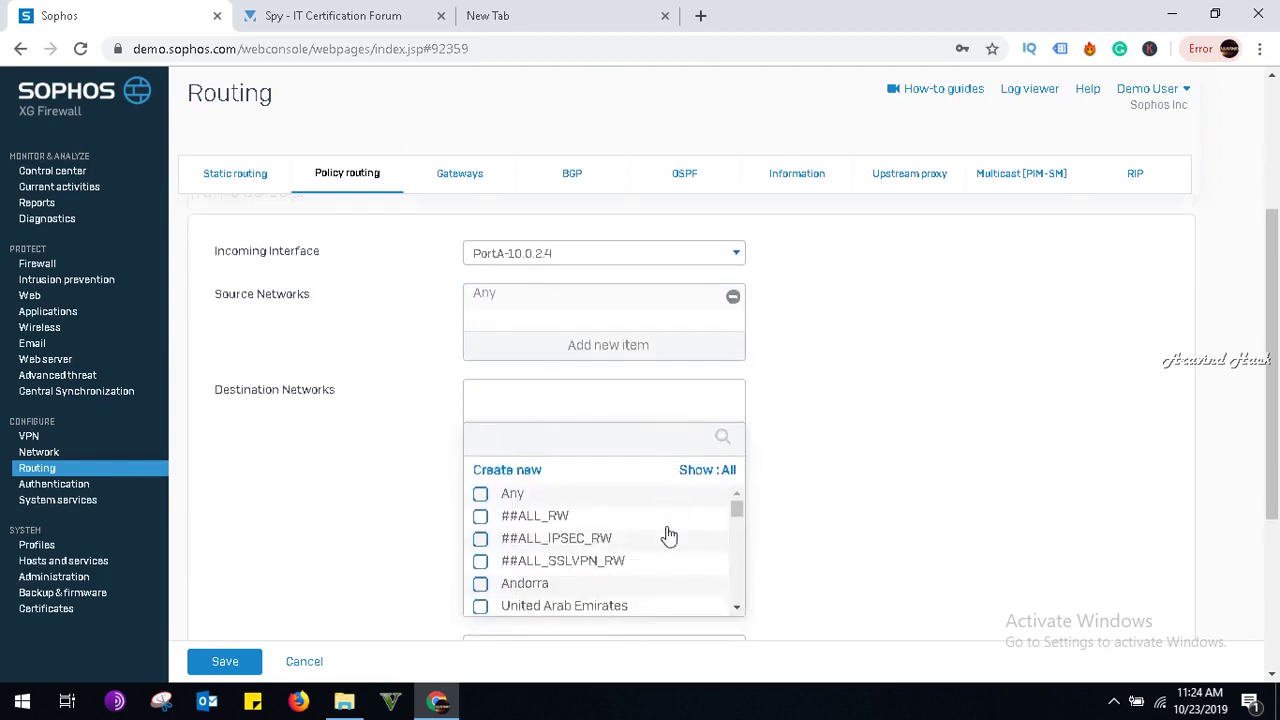
{"action": "left_click", "coordinate": [510, 493]}
{"action": "left_click", "coordinate": [606, 630]}
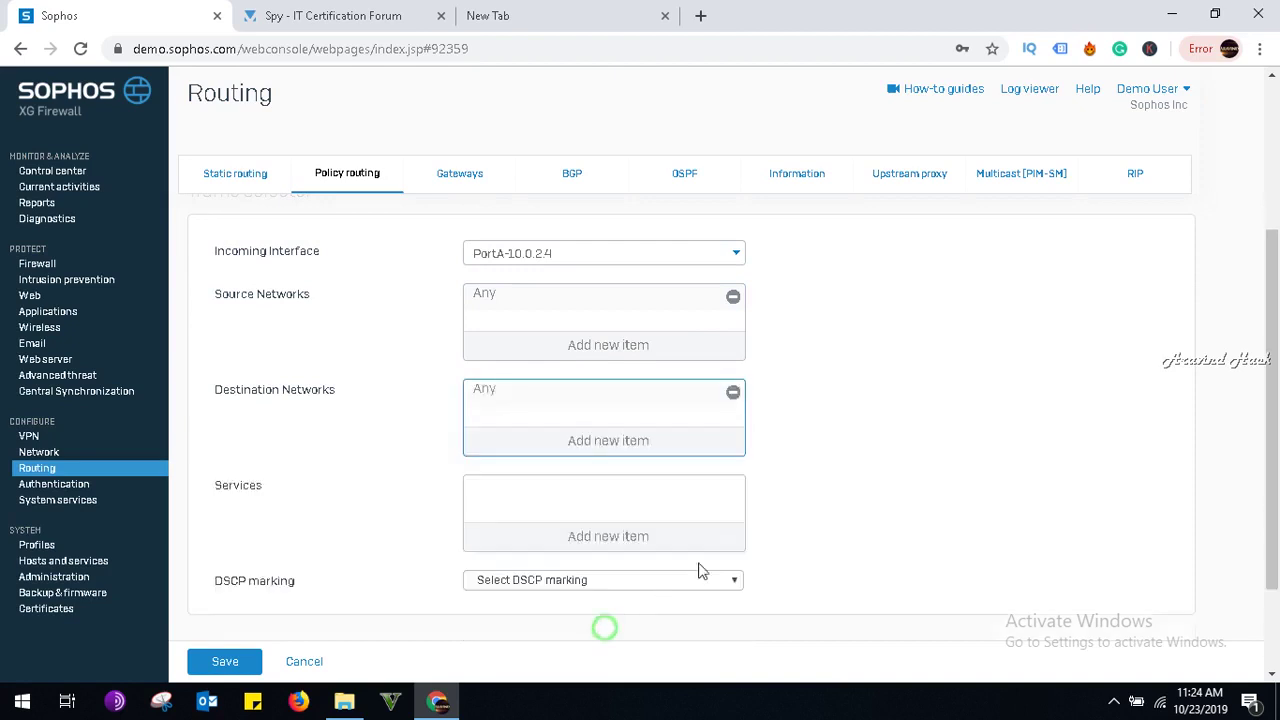
{"action": "scroll", "coordinate": [754, 551], "scroll_direction": "down", "scroll_amount": 1}
{"action": "left_click", "coordinate": [625, 447]}
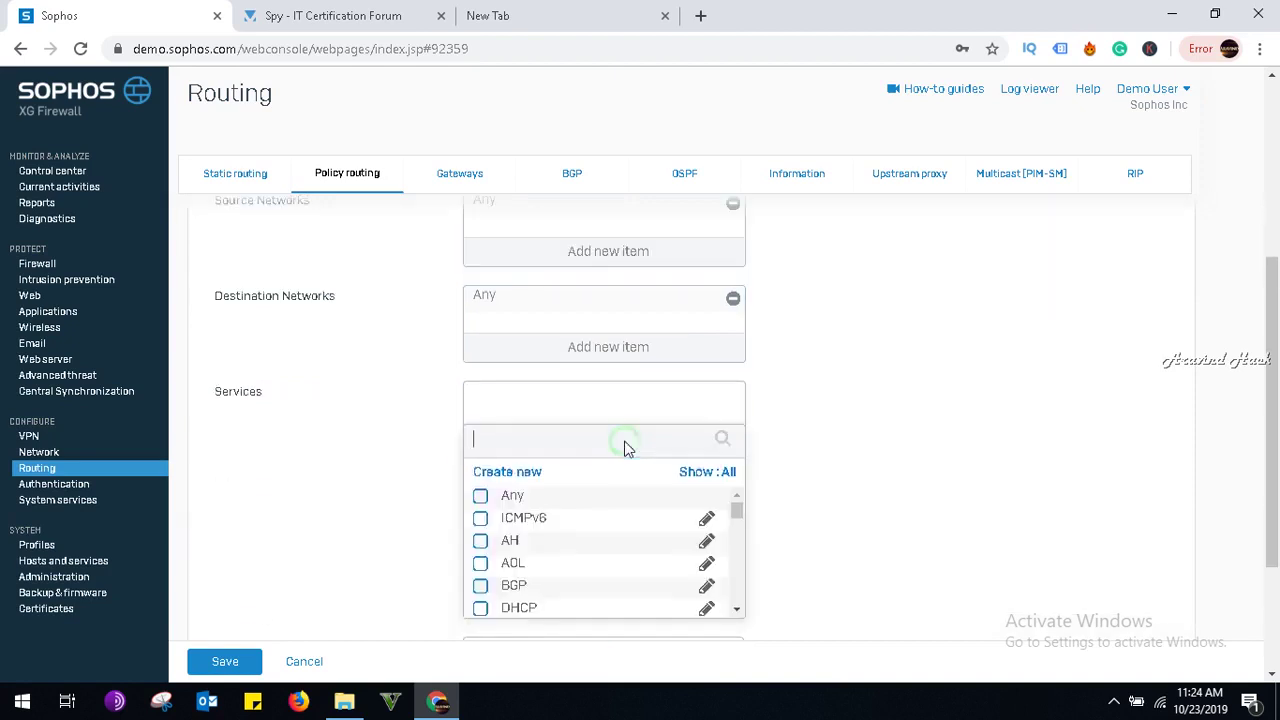
{"action": "left_click", "coordinate": [481, 495]}
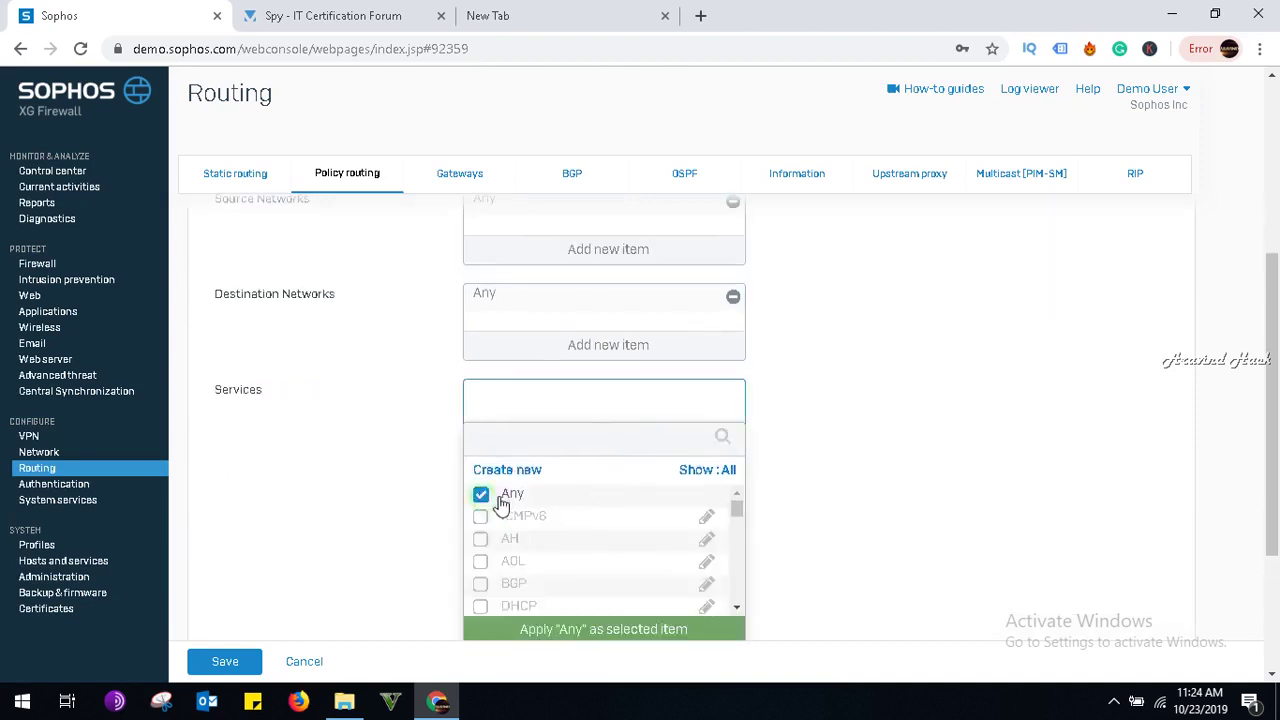
{"action": "left_click", "coordinate": [577, 638]}
Choose DSCP marking 0-Best Effort and gateway Primary GW, then save the policy route.
{"action": "scroll", "coordinate": [878, 540], "scroll_direction": "down", "scroll_amount": 1}
{"action": "left_click", "coordinate": [687, 456]}
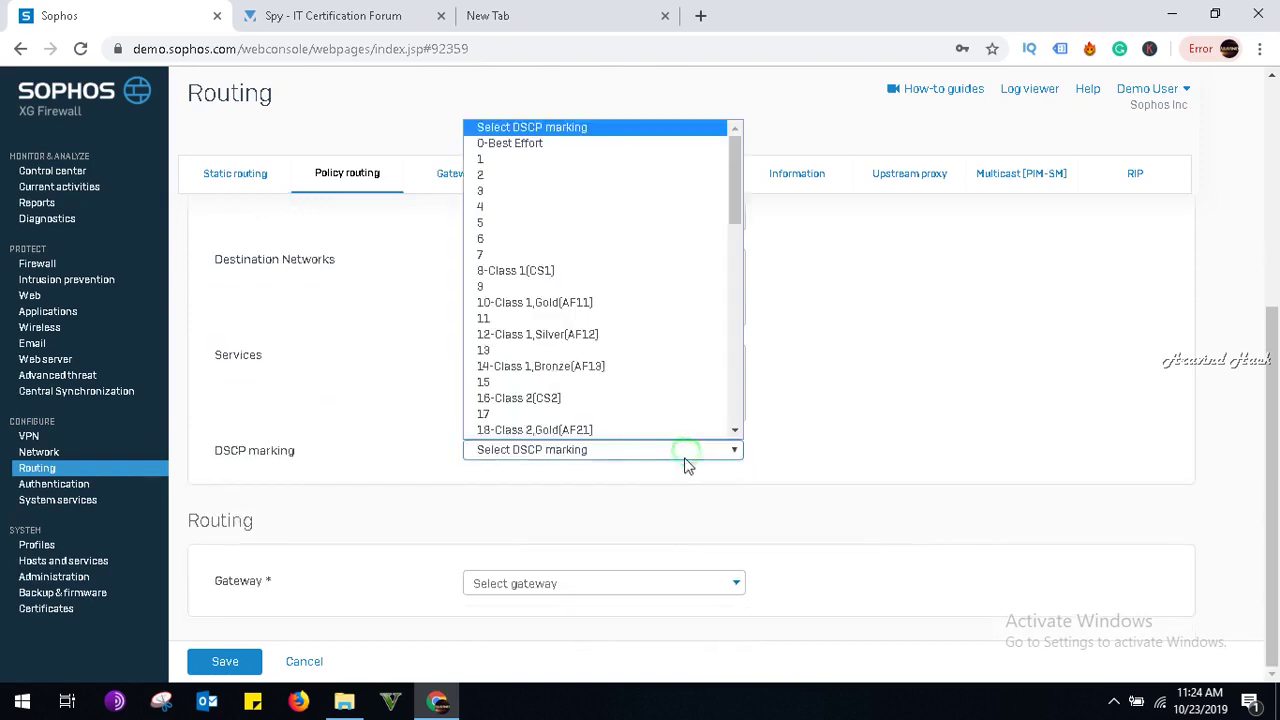
{"action": "scroll", "coordinate": [620, 422], "scroll_direction": "down", "scroll_amount": 1}
{"action": "scroll", "coordinate": [620, 422], "scroll_direction": "up", "scroll_amount": 1}
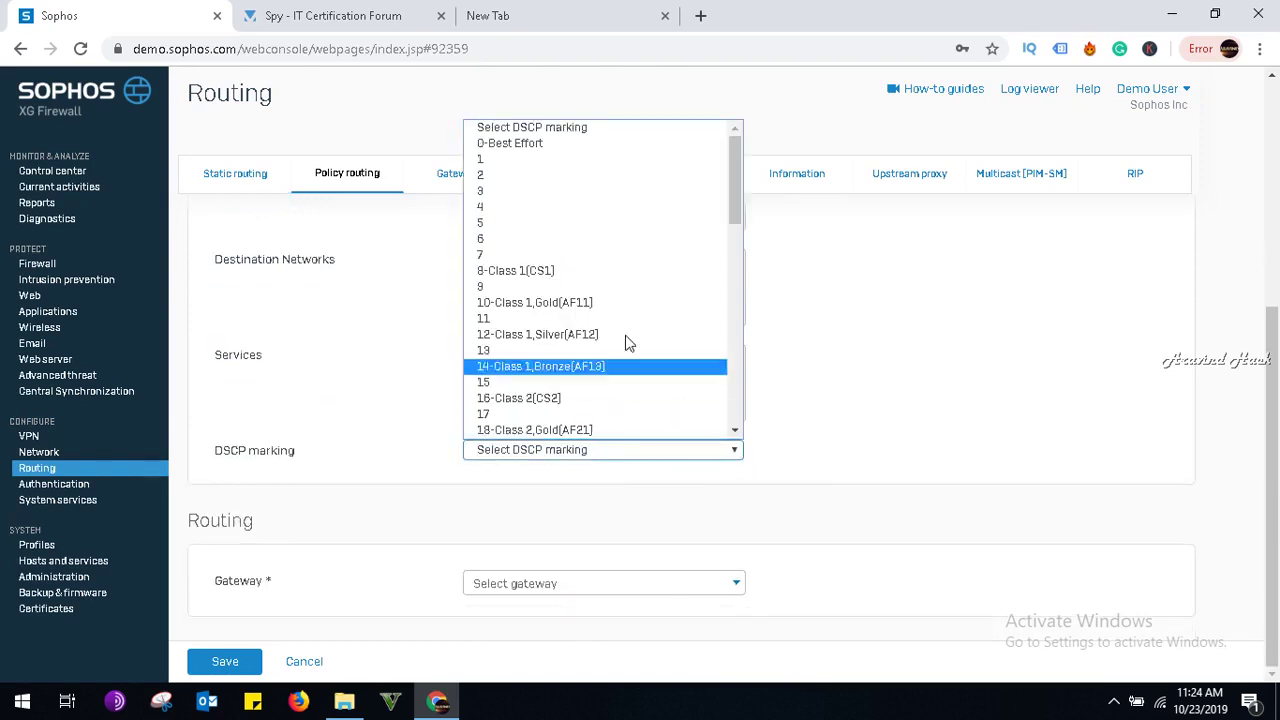
{"action": "left_click", "coordinate": [601, 155]}
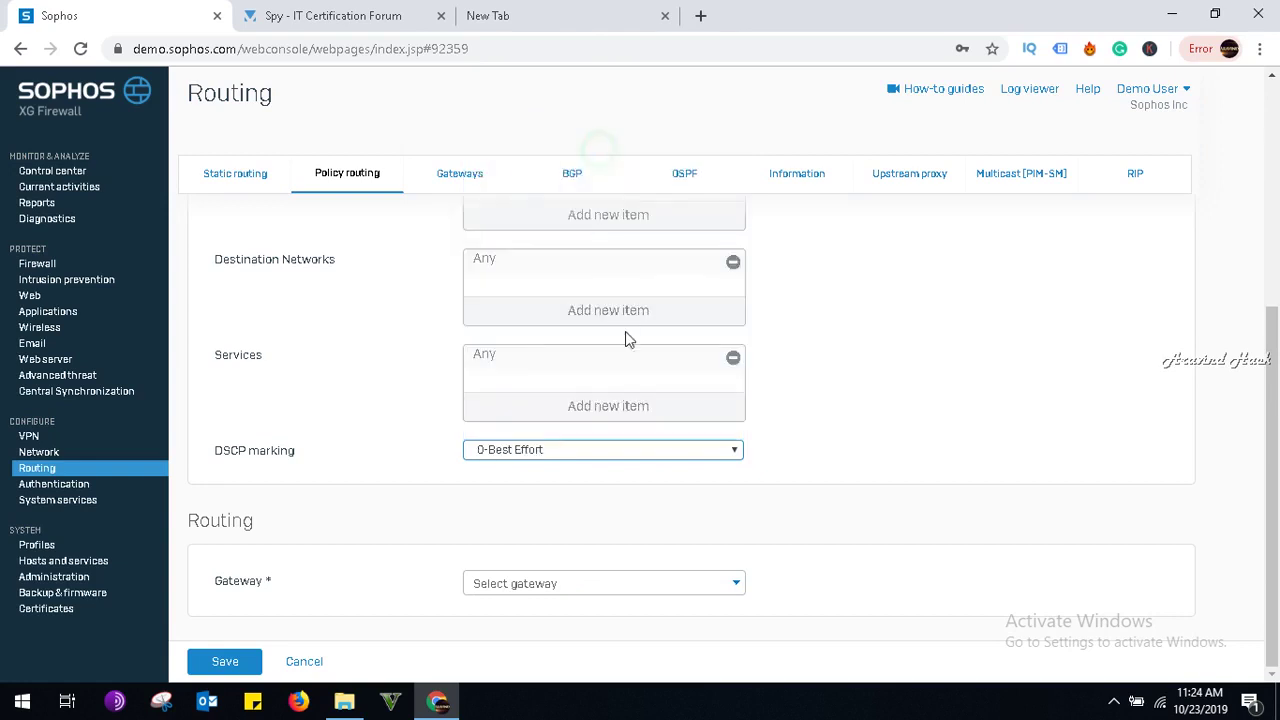
{"action": "left_click", "coordinate": [573, 584]}
{"action": "left_click", "coordinate": [551, 627]}
{"action": "left_click", "coordinate": [226, 660]}
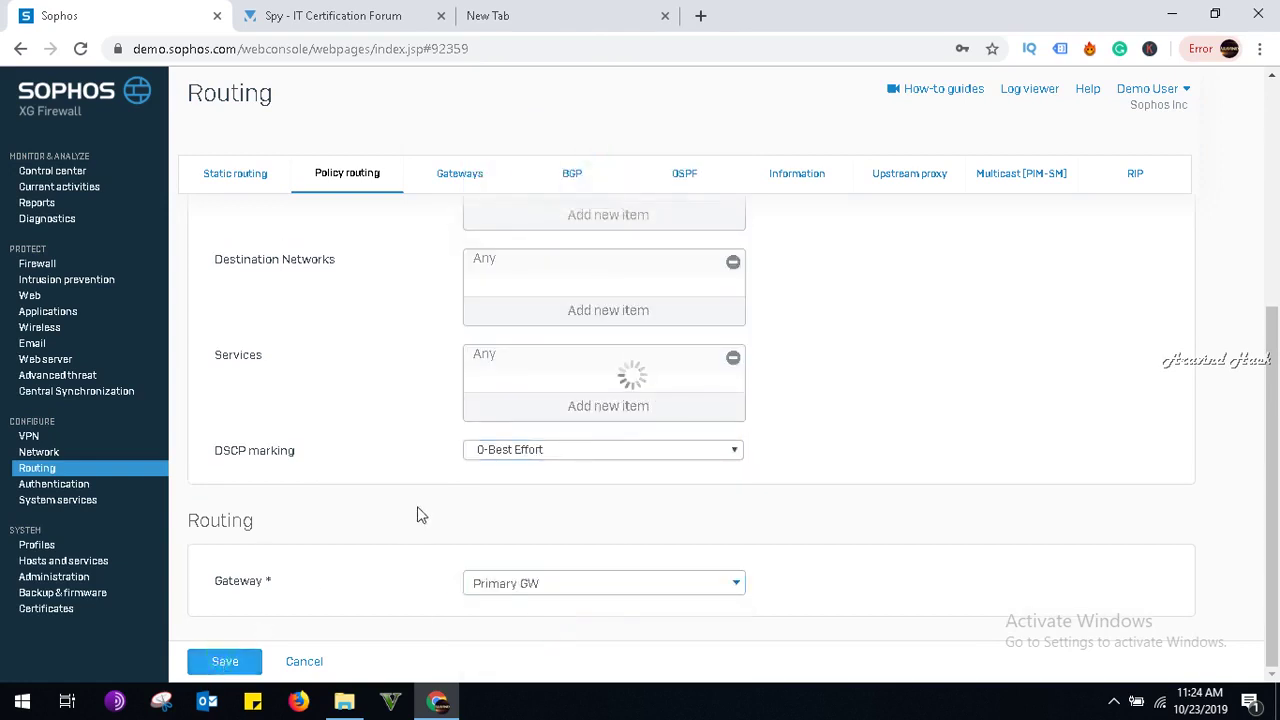
{"action": "left_click", "coordinate": [1114, 701]}
{"action": "left_click", "coordinate": [1077, 627]}
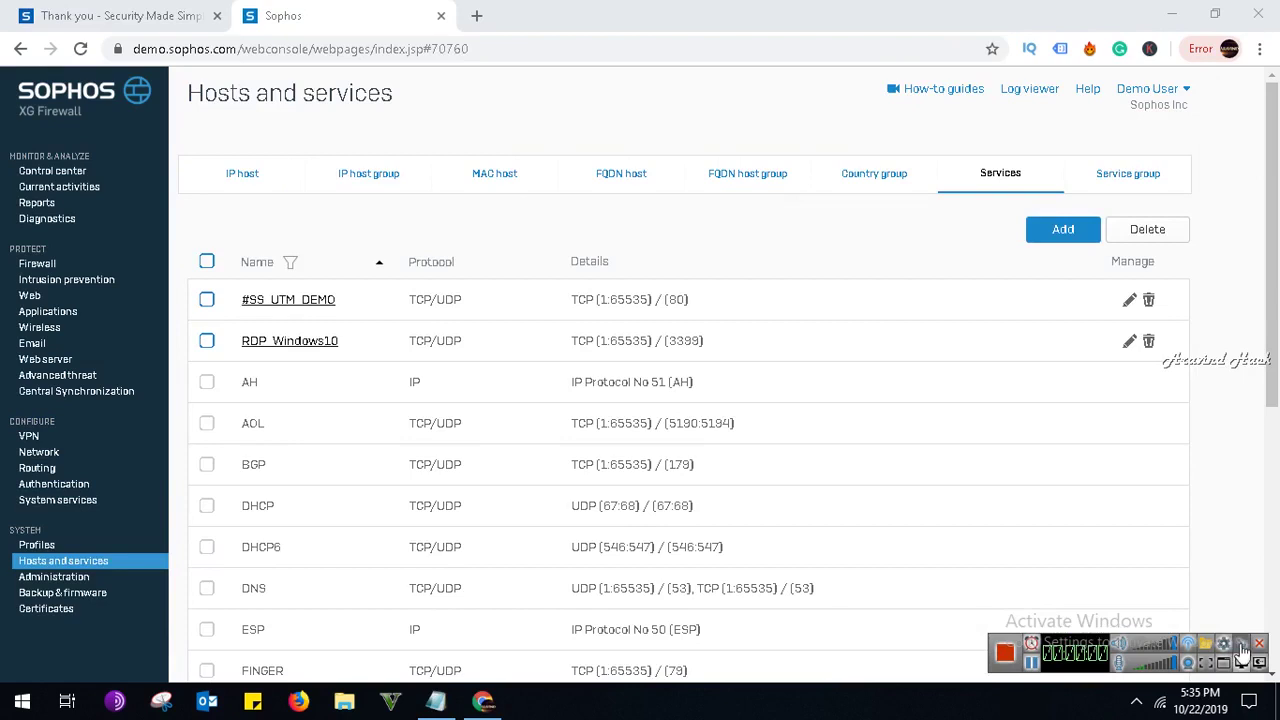
Add the service LocalStreamingserver with destination port 1335 and save it.
{"action": "left_click", "coordinate": [1049, 231]}
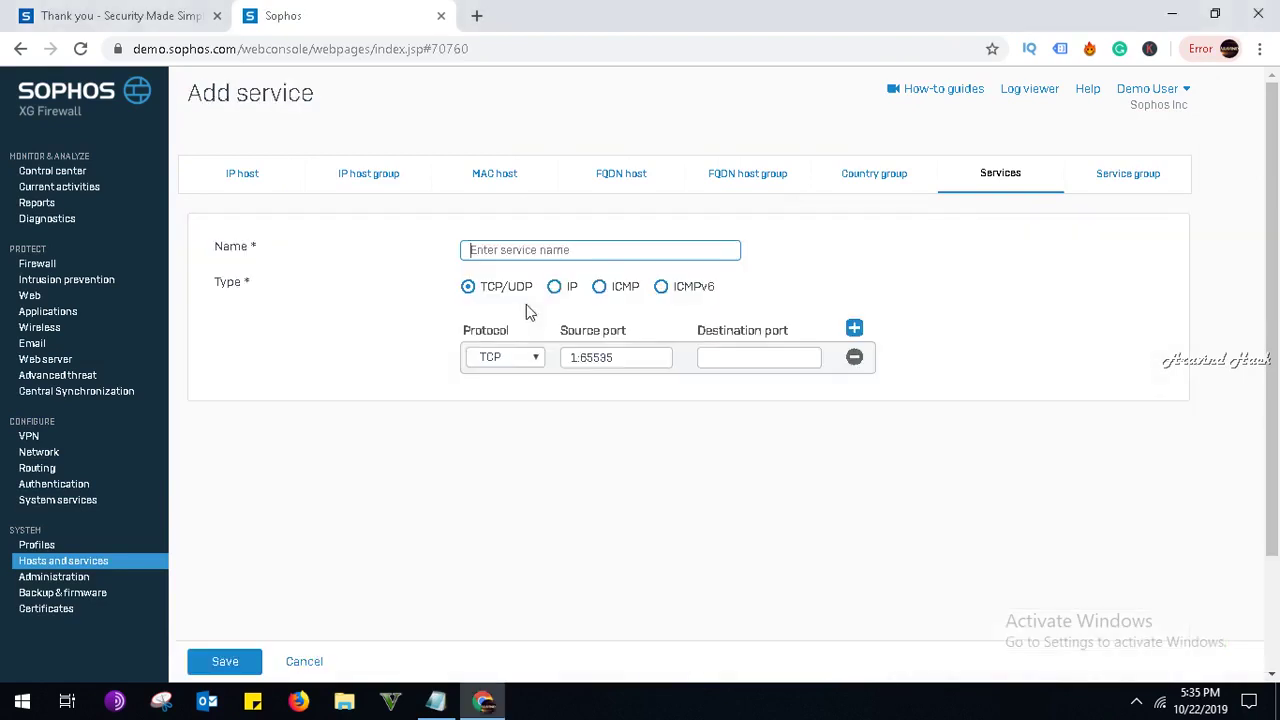
{"action": "left_click", "coordinate": [528, 249]}
{"action": "type", "text": "Local"}
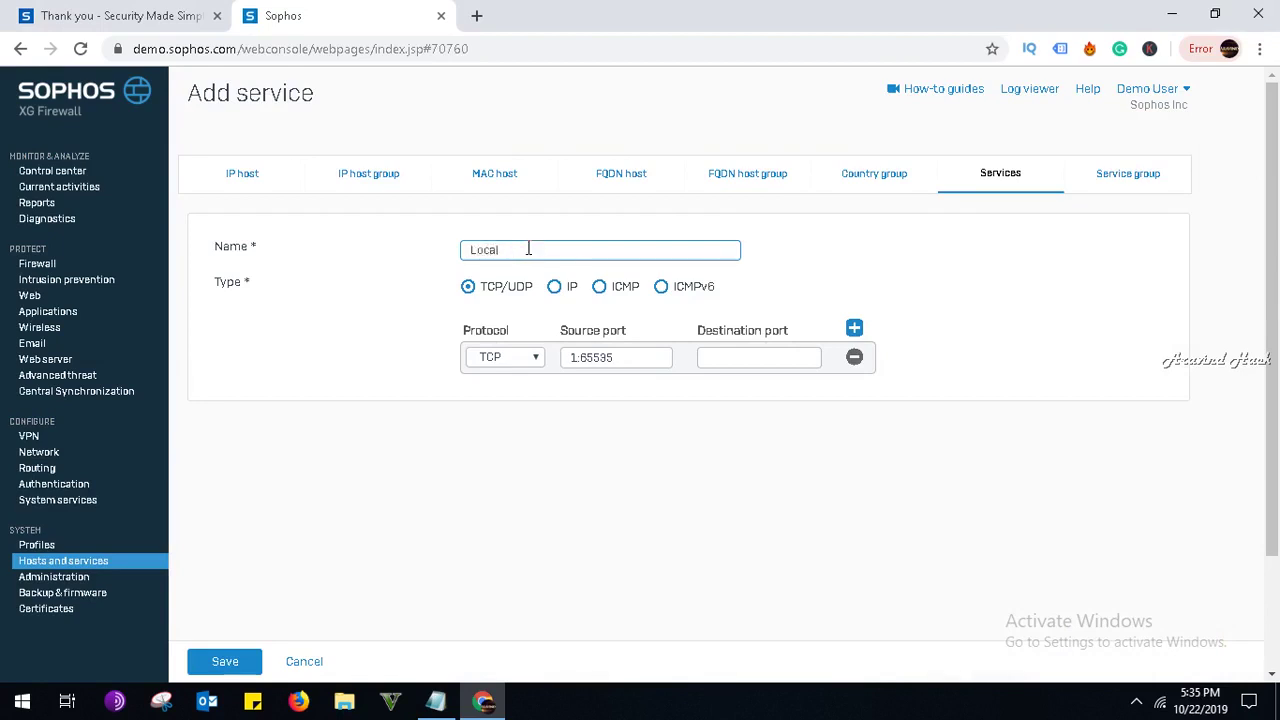
{"action": "type", "text": "Streamingservet"}
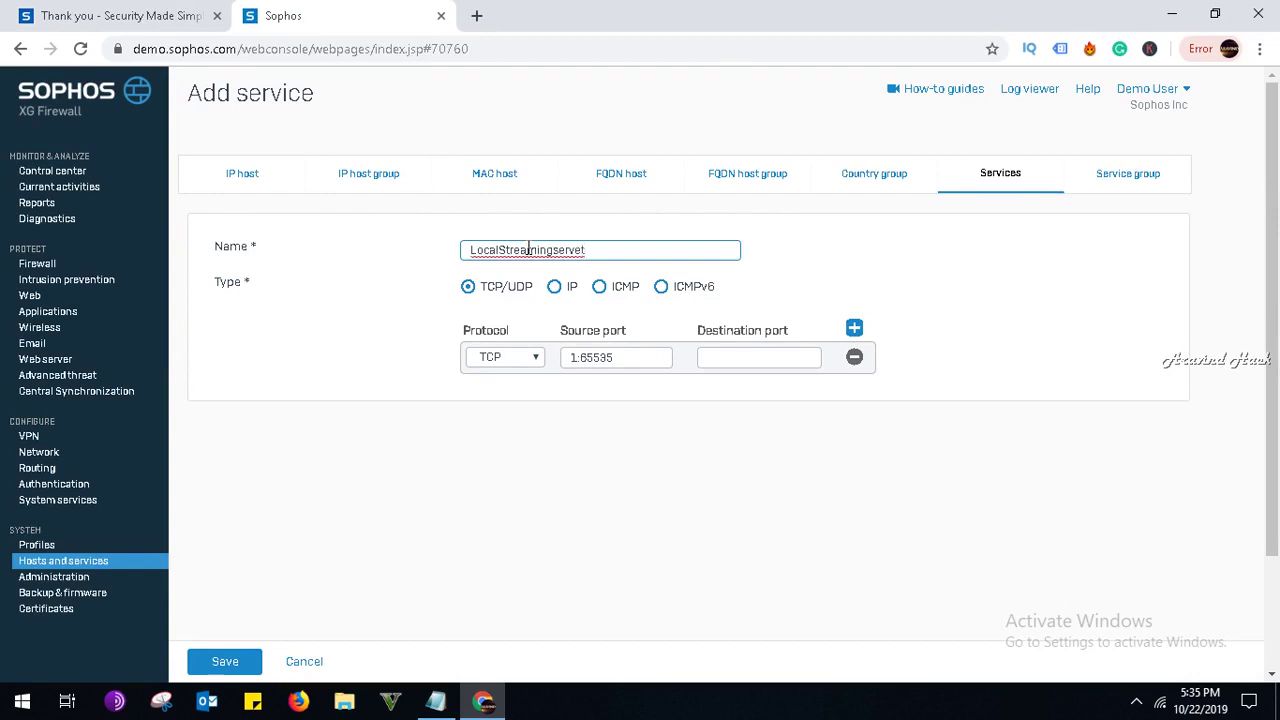
{"action": "key", "text": "BackSpace"}
{"action": "left_click", "coordinate": [768, 356]}
{"action": "type", "text": "1335"}
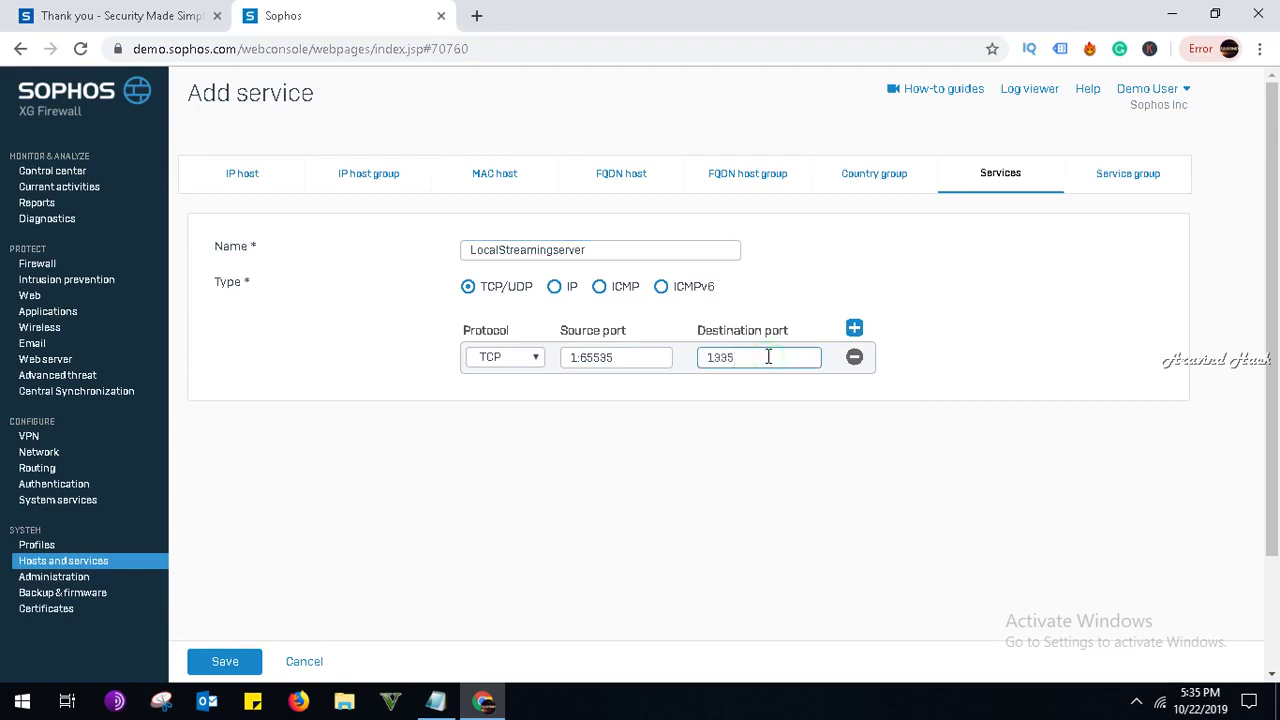
{"action": "scroll", "coordinate": [768, 356], "scroll_direction": "down", "scroll_amount": 2}
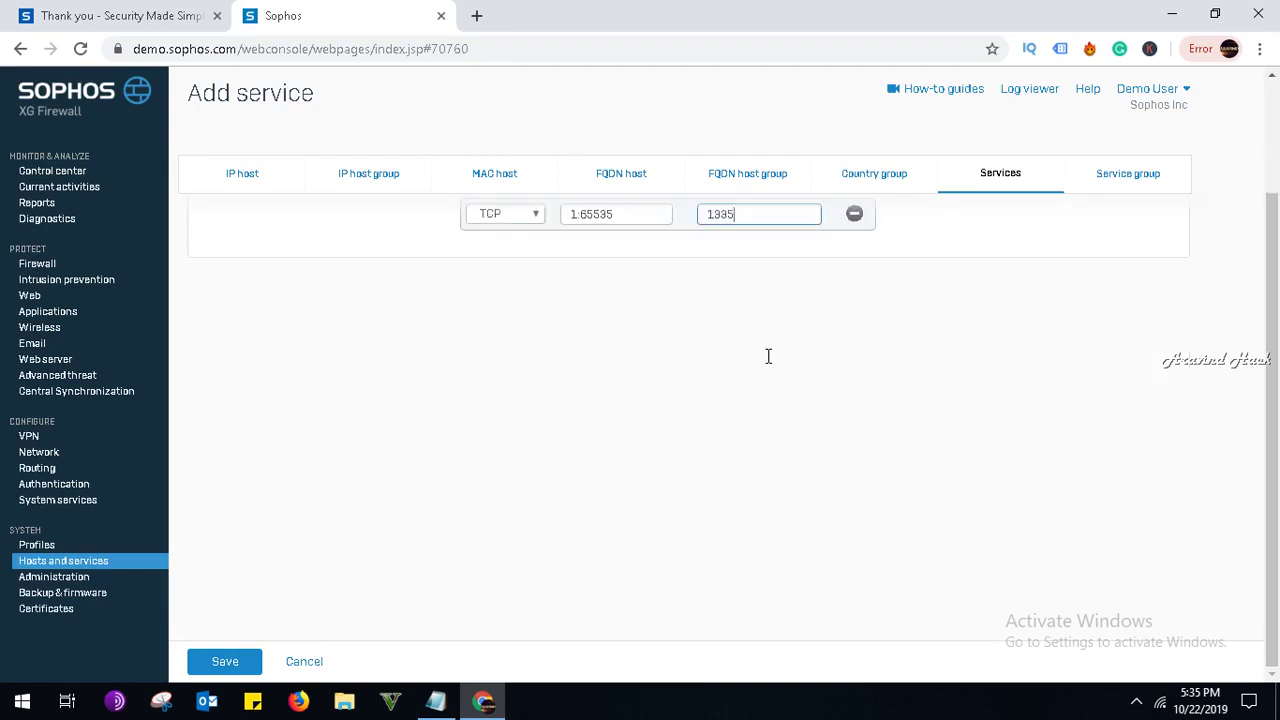
{"action": "left_click", "coordinate": [246, 656]}
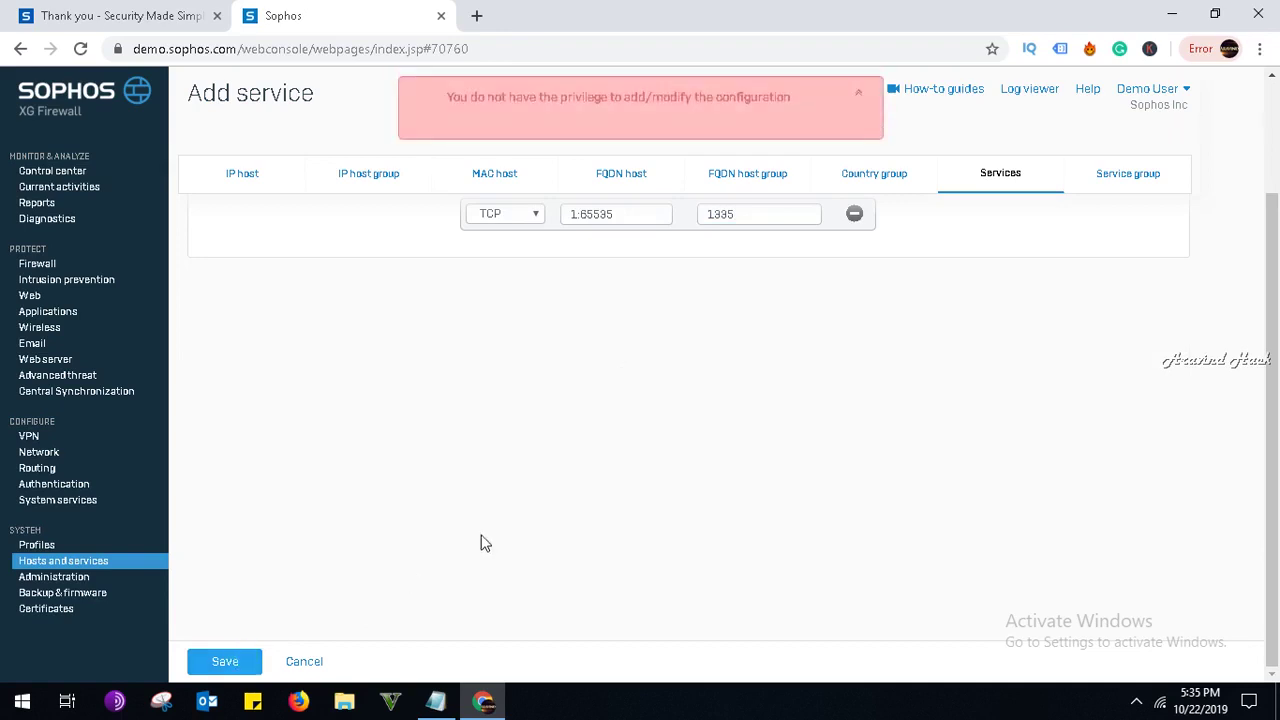
{"action": "mouse_move", "coordinate": [1110, 650]}
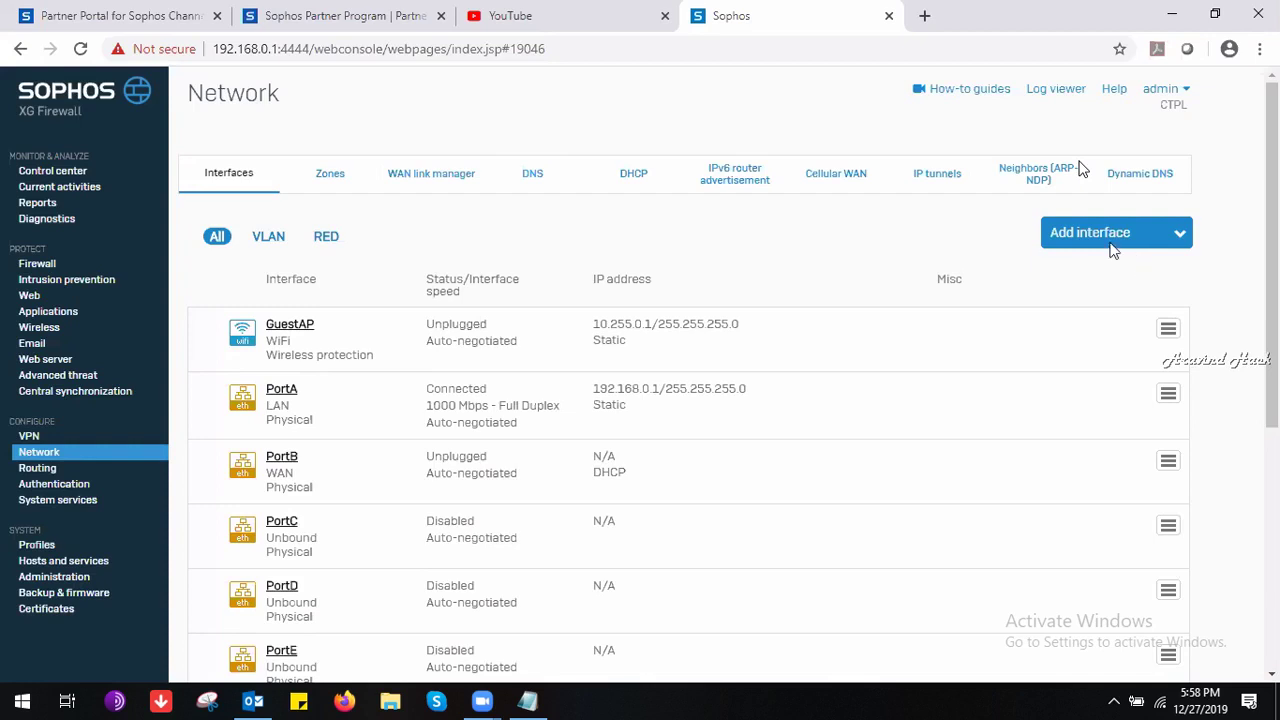
Show the Add interface options, then start a new browser tab searching for red.
{"action": "left_click", "coordinate": [1103, 243]}
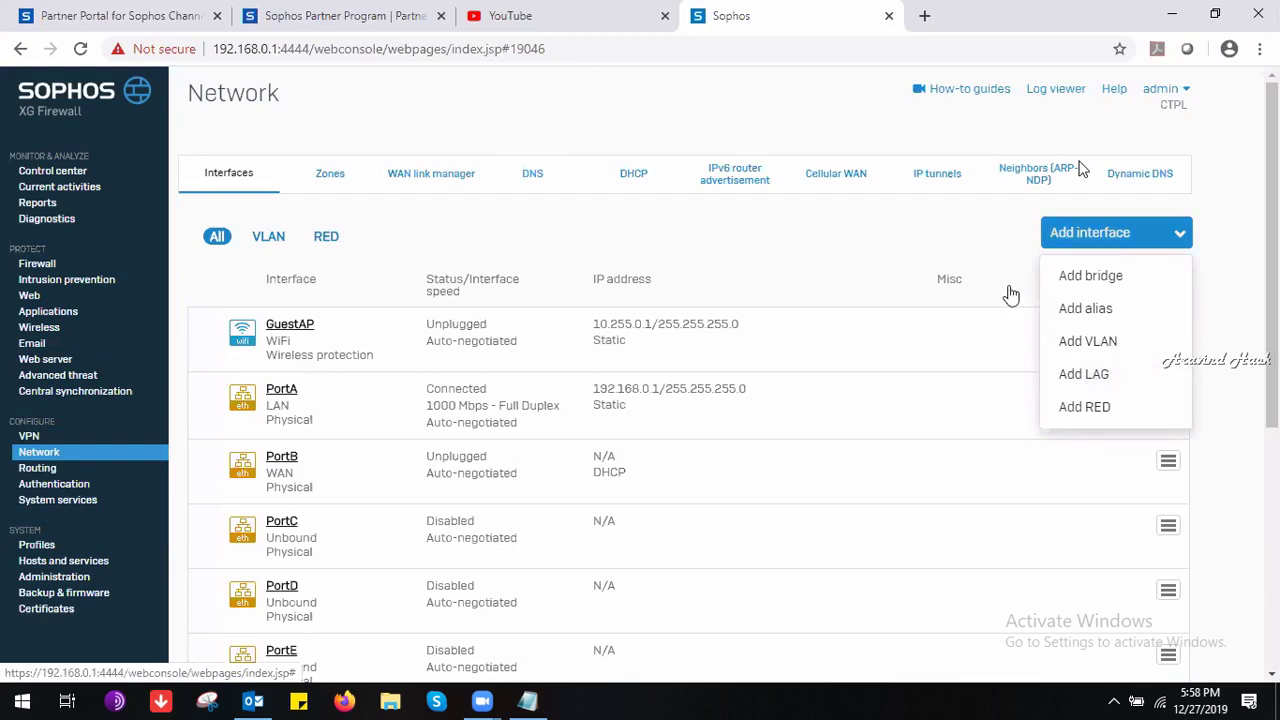
{"action": "left_click", "coordinate": [924, 15]}
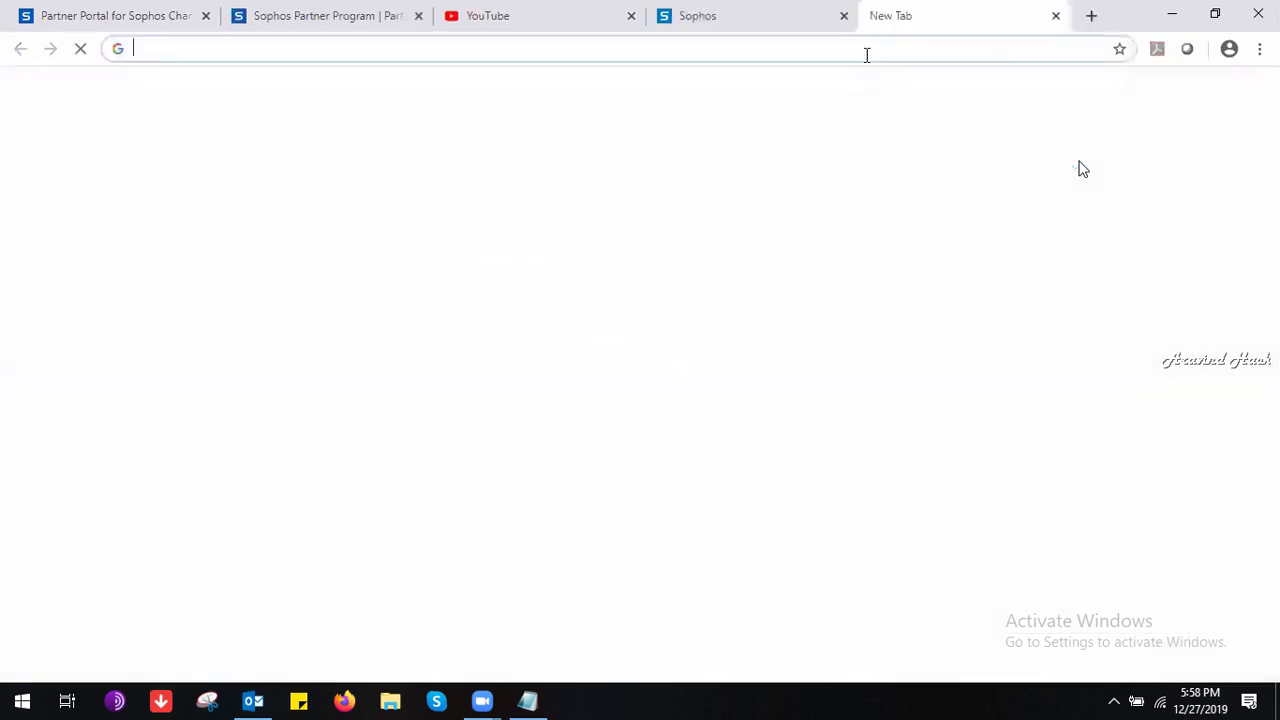
{"action": "type", "text": "red"}
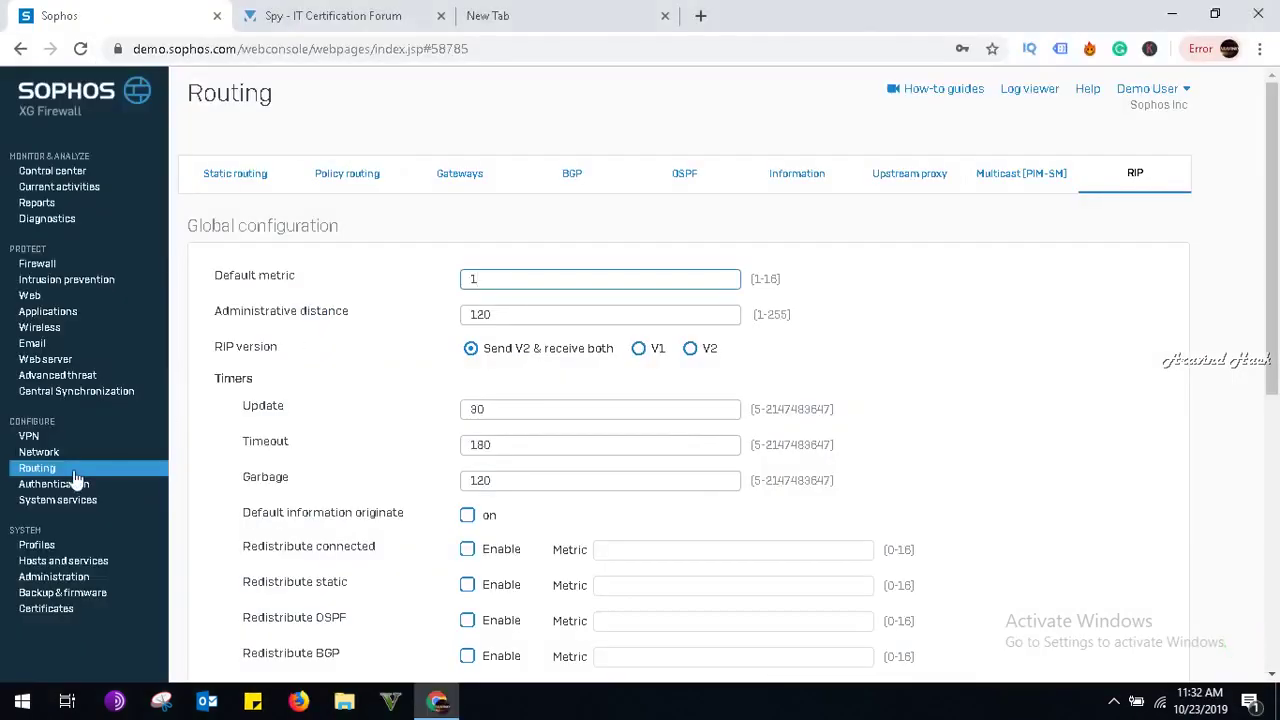
In RIP settings, set the Update timer to 50 and redistribute connected and static routes.
{"action": "left_click", "coordinate": [74, 472]}
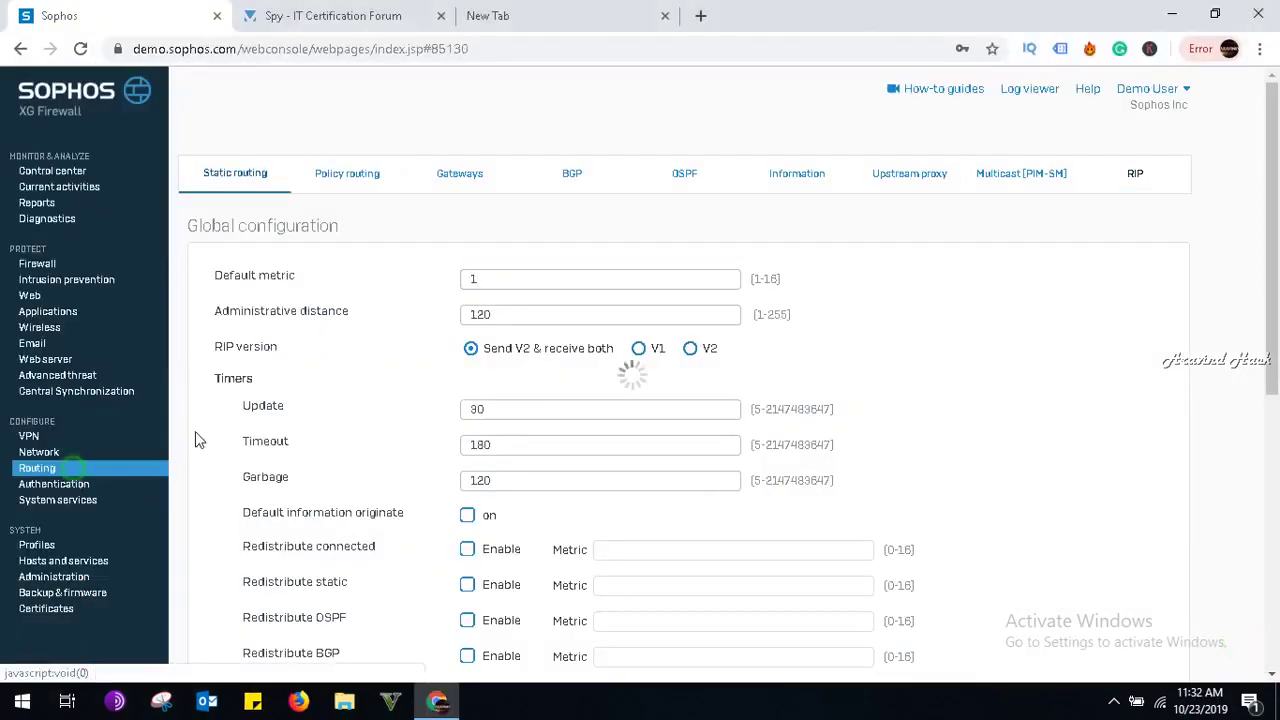
{"action": "left_click", "coordinate": [1128, 181]}
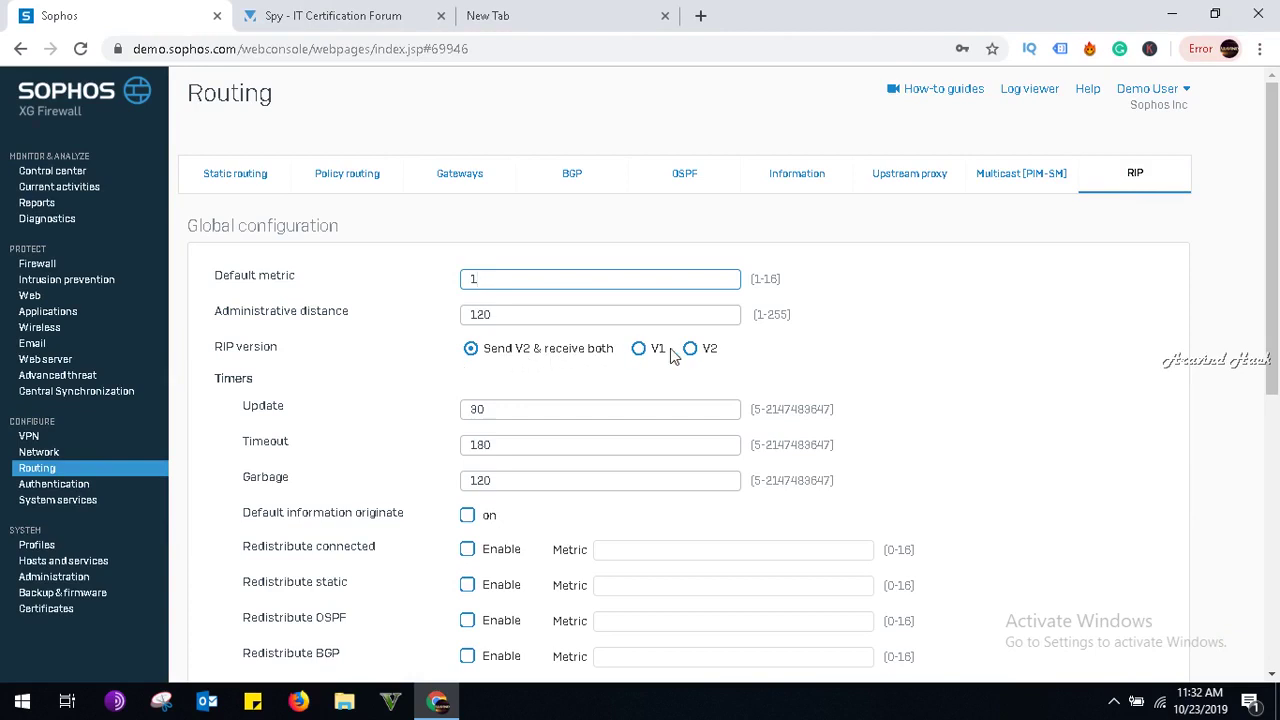
{"action": "scroll", "coordinate": [592, 378], "scroll_direction": "down", "scroll_amount": 1}
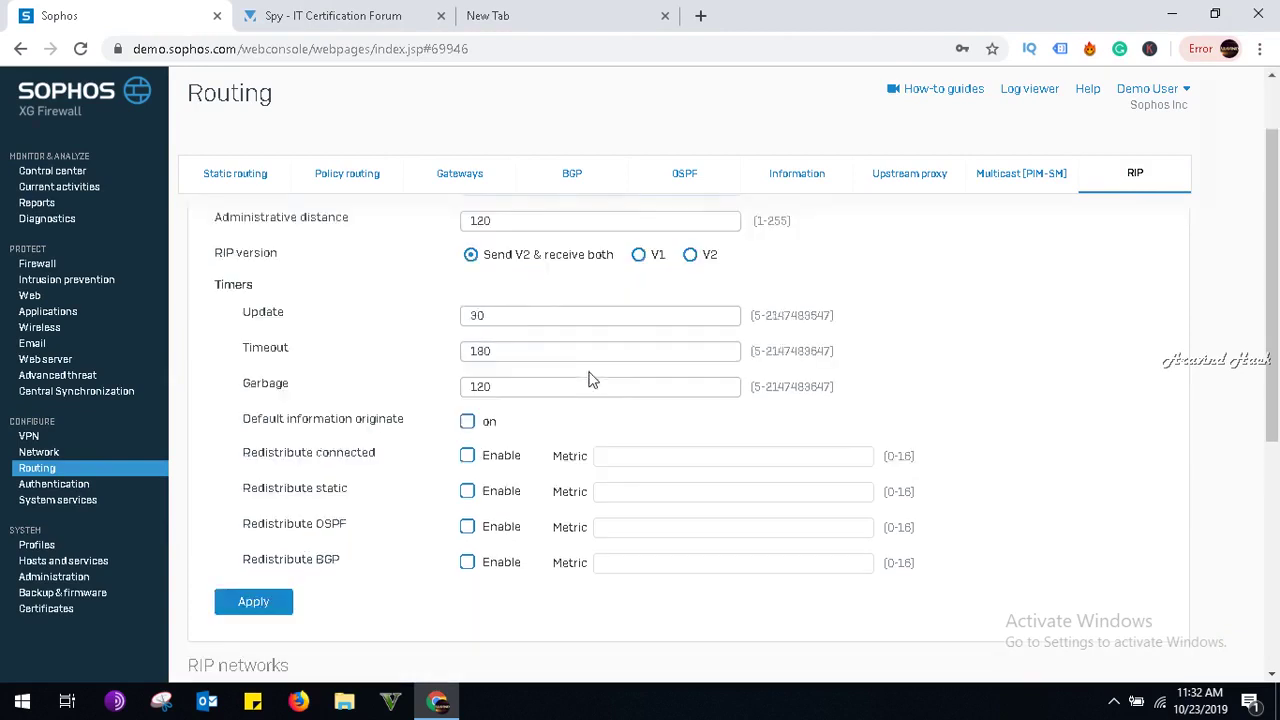
{"action": "double_click", "coordinate": [529, 318]}
{"action": "type", "text": "50"}
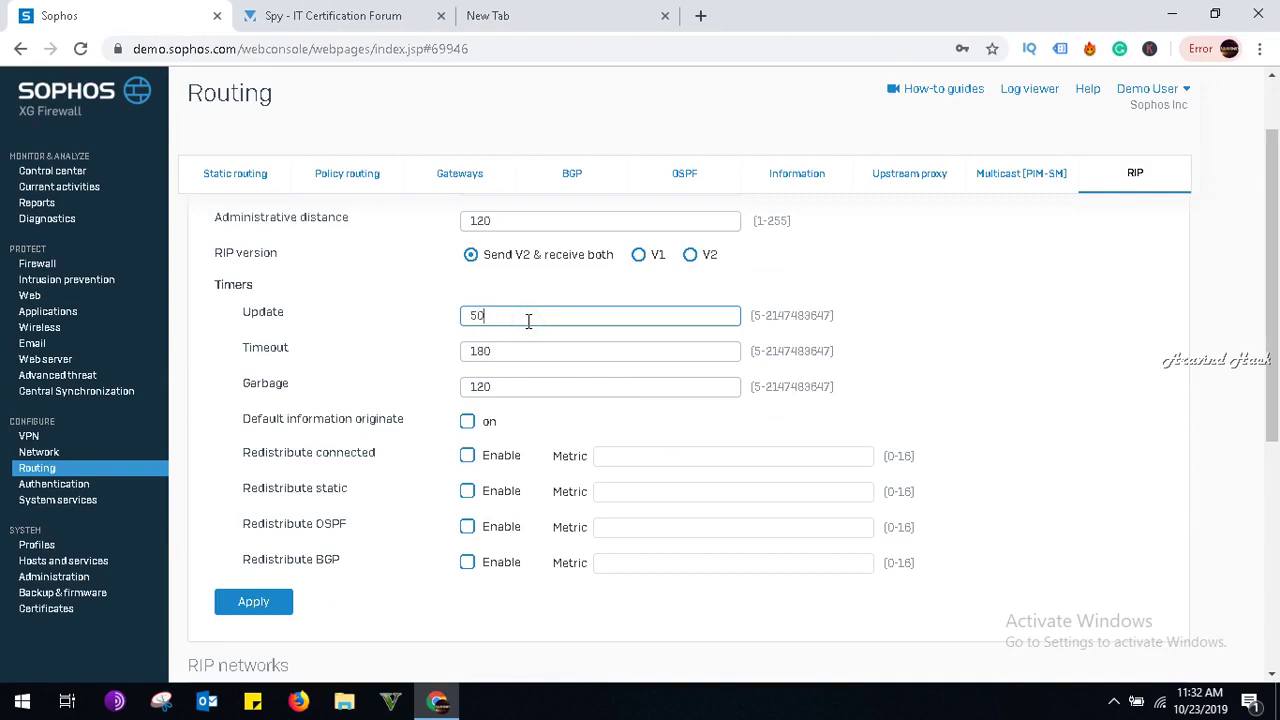
{"action": "left_click", "coordinate": [525, 352]}
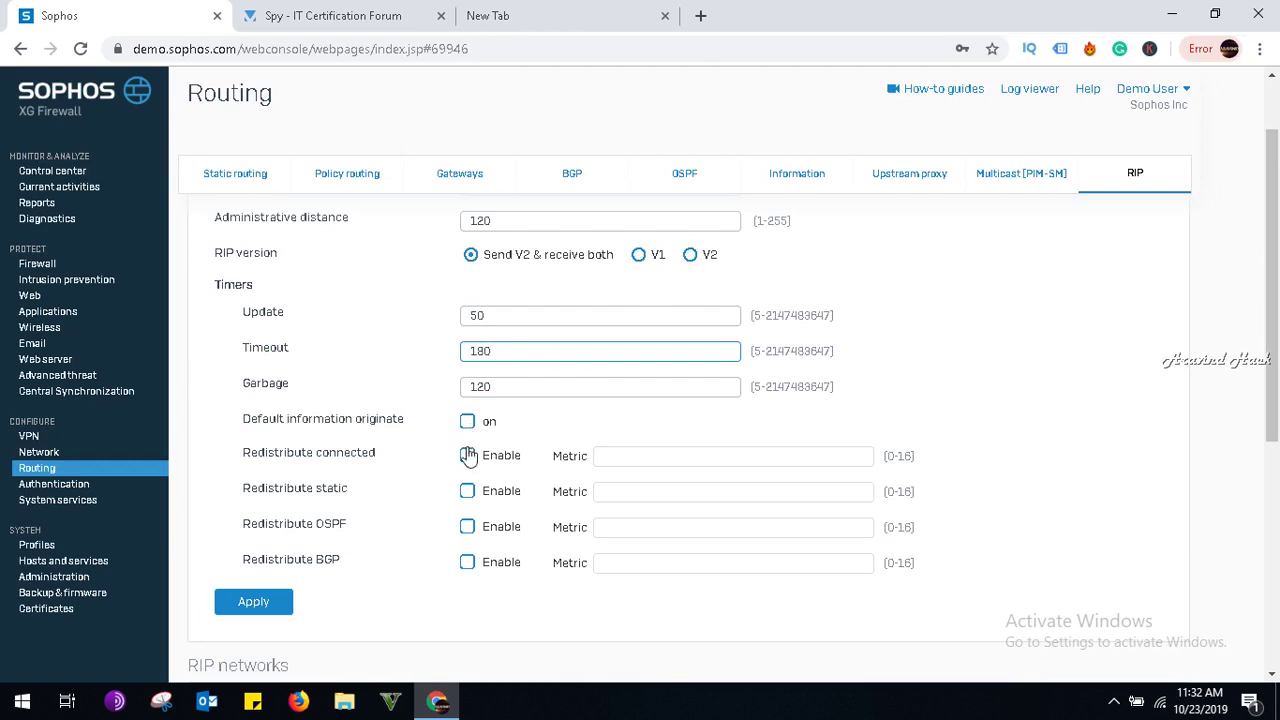
{"action": "left_click", "coordinate": [468, 456]}
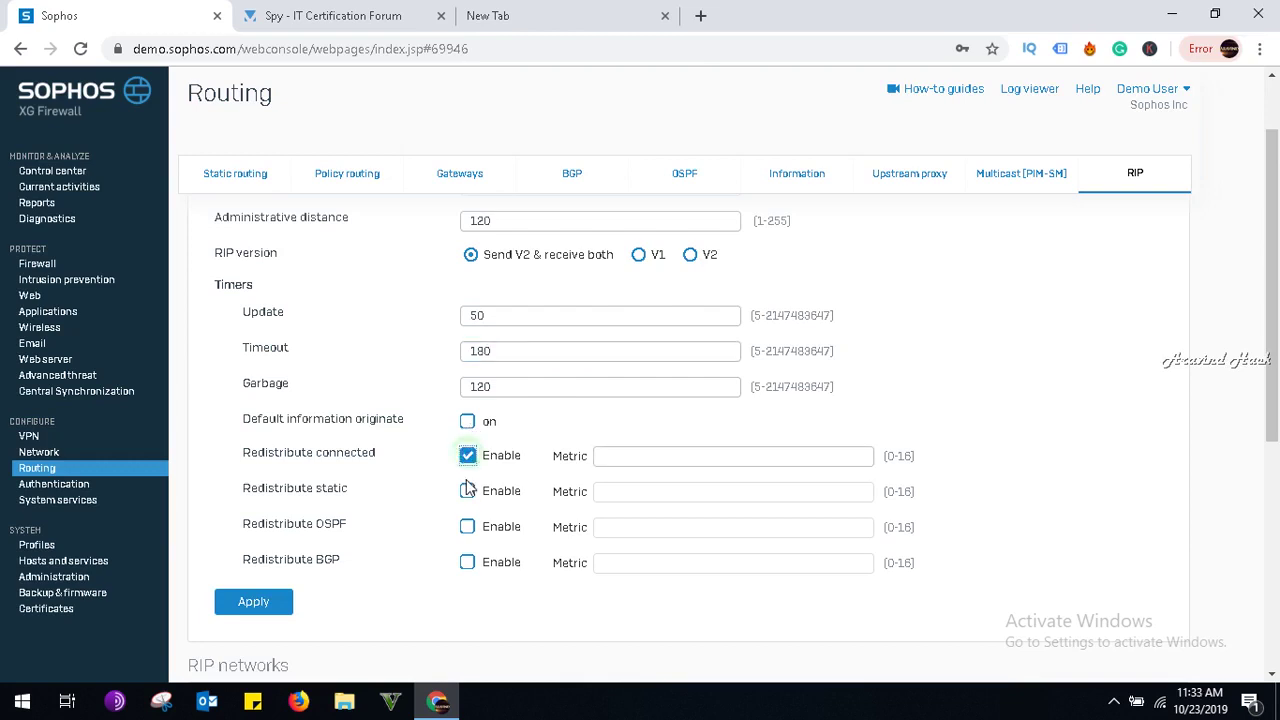
{"action": "left_click", "coordinate": [467, 491]}
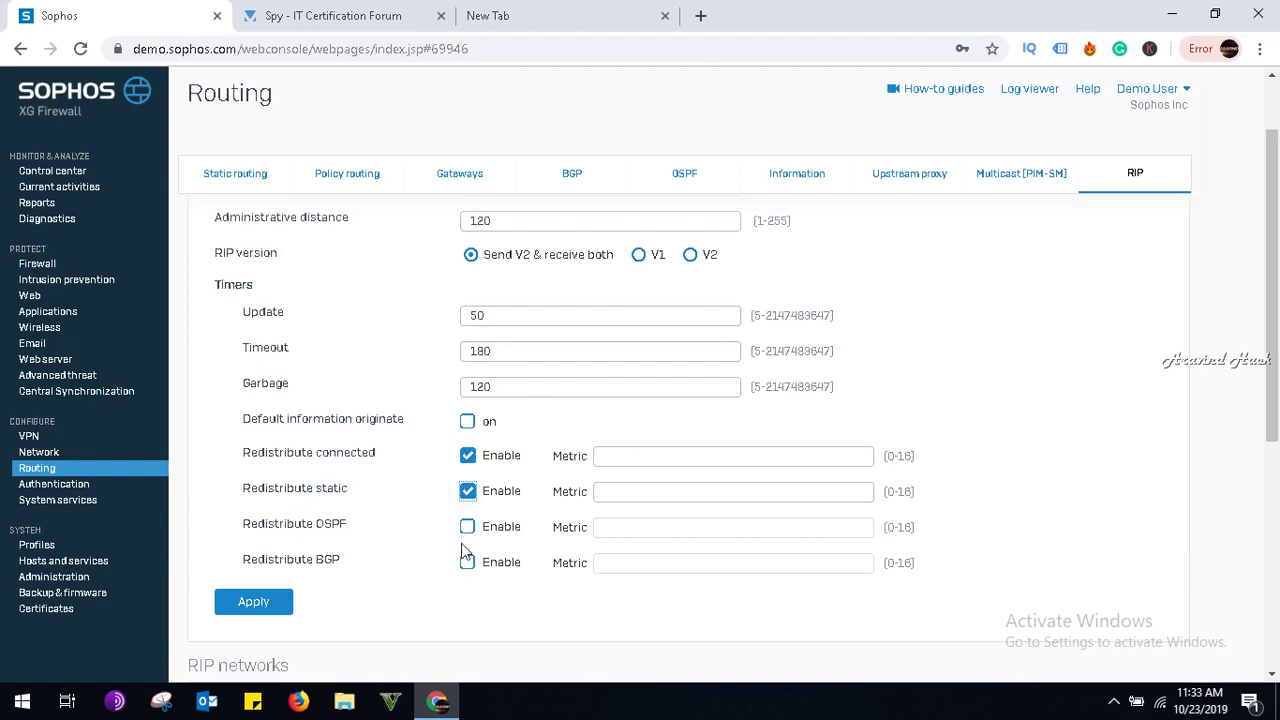
{"action": "scroll", "coordinate": [466, 562], "scroll_direction": "down", "scroll_amount": 5}
{"action": "scroll", "coordinate": [463, 566], "scroll_direction": "up", "scroll_amount": 2}
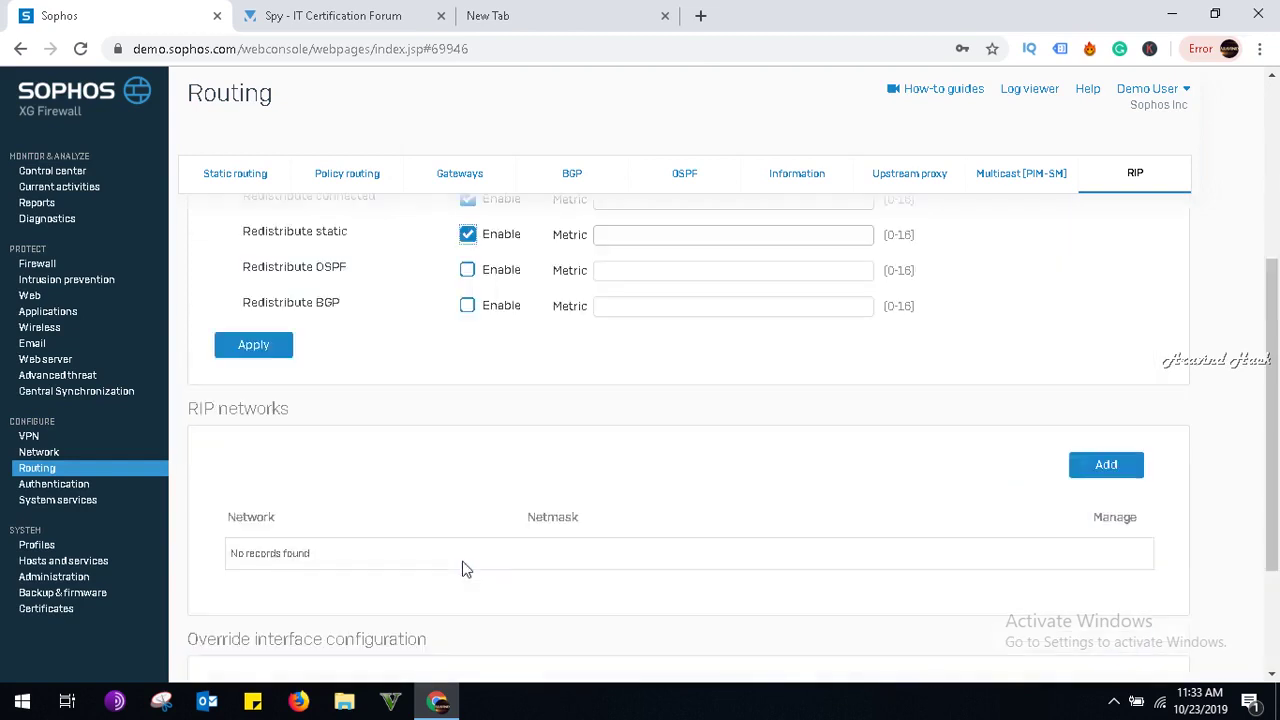
Try adding RIP network 10.0.2.0/24, then discard the rejected entry.
{"action": "left_click", "coordinate": [1097, 475]}
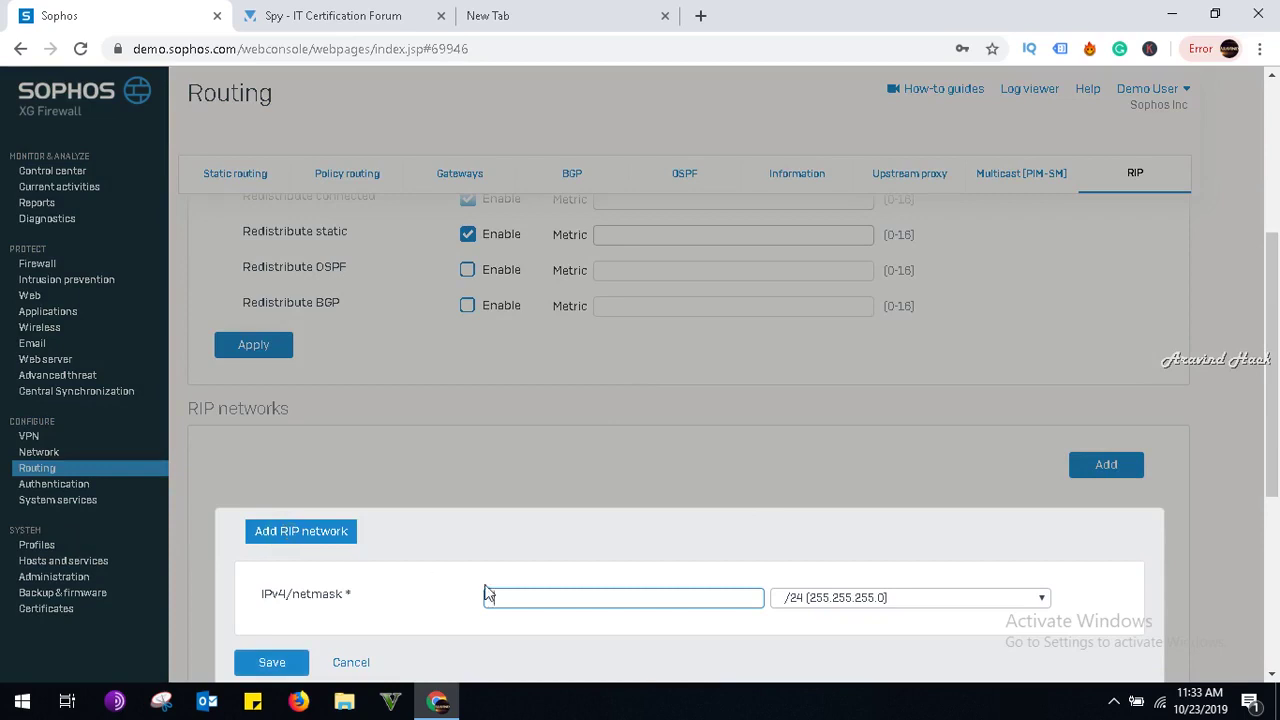
{"action": "left_click", "coordinate": [504, 594]}
{"action": "type", "text": "10.0.2.0"}
{"action": "left_click", "coordinate": [272, 662]}
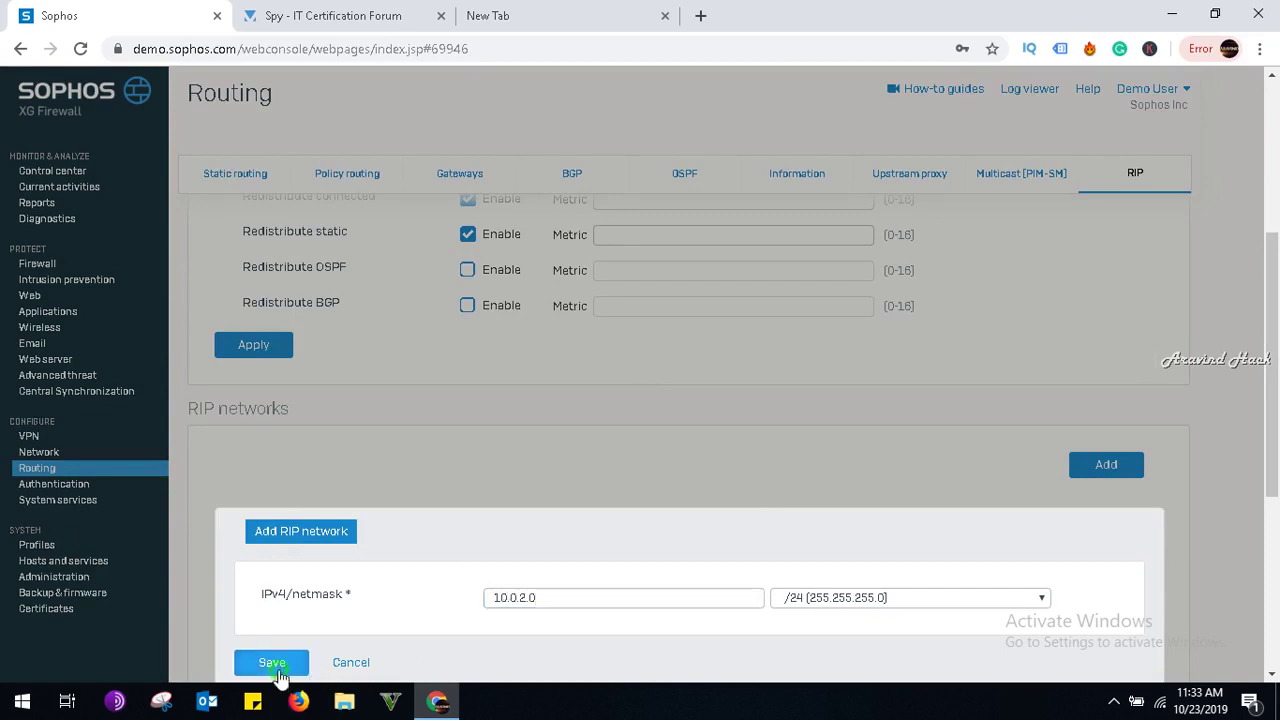
{"action": "scroll", "coordinate": [357, 614], "scroll_direction": "down", "scroll_amount": 2}
{"action": "scroll", "coordinate": [357, 608], "scroll_direction": "down", "scroll_amount": 2}
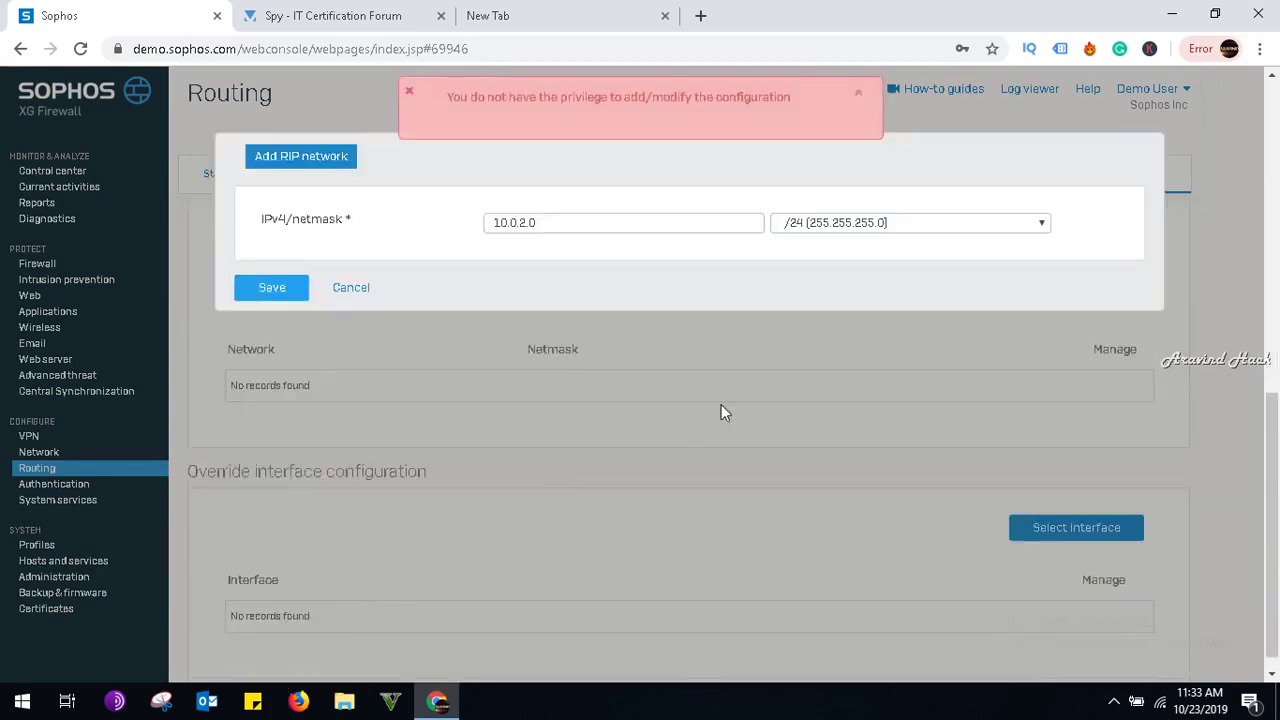
{"action": "scroll", "coordinate": [694, 416], "scroll_direction": "up", "scroll_amount": 3}
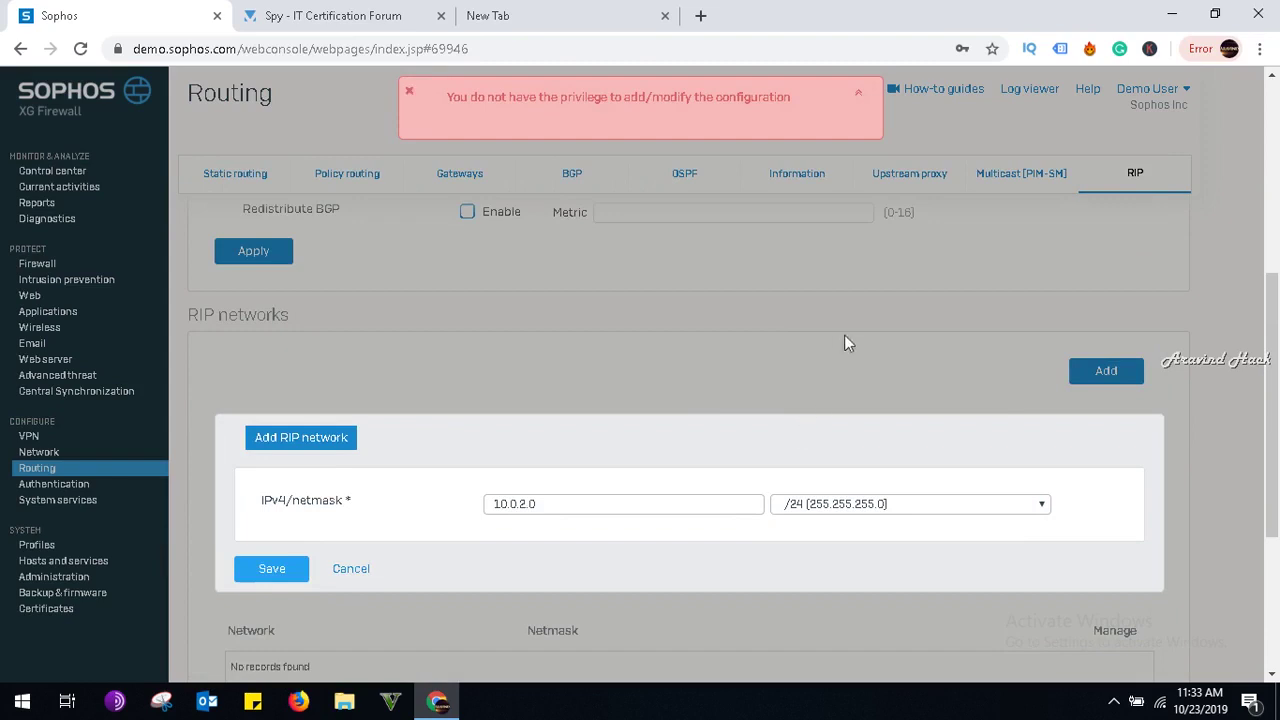
{"action": "left_click", "coordinate": [360, 567]}
{"action": "scroll", "coordinate": [483, 472], "scroll_direction": "down", "scroll_amount": 1}
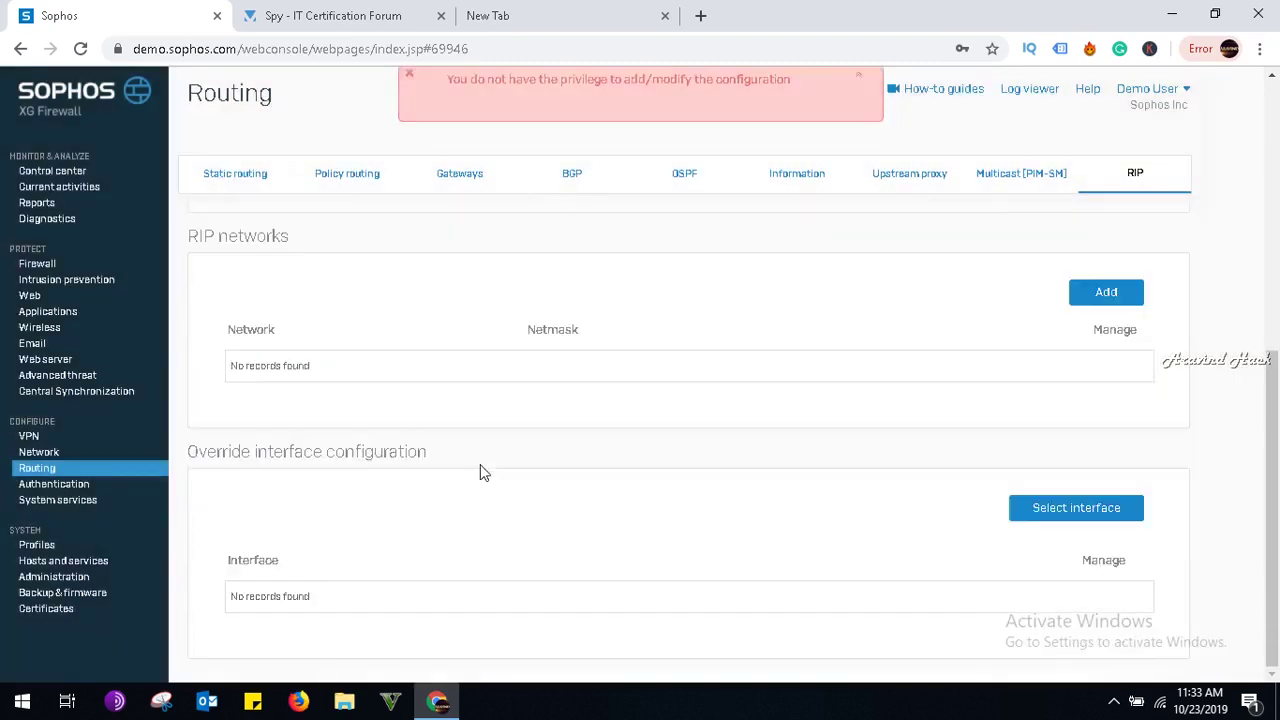
Retry RIP network 10.0.2.0 with a /21 netmask, then discard the rejected entry.
{"action": "left_click", "coordinate": [1072, 295]}
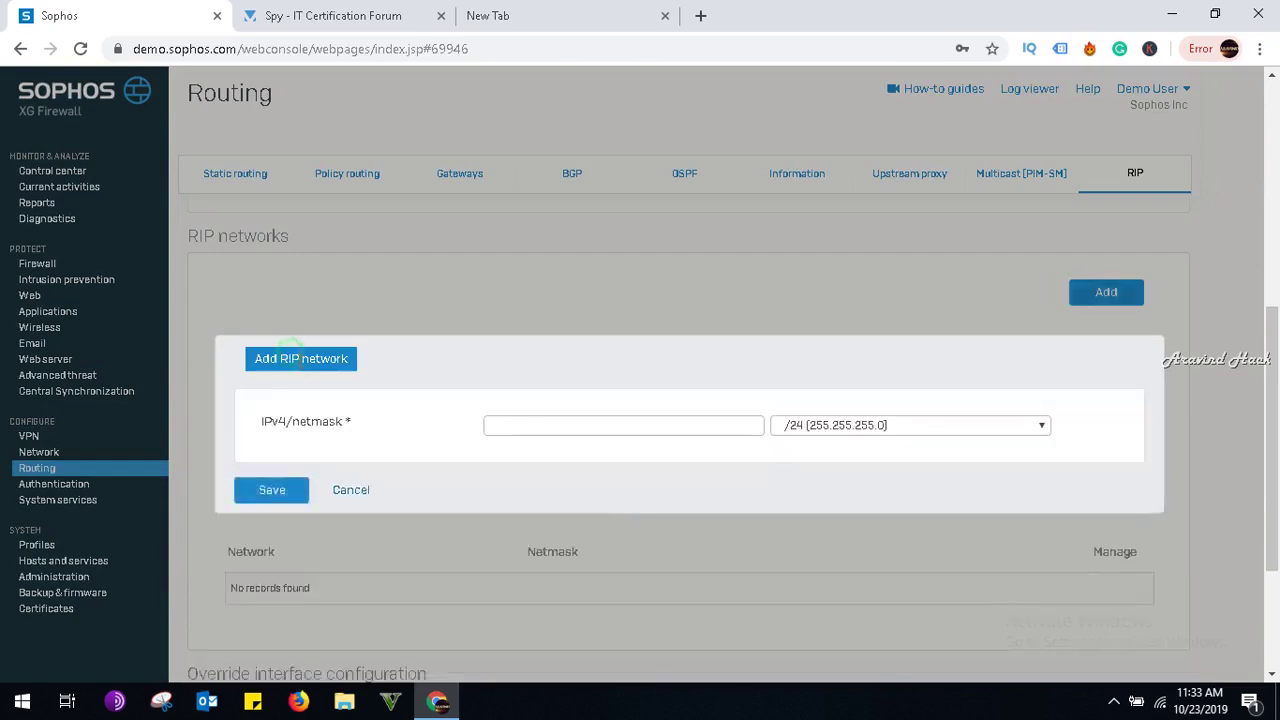
{"action": "left_click", "coordinate": [603, 429]}
{"action": "type", "text": "10.0.2.0"}
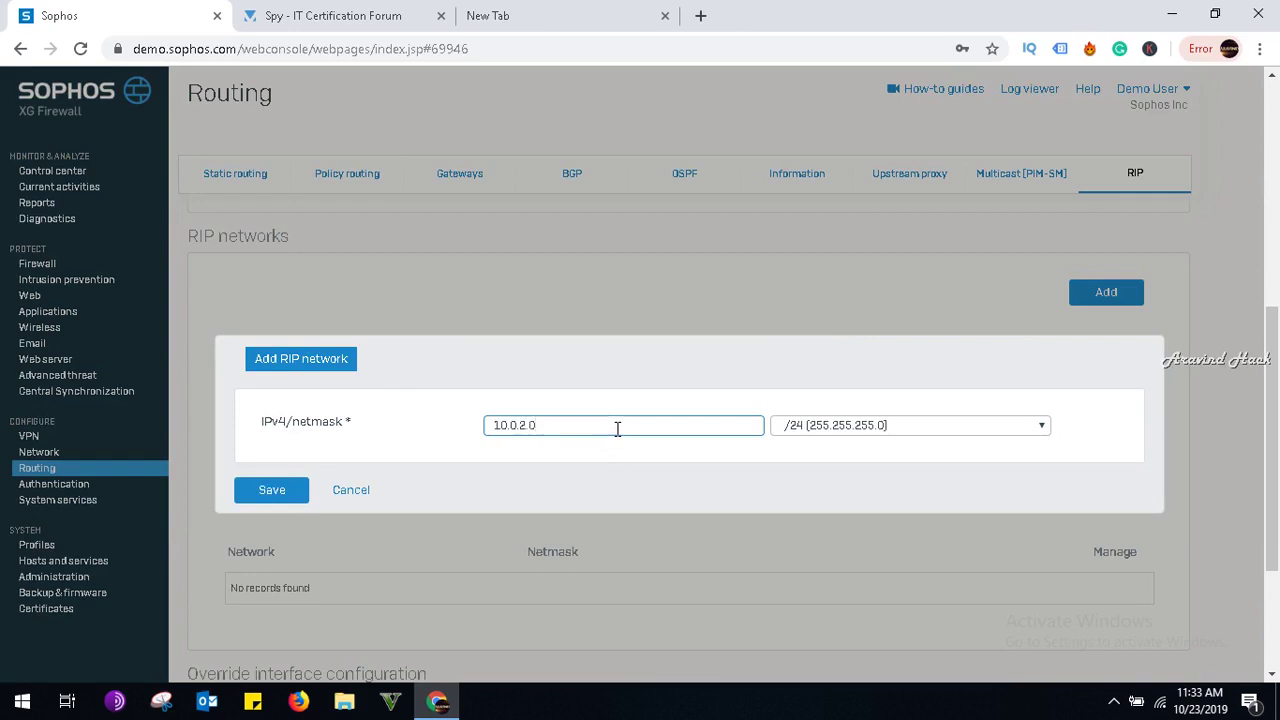
{"action": "left_click", "coordinate": [815, 430]}
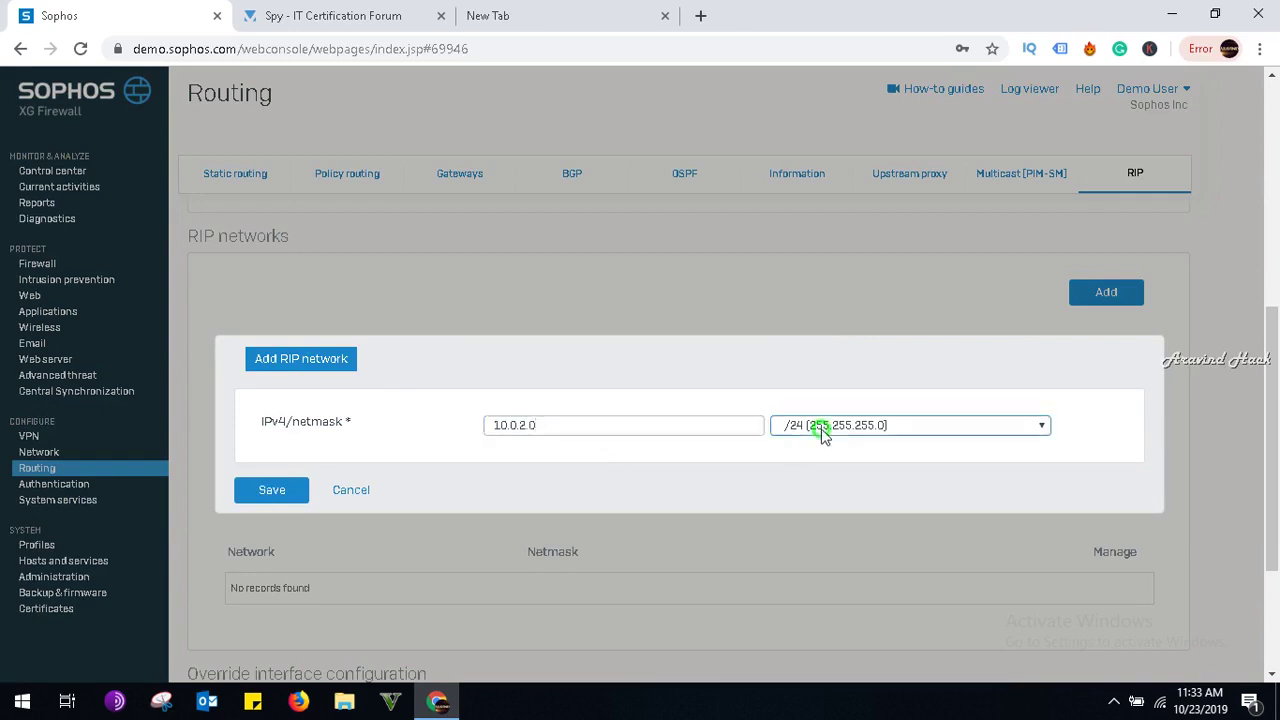
{"action": "scroll", "coordinate": [815, 385], "scroll_direction": "down", "scroll_amount": 2}
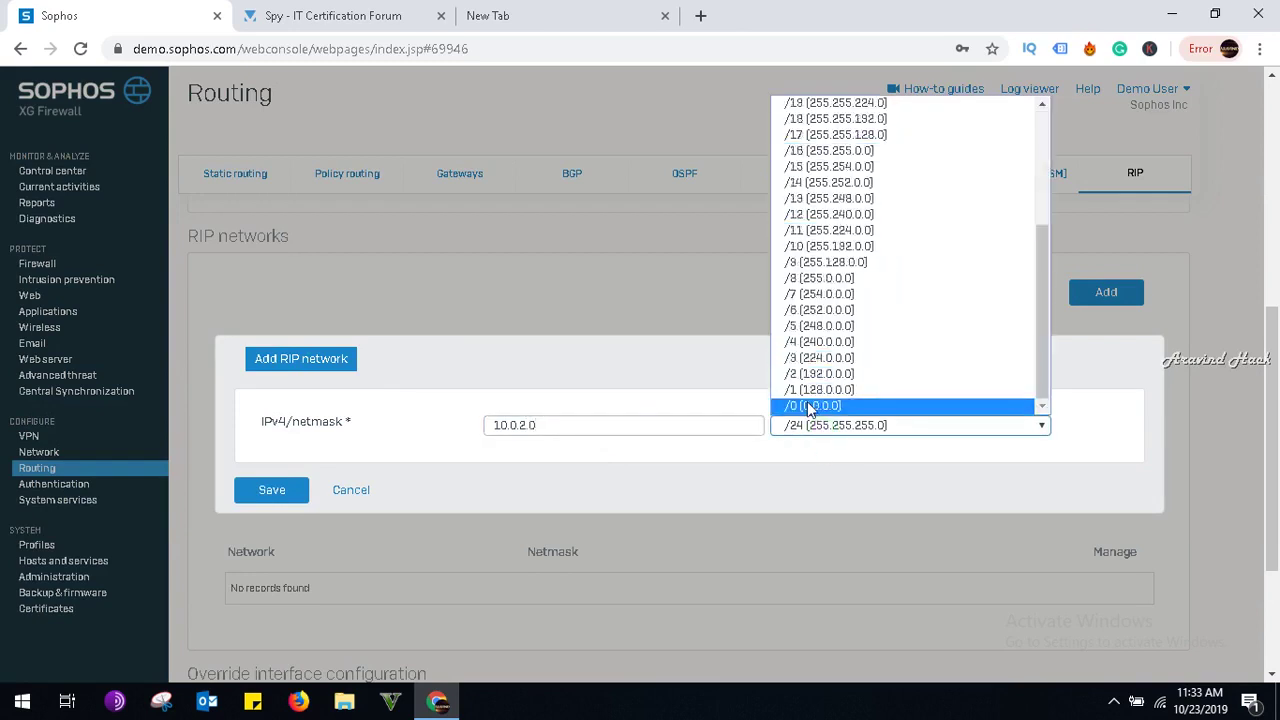
{"action": "scroll", "coordinate": [810, 400], "scroll_direction": "up", "scroll_amount": 2}
{"action": "left_click", "coordinate": [815, 277]}
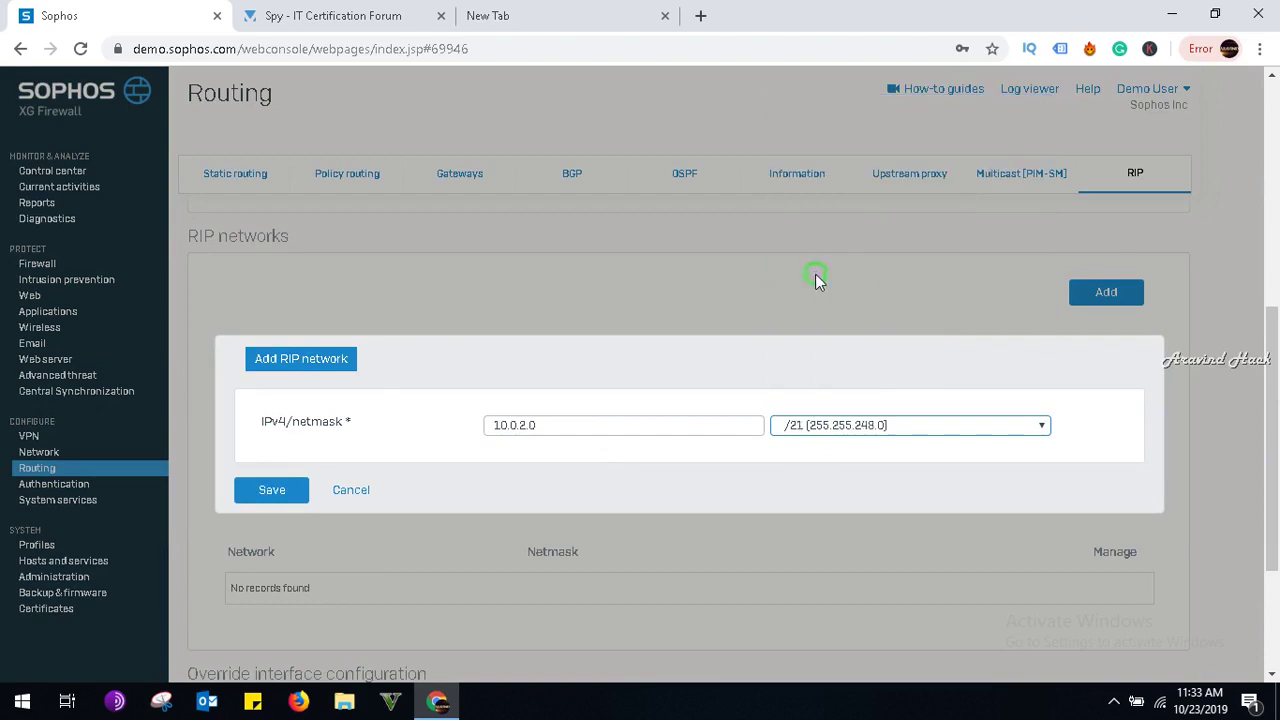
{"action": "left_click", "coordinate": [278, 489]}
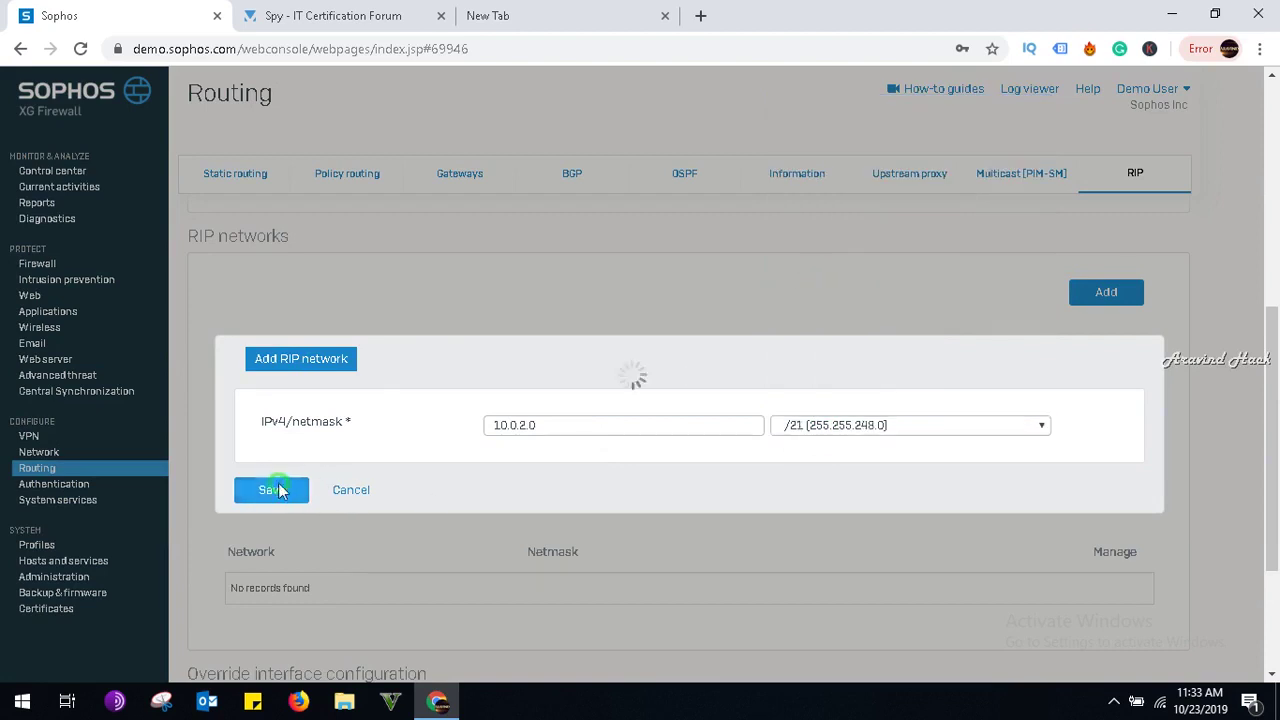
{"action": "left_click", "coordinate": [360, 491]}
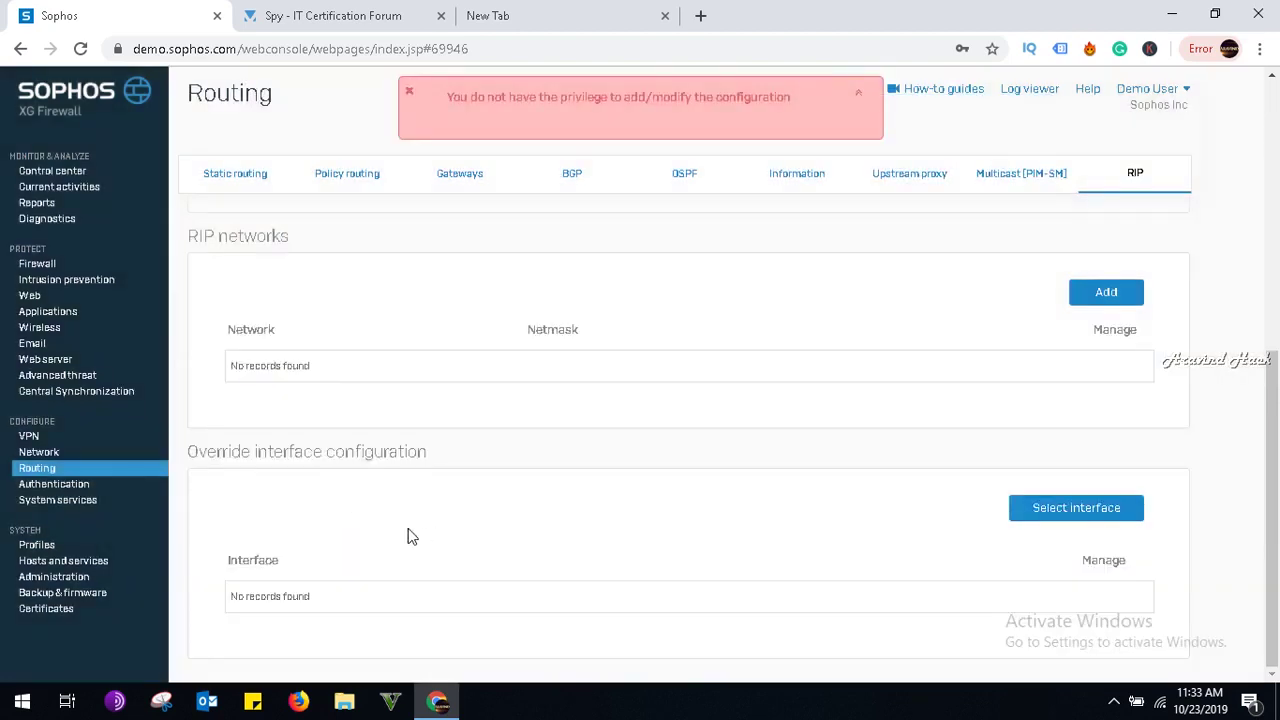
{"action": "left_click", "coordinate": [1113, 700]}
Create a schedule named Office_workingHours applying to weekdays including Saturday.
{"action": "mouse_move", "coordinate": [1085, 640]}
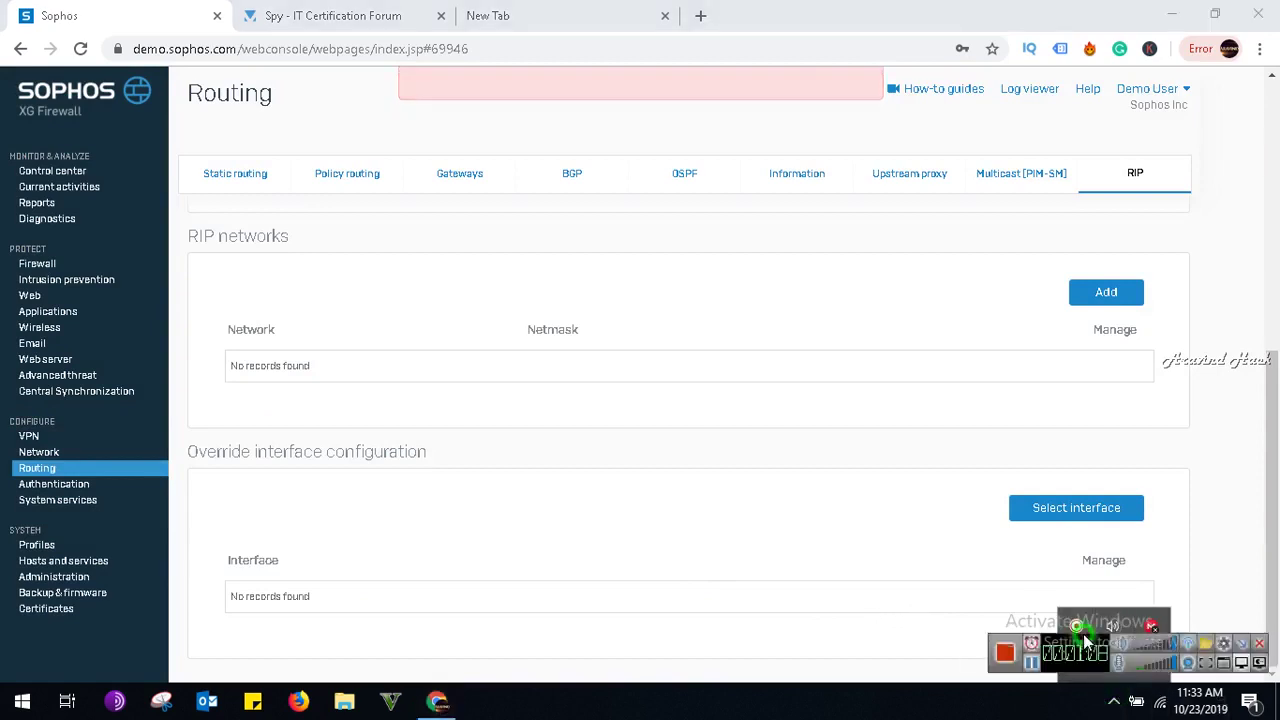
{"action": "left_click", "coordinate": [1241, 643]}
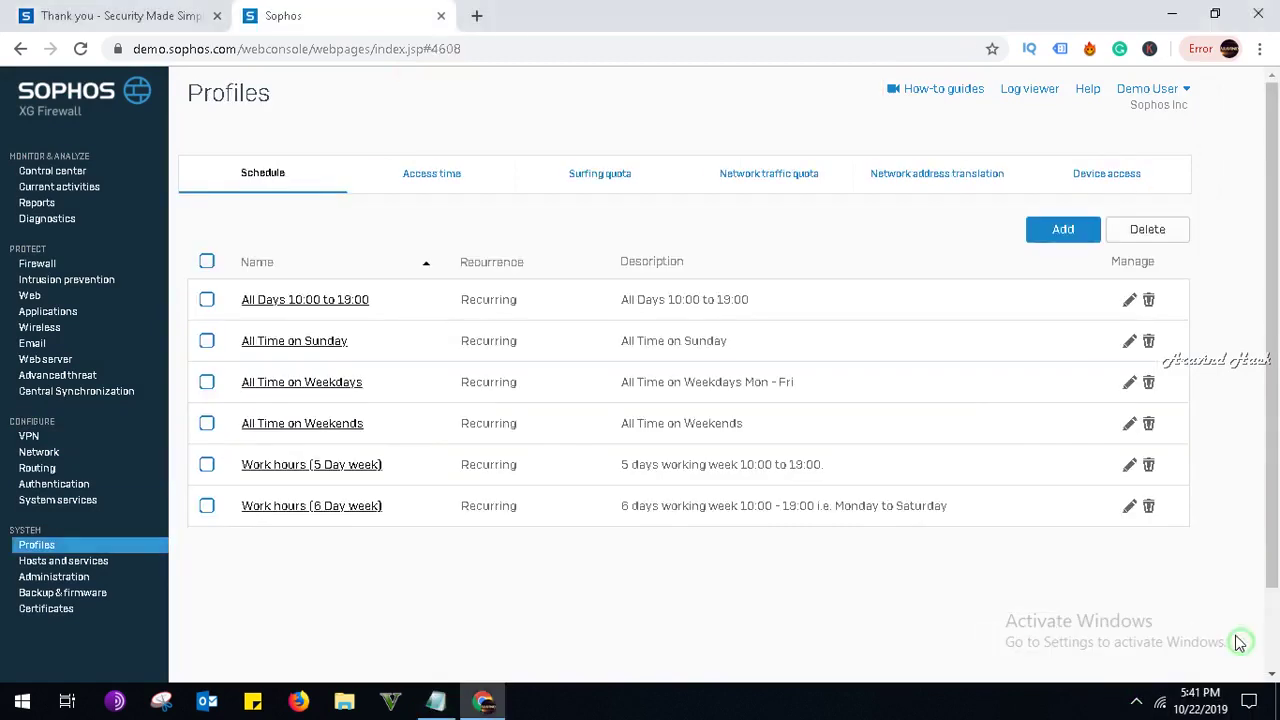
{"action": "left_click", "coordinate": [1045, 229]}
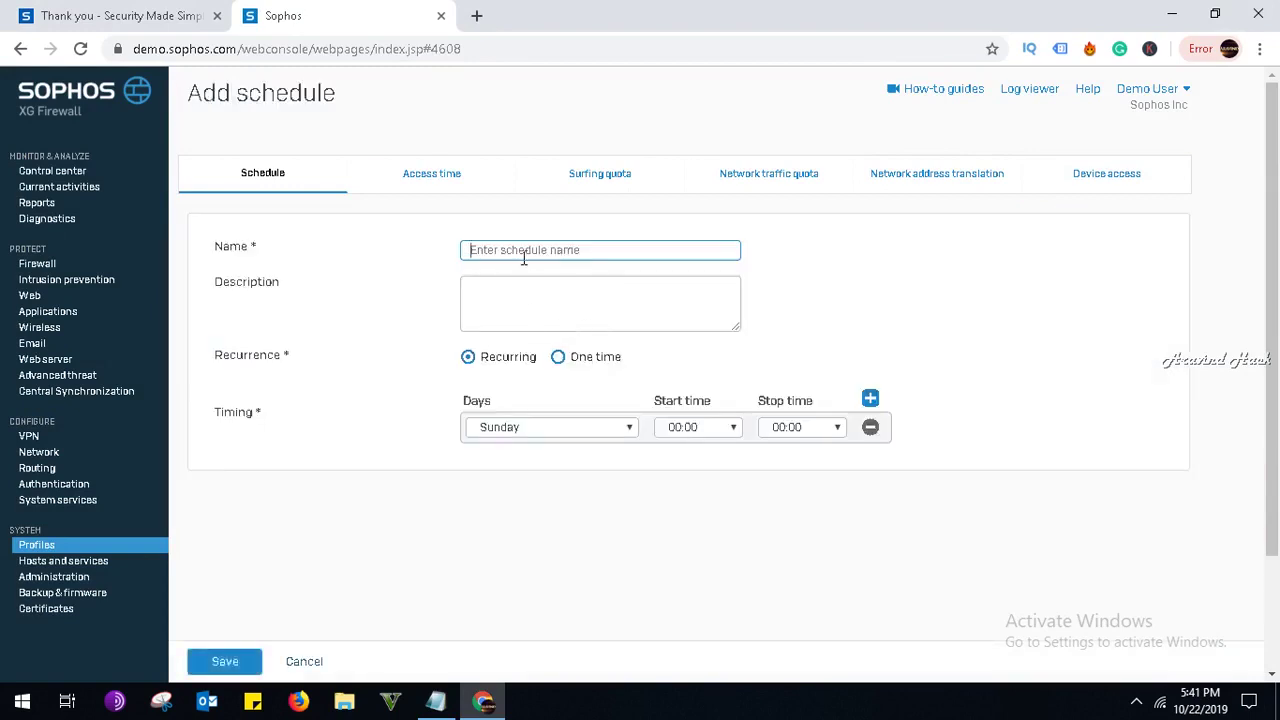
{"action": "type", "text": "Of"}
{"action": "key", "text": "Tab"}
{"action": "key", "text": "Tab"}
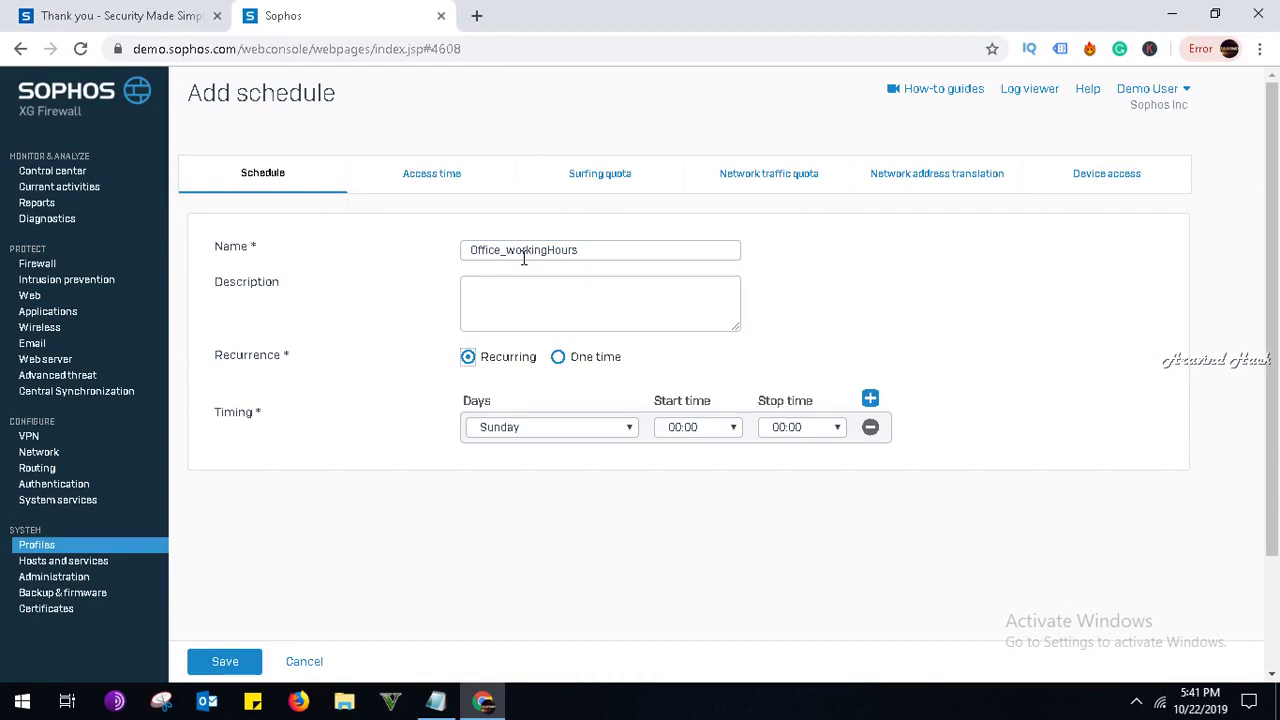
{"action": "left_click", "coordinate": [568, 428]}
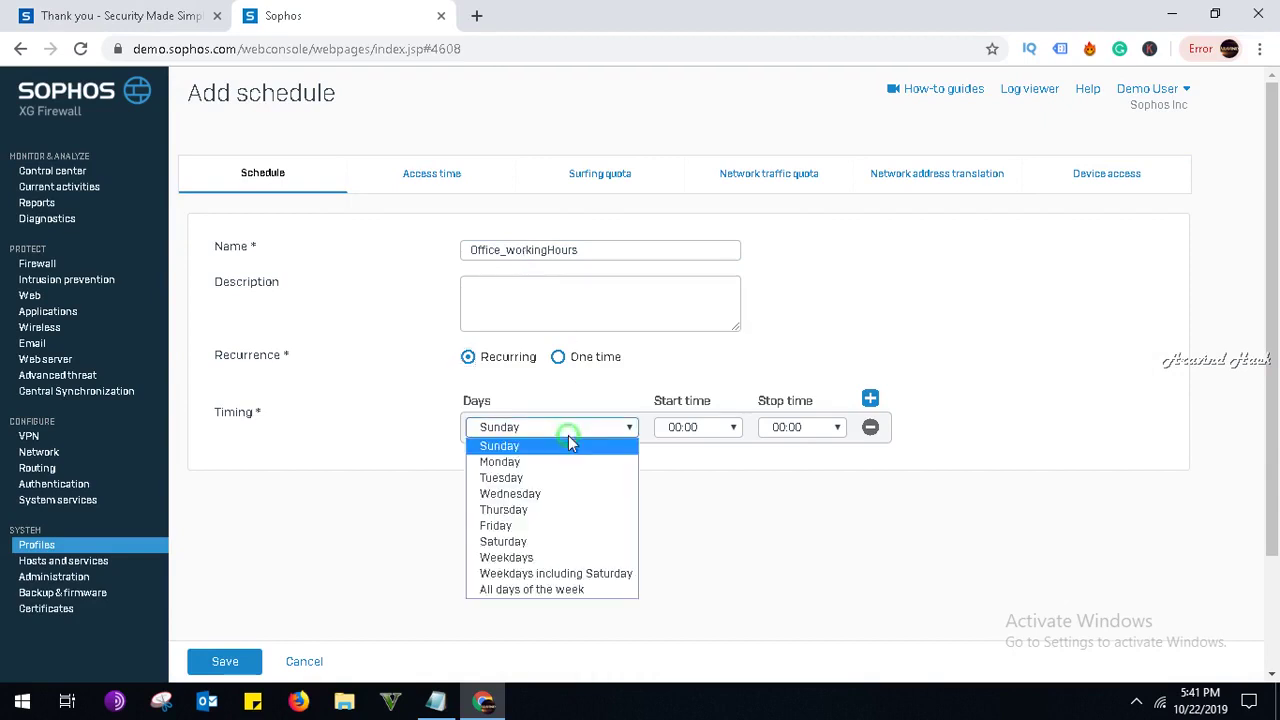
{"action": "left_click", "coordinate": [566, 572]}
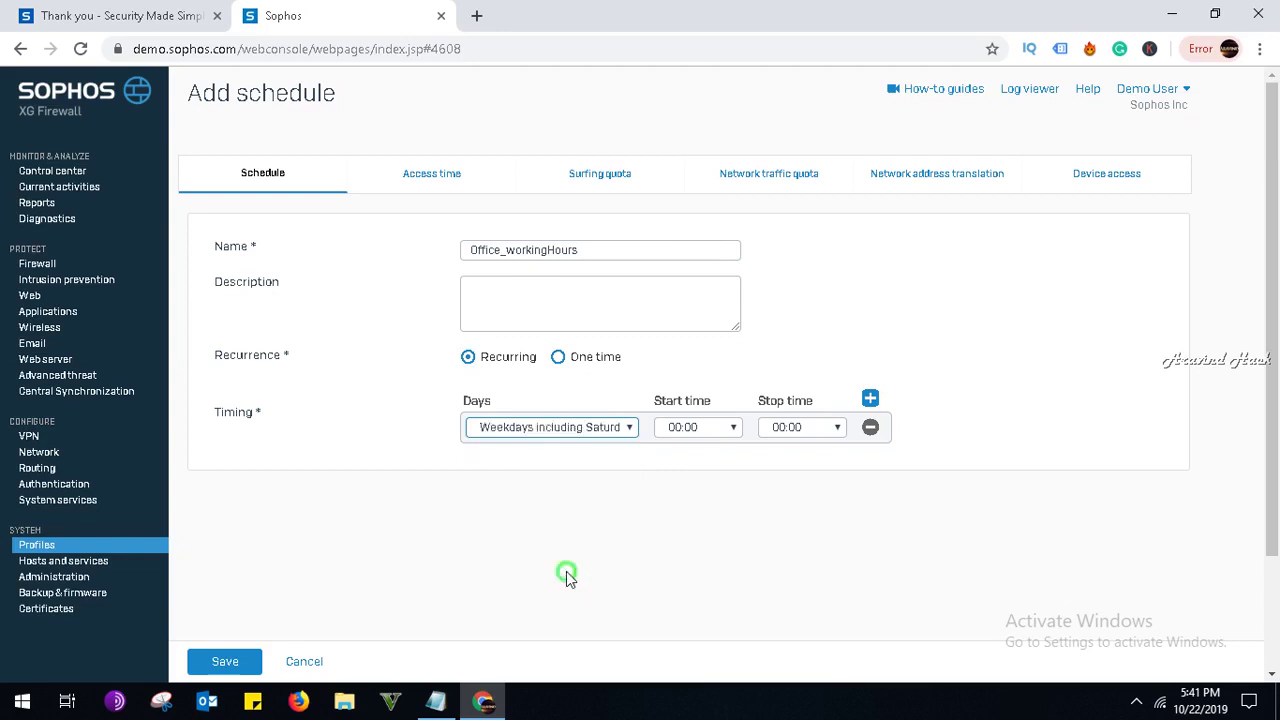
Set the schedule's start time to 10:15 and stop time to 08:15.
{"action": "left_click", "coordinate": [690, 430]}
{"action": "scroll", "coordinate": [688, 305], "scroll_direction": "down", "scroll_amount": 5}
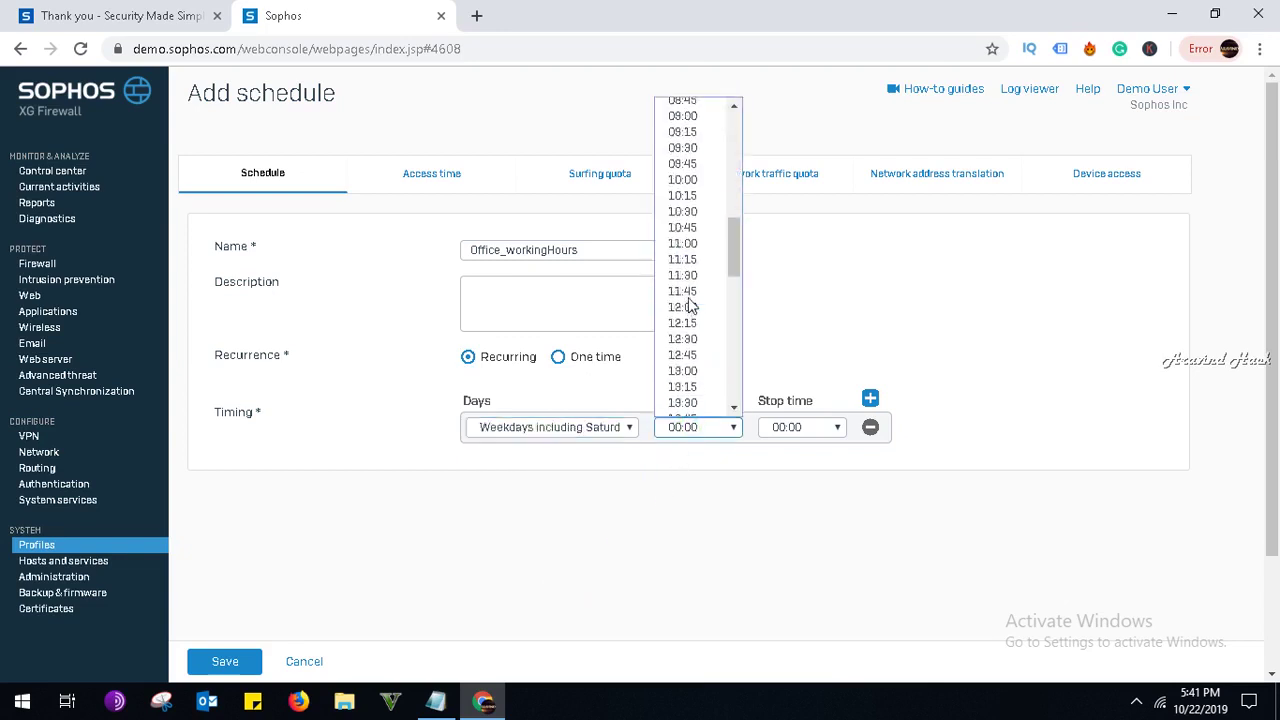
{"action": "left_click", "coordinate": [685, 196]}
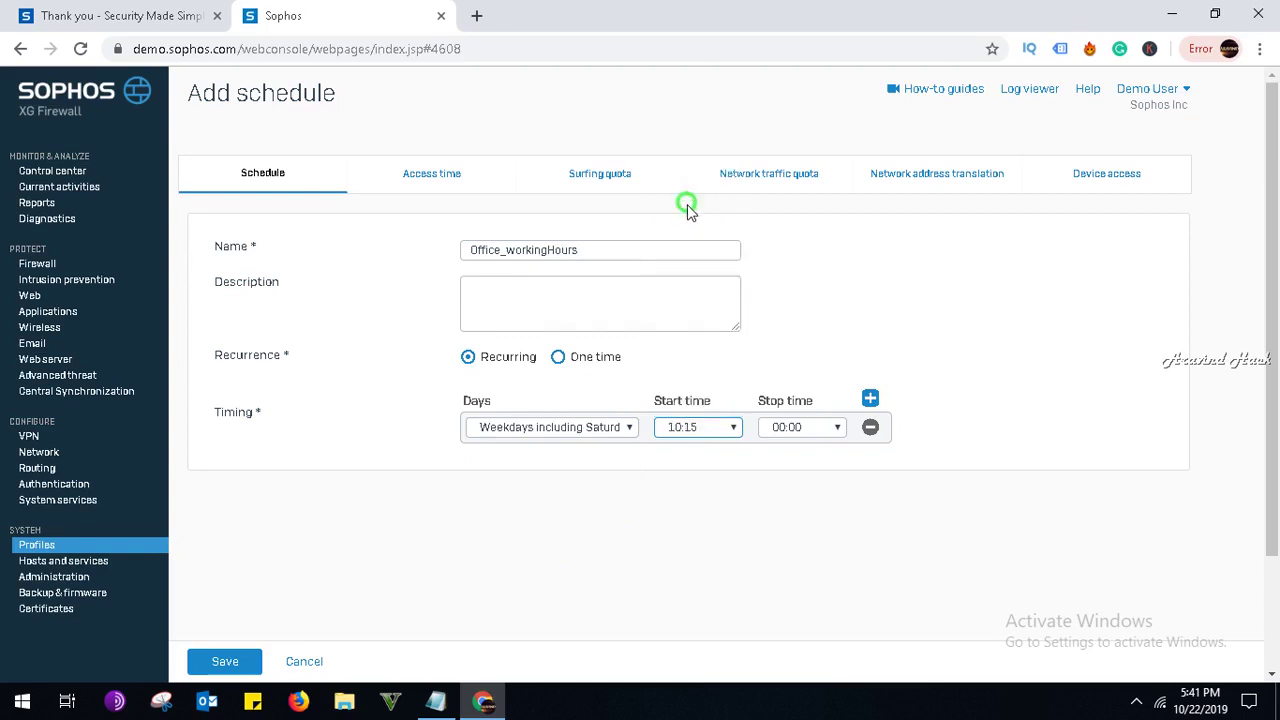
{"action": "left_click", "coordinate": [790, 430]}
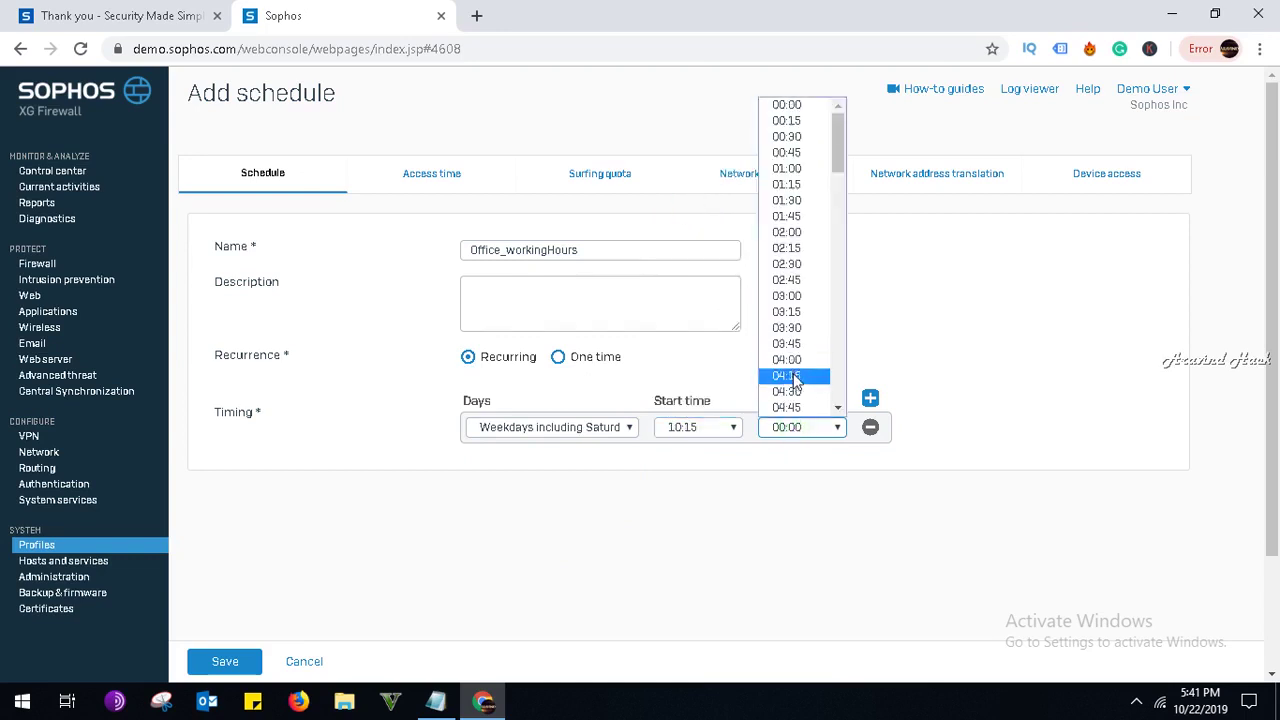
{"action": "scroll", "coordinate": [785, 375], "scroll_direction": "down", "scroll_amount": 3}
{"action": "left_click", "coordinate": [786, 255]}
{"action": "left_click", "coordinate": [489, 305]}
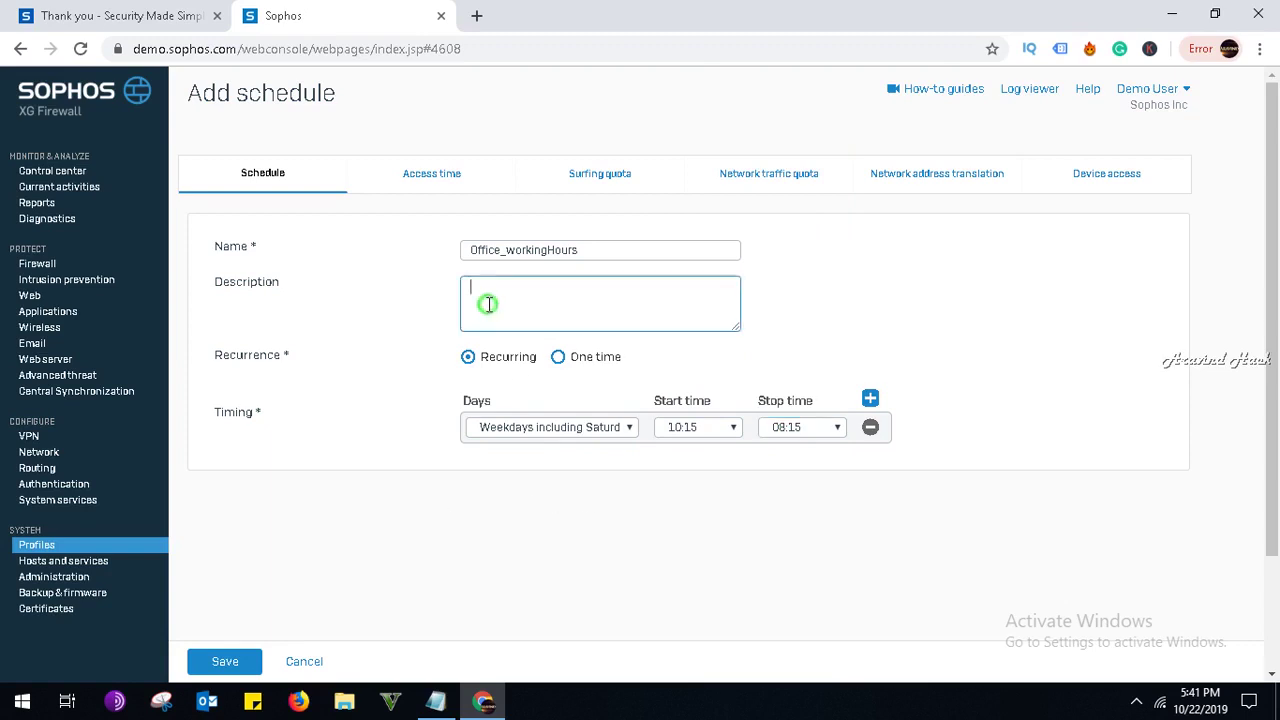
Enter the description 'Office Working Timees of for Monday_staurday' and try saving, dismissing the time error.
{"action": "type", "text": "Off"}
{"action": "type", "text": "ice W"}
{"action": "type", "text": "orking Time"}
{"action": "type", "text": "es "}
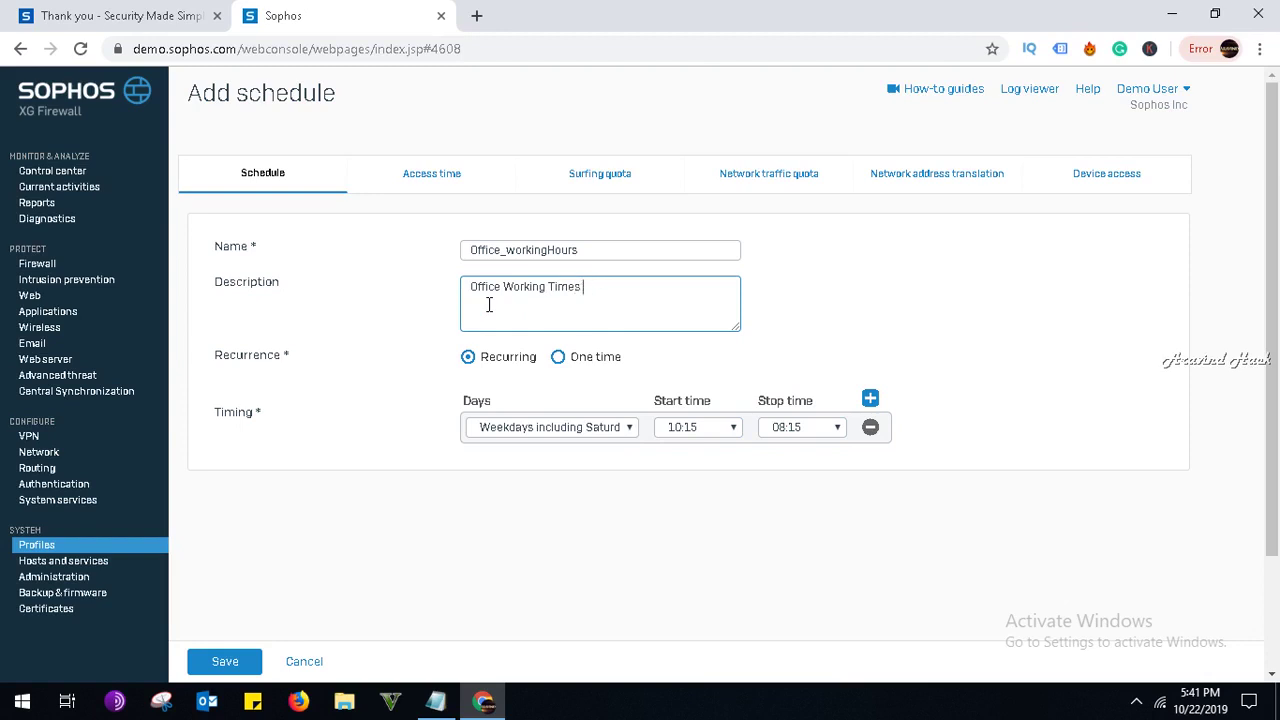
{"action": "type", "text": "of for Monday_sta"}
{"action": "type", "text": "urday"}
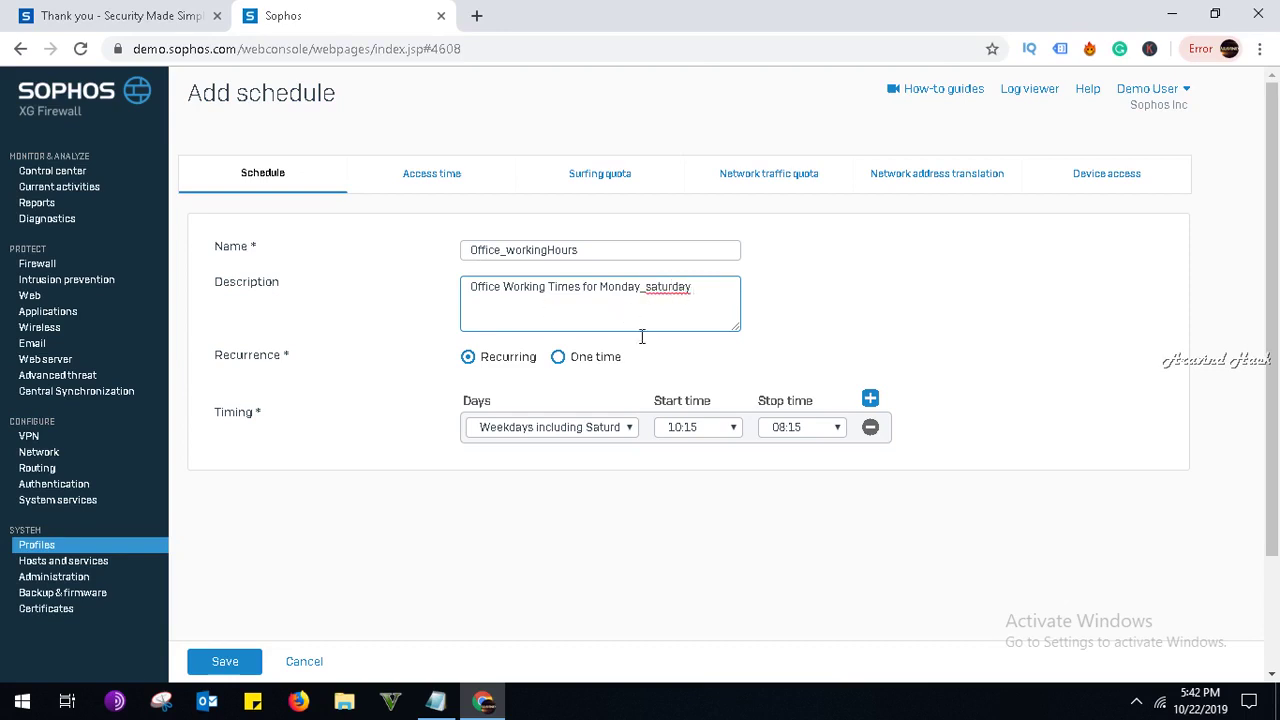
{"action": "left_click", "coordinate": [222, 661]}
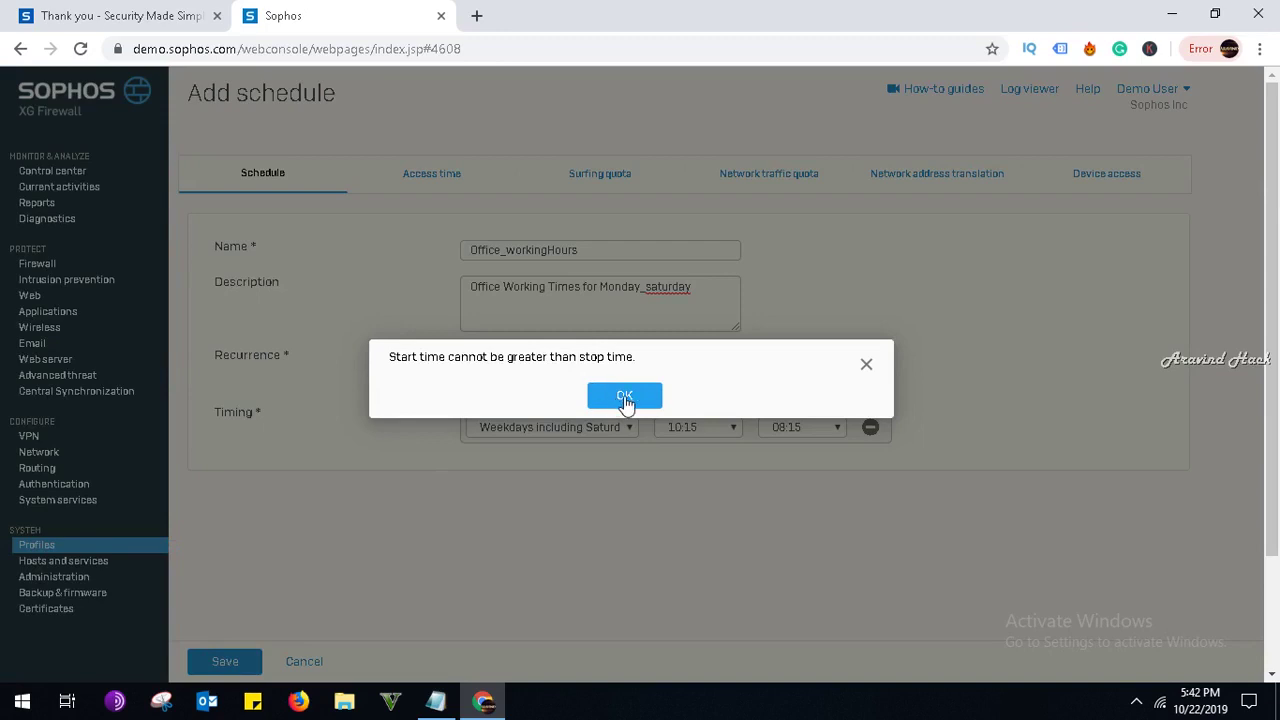
{"action": "left_click", "coordinate": [625, 398]}
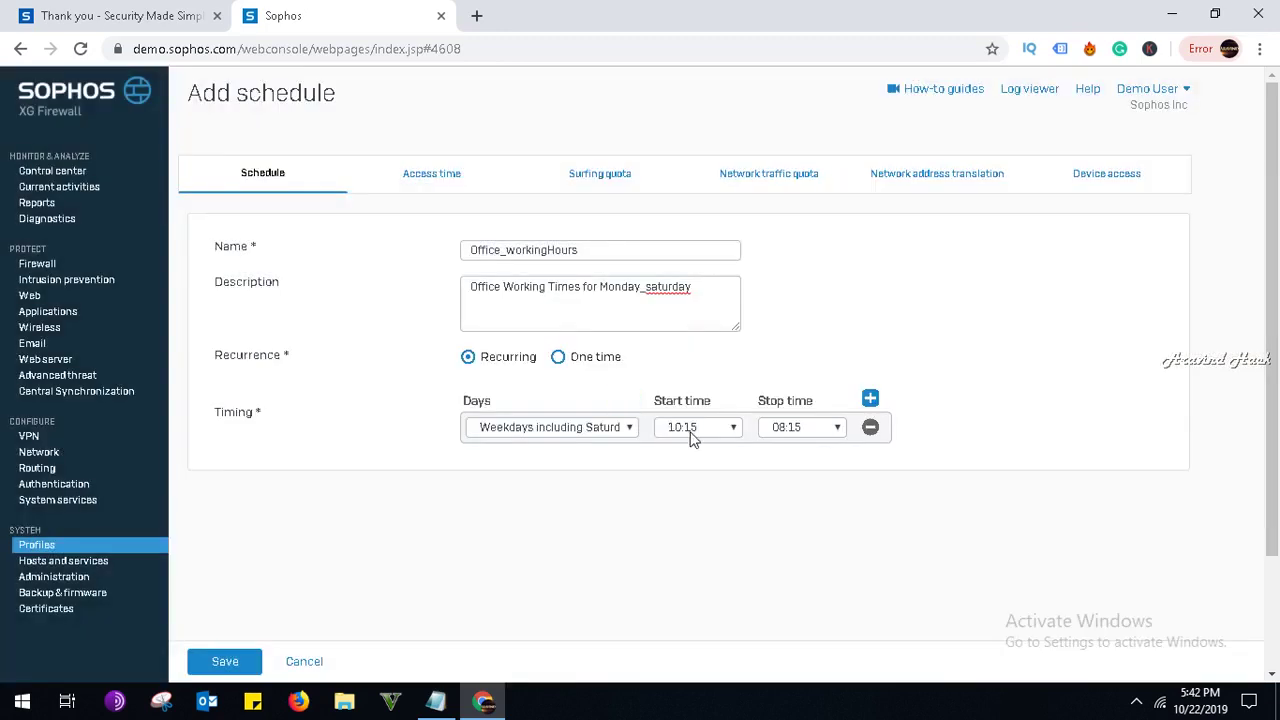
Change the start time to 07:45 and save the schedule.
{"action": "left_click", "coordinate": [690, 437]}
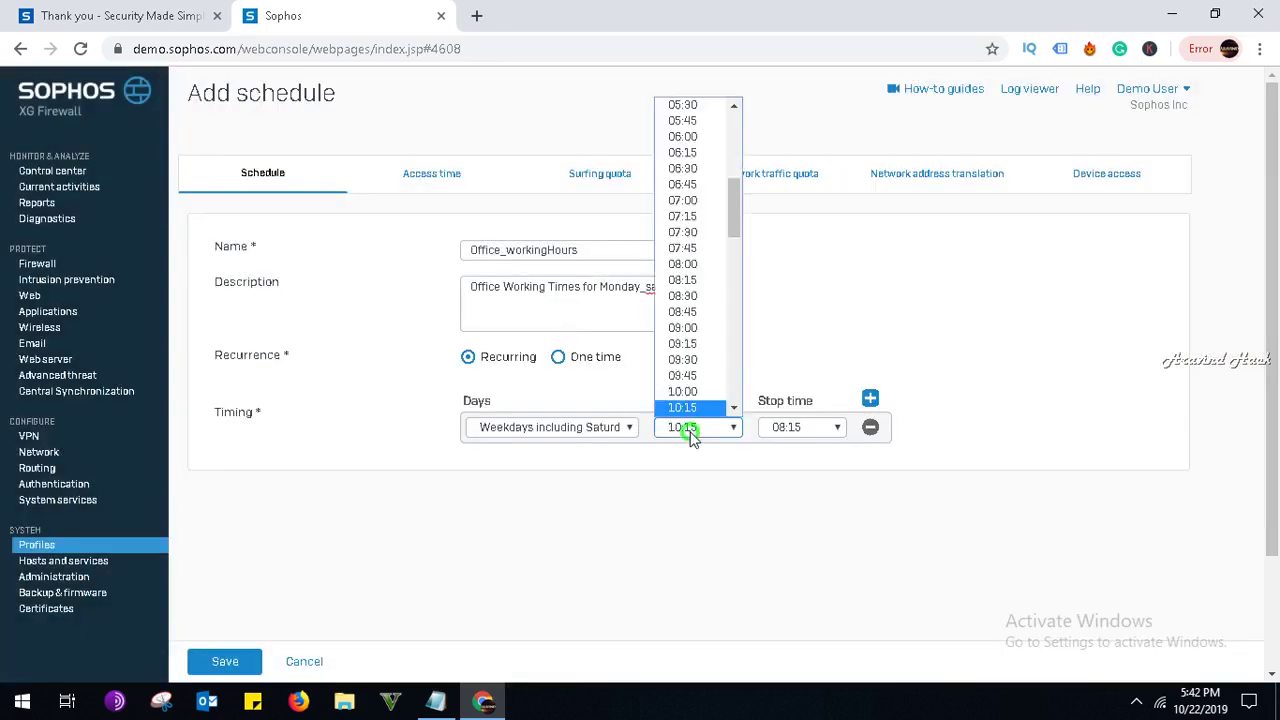
{"action": "left_click", "coordinate": [682, 250]}
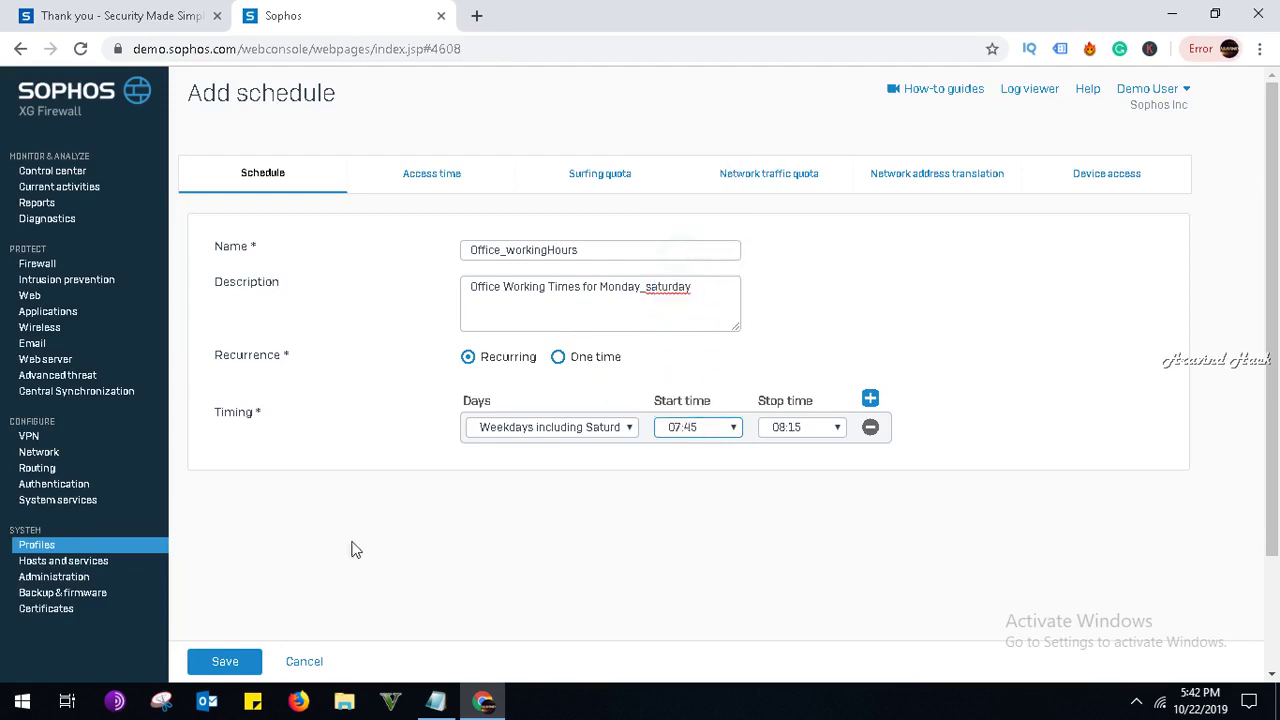
{"action": "left_click", "coordinate": [229, 663]}
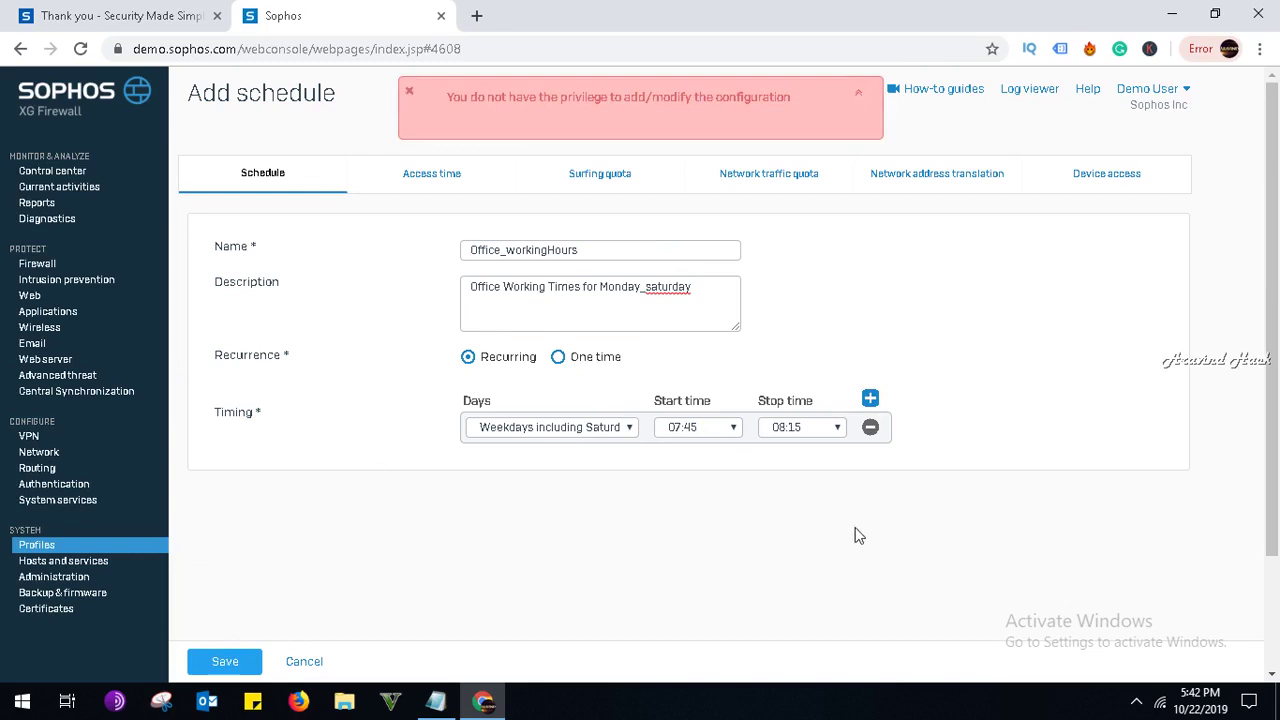
{"action": "left_click", "coordinate": [1131, 703]}
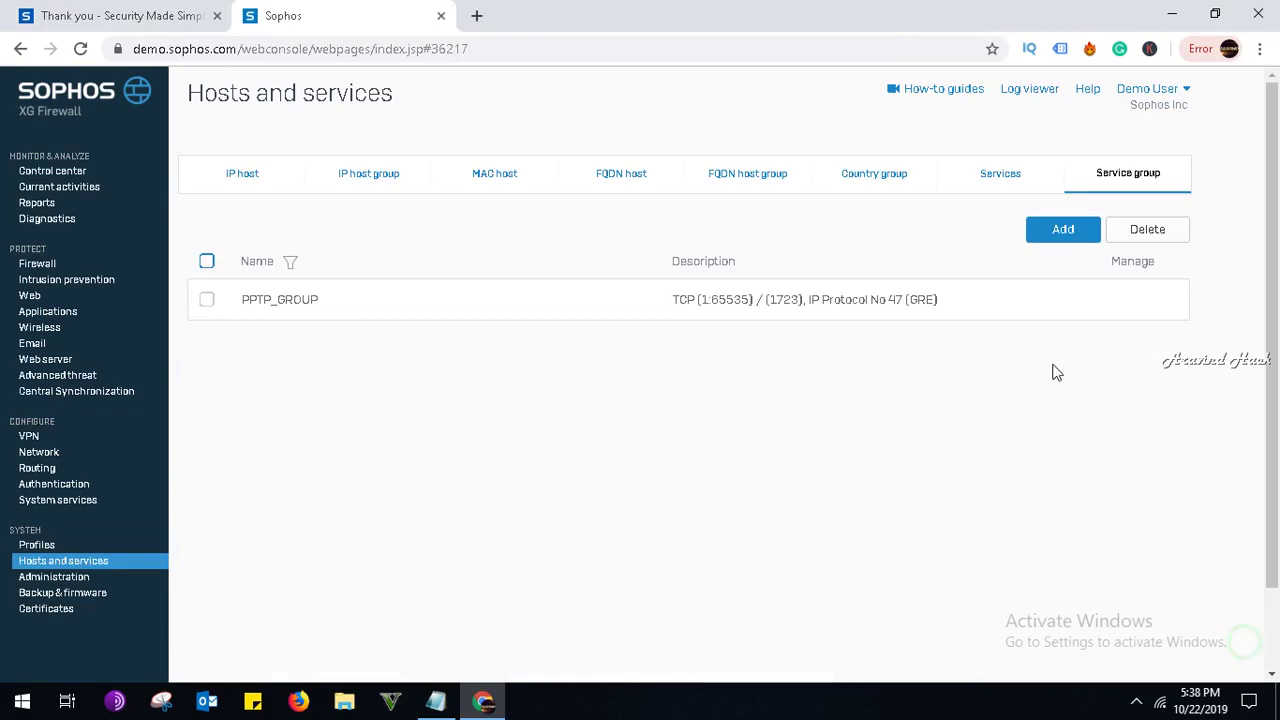
Start a new service group named indiaservergroup.
{"action": "left_click", "coordinate": [1060, 236]}
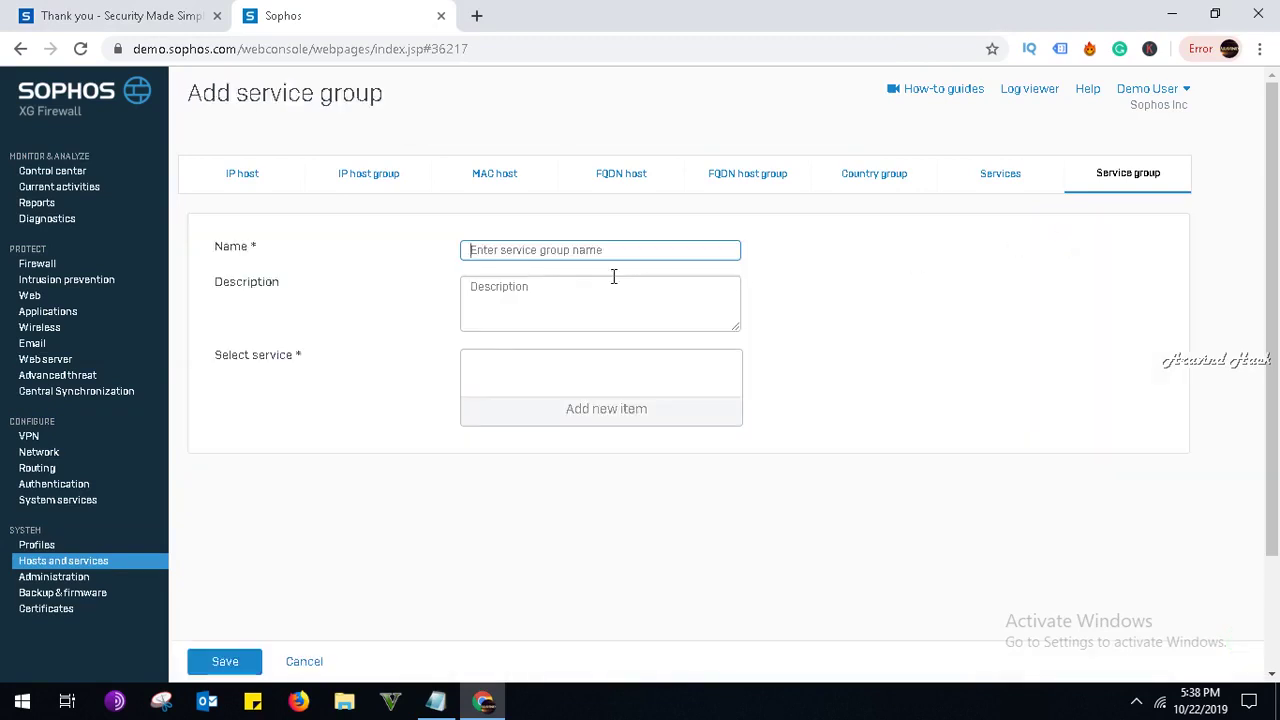
{"action": "left_click", "coordinate": [619, 252]}
{"action": "type", "text": "_"}
{"action": "key", "text": "BackSpace"}
{"action": "type", "text": "in"}
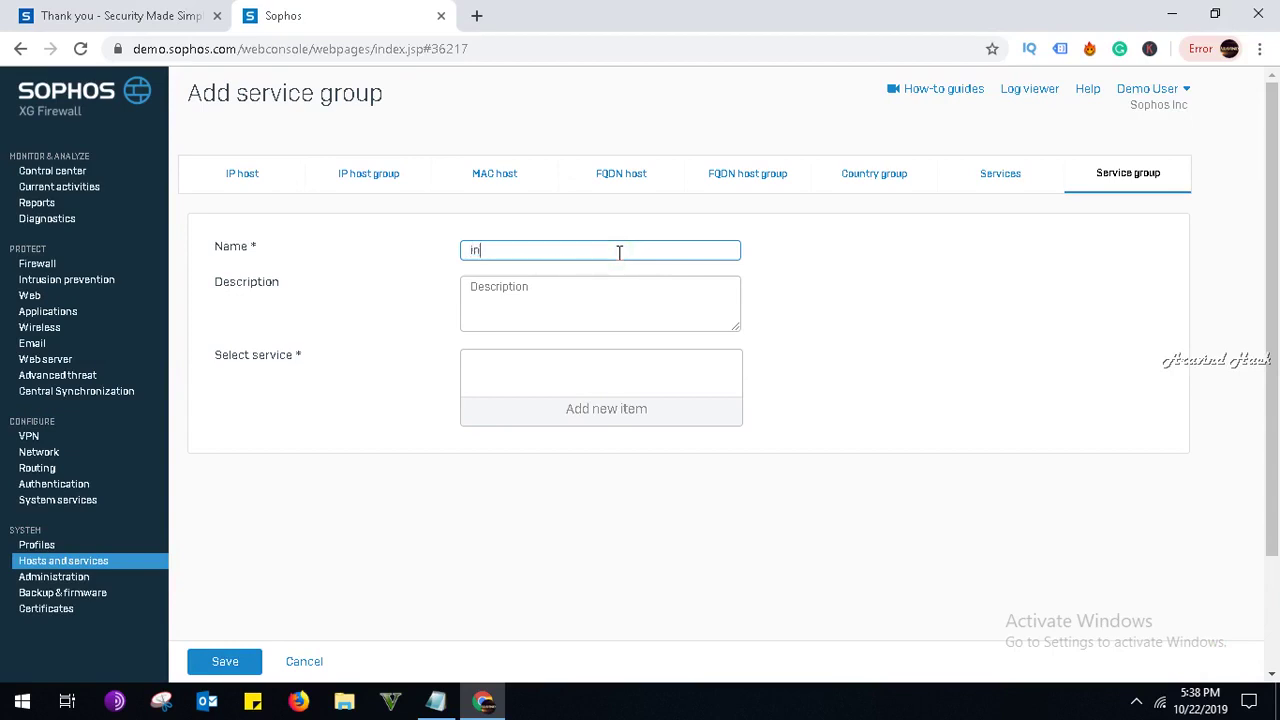
{"action": "type", "text": "diaserver"}
{"action": "key", "text": "Tab"}
{"action": "key", "text": "Tab"}
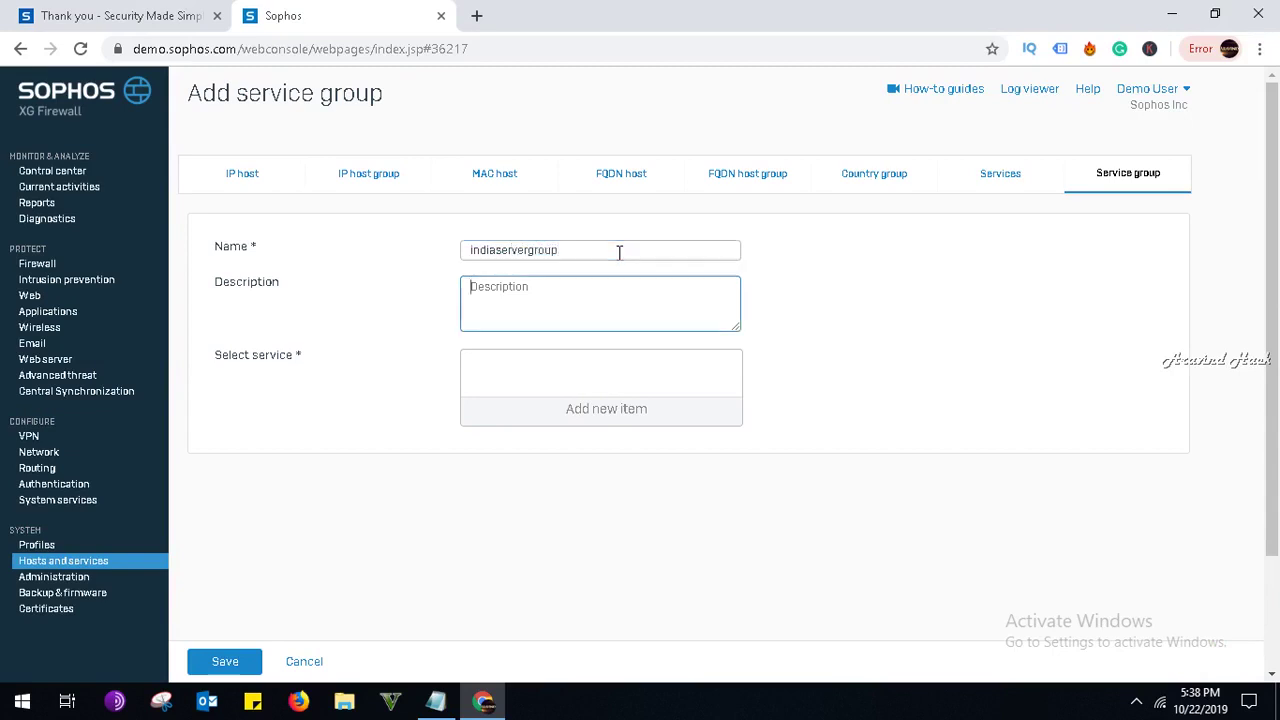
Tick PING6, ICMPv6, RDP_Windows10, IPv6_Over_IPv4, IGMP, SMTP(S), X-WINDOWS; saving fails with a missing-service alert.
{"action": "left_click", "coordinate": [565, 418]}
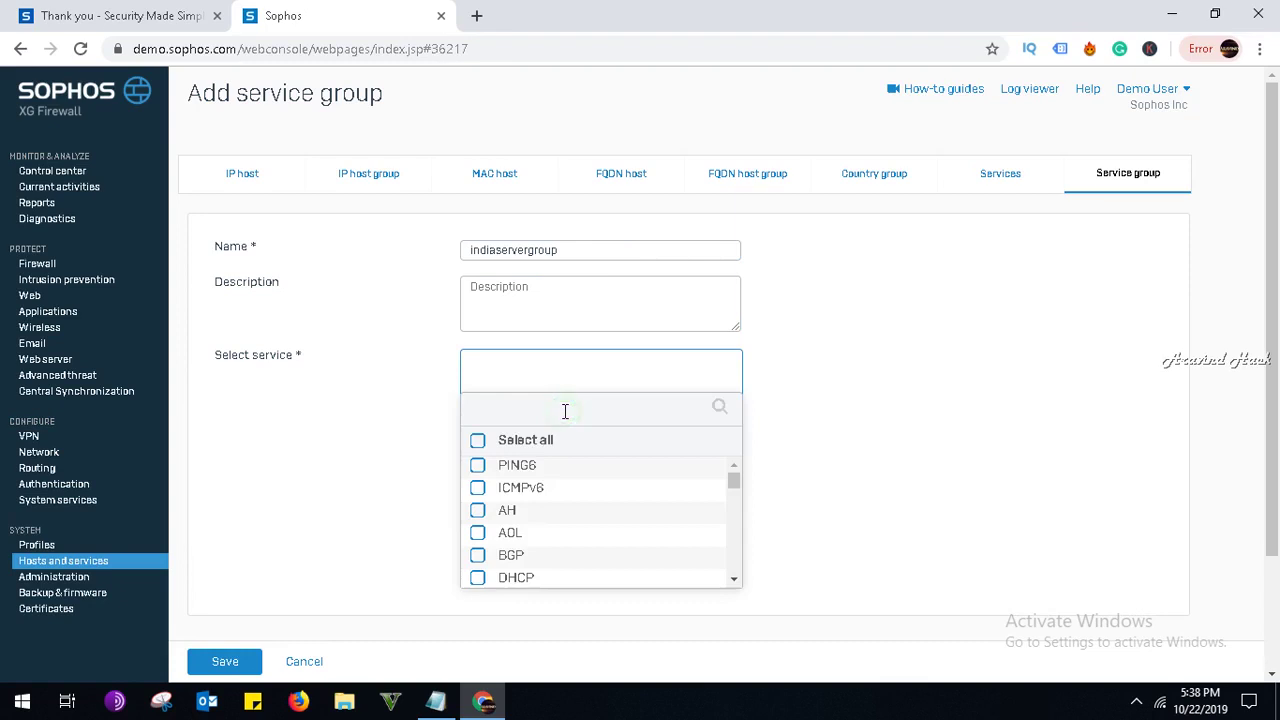
{"action": "scroll", "coordinate": [563, 480], "scroll_direction": "down", "scroll_amount": 2}
{"action": "scroll", "coordinate": [543, 514], "scroll_direction": "up", "scroll_amount": 2}
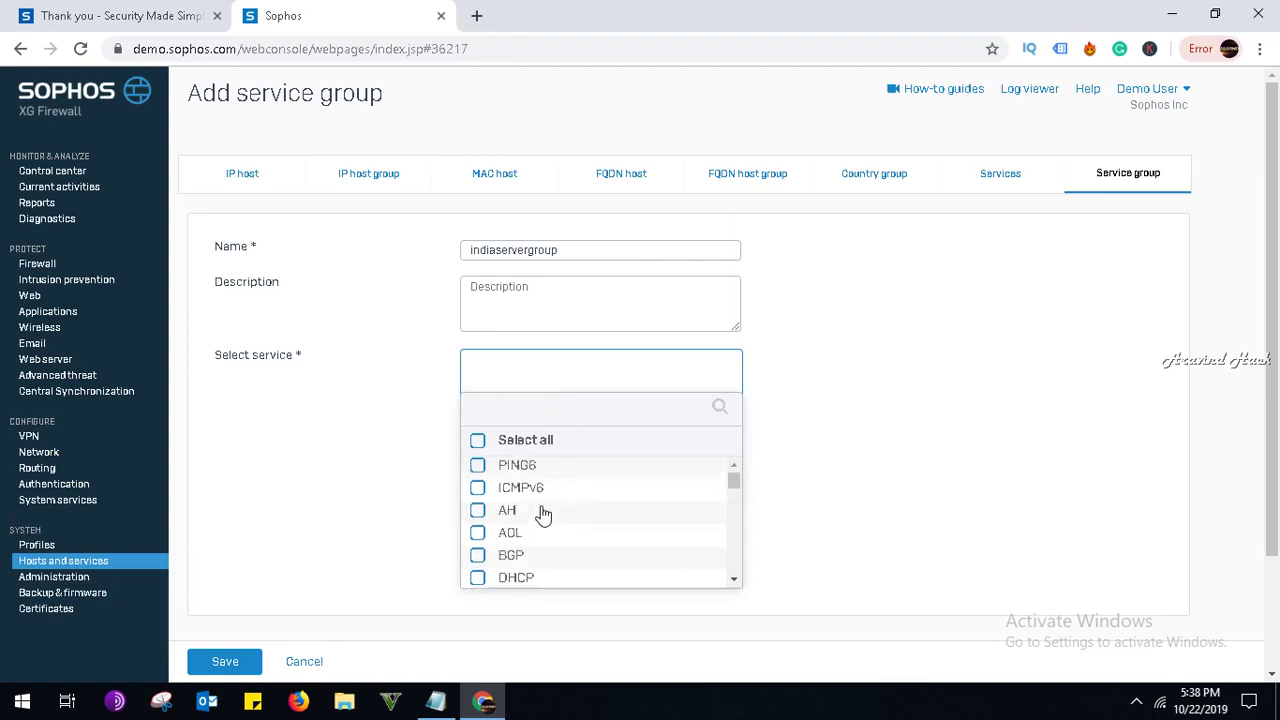
{"action": "left_click", "coordinate": [477, 465]}
{"action": "left_click", "coordinate": [478, 487]}
{"action": "scroll", "coordinate": [496, 530], "scroll_direction": "down", "scroll_amount": 2}
{"action": "scroll", "coordinate": [496, 530], "scroll_direction": "down", "scroll_amount": 15}
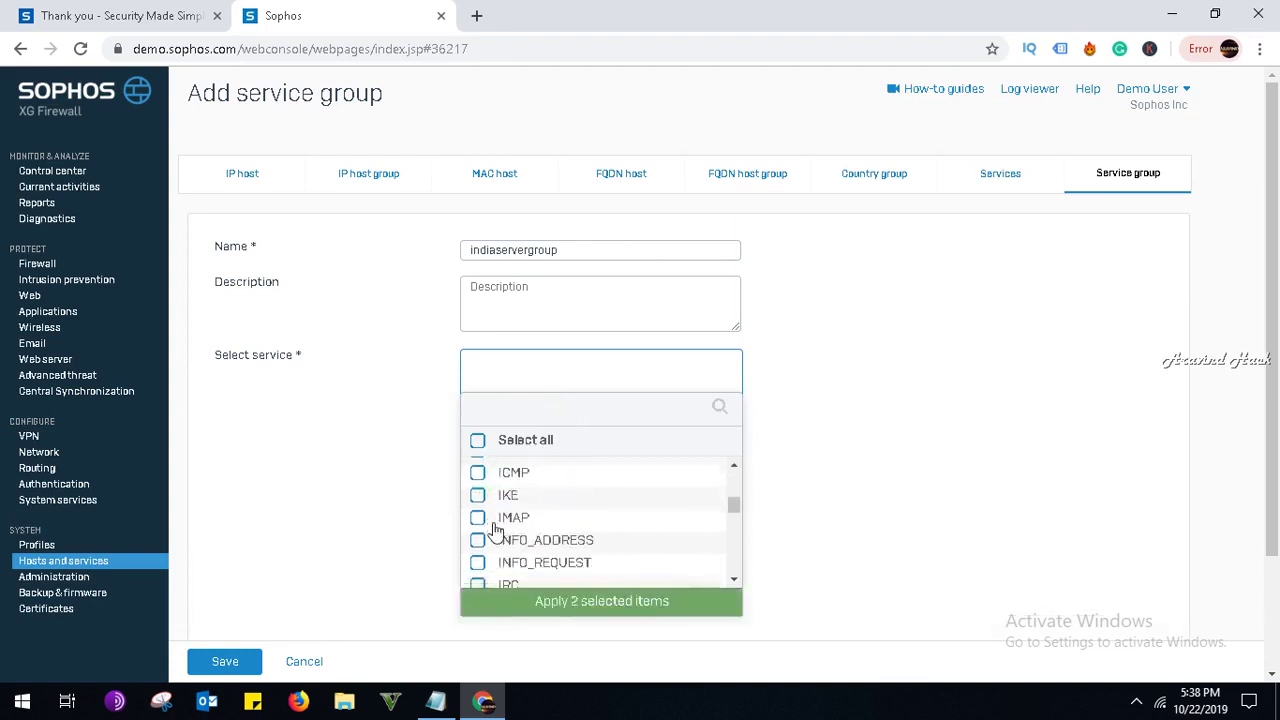
{"action": "left_click", "coordinate": [477, 569]}
{"action": "left_click", "coordinate": [477, 547]}
{"action": "left_click", "coordinate": [477, 524]}
{"action": "left_click", "coordinate": [477, 501]}
{"action": "left_click", "coordinate": [477, 479]}
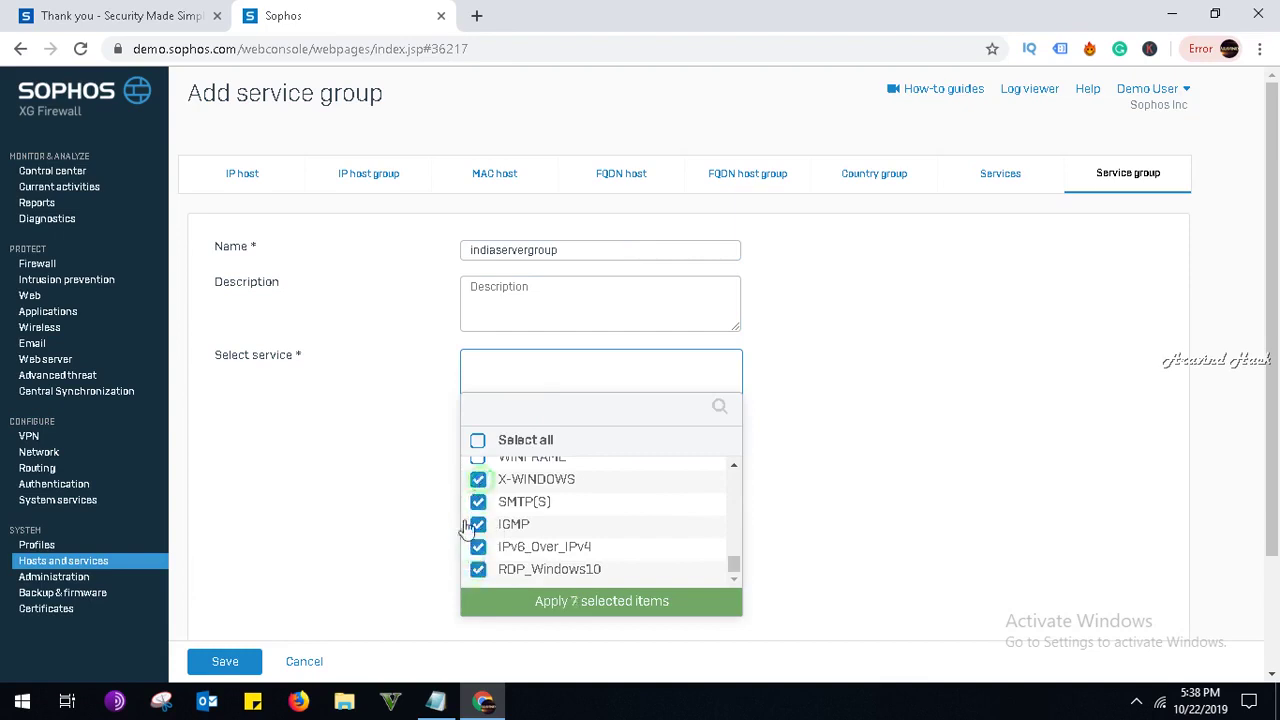
{"action": "left_click", "coordinate": [225, 661]}
{"action": "left_click", "coordinate": [648, 397]}
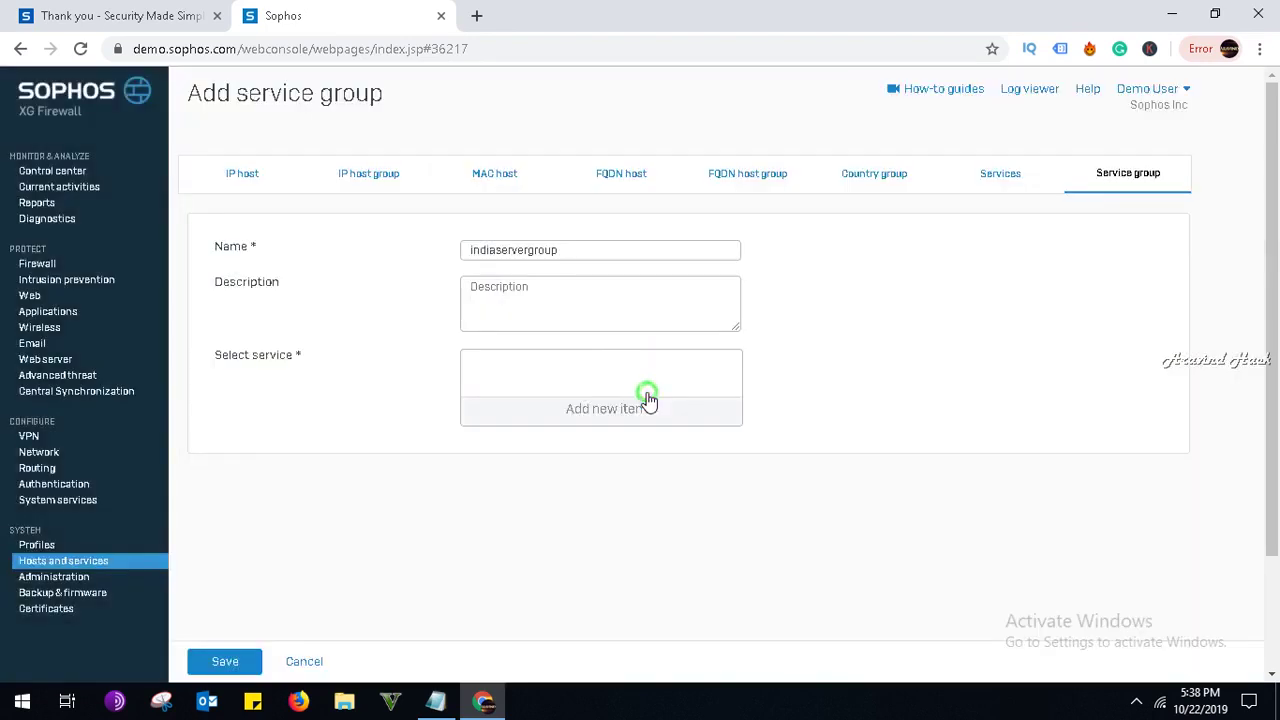
Add PING6 to the group via Apply selected items and save the service group.
{"action": "left_click", "coordinate": [589, 403]}
{"action": "left_click", "coordinate": [520, 466]}
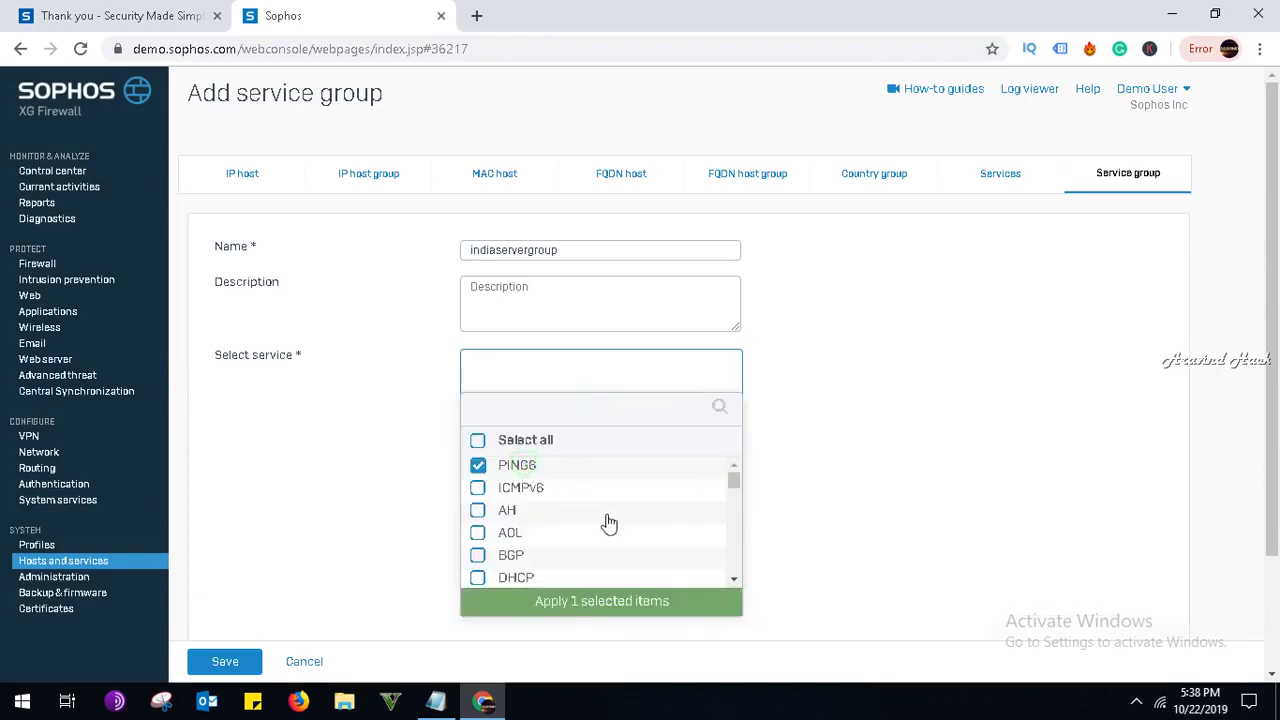
{"action": "left_click", "coordinate": [636, 602]}
{"action": "left_click", "coordinate": [252, 666]}
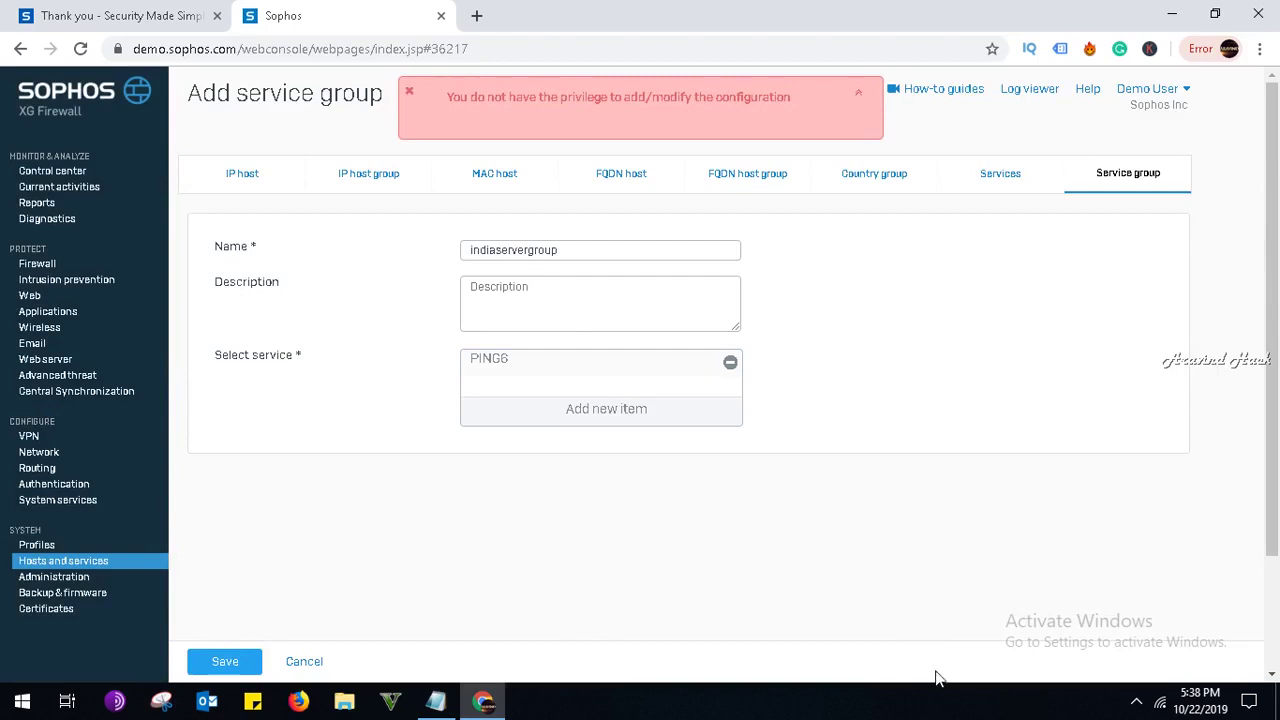
{"action": "left_click", "coordinate": [1136, 700]}
{"action": "left_click", "coordinate": [1136, 664]}
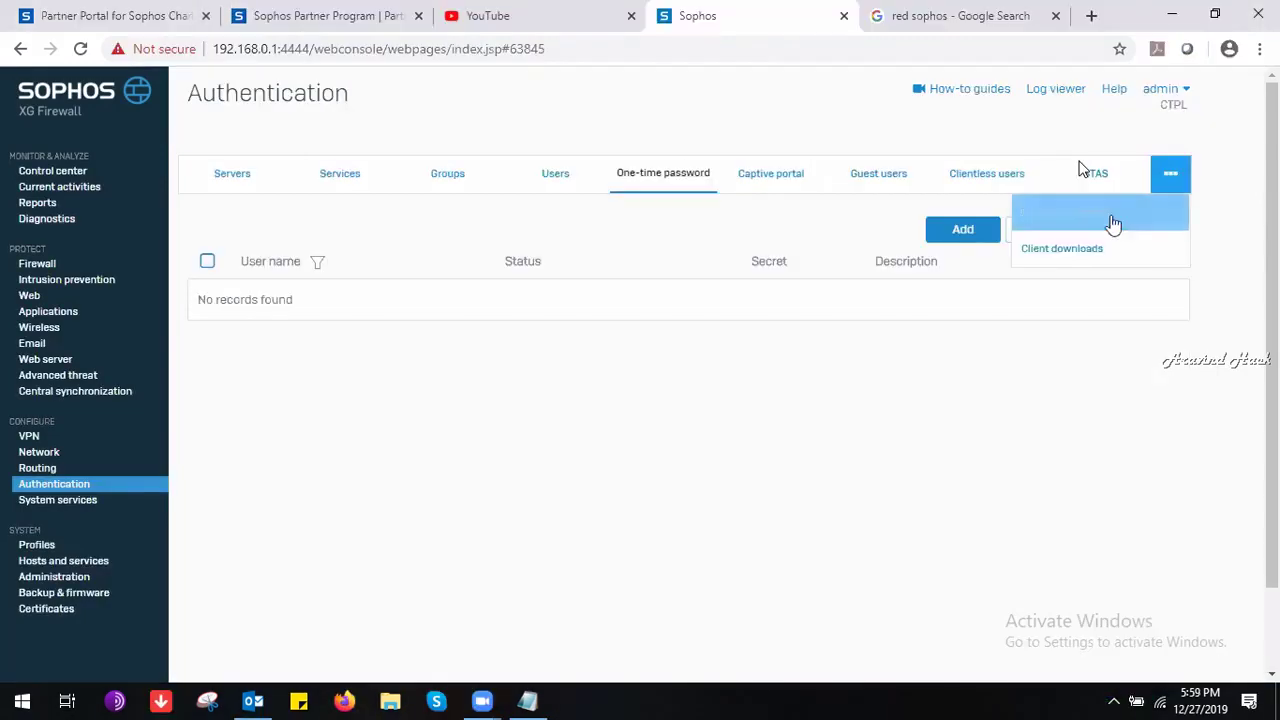
Open Guest user settings and enable guest user registration.
{"action": "left_click", "coordinate": [1110, 222]}
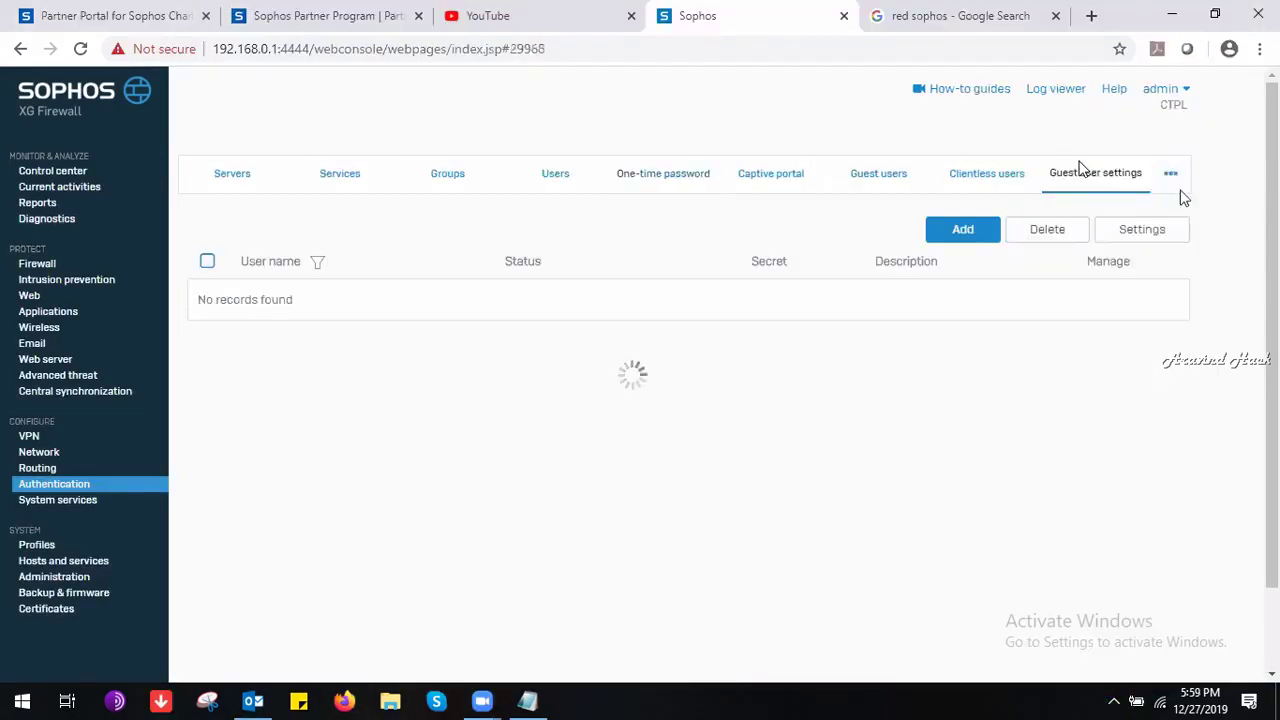
{"action": "mouse_move", "coordinate": [1172, 177]}
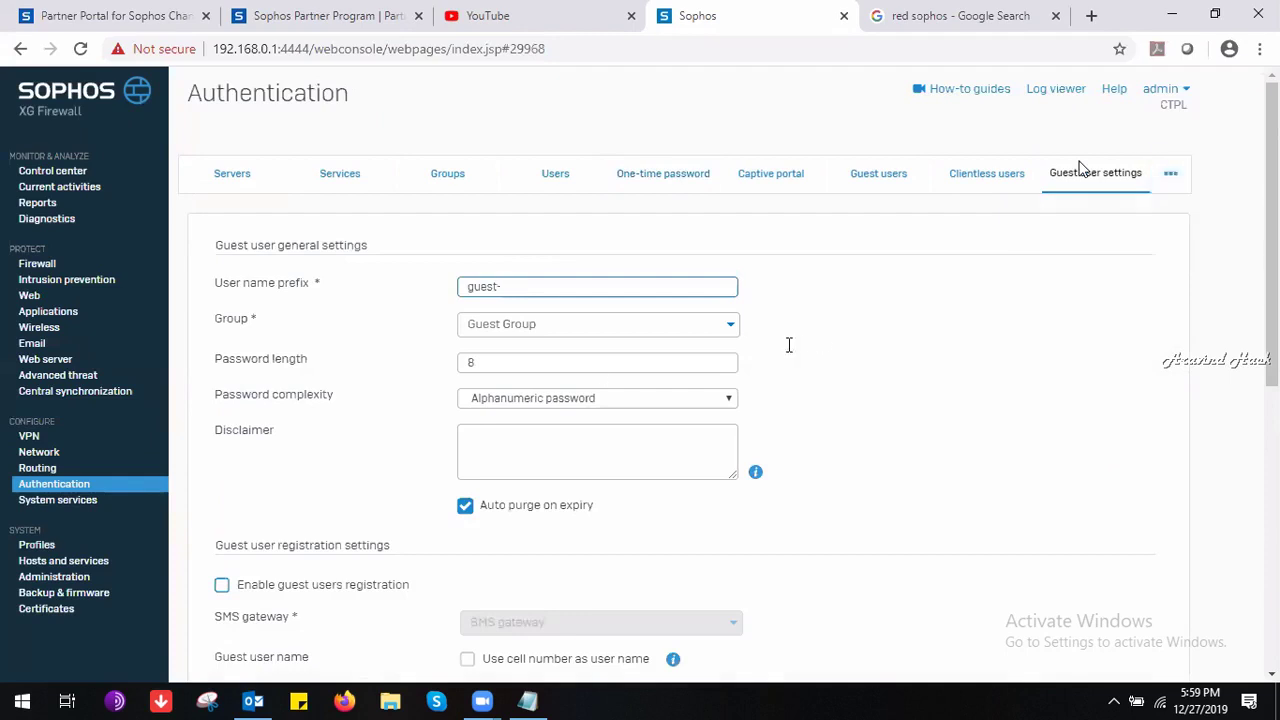
{"action": "scroll", "coordinate": [1278, 397], "scroll_direction": "down", "scroll_amount": 2}
{"action": "scroll", "coordinate": [1278, 397], "scroll_direction": "down", "scroll_amount": 4}
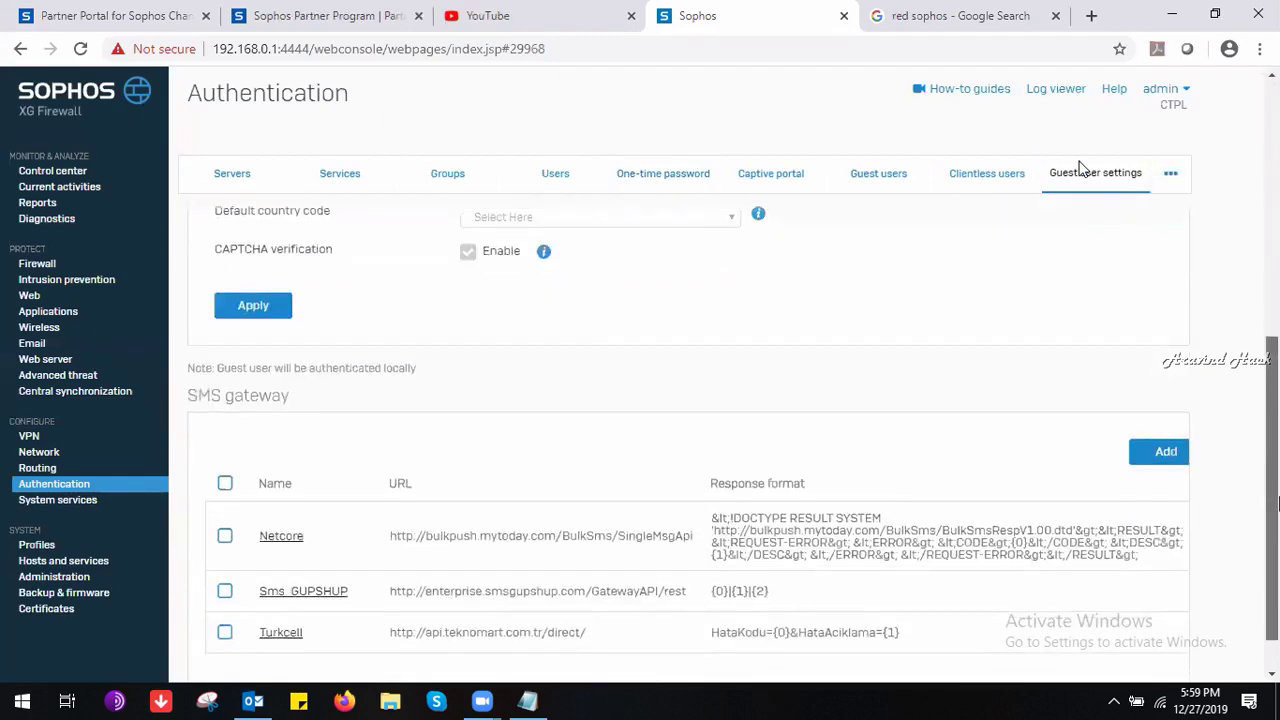
{"action": "scroll", "coordinate": [1275, 300], "scroll_direction": "up", "scroll_amount": 6}
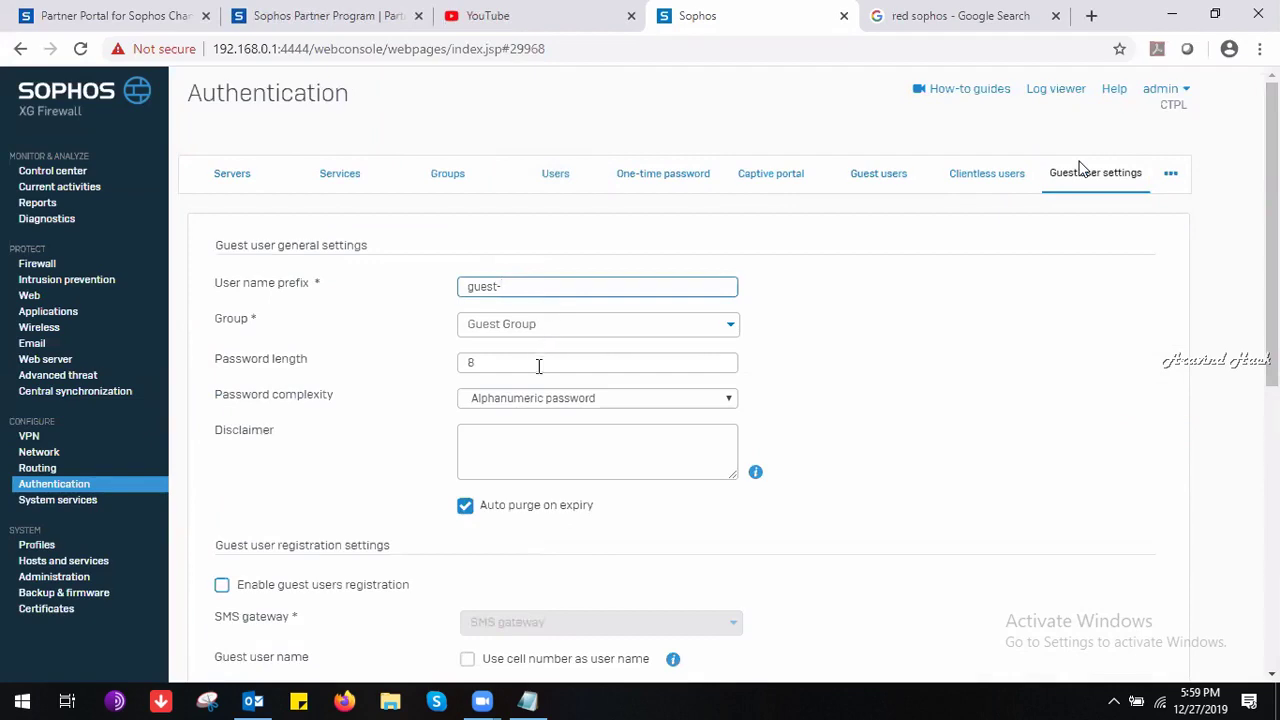
{"action": "left_click", "coordinate": [331, 592]}
{"action": "left_click", "coordinate": [333, 593]}
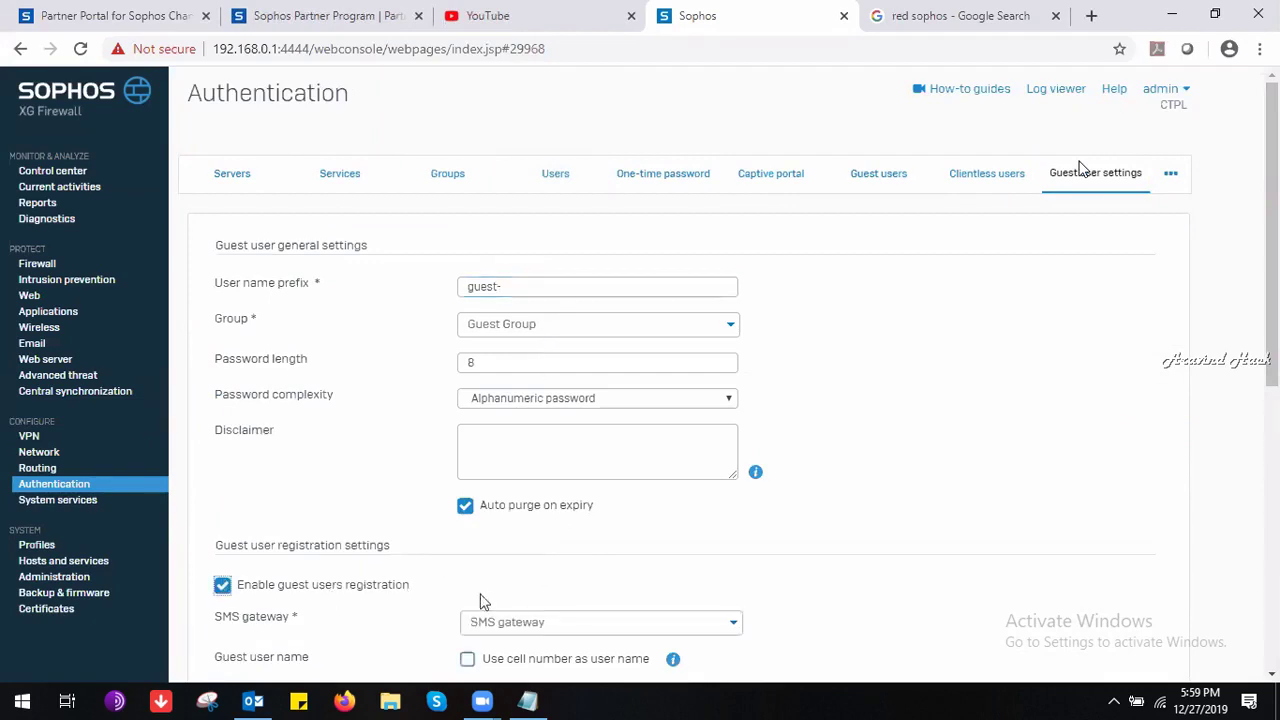
Check the SMS gateway and default country code lists unchanged, then add a new SMS gateway.
{"action": "scroll", "coordinate": [1272, 370], "scroll_direction": "down", "scroll_amount": 2}
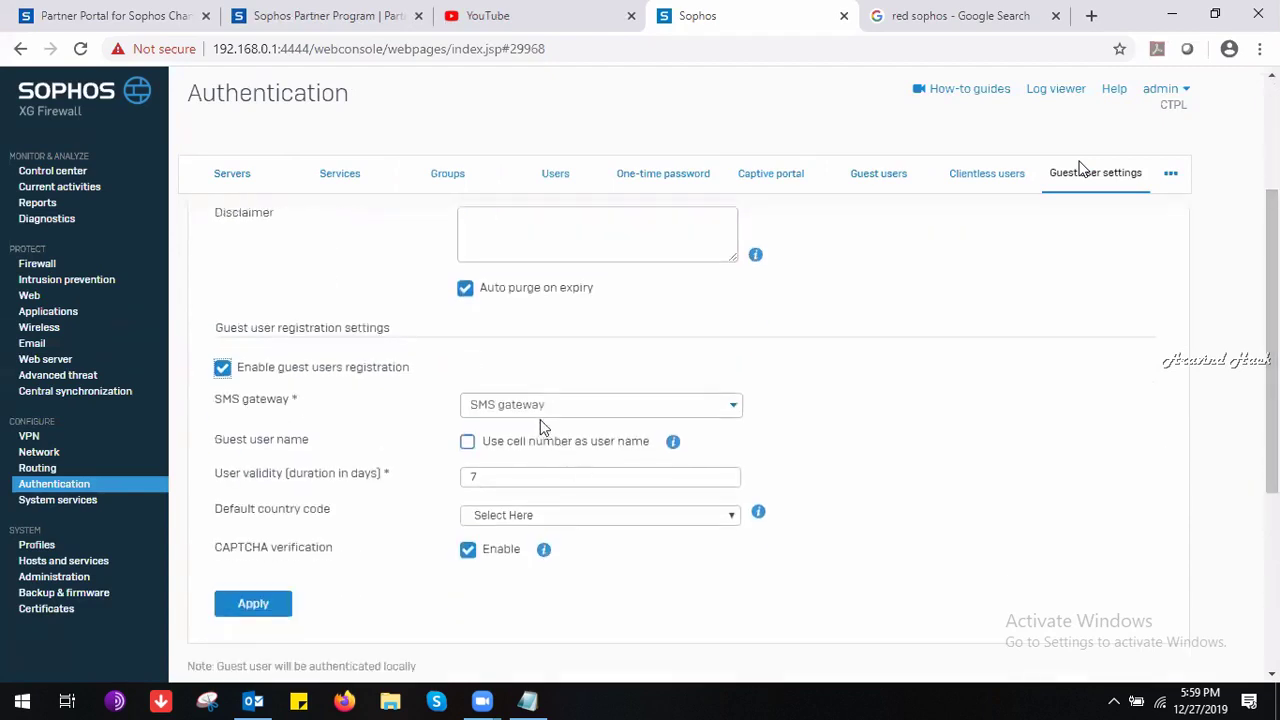
{"action": "left_click", "coordinate": [536, 410]}
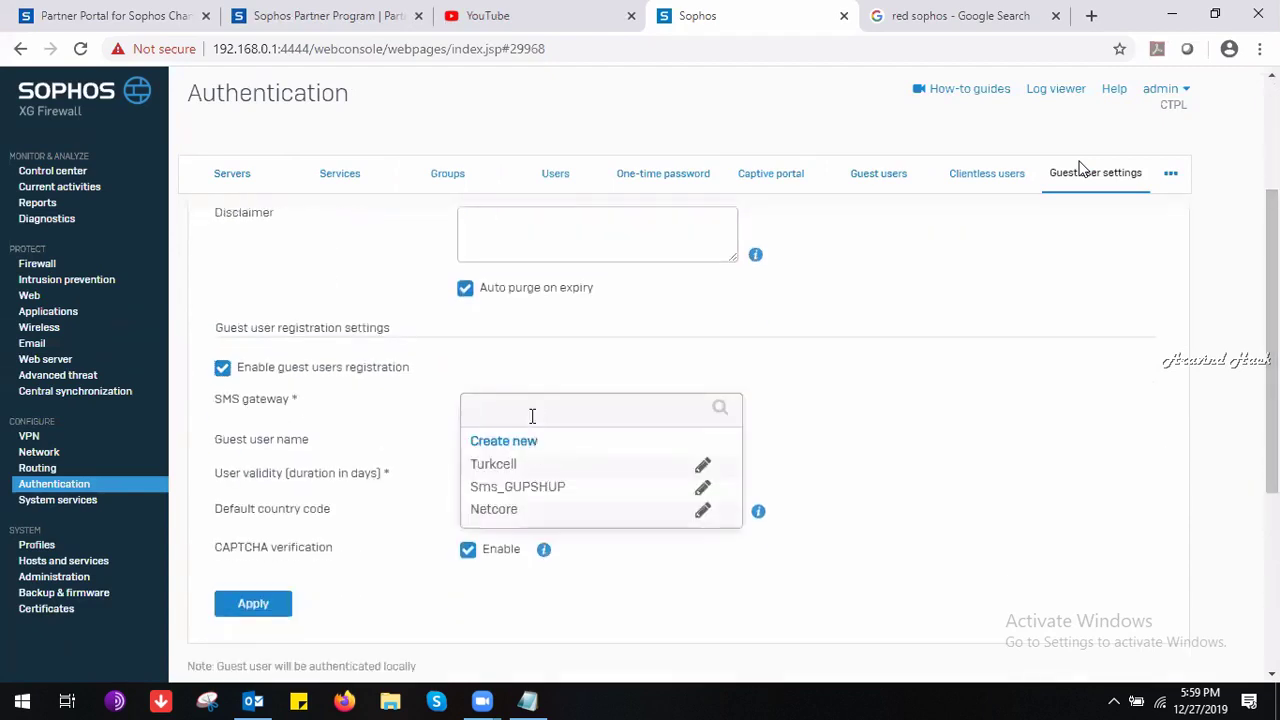
{"action": "left_click", "coordinate": [386, 445]}
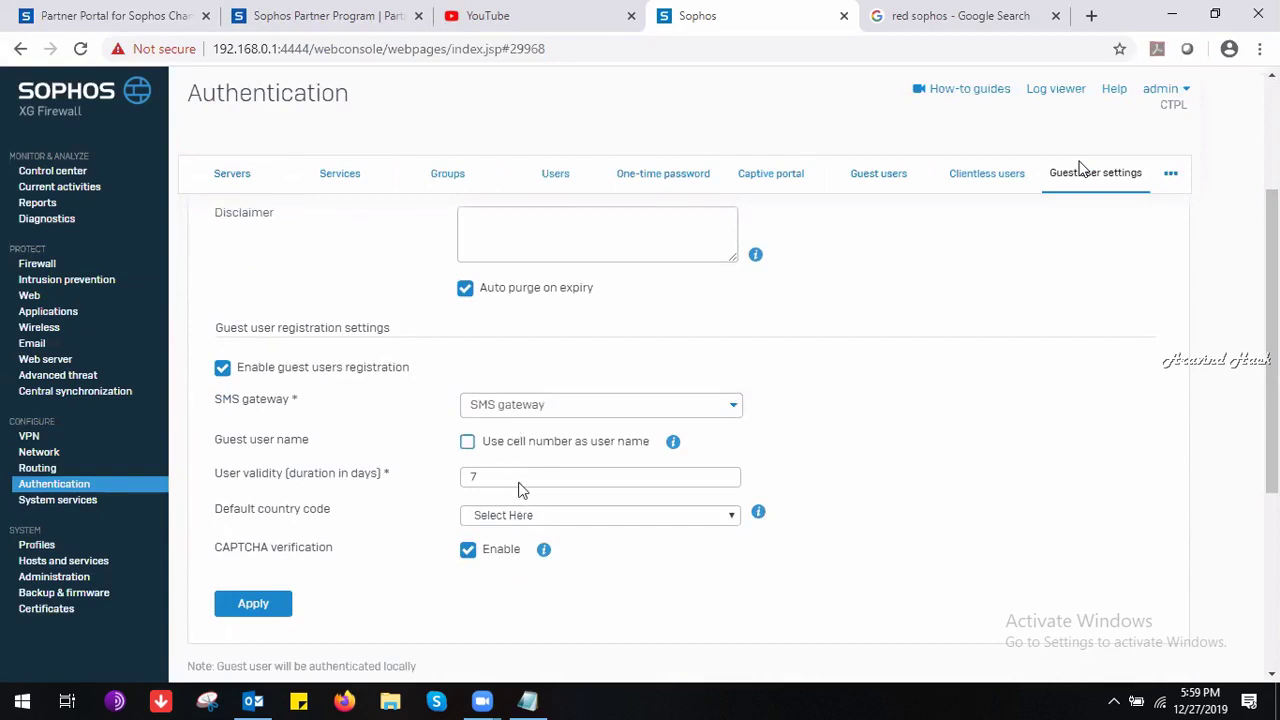
{"action": "left_click", "coordinate": [525, 515]}
{"action": "scroll", "coordinate": [740, 363], "scroll_direction": "down", "scroll_amount": 1}
{"action": "left_click", "coordinate": [1277, 410]}
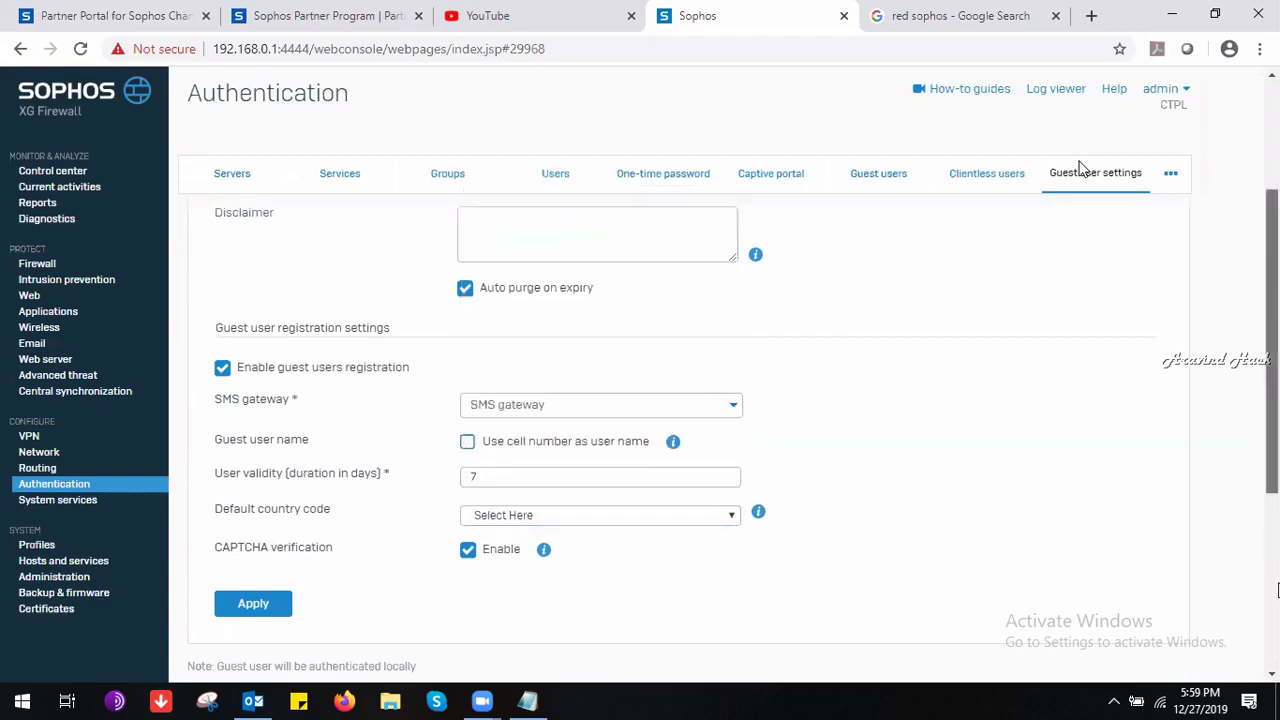
{"action": "left_click_drag", "start_coordinate": [1277, 410], "coordinate": [1277, 590]}
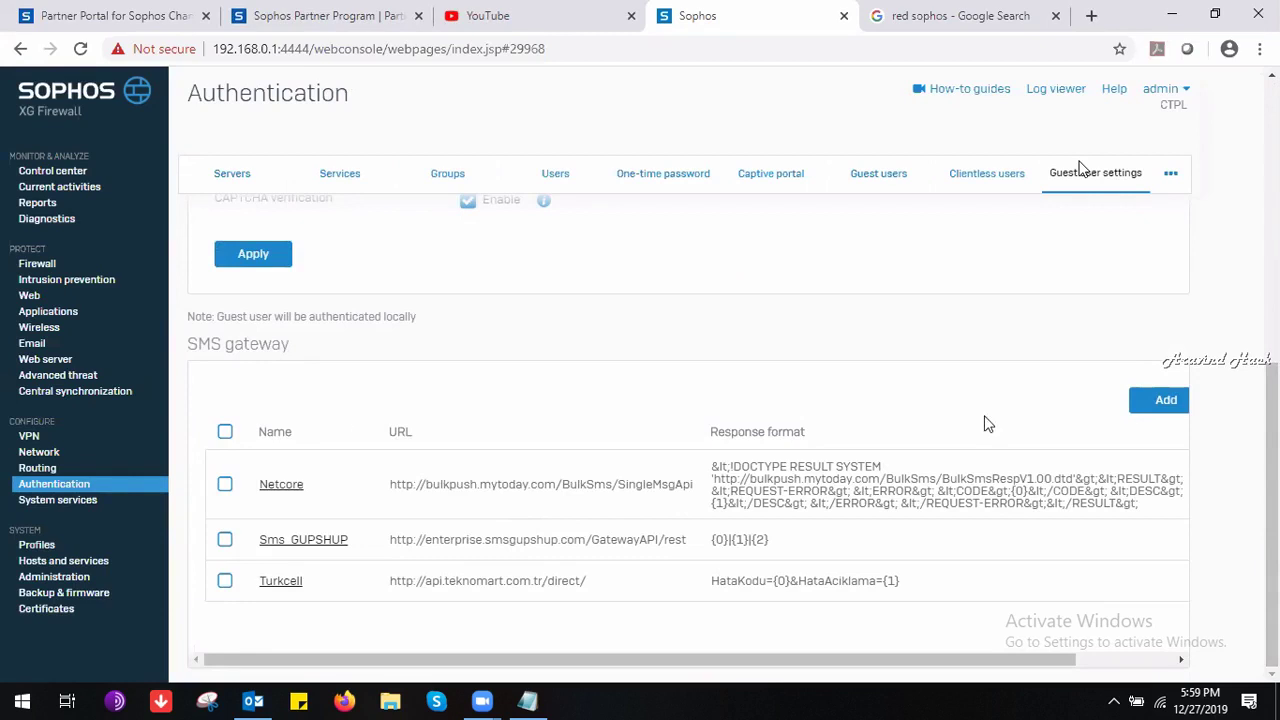
{"action": "left_click", "coordinate": [1163, 400]}
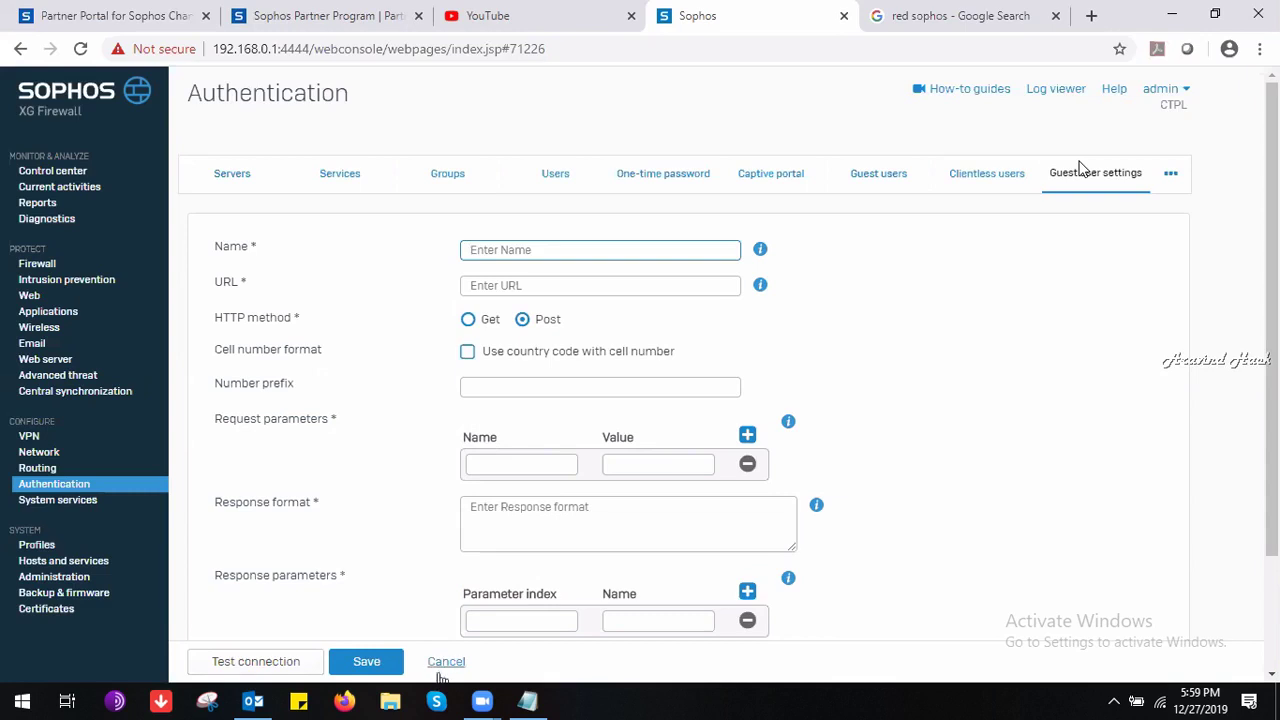
Cancel the new SMS gateway form, review guest user general settings, and switch to another window.
{"action": "left_click", "coordinate": [445, 662]}
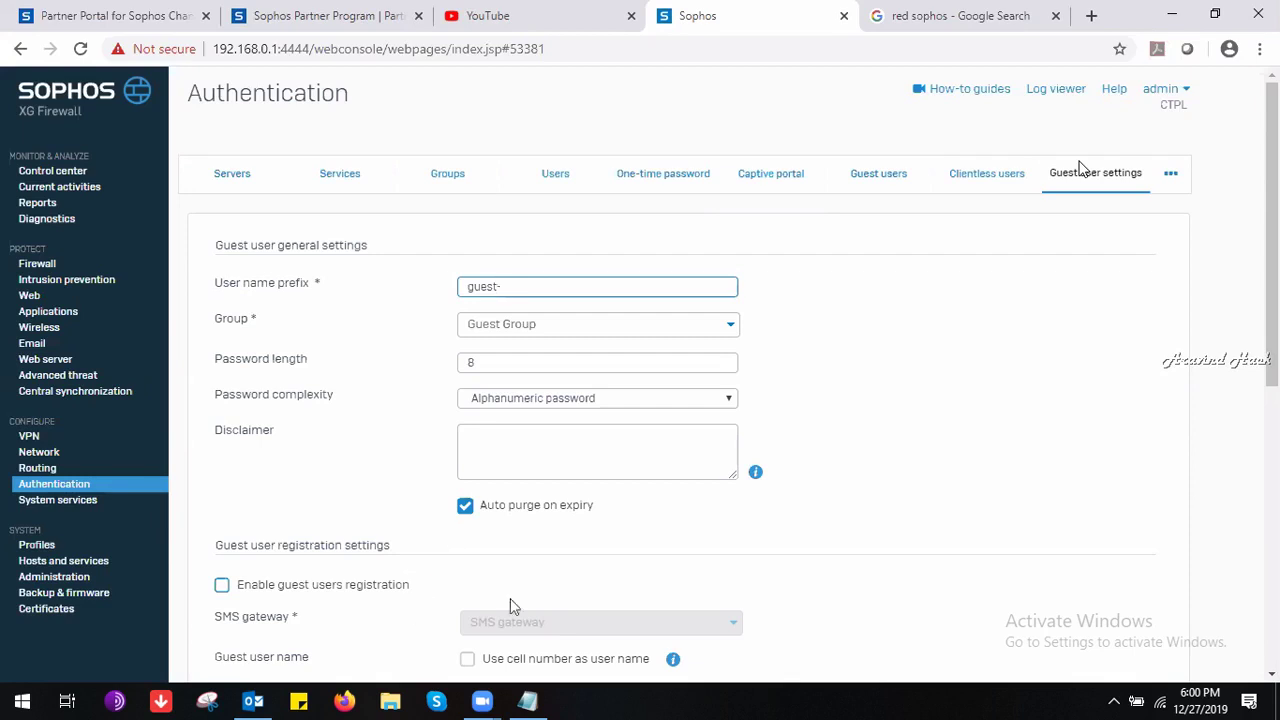
{"action": "left_click", "coordinate": [248, 245]}
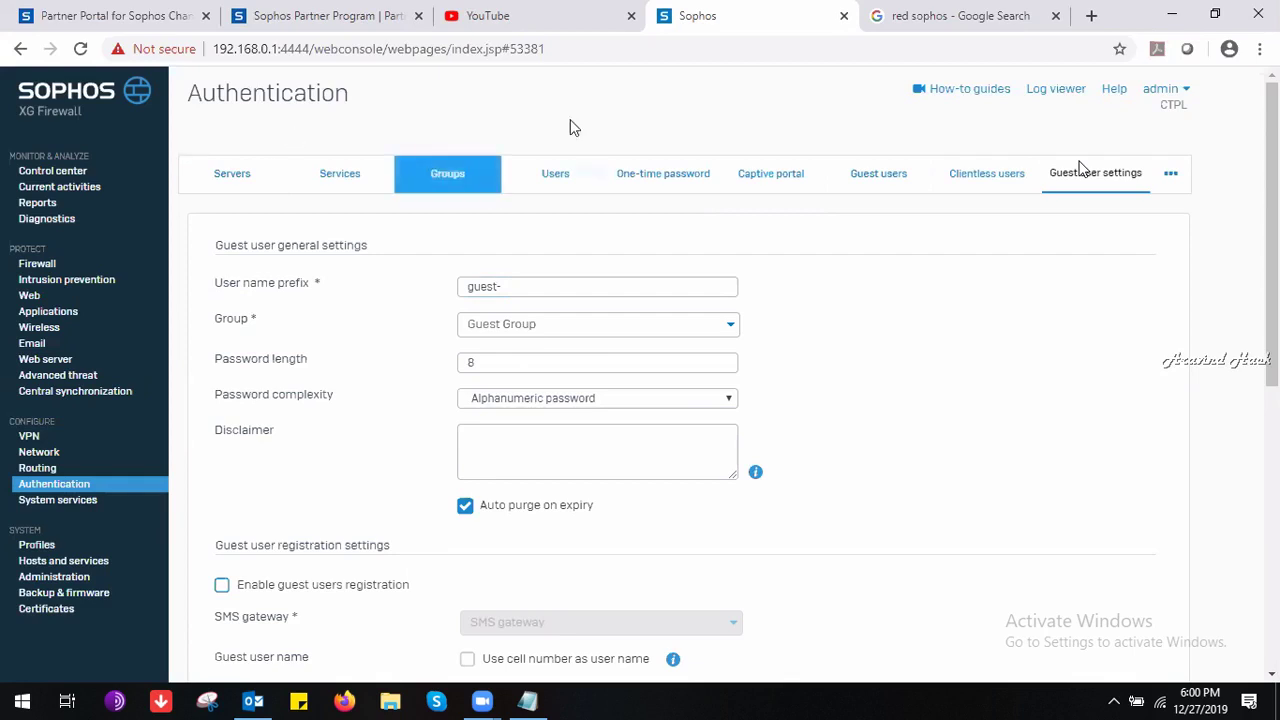
{"action": "key", "text": "alt+Tab"}
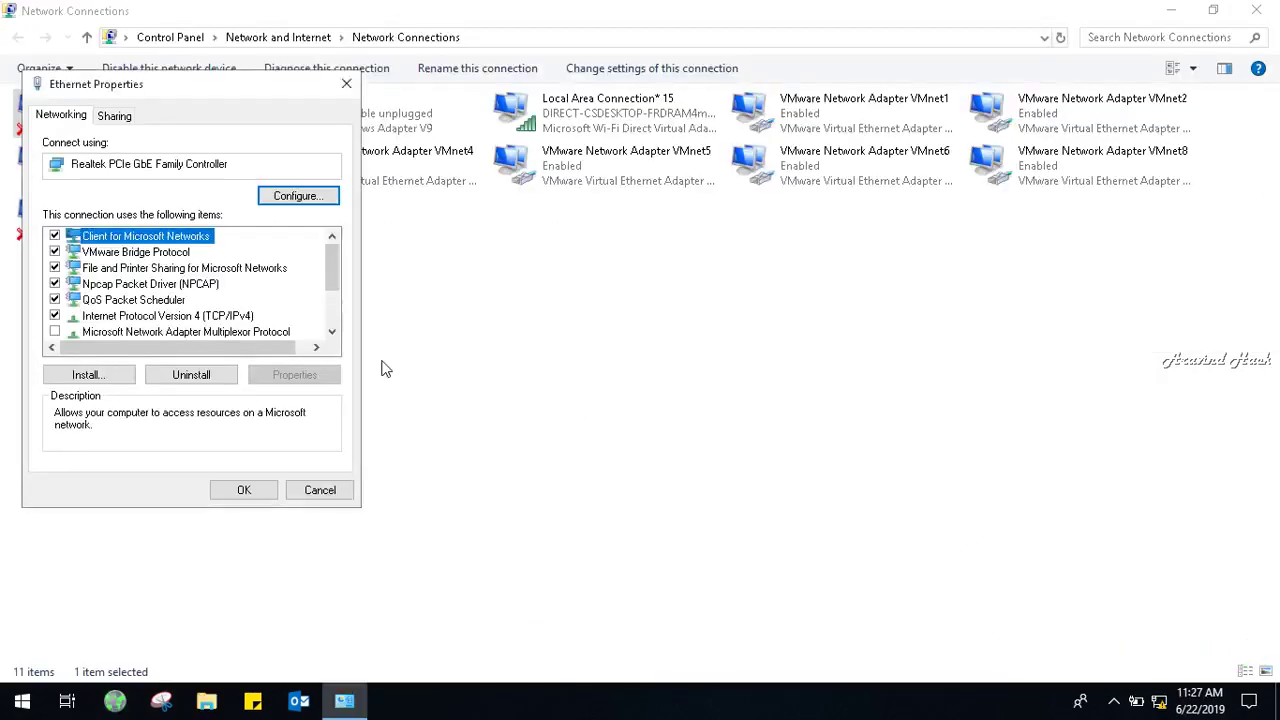
Give the Ethernet adapter static IPv4 address 172.16.16.17 with the default 255.255.0.0 mask.
{"action": "left_click", "coordinate": [228, 318]}
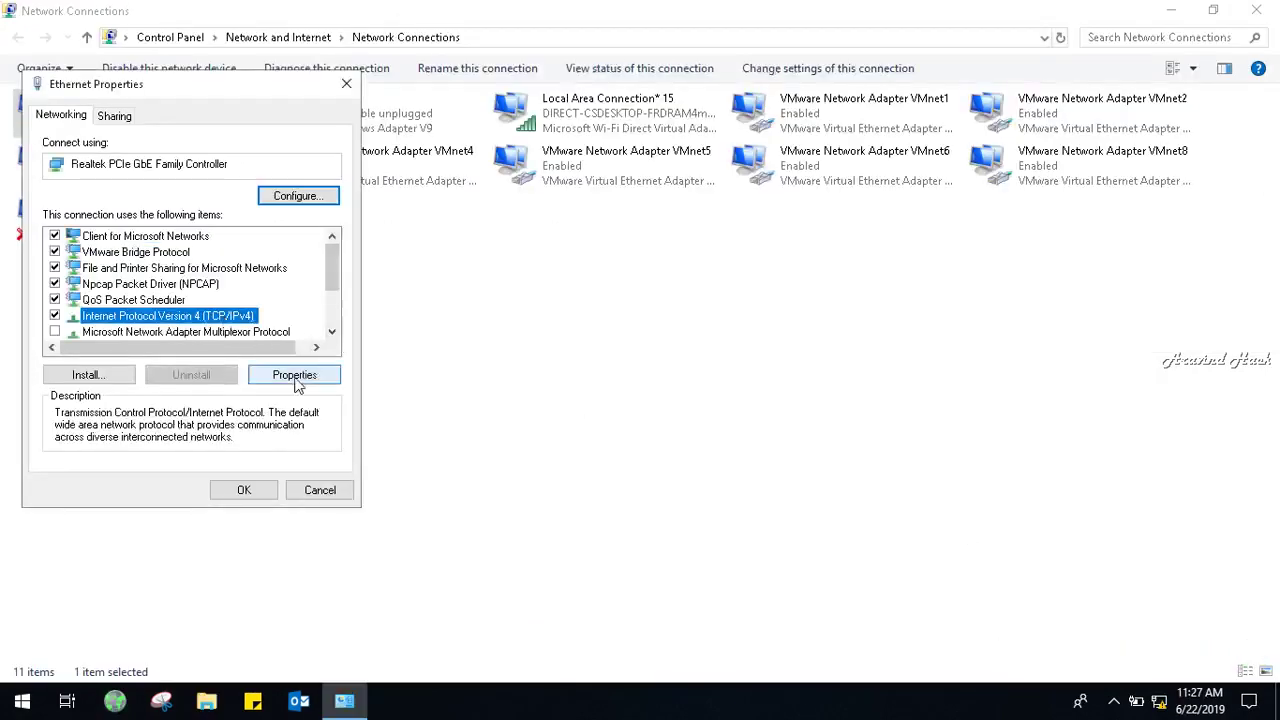
{"action": "left_click", "coordinate": [300, 378]}
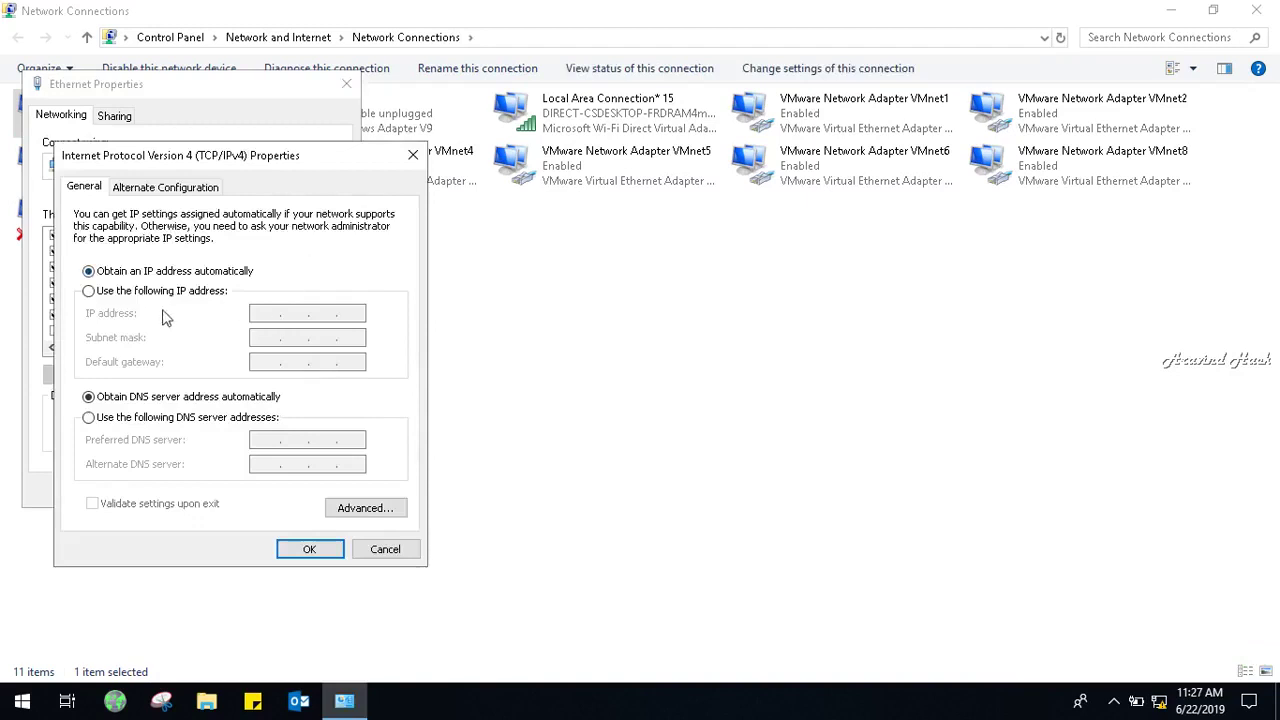
{"action": "left_click", "coordinate": [178, 291]}
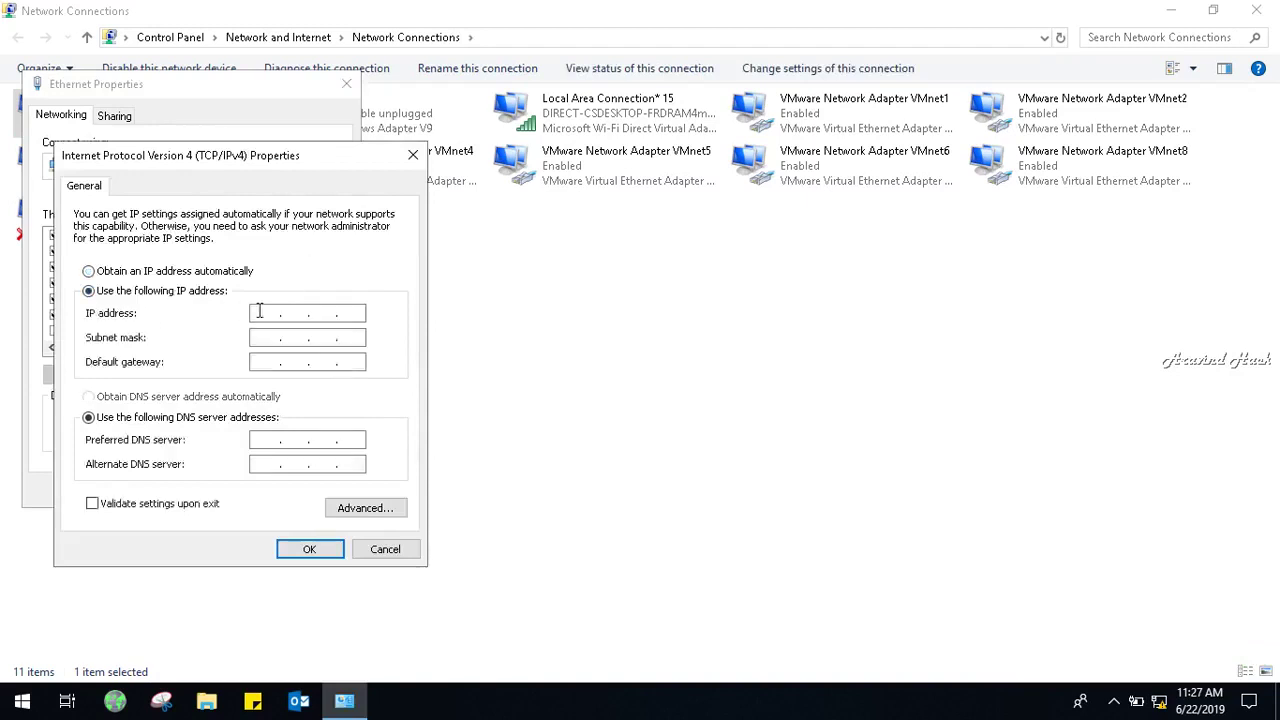
{"action": "type", "text": "17"}
{"action": "type", "text": "."}
{"action": "type", "text": "2"}
{"action": "type", "text": "16.16"}
{"action": "type", "text": ".17"}
{"action": "key", "text": "Tab"}
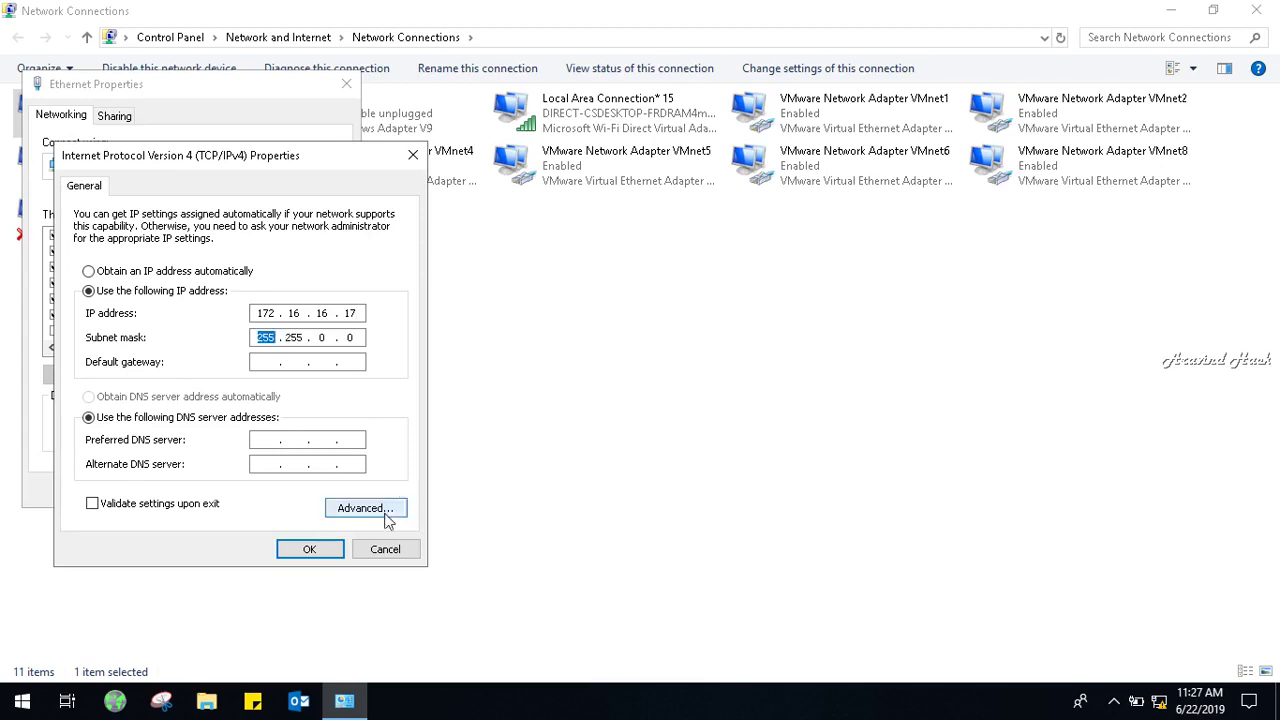
{"action": "left_click", "coordinate": [316, 550]}
{"action": "left_click", "coordinate": [266, 495]}
{"action": "key", "text": "super+r"}
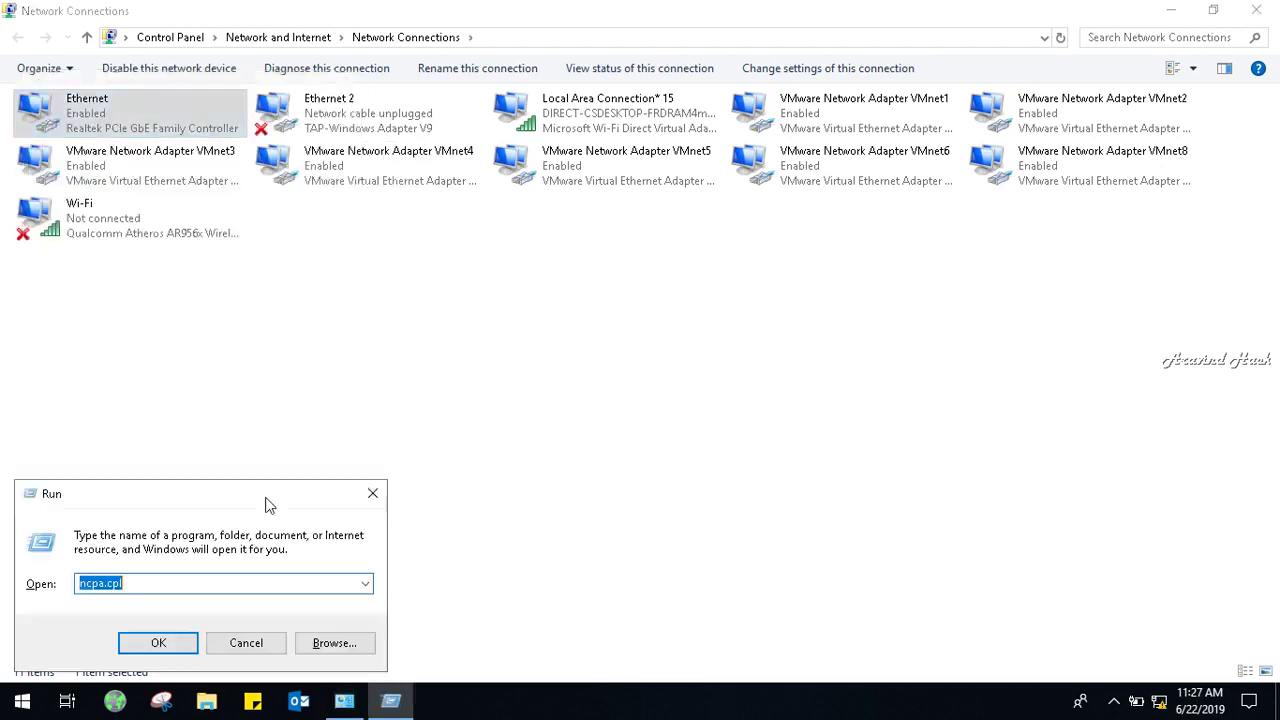
From a Command Prompt at C:\, ping 172.16.16.16, then close it and Network Connections.
{"action": "type", "text": "cmd"}
{"action": "key", "text": "Return"}
{"action": "type", "text": "cd\\"}
{"action": "key", "text": "Return"}
{"action": "type", "text": "ping "}
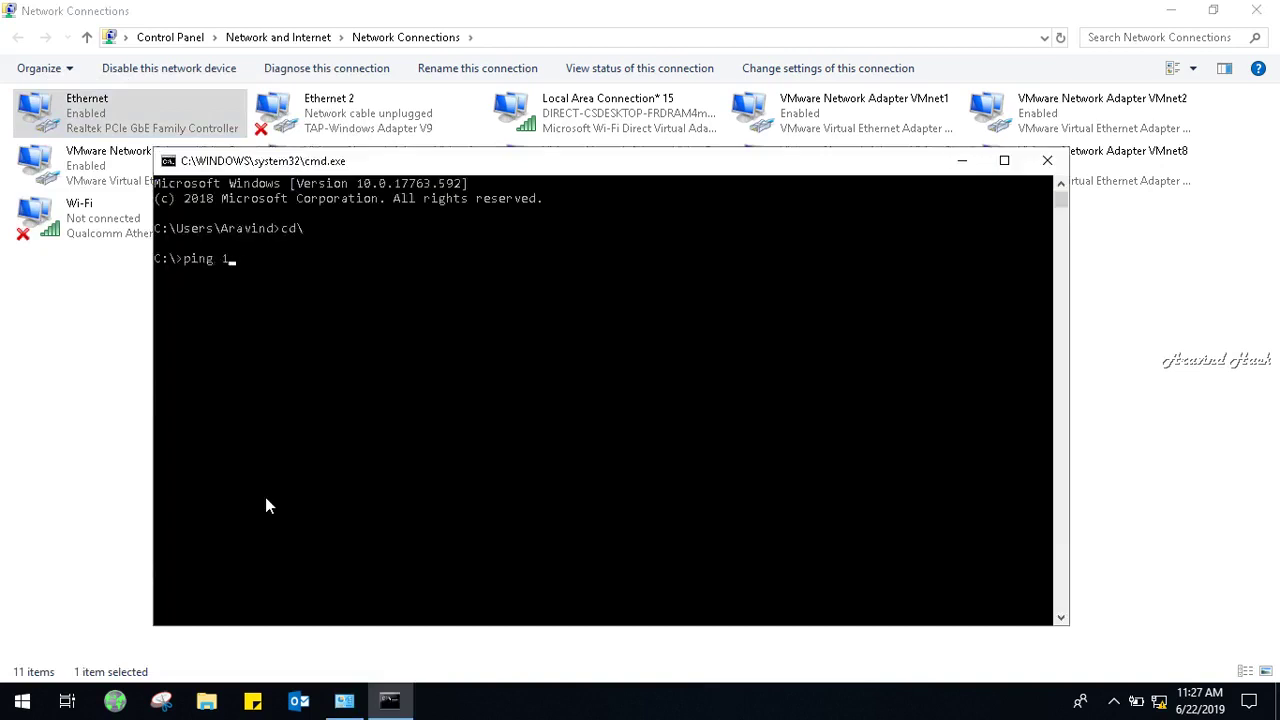
{"action": "type", "text": "172.16.16.16"}
{"action": "key", "text": "Return"}
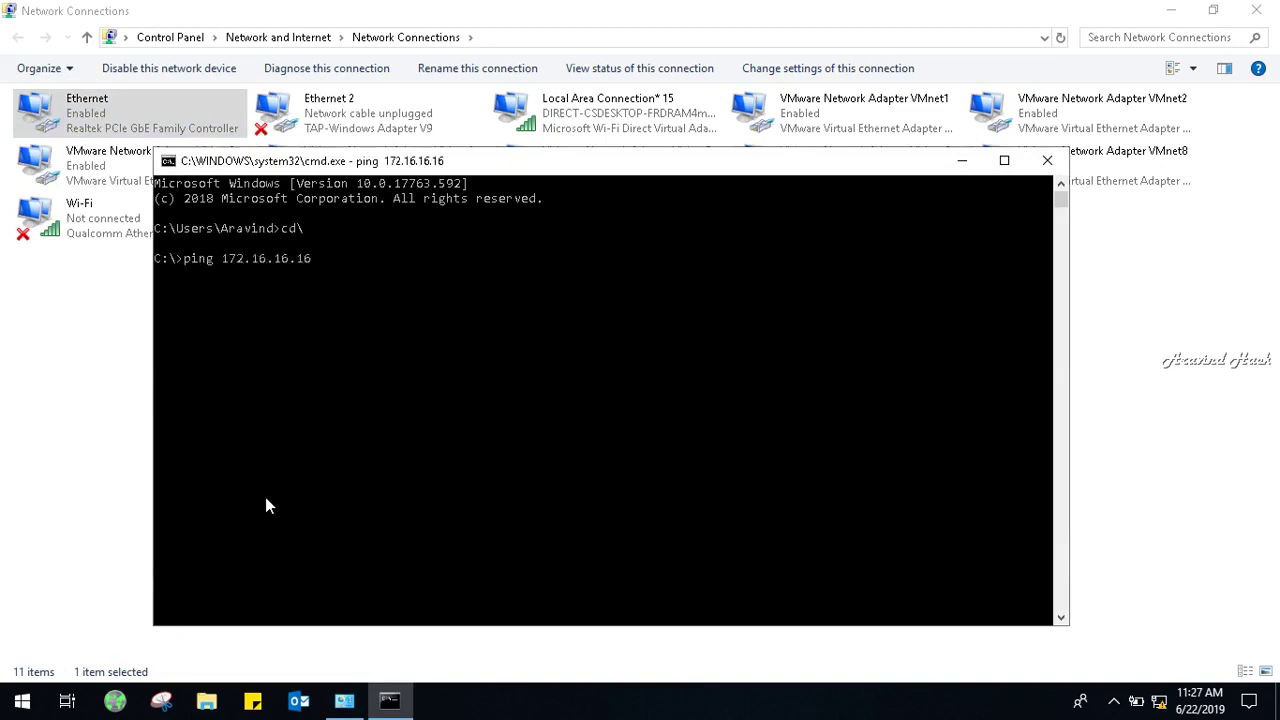
{"action": "left_click", "coordinate": [1047, 161]}
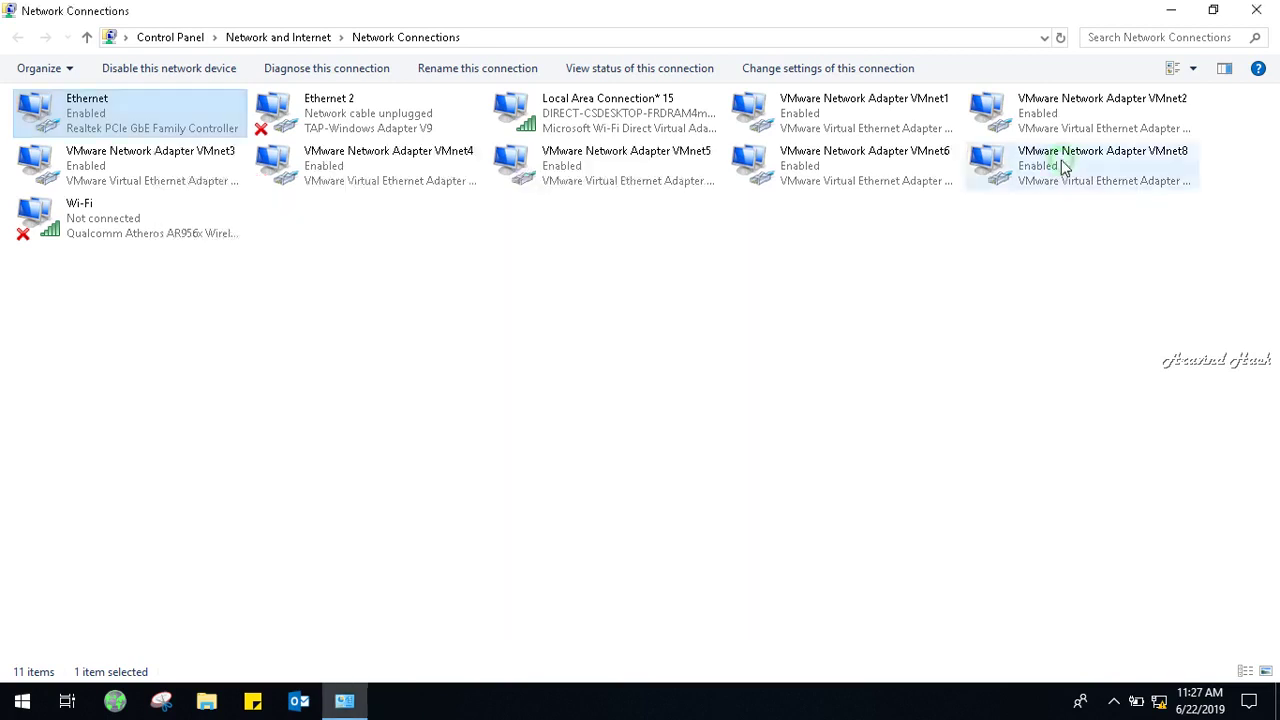
{"action": "left_click", "coordinate": [1256, 10]}
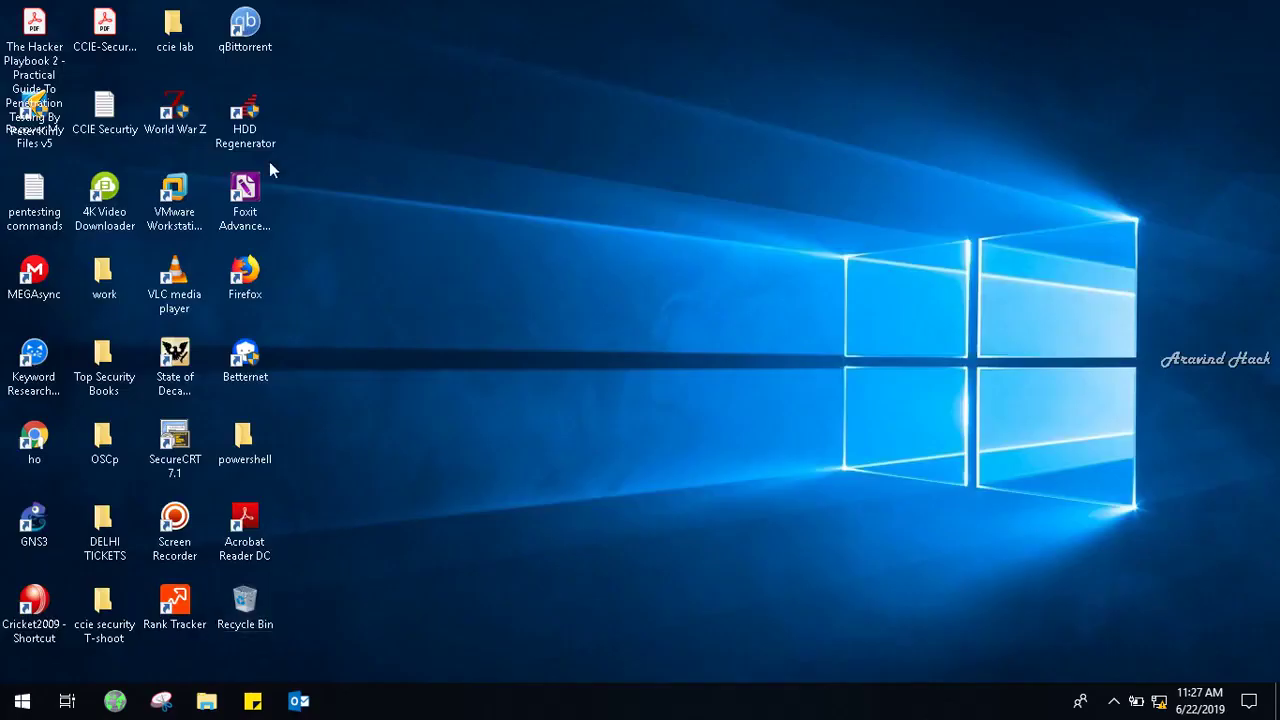
{"action": "double_click", "coordinate": [269, 281]}
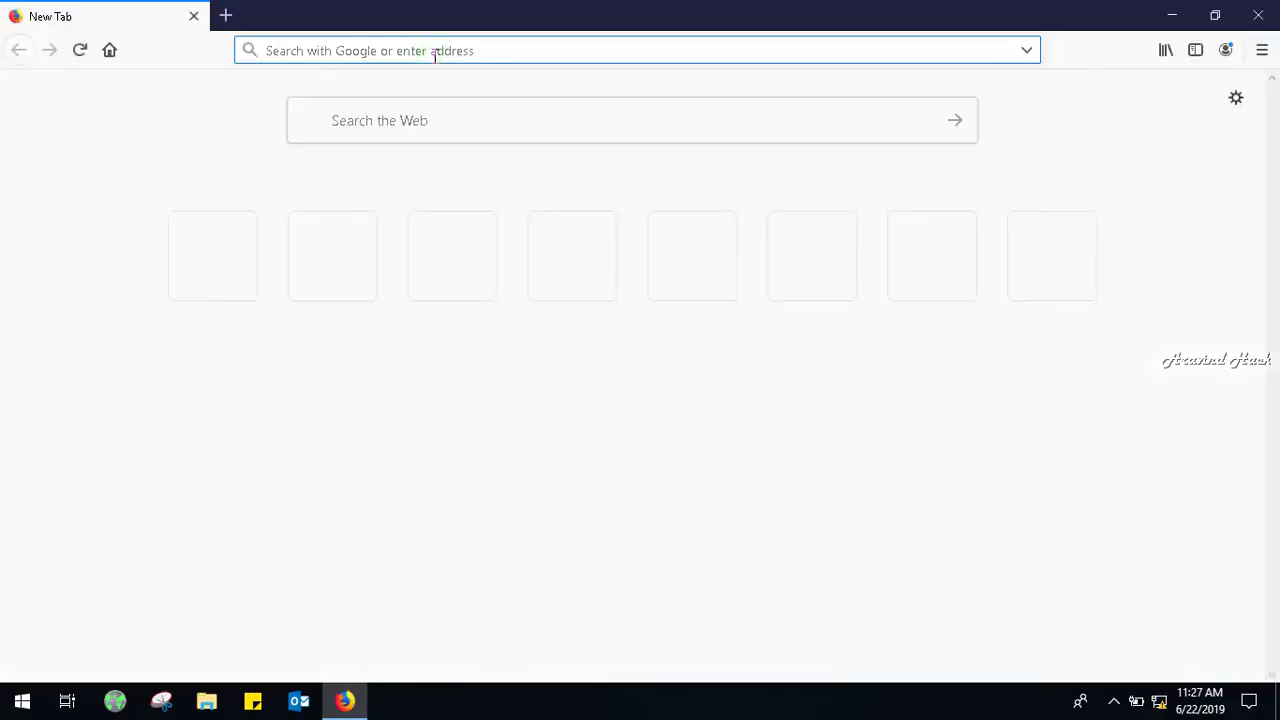
{"action": "type", "text": "https"}
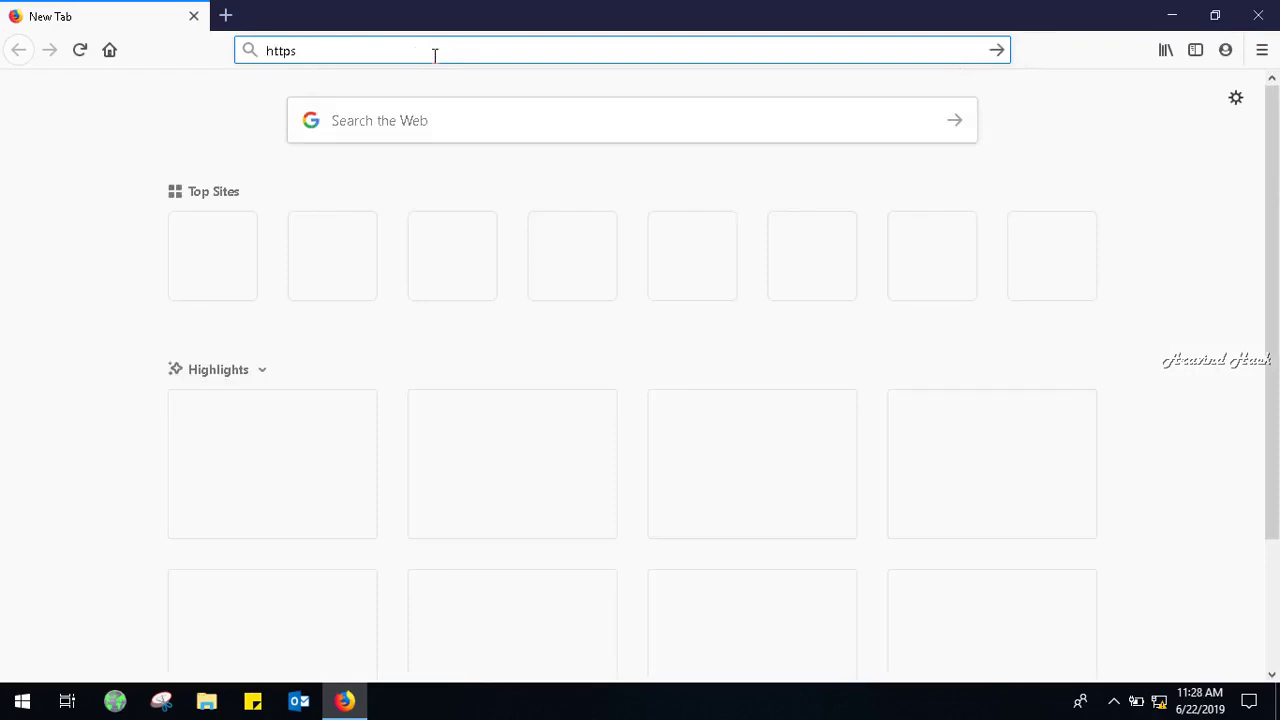
{"action": "type", "text": "://172."}
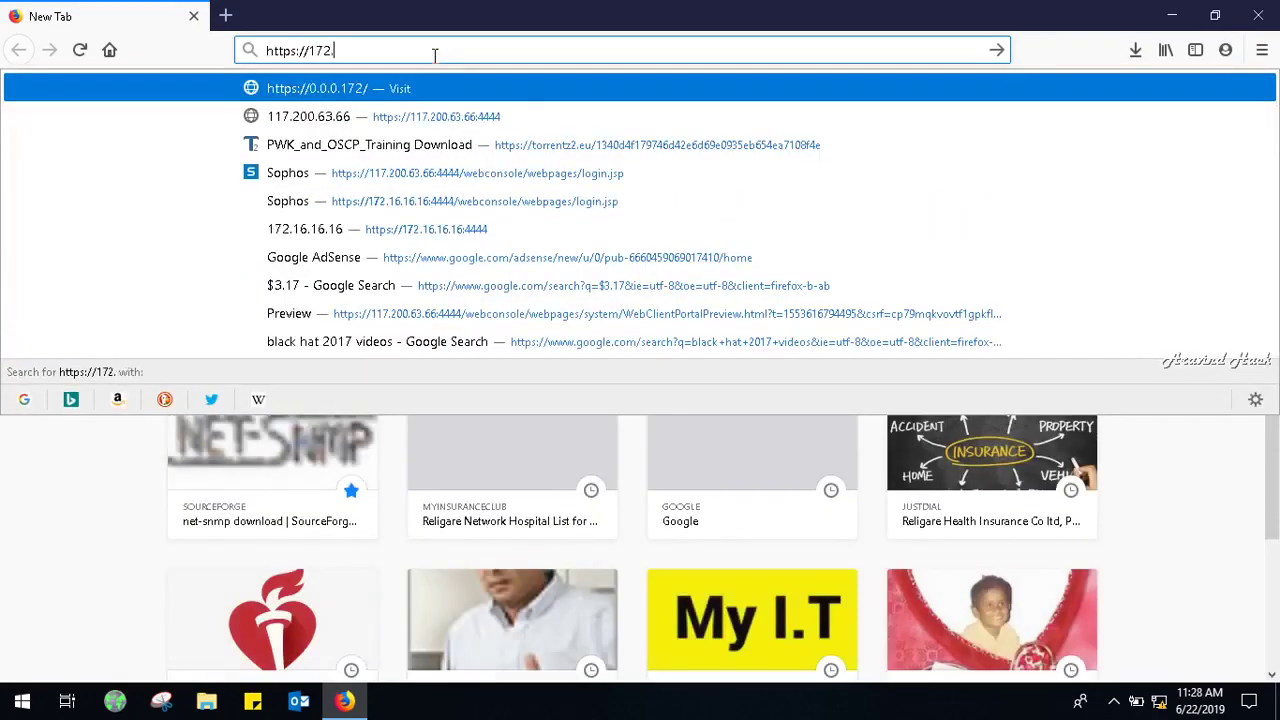
{"action": "type", "text": "16.16.1"}
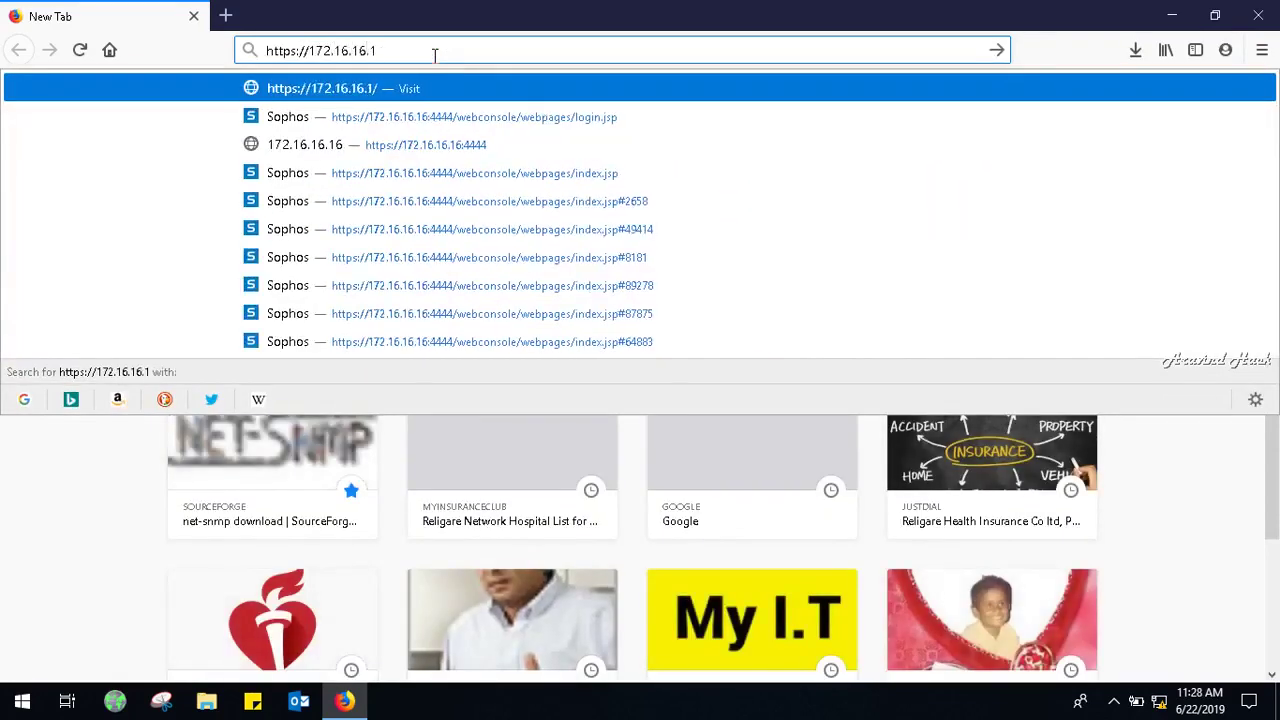
{"action": "type", "text": "6:4444"}
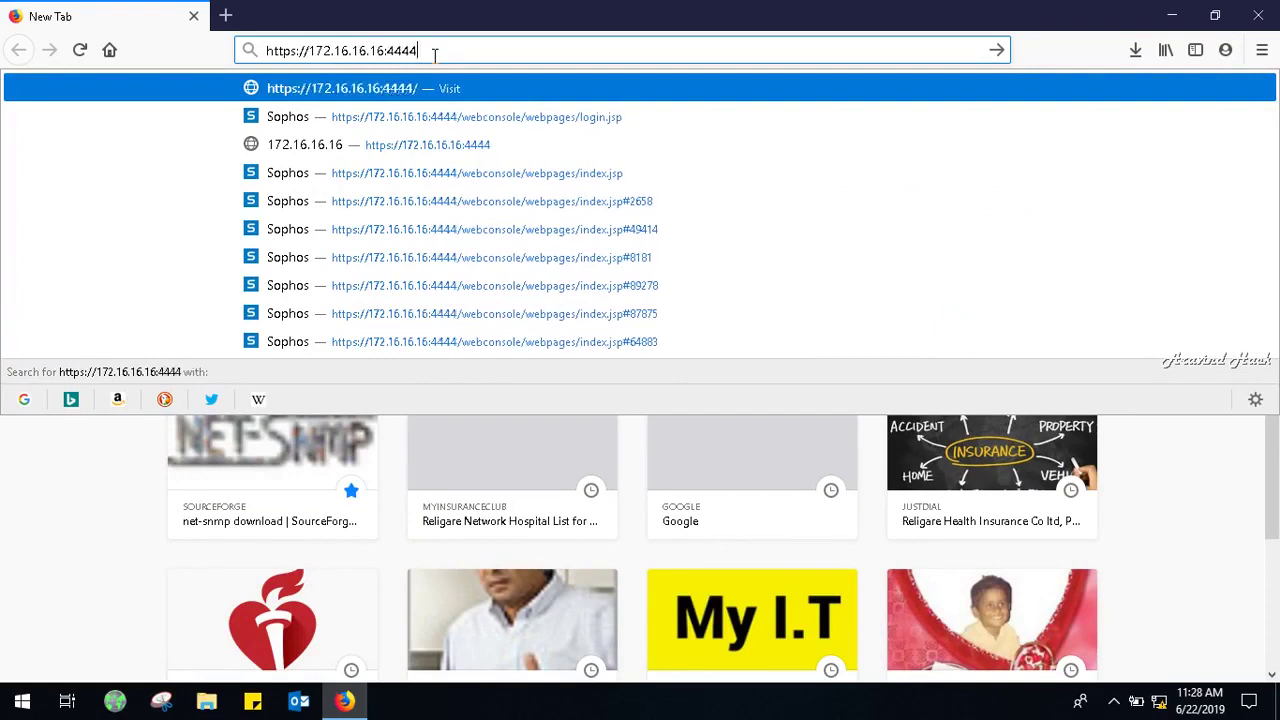
{"action": "key", "text": "Return"}
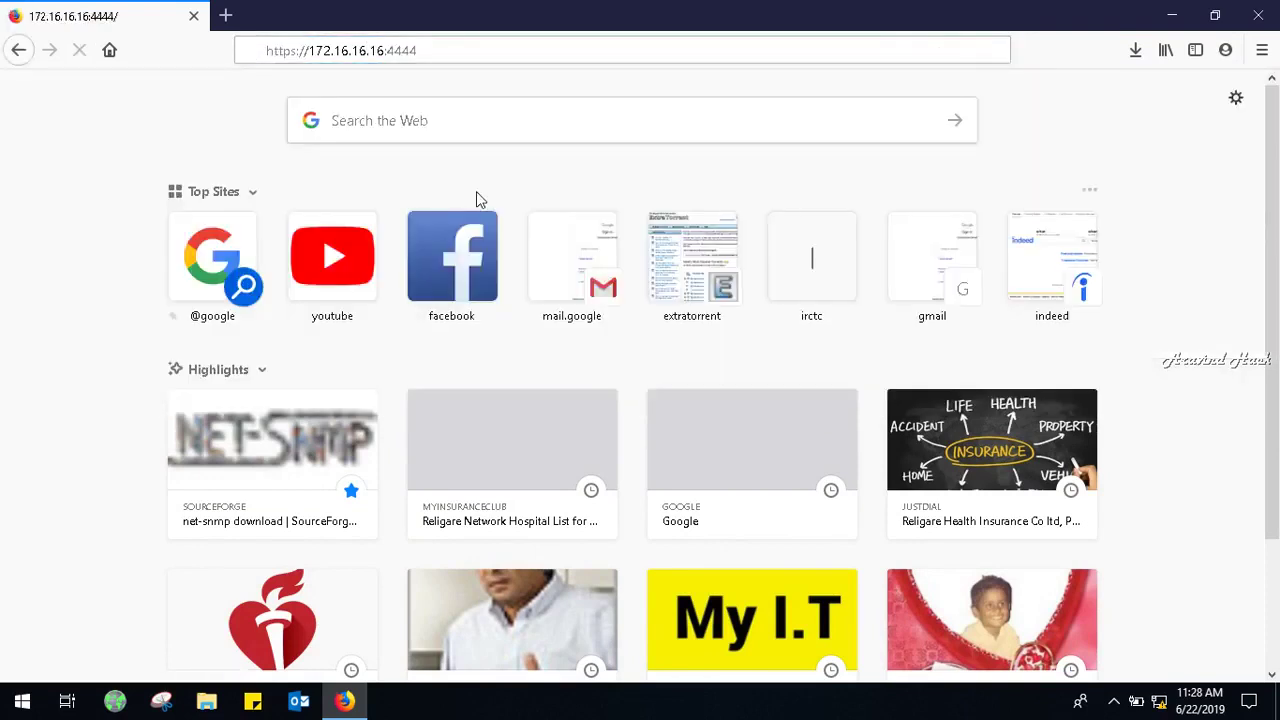
{"action": "left_click", "coordinate": [503, 40]}
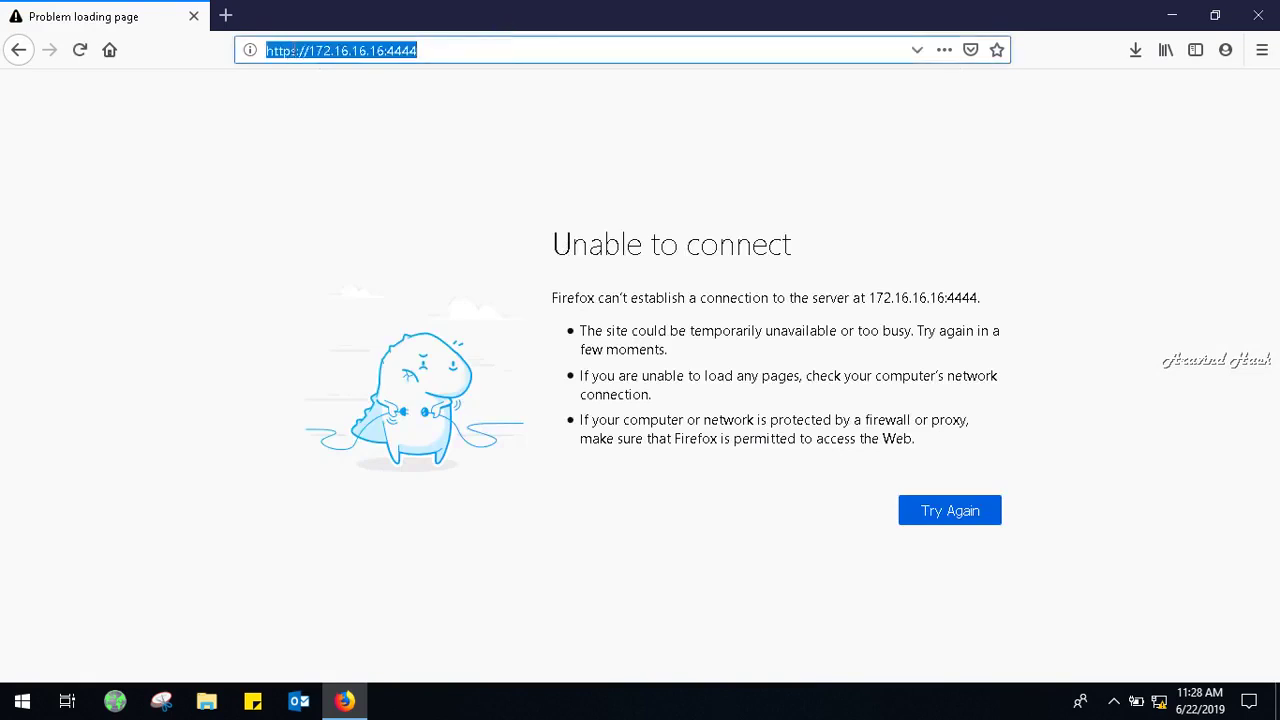
{"action": "left_click", "coordinate": [296, 50]}
{"action": "key", "text": "BackSpace"}
{"action": "key", "text": "Return"}
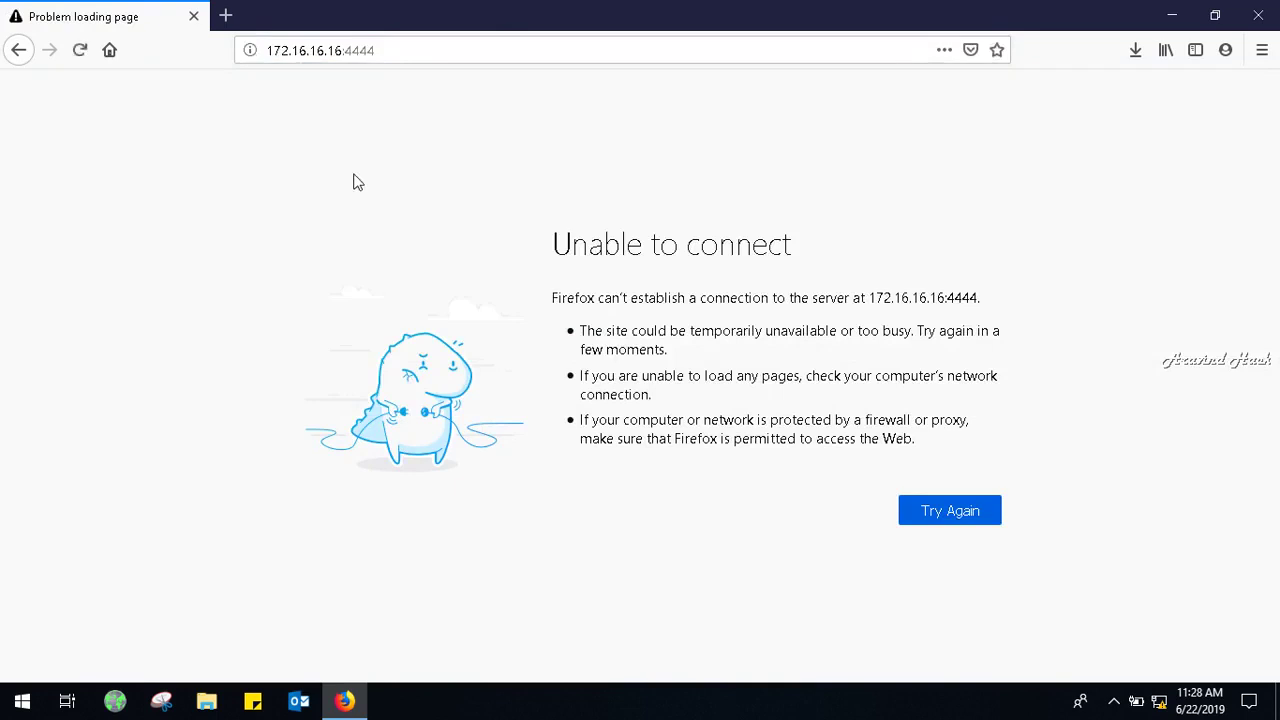
{"action": "left_click", "coordinate": [394, 53]}
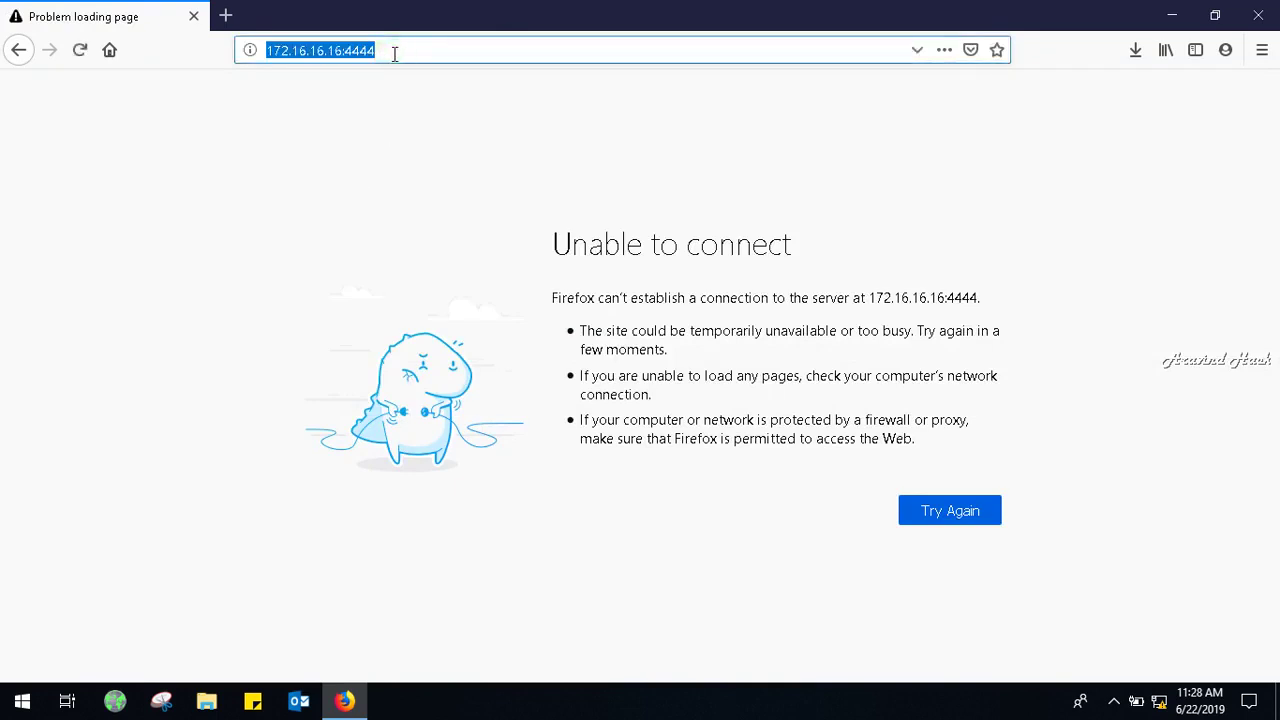
{"action": "key", "text": "Return"}
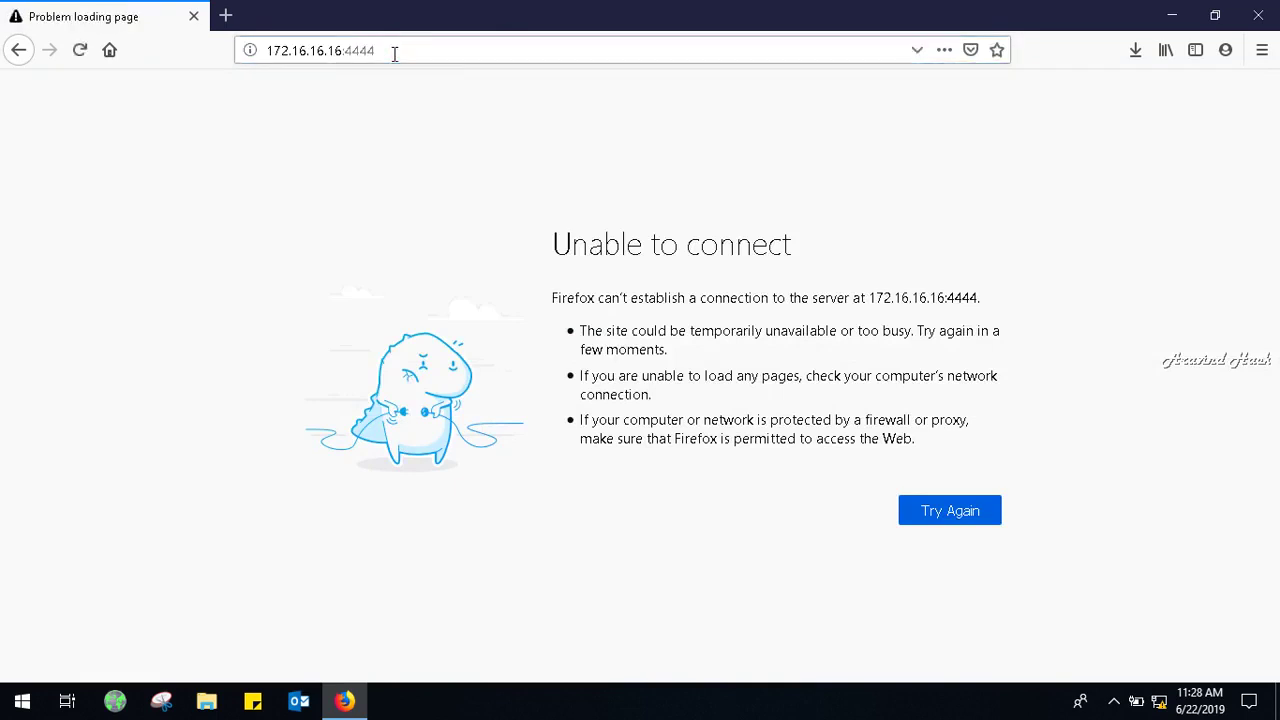
{"action": "left_click", "coordinate": [394, 53]}
{"action": "key", "text": "Return"}
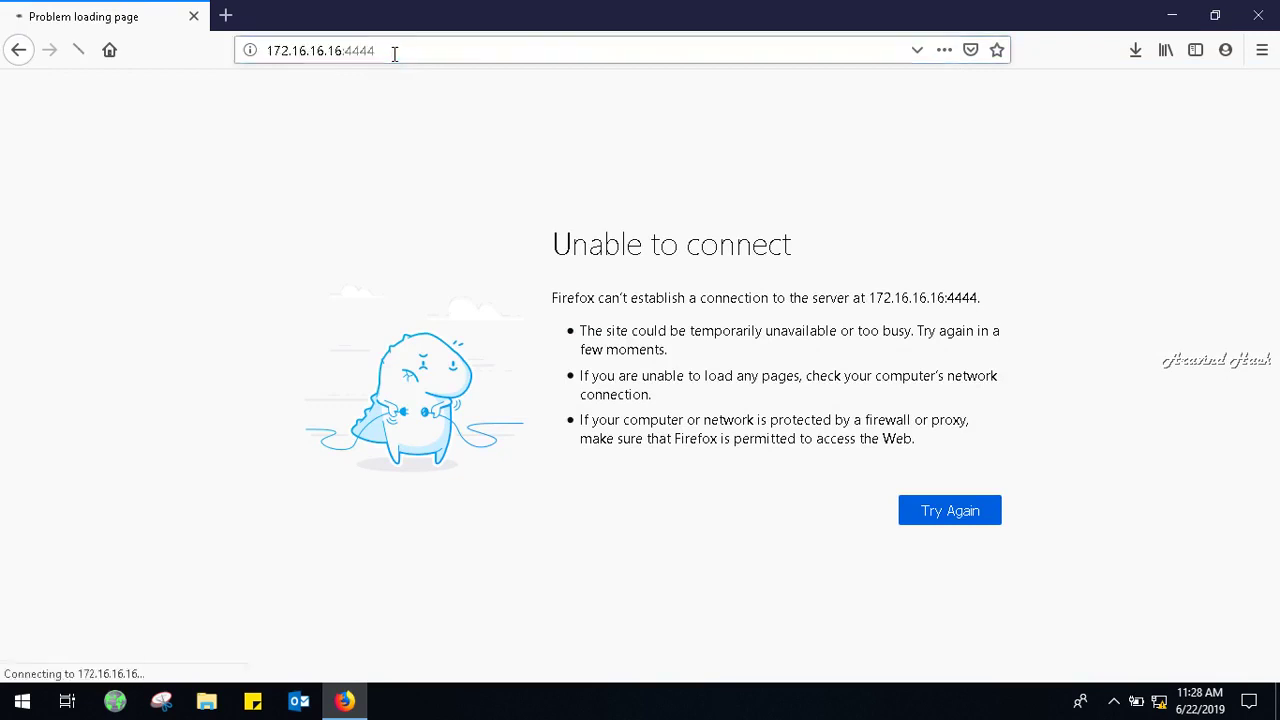
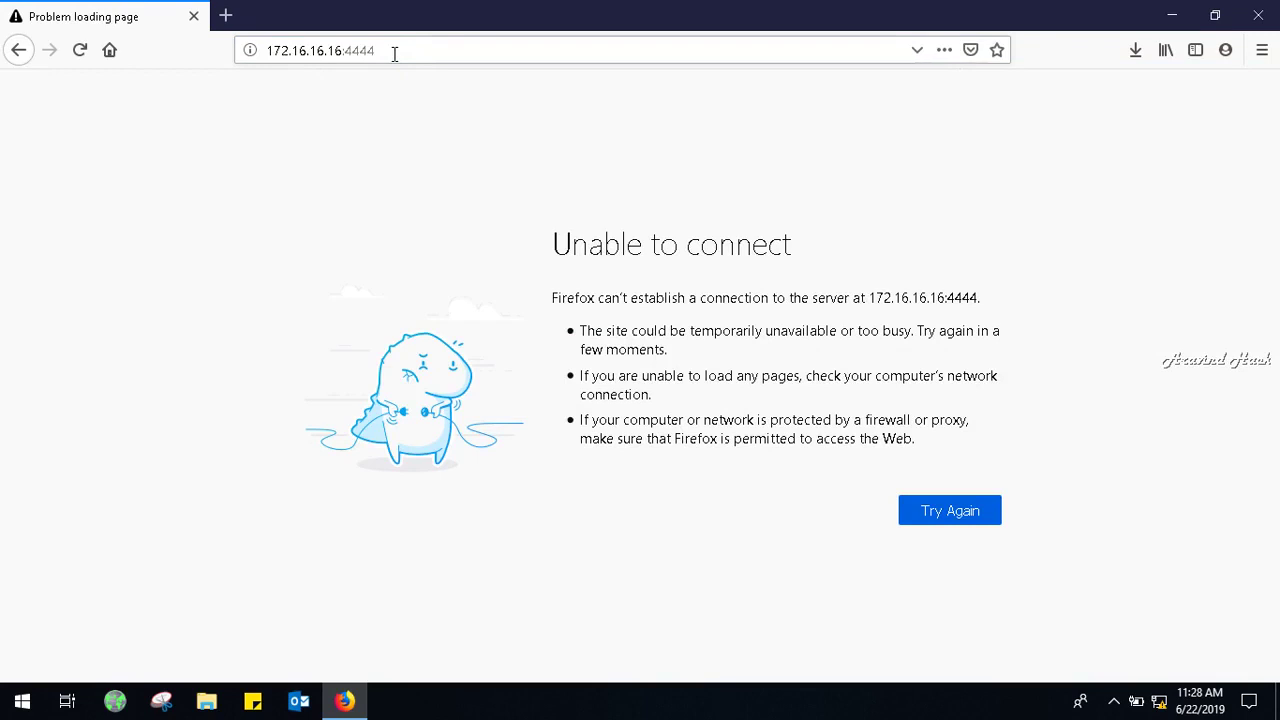
{"action": "left_click", "coordinate": [271, 55]}
{"action": "left_click", "coordinate": [271, 55]}
{"action": "type", "text": "htt"}
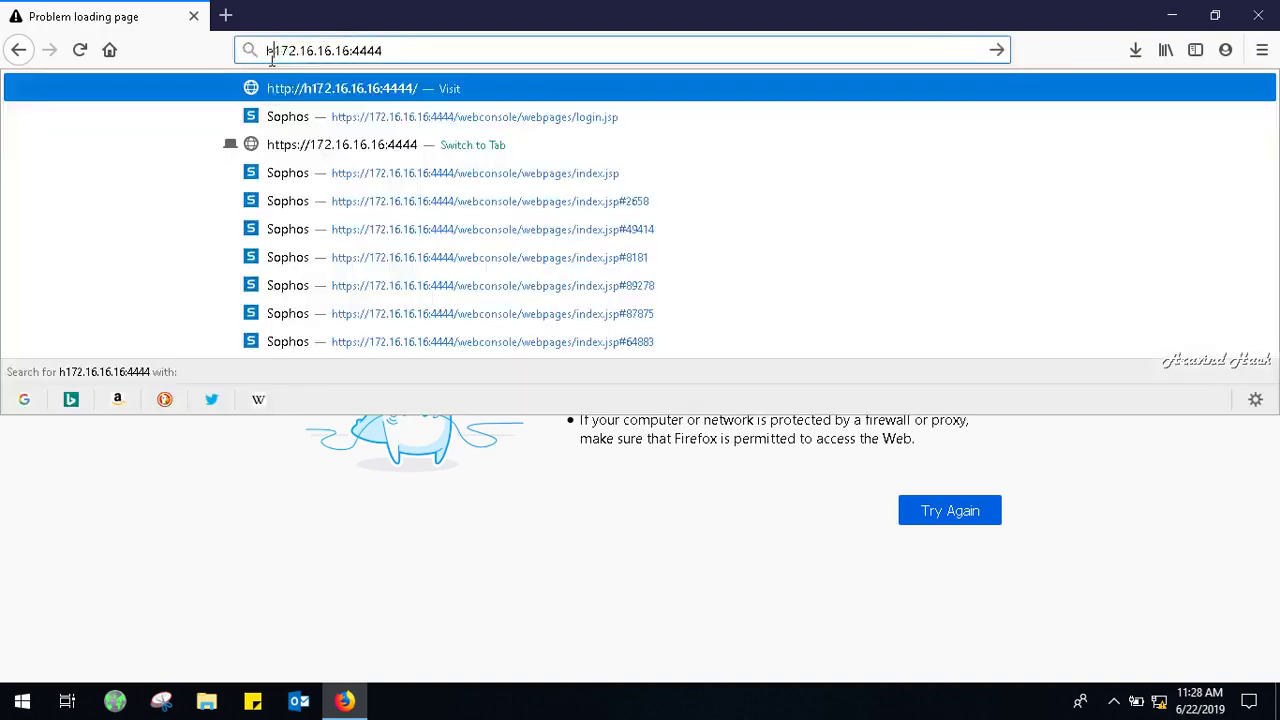
{"action": "type", "text": "ps://"}
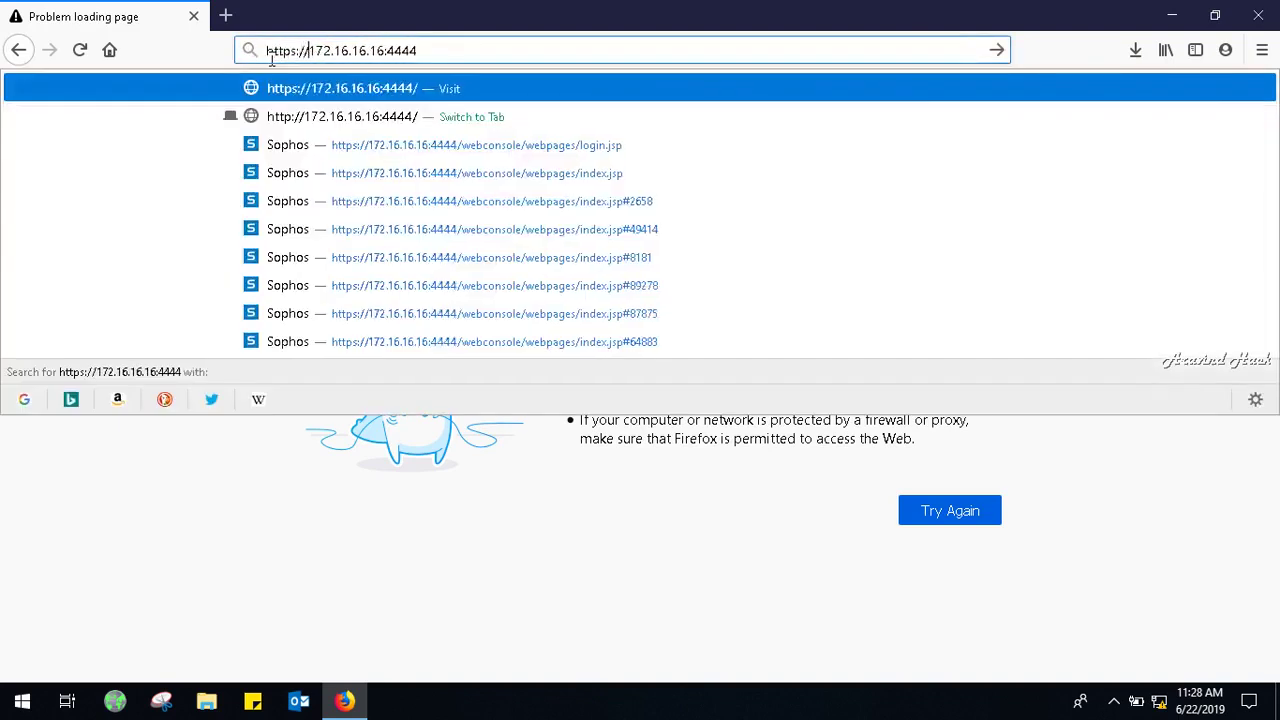
{"action": "key", "text": "Return"}
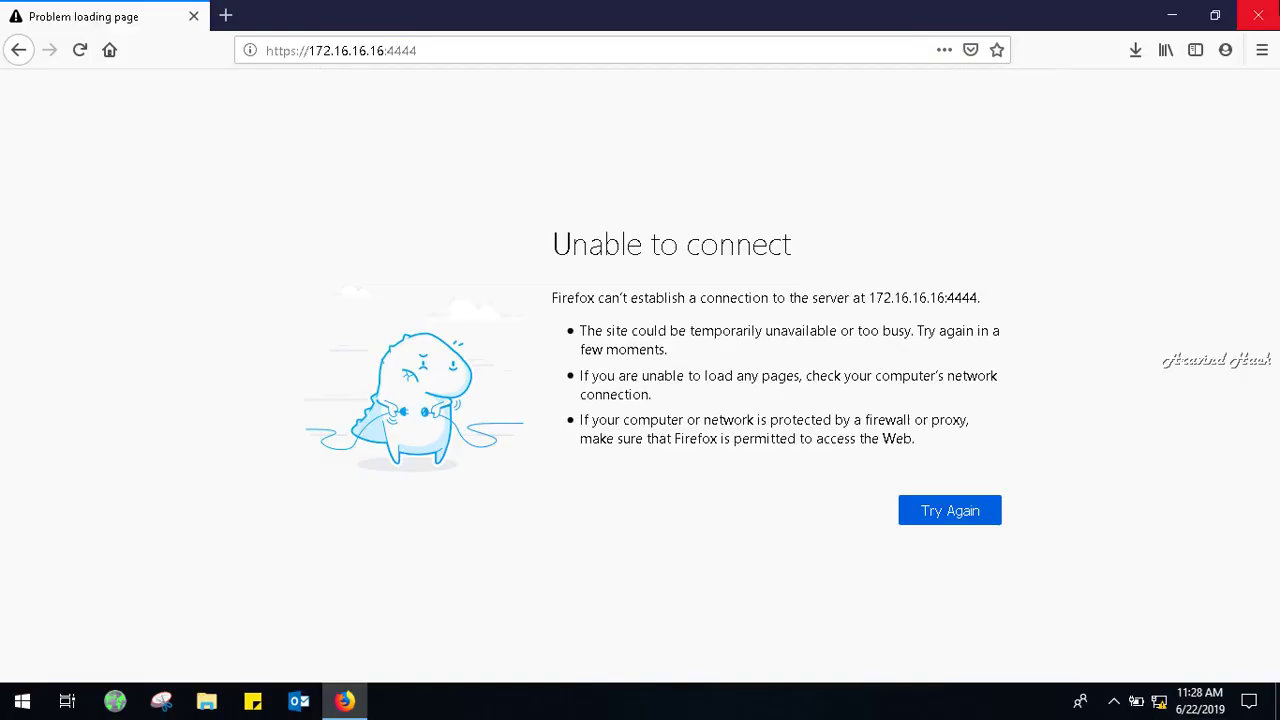
{"action": "left_click", "coordinate": [1258, 15]}
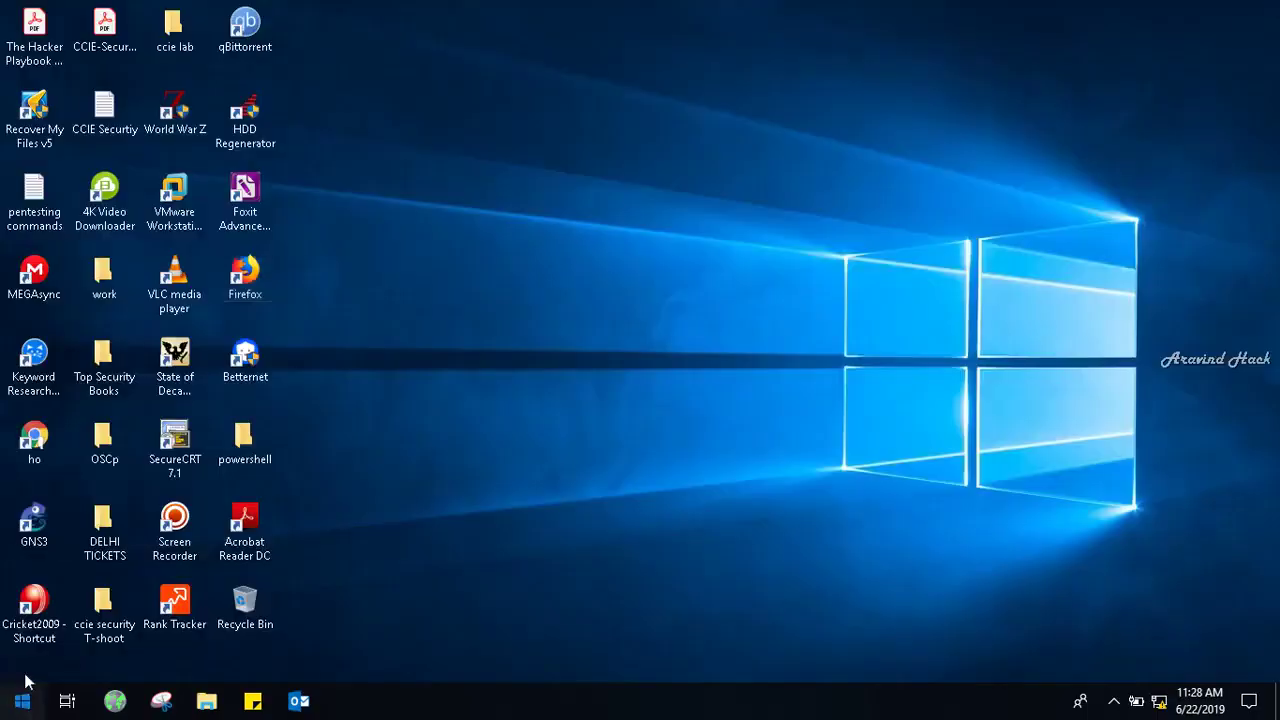
Refresh the desktop and open Command Prompt at the root of drive C with cd\.
{"action": "right_click", "coordinate": [802, 6]}
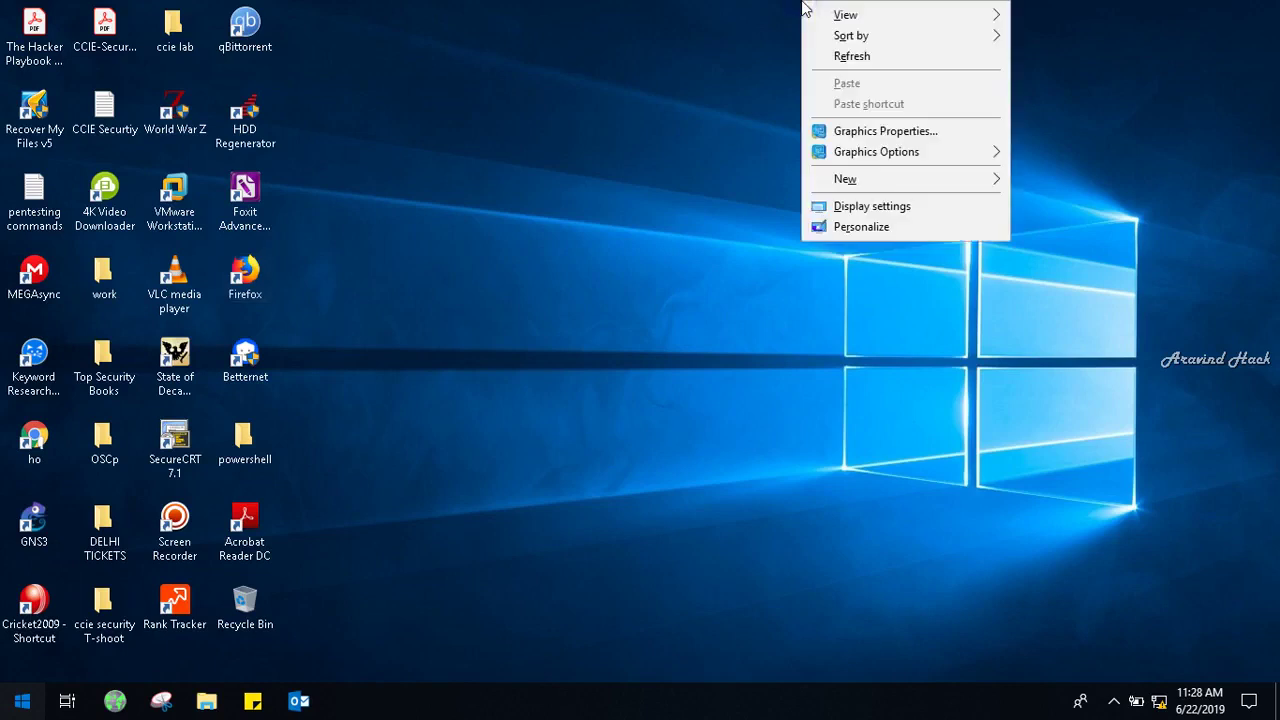
{"action": "left_click", "coordinate": [838, 55]}
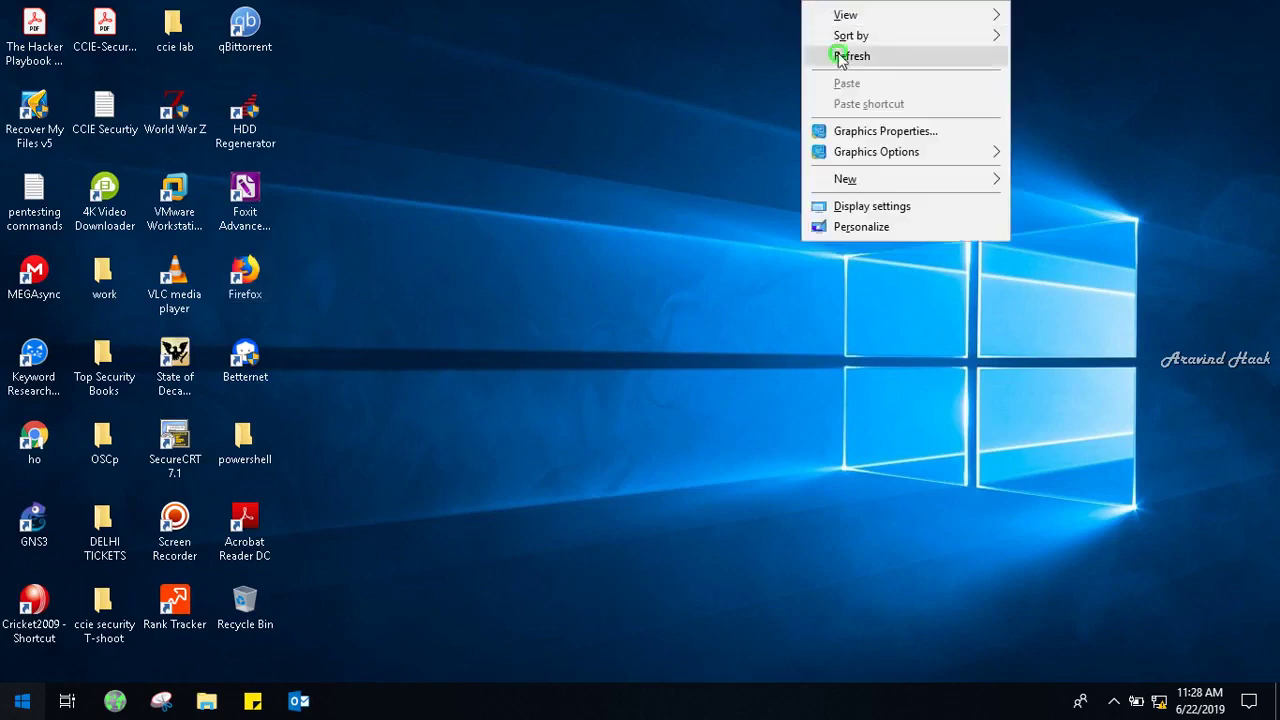
{"action": "left_click", "coordinate": [22, 698]}
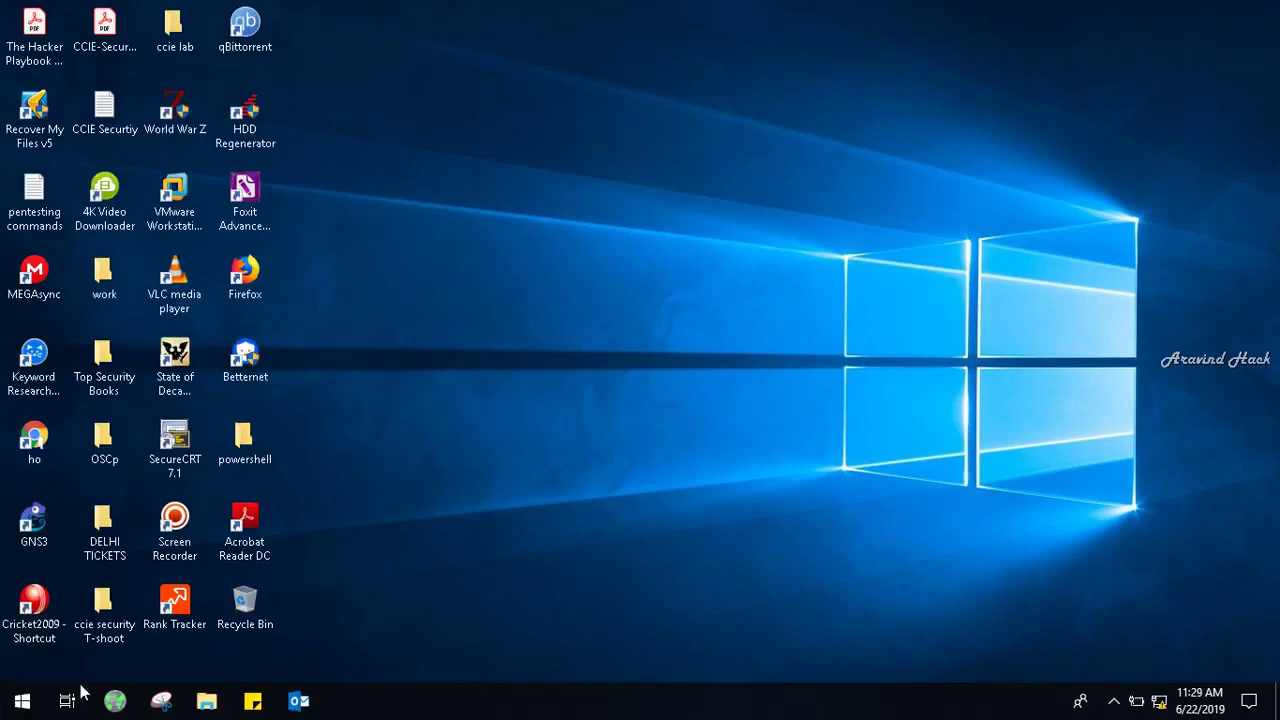
{"action": "key", "text": "super+r"}
{"action": "key", "text": "Return"}
{"action": "type", "text": "c"}
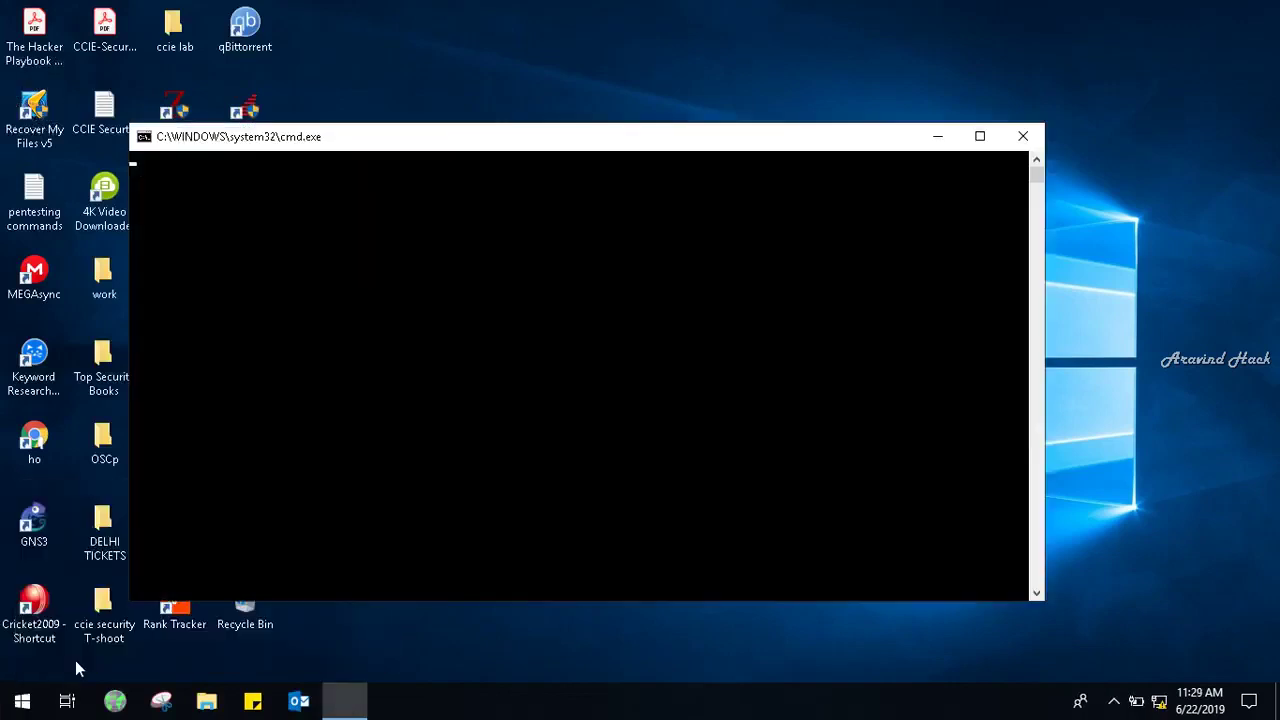
{"action": "type", "text": "d]"}
{"action": "key", "text": "Return"}
{"action": "type", "text": "cd\\"}
{"action": "key", "text": "Return"}
Stop the unanswered ping to 172.16.16.116, then ping 172.16.16.16 and get replies.
{"action": "type", "text": "ping 172.16.16.116"}
{"action": "key", "text": "Return"}
{"action": "key", "text": "ctrl+c"}
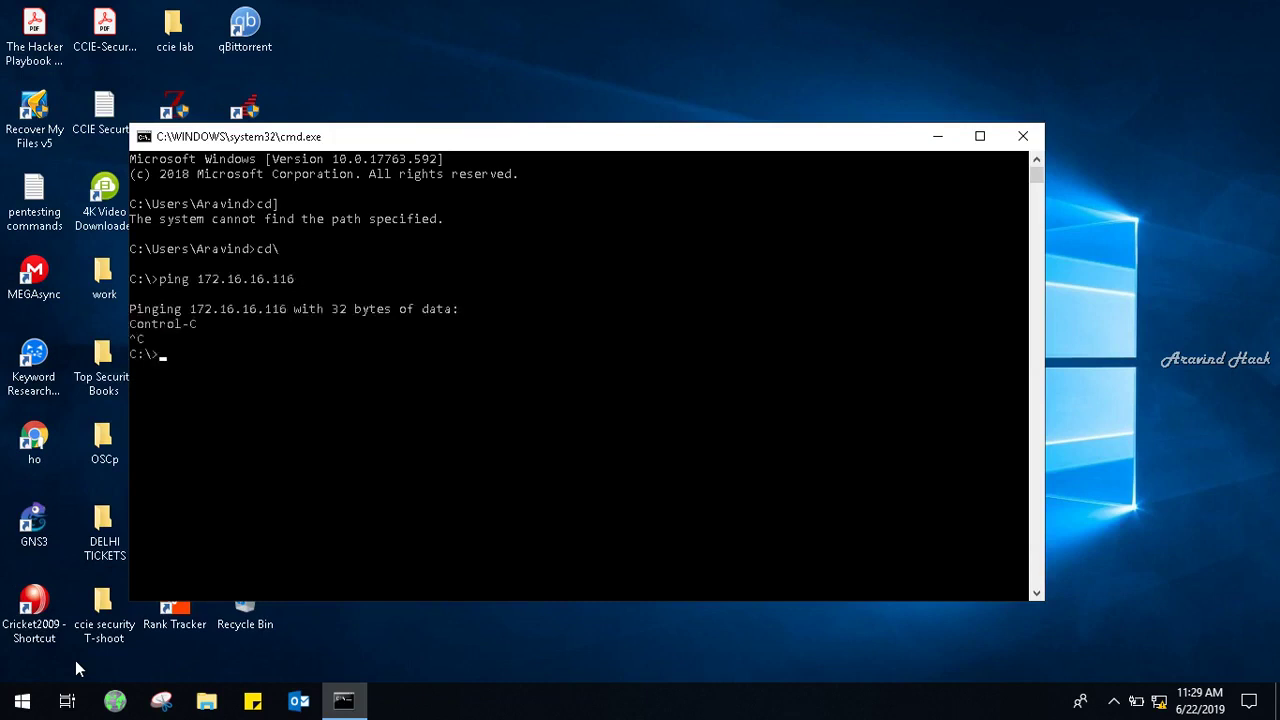
{"action": "key", "text": "Up"}
{"action": "key", "text": "BackSpace"}
{"action": "key", "text": "BackSpace"}
{"action": "type", "text": "6"}
{"action": "key", "text": "Return"}
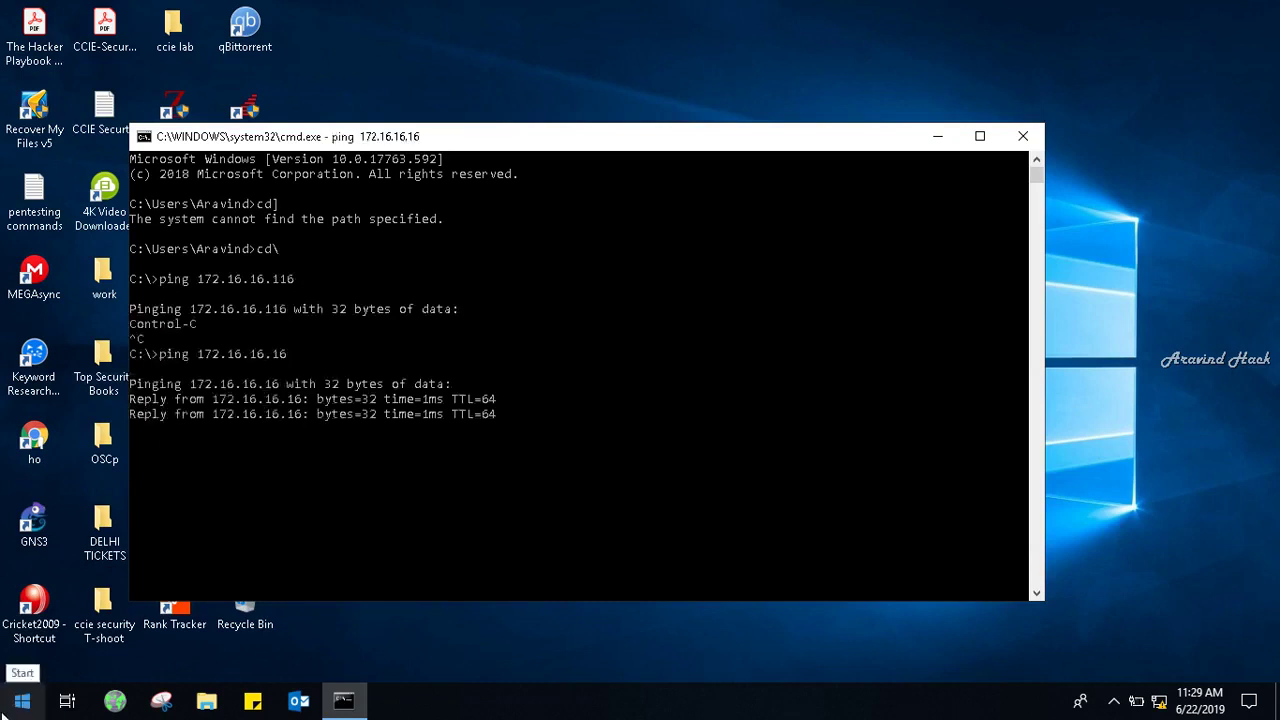
{"action": "left_click", "coordinate": [22, 701]}
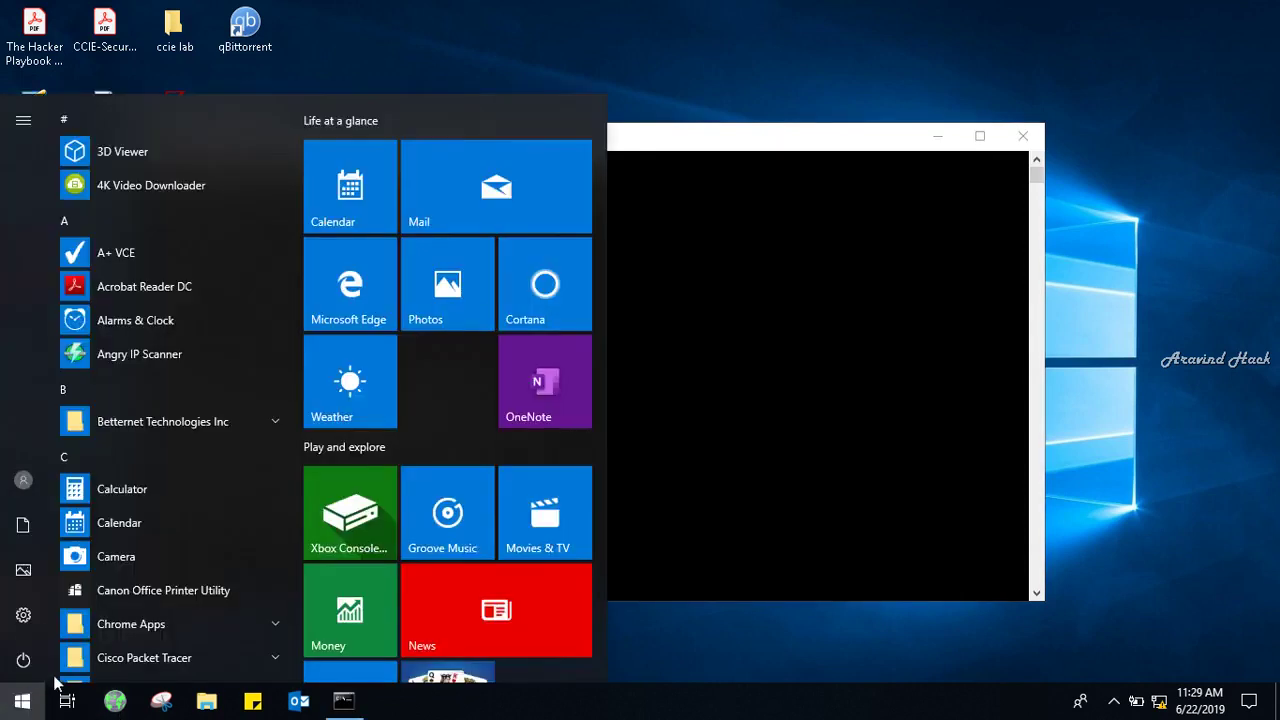
Launch Internet Explorer from Start search and close its extra error tab.
{"action": "type", "text": "inter"}
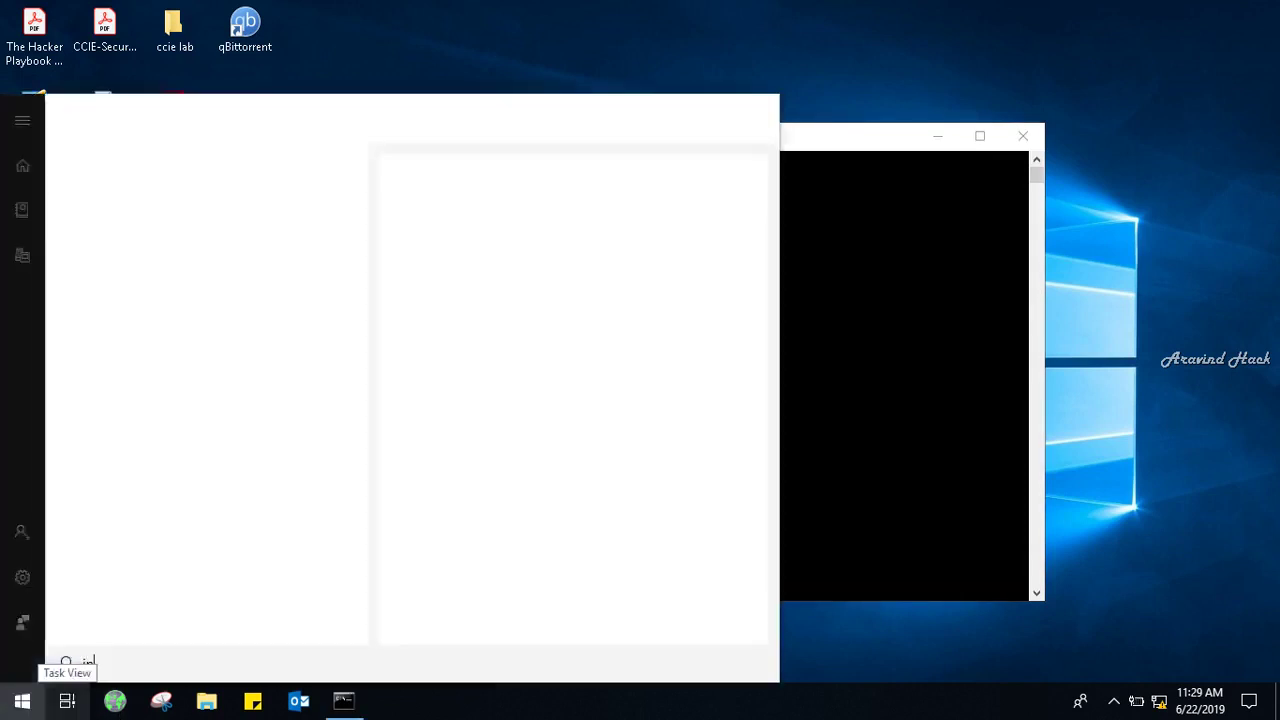
{"action": "left_click", "coordinate": [199, 190]}
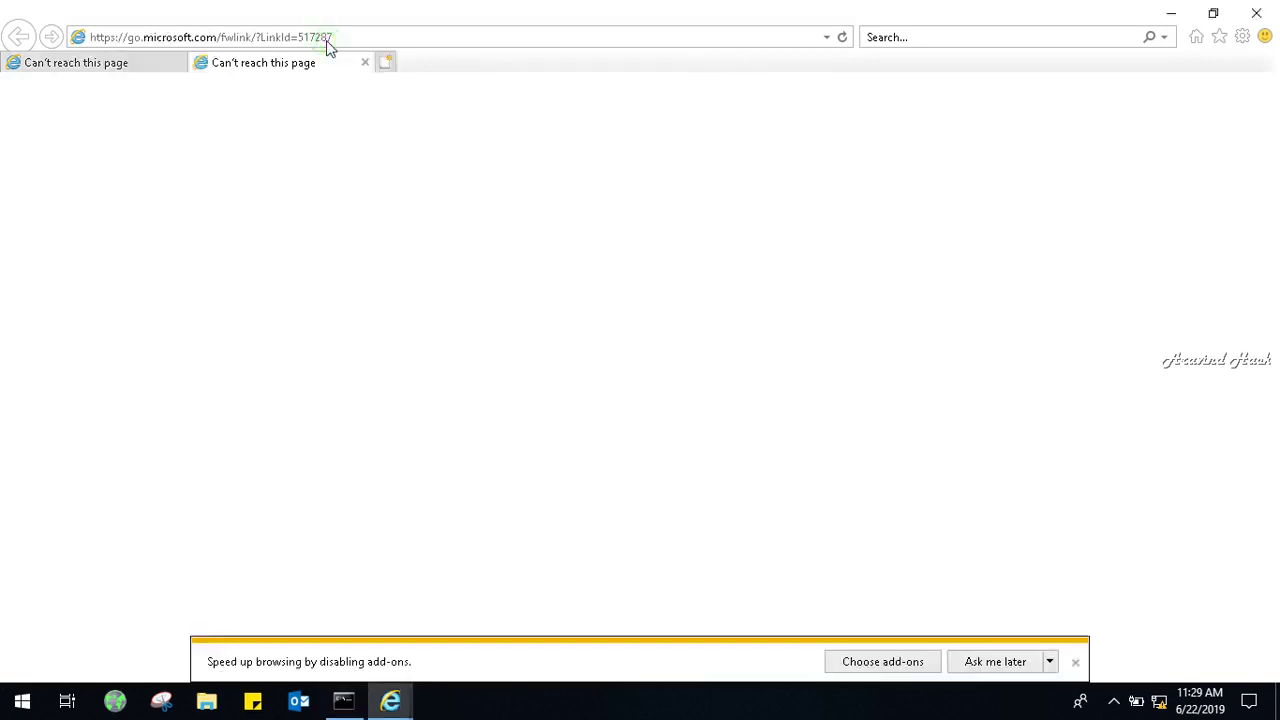
{"action": "left_click", "coordinate": [365, 62]}
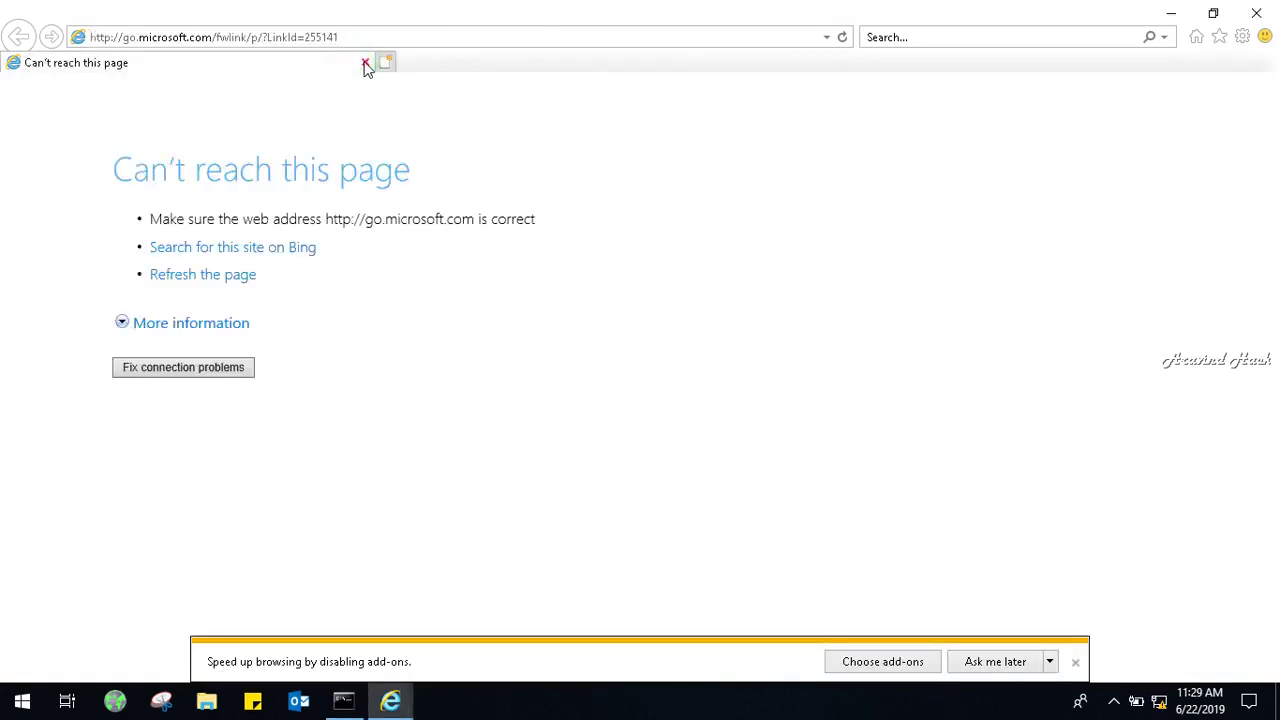
{"action": "left_click", "coordinate": [357, 33]}
{"action": "key", "text": "BackSpace"}
{"action": "type", "text": "h"}
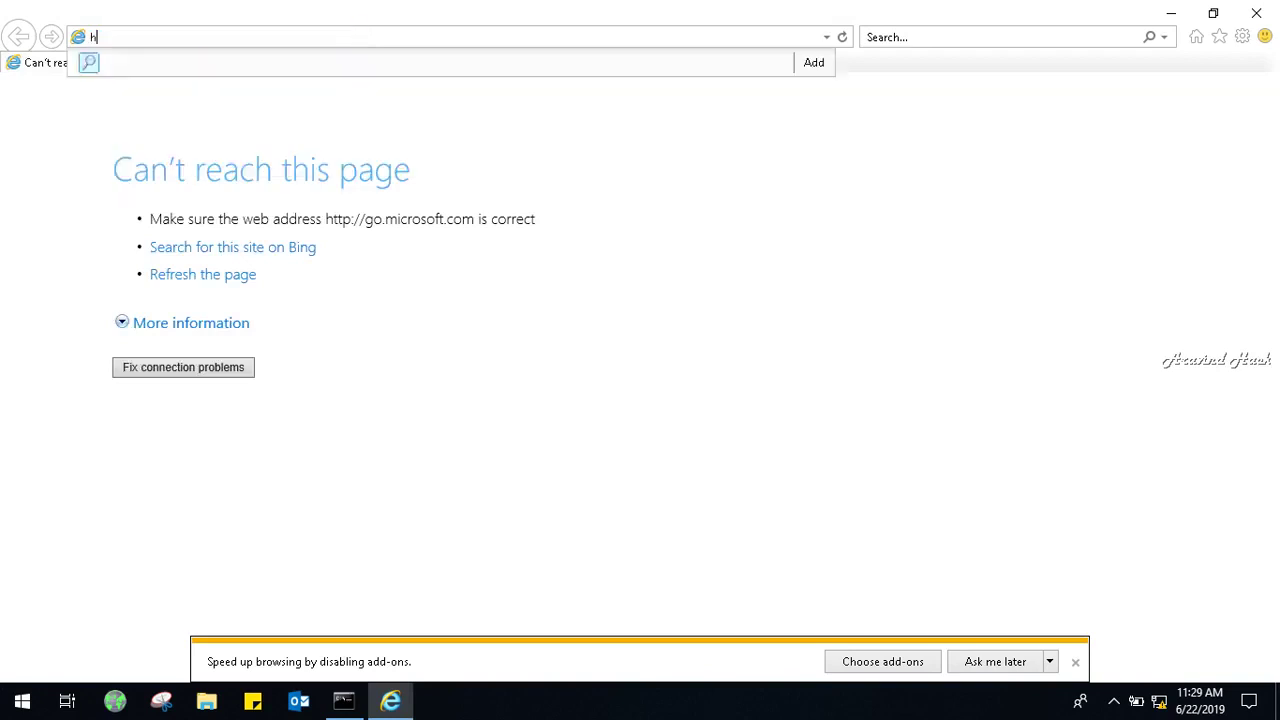
{"action": "type", "text": "ttps://"}
{"action": "type", "text": "17."}
{"action": "type", "text": ".16"}
{"action": "type", "text": ".16.16"}
{"action": "key", "text": "Return"}
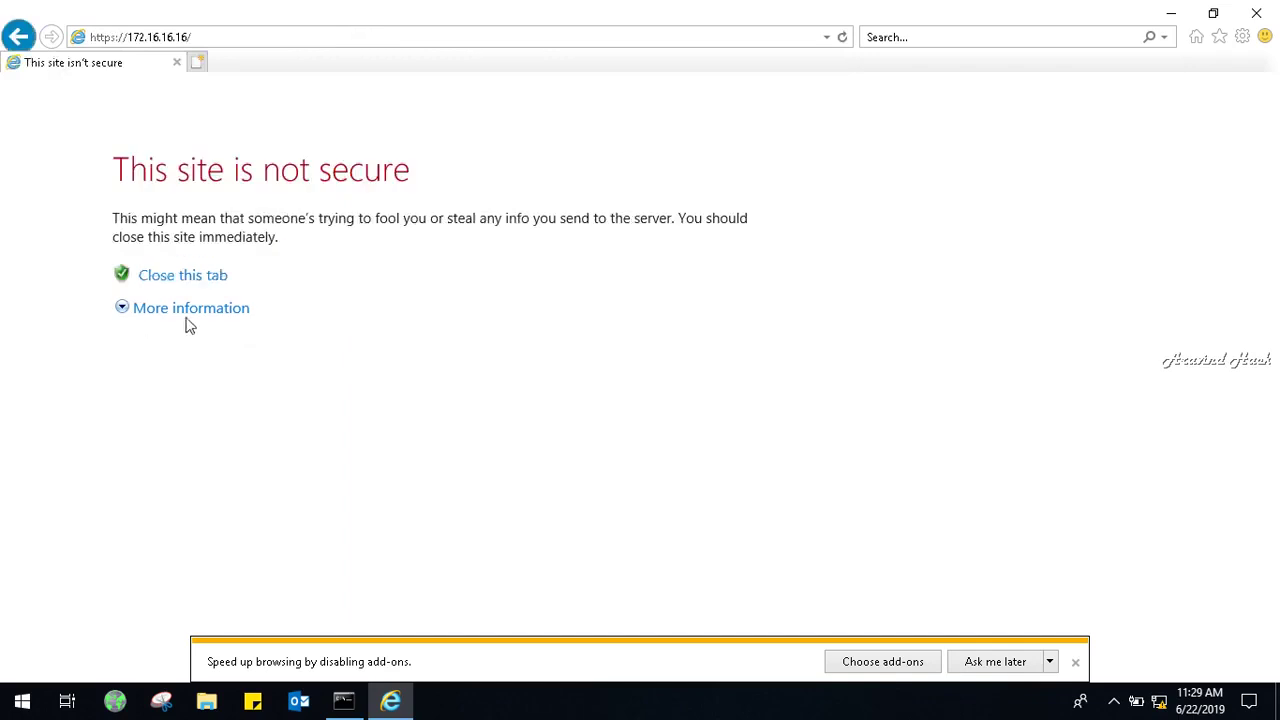
{"action": "left_click", "coordinate": [190, 310]}
{"action": "left_click", "coordinate": [251, 483]}
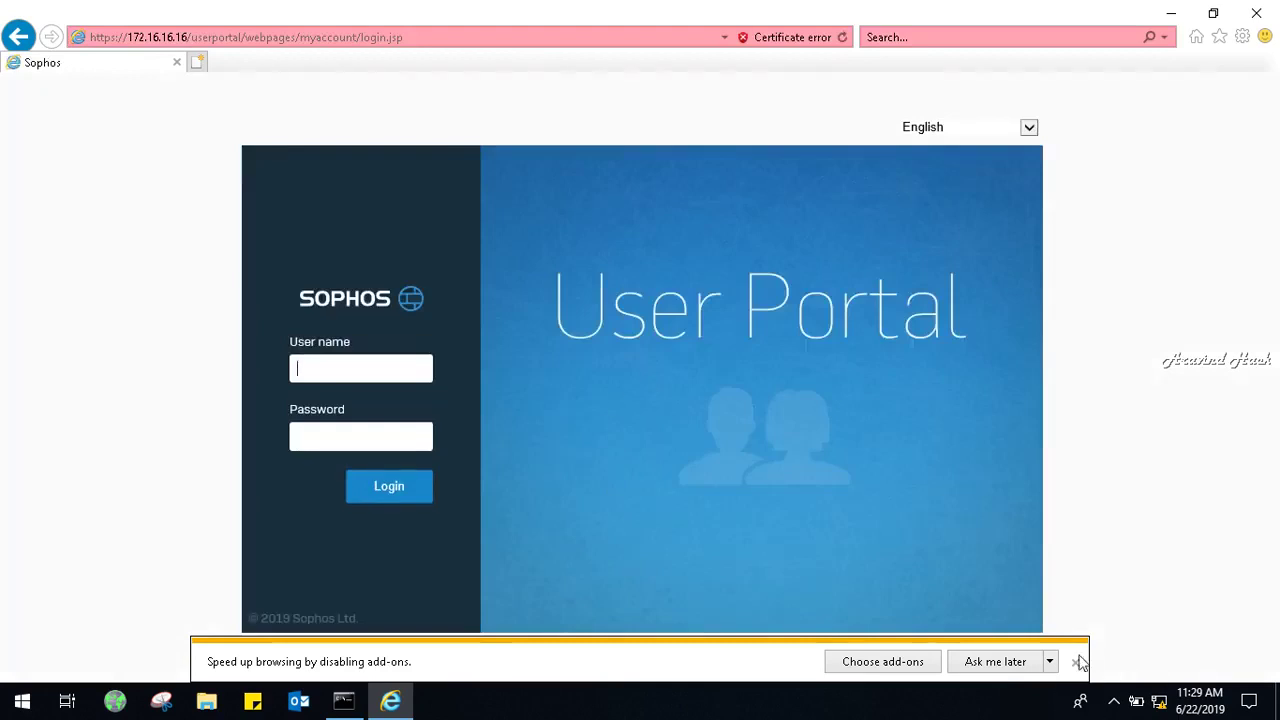
{"action": "left_click", "coordinate": [1076, 662]}
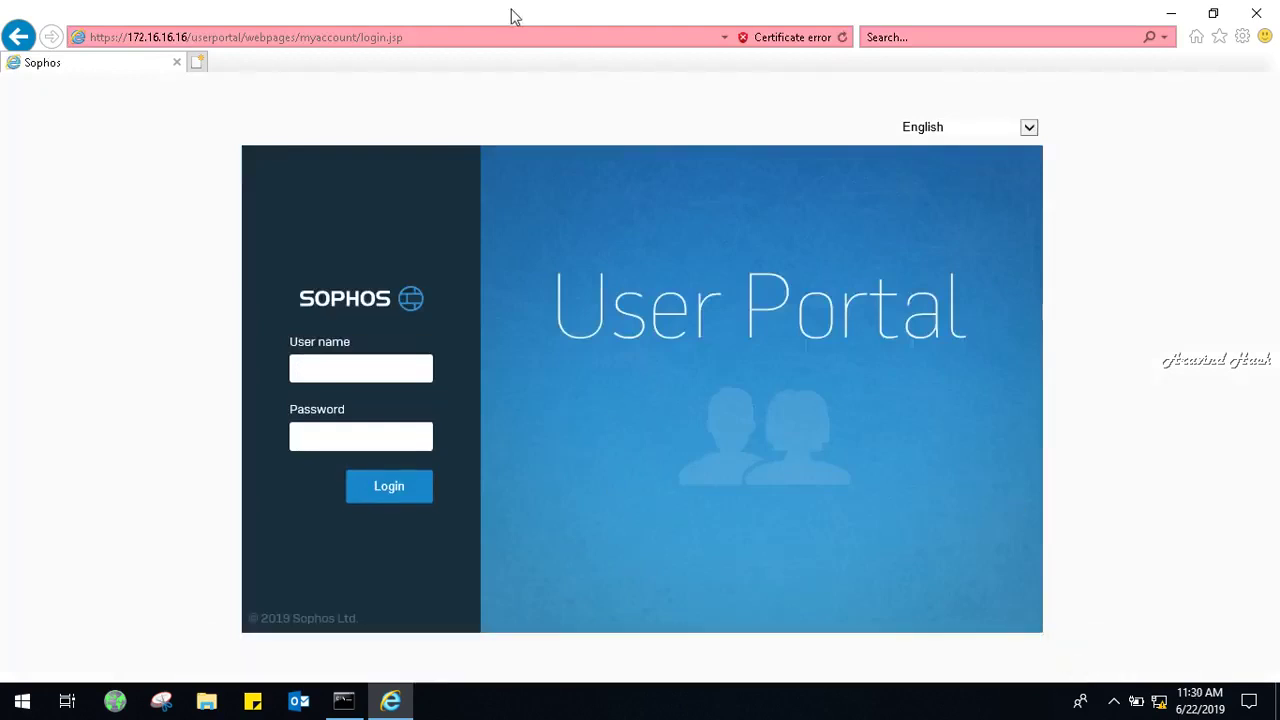
{"action": "left_click", "coordinate": [465, 35]}
{"action": "left_click", "coordinate": [465, 35]}
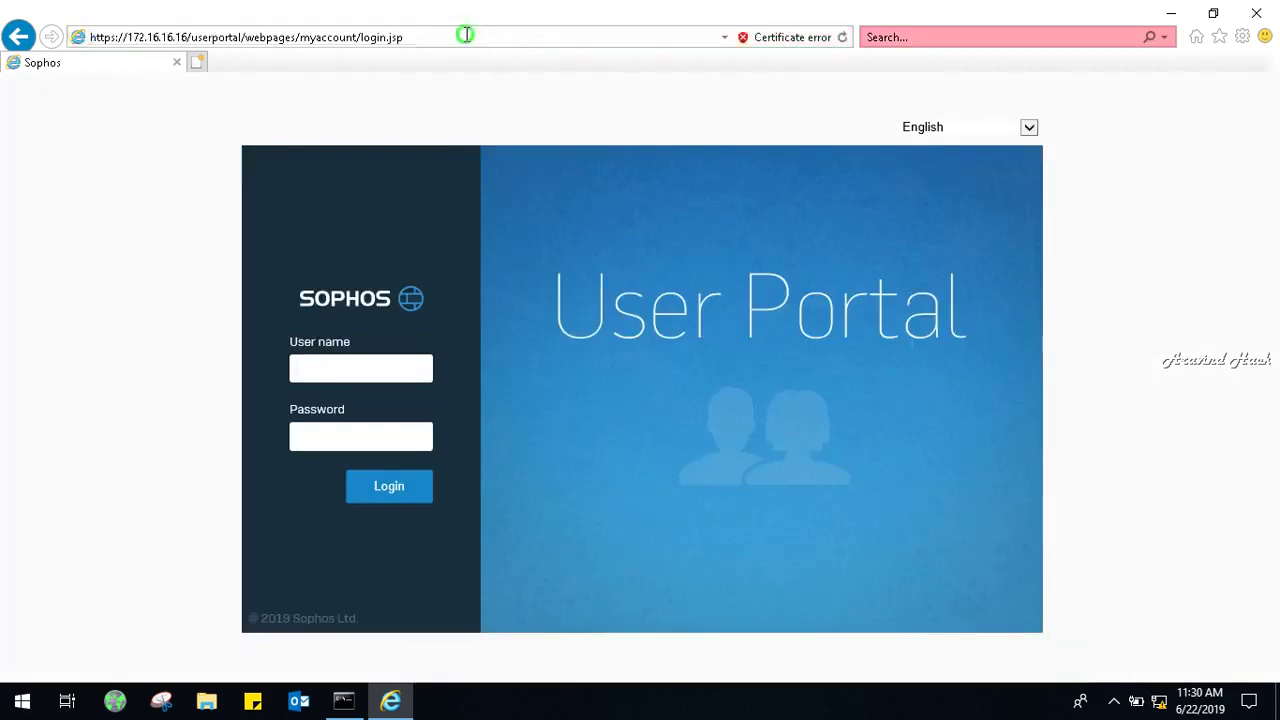
{"action": "key", "text": "BackSpace"}
{"action": "key", "text": "BackSpace"}
{"action": "key", "text": "BackSpace"}
{"action": "key", "text": "BackSpace"}
{"action": "key", "text": "BackSpace"}
{"action": "key", "text": "BackSpace"}
{"action": "key", "text": "BackSpace"}
{"action": "key", "text": "BackSpace"}
{"action": "key", "text": "BackSpace"}
{"action": "key", "text": "BackSpace"}
{"action": "key", "text": "BackSpace"}
{"action": "key", "text": "BackSpace"}
{"action": "key", "text": "BackSpace"}
{"action": "key", "text": "BackSpace"}
{"action": "key", "text": "BackSpace"}
{"action": "key", "text": "BackSpace"}
{"action": "key", "text": "BackSpace"}
{"action": "key", "text": "BackSpace"}
{"action": "key", "text": "BackSpace"}
{"action": "key", "text": "BackSpace"}
{"action": "key", "text": "BackSpace"}
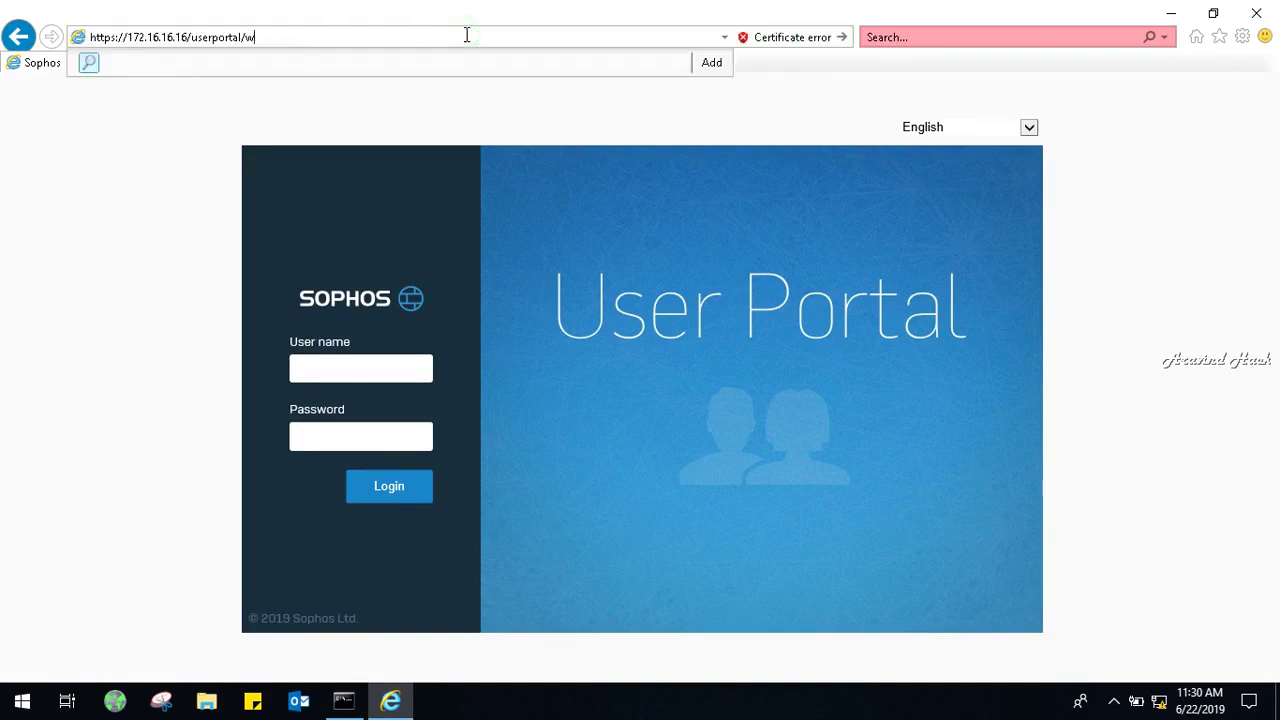
{"action": "type", "text": ":4"}
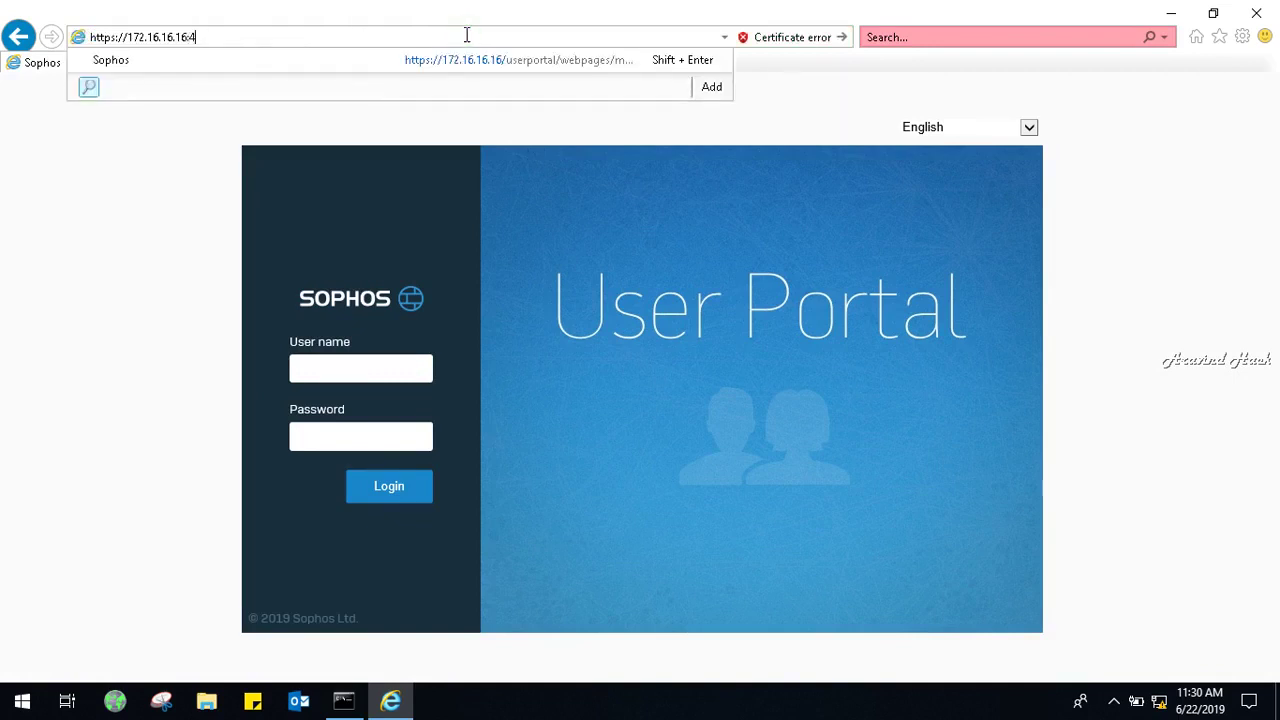
{"action": "type", "text": "444"}
{"action": "key", "text": "Return"}
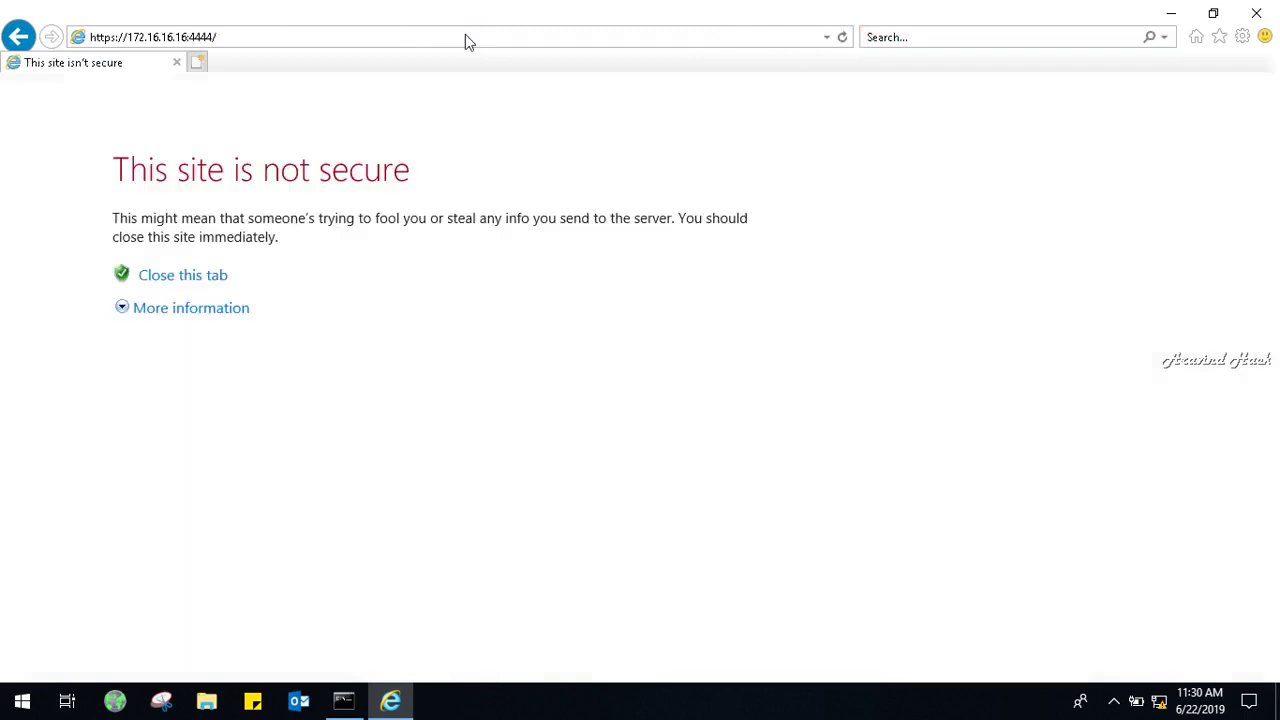
{"action": "left_click", "coordinate": [211, 309]}
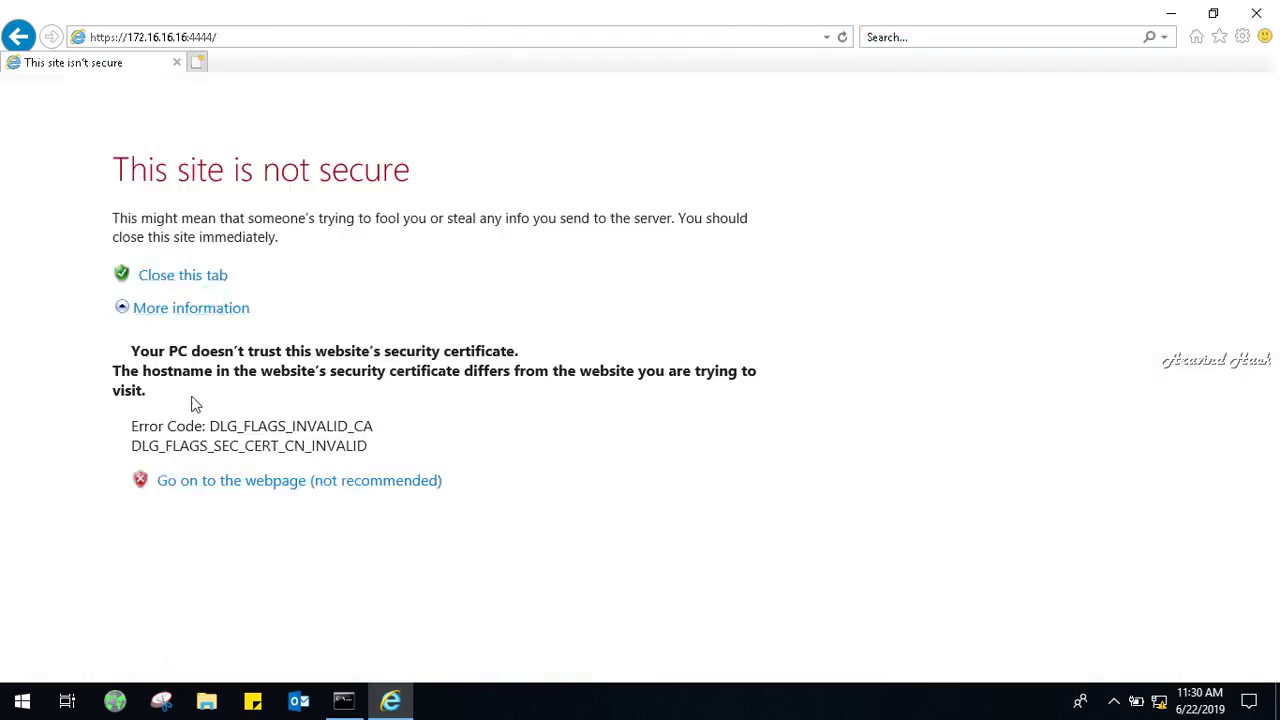
{"action": "left_click", "coordinate": [213, 484]}
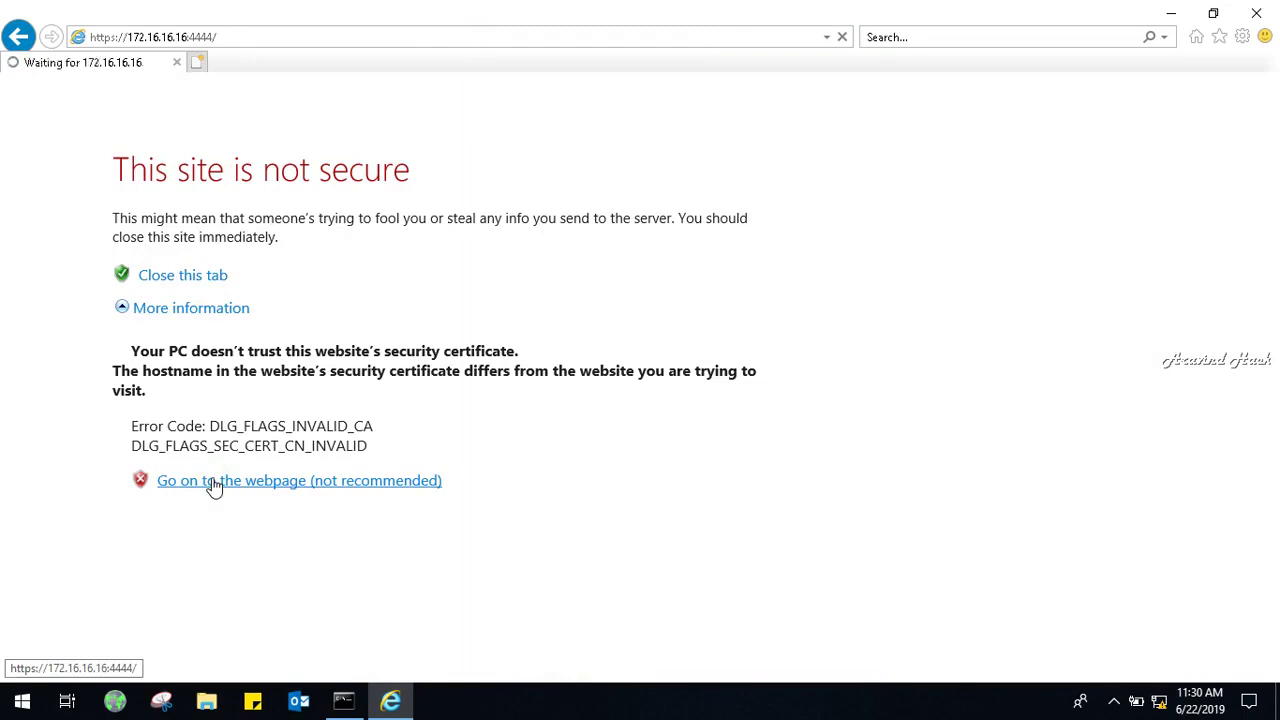
Minimize Internet Explorer and Command Prompt, then start the screen recorder.
{"action": "left_click", "coordinate": [1116, 702]}
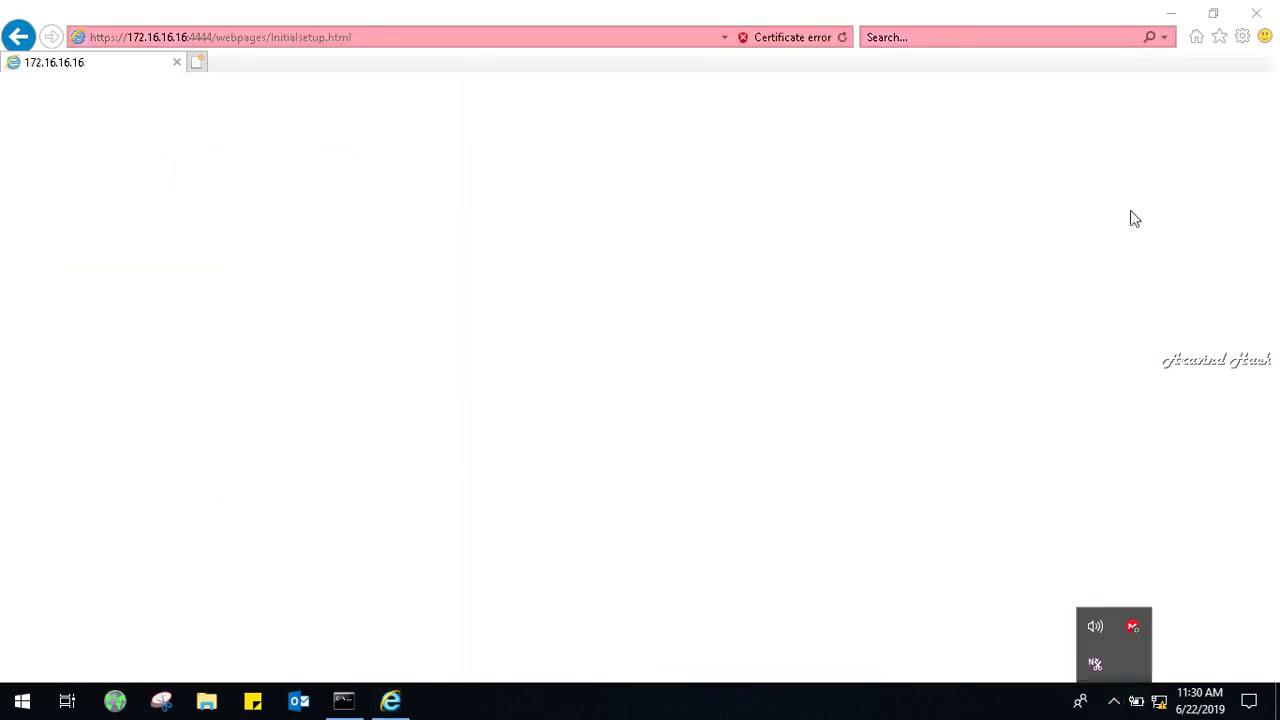
{"action": "left_click", "coordinate": [1152, 8]}
{"action": "left_click", "coordinate": [1165, 12]}
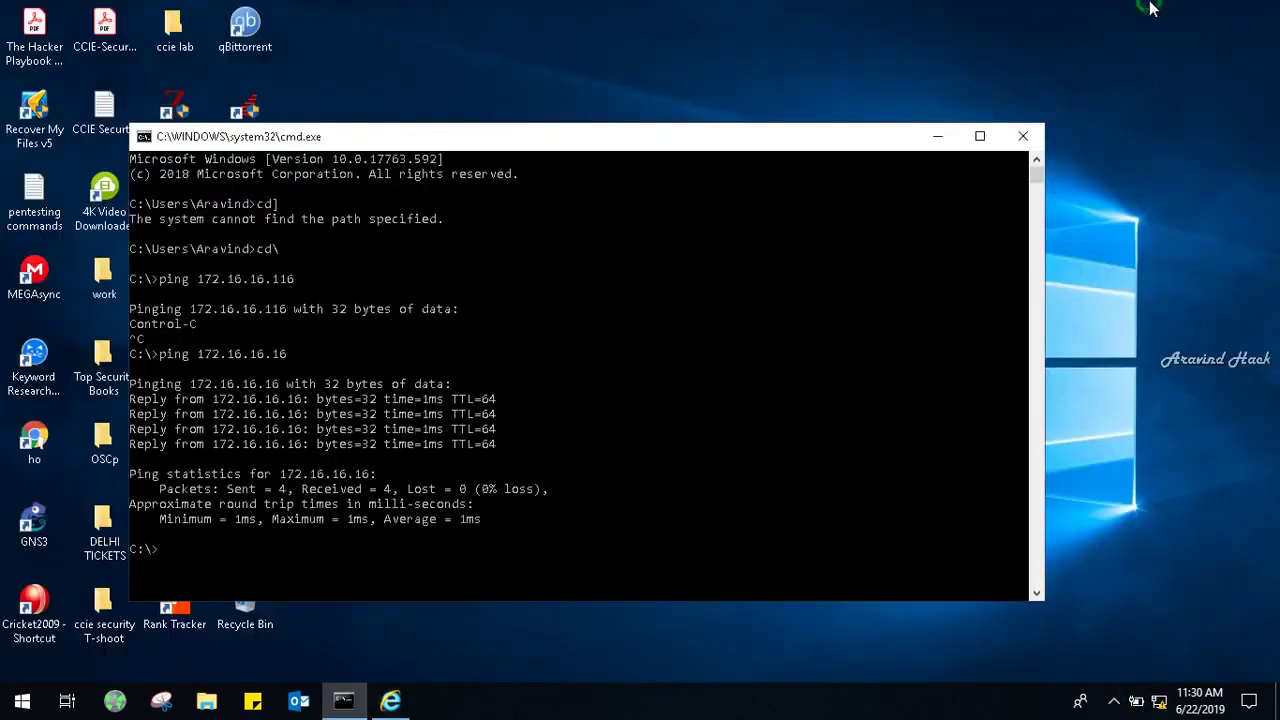
{"action": "left_click", "coordinate": [937, 136]}
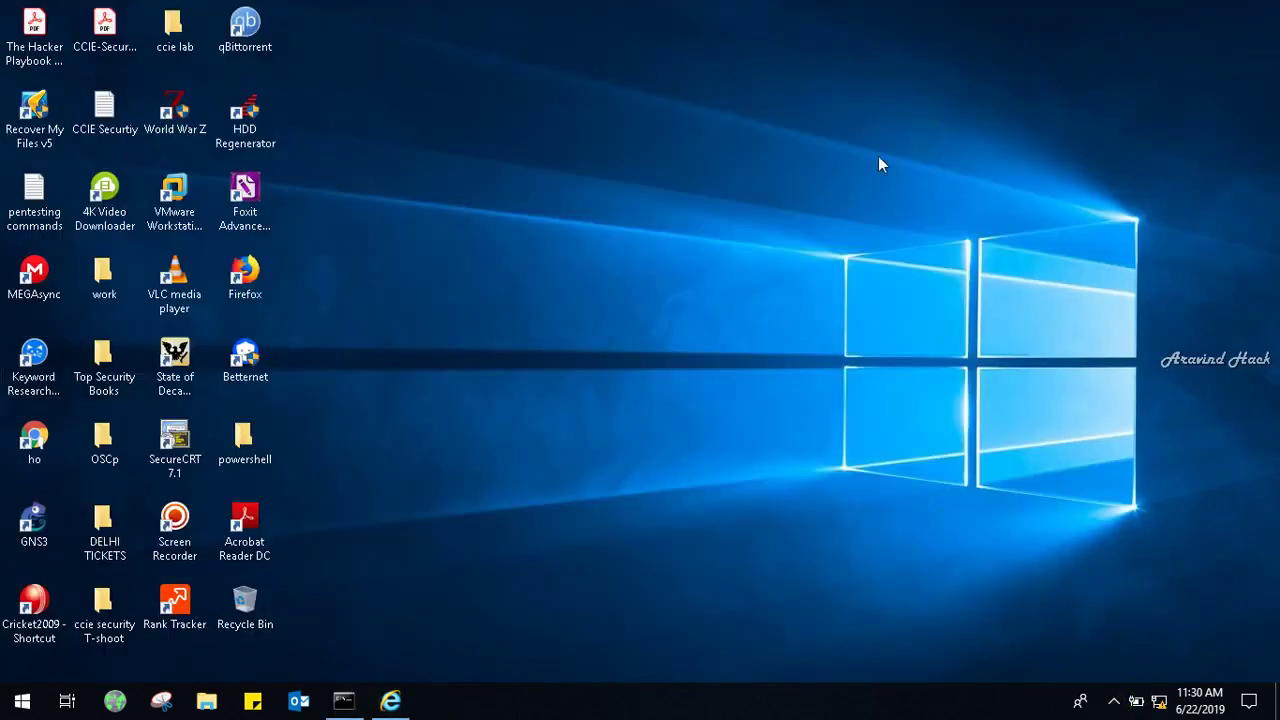
{"action": "double_click", "coordinate": [190, 518]}
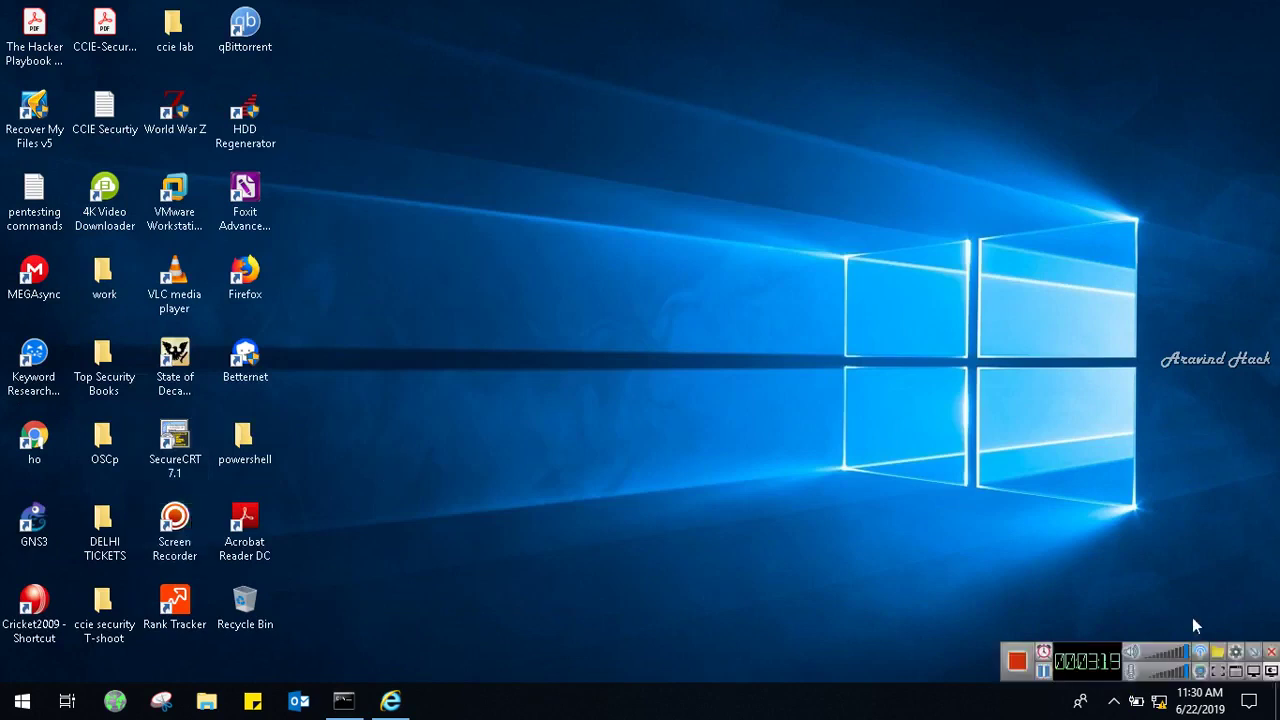
Bring Internet Explorer back and start the Sophos initial setup wizard.
{"action": "left_click", "coordinate": [392, 701]}
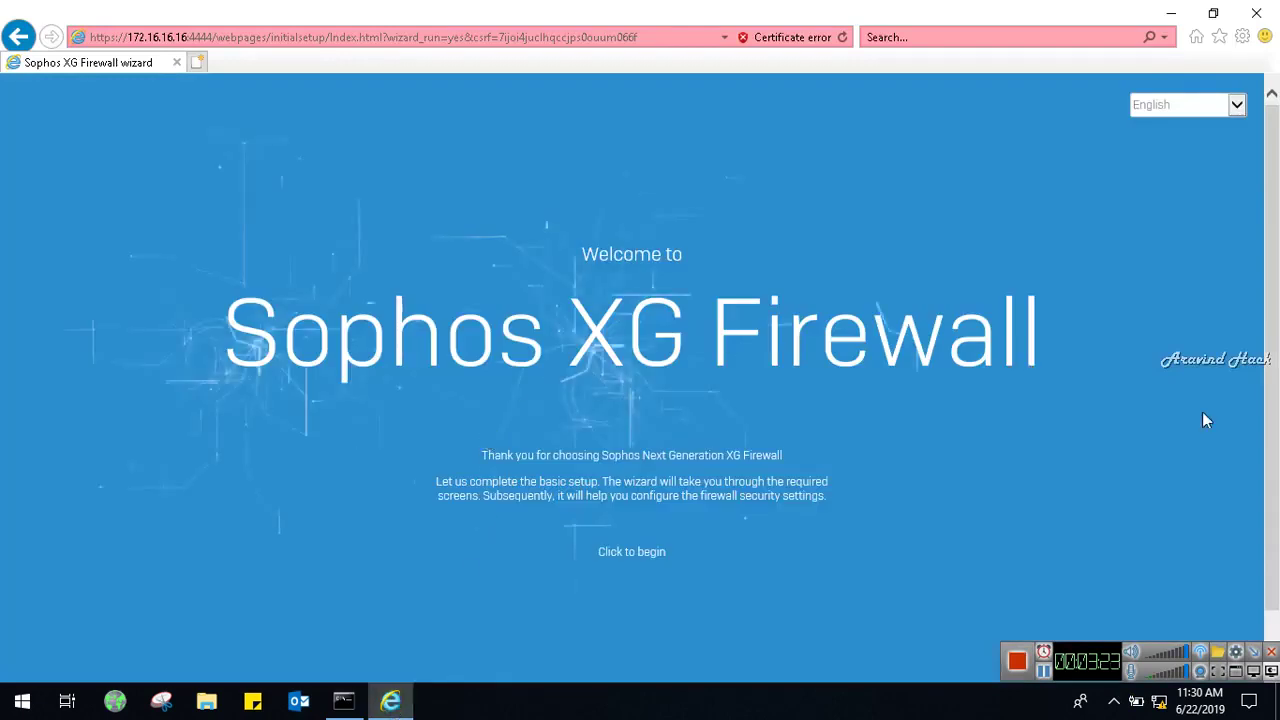
{"action": "left_click", "coordinate": [1254, 654]}
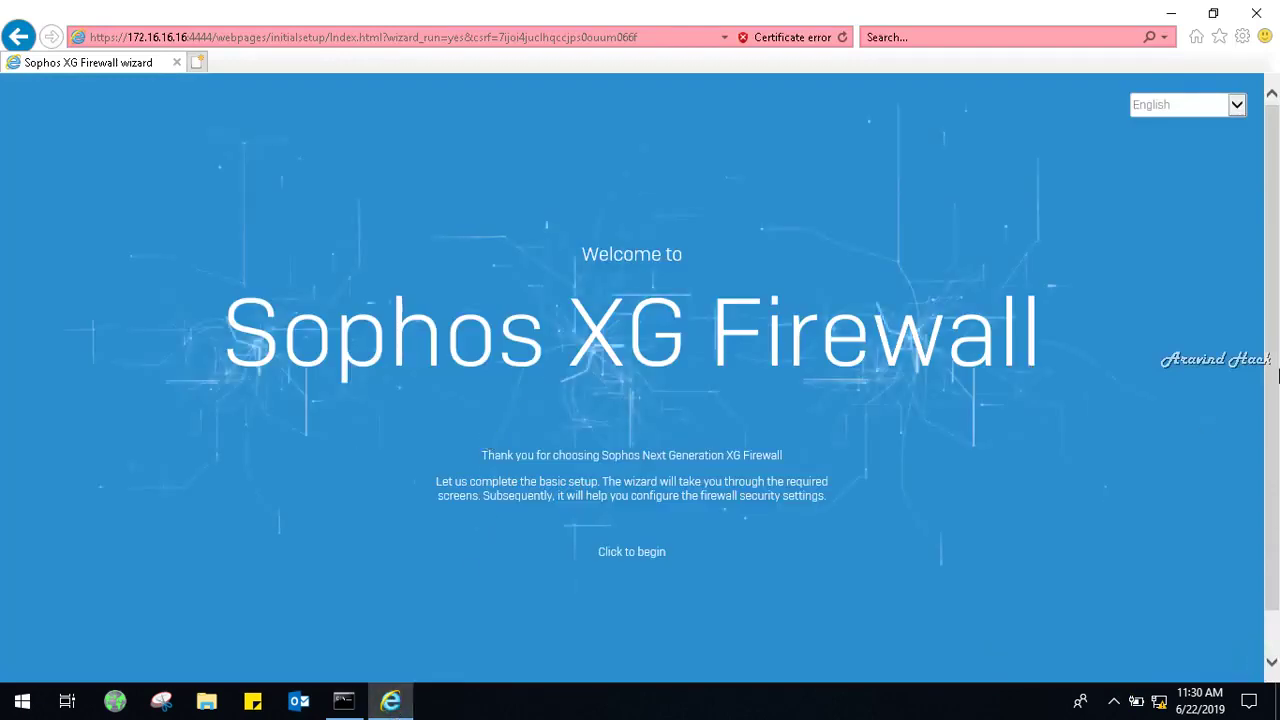
{"action": "scroll", "coordinate": [654, 592], "scroll_direction": "down", "scroll_amount": 1}
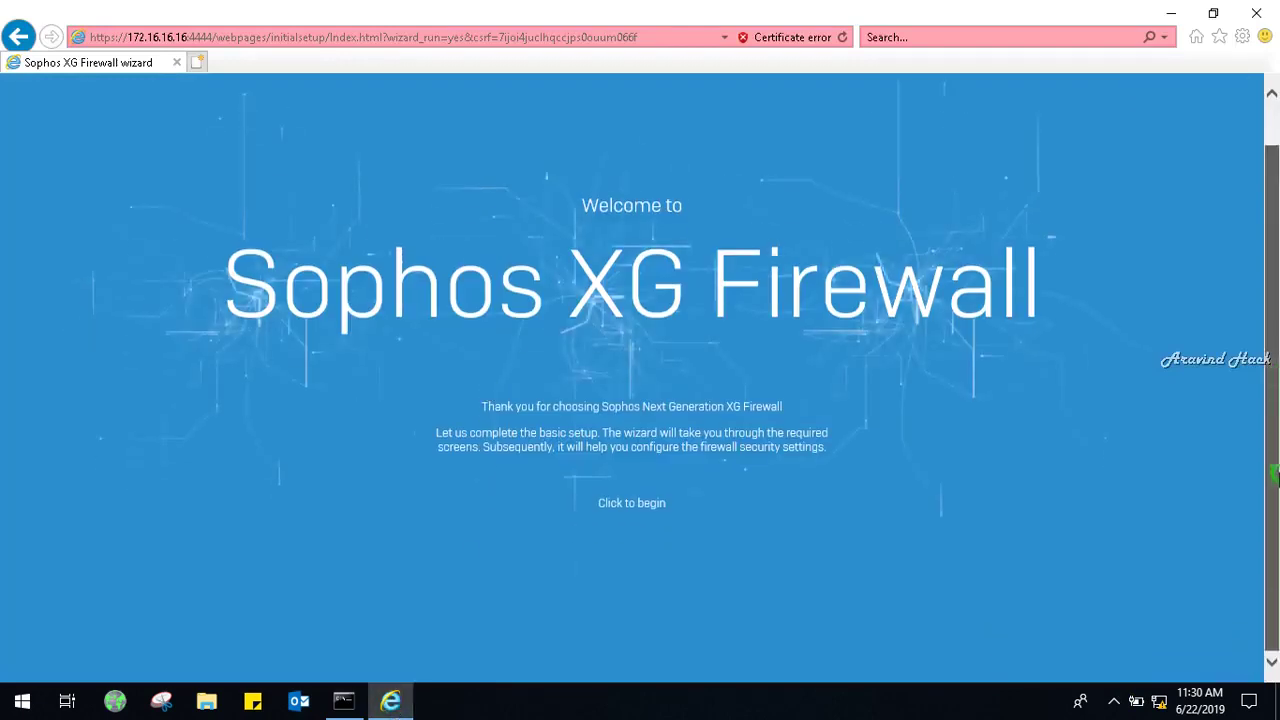
{"action": "left_click", "coordinate": [639, 506]}
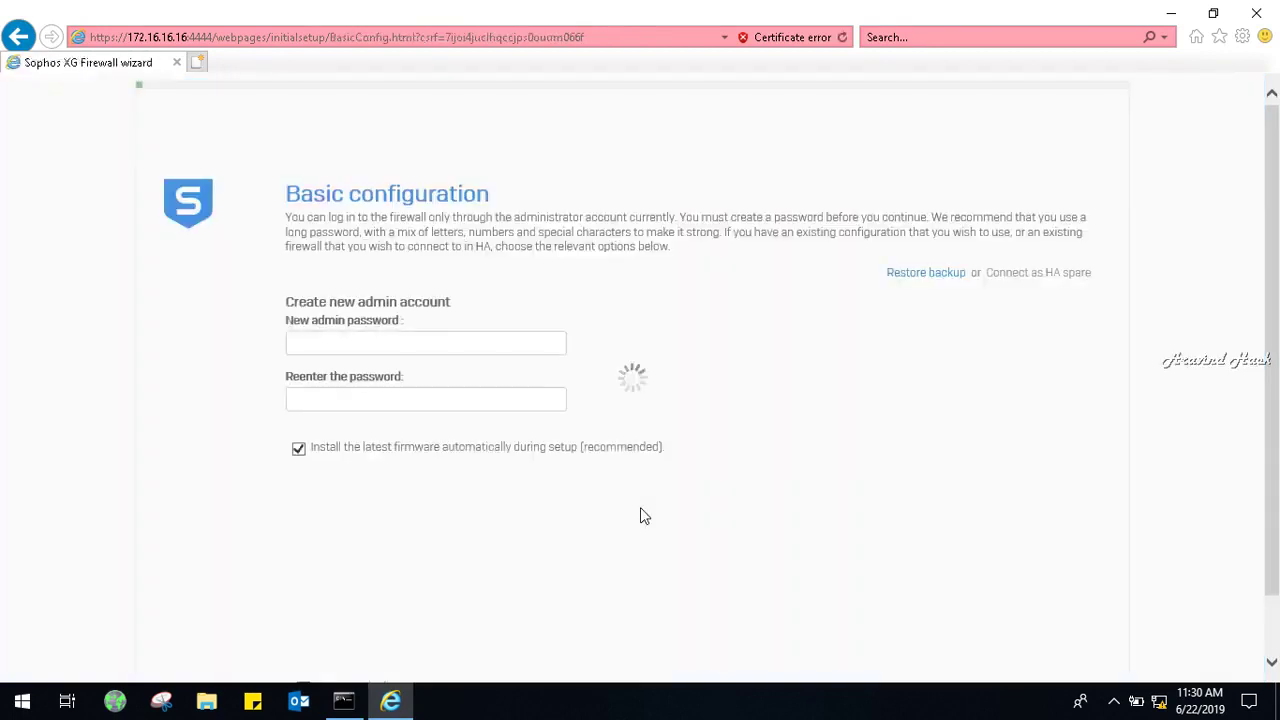
Enter and confirm the new admin password, then accept the license agreement.
{"action": "left_click", "coordinate": [414, 346]}
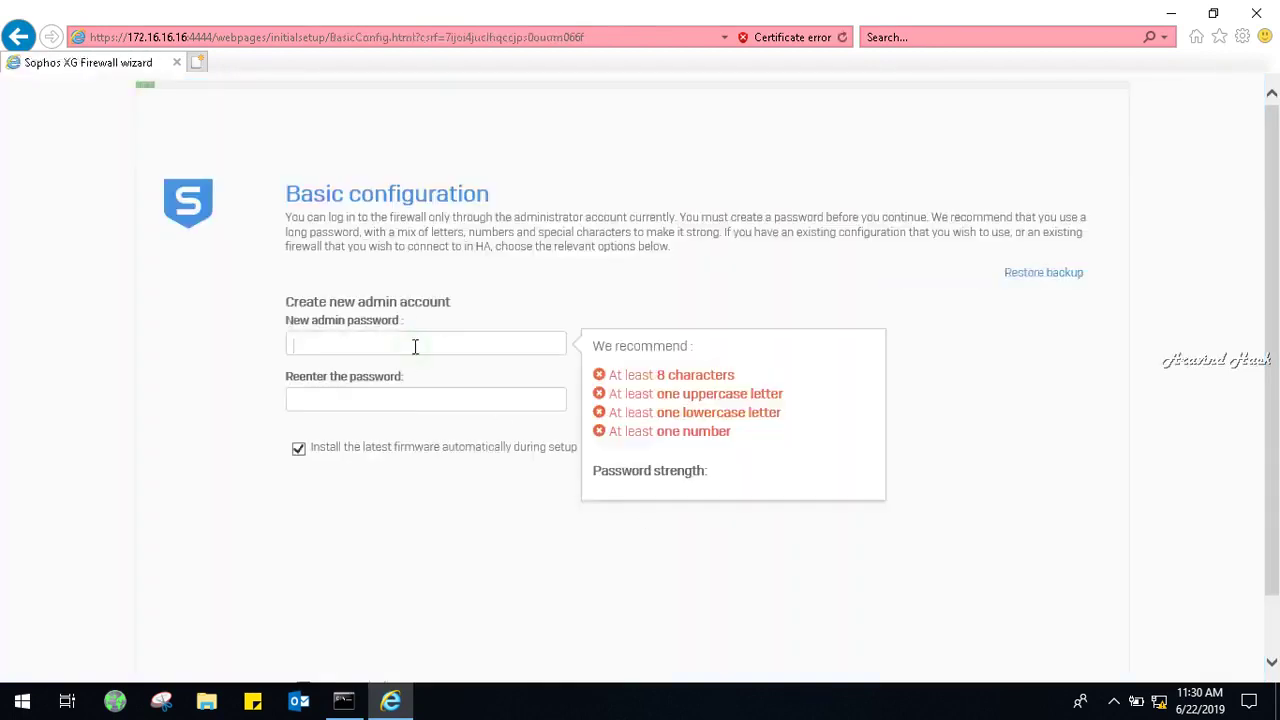
{"action": "type", "text": "•••••••••"}
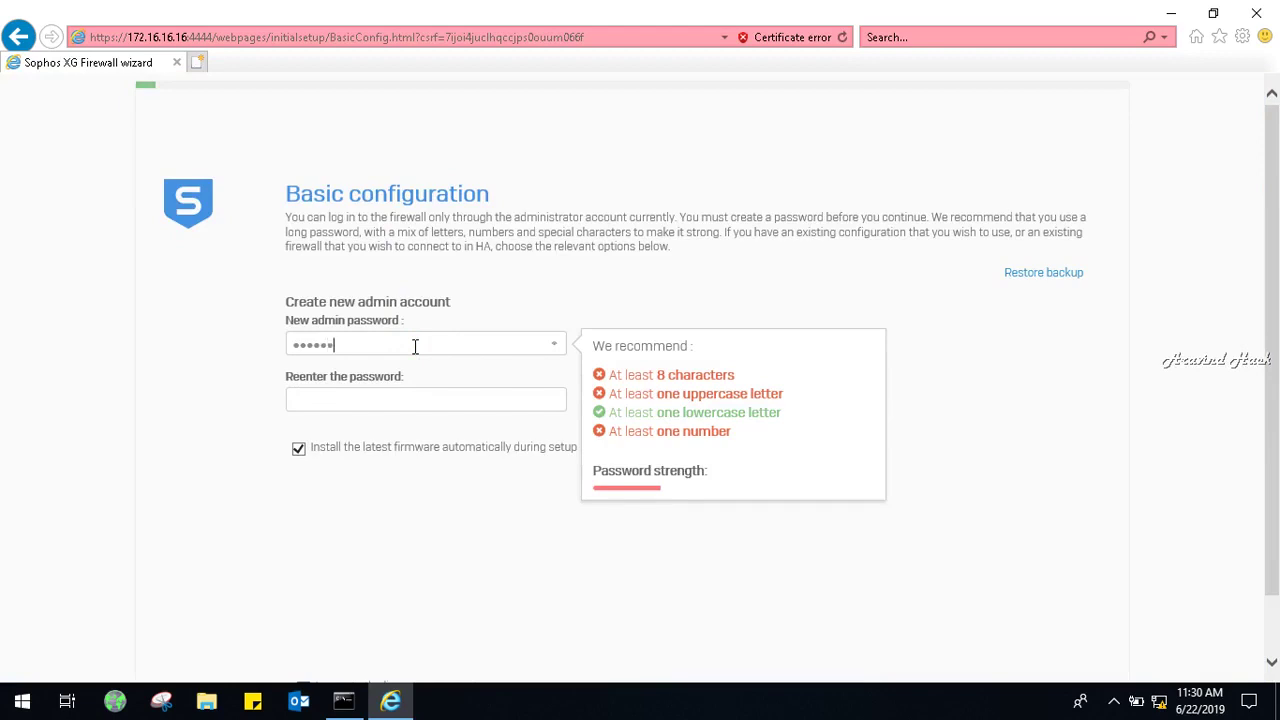
{"action": "key", "text": "Tab"}
{"action": "type", "text": "•••••"}
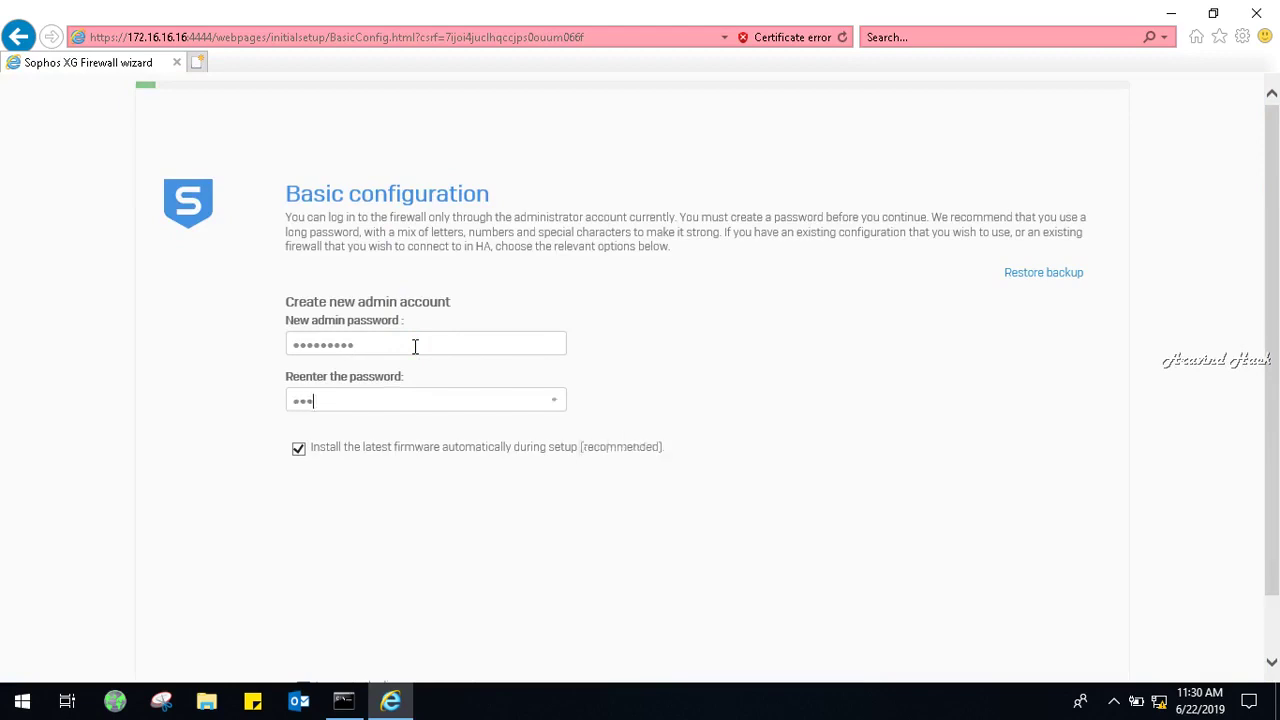
{"action": "type", "text": "••••"}
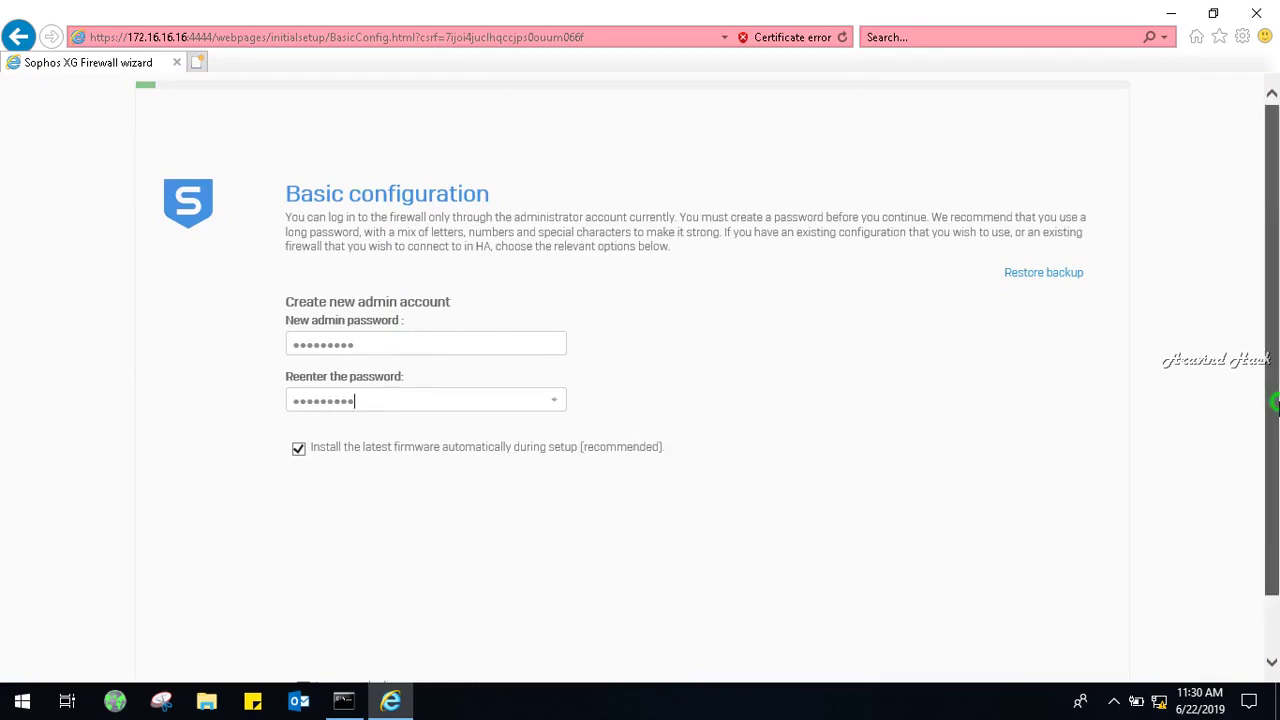
{"action": "scroll", "coordinate": [1274, 402], "scroll_direction": "down", "scroll_amount": 2}
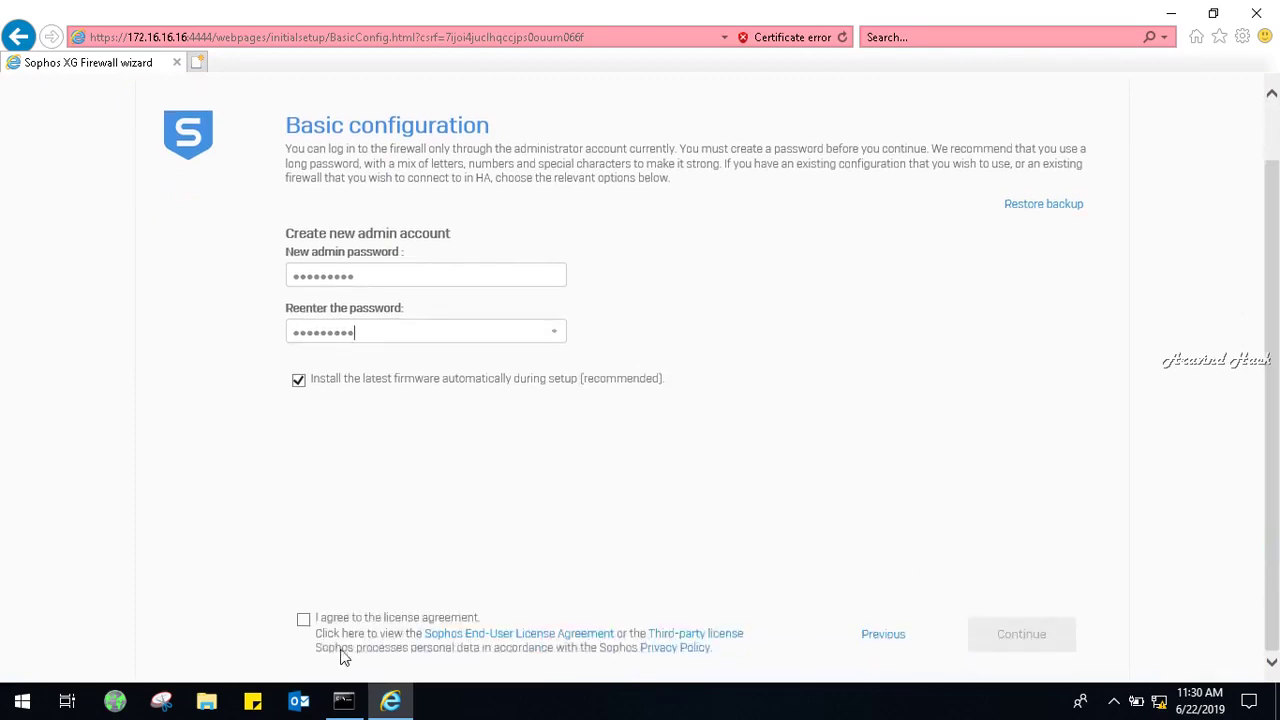
{"action": "left_click", "coordinate": [303, 620]}
Submit basic configuration, choose 'Continue offline' on the Internet connection page, and proceed.
{"action": "left_click", "coordinate": [1016, 637]}
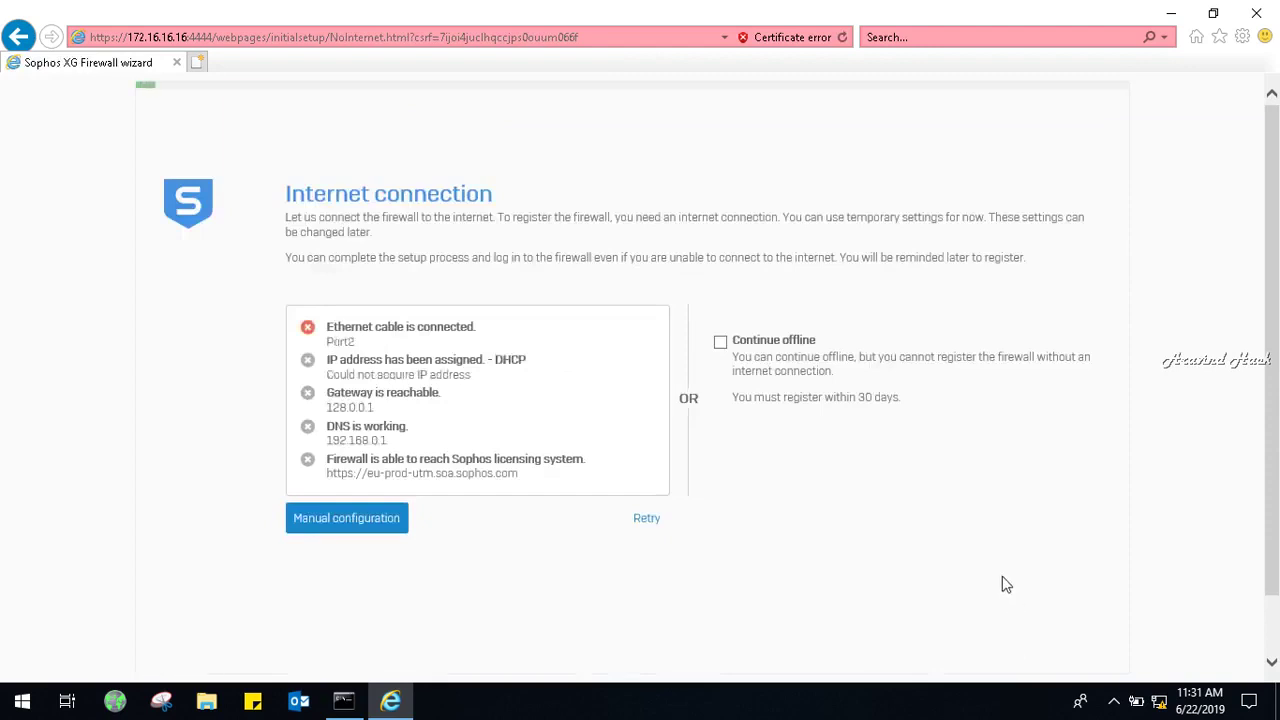
{"action": "left_click", "coordinate": [721, 344]}
{"action": "scroll", "coordinate": [1272, 365], "scroll_direction": "down", "scroll_amount": 1}
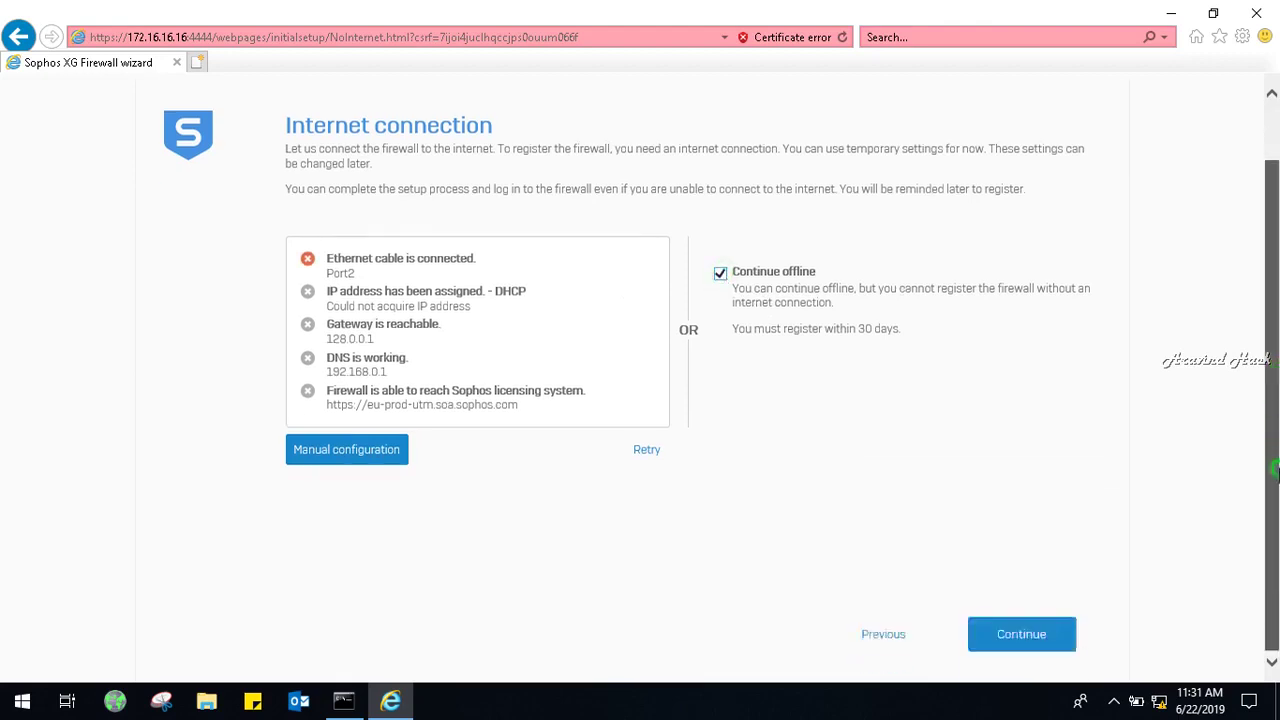
{"action": "left_click", "coordinate": [1000, 643]}
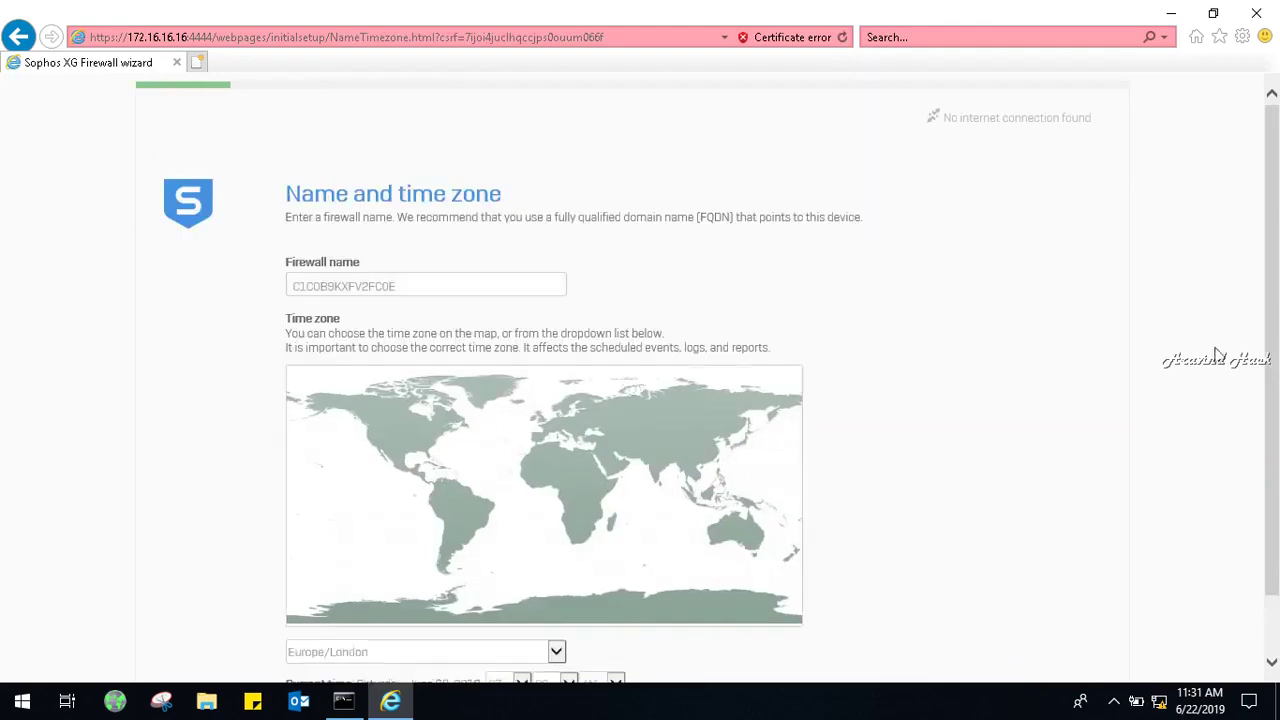
Select Asia/Kolkata from the time zone list and confirm the name and time zone step.
{"action": "scroll", "coordinate": [1274, 392], "scroll_direction": "down", "scroll_amount": 1}
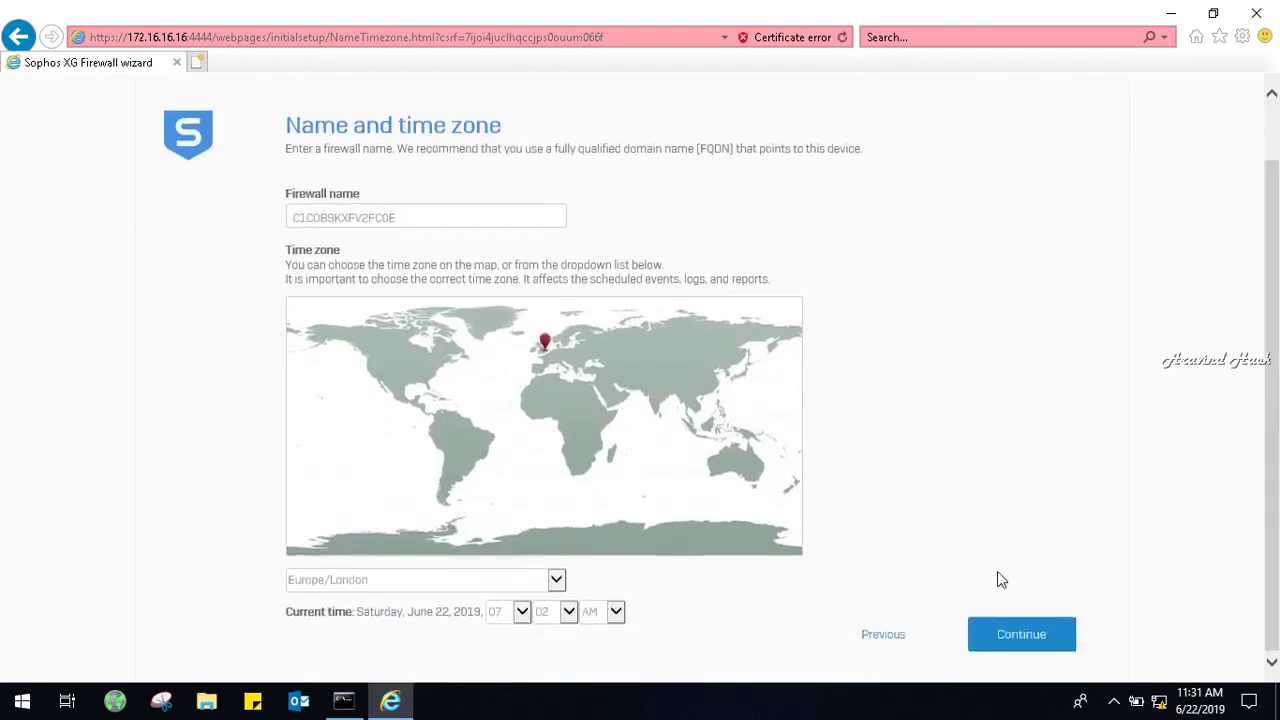
{"action": "left_click", "coordinate": [556, 580]}
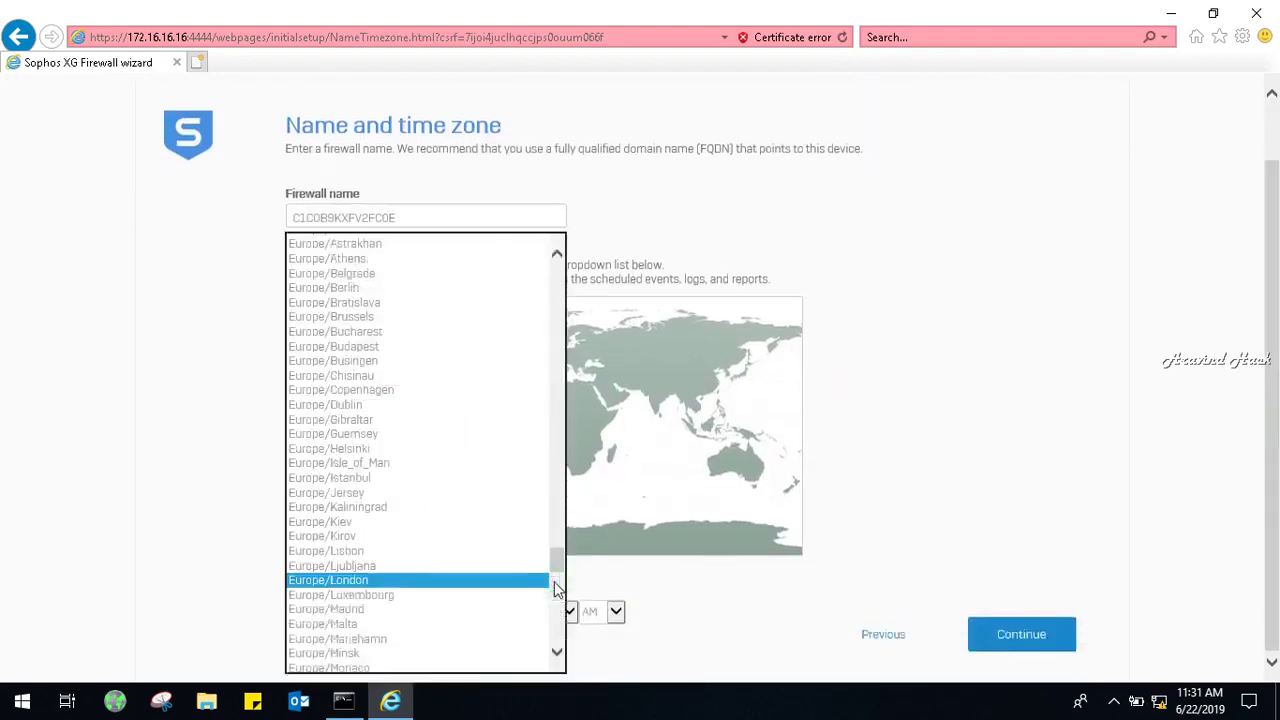
{"action": "key", "text": "Down"}
{"action": "key", "text": "Down"}
{"action": "key", "text": "Down"}
{"action": "key", "text": "Down"}
{"action": "key", "text": "Down"}
{"action": "key", "text": "Down"}
{"action": "key", "text": "Down"}
{"action": "key", "text": "Down"}
{"action": "key", "text": "Down"}
{"action": "key", "text": "Down"}
{"action": "key", "text": "Down"}
{"action": "key", "text": "Down"}
{"action": "key", "text": "Down"}
{"action": "key", "text": "Down"}
{"action": "key", "text": "Down"}
{"action": "key", "text": "Down"}
{"action": "key", "text": "Down"}
{"action": "key", "text": "Down"}
{"action": "key", "text": "Down"}
{"action": "key", "text": "Down"}
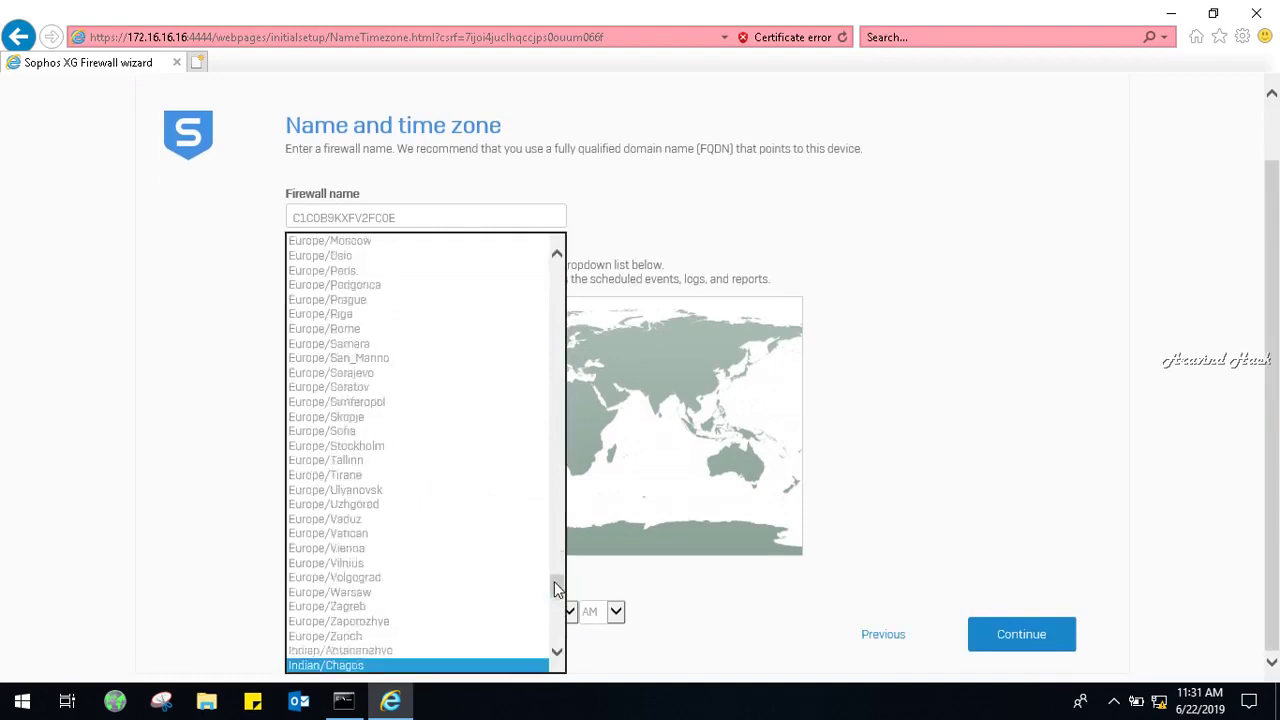
{"action": "key", "text": "Down"}
{"action": "key", "text": "Down"}
{"action": "key", "text": "Down"}
{"action": "key", "text": "Down"}
{"action": "key", "text": "Down"}
{"action": "key", "text": "Down"}
{"action": "key", "text": "Down"}
{"action": "key", "text": "Down"}
{"action": "key", "text": "Down"}
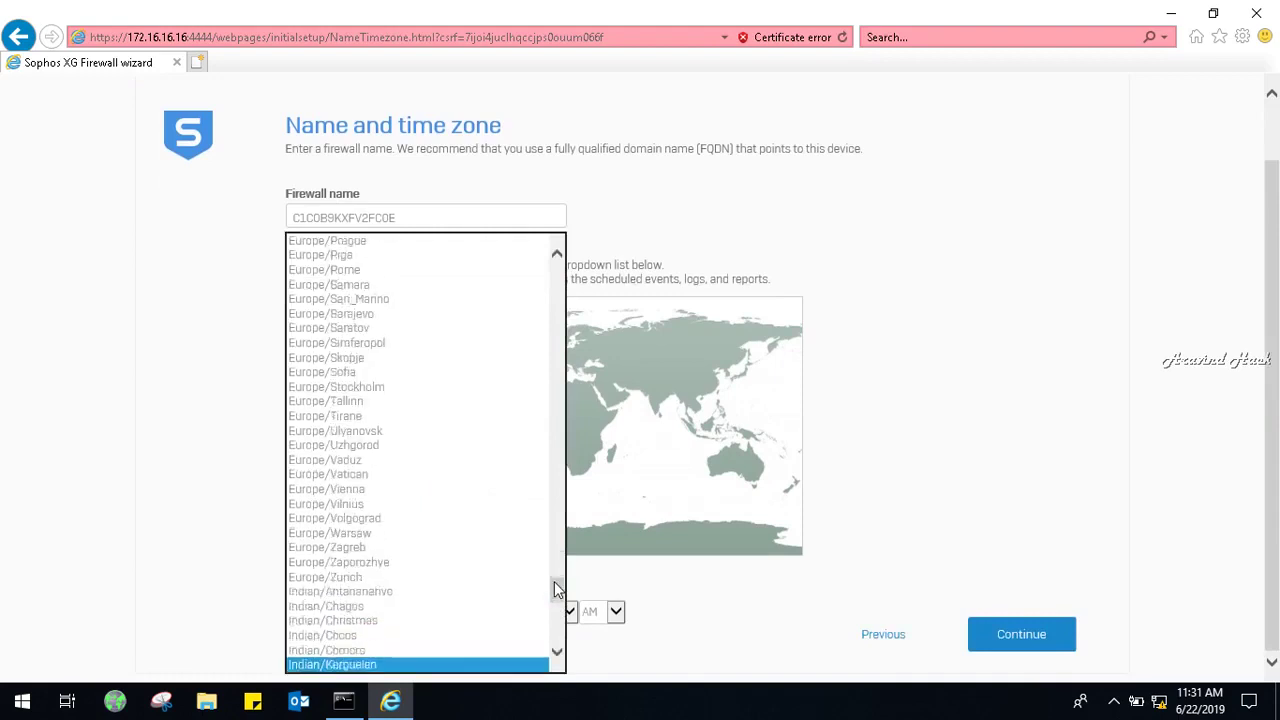
{"action": "key", "text": "i"}
{"action": "key", "text": "Down"}
{"action": "key", "text": "Down"}
{"action": "key", "text": "Down"}
{"action": "key", "text": "Down"}
{"action": "key", "text": "Down"}
{"action": "key", "text": "Down"}
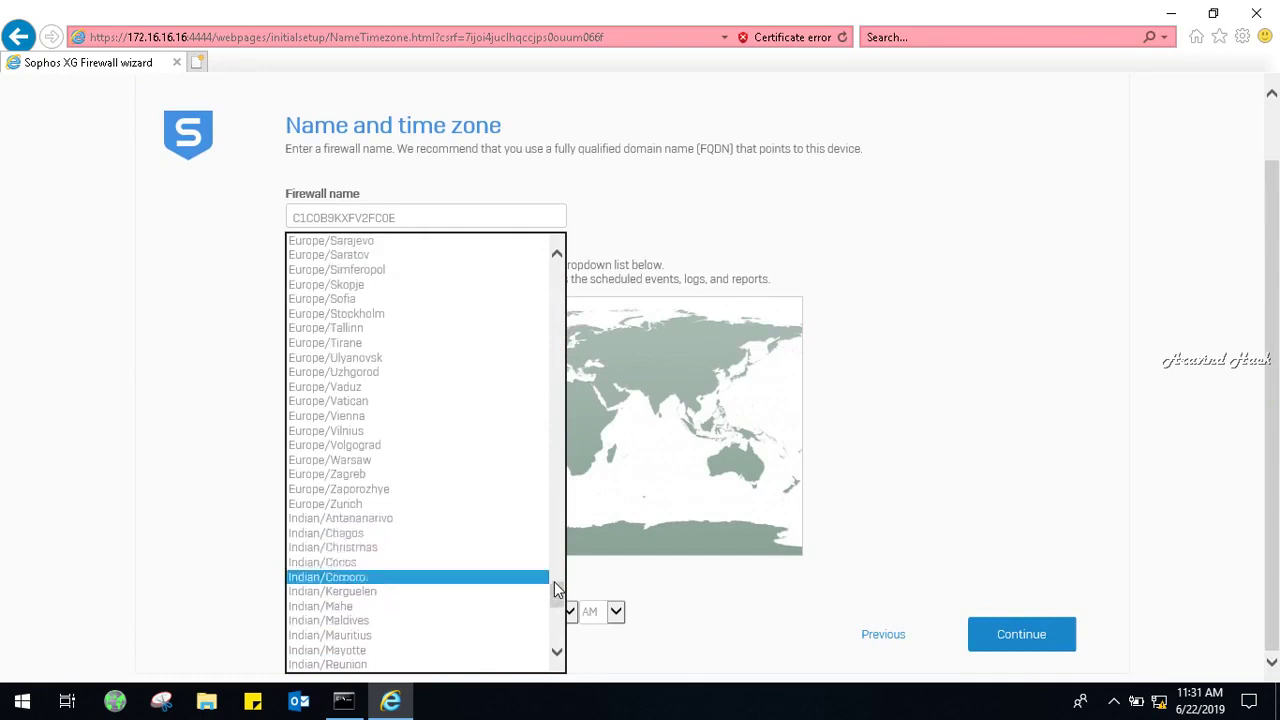
{"action": "left_click", "coordinate": [652, 410]}
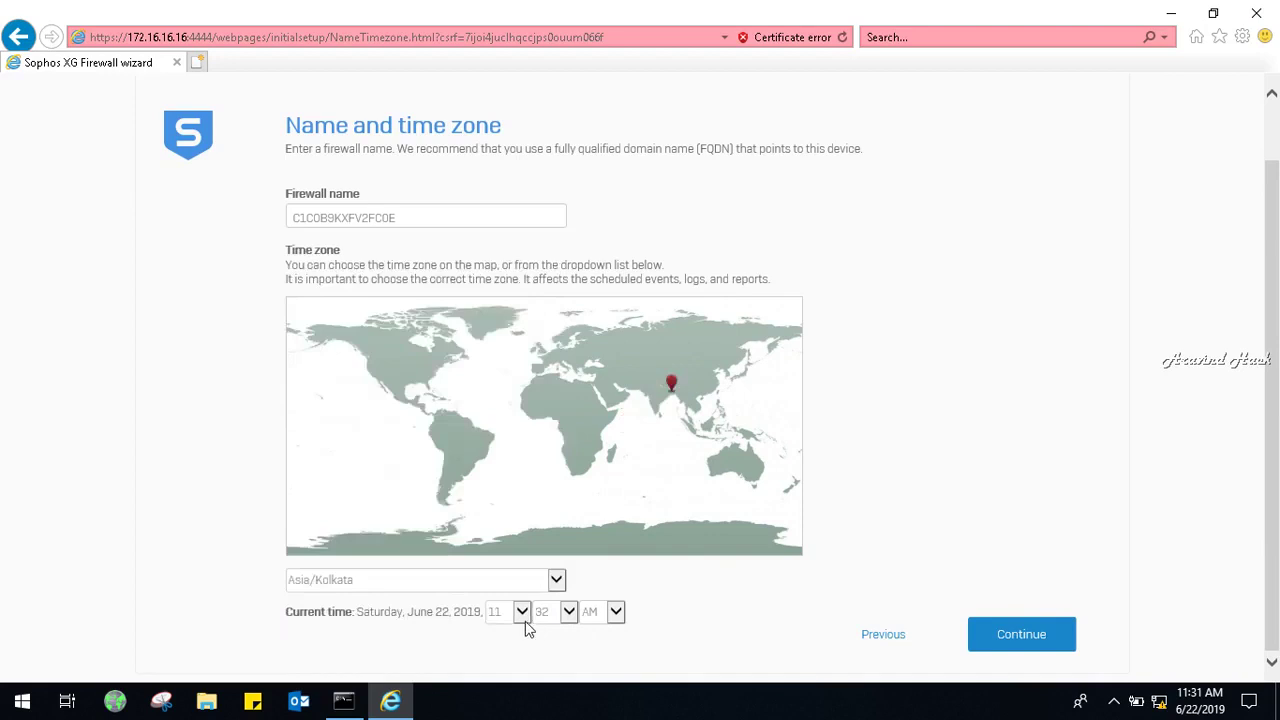
{"action": "left_click", "coordinate": [1000, 646]}
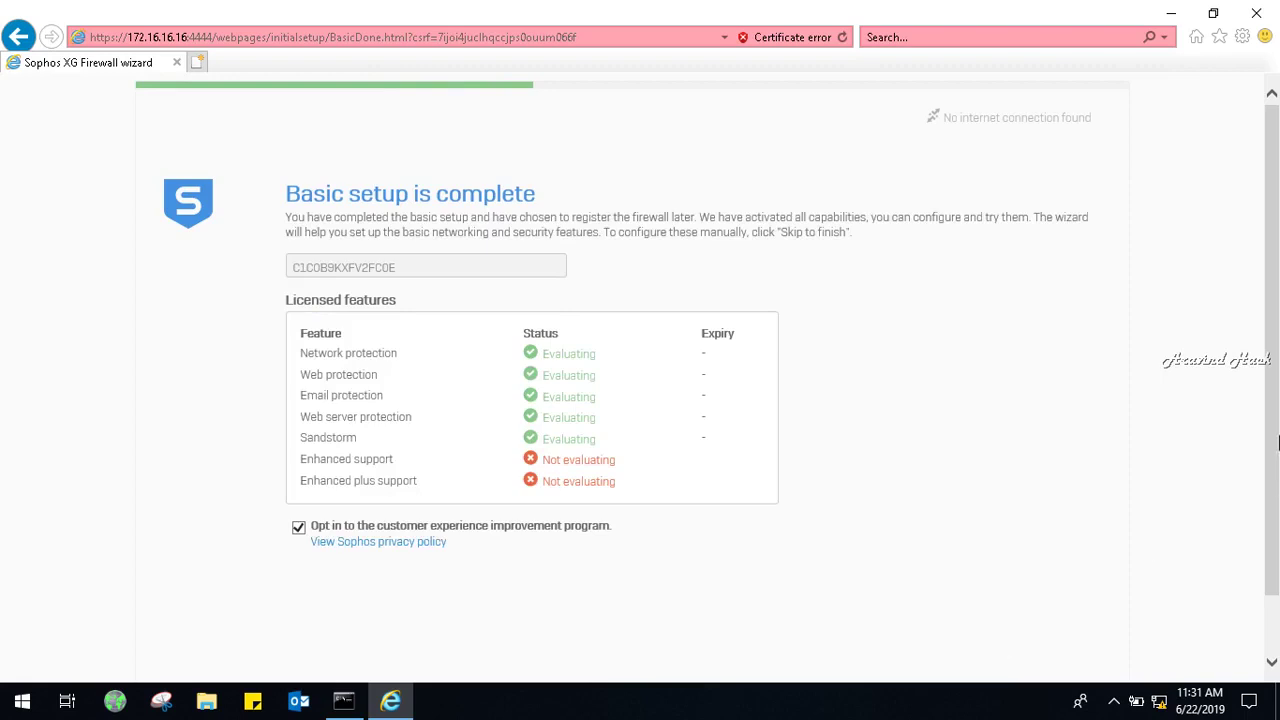
Continue past the summary, disable LAN DHCP, set LAN address 192.9.100.103, and submit.
{"action": "scroll", "coordinate": [998, 648], "scroll_direction": "down", "scroll_amount": 1}
{"action": "left_click", "coordinate": [1012, 631]}
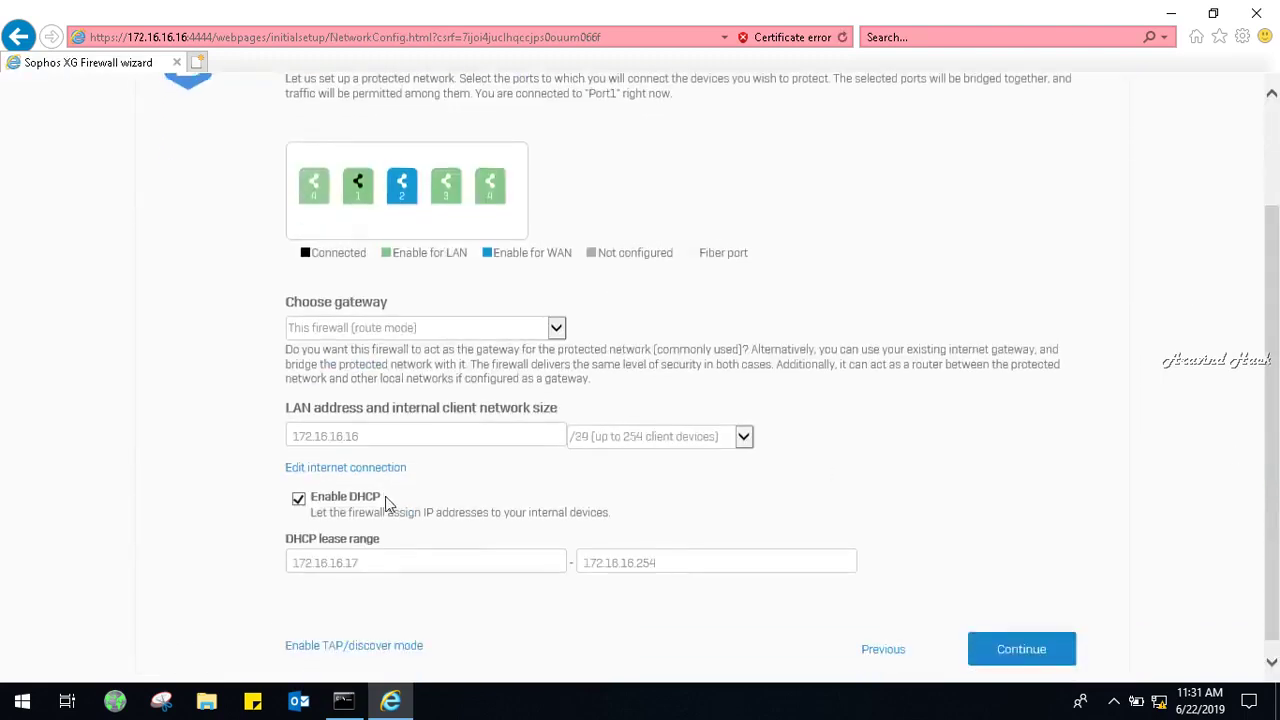
{"action": "left_click", "coordinate": [298, 497]}
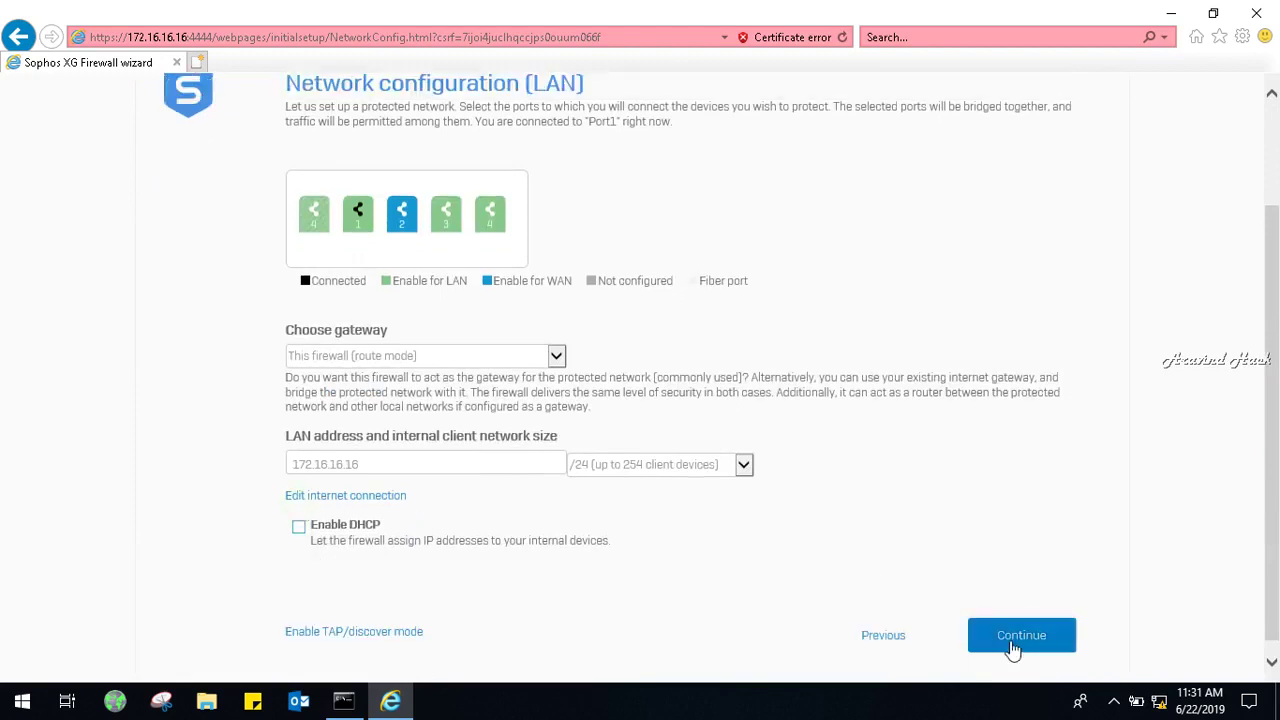
{"action": "double_click", "coordinate": [399, 466]}
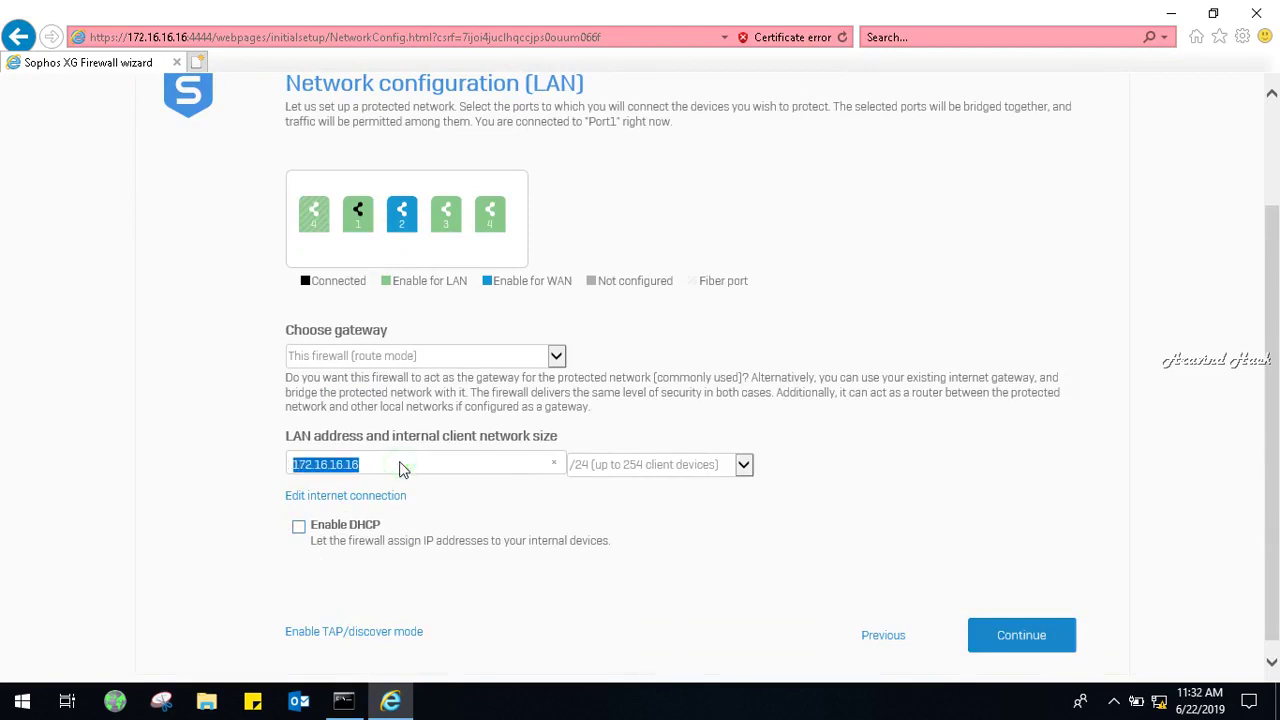
{"action": "key", "text": "BackSpace"}
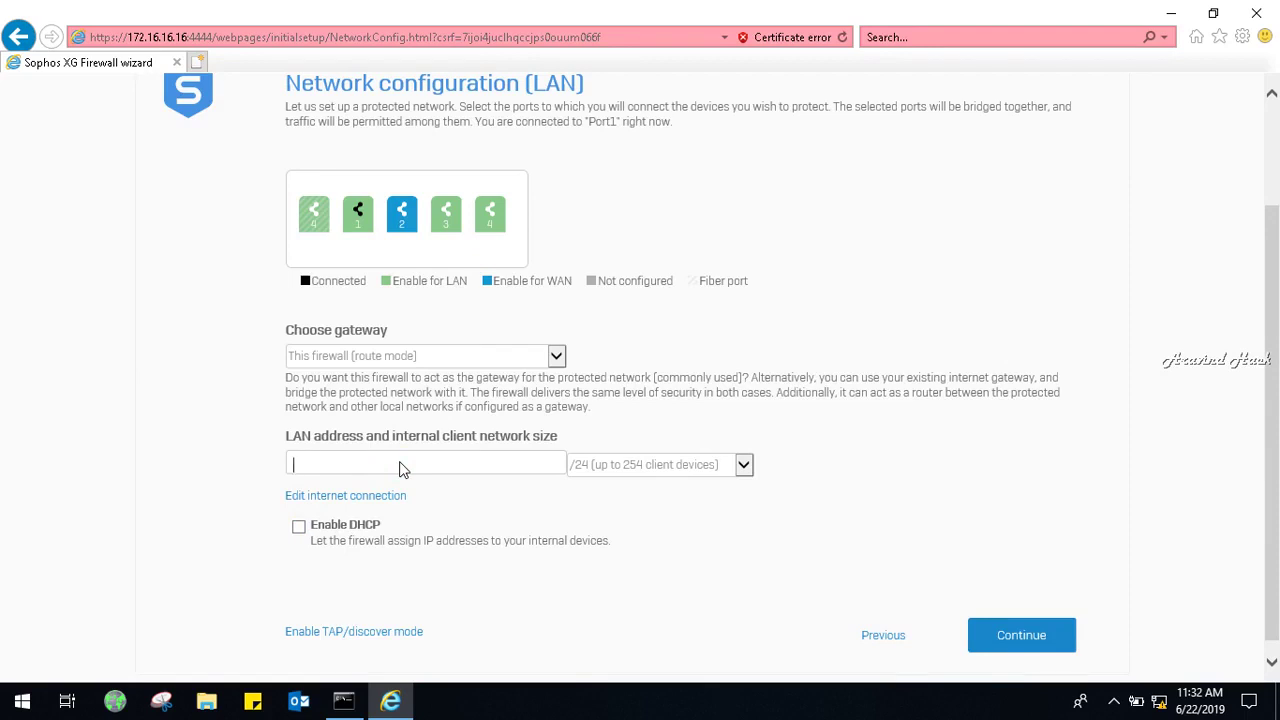
{"action": "type", "text": "192.9.100.9"}
{"action": "key", "text": "BackSpace"}
{"action": "left_click", "coordinate": [1052, 652]}
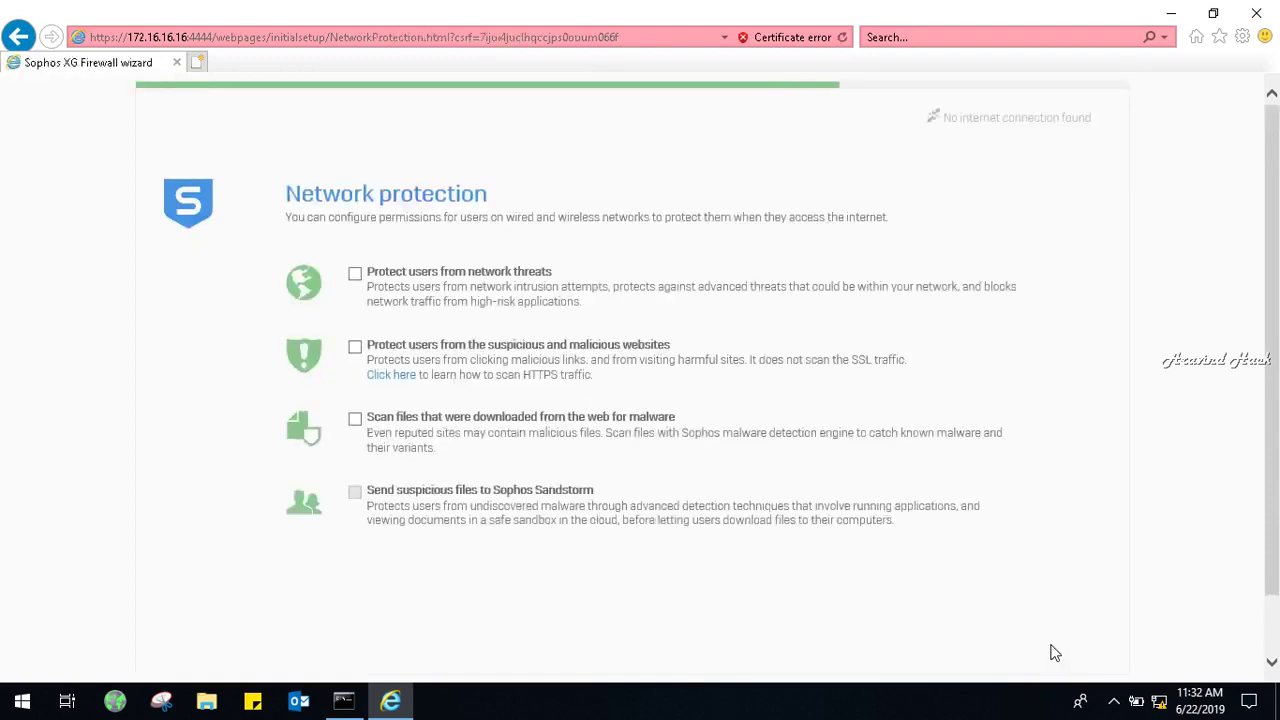
Enable network threat, malicious website, download scanning and Sandstorm protections, then continue.
{"action": "scroll", "coordinate": [1275, 292], "scroll_direction": "down", "scroll_amount": 1}
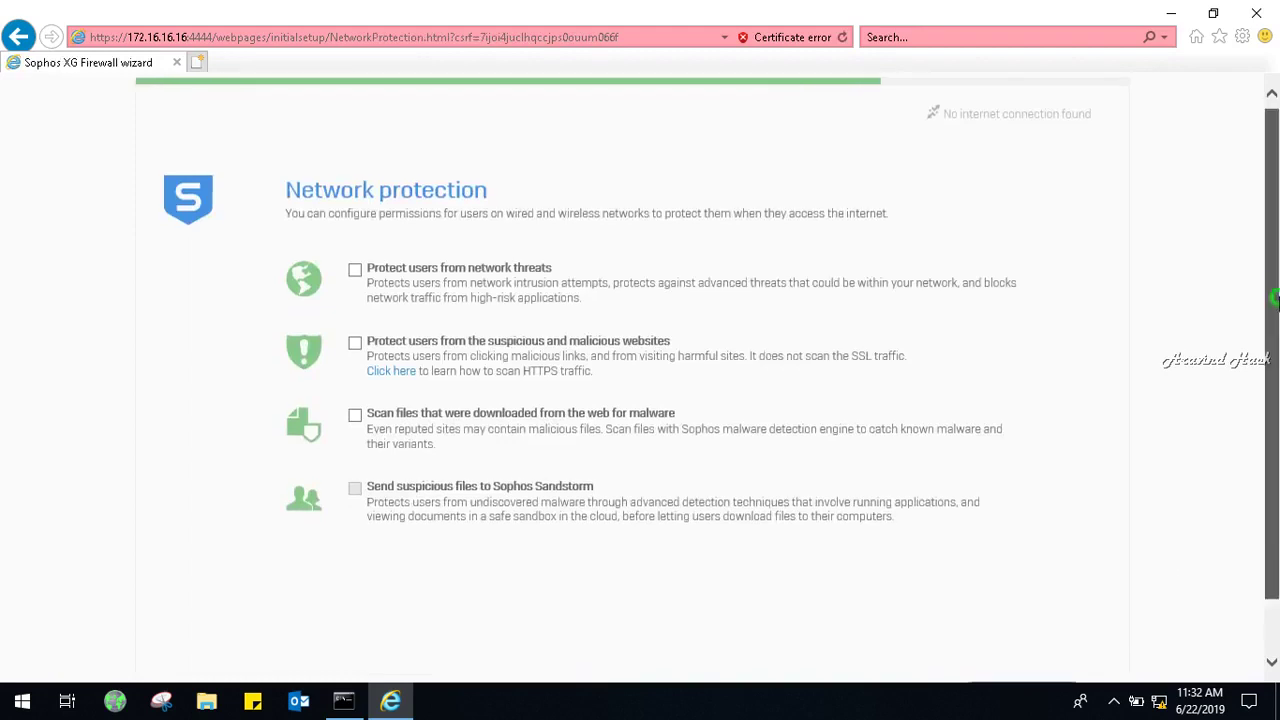
{"action": "left_click", "coordinate": [356, 270]}
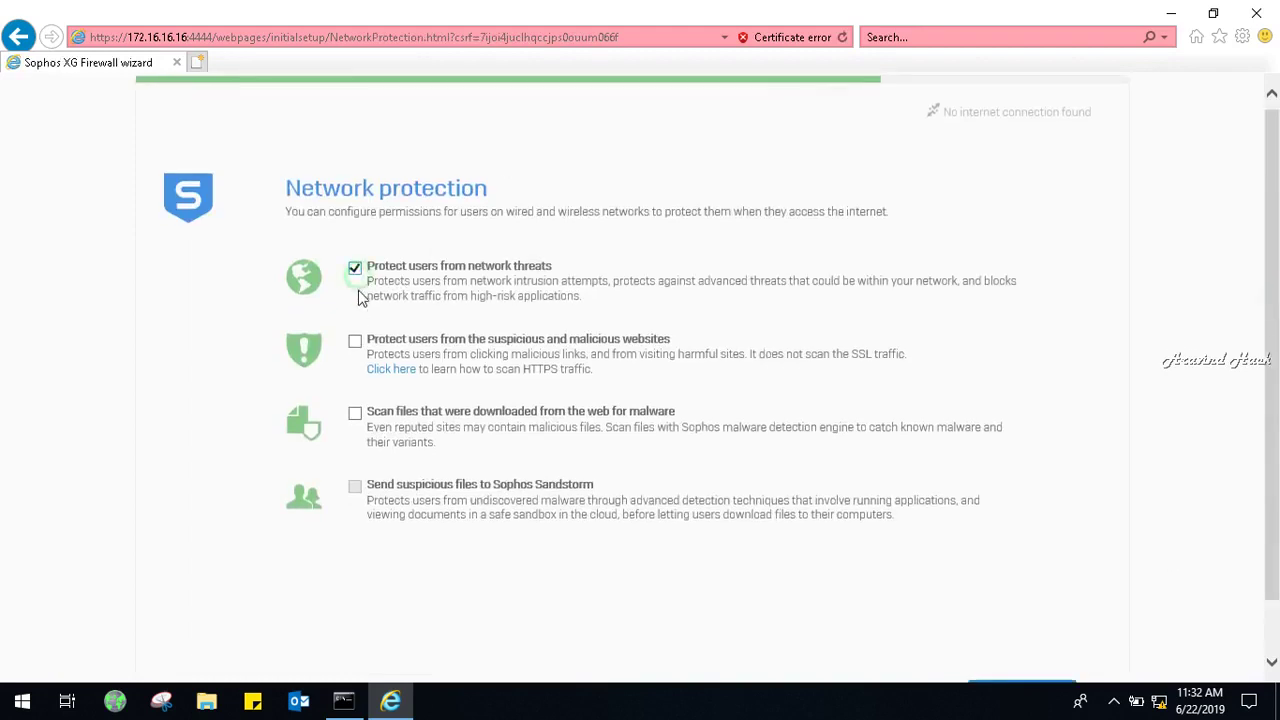
{"action": "left_click", "coordinate": [356, 342]}
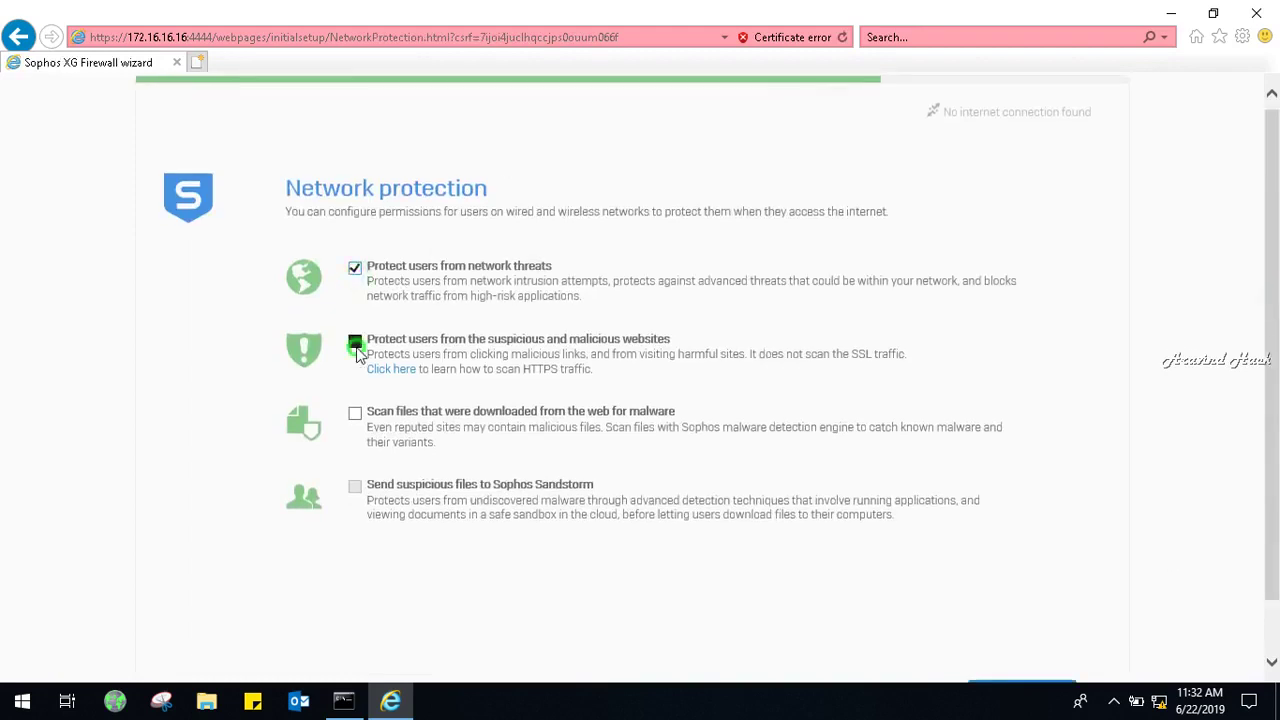
{"action": "left_click", "coordinate": [356, 414]}
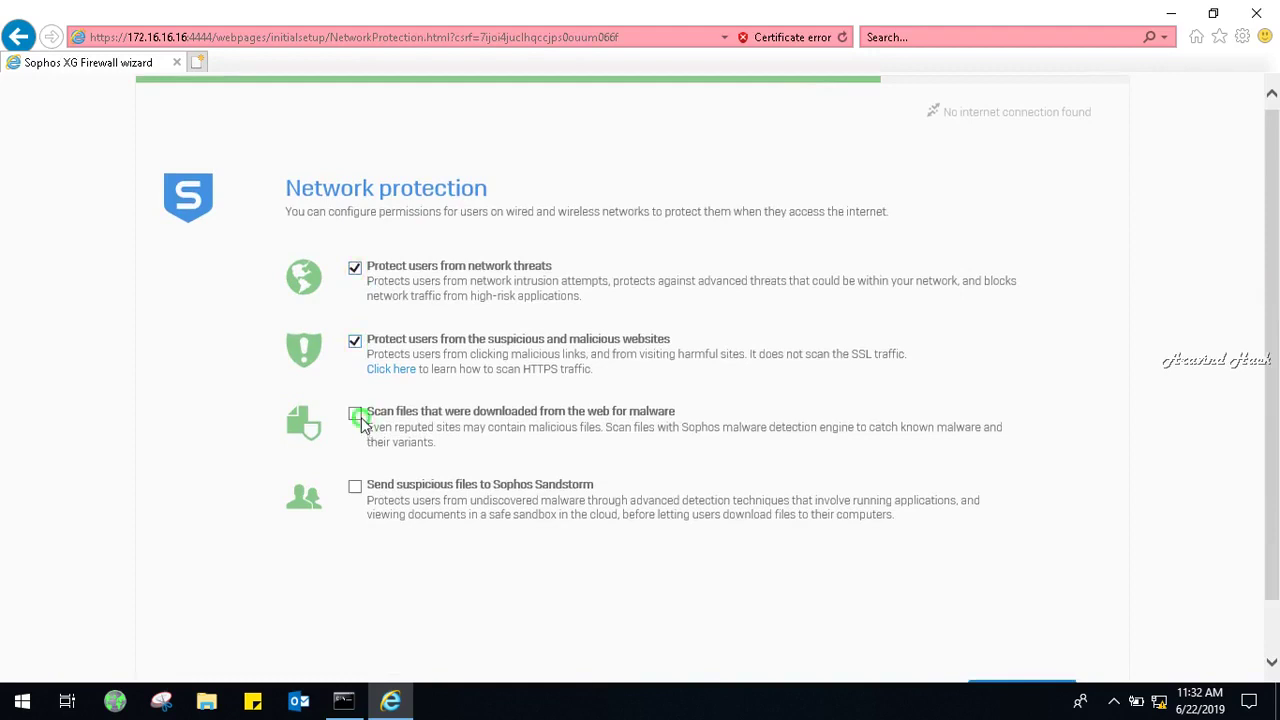
{"action": "left_click", "coordinate": [355, 486]}
{"action": "scroll", "coordinate": [1275, 397], "scroll_direction": "down", "scroll_amount": 1}
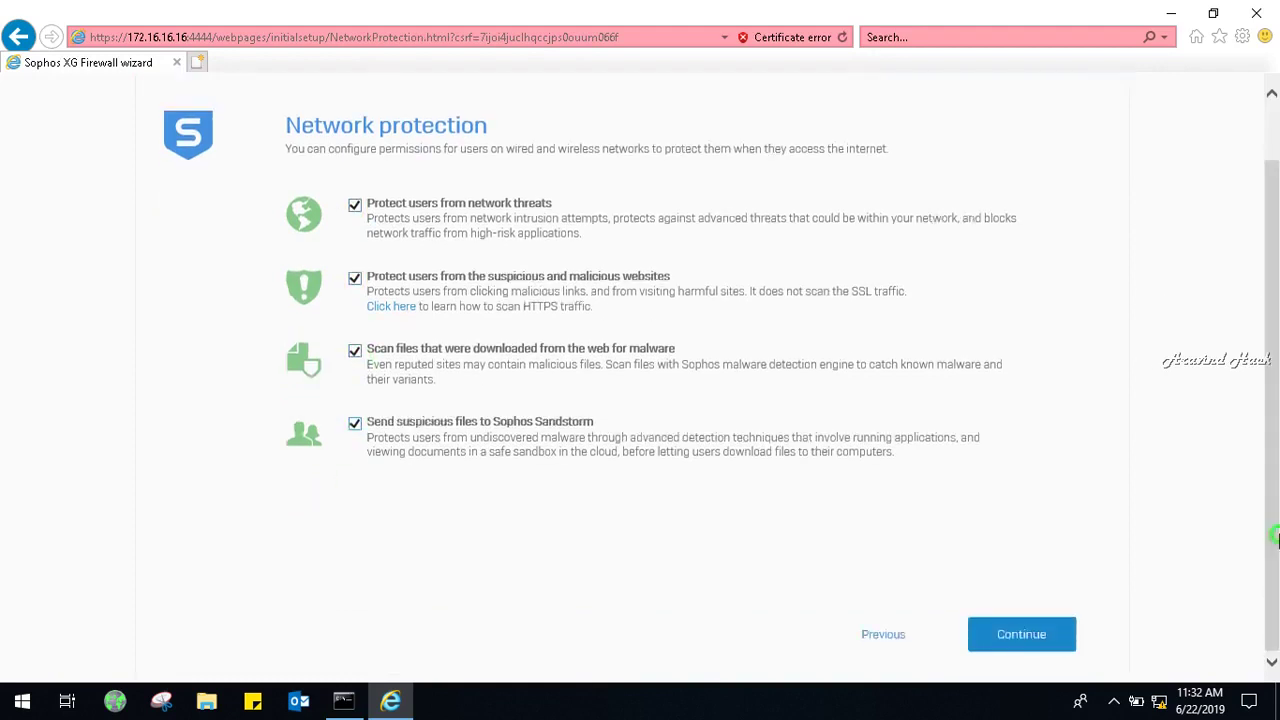
{"action": "left_click", "coordinate": [1022, 640]}
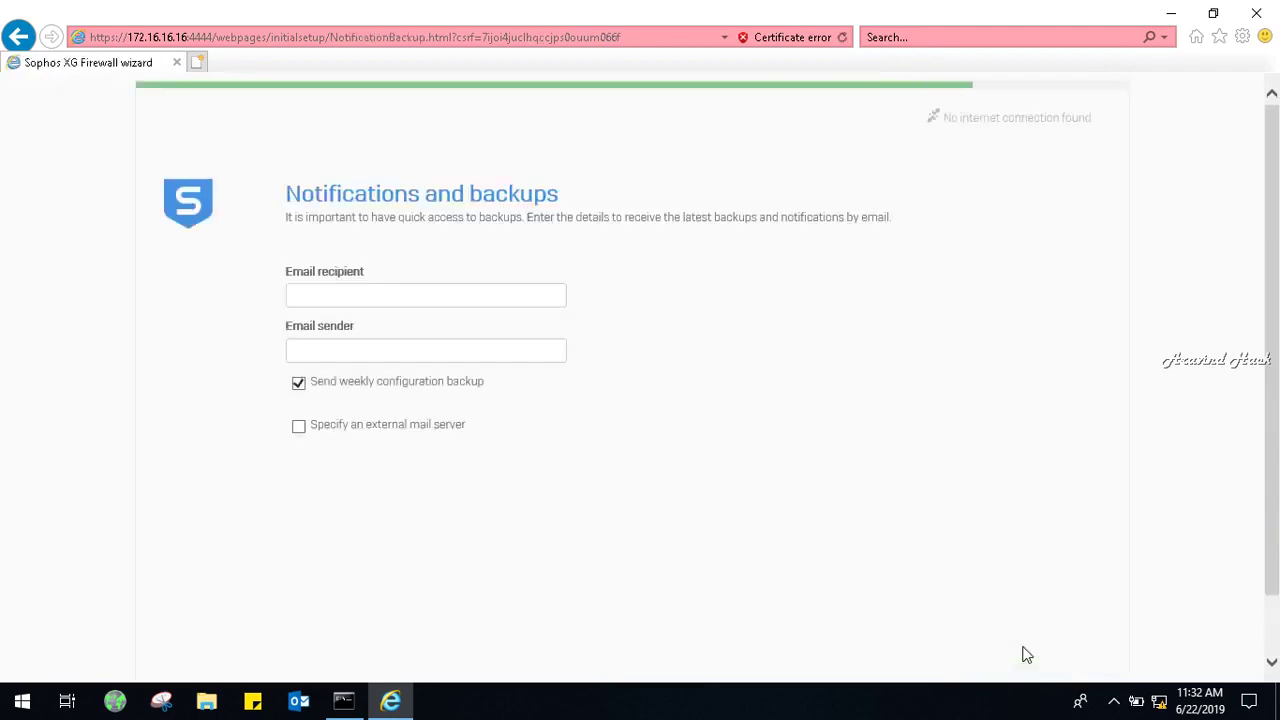
{"action": "left_click", "coordinate": [340, 293]}
Clear the recipient field, attempt to continue, and dismiss the missing-recipient alert.
{"action": "type", "text": "tec"}
{"action": "scroll", "coordinate": [1275, 588], "scroll_direction": "down", "scroll_amount": 2}
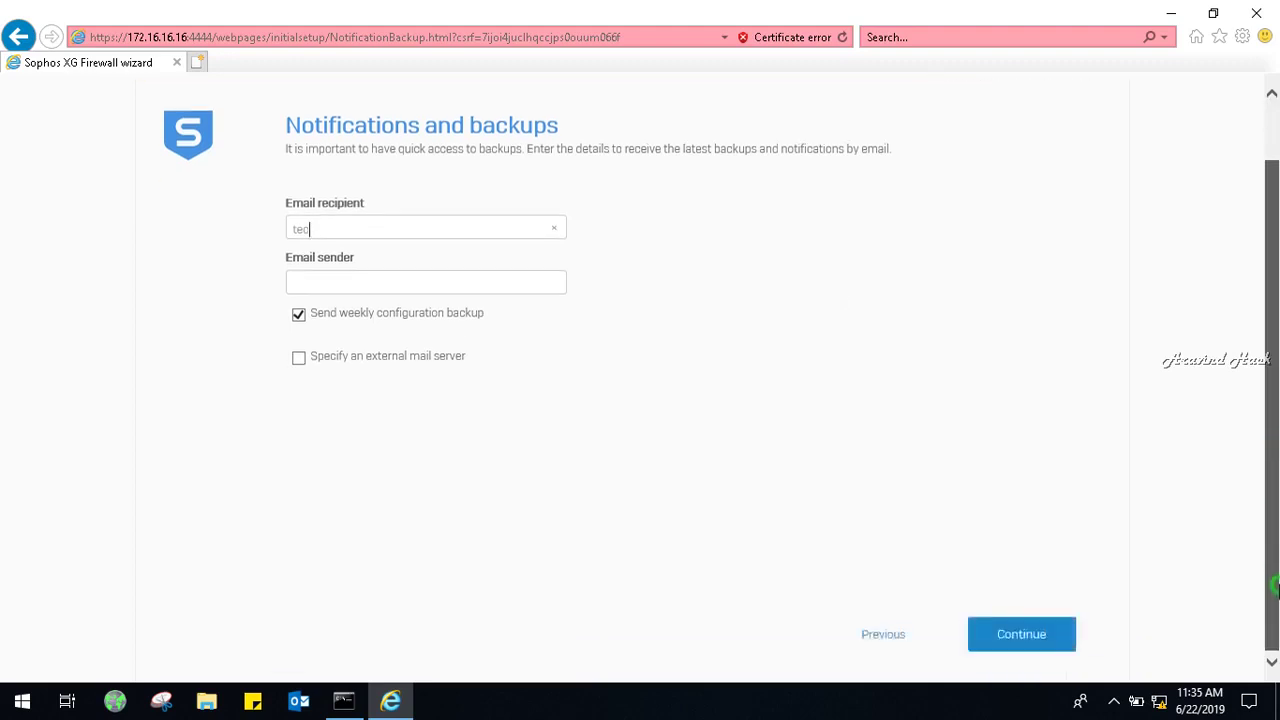
{"action": "key", "text": "BackSpace"}
{"action": "key", "text": "BackSpace"}
{"action": "key", "text": "BackSpace"}
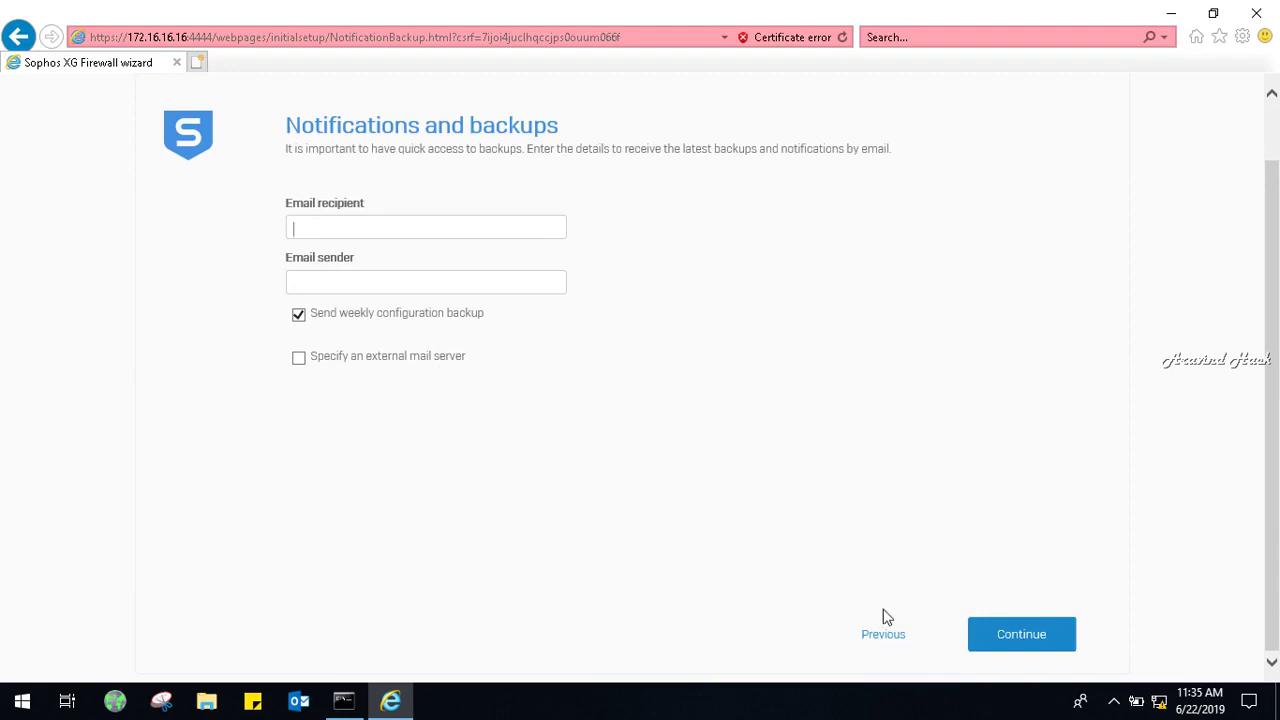
{"action": "left_click", "coordinate": [1031, 636]}
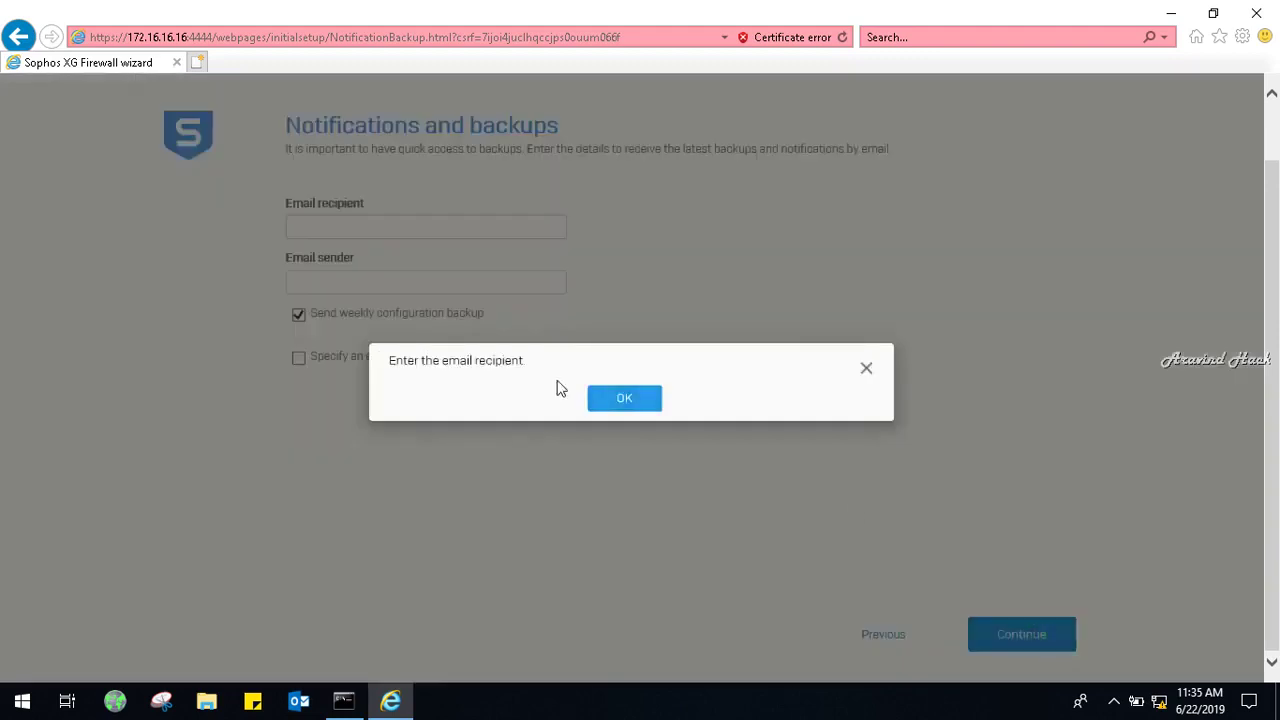
{"action": "left_click", "coordinate": [617, 400]}
Fill in the notification recipient's e-mail address and the sender e-mail address.
{"action": "left_click", "coordinate": [434, 229]}
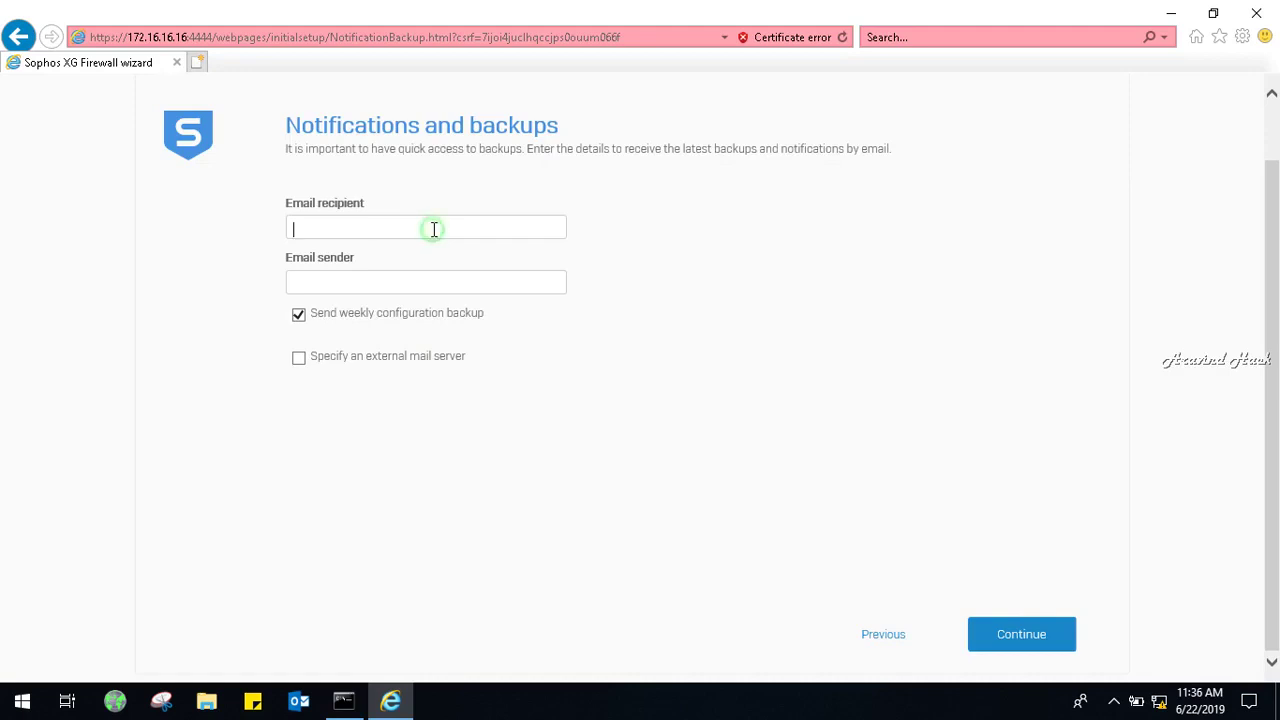
{"action": "left_click", "coordinate": [417, 279]}
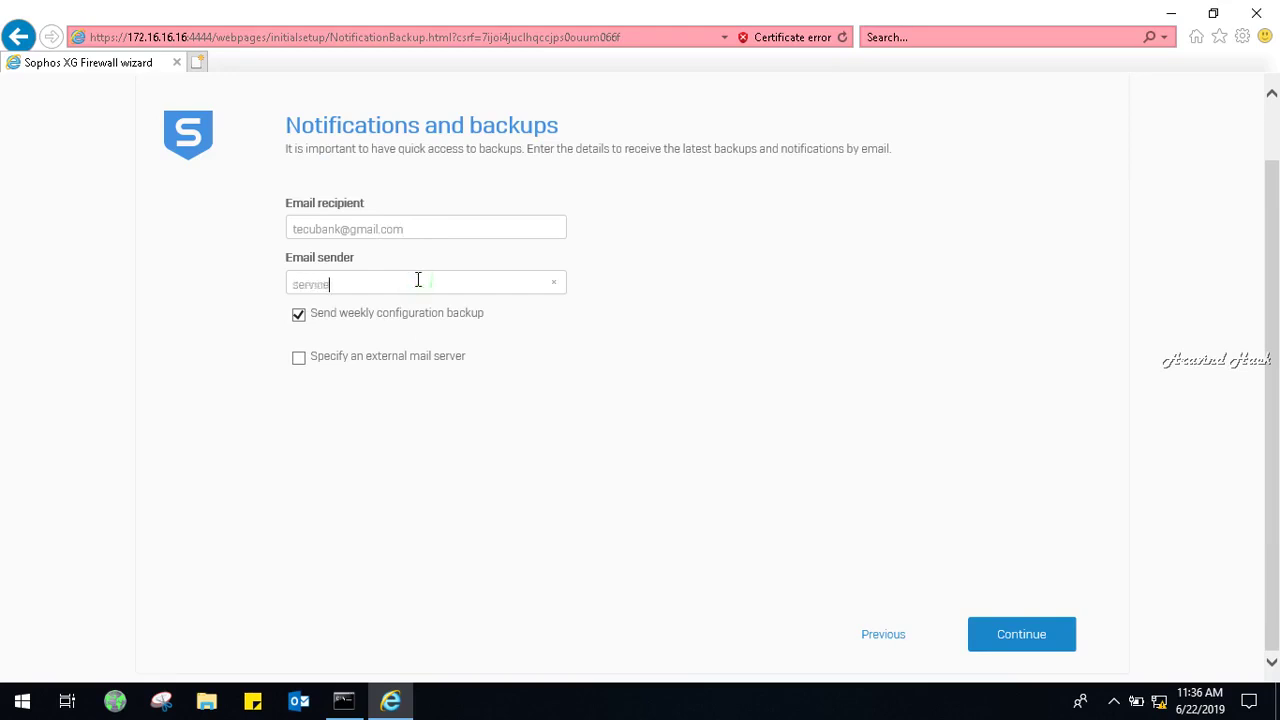
Review the Configuration summary and submit the wizard so it shows the FINISHING screen.
{"action": "left_click", "coordinate": [1058, 628]}
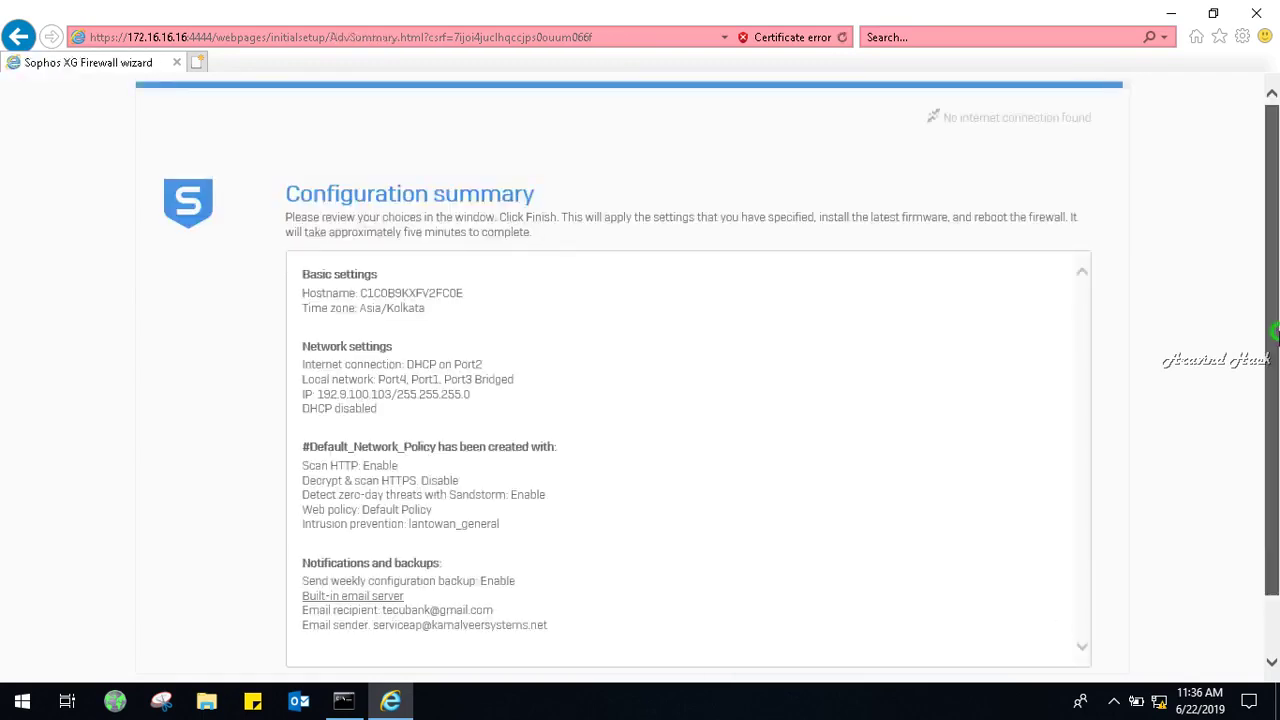
{"action": "scroll", "coordinate": [1276, 328], "scroll_direction": "down", "scroll_amount": 2}
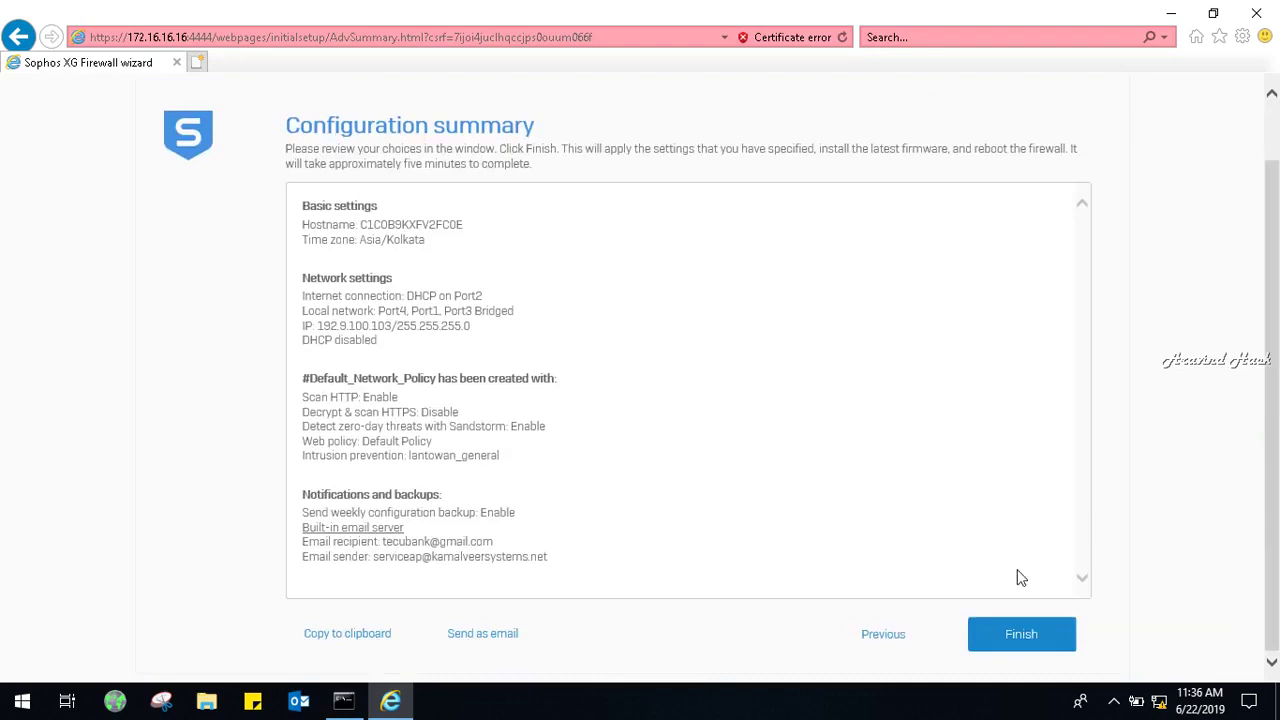
{"action": "left_click", "coordinate": [985, 636]}
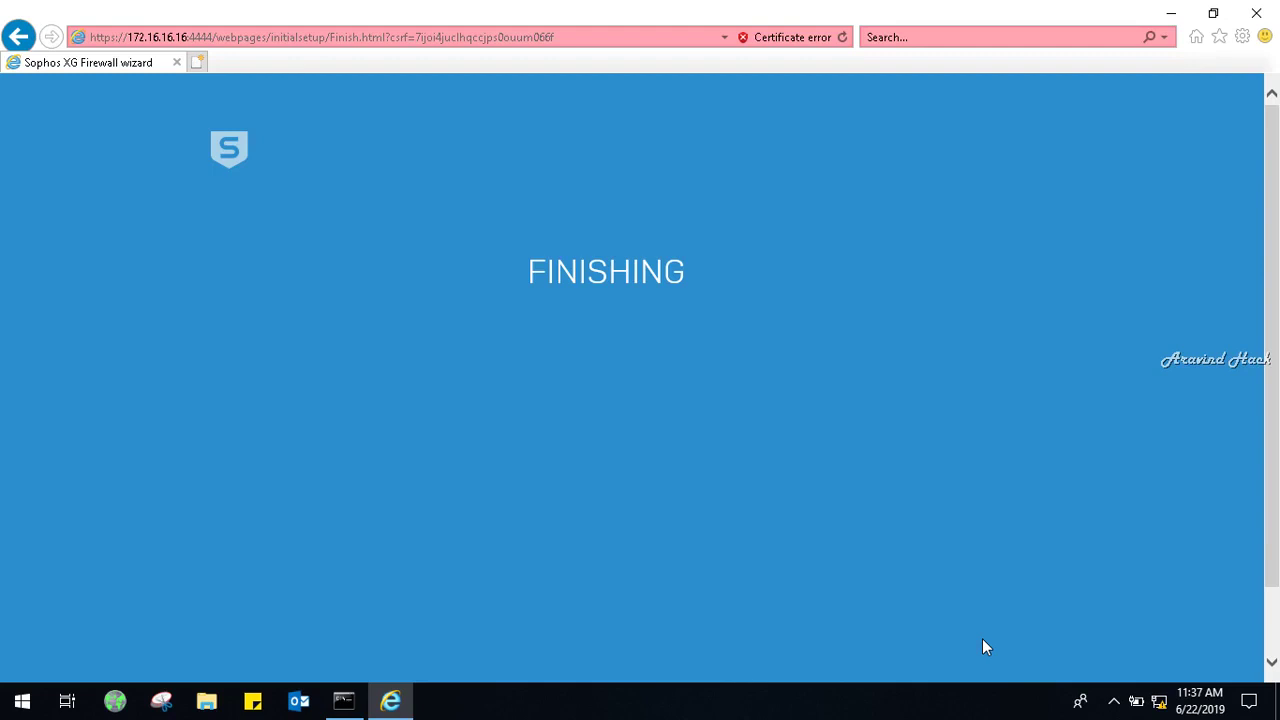
Launch a Command Prompt with cmd from the Windows Run box.
{"action": "left_click_drag", "start_coordinate": [1277, 407], "coordinate": [1277, 471]}
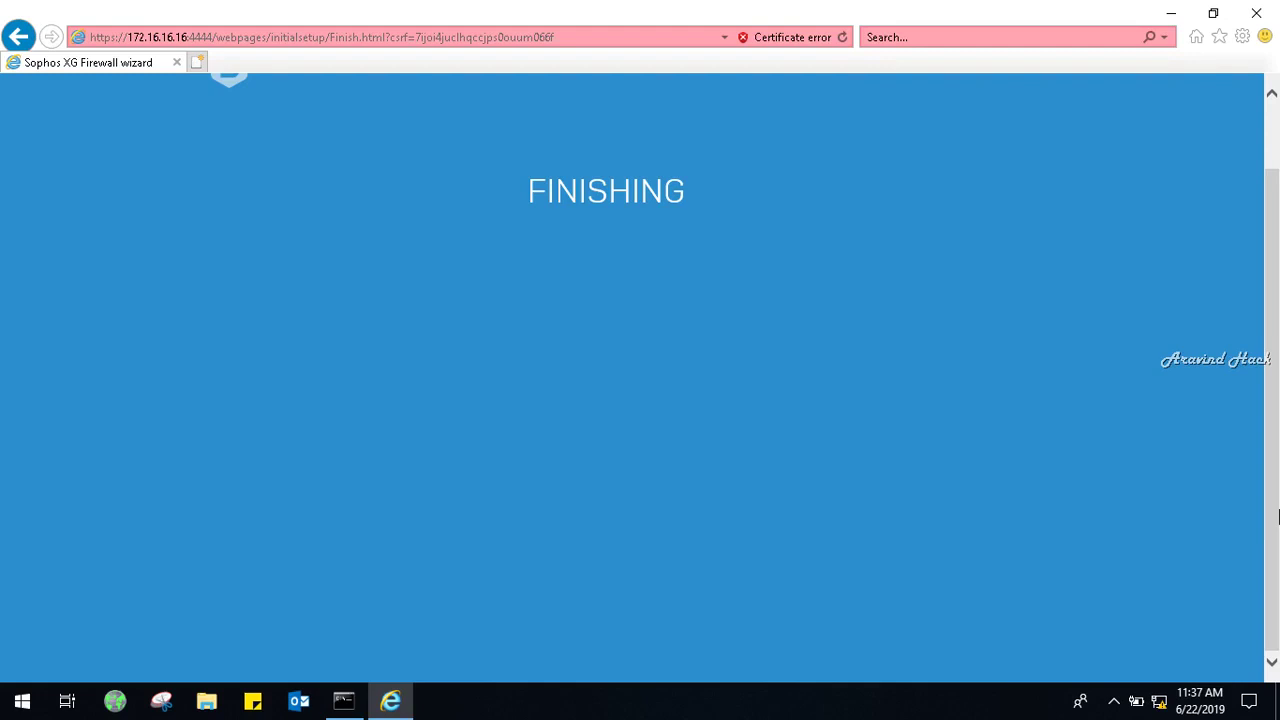
{"action": "key", "text": "super+r"}
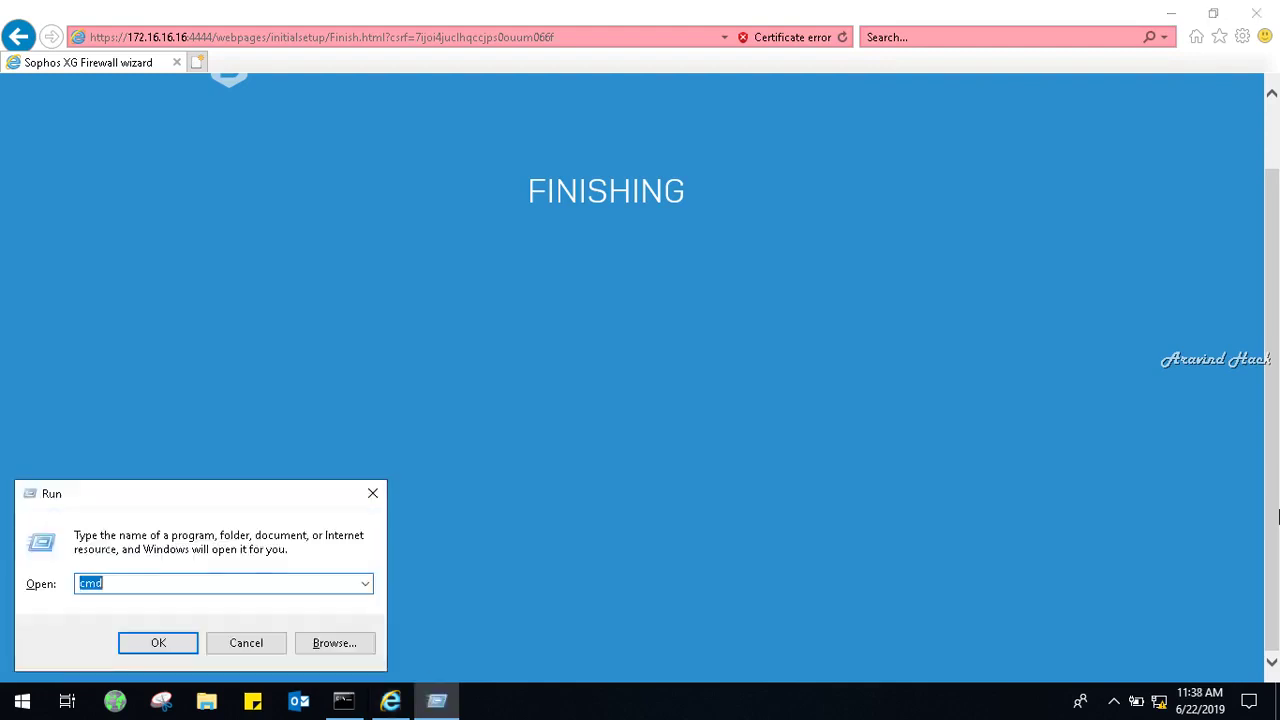
{"action": "type", "text": "cmd"}
{"action": "key", "text": "Return"}
Open Network Connections with ncpa.cpl from the root of drive C.
{"action": "type", "text": "cd\\"}
{"action": "key", "text": "Return"}
{"action": "type", "text": "ncpa.cpl"}
{"action": "key", "text": "Return"}
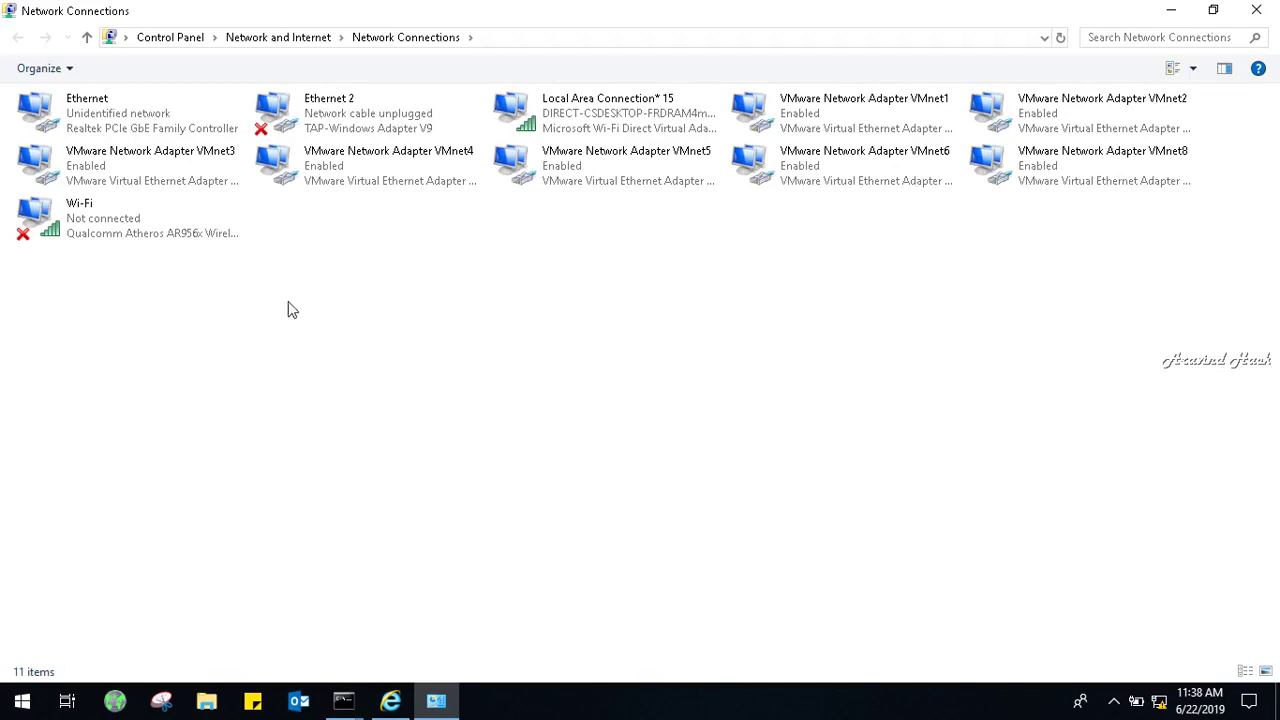
Open the IPv4 properties of the Ethernet adapter.
{"action": "right_click", "coordinate": [146, 121]}
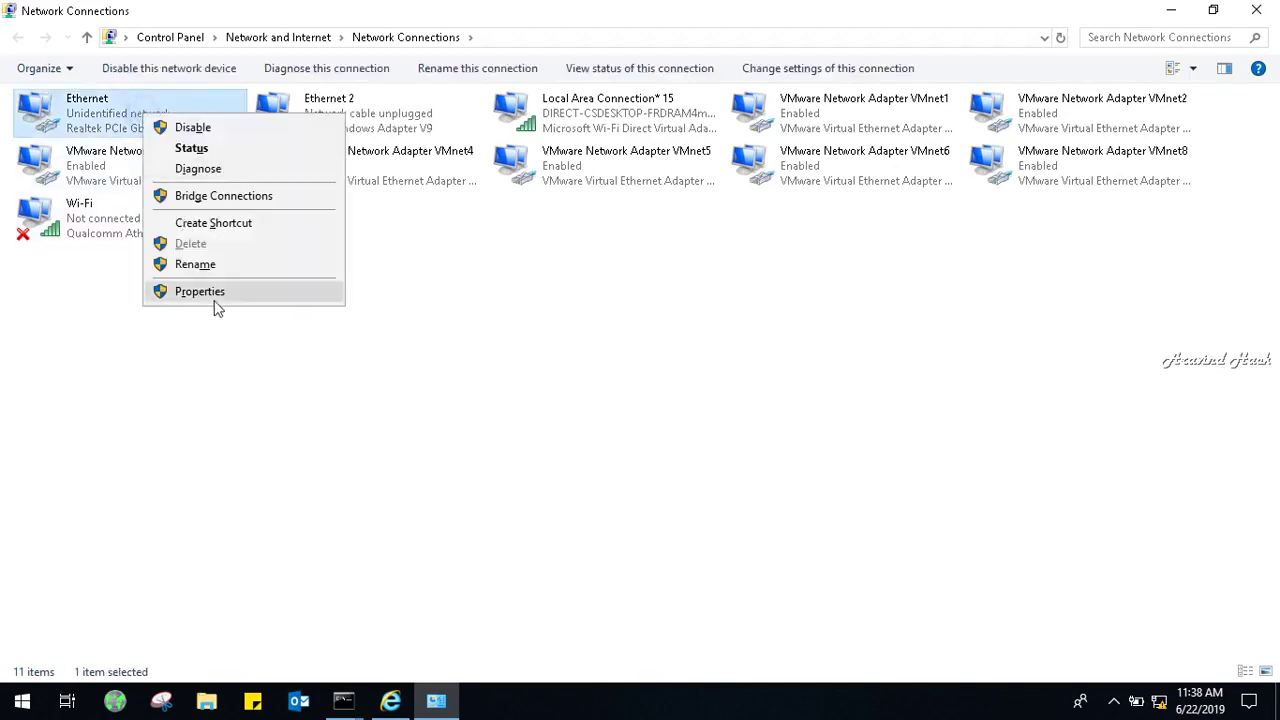
{"action": "left_click", "coordinate": [214, 302]}
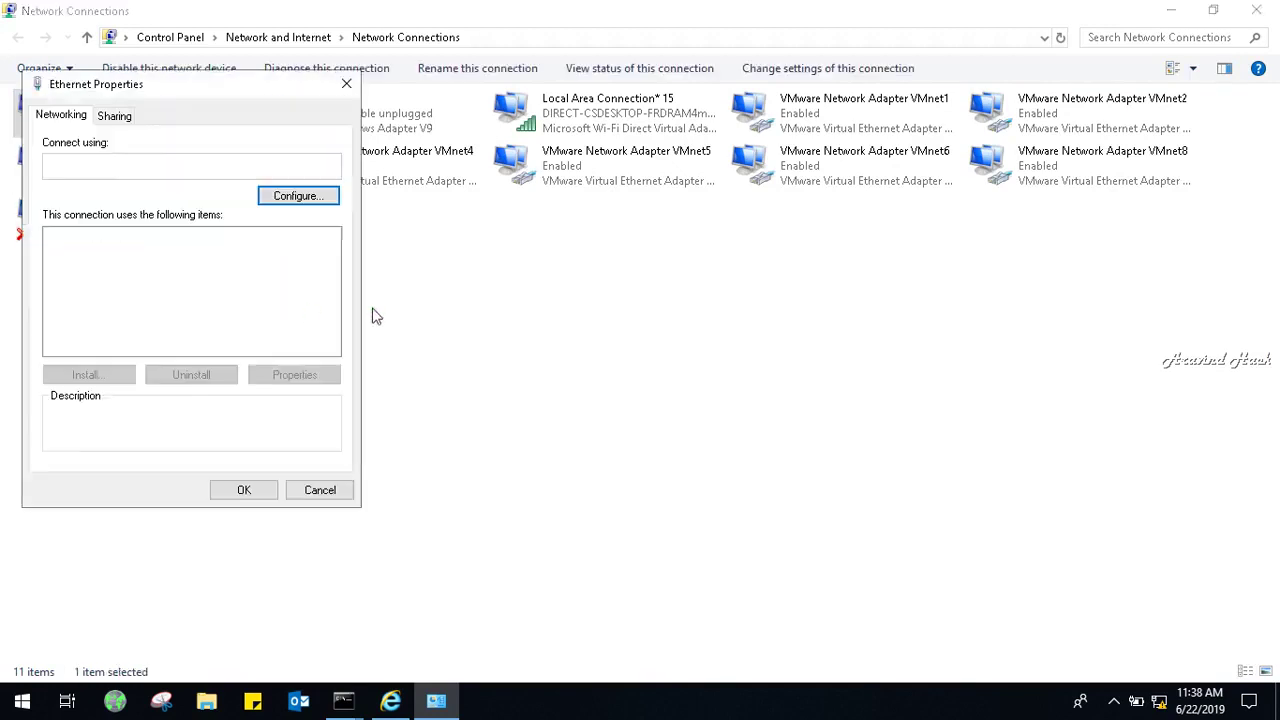
{"action": "left_click", "coordinate": [240, 318]}
{"action": "left_click", "coordinate": [240, 318]}
{"action": "left_click", "coordinate": [290, 378]}
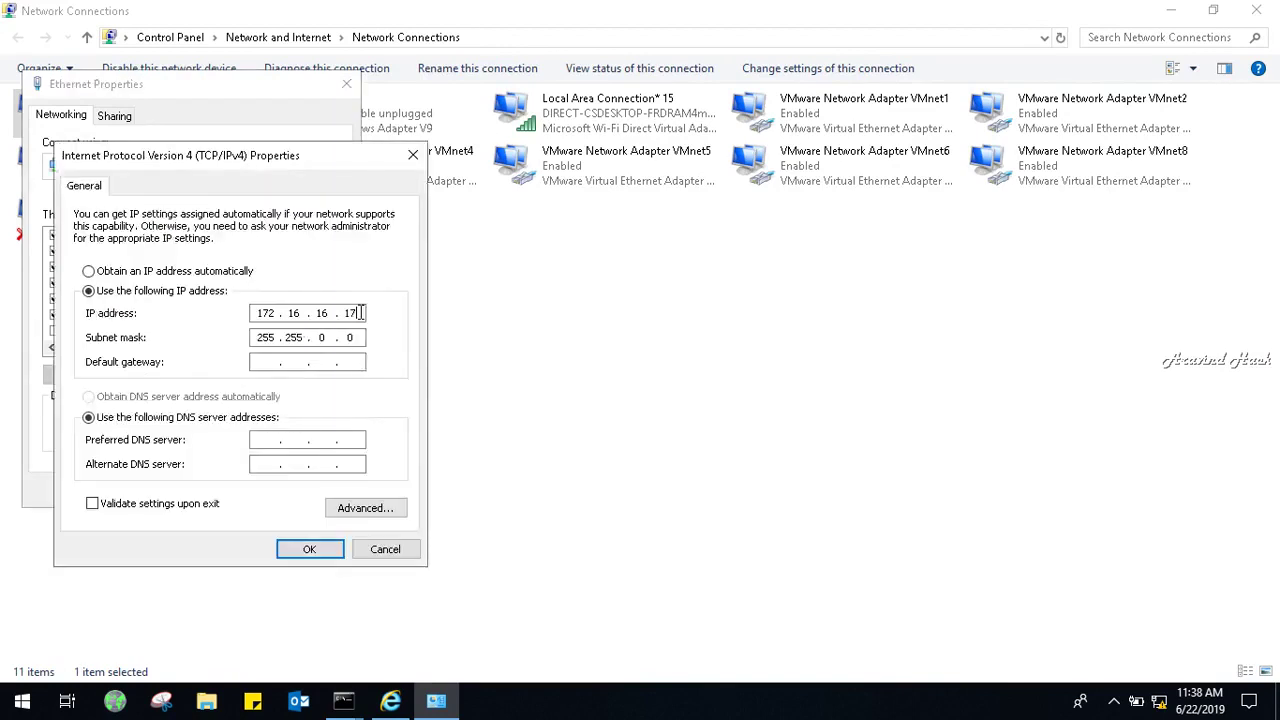
Apply static IP 192.9.100.101, mask 255.255.255.0 and gateway 192.9.100.103 to Ethernet.
{"action": "left_click", "coordinate": [217, 279]}
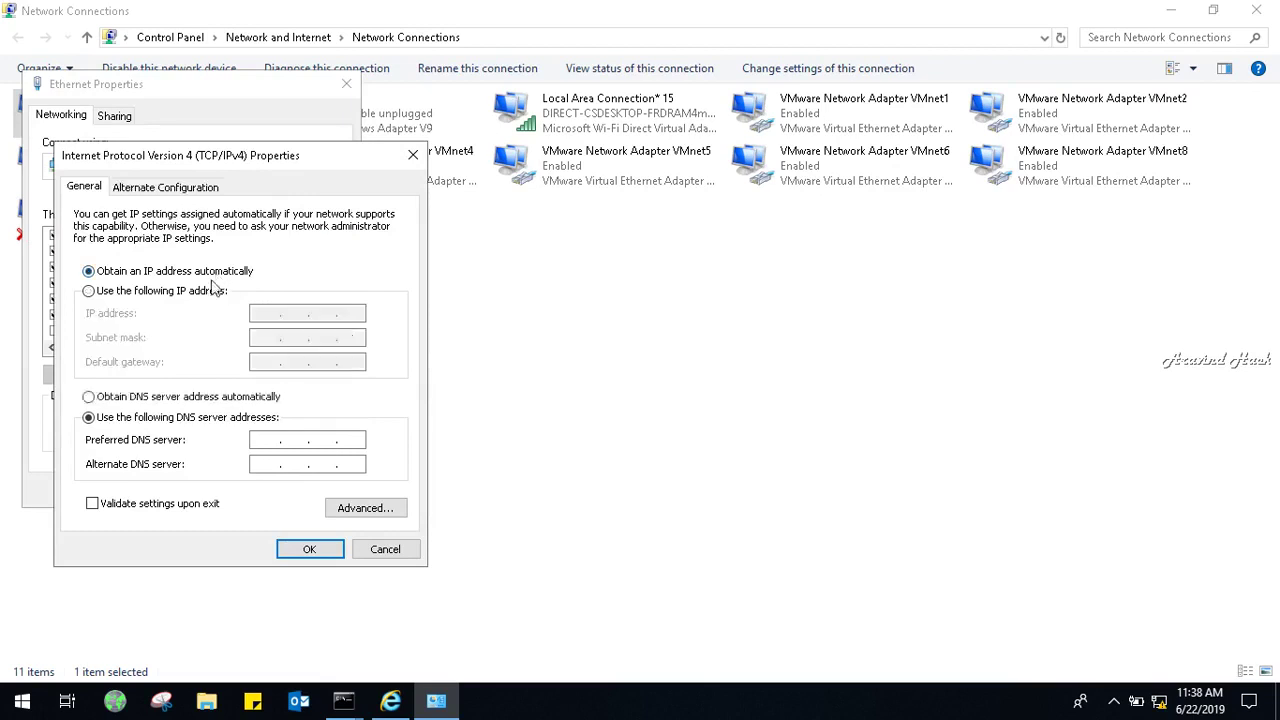
{"action": "left_click", "coordinate": [210, 290]}
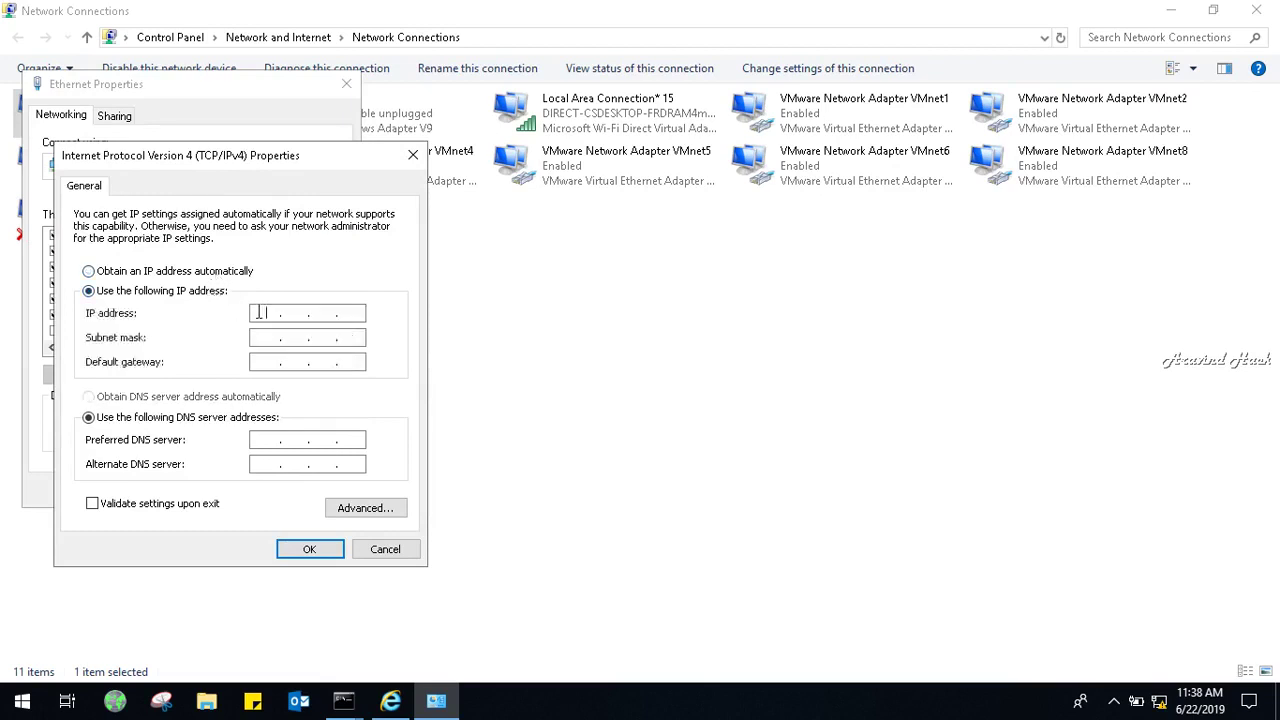
{"action": "left_click", "coordinate": [258, 313]}
{"action": "type", "text": "192.9.100.101"}
{"action": "key", "text": "Tab"}
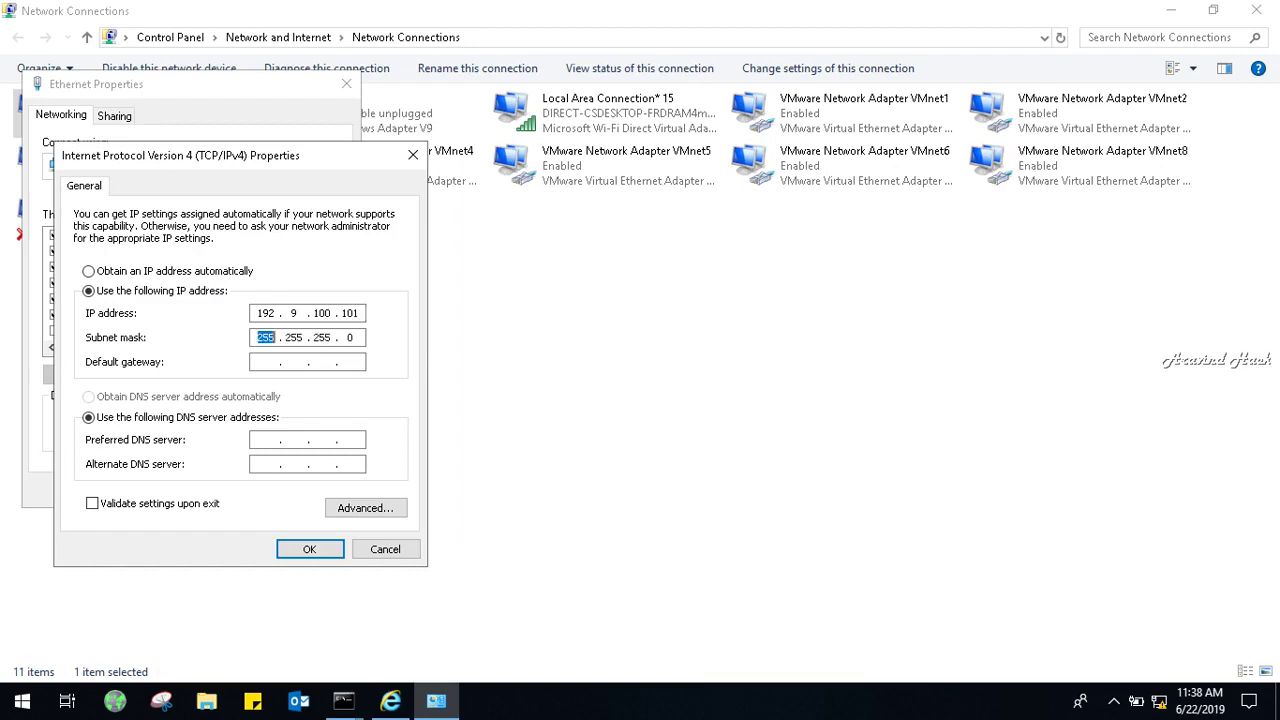
{"action": "key", "text": "Tab"}
{"action": "type", "text": "192 . 9 . 100 . 103"}
{"action": "left_click", "coordinate": [310, 549]}
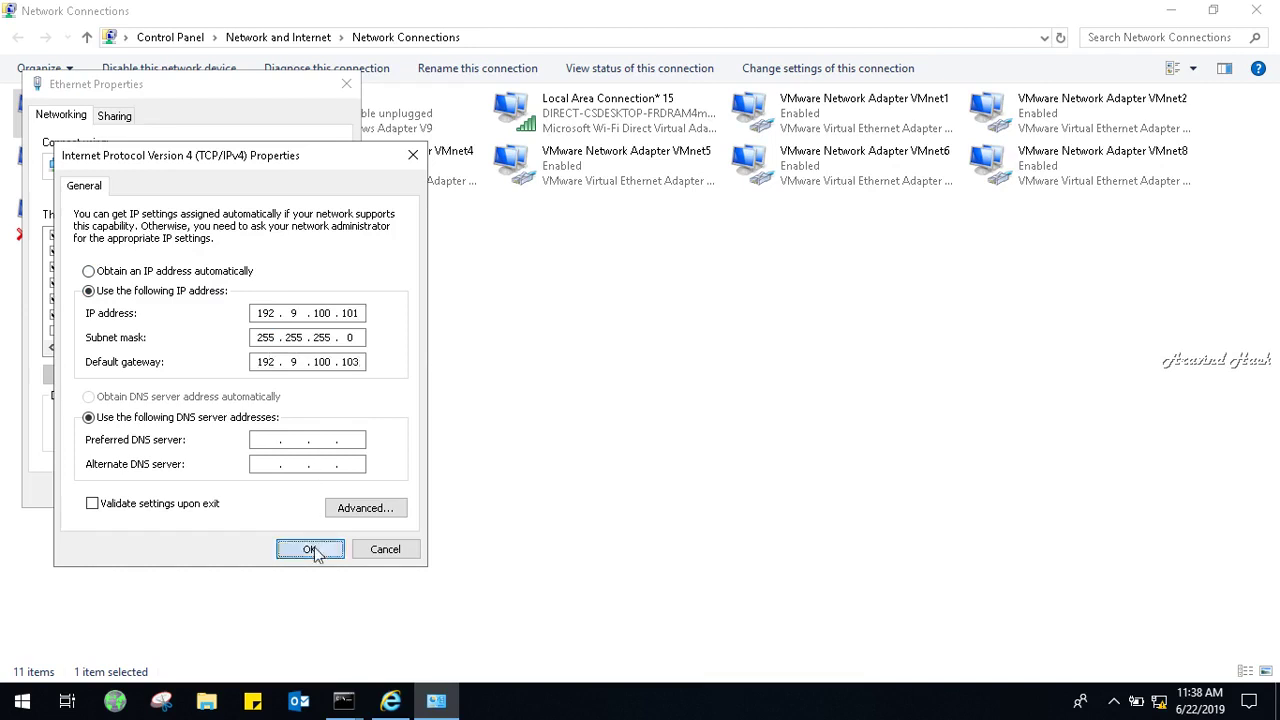
{"action": "left_click", "coordinate": [268, 491]}
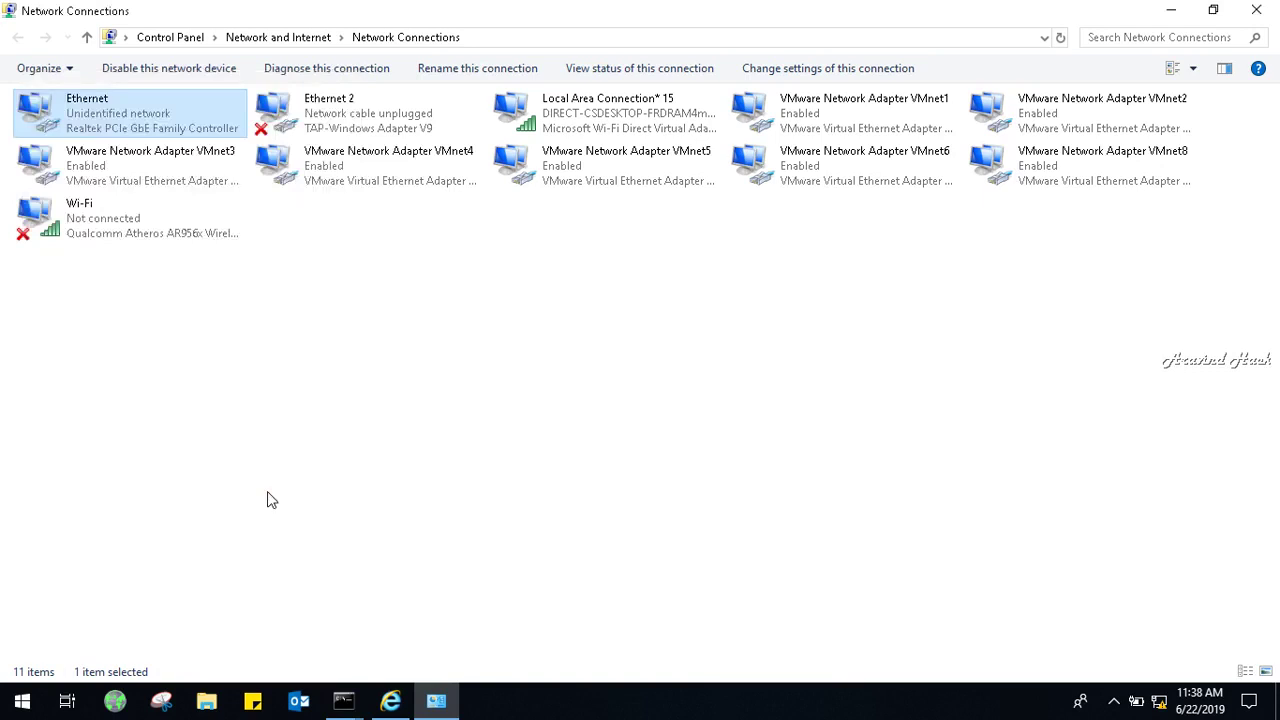
{"action": "left_click", "coordinate": [267, 491]}
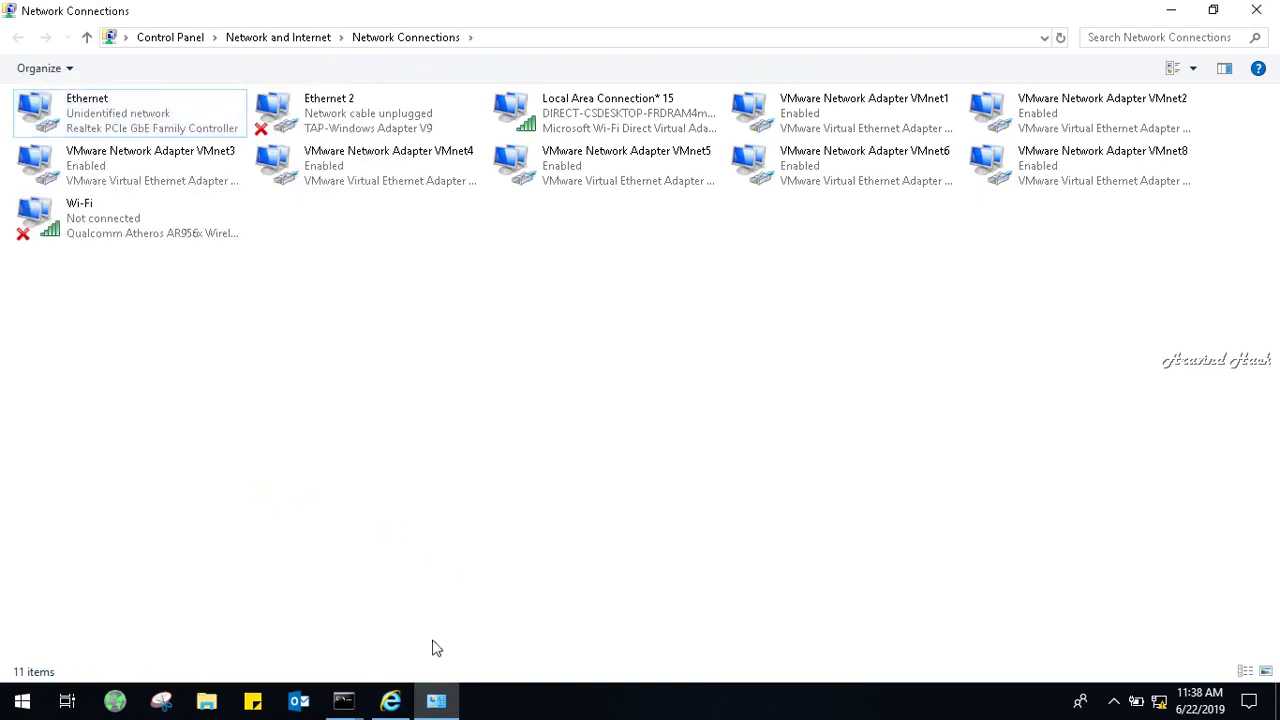
Ping 192.9.100.103 from the Command Prompt and confirm replies under 1ms.
{"action": "left_click", "coordinate": [345, 702]}
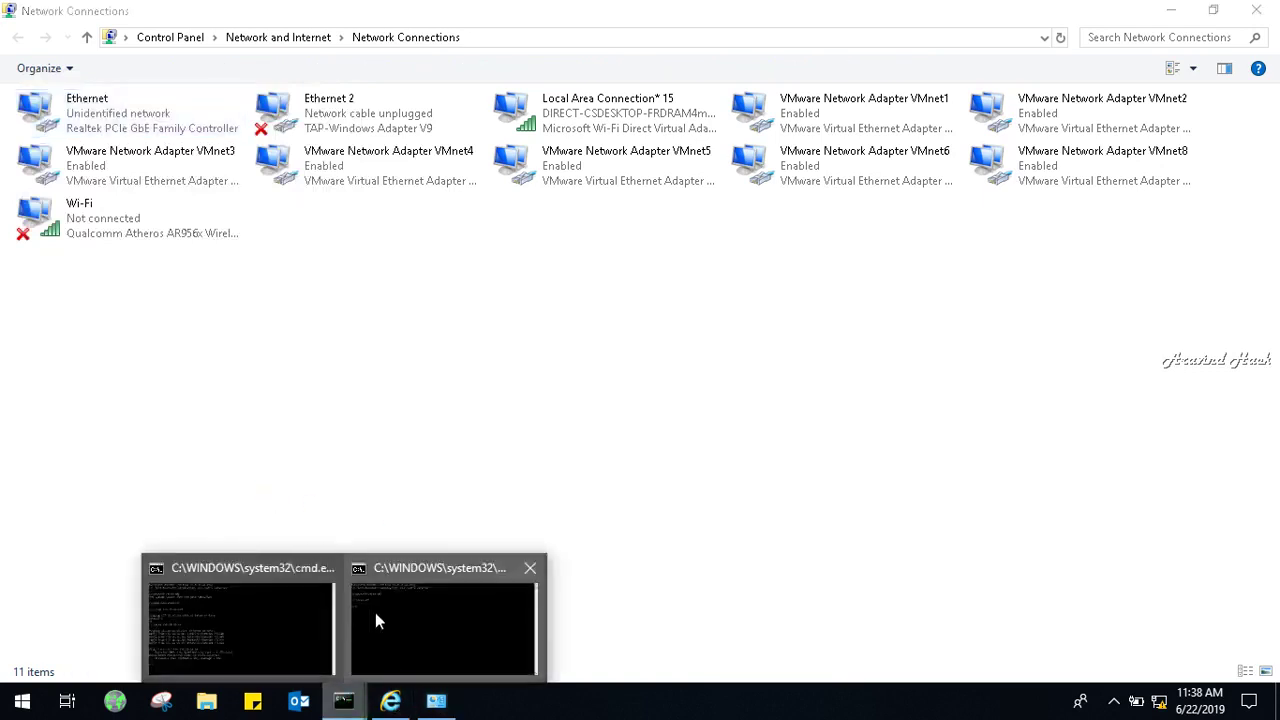
{"action": "left_click", "coordinate": [305, 628]}
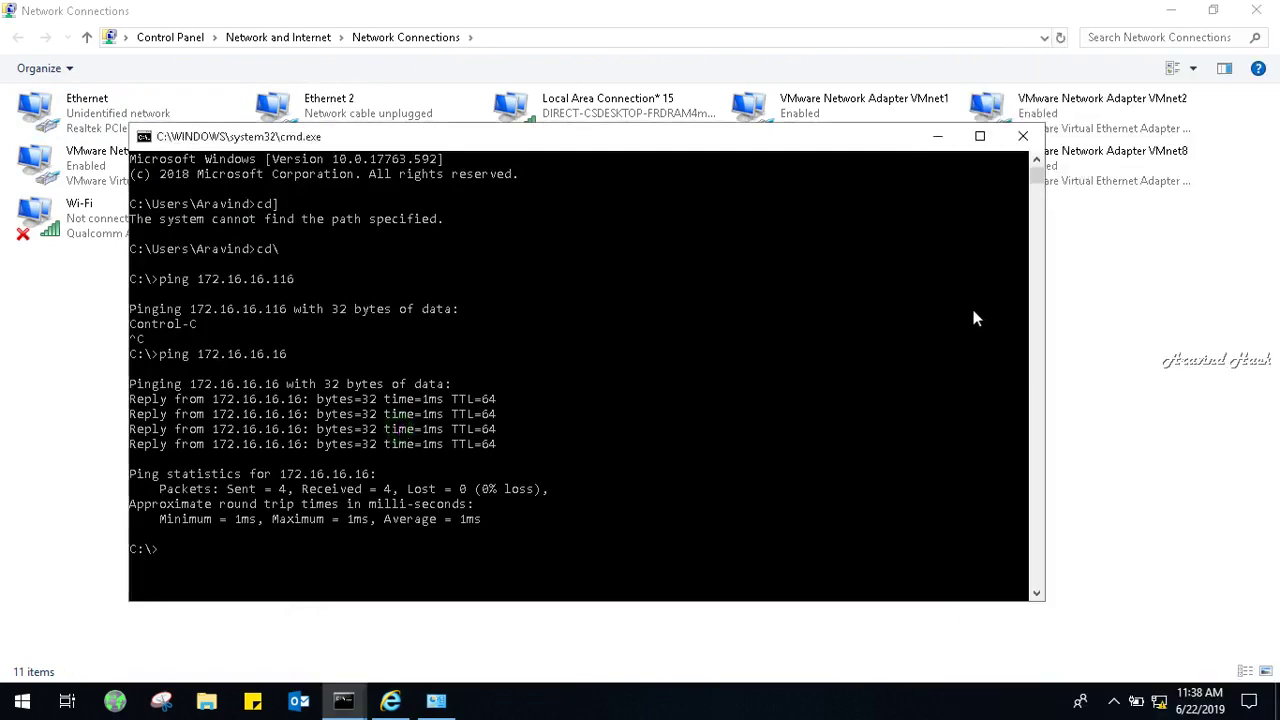
{"action": "left_click", "coordinate": [771, 314]}
{"action": "type", "text": "ping 192.9.100.103"}
{"action": "key", "text": "Return"}
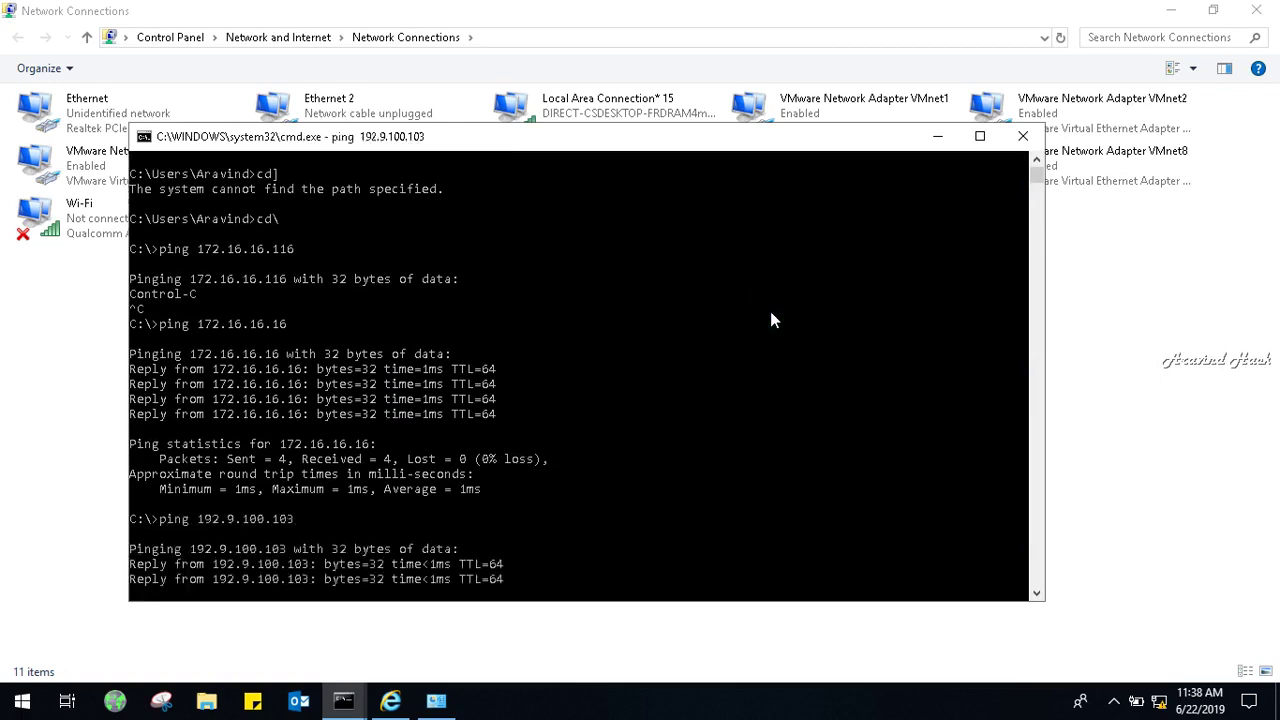
{"action": "left_click", "coordinate": [390, 700]}
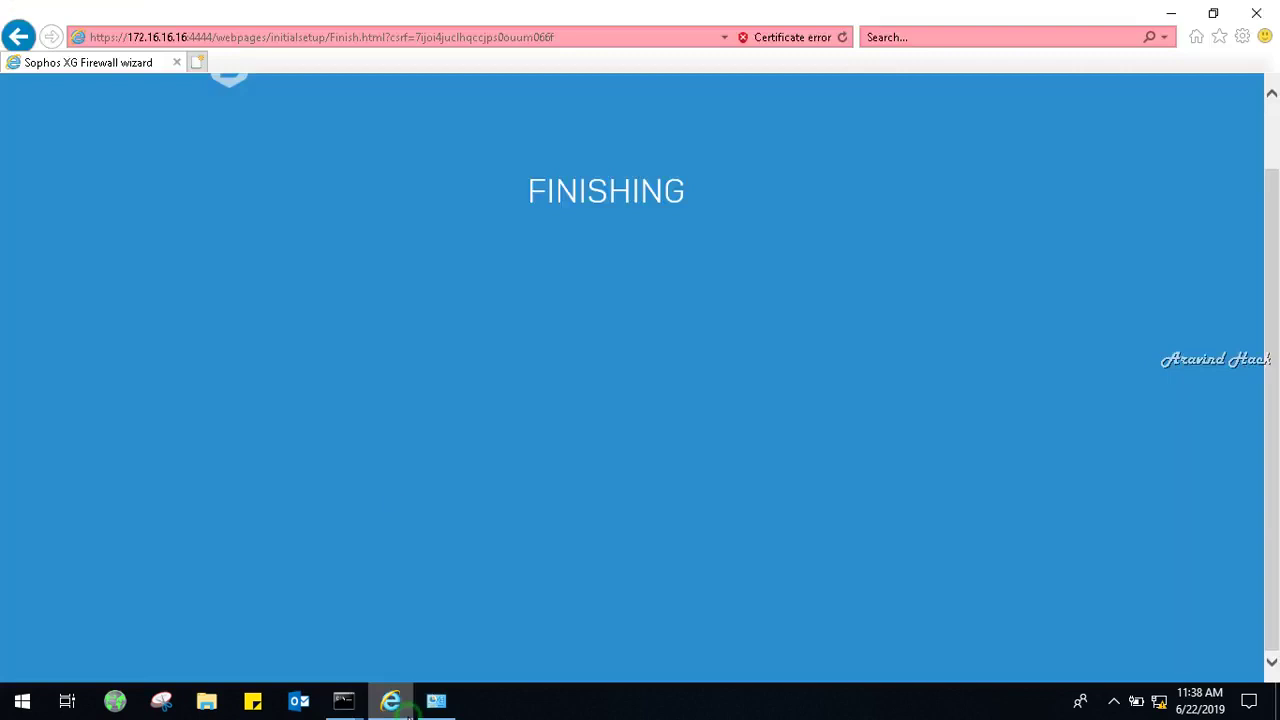
{"action": "left_click", "coordinate": [577, 40]}
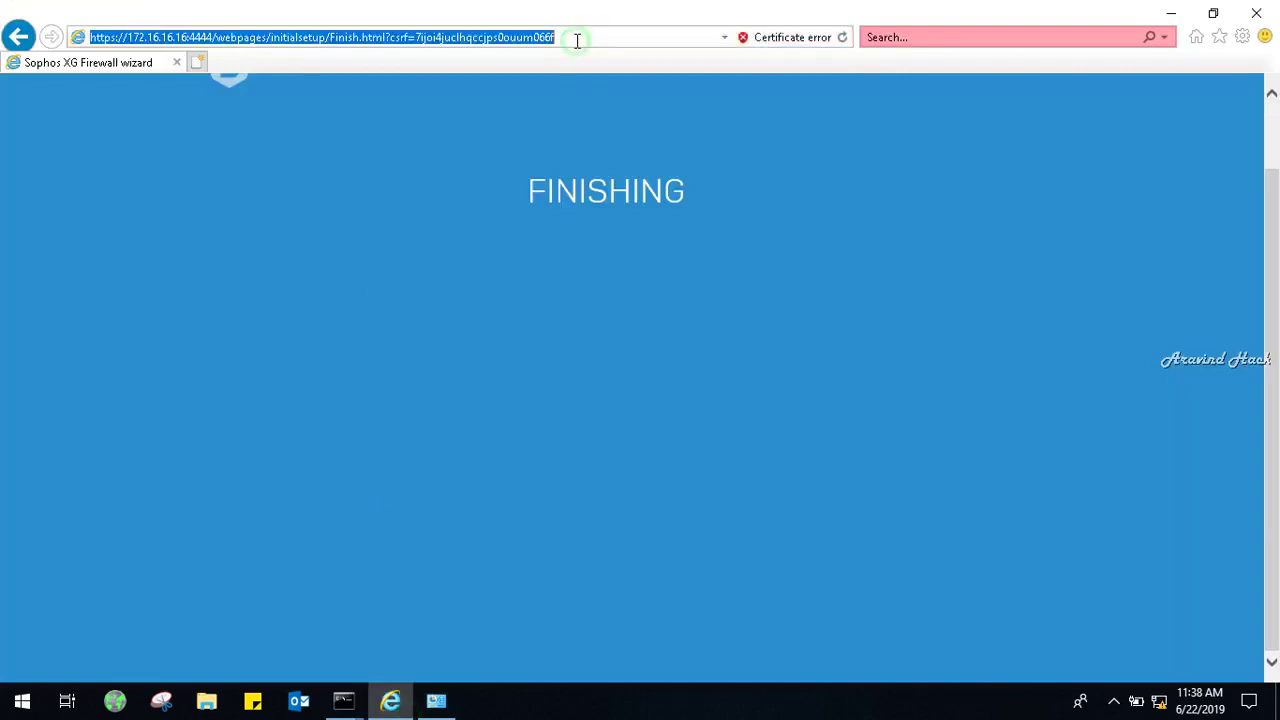
{"action": "key", "text": "BackSpace"}
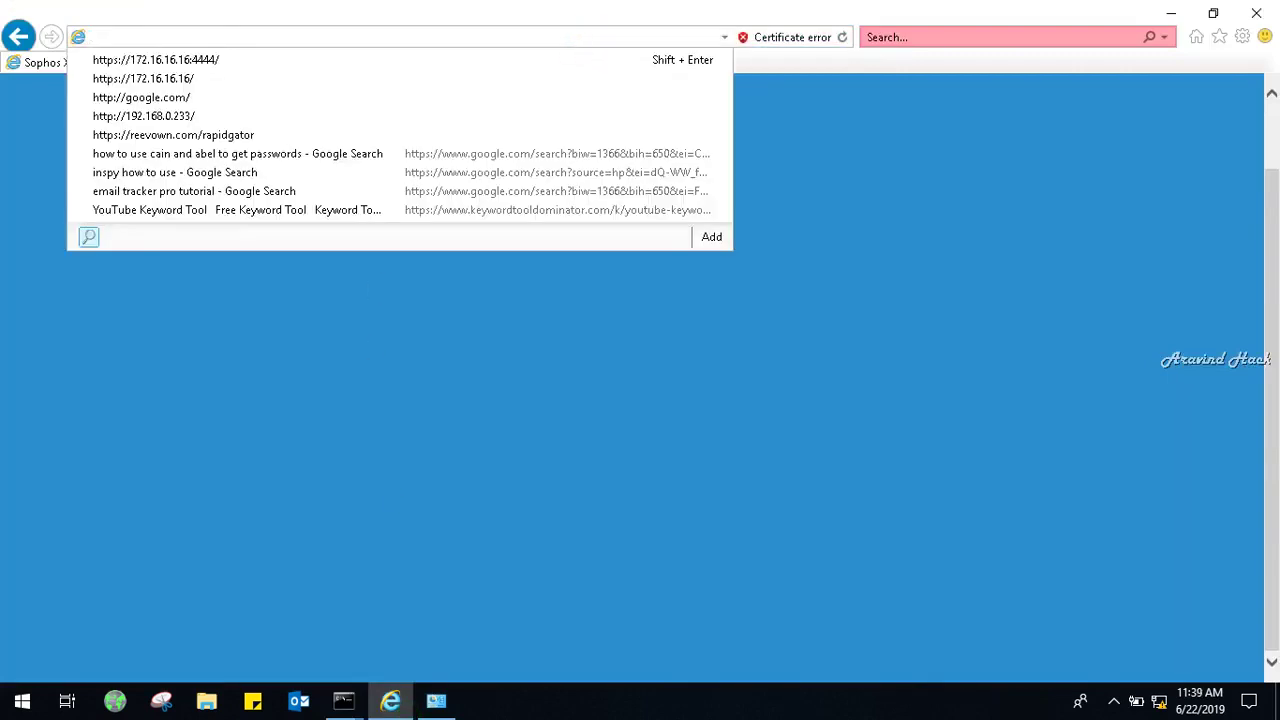
{"action": "type", "text": "https://192"}
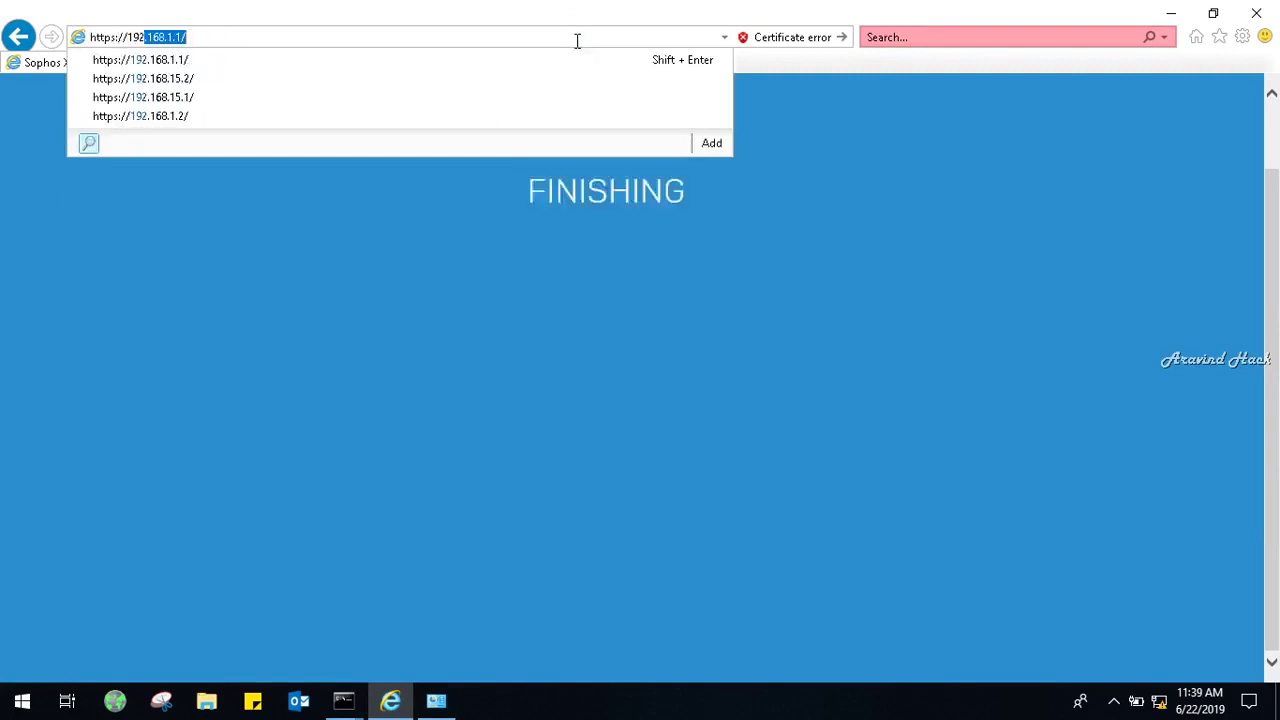
{"action": "type", "text": "2"}
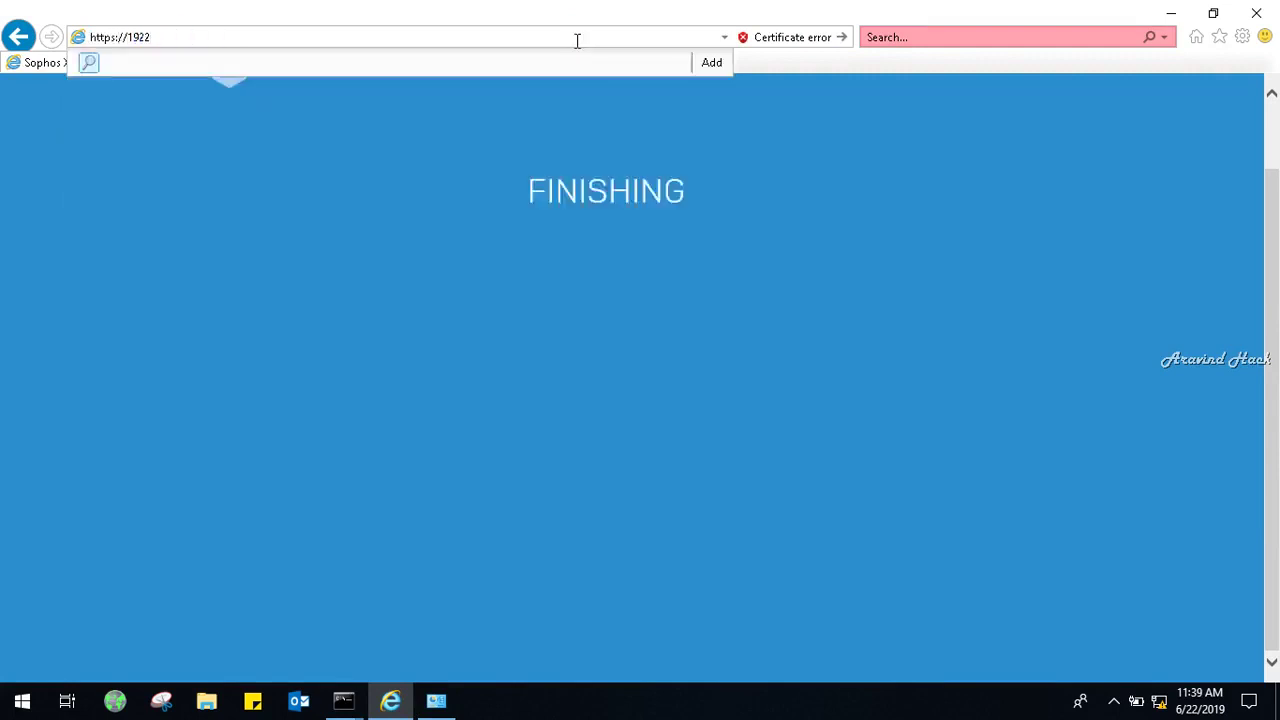
{"action": "key", "text": "BackSpace"}
{"action": "type", "text": ".9.100.103:4444"}
{"action": "key", "text": "Return"}
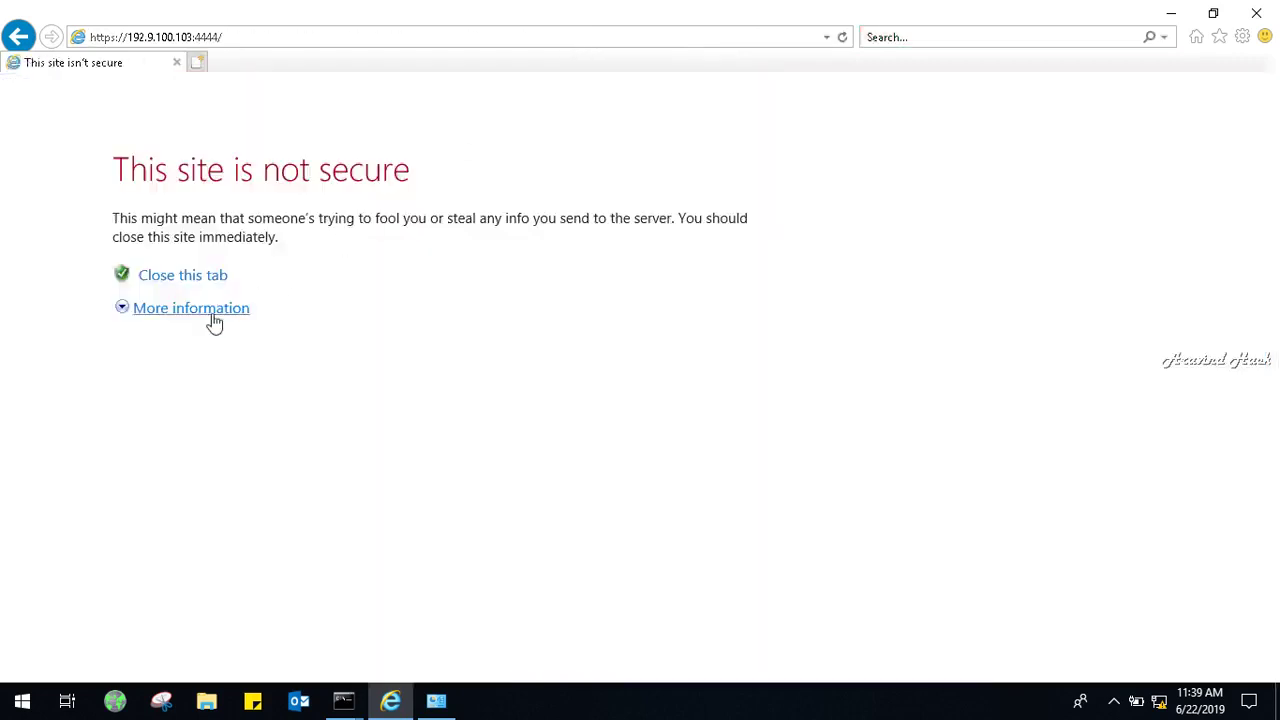
{"action": "left_click", "coordinate": [212, 312]}
{"action": "left_click", "coordinate": [270, 482]}
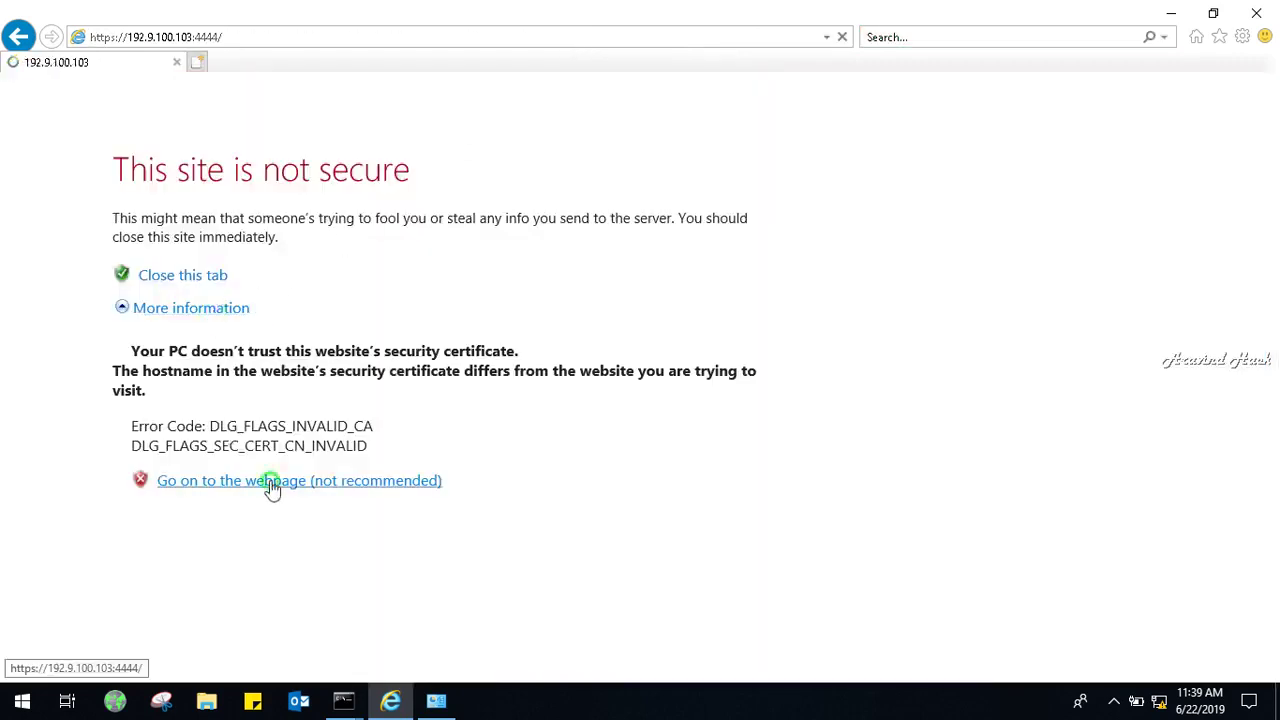
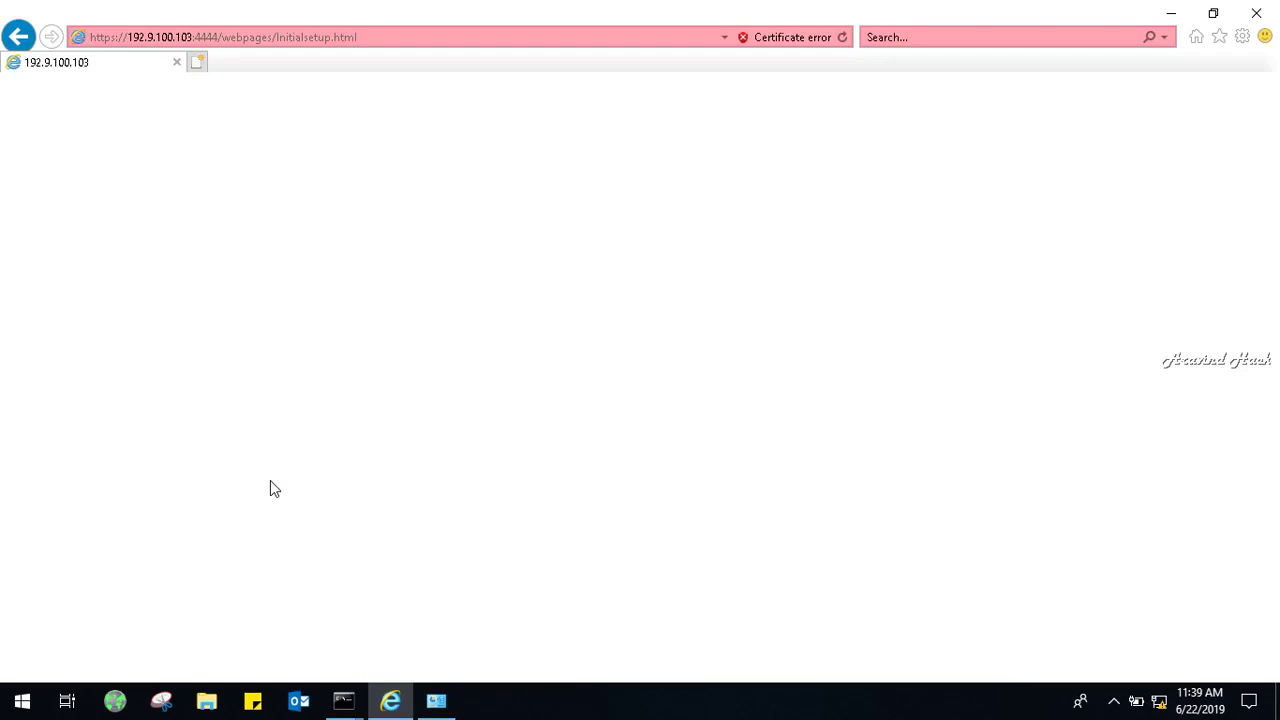
Reload the initial setup page with F5 until the wizard shows its Finishing screen.
{"action": "key", "text": "F5"}
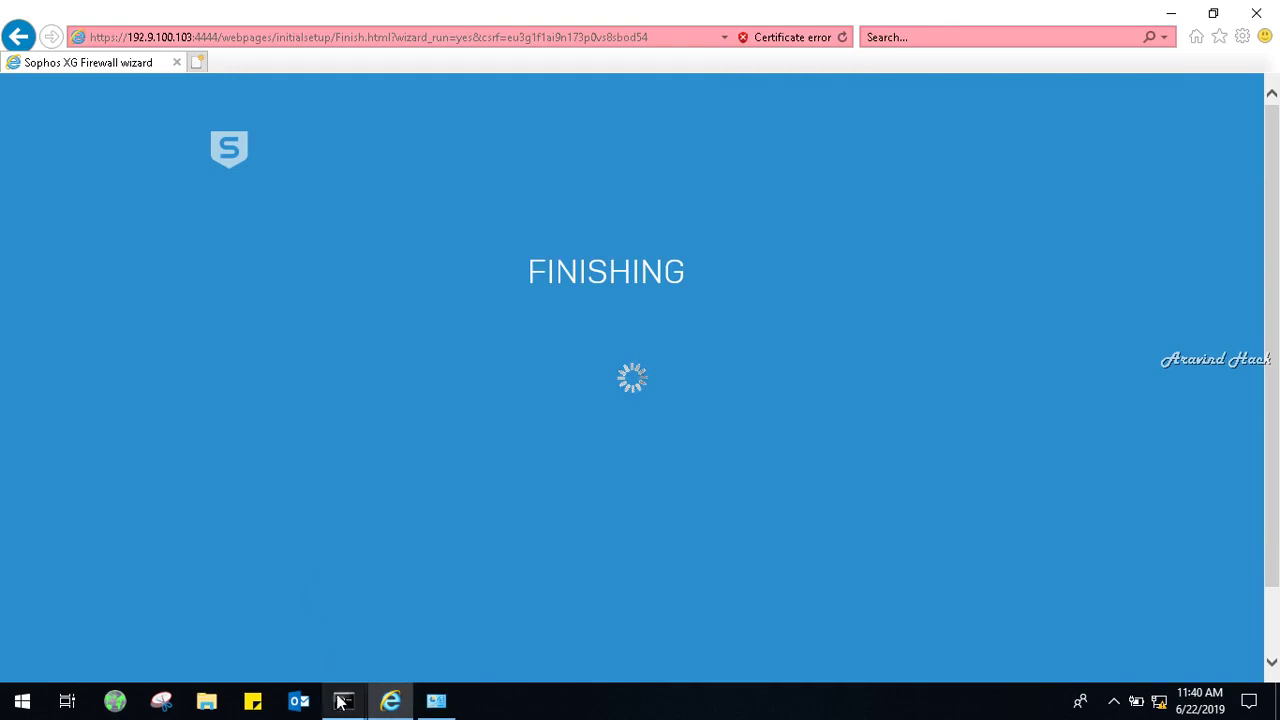
{"action": "mouse_move", "coordinate": [344, 700]}
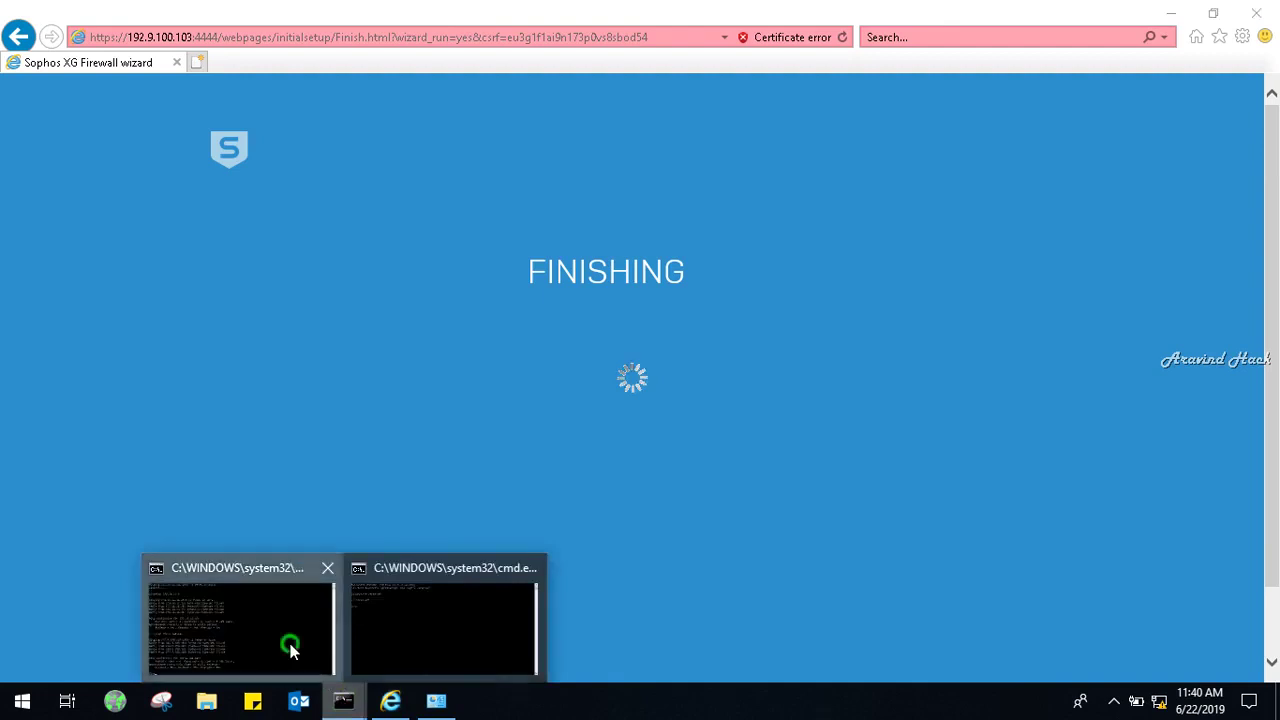
Rerun the ping to 192.9.100.103, now timing out and unreachable, then minimize the console.
{"action": "left_click", "coordinate": [290, 643]}
{"action": "left_click", "coordinate": [360, 432]}
{"action": "key", "text": "Up"}
{"action": "key", "text": "Return"}
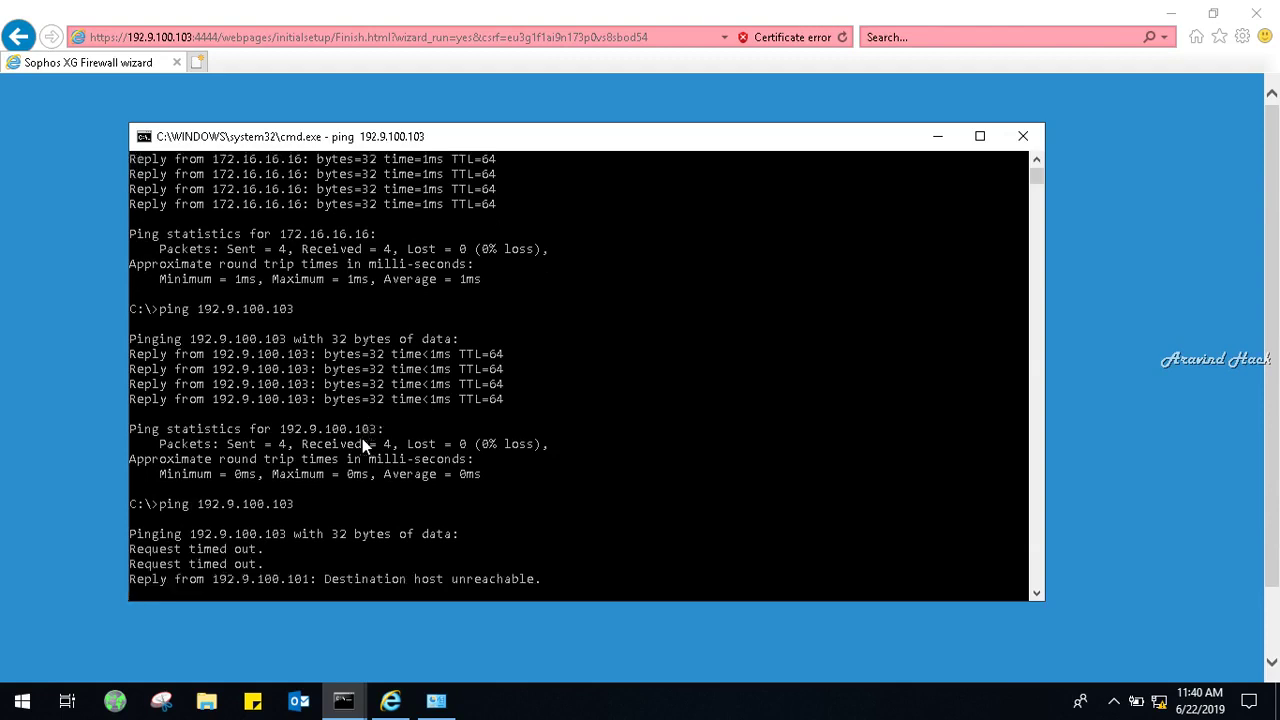
{"action": "left_click", "coordinate": [936, 138]}
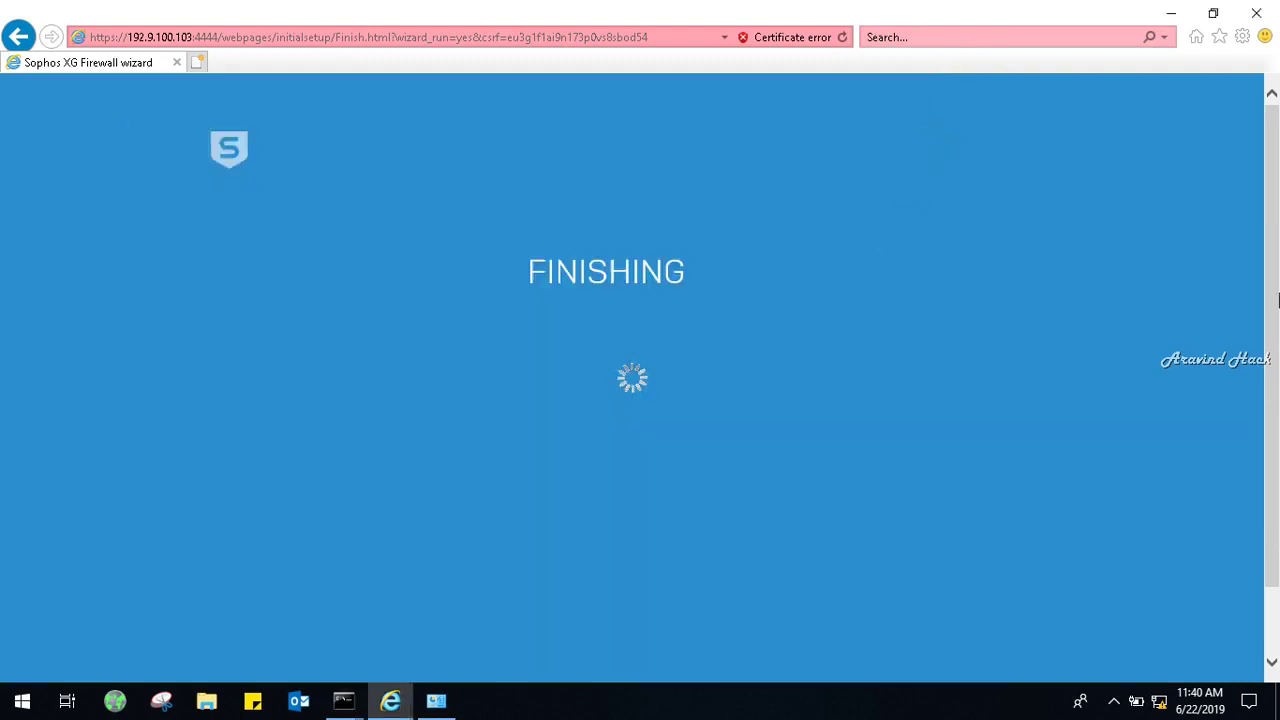
{"action": "left_click", "coordinate": [1275, 294]}
{"action": "mouse_move", "coordinate": [1275, 294]}
{"action": "left_mouse_down"}
{"action": "mouse_move", "coordinate": [1269, 394]}
{"action": "mouse_move", "coordinate": [1278, 286]}
{"action": "left_mouse_up"}
{"action": "mouse_move", "coordinate": [344, 708]}
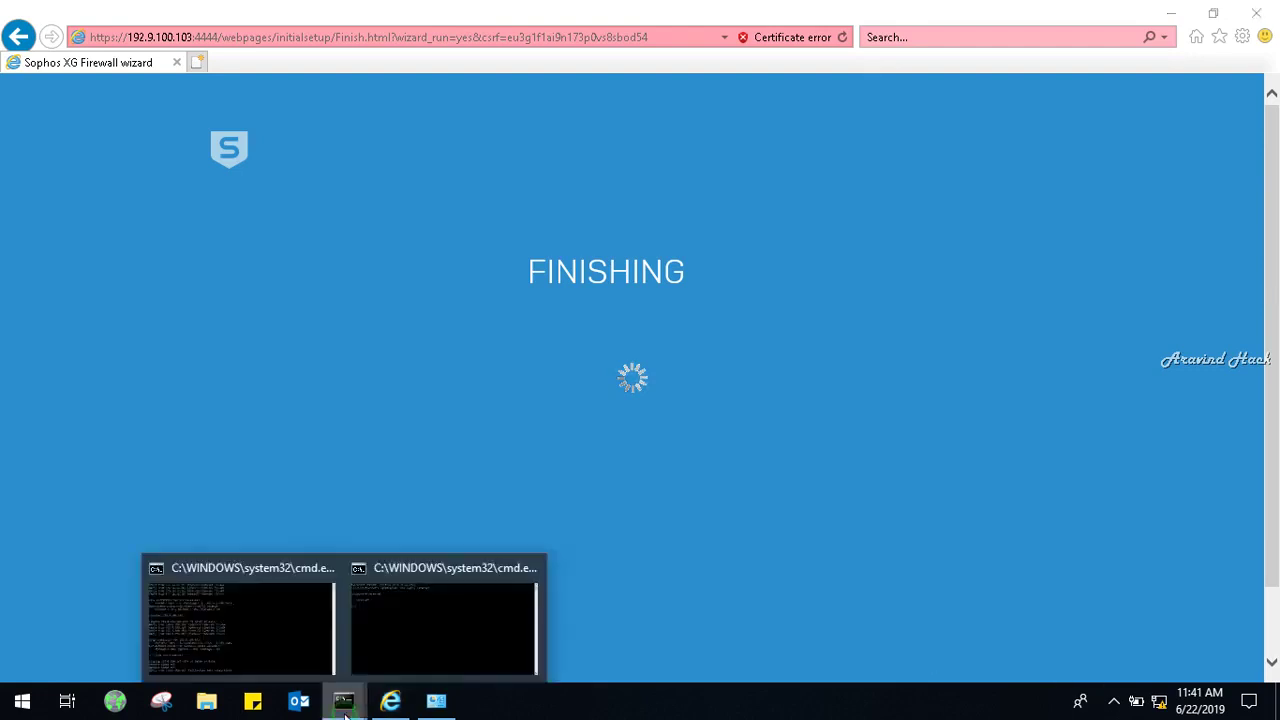
Start a continuous ping -t to 192.9.100.103, then switch back to Internet Explorer.
{"action": "left_click", "coordinate": [223, 603]}
{"action": "left_click", "coordinate": [543, 400]}
{"action": "key", "text": "Up"}
{"action": "type", "text": "-t"}
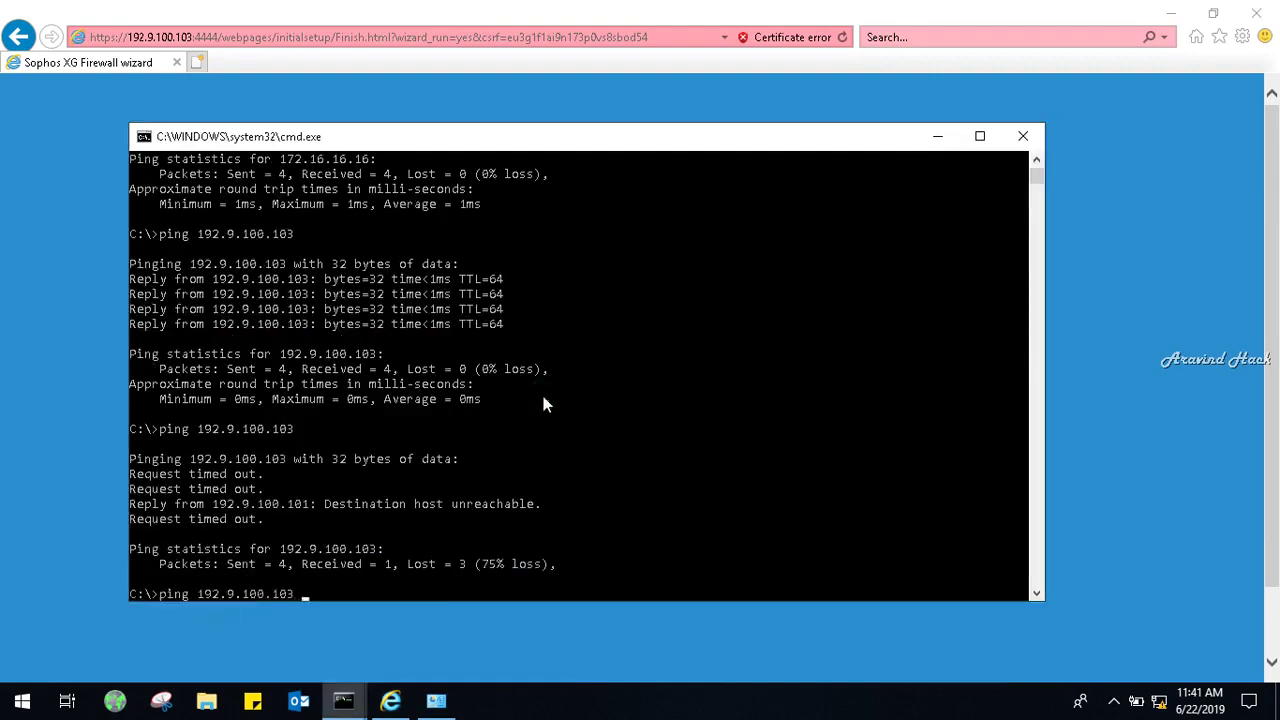
{"action": "key", "text": "Return"}
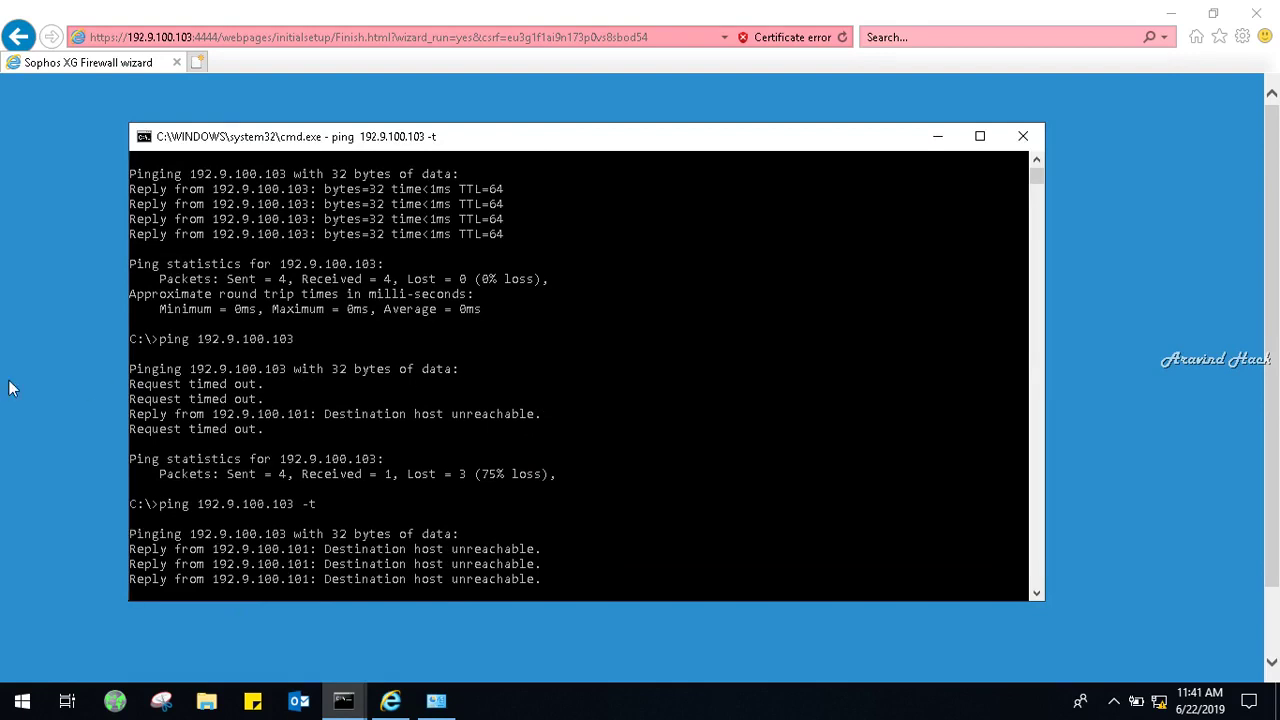
{"action": "key", "text": "alt+Tab"}
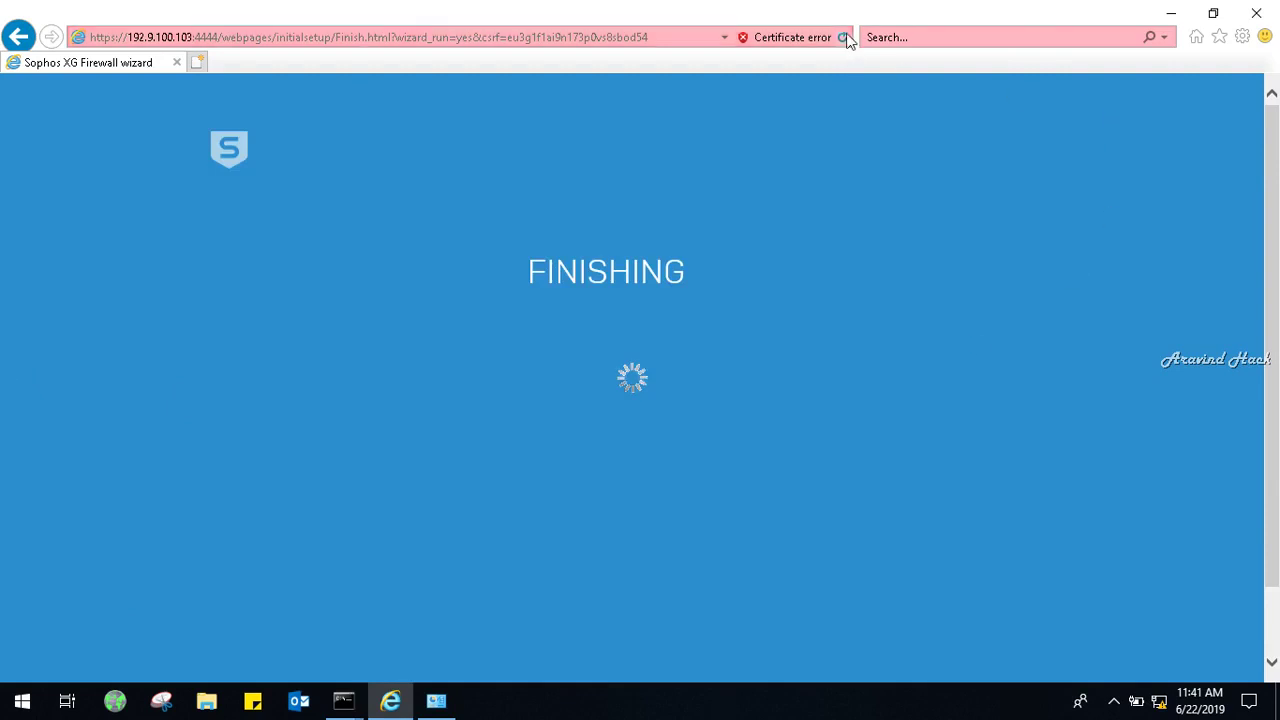
Reload the wizard's Finishing page.
{"action": "left_click", "coordinate": [843, 37]}
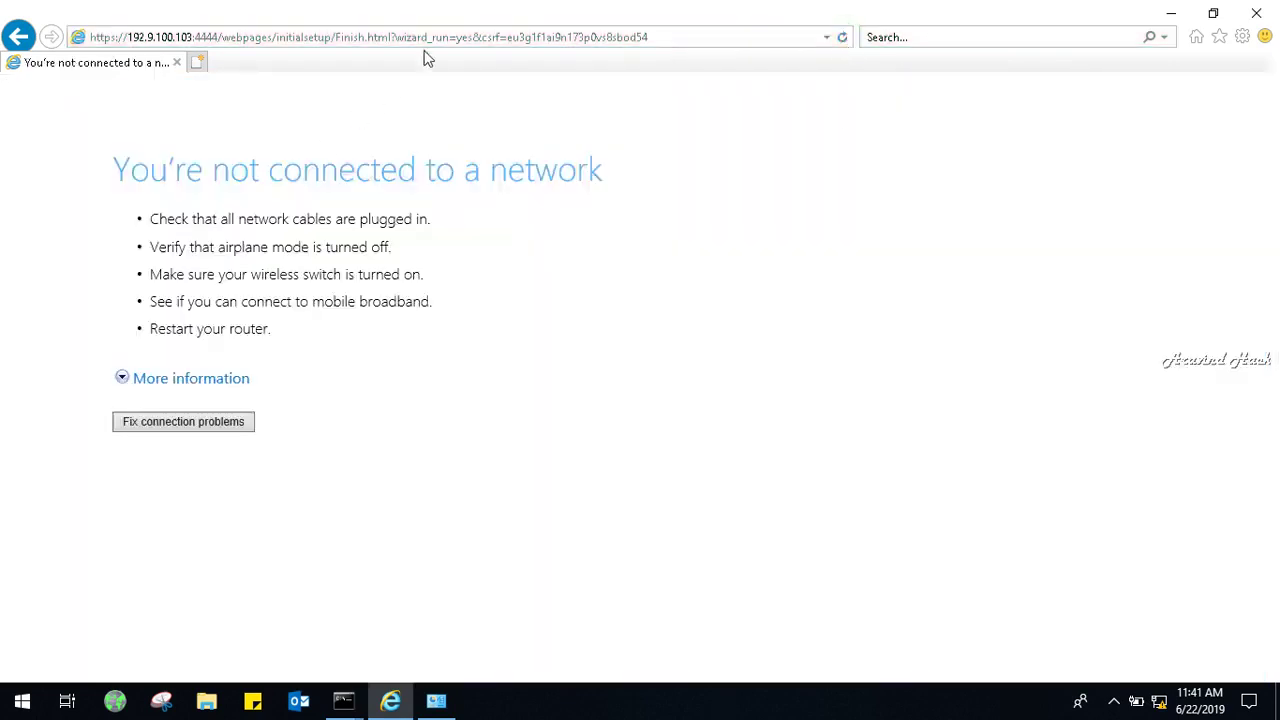
{"action": "left_click", "coordinate": [424, 44]}
{"action": "key", "text": "Return"}
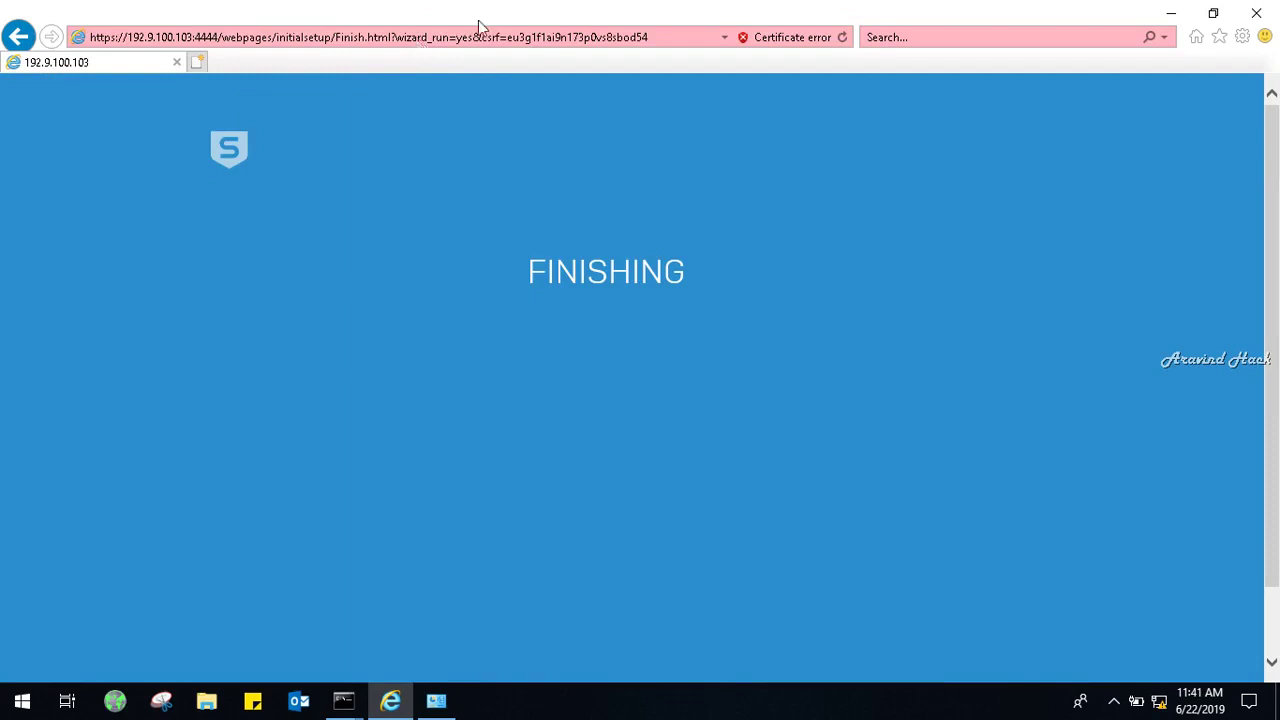
{"action": "left_click", "coordinate": [661, 32]}
{"action": "left_click", "coordinate": [661, 32]}
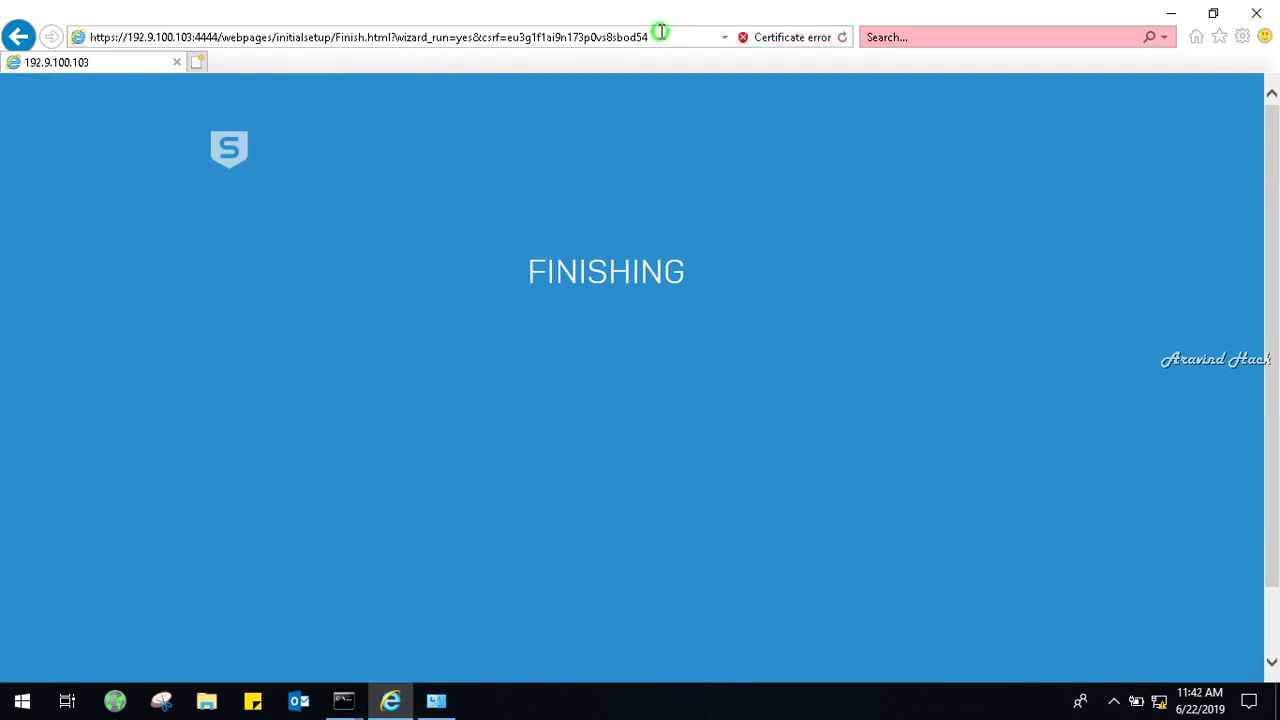
{"action": "key", "text": "BackSpace"}
{"action": "key", "text": "BackSpace"}
{"action": "key", "text": "BackSpace"}
{"action": "key", "text": "BackSpace"}
{"action": "key", "text": "BackSpace"}
{"action": "key", "text": "BackSpace"}
{"action": "key", "text": "BackSpace"}
{"action": "key", "text": "BackSpace"}
{"action": "key", "text": "BackSpace"}
{"action": "key", "text": "BackSpace"}
{"action": "key", "text": "BackSpace"}
{"action": "key", "text": "BackSpace"}
{"action": "key", "text": "BackSpace"}
{"action": "key", "text": "BackSpace"}
{"action": "key", "text": "BackSpace"}
{"action": "key", "text": "BackSpace"}
{"action": "key", "text": "BackSpace"}
{"action": "key", "text": "BackSpace"}
{"action": "key", "text": "BackSpace"}
{"action": "key", "text": "BackSpace"}
{"action": "key", "text": "BackSpace"}
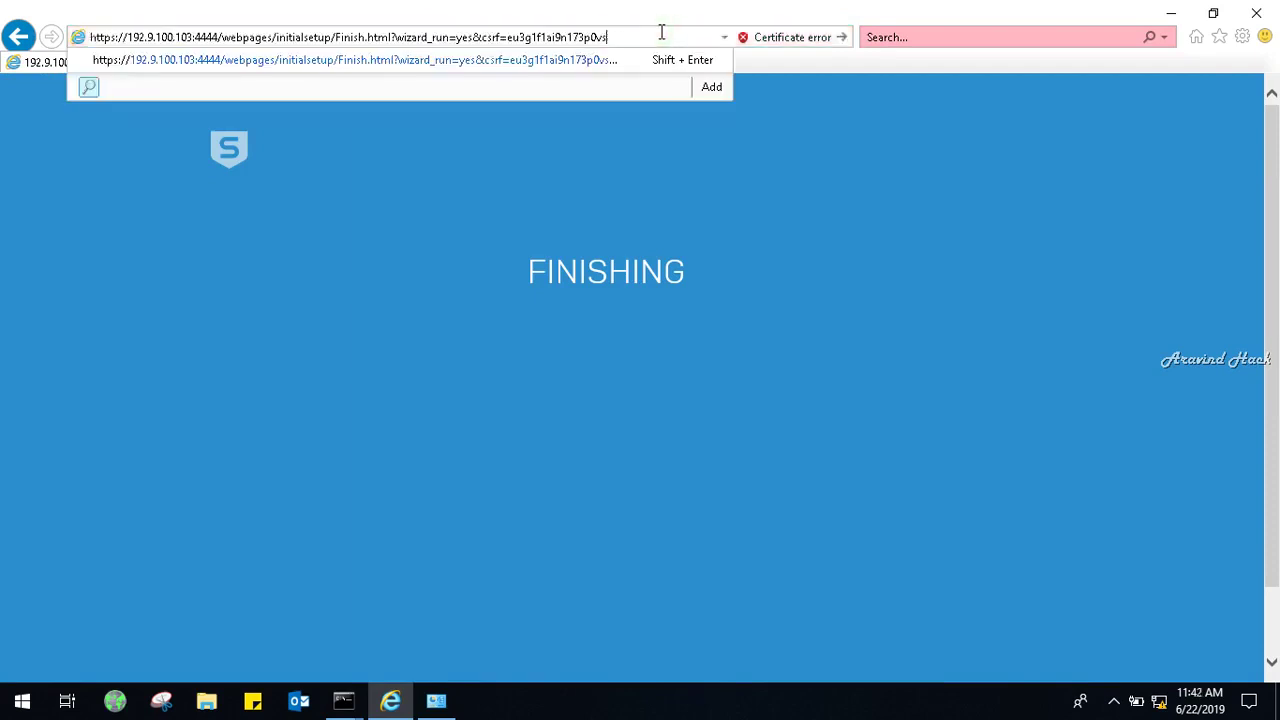
{"action": "key", "text": "BackSpace"}
{"action": "key", "text": "BackSpace"}
{"action": "key", "text": "BackSpace"}
{"action": "key", "text": "BackSpace"}
{"action": "key", "text": "BackSpace"}
{"action": "key", "text": "BackSpace"}
{"action": "key", "text": "BackSpace"}
{"action": "key", "text": "BackSpace"}
{"action": "key", "text": "BackSpace"}
{"action": "key", "text": "BackSpace"}
{"action": "key", "text": "BackSpace"}
{"action": "key", "text": "BackSpace"}
{"action": "key", "text": "BackSpace"}
{"action": "key", "text": "BackSpace"}
{"action": "key", "text": "BackSpace"}
{"action": "key", "text": "BackSpace"}
{"action": "key", "text": "BackSpace"}
{"action": "key", "text": "BackSpace"}
{"action": "key", "text": "BackSpace"}
{"action": "key", "text": "BackSpace"}
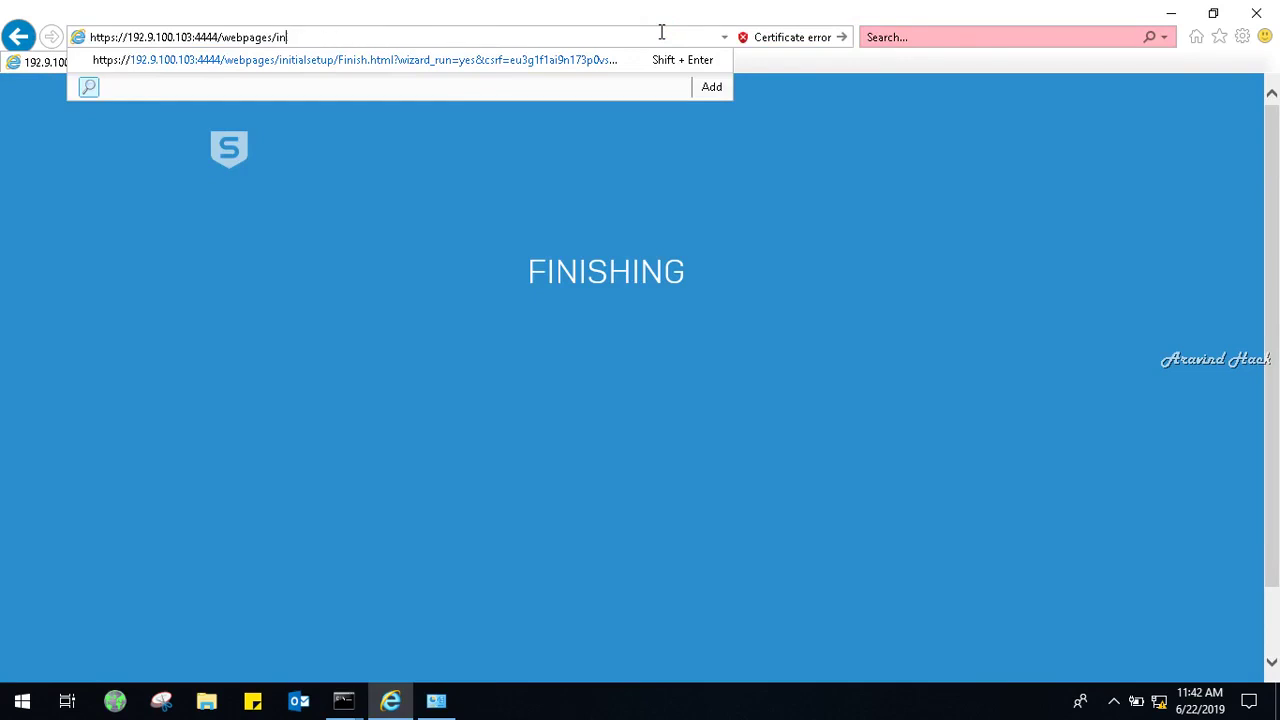
{"action": "key", "text": "BackSpace"}
{"action": "key", "text": "BackSpace"}
{"action": "key", "text": "BackSpace"}
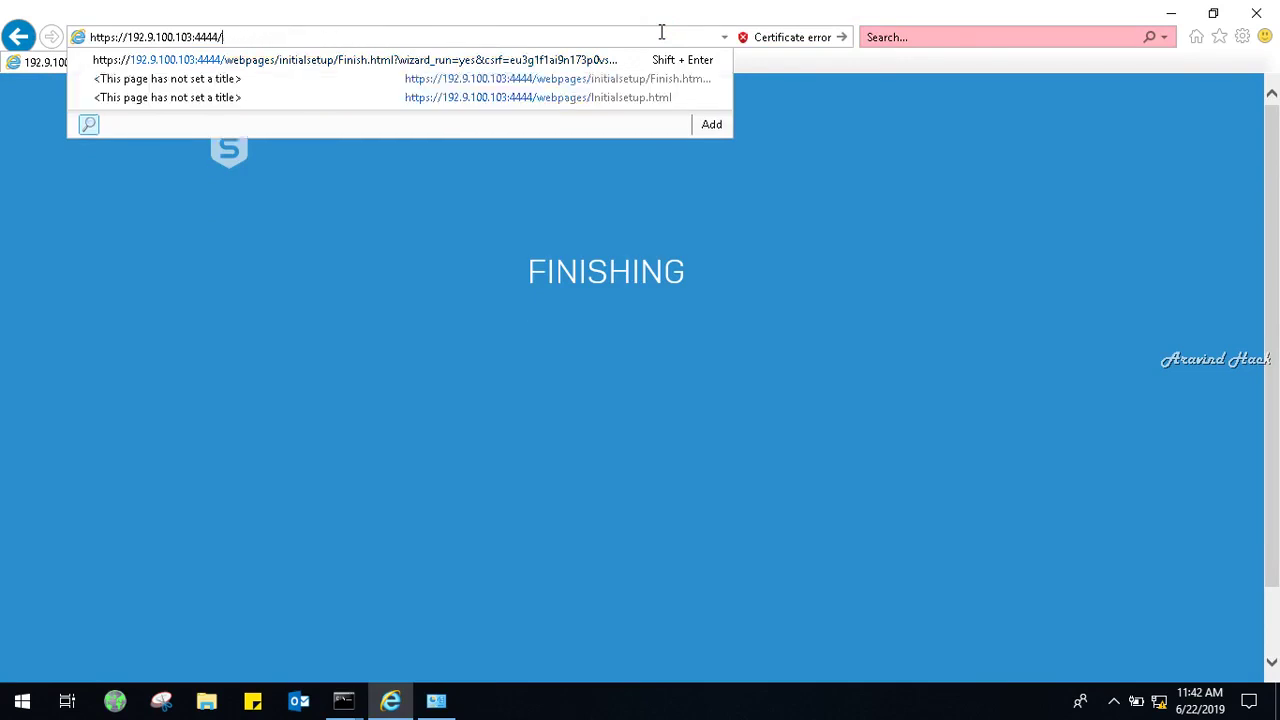
{"action": "type", "text": "webconsole/webpages/login.jsp"}
{"action": "key", "text": "Return"}
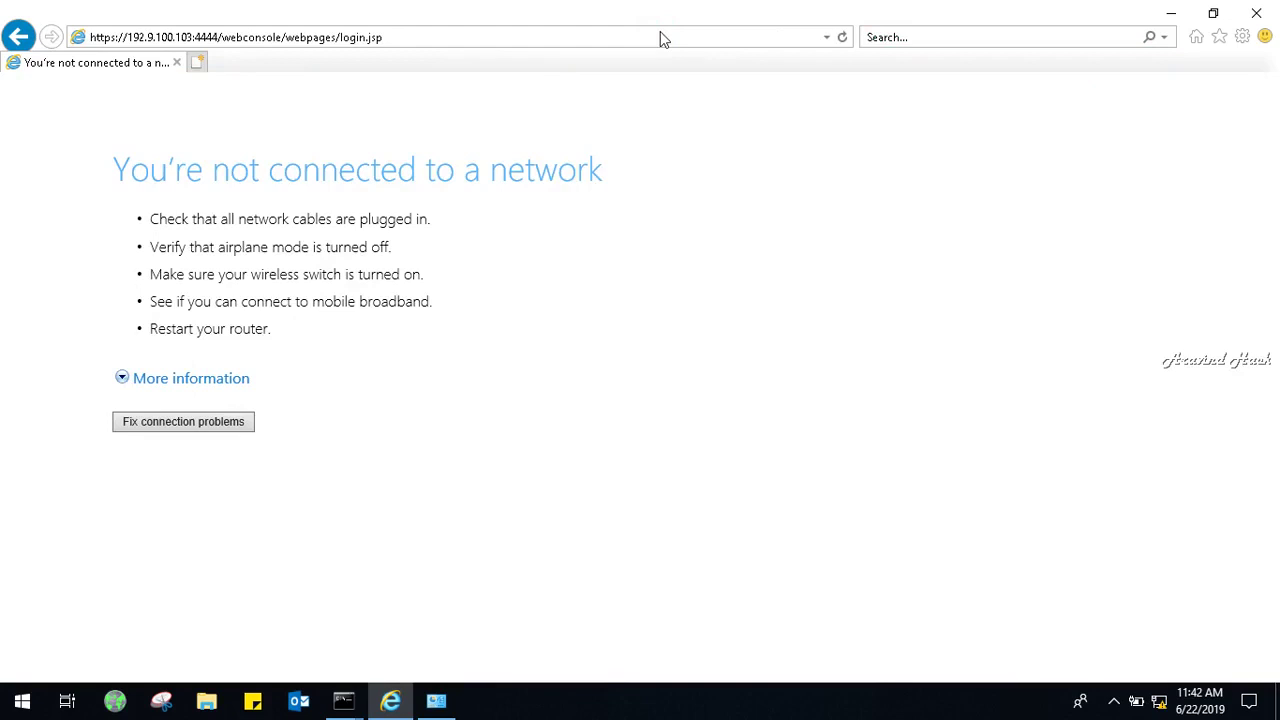
{"action": "left_click", "coordinate": [843, 37]}
{"action": "left_click", "coordinate": [843, 37]}
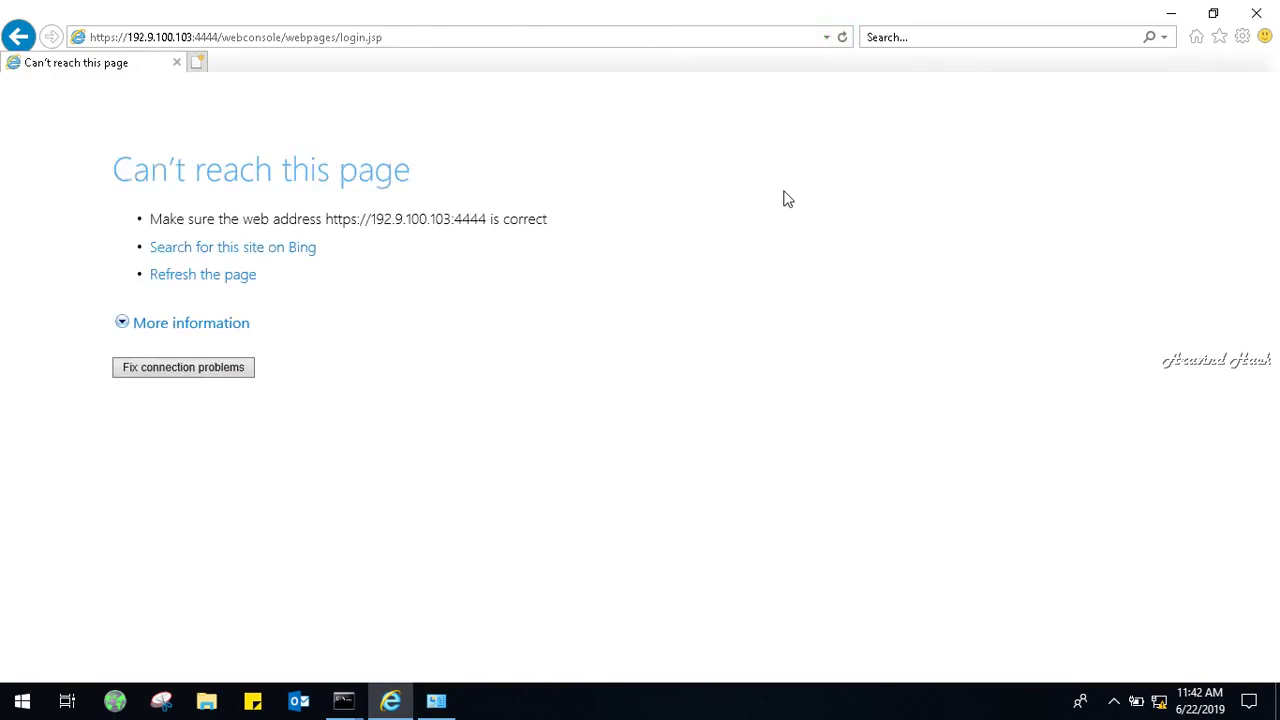
Check the continuous ping window for replies from 192.9.100.103.
{"action": "left_click", "coordinate": [333, 704]}
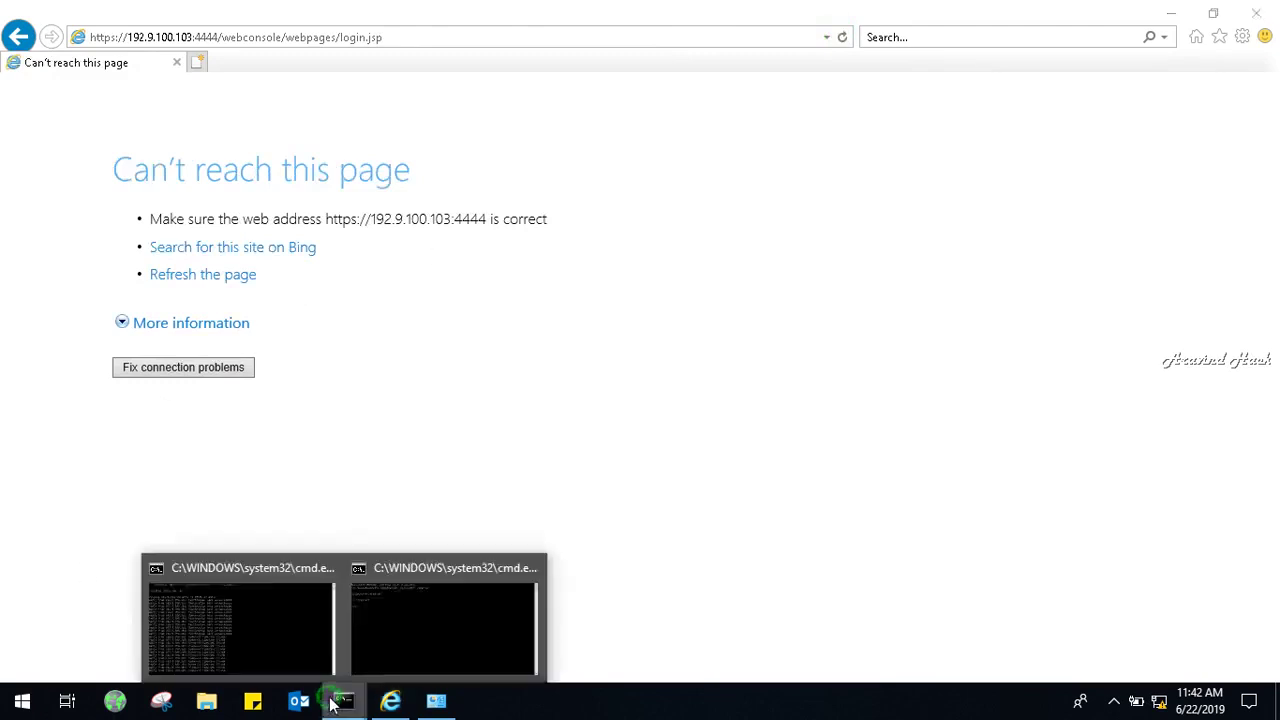
{"action": "left_click", "coordinate": [272, 609]}
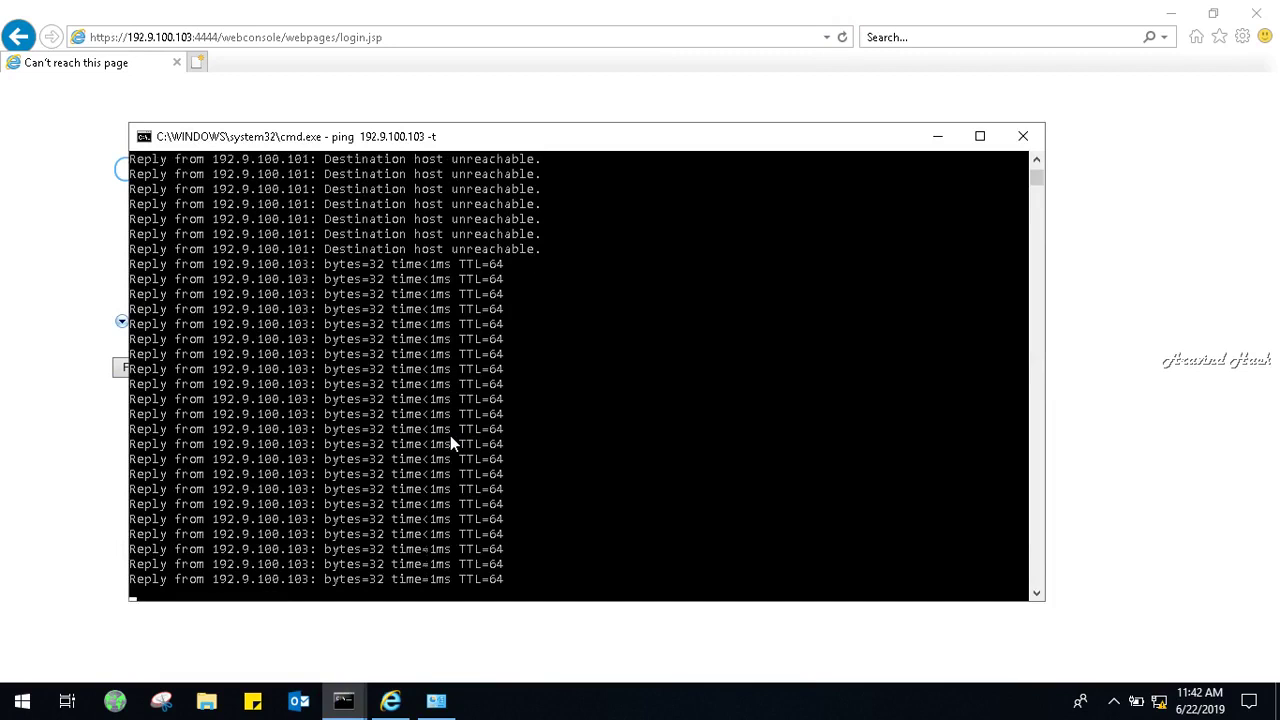
{"action": "left_click", "coordinate": [43, 249]}
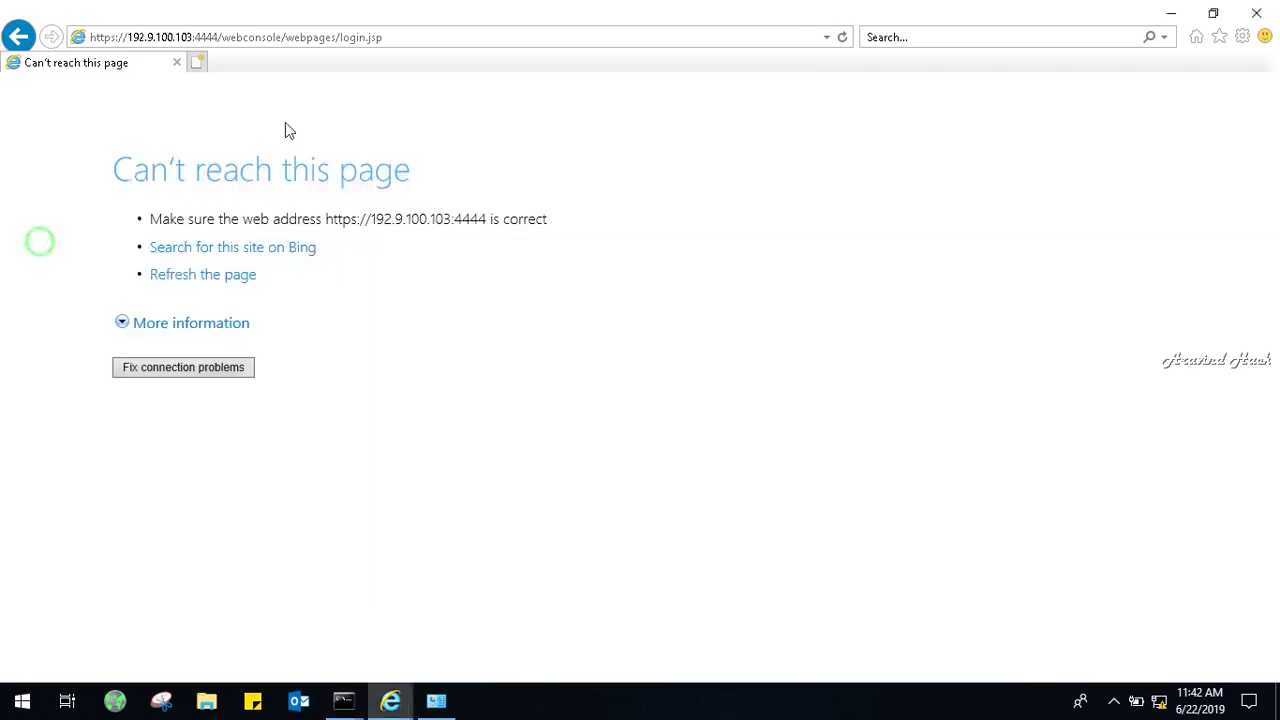
{"action": "left_click", "coordinate": [460, 35]}
{"action": "left_click", "coordinate": [460, 35]}
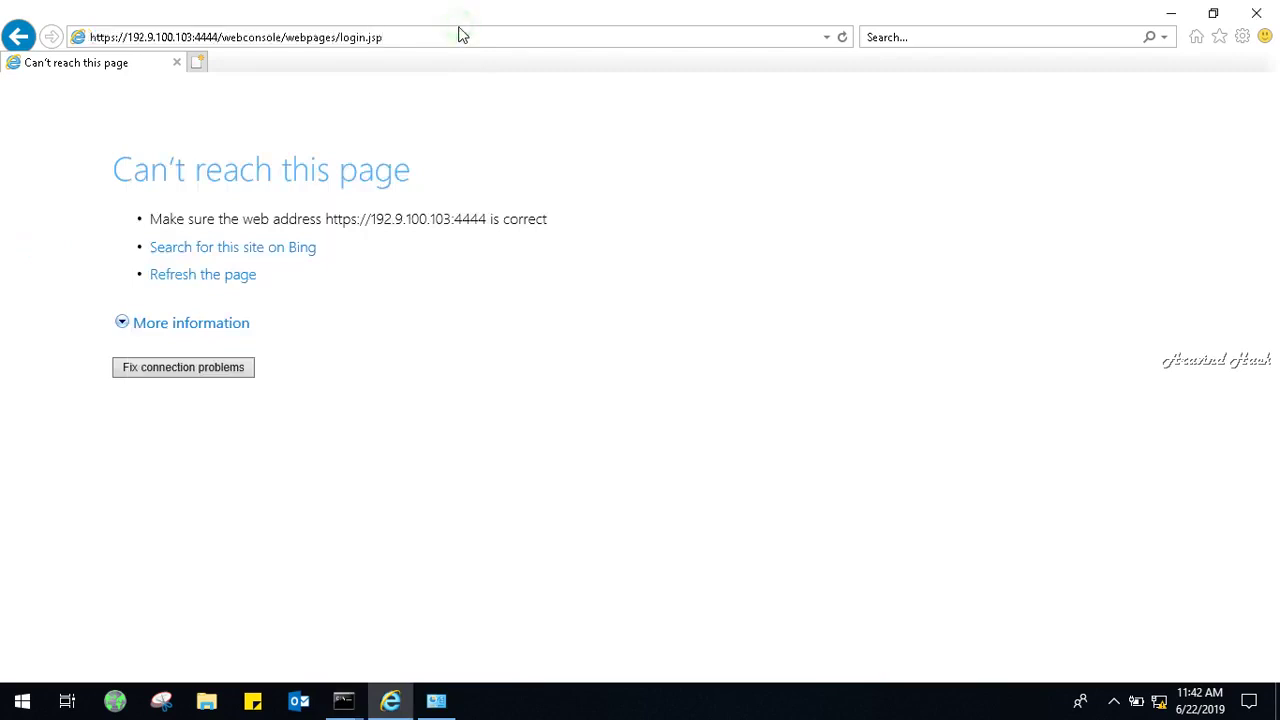
{"action": "key", "text": "BackSpace"}
{"action": "key", "text": "BackSpace"}
{"action": "key", "text": "BackSpace"}
{"action": "key", "text": "BackSpace"}
{"action": "key", "text": "BackSpace"}
{"action": "key", "text": "BackSpace"}
{"action": "key", "text": "BackSpace"}
{"action": "key", "text": "BackSpace"}
{"action": "key", "text": "BackSpace"}
{"action": "key", "text": "BackSpace"}
{"action": "key", "text": "BackSpace"}
{"action": "key", "text": "BackSpace"}
{"action": "key", "text": "BackSpace"}
{"action": "key", "text": "BackSpace"}
{"action": "key", "text": "BackSpace"}
{"action": "key", "text": "BackSpace"}
{"action": "key", "text": "BackSpace"}
{"action": "key", "text": "BackSpace"}
{"action": "key", "text": "BackSpace"}
{"action": "key", "text": "BackSpace"}
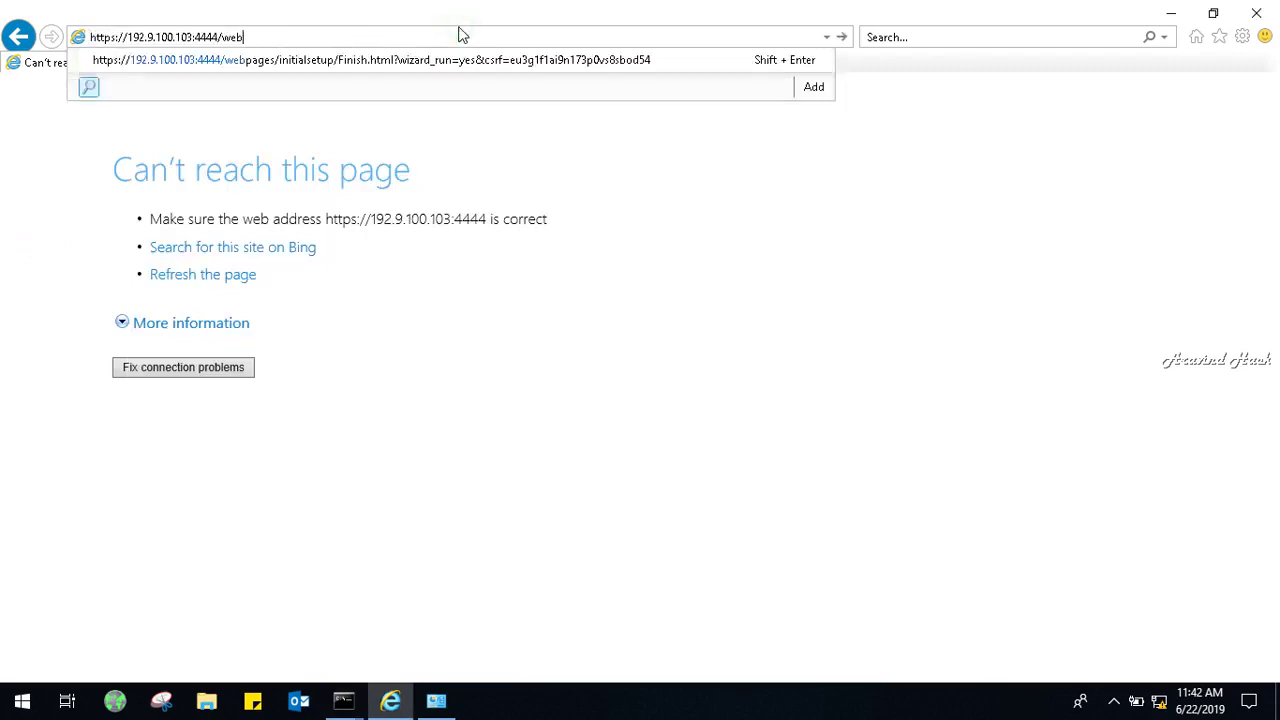
{"action": "key", "text": "BackSpace"}
{"action": "key", "text": "Return"}
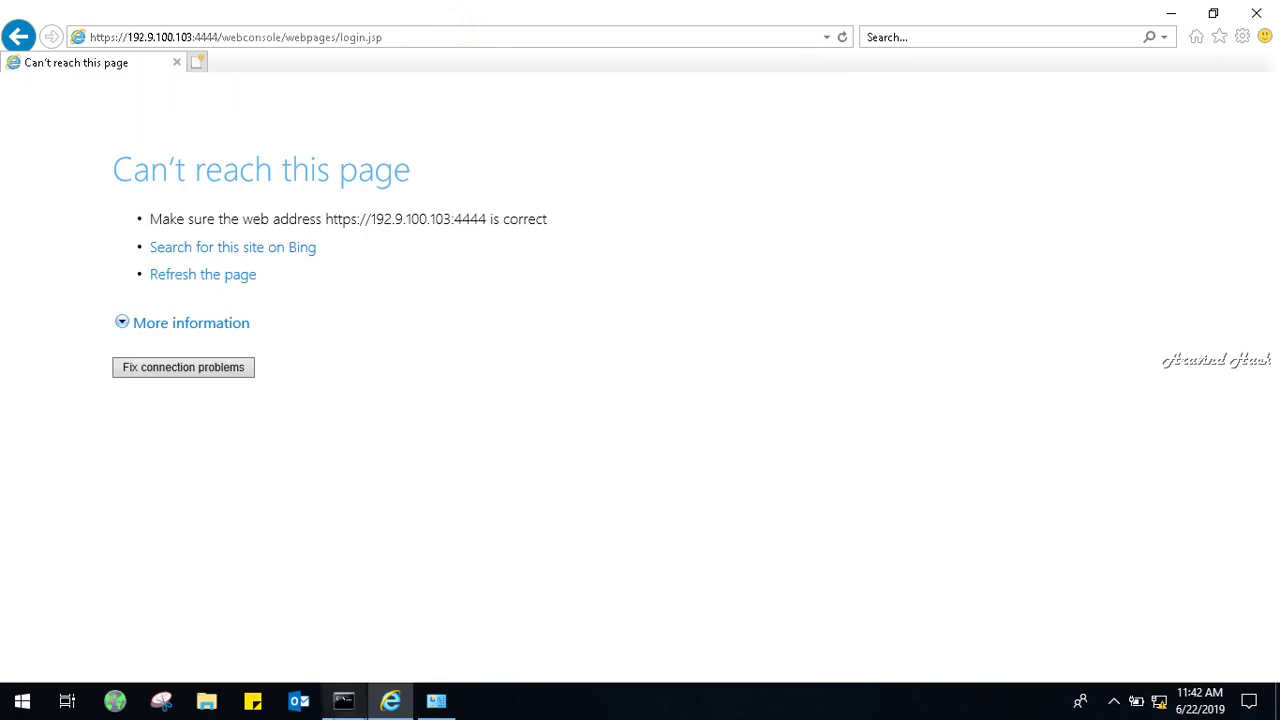
{"action": "mouse_move", "coordinate": [345, 702]}
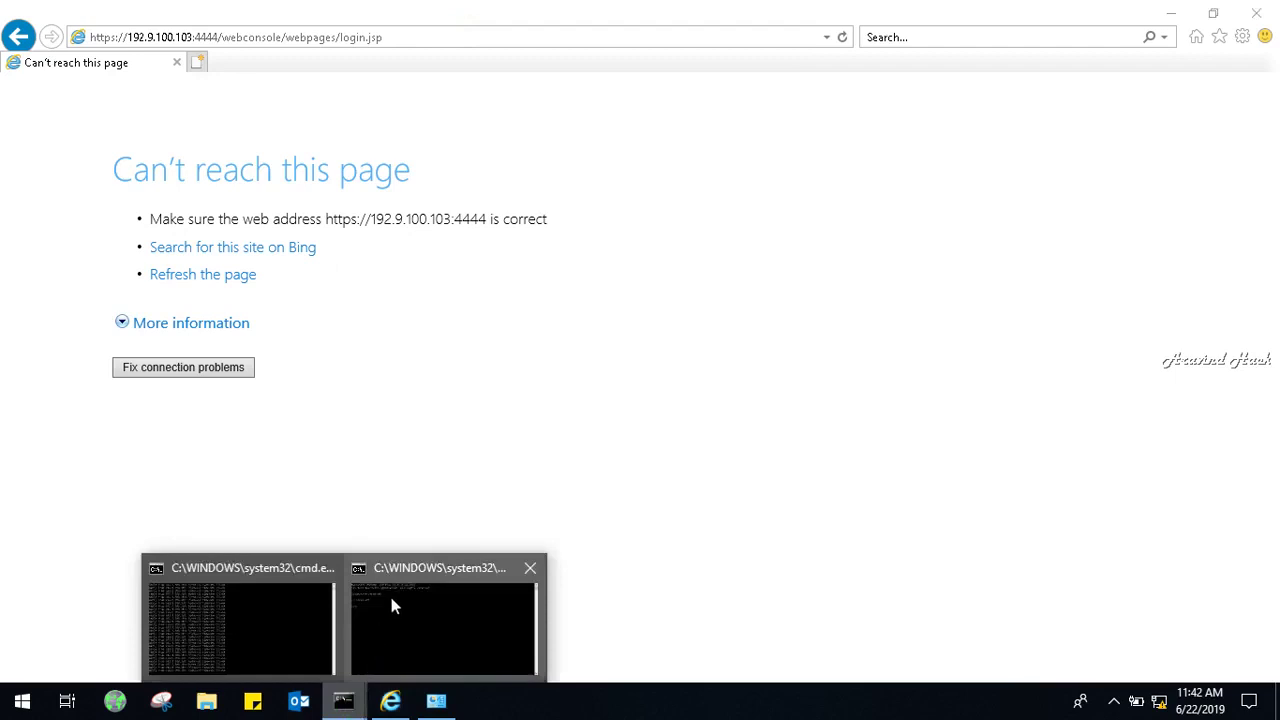
{"action": "left_click", "coordinate": [289, 621]}
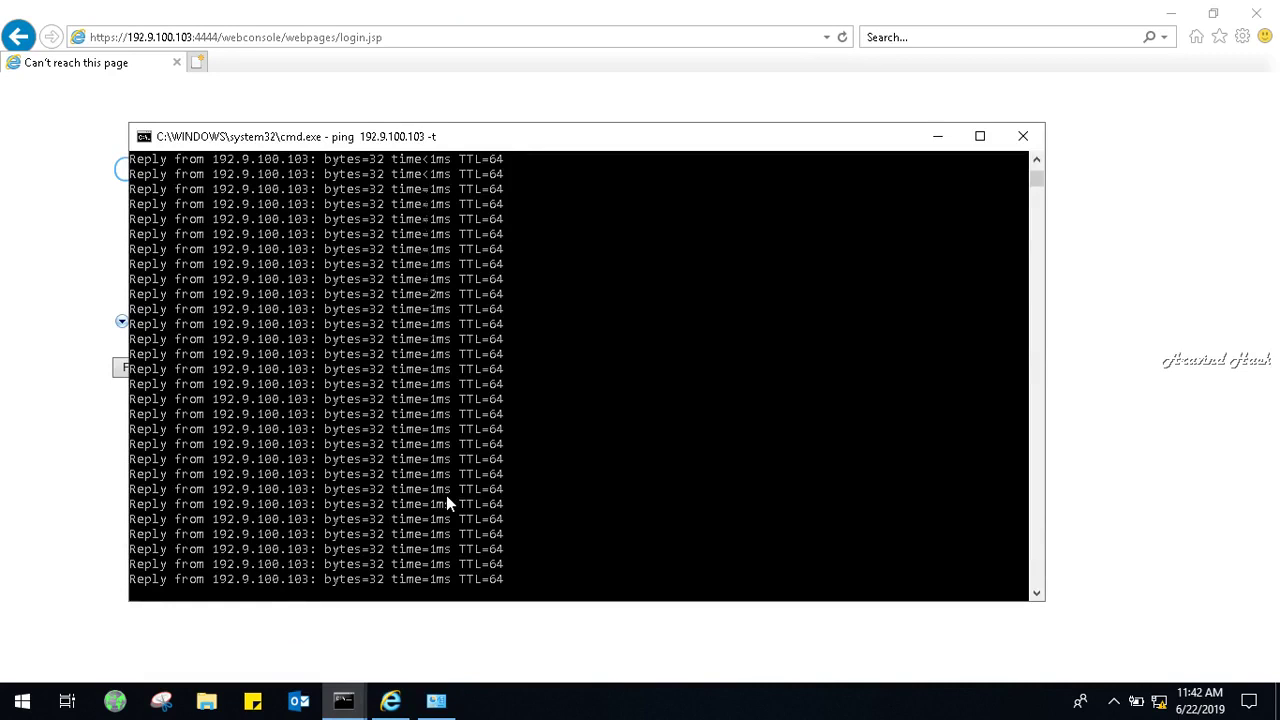
{"action": "left_click", "coordinate": [5, 236]}
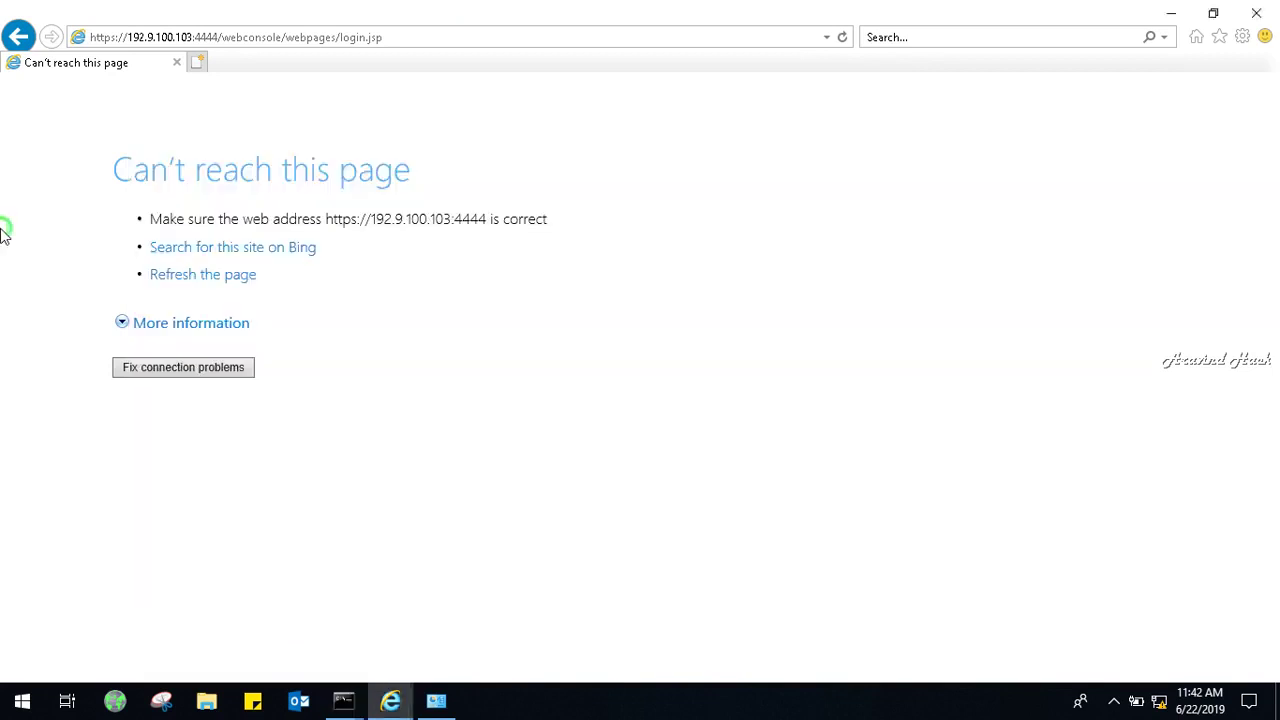
Expand the error's More information details and retry the webconsole login page.
{"action": "left_click", "coordinate": [185, 324]}
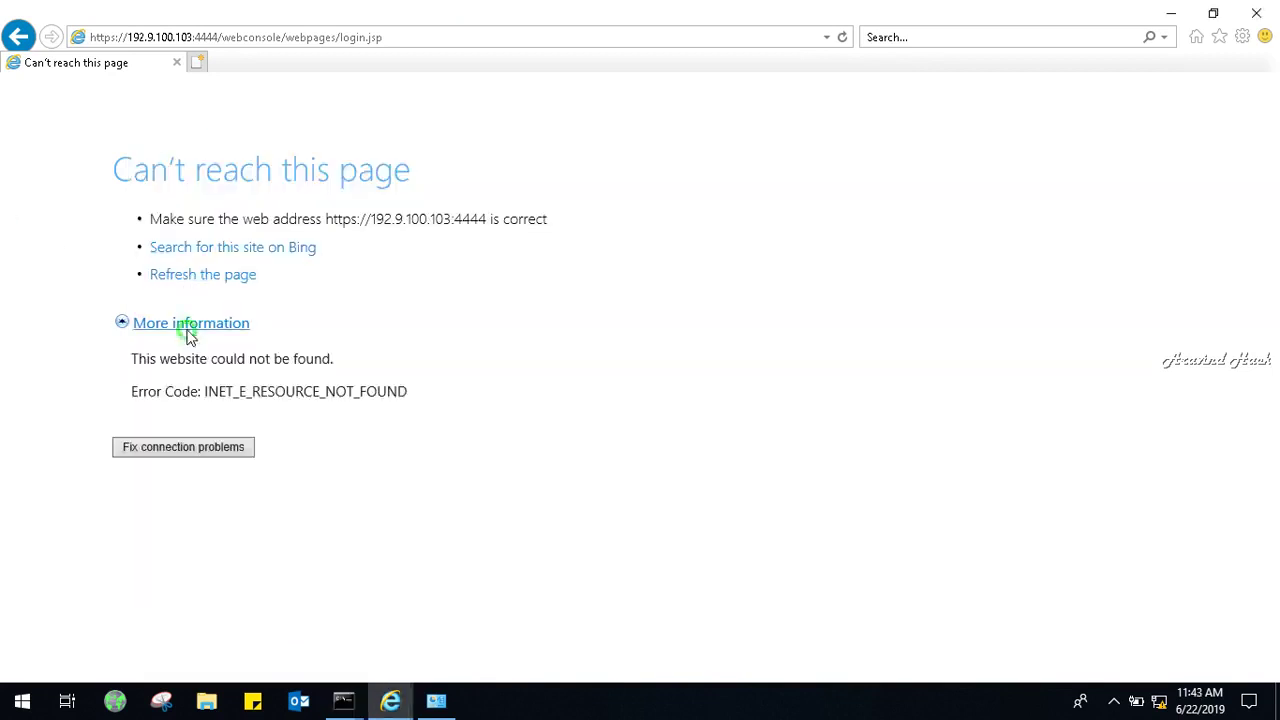
{"action": "left_click", "coordinate": [288, 40]}
{"action": "key", "text": "Return"}
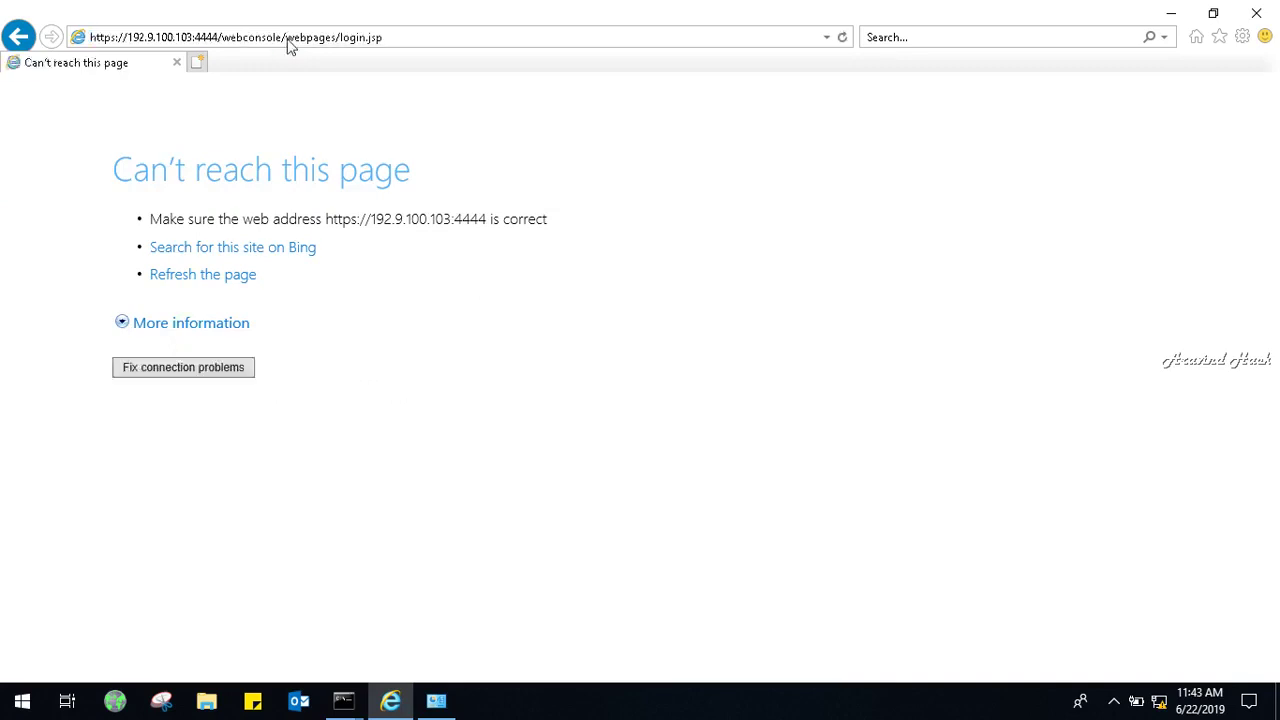
{"action": "left_click", "coordinate": [385, 38]}
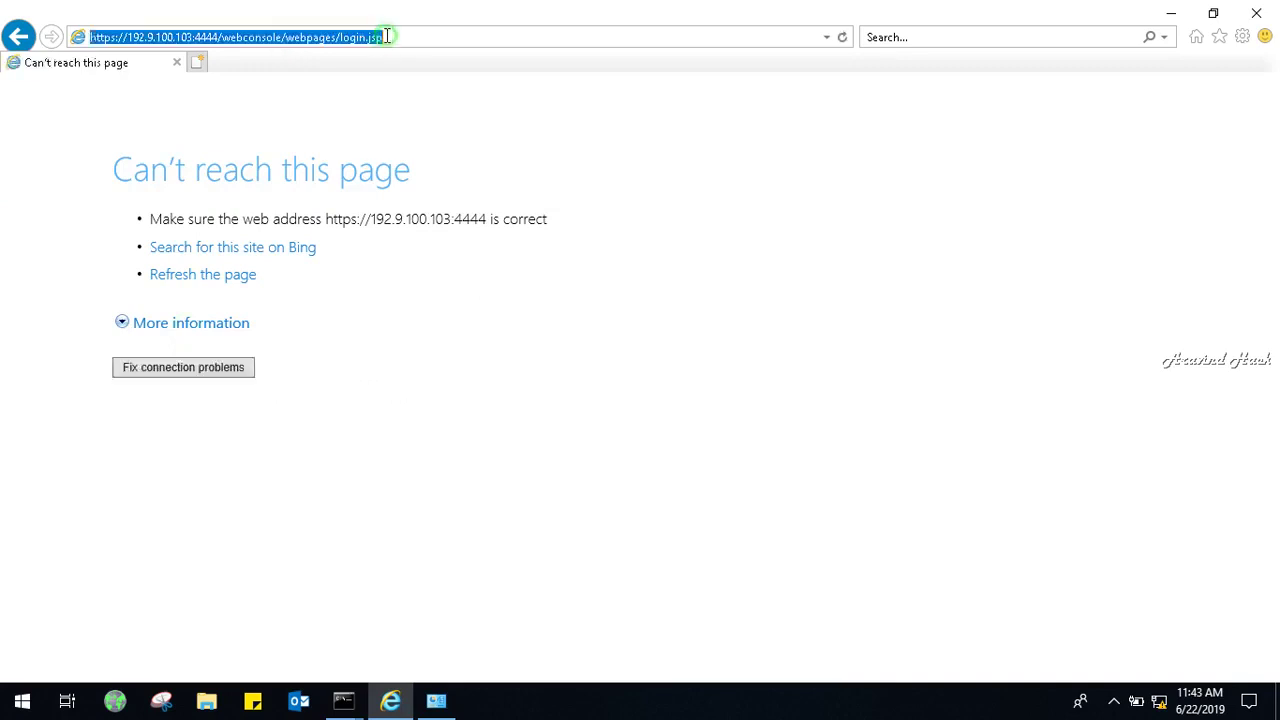
{"action": "left_click", "coordinate": [385, 37]}
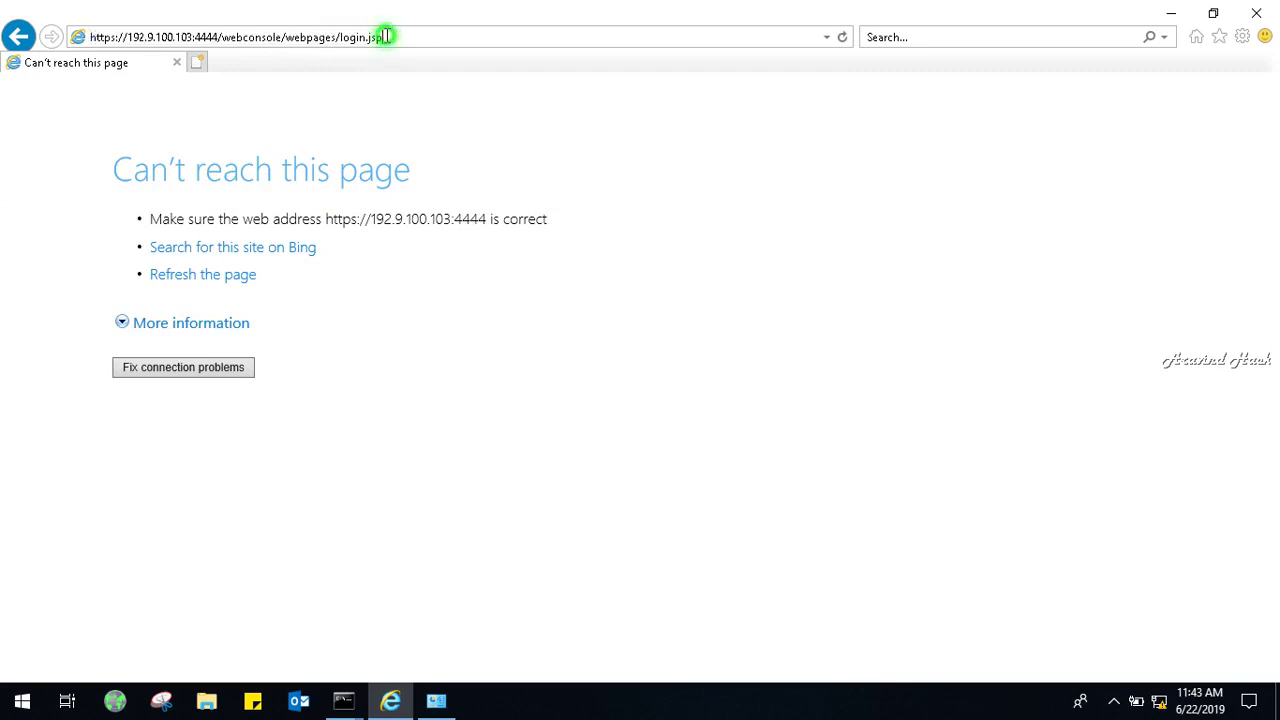
{"action": "left_click", "coordinate": [385, 36]}
{"action": "type", "text": "https://192.1"}
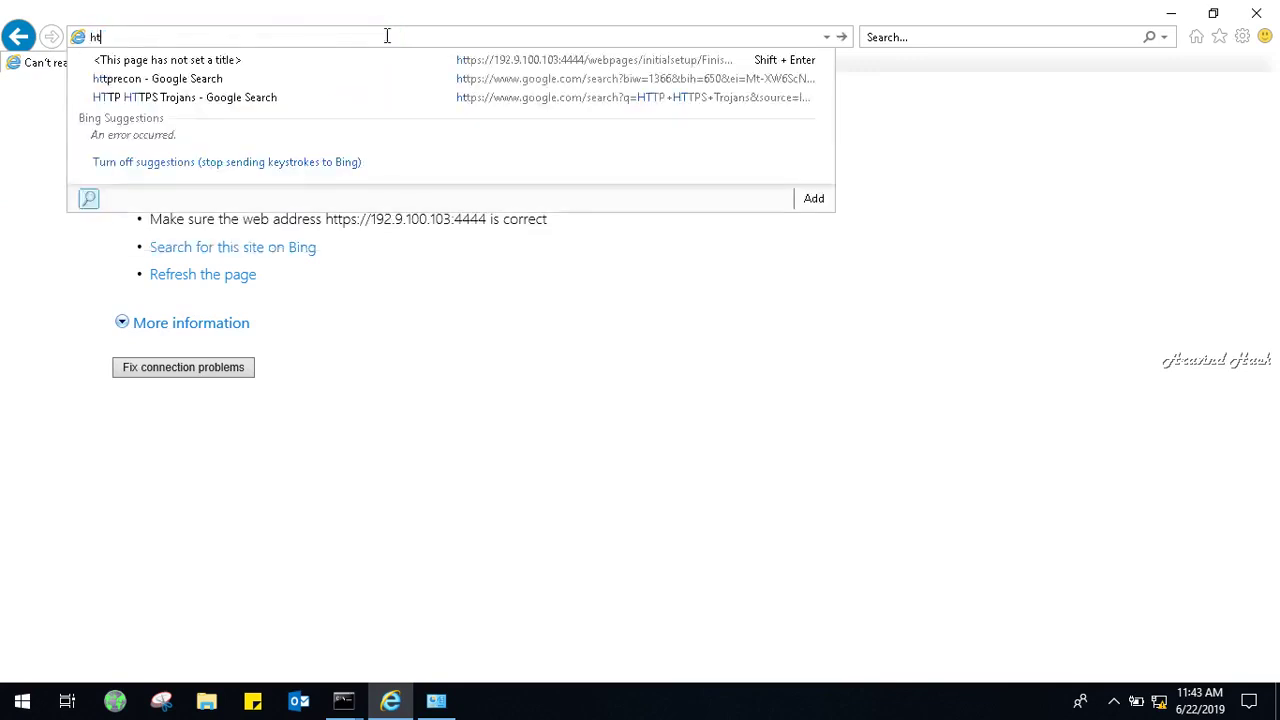
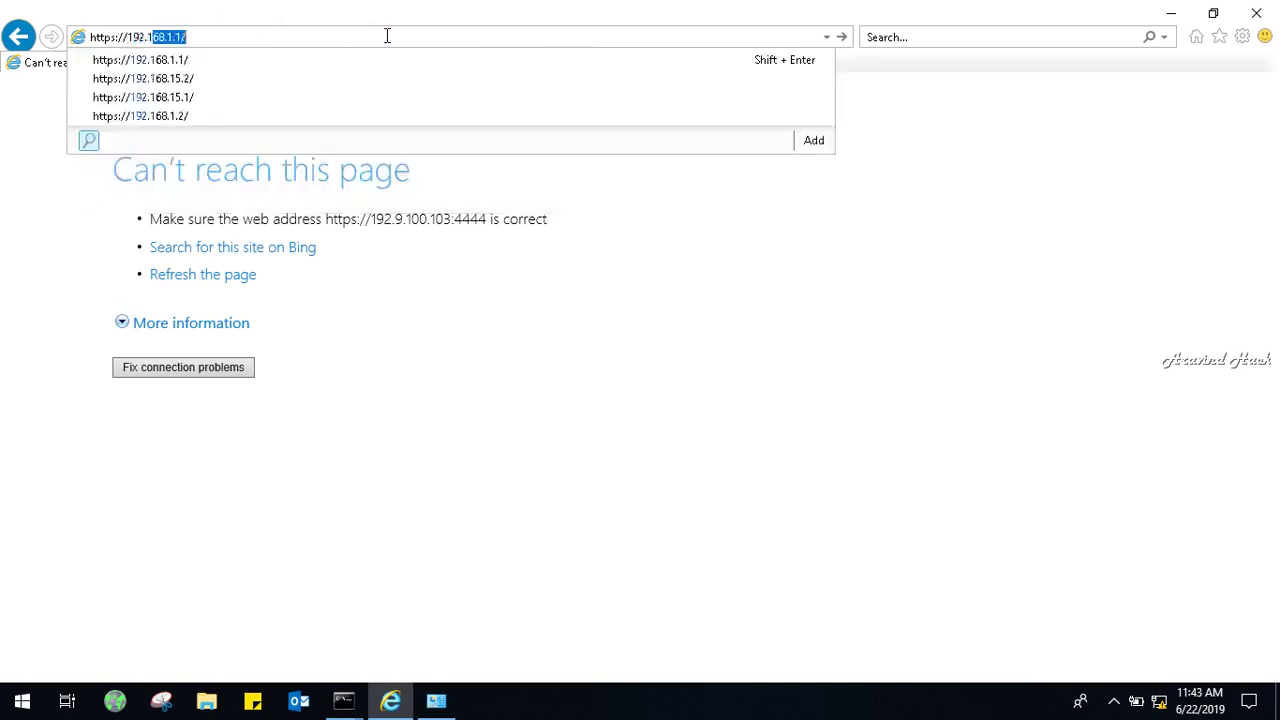
{"action": "key", "text": "BackSpace"}
{"action": "key", "text": "BackSpace"}
{"action": "type", "text": "9.1"}
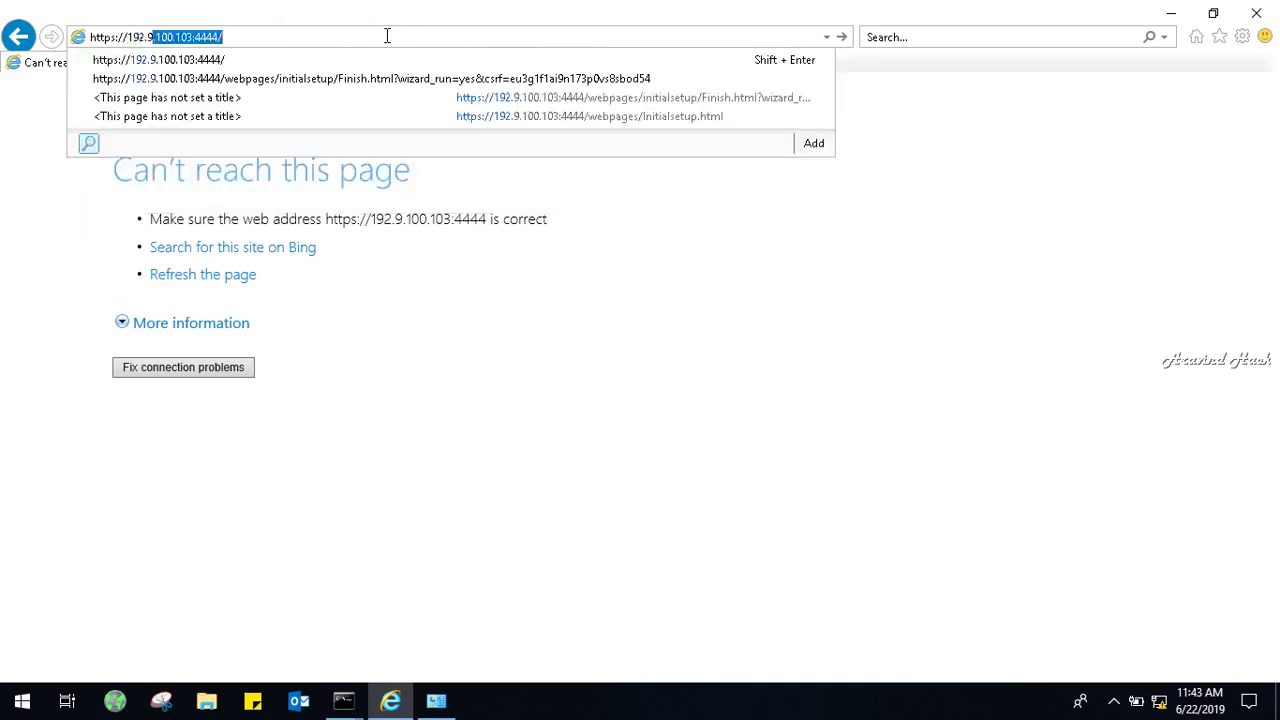
{"action": "type", "text": "00.1"}
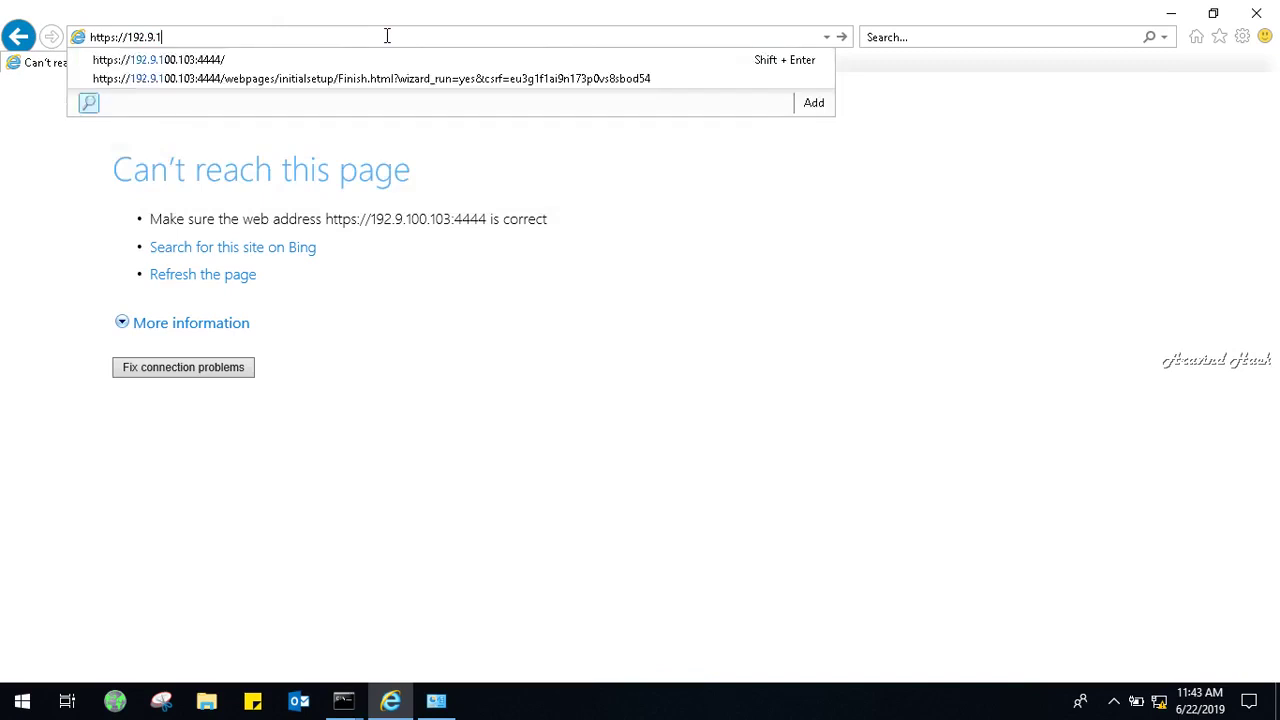
{"action": "type", "text": "03"}
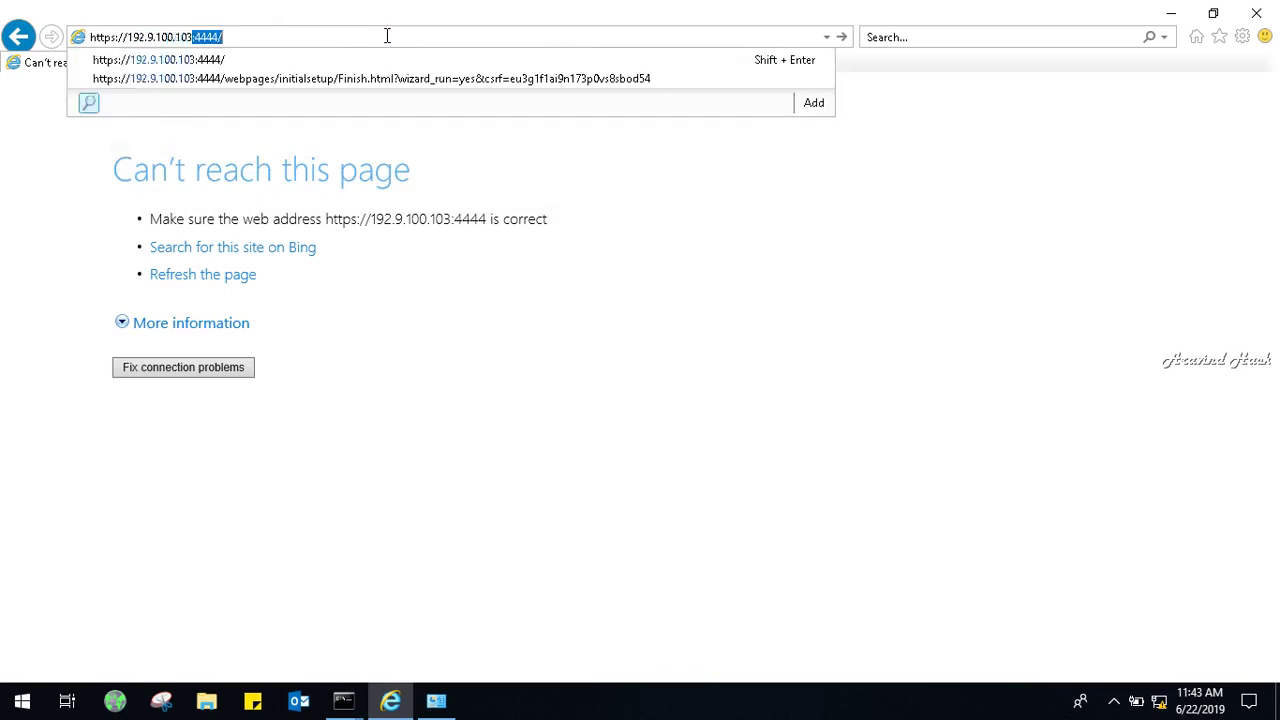
{"action": "key", "text": "Return"}
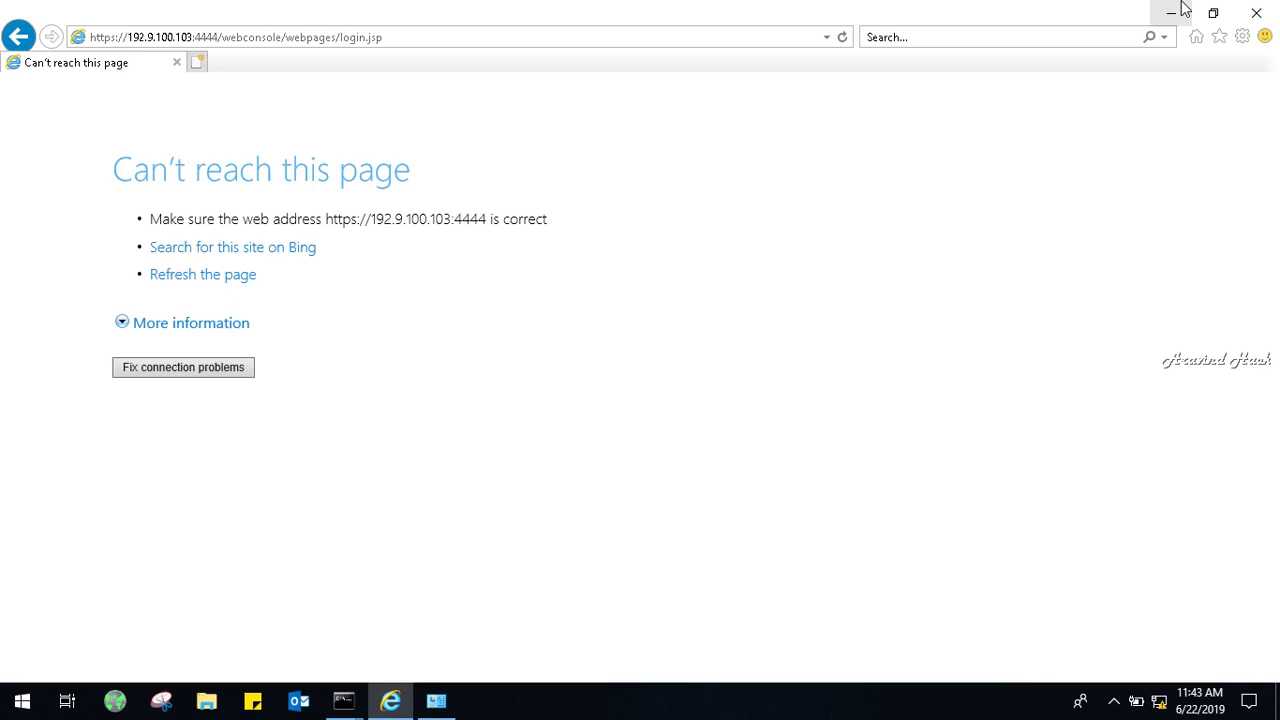
Trim the URL back to the root 192.9.100.103:4444 and reload, getting a not-connected error.
{"action": "left_click", "coordinate": [497, 33]}
{"action": "left_click", "coordinate": [497, 33]}
{"action": "key", "text": "BackSpace"}
{"action": "key", "text": "BackSpace"}
{"action": "key", "text": "BackSpace"}
{"action": "key", "text": "BackSpace"}
{"action": "key", "text": "BackSpace"}
{"action": "key", "text": "BackSpace"}
{"action": "key", "text": "BackSpace"}
{"action": "key", "text": "BackSpace"}
{"action": "key", "text": "BackSpace"}
{"action": "key", "text": "BackSpace"}
{"action": "key", "text": "BackSpace"}
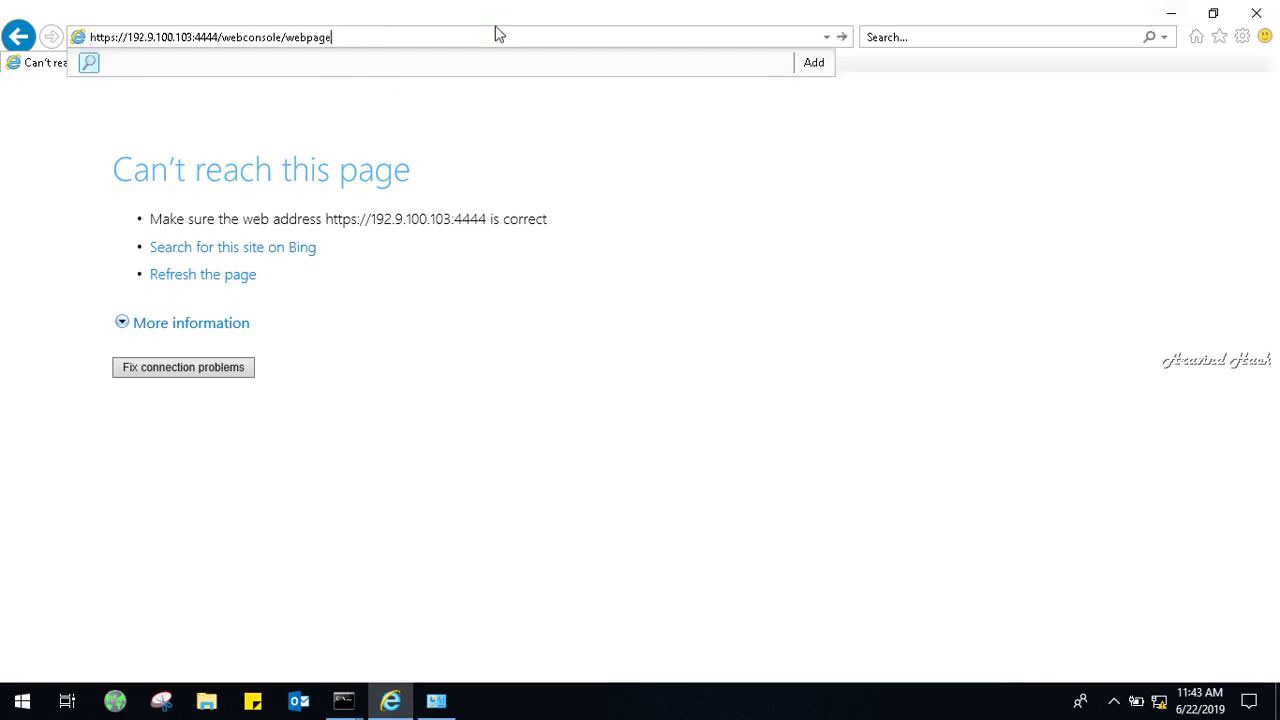
{"action": "key", "text": "BackSpace"}
{"action": "key", "text": "BackSpace"}
{"action": "key", "text": "BackSpace"}
{"action": "key", "text": "BackSpace"}
{"action": "key", "text": "BackSpace"}
{"action": "key", "text": "BackSpace"}
{"action": "key", "text": "BackSpace"}
{"action": "key", "text": "BackSpace"}
{"action": "key", "text": "BackSpace"}
{"action": "key", "text": "BackSpace"}
{"action": "key", "text": "BackSpace"}
{"action": "key", "text": "BackSpace"}
{"action": "key", "text": "BackSpace"}
{"action": "key", "text": "BackSpace"}
{"action": "key", "text": "BackSpace"}
{"action": "key", "text": "BackSpace"}
{"action": "key", "text": "BackSpace"}
{"action": "key", "text": "BackSpace"}
{"action": "key", "text": "Return"}
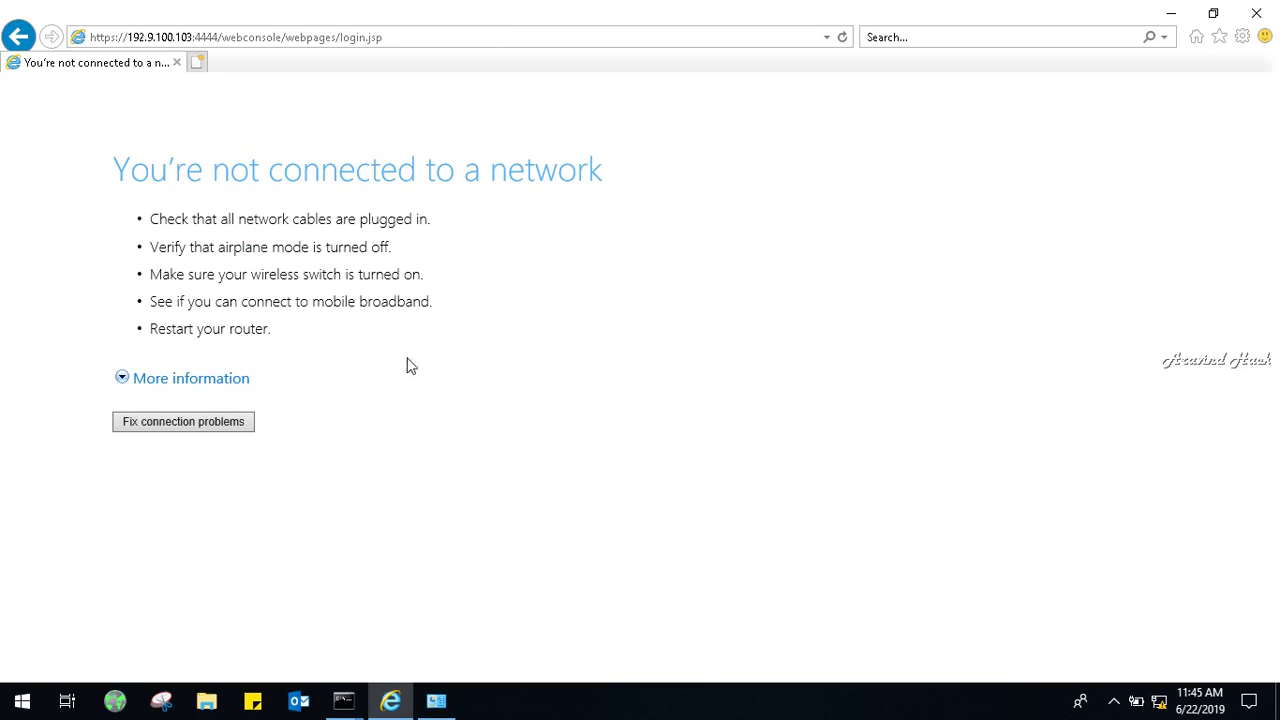
Minimize the browser and close the running ping command window.
{"action": "left_click", "coordinate": [1114, 702]}
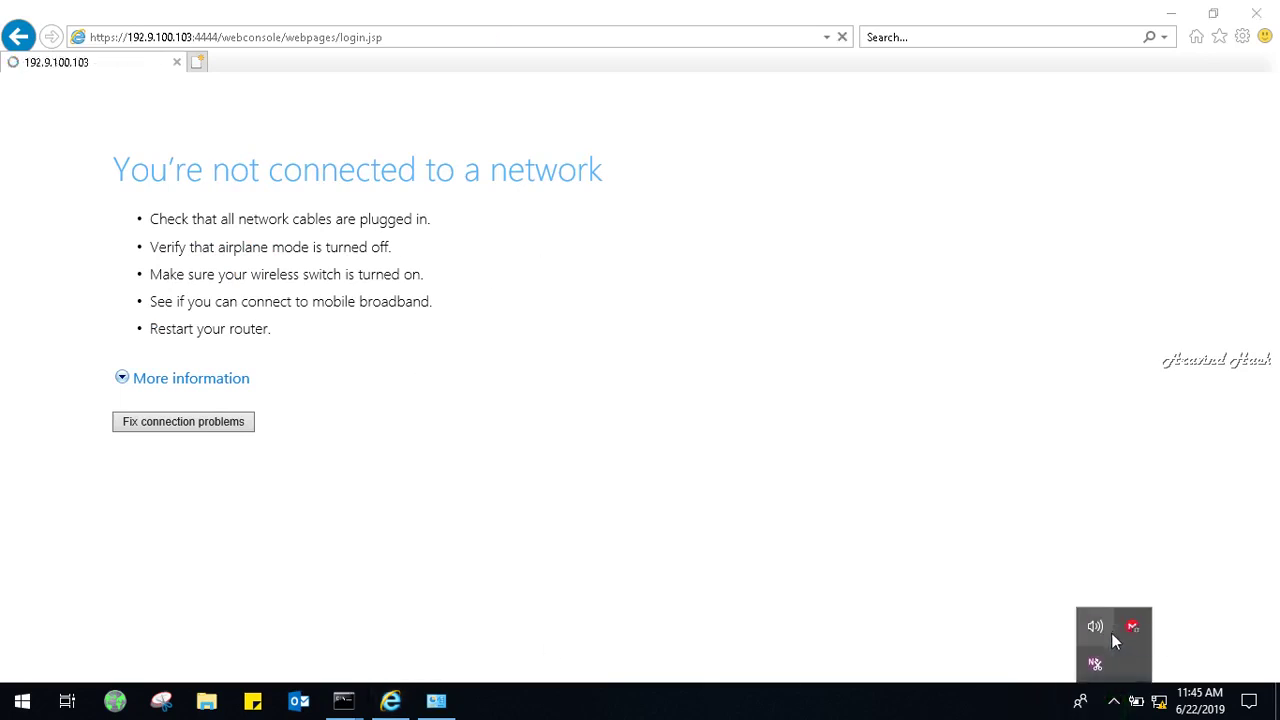
{"action": "left_click", "coordinate": [1163, 10]}
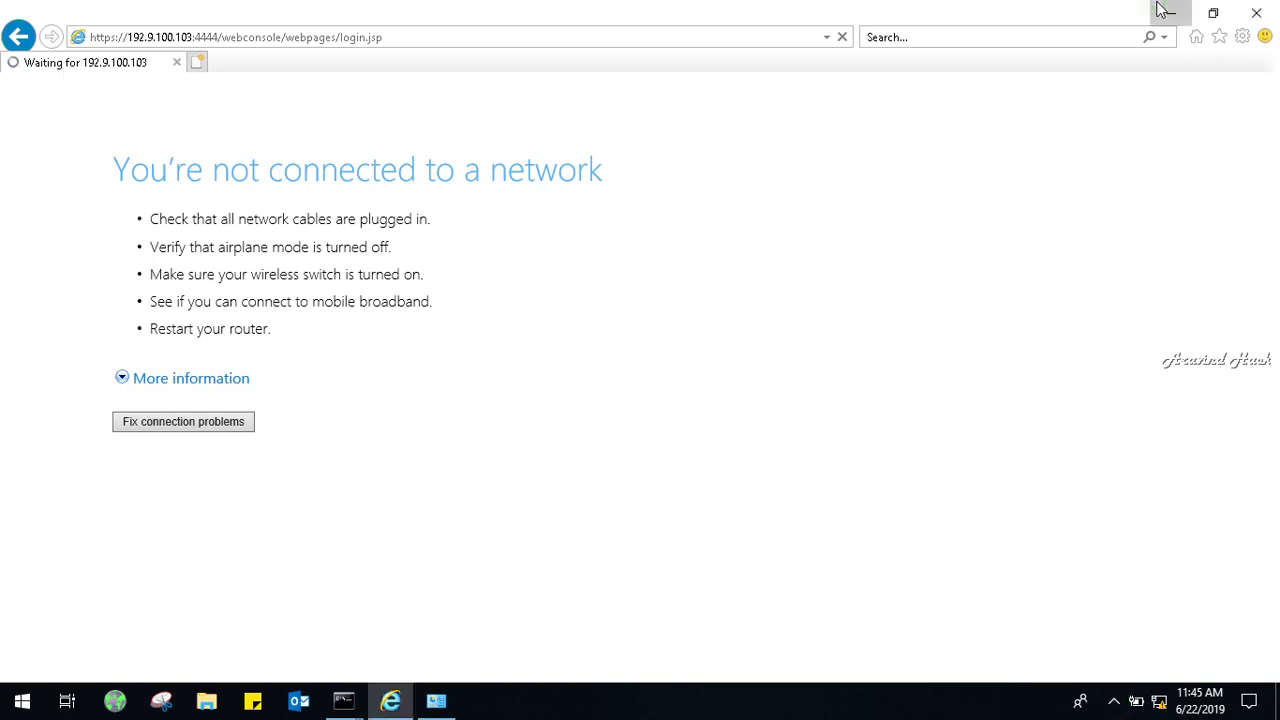
{"action": "left_click", "coordinate": [1163, 10]}
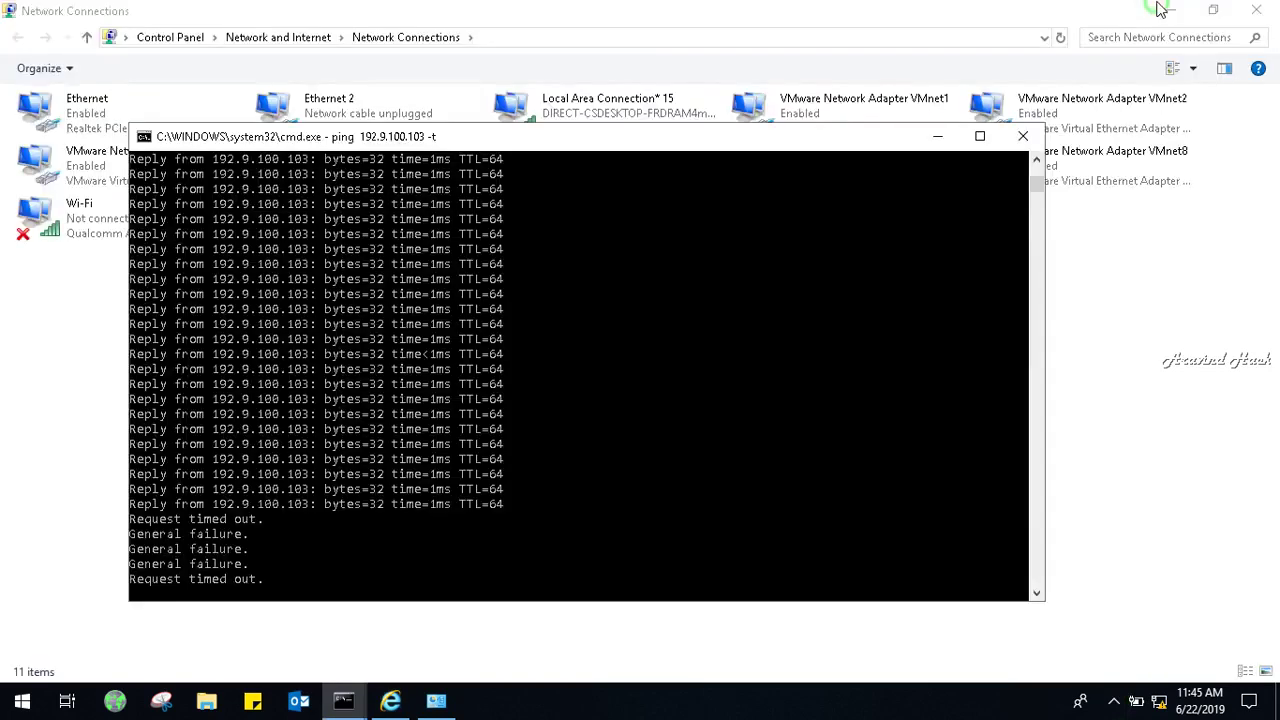
{"action": "left_click", "coordinate": [1017, 138]}
{"action": "left_click", "coordinate": [1172, 10]}
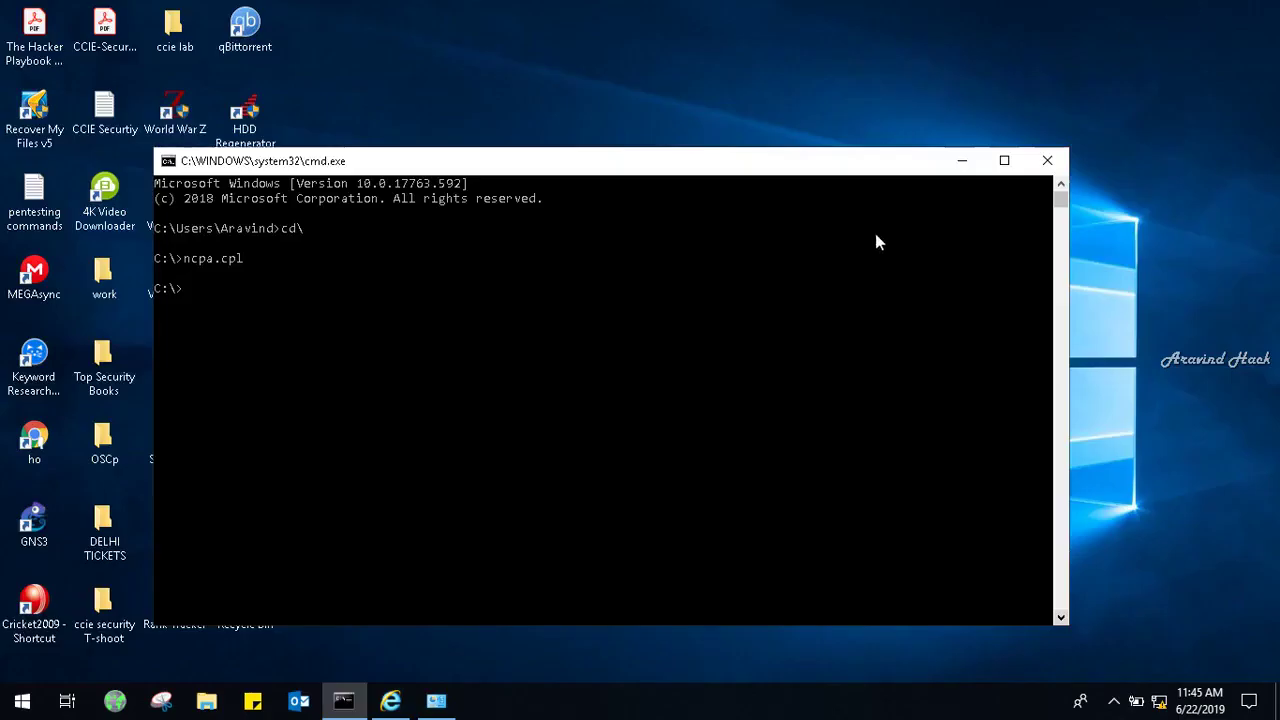
Rerun the ncpa.cpl command in Command Prompt to reopen Network Connections.
{"action": "type", "text": "ncp"}
{"action": "key", "text": "BackSpace"}
{"action": "key", "text": "BackSpace"}
{"action": "key", "text": "BackSpace"}
{"action": "key", "text": "Up"}
{"action": "key", "text": "Return"}
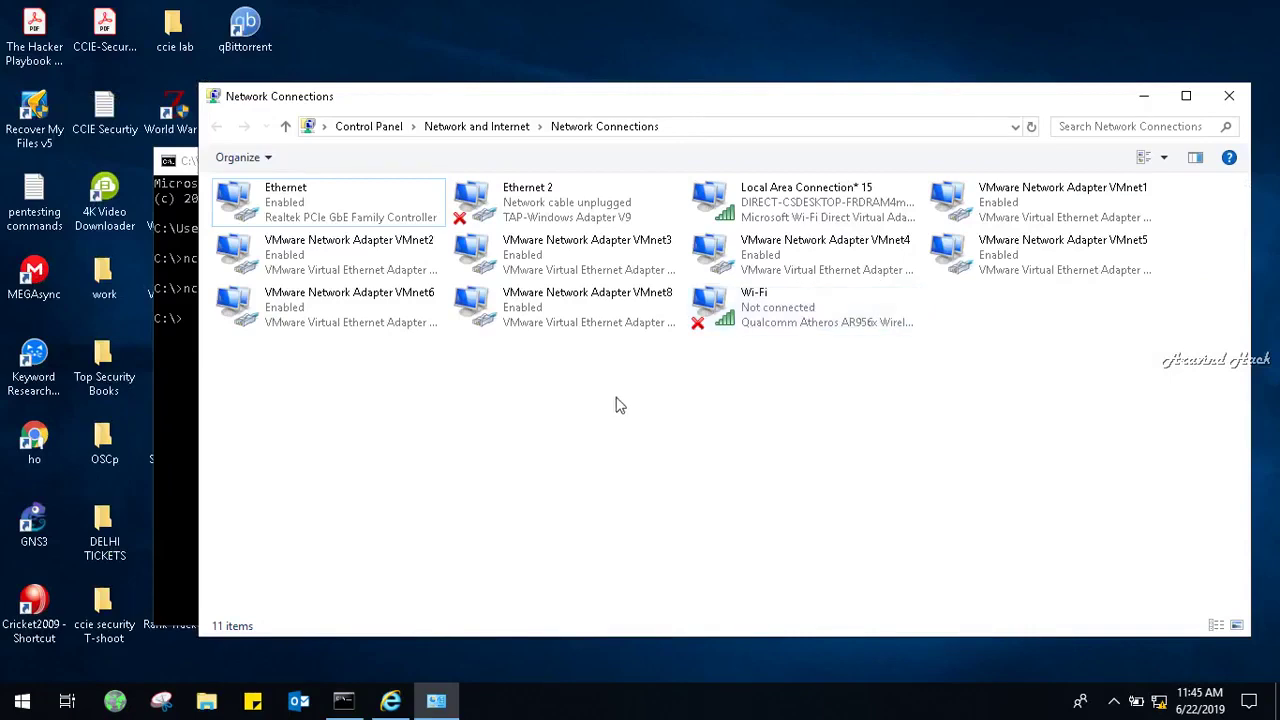
Open the Internet Protocol Version 4 (TCP/IPv4) properties of the Ethernet adapter.
{"action": "right_click", "coordinate": [340, 198]}
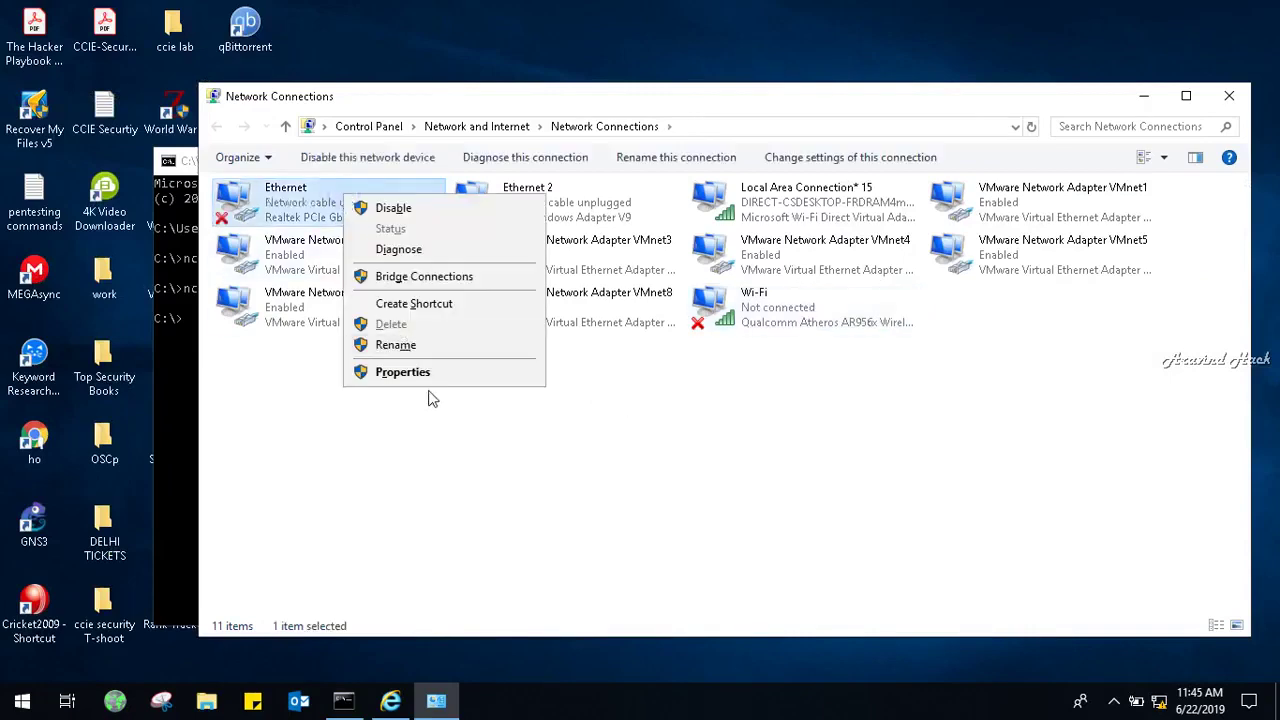
{"action": "left_click", "coordinate": [432, 392]}
{"action": "right_click", "coordinate": [278, 212]}
{"action": "left_click", "coordinate": [331, 391]}
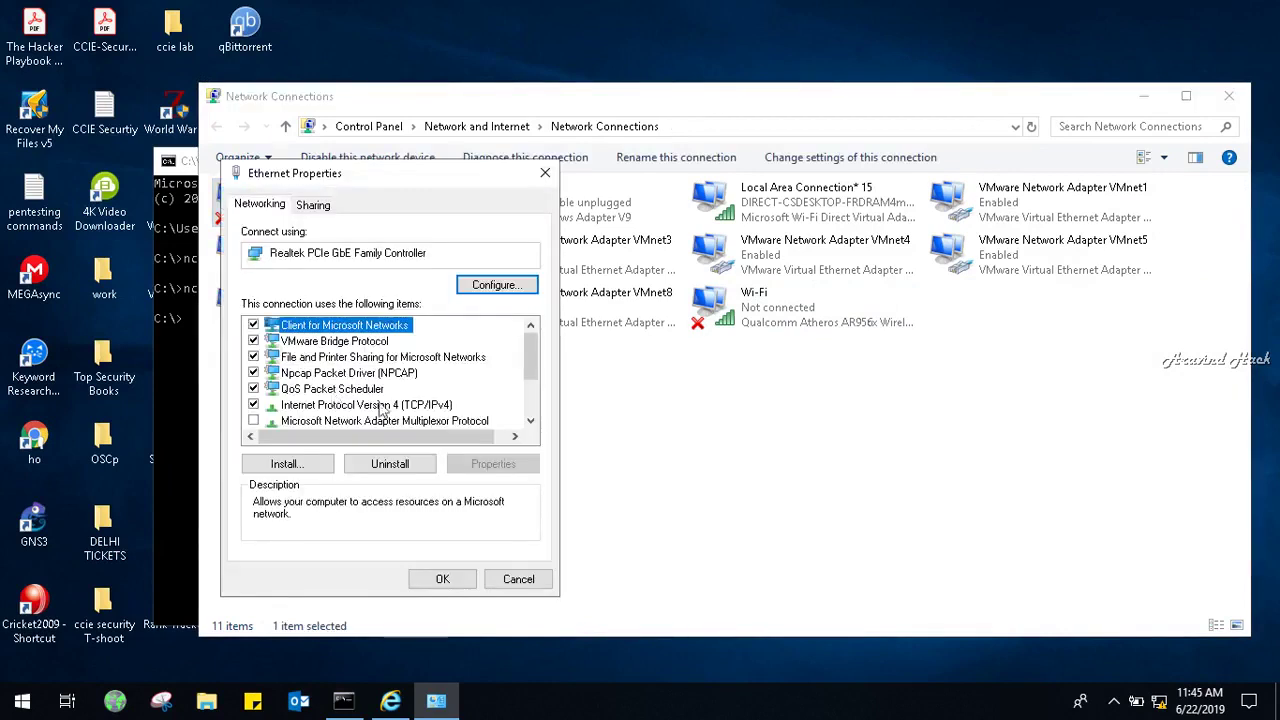
{"action": "left_click", "coordinate": [413, 407]}
{"action": "left_click", "coordinate": [476, 464]}
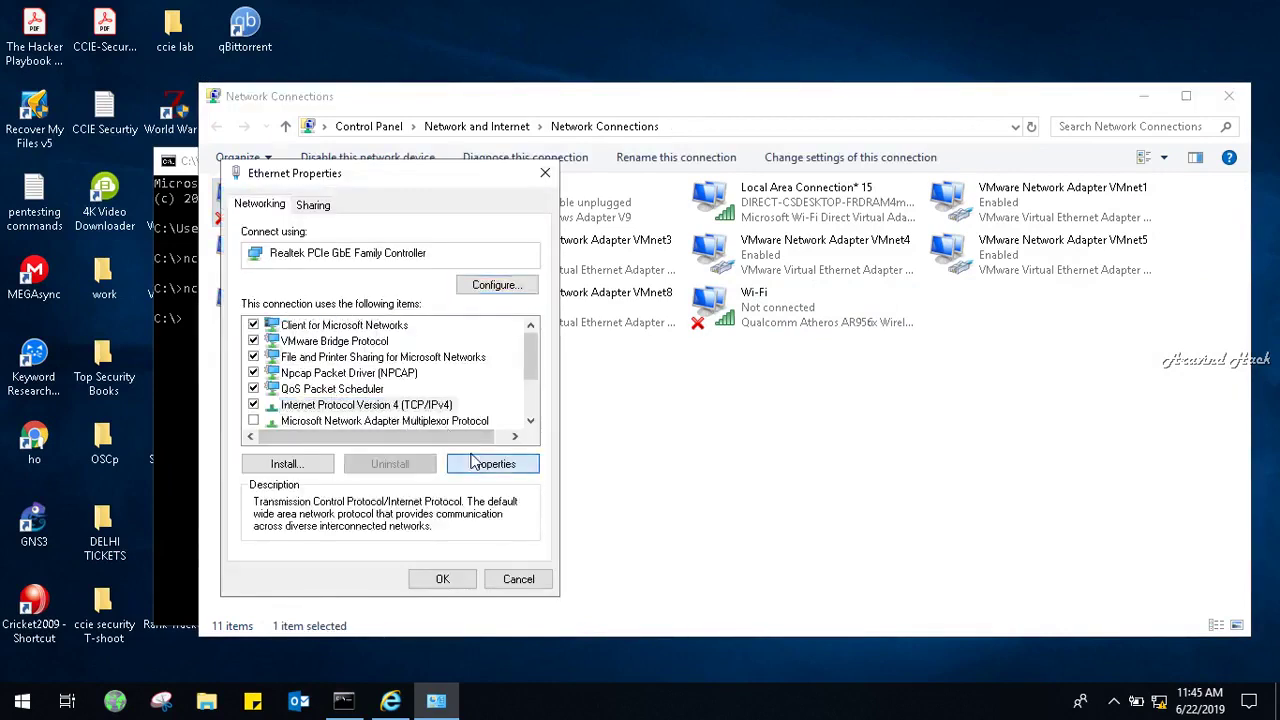
Set static IP 172.16.16.17 with mask 255.255.0.0, apply it, and close Network Connections.
{"action": "left_click", "coordinate": [344, 360]}
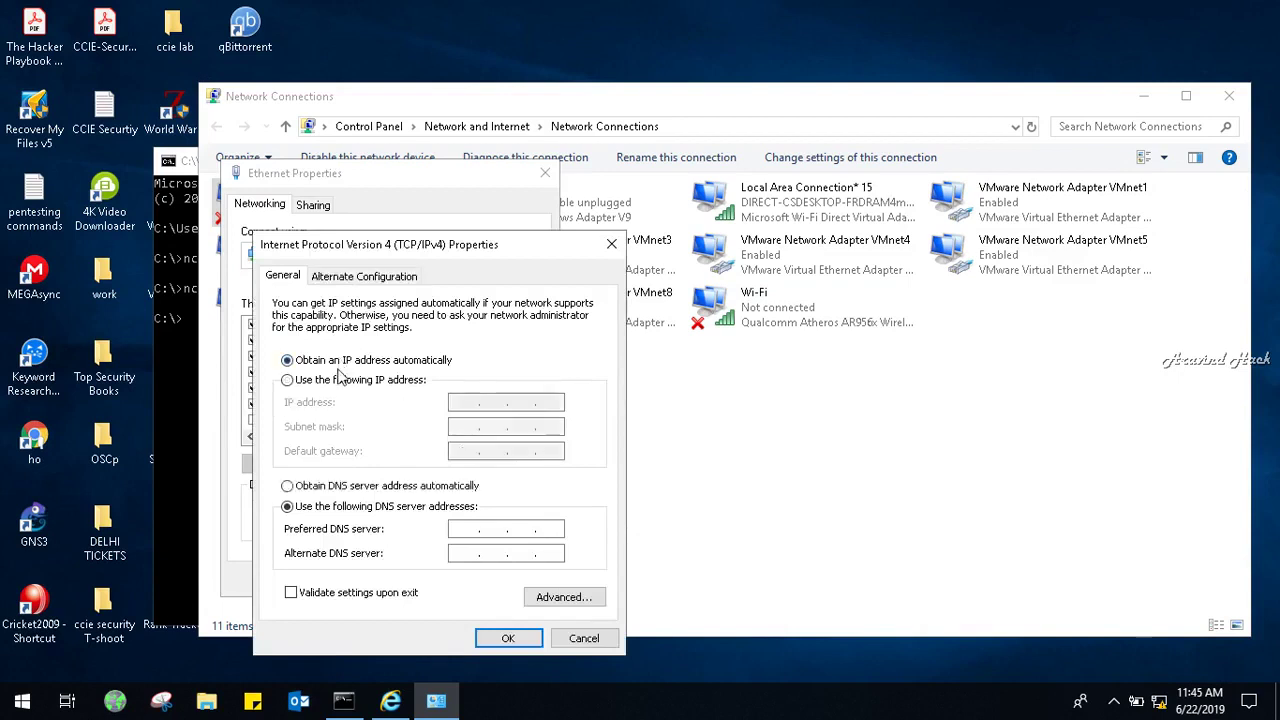
{"action": "left_click", "coordinate": [338, 381]}
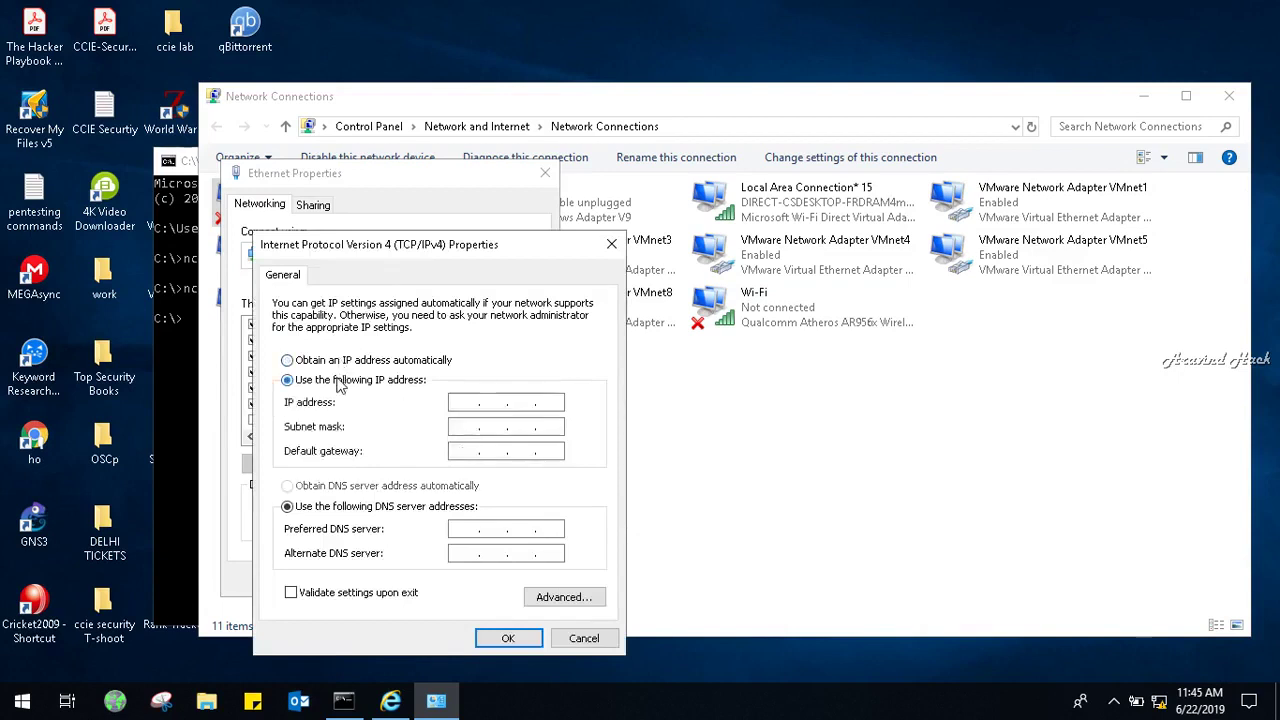
{"action": "left_click", "coordinate": [461, 402]}
{"action": "type", "text": "172.16.16.17"}
{"action": "key", "text": "Tab"}
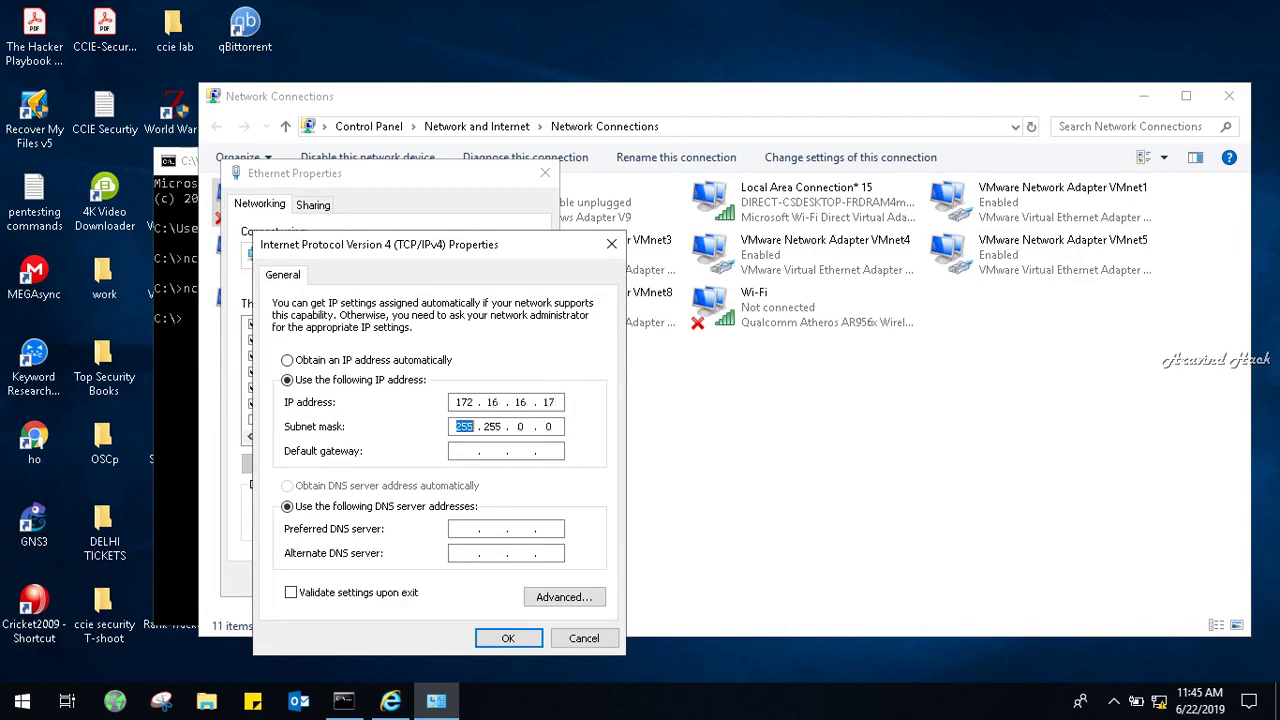
{"action": "left_click", "coordinate": [511, 644]}
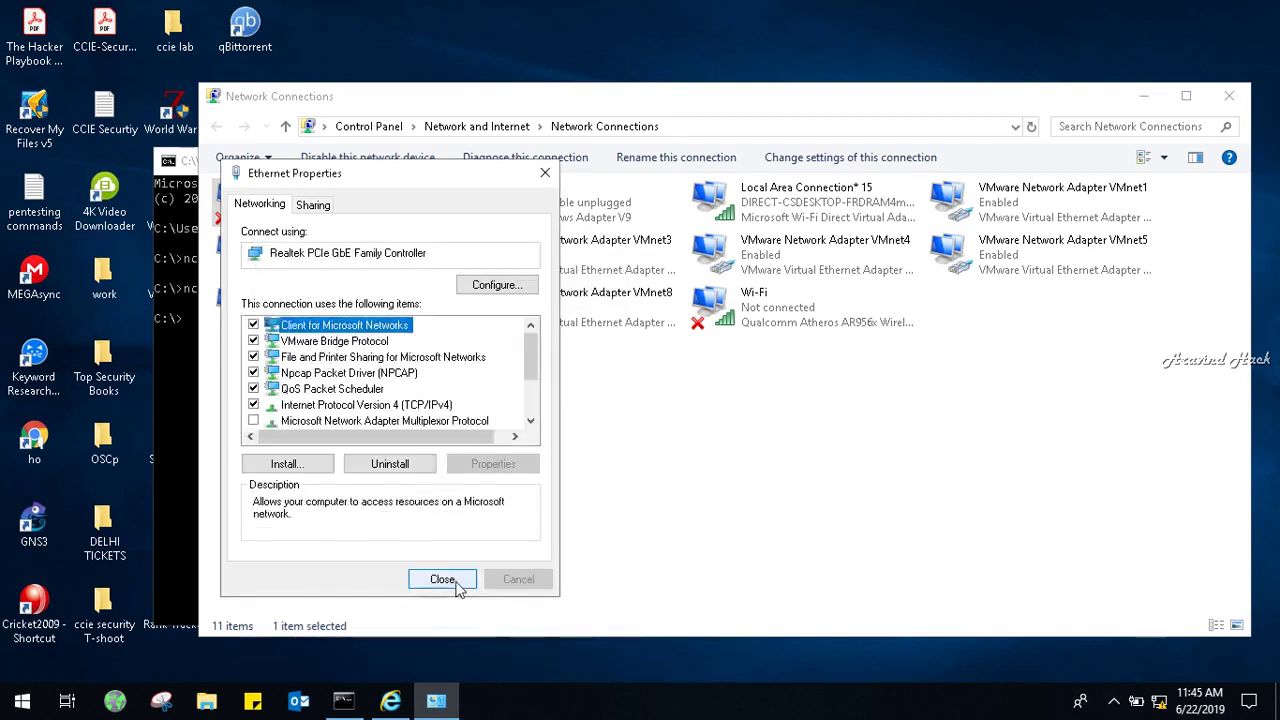
{"action": "left_click", "coordinate": [447, 660]}
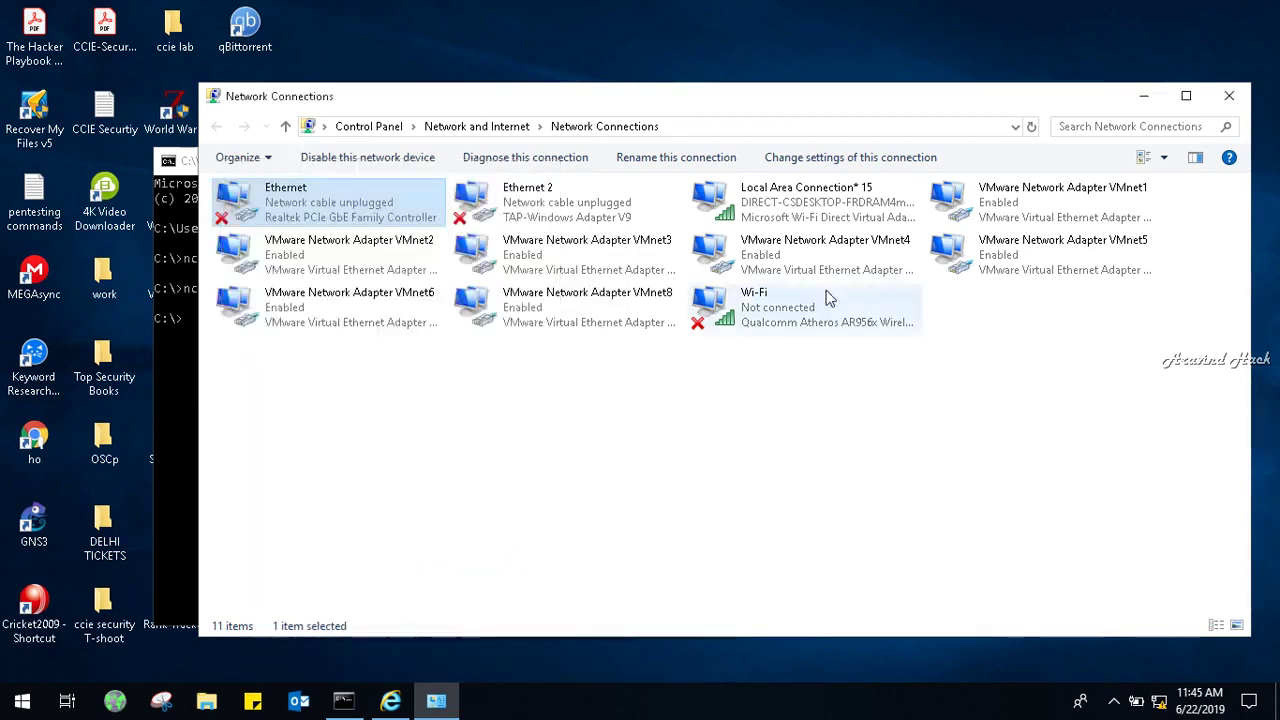
{"action": "left_click", "coordinate": [1230, 96]}
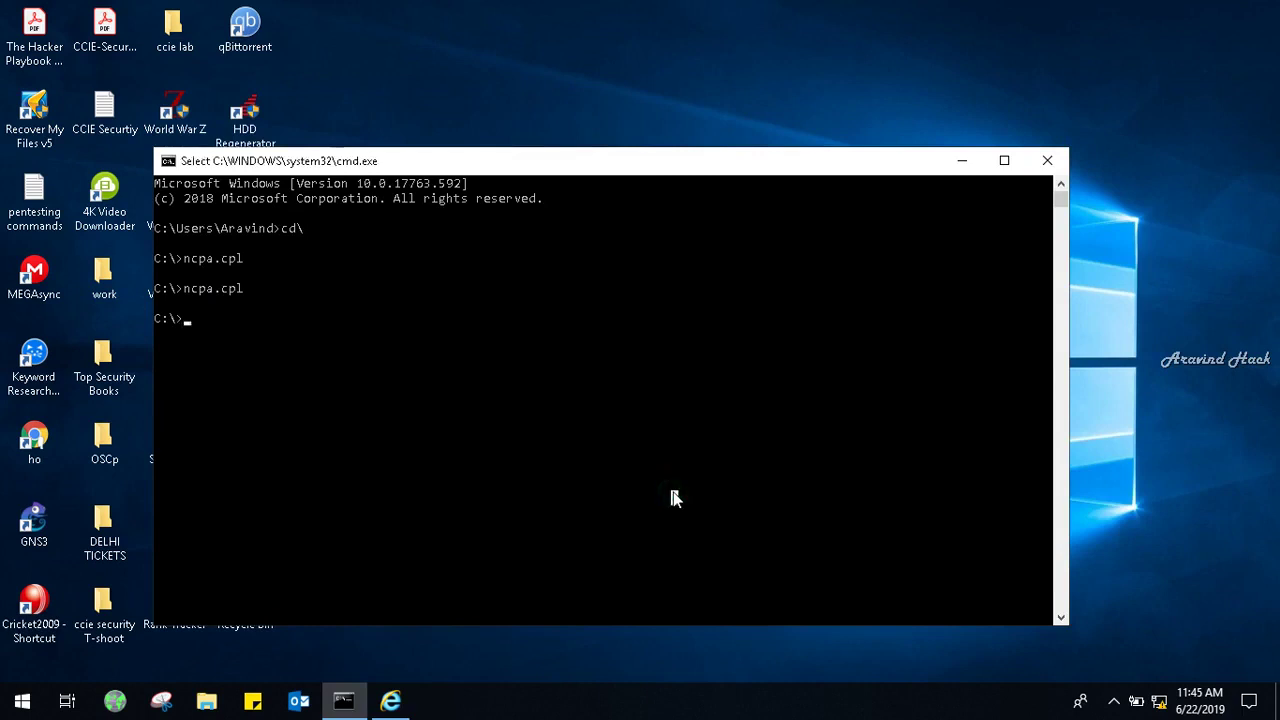
Ping 172.16.16.16, which fails with 100% packet loss, and recall the ping command.
{"action": "type", "text": "cd\\"}
{"action": "key", "text": "BackSpace"}
{"action": "key", "text": "BackSpace"}
{"action": "key", "text": "BackSpace"}
{"action": "type", "text": "ping 172.16.16.16"}
{"action": "key", "text": "Return"}
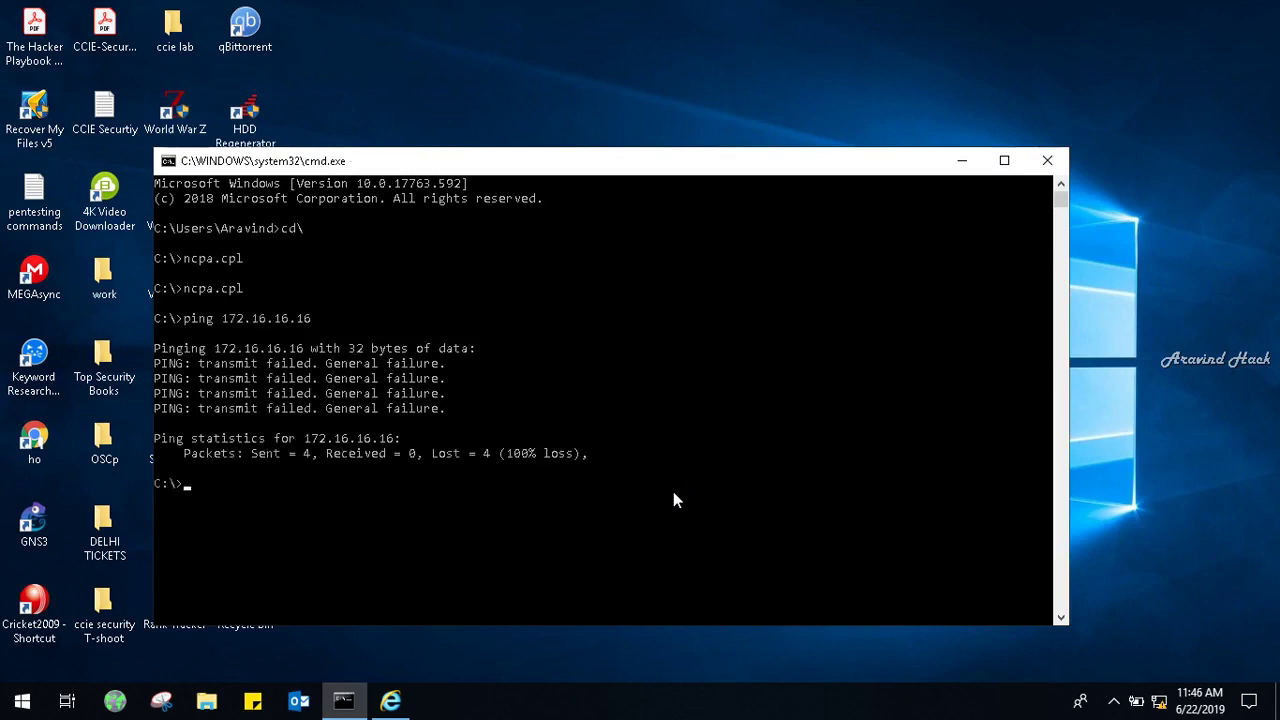
{"action": "key", "text": "Up"}
{"action": "key", "text": "Up"}
{"action": "key", "text": "Up"}
{"action": "key", "text": "Down"}
{"action": "key", "text": "Down"}
Add -t to run ping 172.16.16.16 continuously.
{"action": "type", "text": "-t"}
{"action": "key", "text": "Return"}
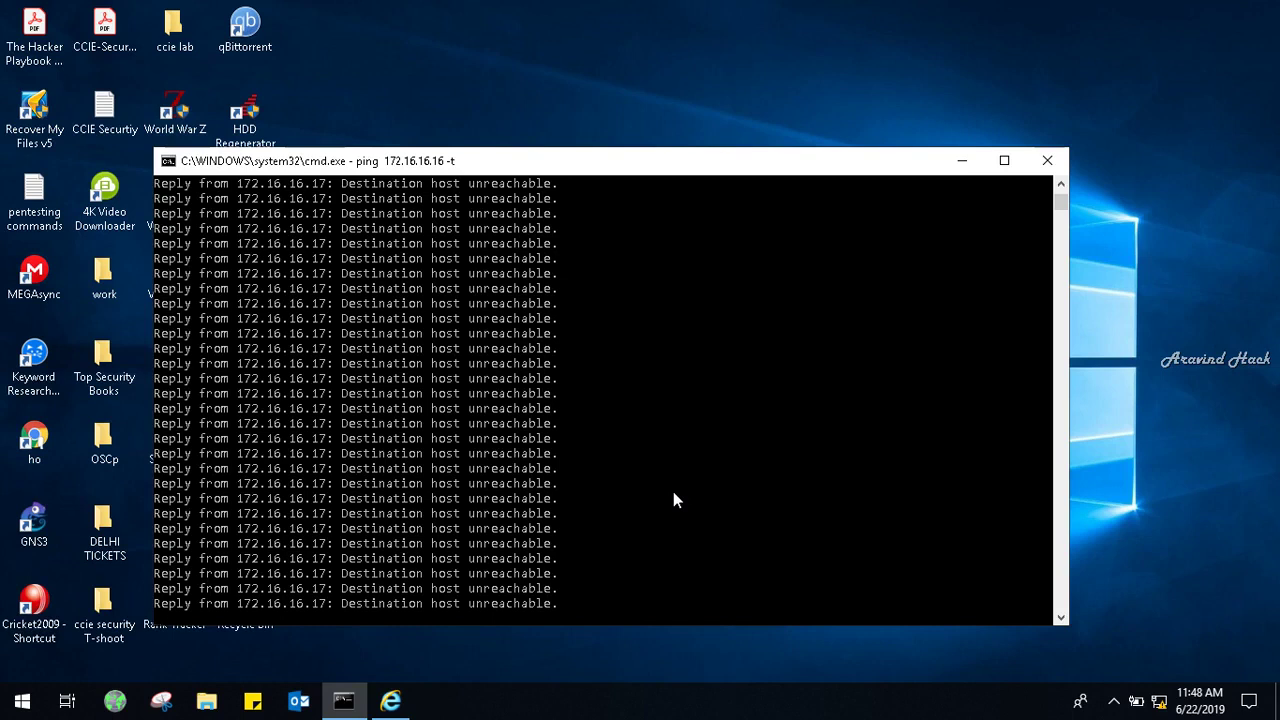
Stop the continuous ping and ping the appliance at 192.9.100.103, losing all packets.
{"action": "key", "text": "ctrl+c"}
{"action": "type", "text": "ping "}
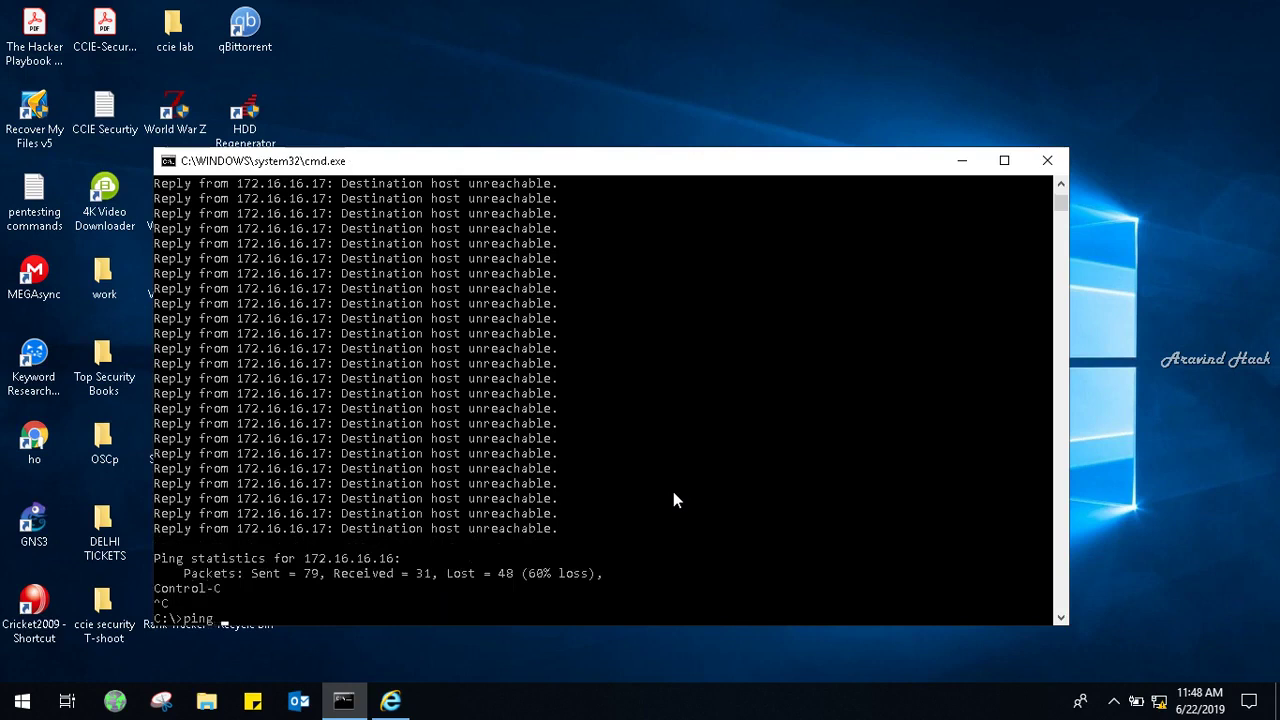
{"action": "type", "text": "192.9"}
{"action": "type", "text": ".11"}
{"action": "type", "text": "00.103"}
{"action": "key", "text": "Return"}
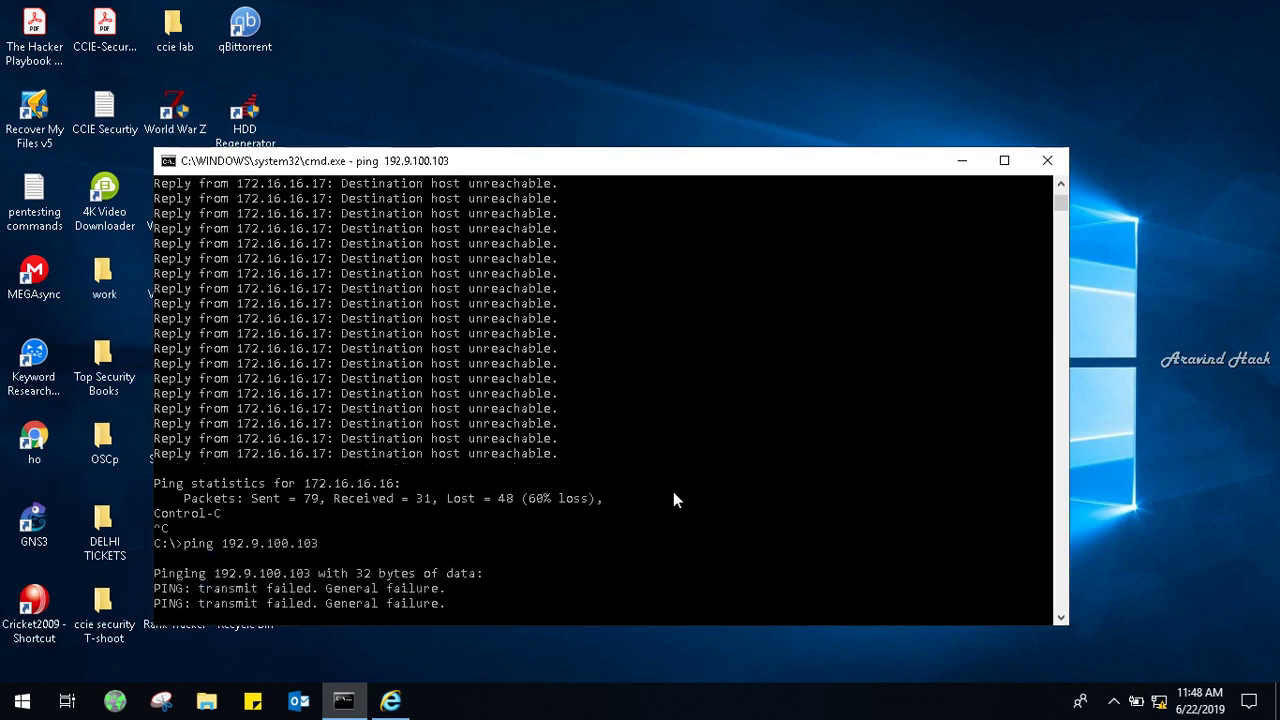
Restart the continuous ping to 172.16.16.16 and return to Internet Explorer's address bar.
{"action": "key", "text": "Up"}
{"action": "key", "text": "Up"}
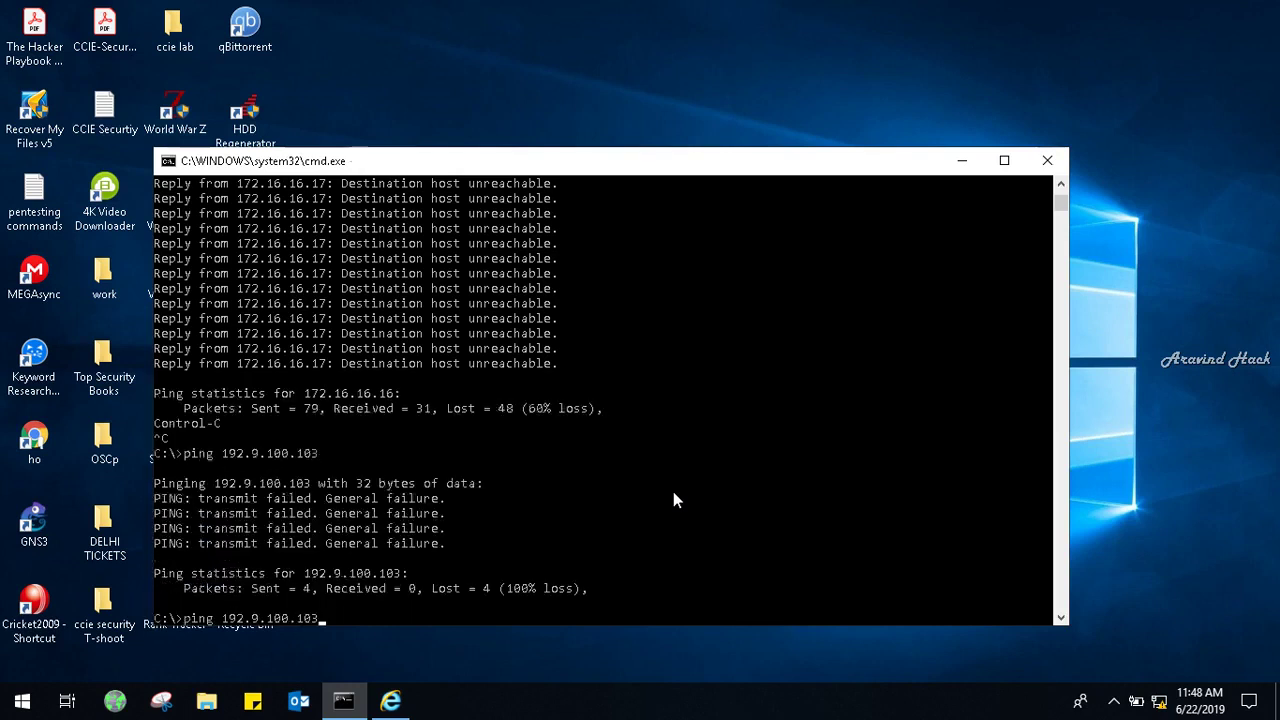
{"action": "key", "text": "Return"}
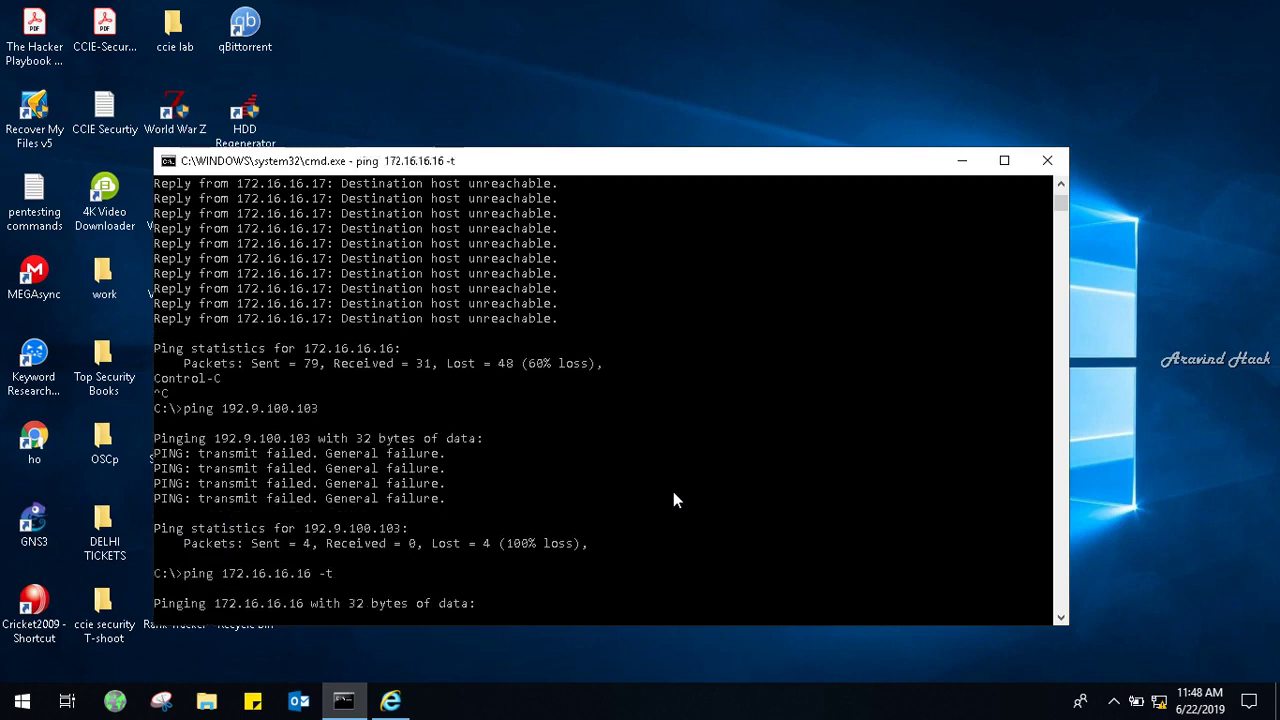
{"action": "left_click", "coordinate": [391, 710]}
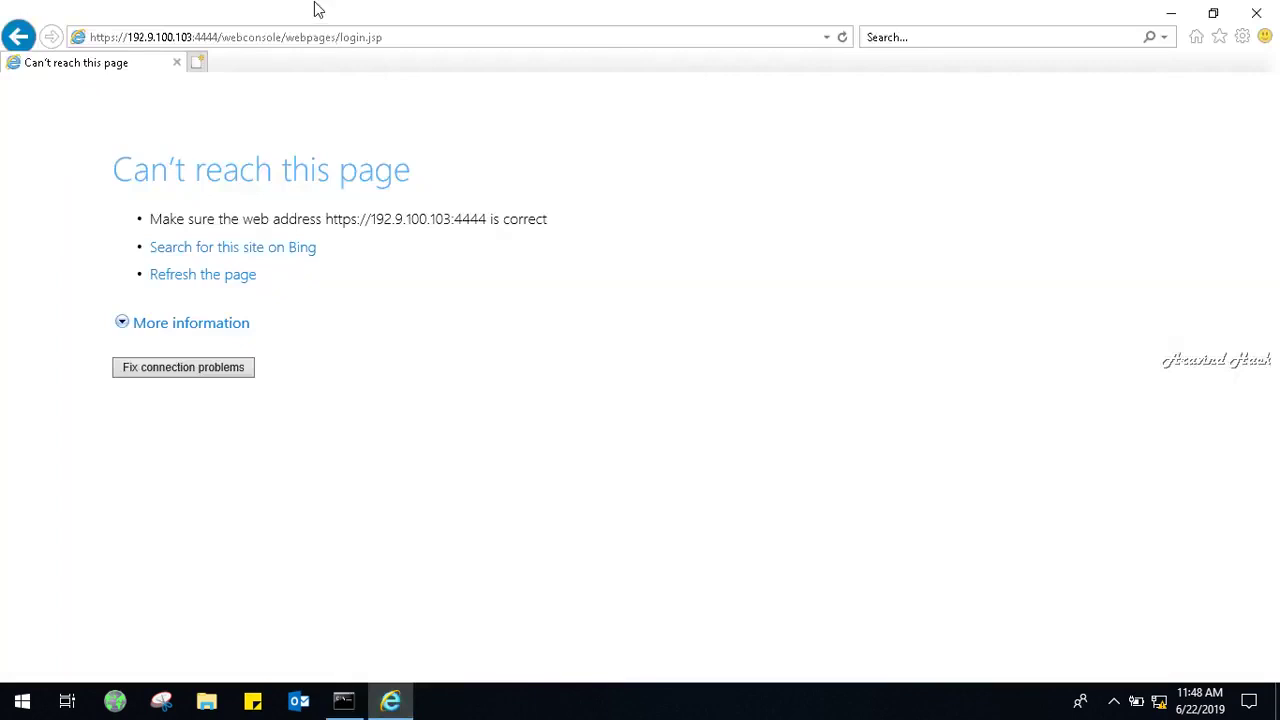
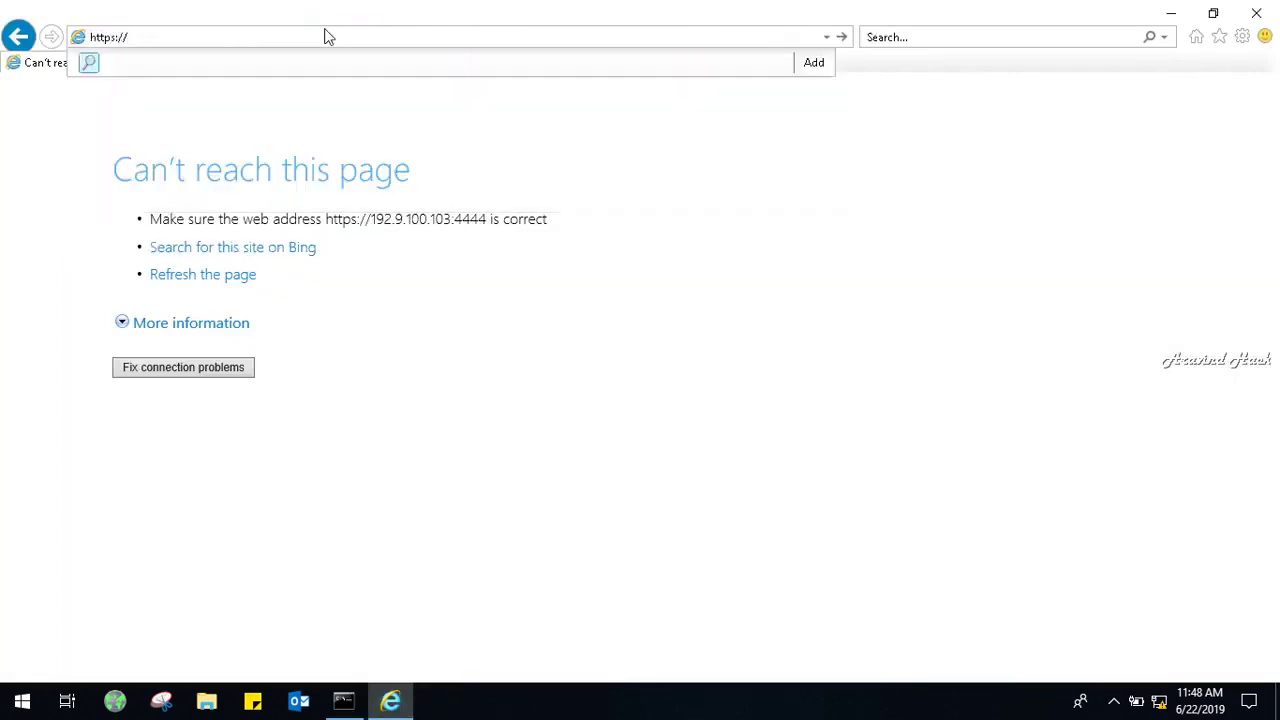
Load the firewall console at 172.16.16.16:4444 in Internet Explorer, then return to the ping console.
{"action": "type", "text": "172."}
{"action": "key", "text": "Return"}
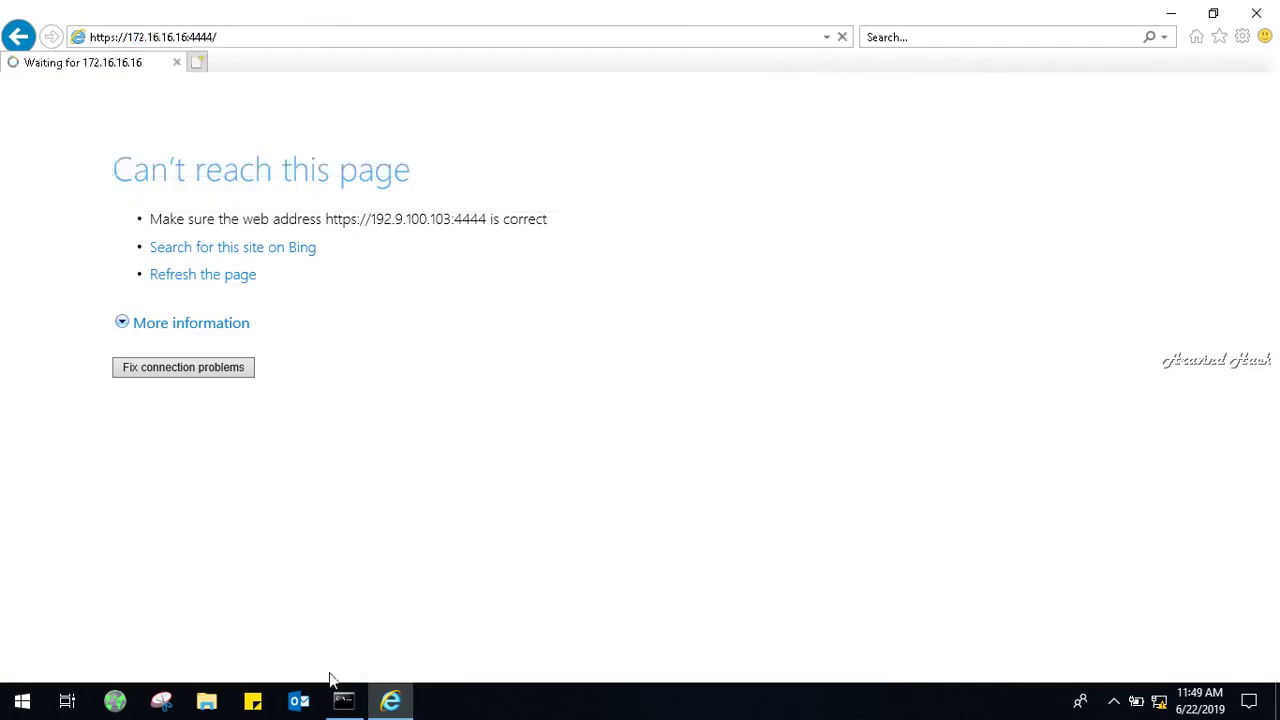
{"action": "left_click", "coordinate": [341, 701]}
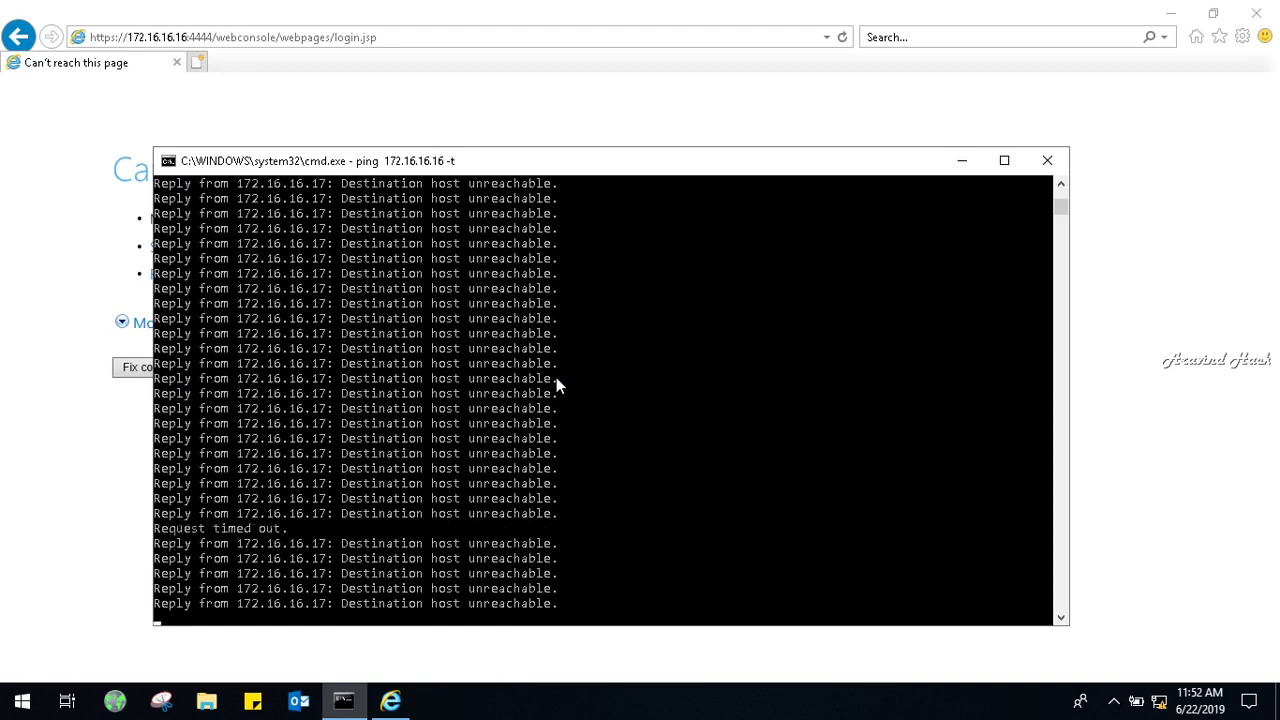
Stop the continuous ping and open Network Connections with ncpa.cpl.
{"action": "key", "text": "ctrl+c"}
{"action": "key", "text": "Up"}
{"action": "key", "text": "BackSpace"}
{"action": "key", "text": "BackSpace"}
{"action": "key", "text": "BackSpace"}
{"action": "key", "text": "Escape"}
{"action": "type", "text": "ncpa.cpl"}
{"action": "key", "text": "Return"}
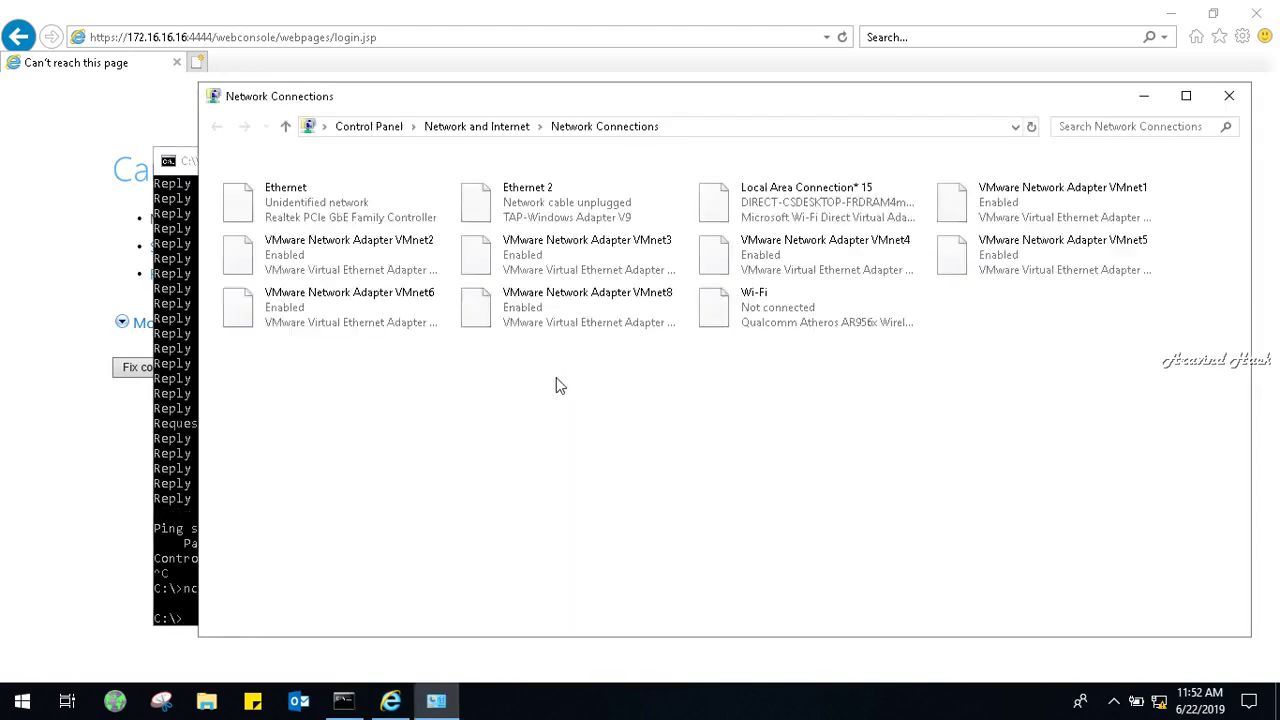
Check Ethernet's static IPv4 settings: 172.16.16.17 with mask 255.255.0.0.
{"action": "right_click", "coordinate": [282, 206]}
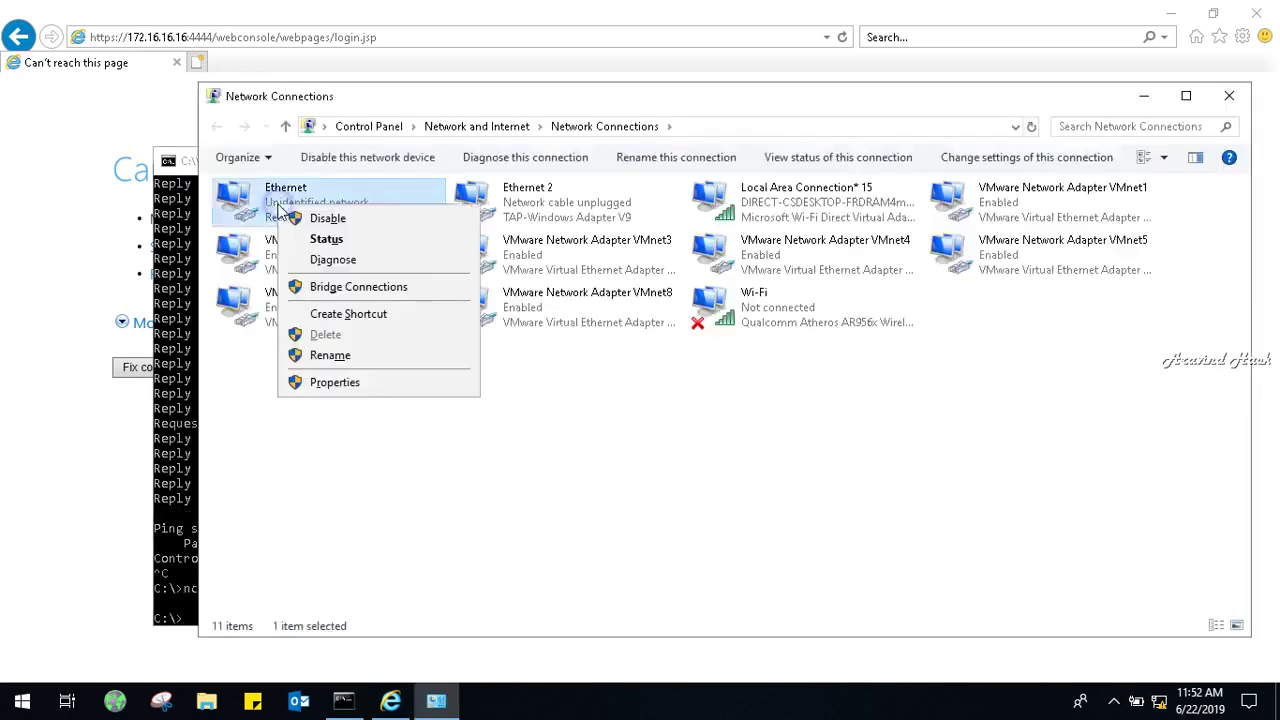
{"action": "left_click", "coordinate": [345, 386]}
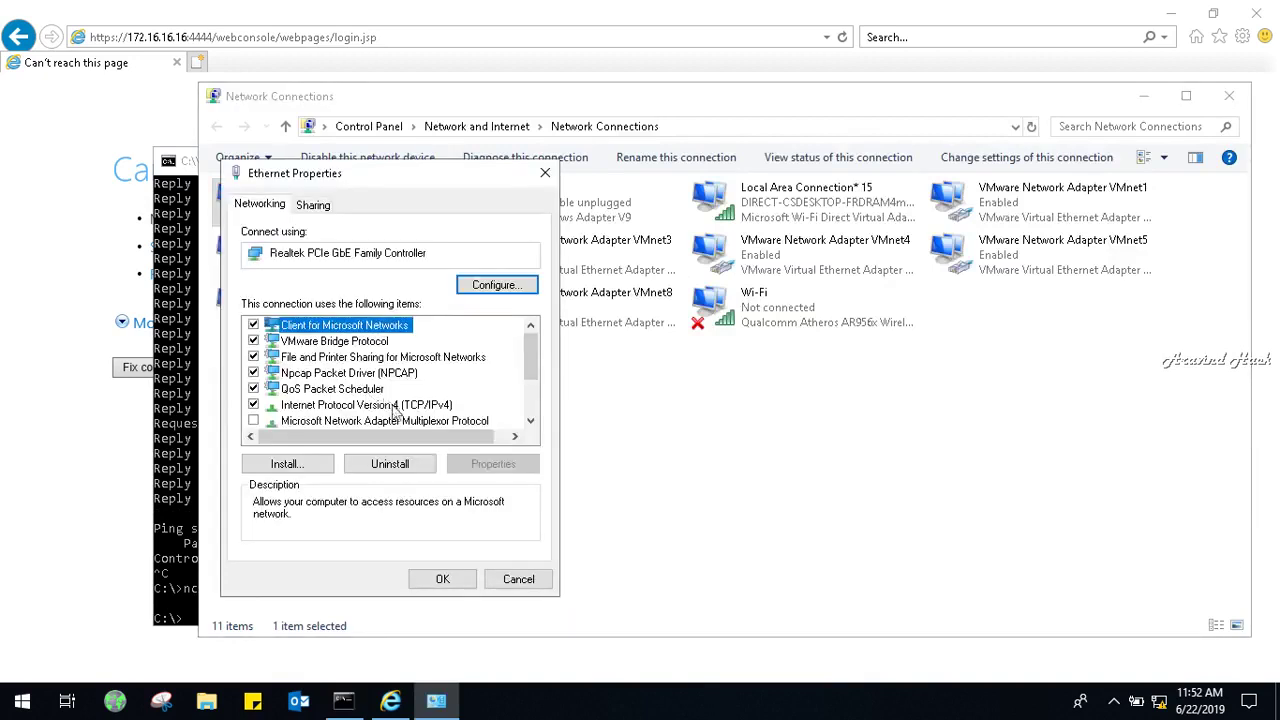
{"action": "left_click", "coordinate": [396, 406]}
{"action": "left_click", "coordinate": [462, 466]}
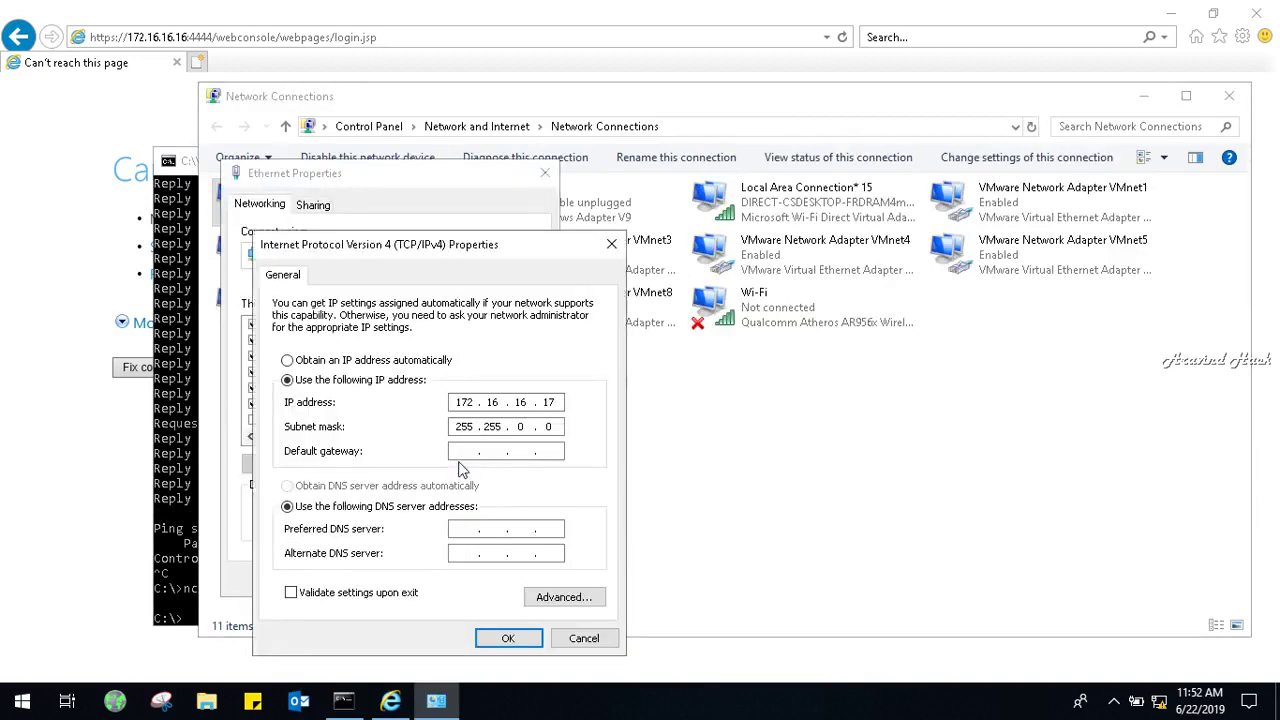
{"action": "left_click", "coordinate": [494, 640]}
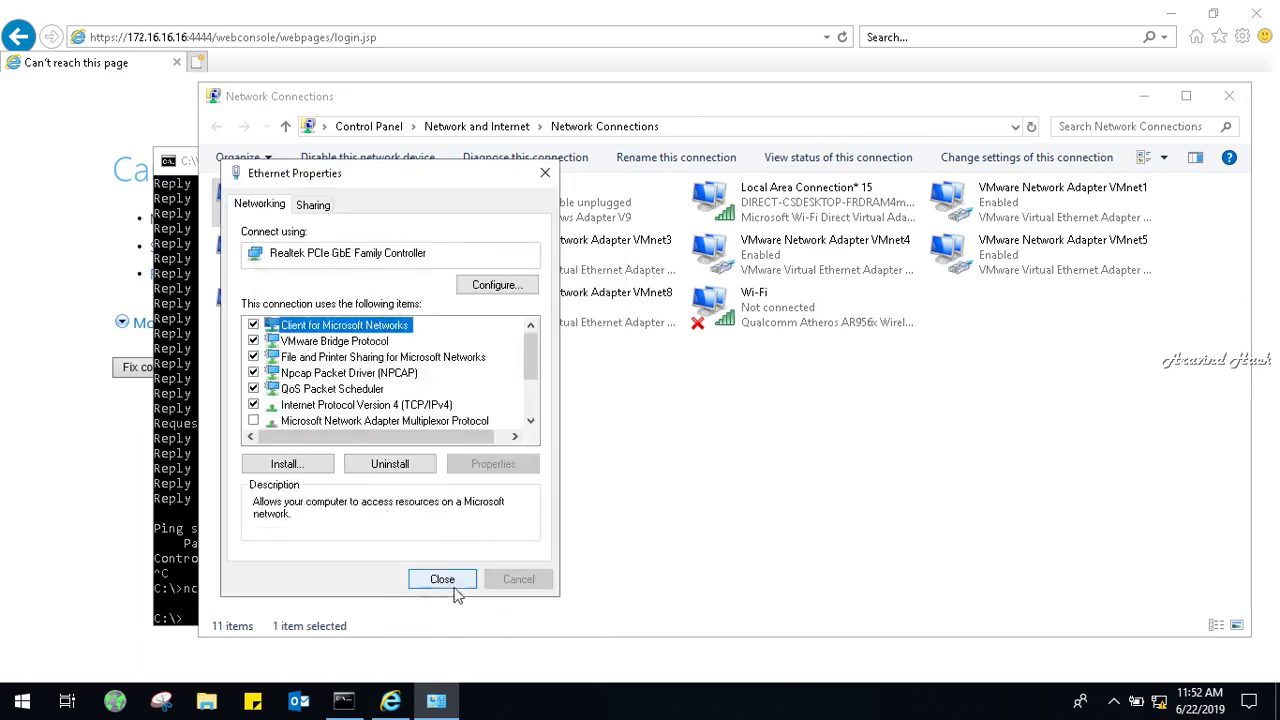
{"action": "left_click", "coordinate": [444, 580]}
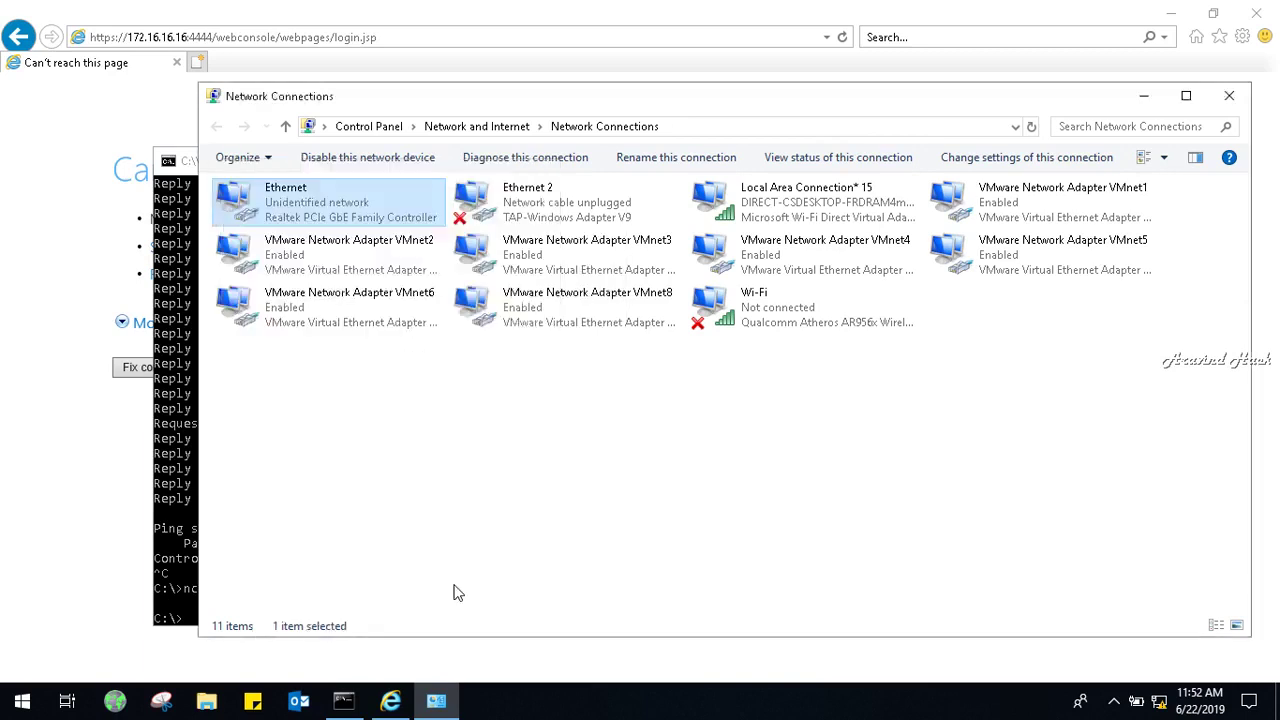
Reopen Network Connections via ncpa.cpl, then close it and return to Command Prompt.
{"action": "left_click", "coordinate": [170, 503]}
{"action": "type", "text": "ncpa.cpl"}
{"action": "key", "text": "Return"}
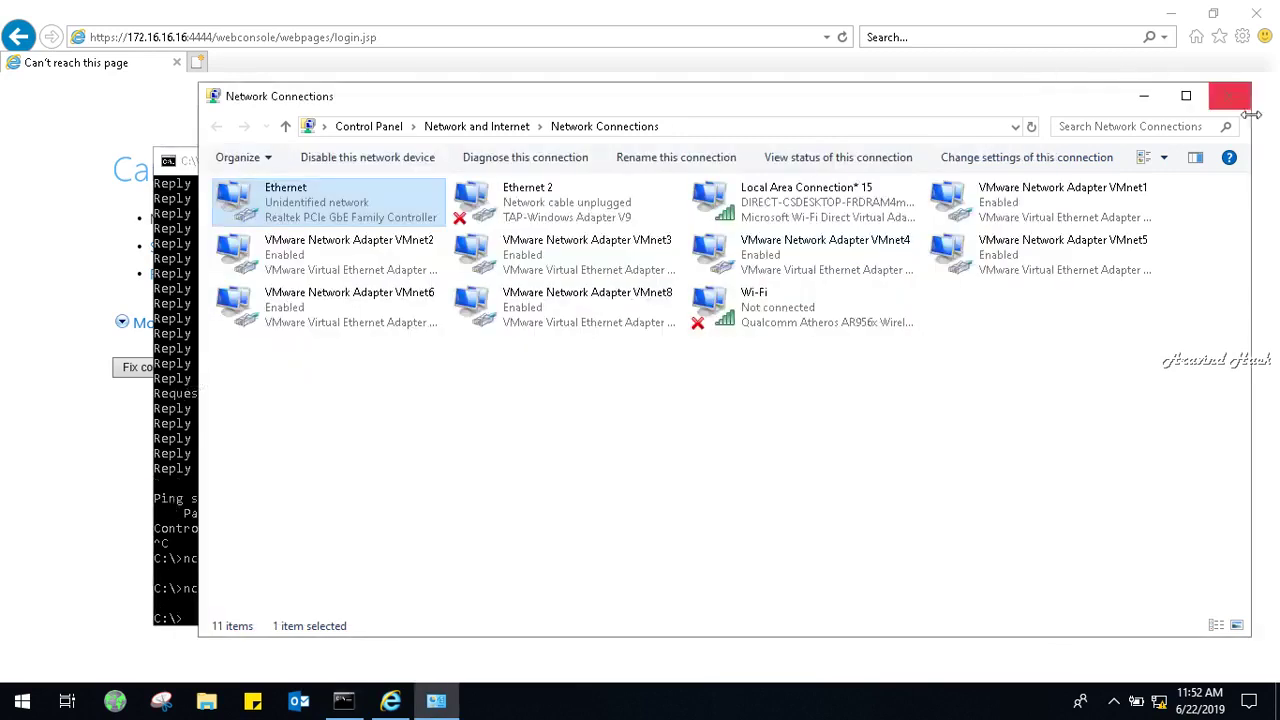
{"action": "left_click", "coordinate": [1229, 96]}
{"action": "left_click", "coordinate": [716, 470]}
Recall 'ping 172.16.16.16 -t' from the command history and rerun it.
{"action": "key", "text": "Up"}
{"action": "key", "text": "Up"}
{"action": "key", "text": "Down"}
{"action": "key", "text": "Up"}
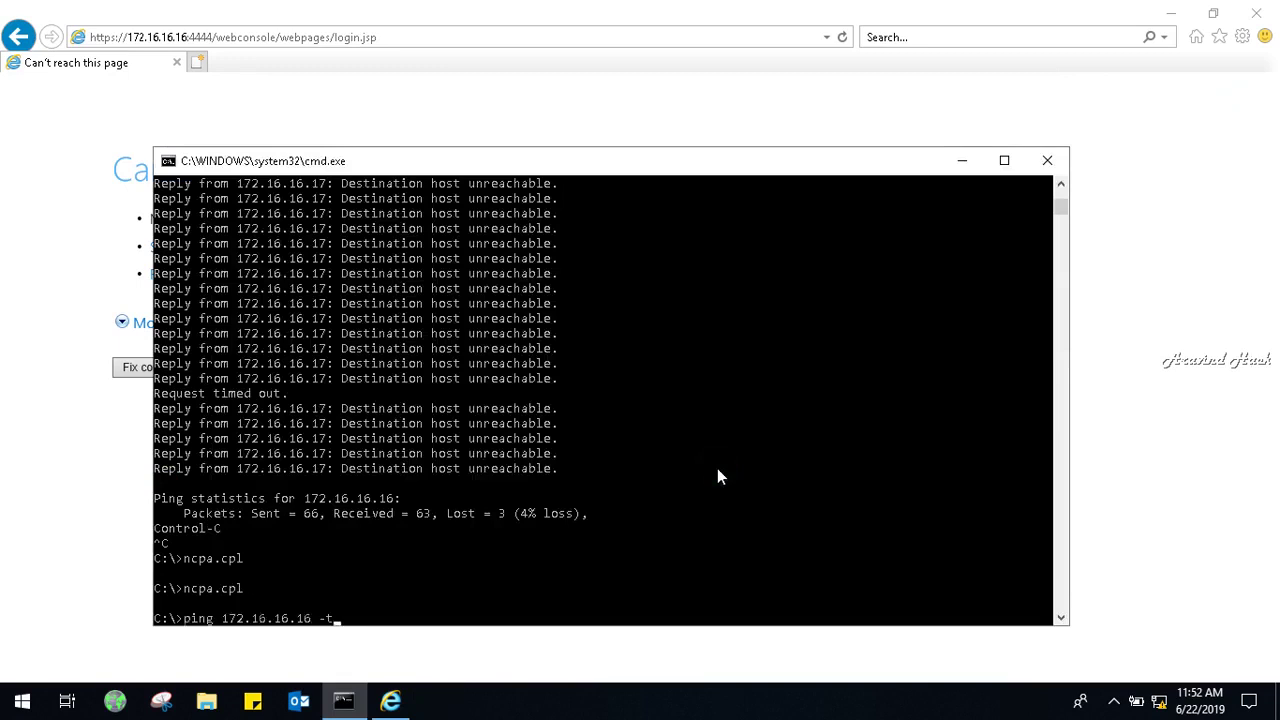
{"action": "key", "text": "Return"}
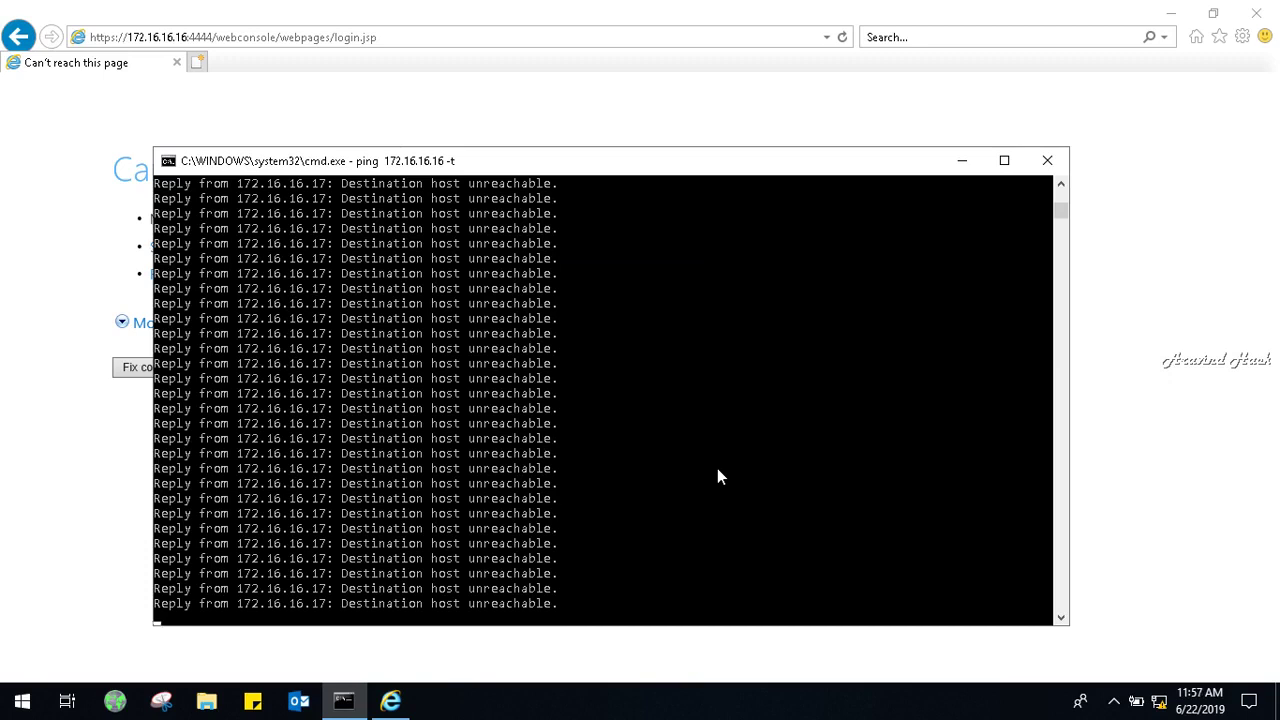
Stop the ping and open the Ethernet adapter's IPv4 properties via ncpa.cpl.
{"action": "key", "text": "ctrl+c"}
{"action": "key", "text": "Return"}
{"action": "key", "text": "Return"}
{"action": "key", "text": "Return"}
{"action": "key", "text": "Return"}
{"action": "type", "text": "ncpa.cpl"}
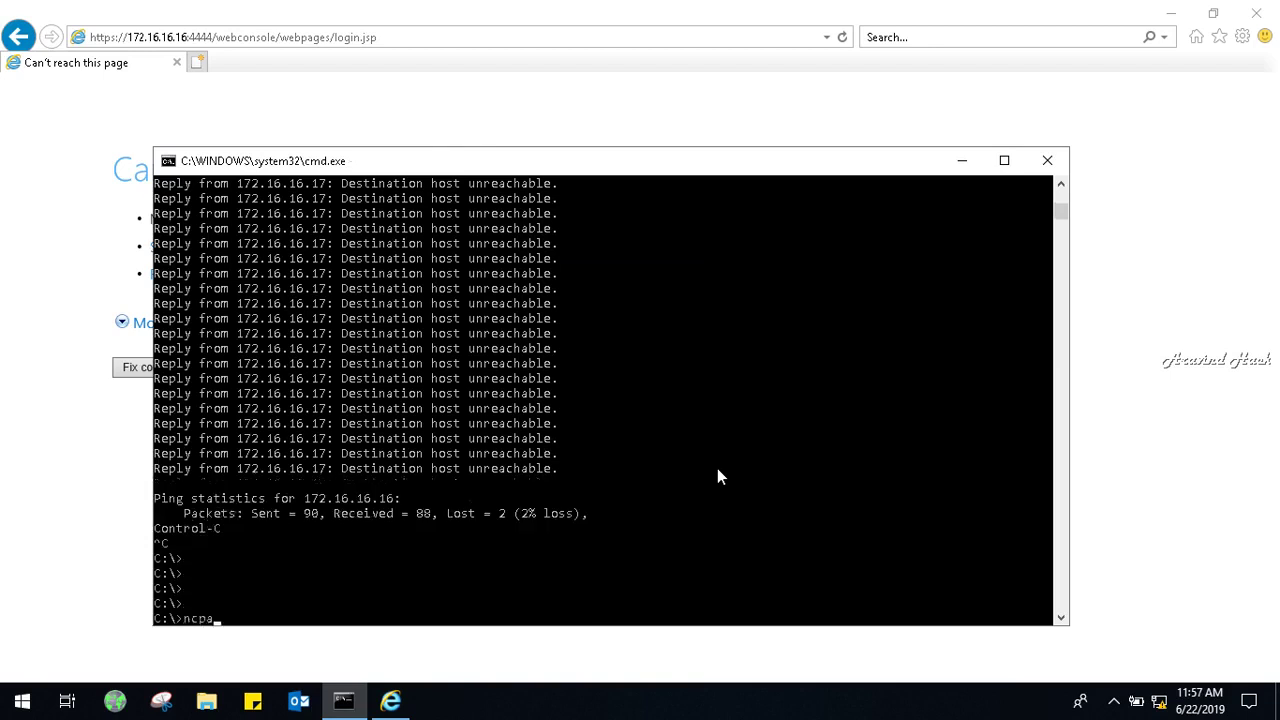
{"action": "key", "text": "Return"}
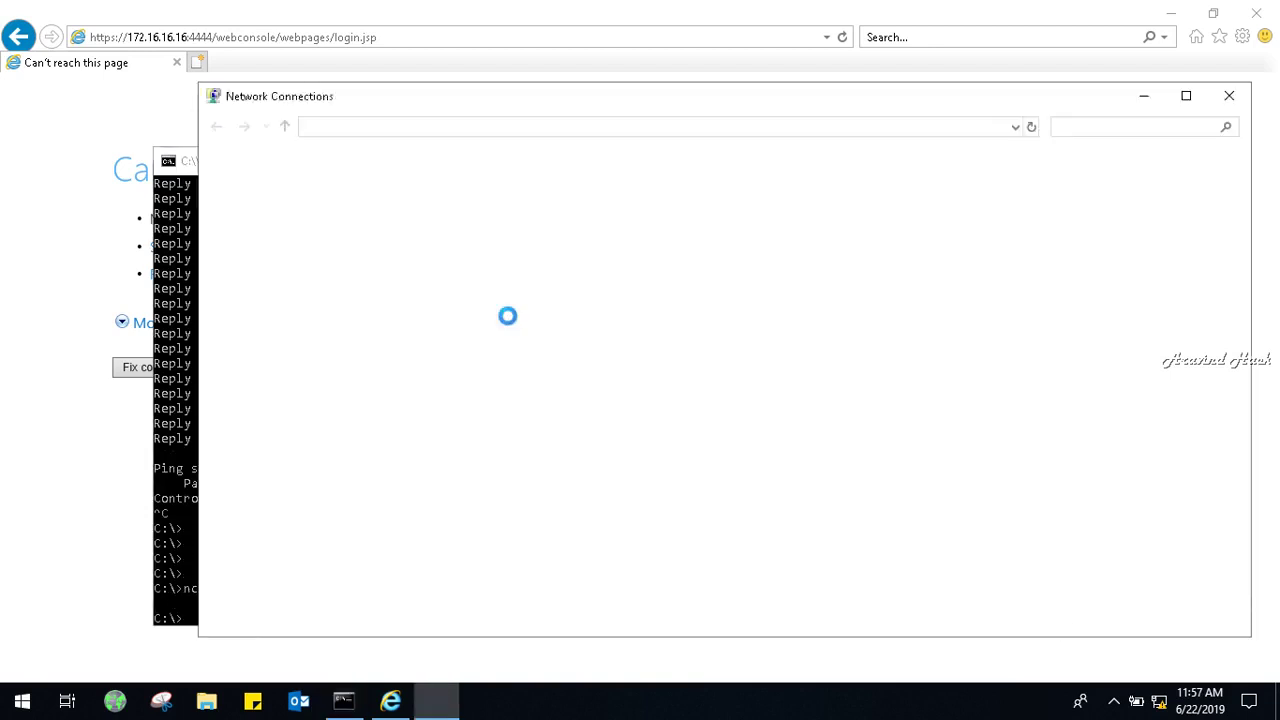
{"action": "right_click", "coordinate": [350, 212]}
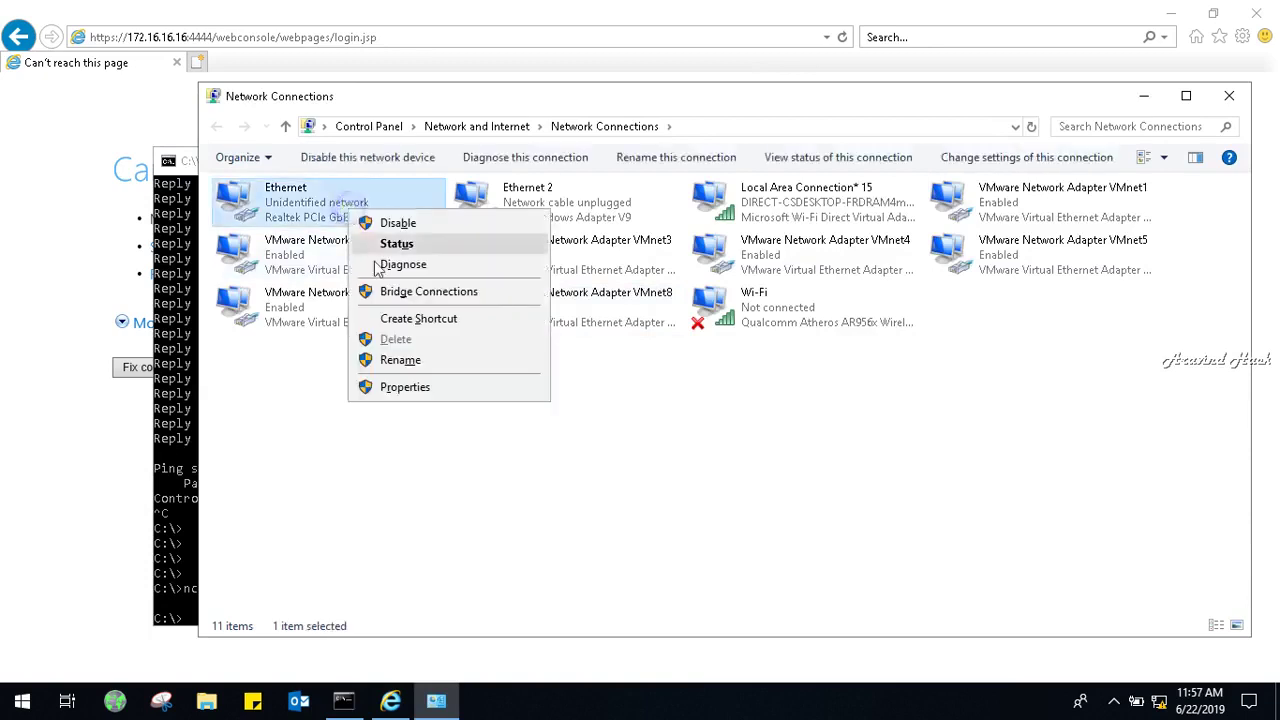
{"action": "left_click", "coordinate": [415, 386]}
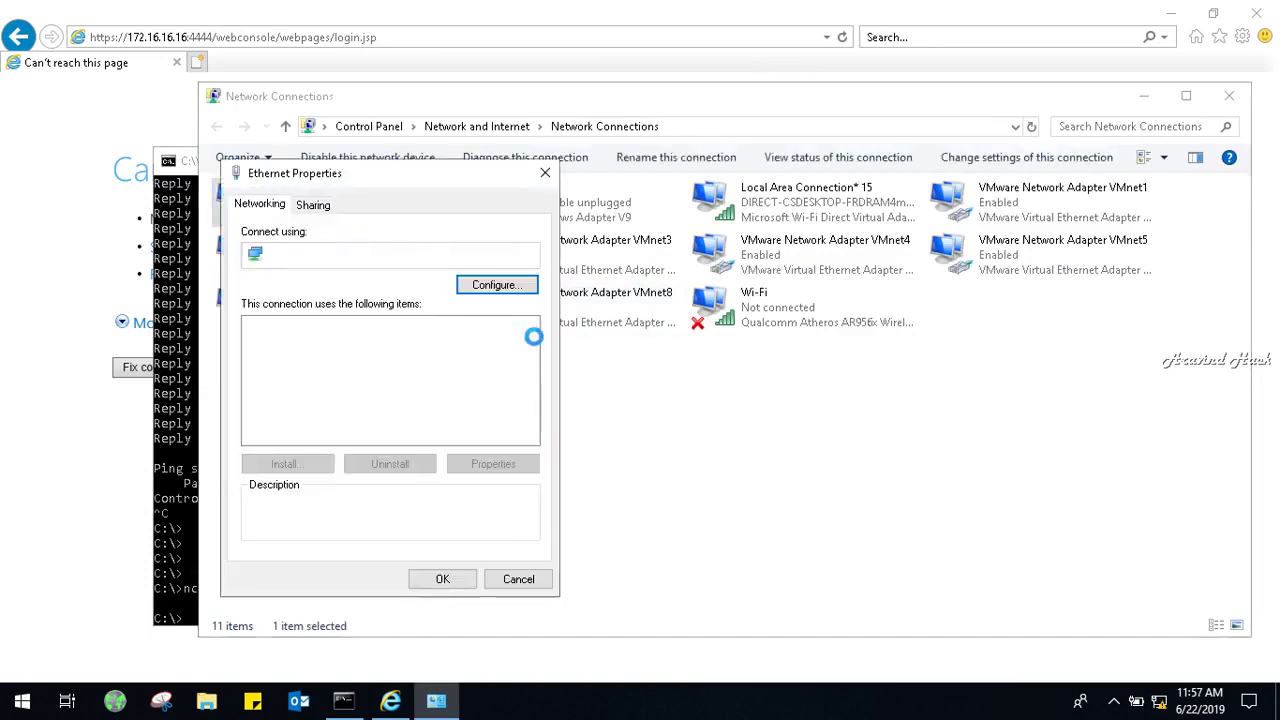
{"action": "left_click", "coordinate": [428, 406]}
{"action": "left_click", "coordinate": [462, 462]}
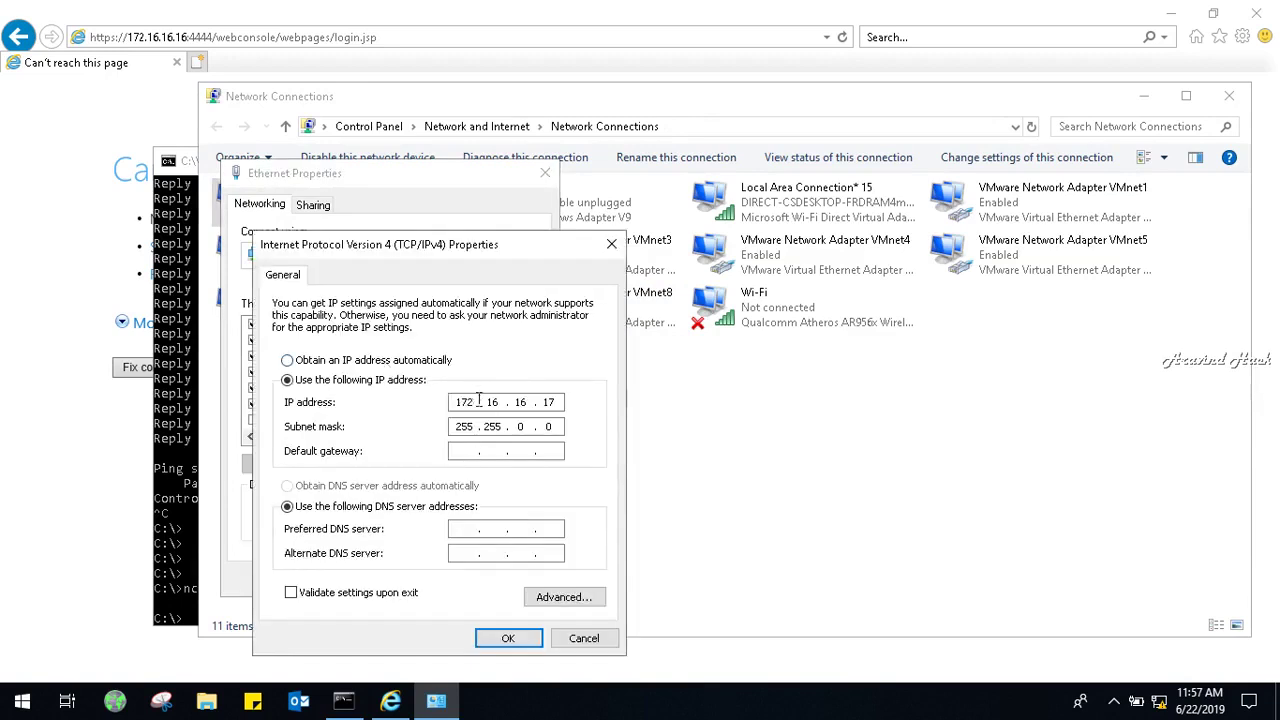
Set Ethernet's static IPv4 to 192.9.100.102 with mask 255.255.255.0 and save.
{"action": "left_click", "coordinate": [432, 362]}
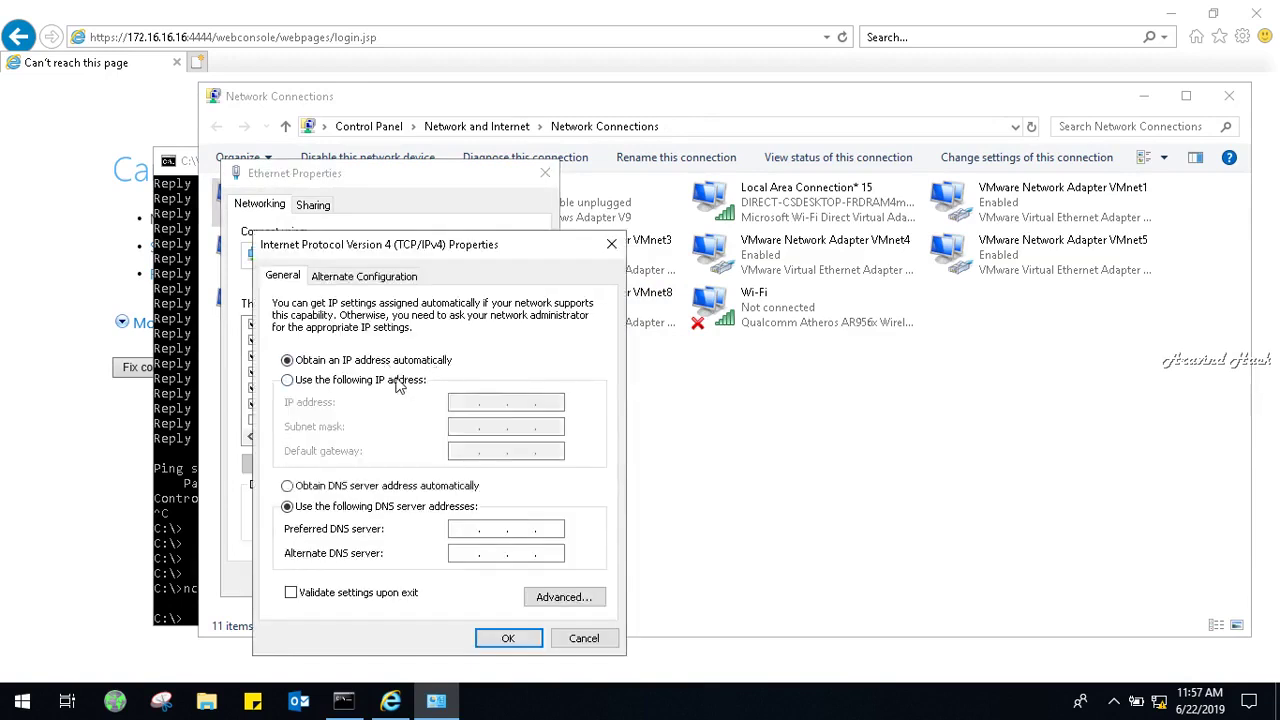
{"action": "left_click", "coordinate": [410, 388]}
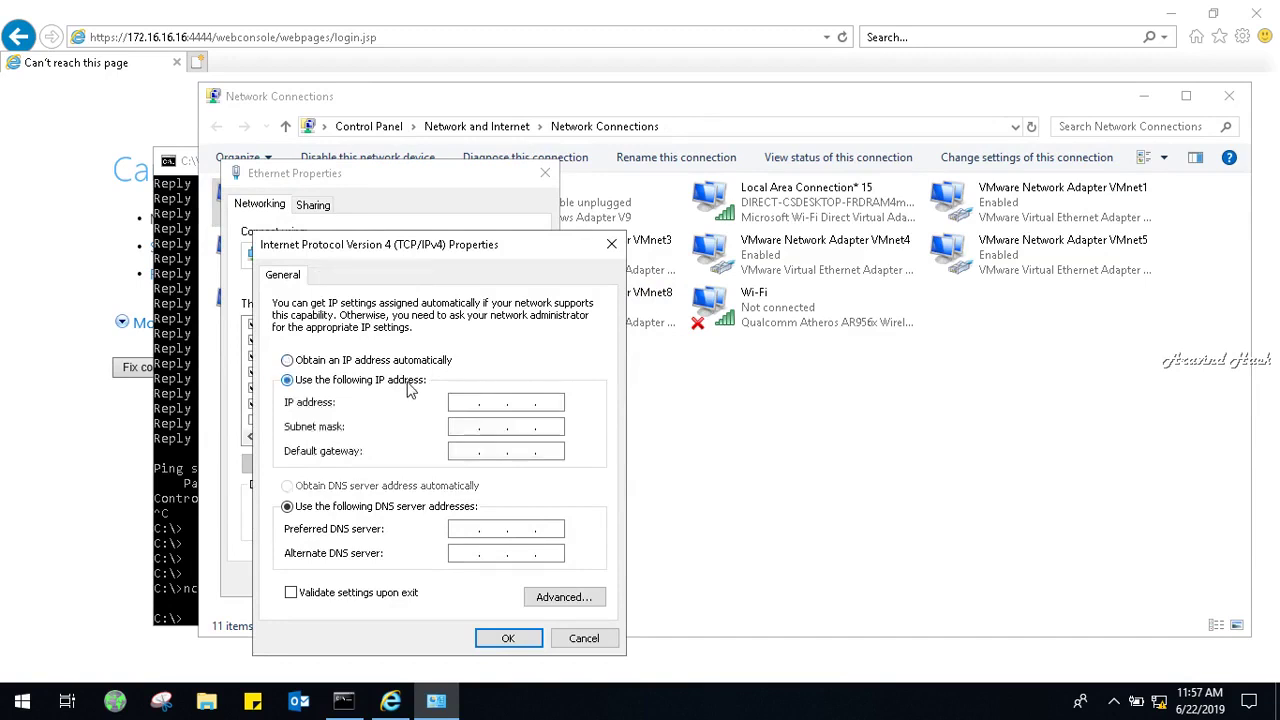
{"action": "left_click", "coordinate": [472, 402]}
{"action": "type", "text": "192.9.100.102"}
{"action": "key", "text": "Tab"}
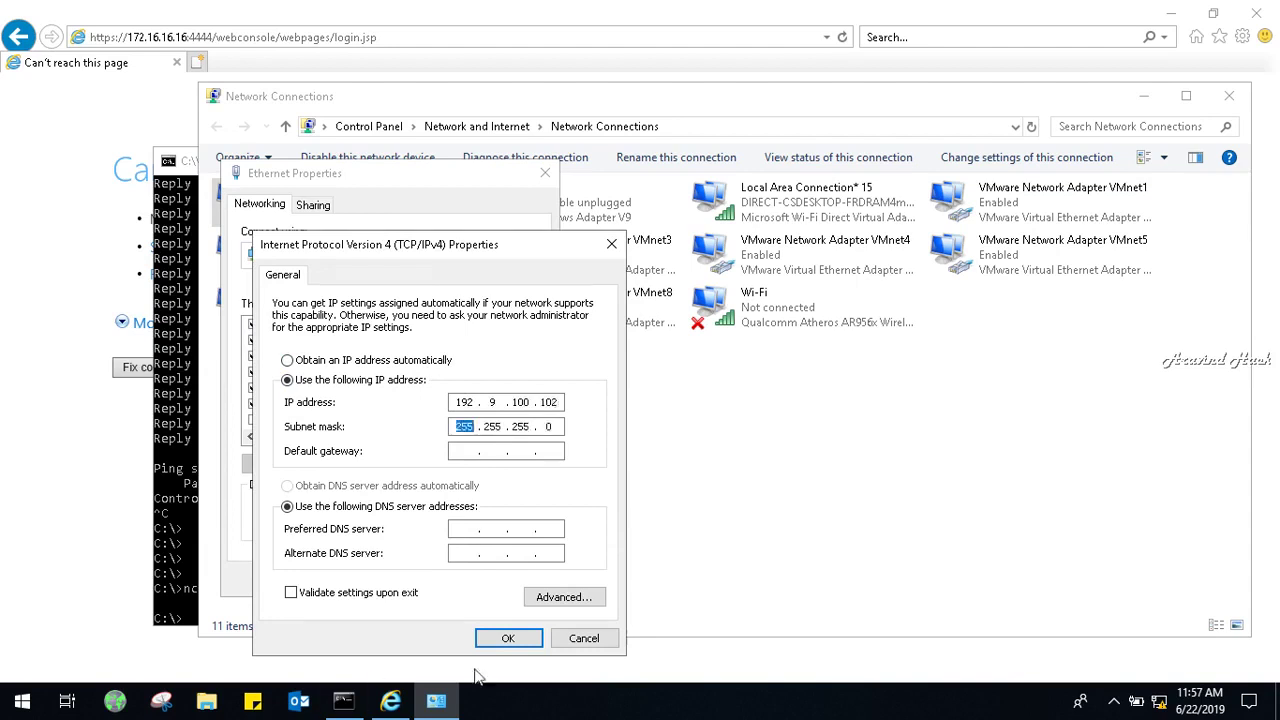
{"action": "left_click", "coordinate": [508, 640]}
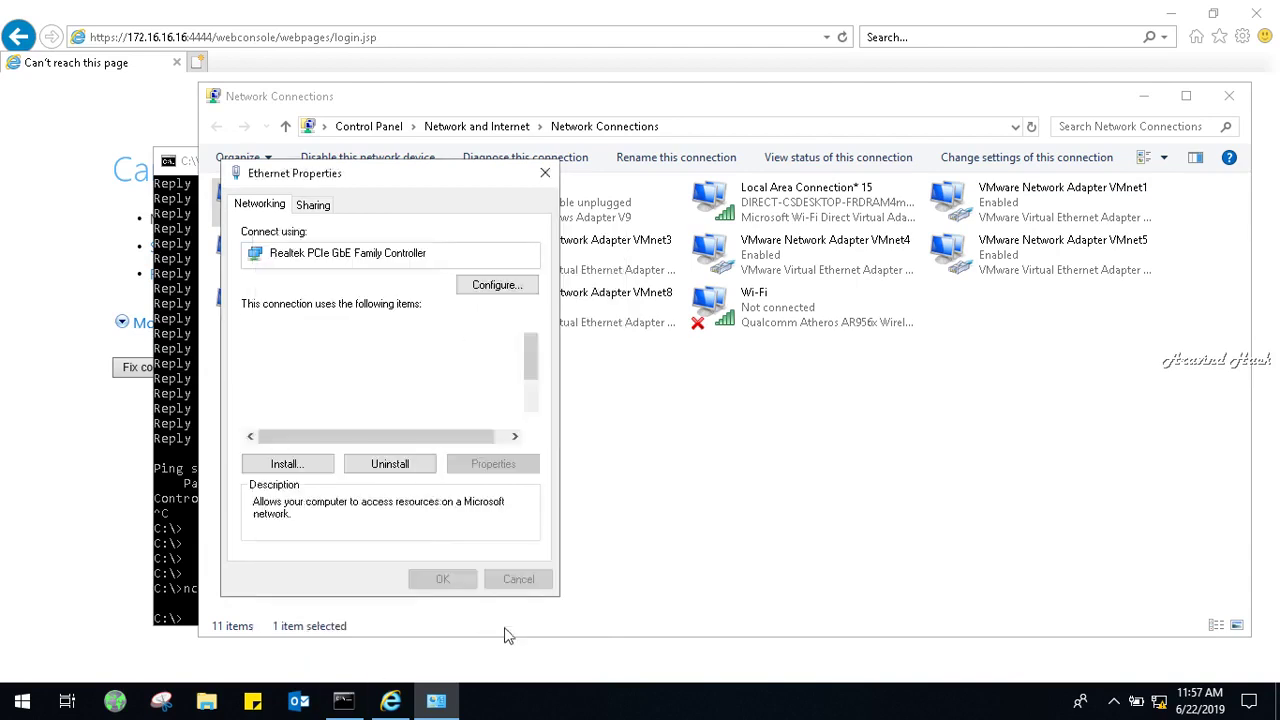
{"action": "left_click", "coordinate": [450, 581]}
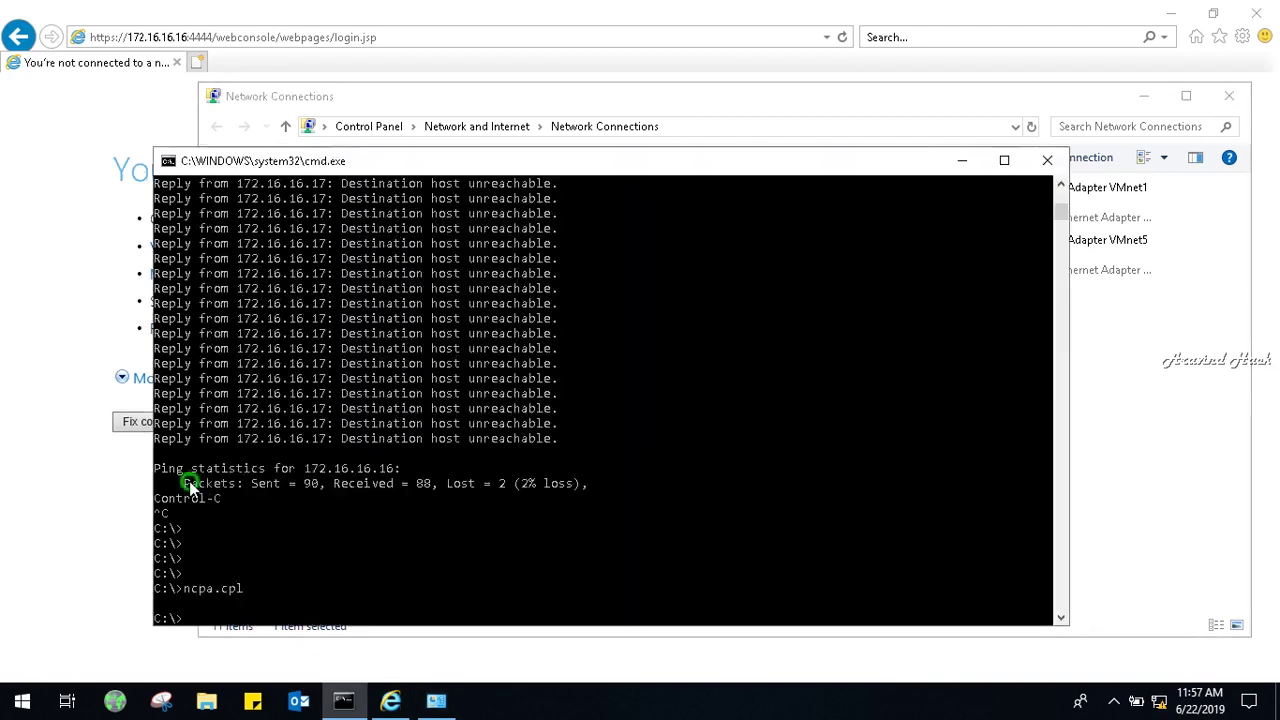
{"action": "left_click", "coordinate": [188, 484]}
Ping 192.9.100.103 and confirm four replies with 0% loss.
{"action": "type", "text": "ping 1"}
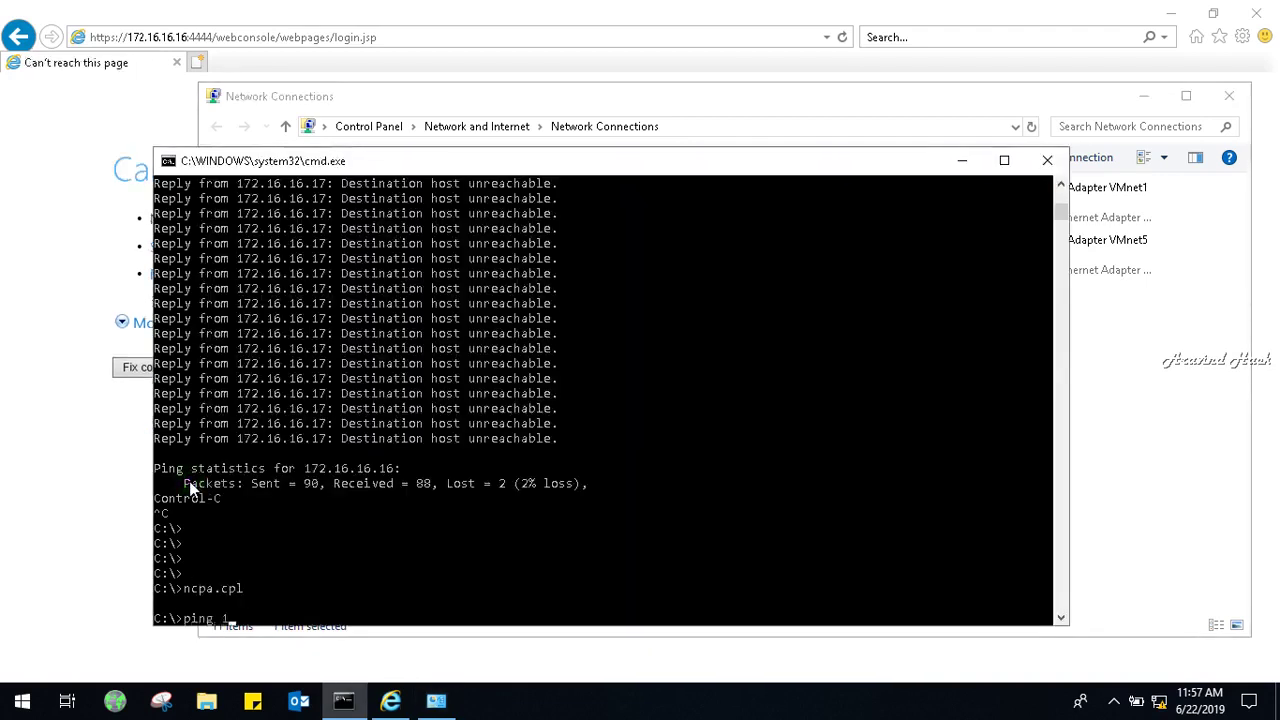
{"action": "type", "text": "92.9.100.103"}
{"action": "key", "text": "Return"}
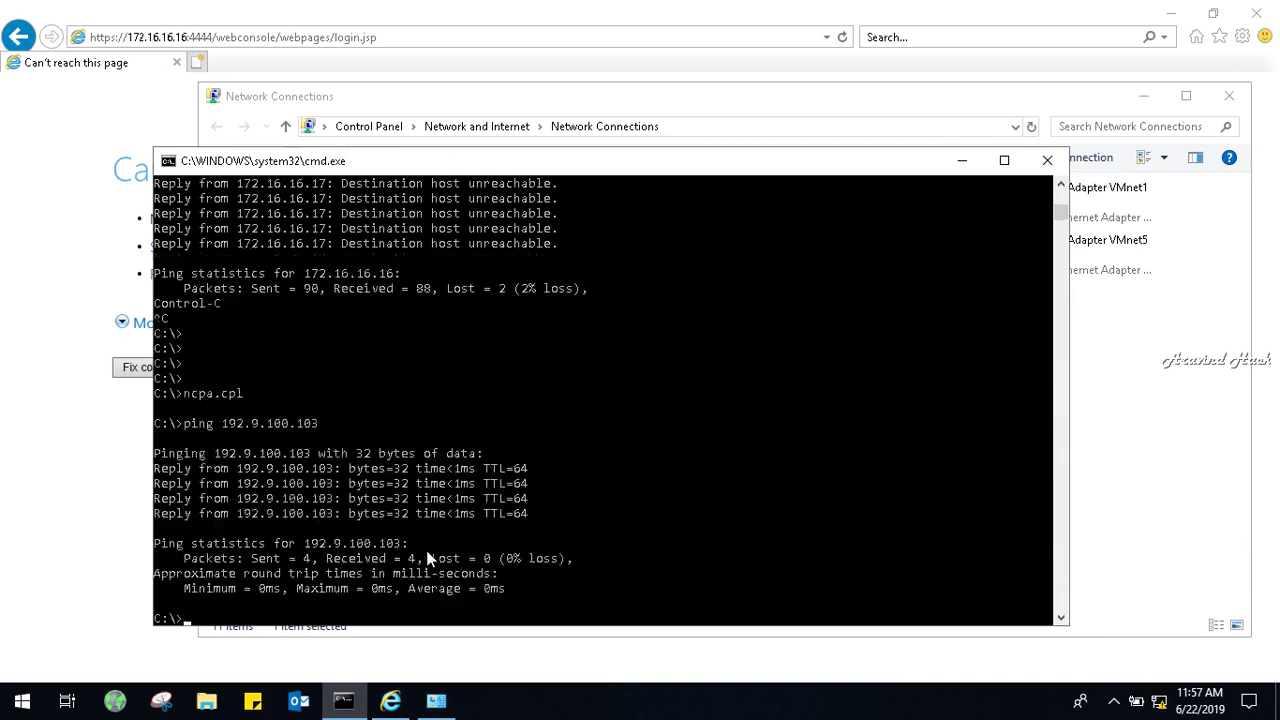
{"action": "scroll", "coordinate": [459, 180], "scroll_direction": "up", "scroll_amount": 2}
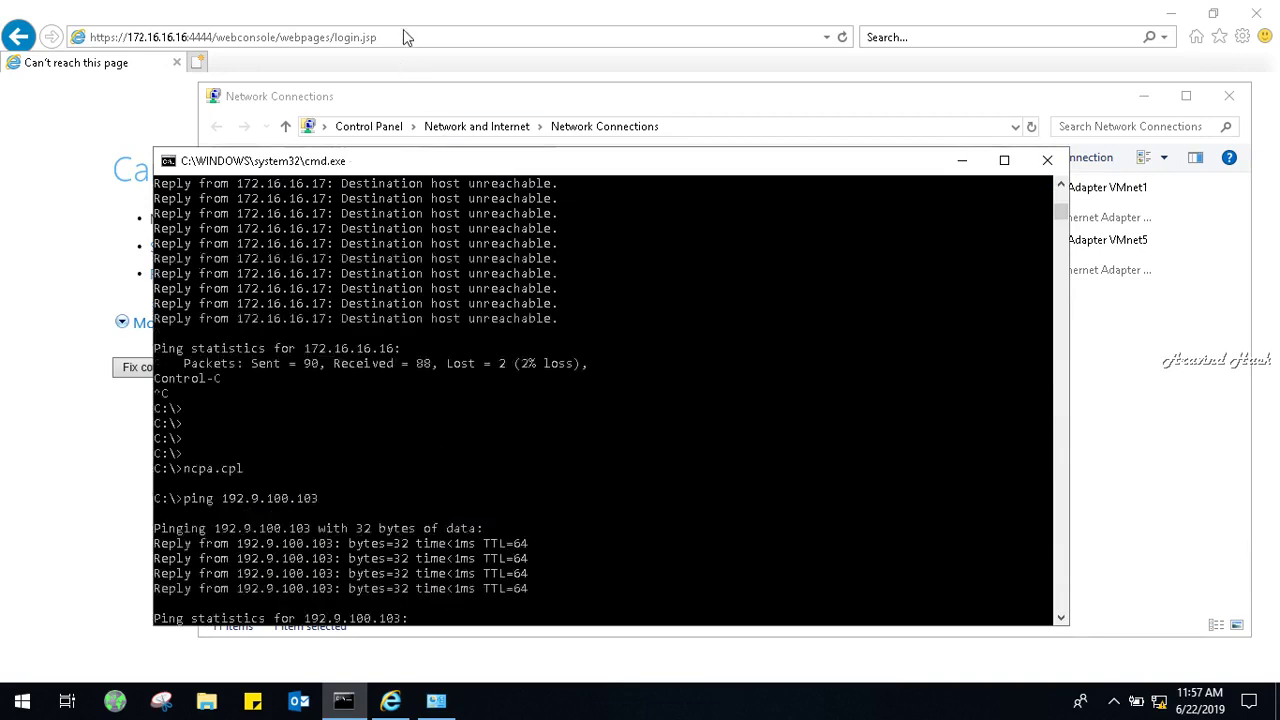
{"action": "left_click", "coordinate": [403, 37]}
{"action": "key", "text": "BackSpace"}
{"action": "type", "text": "https:/"}
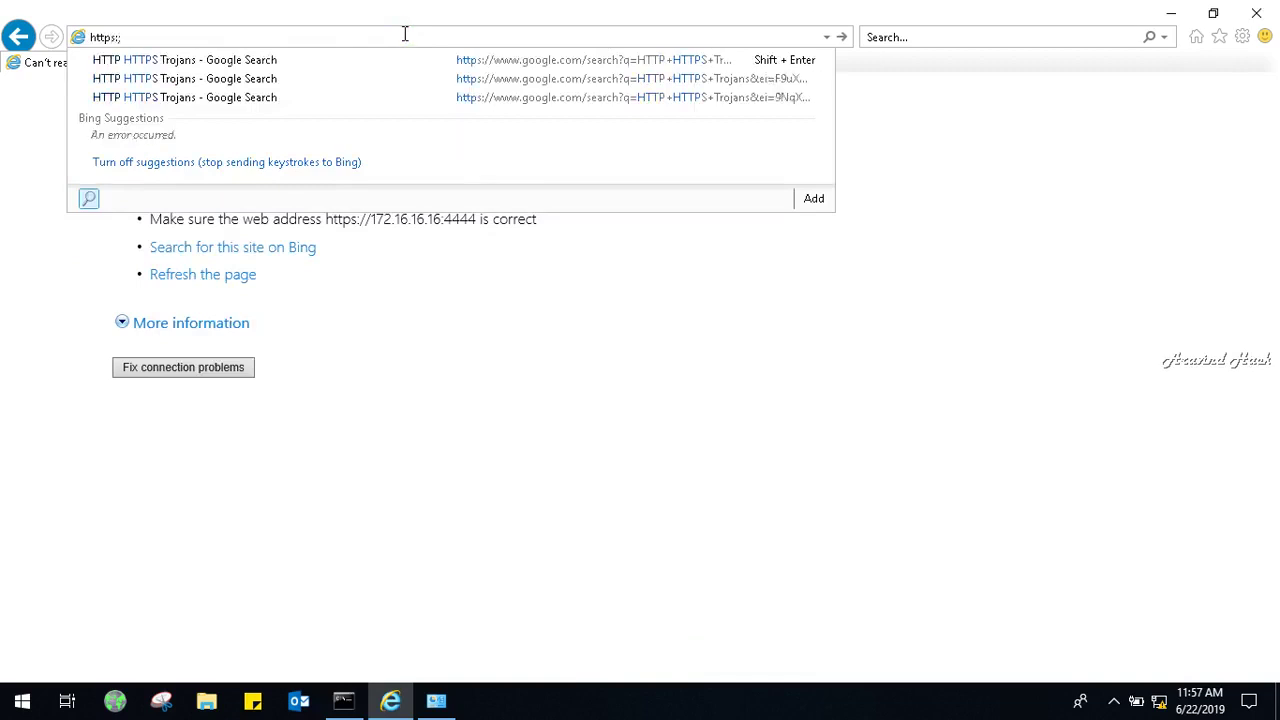
{"action": "type", "text": "/"}
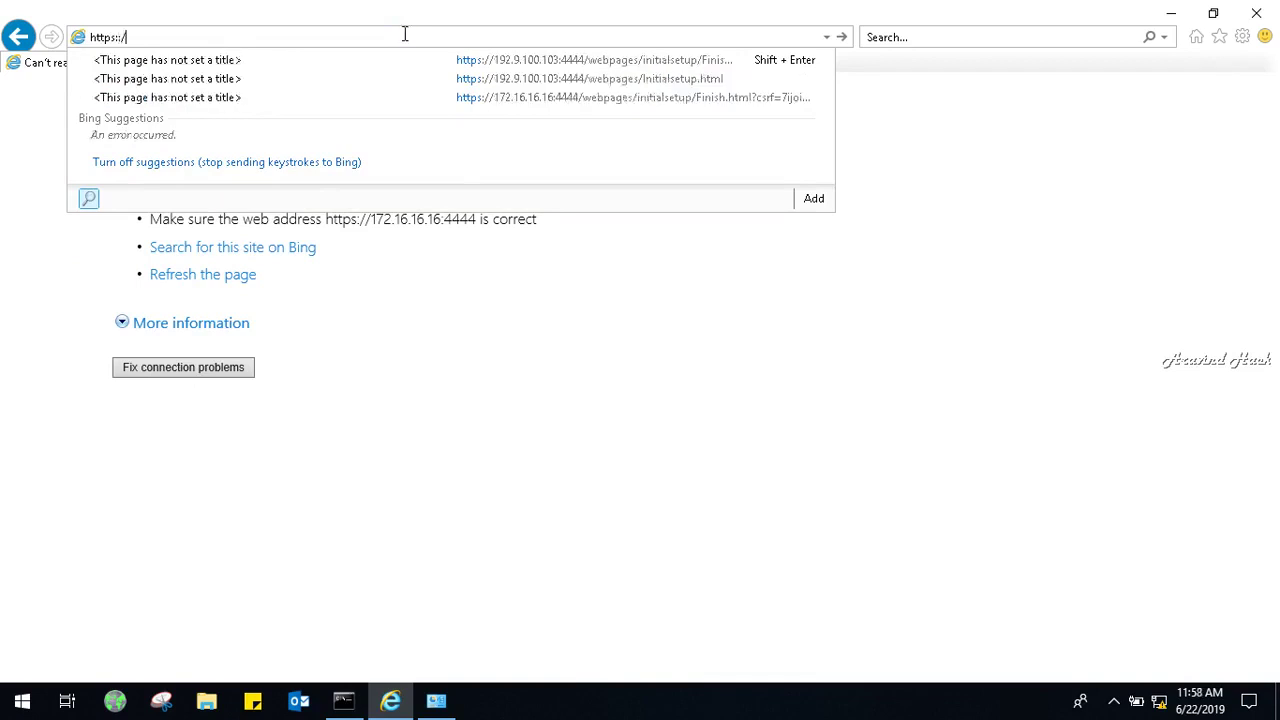
{"action": "key", "text": "BackSpace"}
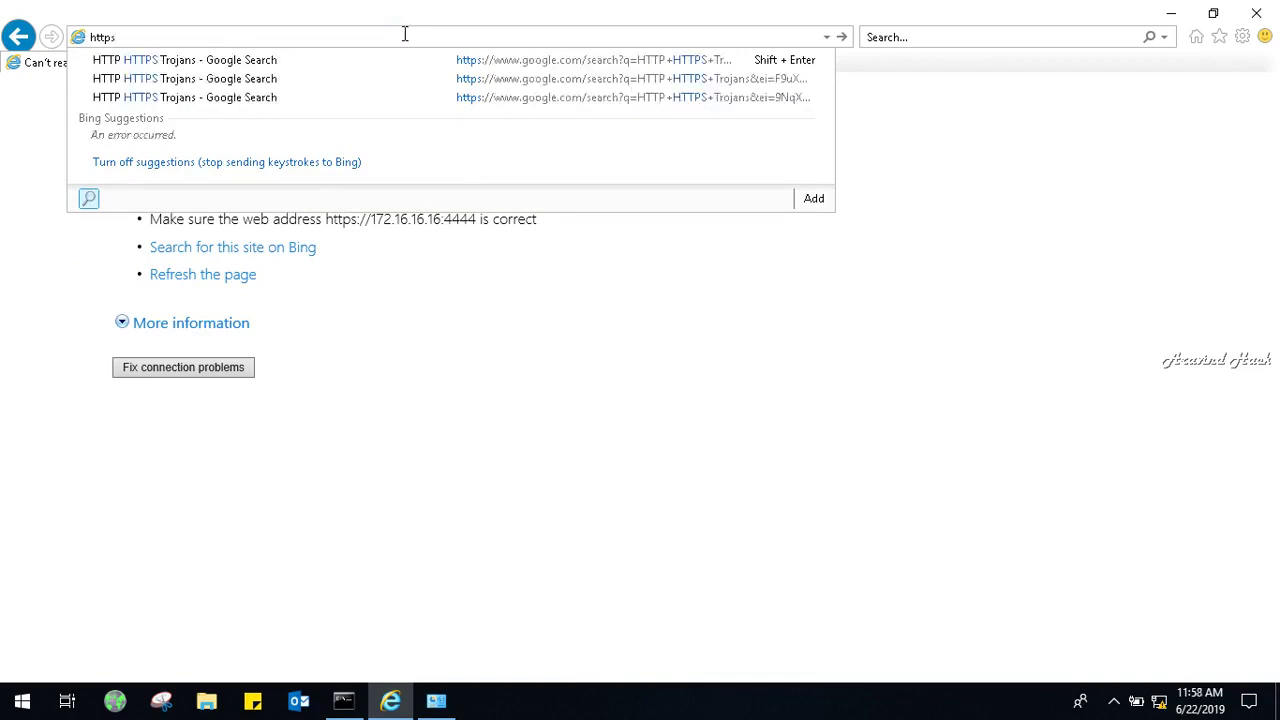
{"action": "type", "text": "//192.1"}
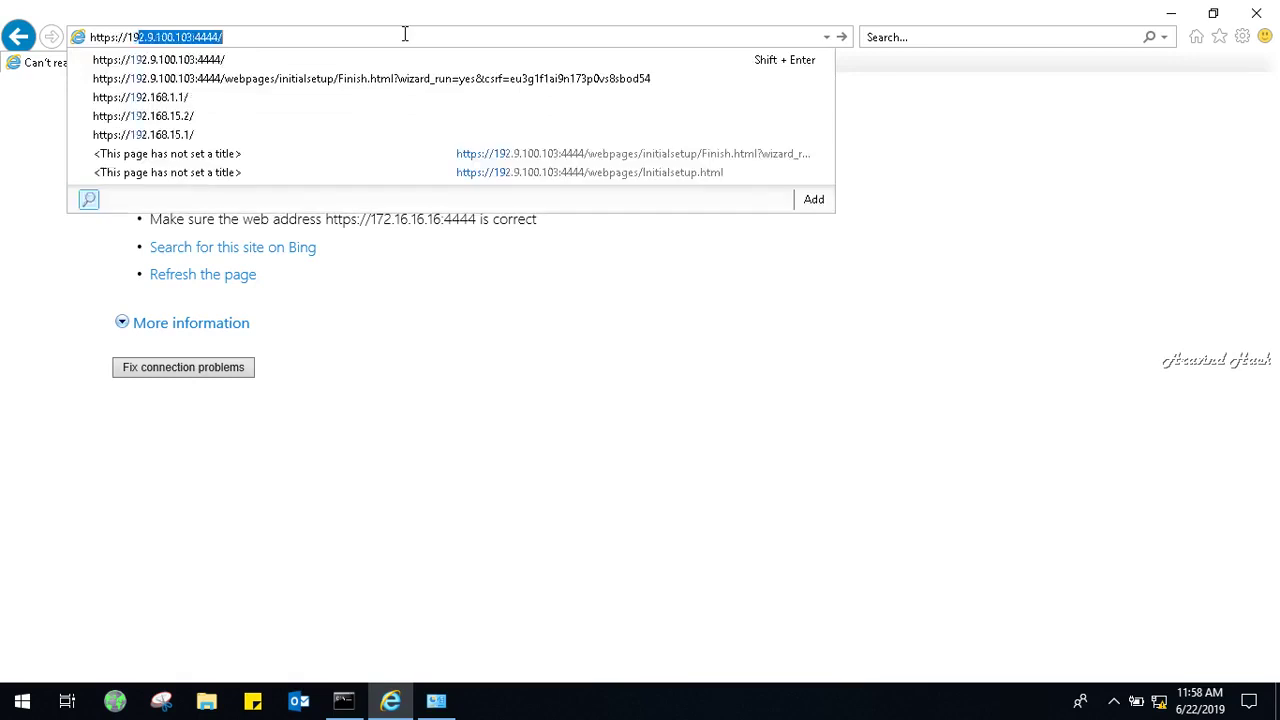
{"action": "key", "text": "BackSpace"}
{"action": "key", "text": "BackSpace"}
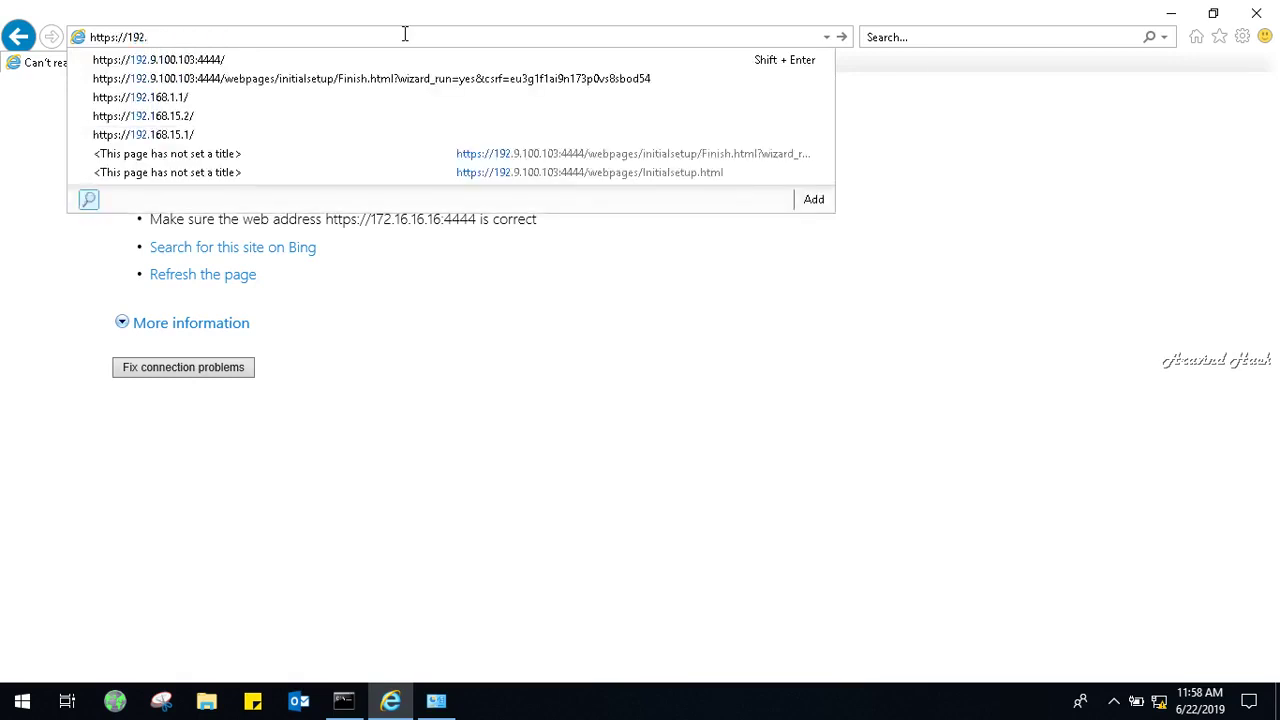
{"action": "type", "text": "9"}
{"action": "key", "text": "Return"}
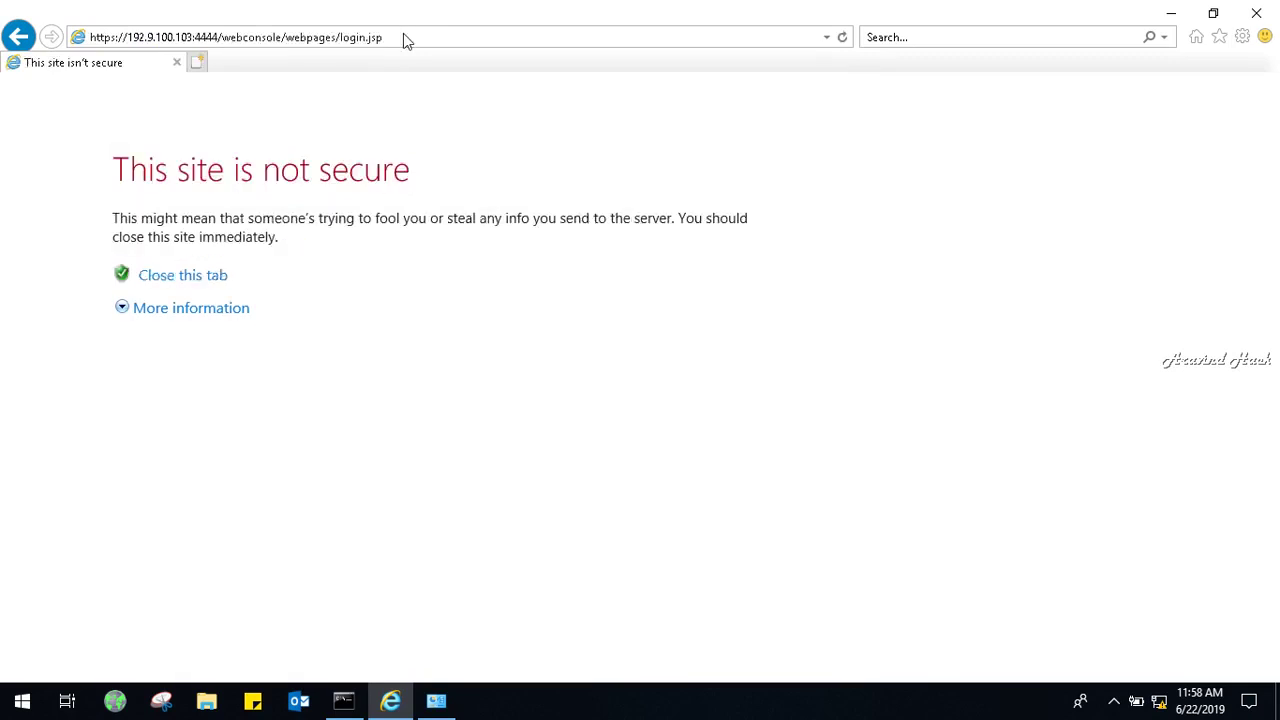
{"action": "left_click", "coordinate": [226, 307]}
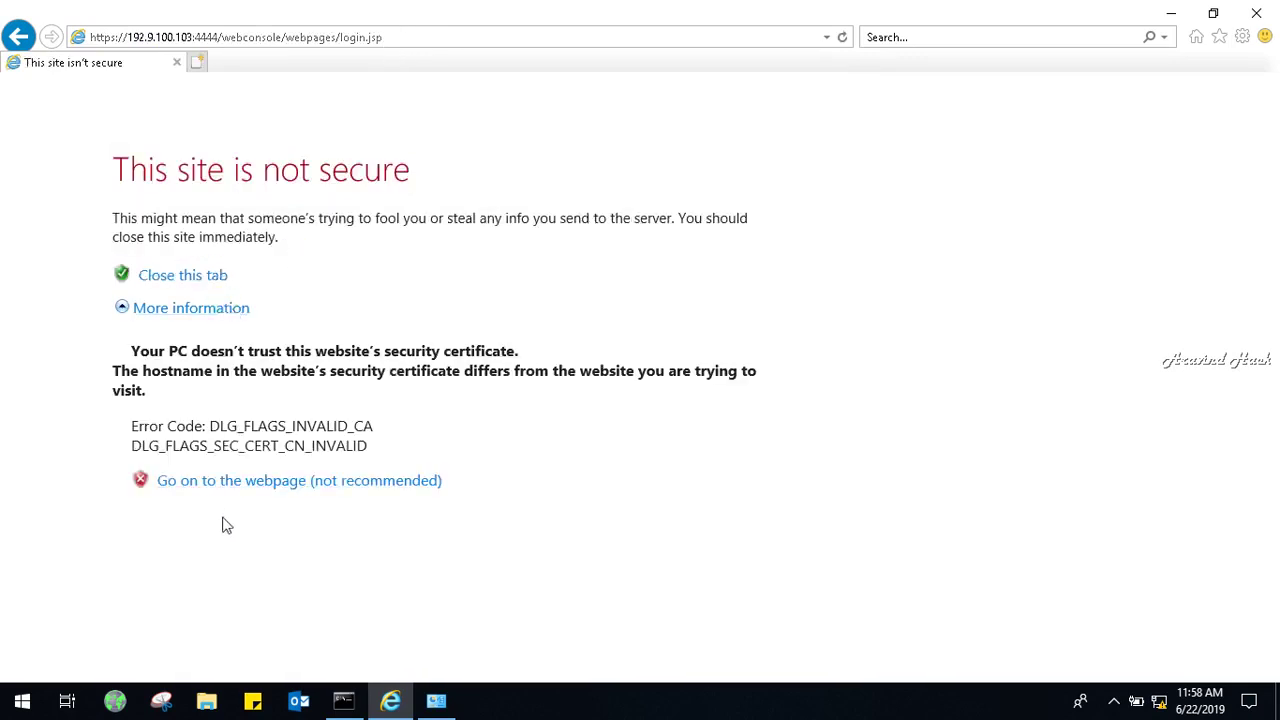
{"action": "left_click", "coordinate": [246, 494]}
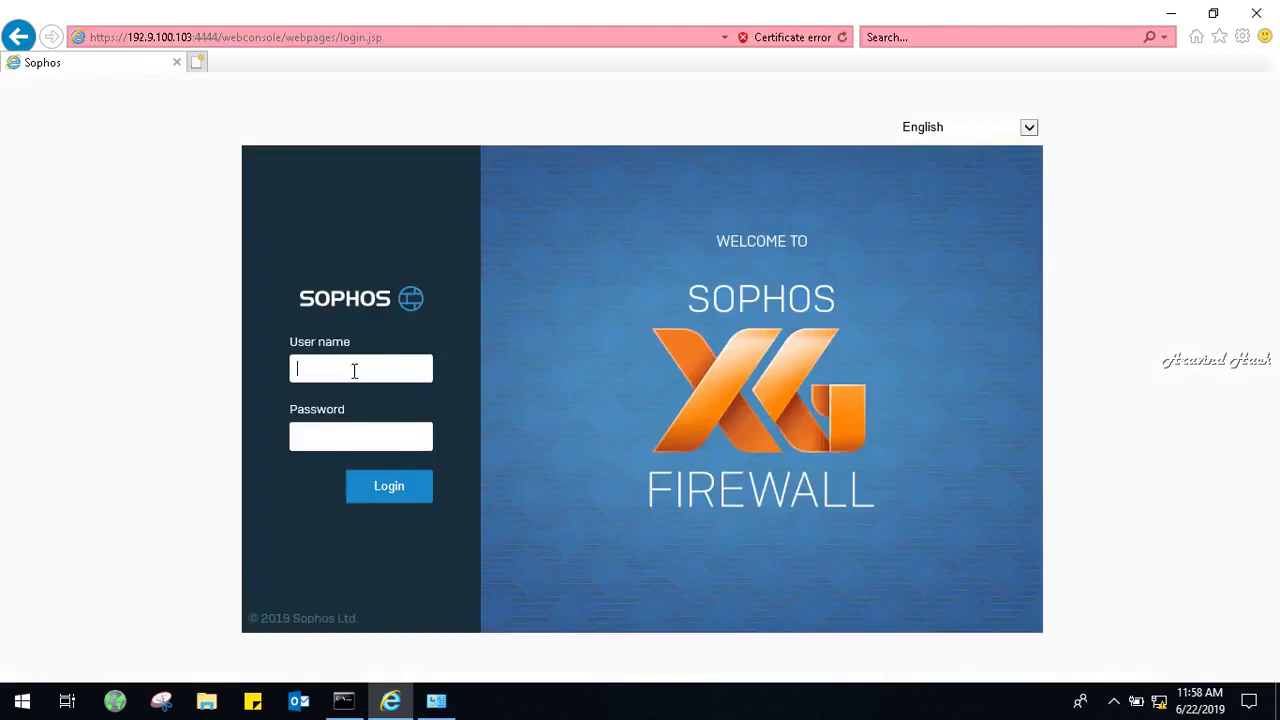
Log in as admin with the account password and skip registration to reach Control center.
{"action": "left_click", "coordinate": [354, 370]}
{"action": "type", "text": "admin"}
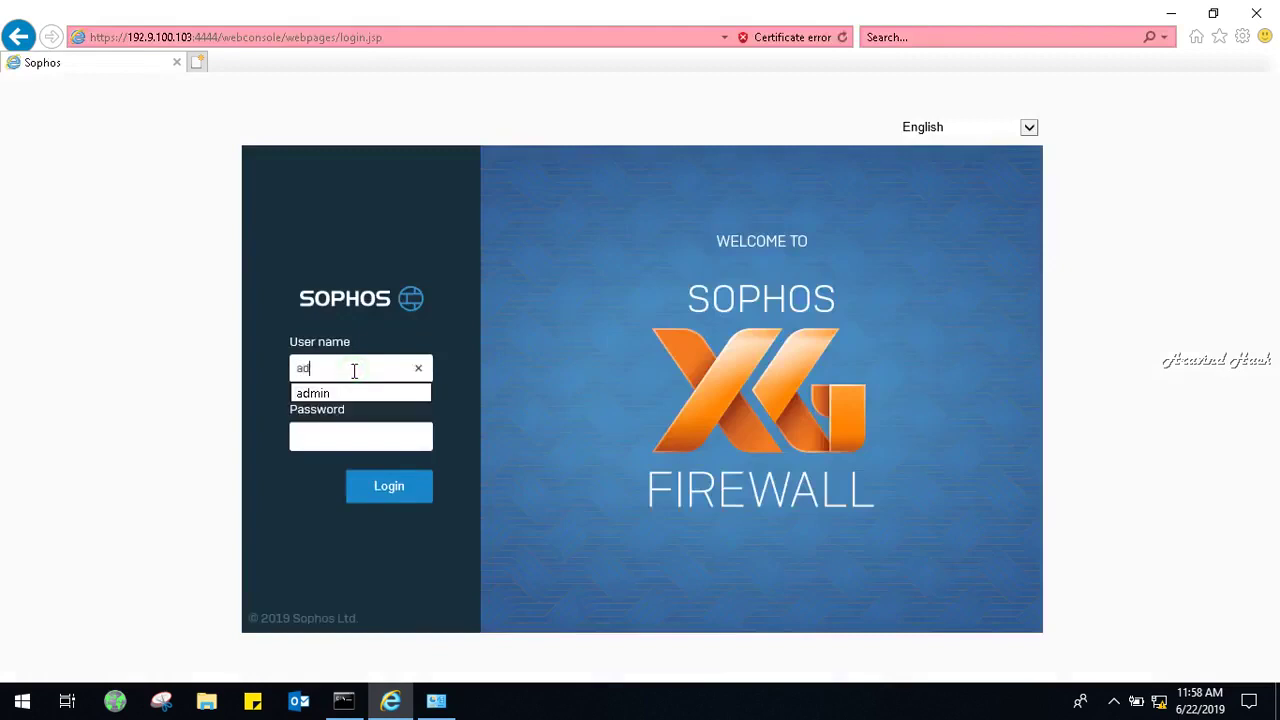
{"action": "key", "text": "Tab"}
{"action": "type", "text": "********"}
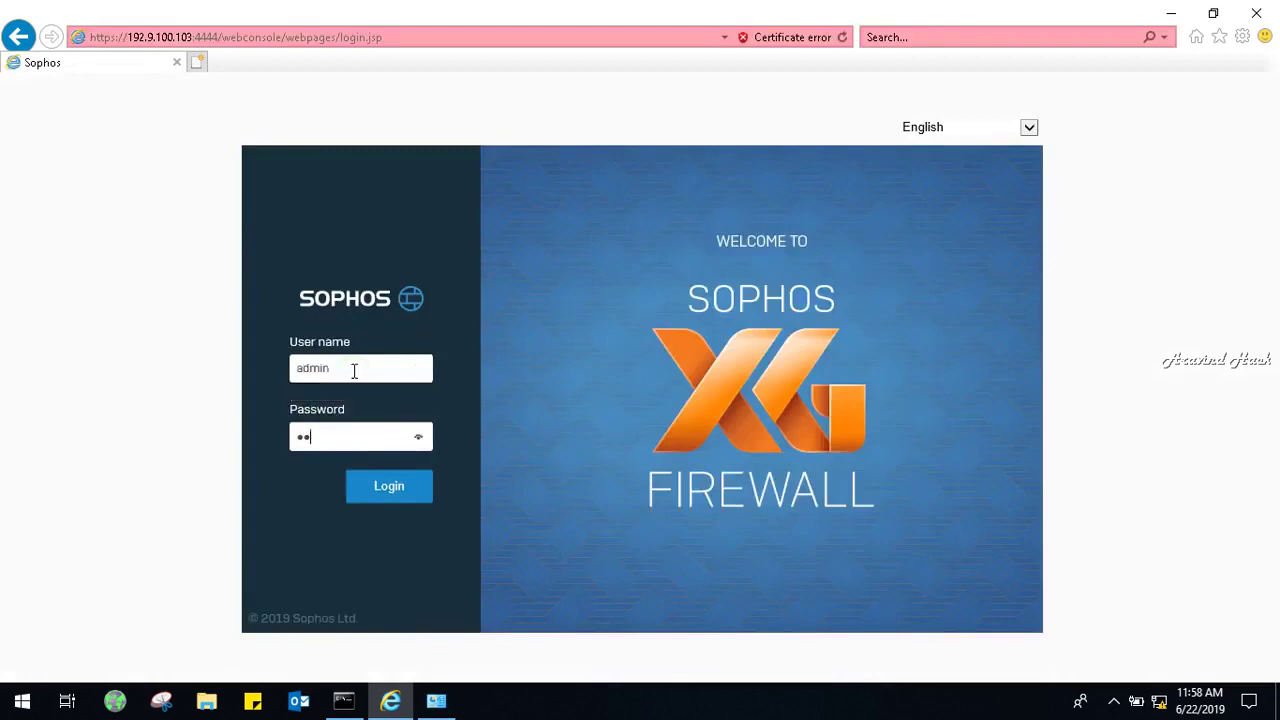
{"action": "type", "text": "*"}
{"action": "left_click", "coordinate": [385, 487]}
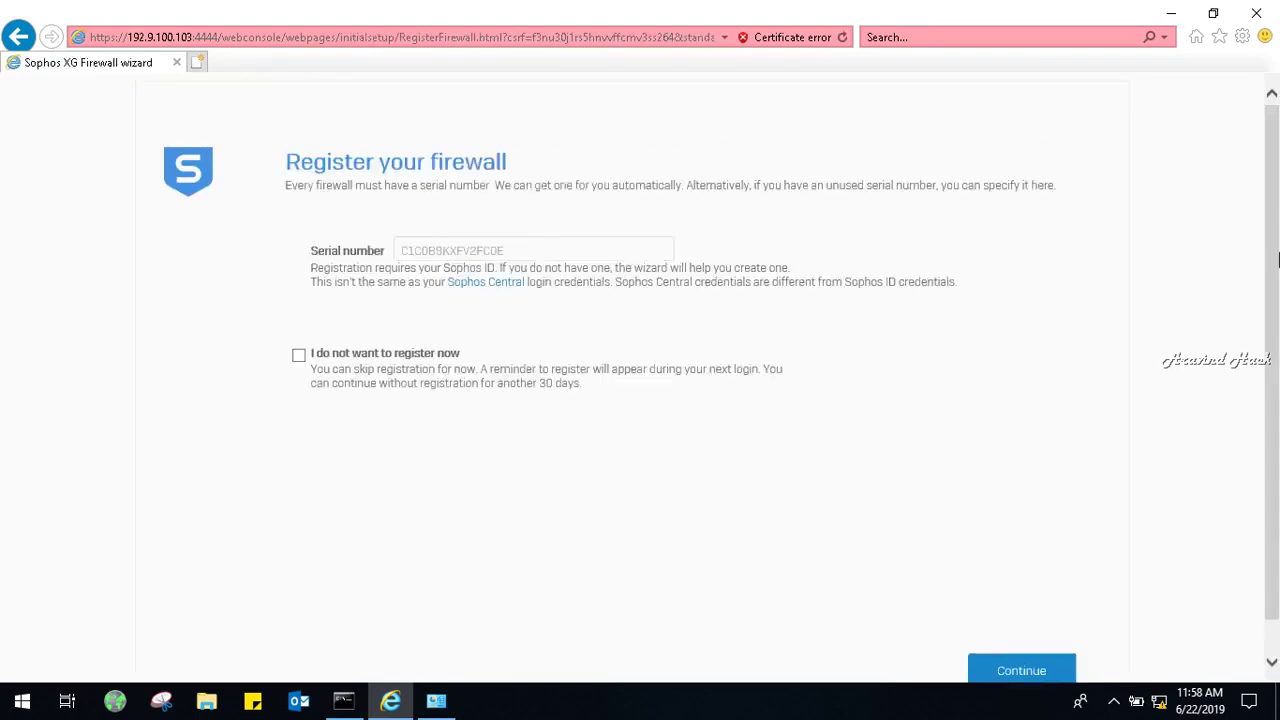
{"action": "left_click", "coordinate": [416, 358]}
{"action": "left_click", "coordinate": [1022, 676]}
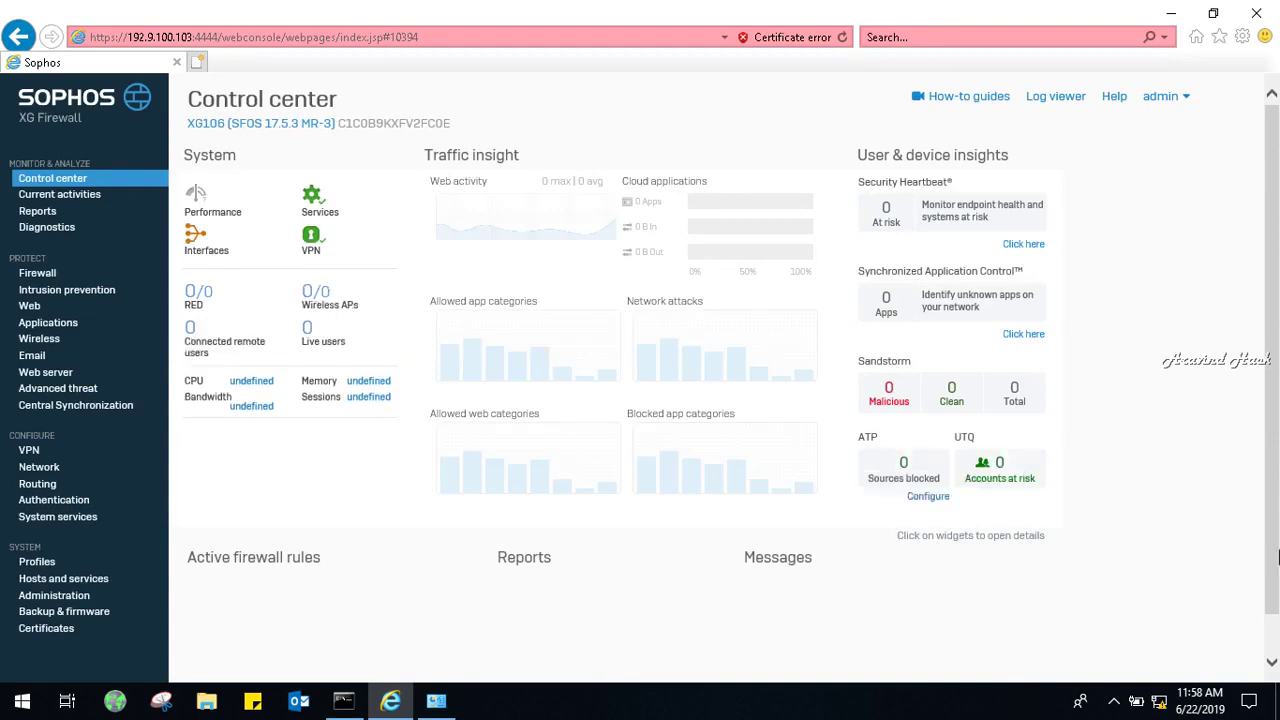
Open Network > Interfaces to list GuestAP, Port2 and br0.
{"action": "scroll", "coordinate": [1272, 380], "scroll_direction": "down", "scroll_amount": 1}
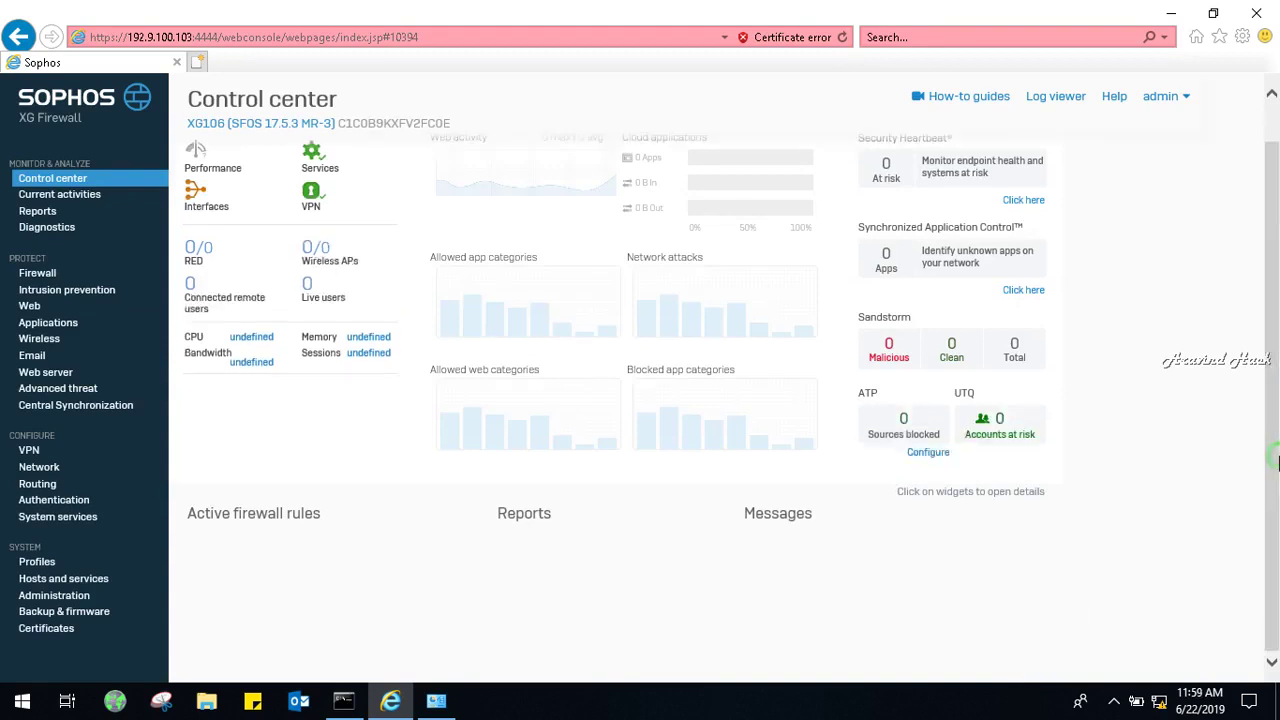
{"action": "left_click", "coordinate": [45, 468]}
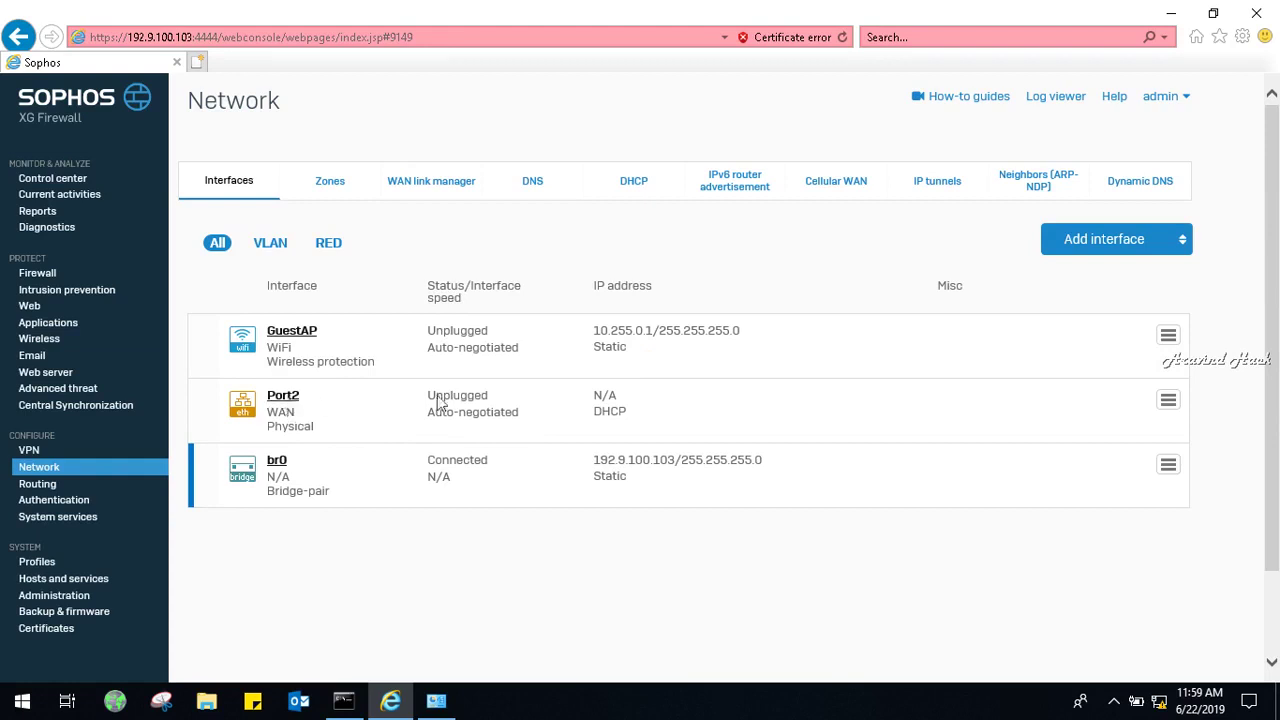
{"action": "left_click", "coordinate": [250, 192]}
Switch Port2 to Static IP assignment with address 192.168.10.2.
{"action": "left_click", "coordinate": [285, 397]}
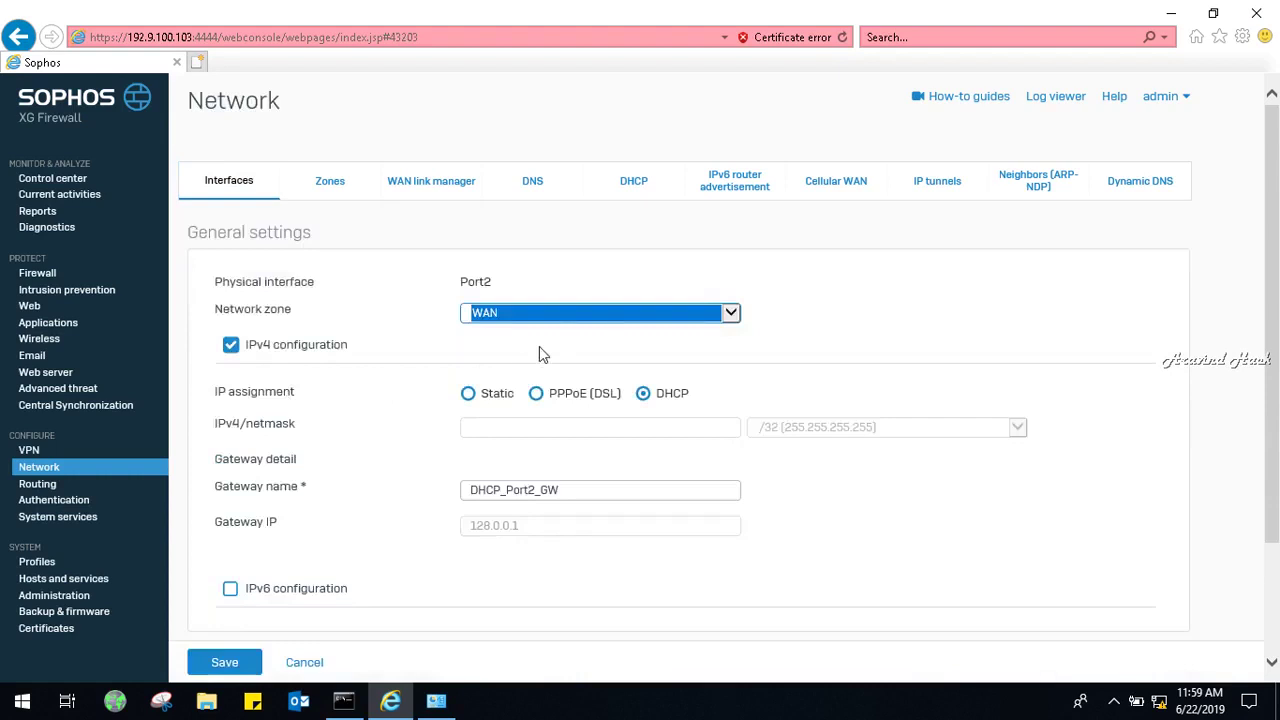
{"action": "left_click", "coordinate": [470, 394]}
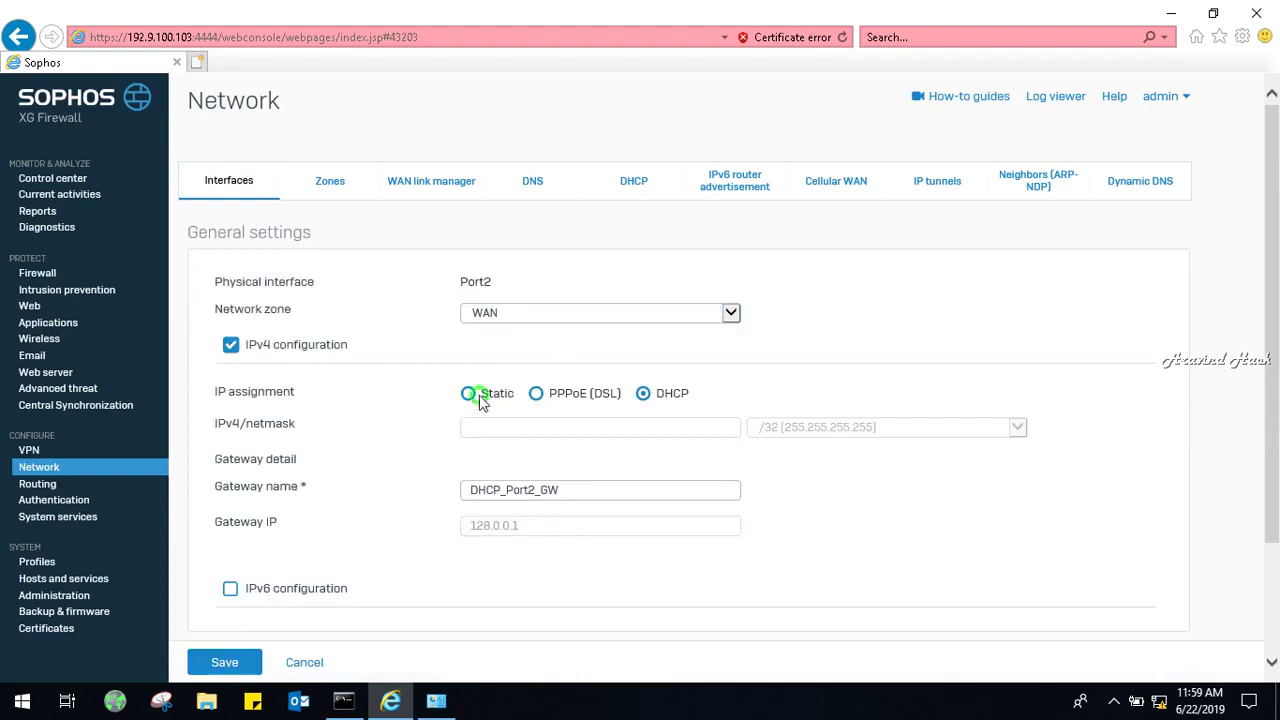
{"action": "left_click", "coordinate": [485, 422]}
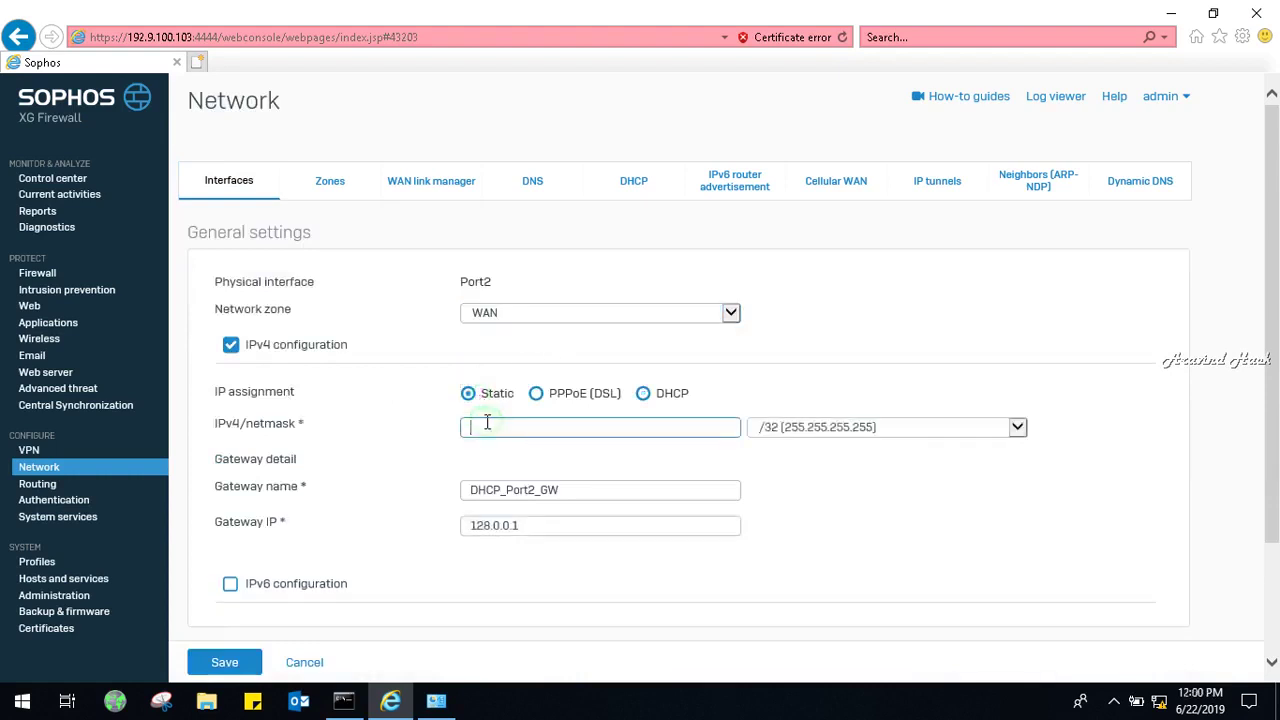
{"action": "type", "text": "14"}
{"action": "type", "text": "92.16"}
{"action": "type", "text": "8.0"}
{"action": "type", "text": "."}
{"action": "key", "text": "BackSpace"}
{"action": "key", "text": "BackSpace"}
{"action": "type", "text": "10.2"}
Set Port2's netmask to /24 and its gateway IP to 192.168.10.1.
{"action": "left_click", "coordinate": [847, 435]}
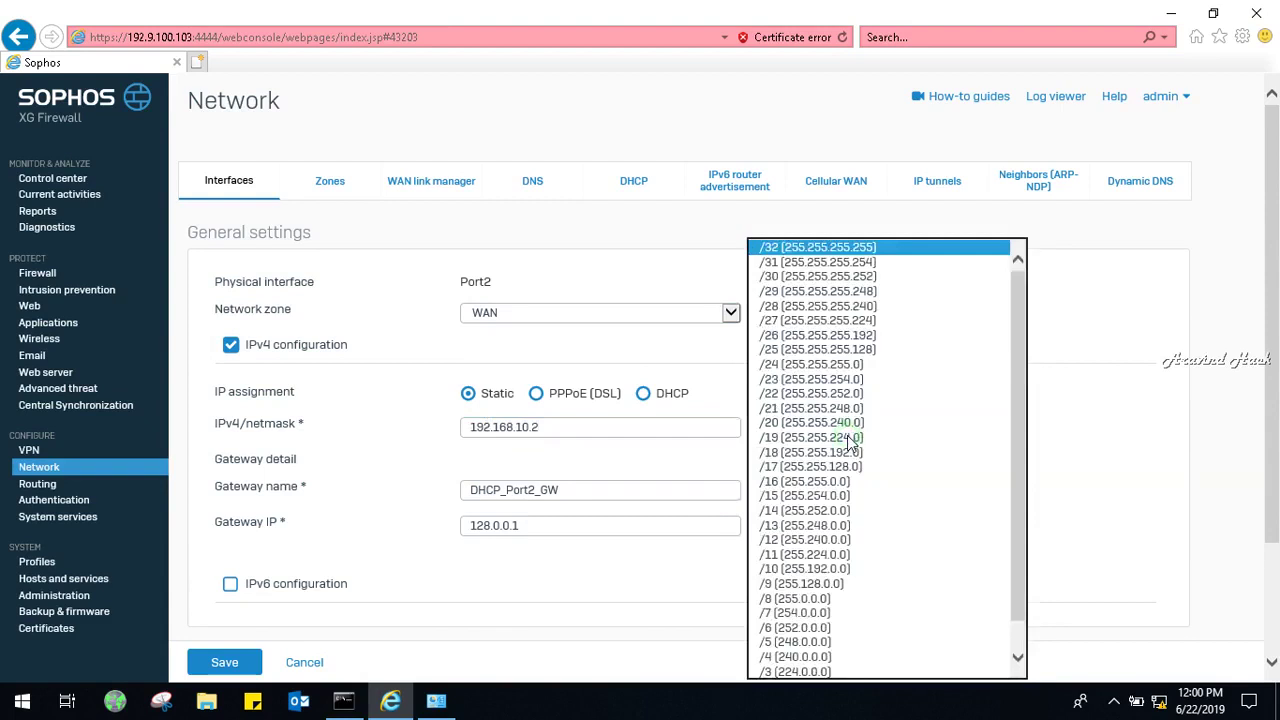
{"action": "left_click", "coordinate": [793, 365]}
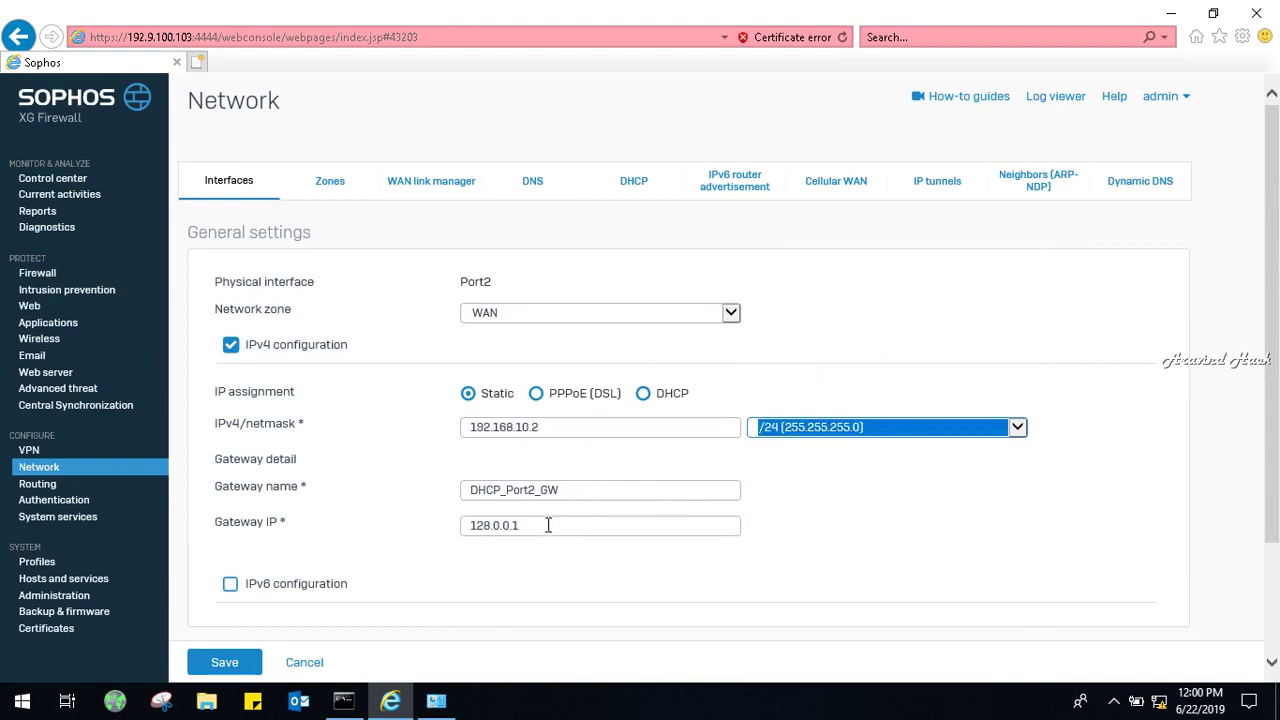
{"action": "left_click", "coordinate": [552, 525]}
{"action": "double_click", "coordinate": [548, 527]}
{"action": "key", "text": "BackSpace"}
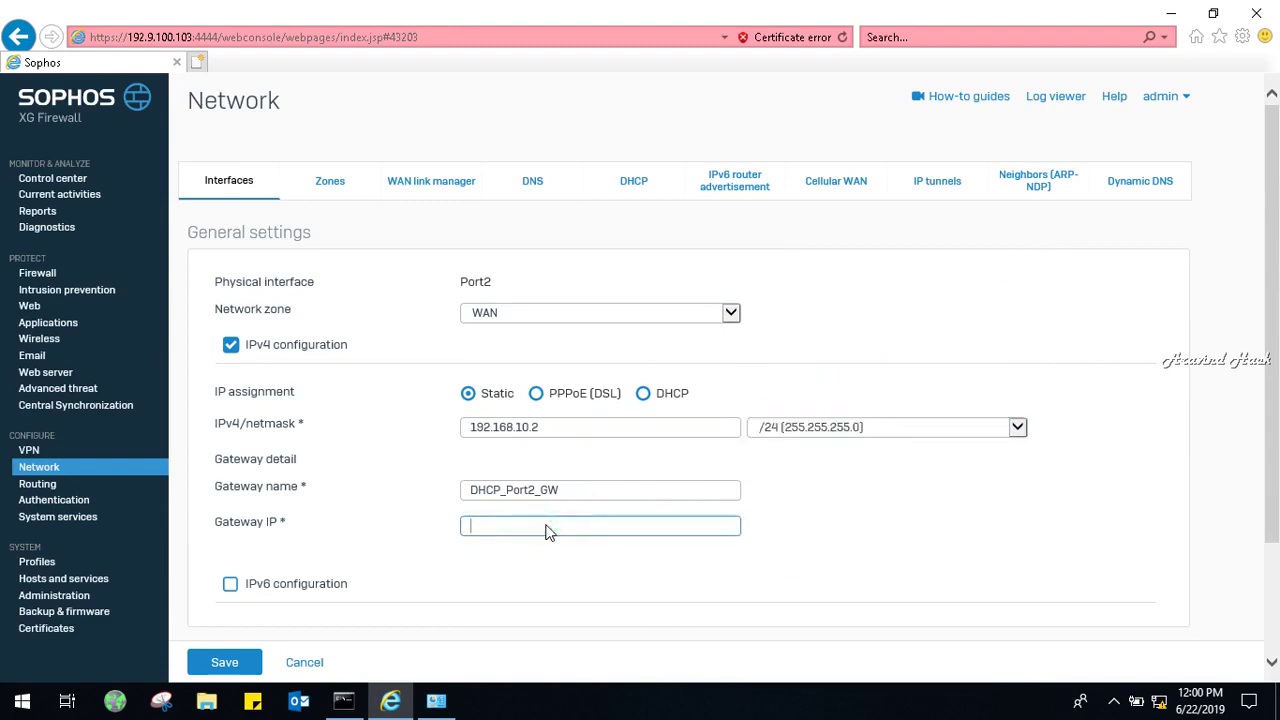
{"action": "type", "text": "192.168"}
{"action": "type", "text": ".10.1"}
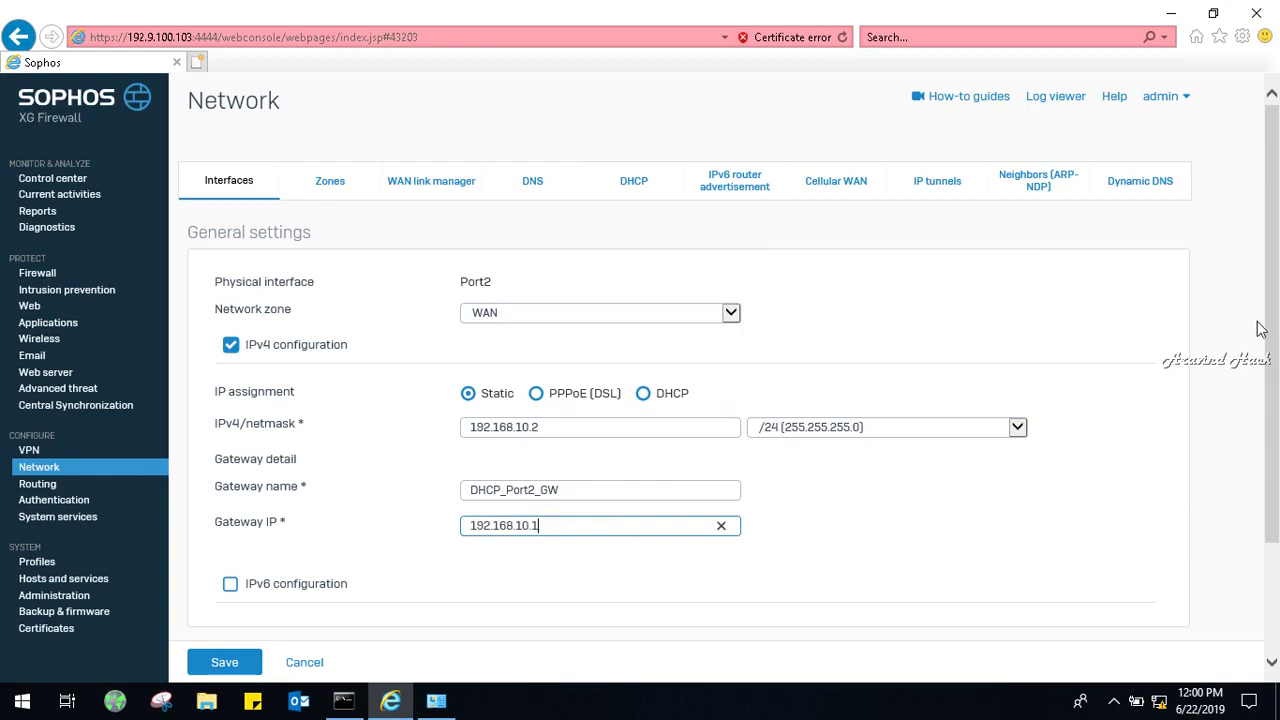
{"action": "scroll", "coordinate": [1272, 470], "scroll_direction": "down", "scroll_amount": 3}
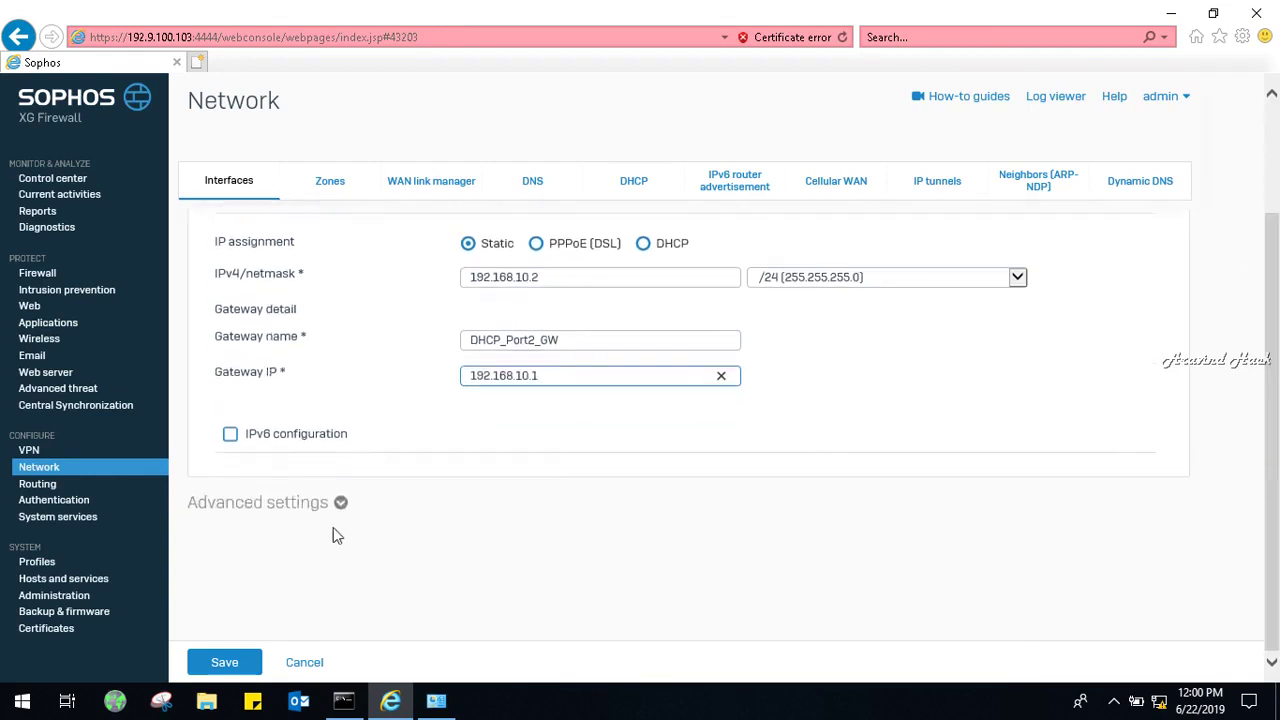
Try saving Port2 with MTU 1400 in advanced settings and dismiss the MTU error.
{"action": "left_click", "coordinate": [339, 504]}
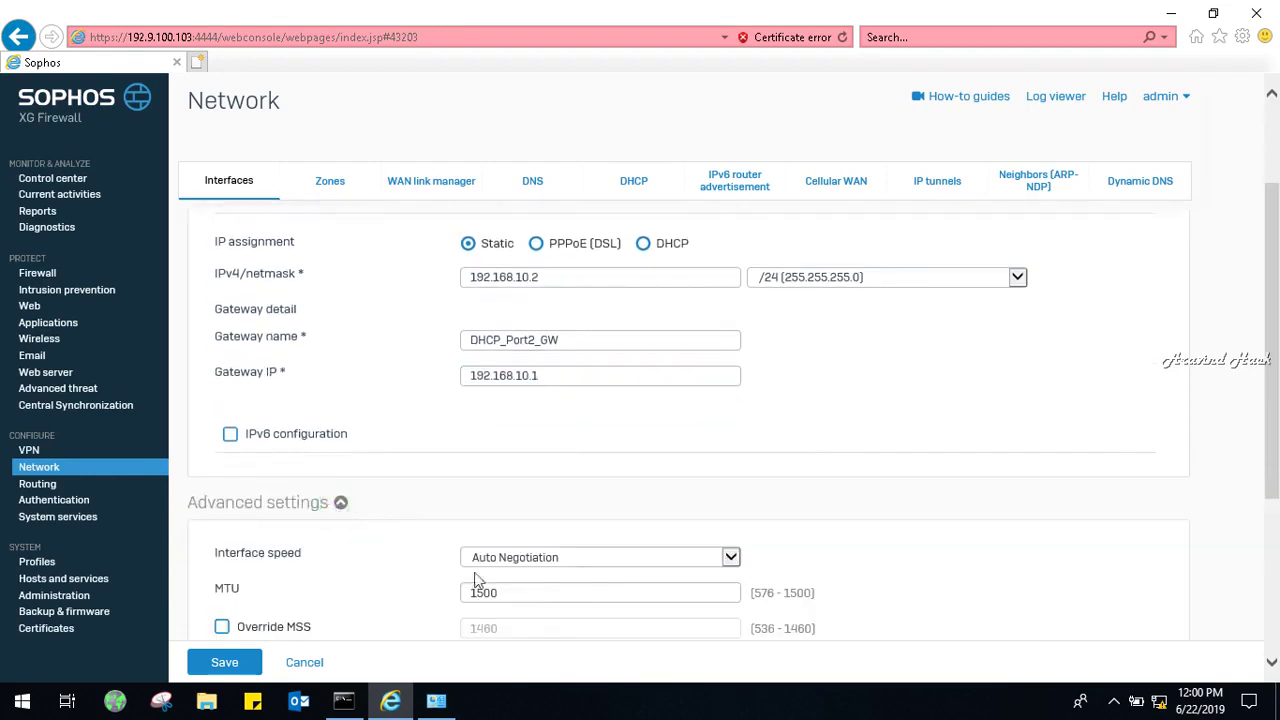
{"action": "left_click", "coordinate": [501, 593]}
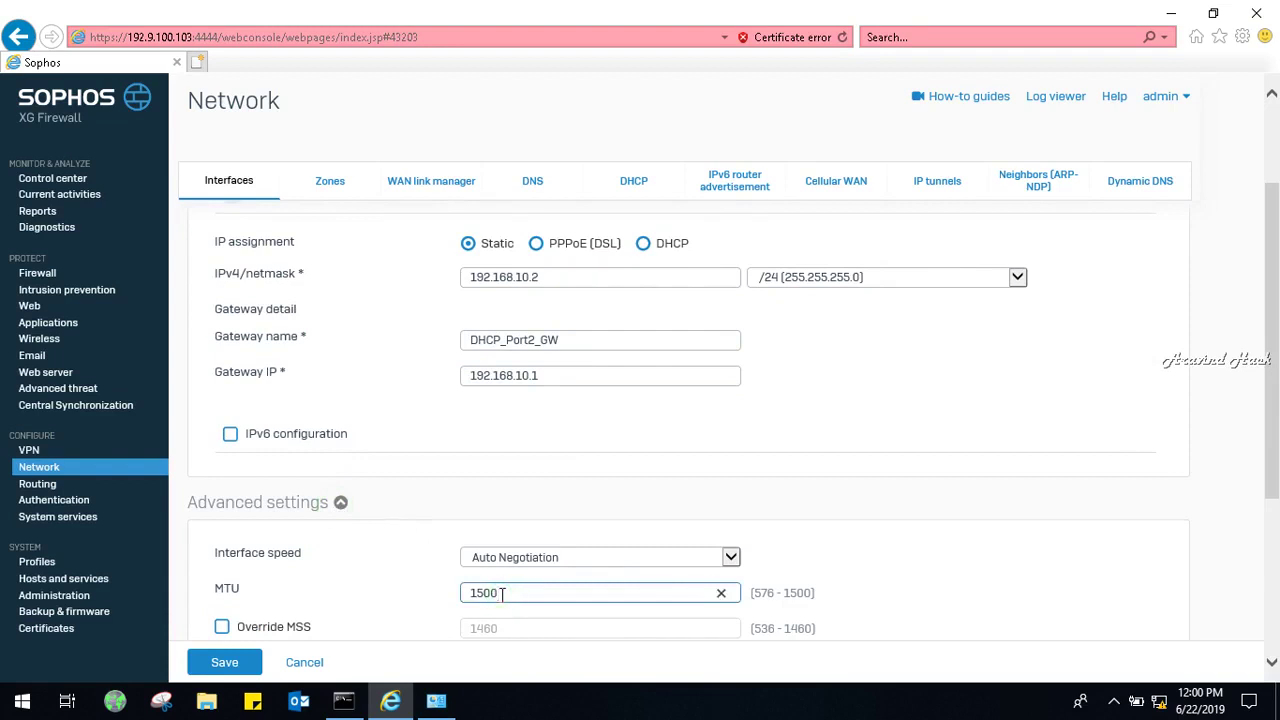
{"action": "key", "text": "BackSpace"}
{"action": "key", "text": "BackSpace"}
{"action": "key", "text": "BackSpace"}
{"action": "type", "text": "14"}
{"action": "key", "text": "BackSpace"}
{"action": "key", "text": "BackSpace"}
{"action": "type", "text": "400"}
{"action": "left_click_drag", "start_coordinate": [1274, 285], "coordinate": [1275, 438]}
{"action": "left_click", "coordinate": [236, 666]}
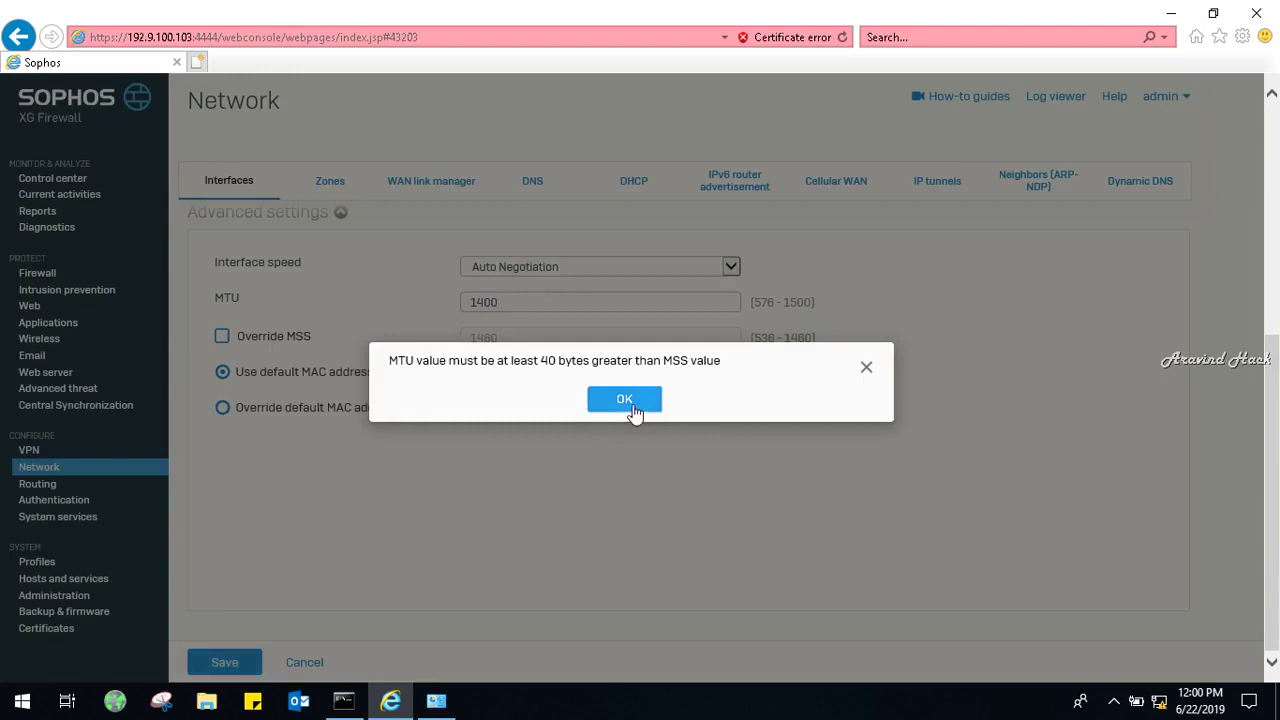
{"action": "left_click", "coordinate": [624, 401]}
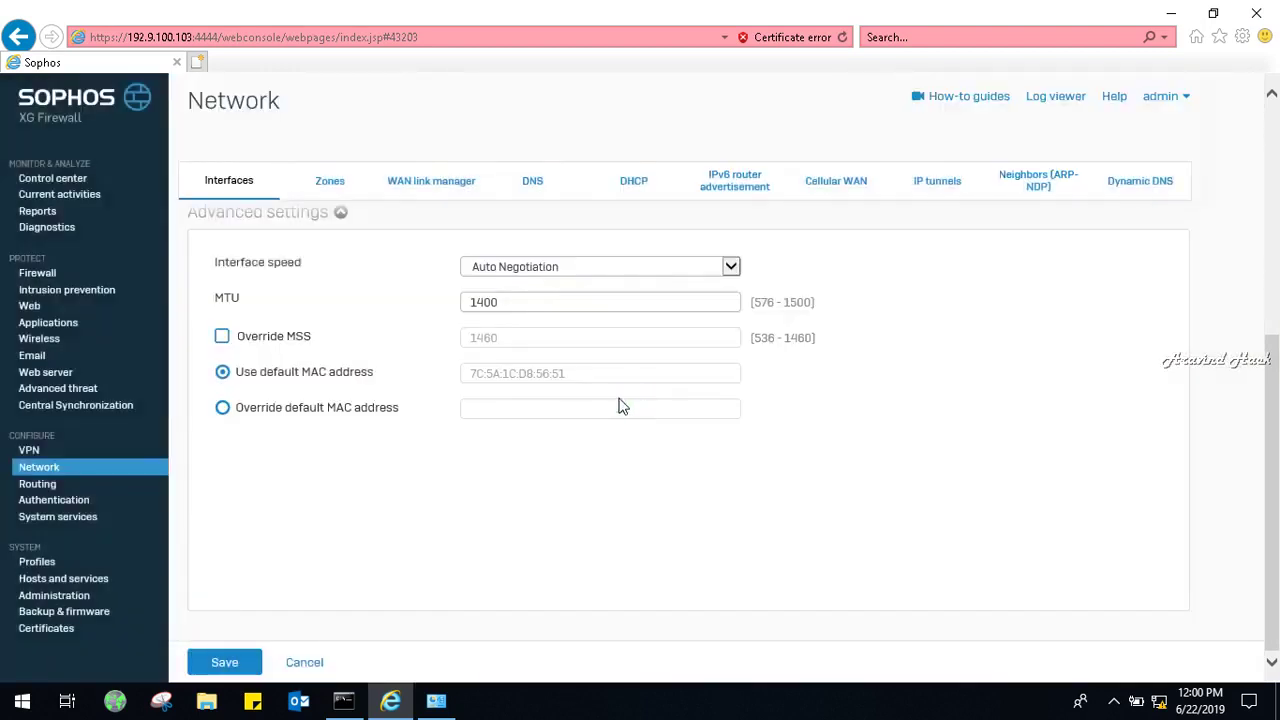
Enable Override MSS at 1460, set MTU to 1500, and save Port2.
{"action": "left_click", "coordinate": [284, 335]}
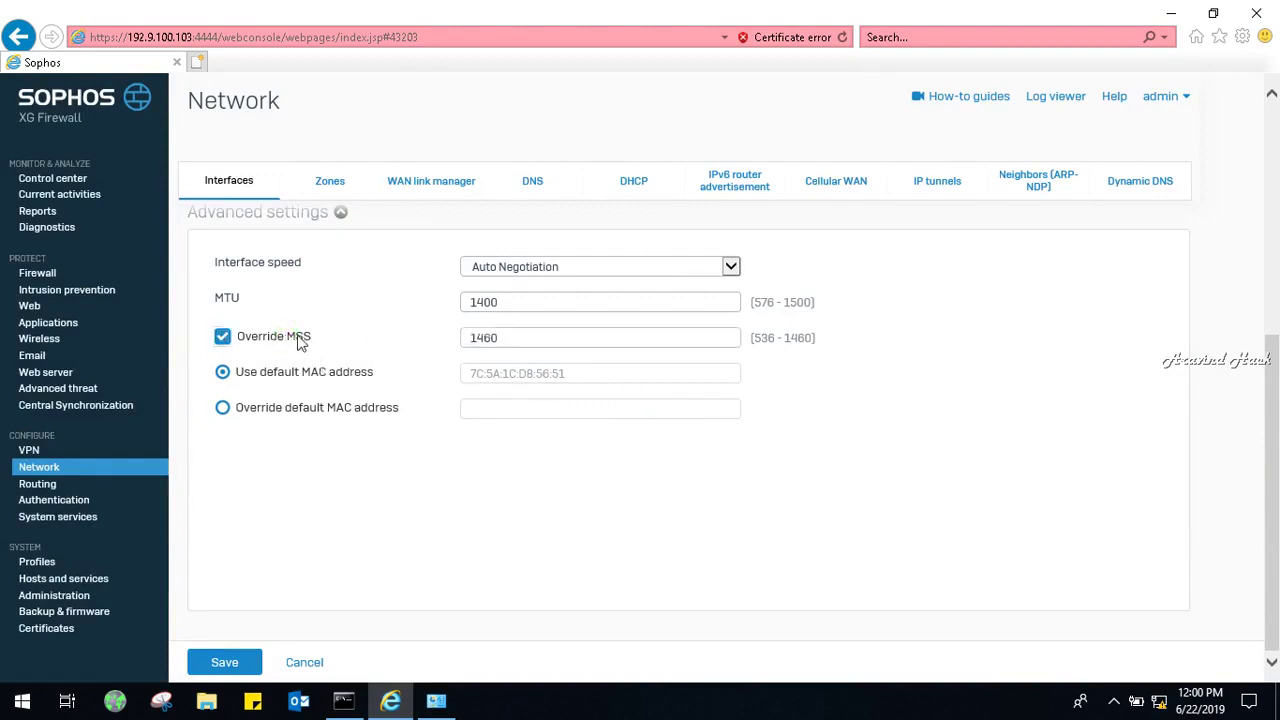
{"action": "left_click", "coordinate": [296, 338]}
{"action": "left_click", "coordinate": [296, 338]}
{"action": "left_click", "coordinate": [296, 340]}
{"action": "double_click", "coordinate": [531, 303]}
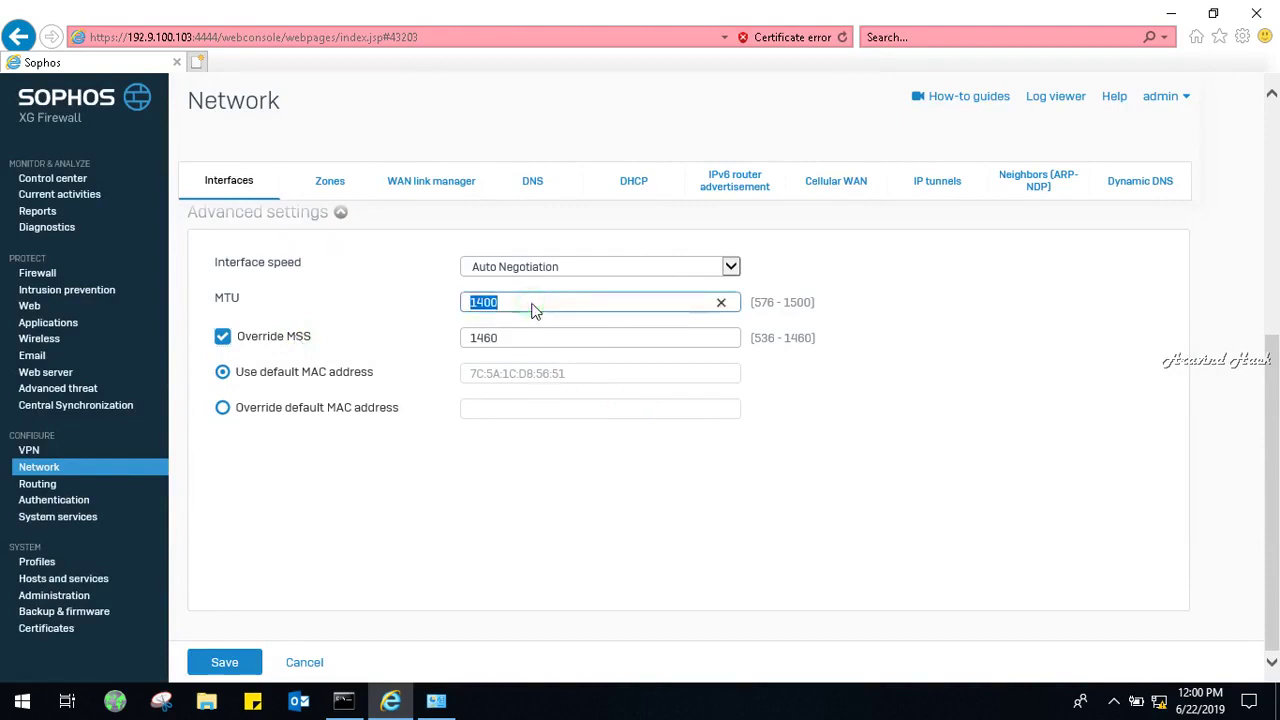
{"action": "type", "text": "1500"}
{"action": "left_click", "coordinate": [226, 659]}
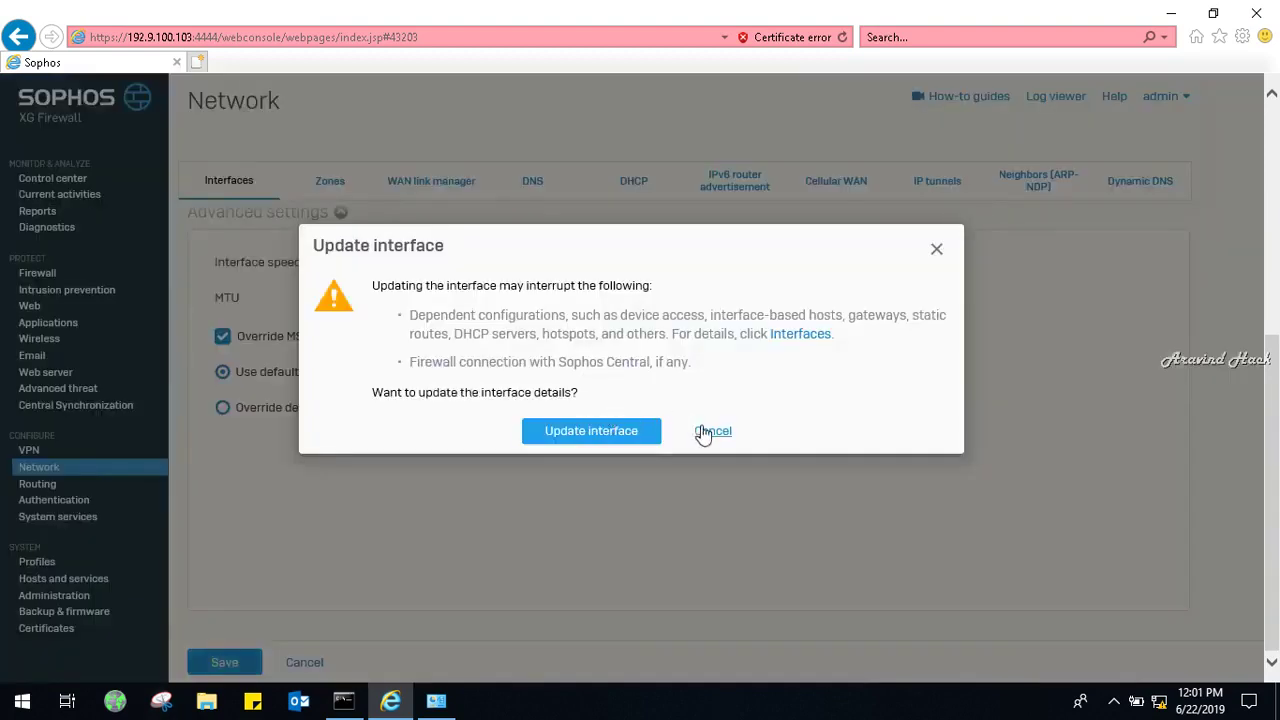
Confirm the Port2 update to static 192.168.10.2/255.255.255.0 and move on to DNS settings.
{"action": "left_click", "coordinate": [607, 432]}
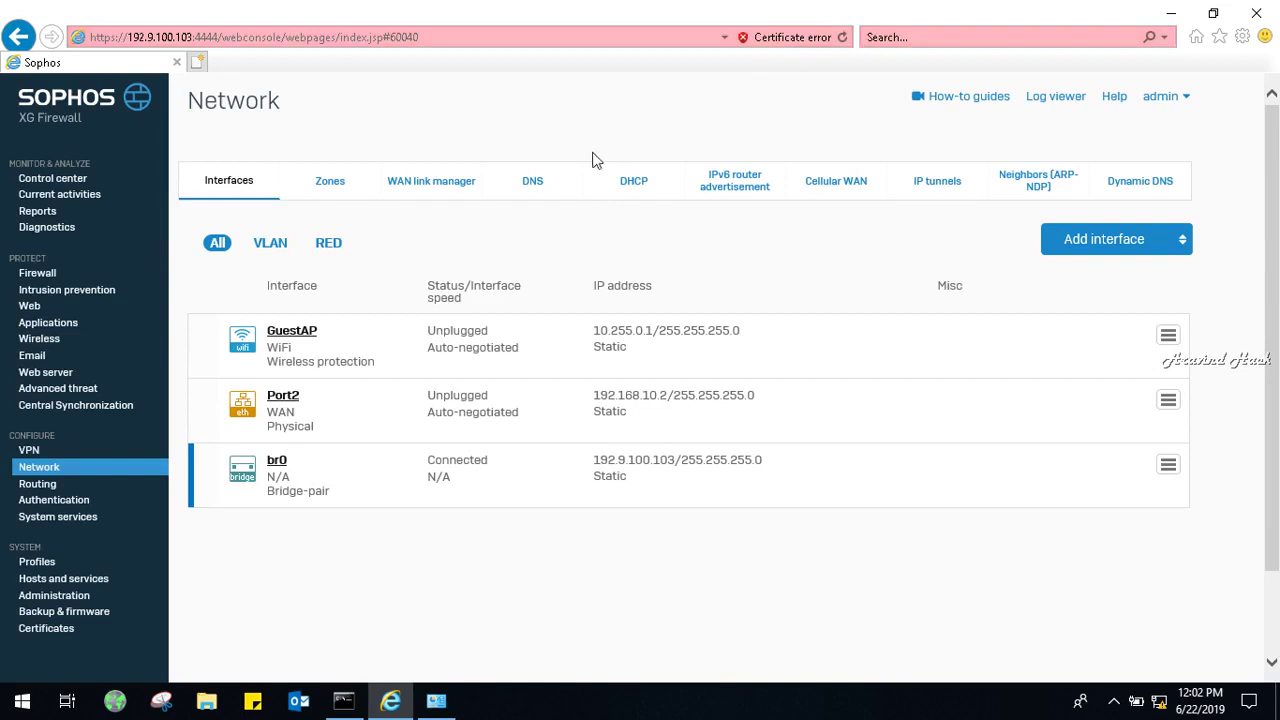
{"action": "left_click", "coordinate": [540, 181]}
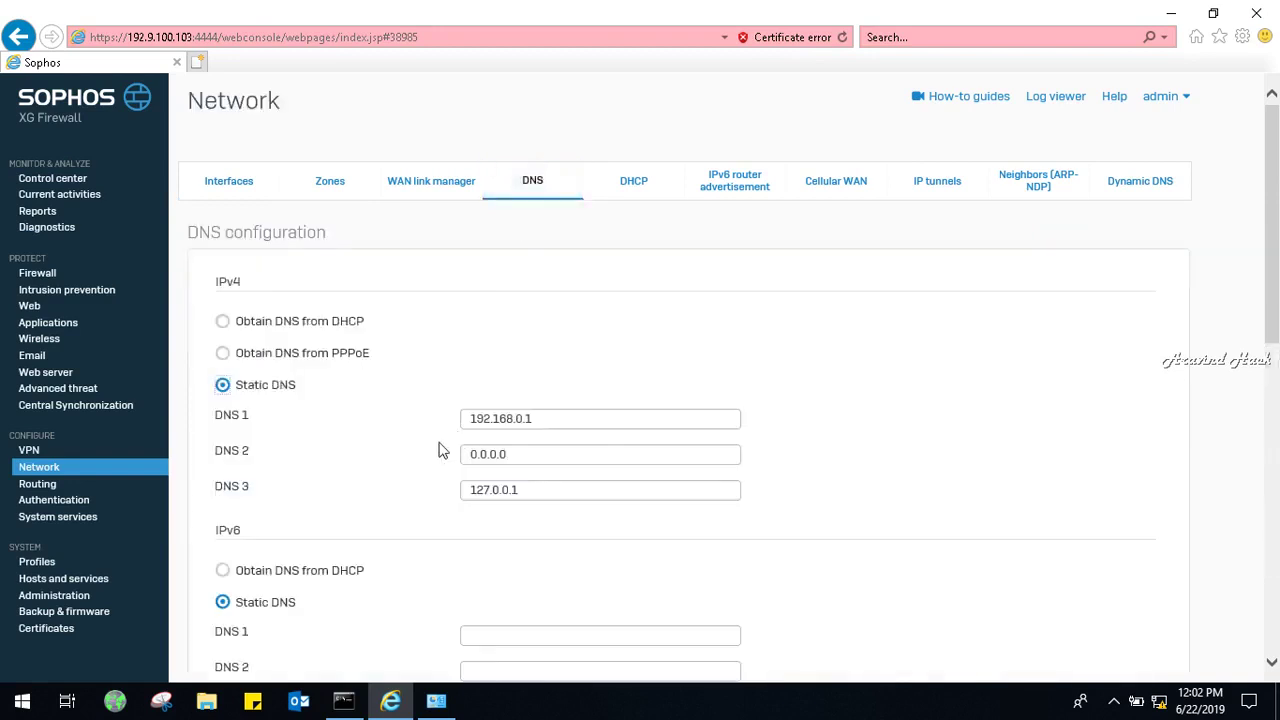
Clear all three existing DNS server entries, including 0.0.0.0 and 127.0.0.1.
{"action": "double_click", "coordinate": [545, 427]}
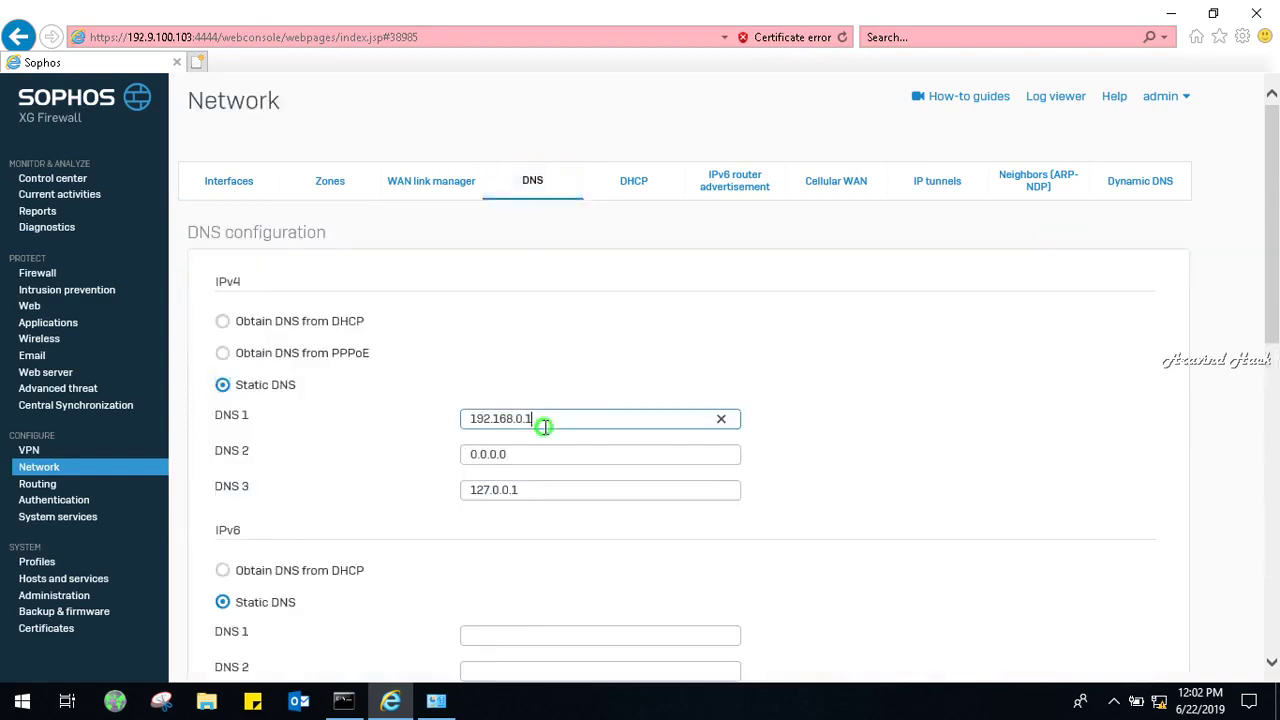
{"action": "key", "text": "BackSpace"}
{"action": "double_click", "coordinate": [518, 460]}
{"action": "key", "text": "BackSpace"}
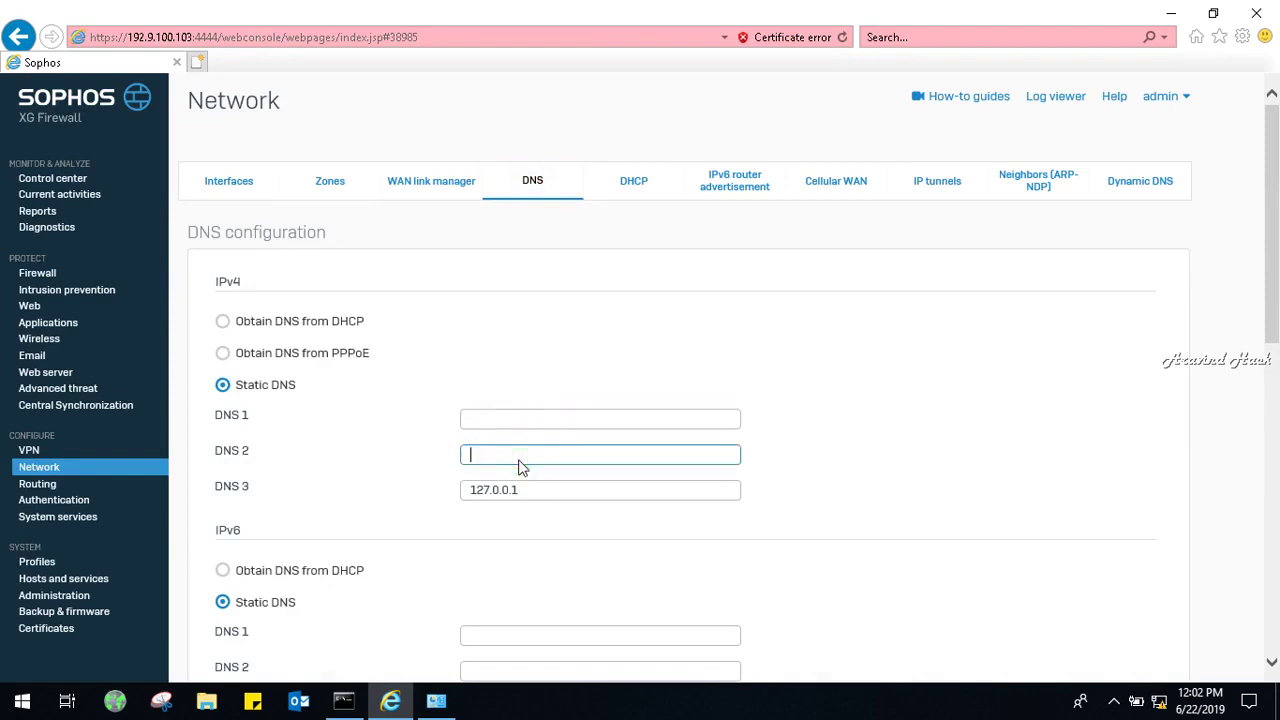
{"action": "double_click", "coordinate": [537, 495]}
{"action": "key", "text": "BackSpace"}
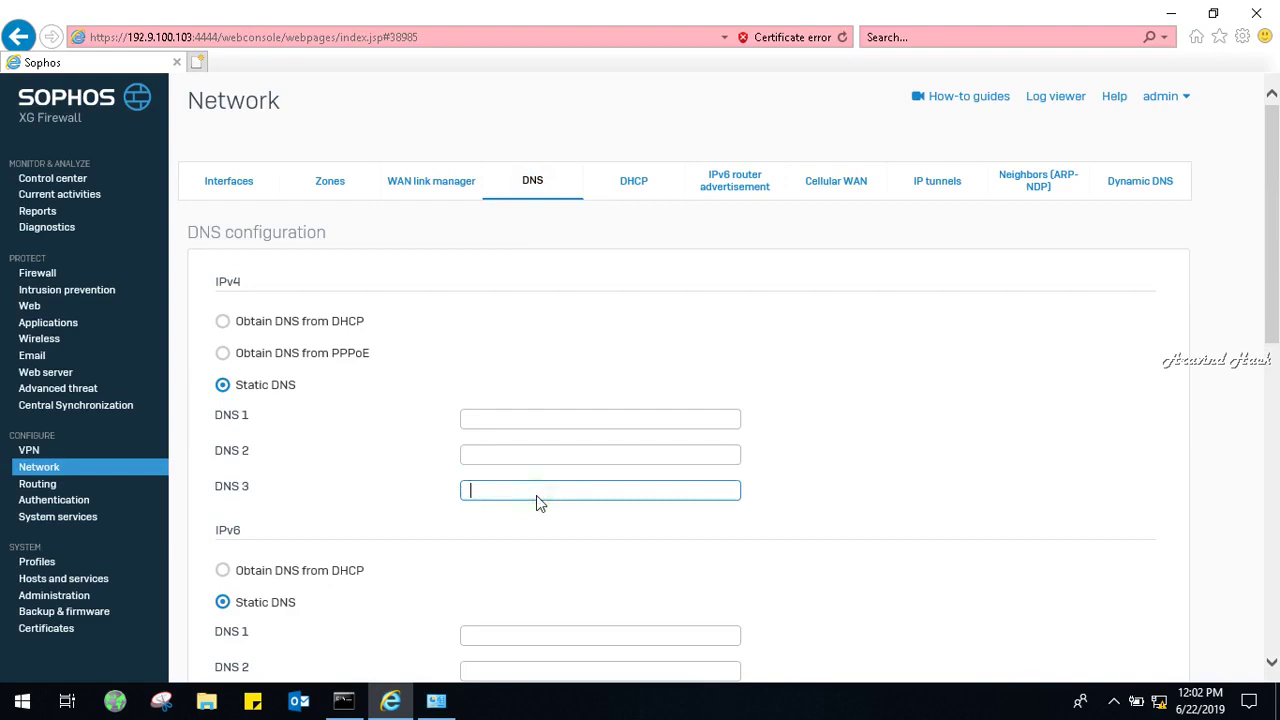
Enter 8.8.8.8 as DNS 1 and 4.2.2.2 as DNS 2, then apply.
{"action": "left_click", "coordinate": [488, 419]}
{"action": "right_click", "coordinate": [488, 420]}
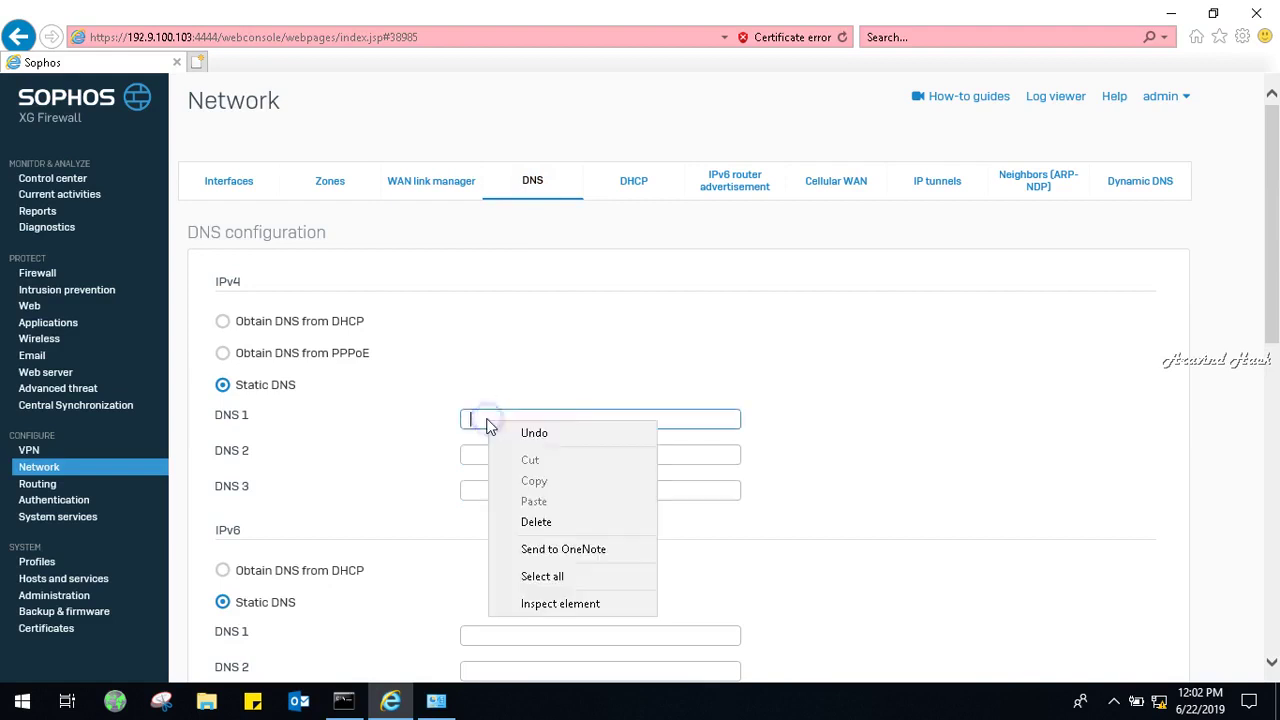
{"action": "left_click", "coordinate": [487, 420]}
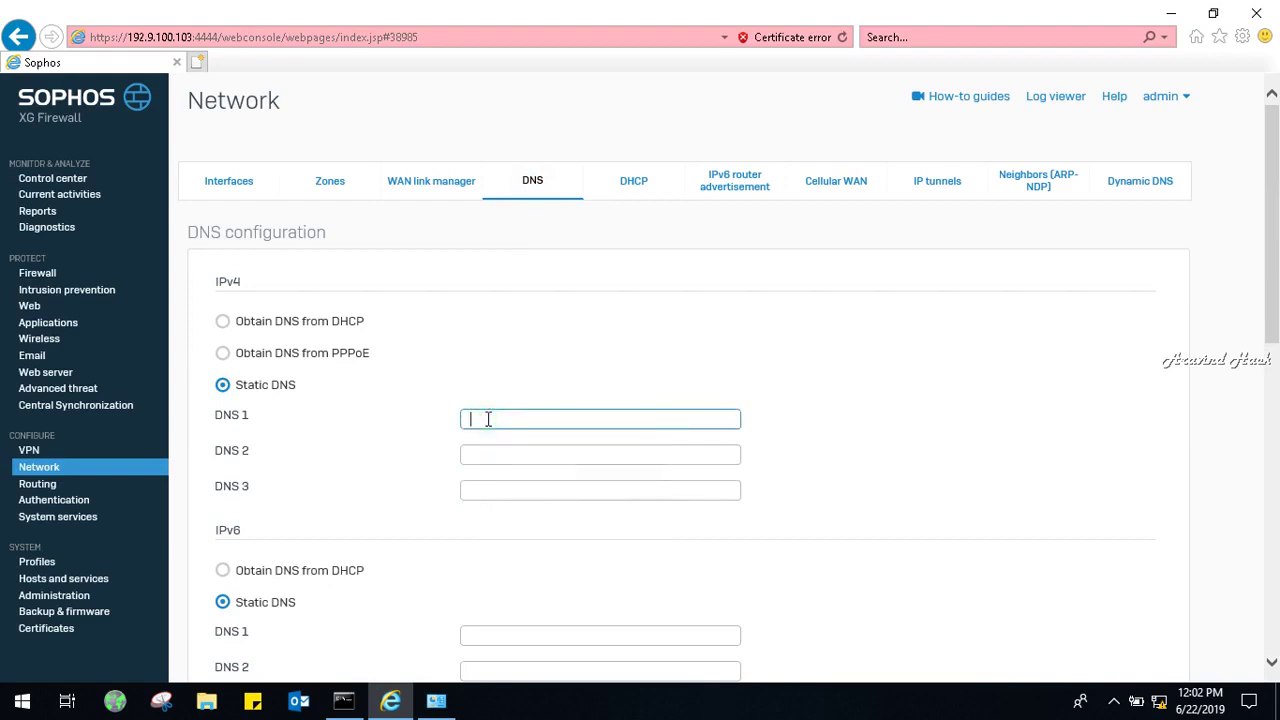
{"action": "type", "text": "8.8.8.8"}
{"action": "left_click", "coordinate": [481, 457]}
{"action": "type", "text": "4"}
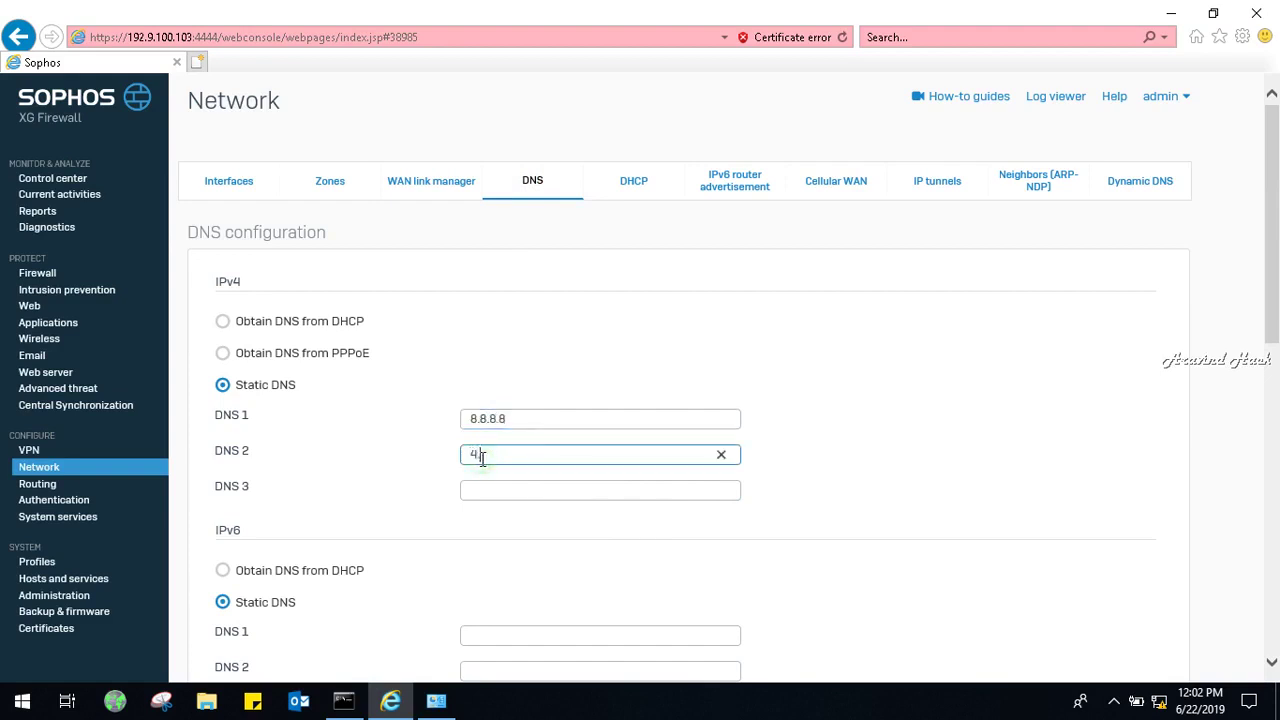
{"action": "type", "text": ".2.2"}
{"action": "left_click_drag", "start_coordinate": [1276, 322], "coordinate": [1276, 492]}
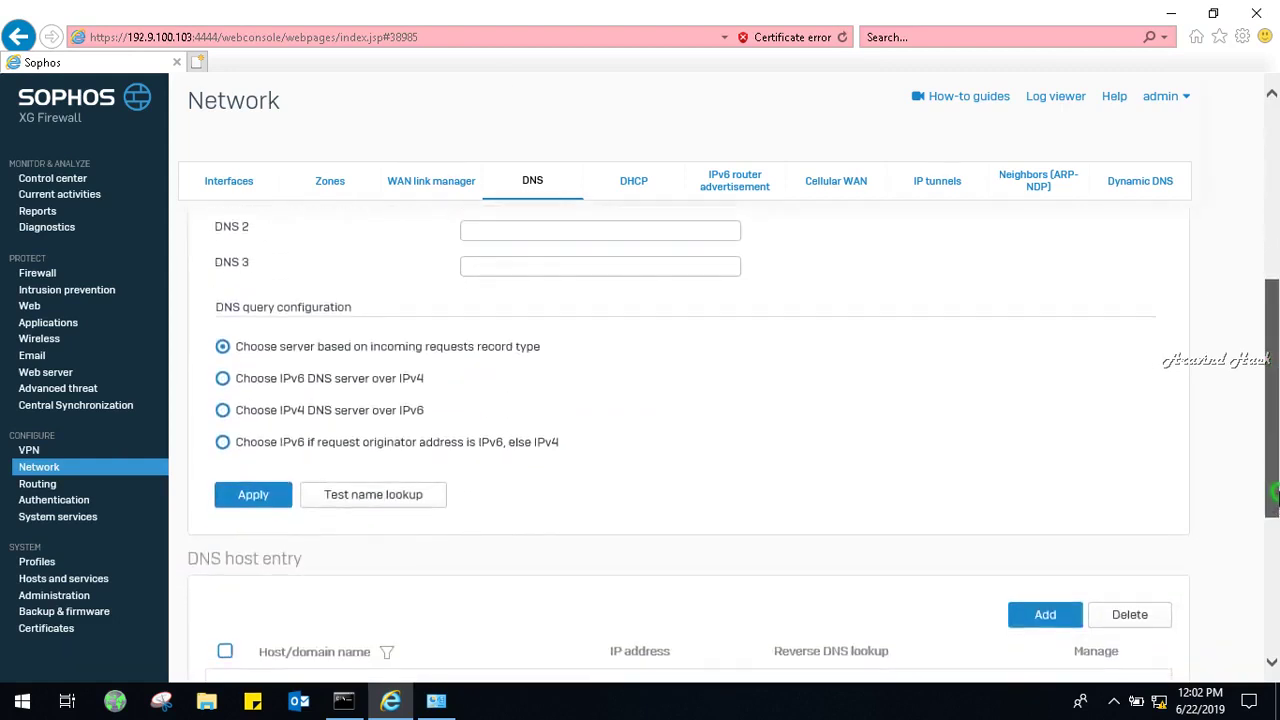
{"action": "left_click_drag", "start_coordinate": [1276, 492], "coordinate": [1275, 677]}
{"action": "left_click_drag", "start_coordinate": [1275, 594], "coordinate": [1234, 257]}
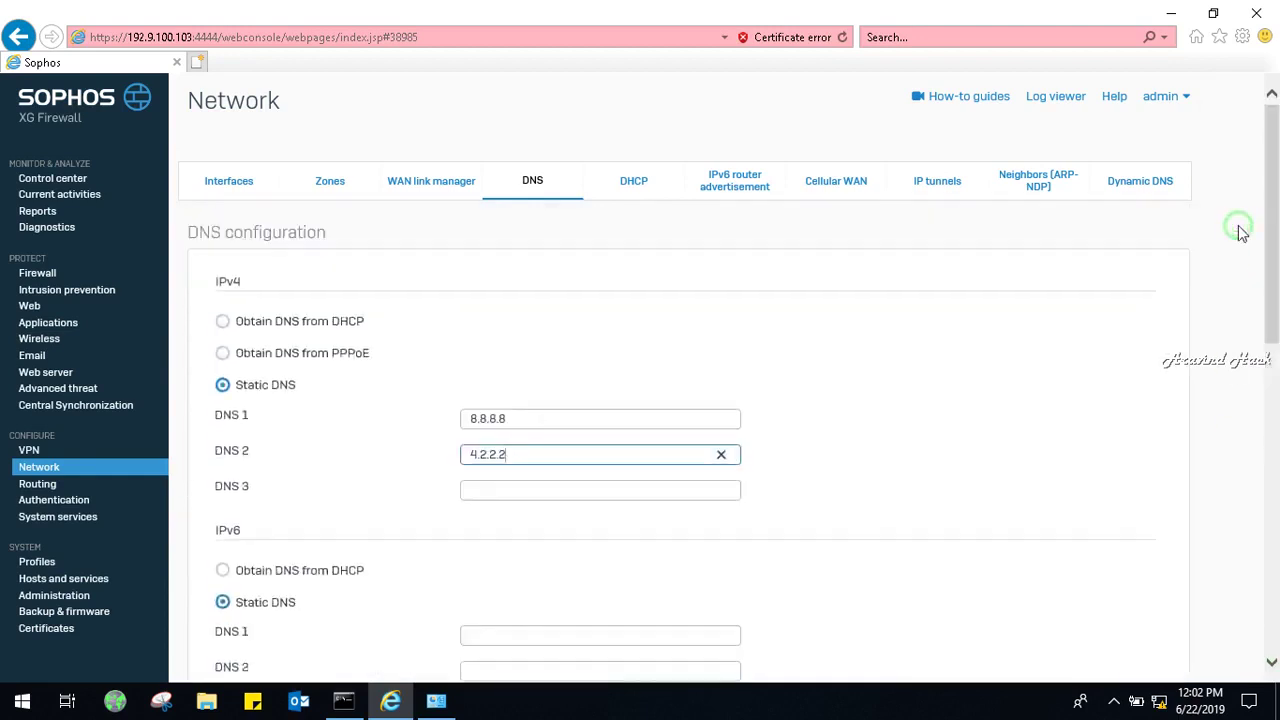
{"action": "left_click_drag", "start_coordinate": [1275, 266], "coordinate": [1275, 469]}
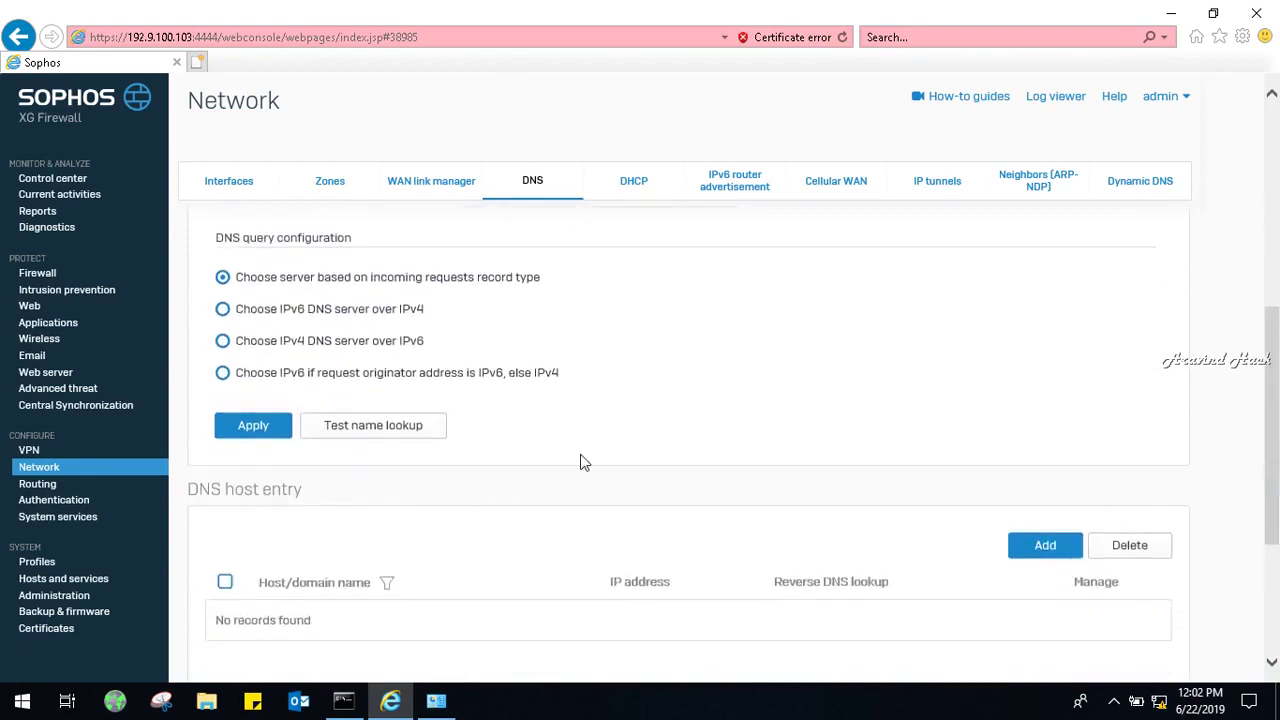
{"action": "left_click", "coordinate": [236, 427]}
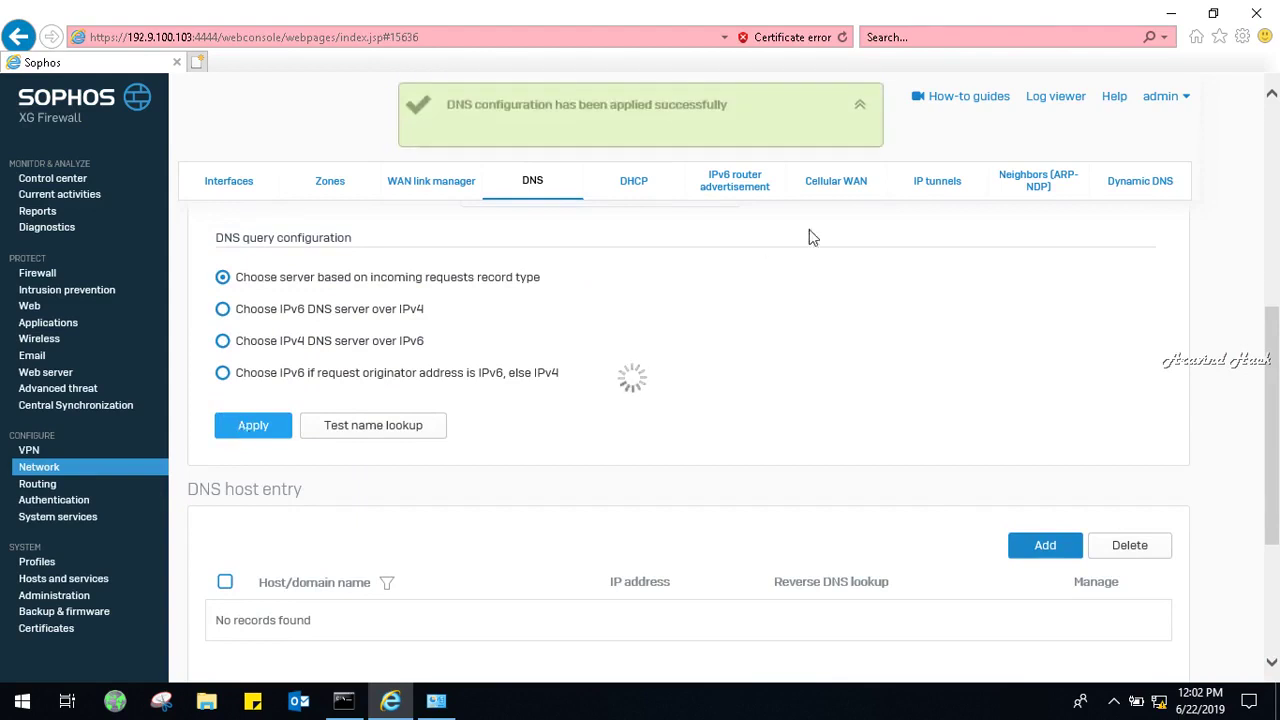
{"action": "scroll", "coordinate": [809, 237], "scroll_direction": "up", "scroll_amount": 6}
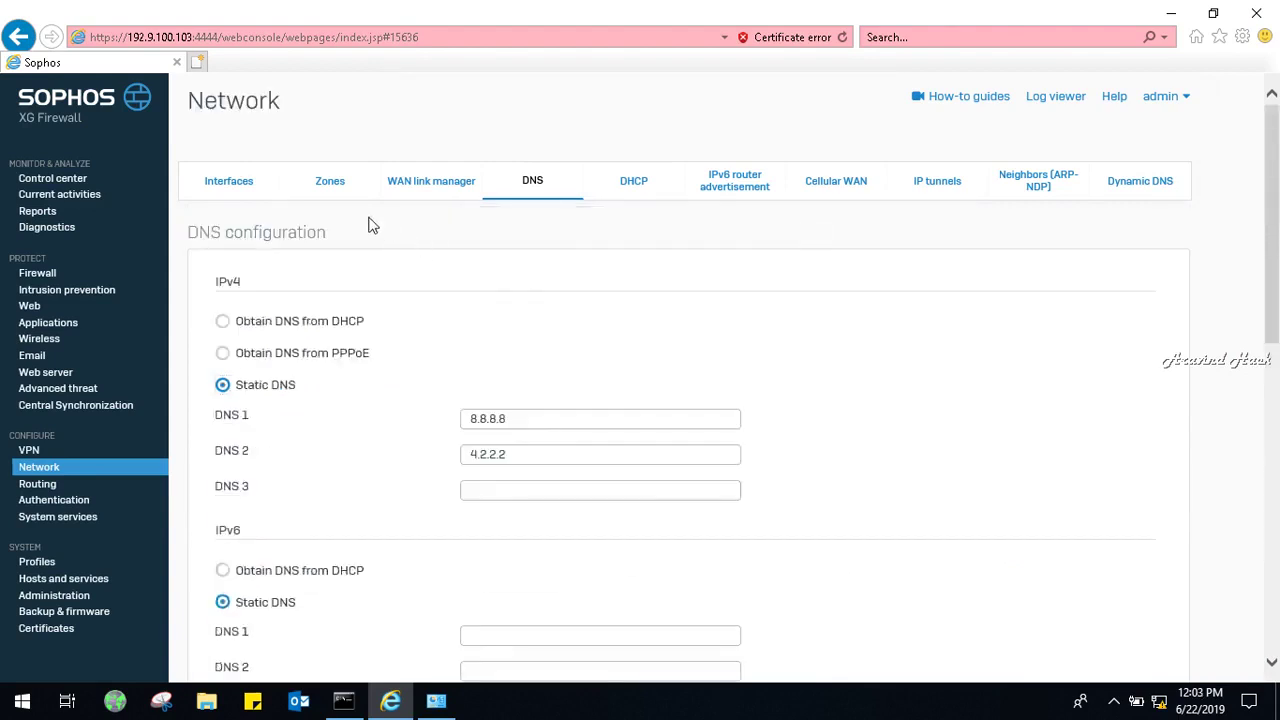
Review the Zones list, then return to the Interfaces list showing GuestAP, Port2 and br0.
{"action": "left_click", "coordinate": [338, 190]}
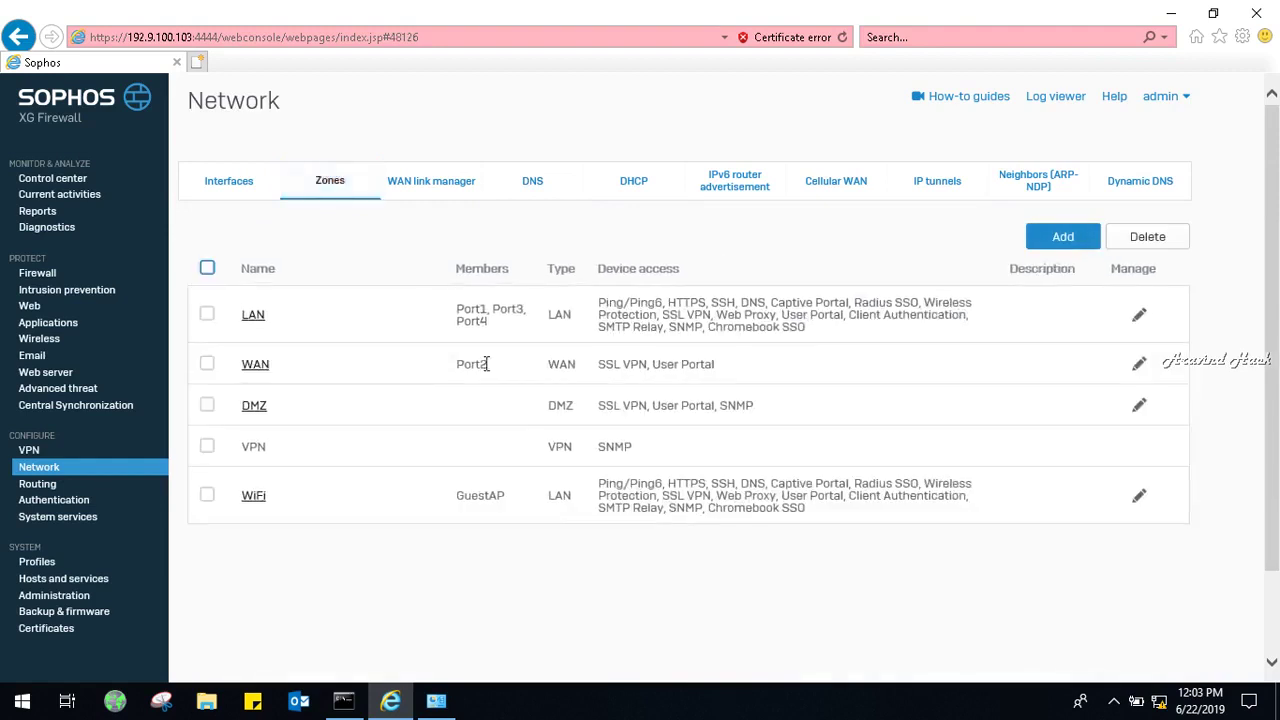
{"action": "left_click", "coordinate": [255, 182]}
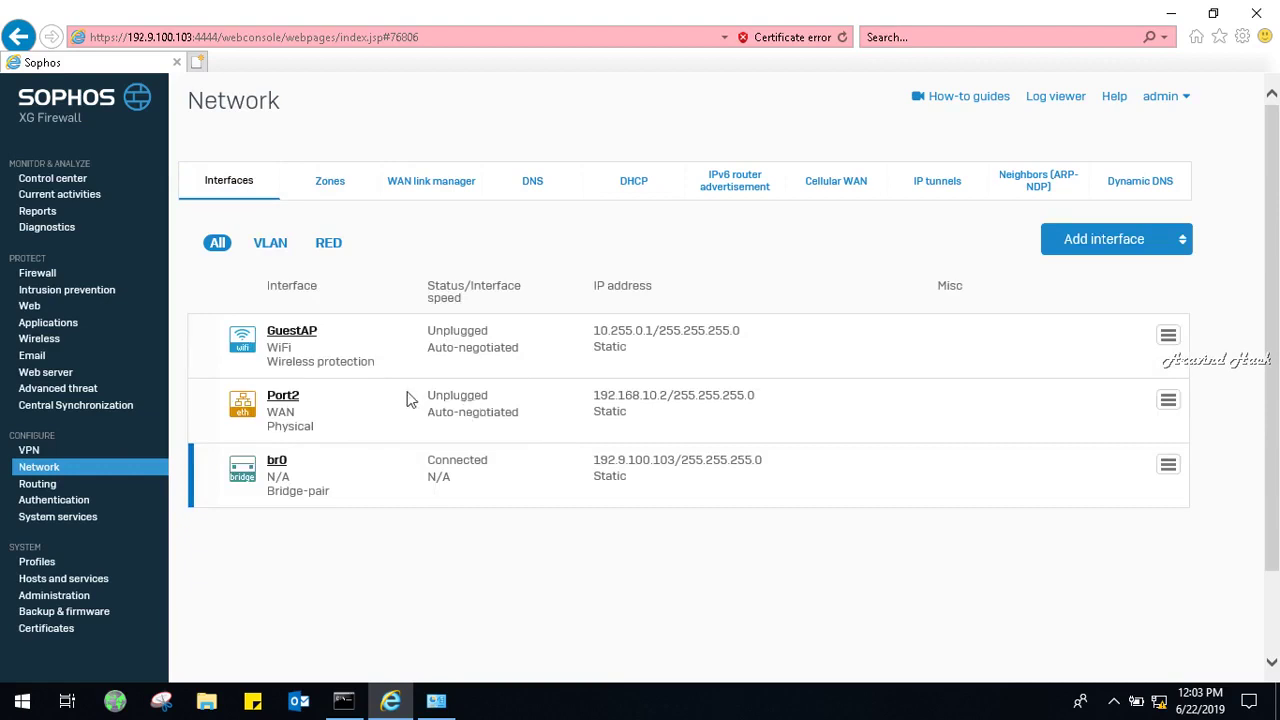
{"action": "left_click", "coordinate": [38, 484]}
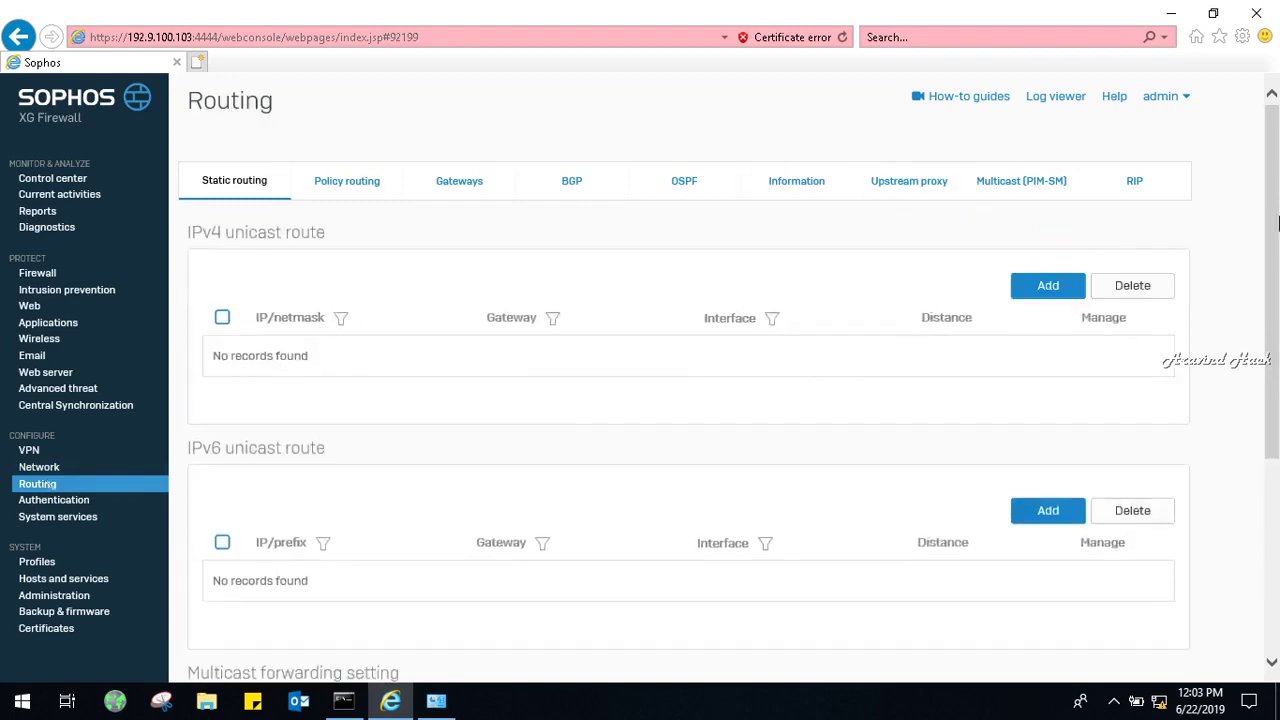
Add a new IPv4 static route with destination 0.0.0.0 and netmask /0.
{"action": "mouse_move", "coordinate": [1278, 227]}
{"action": "left_mouse_down"}
{"action": "mouse_move", "coordinate": [1276, 384]}
{"action": "mouse_move", "coordinate": [1274, 232]}
{"action": "left_mouse_up"}
{"action": "left_click", "coordinate": [1047, 270]}
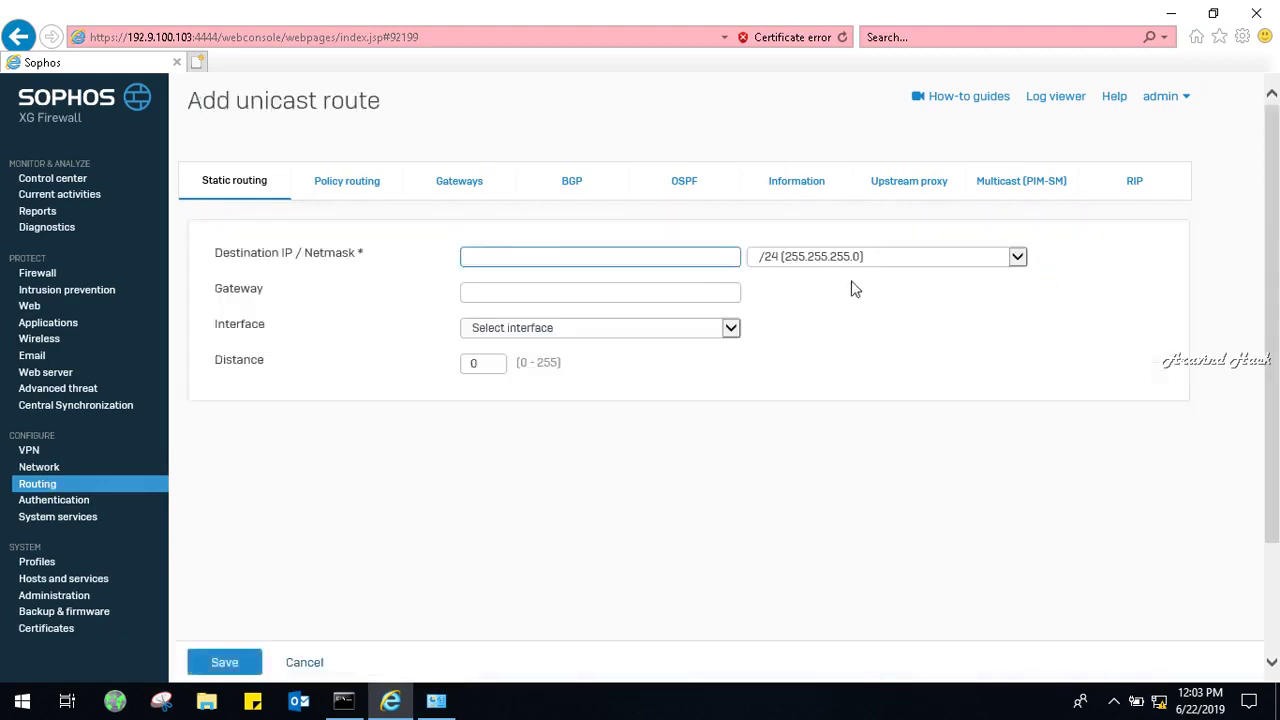
{"action": "left_click", "coordinate": [656, 257]}
{"action": "type", "text": "0.0.0.0"}
{"action": "key", "text": "Tab"}
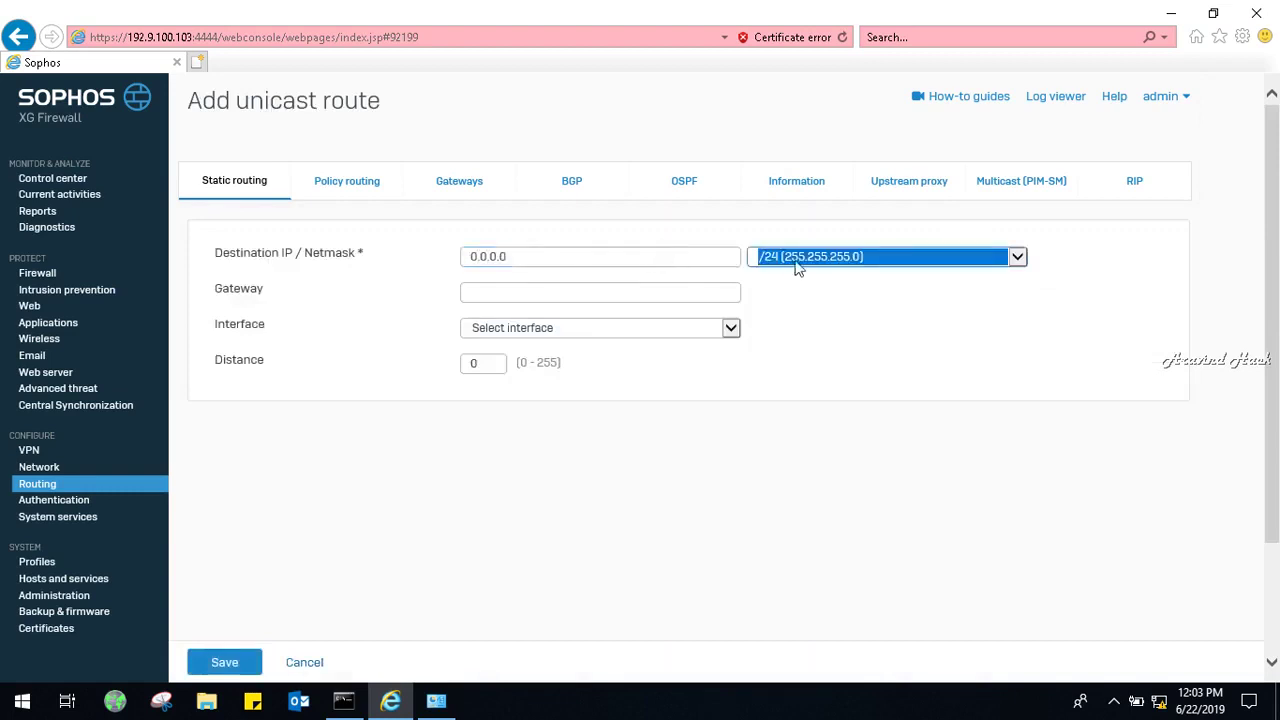
{"action": "left_click", "coordinate": [796, 262]}
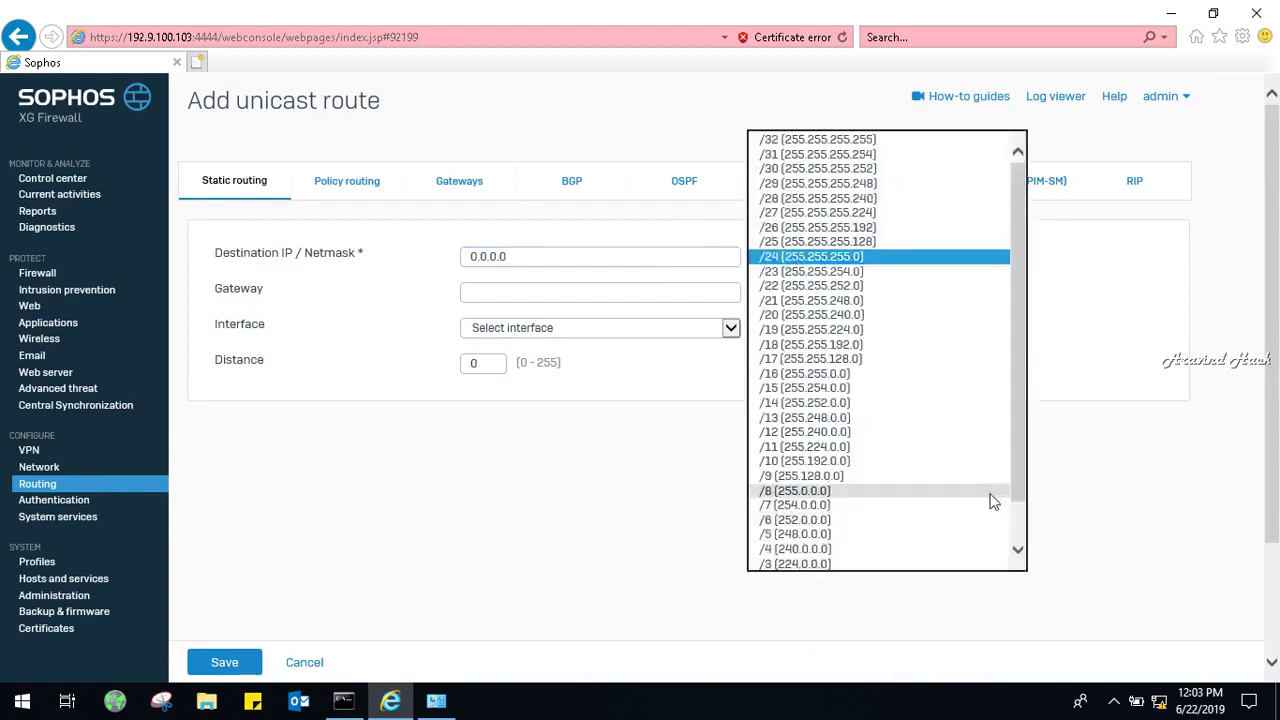
{"action": "left_click_drag", "start_coordinate": [1017, 483], "coordinate": [1018, 545]}
{"action": "left_click", "coordinate": [843, 561]}
Set the route's gateway to 192.168.10.1, interface Port2 and distance 1, then save.
{"action": "left_click", "coordinate": [636, 291]}
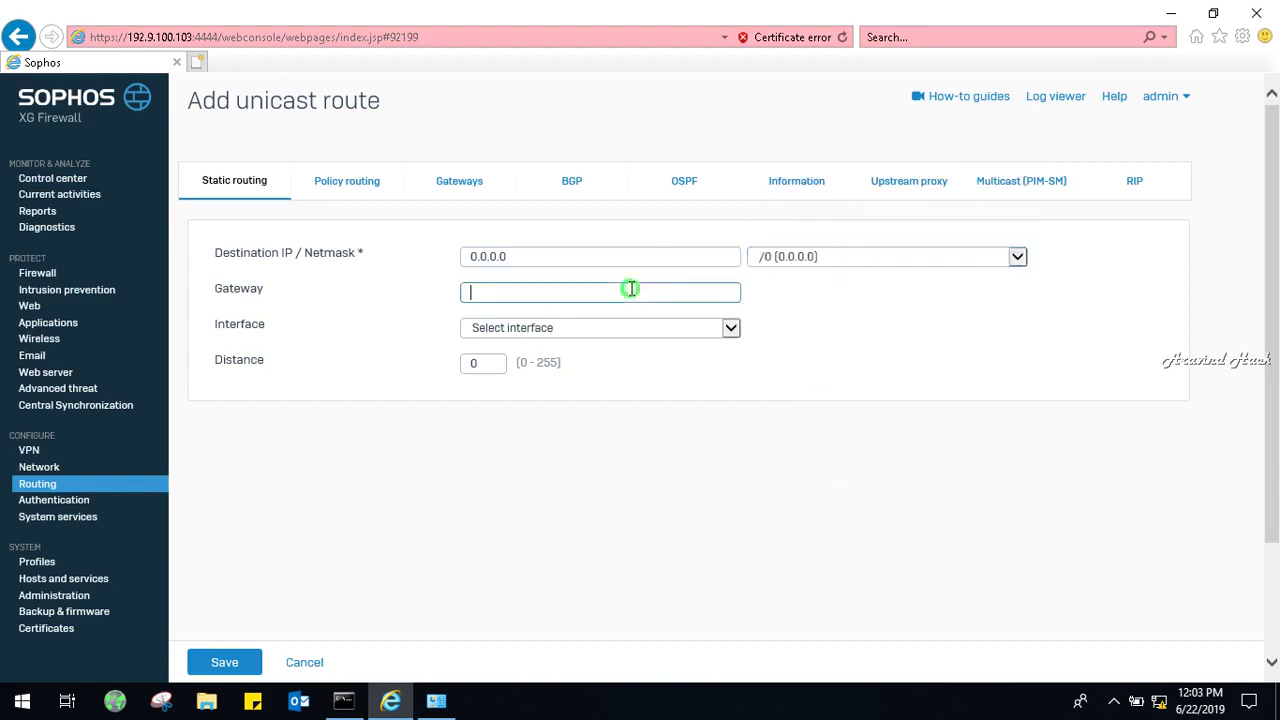
{"action": "type", "text": "192.168.10.1"}
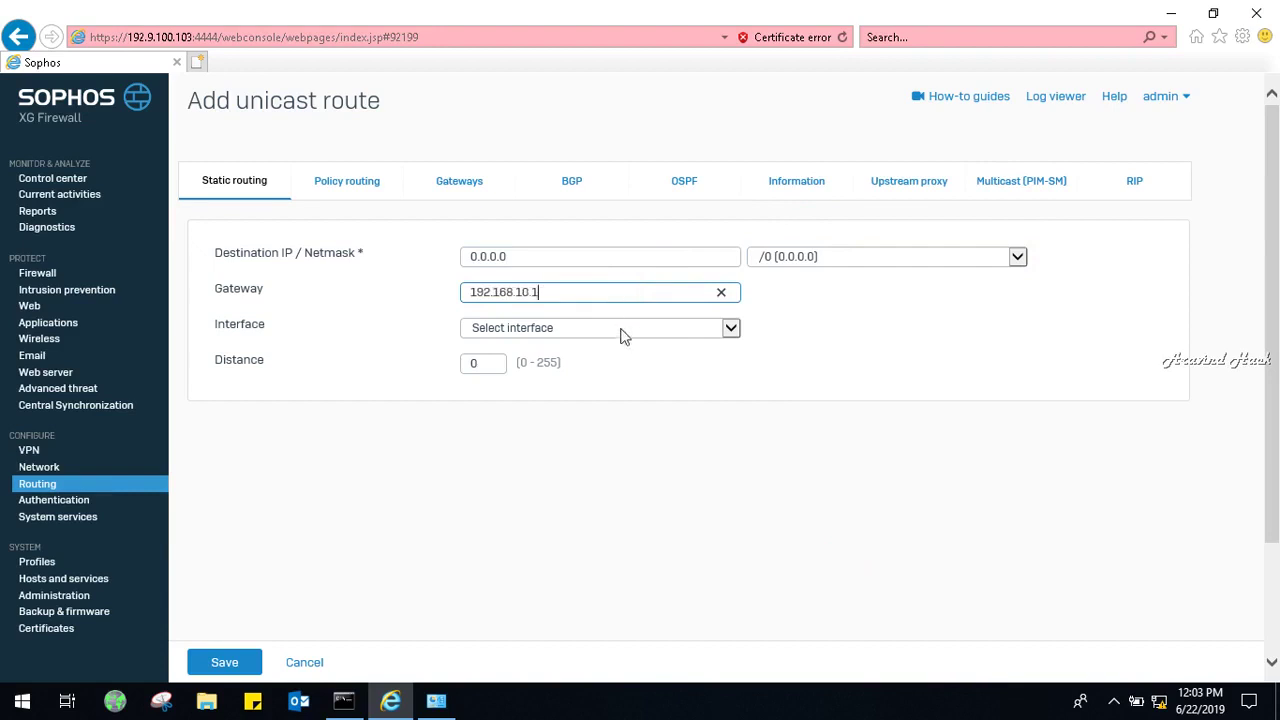
{"action": "left_click", "coordinate": [624, 332]}
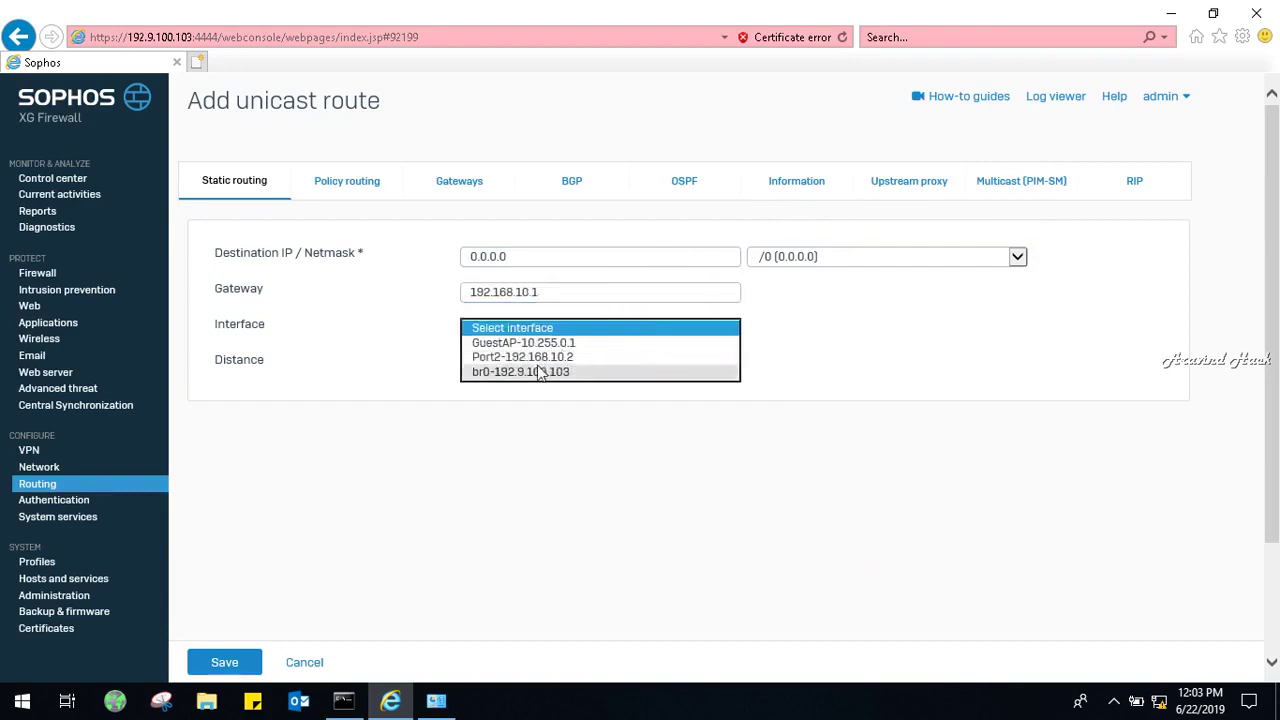
{"action": "left_click", "coordinate": [546, 357]}
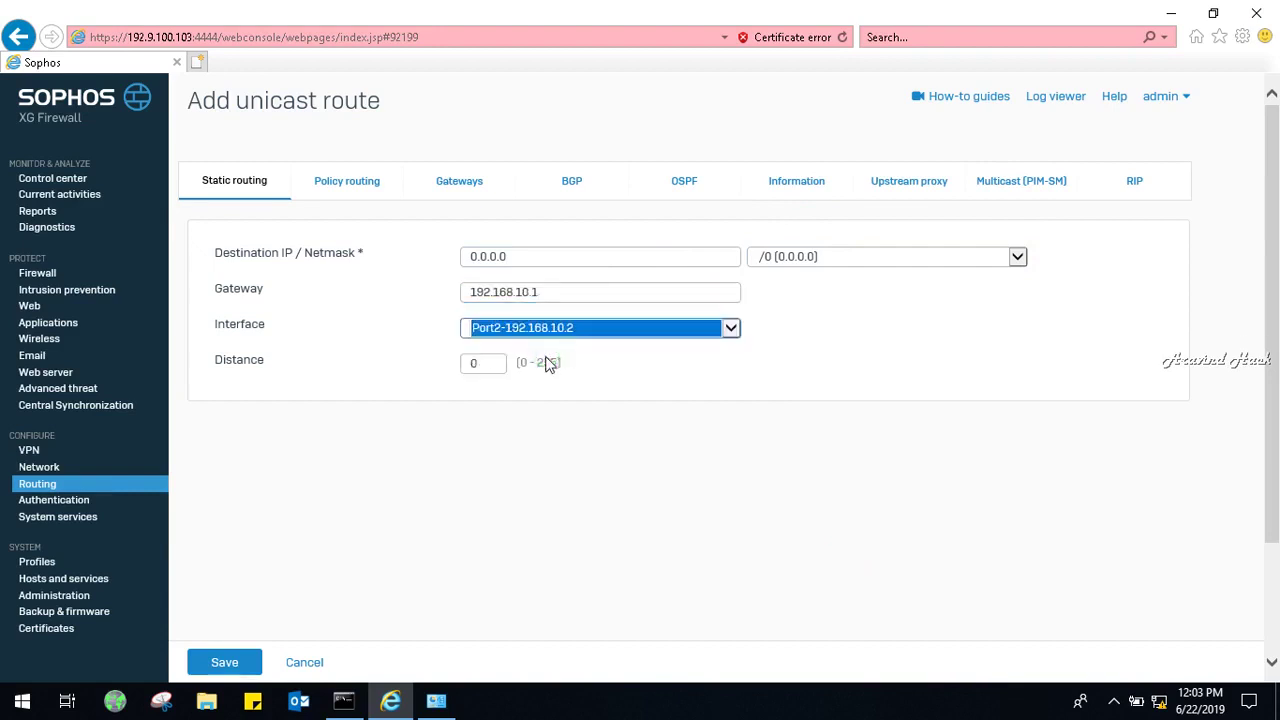
{"action": "double_click", "coordinate": [477, 365]}
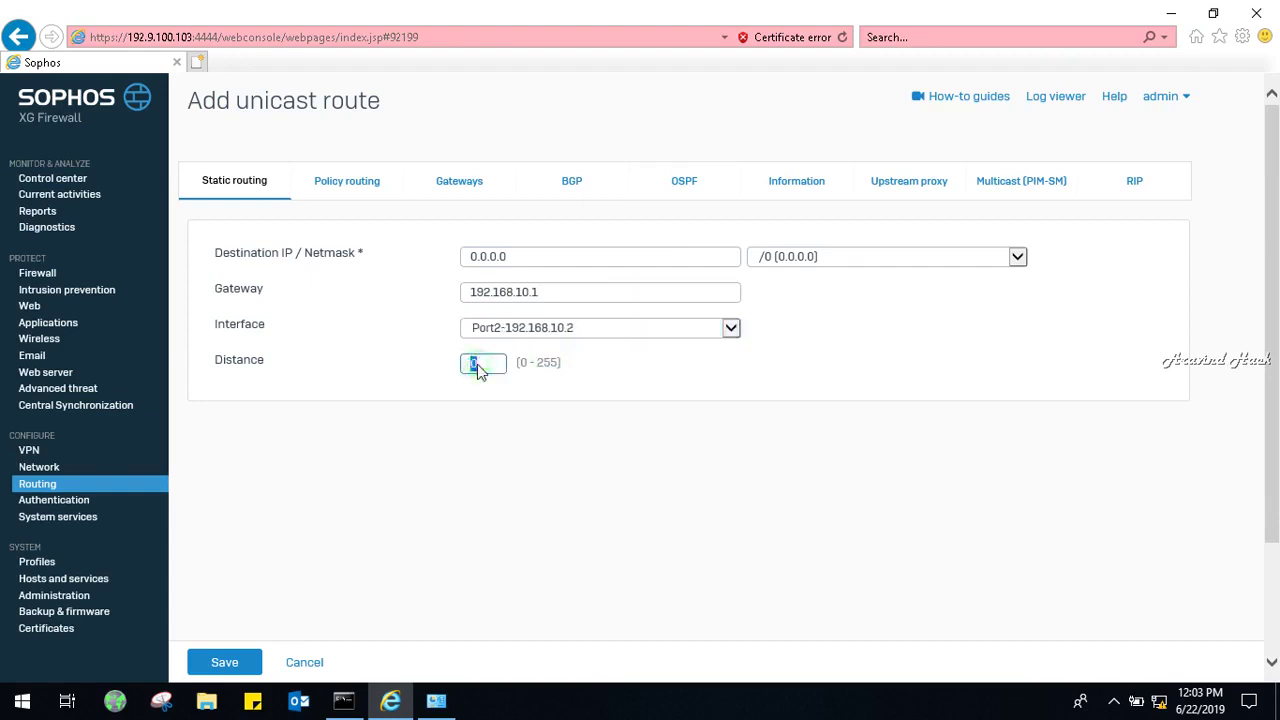
{"action": "type", "text": "1"}
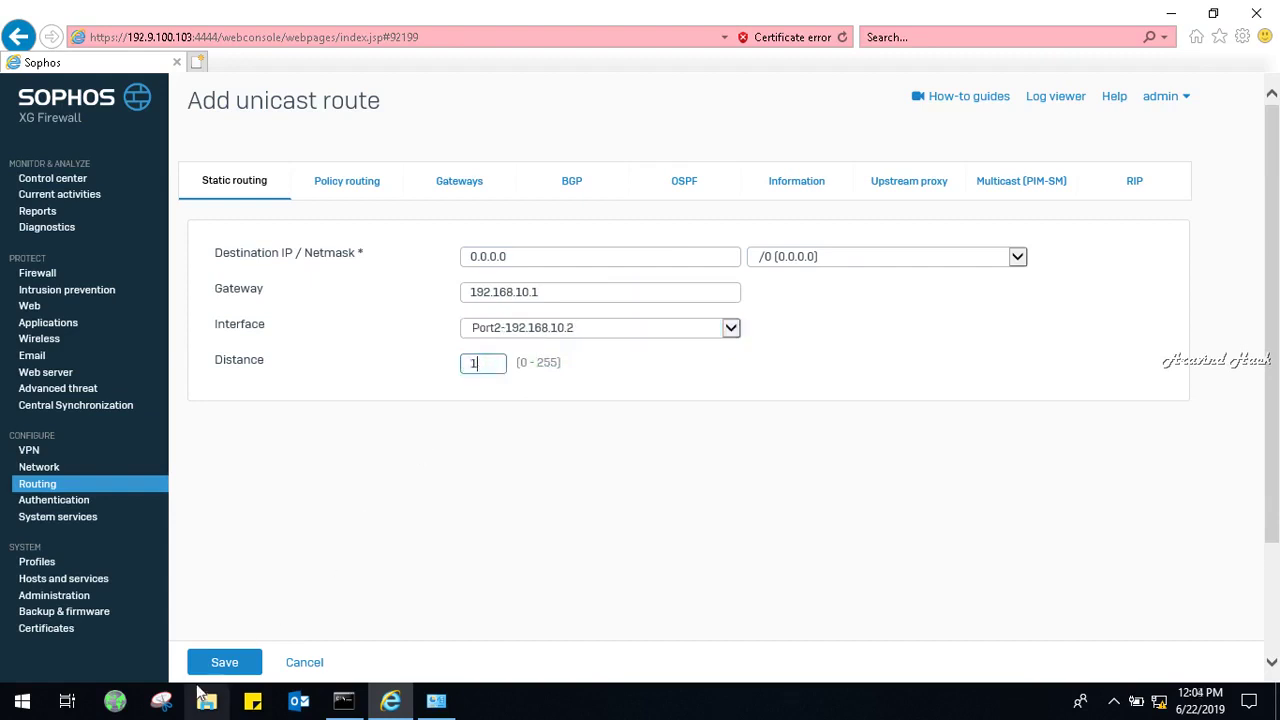
{"action": "left_click", "coordinate": [215, 676]}
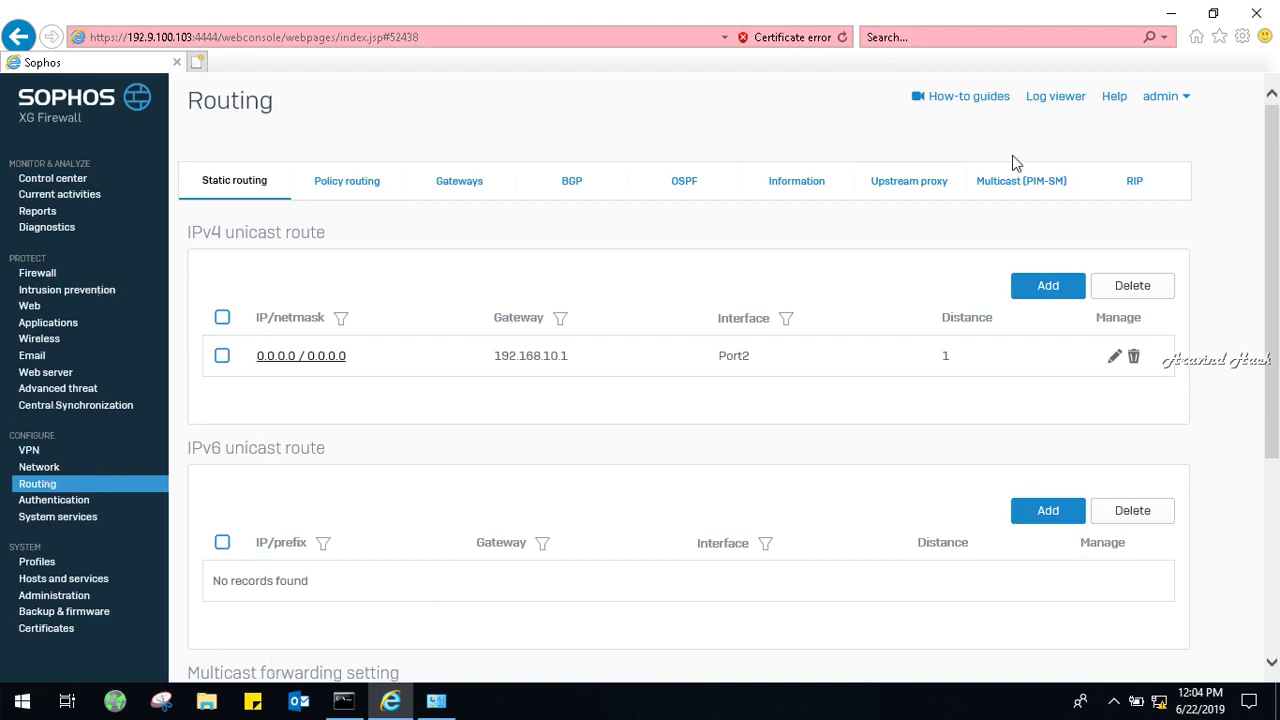
Launch the firewall's command-line console from the admin menu, bypassing the certificate warning.
{"action": "left_click", "coordinate": [1160, 96]}
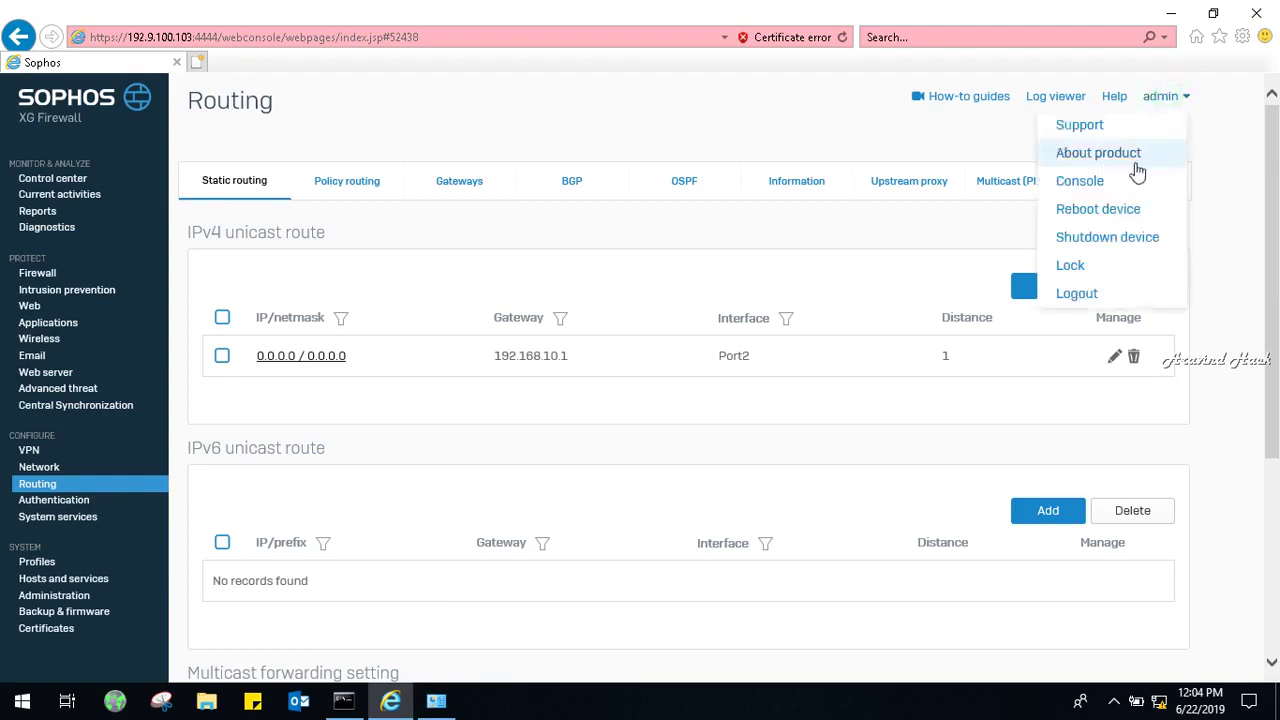
{"action": "left_click", "coordinate": [1131, 181]}
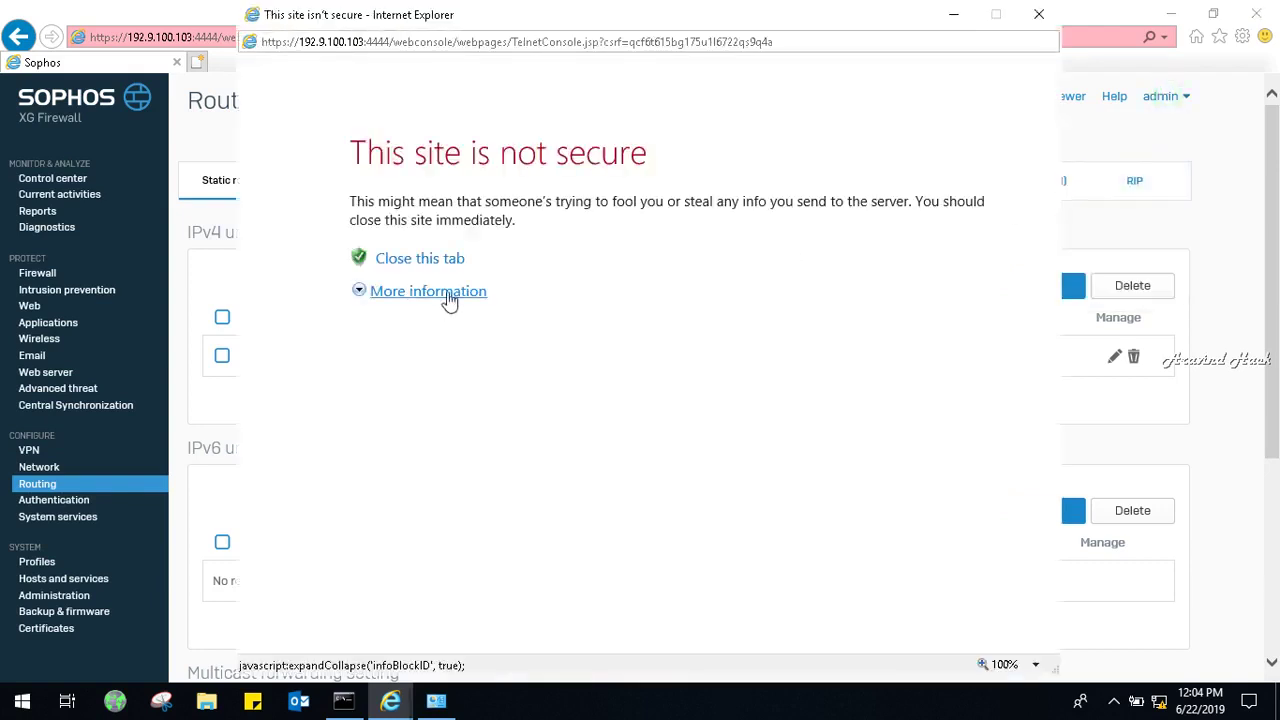
{"action": "left_click", "coordinate": [449, 298]}
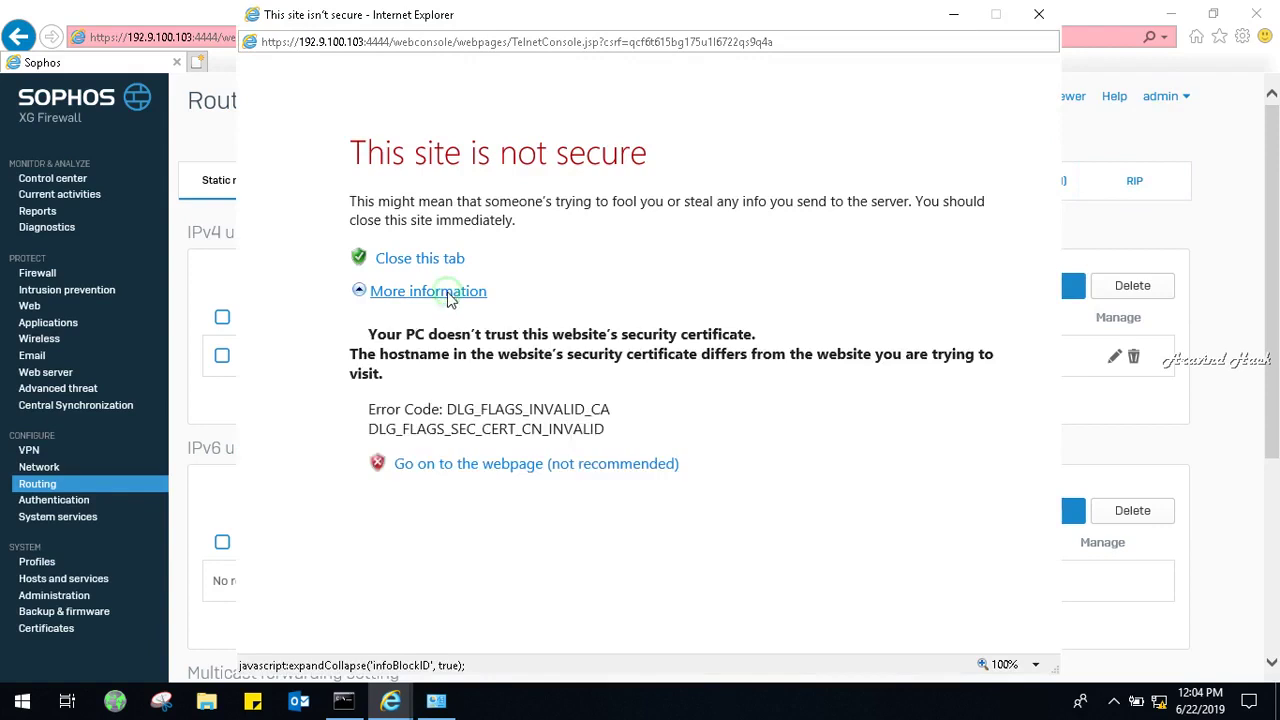
{"action": "left_click", "coordinate": [473, 464]}
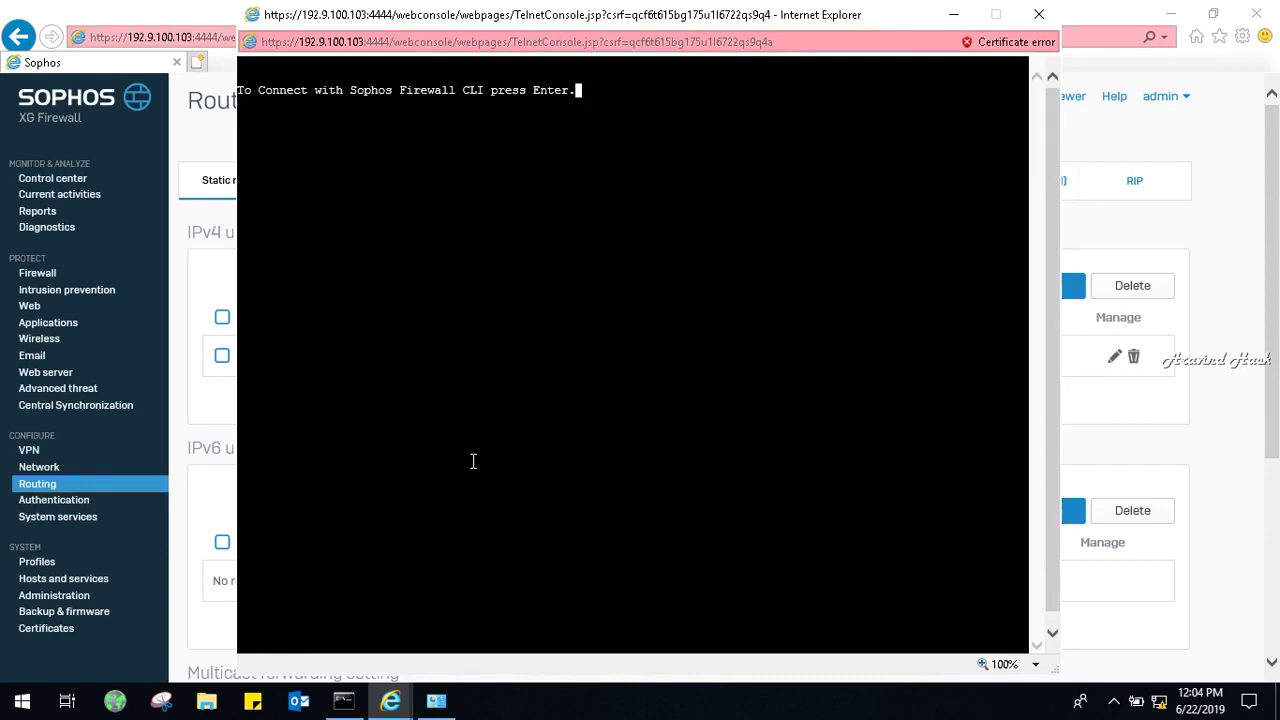
{"action": "key", "text": "Return"}
{"action": "key", "text": "Return"}
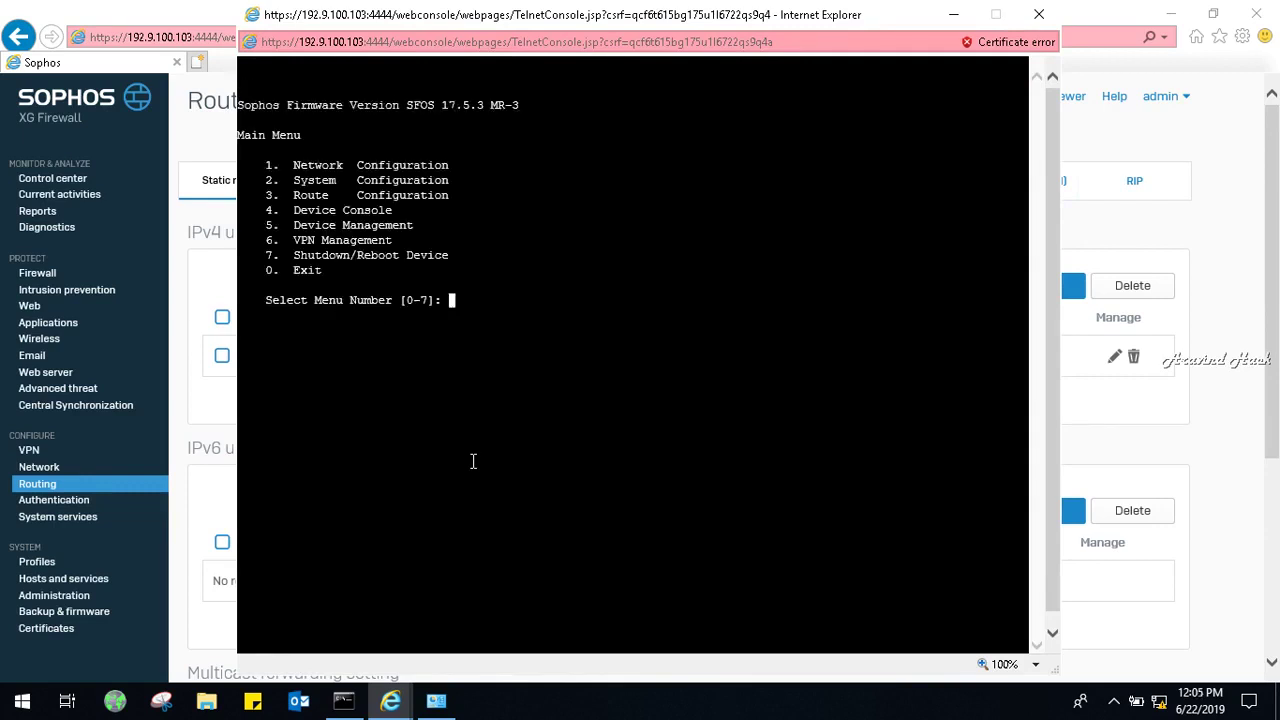
Use menu options 1, 0, 4 to reach Device Console, ping google.com, then close it.
{"action": "type", "text": "1"}
{"action": "key", "text": "Return"}
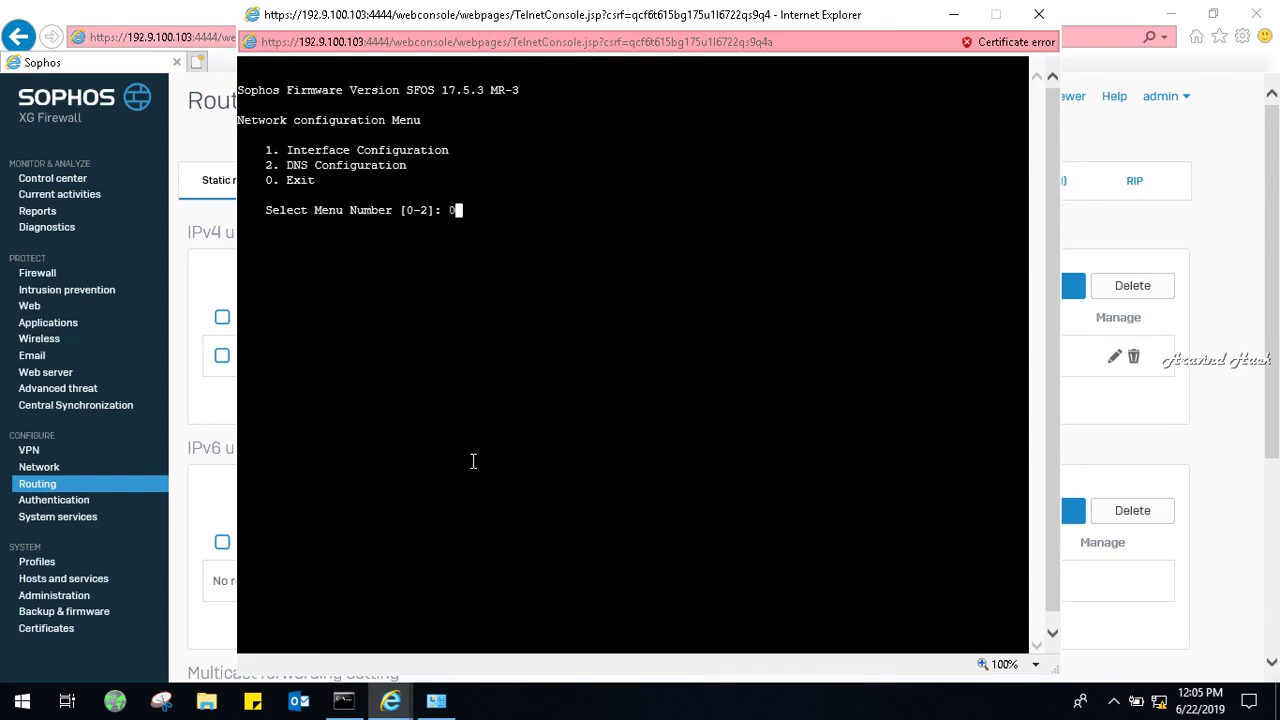
{"action": "type", "text": "0"}
{"action": "key", "text": "Return"}
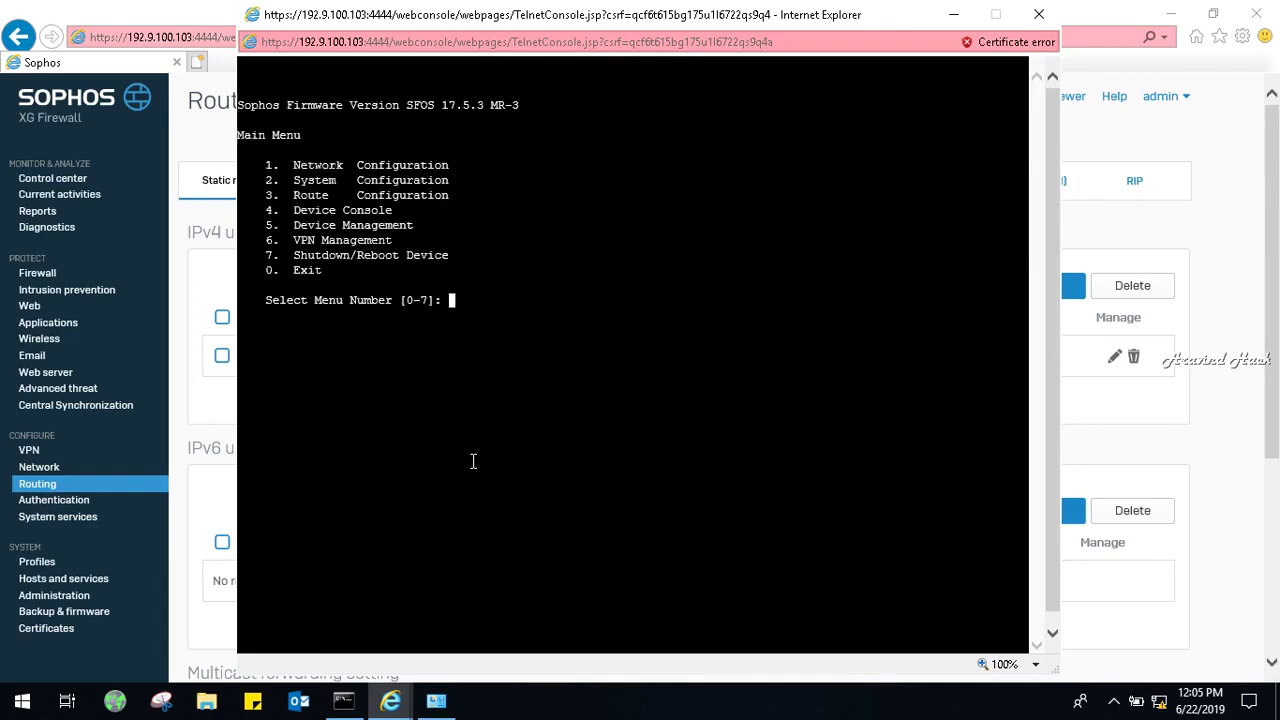
{"action": "type", "text": "4"}
{"action": "key", "text": "Return"}
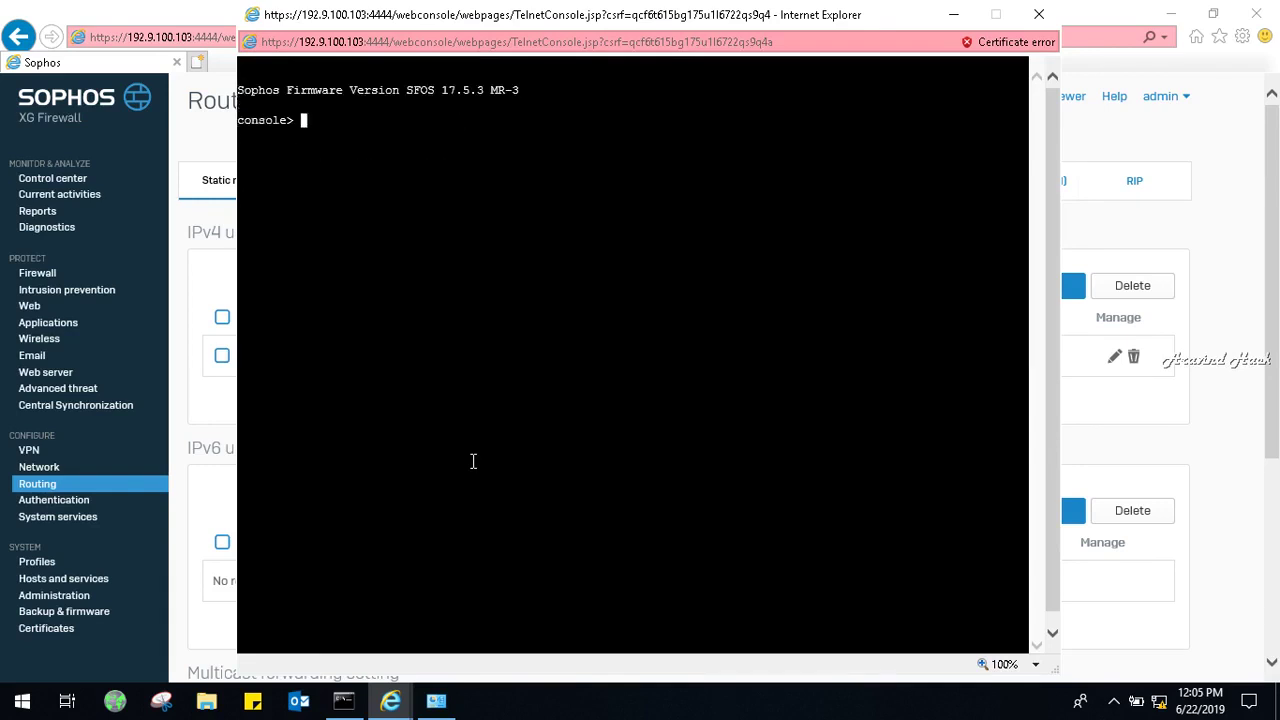
{"action": "type", "text": "ping google.com"}
{"action": "key", "text": "Return"}
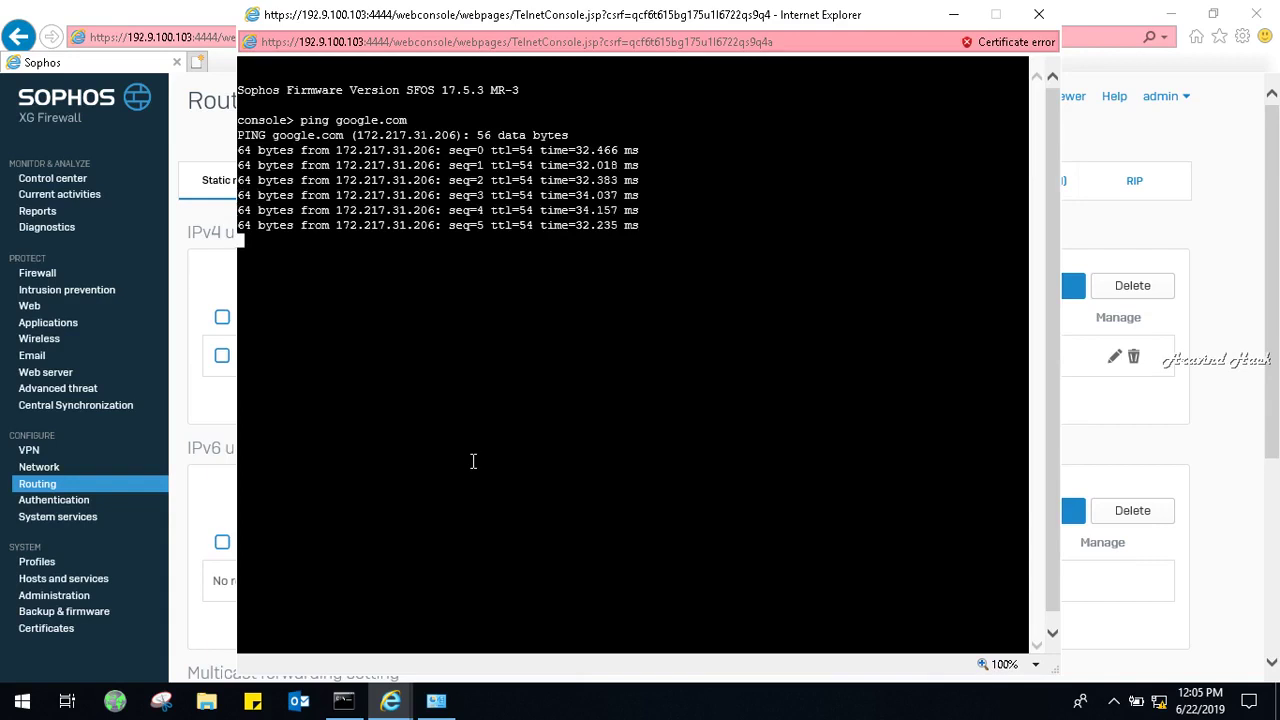
{"action": "left_click", "coordinate": [1040, 14]}
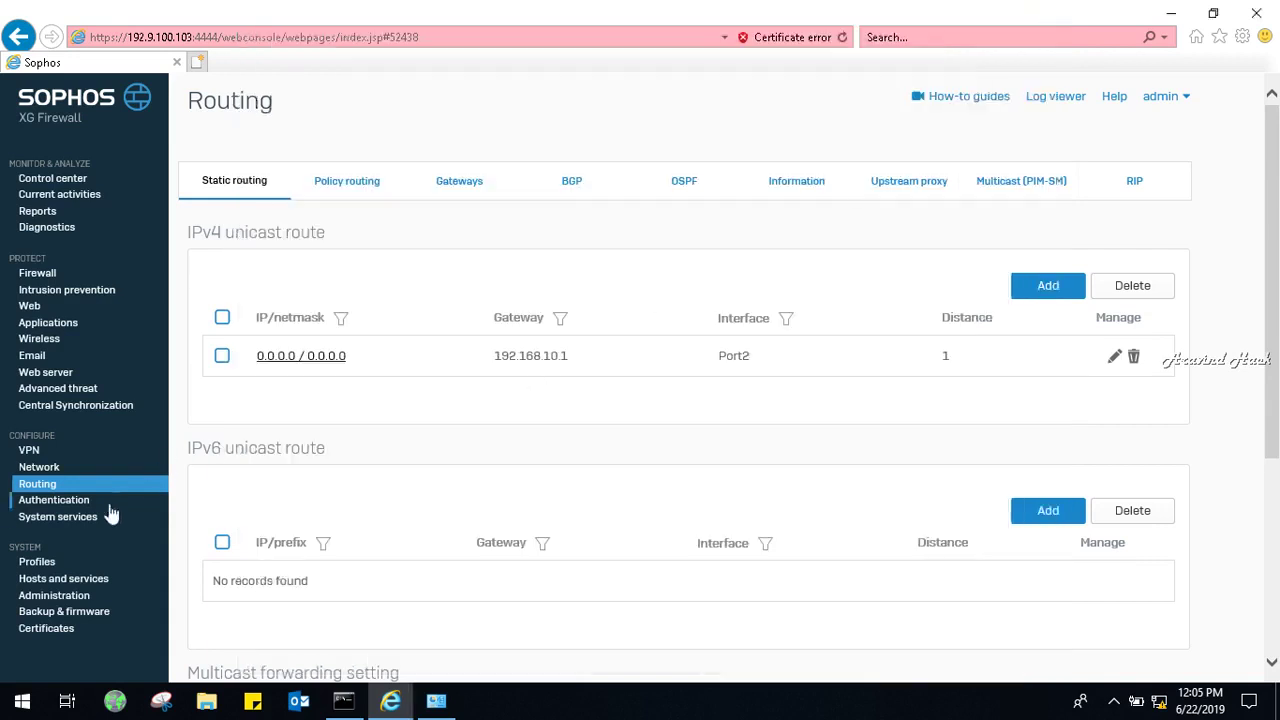
Delete the example rule under Traffic to Internet in Firewall, confirming removal of its group.
{"action": "left_click", "coordinate": [40, 273]}
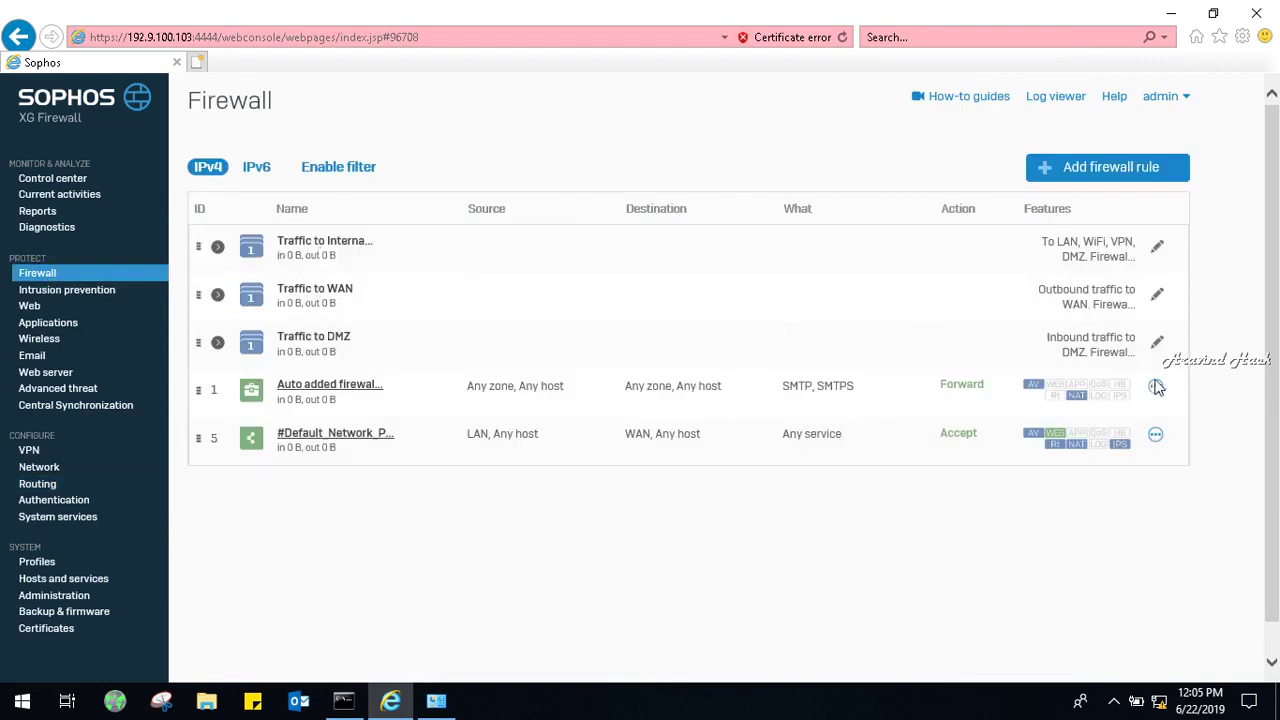
{"action": "left_click", "coordinate": [355, 261]}
{"action": "right_click", "coordinate": [355, 261]}
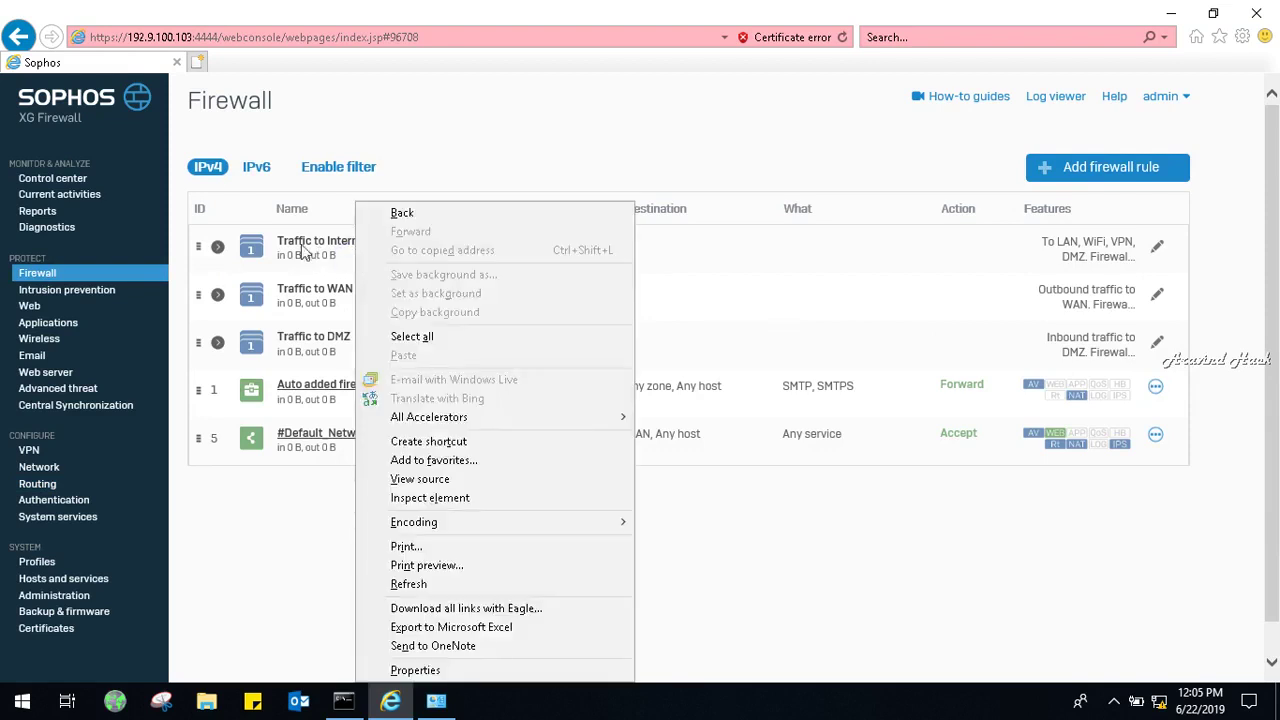
{"action": "left_click", "coordinate": [303, 250]}
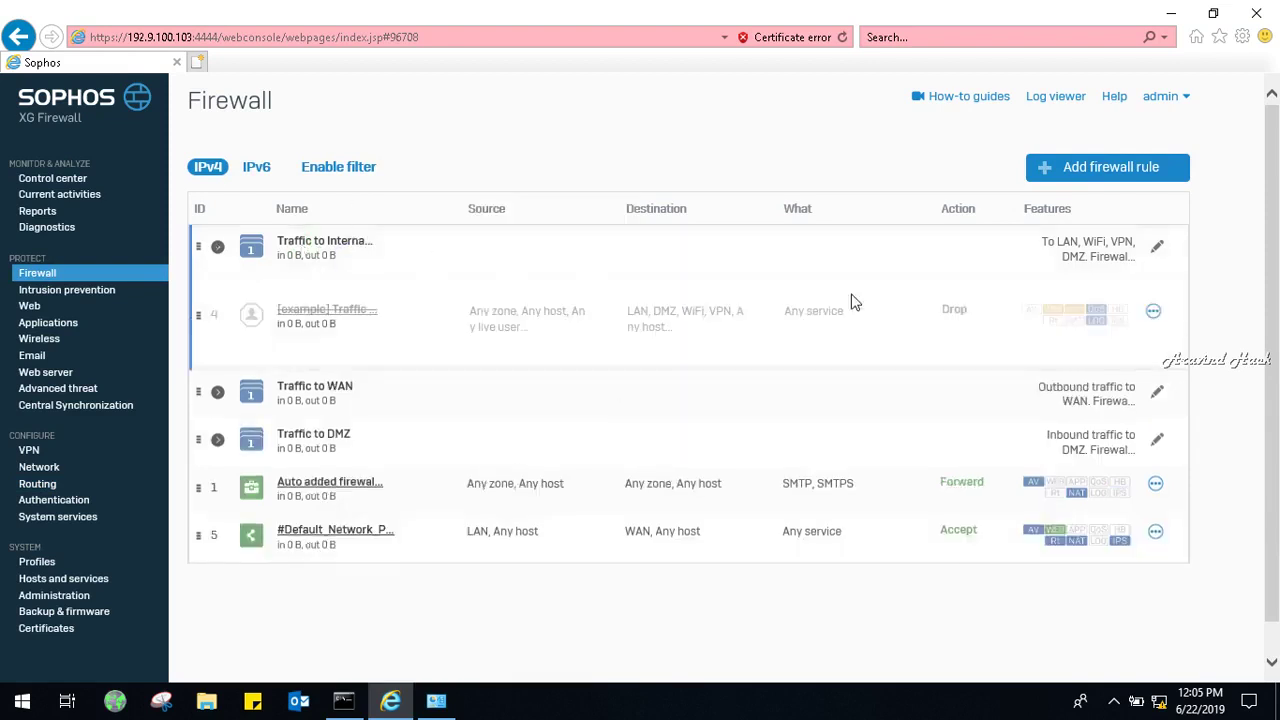
{"action": "left_click", "coordinate": [1152, 313]}
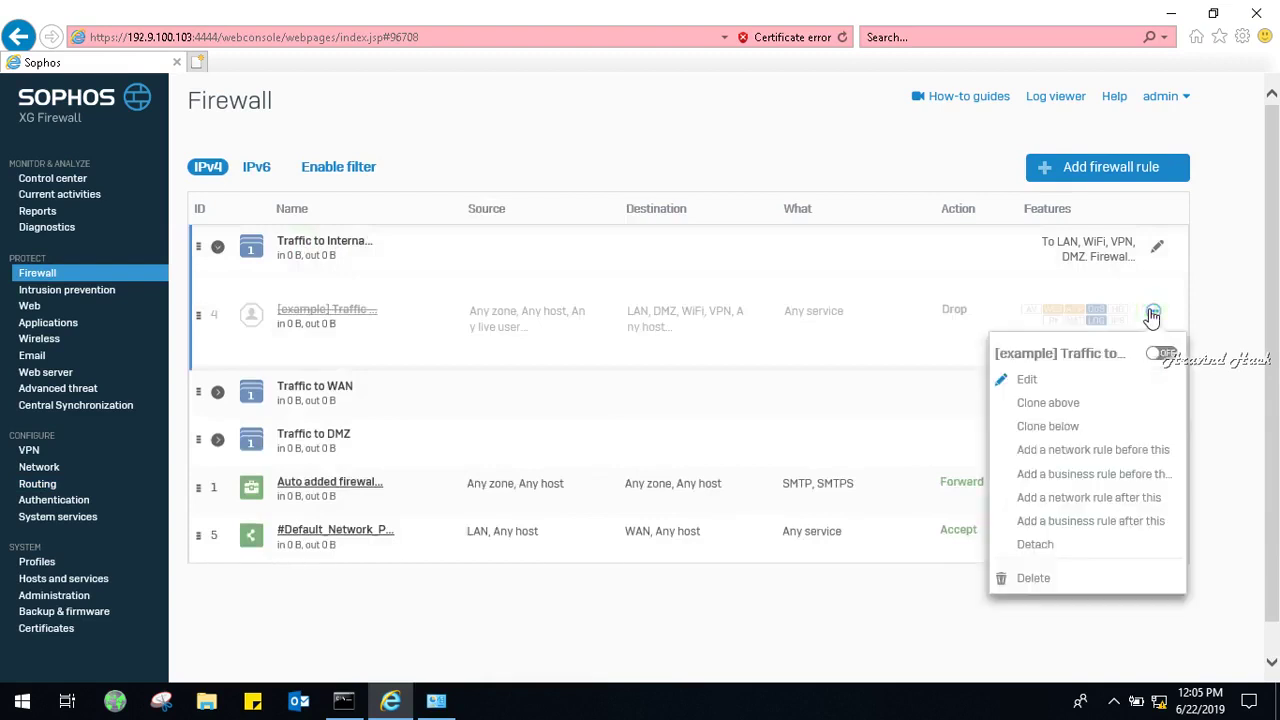
{"action": "left_click", "coordinate": [1034, 578]}
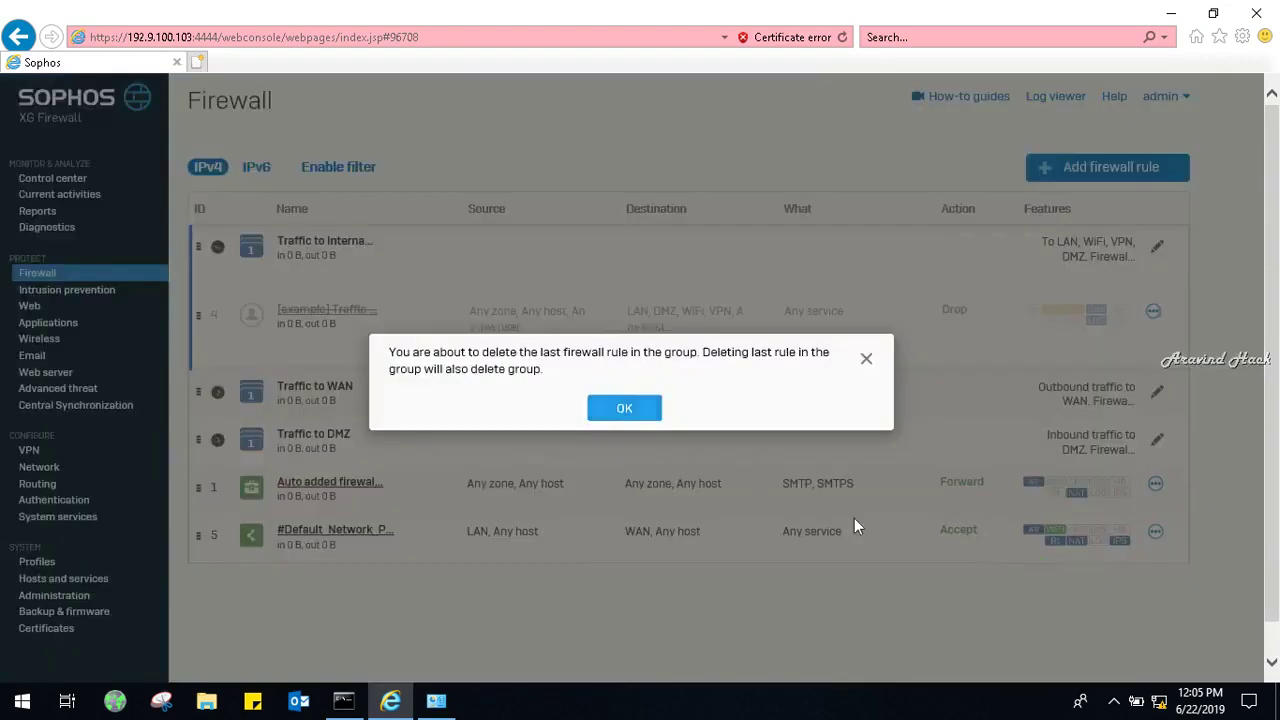
{"action": "left_click", "coordinate": [615, 420]}
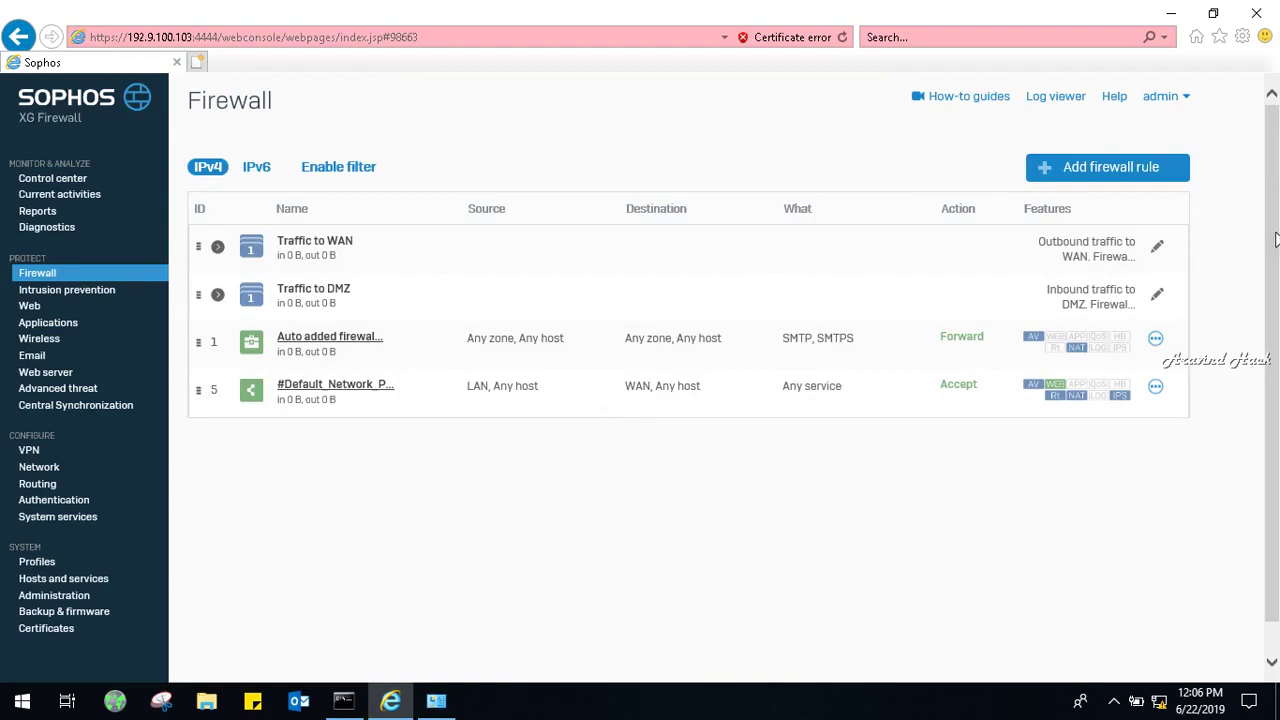
Delete the example rule in the Traffic to WAN group and confirm removing the group.
{"action": "left_click", "coordinate": [1160, 249]}
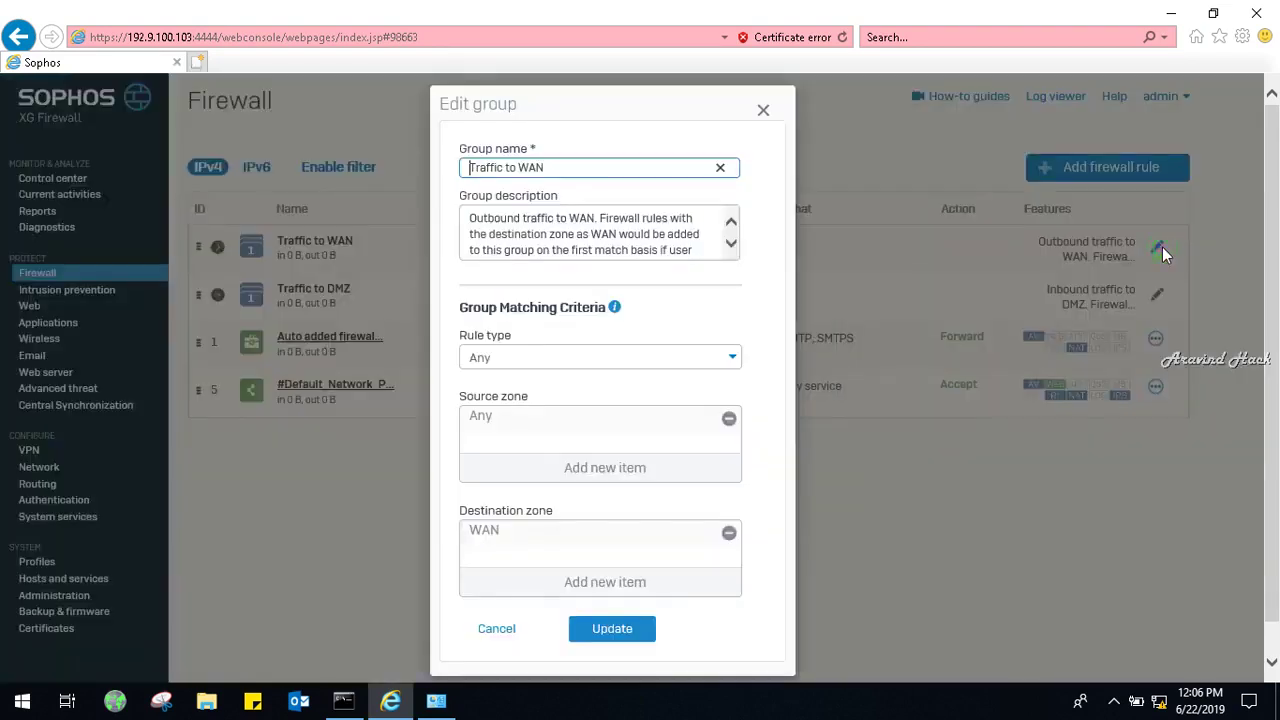
{"action": "left_click", "coordinate": [764, 111]}
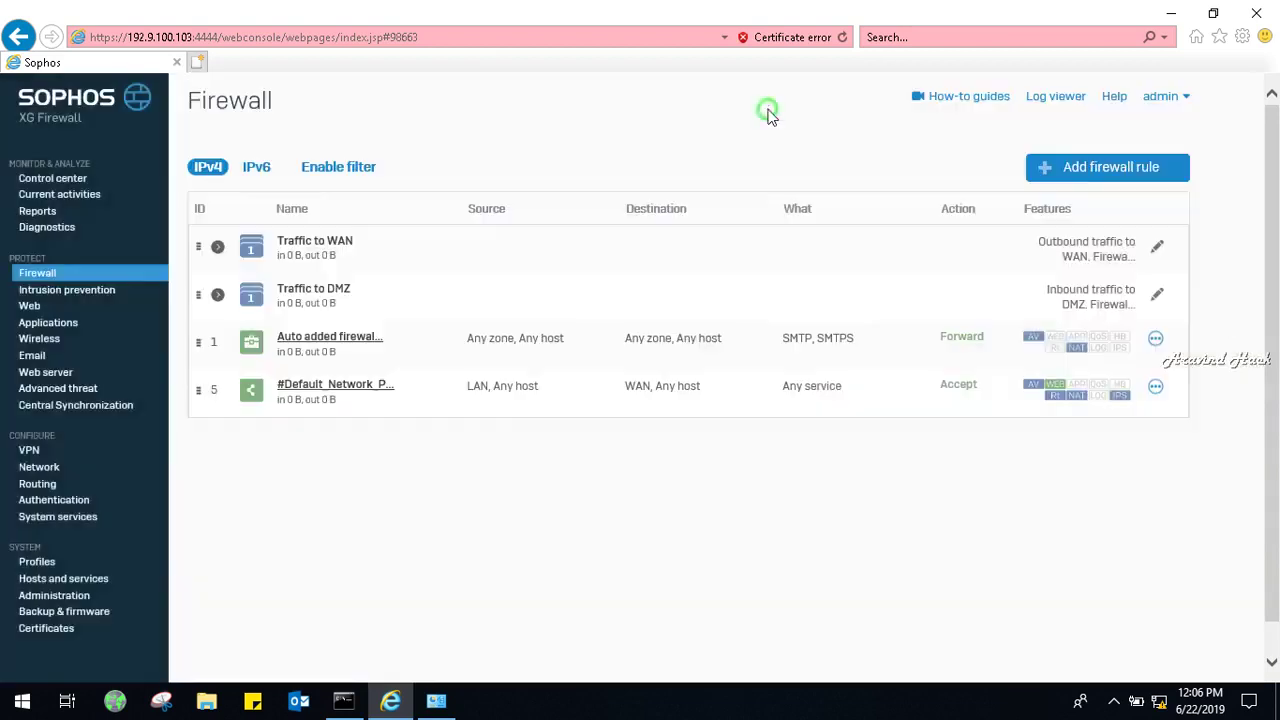
{"action": "left_click", "coordinate": [1066, 254]}
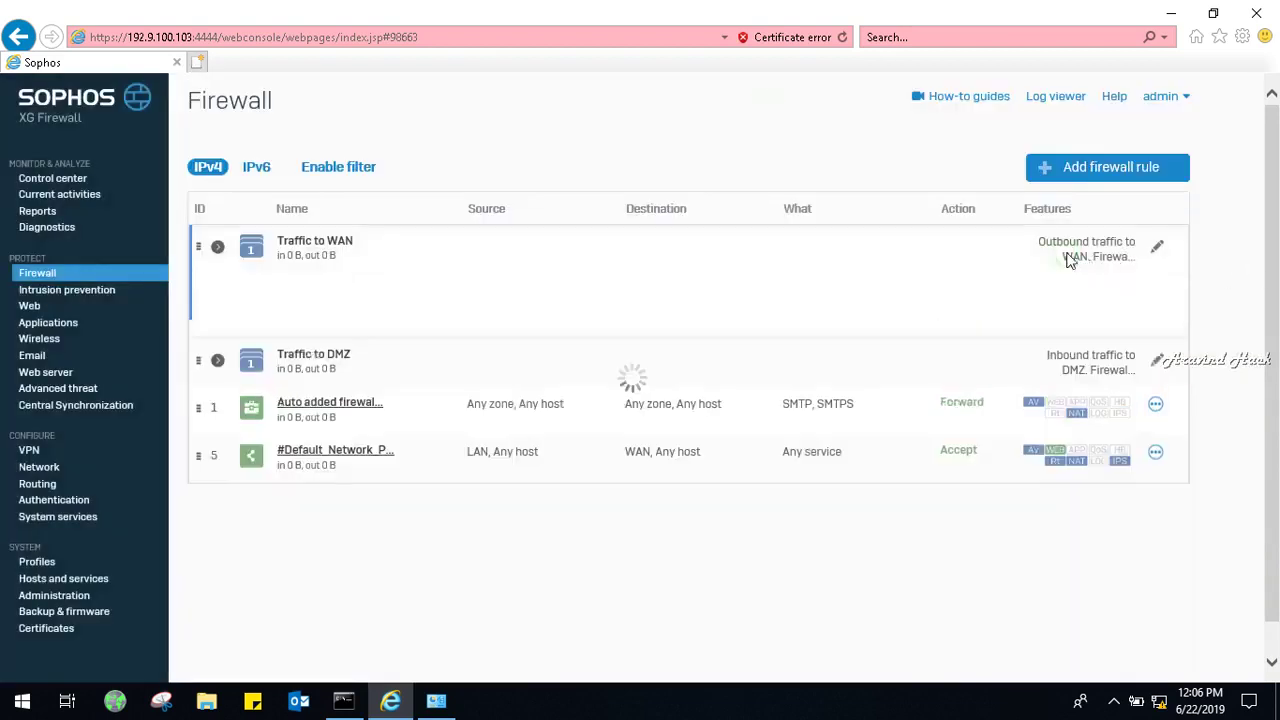
{"action": "left_click", "coordinate": [1157, 249]}
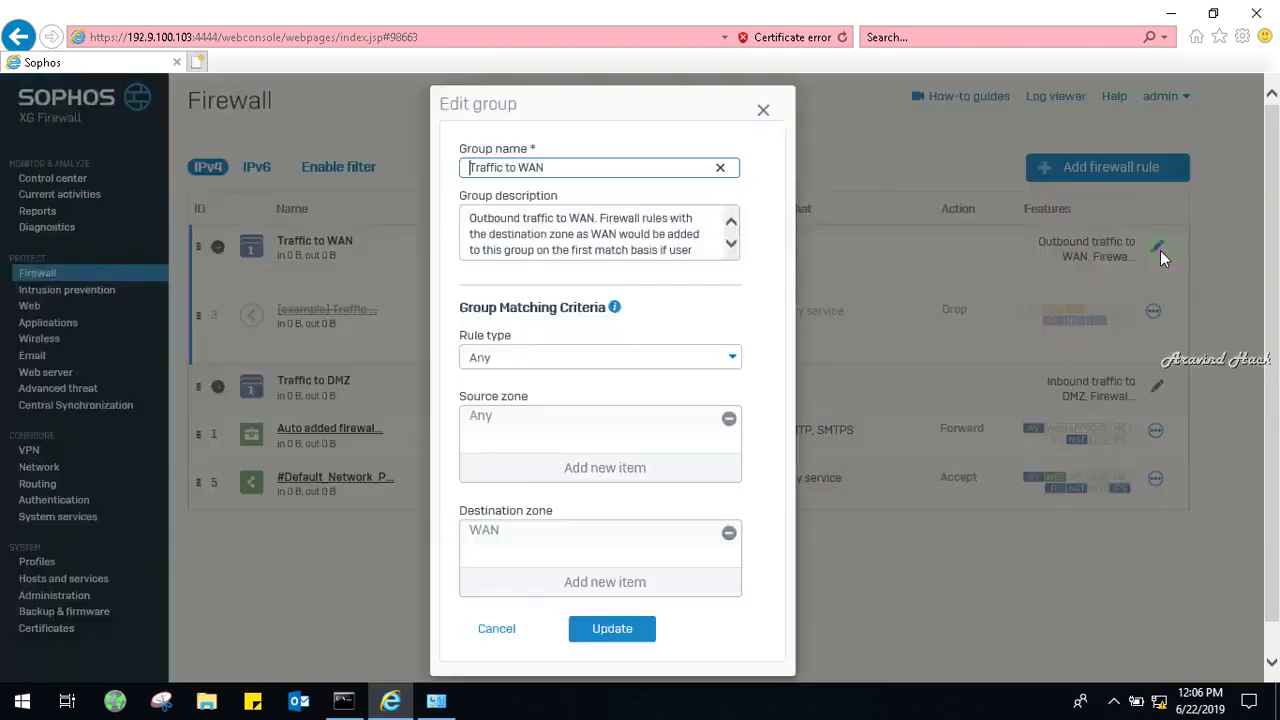
{"action": "left_click", "coordinate": [762, 111]}
{"action": "left_click", "coordinate": [1153, 312]}
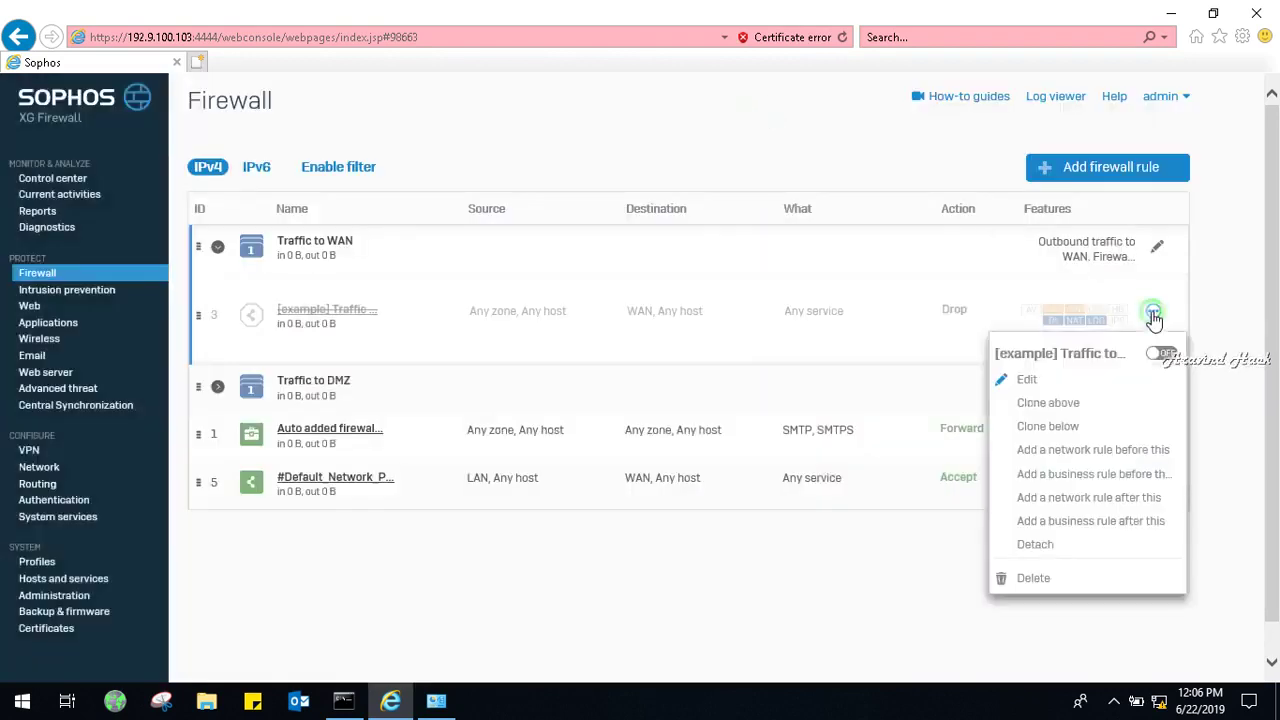
{"action": "left_click", "coordinate": [1043, 585]}
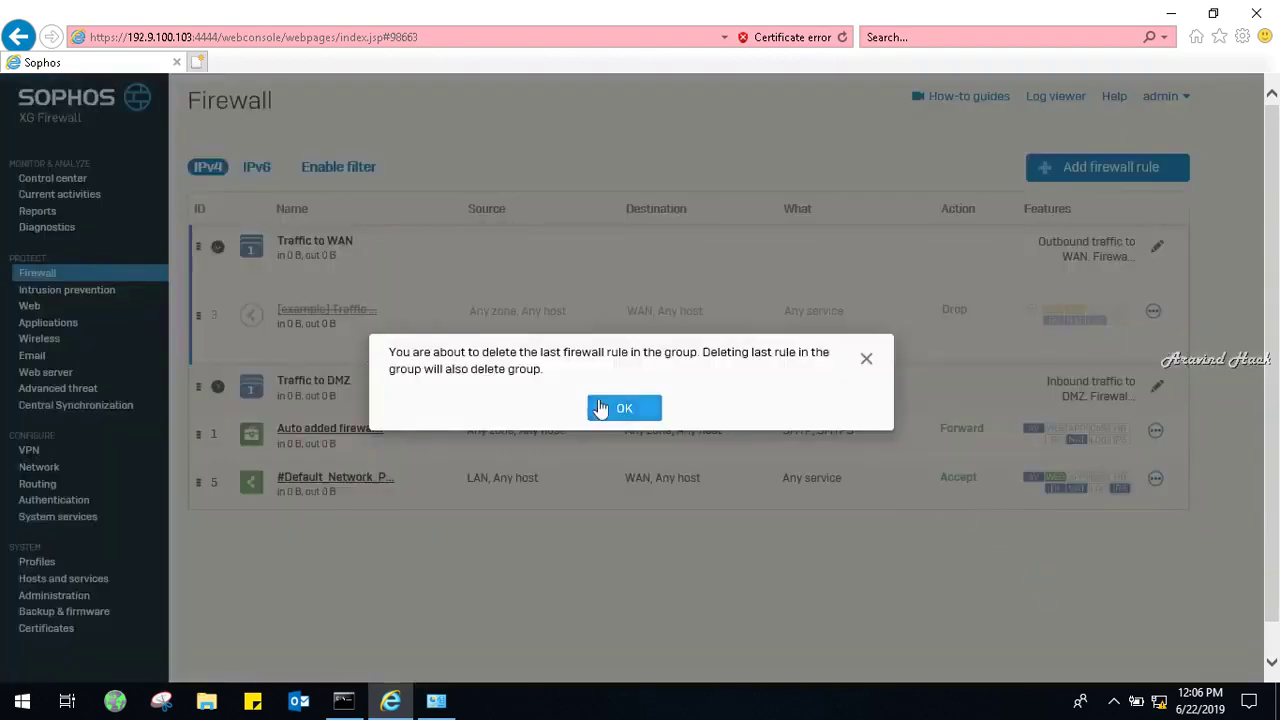
{"action": "left_click", "coordinate": [606, 407]}
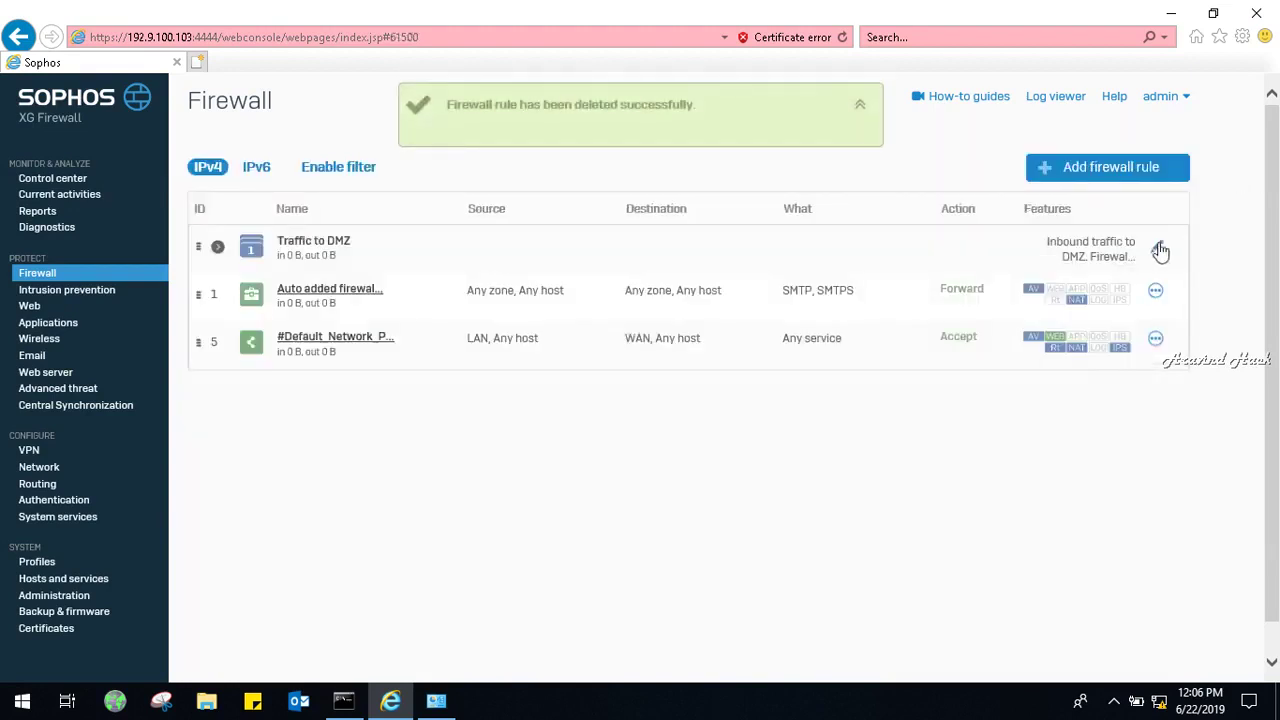
Delete the example rule in the Traffic to DMZ group and confirm removing the group.
{"action": "left_click", "coordinate": [1157, 247]}
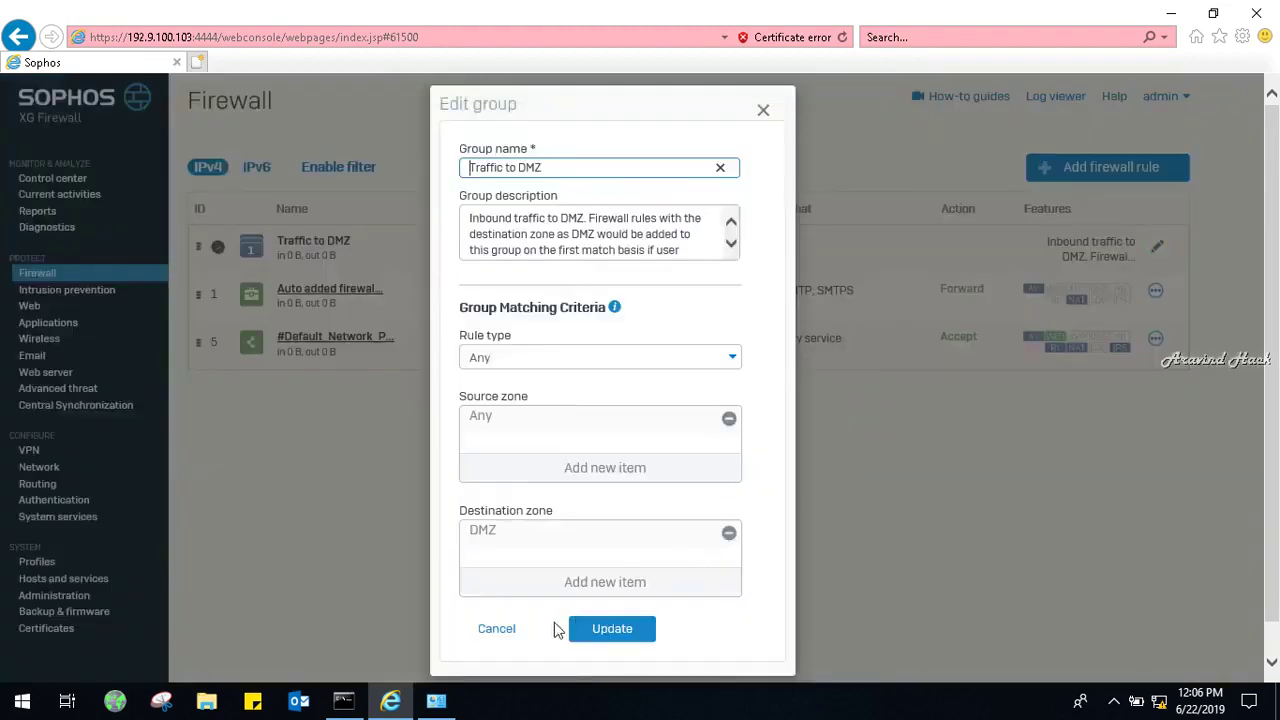
{"action": "left_click", "coordinate": [495, 630]}
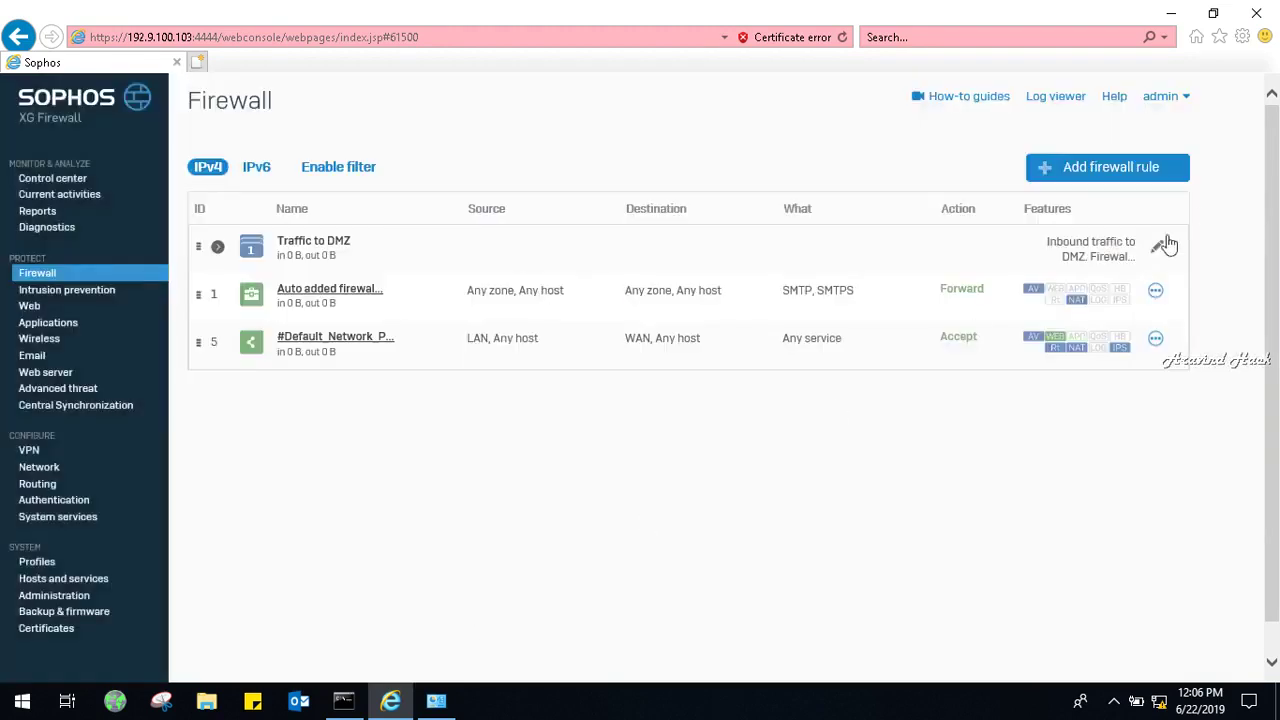
{"action": "left_click", "coordinate": [1160, 247]}
{"action": "left_click", "coordinate": [762, 111]}
{"action": "left_click", "coordinate": [1090, 250]}
{"action": "left_click", "coordinate": [1156, 314]}
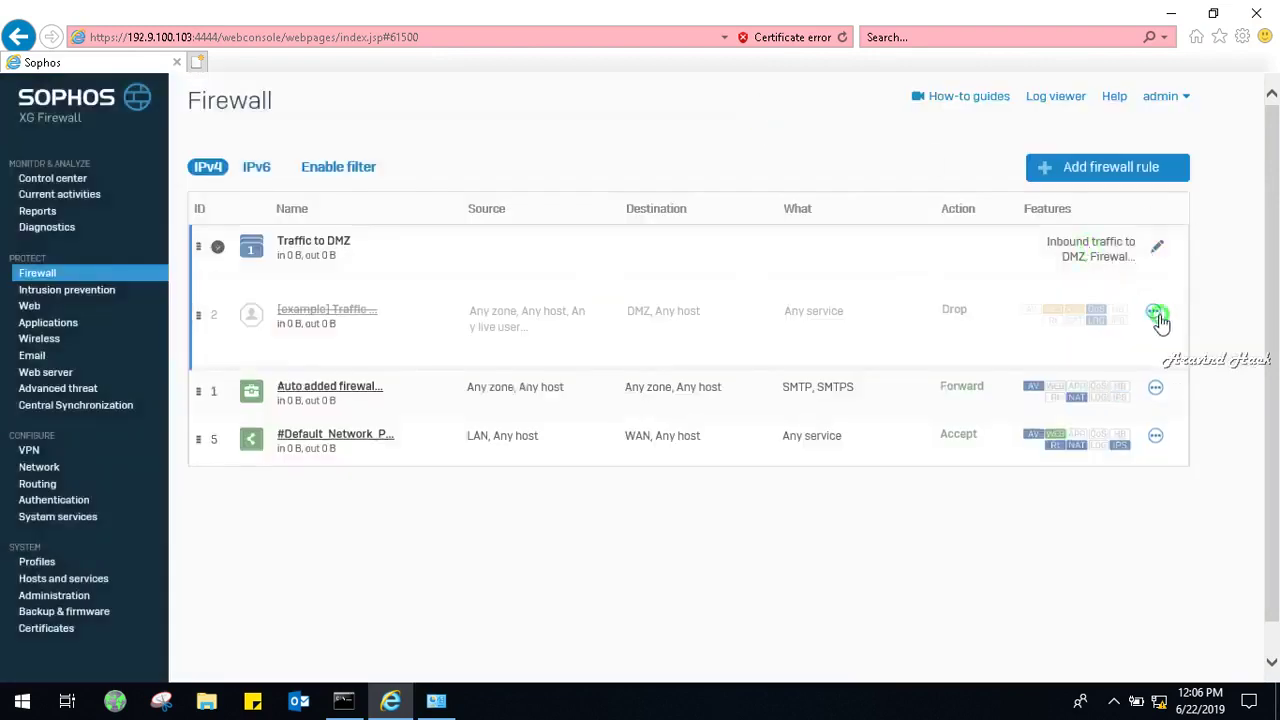
{"action": "left_click", "coordinate": [1040, 578]}
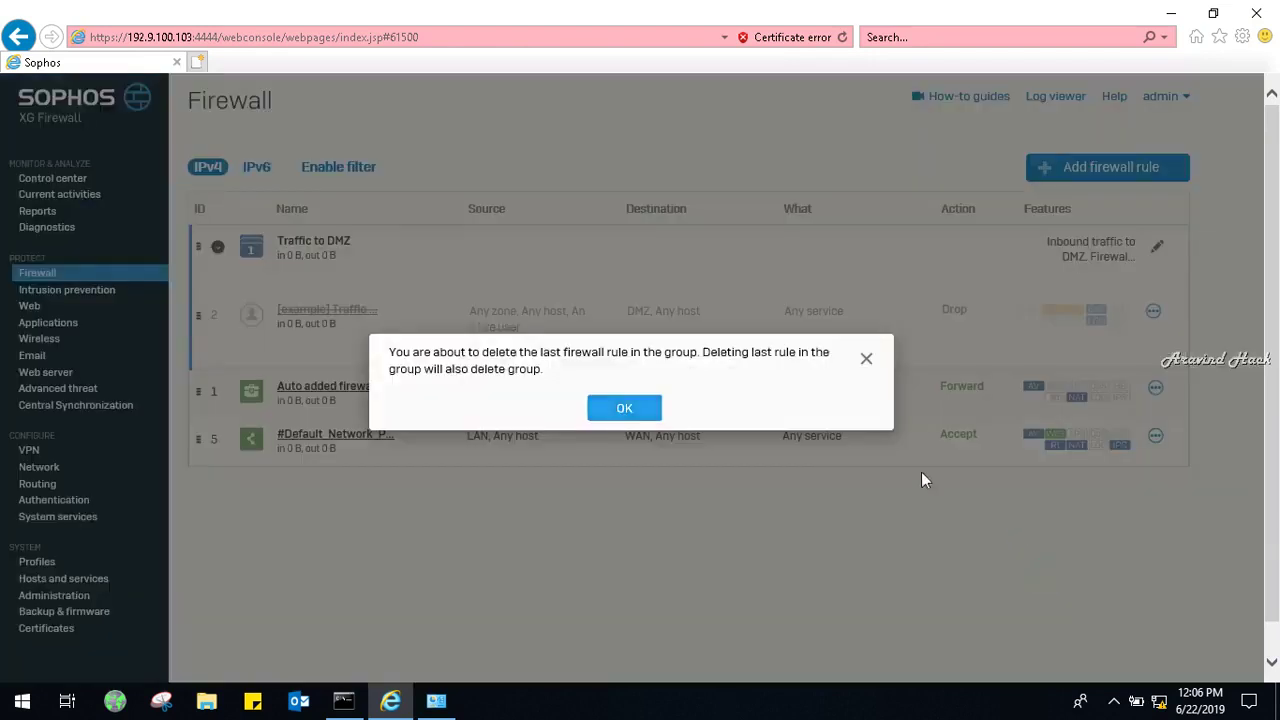
{"action": "left_click", "coordinate": [622, 404]}
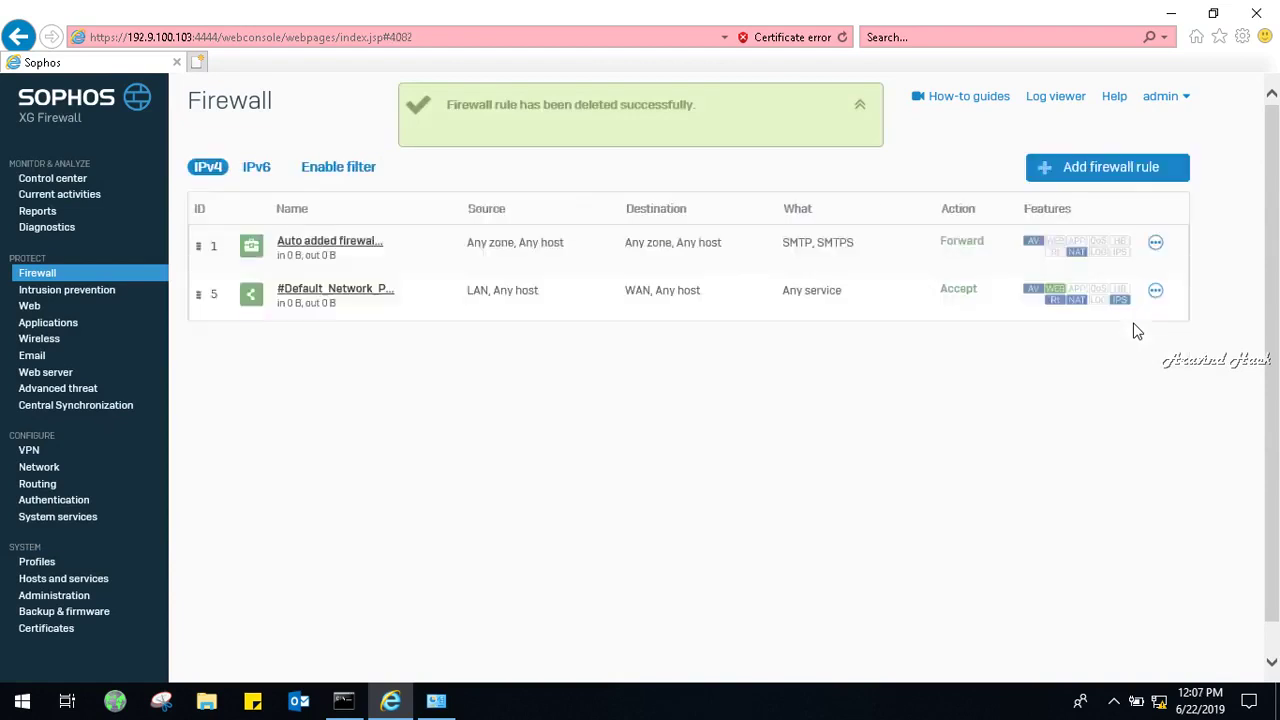
Delete the auto-added SMTP forwarding rule and the default LAN to WAN rule.
{"action": "left_click", "coordinate": [1155, 243]}
{"action": "left_click", "coordinate": [1036, 545]}
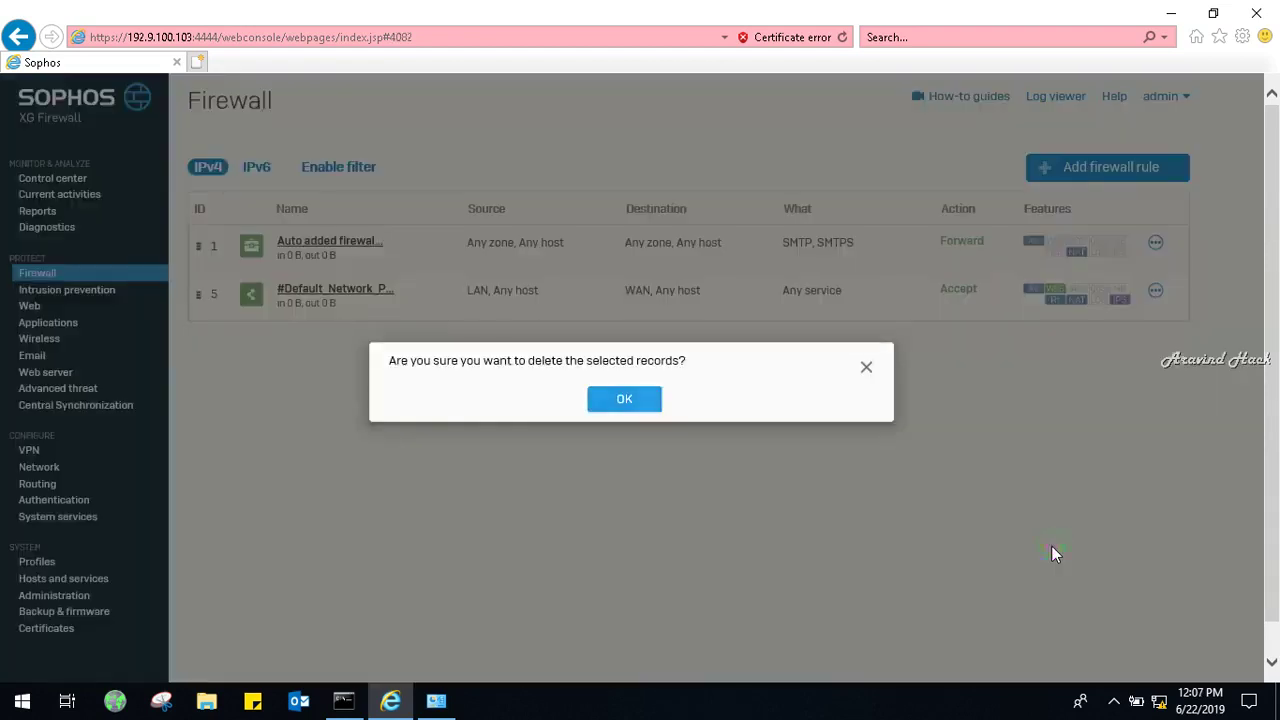
{"action": "left_click", "coordinate": [624, 400]}
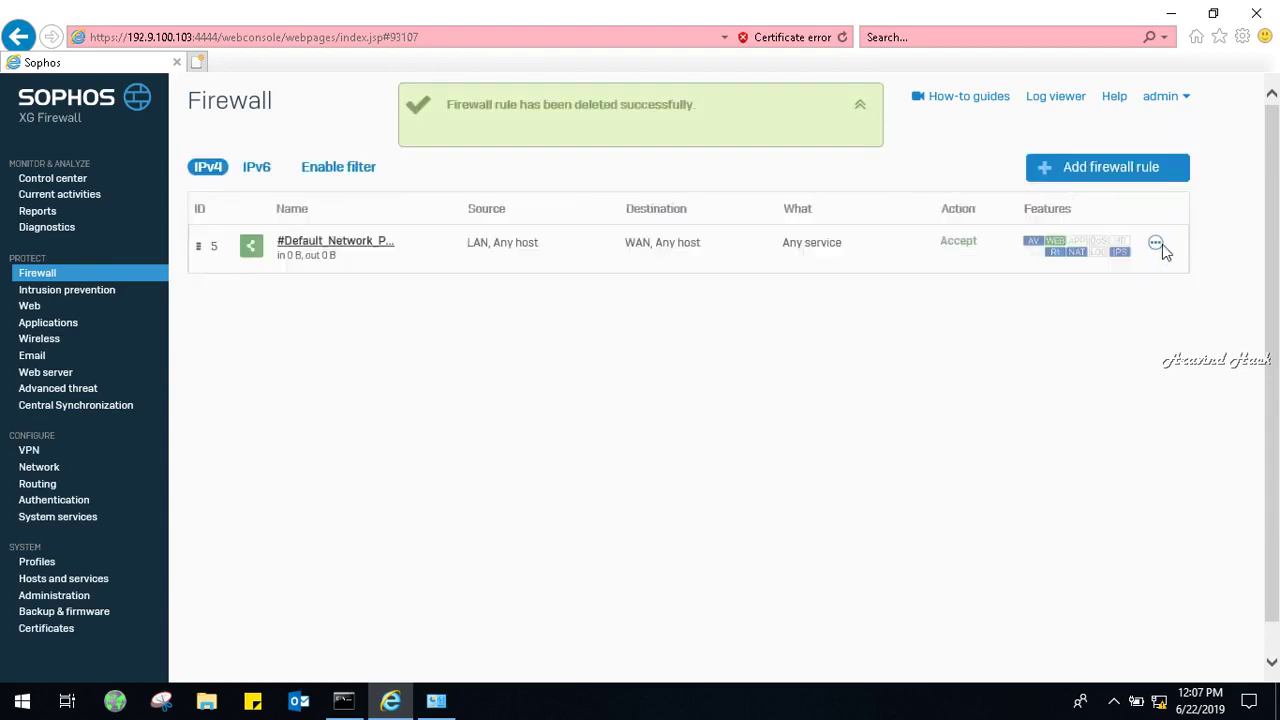
{"action": "left_click", "coordinate": [1155, 244]}
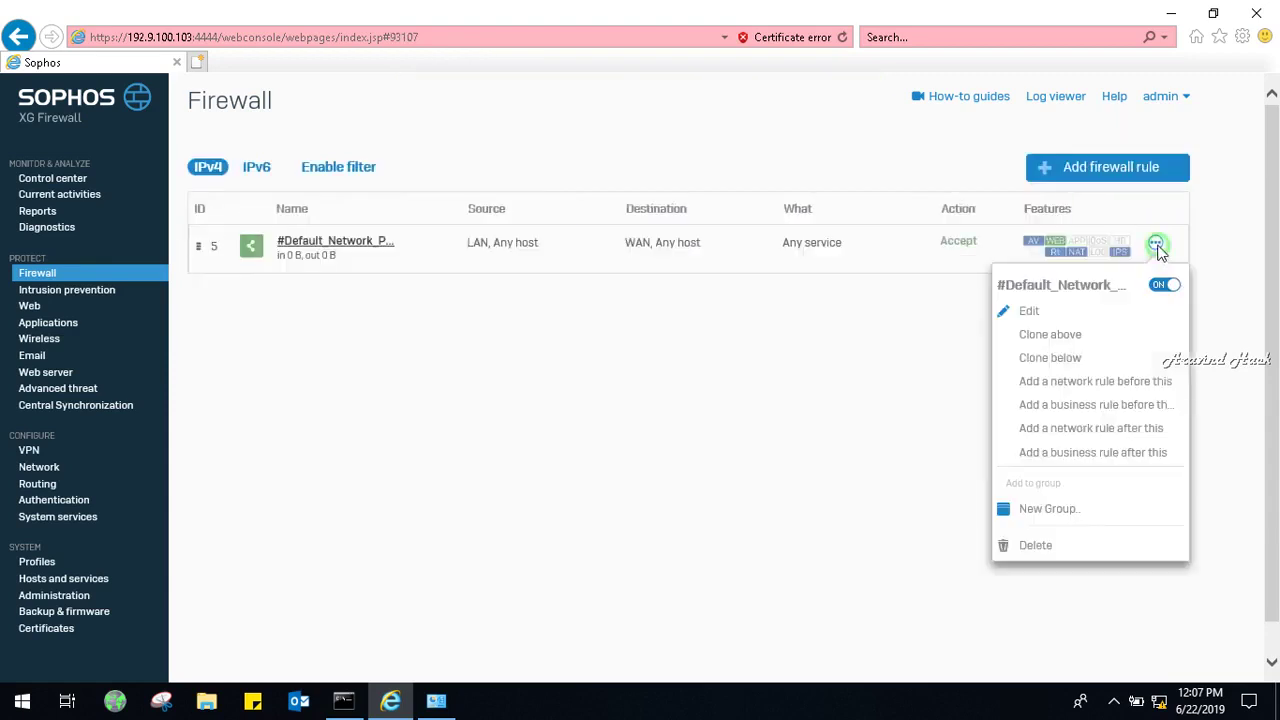
{"action": "left_click", "coordinate": [1047, 545]}
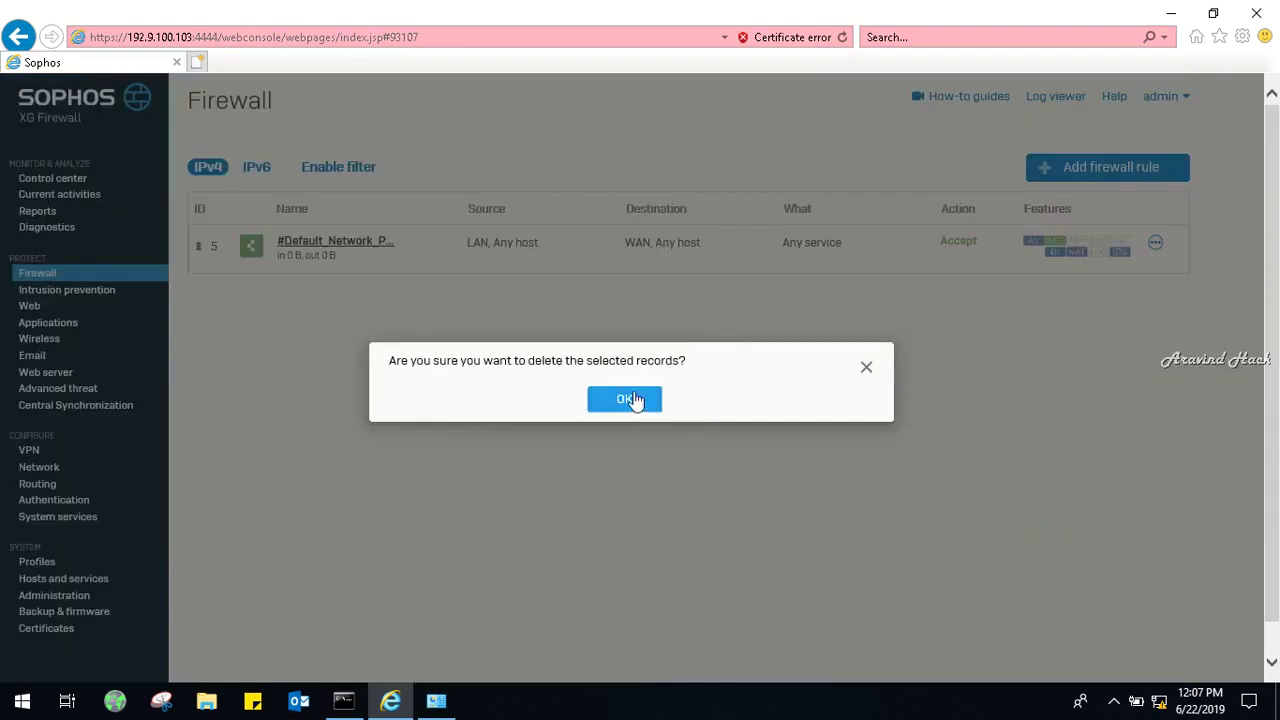
{"action": "left_click", "coordinate": [634, 396]}
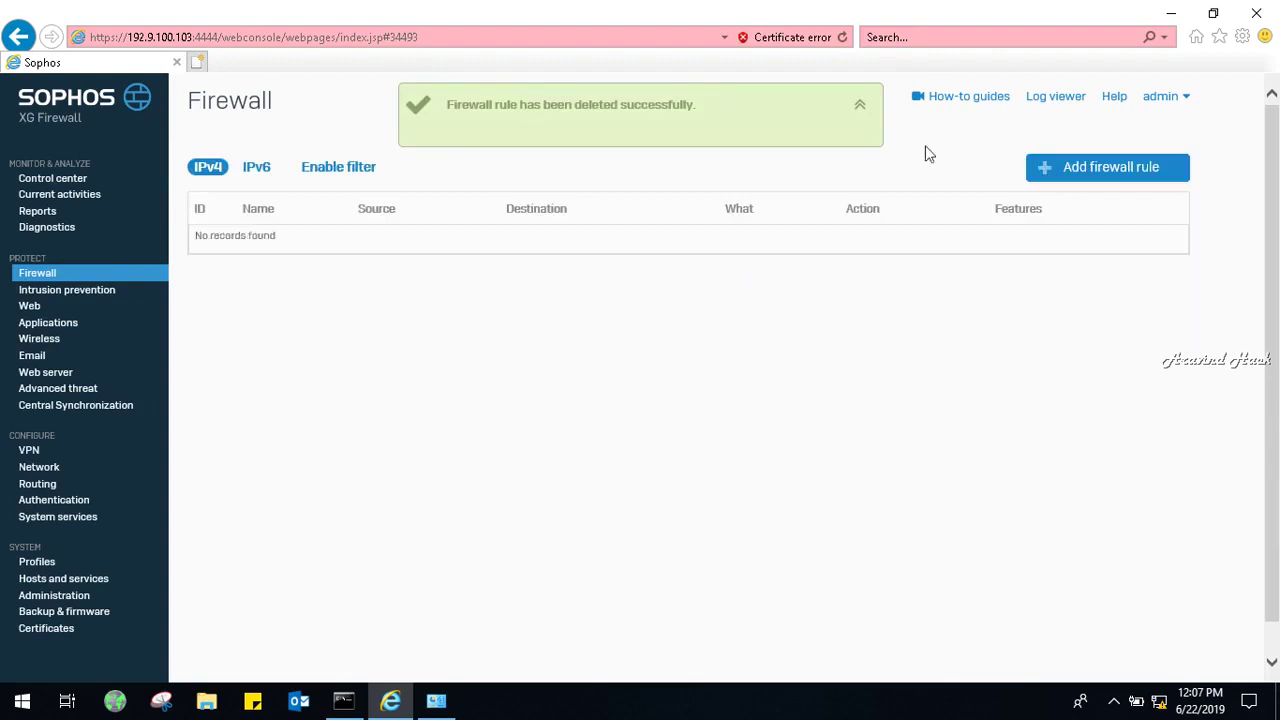
{"action": "left_click", "coordinate": [1076, 170]}
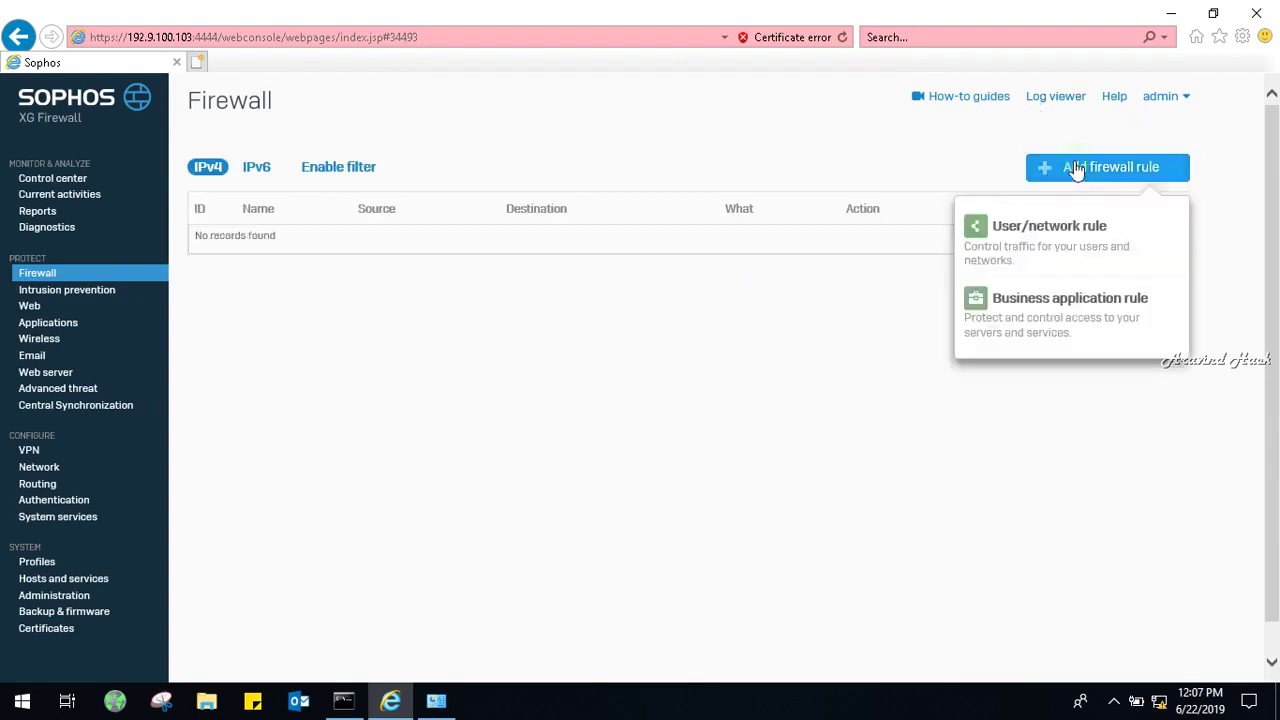
{"action": "left_click", "coordinate": [1068, 233]}
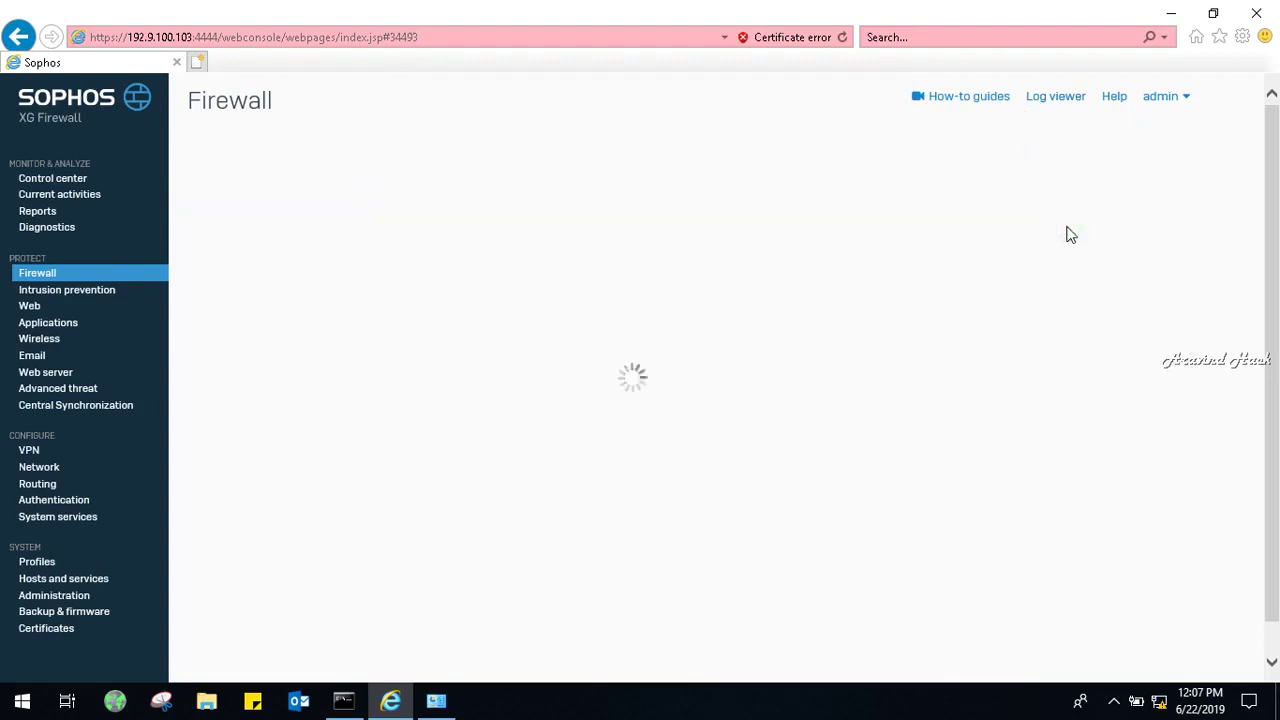
{"action": "left_click", "coordinate": [444, 230]}
{"action": "type", "text": "DNS"}
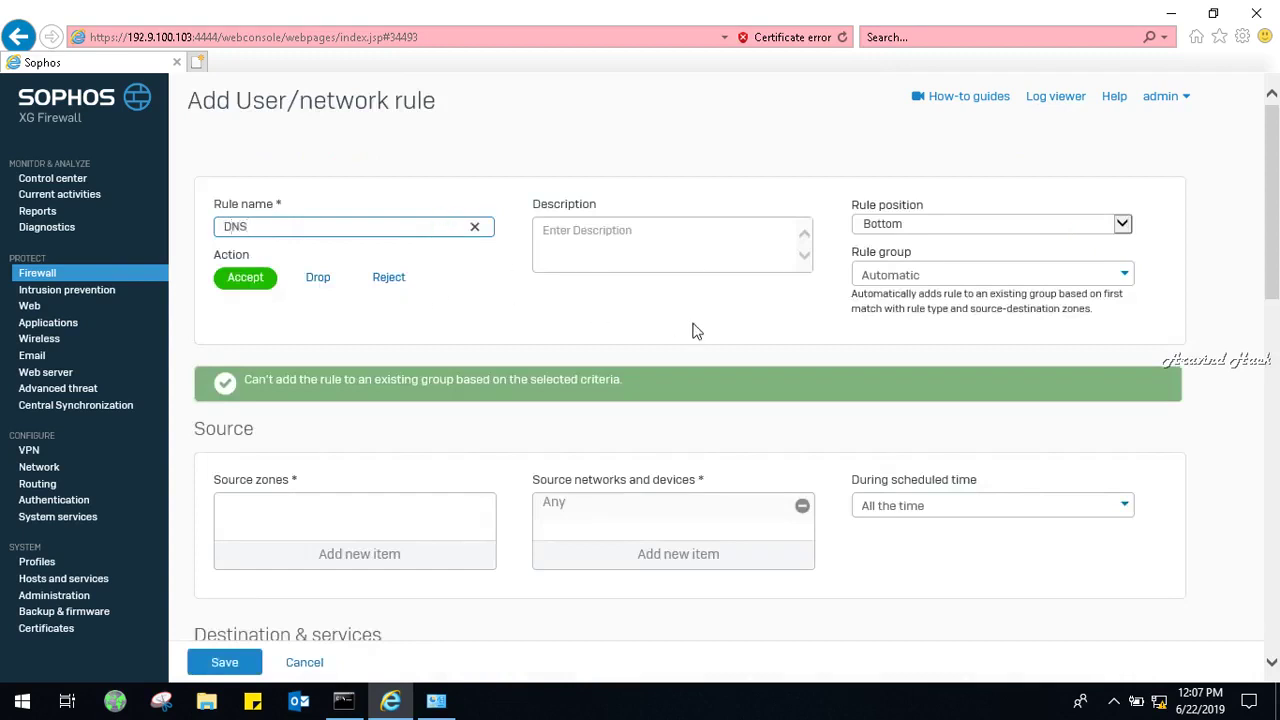
{"action": "left_click", "coordinate": [891, 235]}
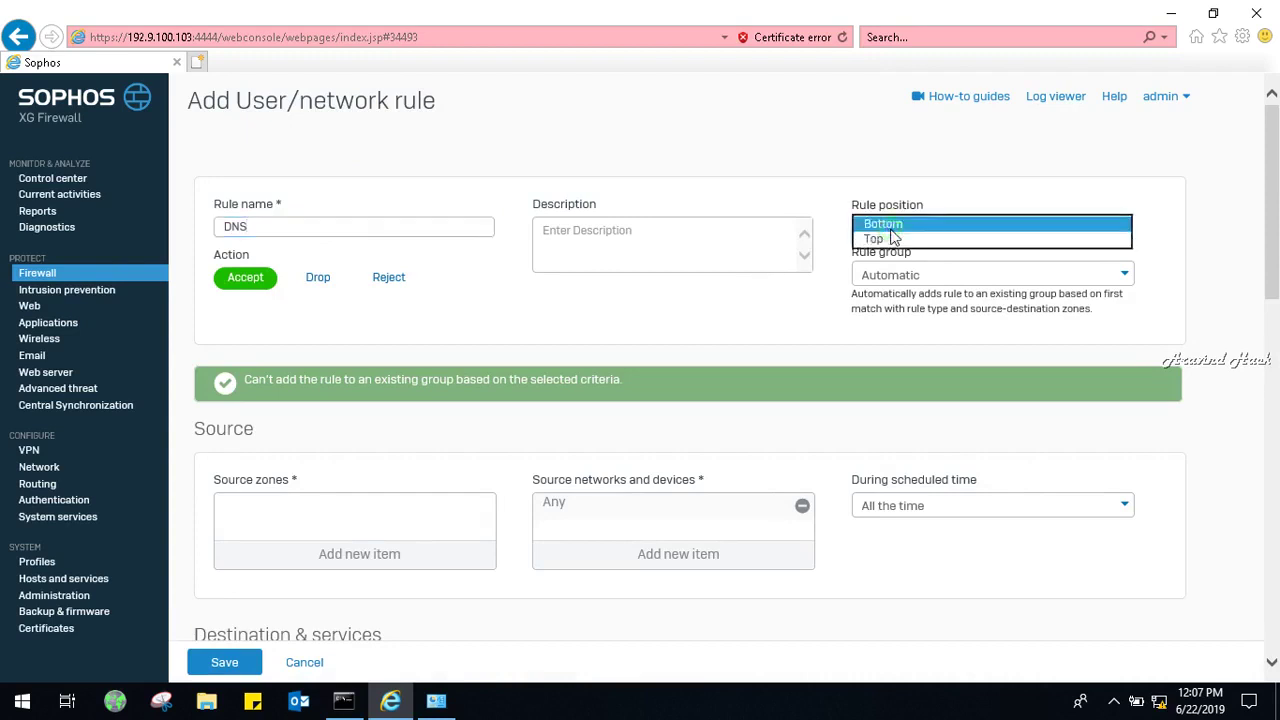
{"action": "left_click", "coordinate": [889, 239]}
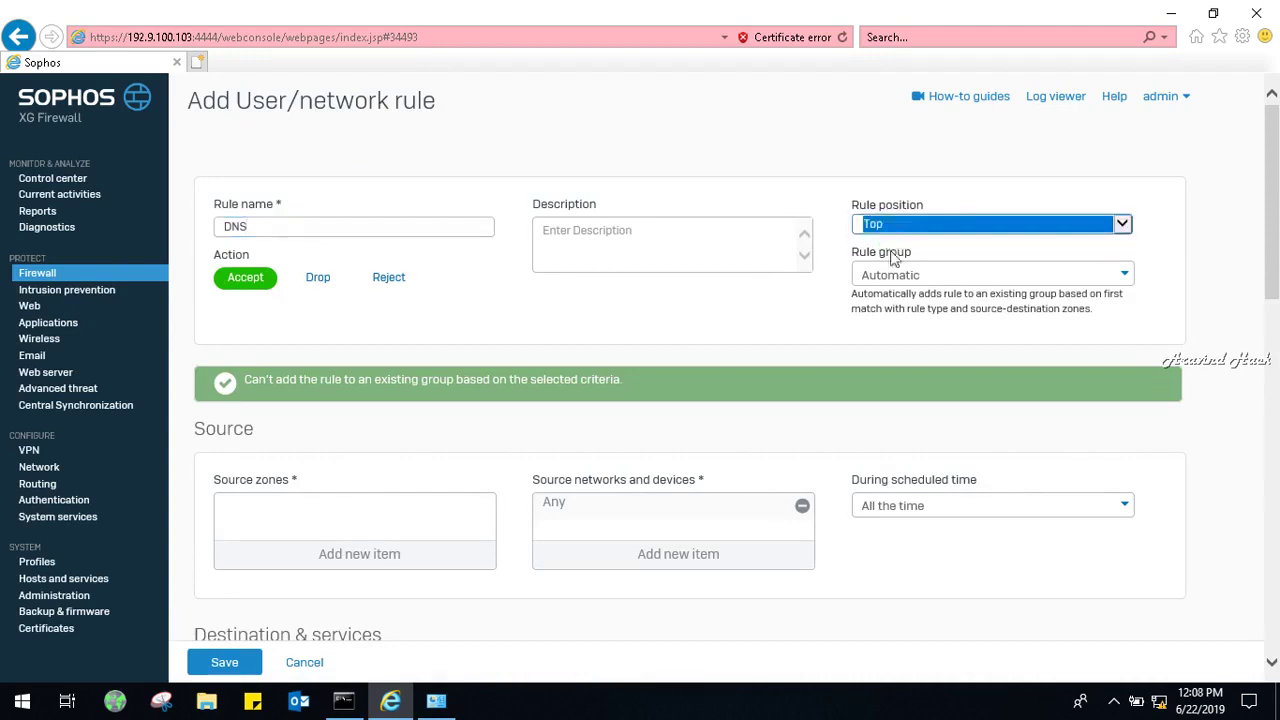
{"action": "left_click_drag", "start_coordinate": [1278, 232], "coordinate": [1276, 312]}
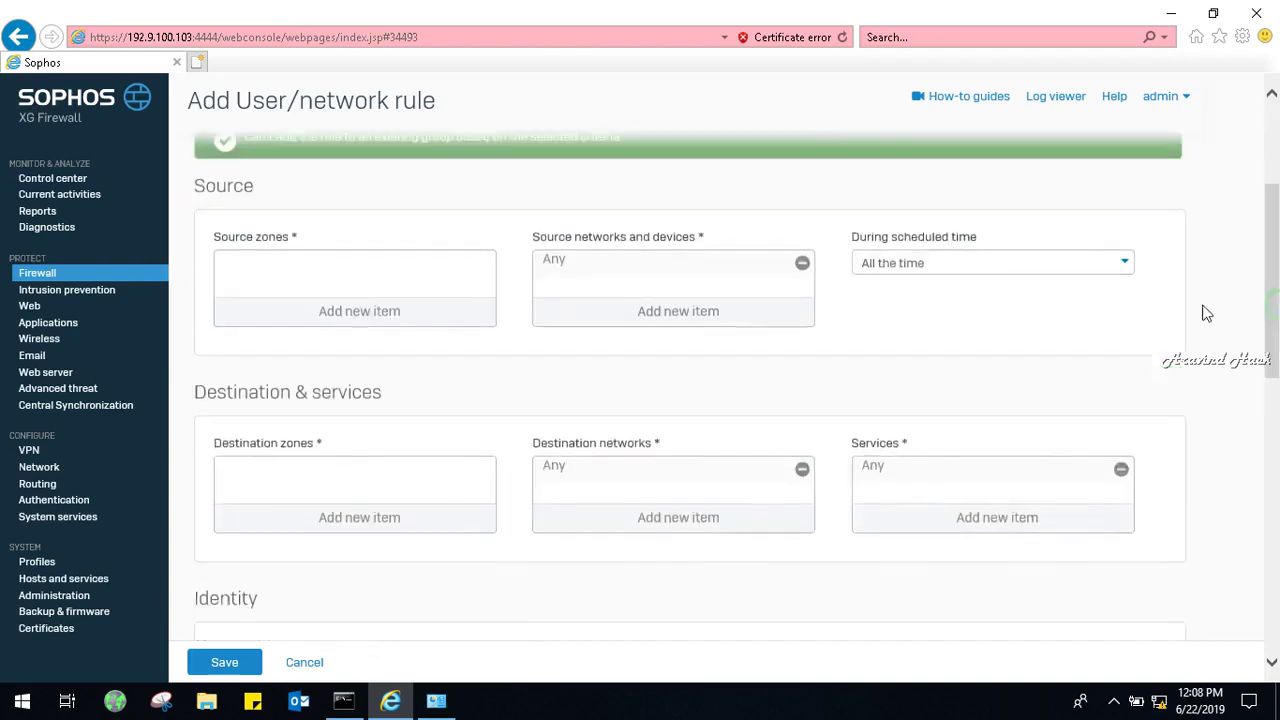
{"action": "left_click", "coordinate": [372, 313]}
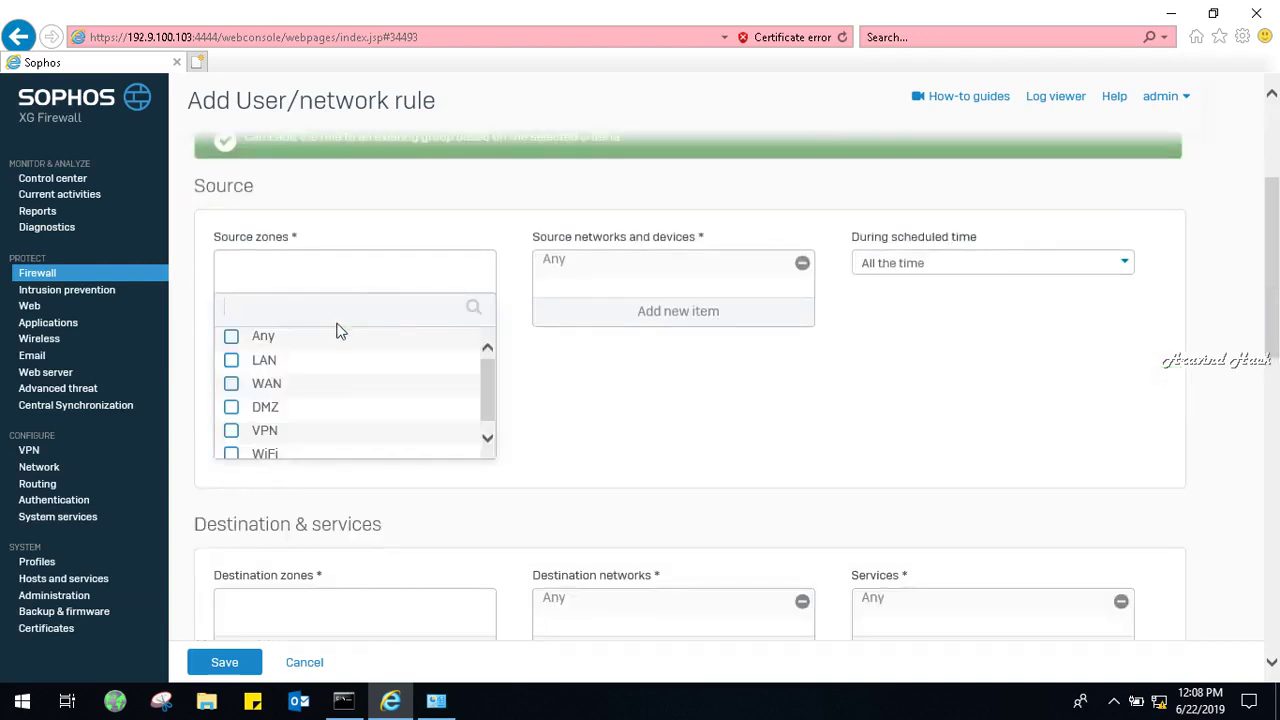
{"action": "left_click", "coordinate": [304, 662]}
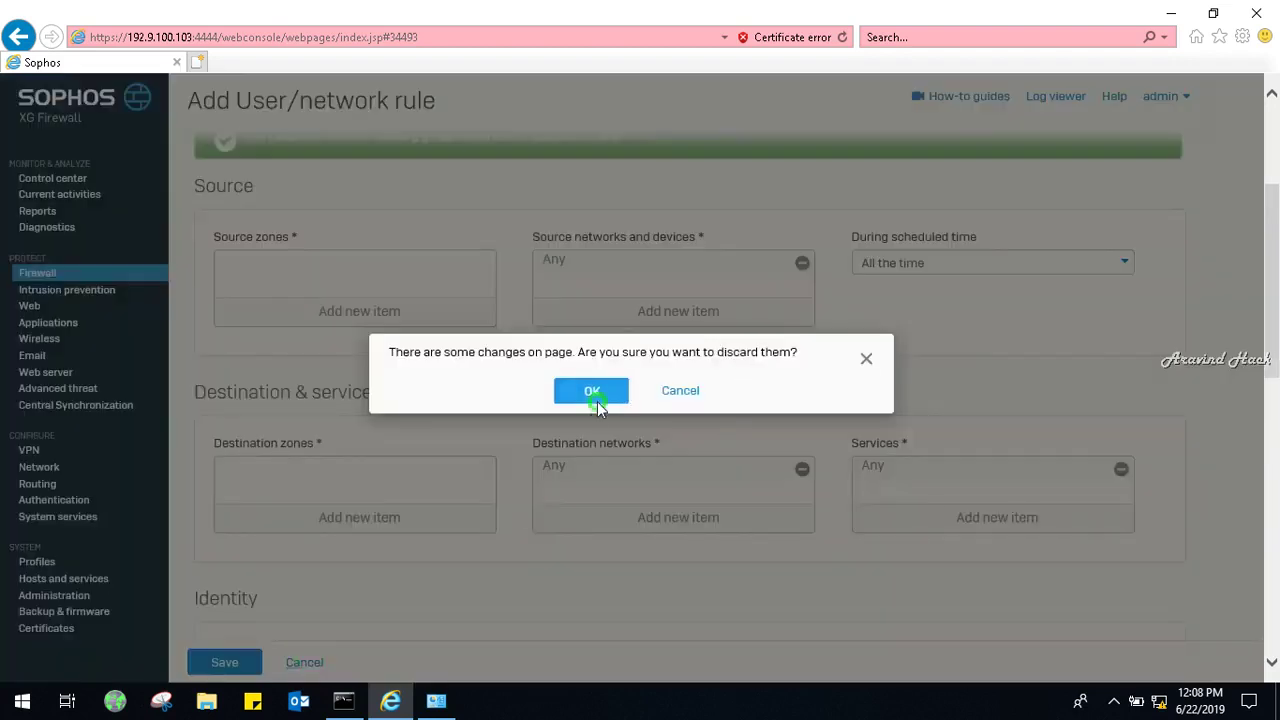
{"action": "left_click", "coordinate": [591, 391]}
Start a new zone under Network > Zones and name it Localnetwork.
{"action": "left_click", "coordinate": [40, 470]}
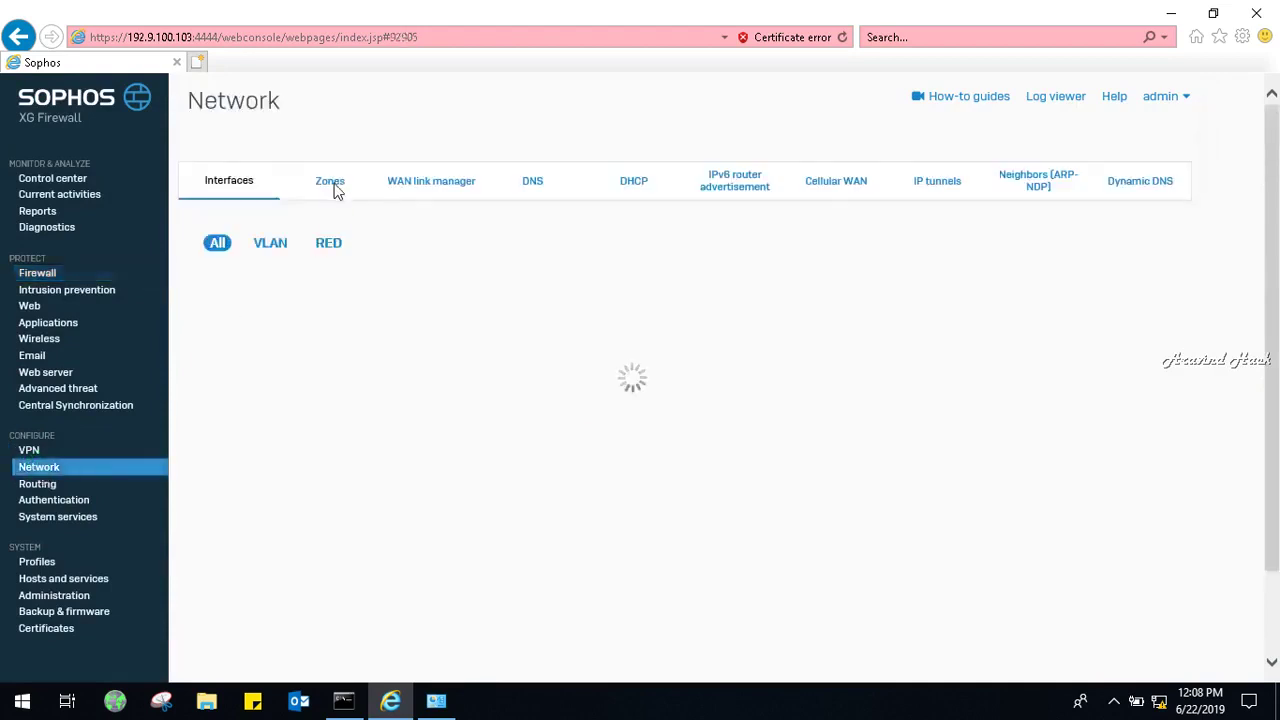
{"action": "left_click", "coordinate": [334, 184]}
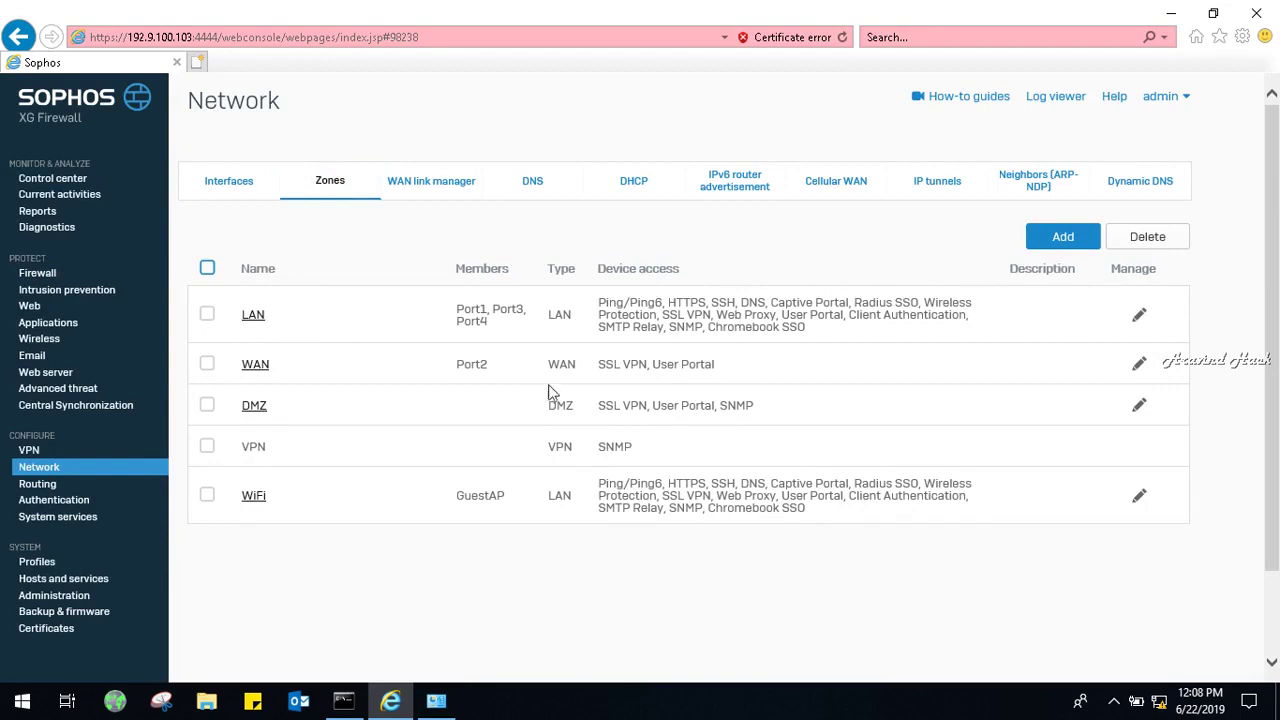
{"action": "left_click", "coordinate": [1063, 235]}
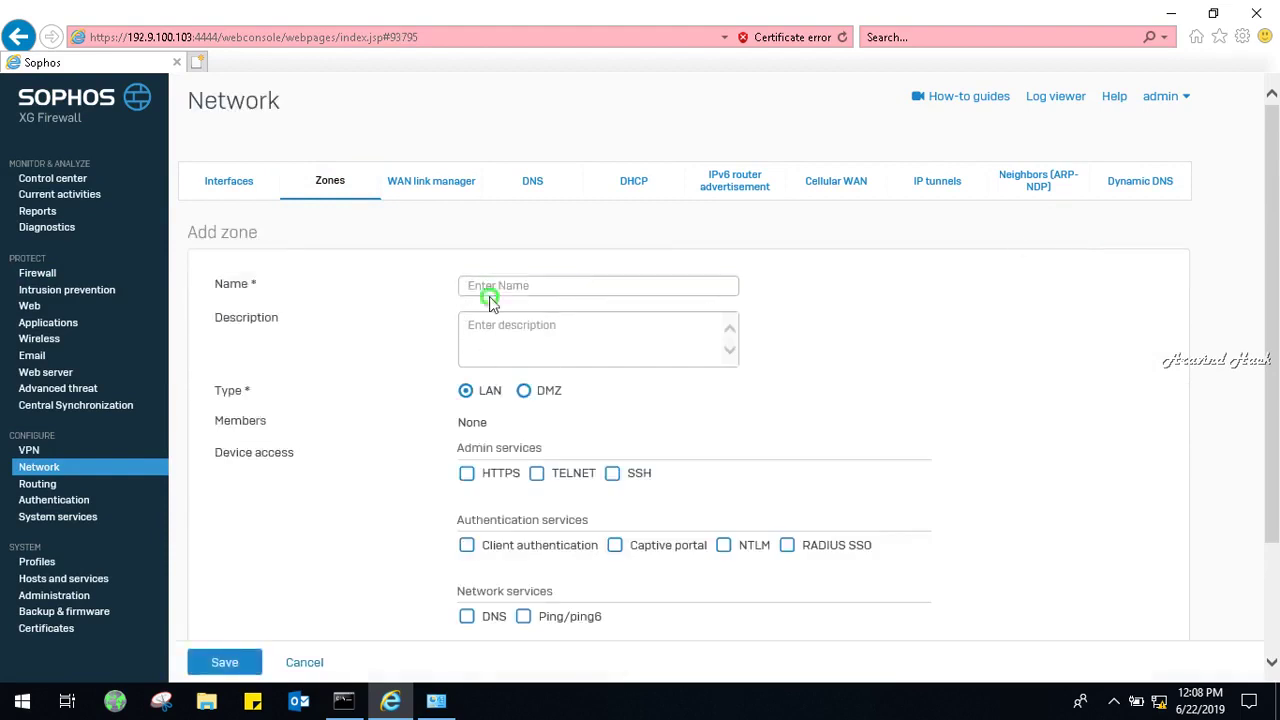
{"action": "left_click", "coordinate": [497, 287]}
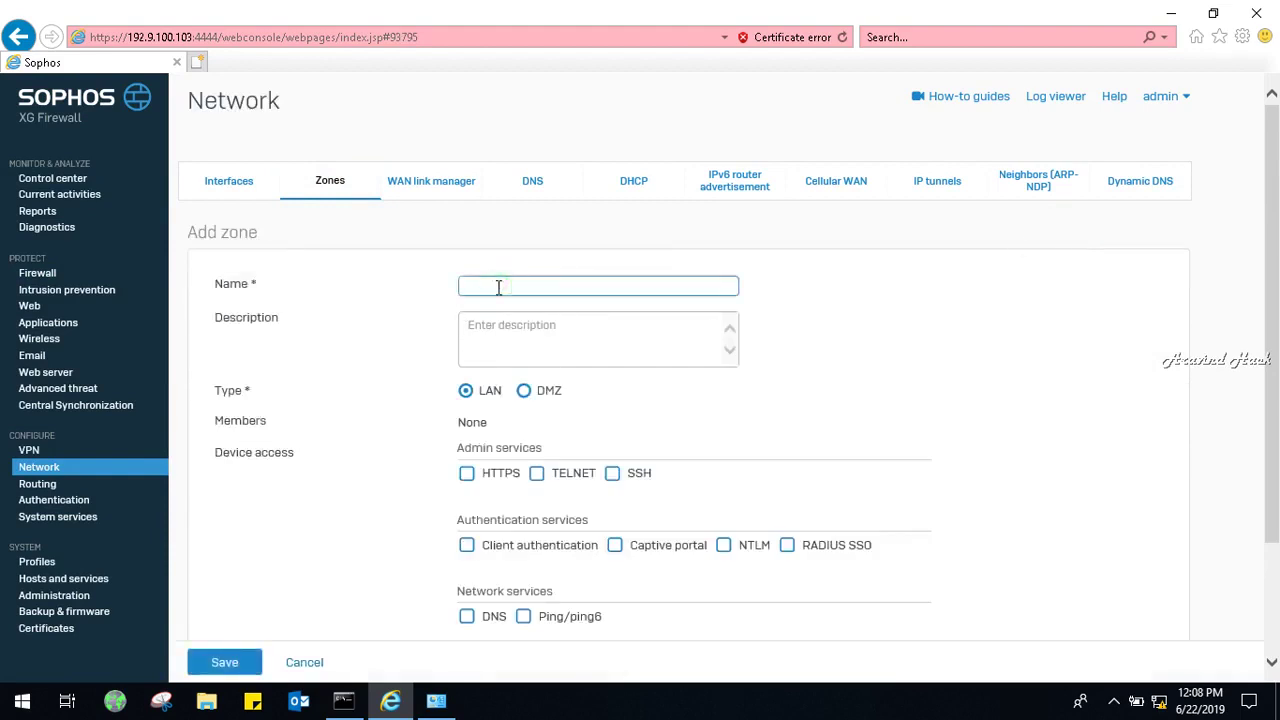
{"action": "type", "text": "Loca"}
{"action": "type", "text": "lNetow"}
Allow HTTPS, SSH and Ping/Ping6 device access on the zone, then save it.
{"action": "left_click", "coordinate": [468, 476]}
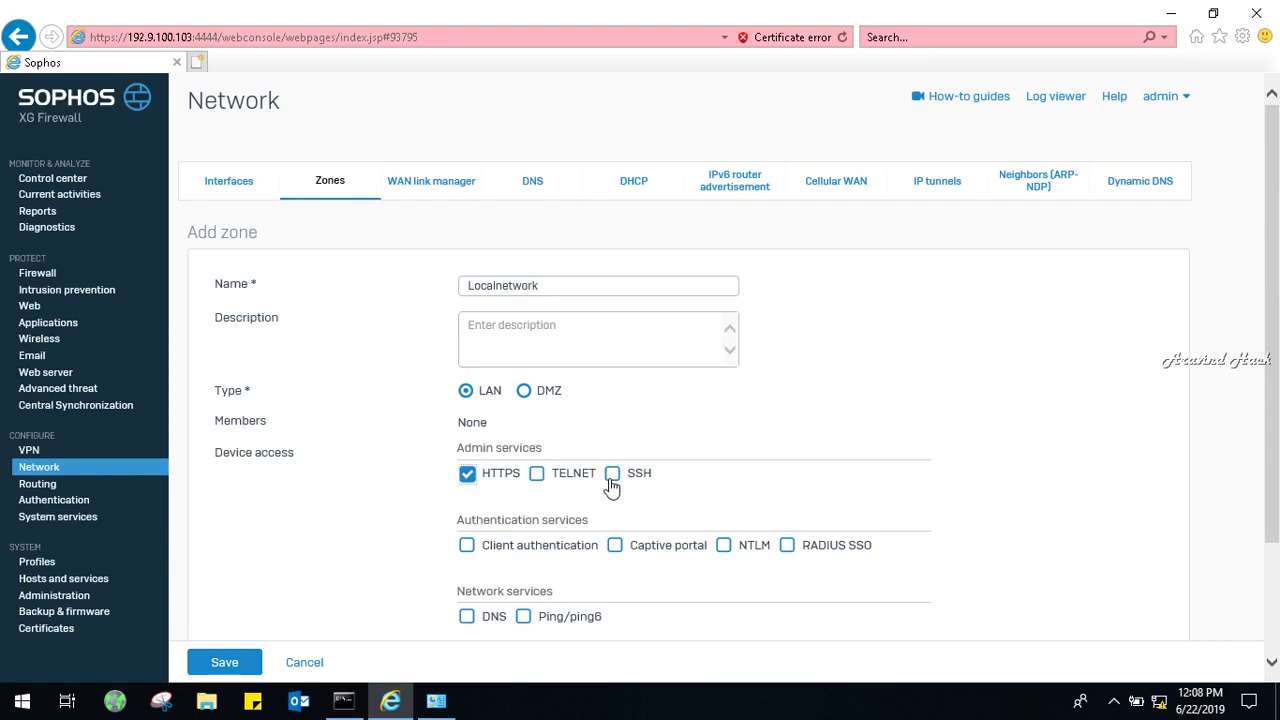
{"action": "left_click", "coordinate": [615, 476]}
{"action": "left_click_drag", "start_coordinate": [1257, 293], "coordinate": [1263, 329]}
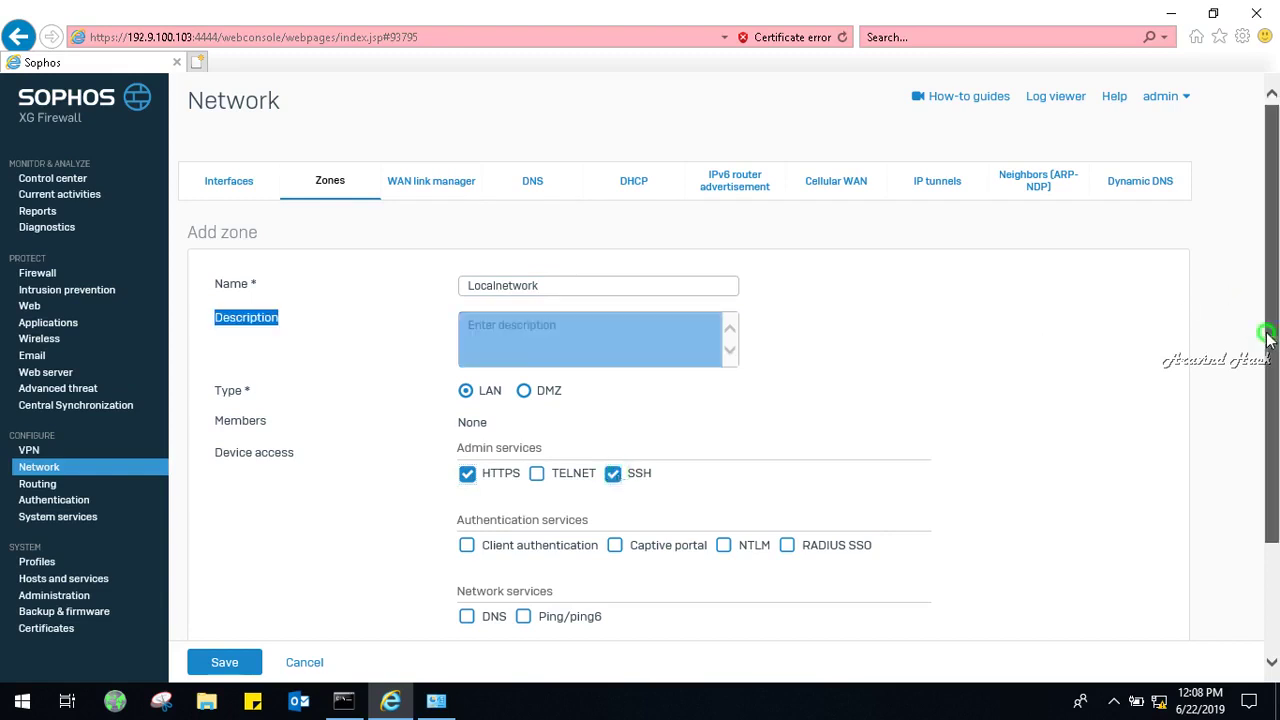
{"action": "scroll", "coordinate": [1266, 343], "scroll_direction": "down", "scroll_amount": 3}
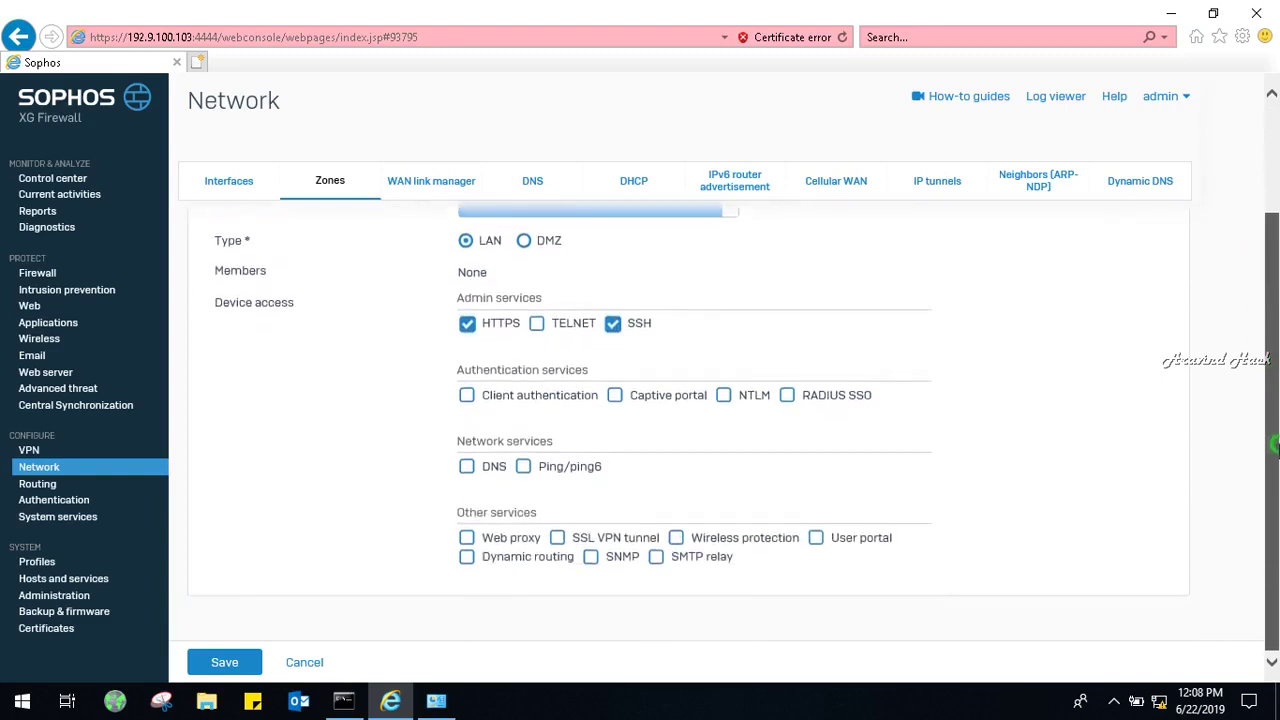
{"action": "left_click", "coordinate": [523, 467]}
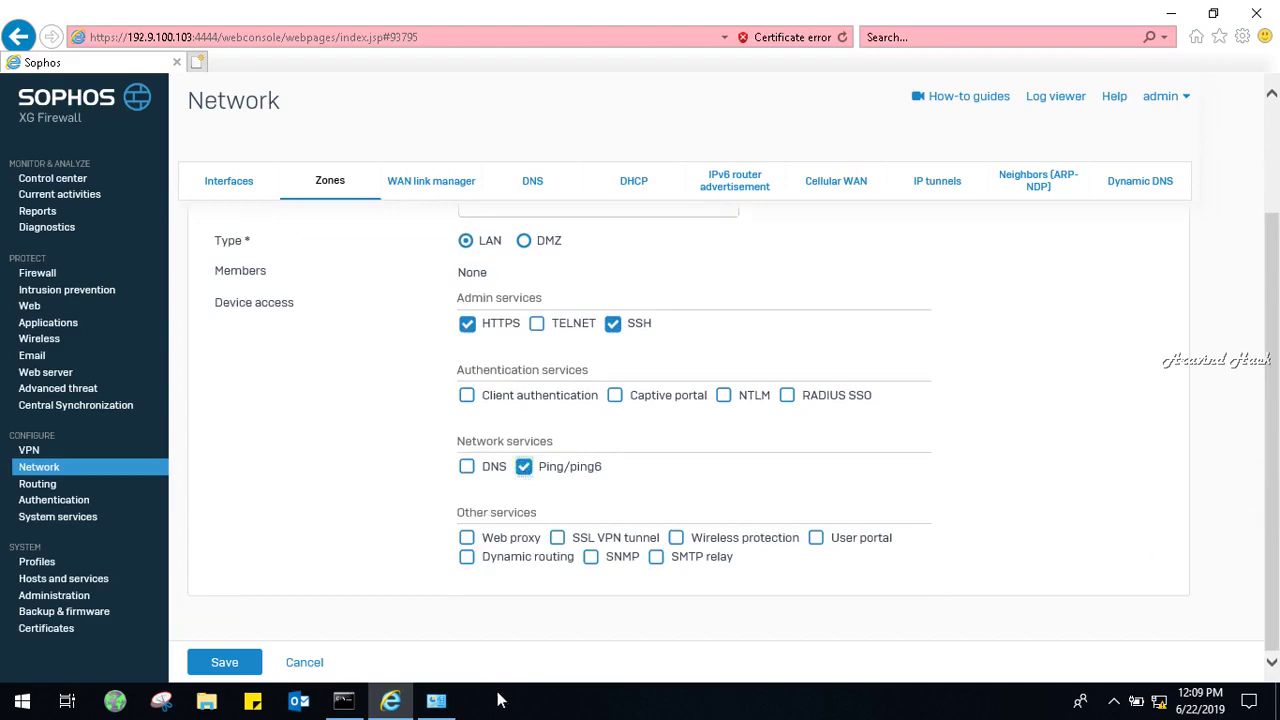
{"action": "left_click", "coordinate": [247, 665]}
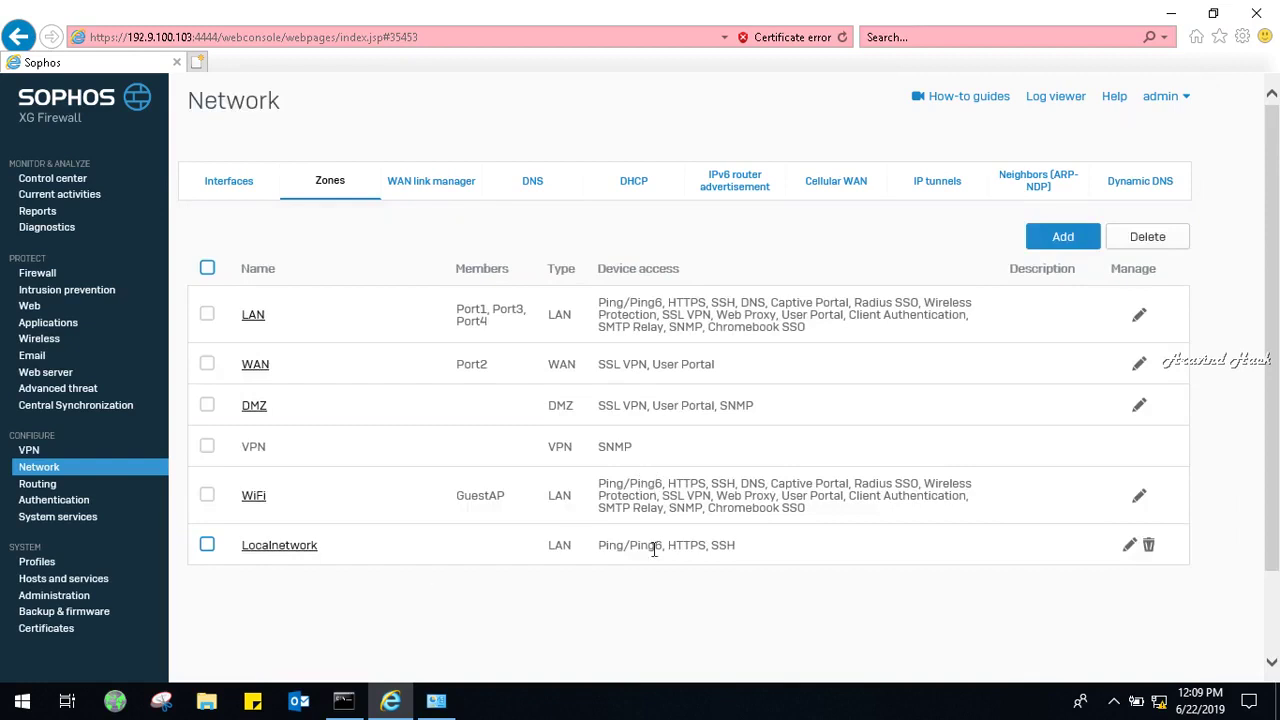
Create LAN zone BSNL_Internet allowing Ping/Ping6, DNS and SSL VPN tunnel, and save it.
{"action": "left_click", "coordinate": [1058, 240]}
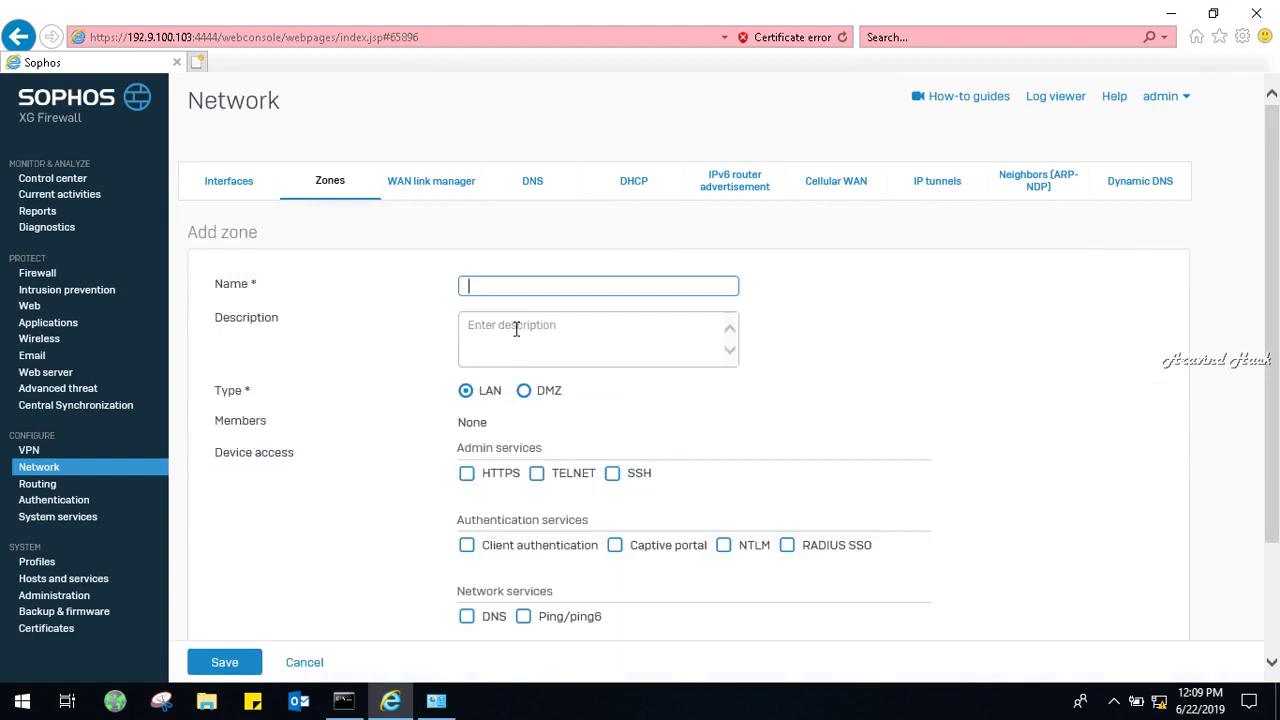
{"action": "type", "text": "BSNL_Internet"}
{"action": "left_click_drag", "start_coordinate": [1277, 250], "coordinate": [1276, 385]}
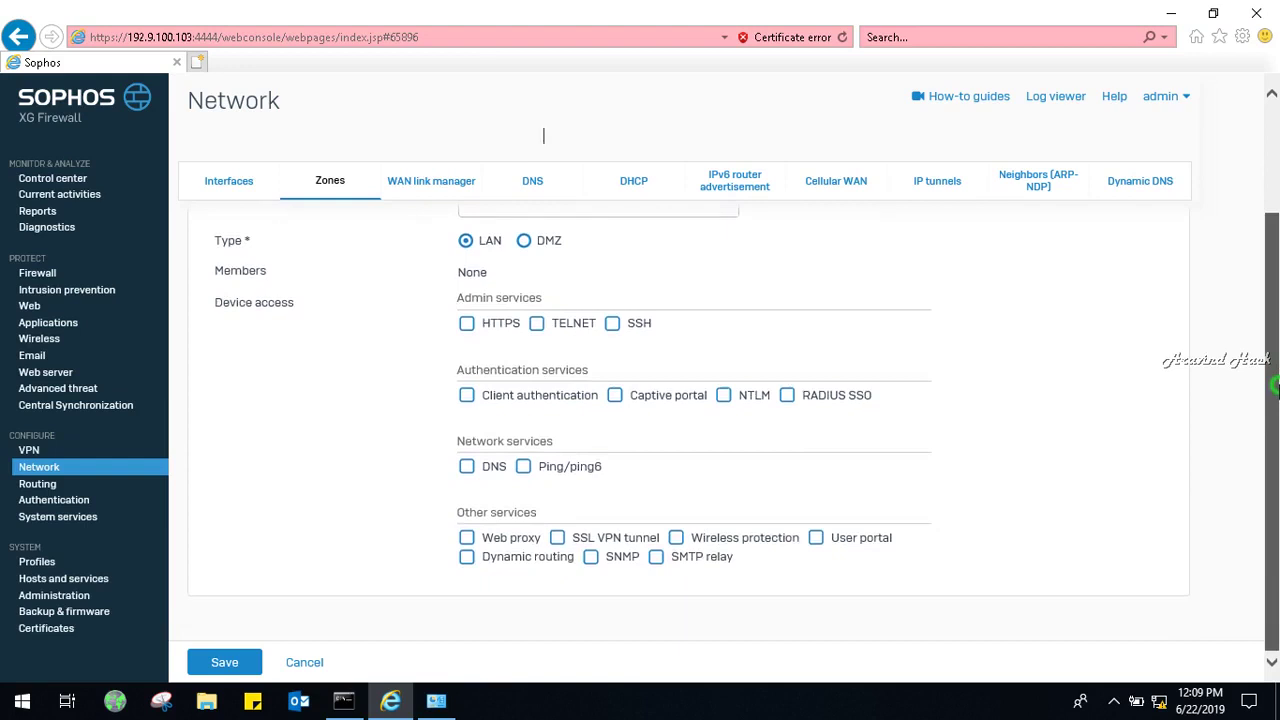
{"action": "left_click_drag", "start_coordinate": [1276, 385], "coordinate": [1276, 463]}
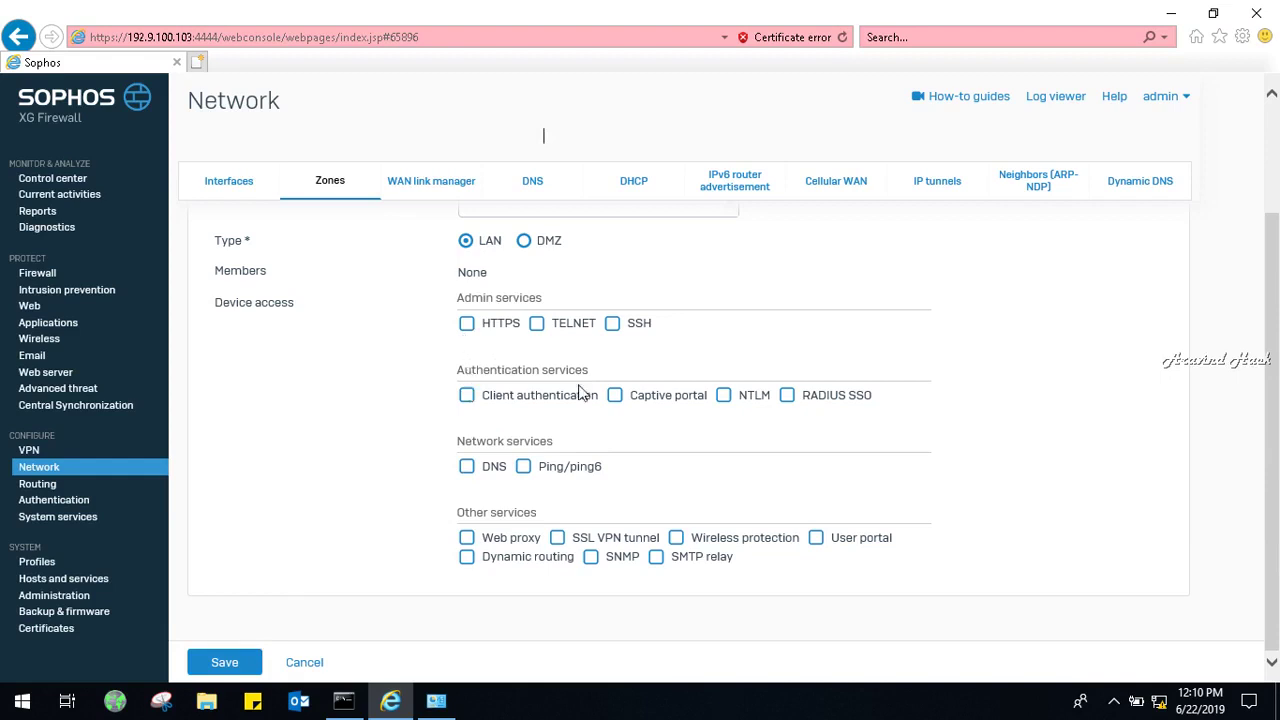
{"action": "left_click", "coordinate": [525, 471]}
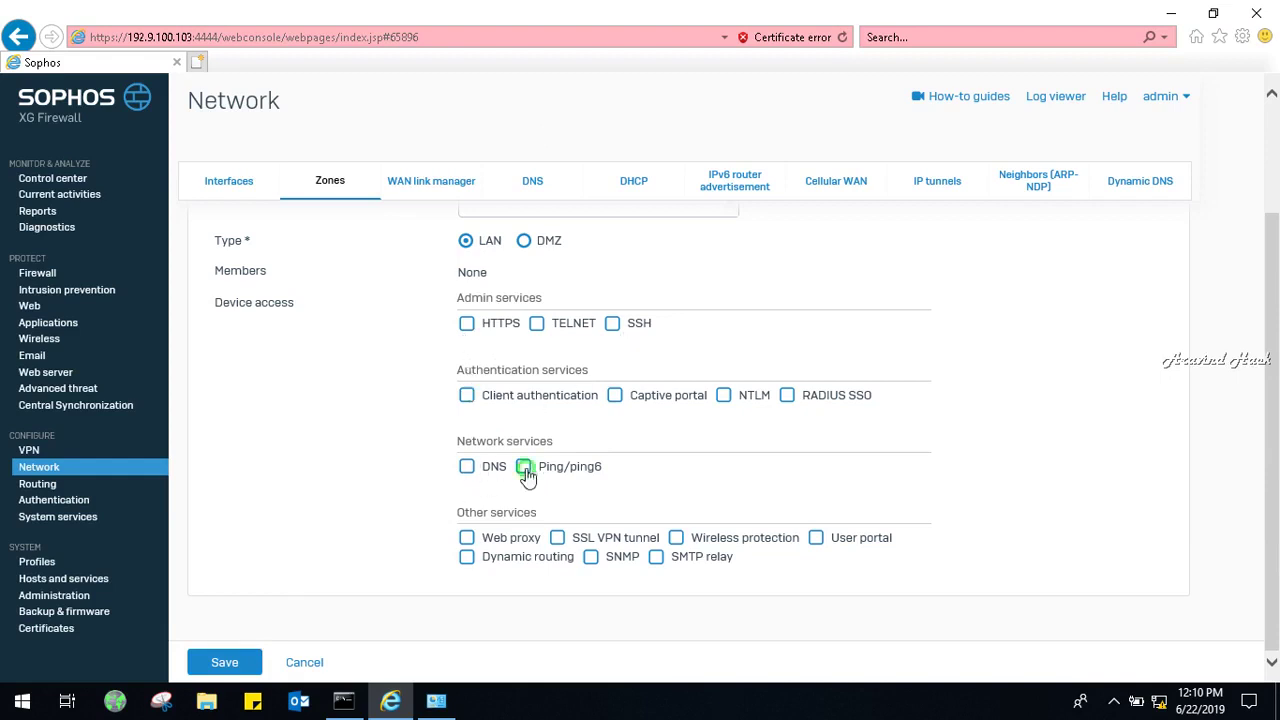
{"action": "left_click", "coordinate": [466, 470]}
{"action": "left_click", "coordinate": [556, 540]}
{"action": "left_click", "coordinate": [219, 667]}
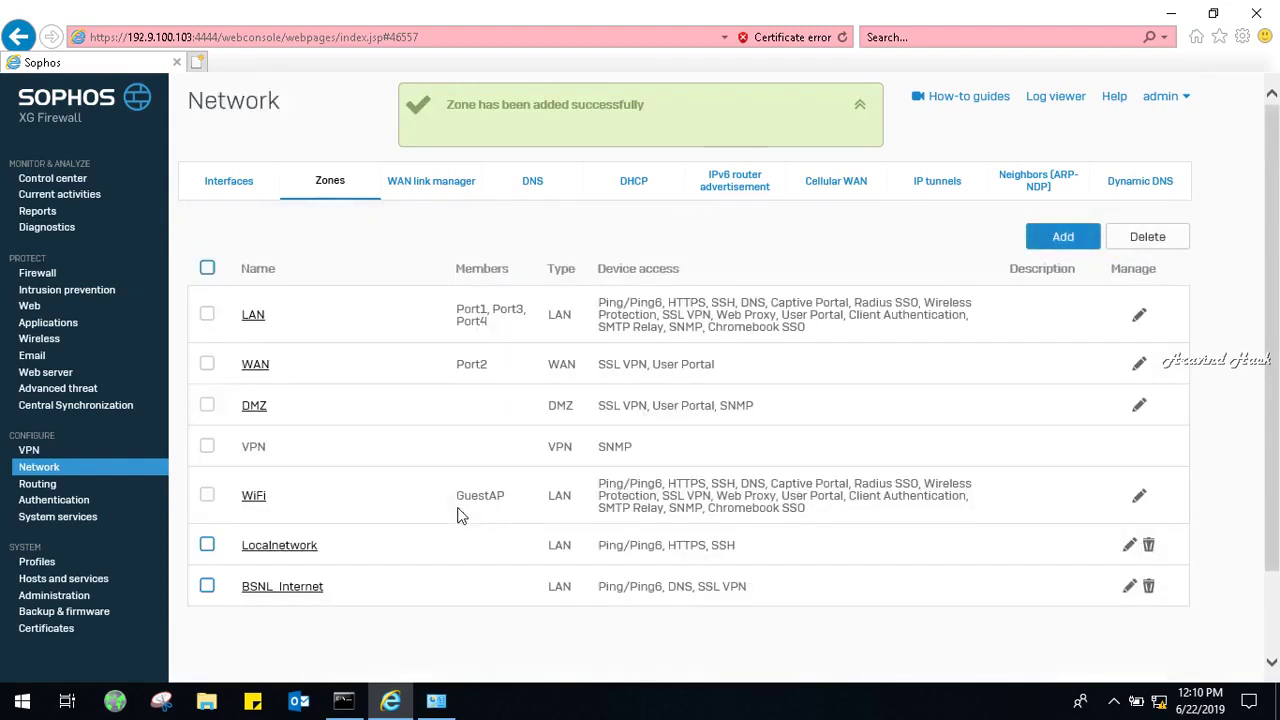
{"action": "left_click", "coordinate": [238, 194]}
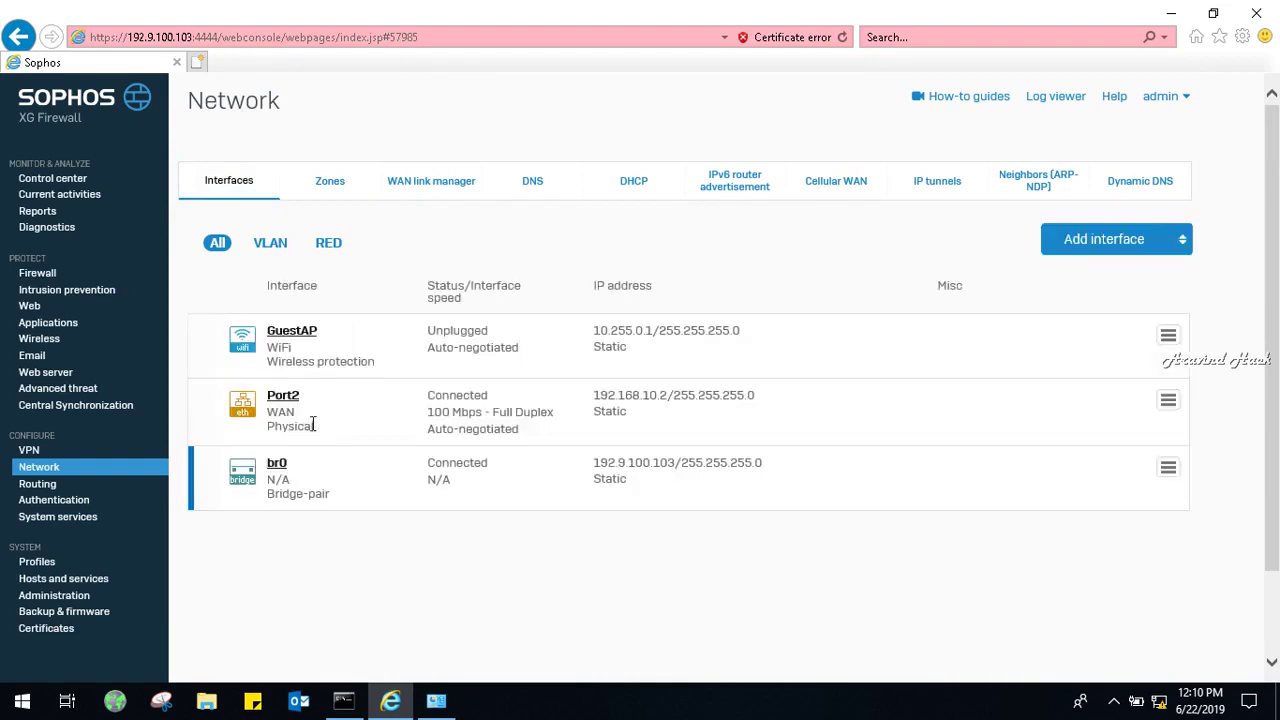
In the br0 bridge settings, remove Port3 from the members and keep Port4 in LAN.
{"action": "left_click", "coordinate": [280, 476]}
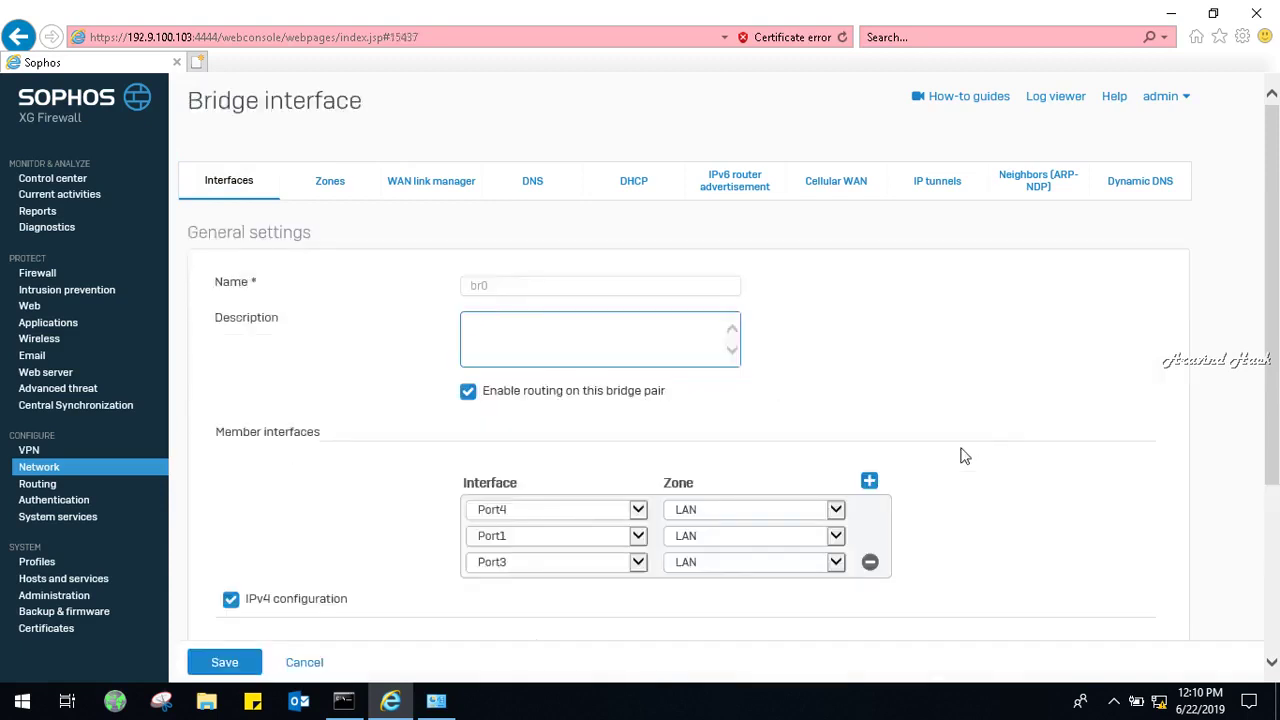
{"action": "left_click", "coordinate": [560, 291]}
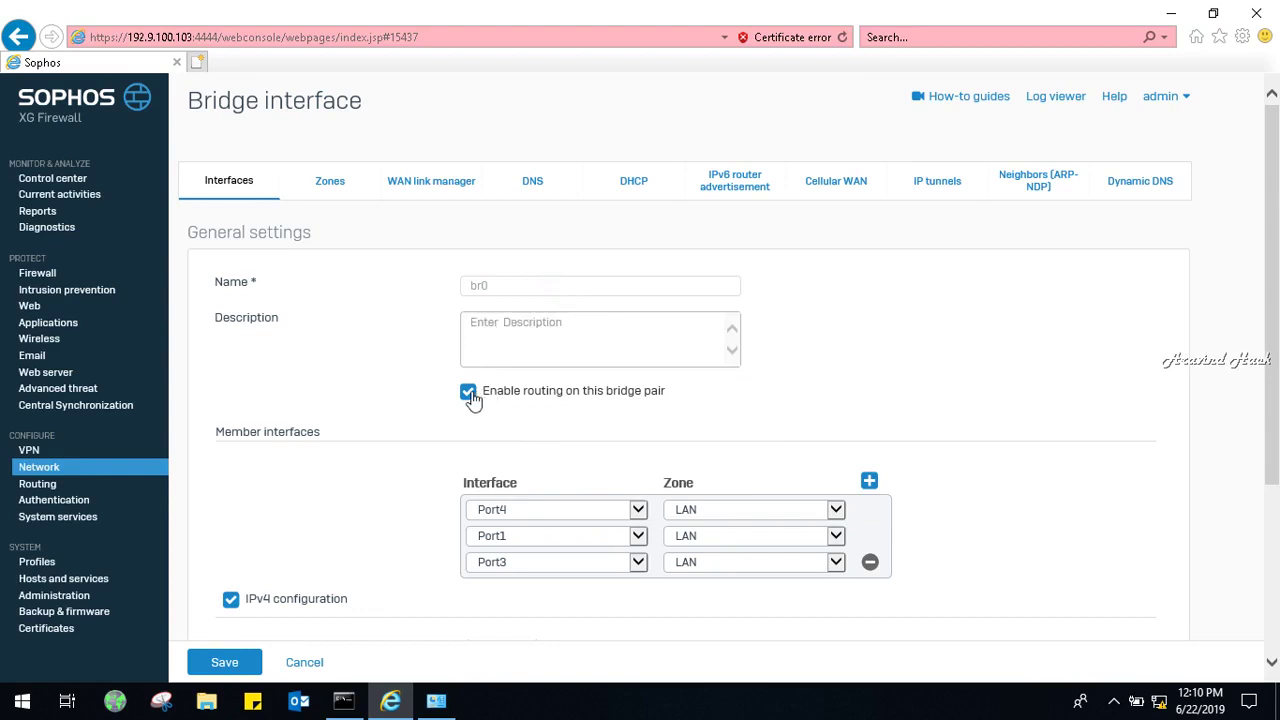
{"action": "left_click", "coordinate": [872, 566]}
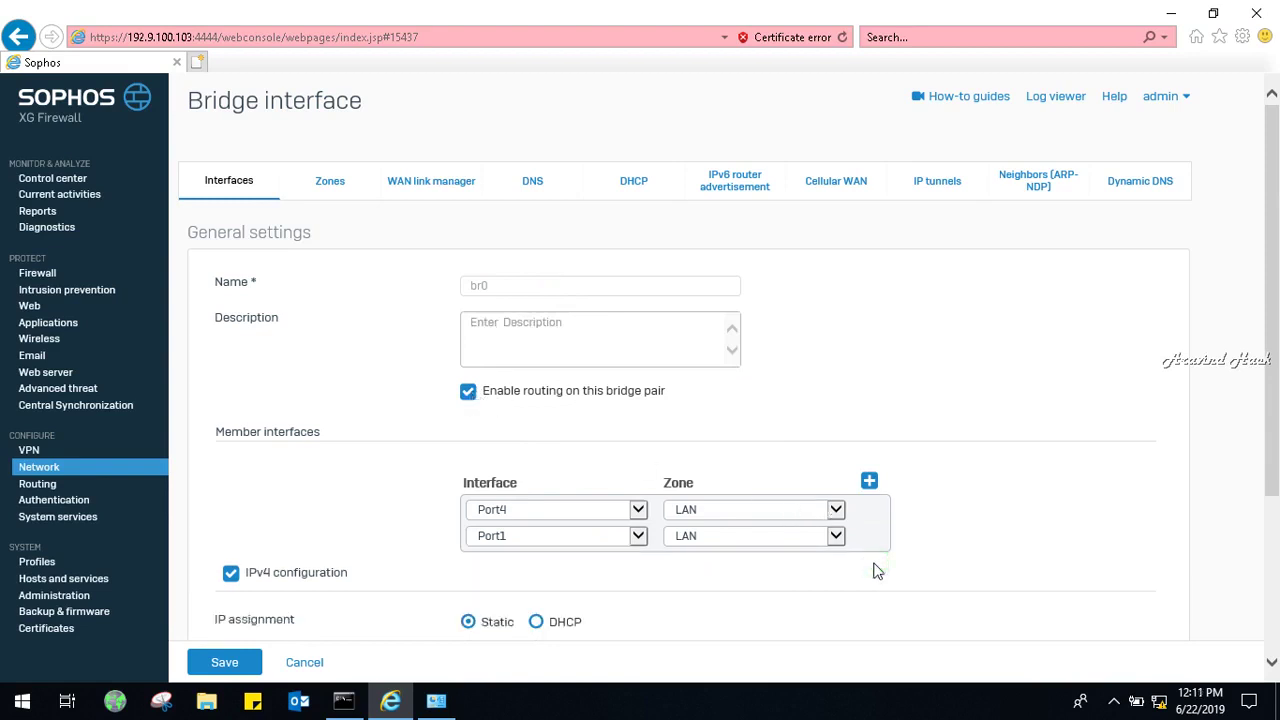
{"action": "left_click", "coordinate": [837, 510]}
{"action": "left_click", "coordinate": [837, 509]}
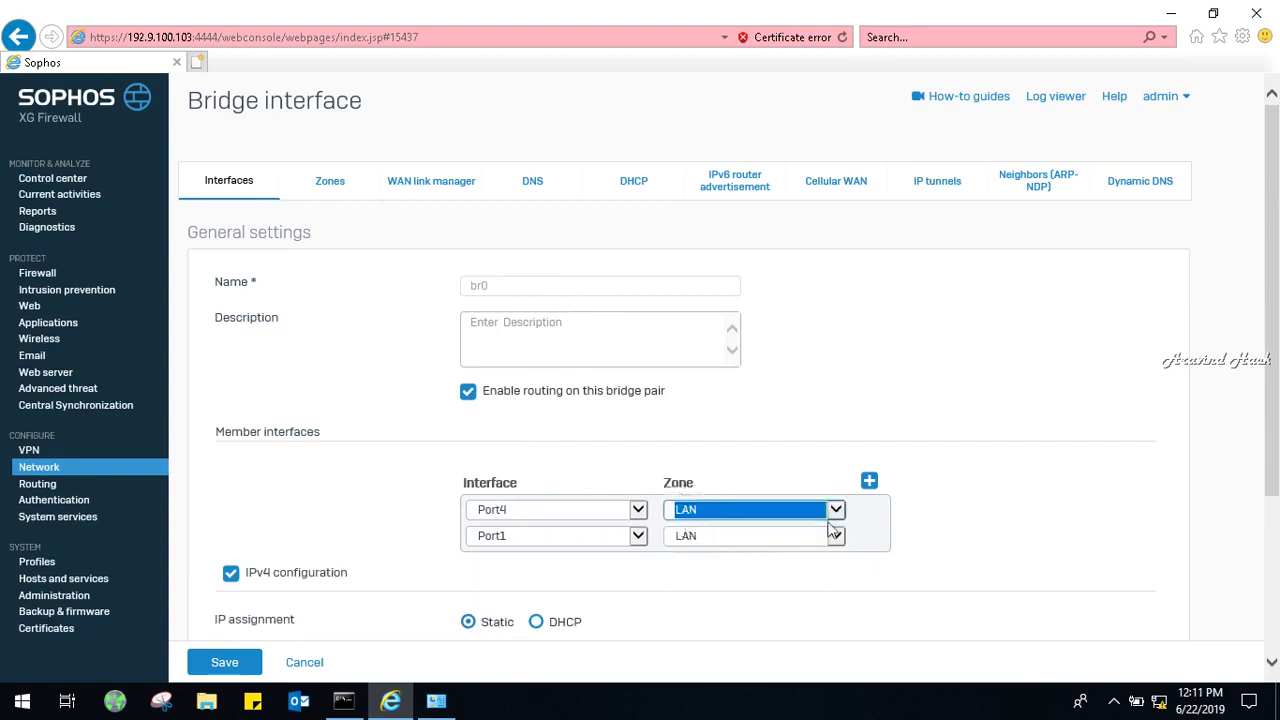
{"action": "left_click", "coordinate": [860, 509]}
{"action": "right_click", "coordinate": [860, 509]}
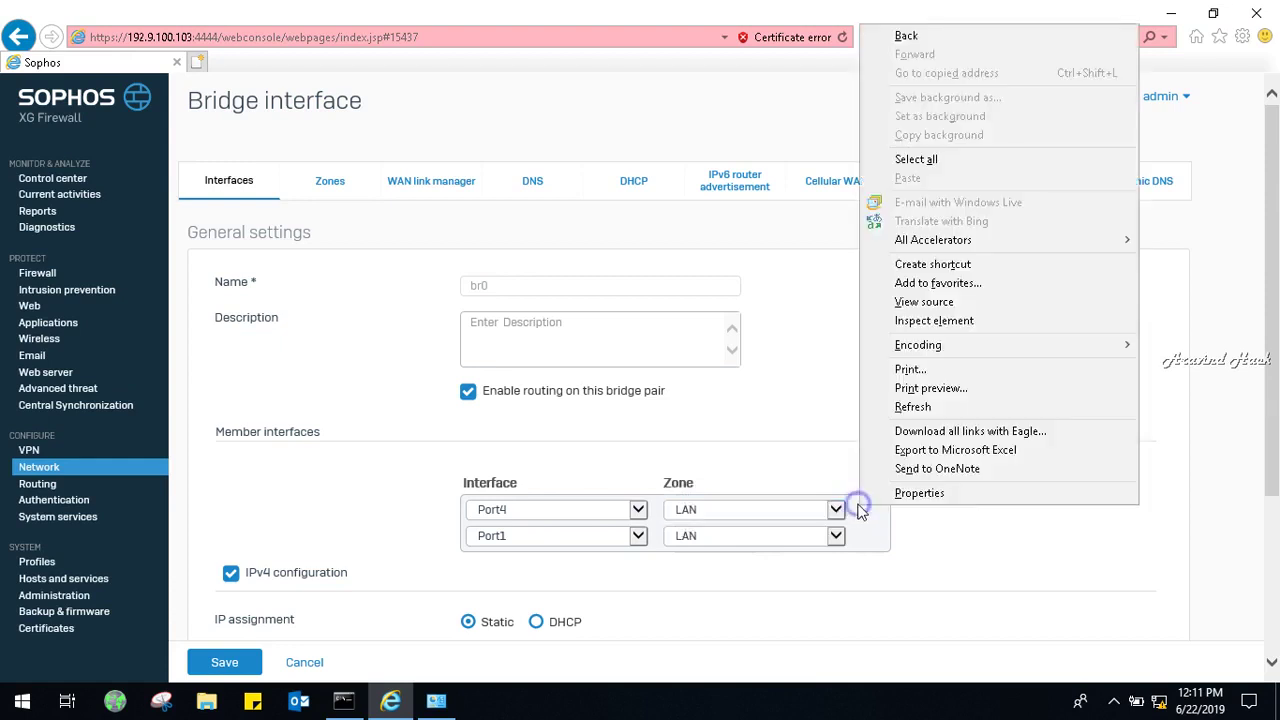
{"action": "left_click", "coordinate": [945, 545]}
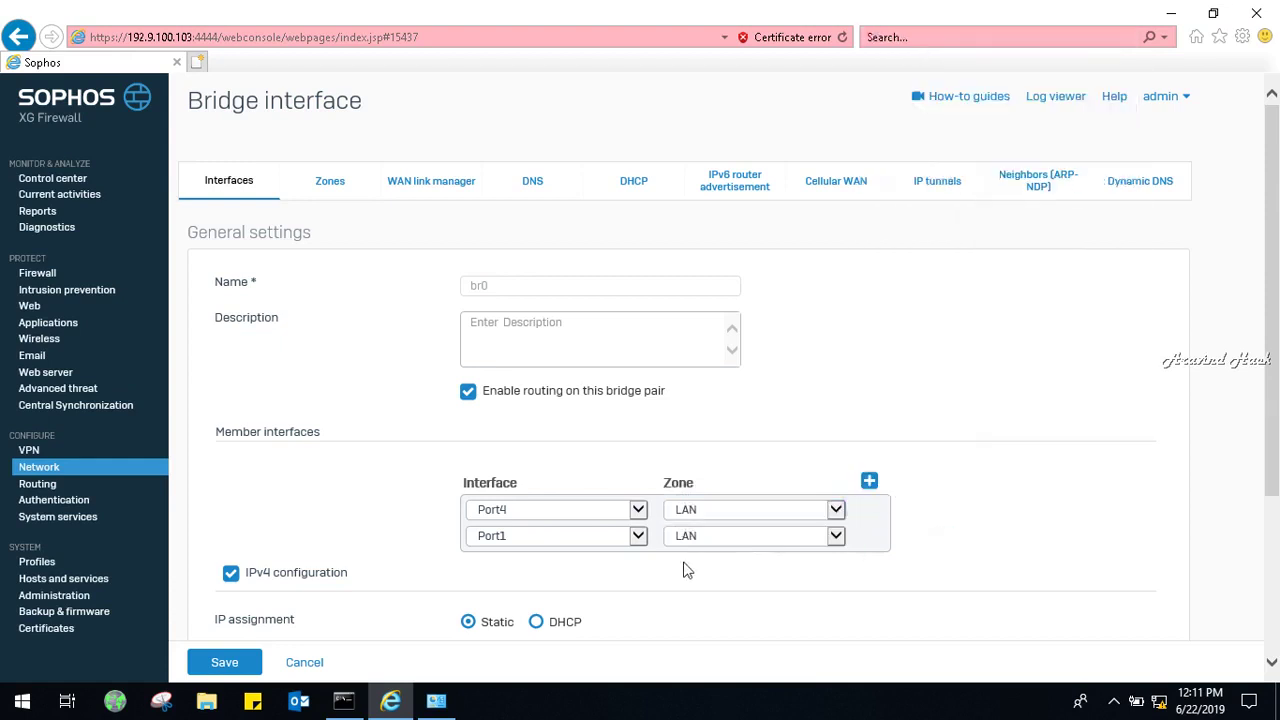
Disable routing on the bridge, cancel the update, and return to the interface list.
{"action": "left_click", "coordinate": [465, 396]}
{"action": "left_click", "coordinate": [863, 514]}
{"action": "left_click_drag", "start_coordinate": [1275, 287], "coordinate": [1275, 453]}
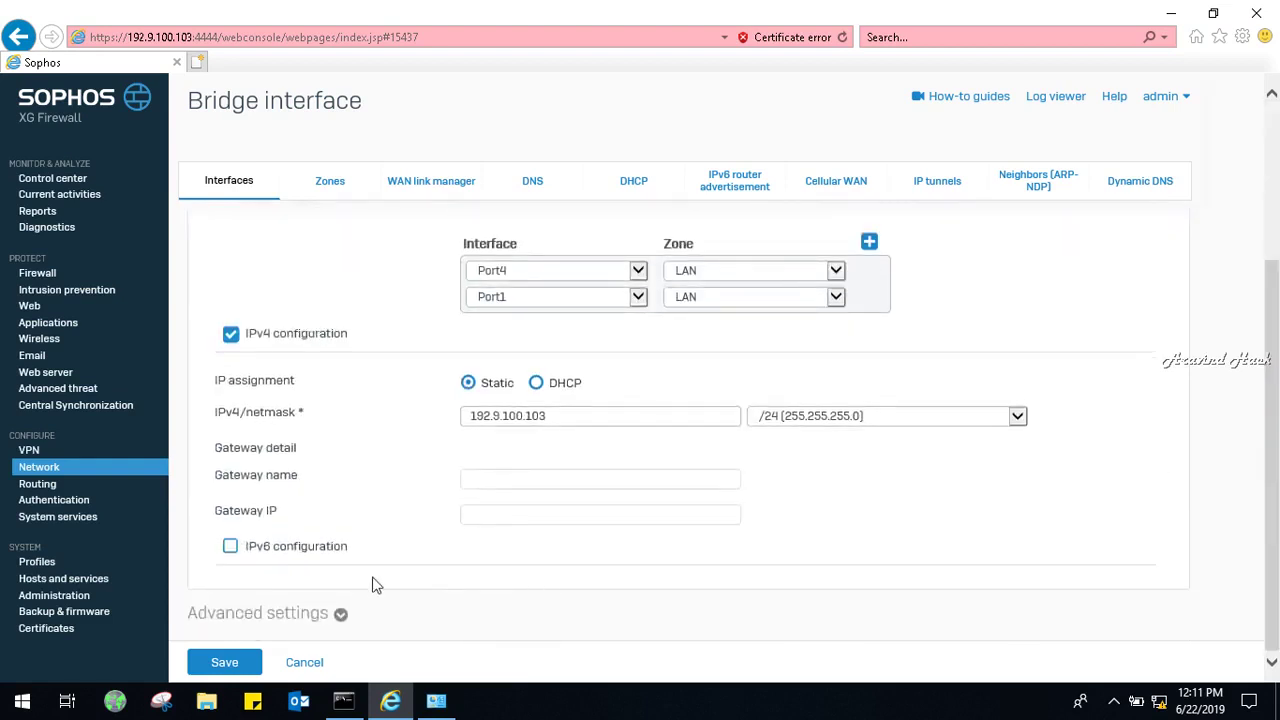
{"action": "left_click", "coordinate": [230, 663]}
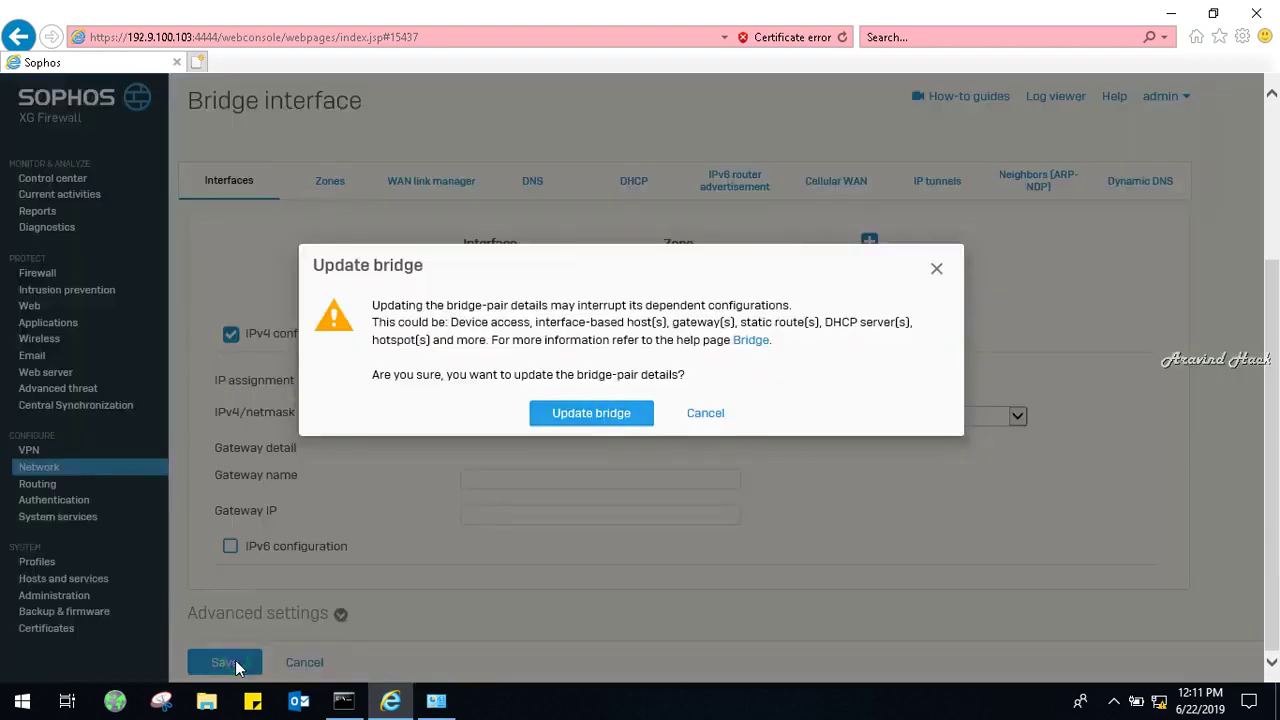
{"action": "left_click", "coordinate": [706, 413]}
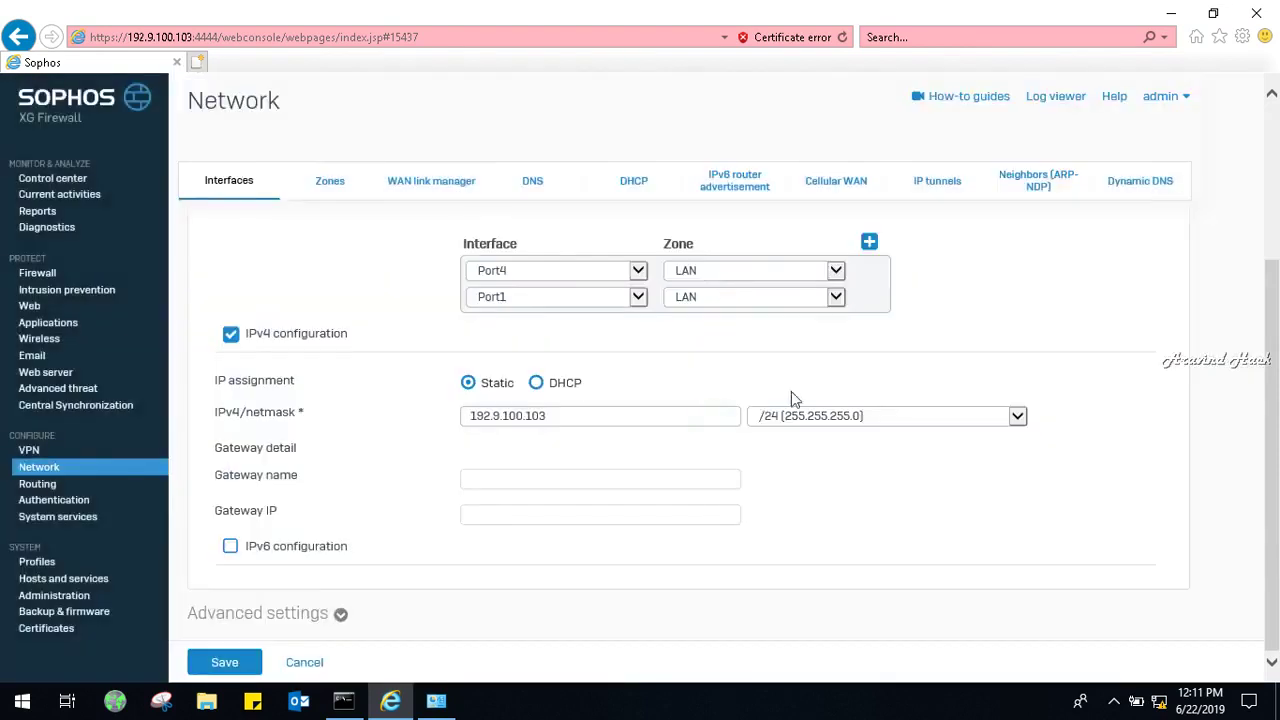
{"action": "left_click_drag", "start_coordinate": [1278, 288], "coordinate": [1278, 134]}
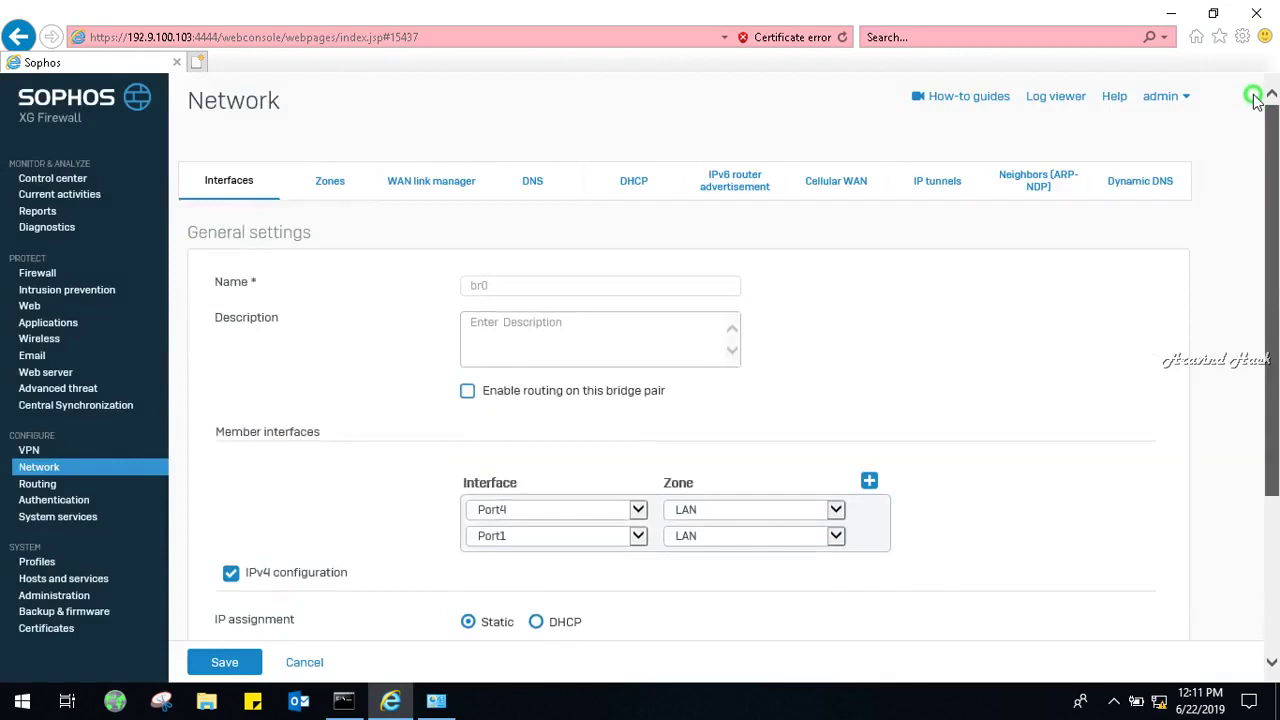
{"action": "left_click", "coordinate": [225, 170]}
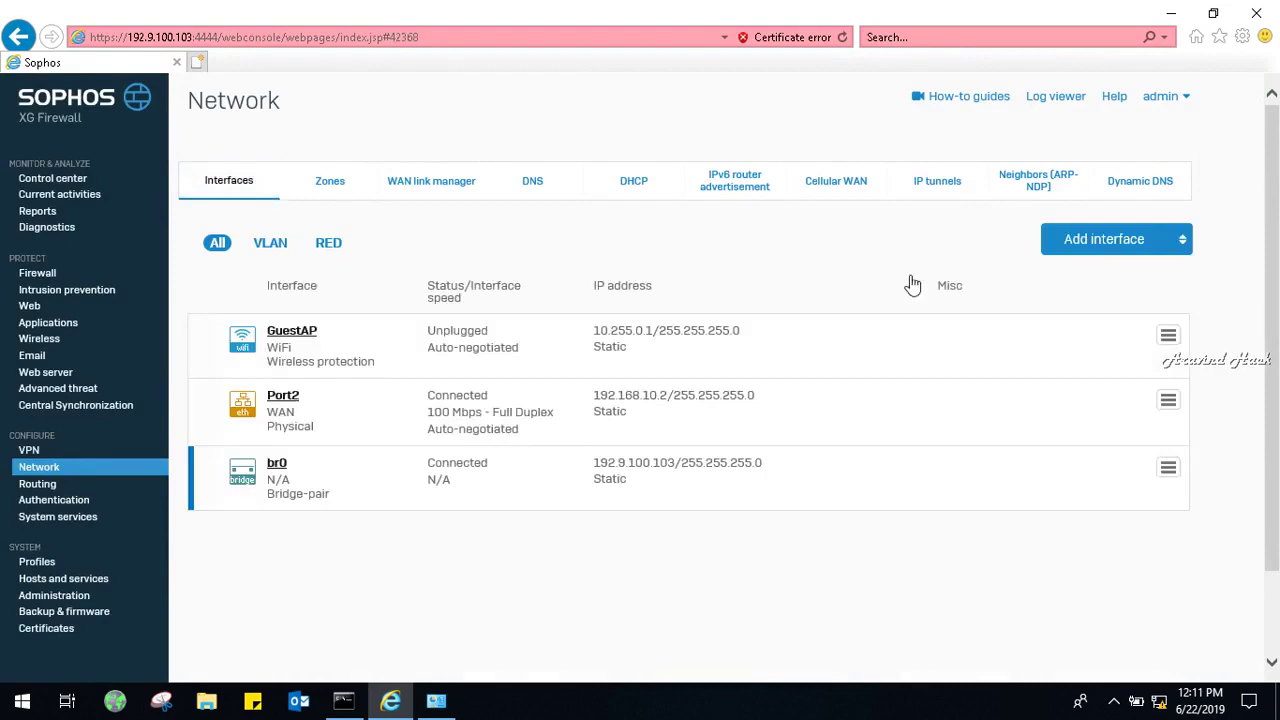
Edit the br0 bridge, keeping its second member set to Port1.
{"action": "left_click", "coordinate": [1086, 248]}
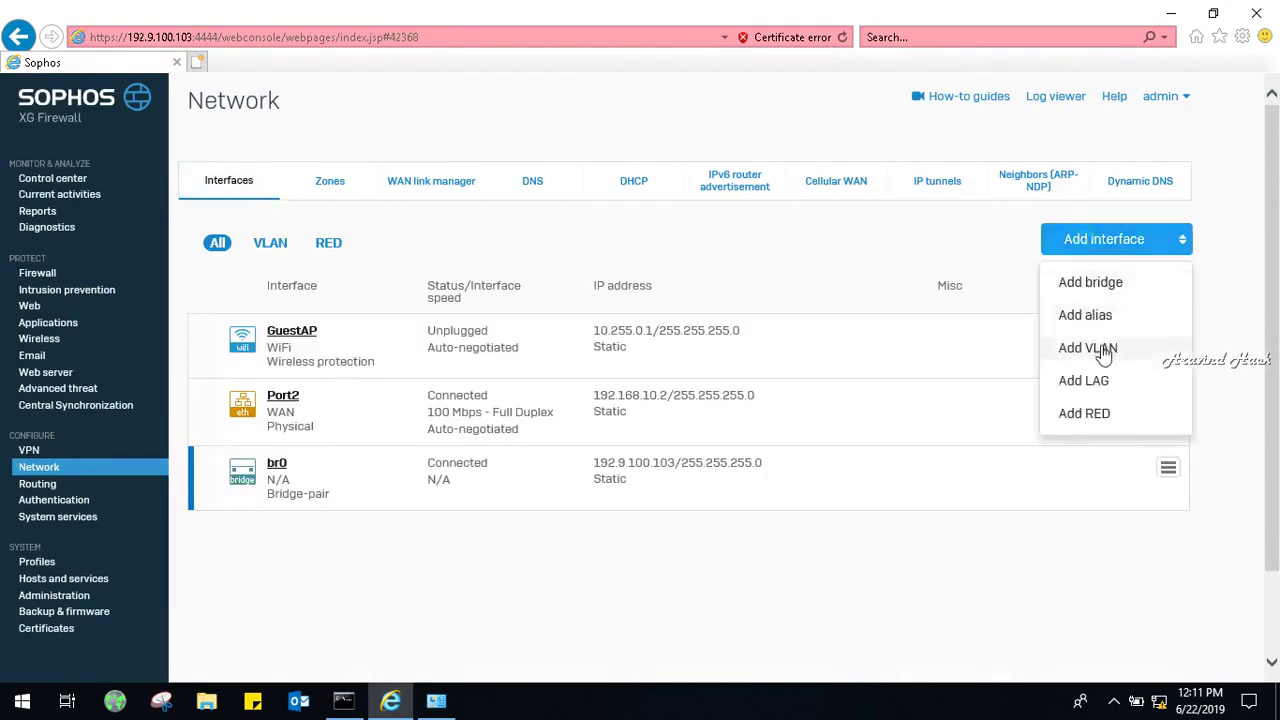
{"action": "left_click", "coordinate": [1215, 410]}
{"action": "left_click", "coordinate": [1167, 466]}
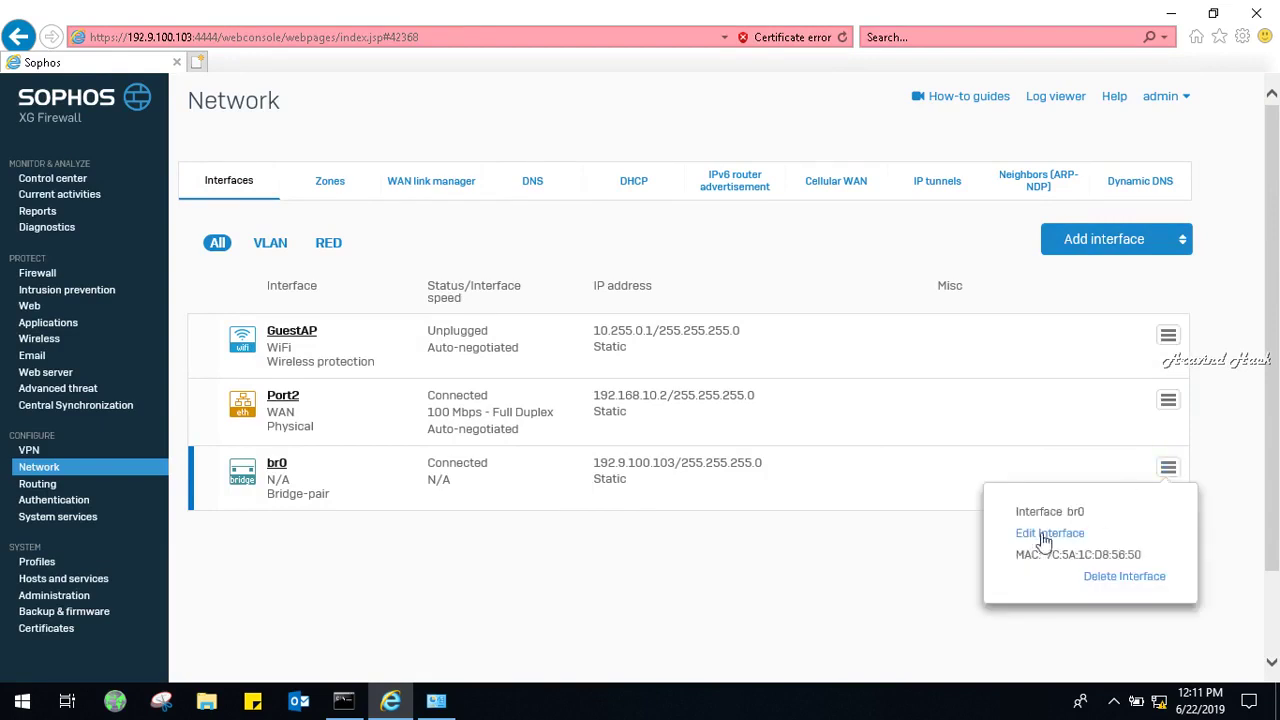
{"action": "left_click", "coordinate": [1043, 536]}
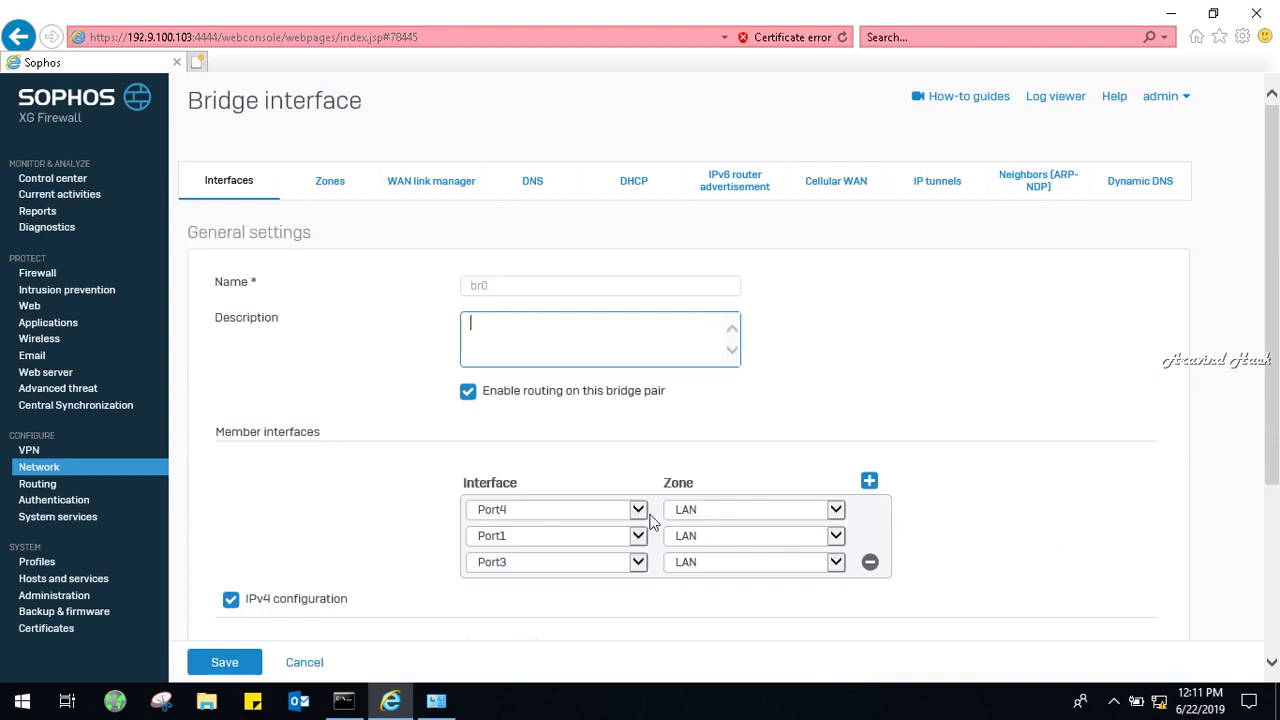
{"action": "left_click", "coordinate": [636, 541]}
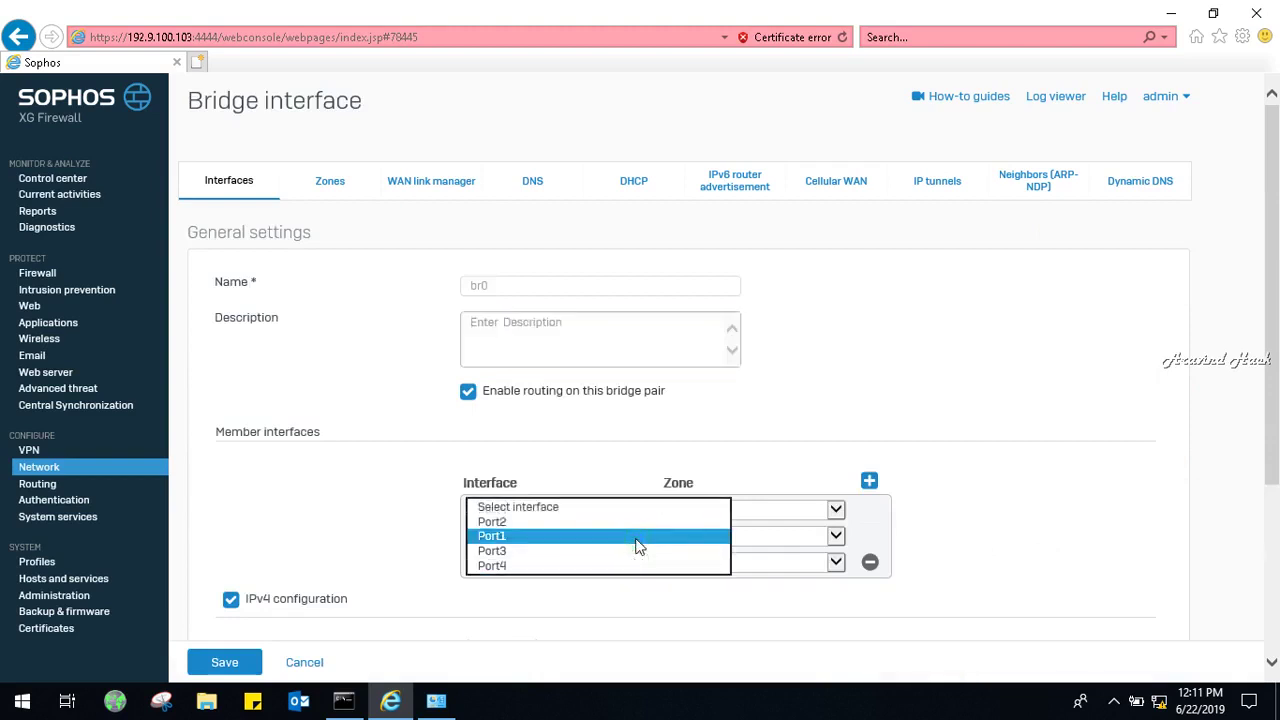
{"action": "left_click", "coordinate": [597, 507]}
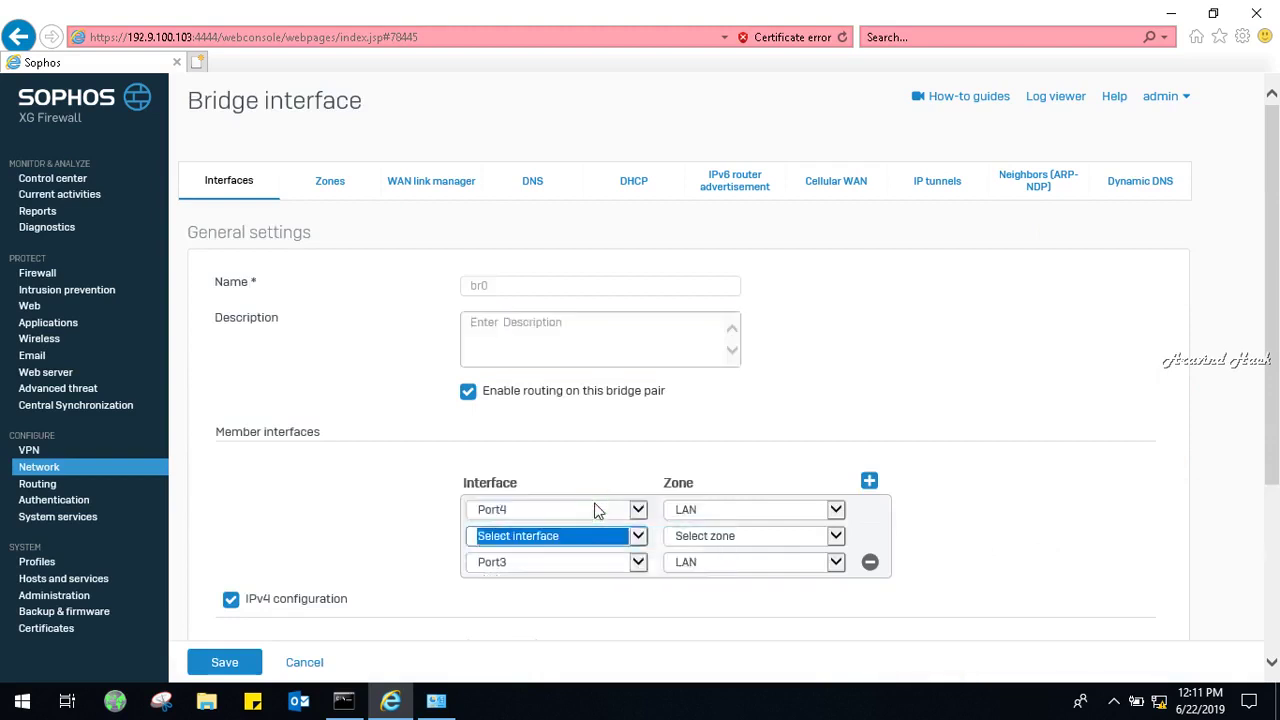
{"action": "left_click", "coordinate": [637, 536]}
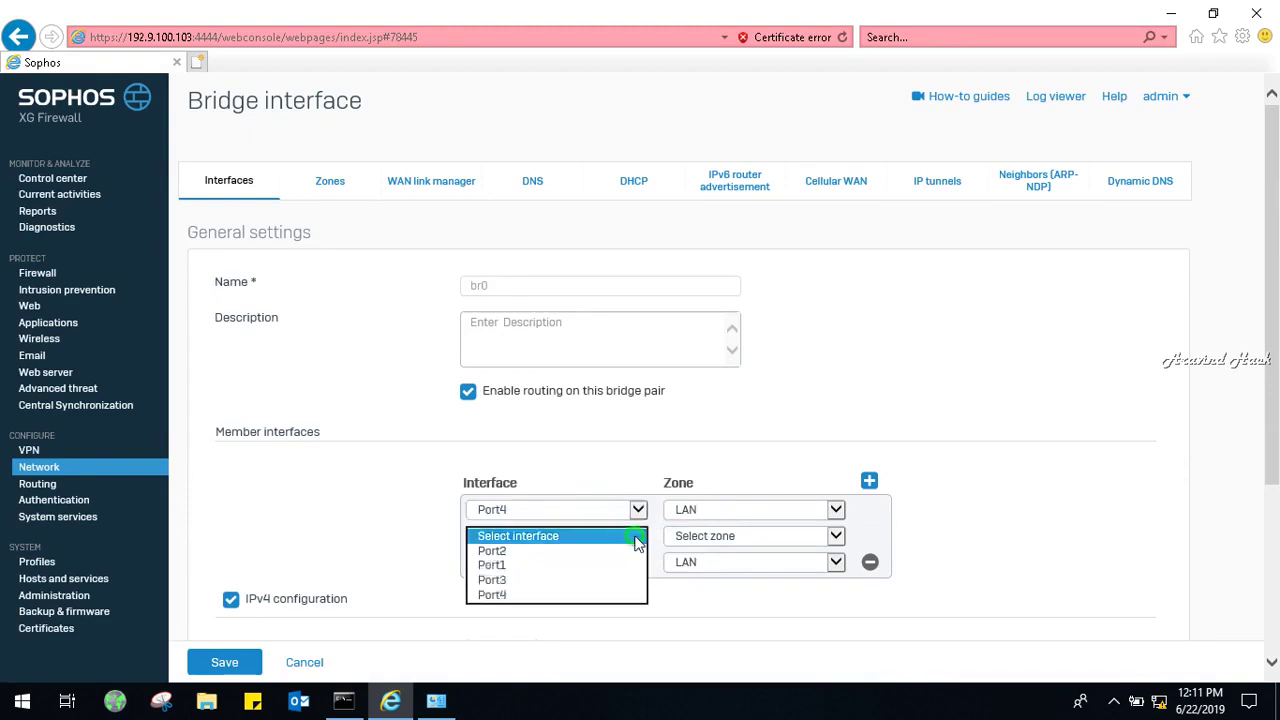
{"action": "left_click", "coordinate": [495, 565]}
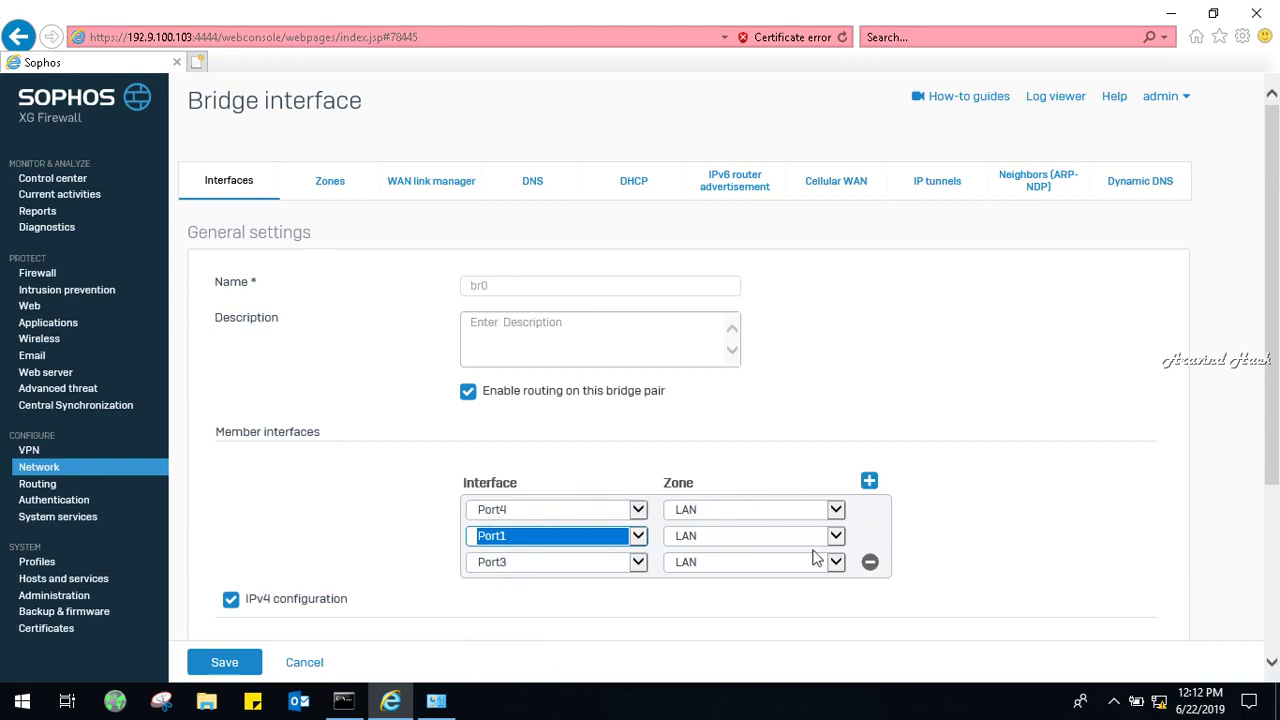
Remove Port3 from br0's members, keep IPv4 configuration on, and save the bridge.
{"action": "left_click", "coordinate": [868, 565]}
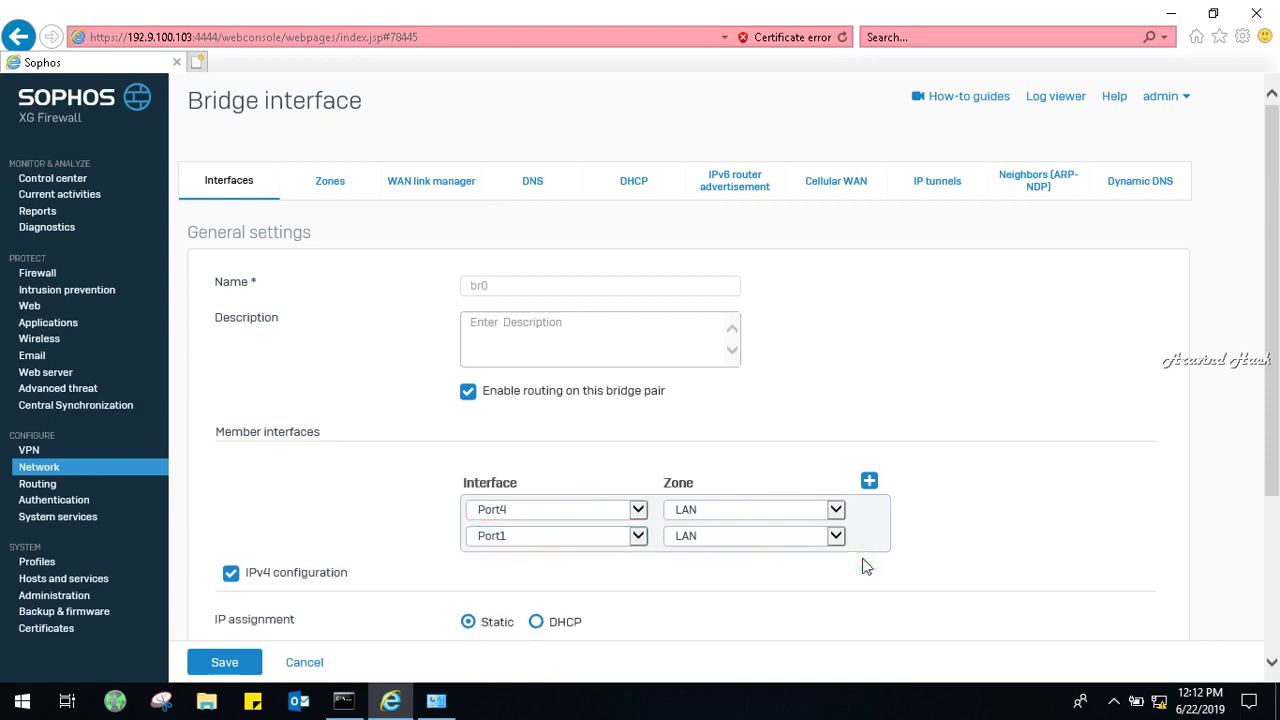
{"action": "left_click", "coordinate": [229, 580]}
{"action": "left_click", "coordinate": [229, 580]}
{"action": "scroll", "coordinate": [1276, 510], "scroll_direction": "down", "scroll_amount": 2}
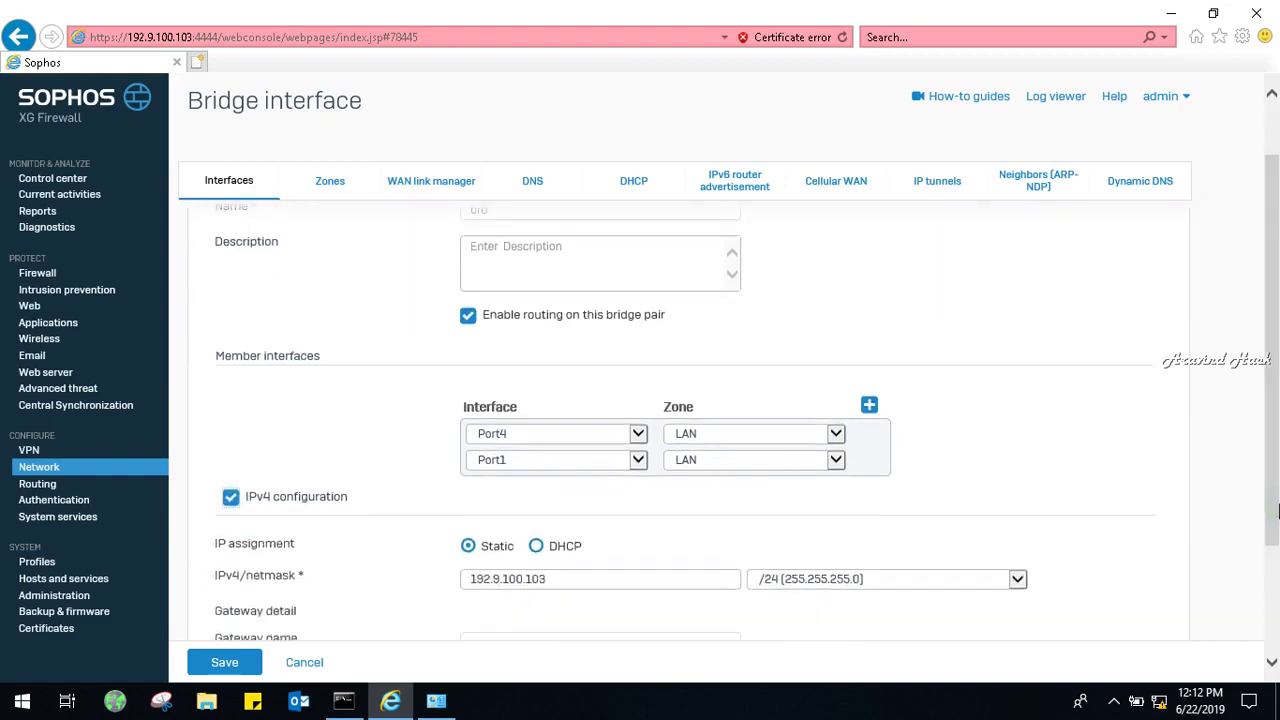
{"action": "left_click_drag", "start_coordinate": [1276, 510], "coordinate": [1276, 619]}
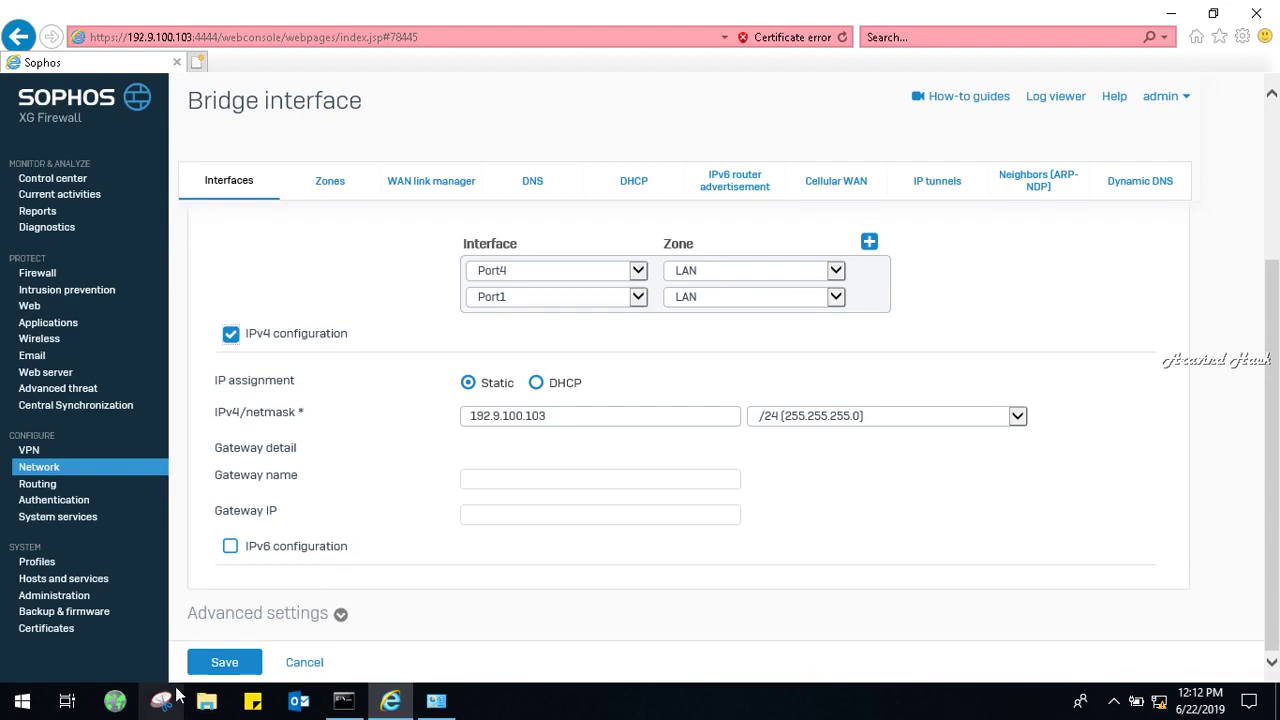
{"action": "left_click", "coordinate": [236, 660]}
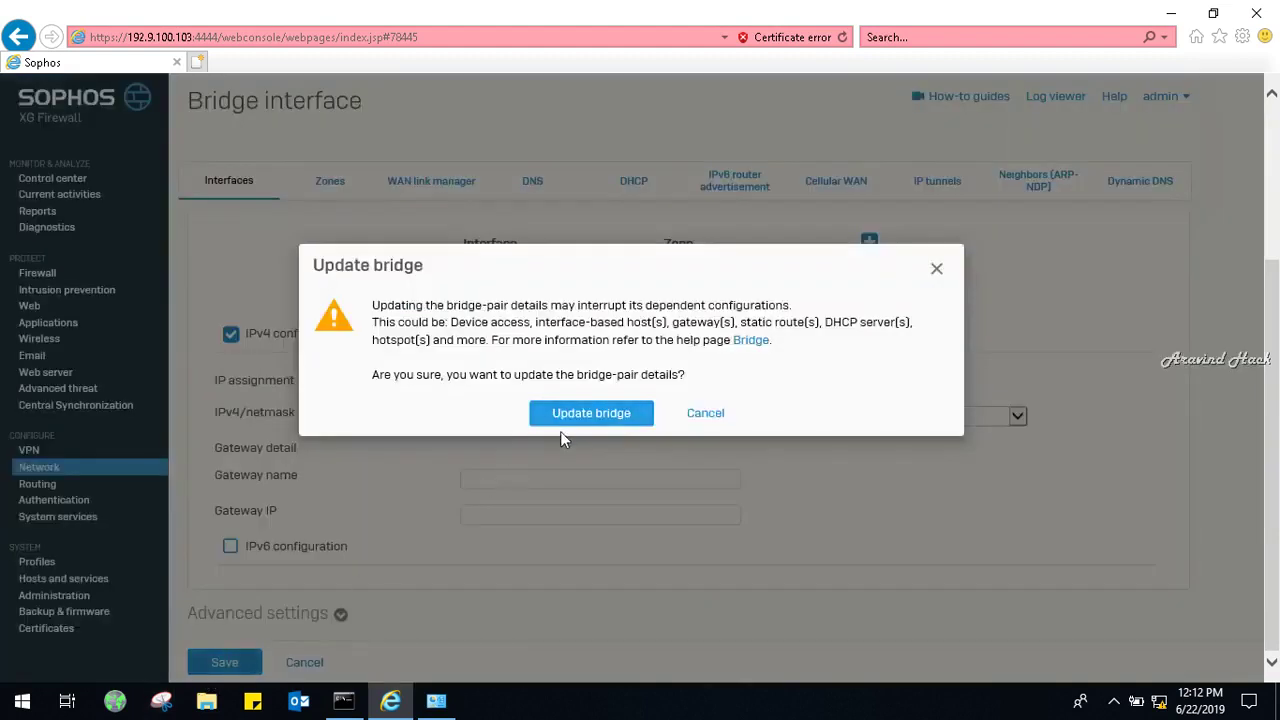
Confirm the br0 update so Port3 becomes a separate, unbound interface.
{"action": "left_click", "coordinate": [596, 414]}
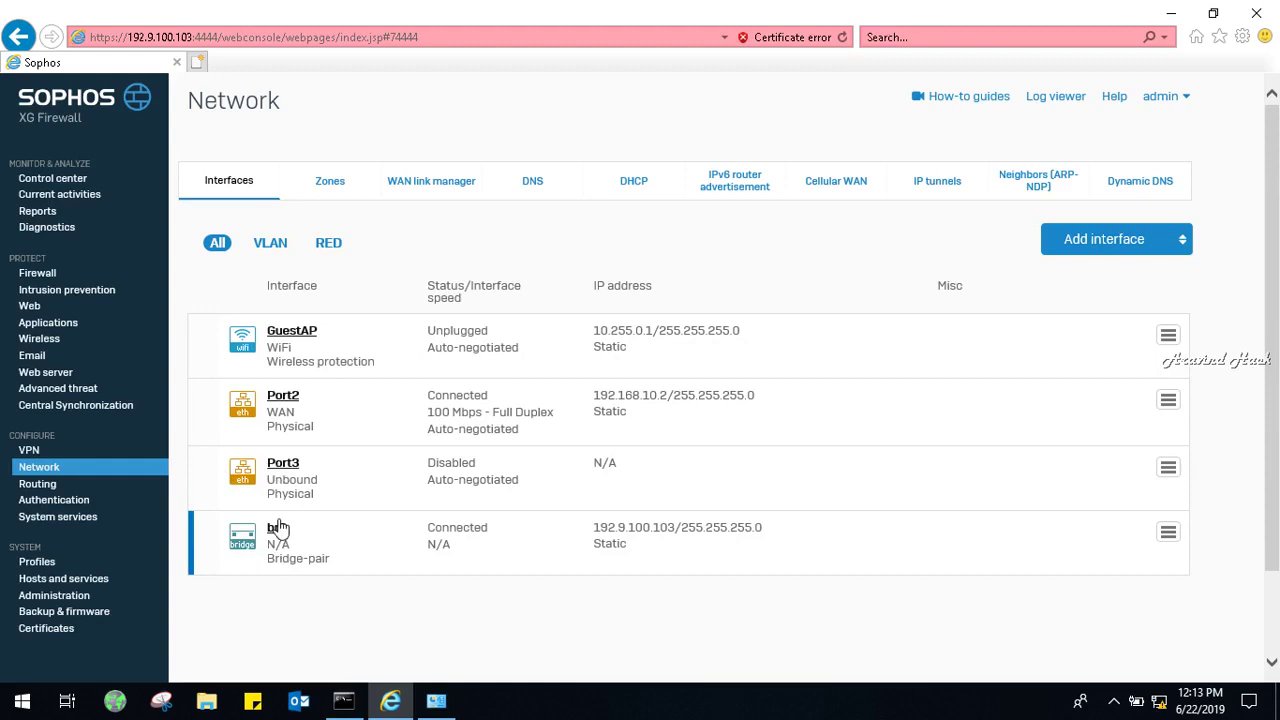
Resave Port2 unchanged (WAN, static 192.168.10.2/24) and confirm the interface update.
{"action": "left_click", "coordinate": [291, 398]}
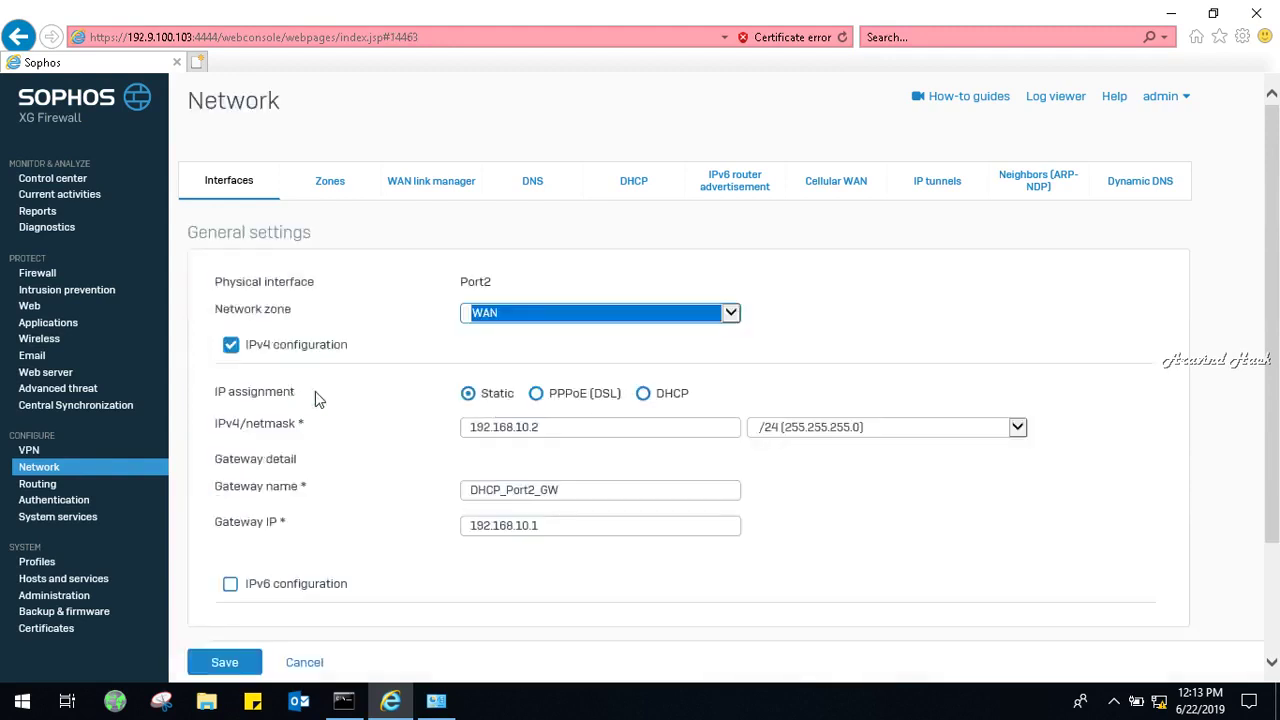
{"action": "scroll", "coordinate": [1274, 458], "scroll_direction": "down", "scroll_amount": 3}
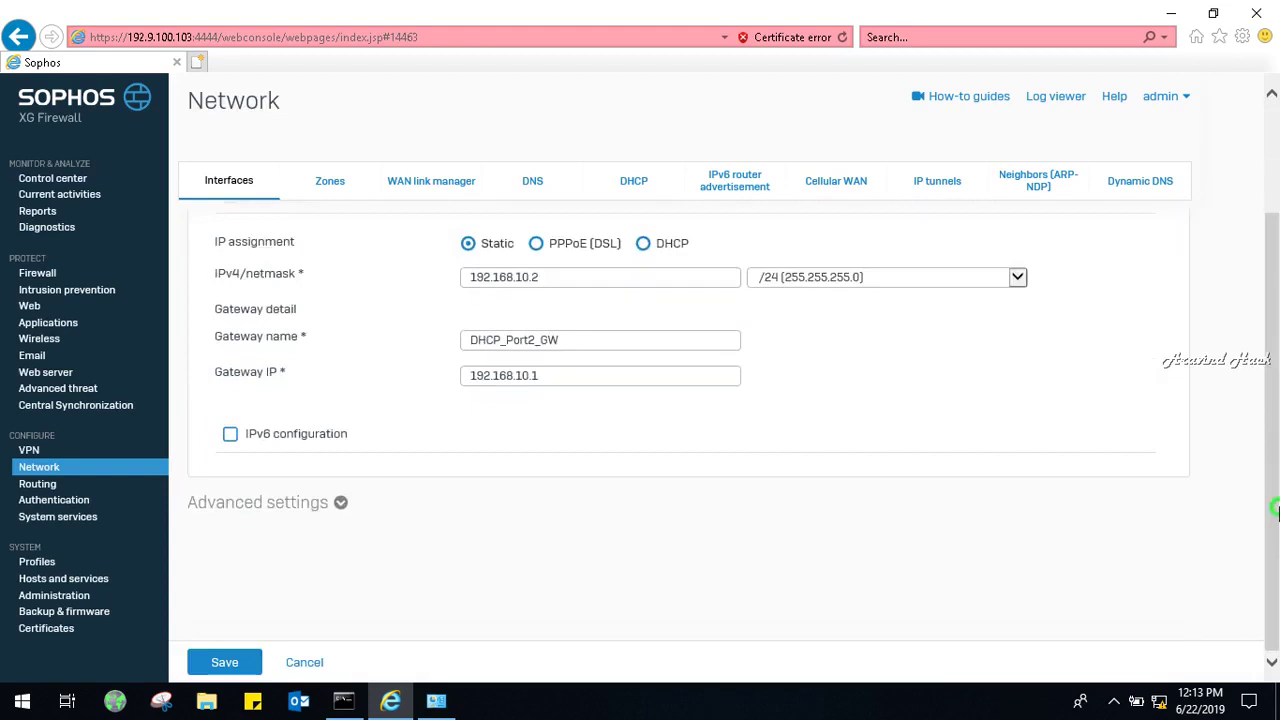
{"action": "left_click", "coordinate": [243, 660]}
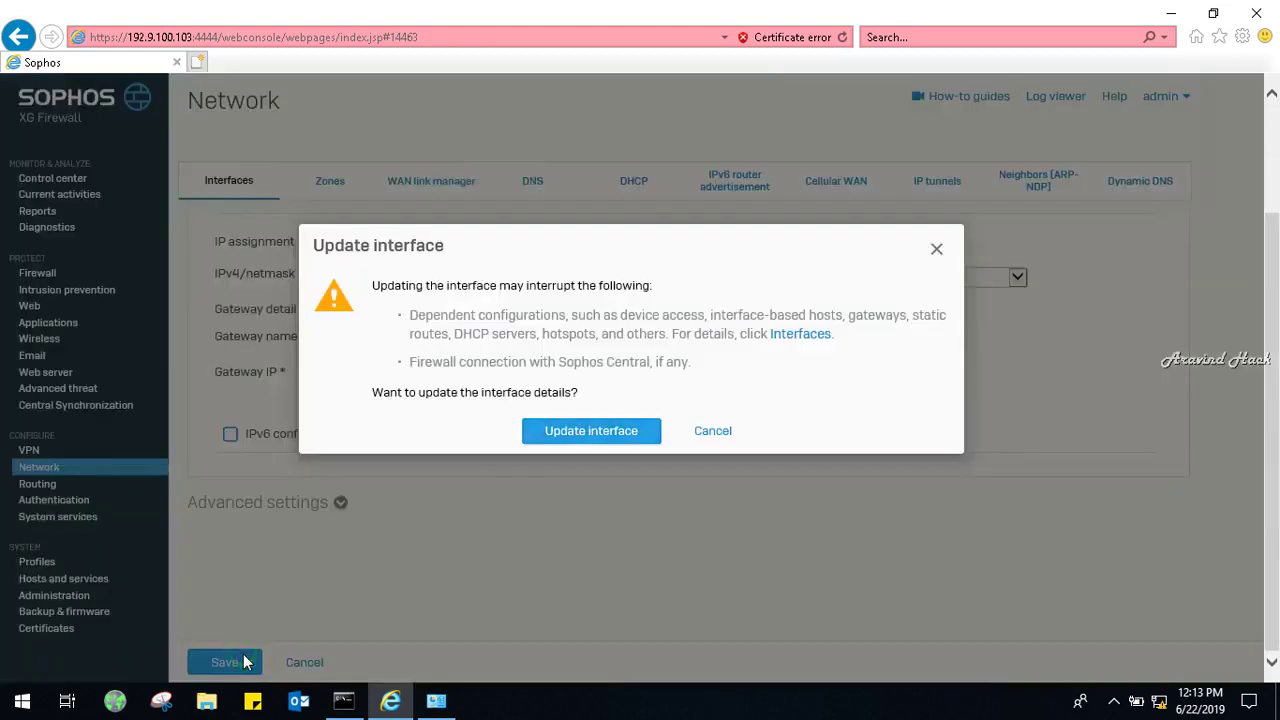
{"action": "left_click", "coordinate": [600, 432]}
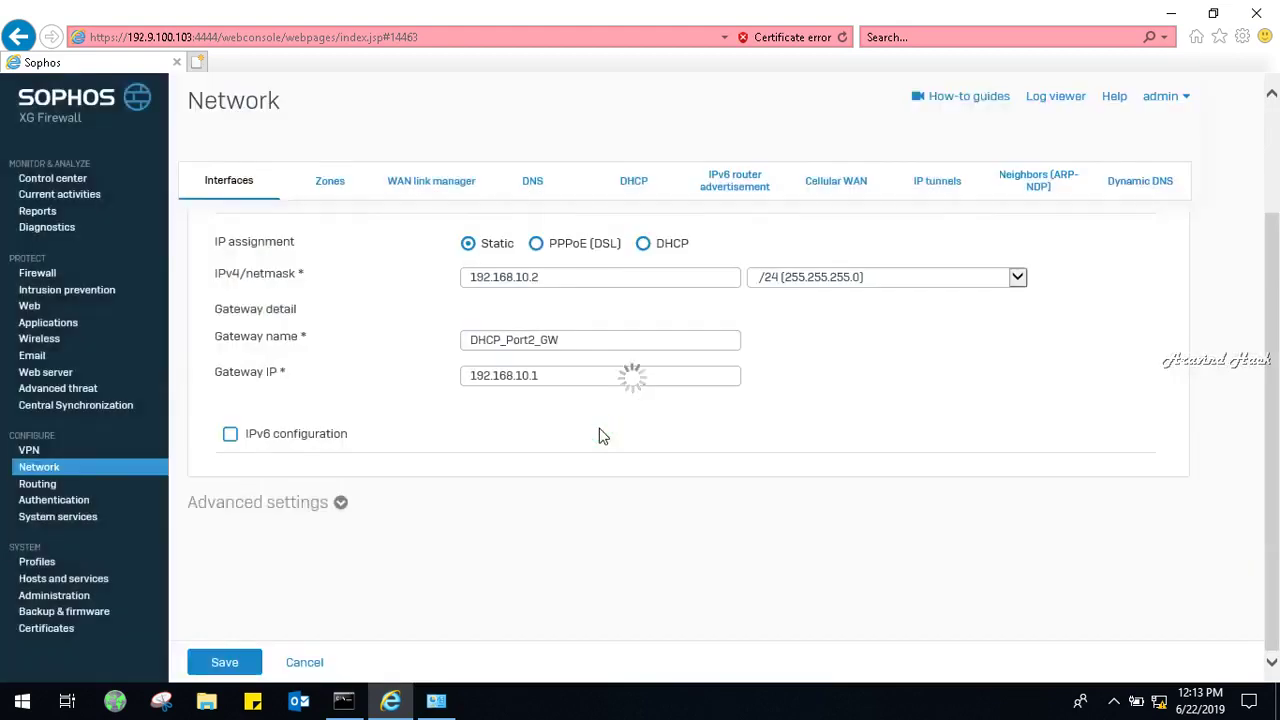
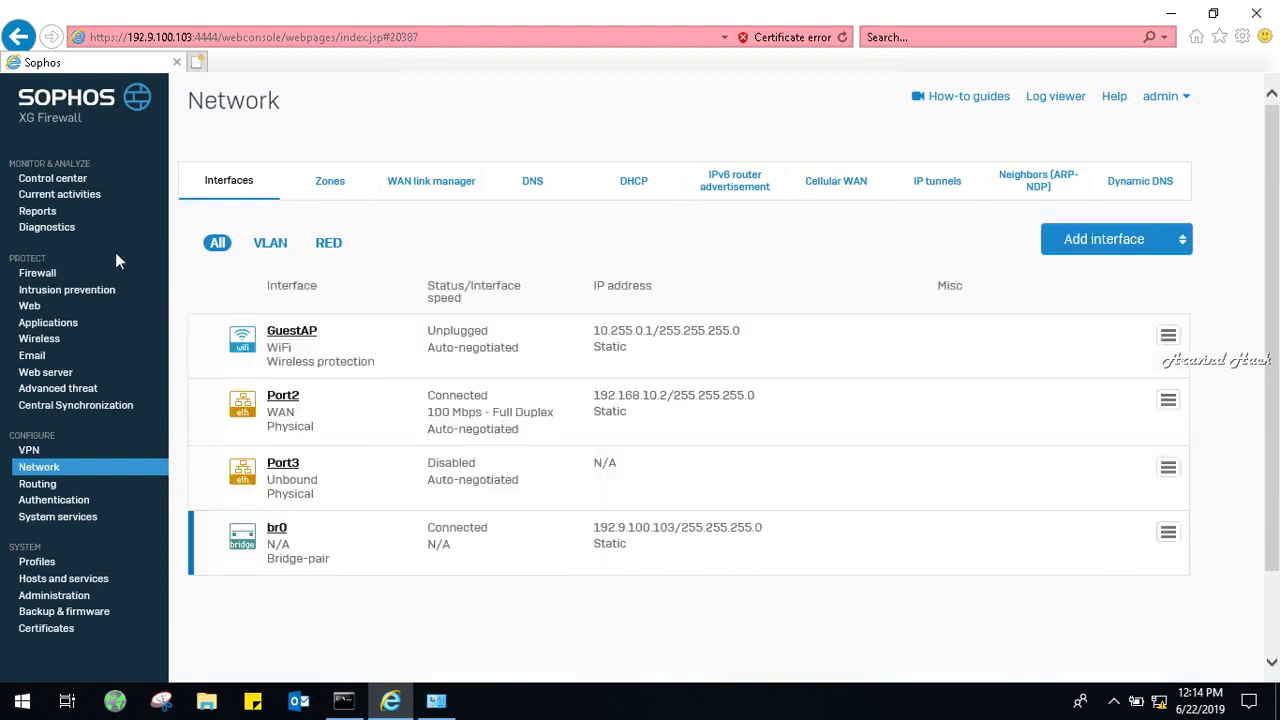
Add a new user/network firewall rule named DNS, positioned at the Top.
{"action": "left_click", "coordinate": [52, 273]}
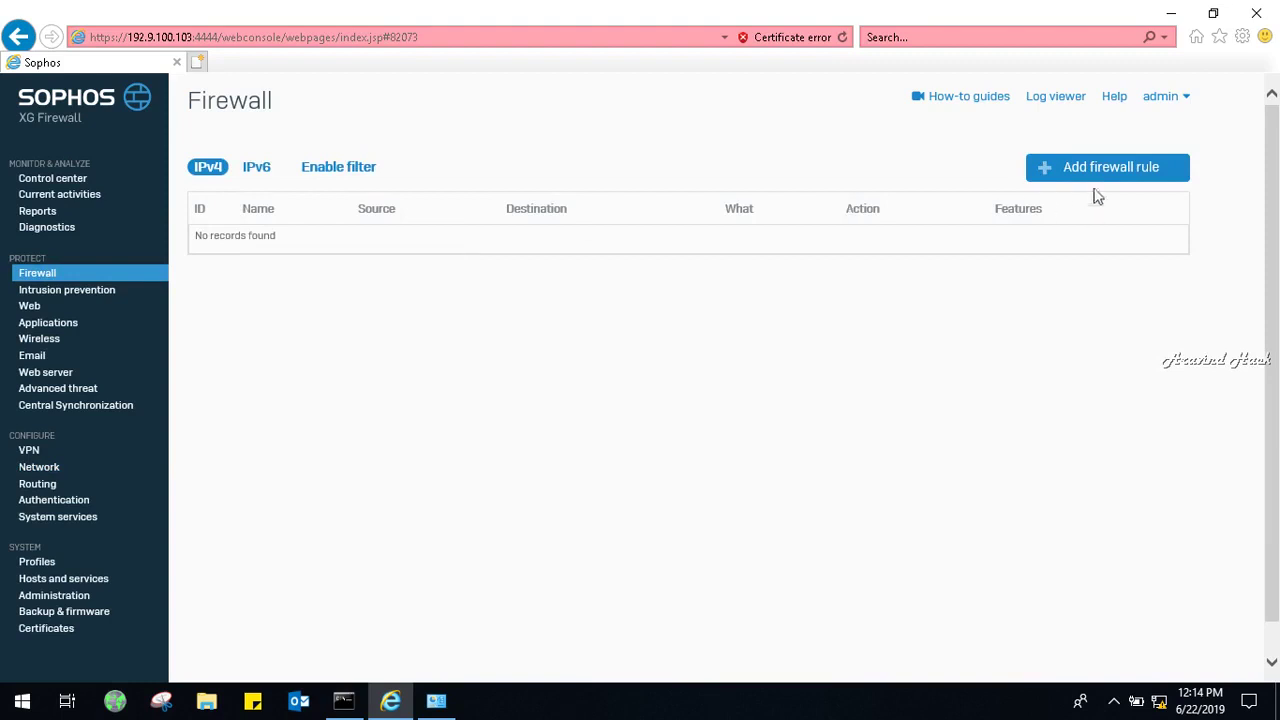
{"action": "left_click", "coordinate": [1100, 174]}
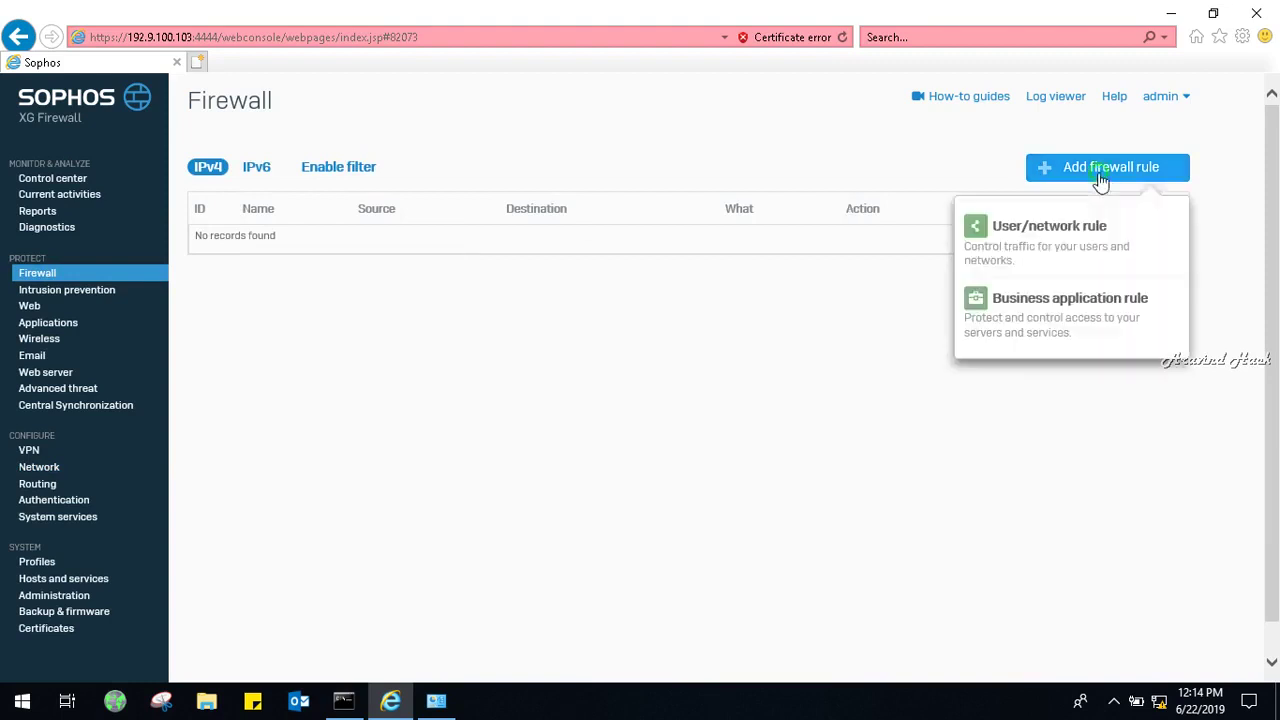
{"action": "left_click", "coordinate": [1077, 245]}
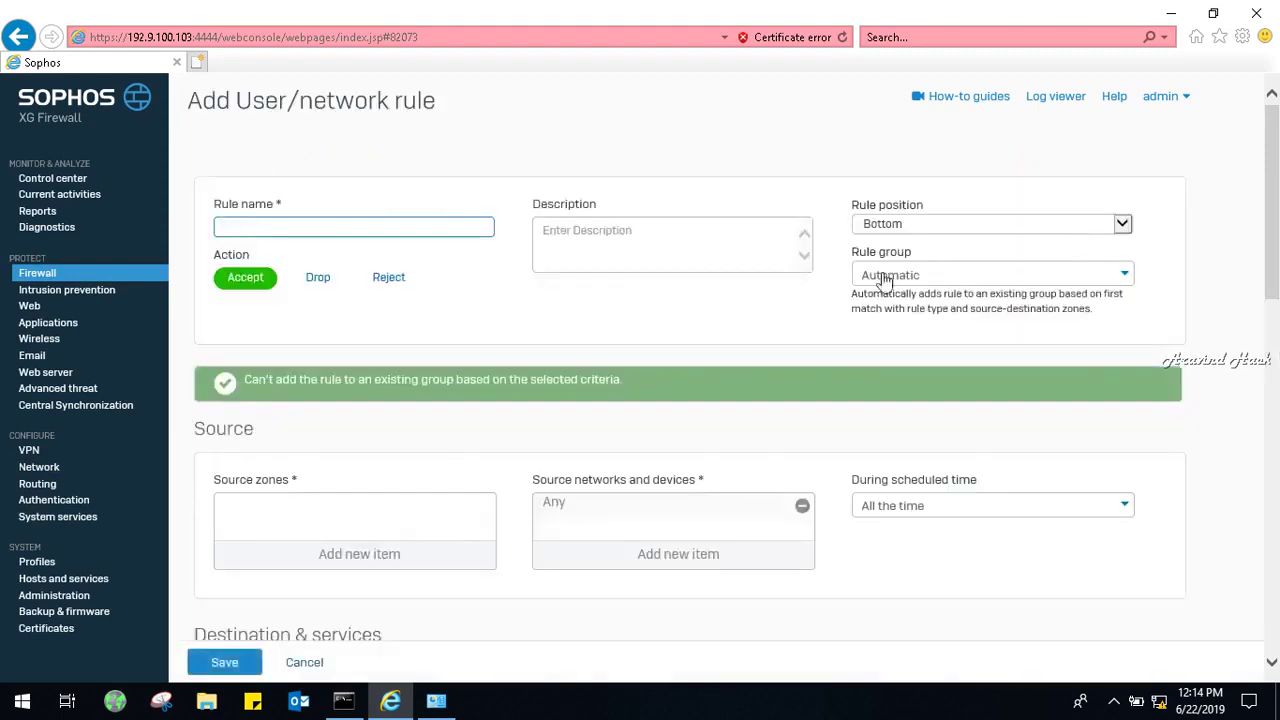
{"action": "left_click", "coordinate": [460, 229]}
{"action": "type", "text": "DNS"}
{"action": "left_click", "coordinate": [982, 222]}
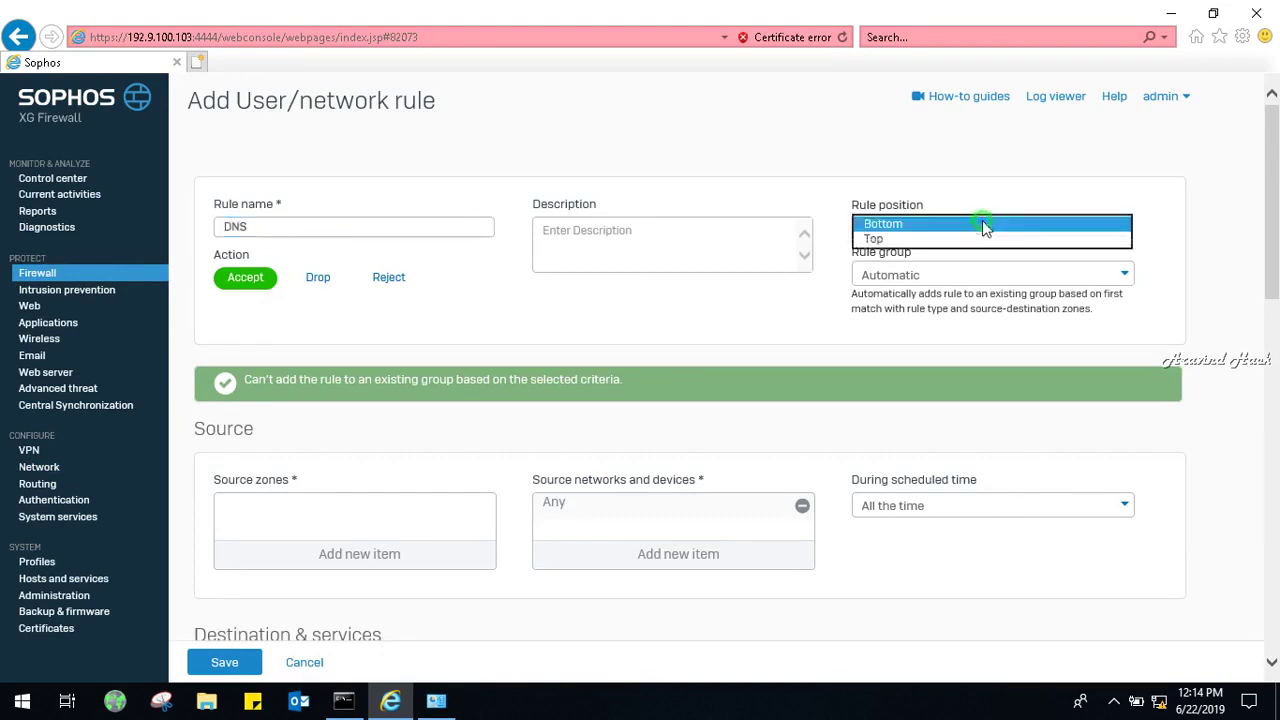
{"action": "left_click", "coordinate": [914, 240]}
{"action": "scroll", "coordinate": [1270, 300], "scroll_direction": "down", "scroll_amount": 3}
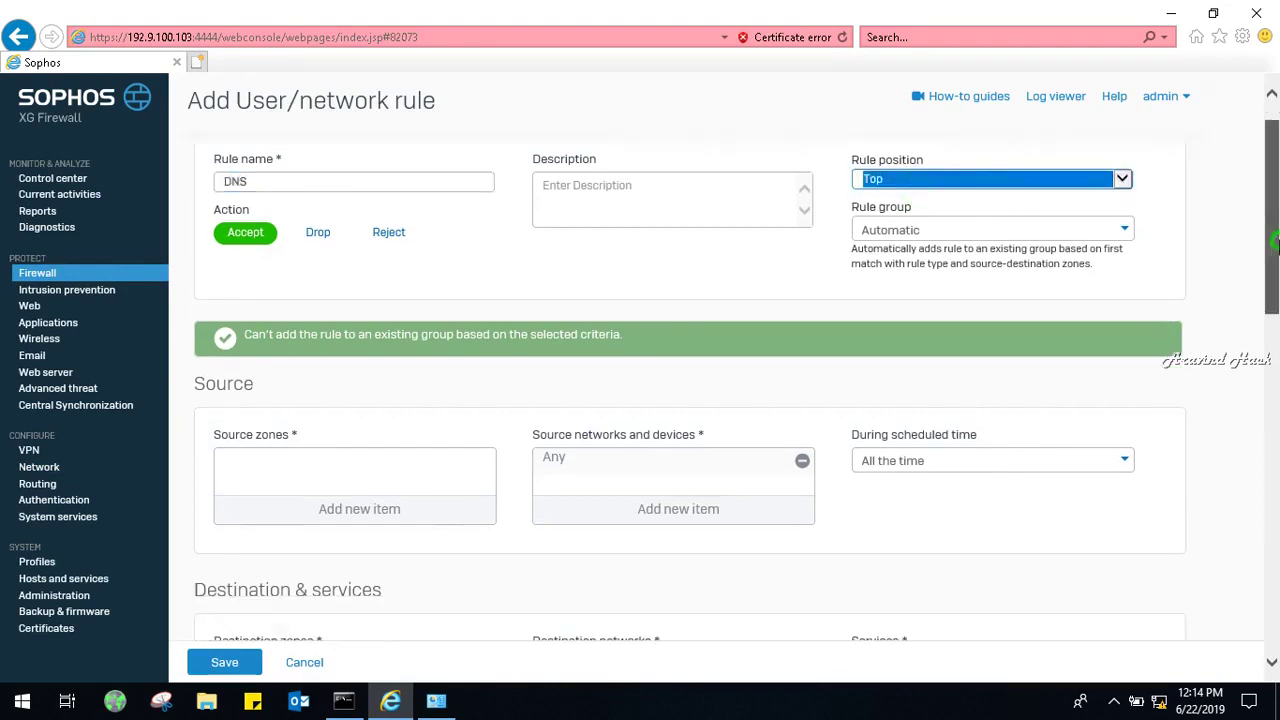
Set source zone LAN with Any networks and destination zone WAN.
{"action": "left_click", "coordinate": [389, 329]}
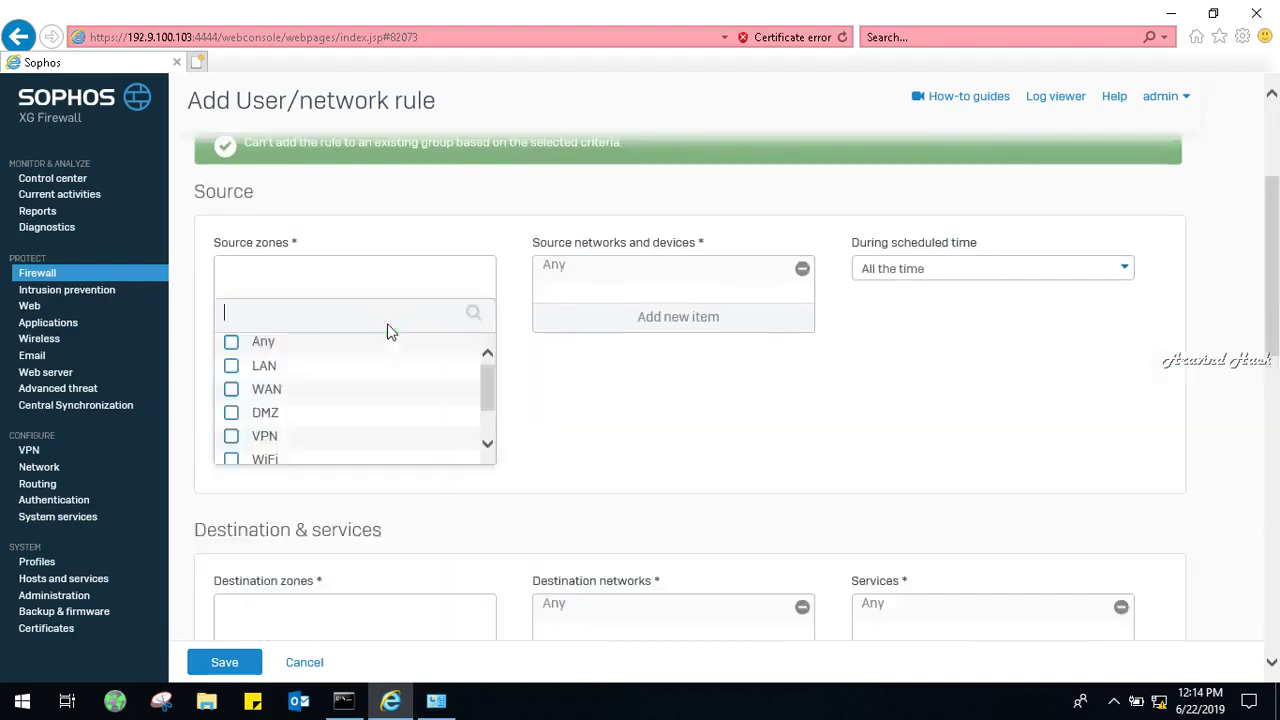
{"action": "left_click", "coordinate": [232, 368]}
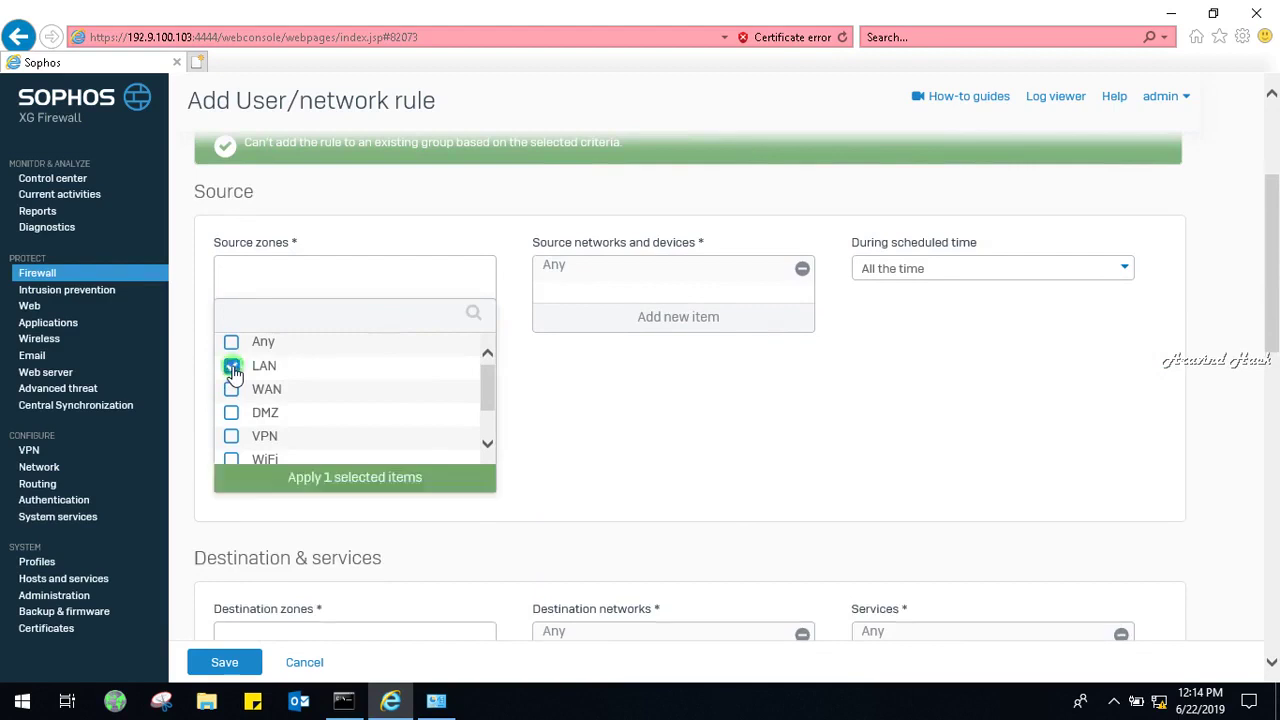
{"action": "left_click", "coordinate": [352, 482]}
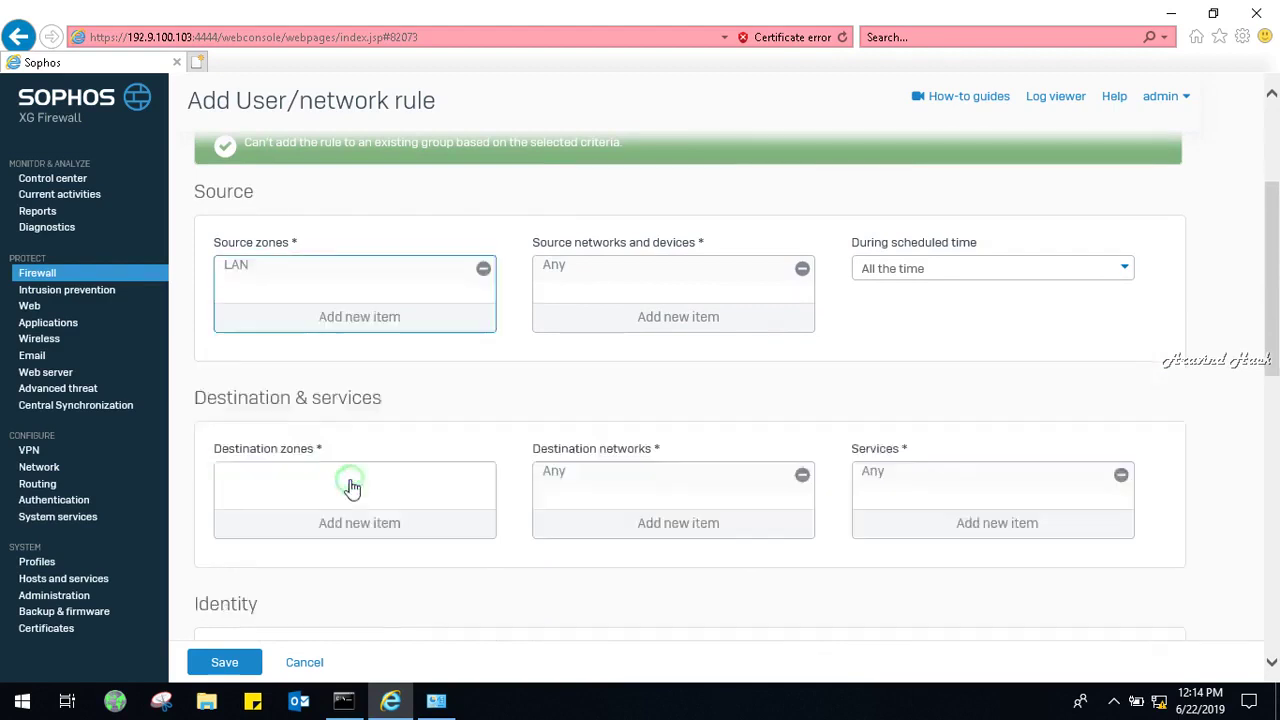
{"action": "left_click", "coordinate": [720, 322]}
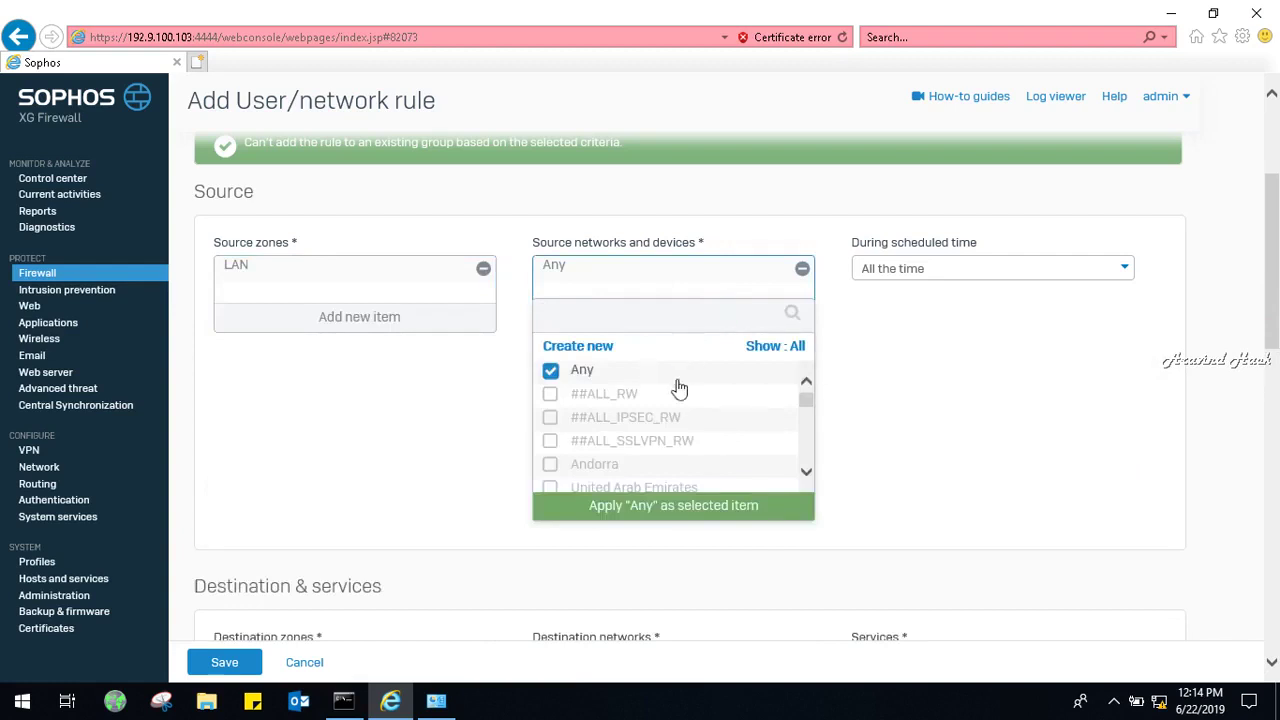
{"action": "left_click", "coordinate": [722, 510]}
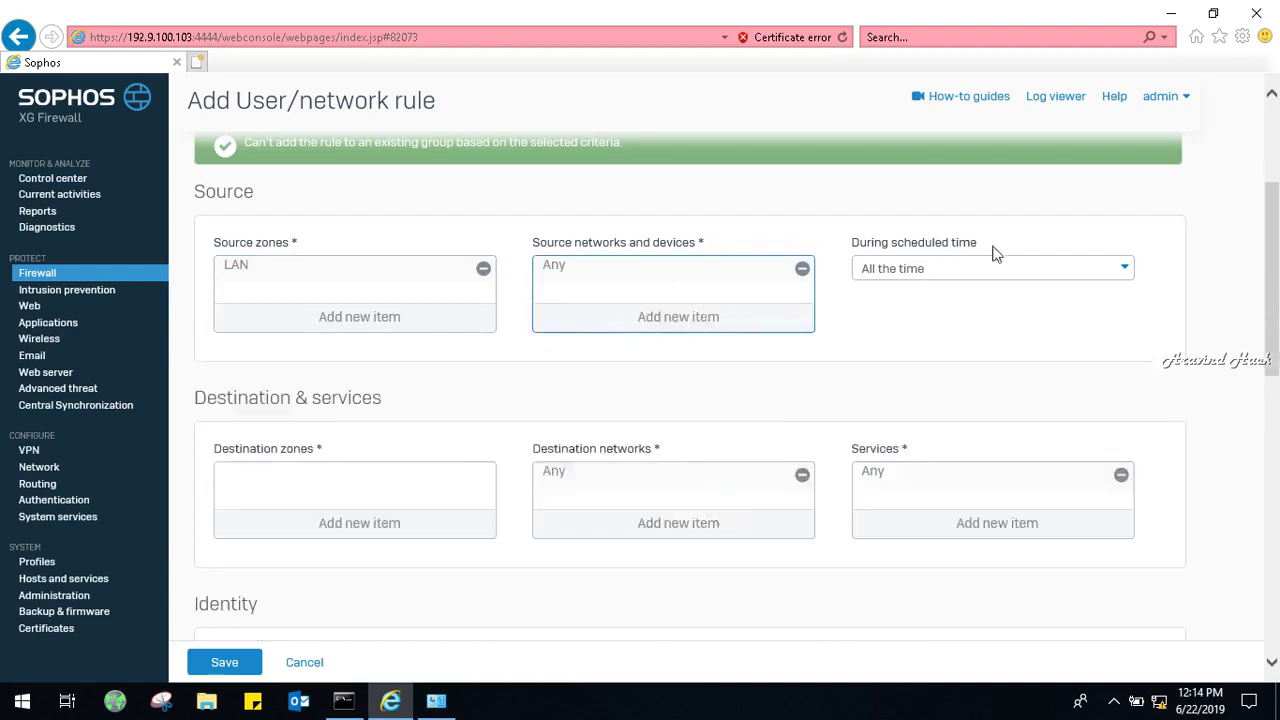
{"action": "left_click_drag", "start_coordinate": [1272, 280], "coordinate": [1275, 345]}
{"action": "left_click", "coordinate": [448, 306]}
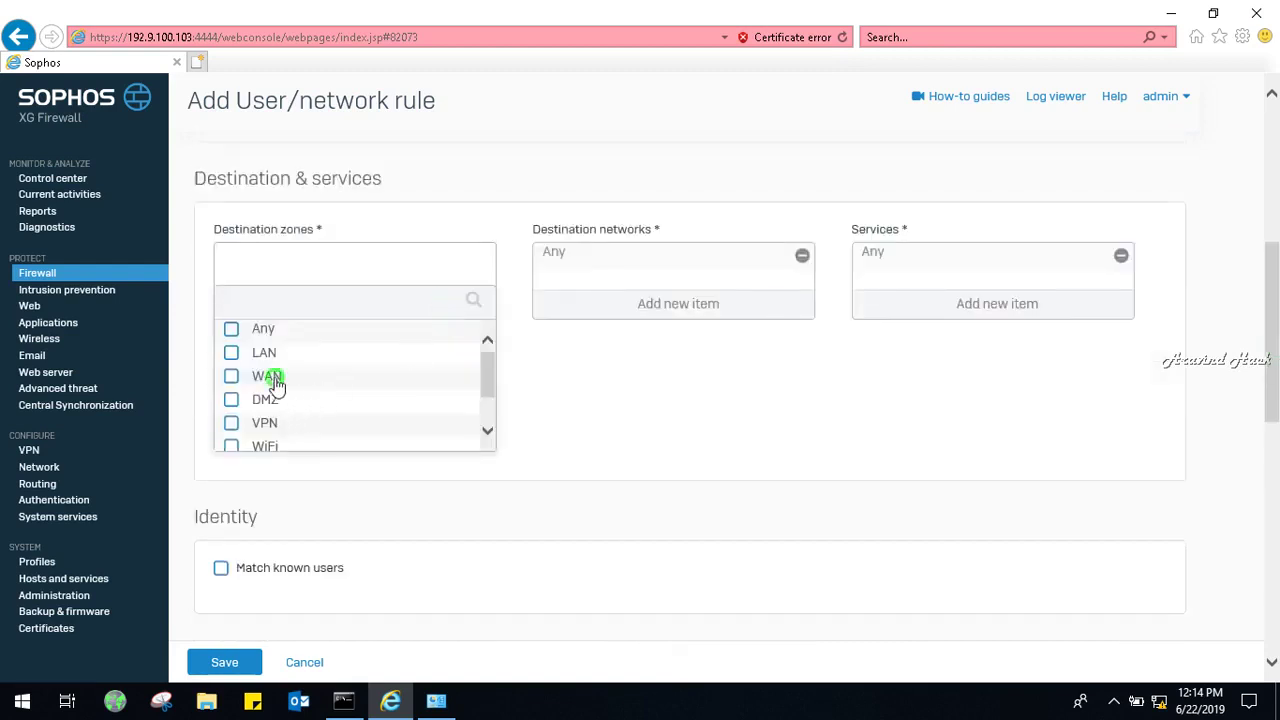
{"action": "left_click", "coordinate": [274, 381]}
{"action": "left_click", "coordinate": [338, 468]}
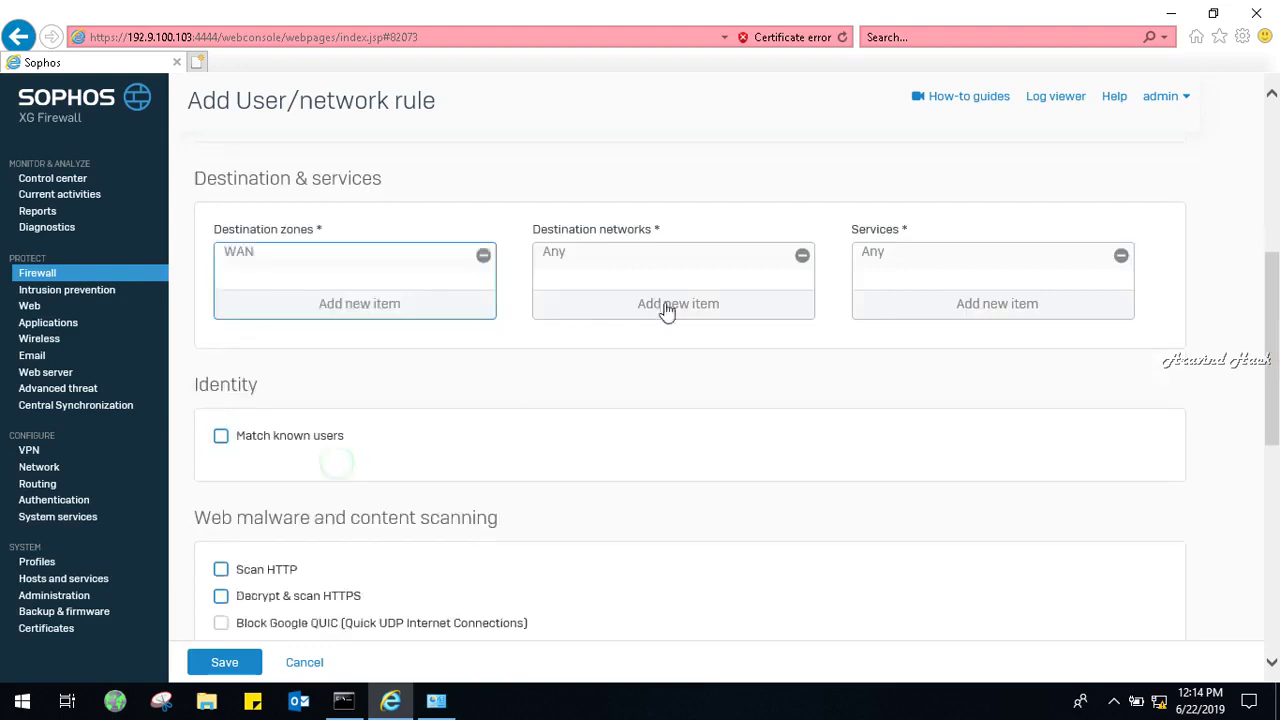
{"action": "left_click_drag", "start_coordinate": [1277, 390], "coordinate": [1277, 480]}
Enable Scan HTTP, Scan FTP for malware and Sandstorm zero-day threat detection.
{"action": "left_click", "coordinate": [221, 285]}
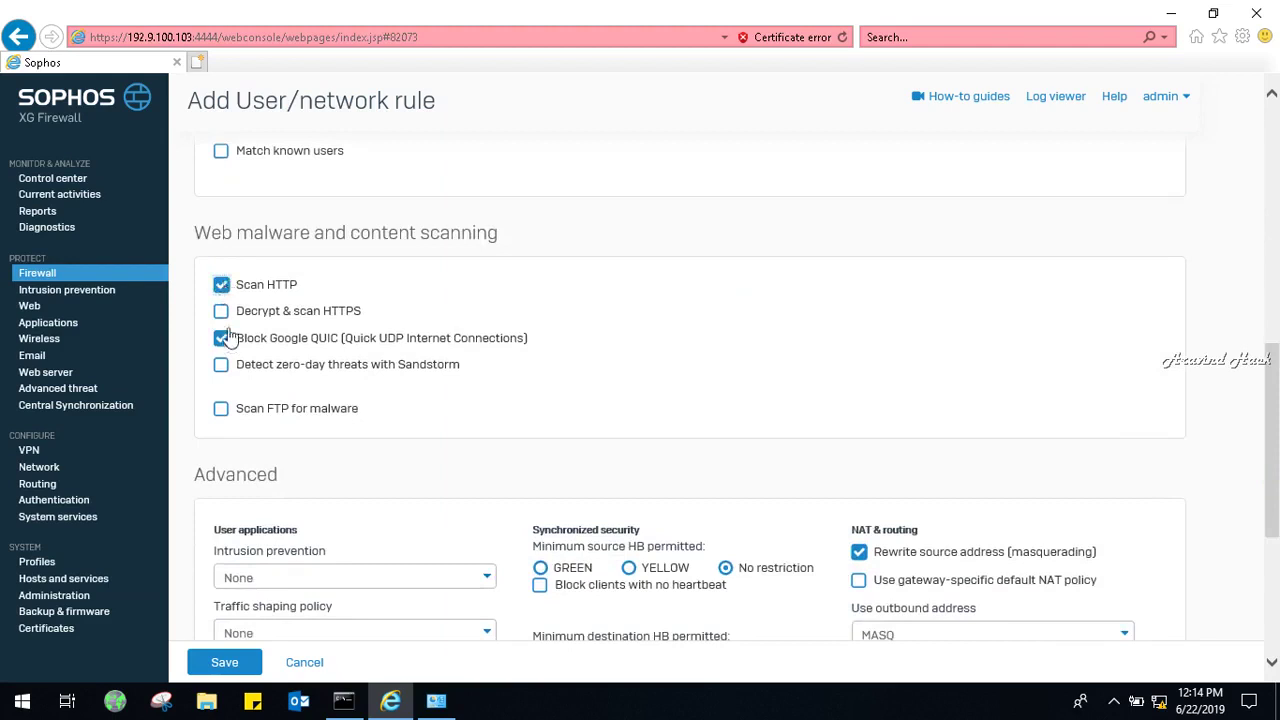
{"action": "left_click", "coordinate": [221, 408]}
{"action": "left_click", "coordinate": [221, 366]}
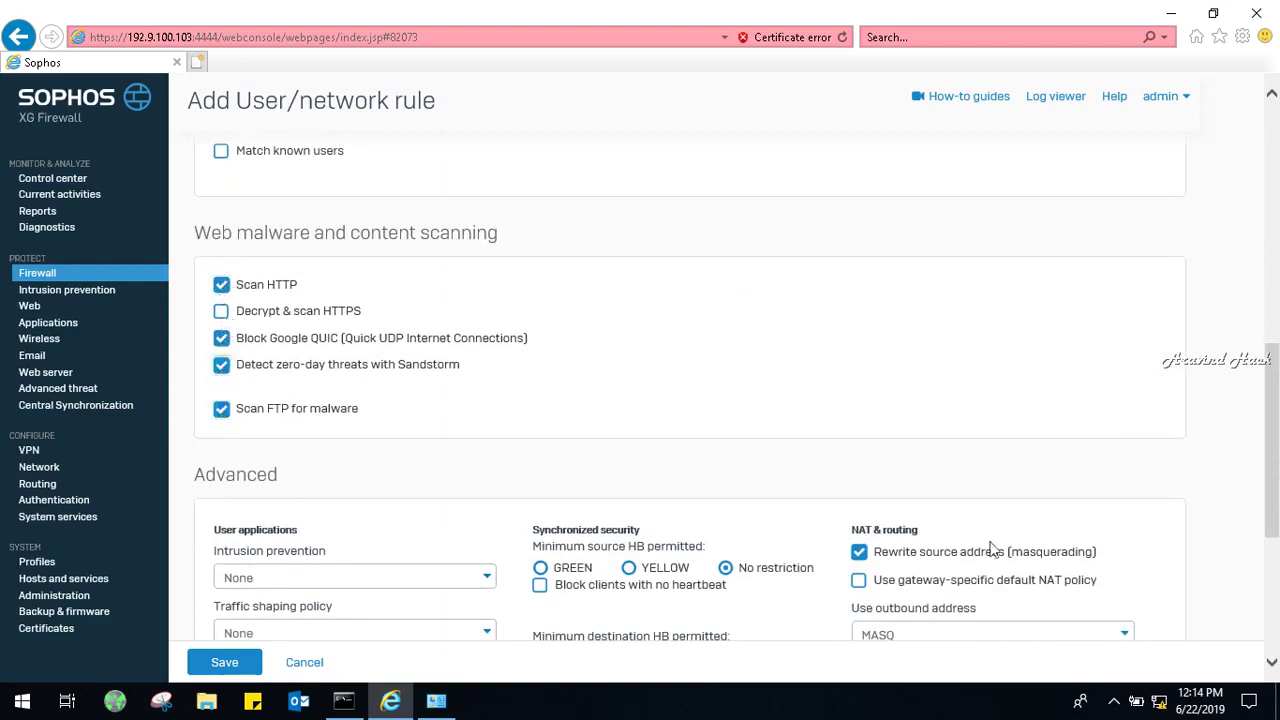
{"action": "left_click_drag", "start_coordinate": [1278, 402], "coordinate": [1277, 474]}
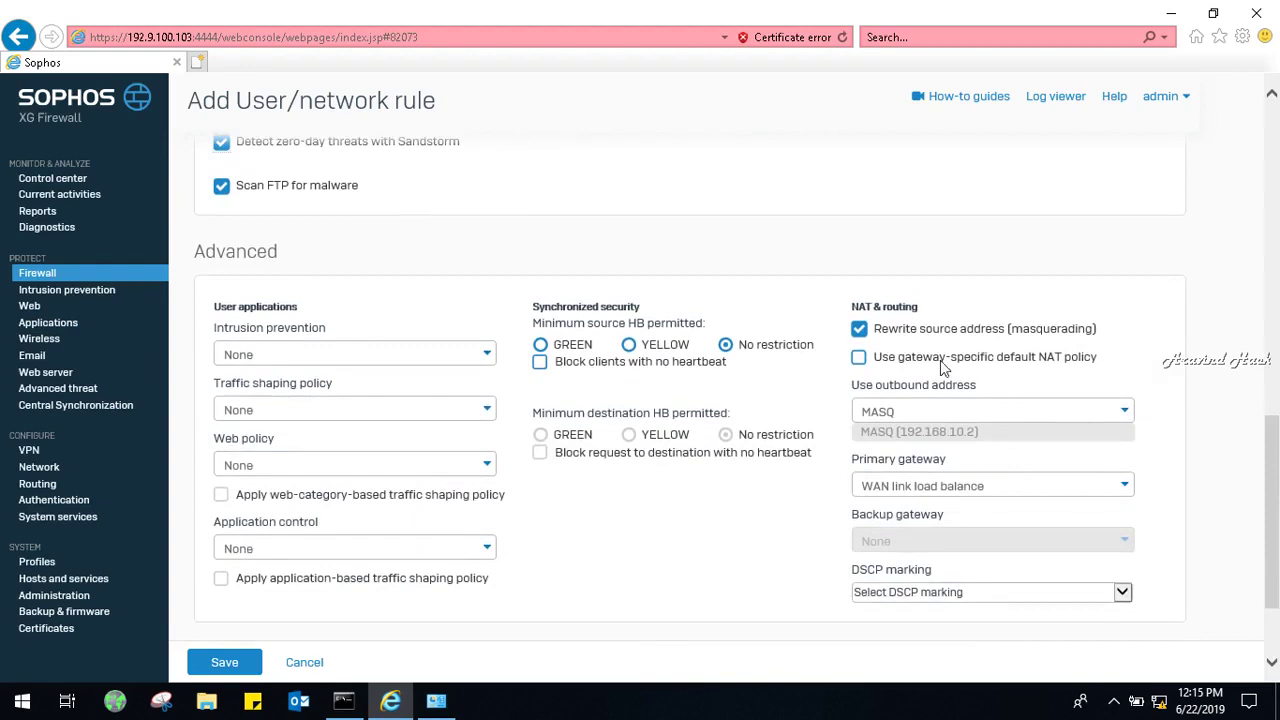
{"action": "left_click_drag", "start_coordinate": [1276, 508], "coordinate": [1276, 582]}
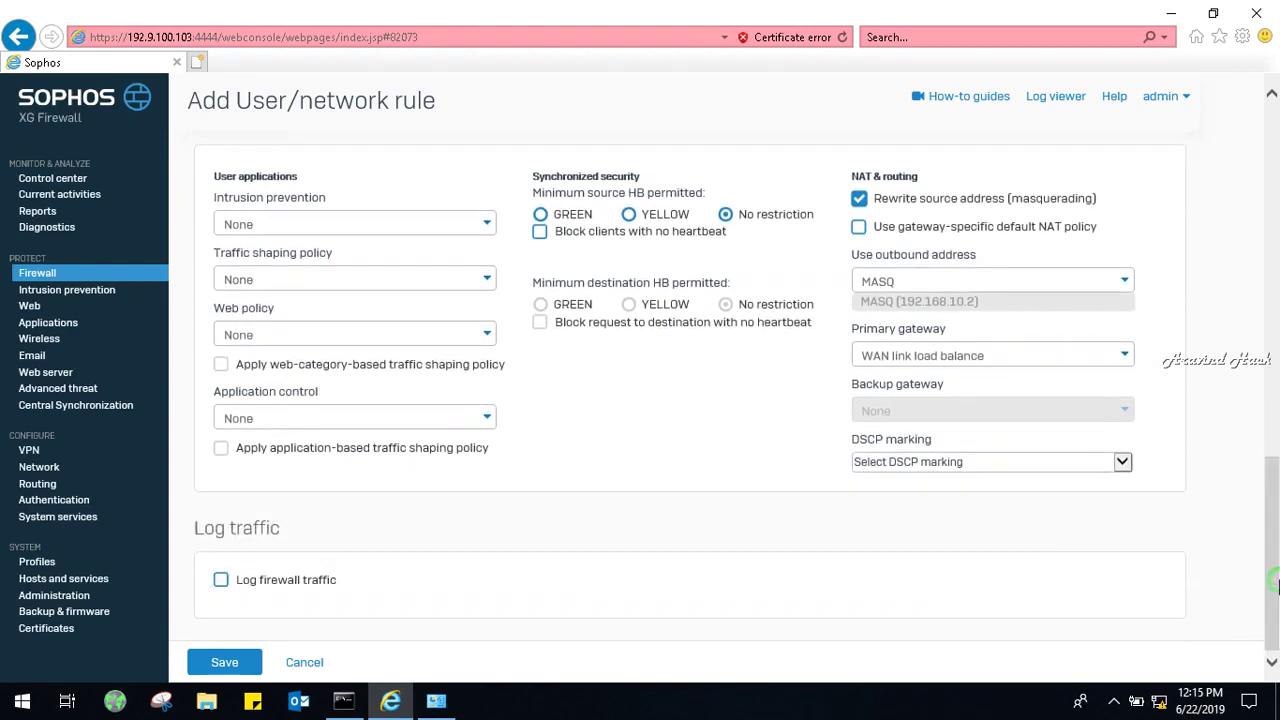
Apply the generalpolicy intrusion prevention policy and save the DNS rule.
{"action": "left_click", "coordinate": [307, 227]}
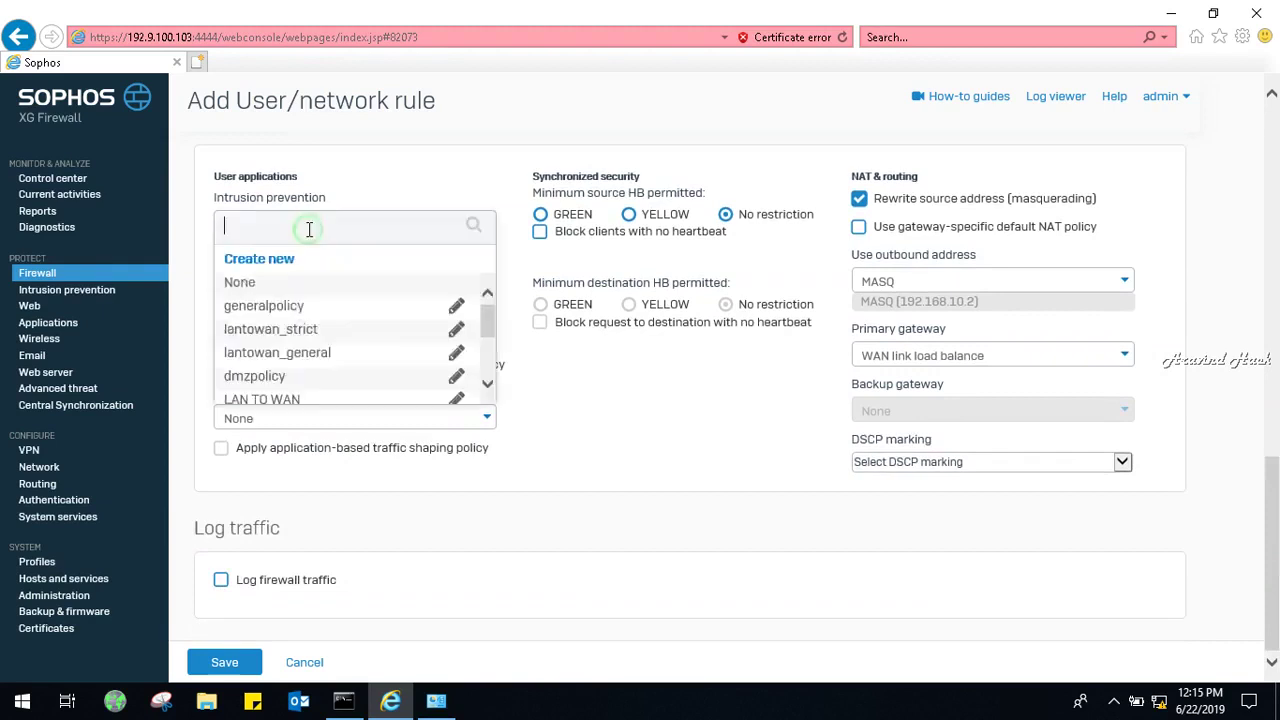
{"action": "left_click", "coordinate": [295, 310]}
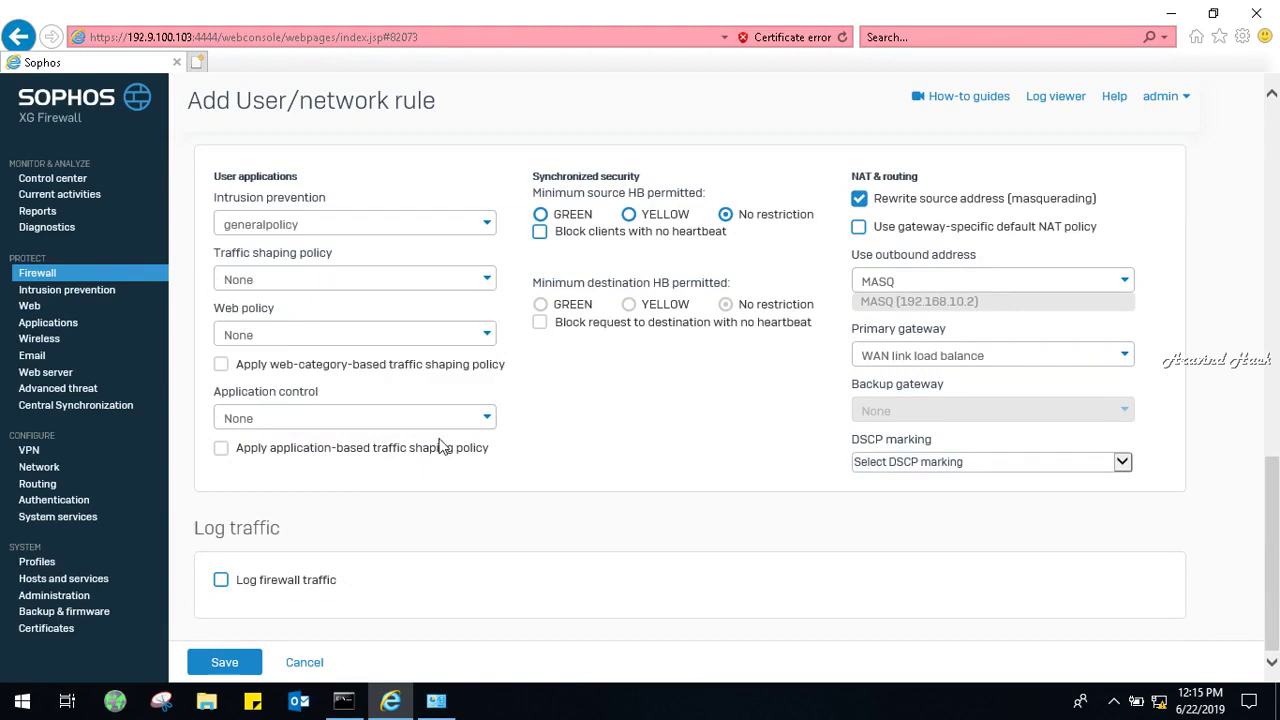
{"action": "left_click", "coordinate": [231, 658]}
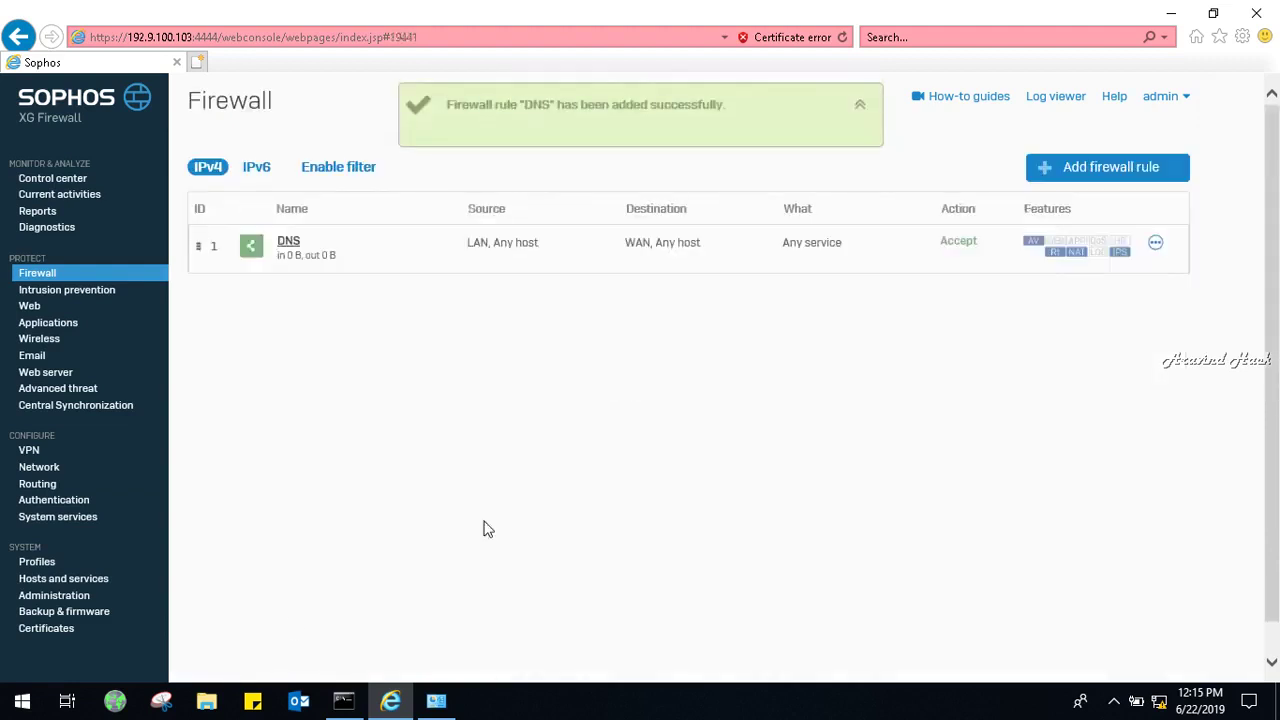
Start a second user/network rule, keeping its position at Bottom.
{"action": "left_click", "coordinate": [1127, 172]}
{"action": "left_click", "coordinate": [1080, 248]}
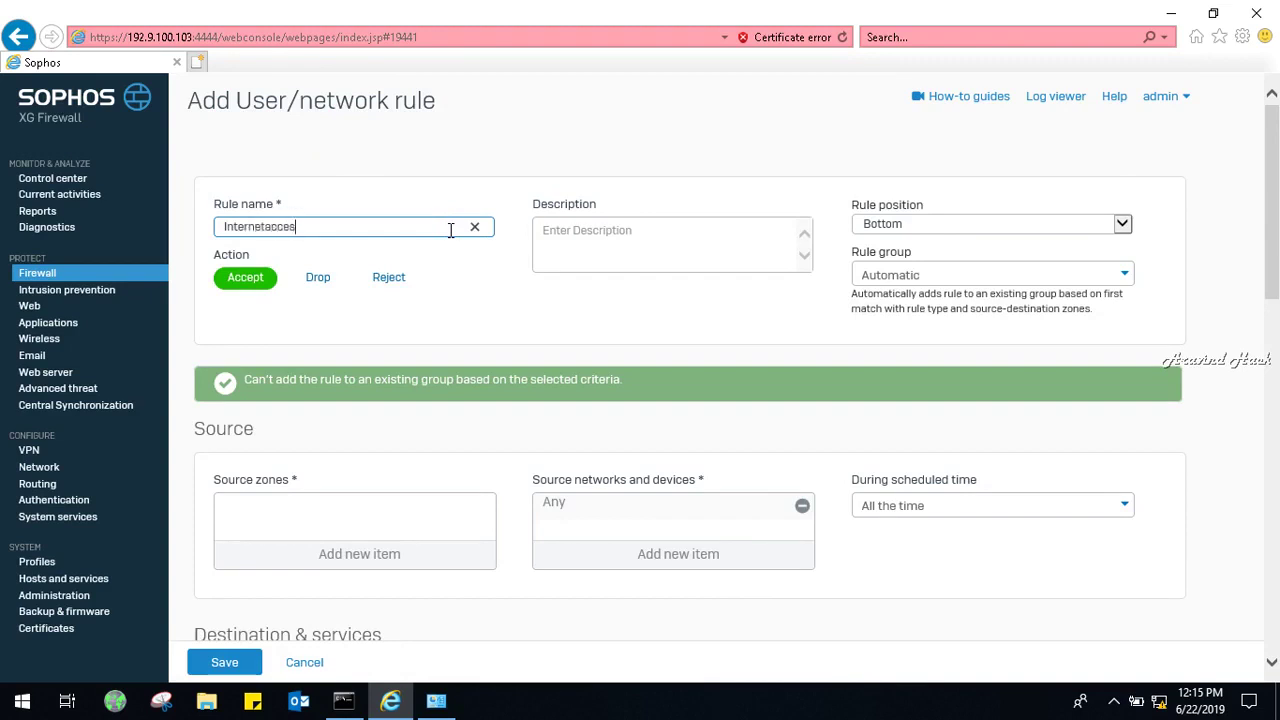
{"action": "left_click", "coordinate": [920, 224]}
{"action": "left_click", "coordinate": [920, 224]}
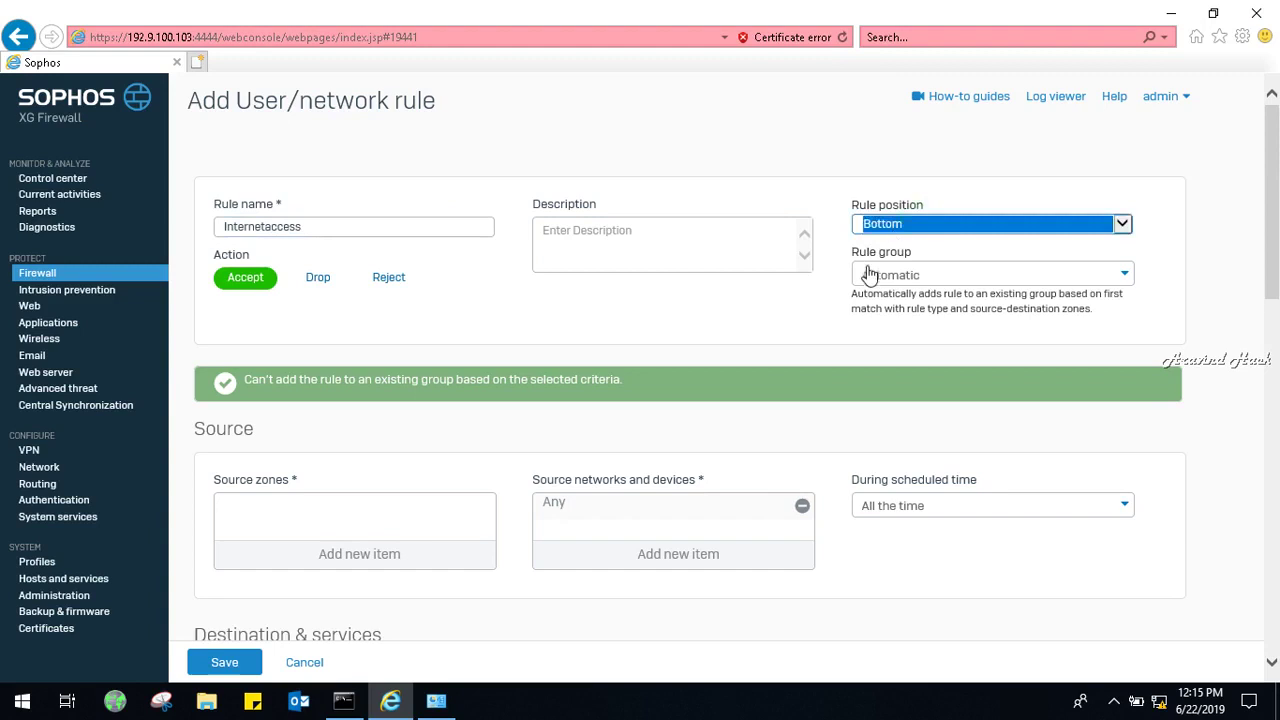
Set source zone LAN with Any networks and destination zone WAN.
{"action": "left_click", "coordinate": [309, 552]}
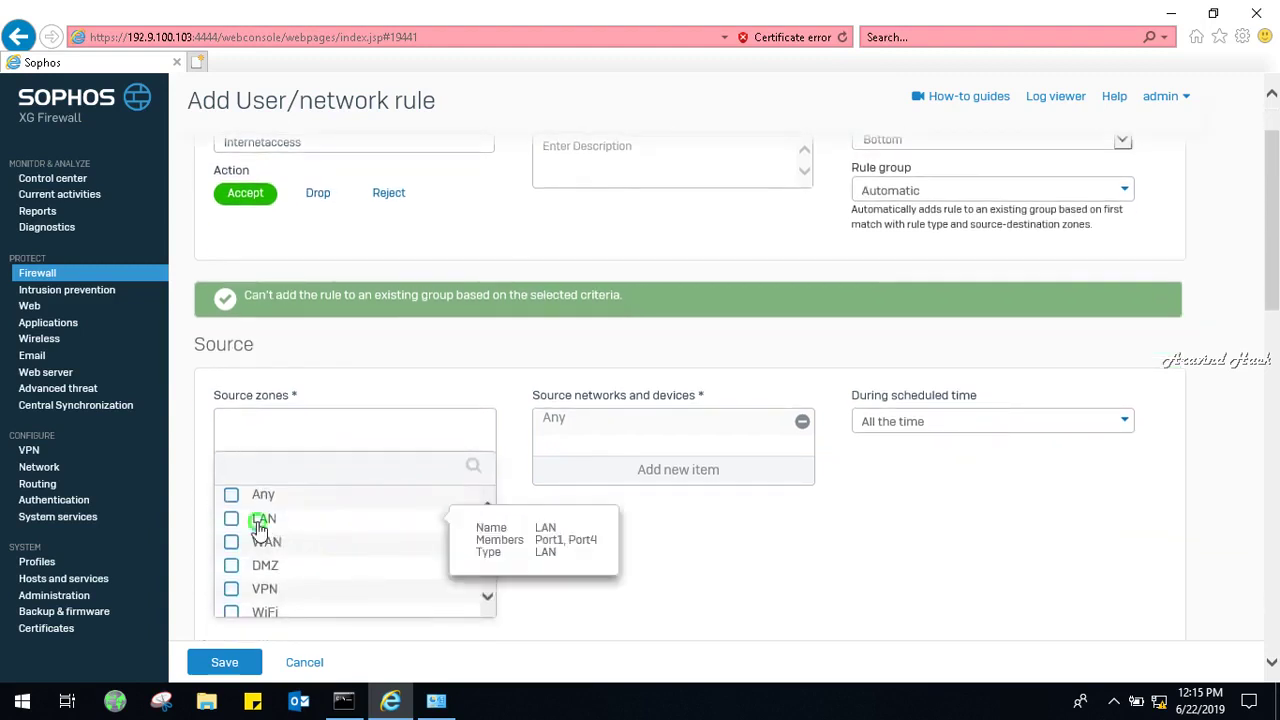
{"action": "left_click", "coordinate": [259, 522]}
{"action": "left_click", "coordinate": [407, 632]}
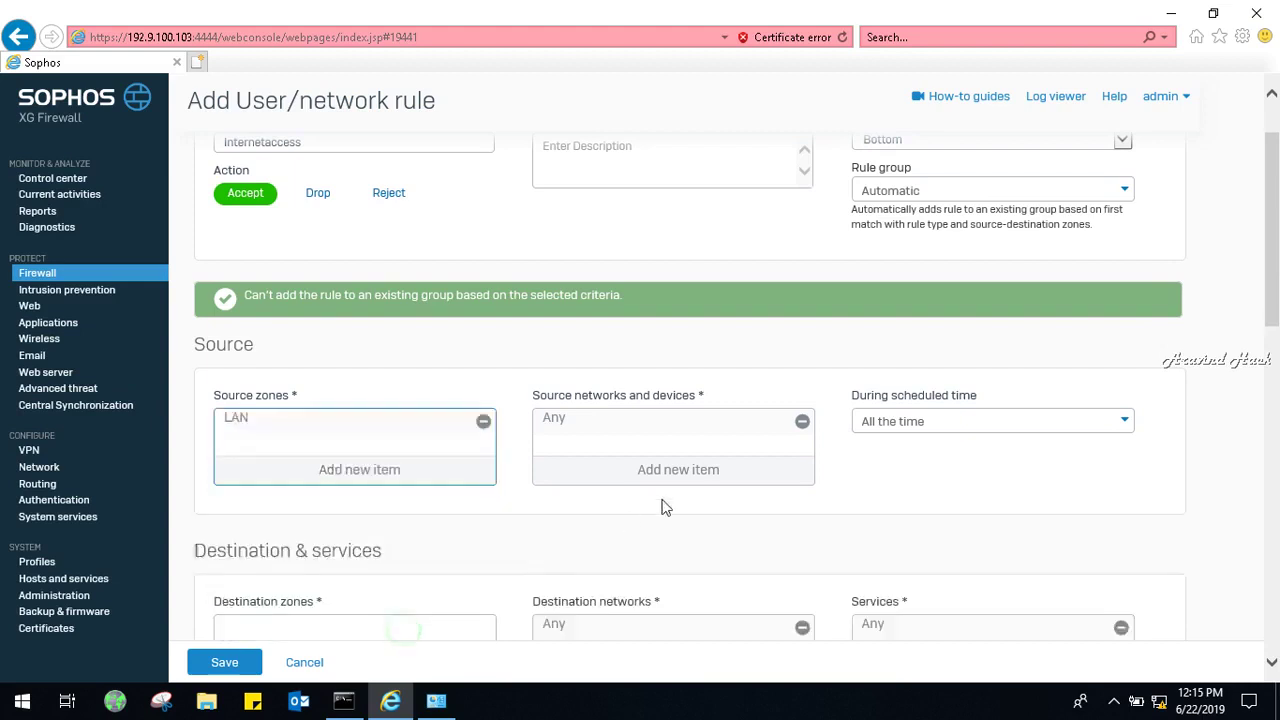
{"action": "left_click", "coordinate": [709, 479]}
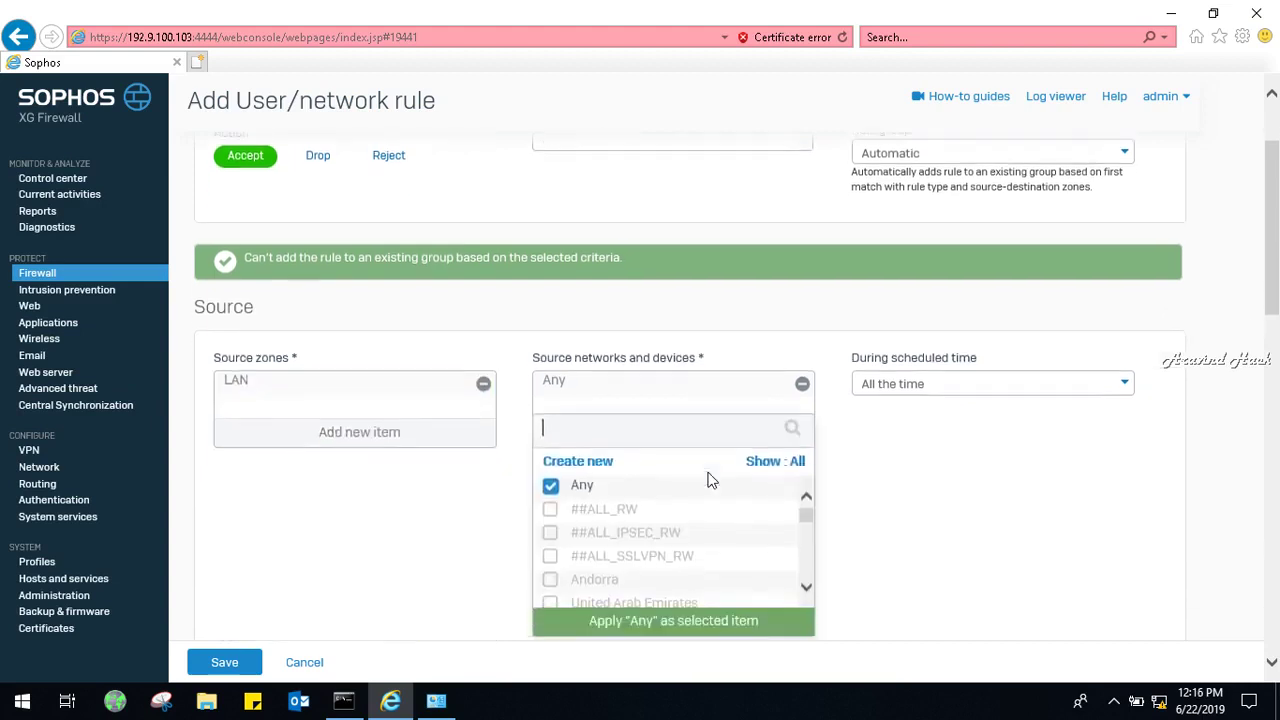
{"action": "left_click", "coordinate": [894, 512]}
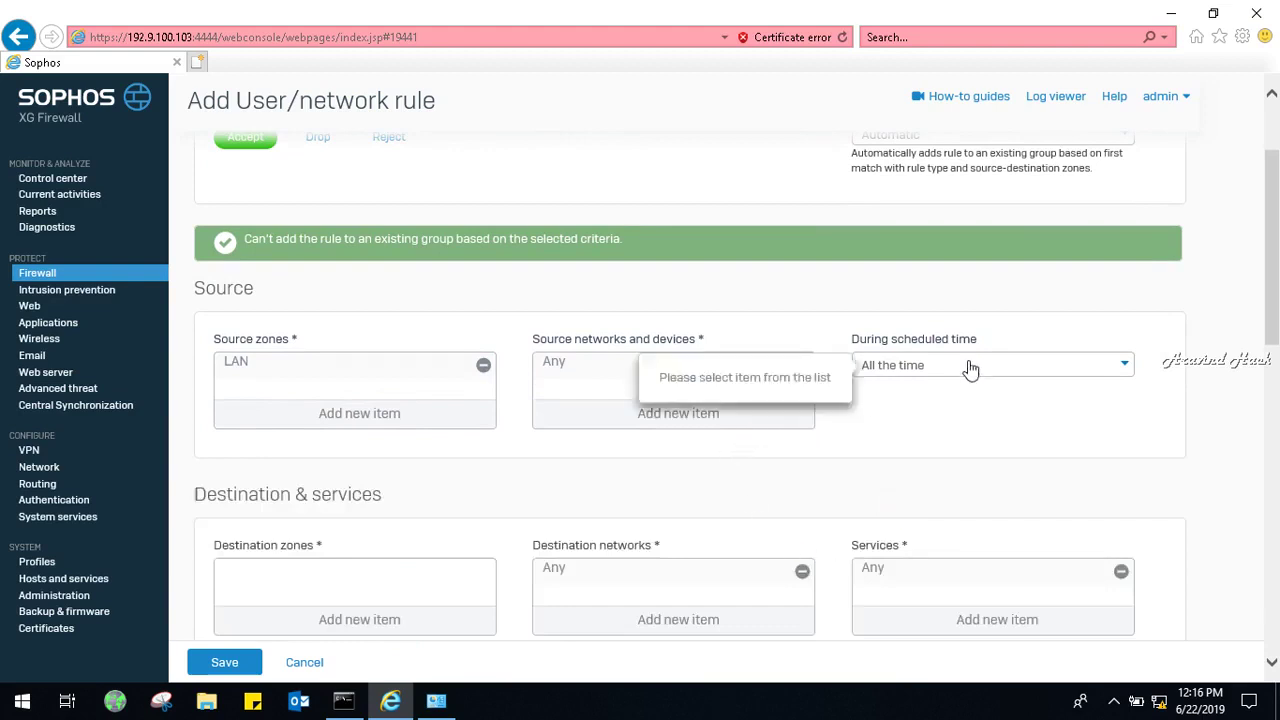
{"action": "left_click", "coordinate": [1276, 298]}
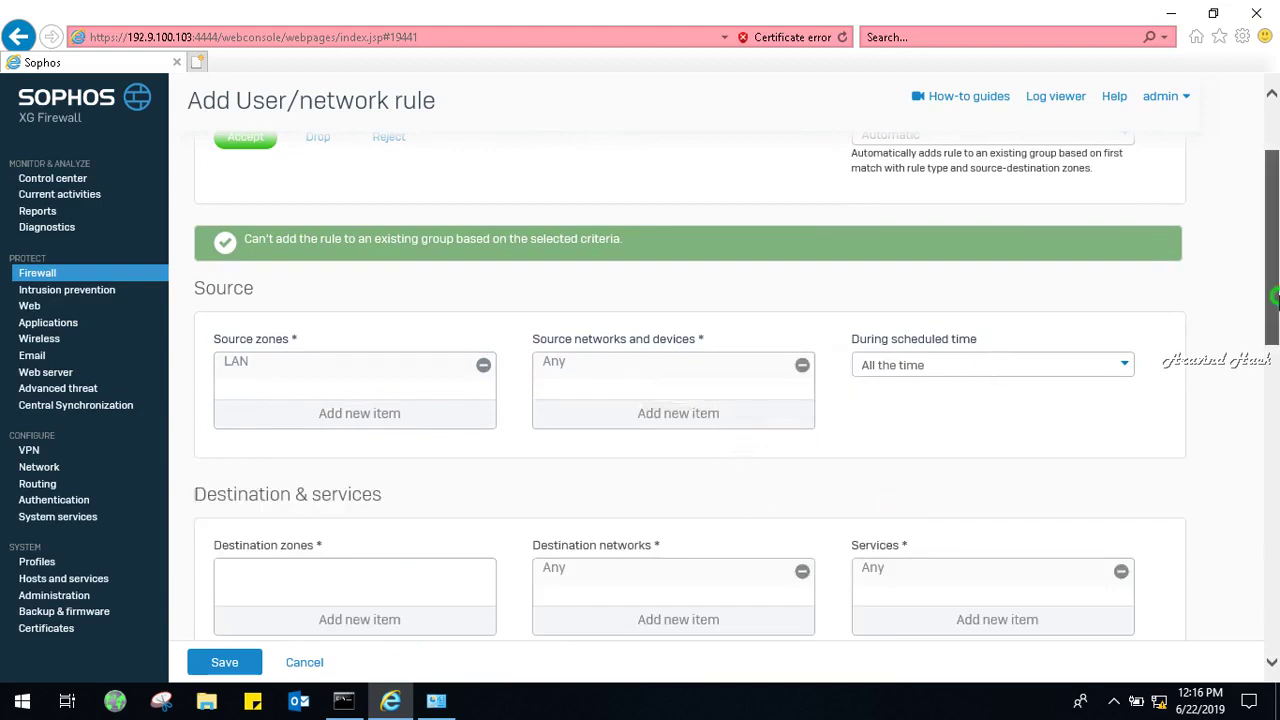
{"action": "left_click_drag", "start_coordinate": [1276, 298], "coordinate": [1276, 374]}
{"action": "left_click", "coordinate": [403, 385]}
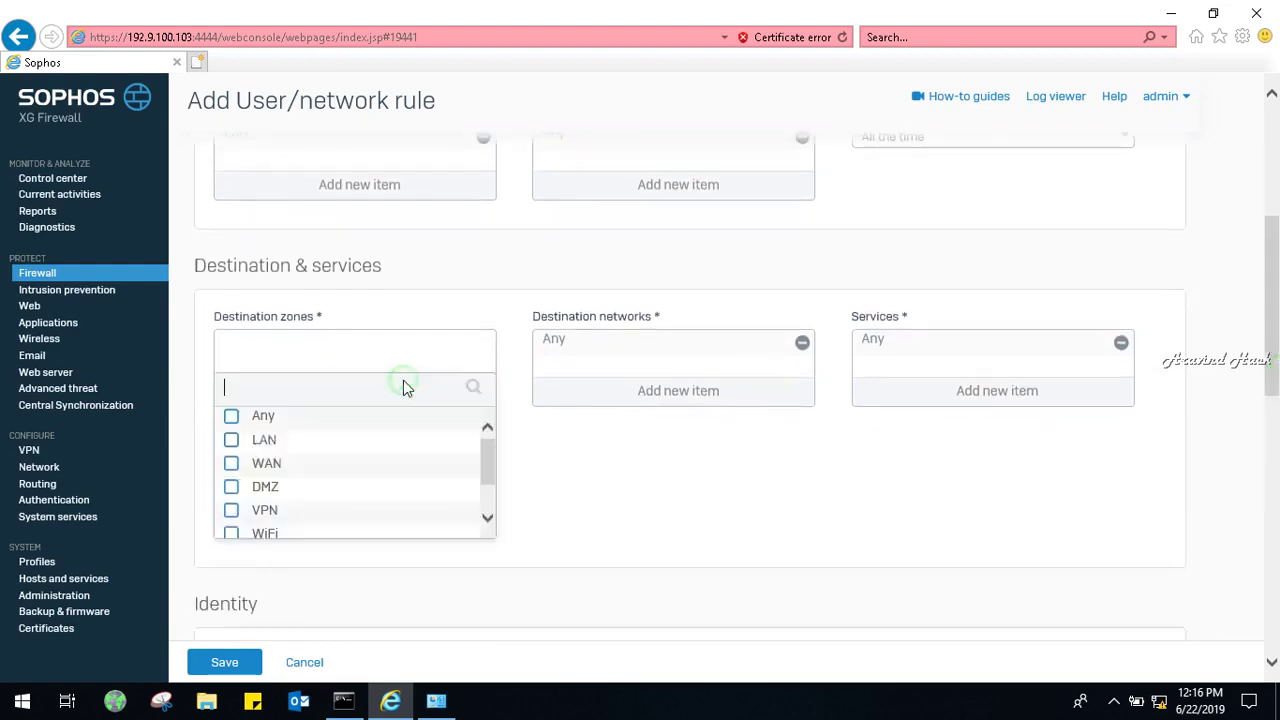
{"action": "left_click", "coordinate": [232, 465]}
{"action": "left_click", "coordinate": [358, 556]}
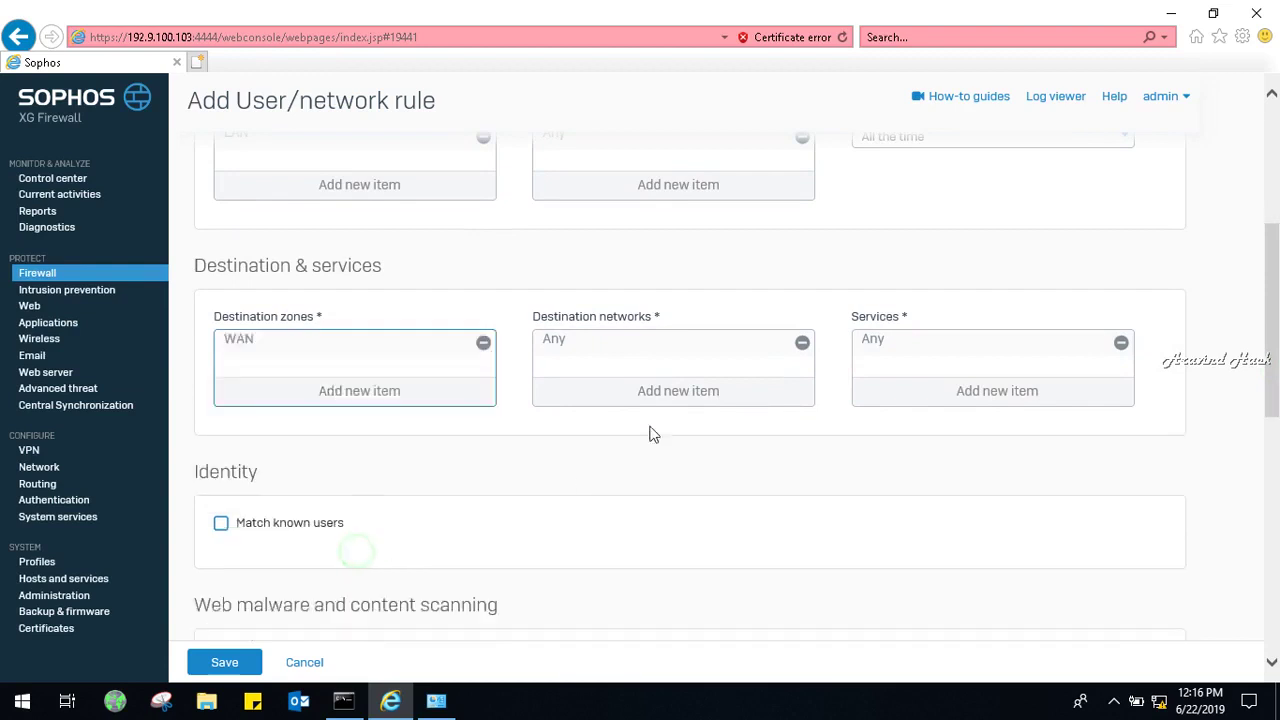
Set primary gateway to DHCP_Port2_GW and leave the backup gateway as None.
{"action": "left_click_drag", "start_coordinate": [1278, 308], "coordinate": [1277, 497]}
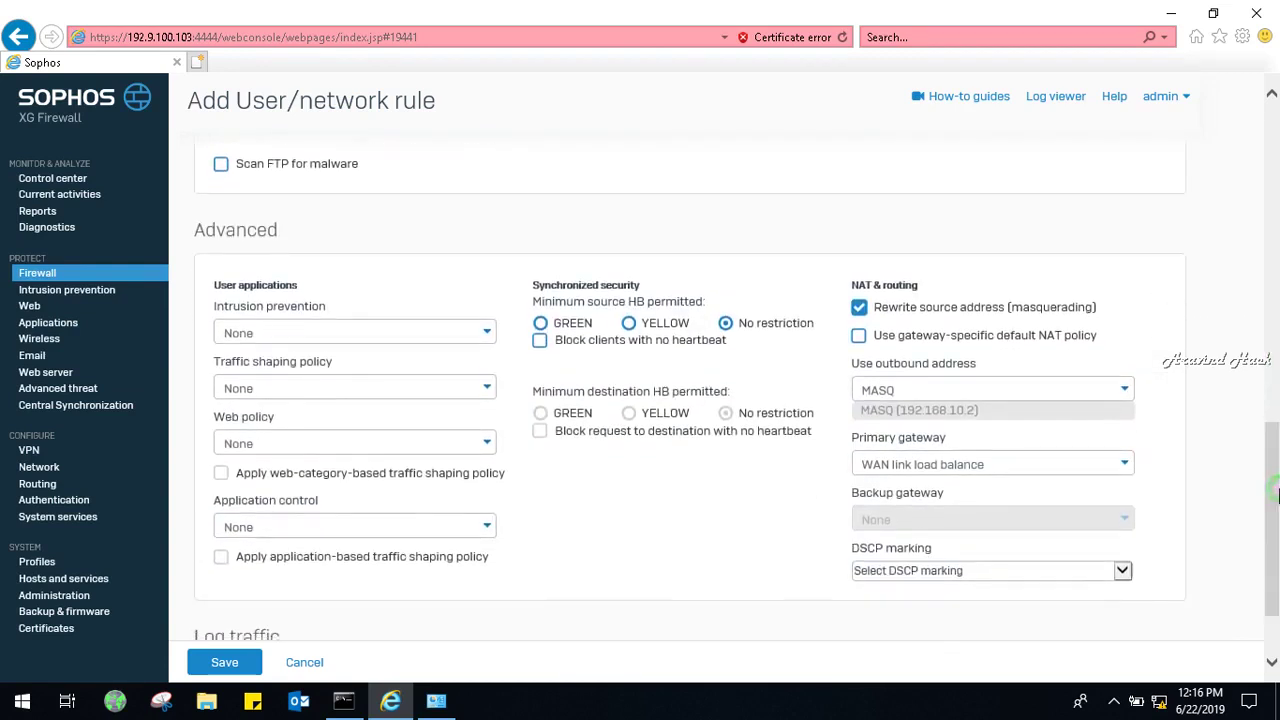
{"action": "left_click_drag", "start_coordinate": [1274, 552], "coordinate": [1275, 592]}
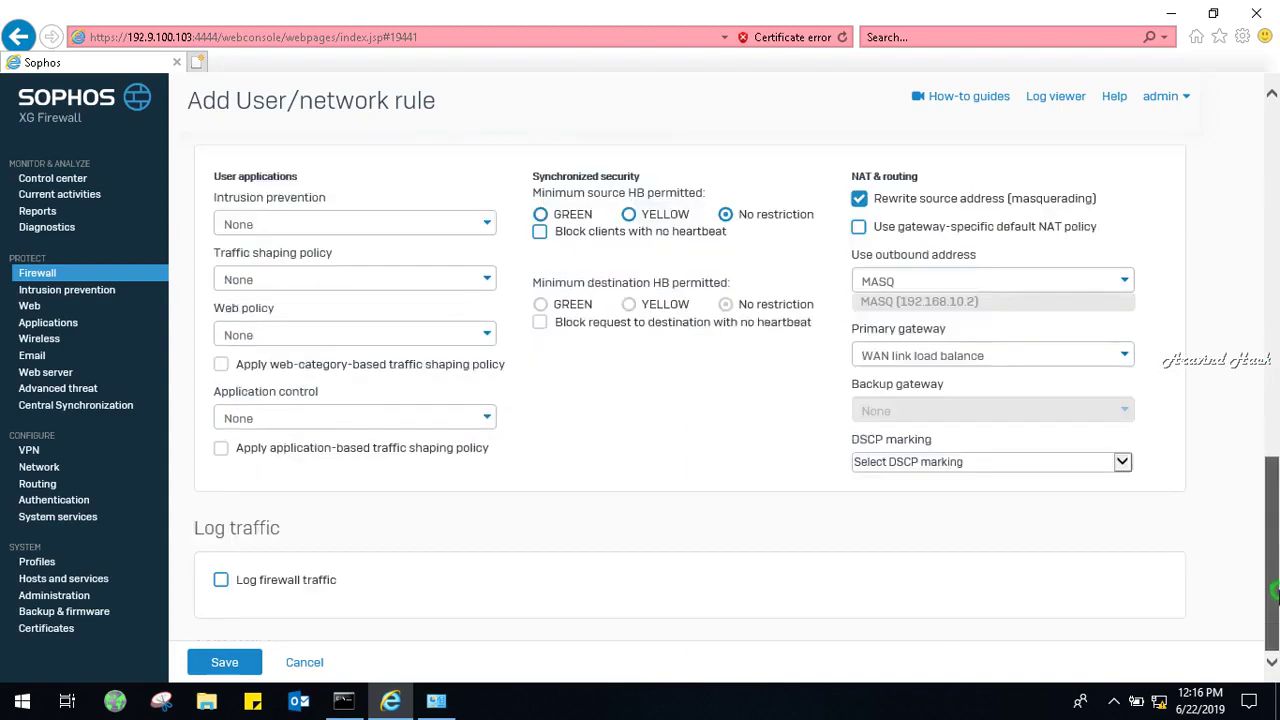
{"action": "left_click", "coordinate": [945, 354]}
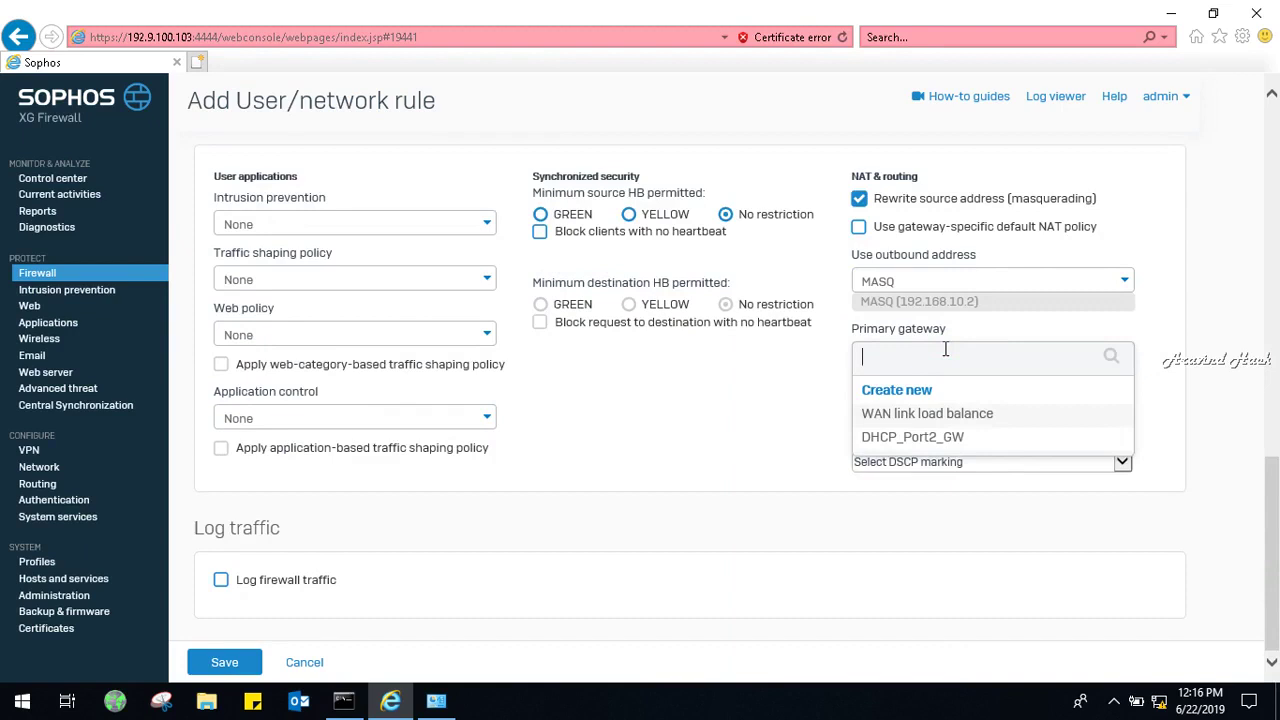
{"action": "left_click", "coordinate": [957, 440]}
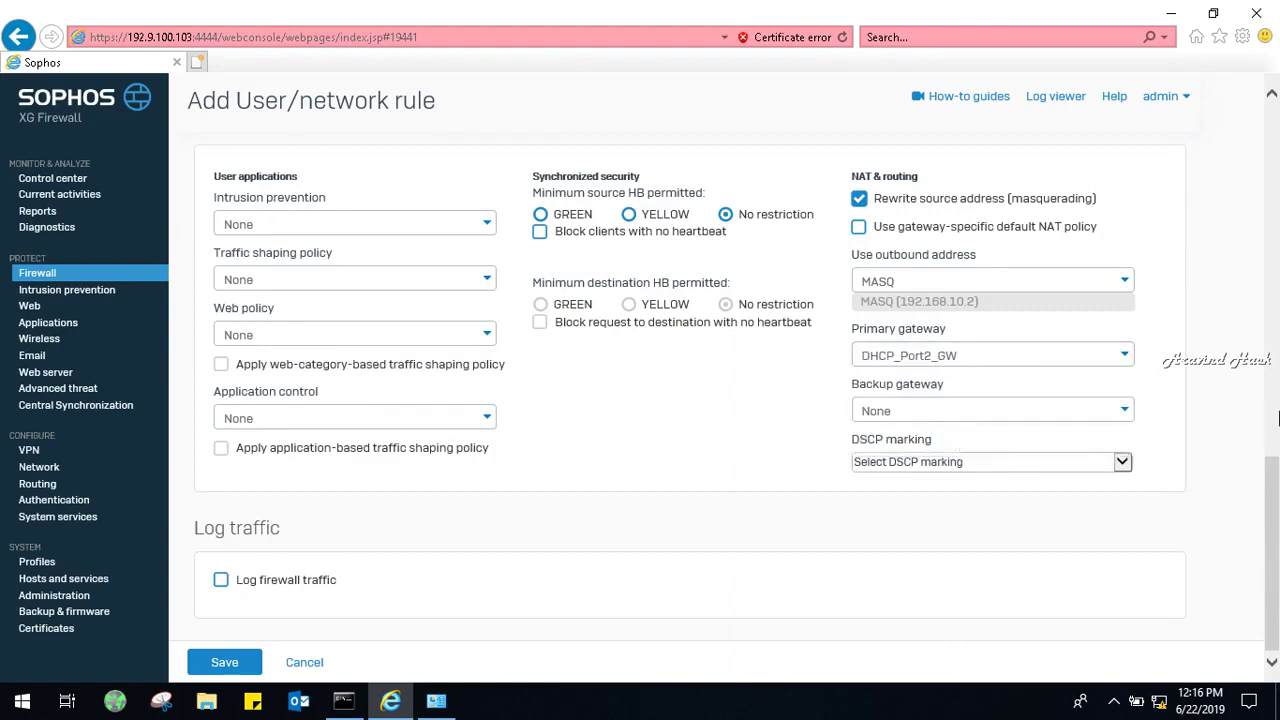
{"action": "left_click", "coordinate": [1033, 411]}
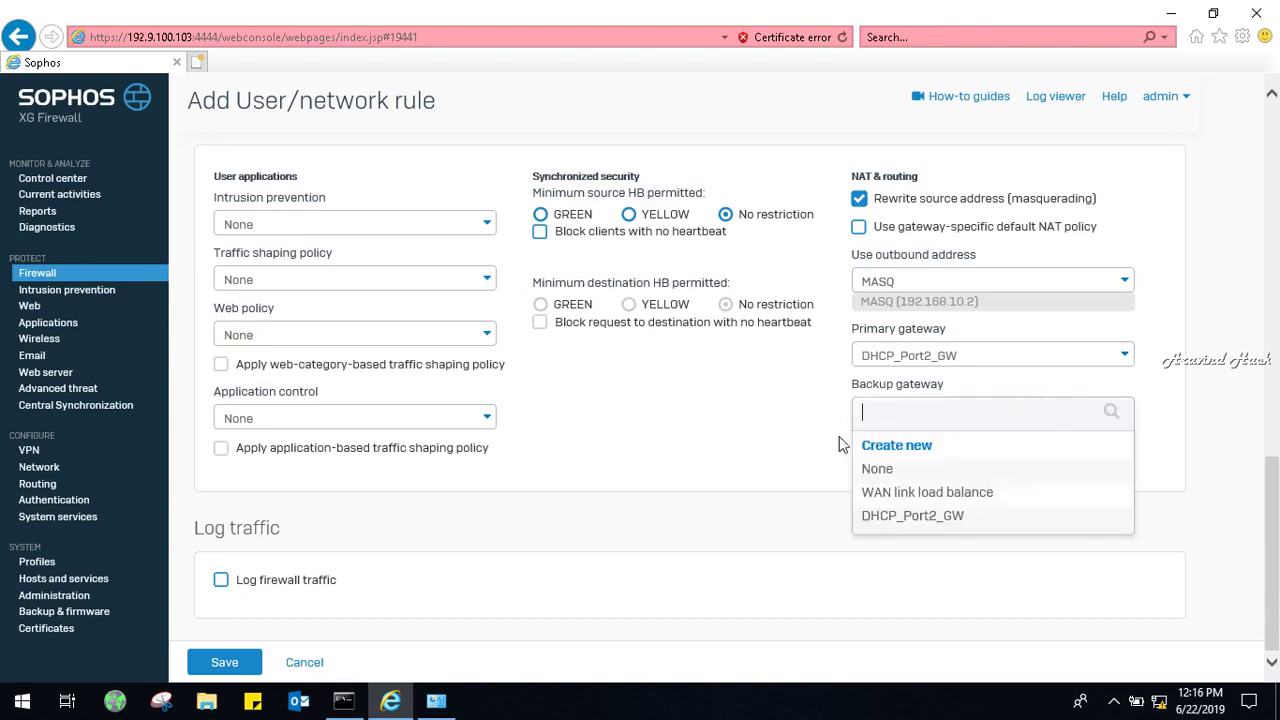
{"action": "left_click", "coordinate": [705, 440]}
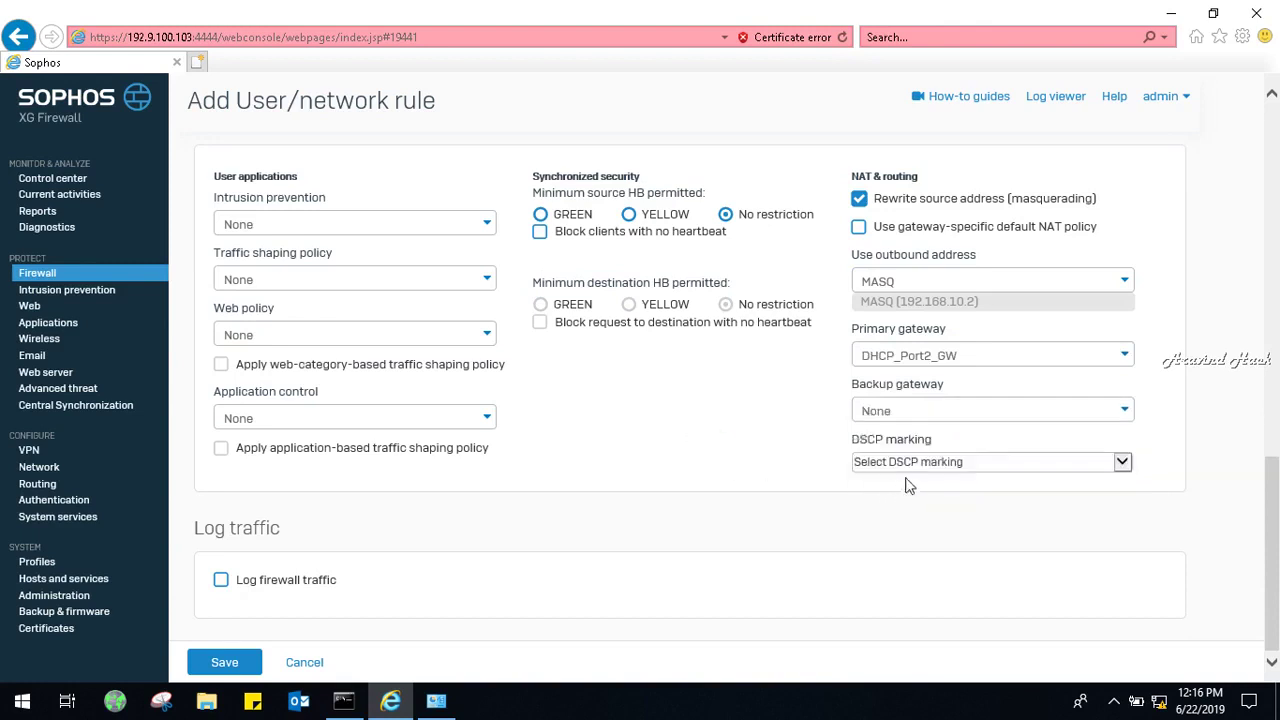
{"action": "left_click", "coordinate": [1277, 515]}
Choose generalpolicy for intrusion prevention and keep the web policy at None.
{"action": "left_click", "coordinate": [414, 228]}
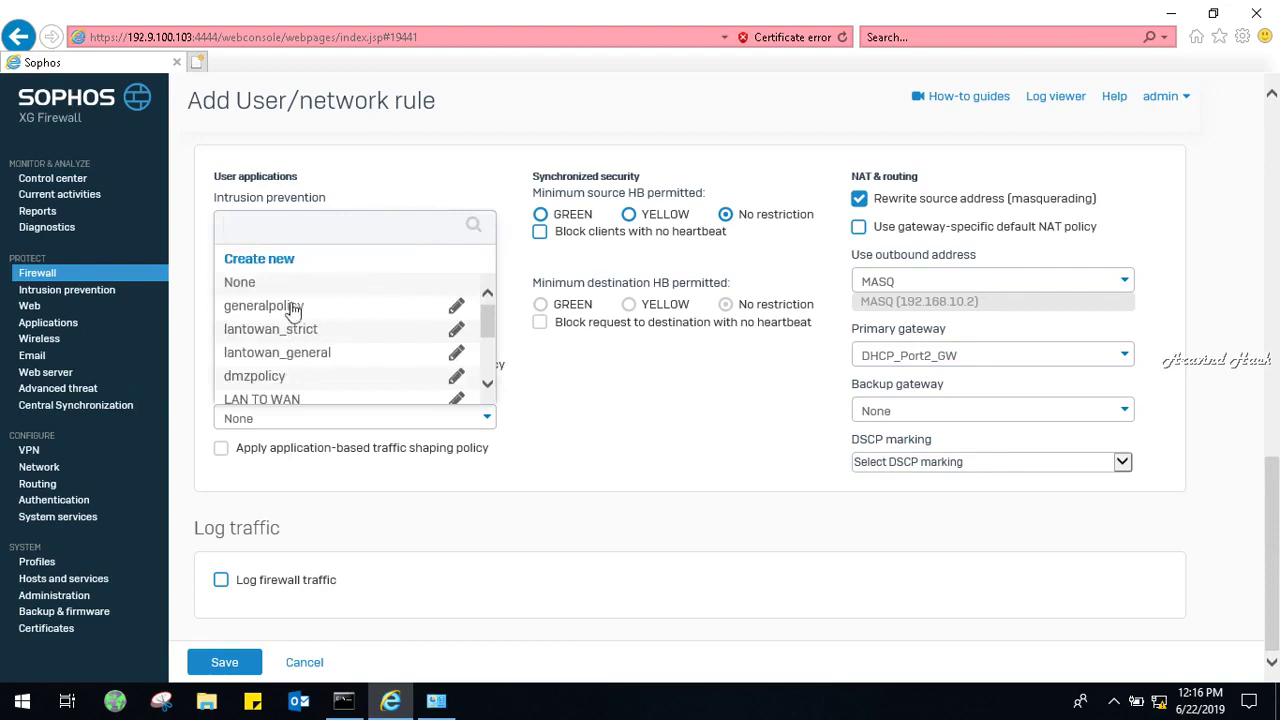
{"action": "left_click", "coordinate": [290, 305]}
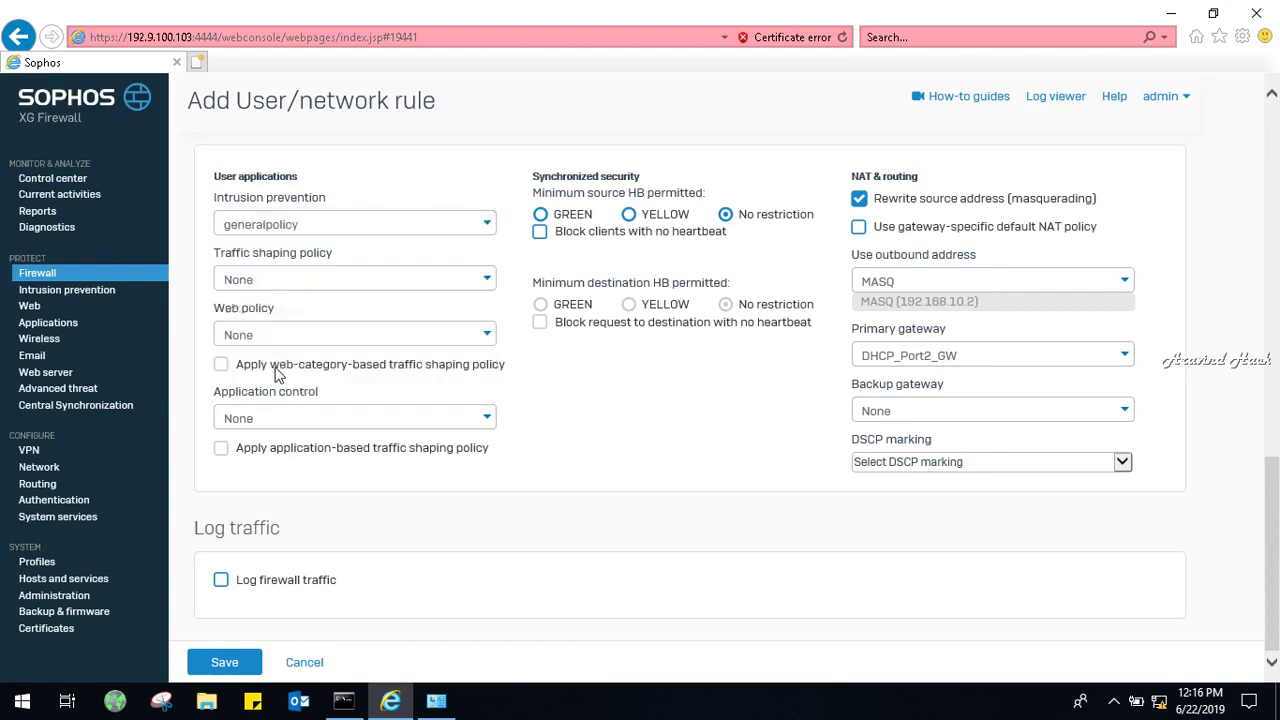
{"action": "left_click", "coordinate": [270, 336]}
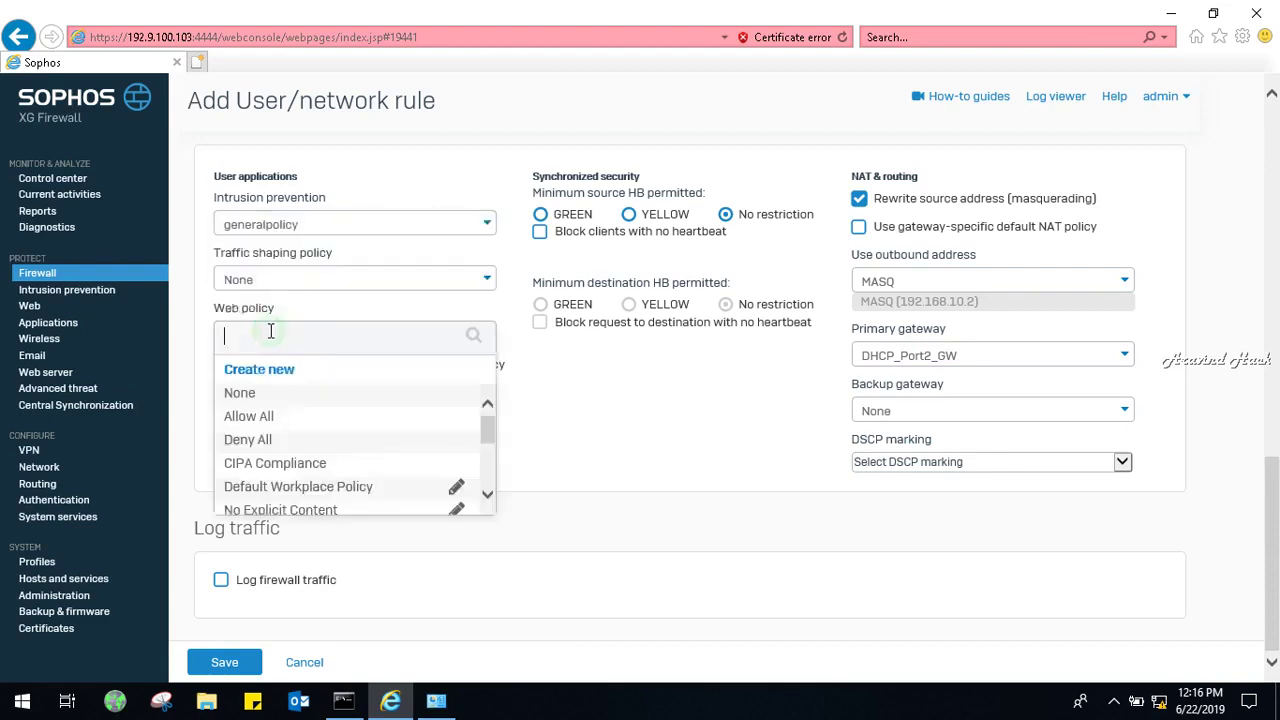
{"action": "left_click", "coordinate": [624, 510]}
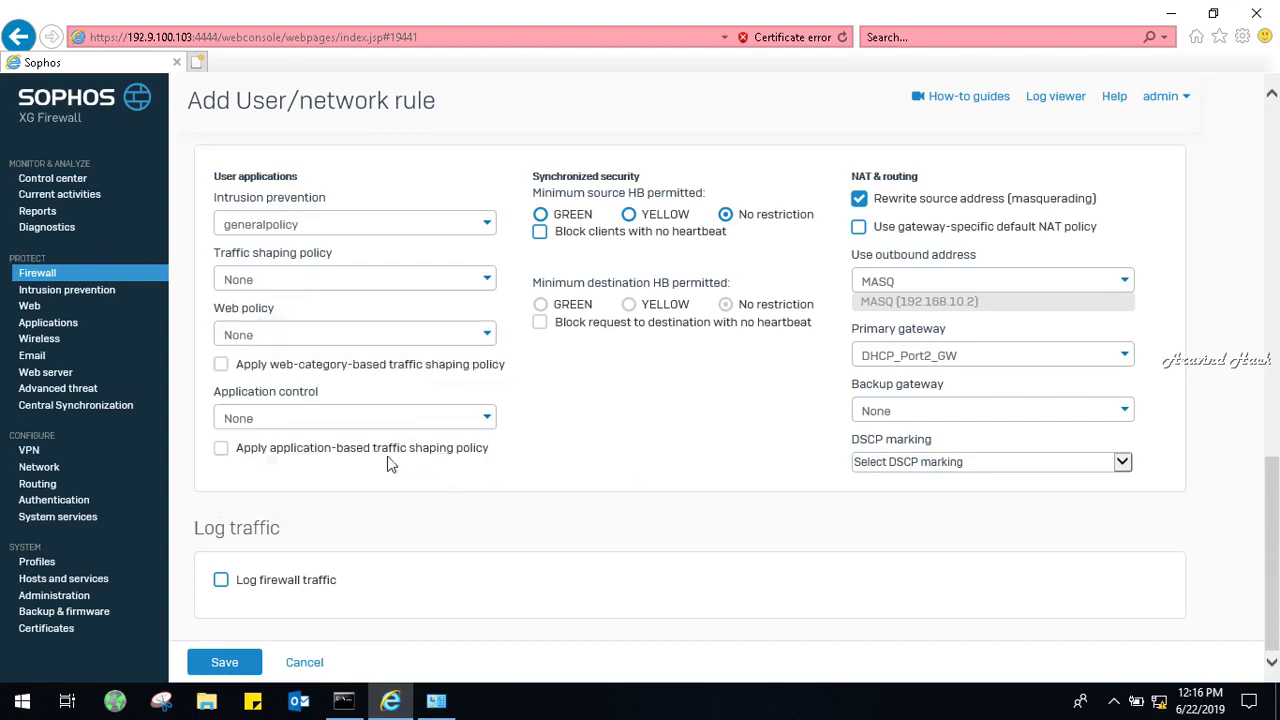
{"action": "left_click", "coordinate": [348, 334]}
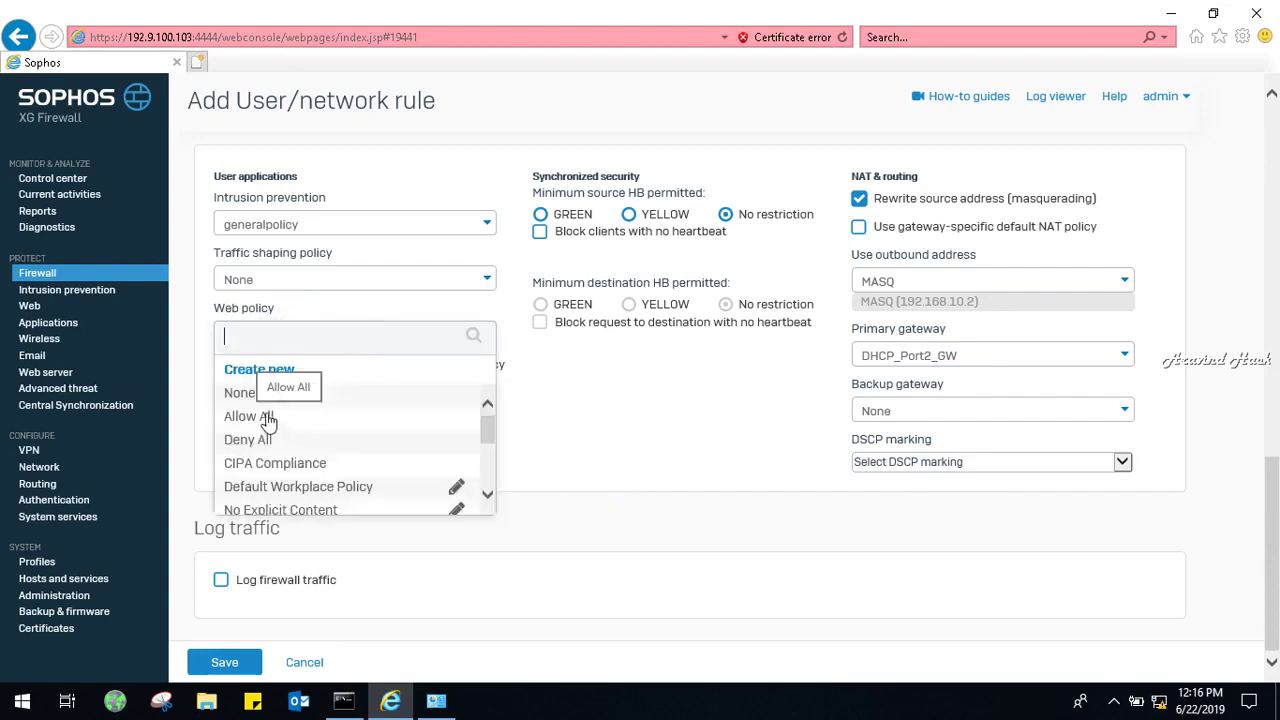
{"action": "left_click", "coordinate": [620, 447]}
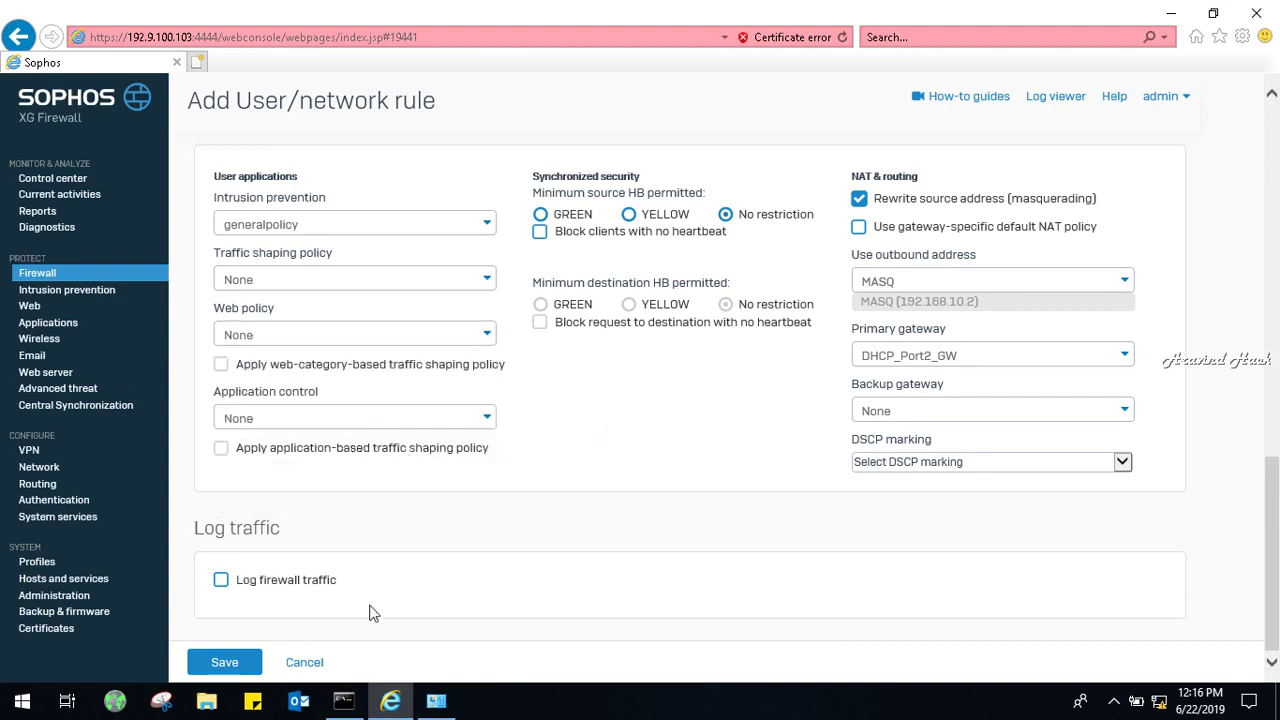
Save the Internetaccess rule and minimise the firewall browser window.
{"action": "left_click", "coordinate": [225, 667]}
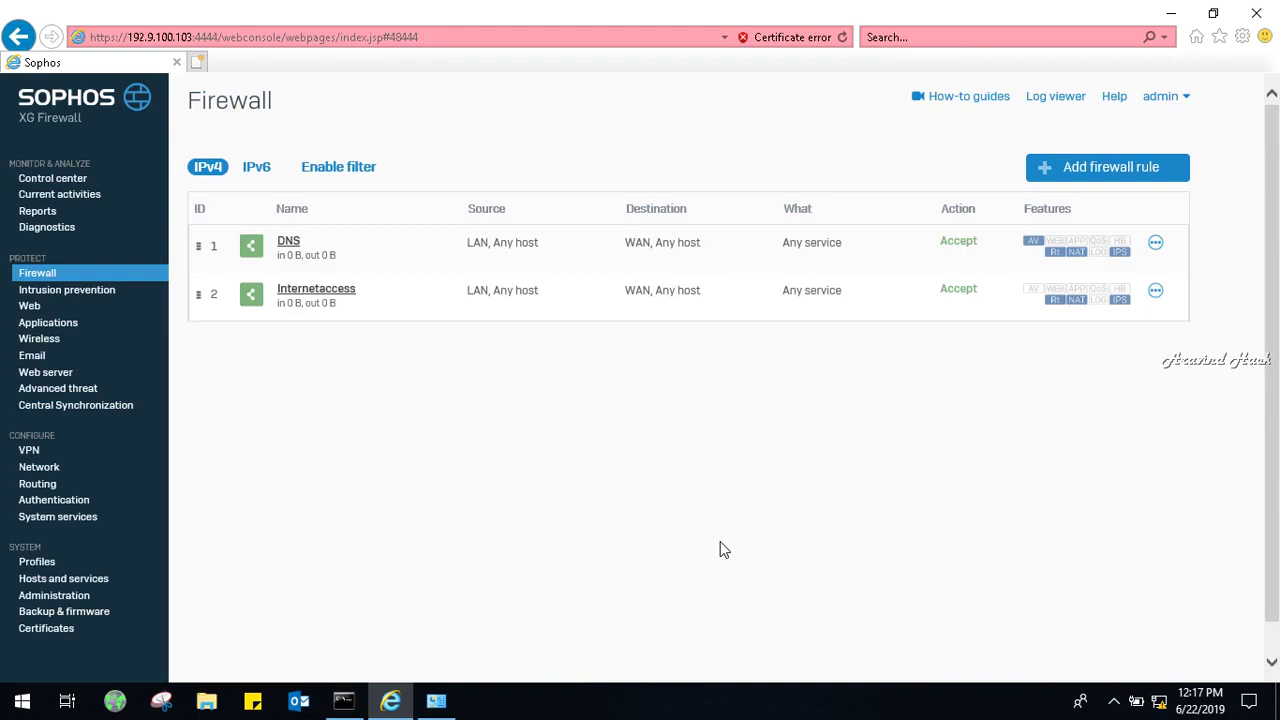
{"action": "left_click", "coordinate": [1114, 701]}
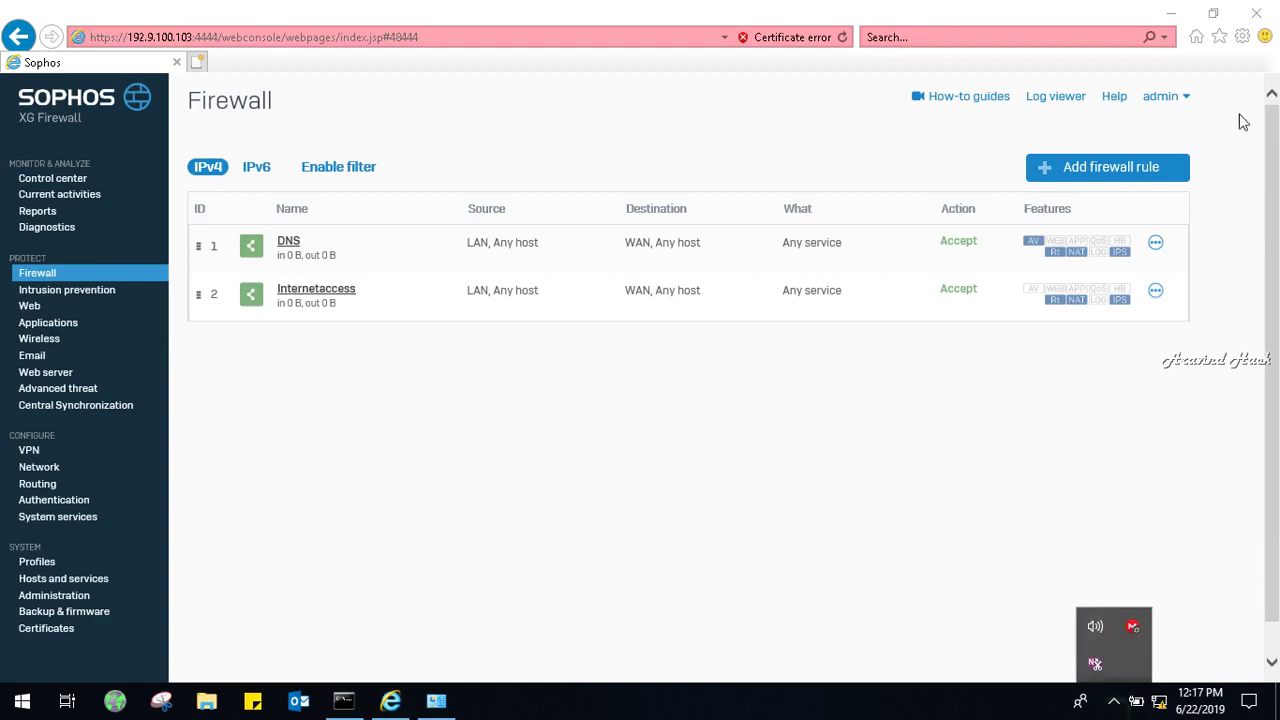
{"action": "left_click", "coordinate": [1153, 8]}
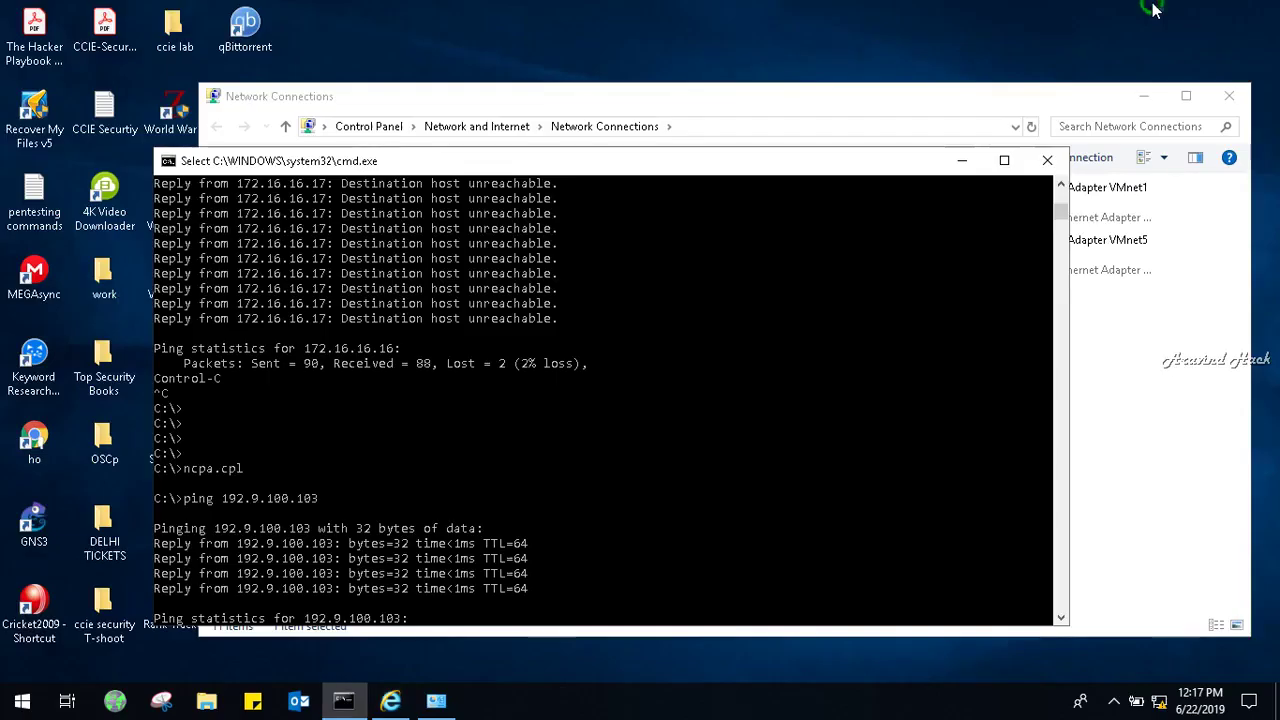
Minimise the command prompt and Network Connections windows and toggle the screen recorder.
{"action": "left_click", "coordinate": [974, 166]}
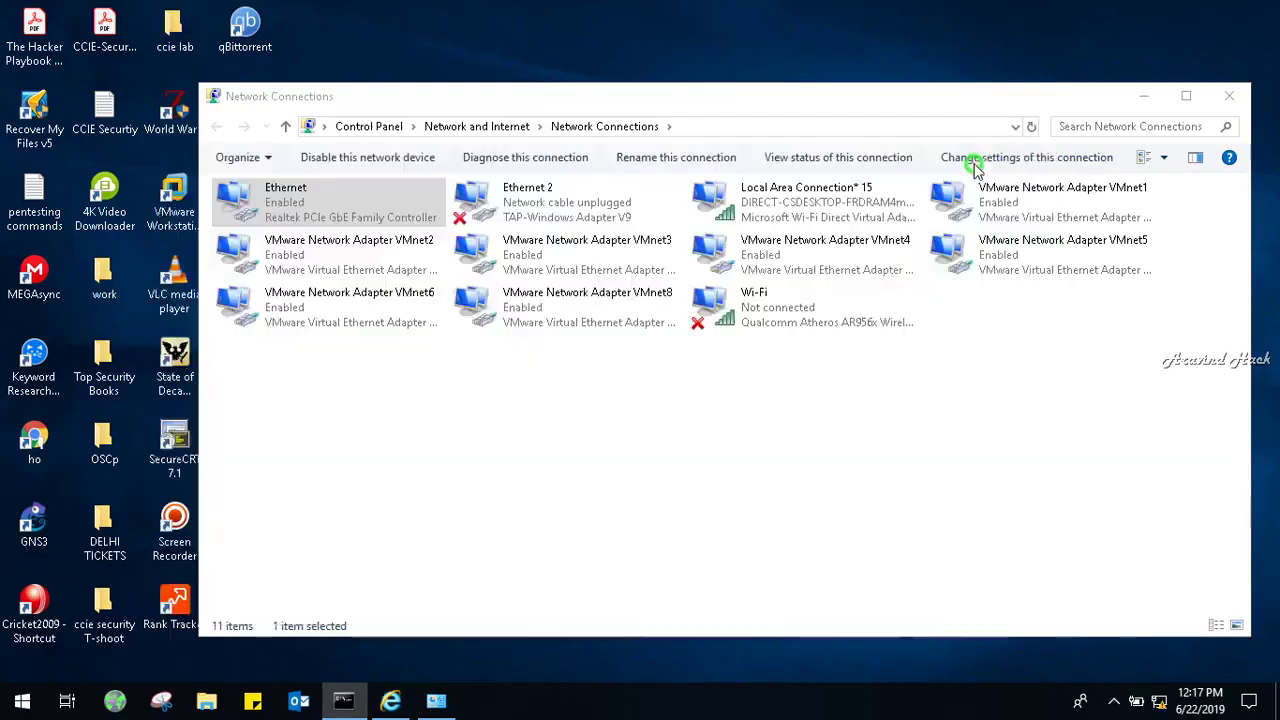
{"action": "left_click", "coordinate": [1141, 92]}
{"action": "double_click", "coordinate": [182, 537]}
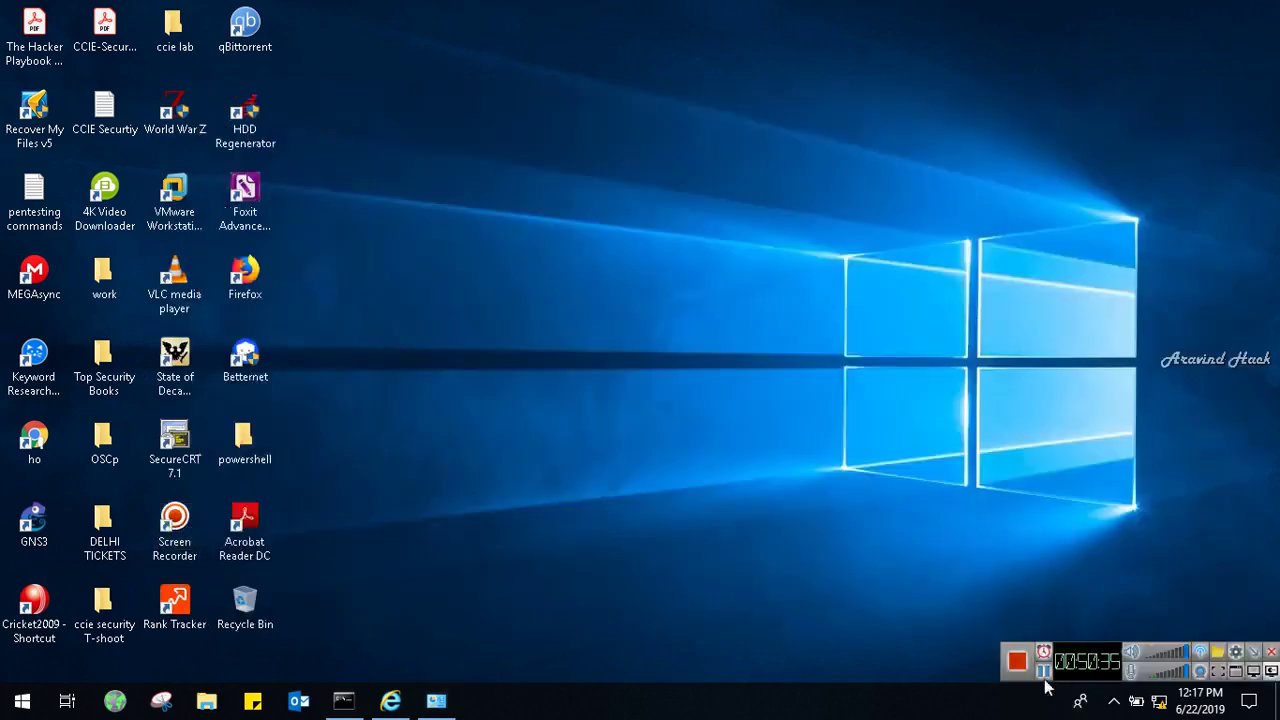
{"action": "left_click", "coordinate": [1043, 670]}
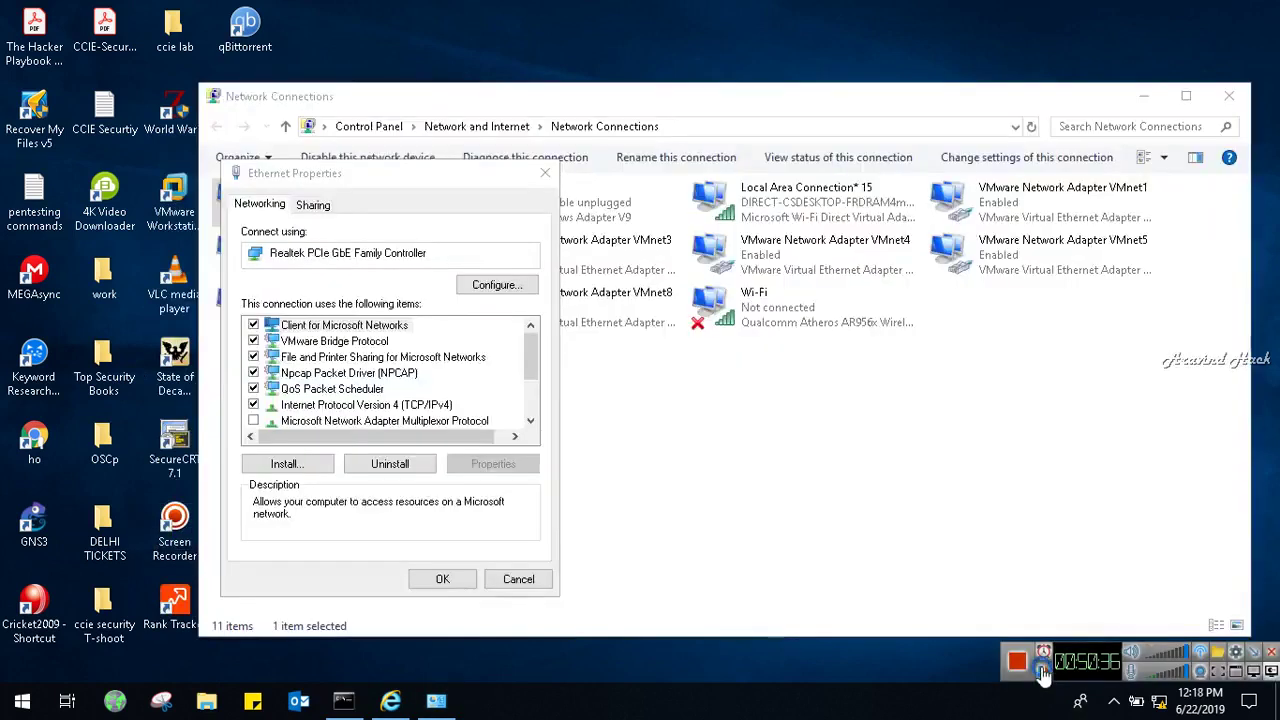
{"action": "left_click", "coordinate": [1258, 660]}
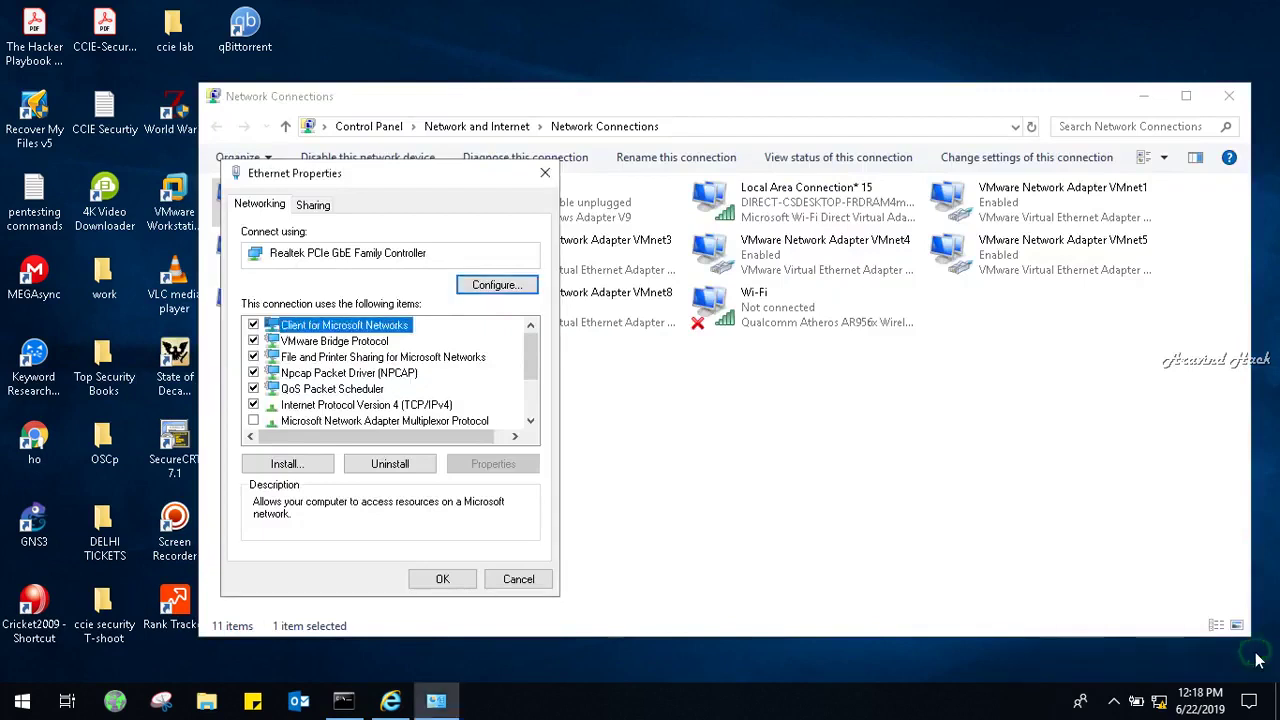
Give Ethernet IPv4 gateway 192.9.100.103 and DNS servers 8.8.8.8 and 4.2.2.2.
{"action": "left_click", "coordinate": [381, 410]}
{"action": "left_click", "coordinate": [495, 464]}
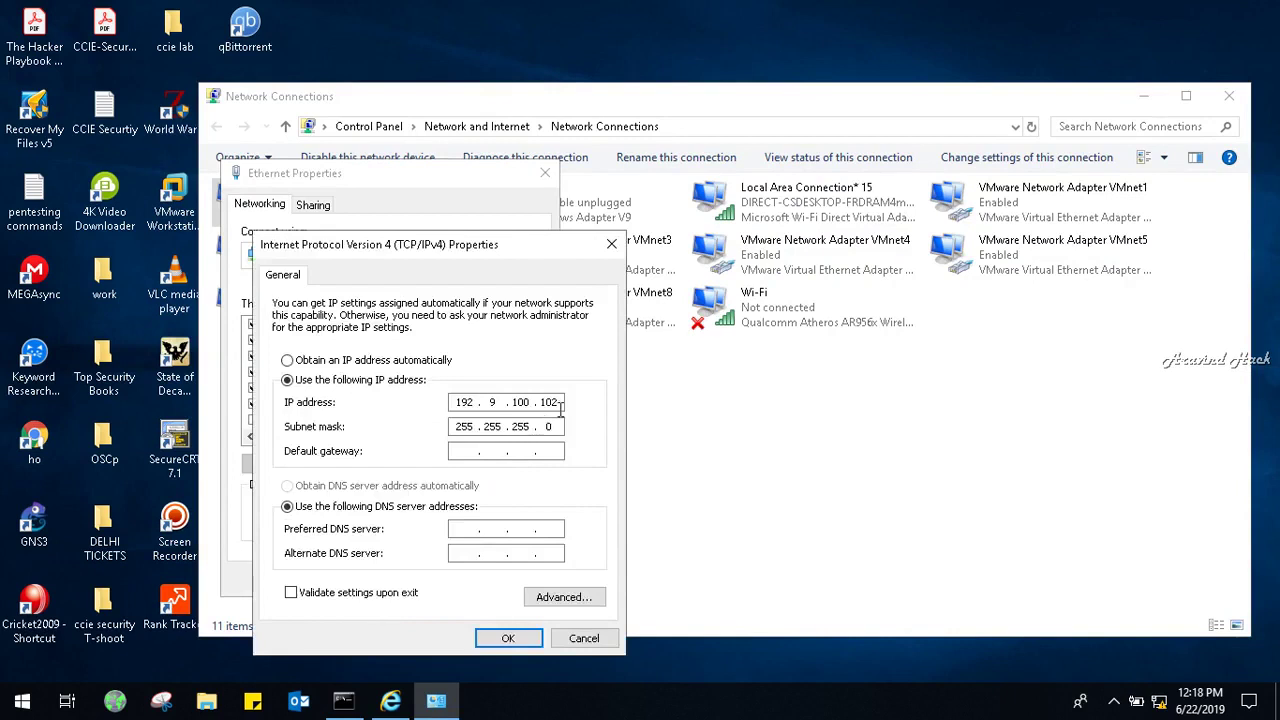
{"action": "left_click", "coordinate": [466, 451]}
{"action": "type", "text": "192.9.100.103"}
{"action": "key", "text": "Tab"}
{"action": "key", "text": "Tab"}
{"action": "type", "text": "8.8.8."}
{"action": "type", "text": "4.2.2.2"}
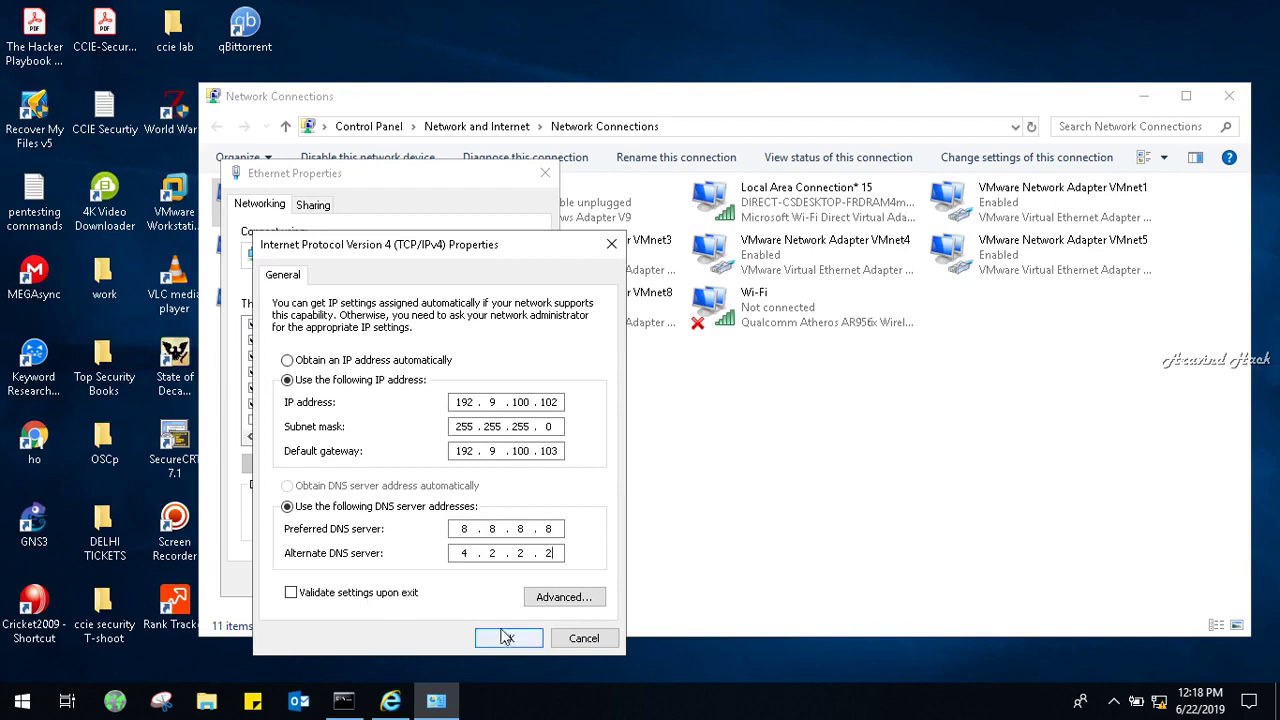
{"action": "left_click", "coordinate": [507, 638]}
{"action": "left_click", "coordinate": [450, 579]}
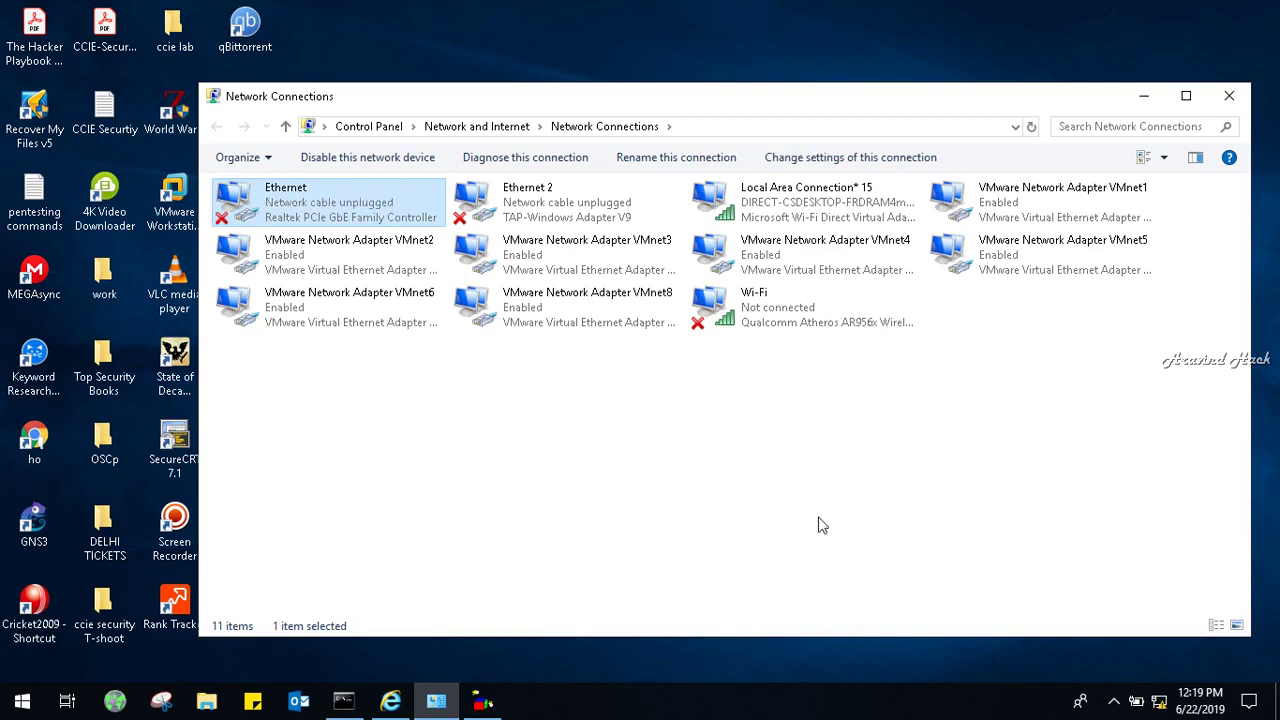
{"action": "left_click", "coordinate": [1116, 706]}
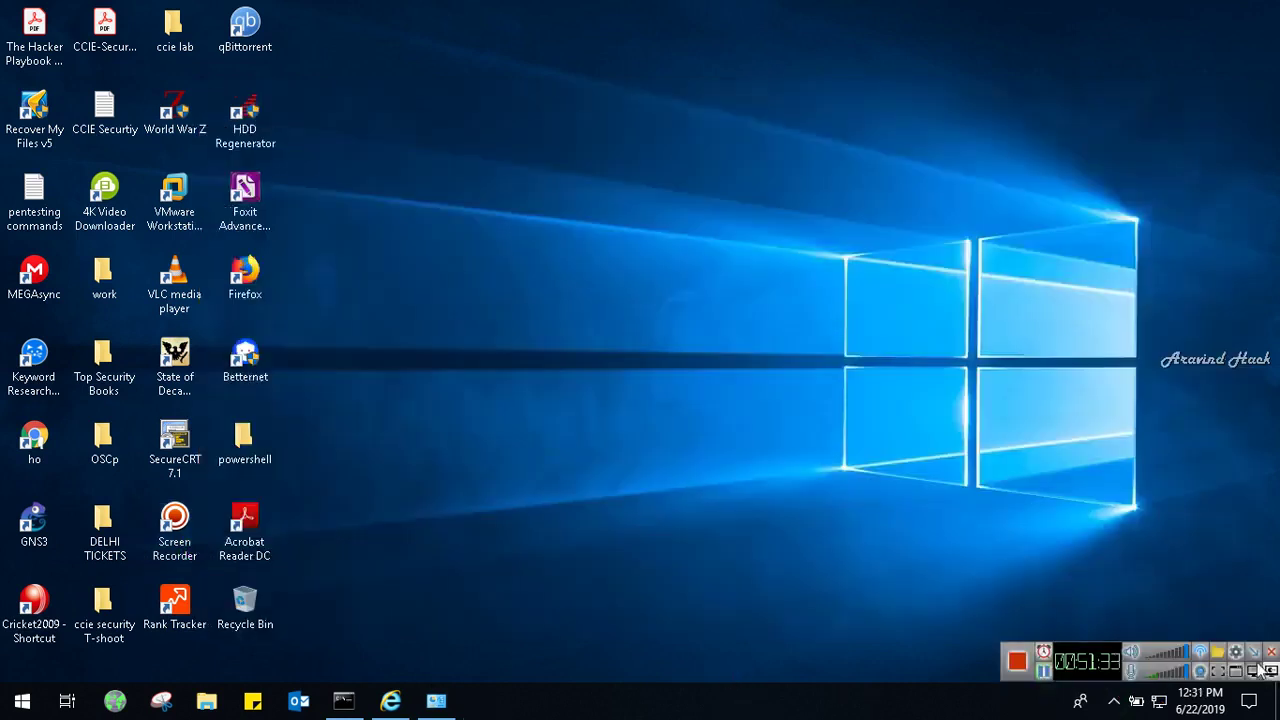
Turn on advanced threat protection with the Log and drop policy.
{"action": "left_click", "coordinate": [1268, 672]}
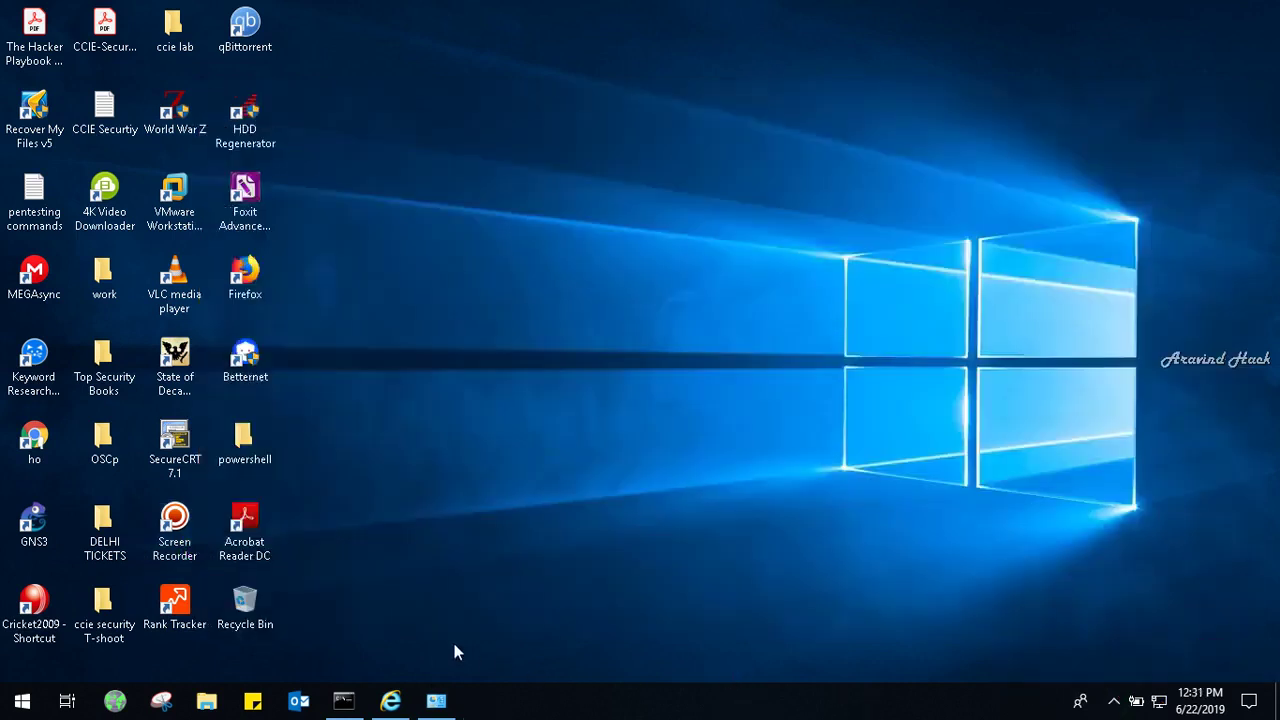
{"action": "left_click", "coordinate": [390, 700]}
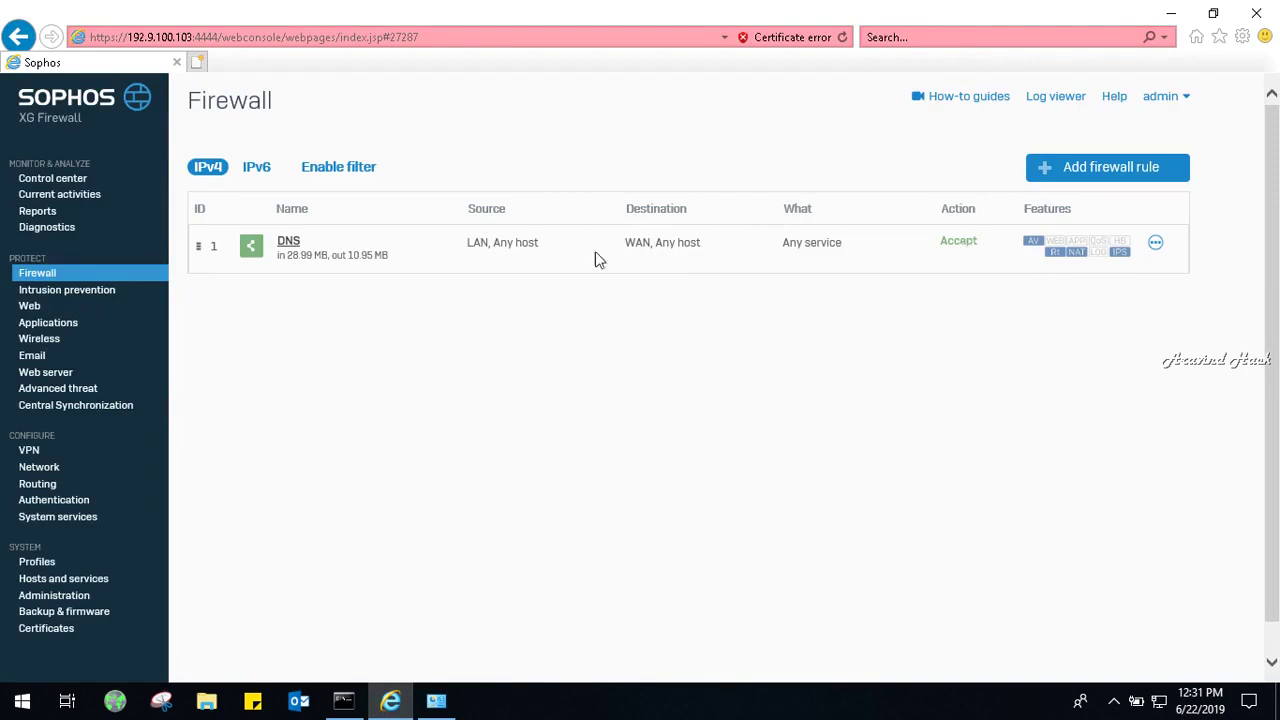
{"action": "left_click", "coordinate": [57, 396]}
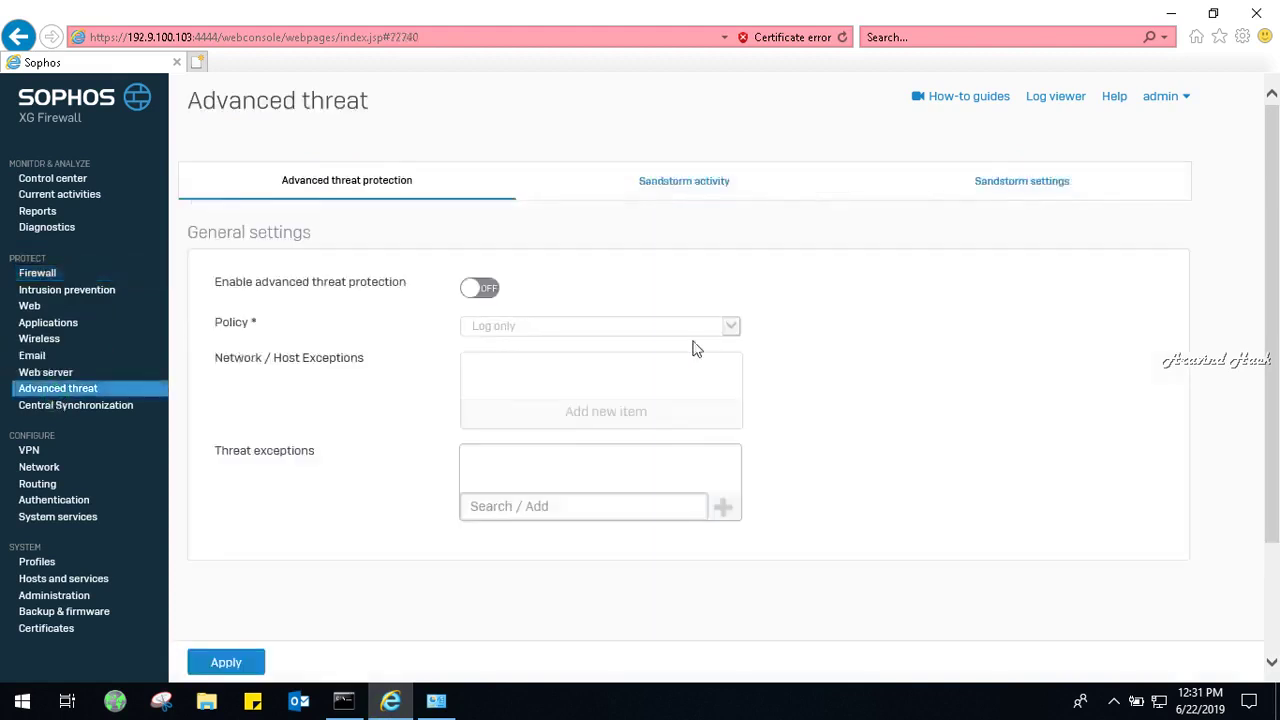
{"action": "left_click", "coordinate": [482, 289]}
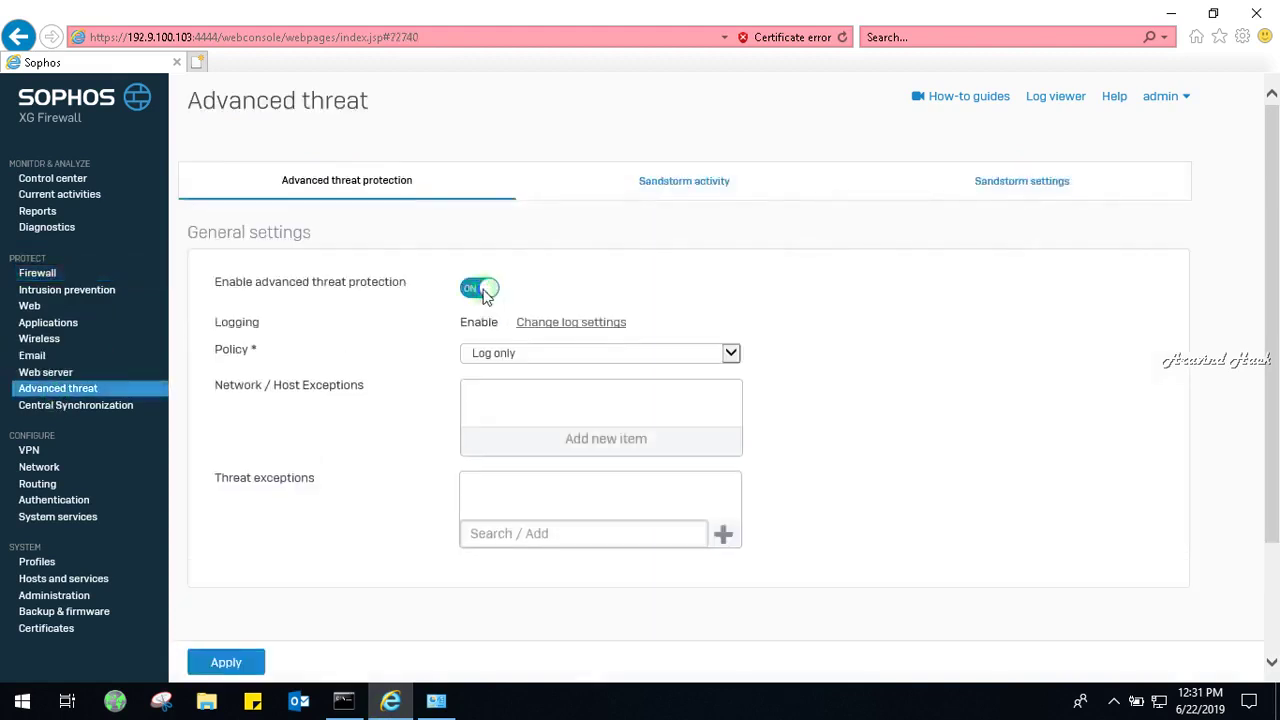
{"action": "left_click", "coordinate": [512, 356]}
{"action": "key", "text": "Up"}
{"action": "key", "text": "Return"}
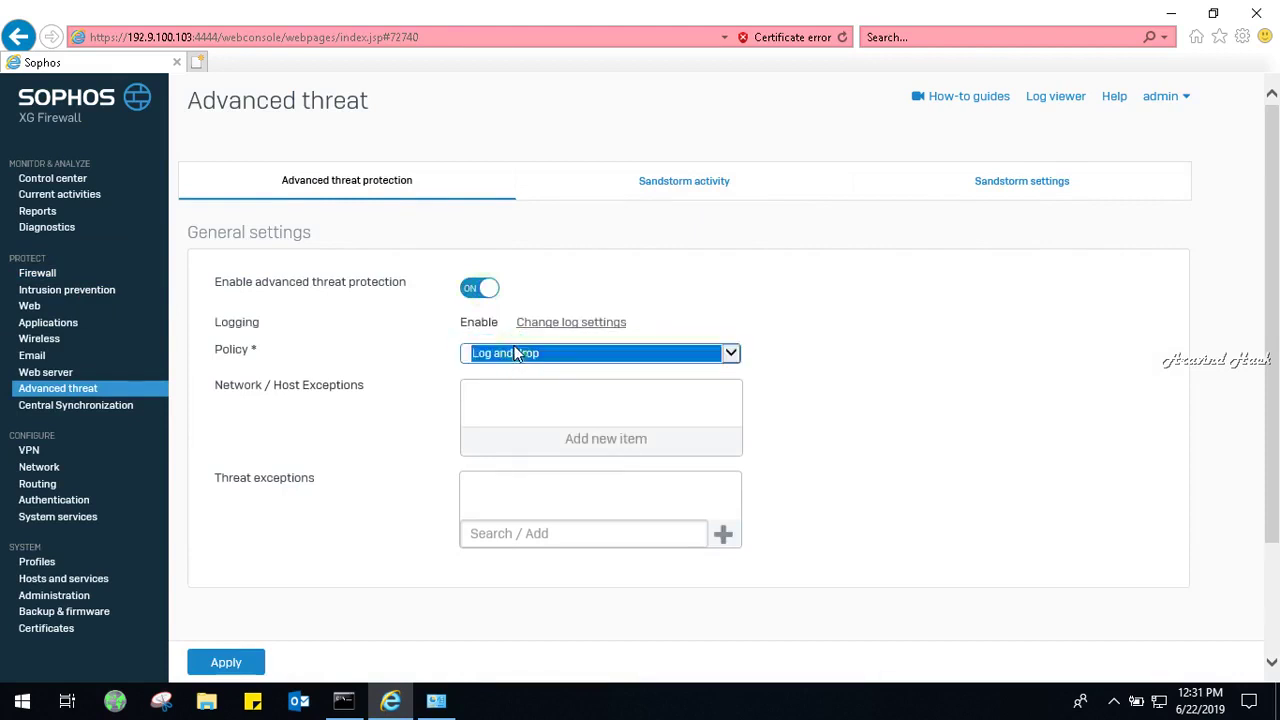
{"action": "scroll", "coordinate": [1275, 430], "scroll_direction": "down", "scroll_amount": 3}
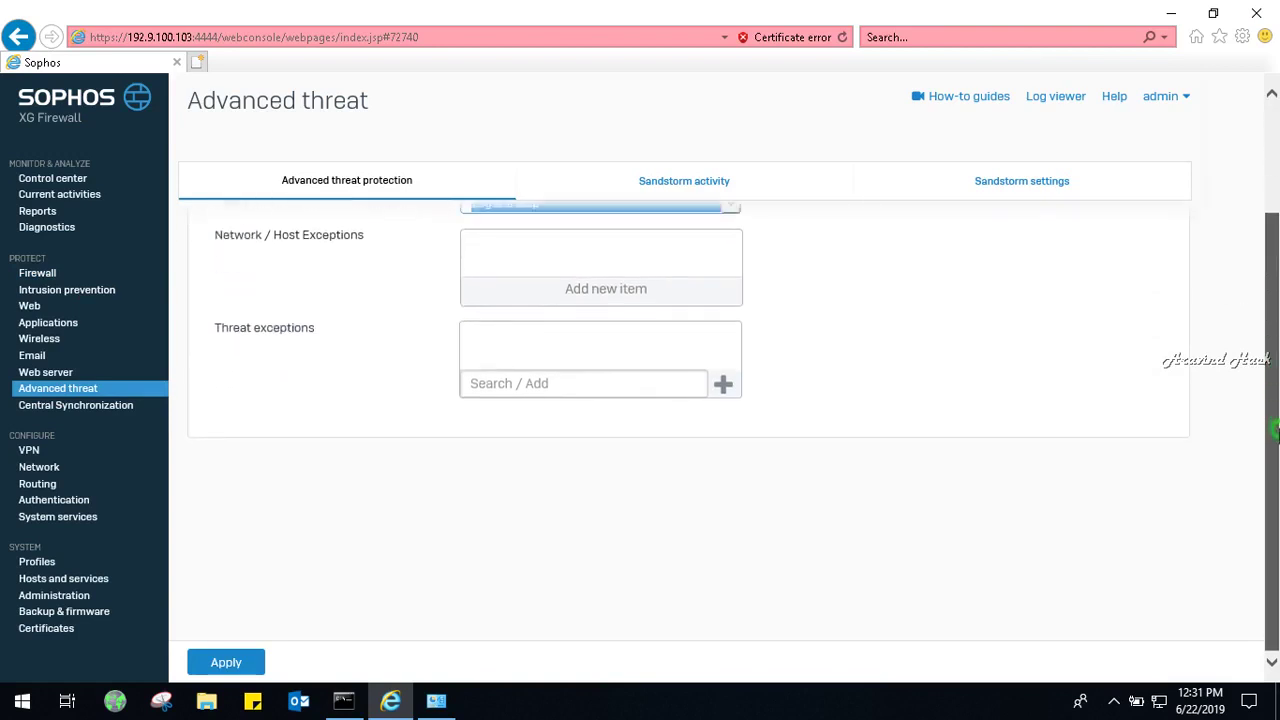
{"action": "scroll", "coordinate": [1275, 430], "scroll_direction": "up", "scroll_amount": 3}
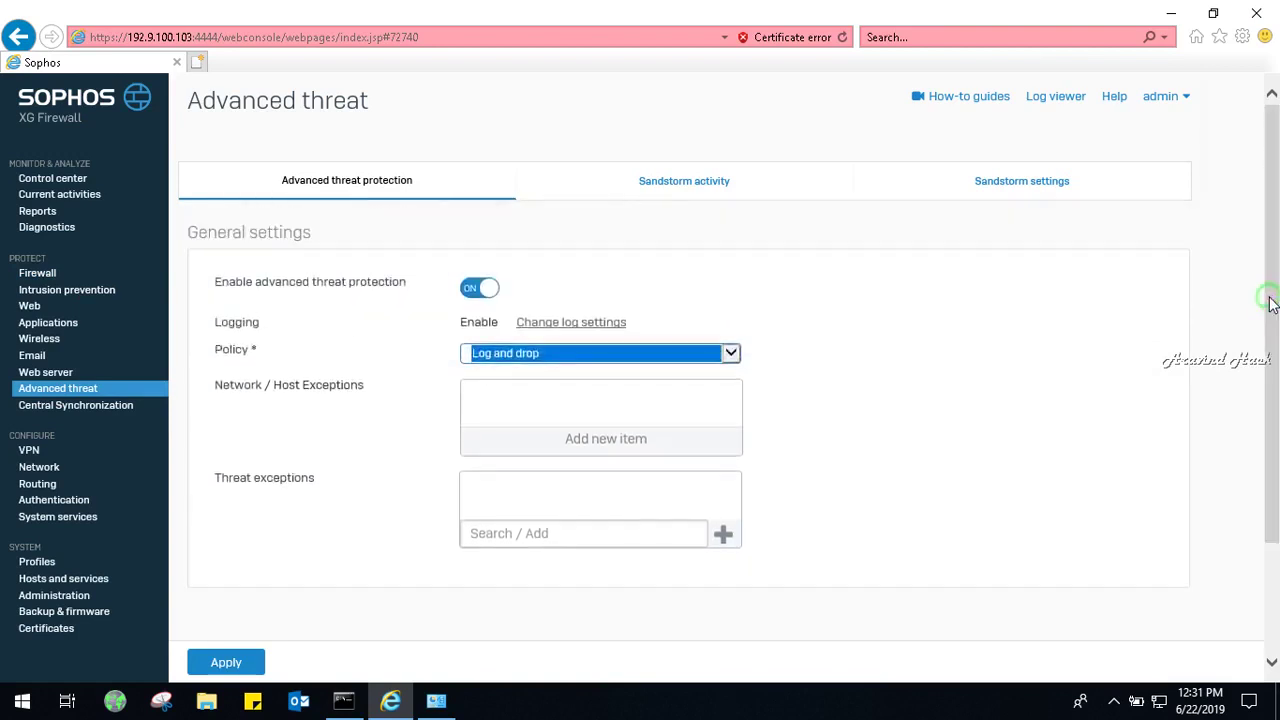
Apply Sandstorm settings with automatic data center location, then view the firewall rules.
{"action": "left_click", "coordinate": [677, 184]}
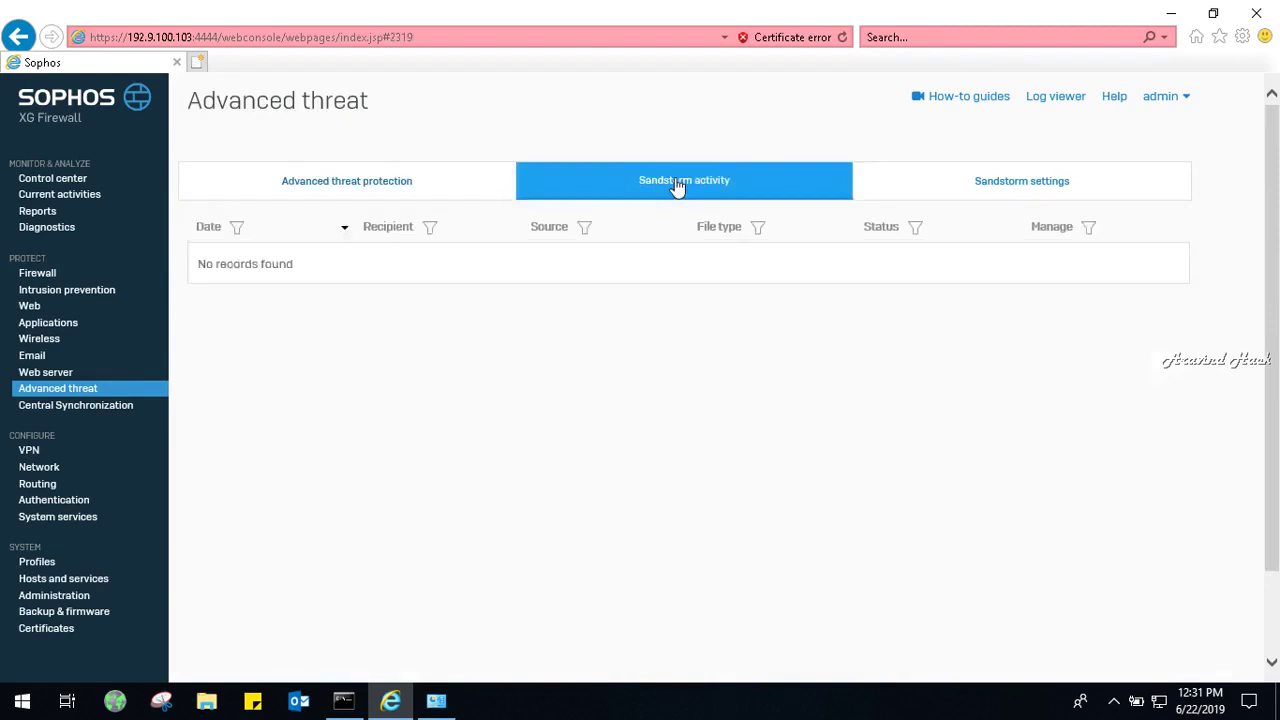
{"action": "left_click", "coordinate": [994, 181]}
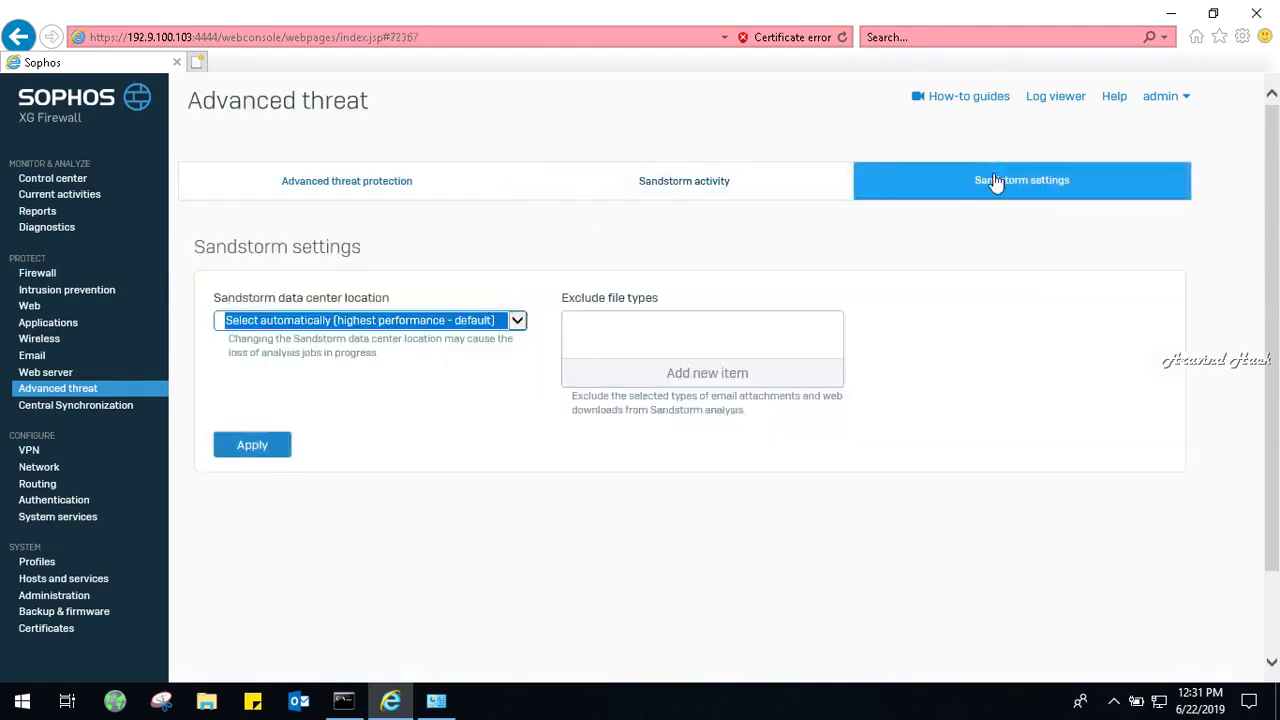
{"action": "left_click", "coordinate": [376, 320]}
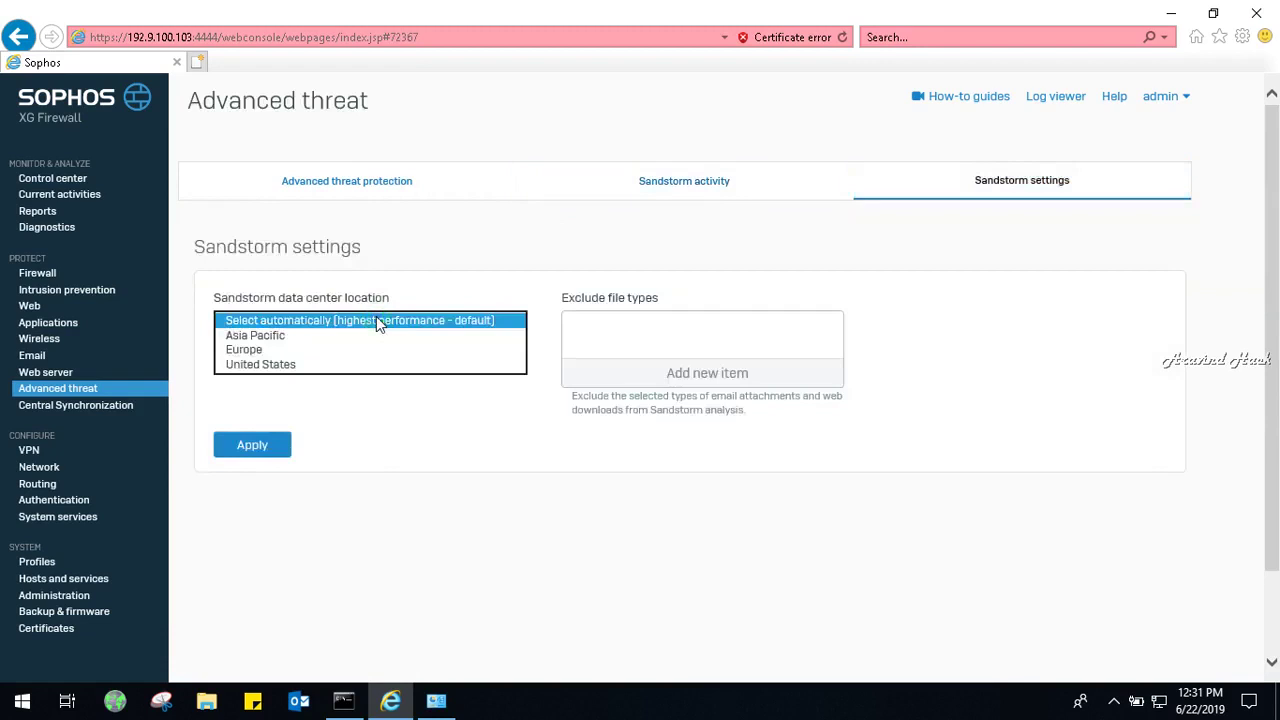
{"action": "left_click", "coordinate": [376, 320]}
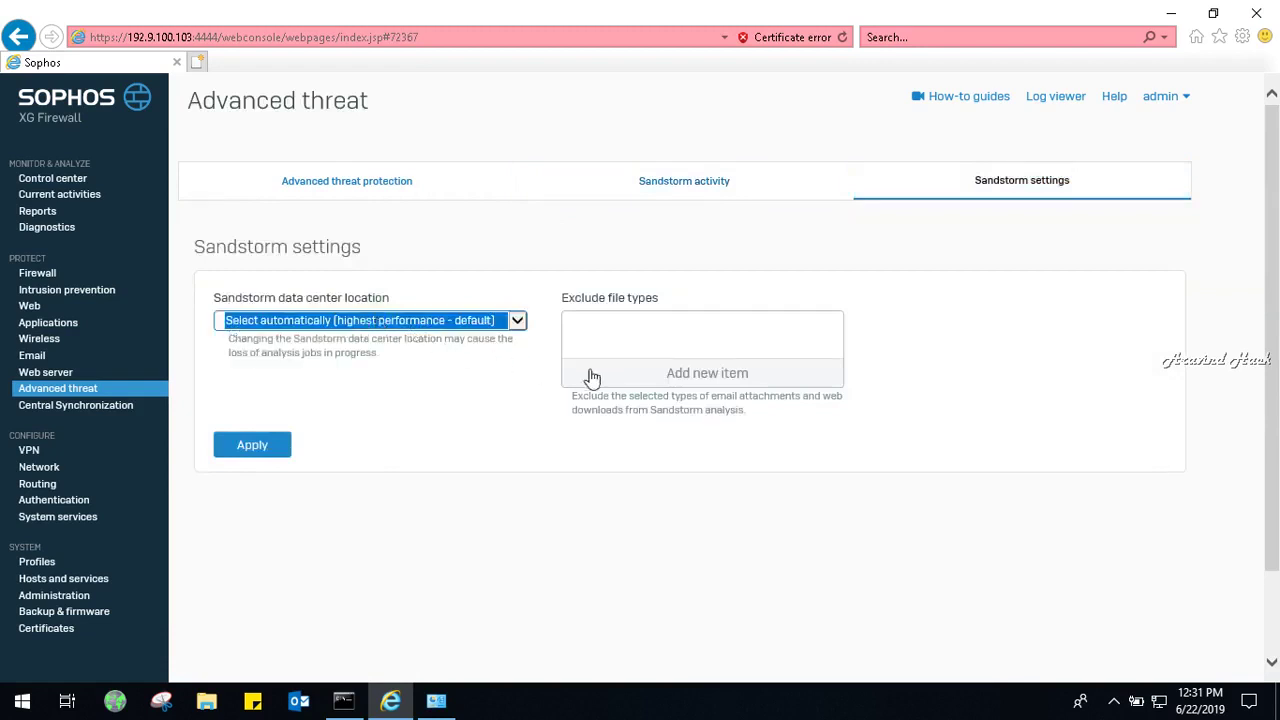
{"action": "left_click", "coordinate": [245, 450]}
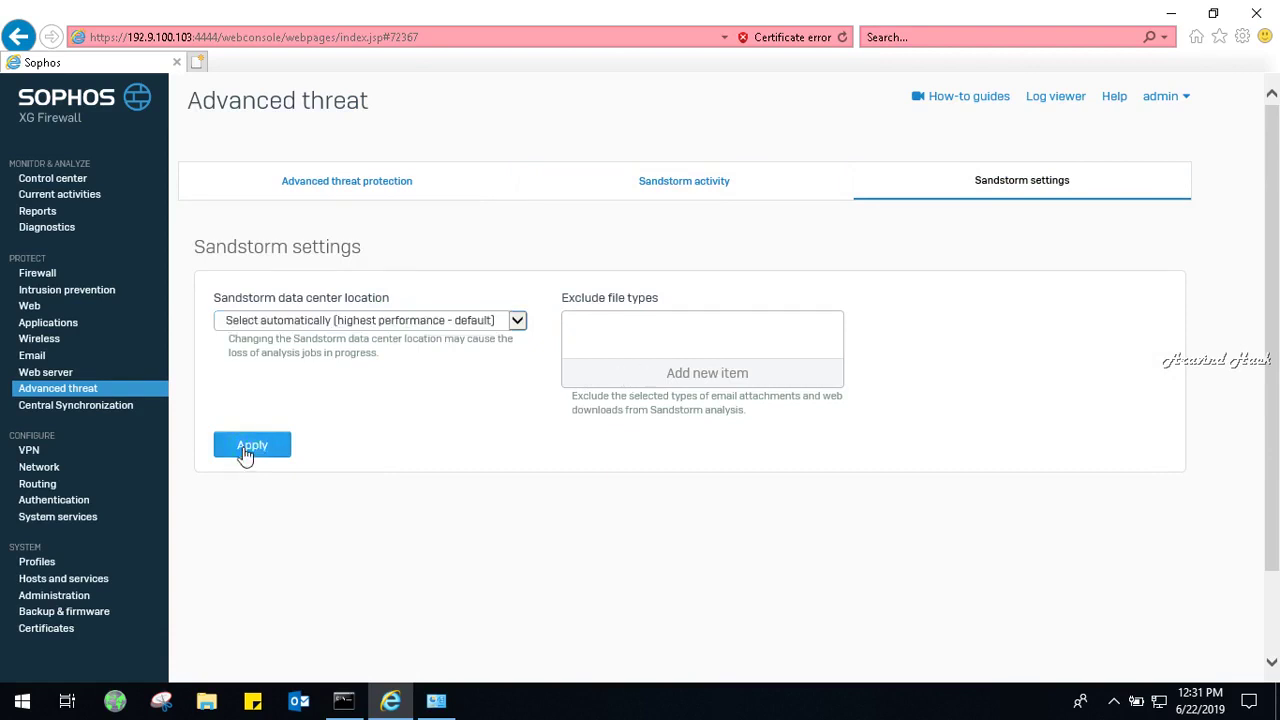
{"action": "left_click", "coordinate": [64, 272]}
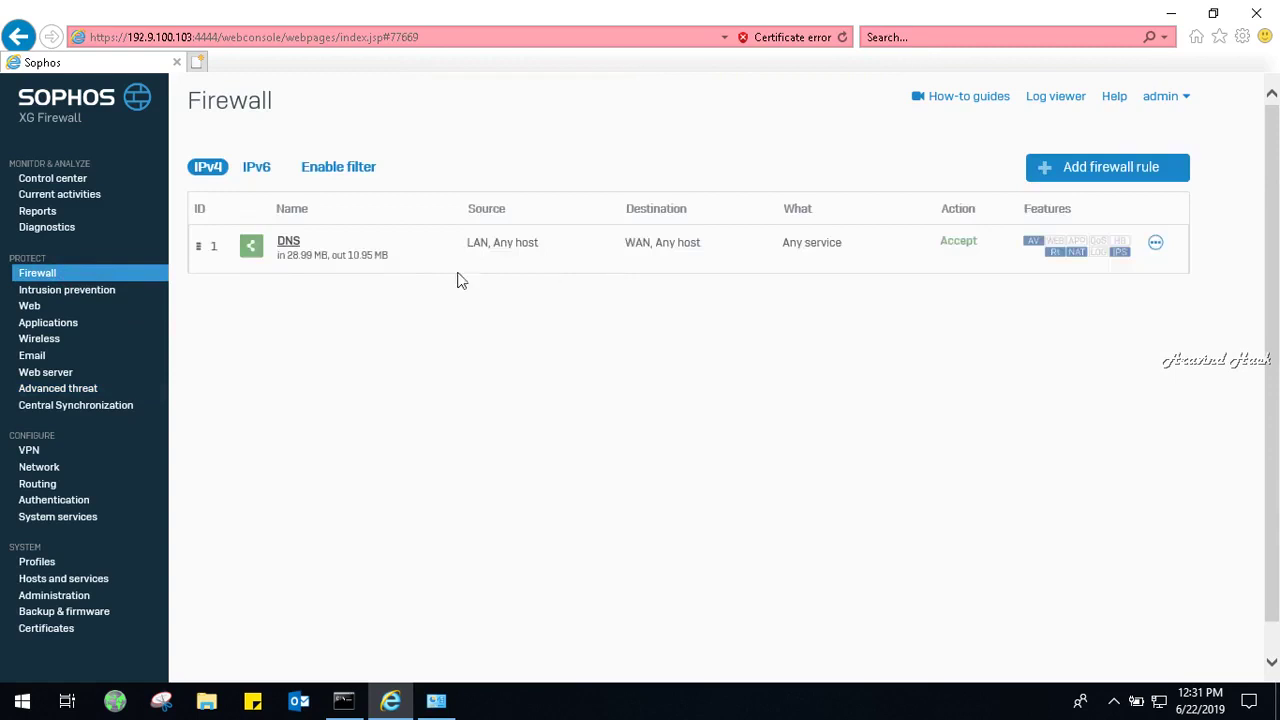
Open the DNS rule and rename it to internetaccess.
{"action": "left_click", "coordinate": [296, 246]}
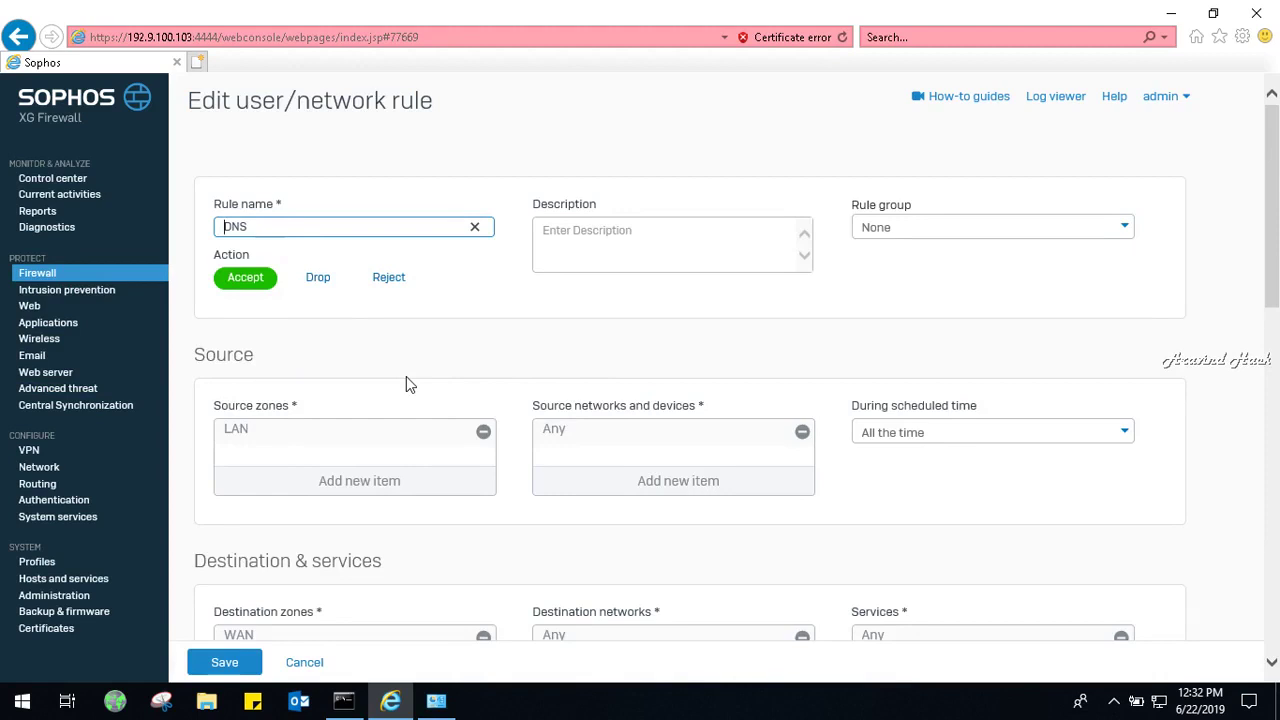
{"action": "double_click", "coordinate": [328, 228]}
{"action": "key", "text": "BackSpace"}
{"action": "type", "text": "inet"}
{"action": "type", "text": "ter"}
{"action": "type", "text": "netaccess"}
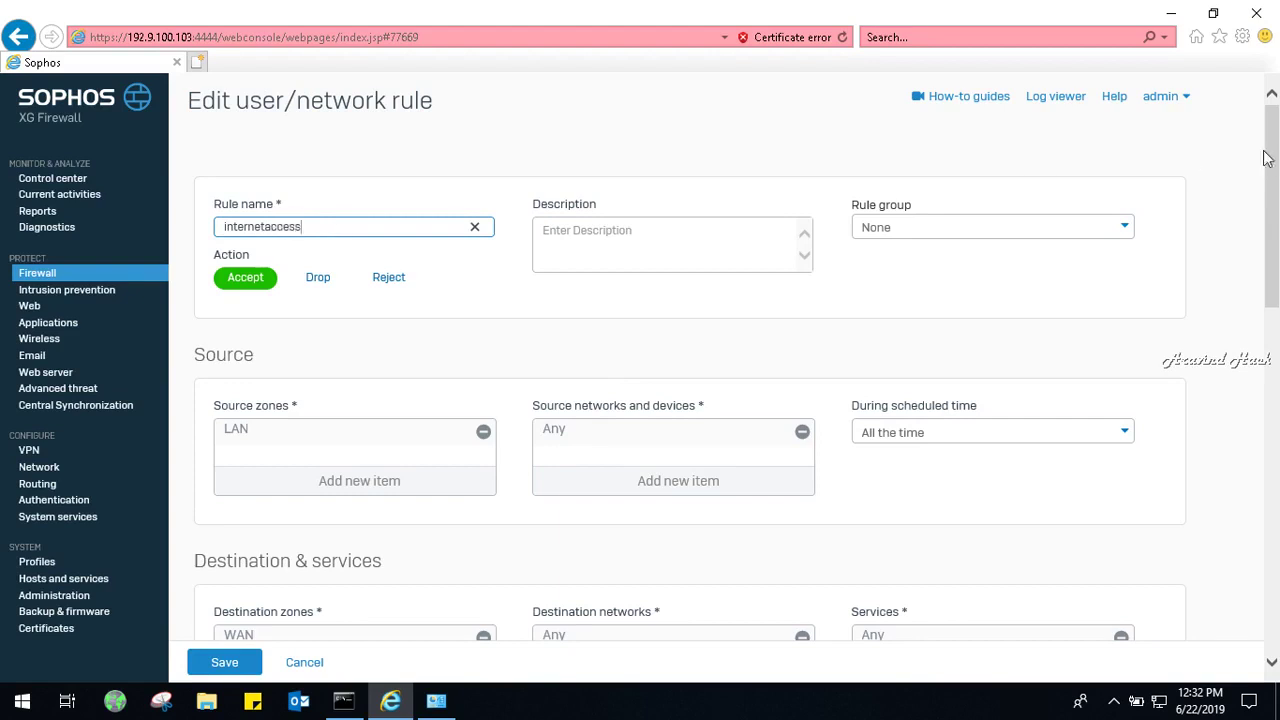
{"action": "left_click_drag", "start_coordinate": [1263, 150], "coordinate": [1278, 316]}
{"action": "left_click", "coordinate": [1278, 316]}
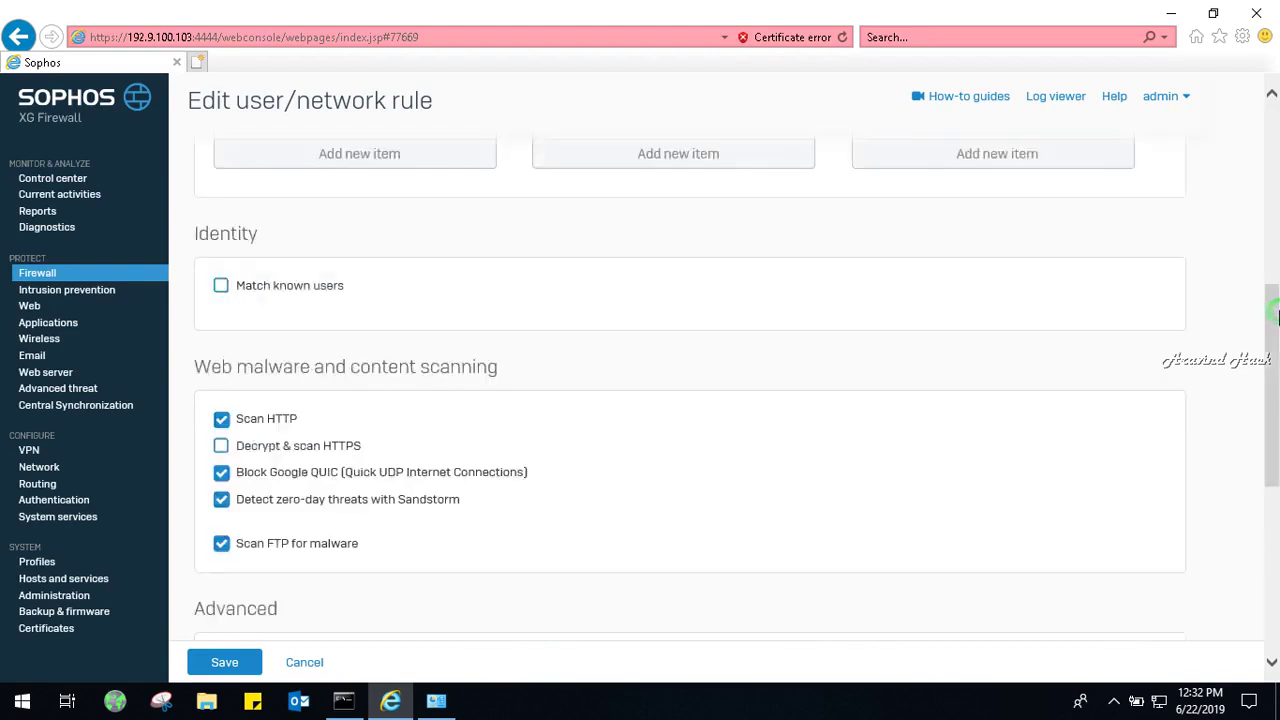
{"action": "left_click", "coordinate": [1276, 220]}
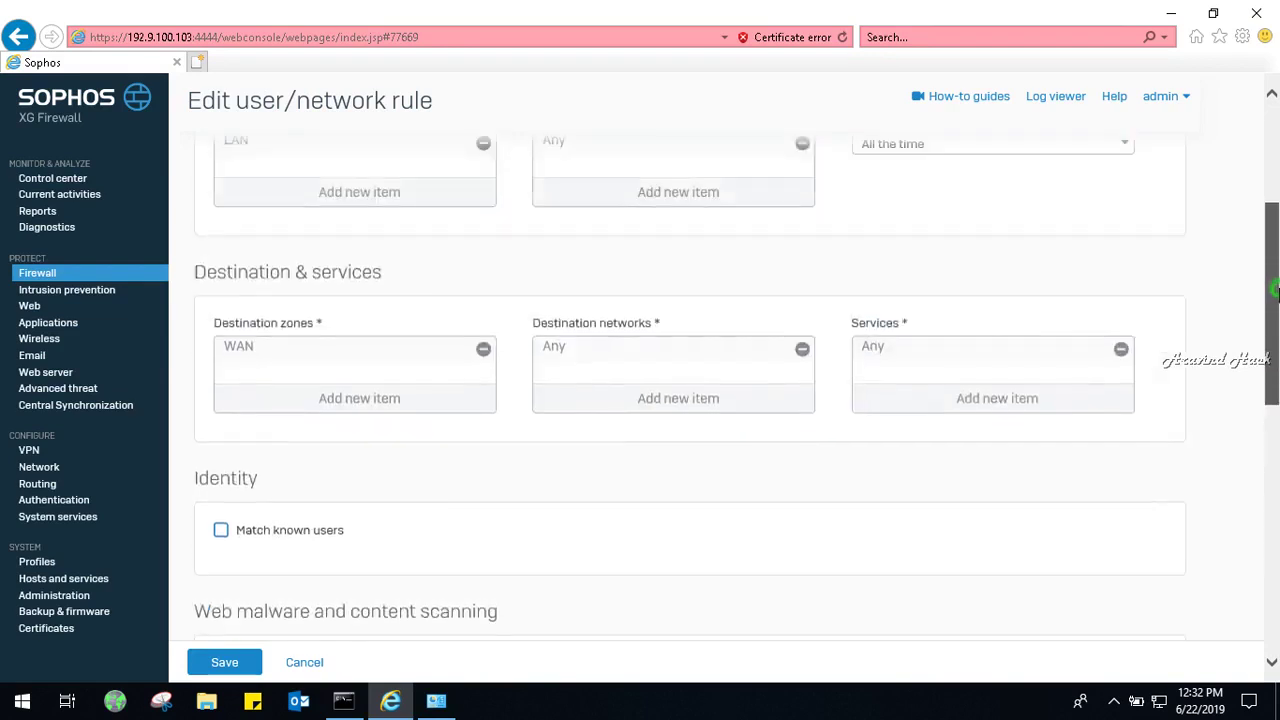
{"action": "scroll", "coordinate": [1276, 220], "scroll_direction": "up", "scroll_amount": 2}
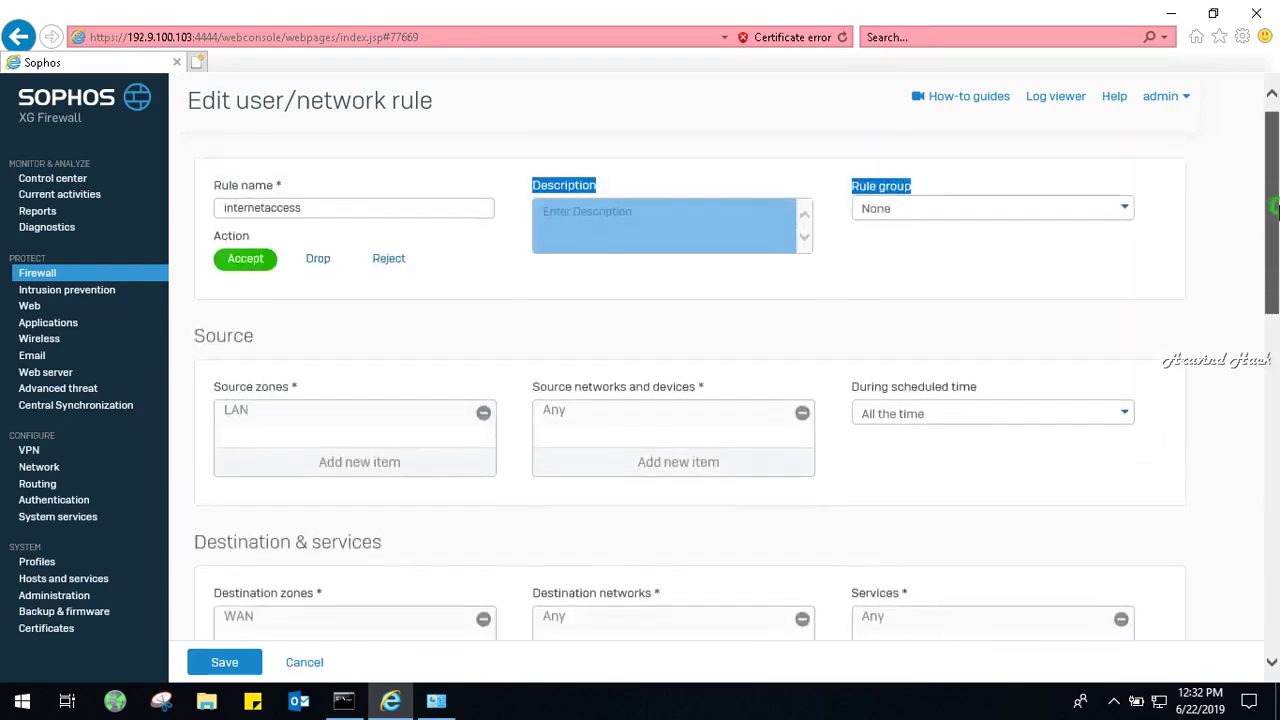
{"action": "left_click", "coordinate": [1177, 258]}
Set the rule group to Automatic and save the rule.
{"action": "left_click", "coordinate": [1086, 211]}
{"action": "left_click", "coordinate": [1084, 216]}
{"action": "left_click", "coordinate": [927, 298]}
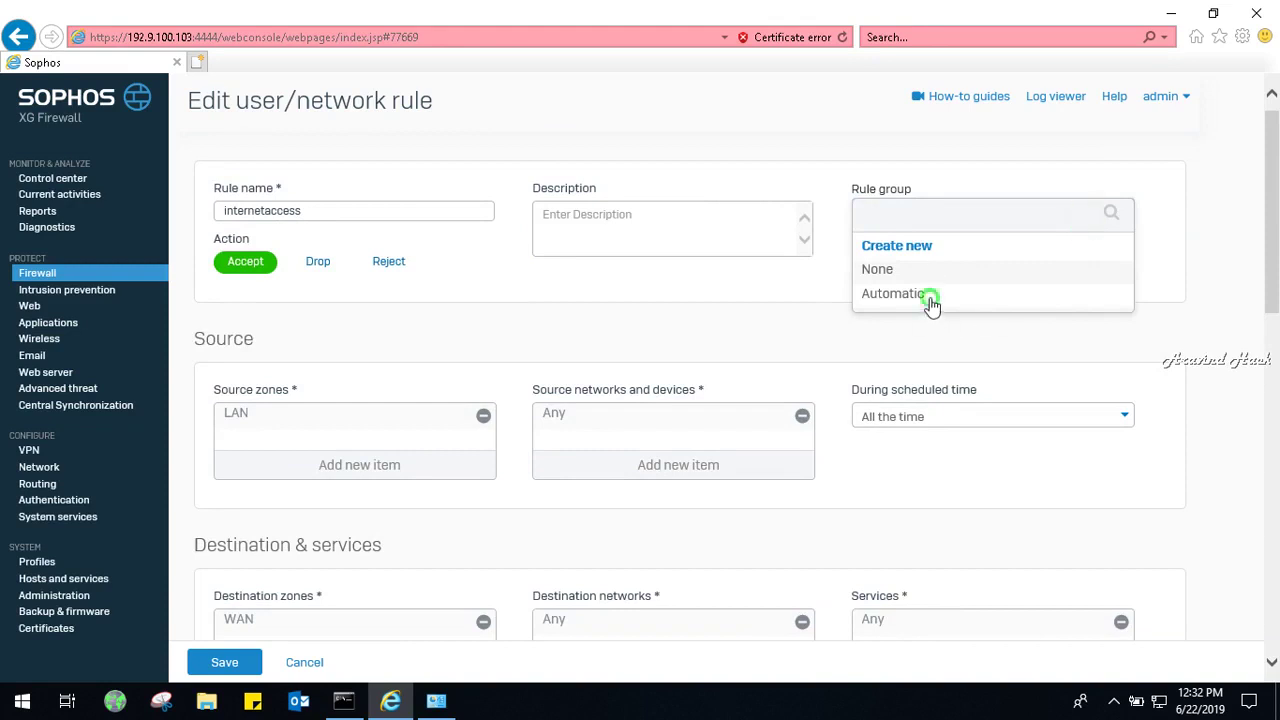
{"action": "left_click_drag", "start_coordinate": [1275, 267], "coordinate": [1278, 600]}
{"action": "left_click", "coordinate": [224, 663]}
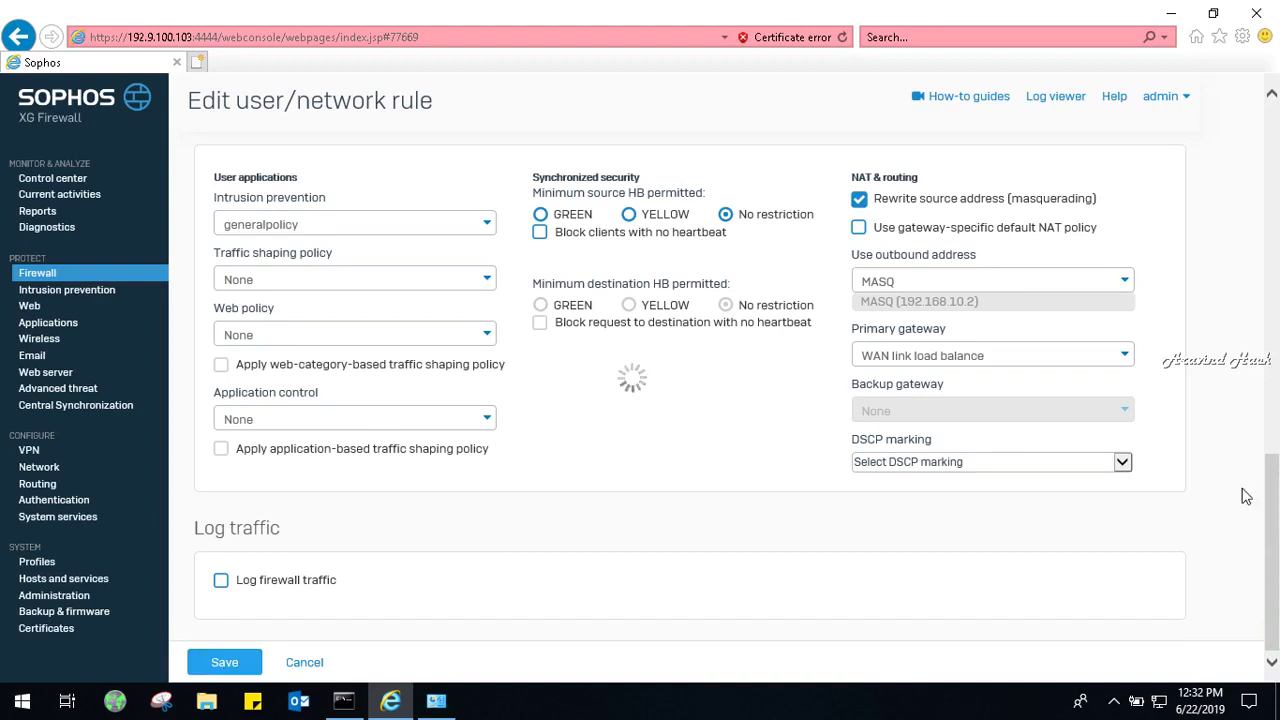
{"action": "left_click_drag", "start_coordinate": [1273, 583], "coordinate": [1275, 335]}
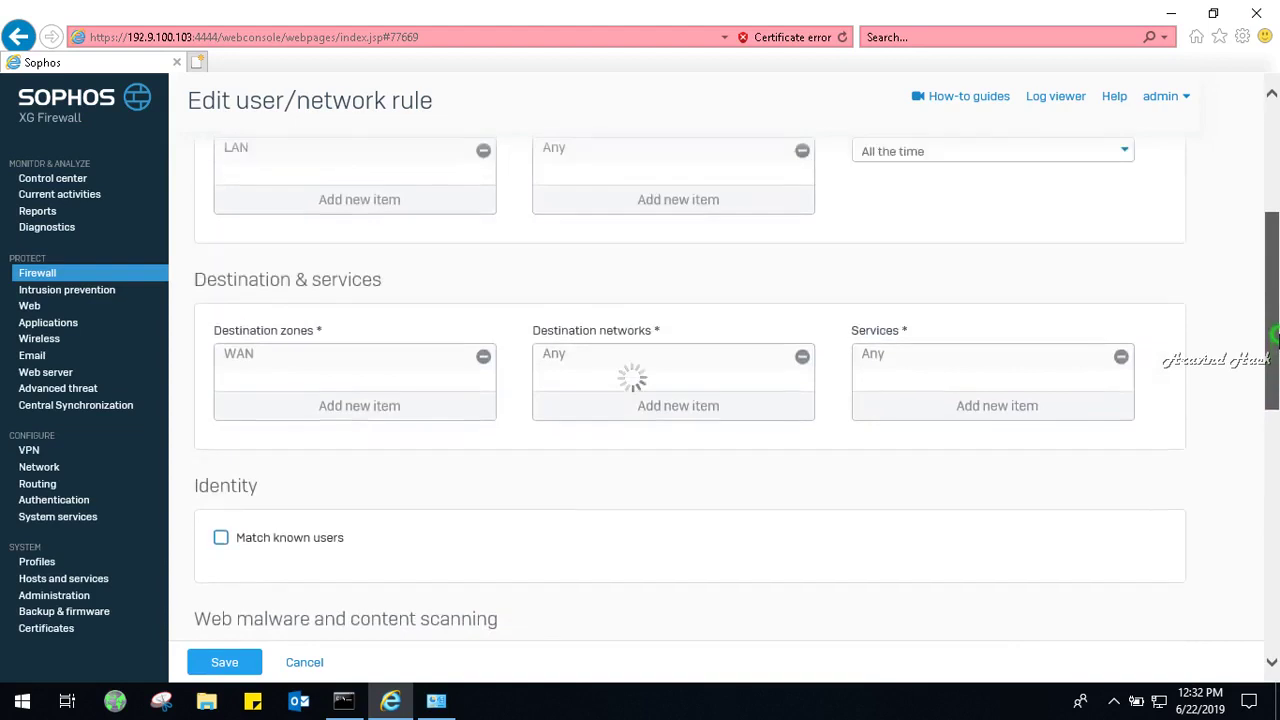
{"action": "left_click_drag", "start_coordinate": [1274, 335], "coordinate": [1277, 209]}
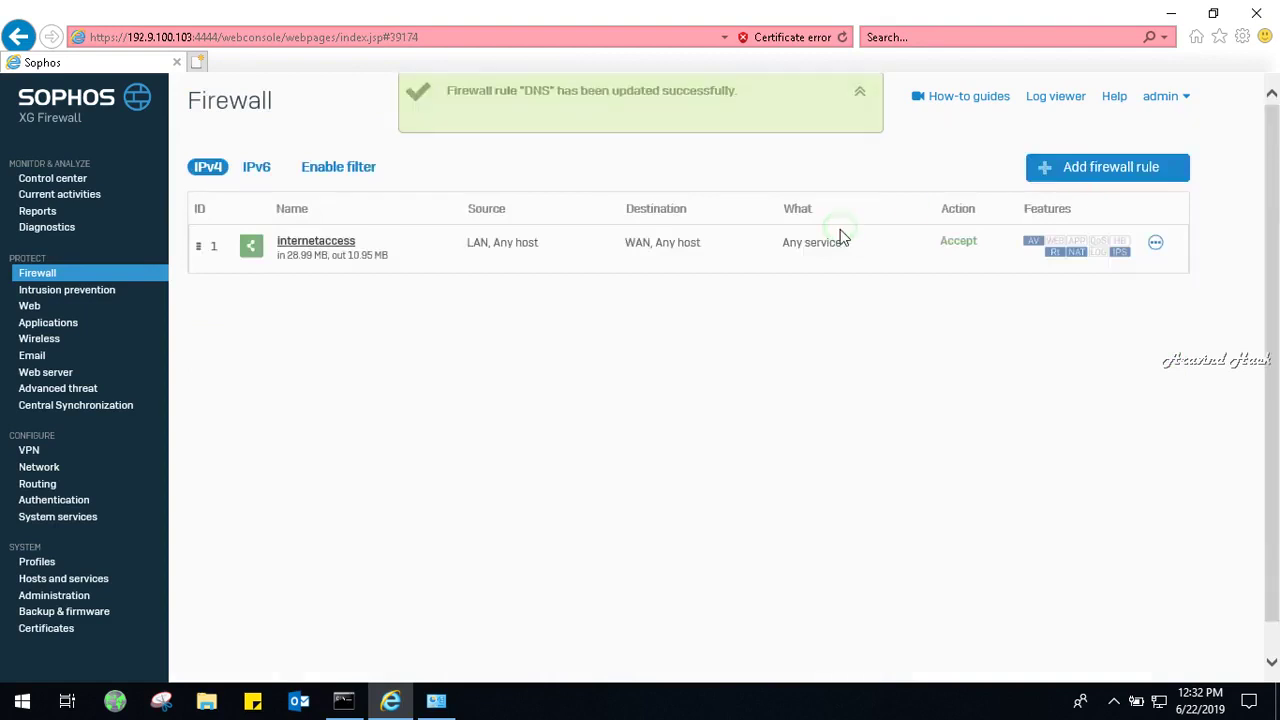
{"action": "left_click", "coordinate": [58, 592]}
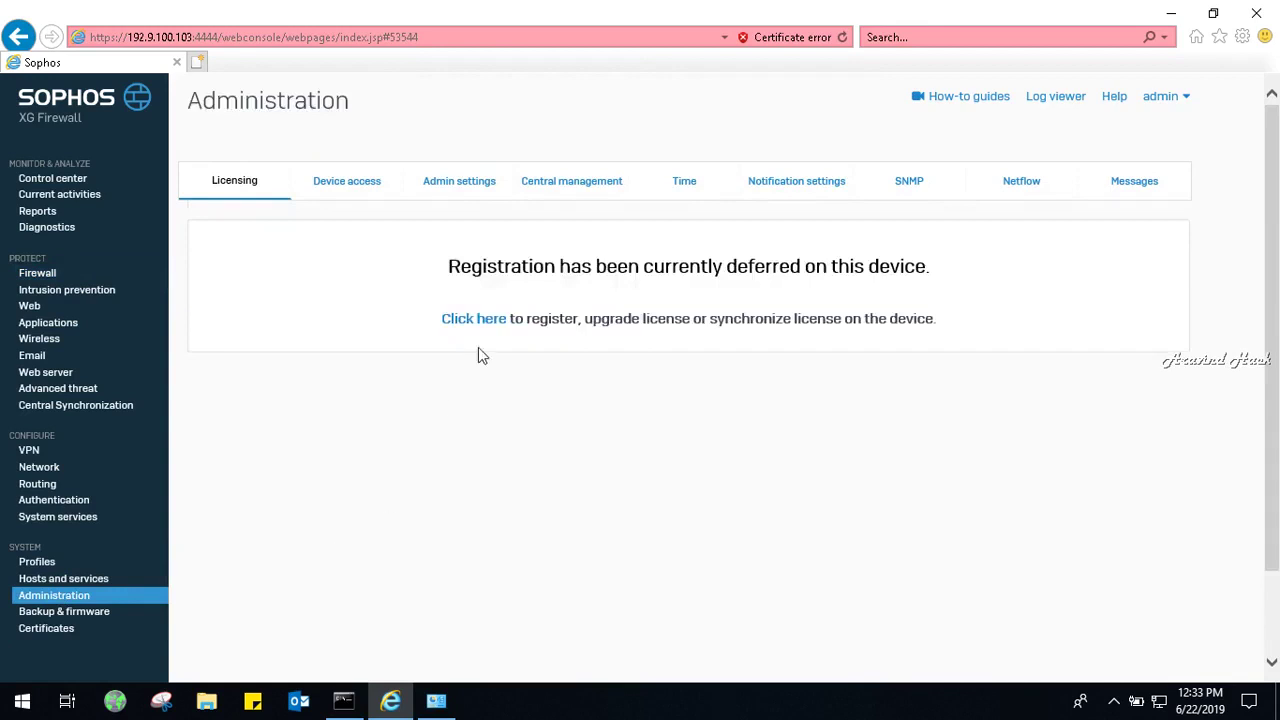
Begin firewall registration and continue with the existing serial number.
{"action": "left_click", "coordinate": [491, 320]}
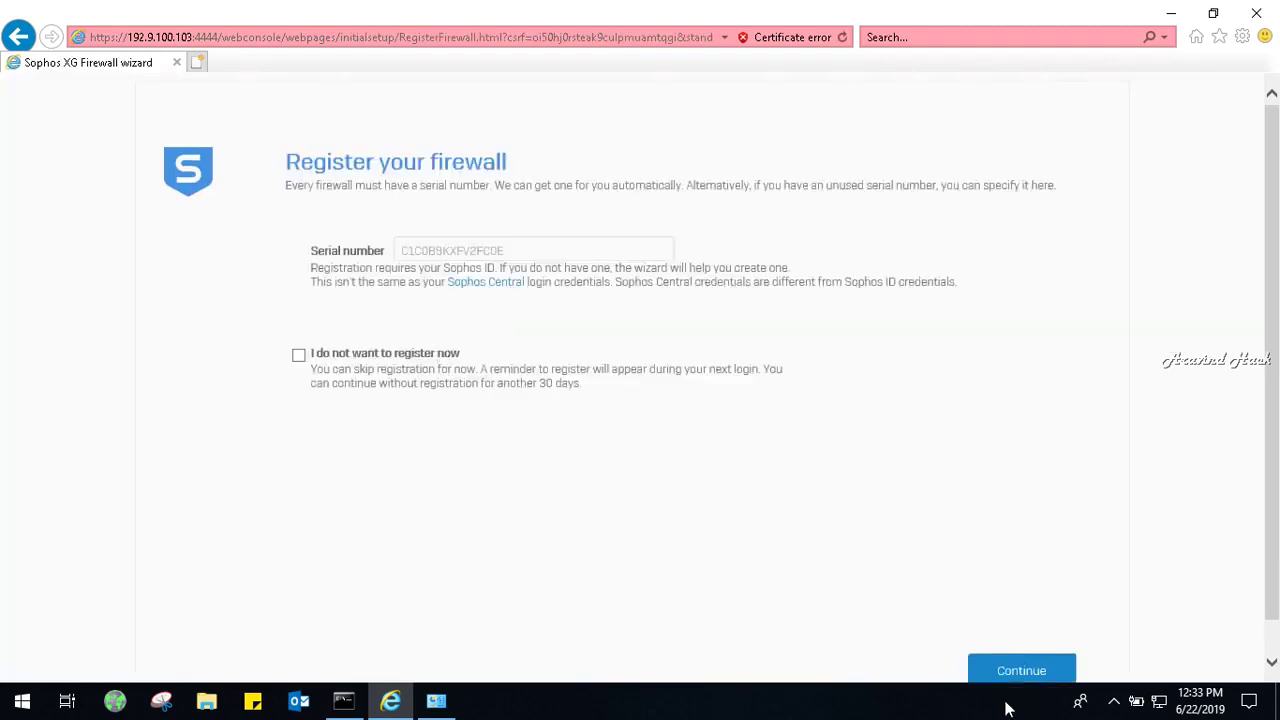
{"action": "left_click", "coordinate": [1031, 669]}
Ping google.com in the command prompt to confirm internet access.
{"action": "left_click", "coordinate": [343, 700]}
{"action": "left_click", "coordinate": [545, 318]}
{"action": "key", "text": "Return"}
{"action": "key", "text": "Return"}
{"action": "key", "text": "Return"}
{"action": "key", "text": "Return"}
{"action": "key", "text": "Return"}
{"action": "key", "text": "Return"}
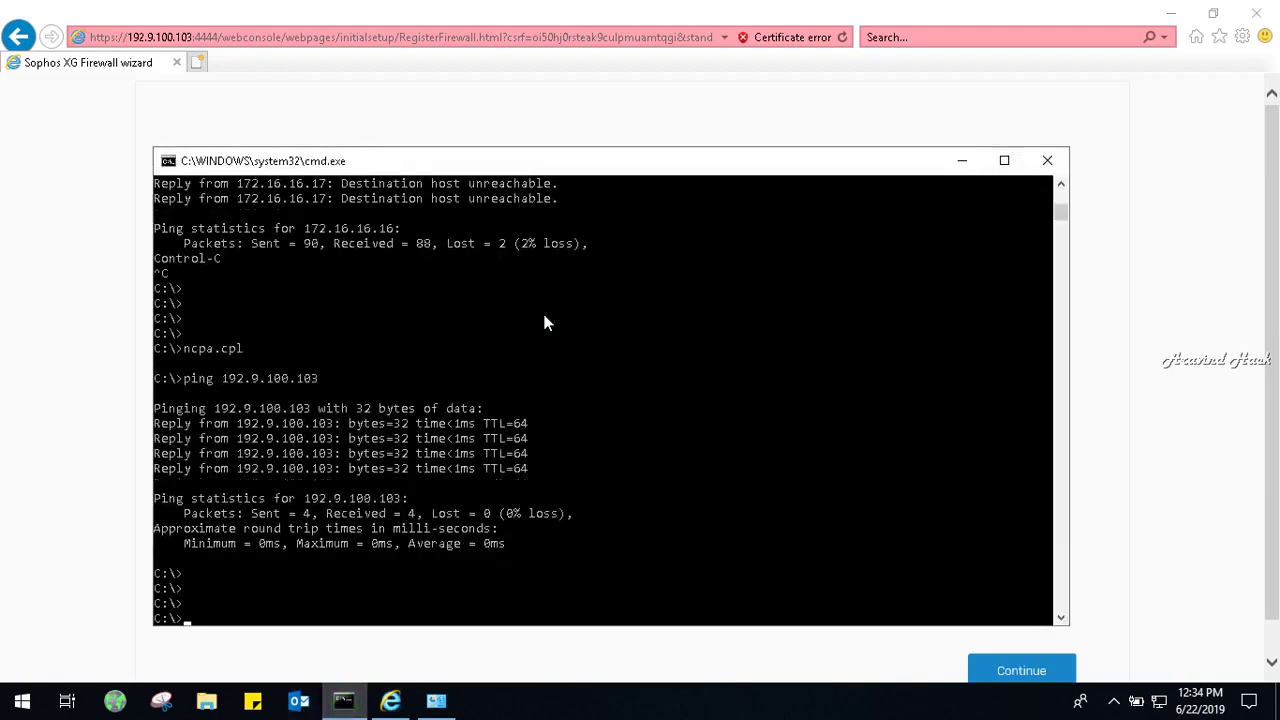
{"action": "type", "text": "ping google"}
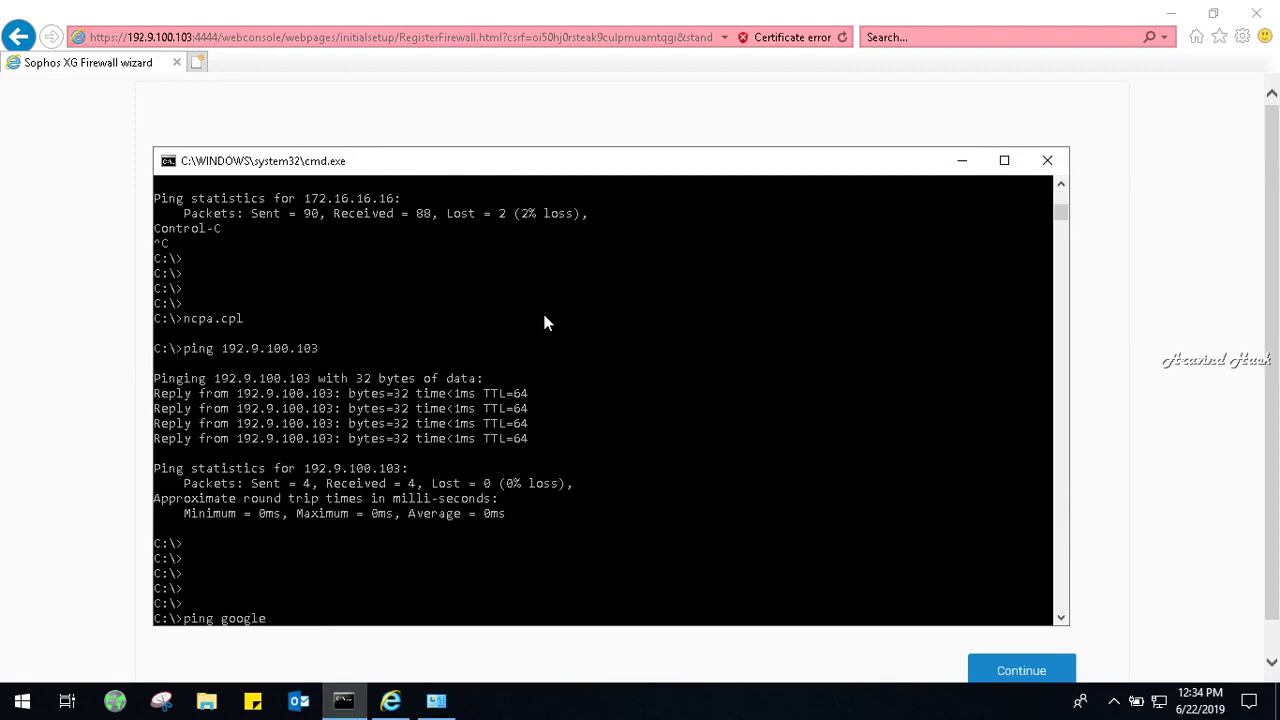
{"action": "type", "text": ".com"}
{"action": "key", "text": "Return"}
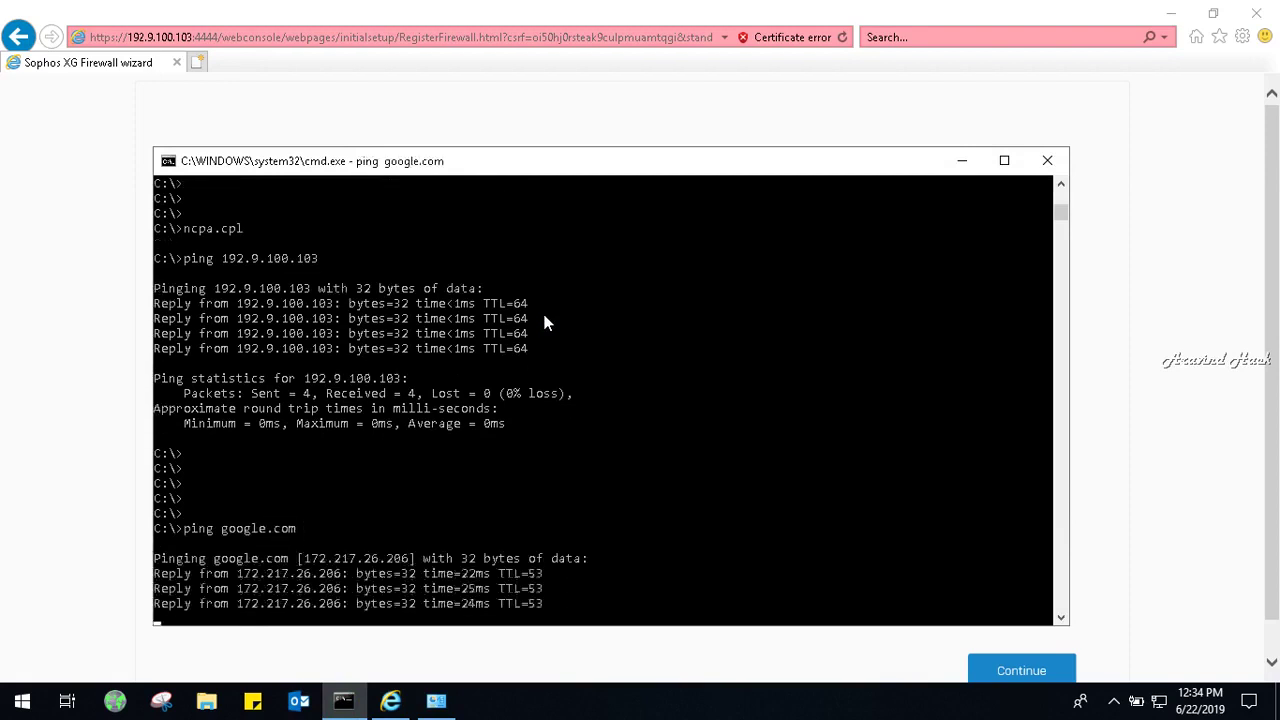
Minimise the browser and console windows and refresh the desktop.
{"action": "left_click", "coordinate": [3, 387]}
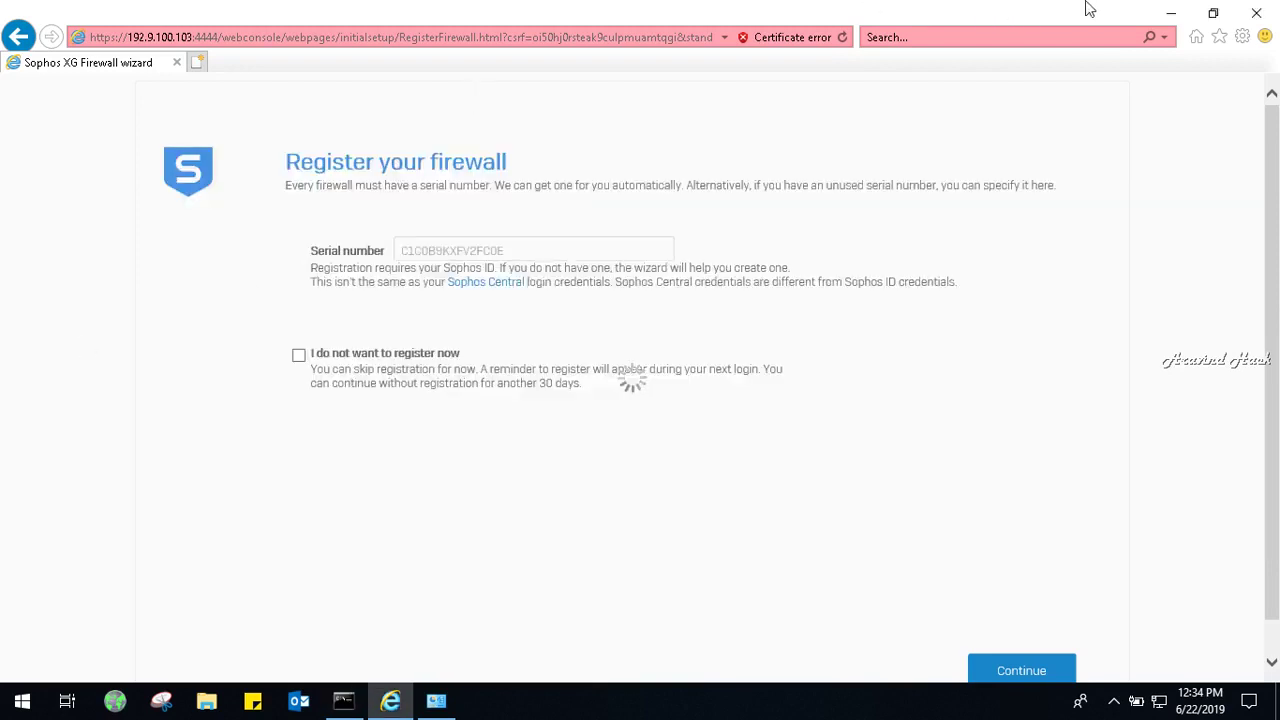
{"action": "left_click", "coordinate": [1157, 24]}
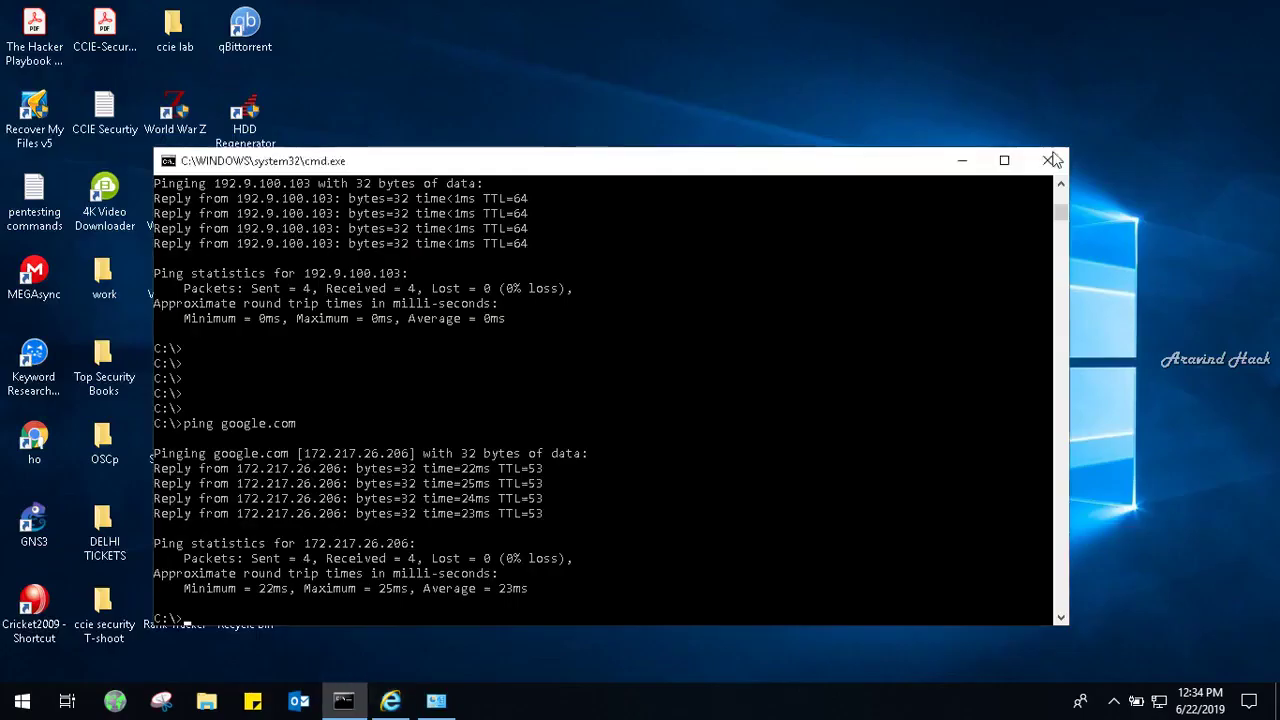
{"action": "left_click", "coordinate": [970, 162]}
{"action": "right_click", "coordinate": [1161, 223]}
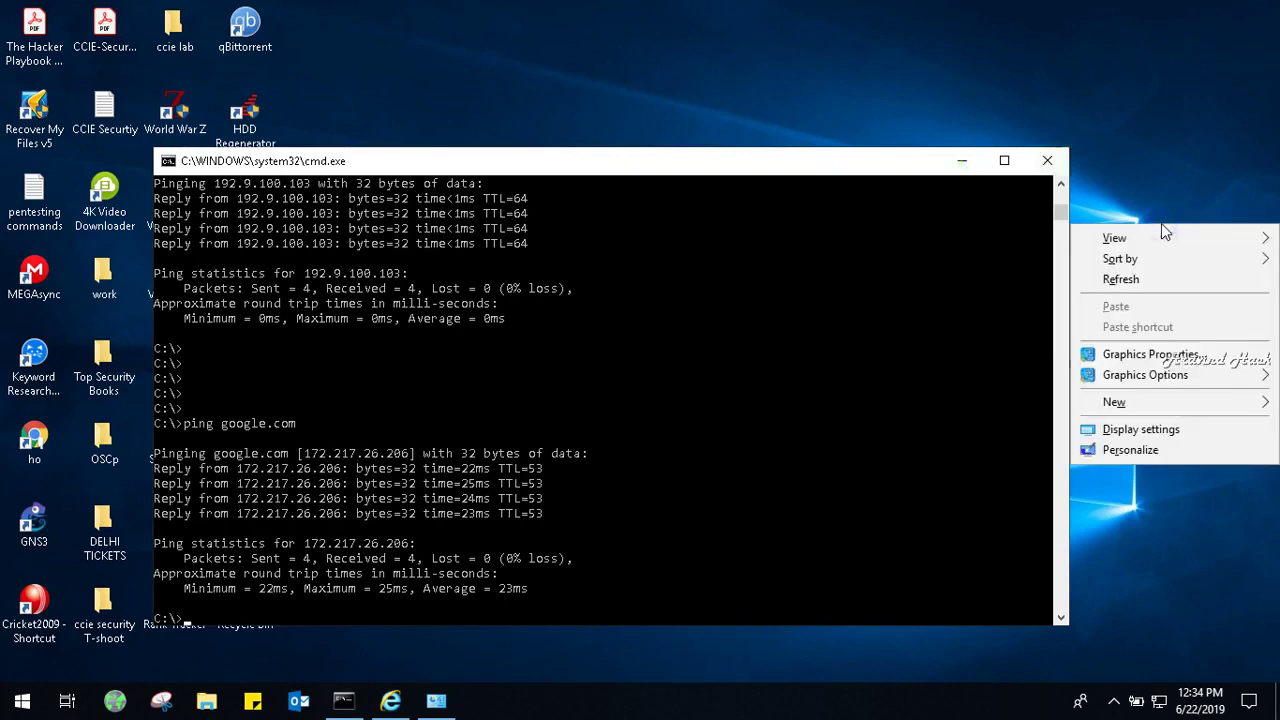
{"action": "left_click", "coordinate": [1150, 282]}
{"action": "double_click", "coordinate": [272, 276]}
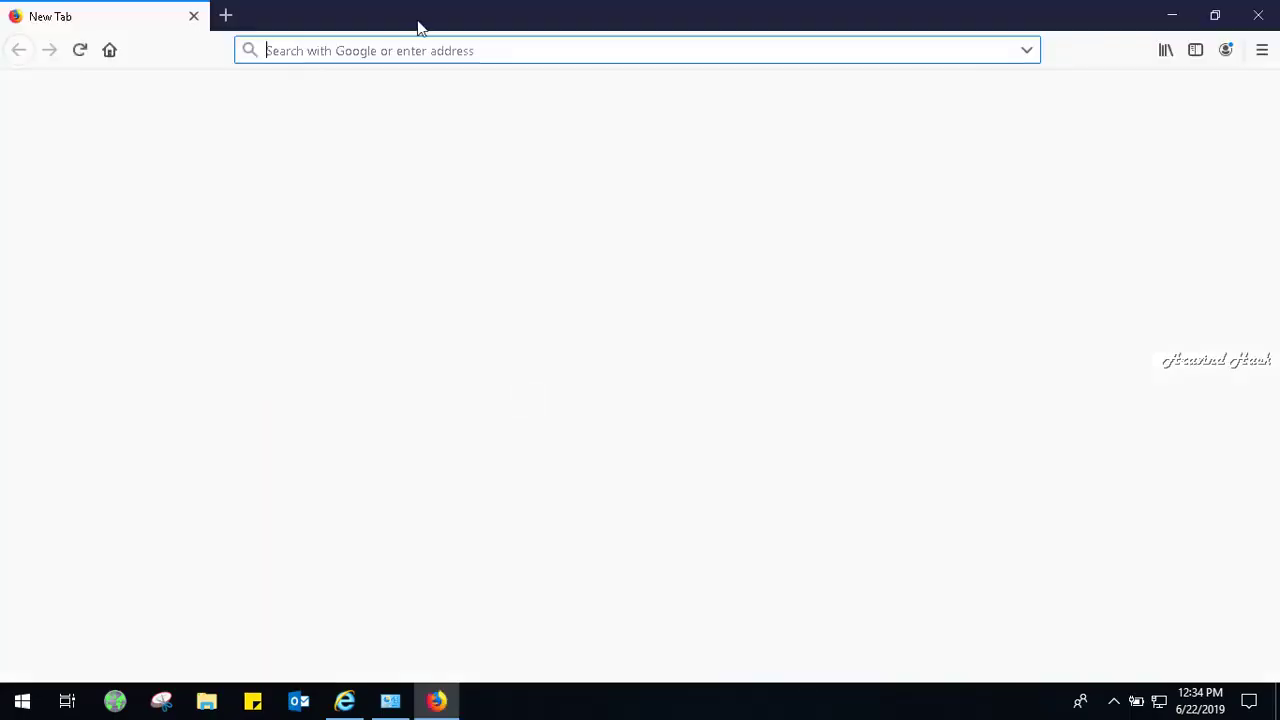
{"action": "type", "text": "htt"}
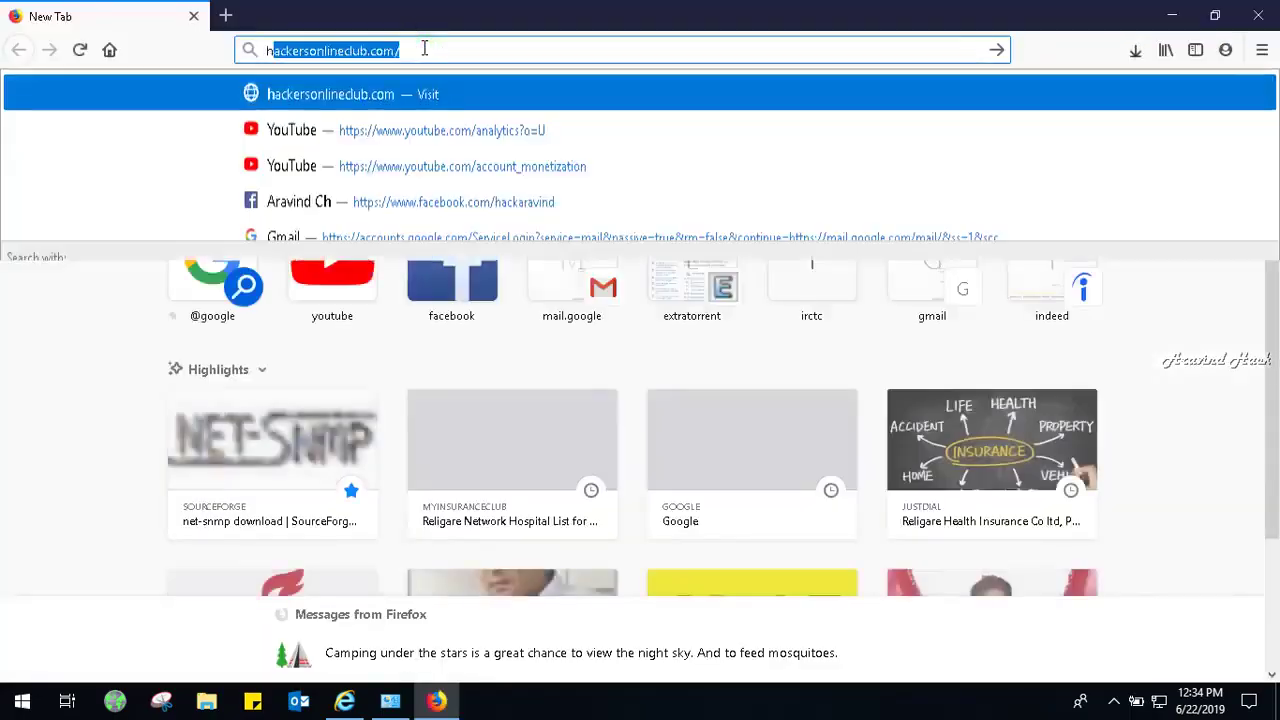
{"action": "type", "text": "ps://"}
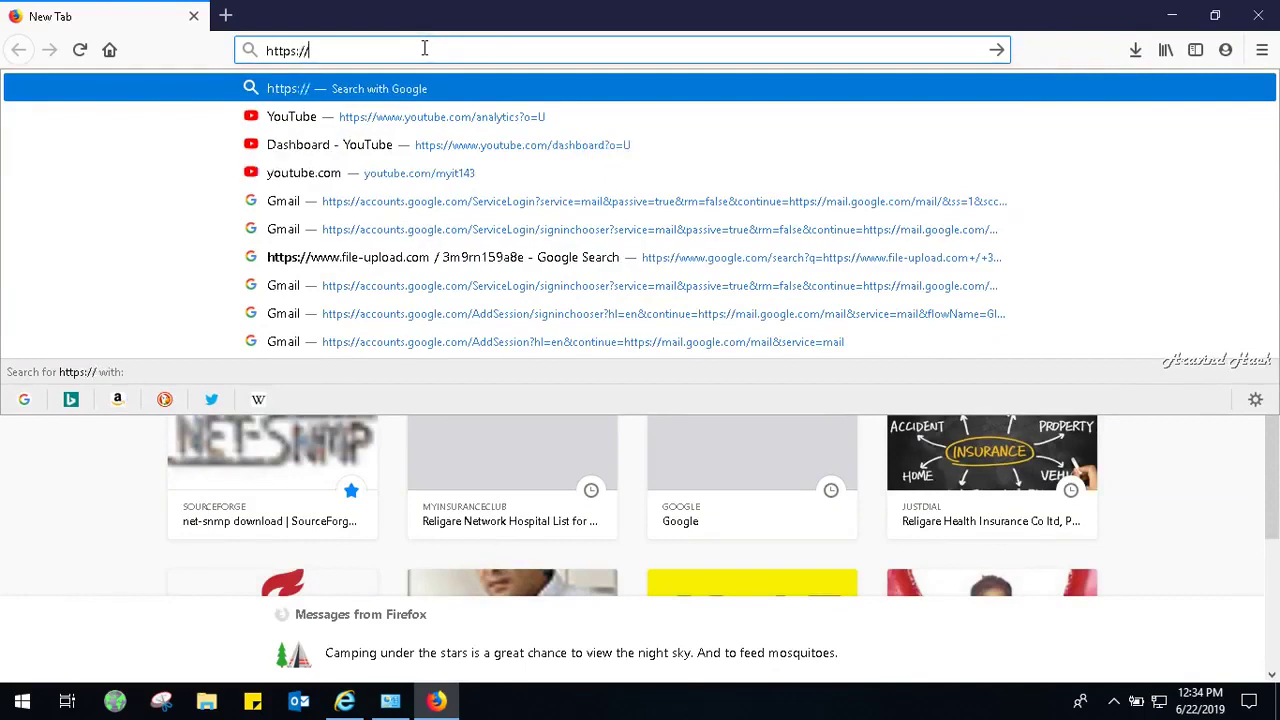
{"action": "type", "text": "192.168"}
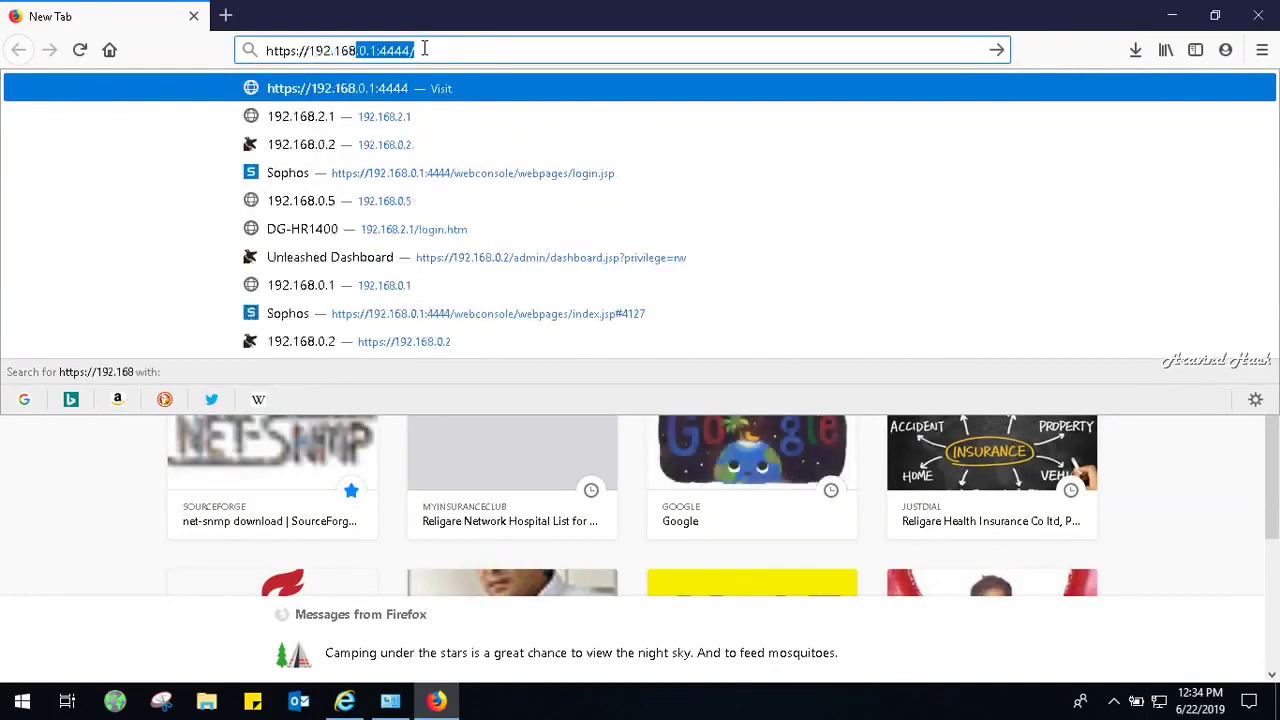
{"action": "key", "text": "BackSpace"}
{"action": "key", "text": "BackSpace"}
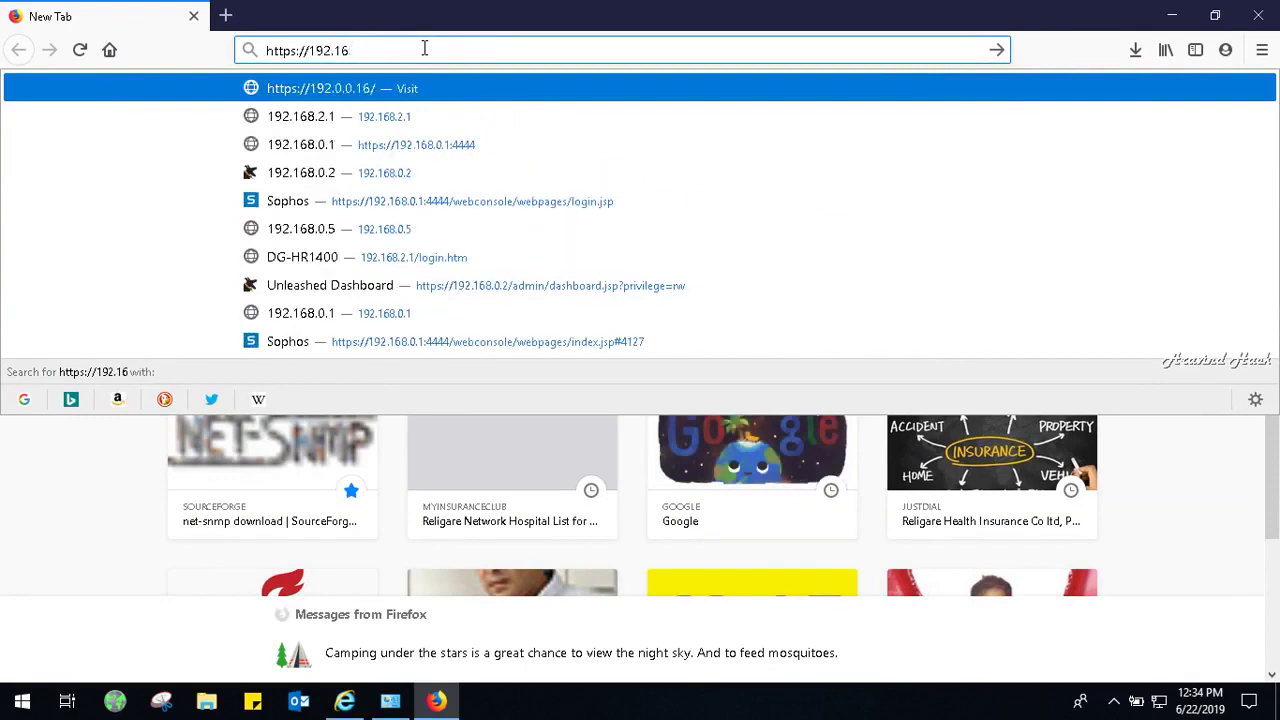
{"action": "type", "text": "8"}
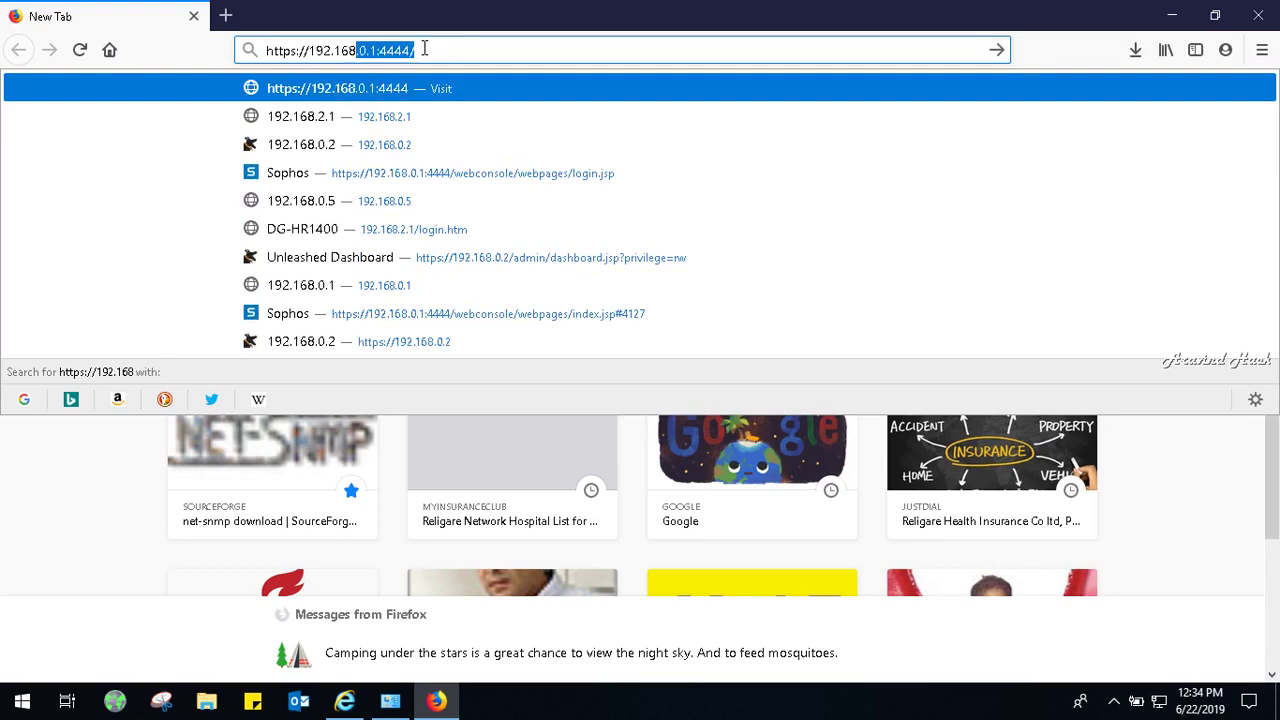
{"action": "key", "text": "BackSpace"}
{"action": "key", "text": "BackSpace"}
{"action": "key", "text": "BackSpace"}
{"action": "key", "text": "BackSpace"}
{"action": "type", "text": "9.0"}
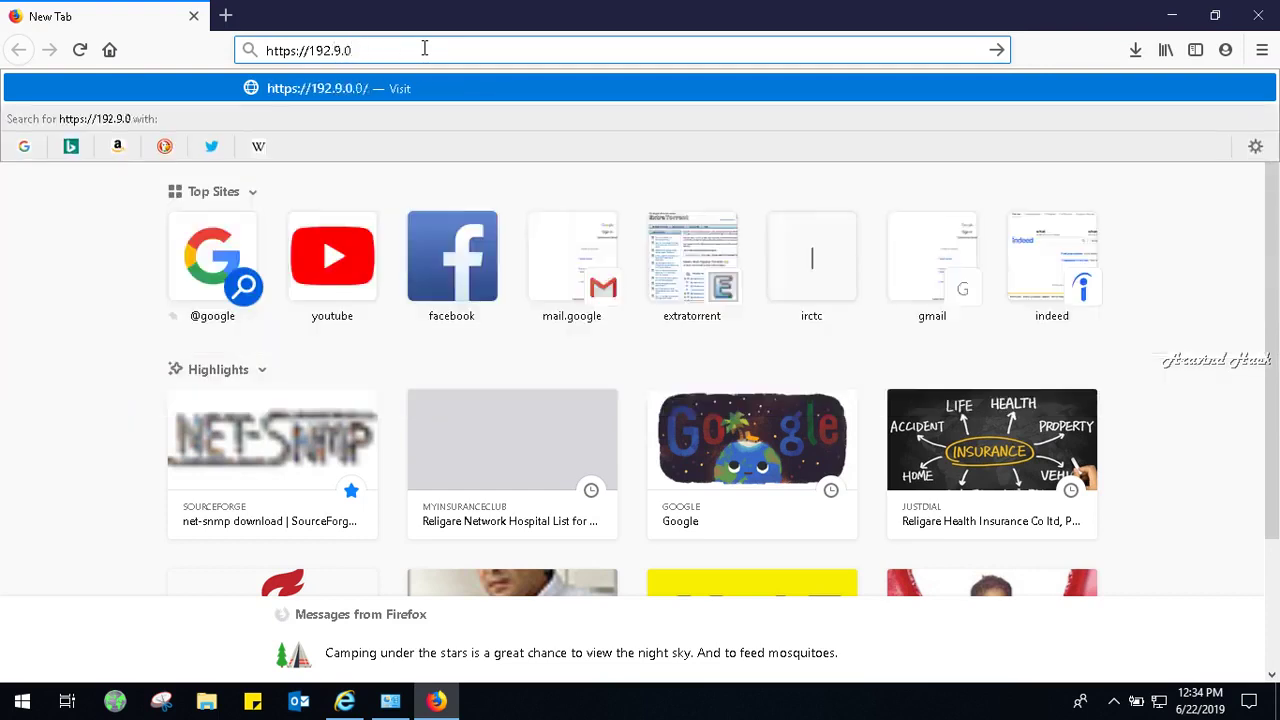
{"action": "key", "text": "BackSpace"}
{"action": "type", "text": "100."}
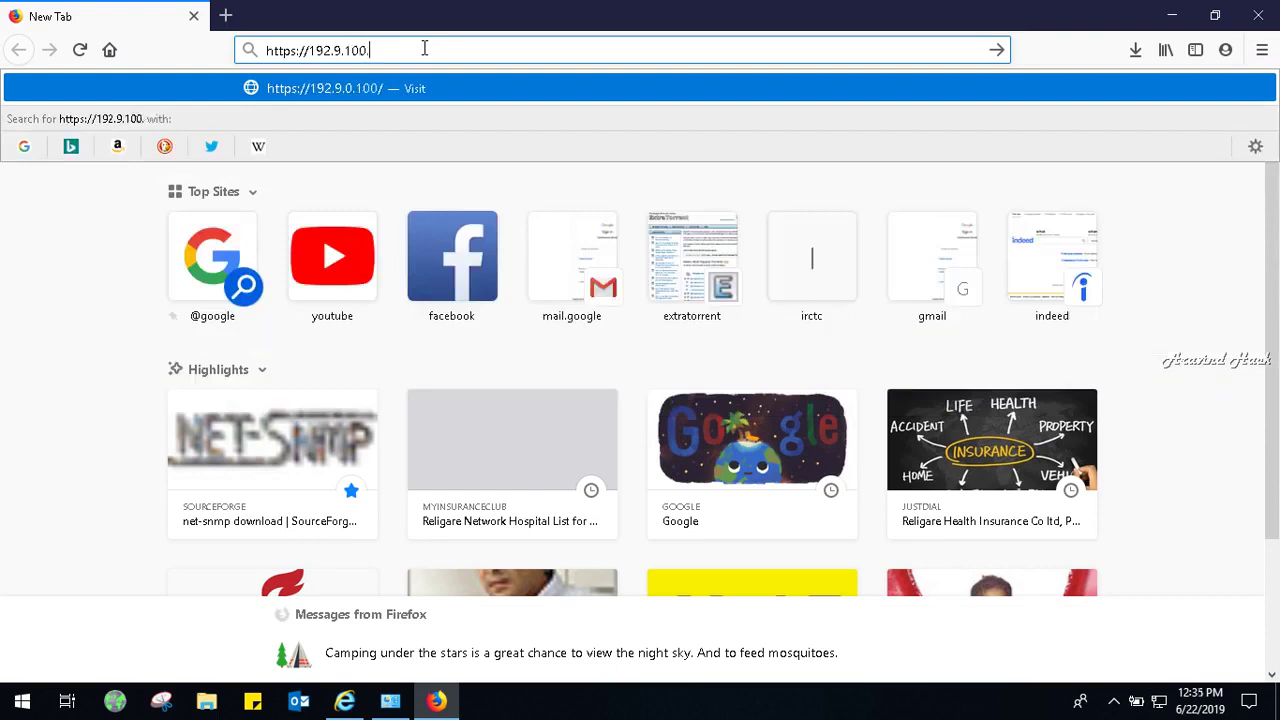
{"action": "type", "text": "103:"}
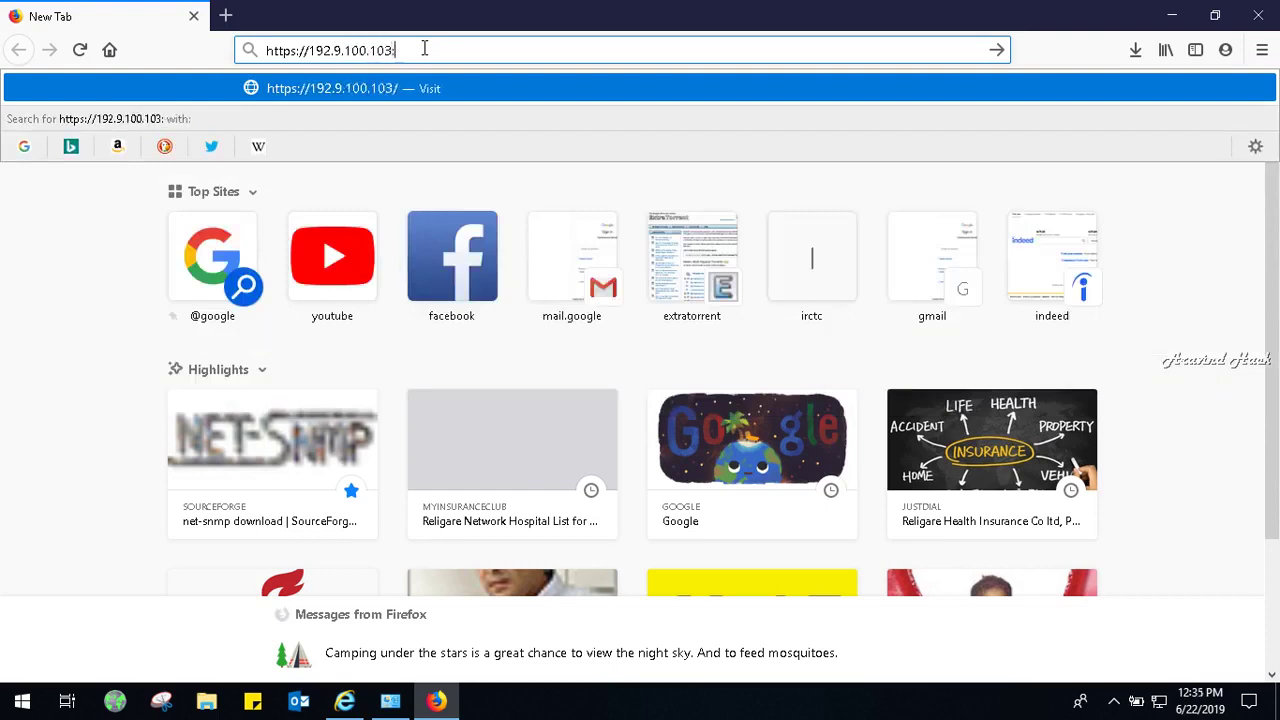
{"action": "type", "text": "4444"}
{"action": "key", "text": "Return"}
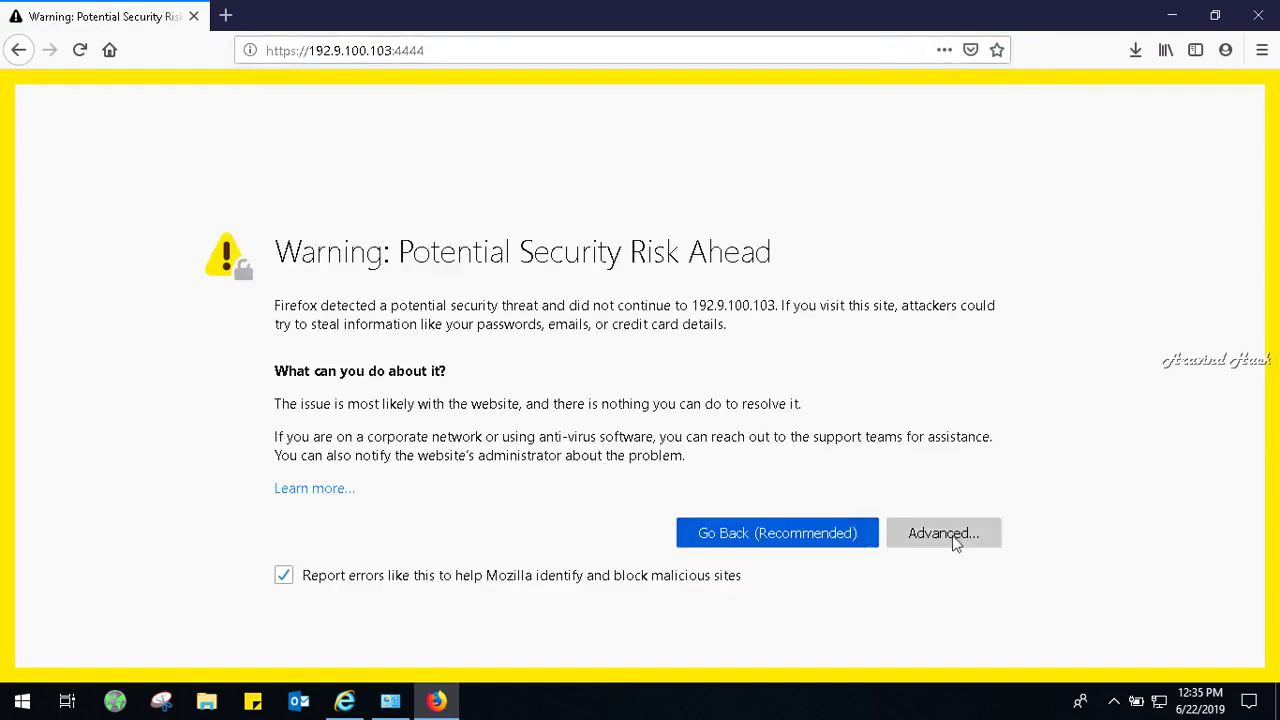
{"action": "left_click", "coordinate": [952, 535]}
{"action": "scroll", "coordinate": [1191, 458], "scroll_direction": "down", "scroll_amount": 5}
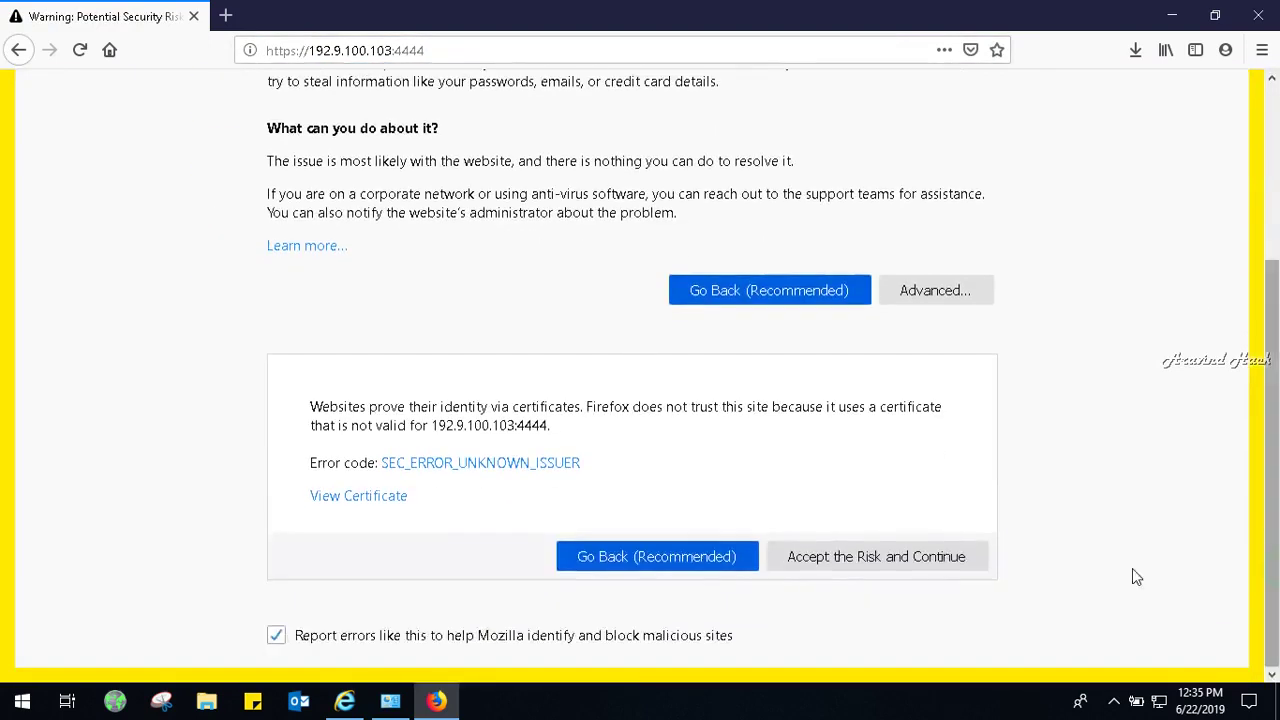
{"action": "left_click", "coordinate": [680, 565]}
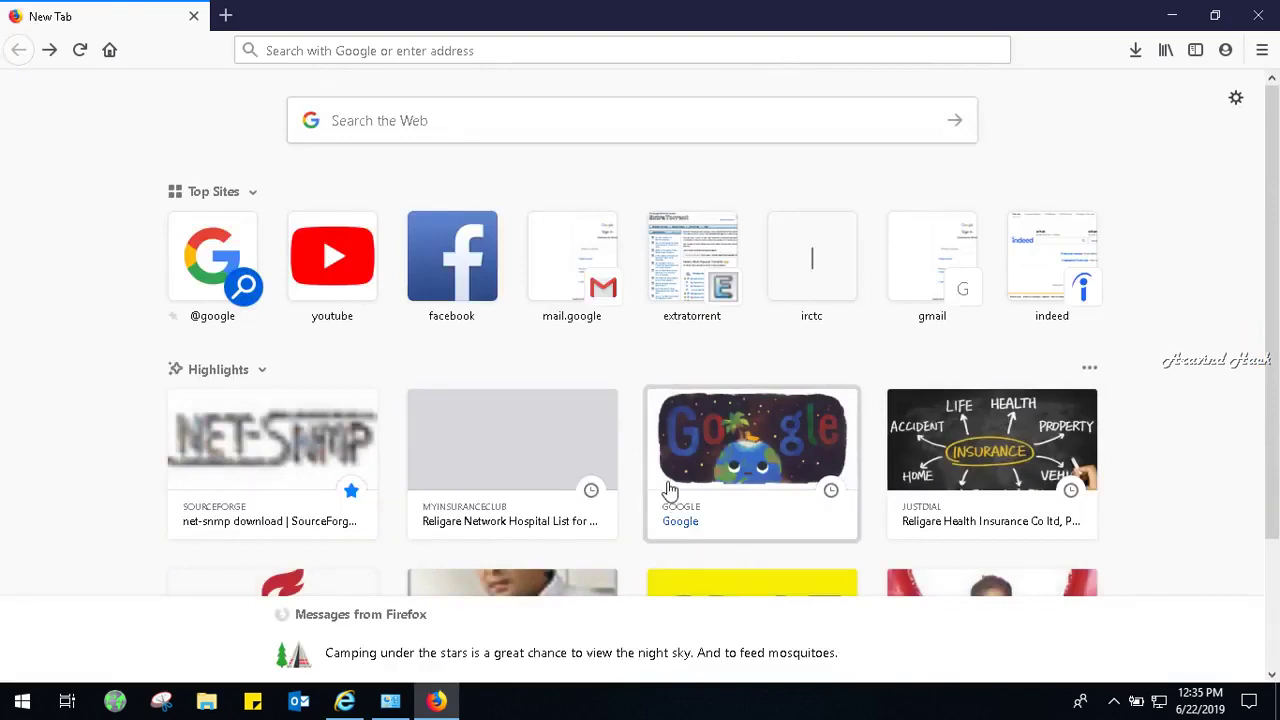
{"action": "scroll", "coordinate": [1272, 310], "scroll_direction": "down", "scroll_amount": 2}
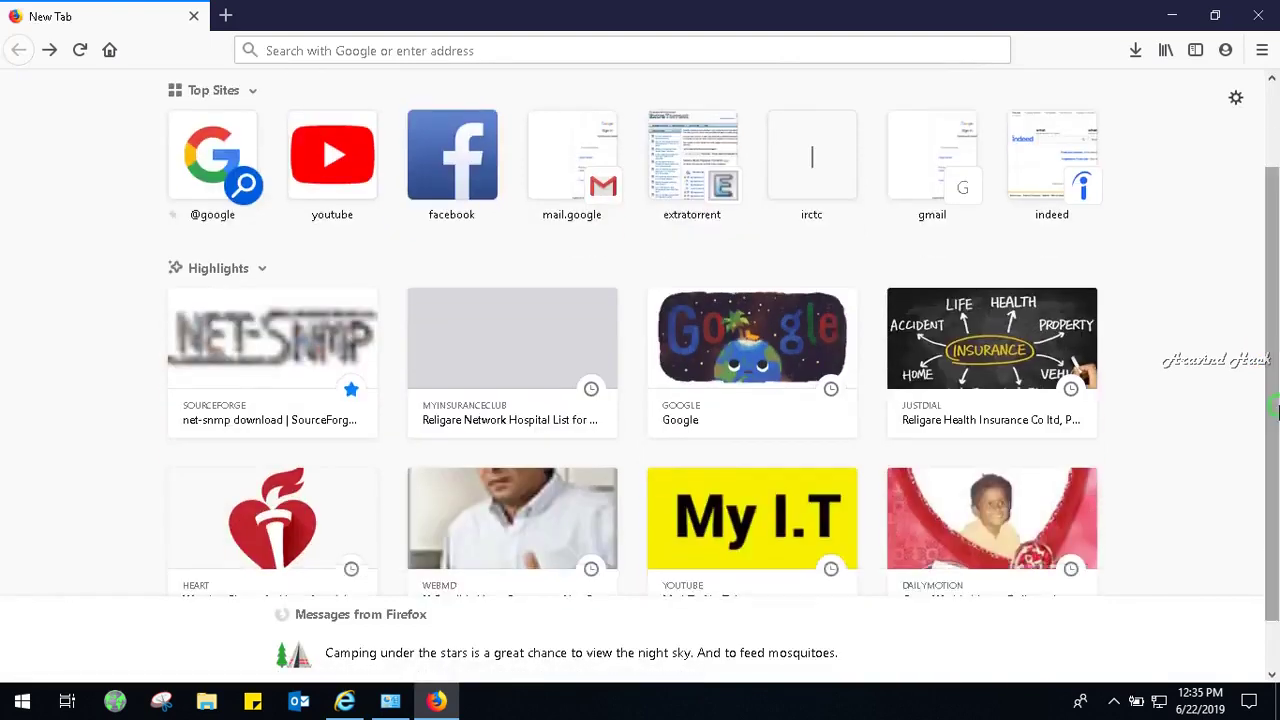
{"action": "left_click", "coordinate": [707, 44]}
{"action": "type", "text": "h"}
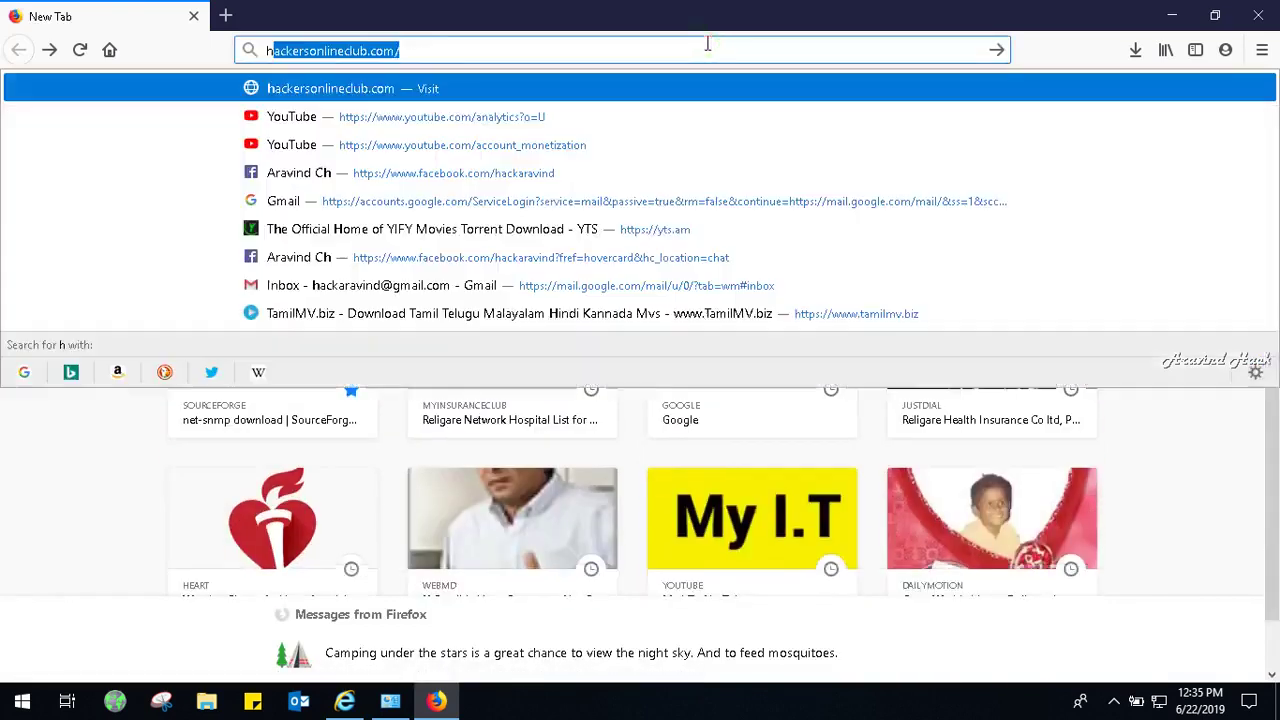
{"action": "type", "text": "ttps:/"}
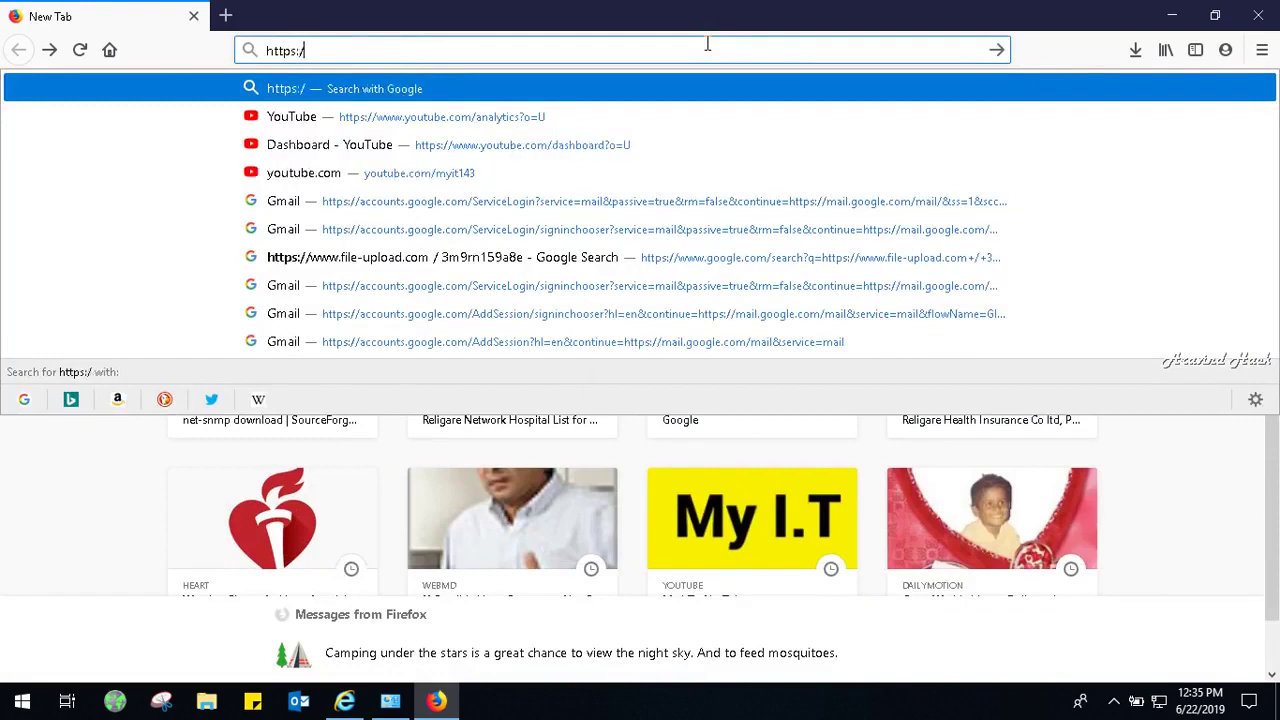
{"action": "type", "text": "/192."}
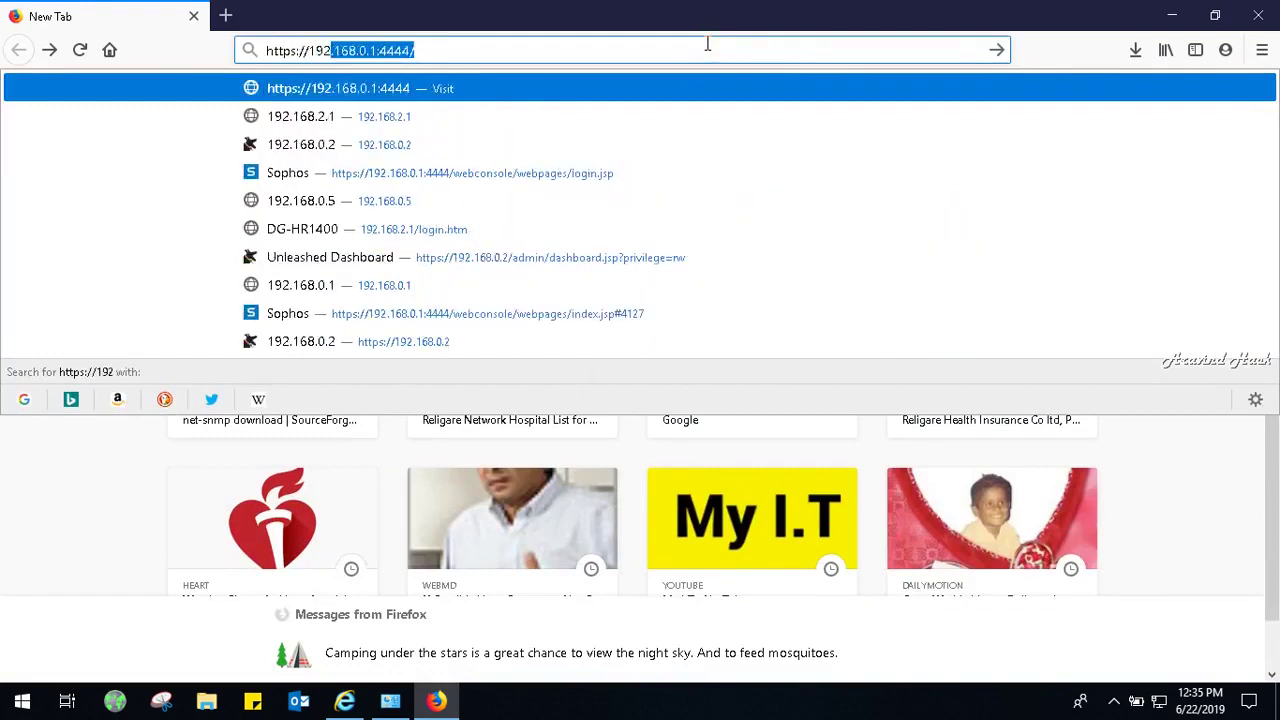
{"action": "type", "text": "9"}
{"action": "key", "text": "BackSpace"}
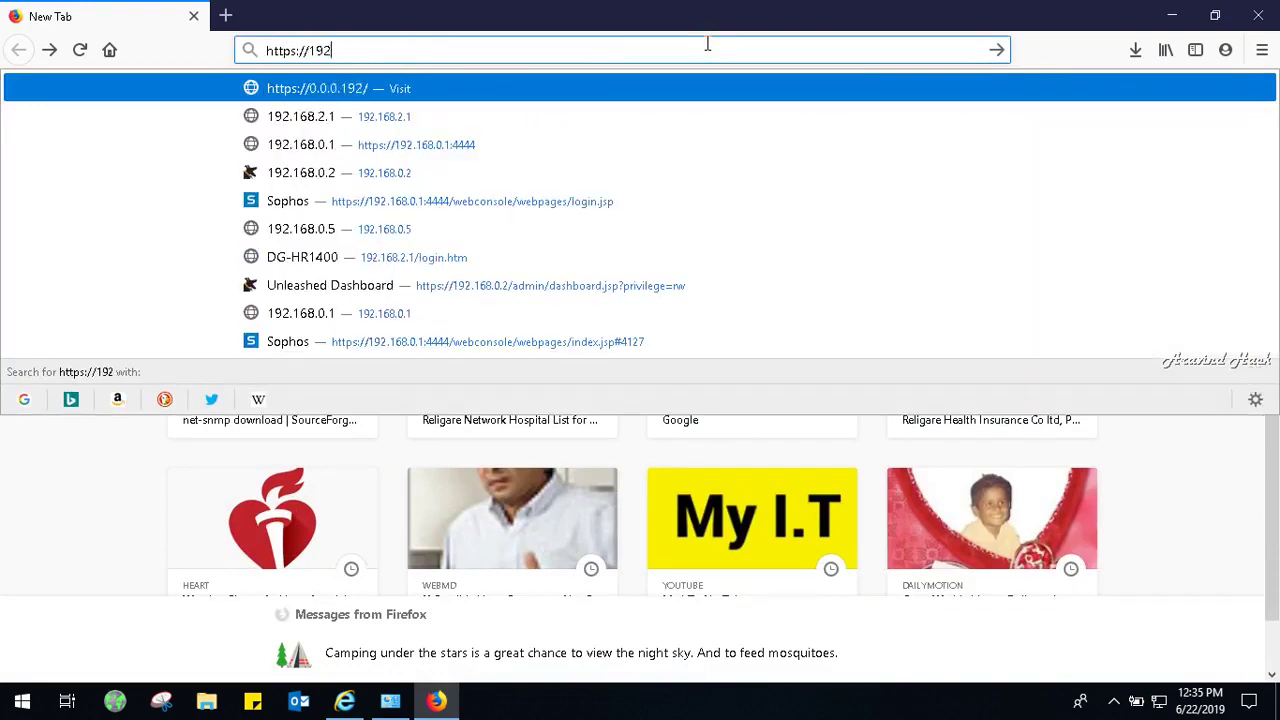
{"action": "type", "text": ".9.1"}
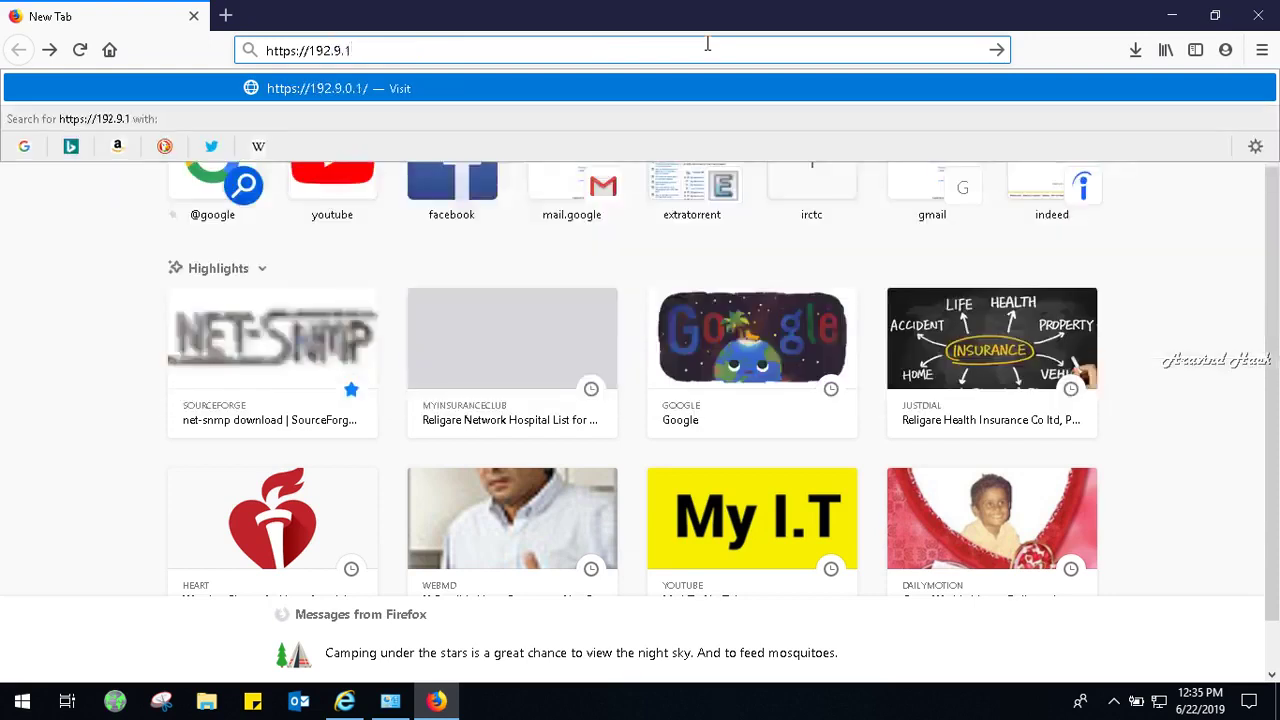
{"action": "type", "text": "00.103"}
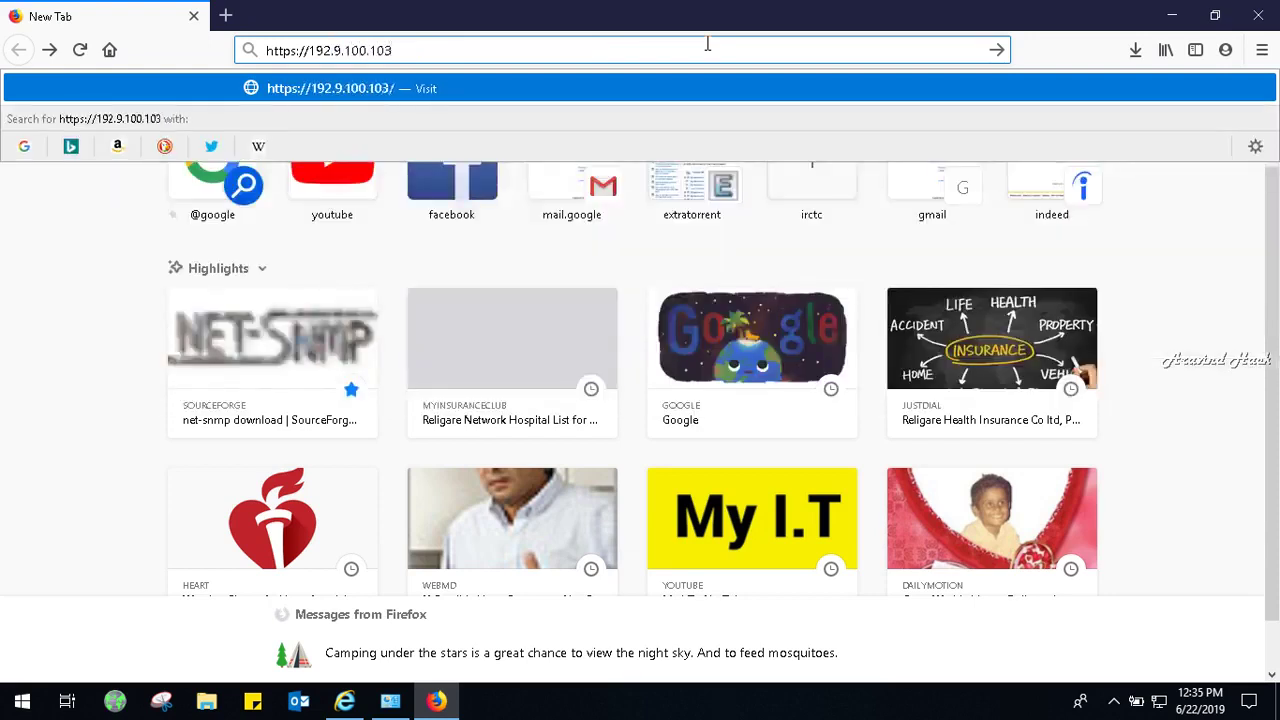
{"action": "type", "text": ":"}
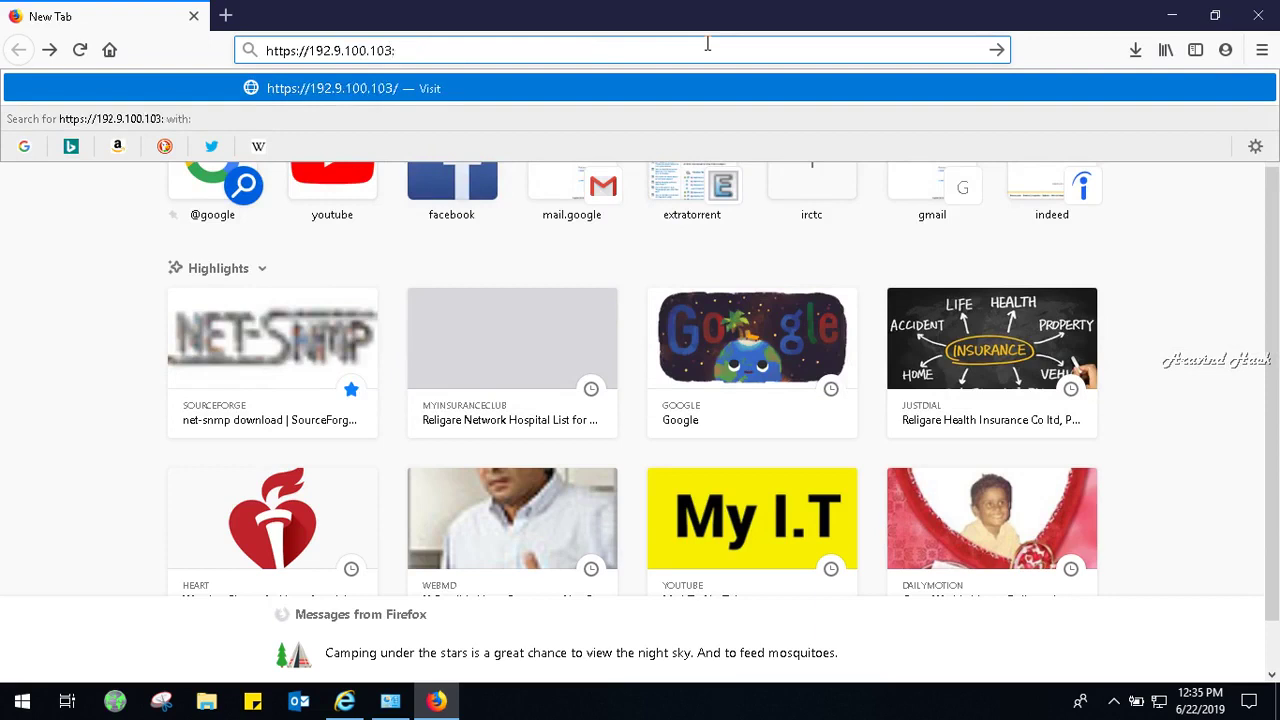
{"action": "type", "text": "4444"}
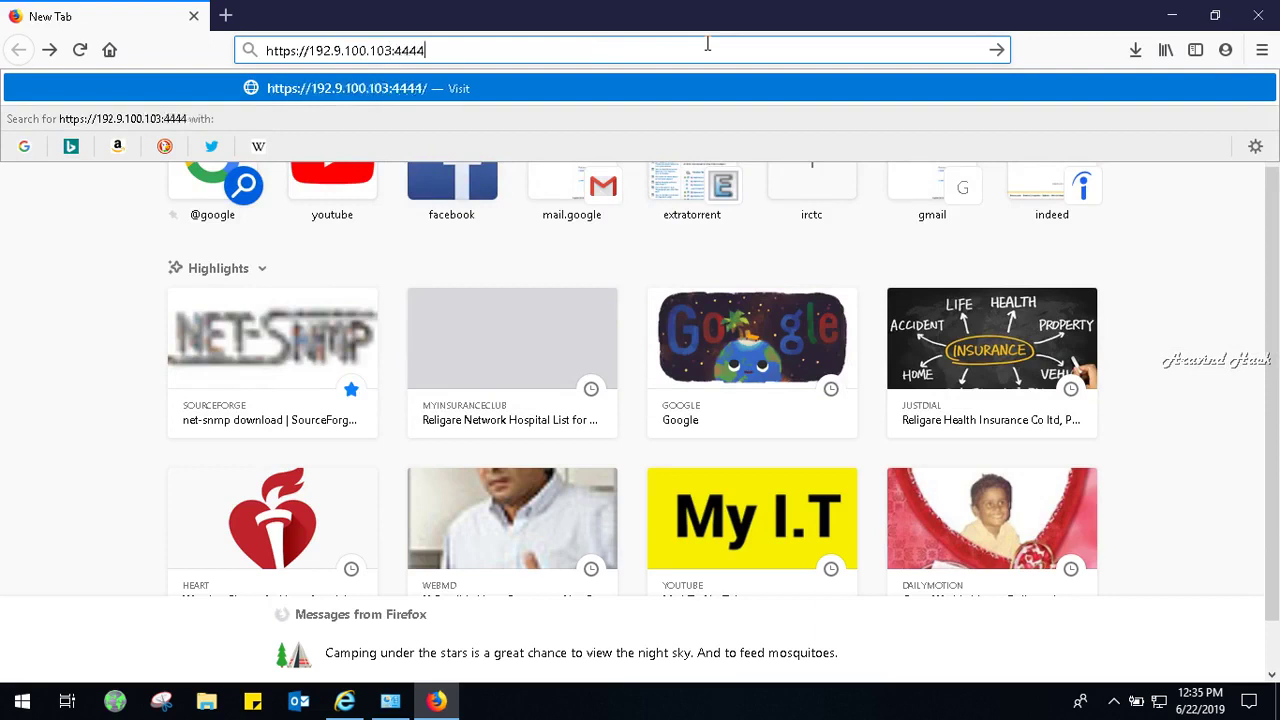
{"action": "key", "text": "Return"}
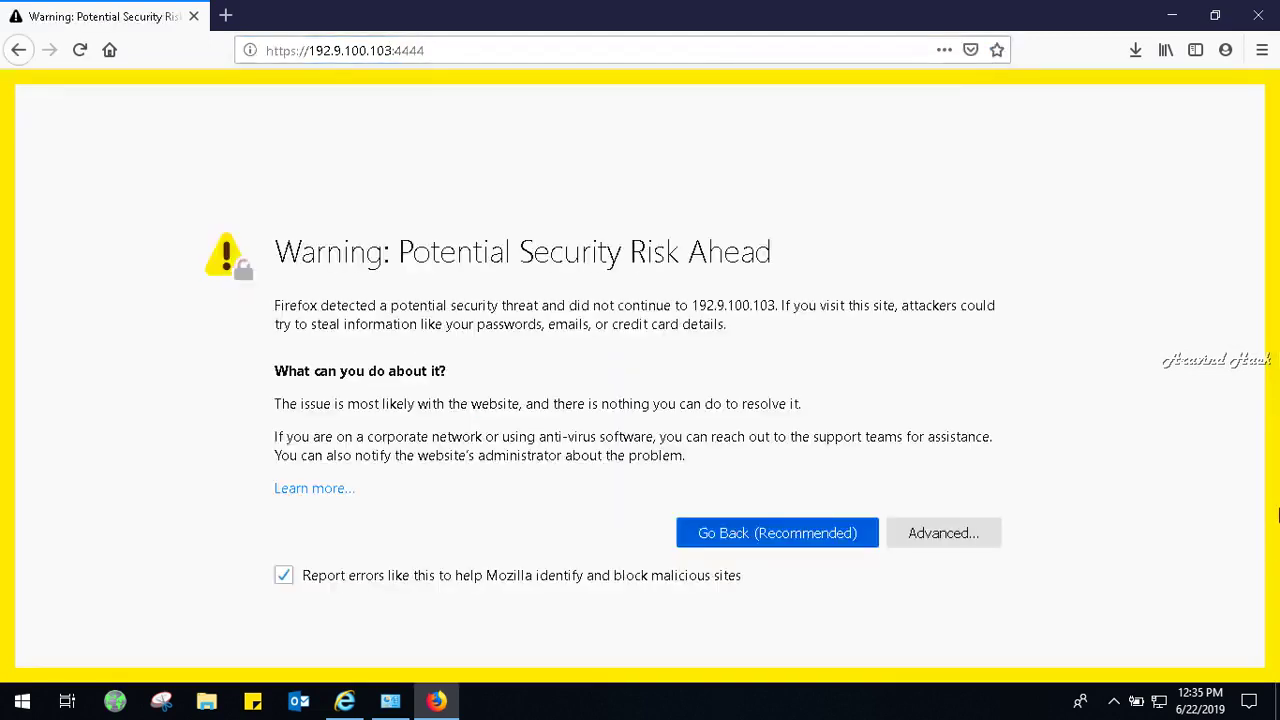
{"action": "left_click", "coordinate": [965, 530]}
{"action": "scroll", "coordinate": [1277, 432], "scroll_direction": "down", "scroll_amount": 5}
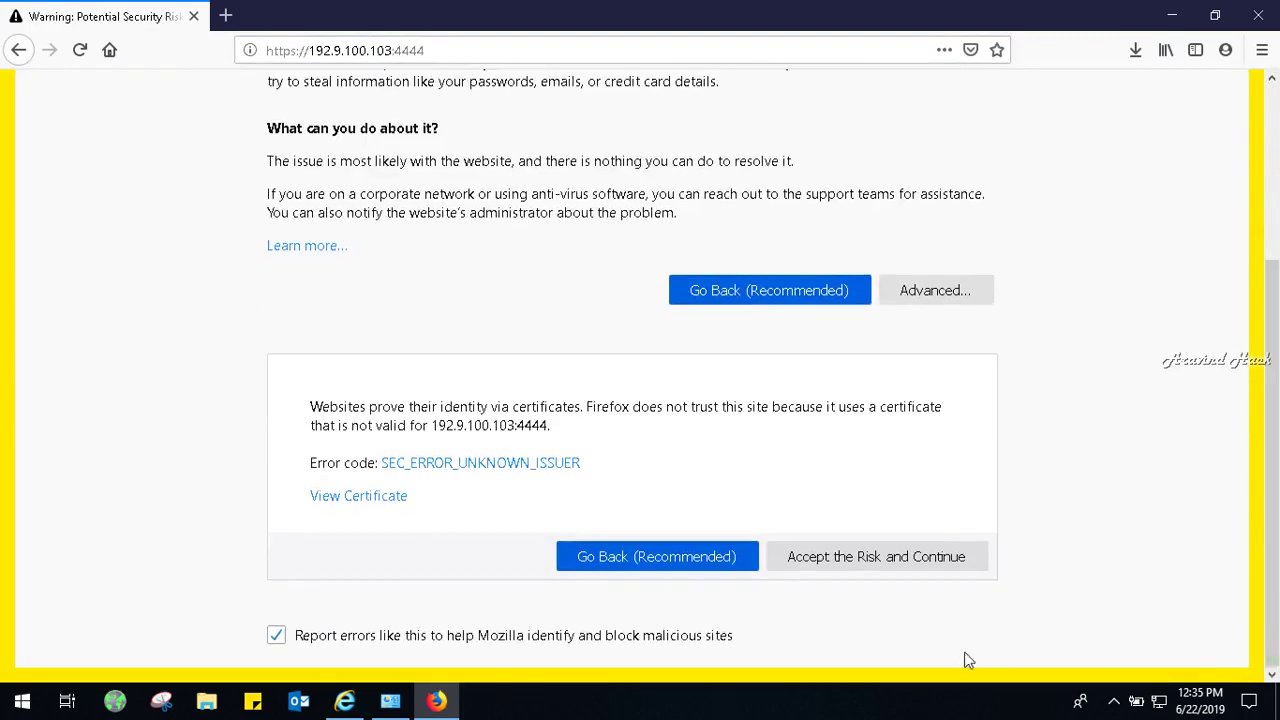
{"action": "left_click", "coordinate": [893, 566]}
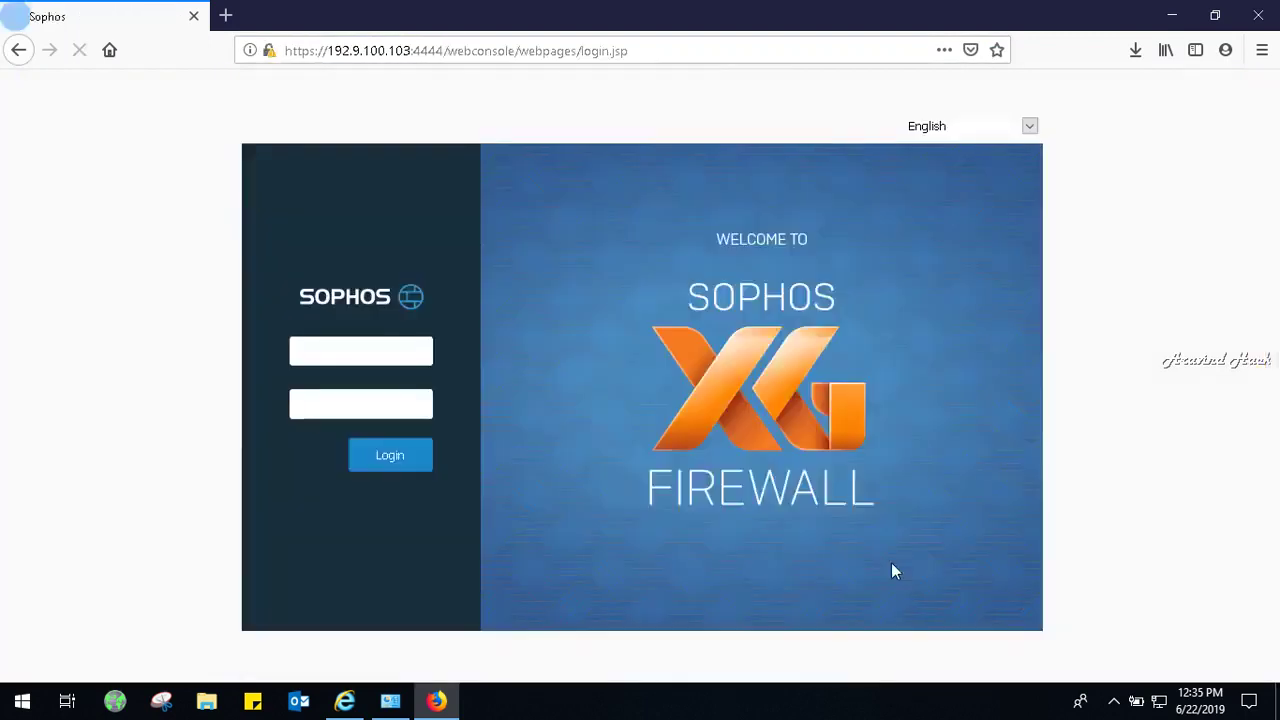
Log in as admin with the administrator password, decline saving the login, and continue registration.
{"action": "type", "text": "admin"}
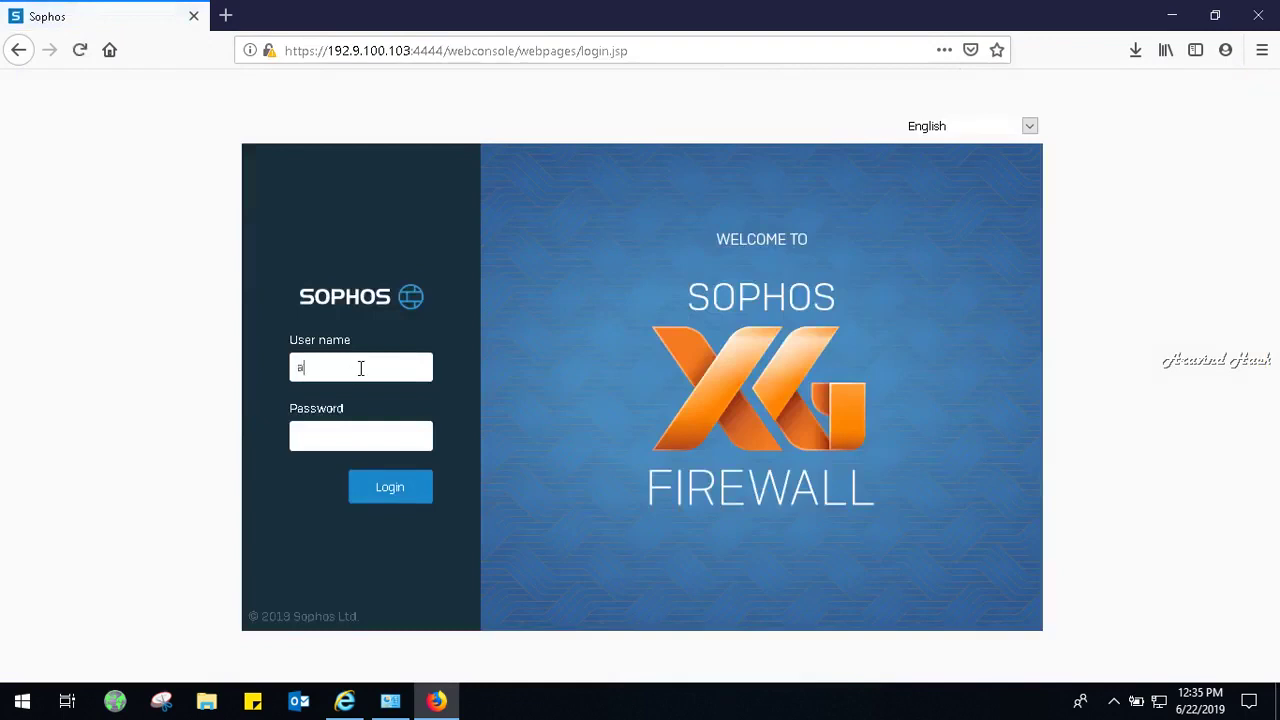
{"action": "key", "text": "Tab"}
{"action": "type", "text": "*********"}
{"action": "left_click", "coordinate": [407, 492]}
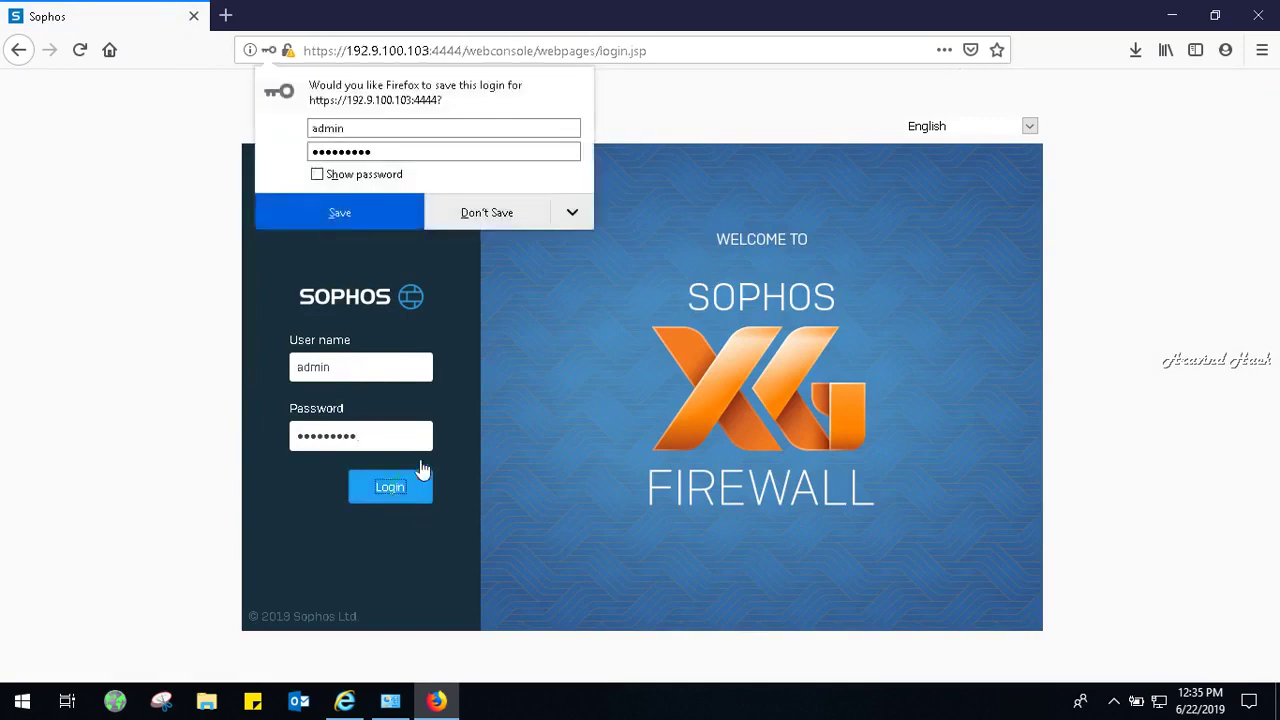
{"action": "left_click", "coordinate": [518, 214]}
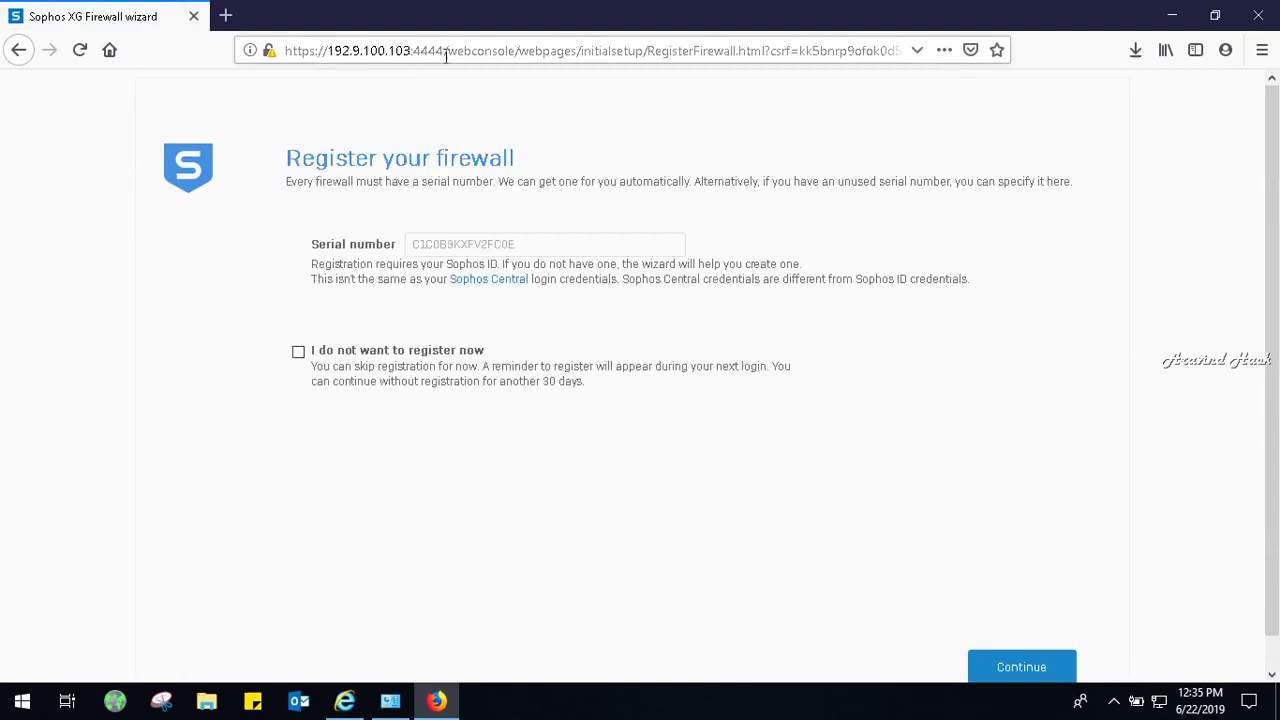
{"action": "left_click", "coordinate": [1000, 672]}
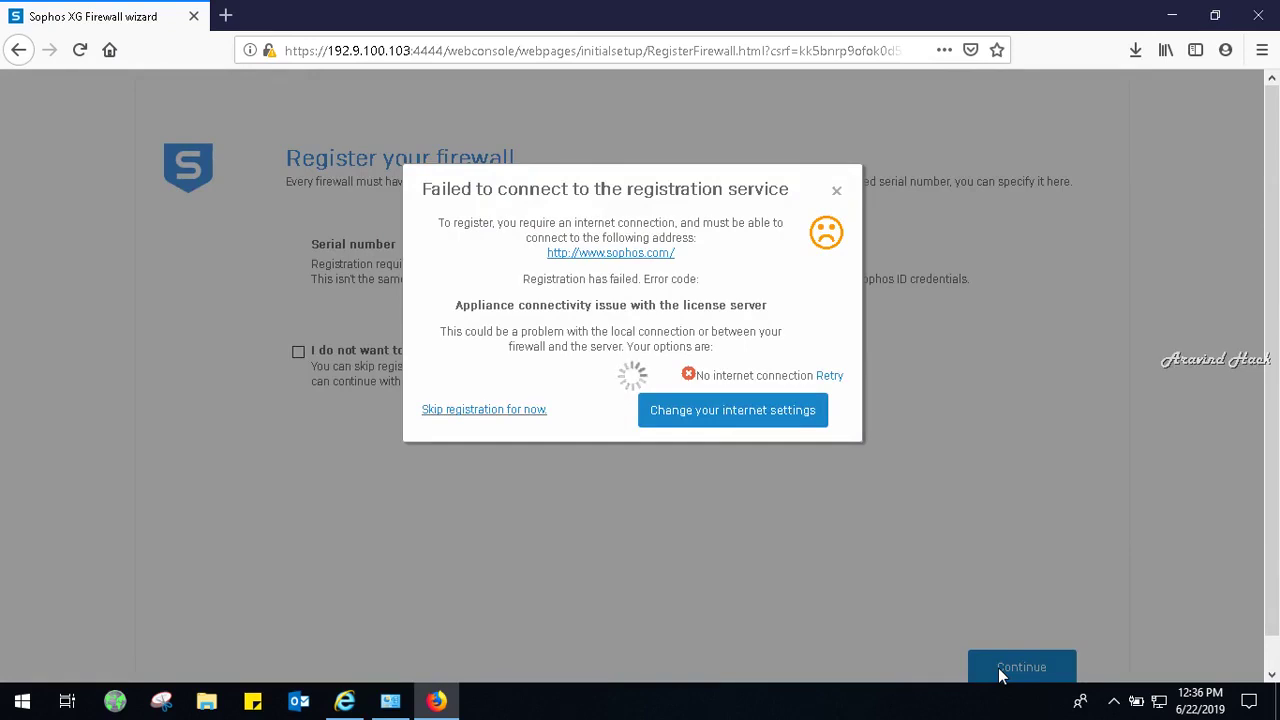
Retry connecting to the registration service after the no-internet-connection error.
{"action": "left_click", "coordinate": [834, 375]}
From a Command Prompt at C:\, ping google.com, start 'ping 8.8.8.8 -t', then minimize it.
{"action": "key", "text": "super+r"}
{"action": "type", "text": "cmd"}
{"action": "key", "text": "Return"}
{"action": "type", "text": "cd\\"}
{"action": "key", "text": "Return"}
{"action": "type", "text": "ping google.co"}
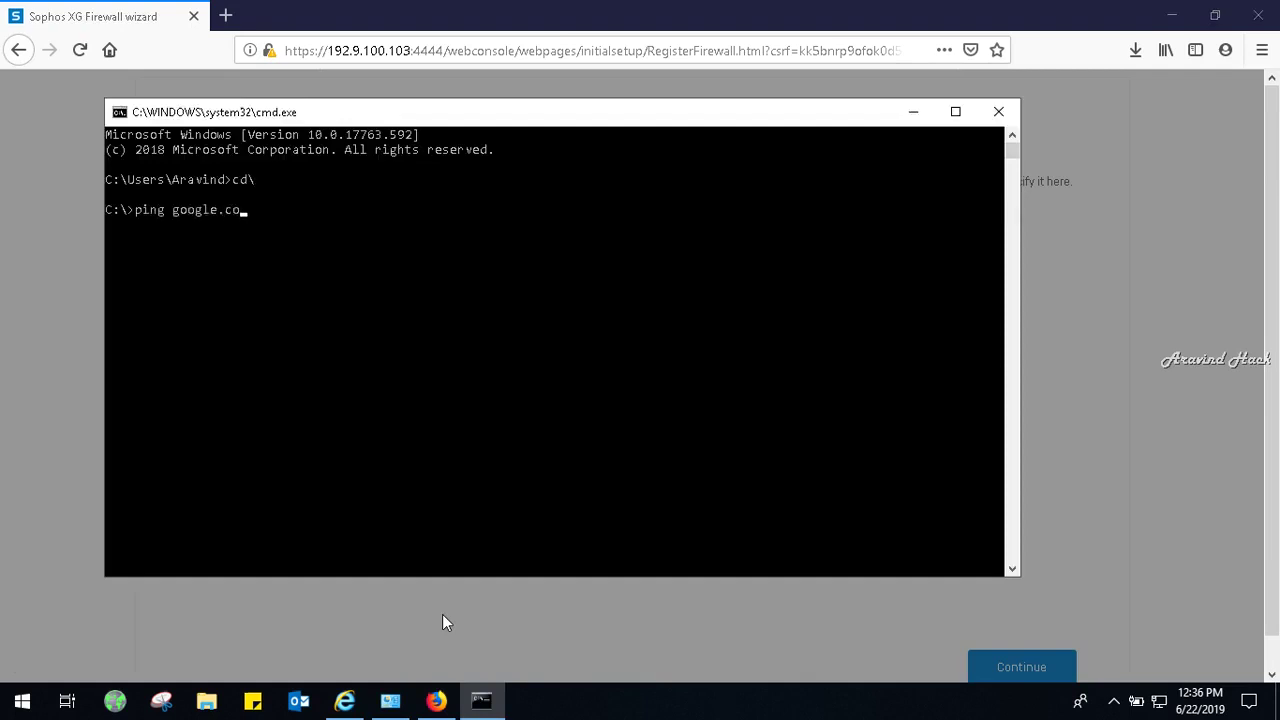
{"action": "type", "text": "m"}
{"action": "key", "text": "Return"}
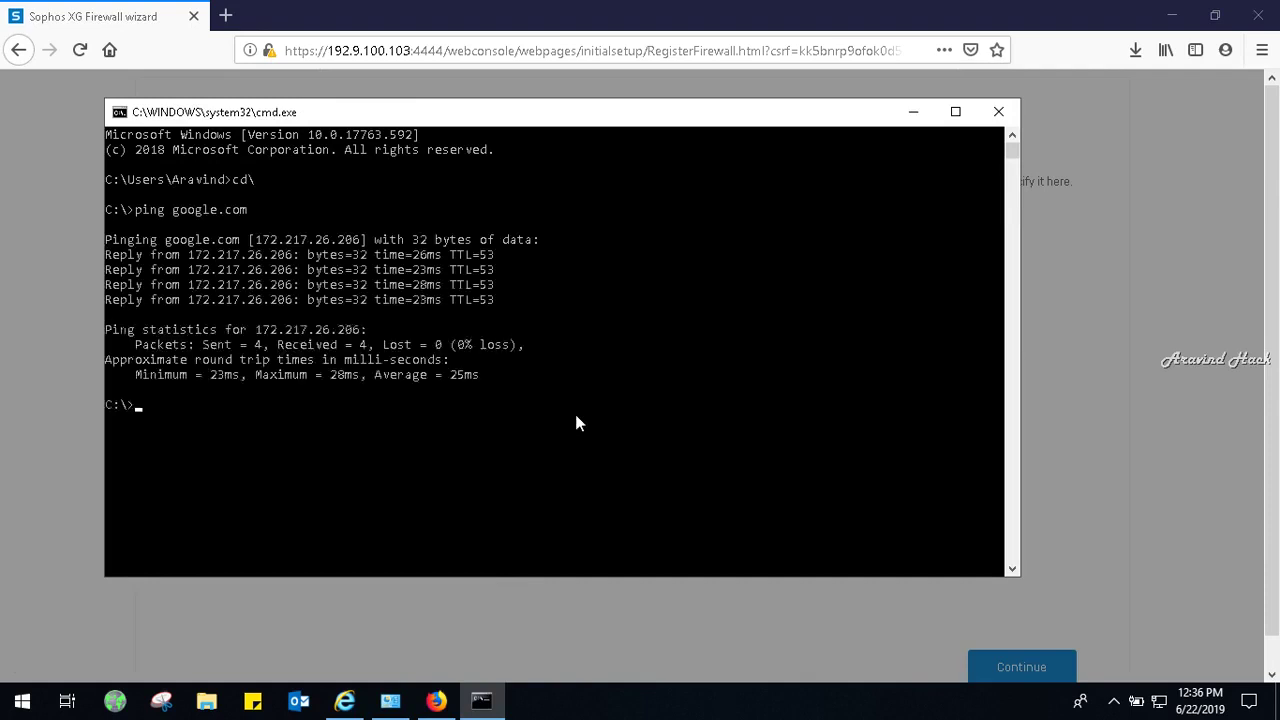
{"action": "type", "text": "ping 8.8.8.8 -t"}
{"action": "key", "text": "Return"}
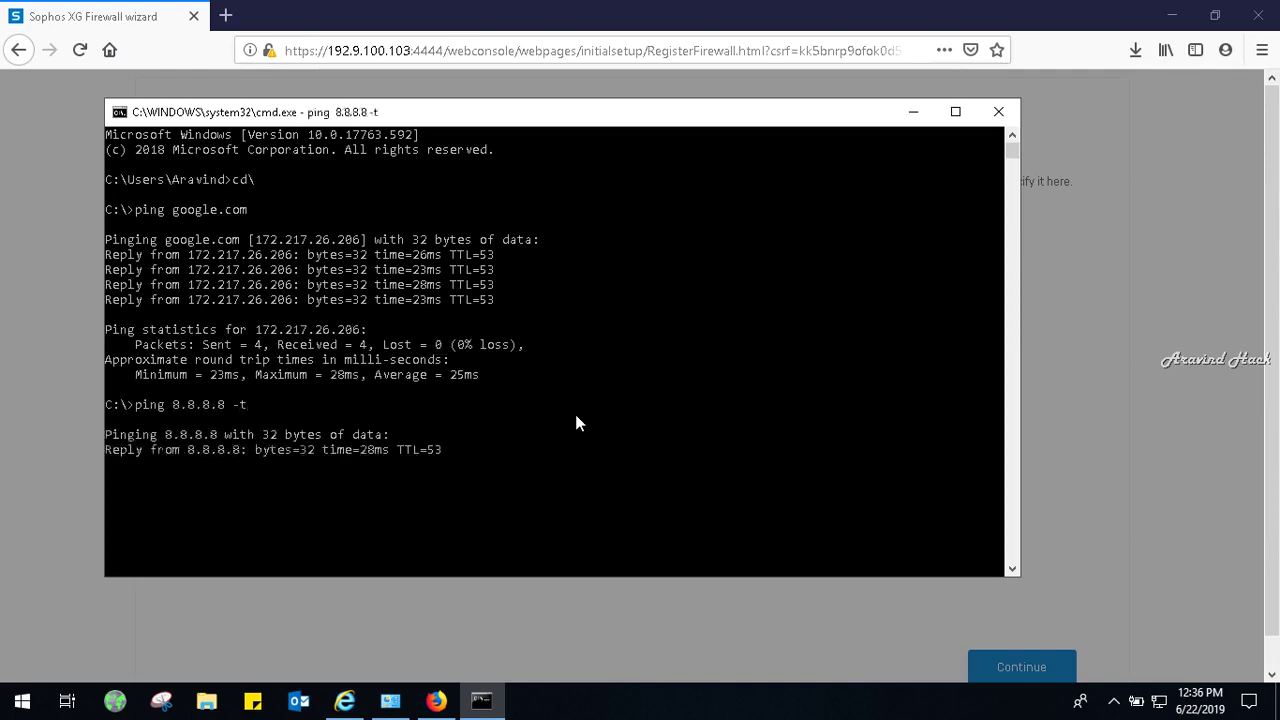
{"action": "left_click", "coordinate": [913, 111]}
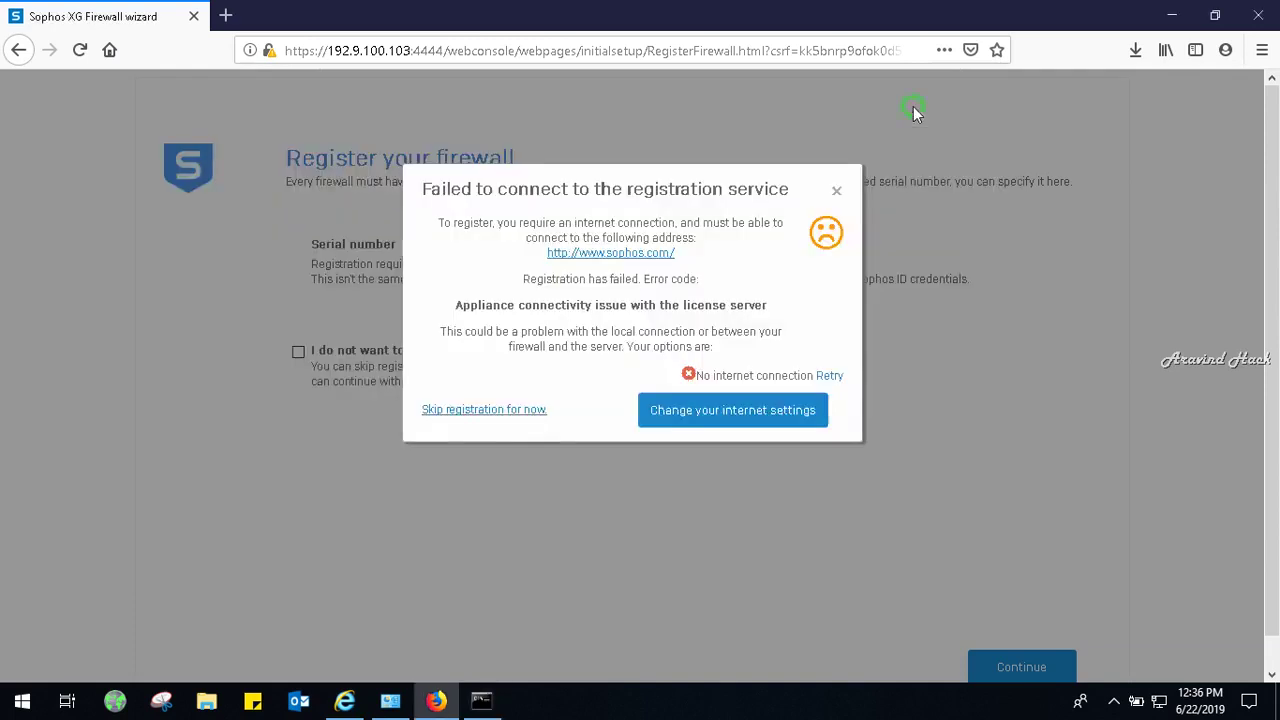
Apply Port2's manual settings (gateway 192.168.10.1, DNS 8.8.8.8), dismiss the failure, and resume registration.
{"action": "left_click", "coordinate": [694, 410]}
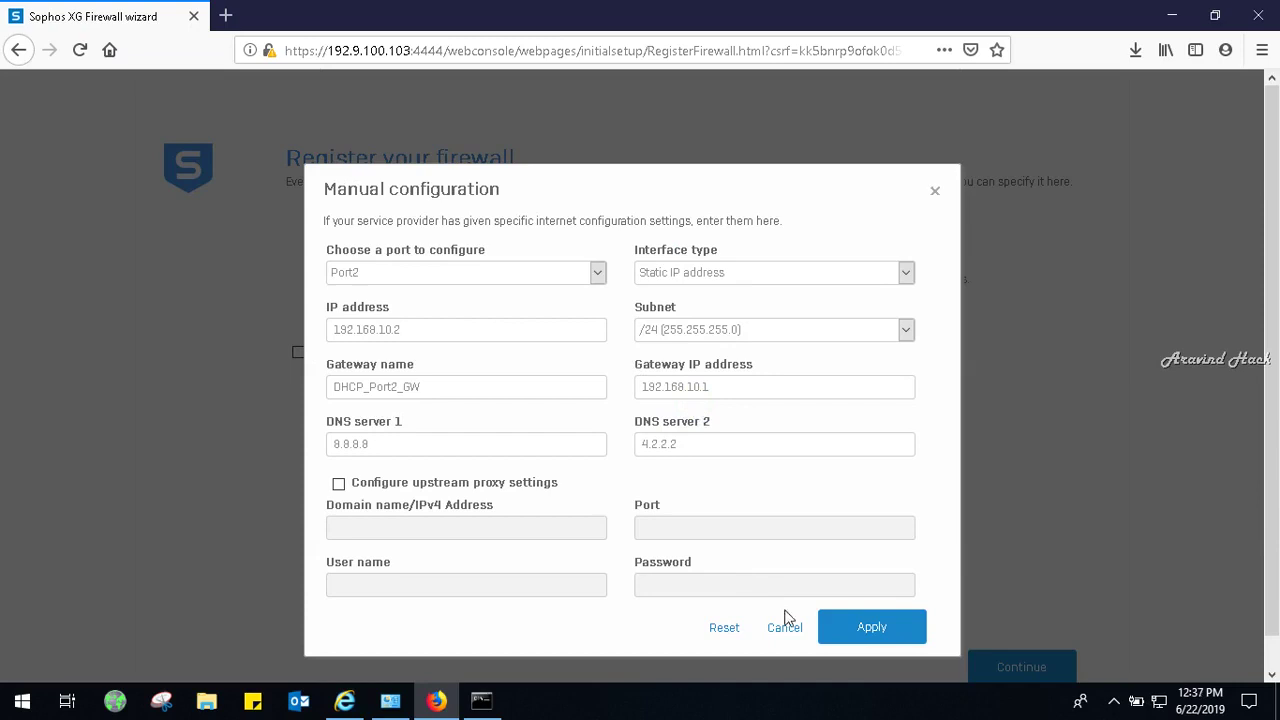
{"action": "left_click", "coordinate": [858, 625]}
{"action": "left_click", "coordinate": [933, 194]}
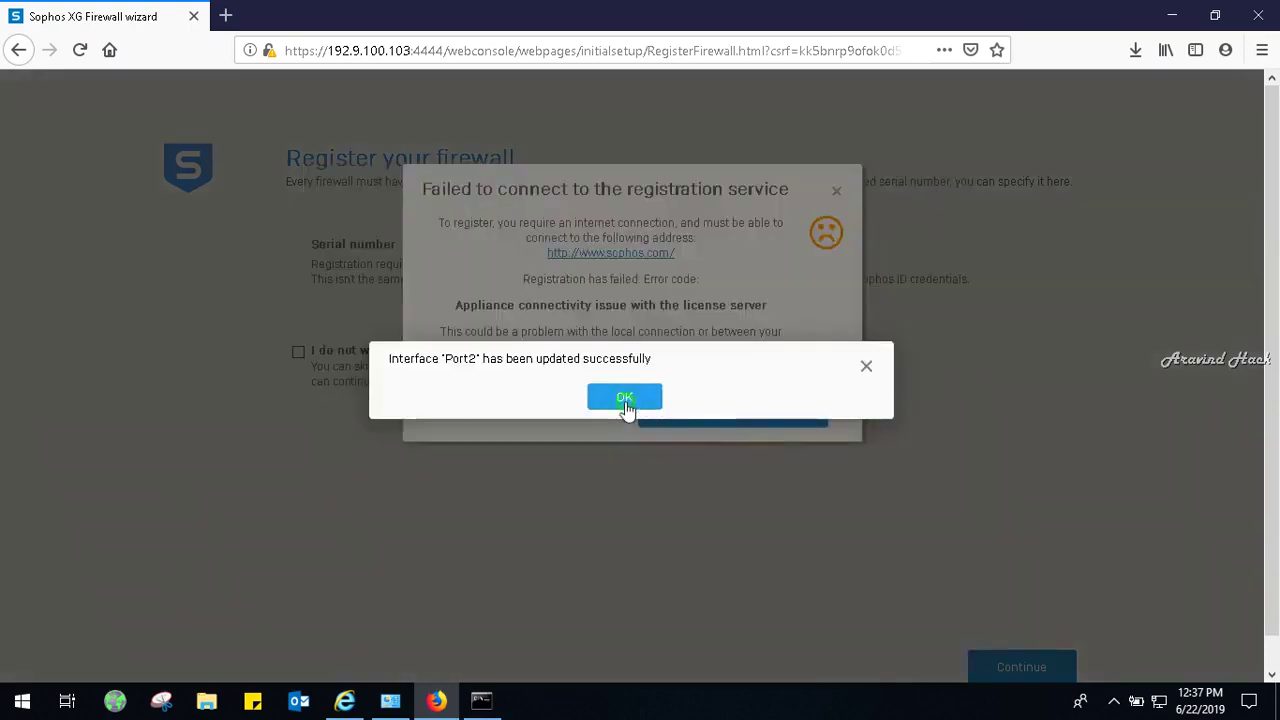
{"action": "left_click", "coordinate": [625, 401]}
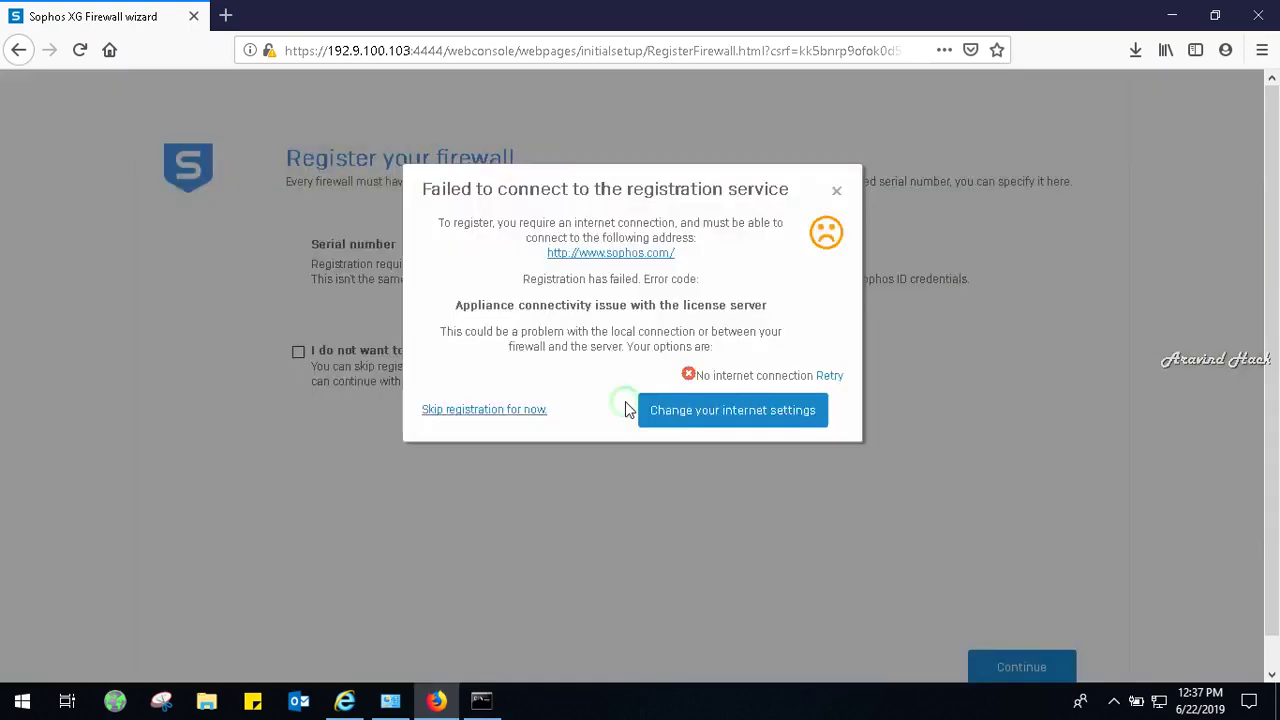
{"action": "left_click", "coordinate": [837, 193]}
{"action": "left_click", "coordinate": [1011, 666]}
Load google.co.in in a new Firefox tab, then switch to Internet Explorer's Sophos registration page.
{"action": "left_click", "coordinate": [225, 15]}
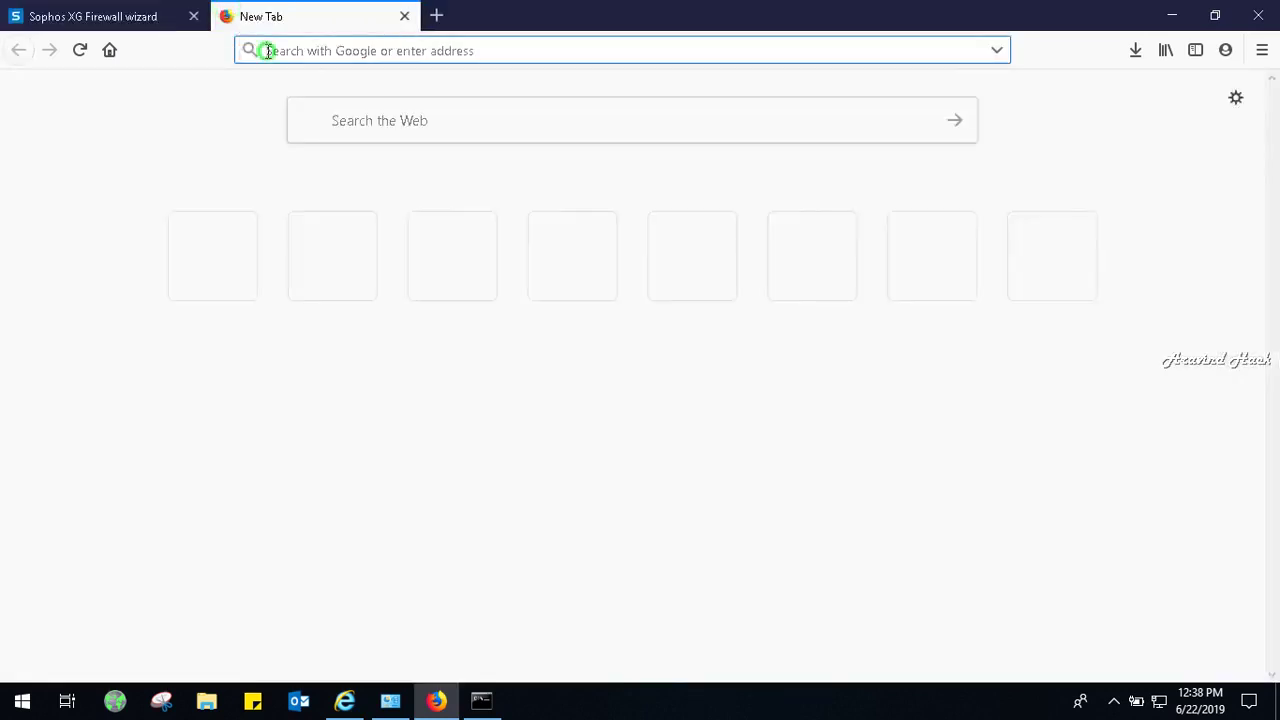
{"action": "type", "text": "google.co.in"}
{"action": "key", "text": "Return"}
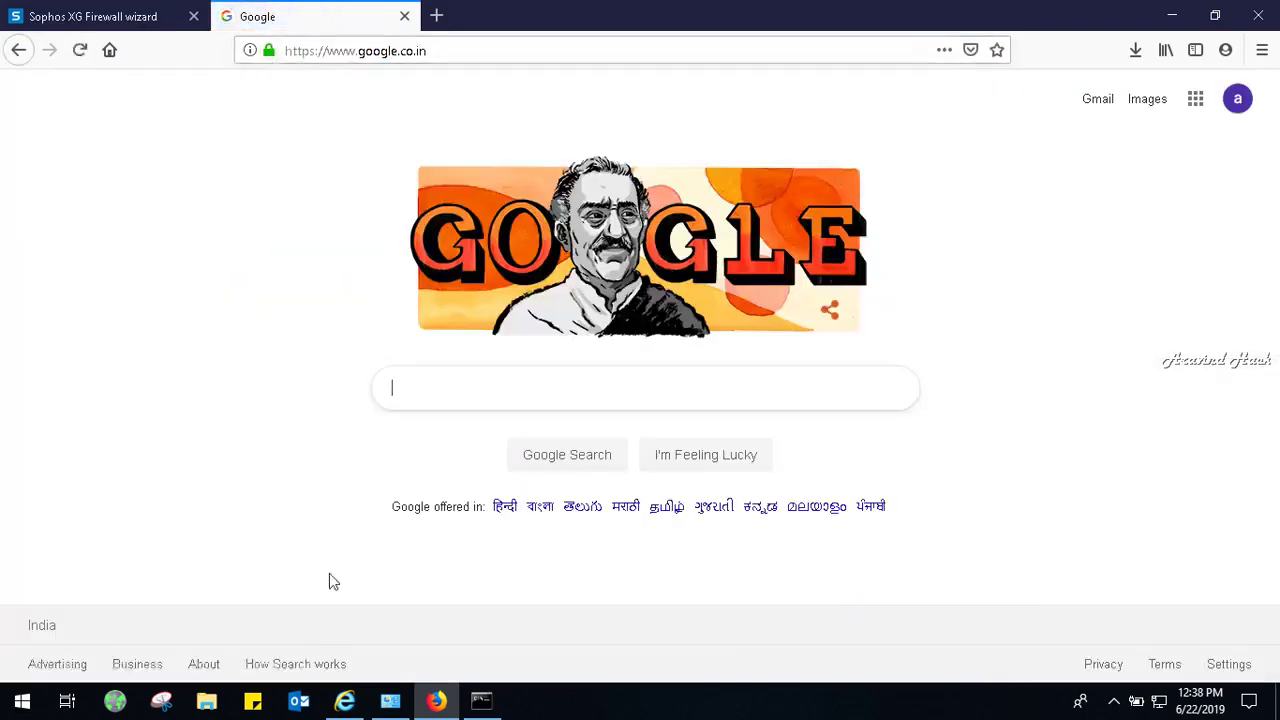
{"action": "left_click", "coordinate": [344, 703]}
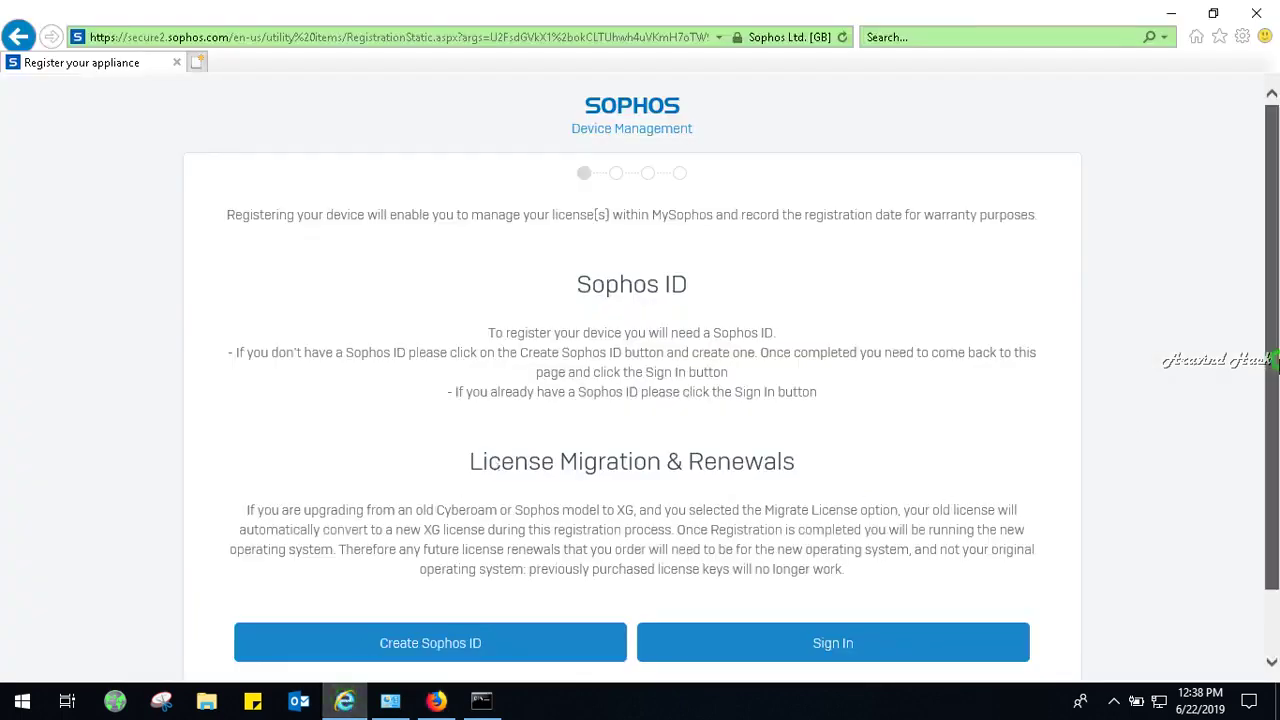
Start creating a Sophos ID and fill in the first name, last name and e-mail address.
{"action": "scroll", "coordinate": [1277, 445], "scroll_direction": "down", "scroll_amount": 2}
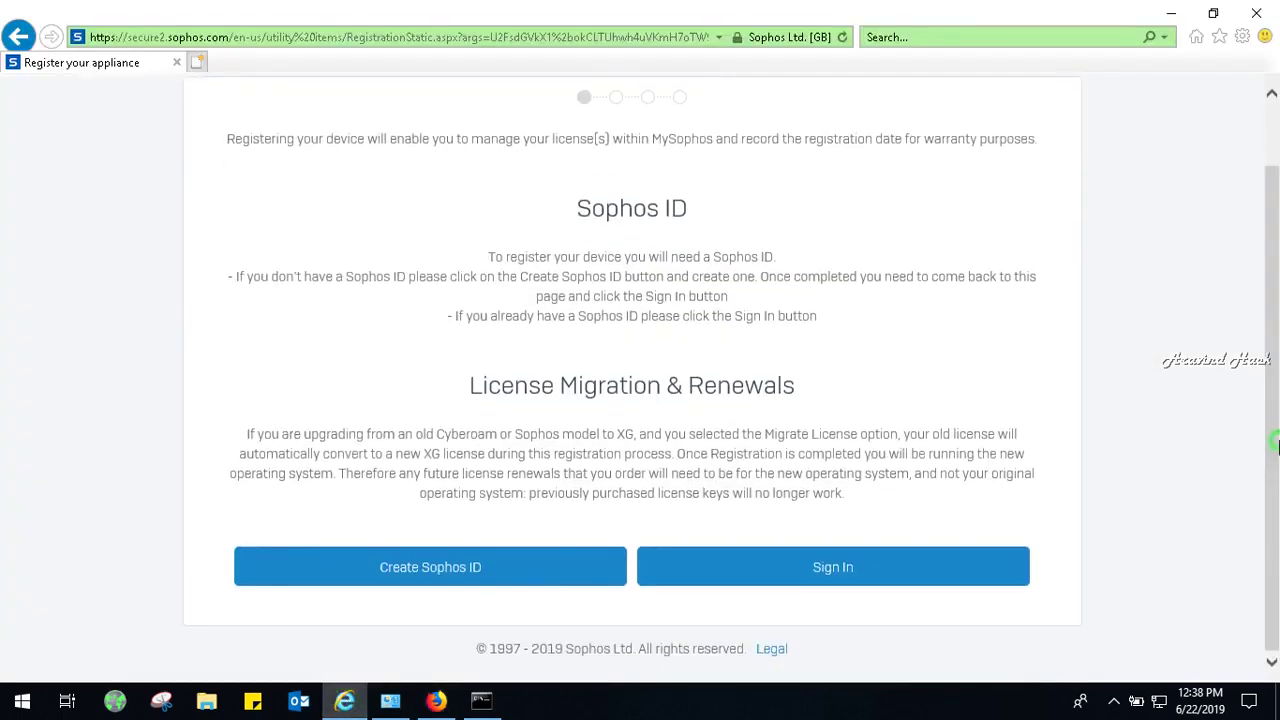
{"action": "left_click", "coordinate": [506, 579]}
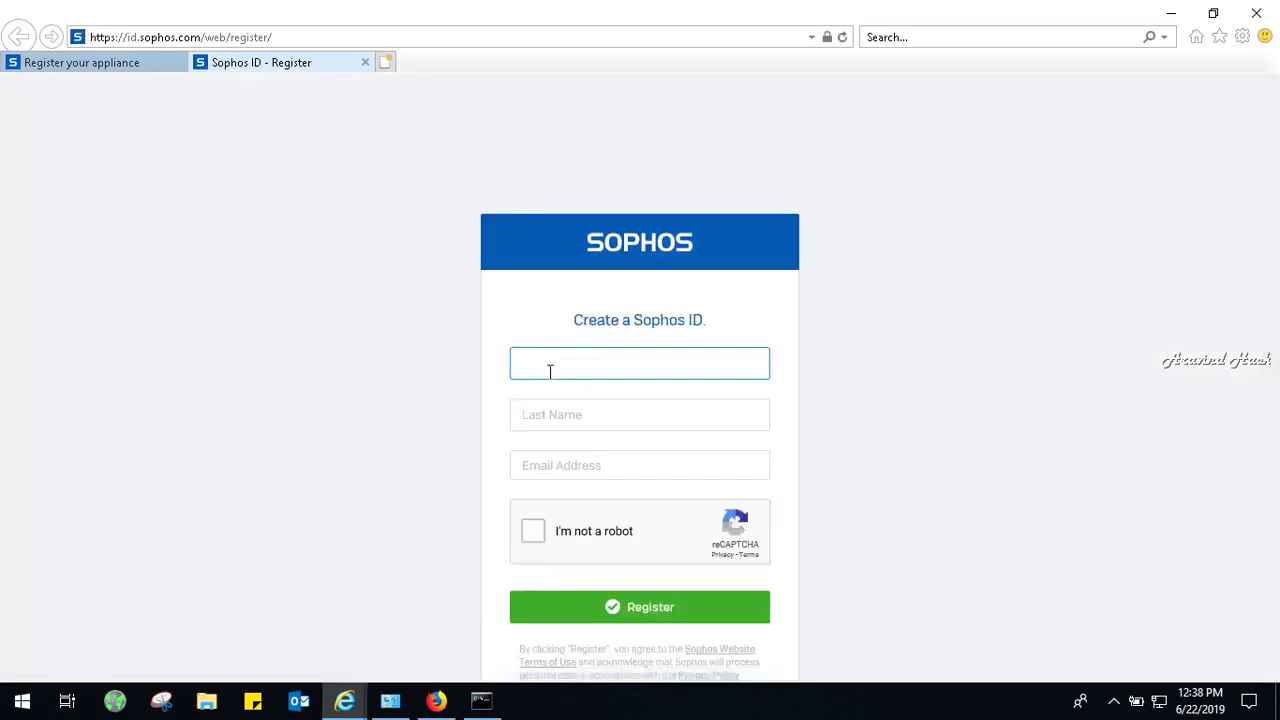
{"action": "type", "text": "tecu"}
{"action": "key", "text": "Tab"}
{"action": "type", "text": "bank"}
{"action": "key", "text": "Tab"}
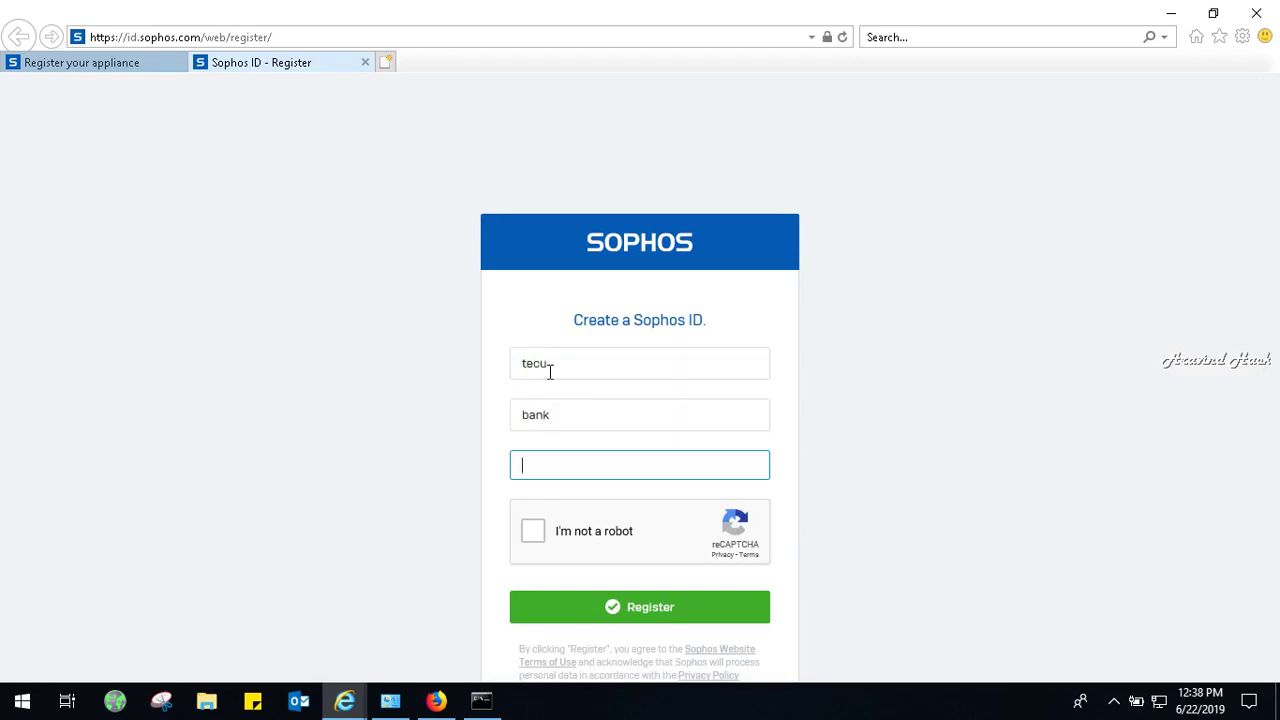
Pass the reCAPTCHA by selecting the three car tiles and verifying.
{"action": "left_click", "coordinate": [540, 537]}
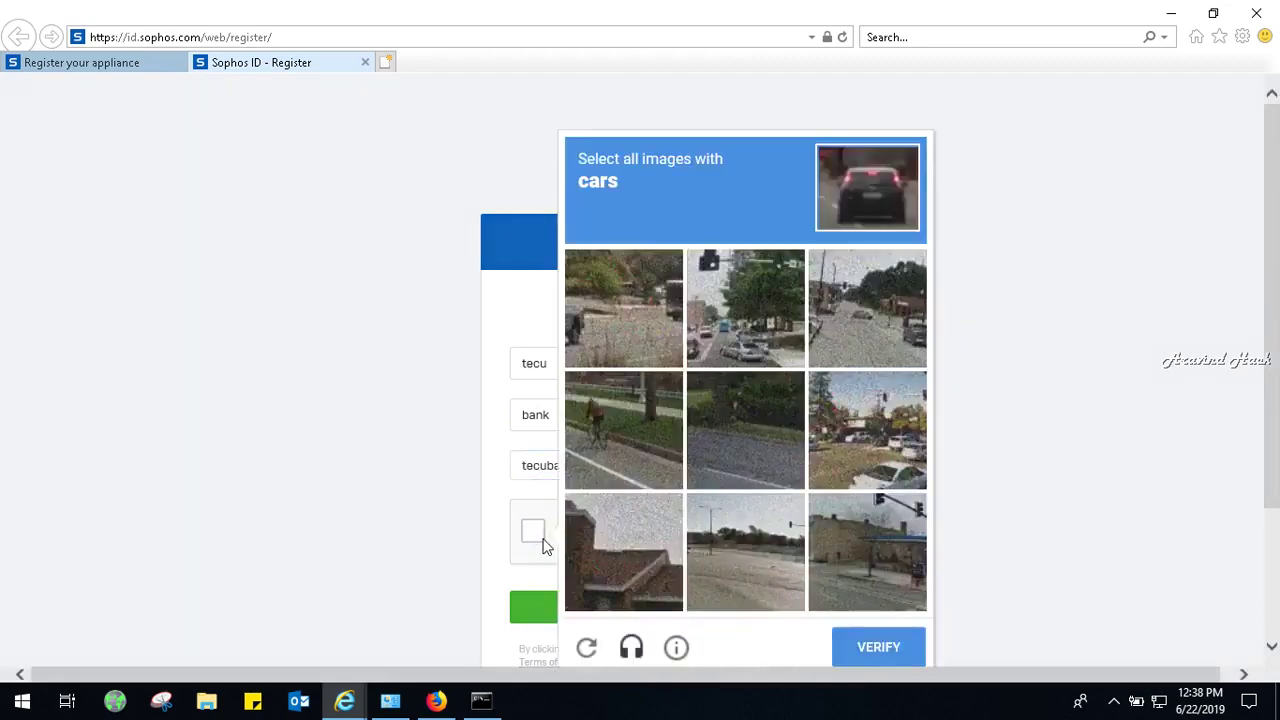
{"action": "left_click", "coordinate": [757, 328]}
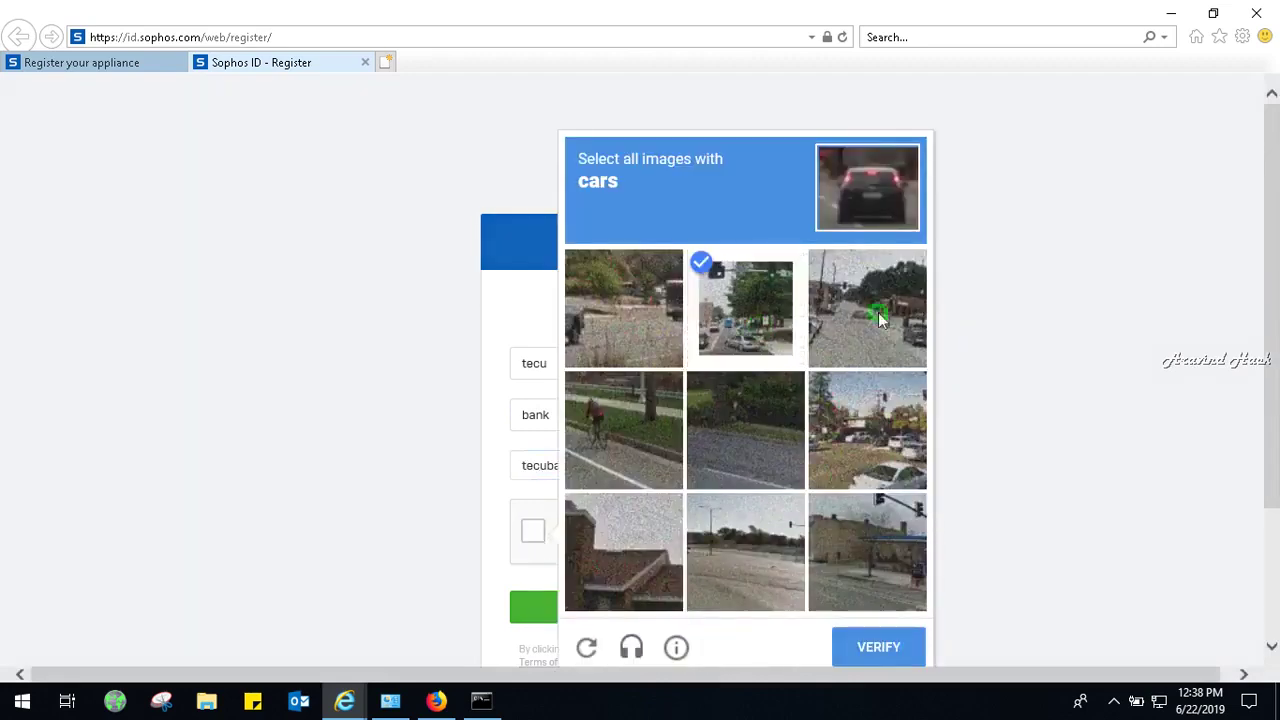
{"action": "left_click", "coordinate": [880, 320]}
{"action": "left_click", "coordinate": [870, 449]}
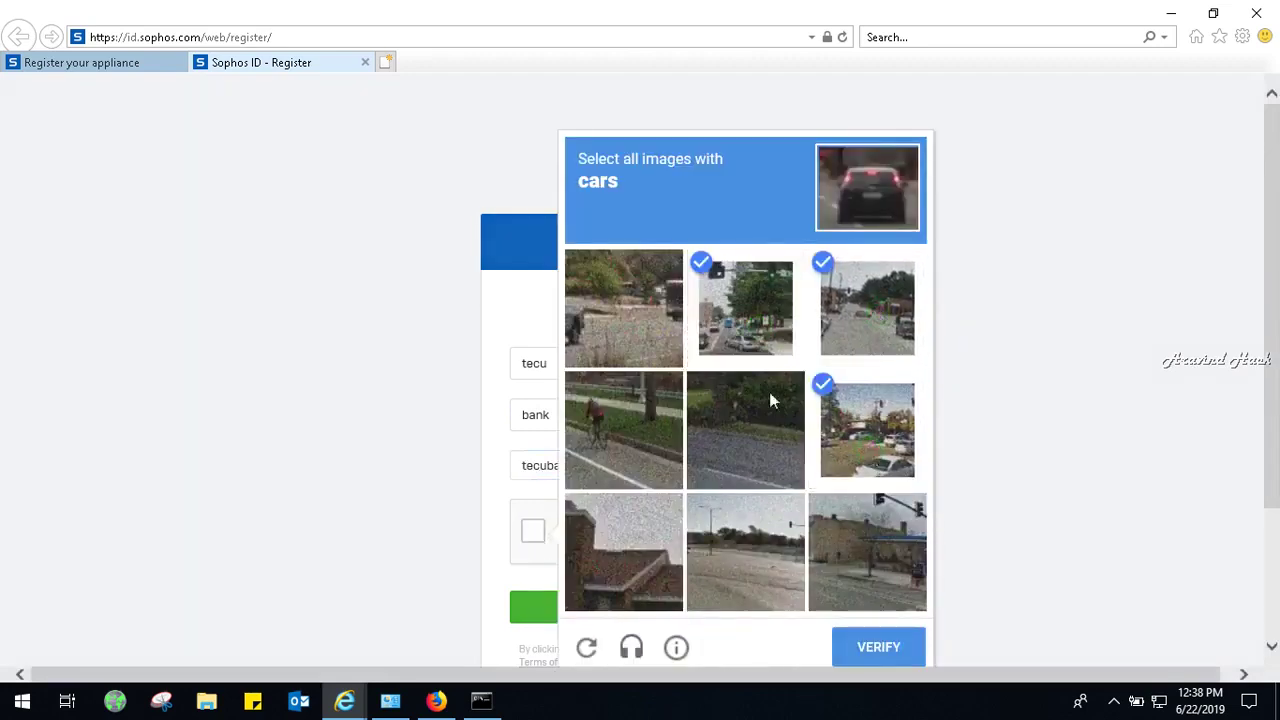
{"action": "left_click", "coordinate": [893, 648]}
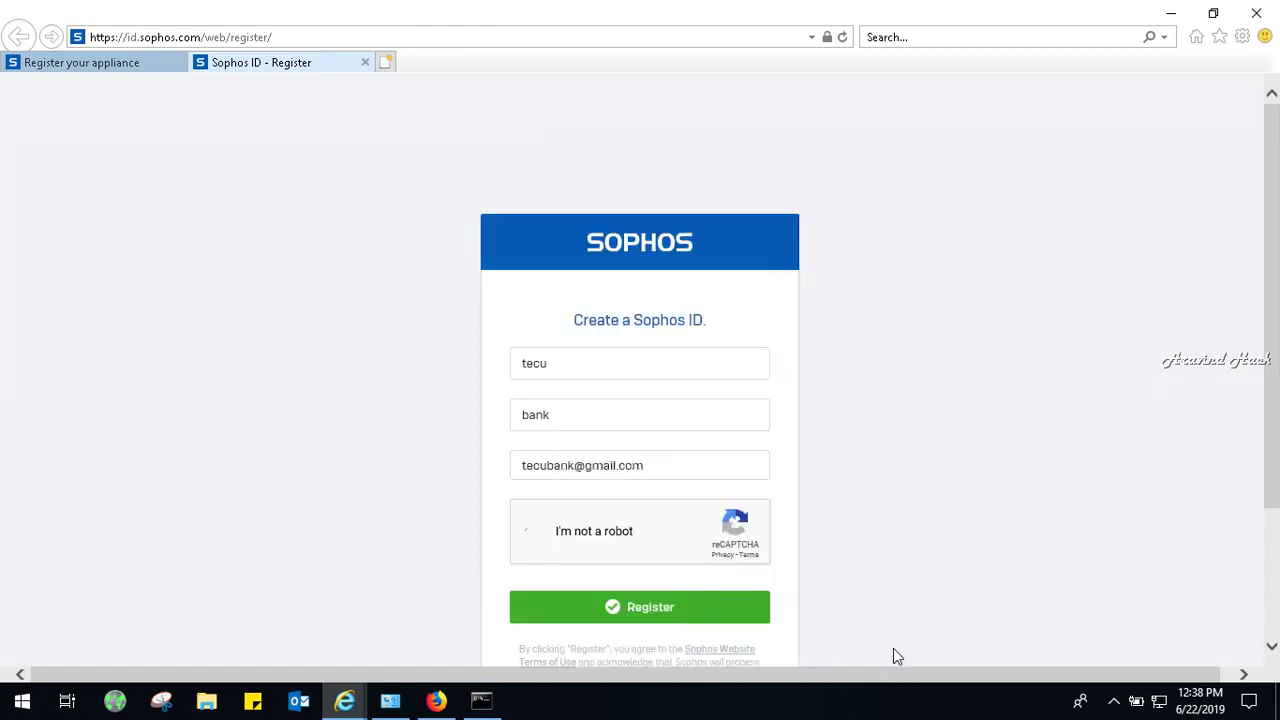
Submit the Sophos ID registration until the Email Sent page appears, then minimise the browser windows.
{"action": "left_click", "coordinate": [705, 613]}
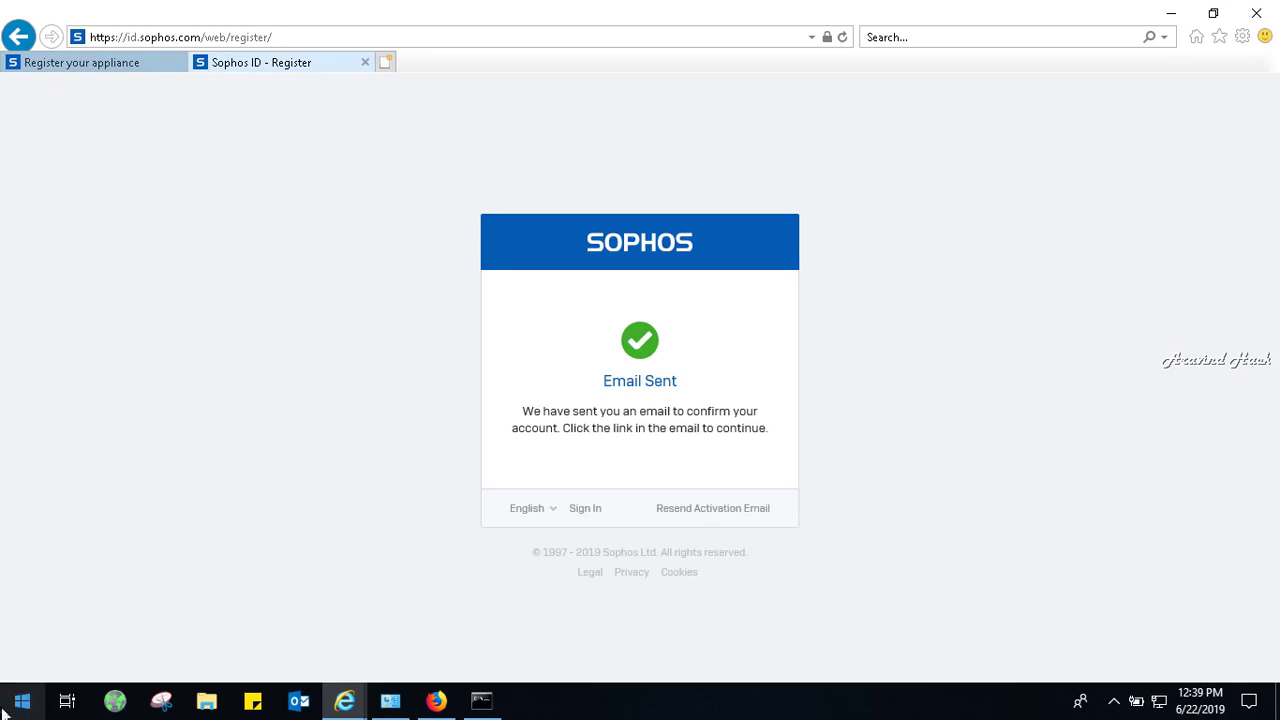
{"action": "left_click", "coordinate": [1176, 12]}
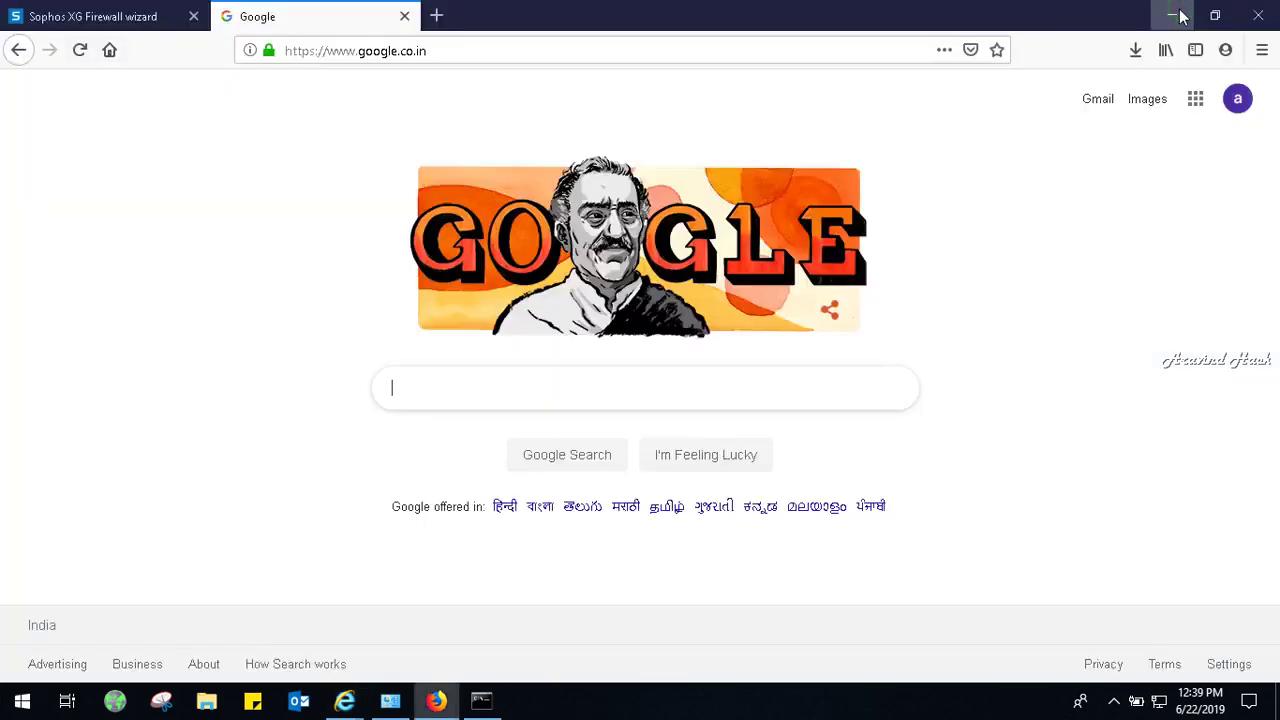
{"action": "left_click", "coordinate": [1175, 11]}
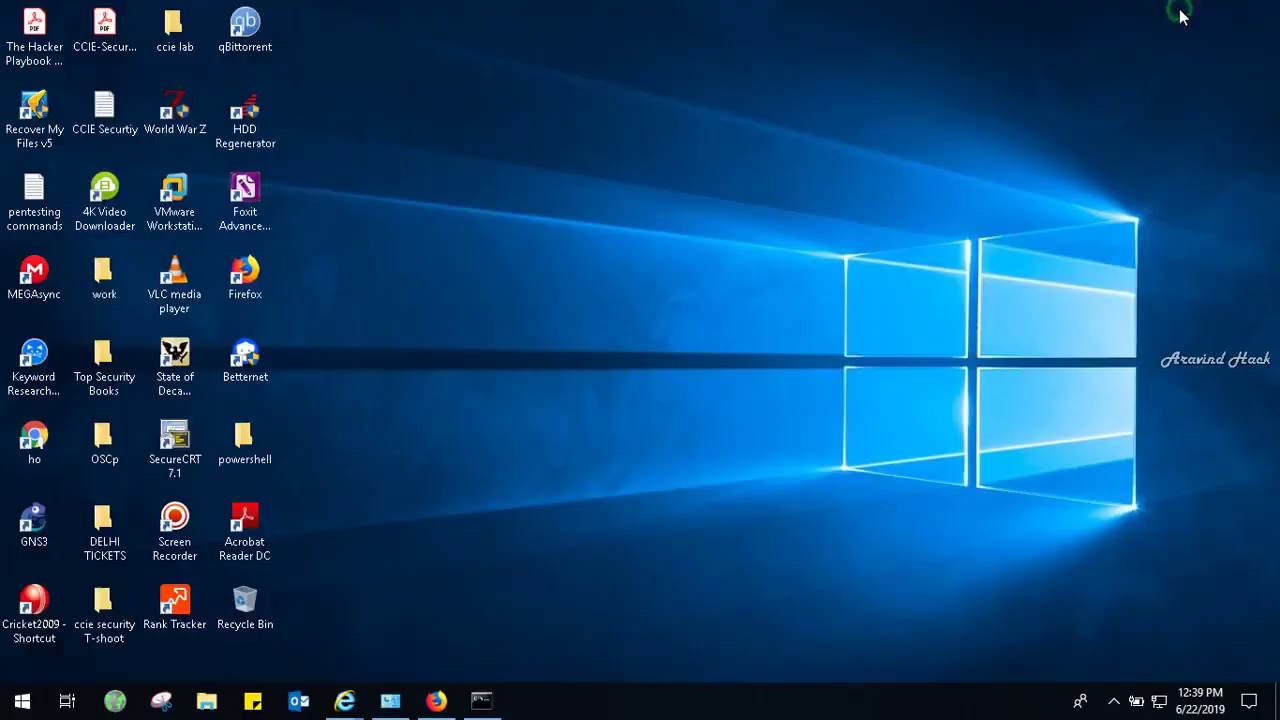
Restore the registration window and continue past the Basic setup is complete page.
{"action": "double_click", "coordinate": [197, 515]}
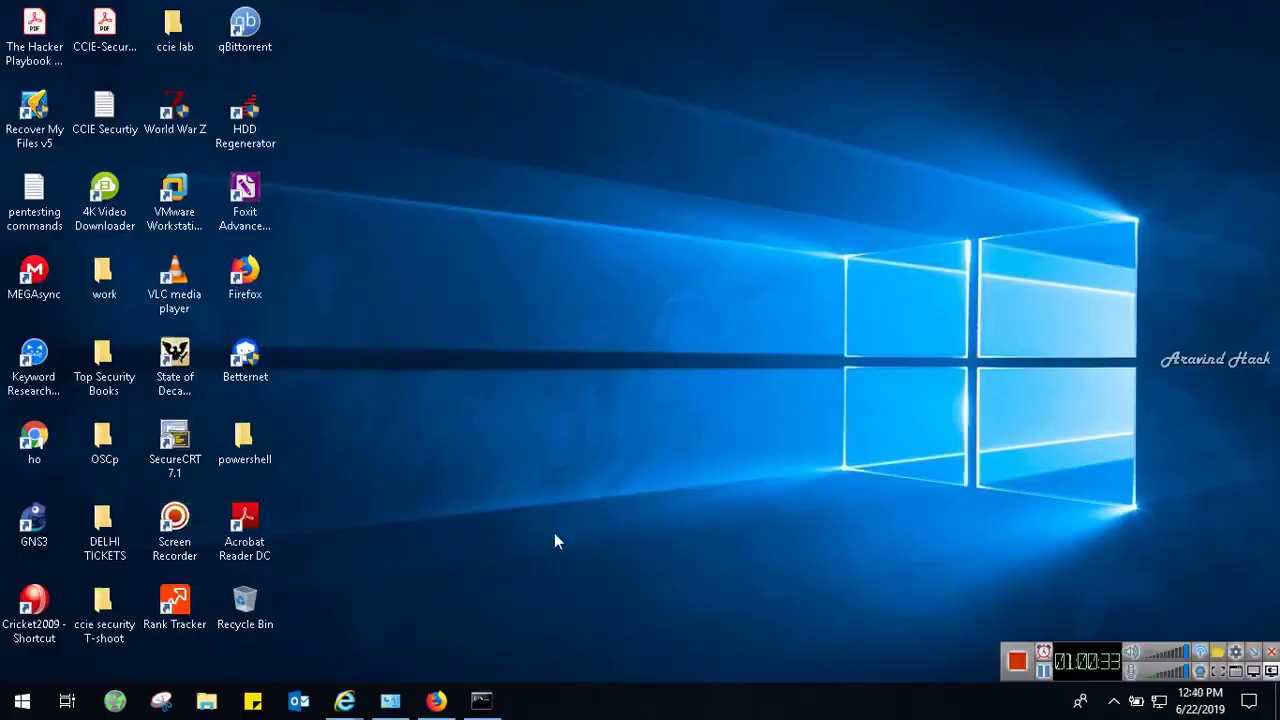
{"action": "mouse_move", "coordinate": [344, 700]}
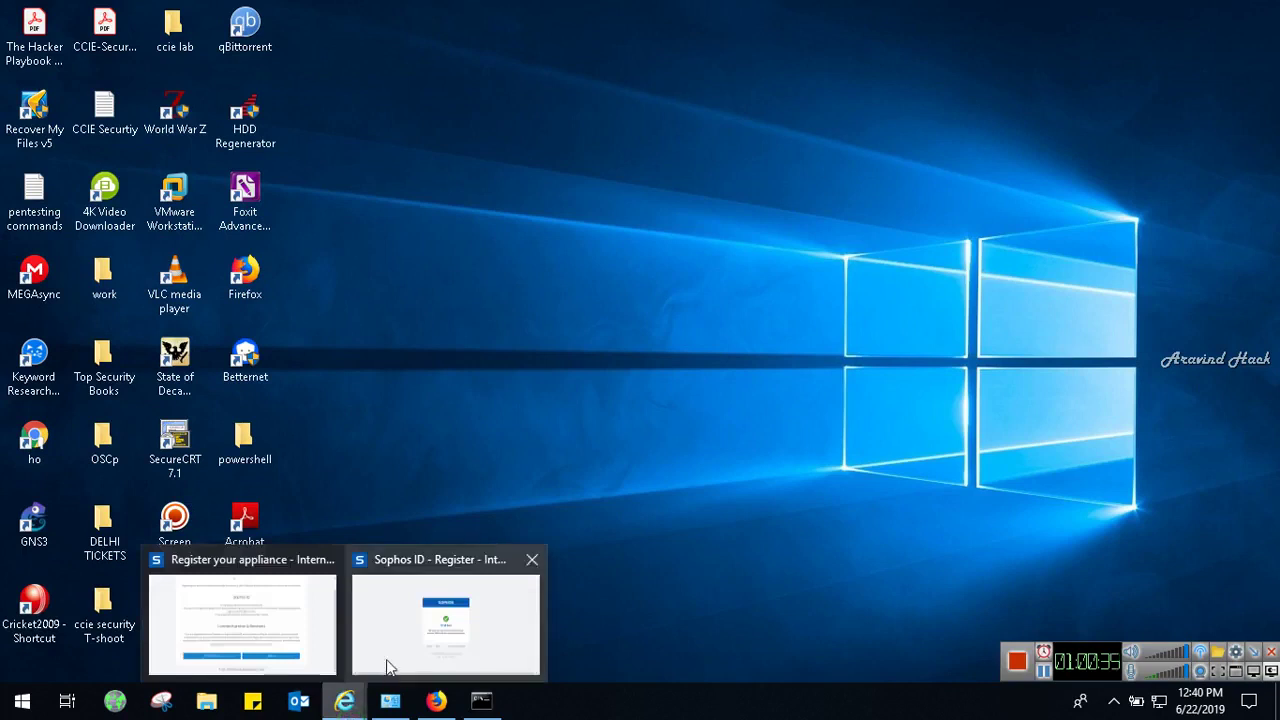
{"action": "left_click", "coordinate": [432, 608]}
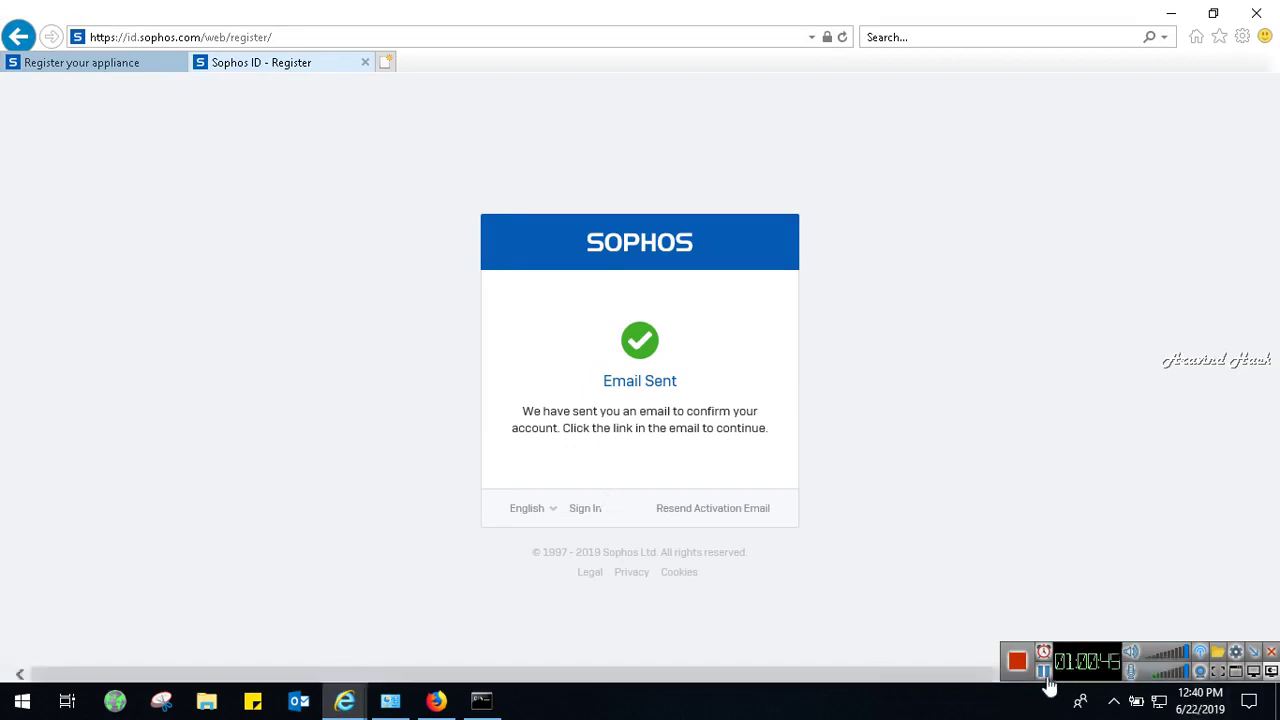
{"action": "left_click", "coordinate": [1043, 670]}
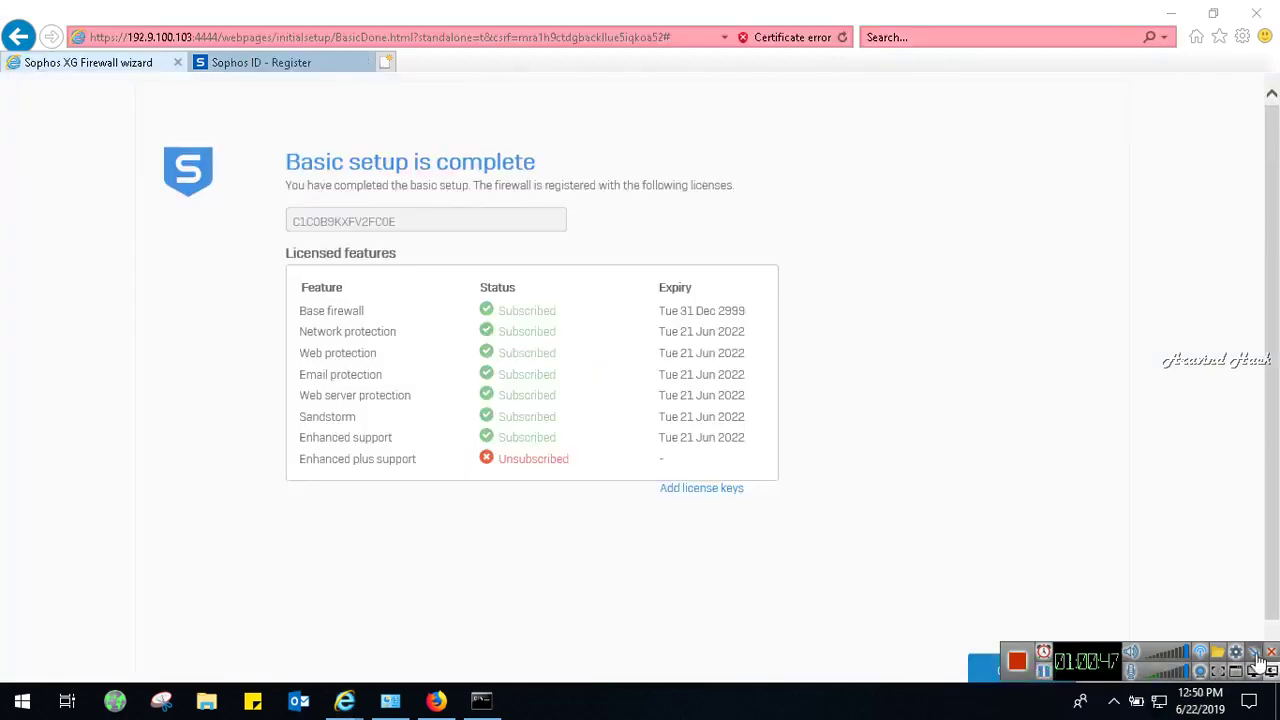
{"action": "scroll", "coordinate": [1275, 583], "scroll_direction": "down", "scroll_amount": 1}
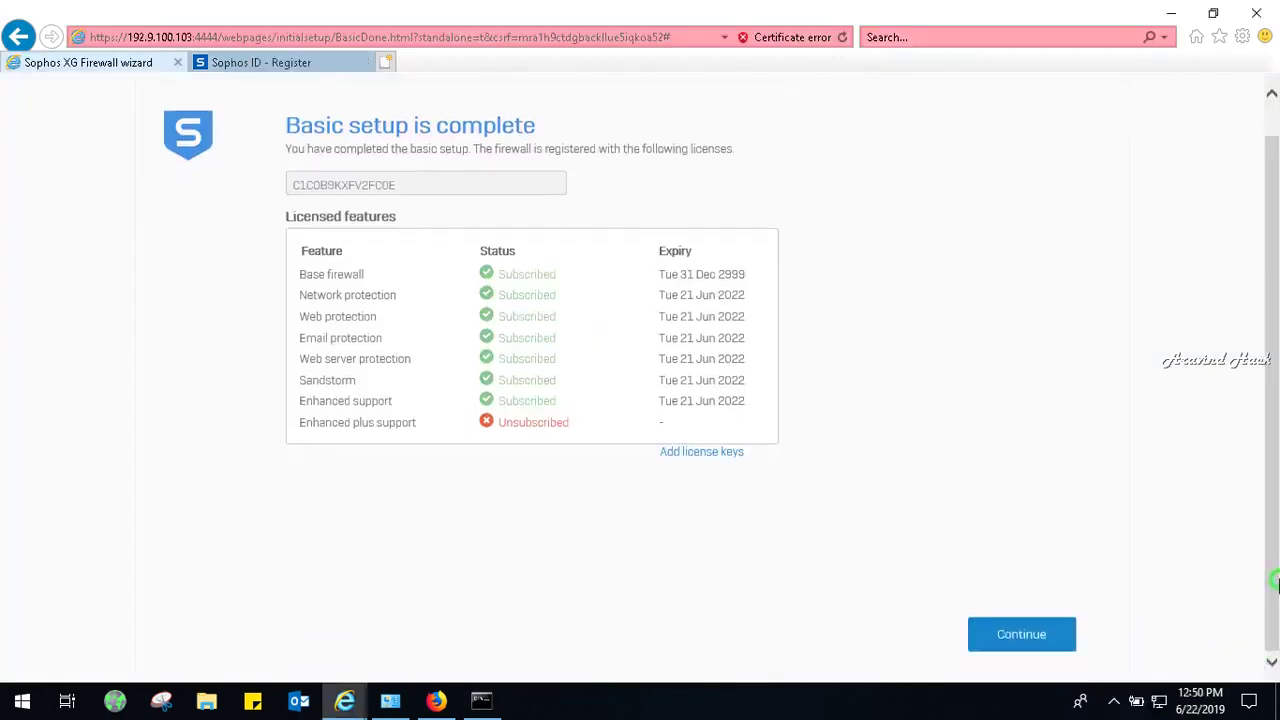
{"action": "left_click", "coordinate": [1017, 636]}
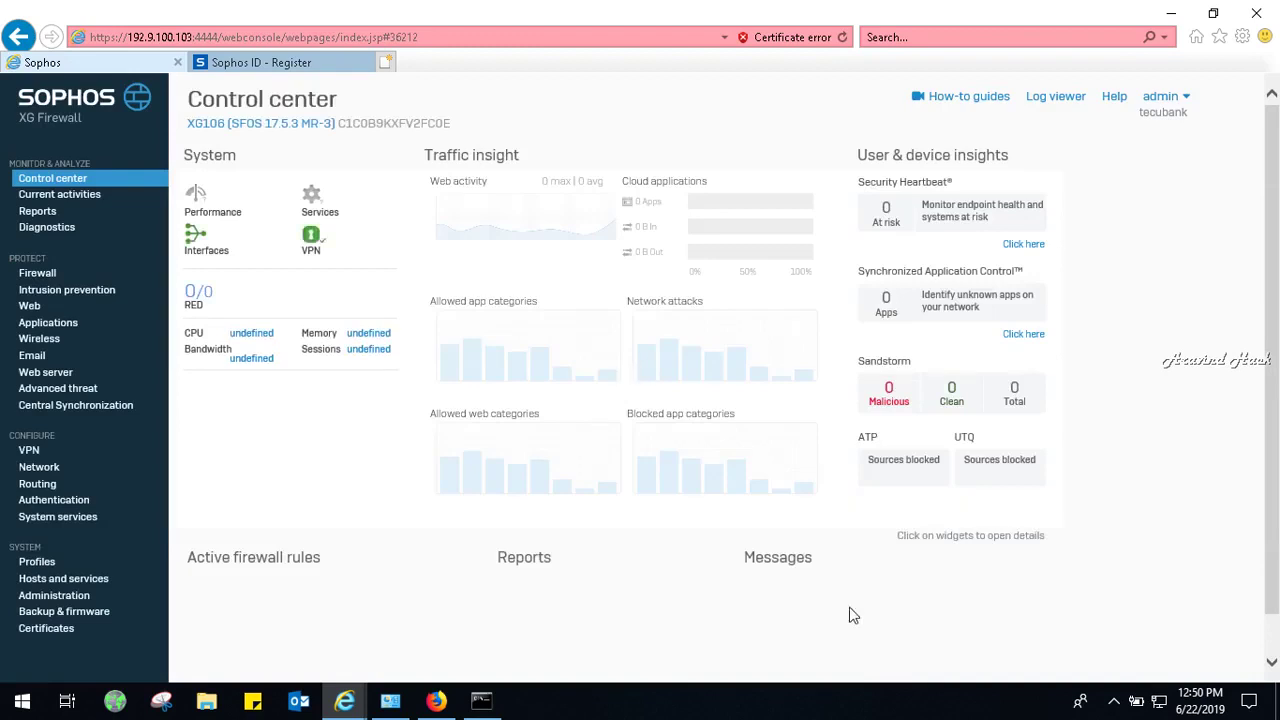
Open the Firewall rules list under PROTECT to view the internetaccess rule.
{"action": "left_click", "coordinate": [58, 273]}
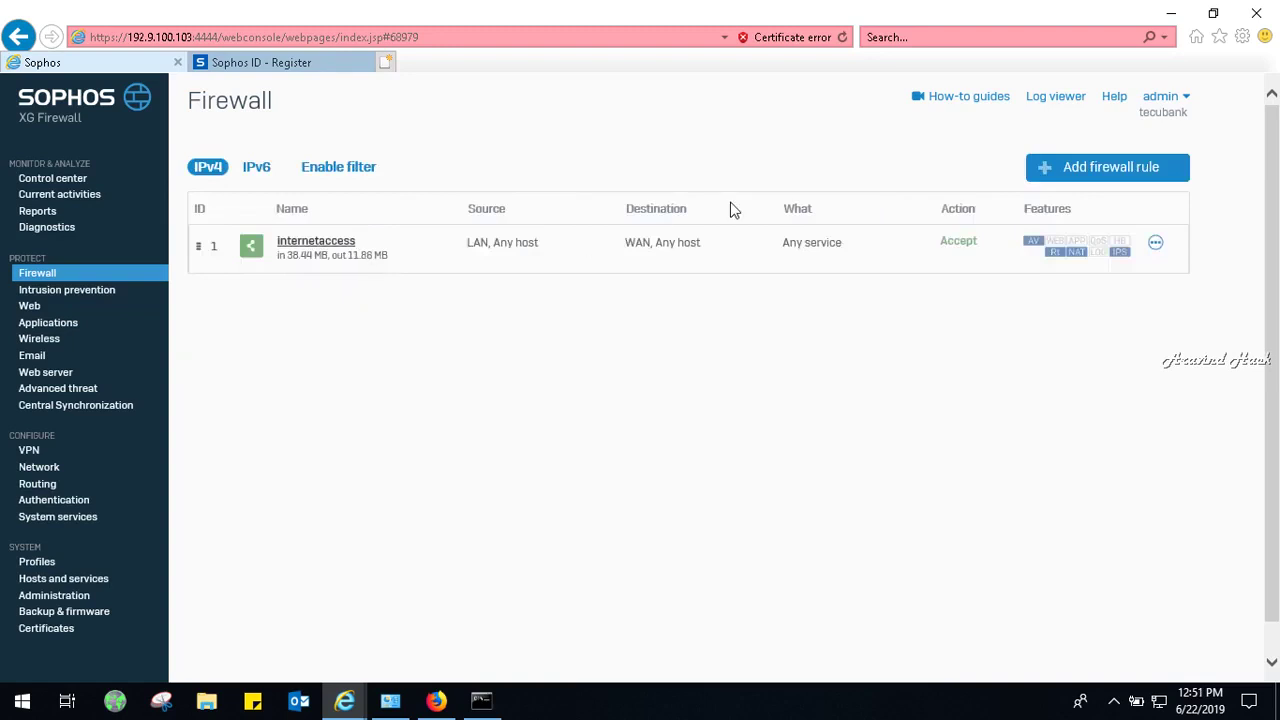
Start a new user/network firewall rule named DENY with the Drop action.
{"action": "left_click", "coordinate": [1048, 177]}
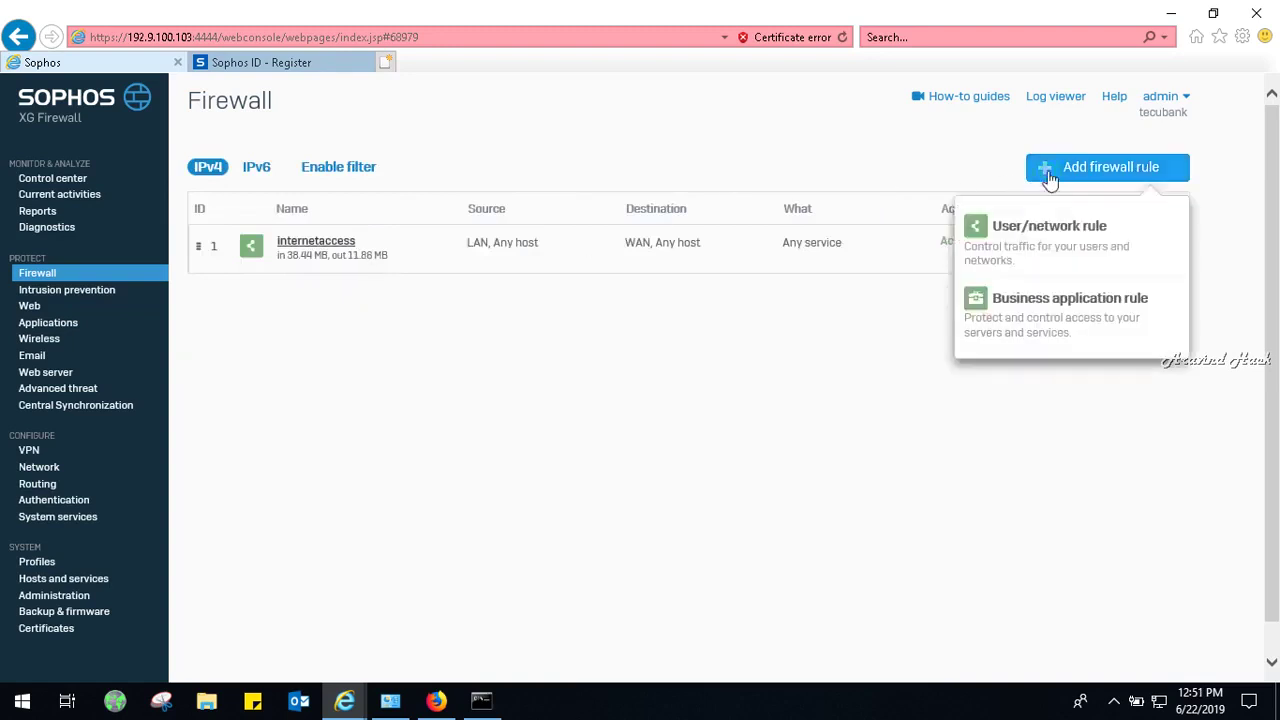
{"action": "left_click", "coordinate": [1037, 233]}
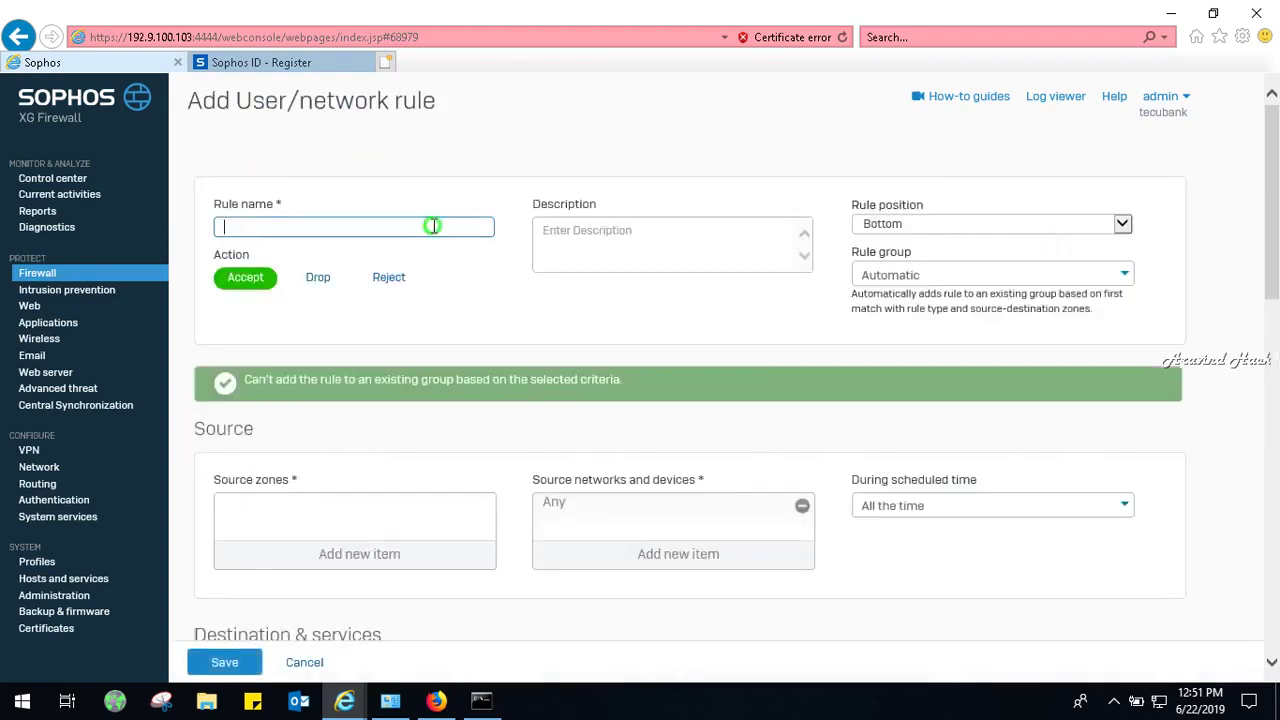
{"action": "type", "text": "DENY"}
{"action": "key", "text": "Tab"}
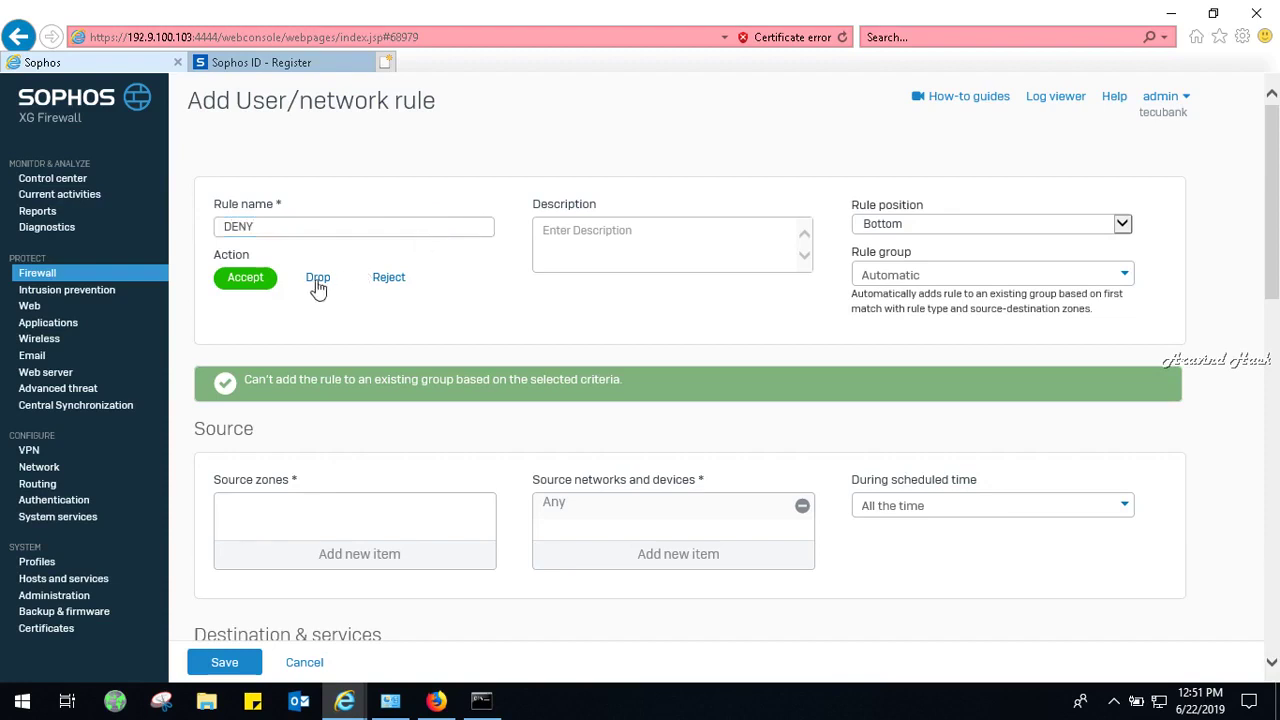
{"action": "left_click", "coordinate": [318, 280]}
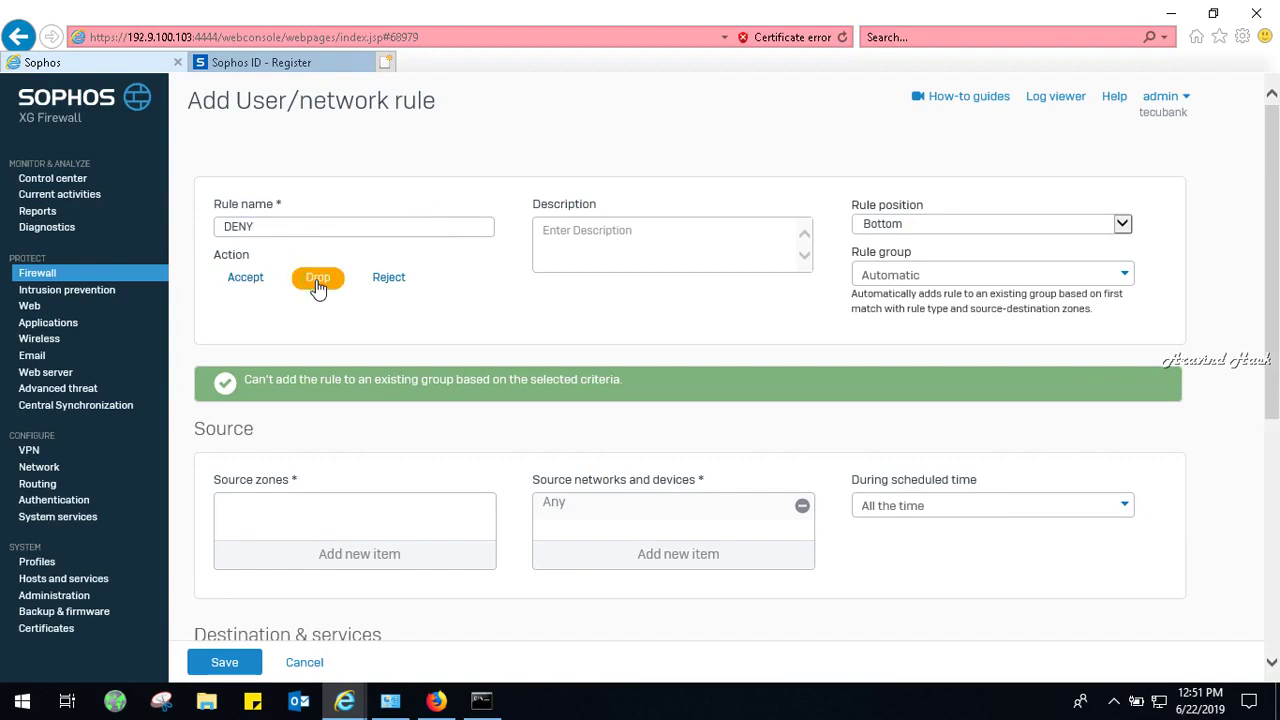
Set the DENY rule's source zone to WAN and destination zone to LAN, then save it.
{"action": "left_click", "coordinate": [403, 551]}
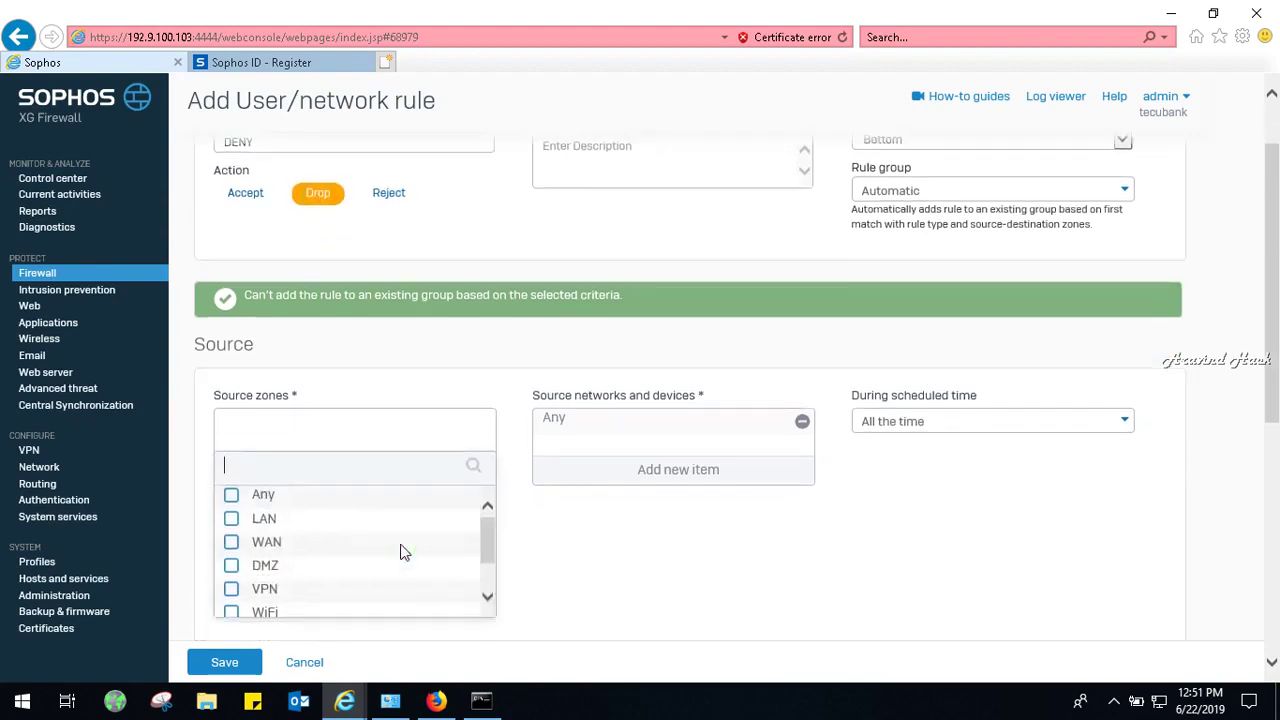
{"action": "mouse_move", "coordinate": [271, 522]}
{"action": "left_click", "coordinate": [274, 545]}
{"action": "left_click", "coordinate": [355, 632]}
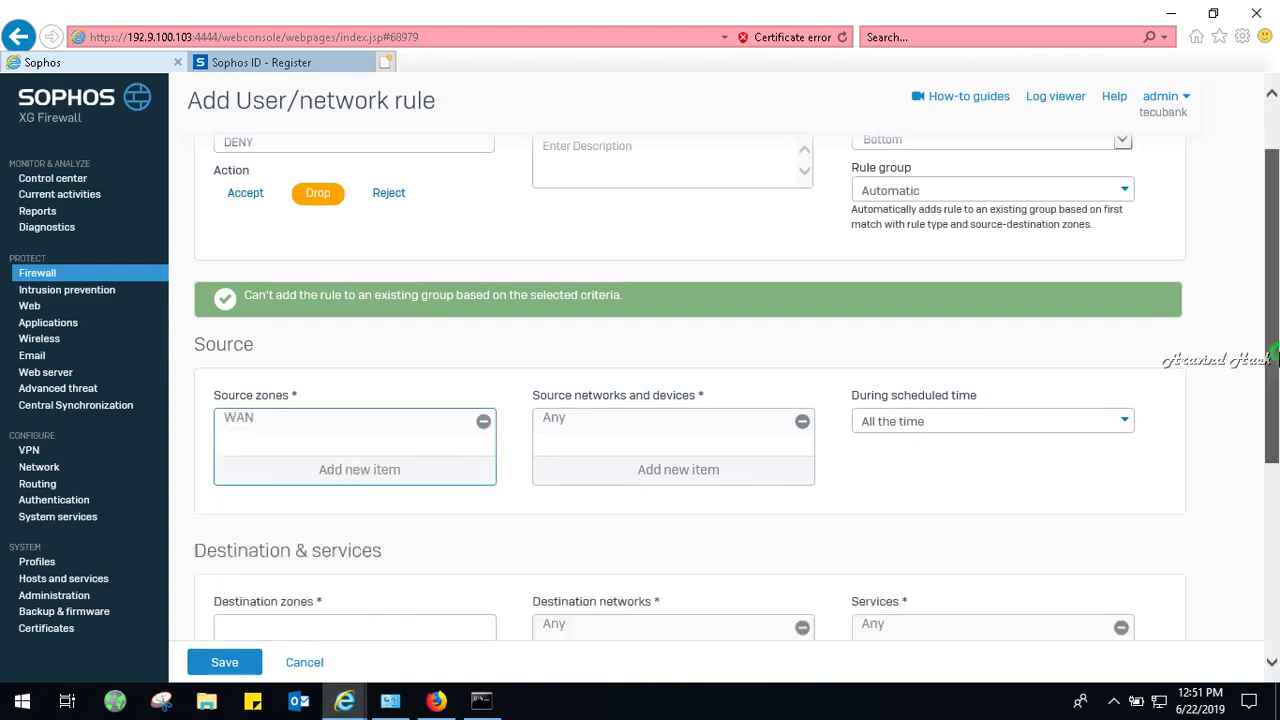
{"action": "scroll", "coordinate": [1277, 360], "scroll_direction": "down", "scroll_amount": 2}
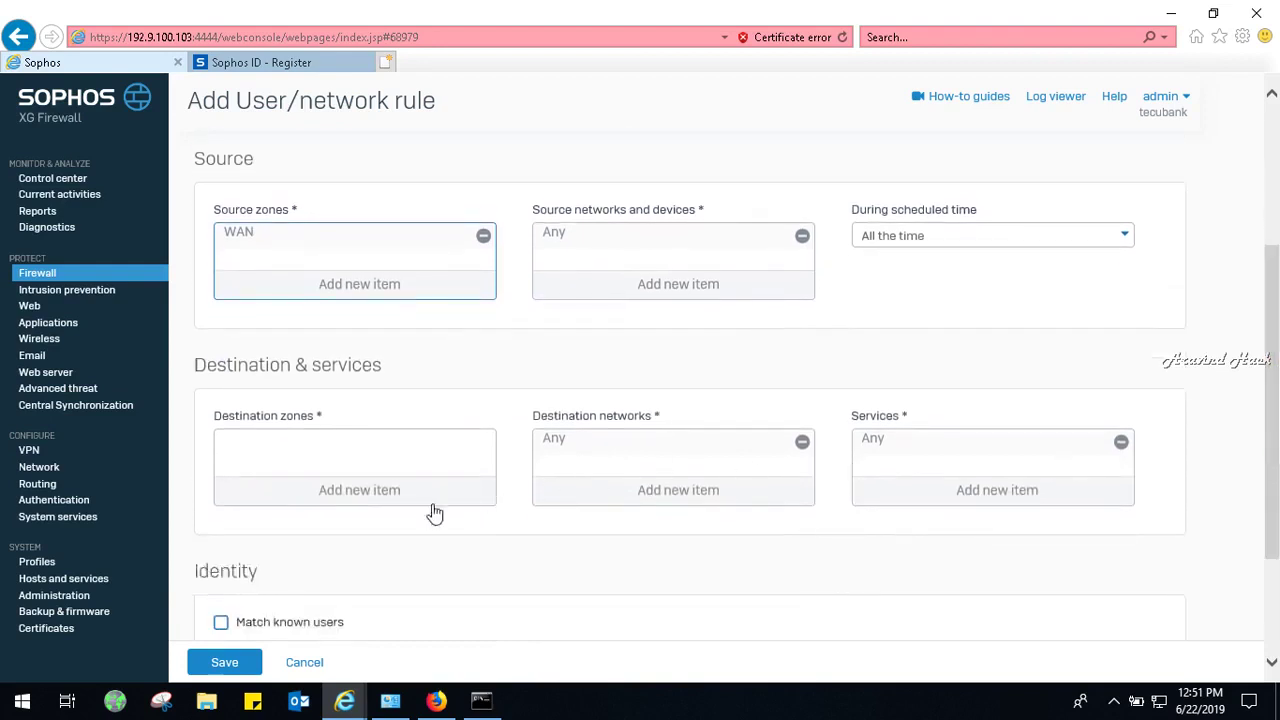
{"action": "left_click", "coordinate": [437, 497]}
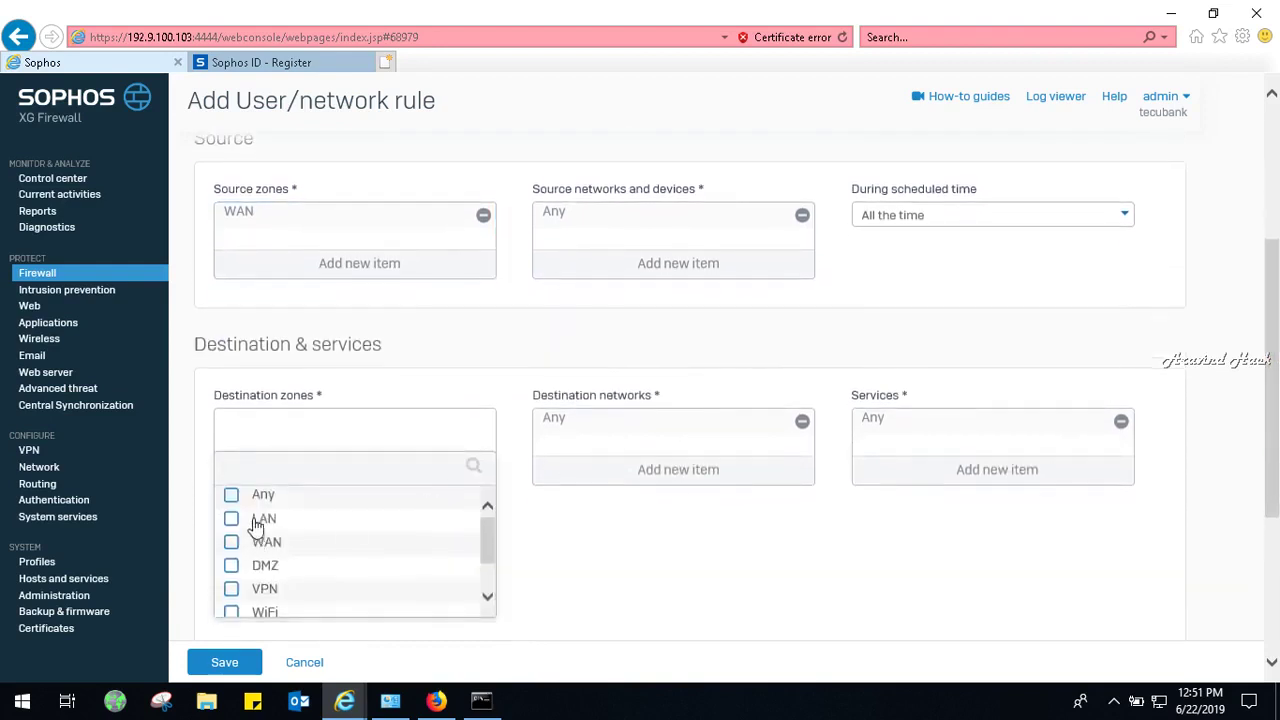
{"action": "left_click", "coordinate": [257, 518]}
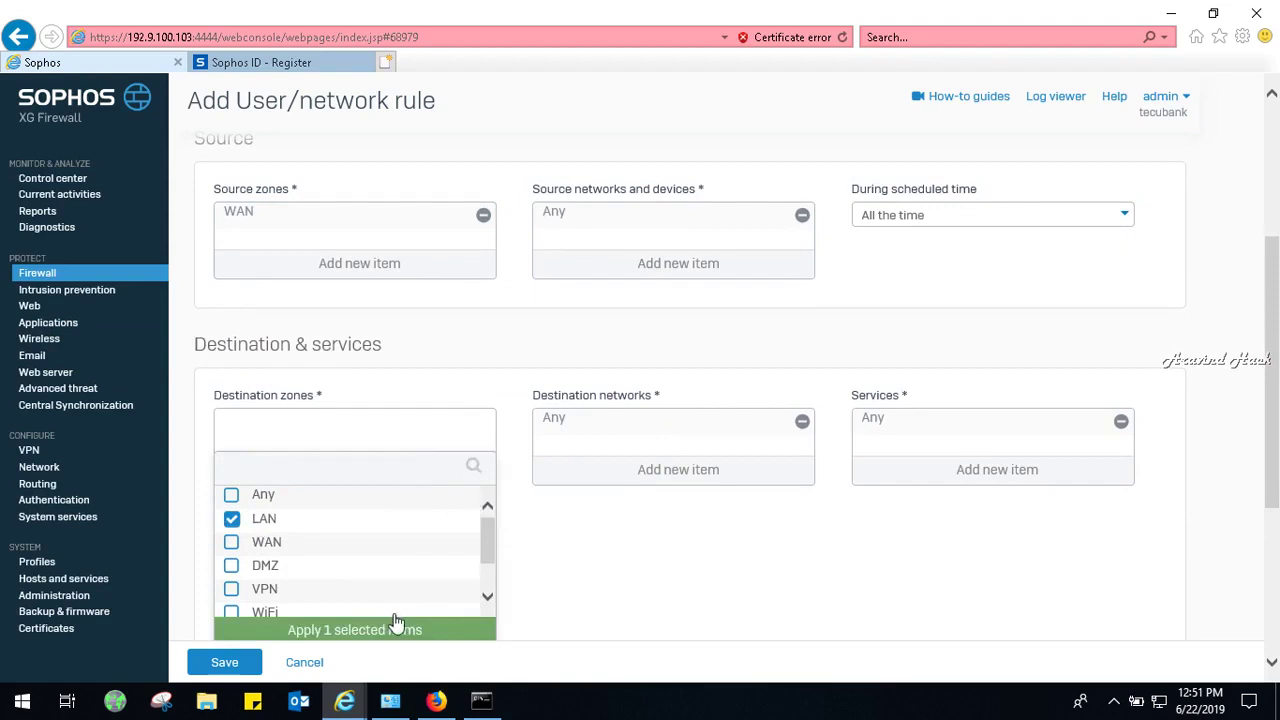
{"action": "left_click", "coordinate": [404, 630]}
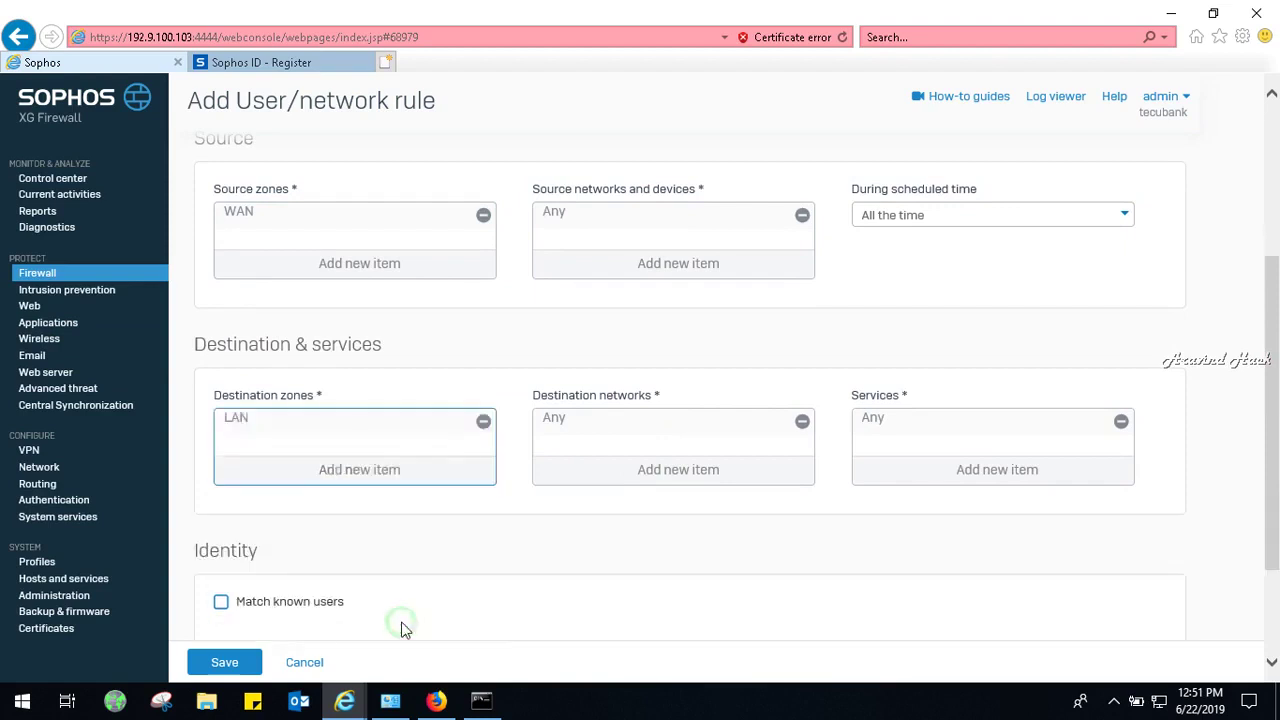
{"action": "scroll", "coordinate": [690, 400], "scroll_direction": "down", "scroll_amount": 2}
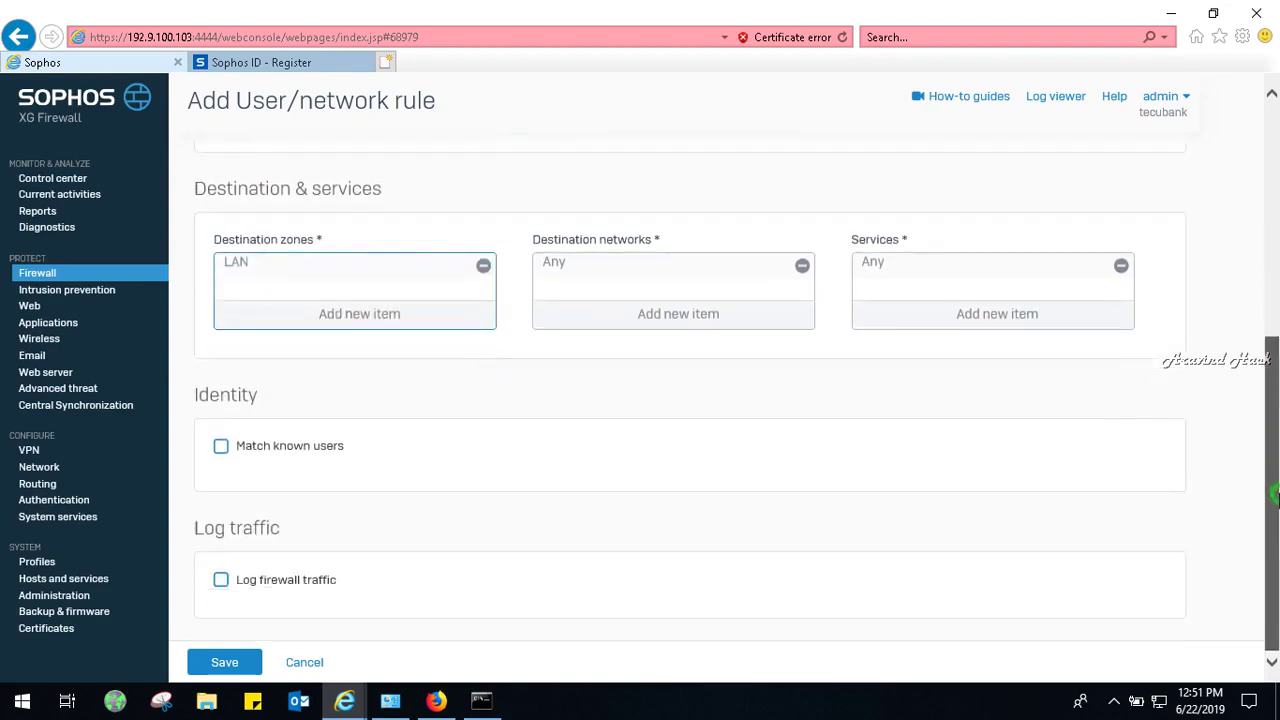
{"action": "left_click", "coordinate": [225, 664]}
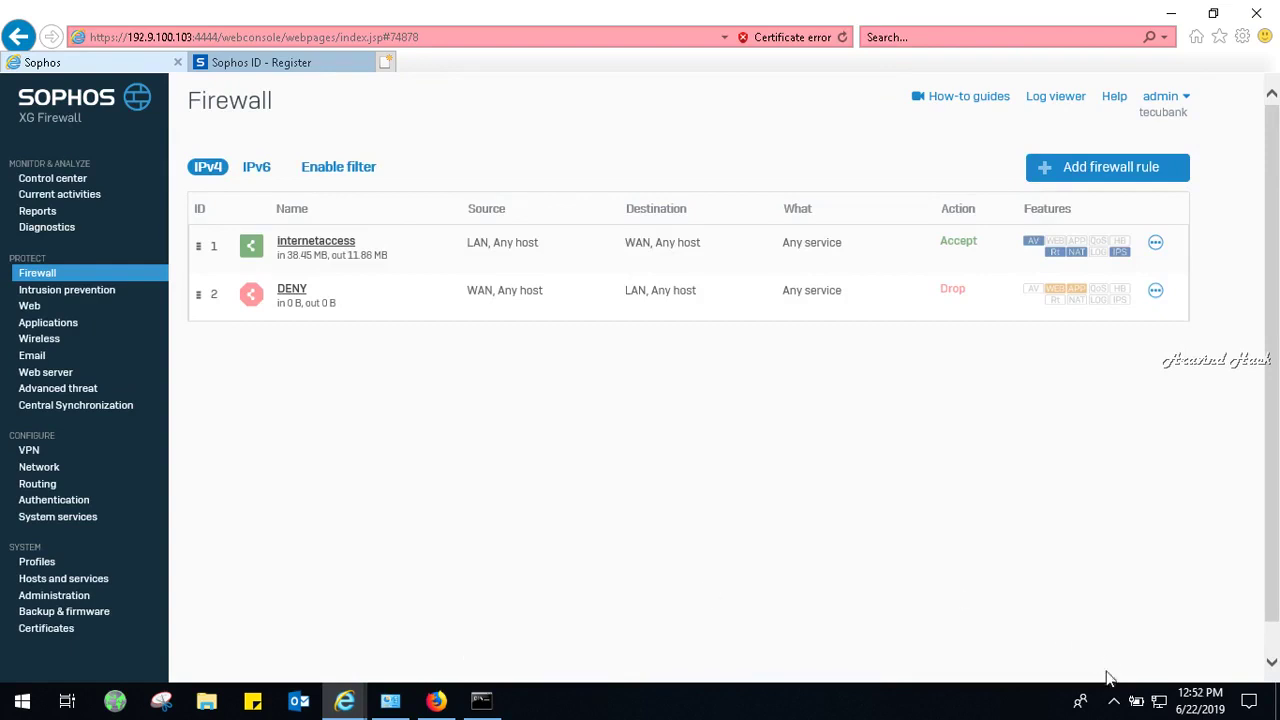
{"action": "left_click", "coordinate": [1111, 702]}
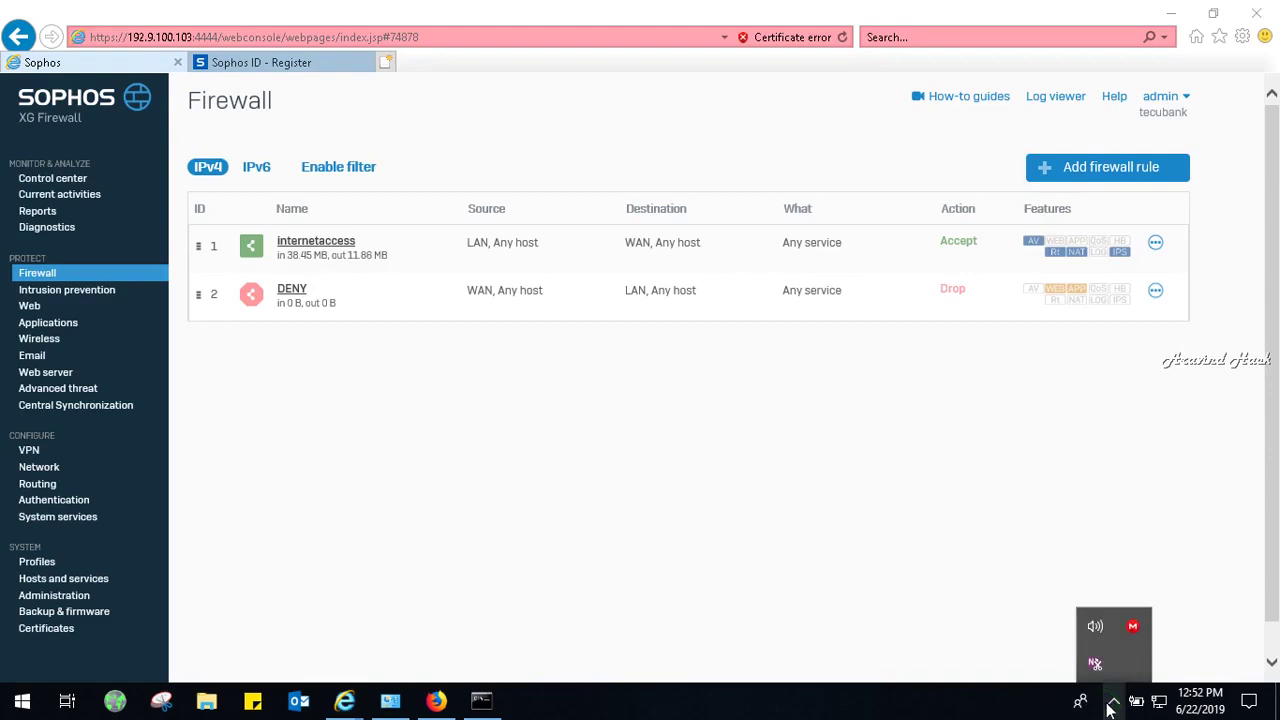
{"action": "left_click", "coordinate": [1001, 598]}
{"action": "left_click", "coordinate": [1170, 12]}
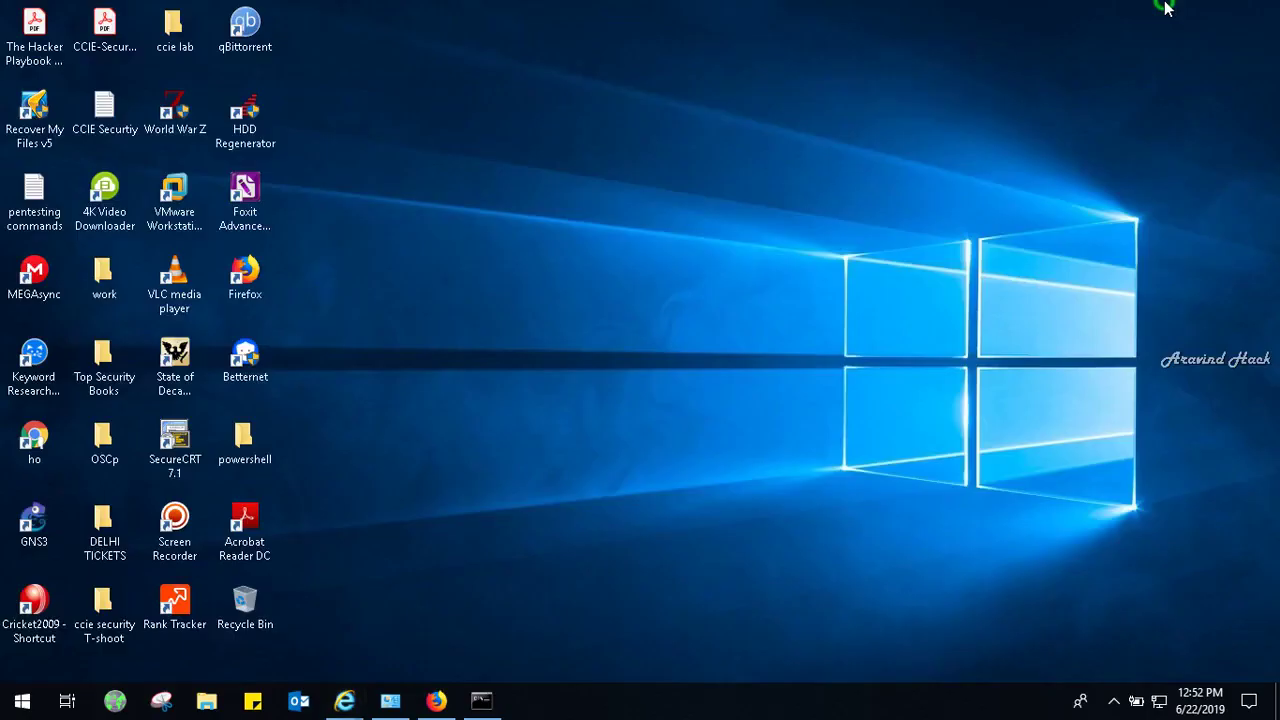
{"action": "double_click", "coordinate": [176, 528]}
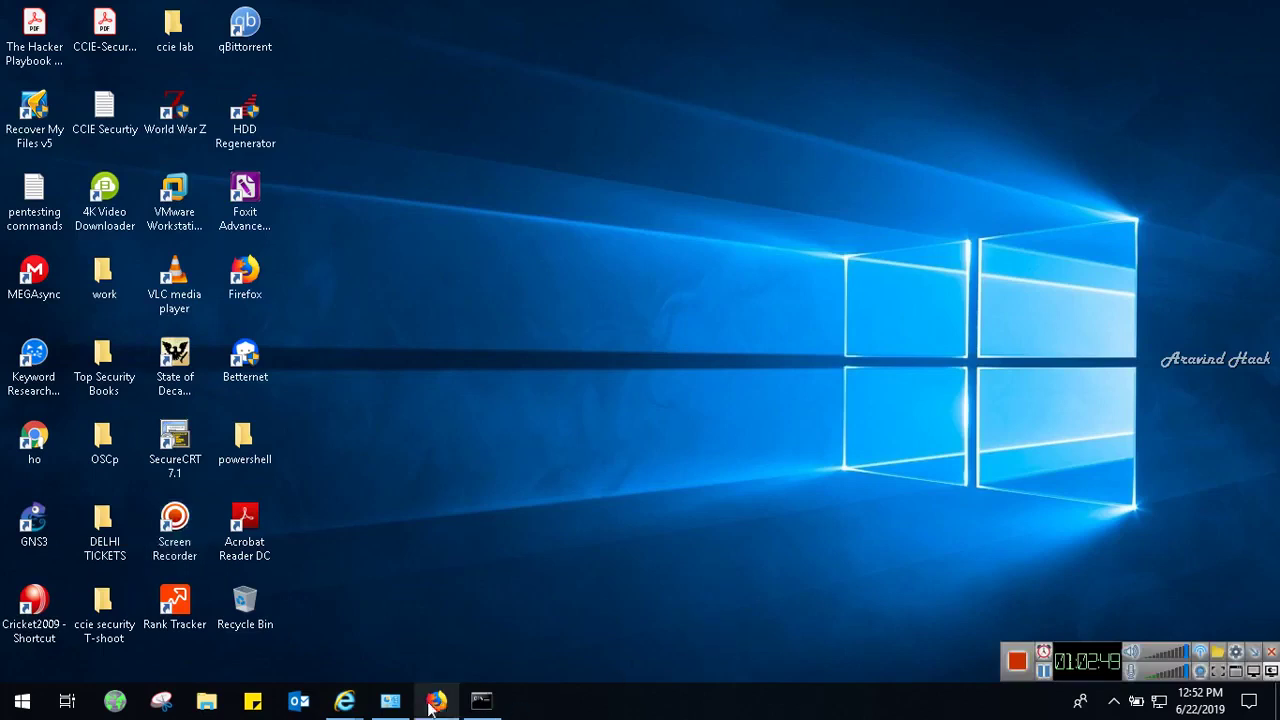
{"action": "mouse_move", "coordinate": [344, 702]}
{"action": "left_click", "coordinate": [309, 634]}
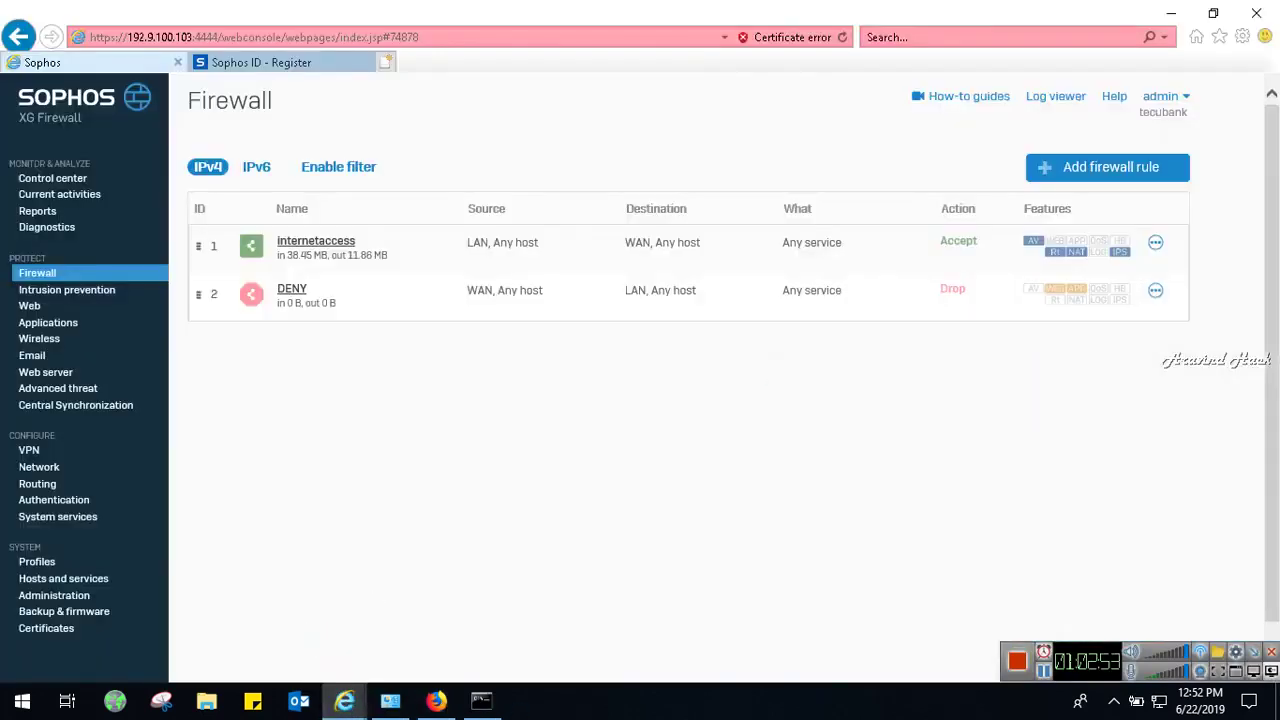
{"action": "left_click", "coordinate": [481, 700]}
{"action": "left_click", "coordinate": [541, 408]}
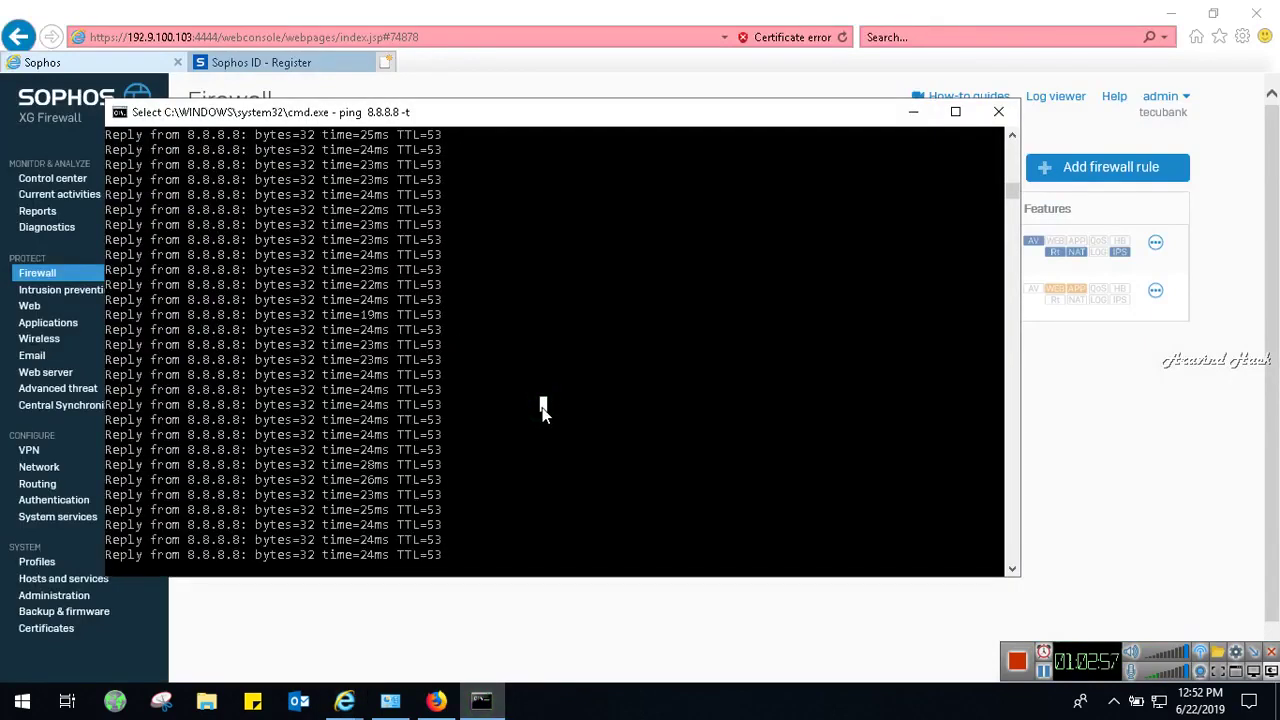
{"action": "key", "text": "Escape"}
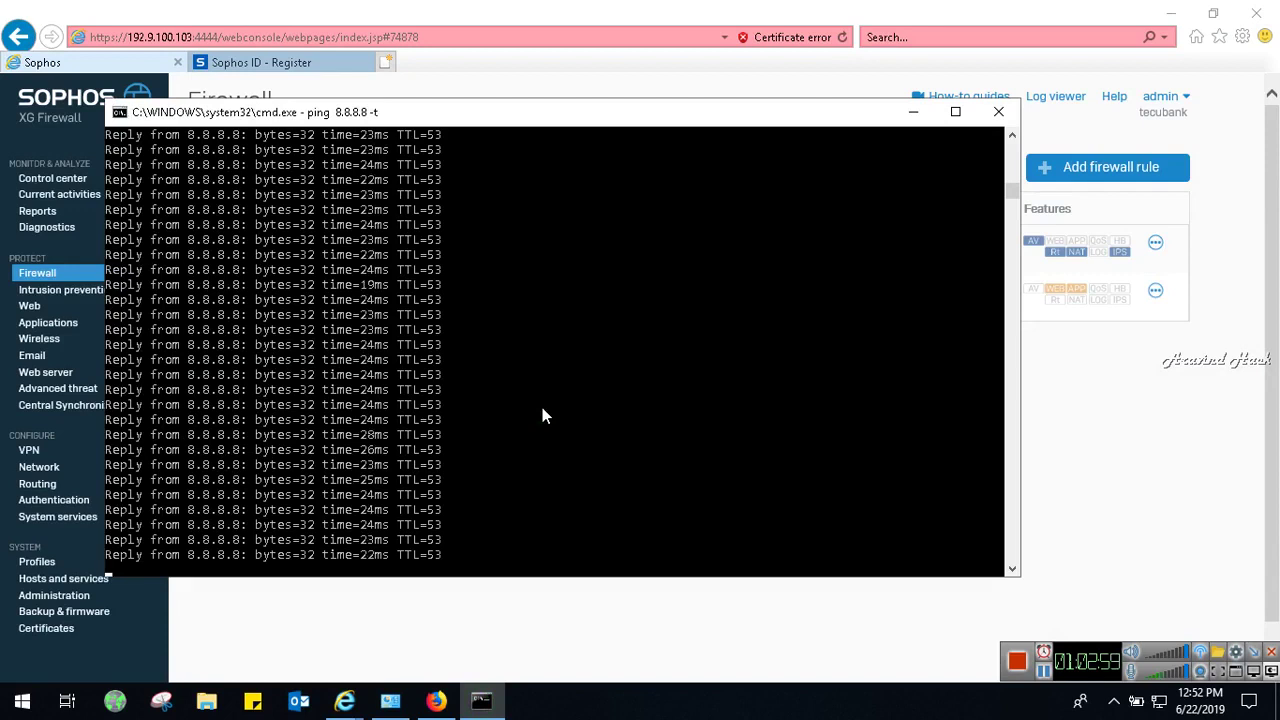
{"action": "left_click", "coordinate": [913, 113]}
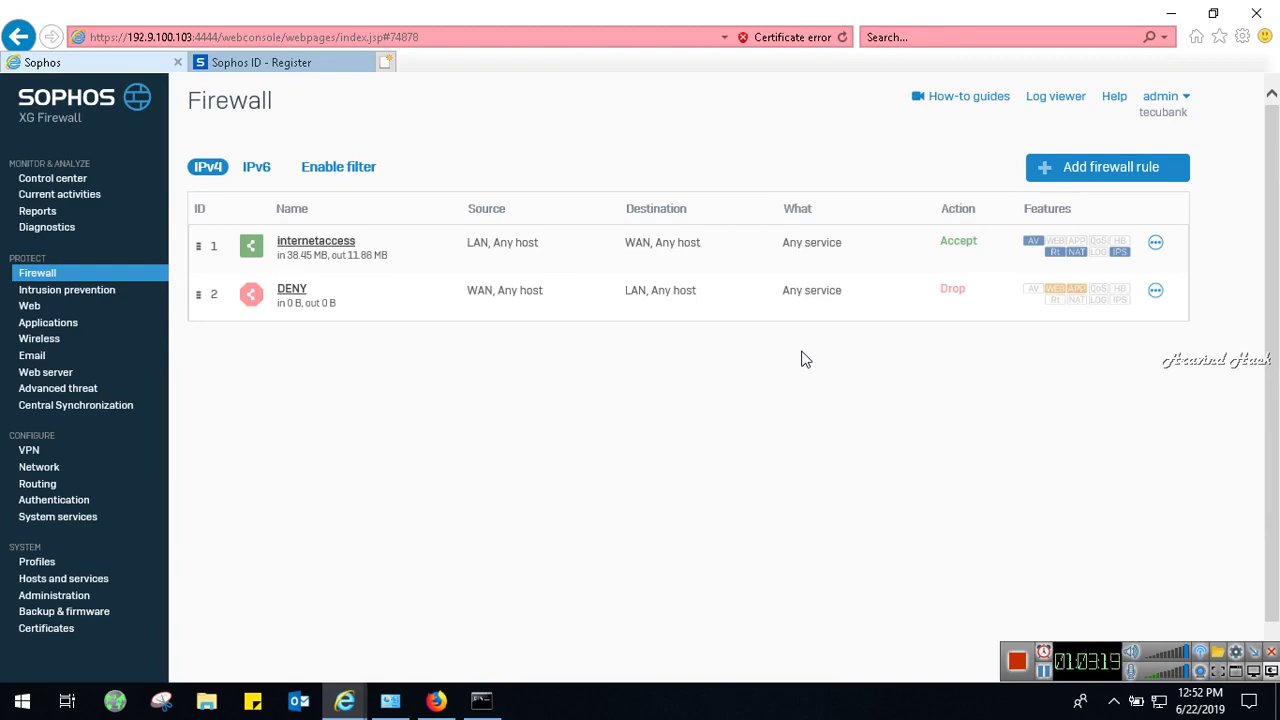
{"action": "left_click", "coordinate": [290, 290]}
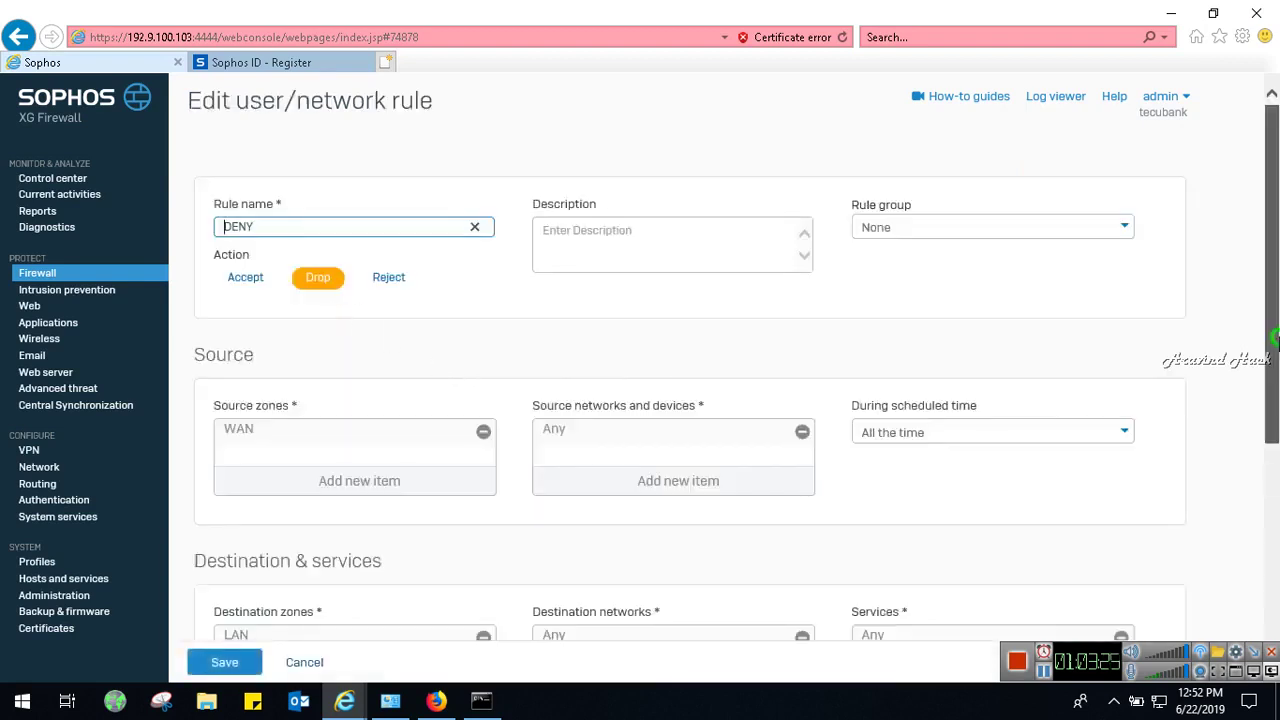
{"action": "scroll", "coordinate": [1275, 424], "scroll_direction": "down", "scroll_amount": 3}
{"action": "left_click_drag", "start_coordinate": [1275, 424], "coordinate": [1275, 550]}
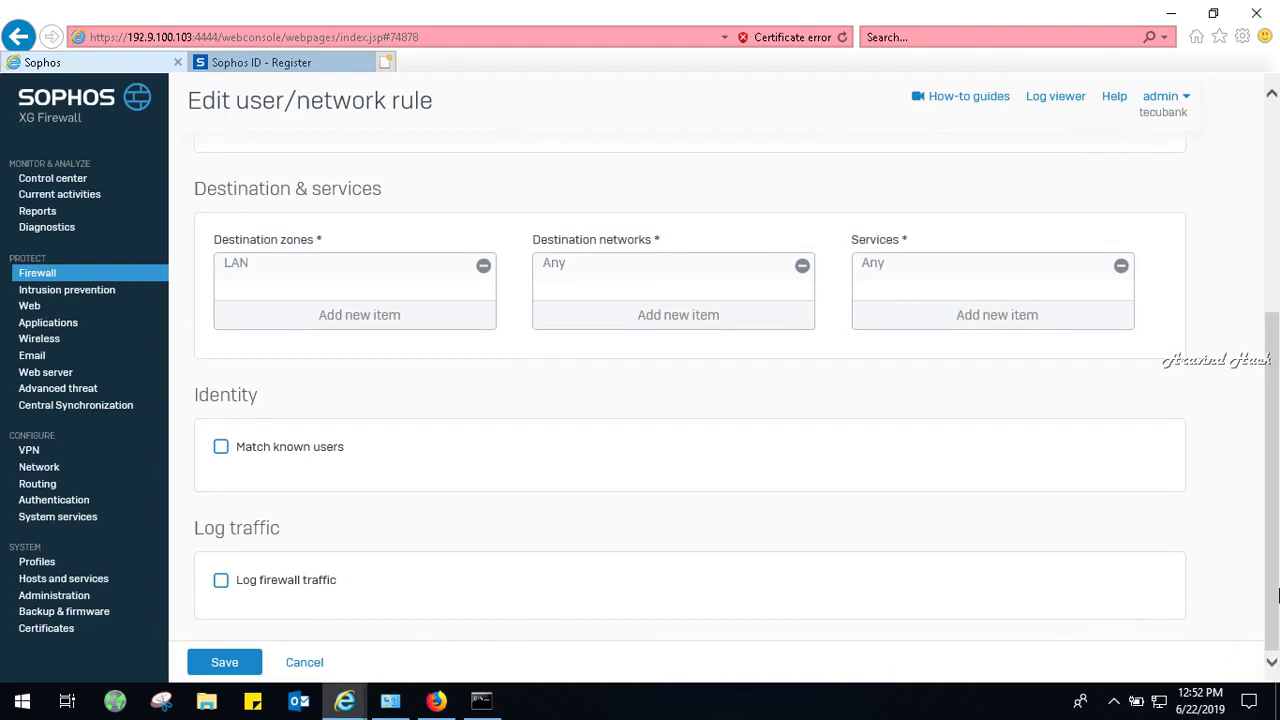
{"action": "left_click", "coordinate": [236, 667]}
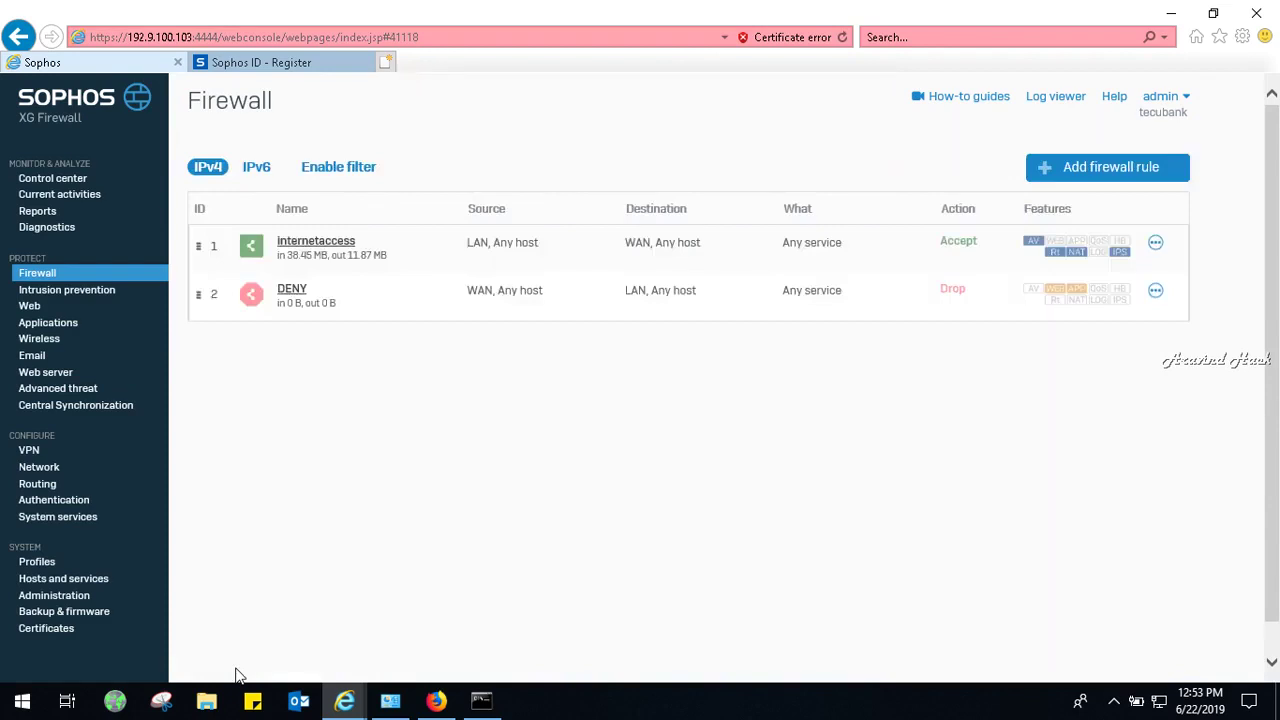
{"action": "left_click", "coordinate": [300, 242]}
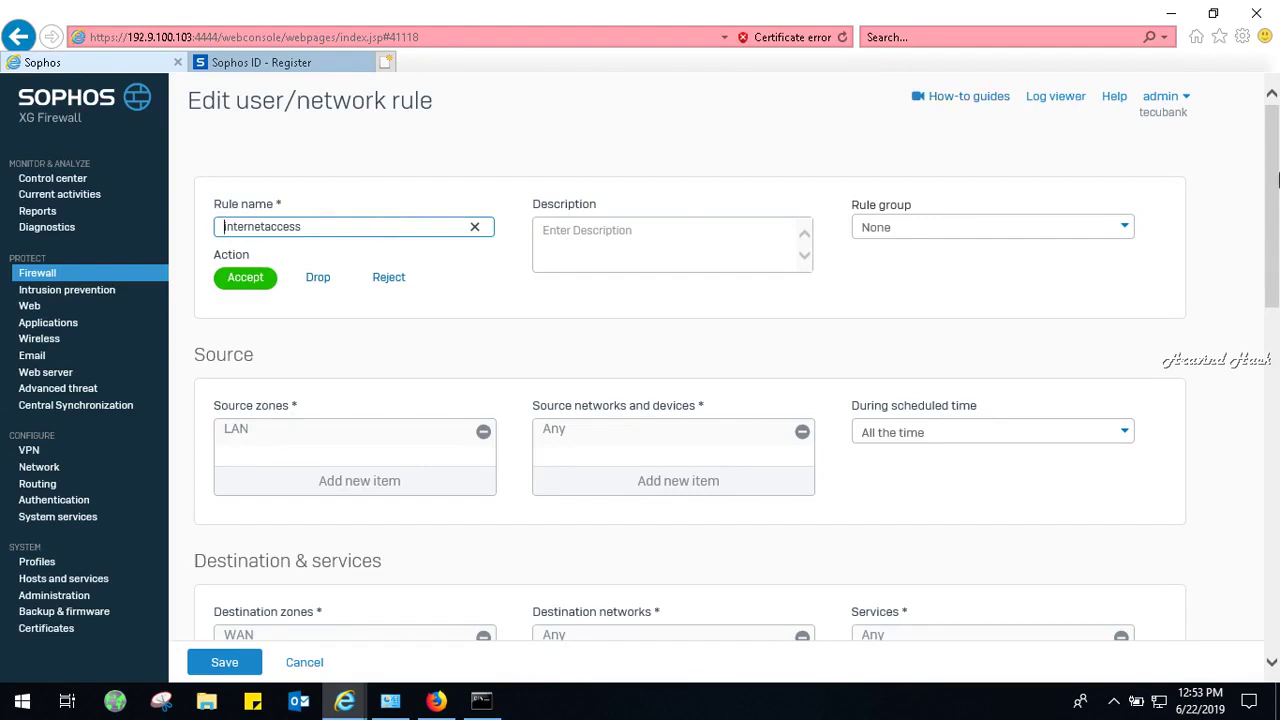
{"action": "left_click_drag", "start_coordinate": [1275, 174], "coordinate": [1275, 487]}
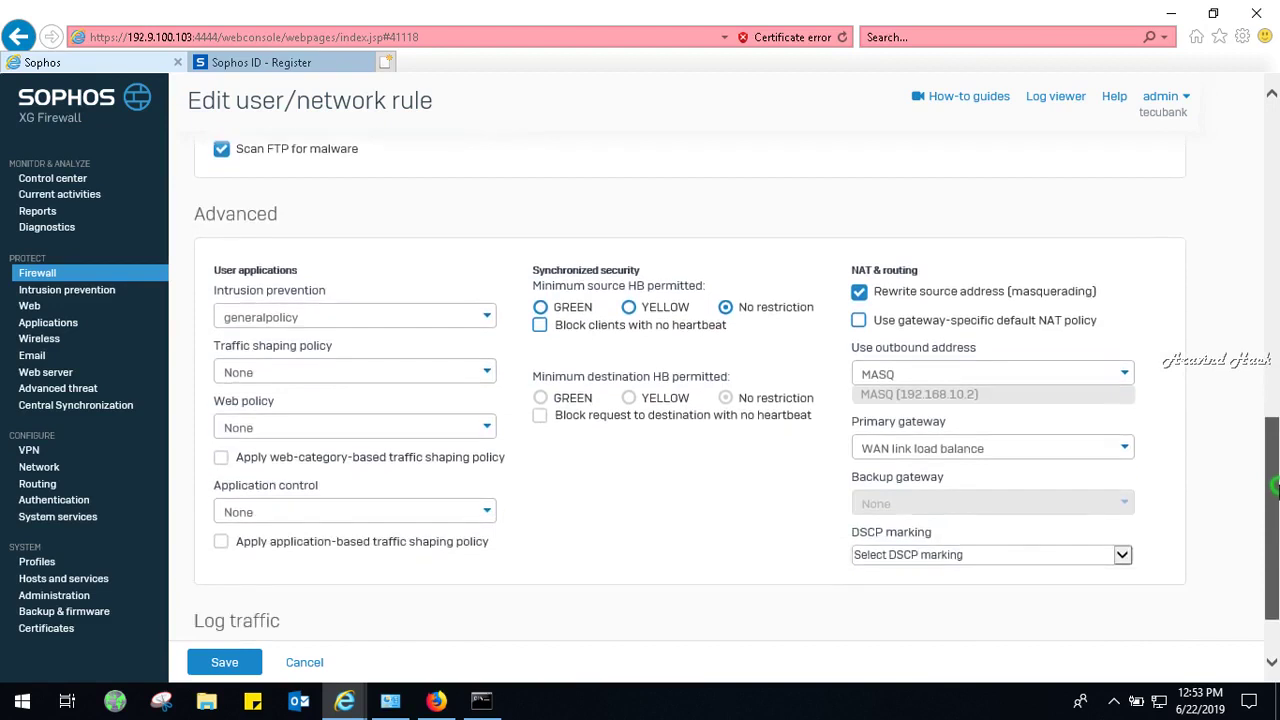
{"action": "left_click_drag", "start_coordinate": [1275, 487], "coordinate": [1277, 533]}
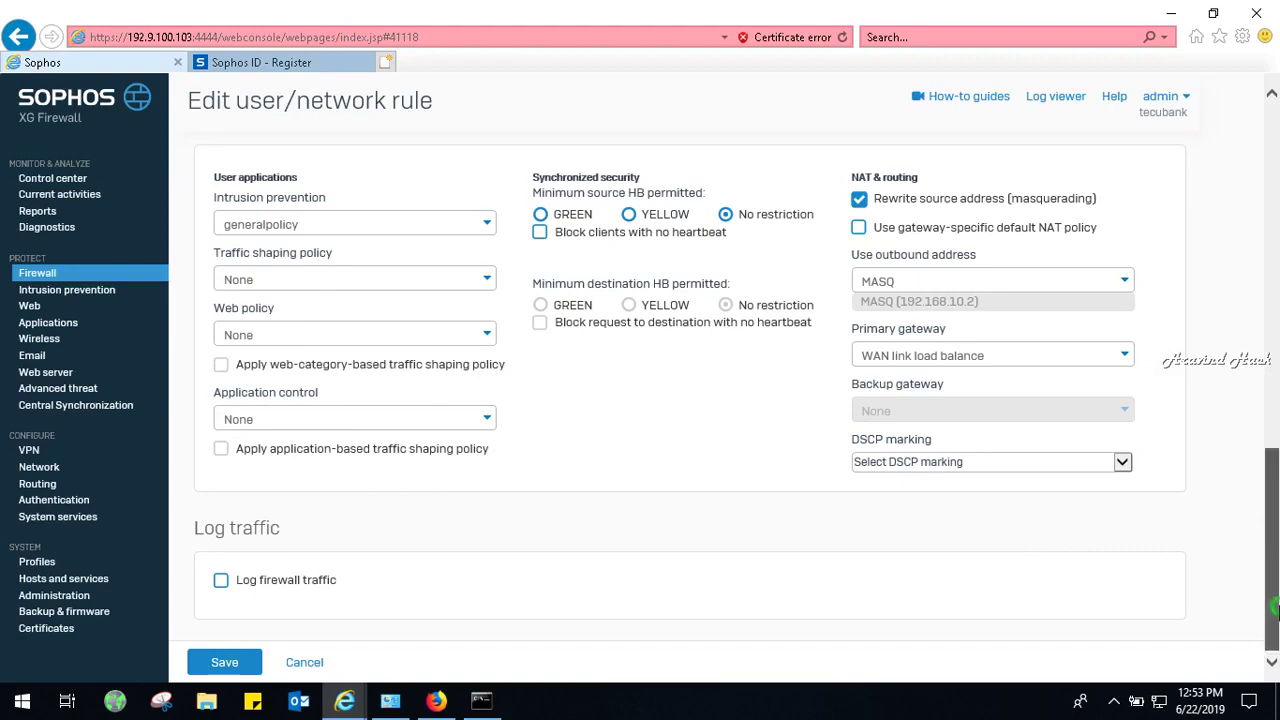
{"action": "left_click", "coordinate": [233, 666]}
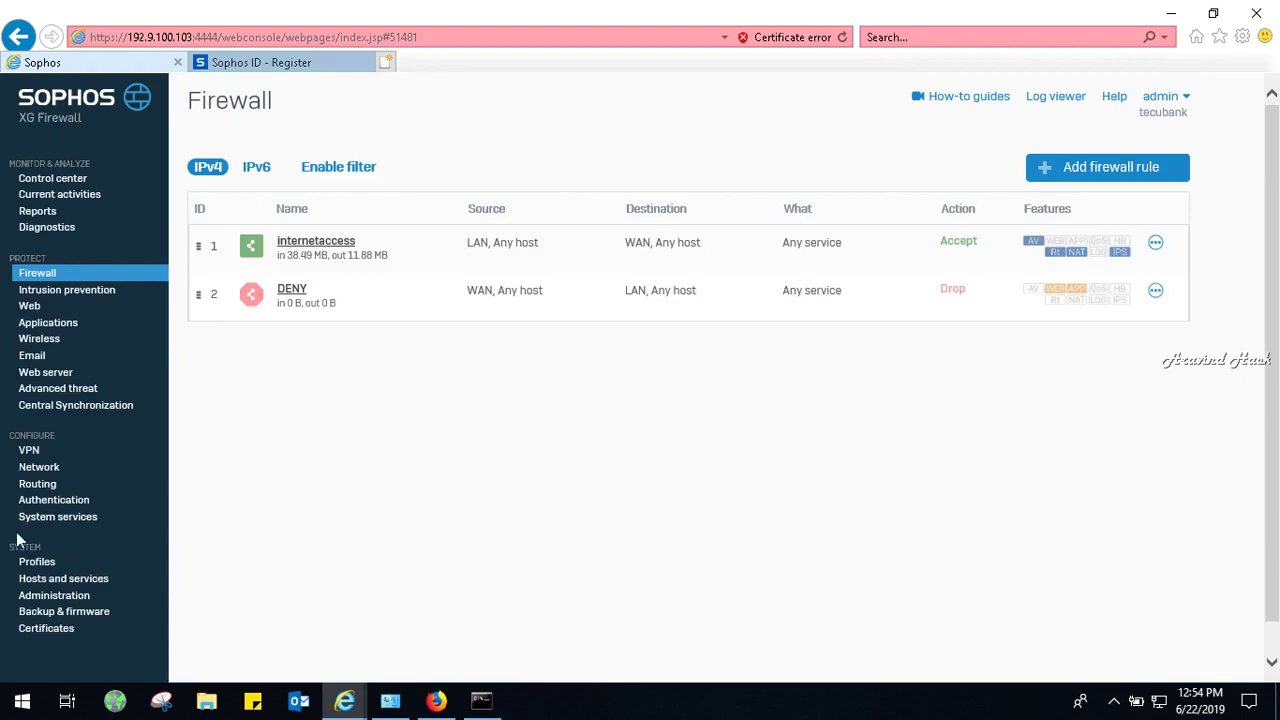
Browse the Intrusion prevention, Web, Applications, Wireless and Web server pages, ending on Advanced threat.
{"action": "left_click", "coordinate": [44, 290]}
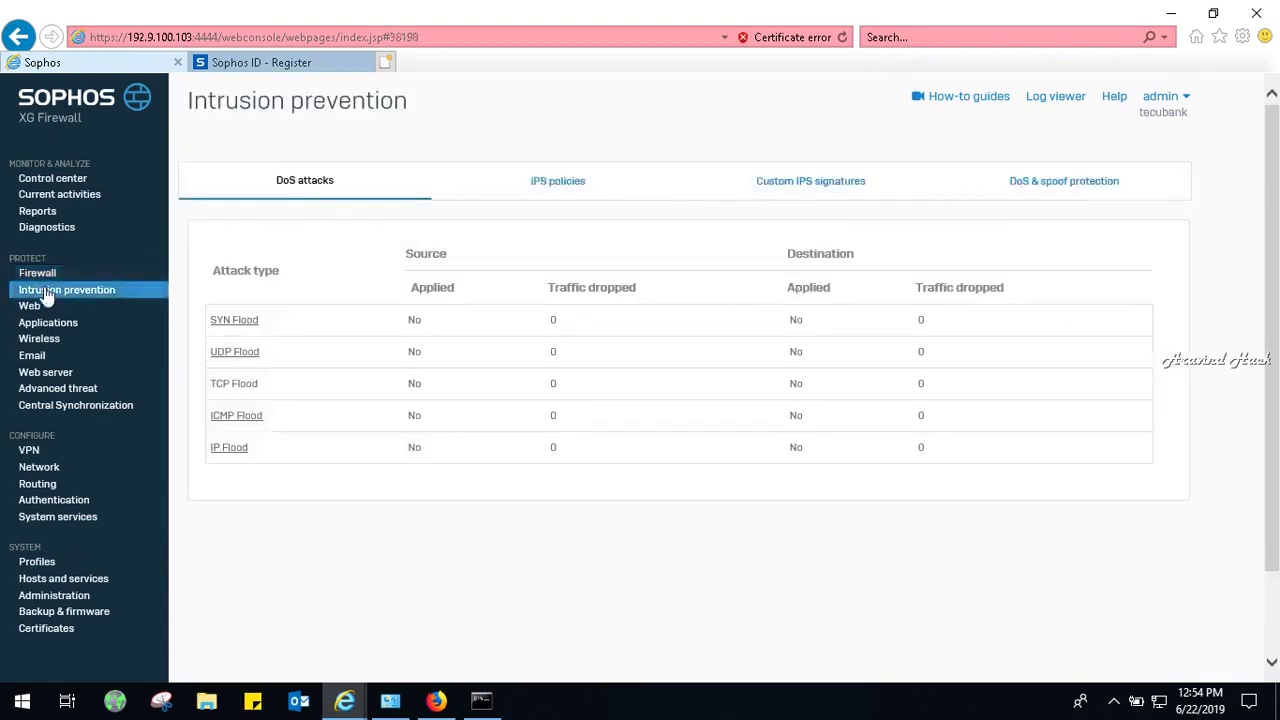
{"action": "left_click", "coordinate": [40, 309]}
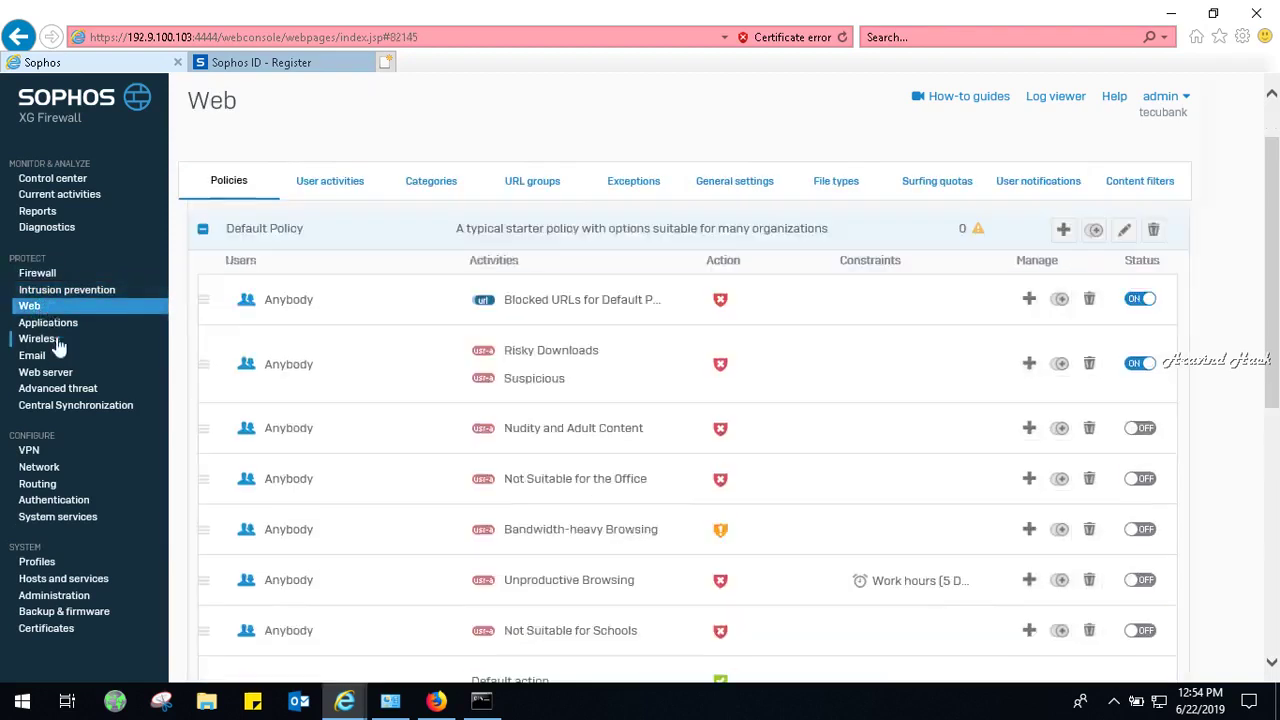
{"action": "left_click", "coordinate": [202, 231]}
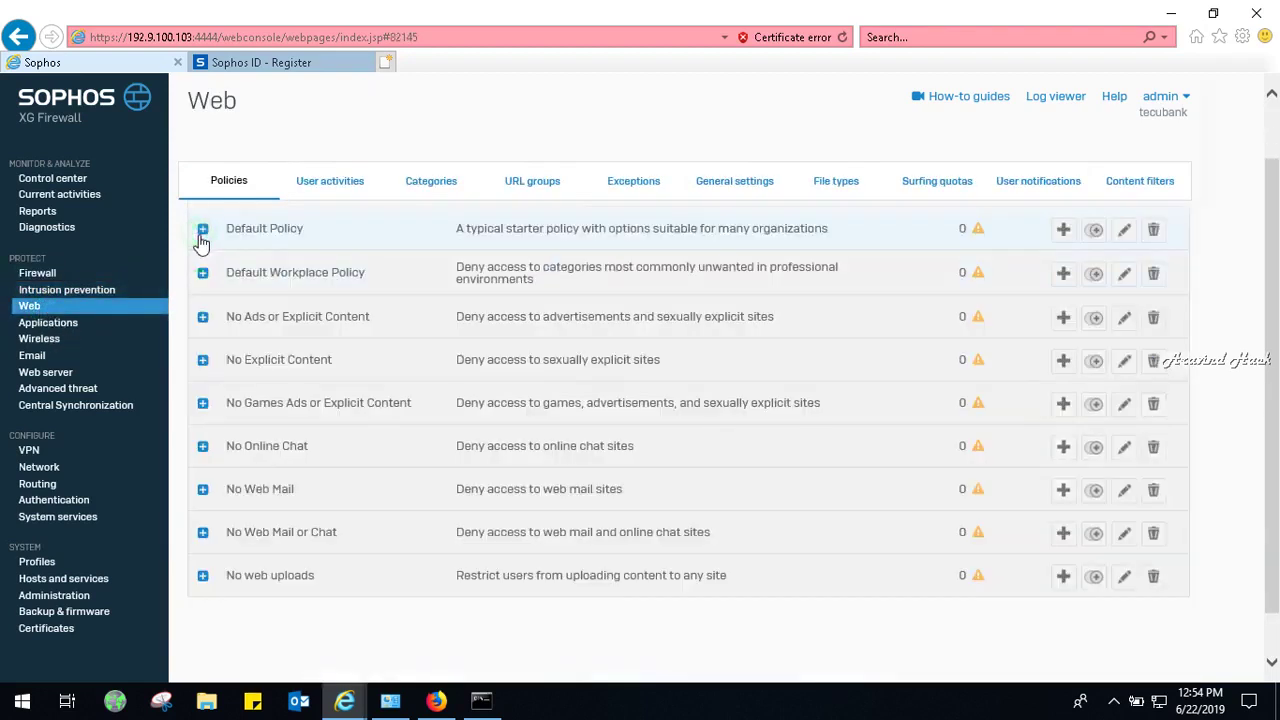
{"action": "left_click", "coordinate": [66, 322]}
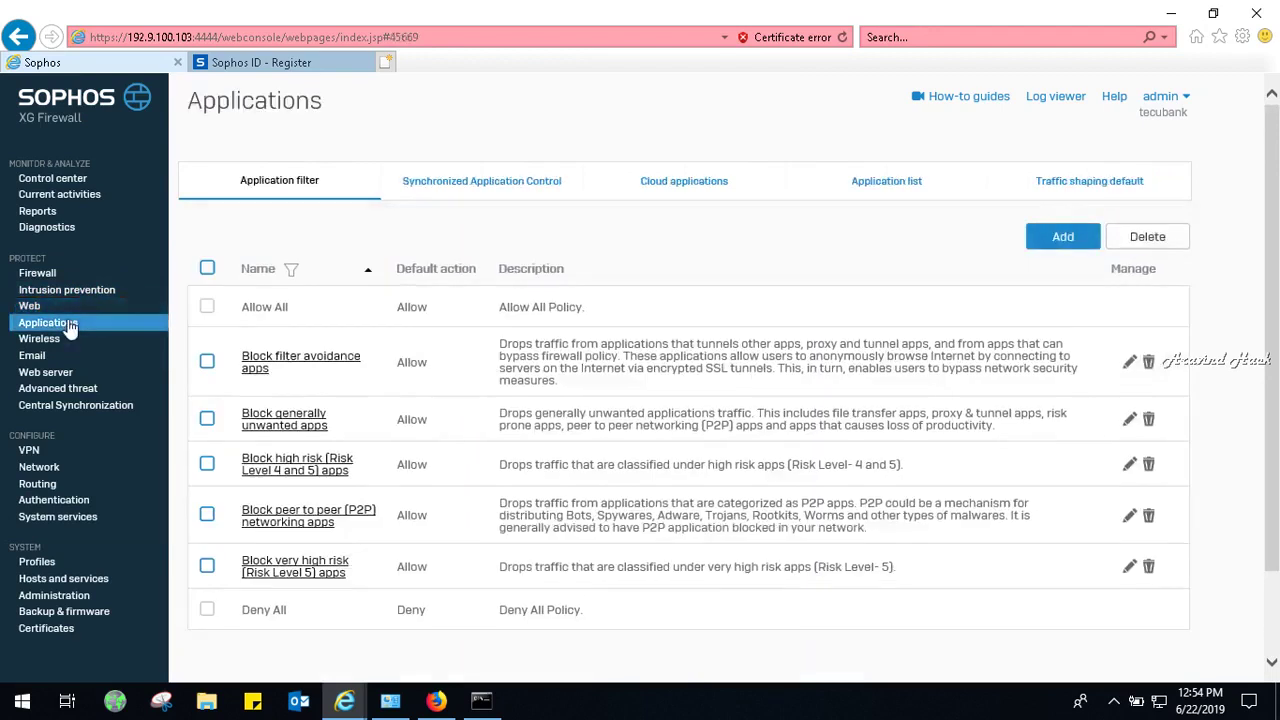
{"action": "left_click", "coordinate": [45, 341]}
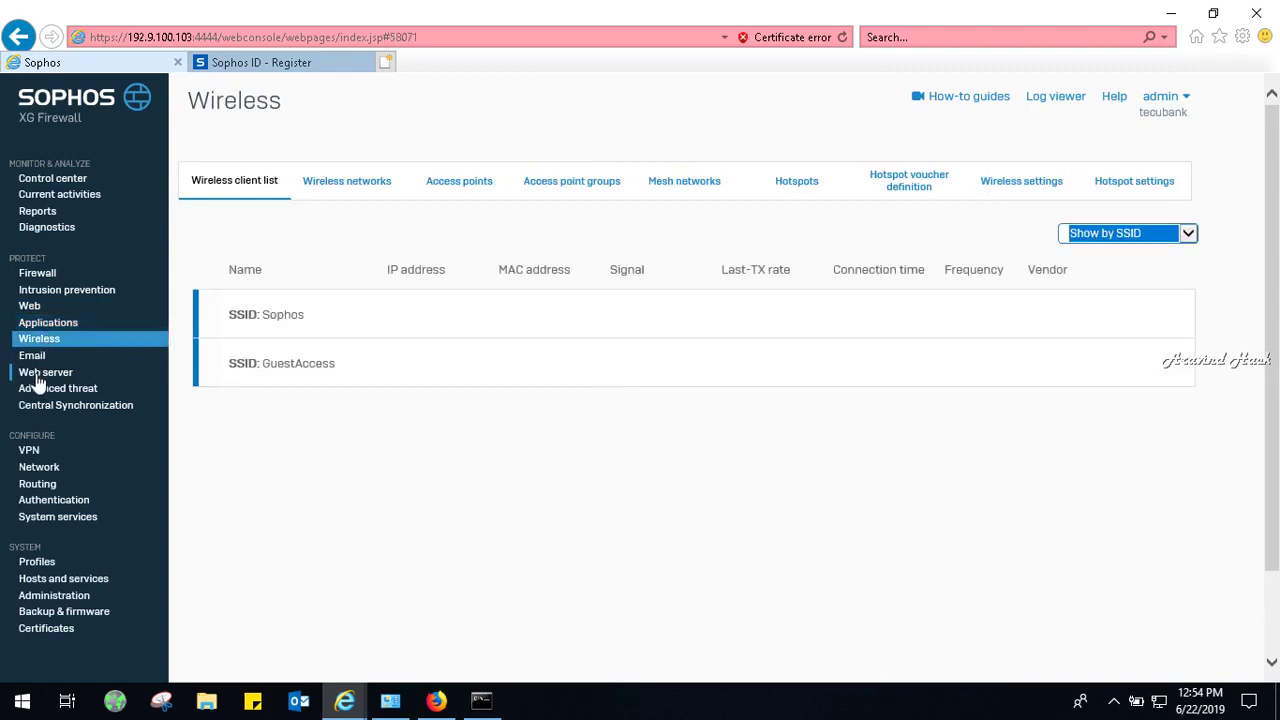
{"action": "left_click", "coordinate": [40, 373]}
{"action": "left_click", "coordinate": [42, 391]}
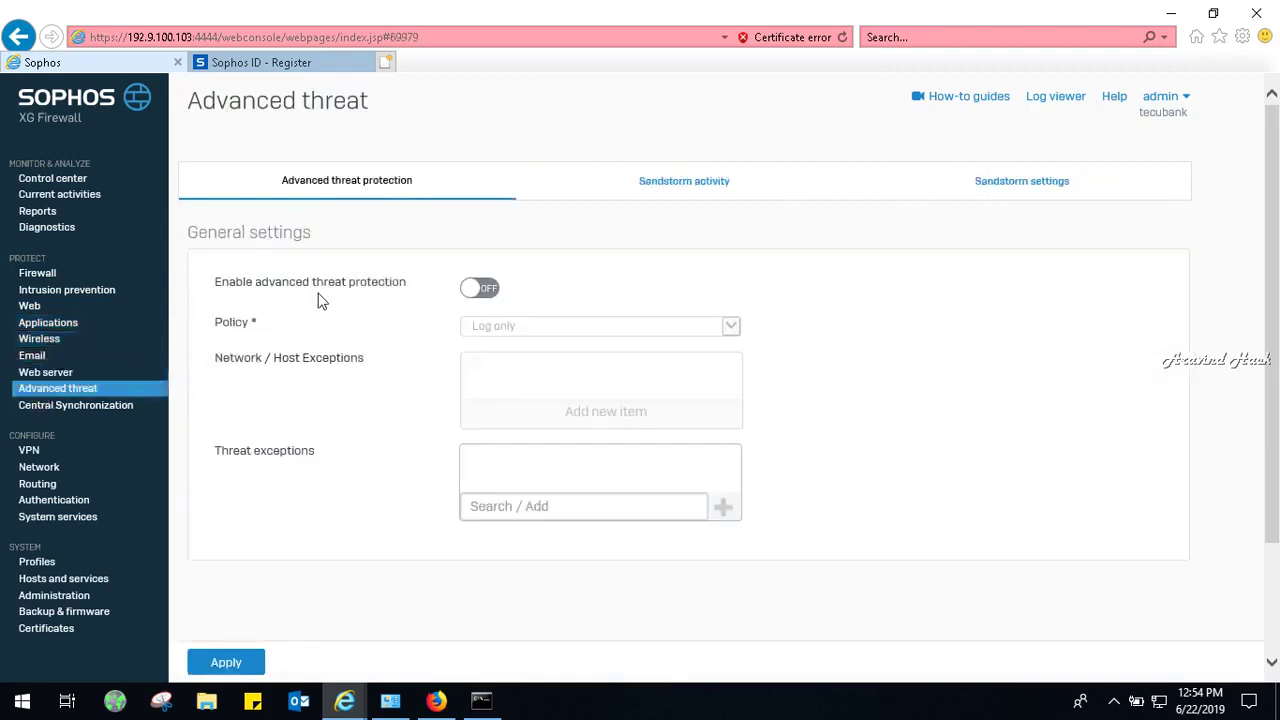
Switch advanced threat protection on with the Log and drop policy, then view the Sandstorm settings.
{"action": "left_click", "coordinate": [477, 289]}
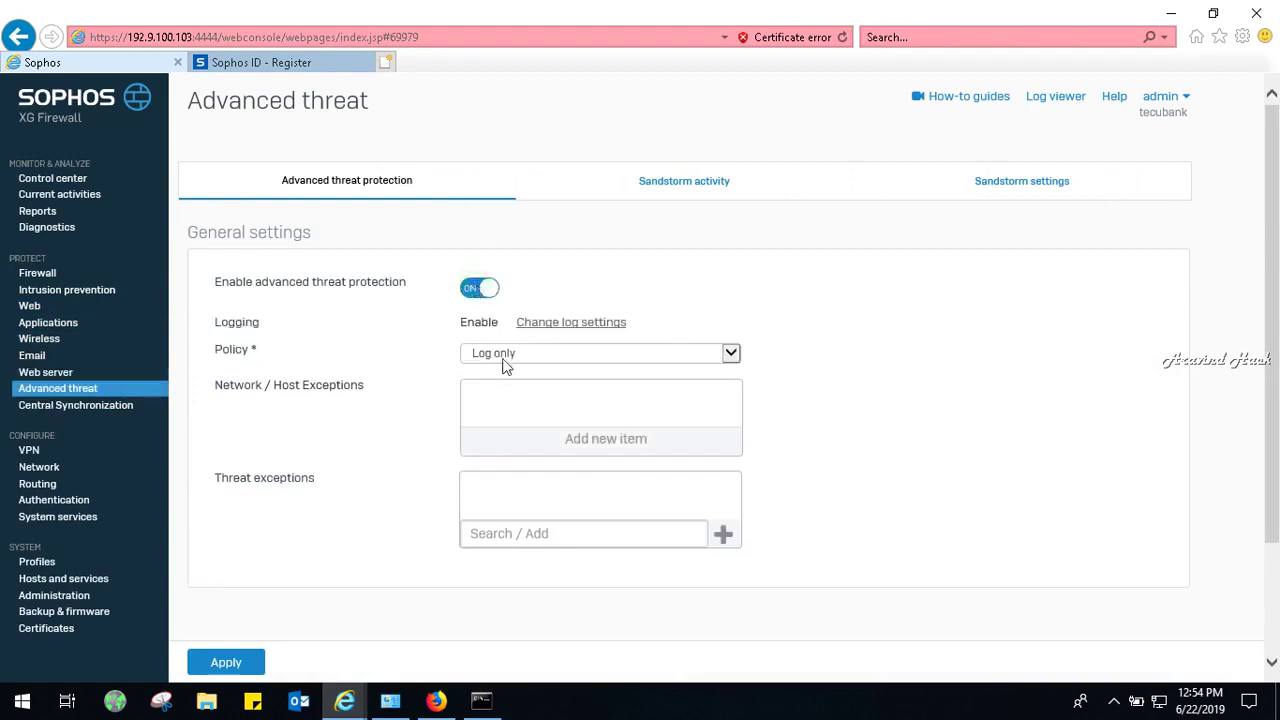
{"action": "left_click", "coordinate": [506, 362]}
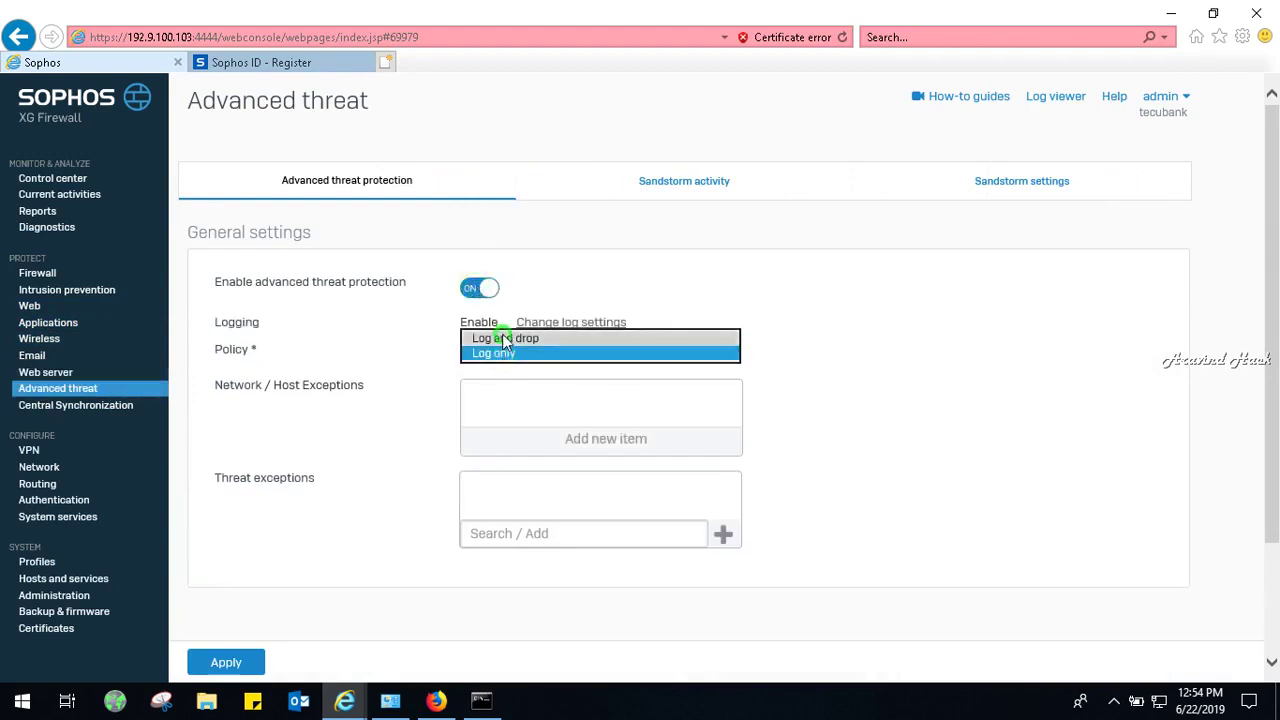
{"action": "left_click", "coordinate": [506, 339]}
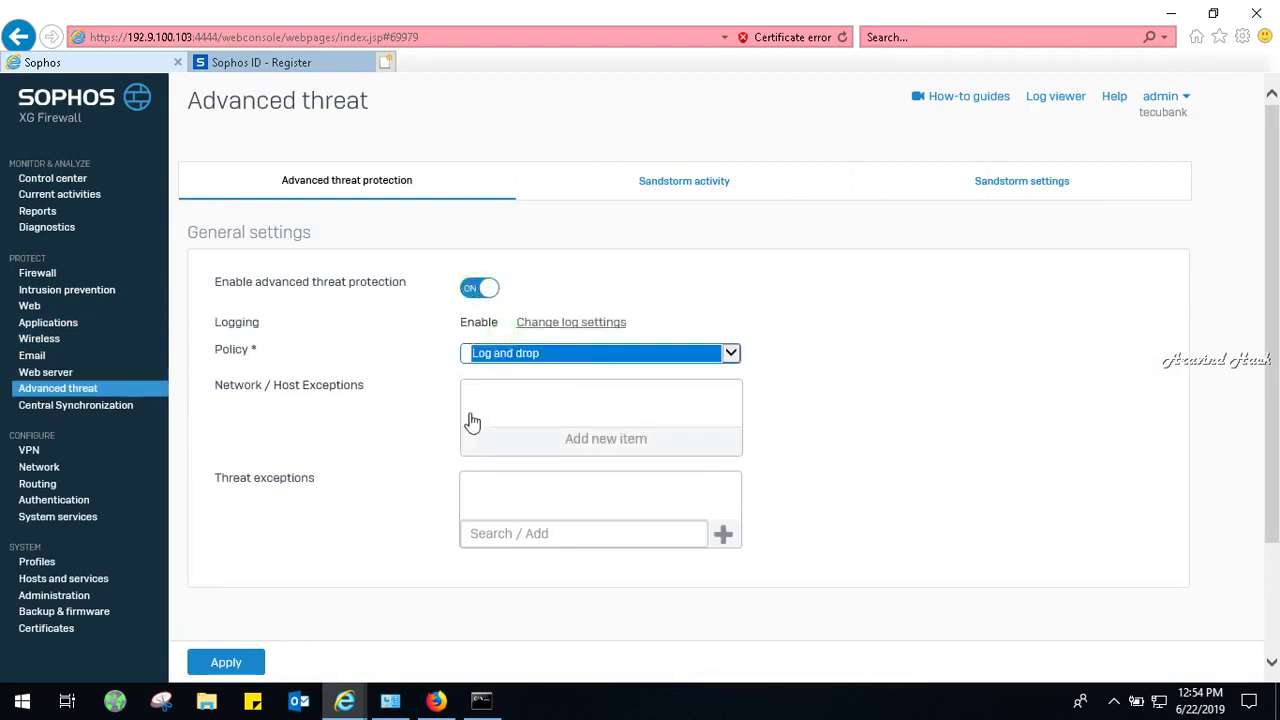
{"action": "left_click", "coordinate": [720, 184]}
{"action": "left_click", "coordinate": [970, 200]}
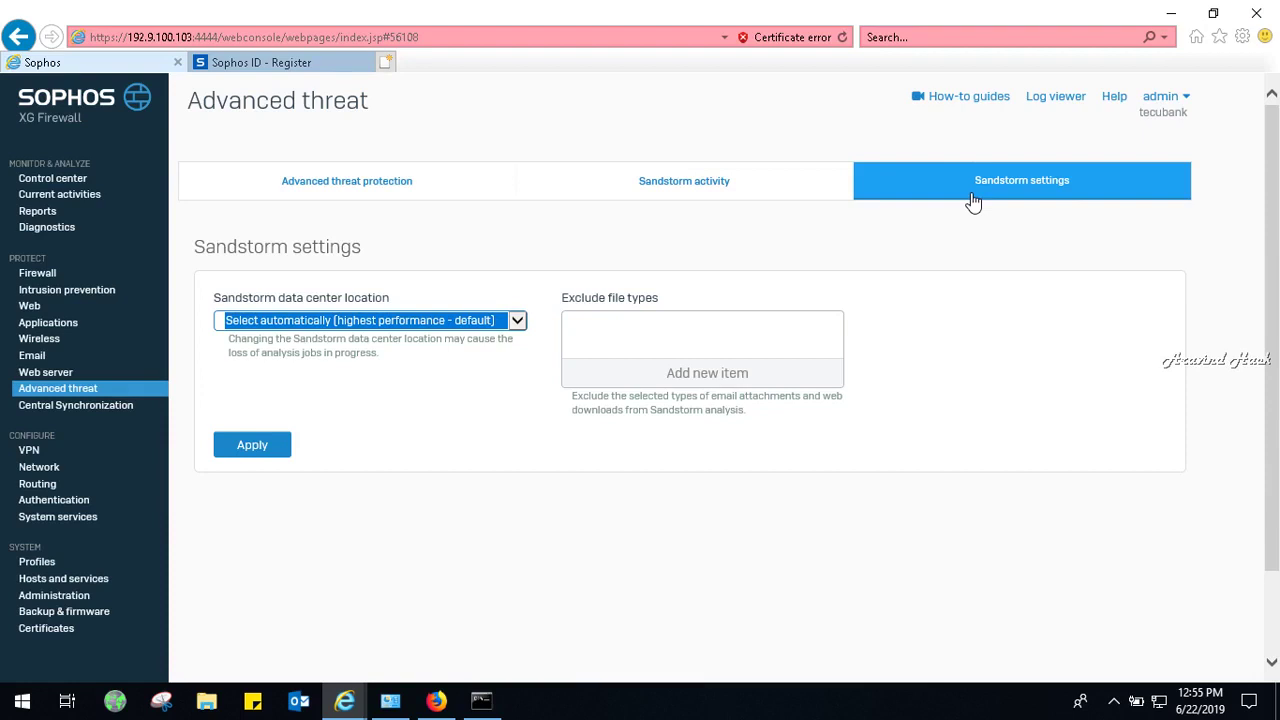
Save the automatic data center location in Sandstorm settings and view the empty Sandstorm activity list.
{"action": "left_click", "coordinate": [257, 451]}
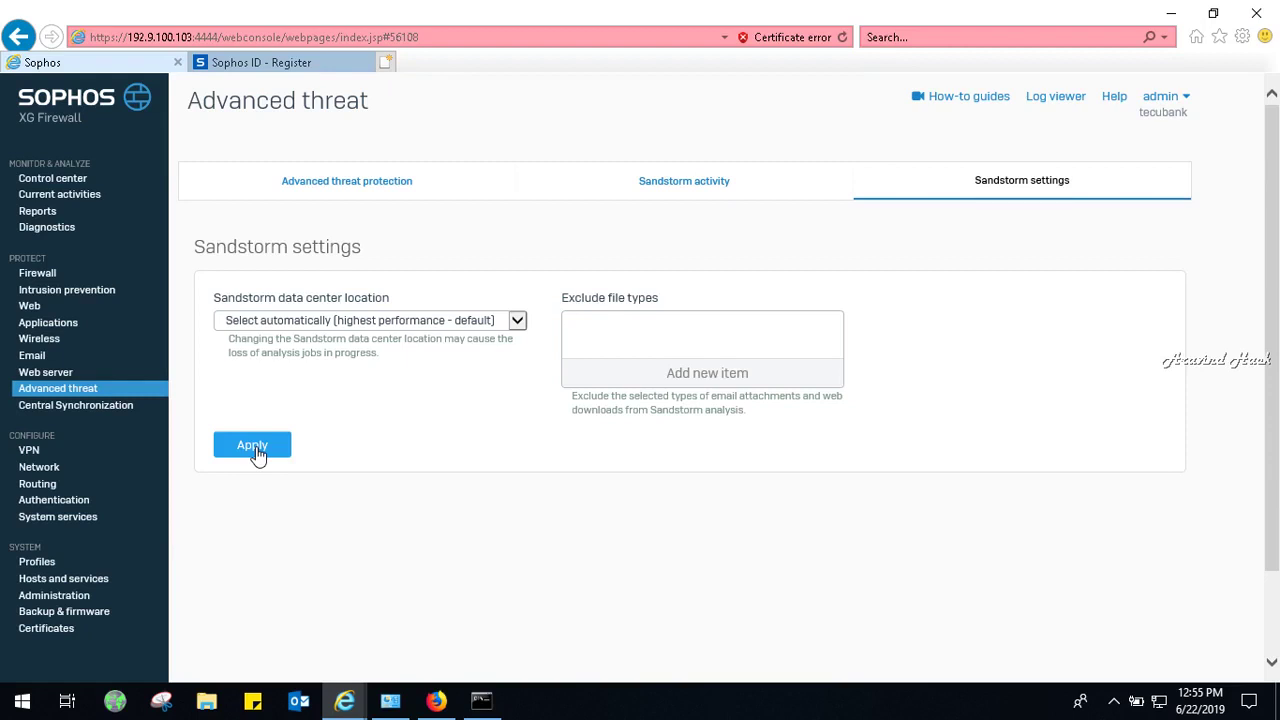
{"action": "left_click", "coordinate": [688, 184]}
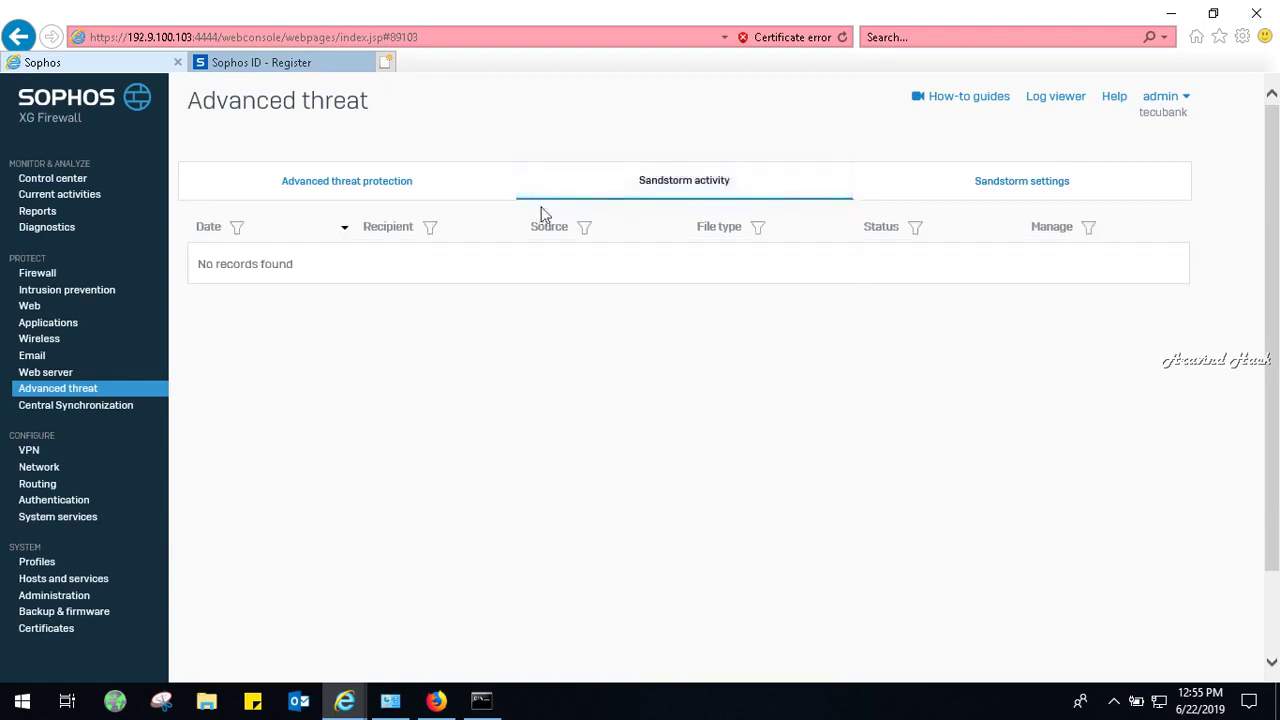
Toggle advanced threat protection ON and apply, then set the Log and drop policy and apply again.
{"action": "left_click", "coordinate": [338, 184]}
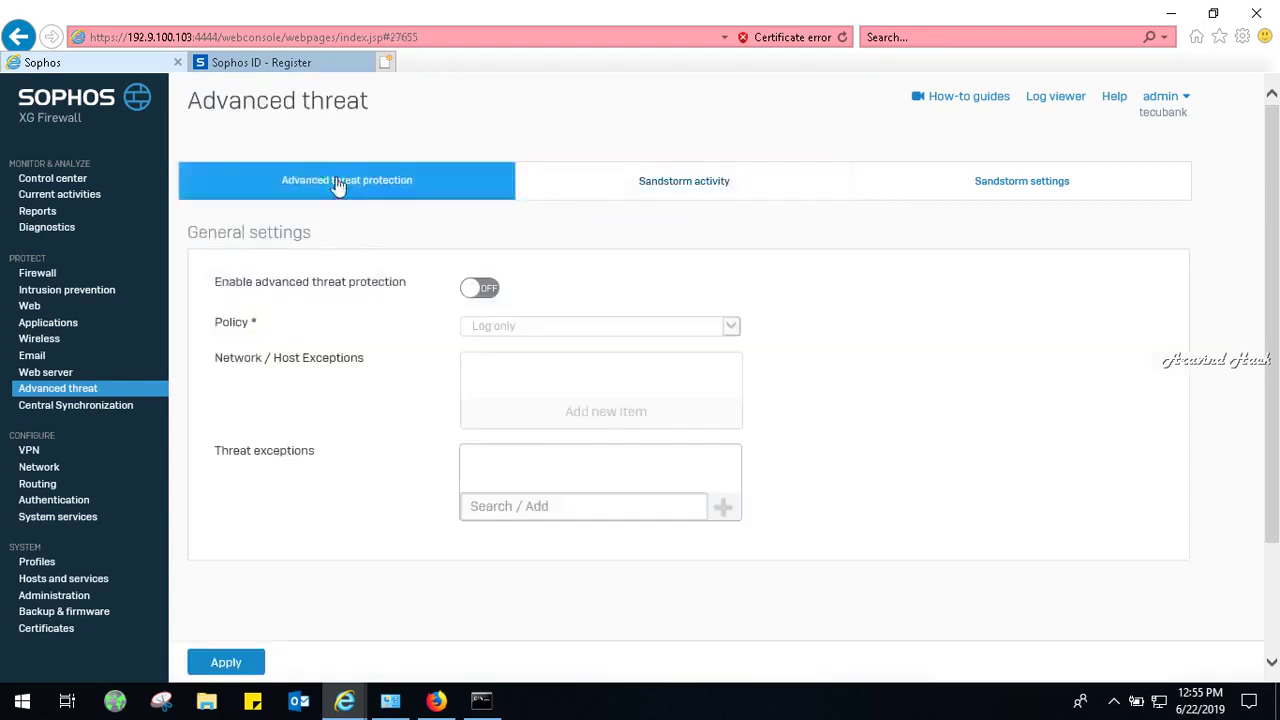
{"action": "left_click", "coordinate": [487, 289]}
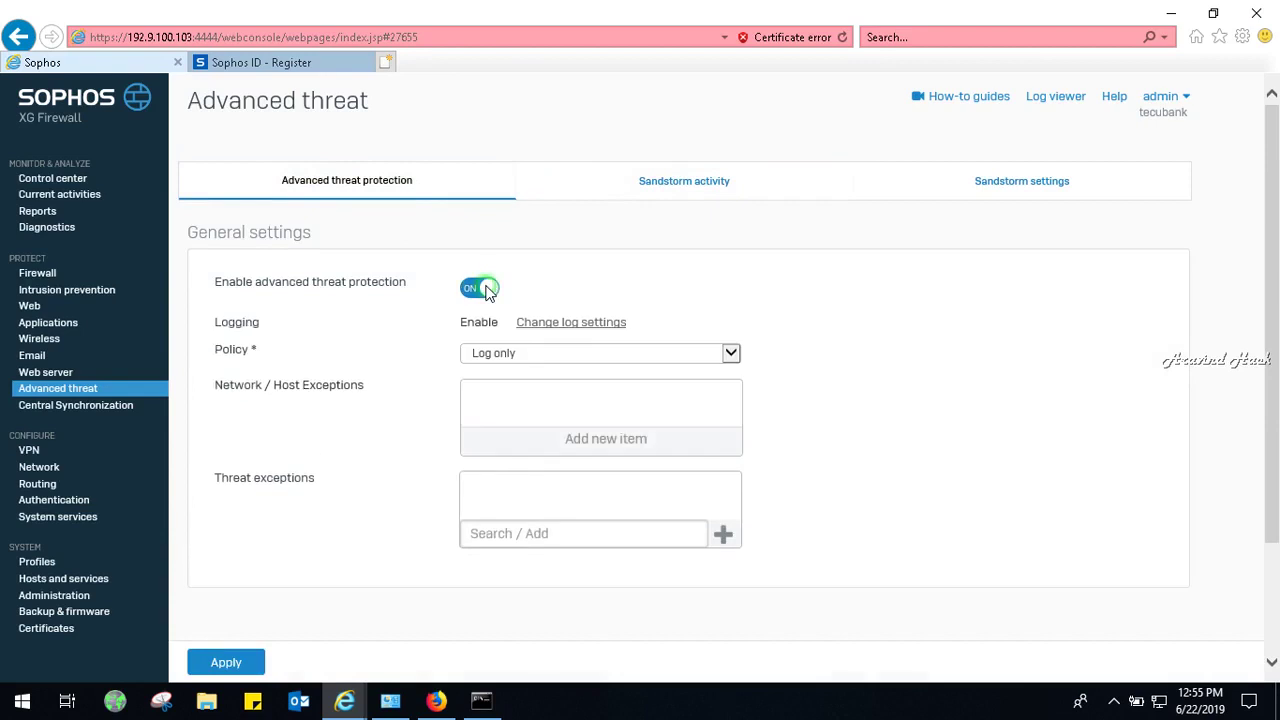
{"action": "left_click_drag", "start_coordinate": [1277, 418], "coordinate": [1275, 535]}
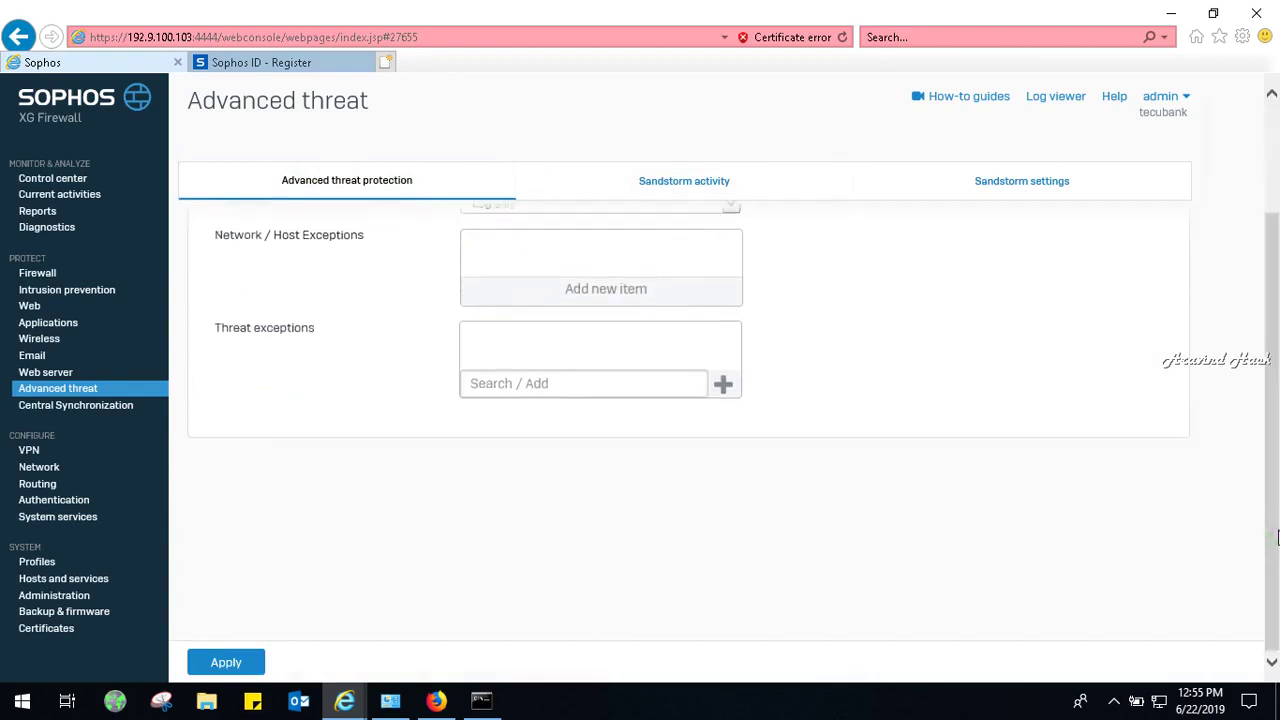
{"action": "left_click", "coordinate": [205, 663]}
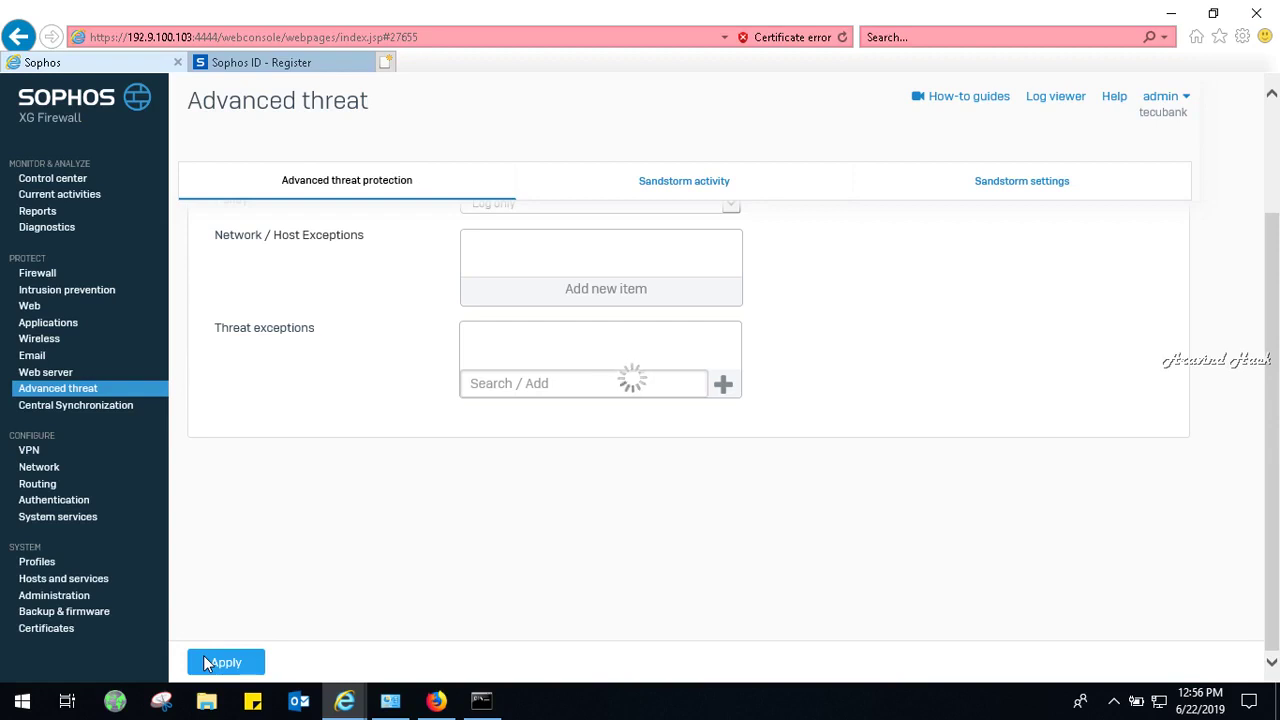
{"action": "left_click", "coordinate": [205, 660]}
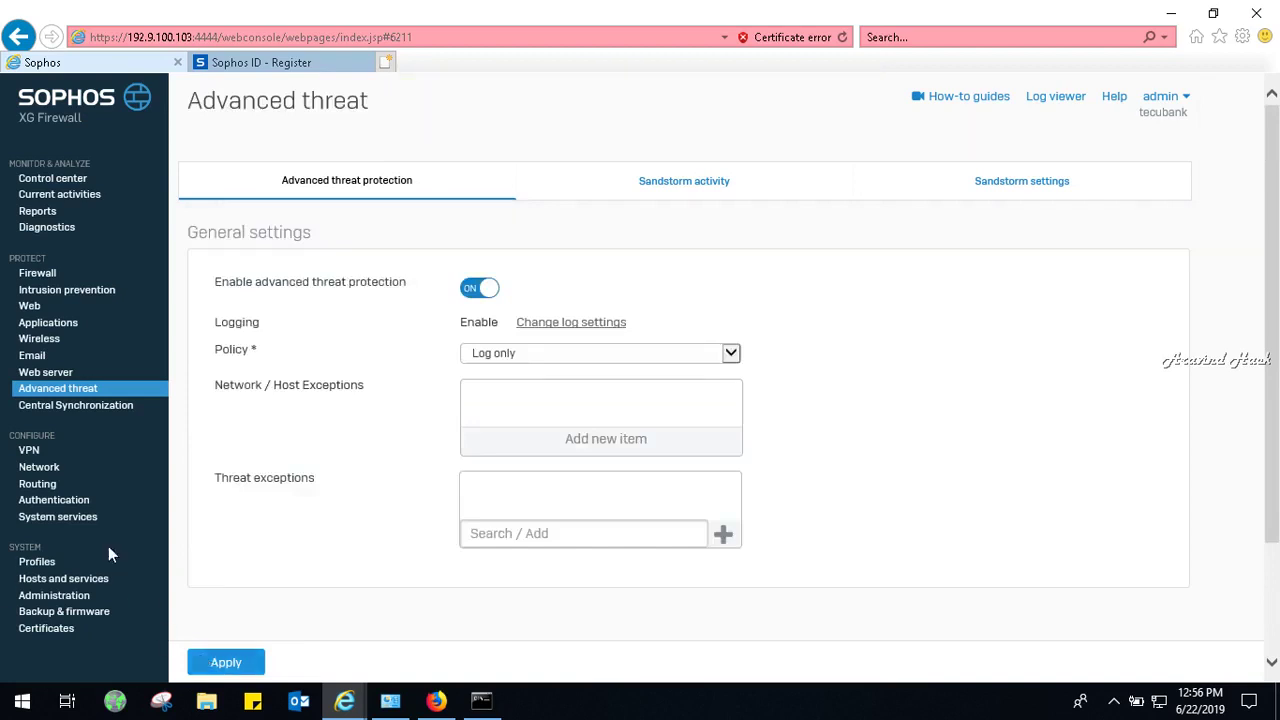
{"action": "left_click", "coordinate": [480, 357]}
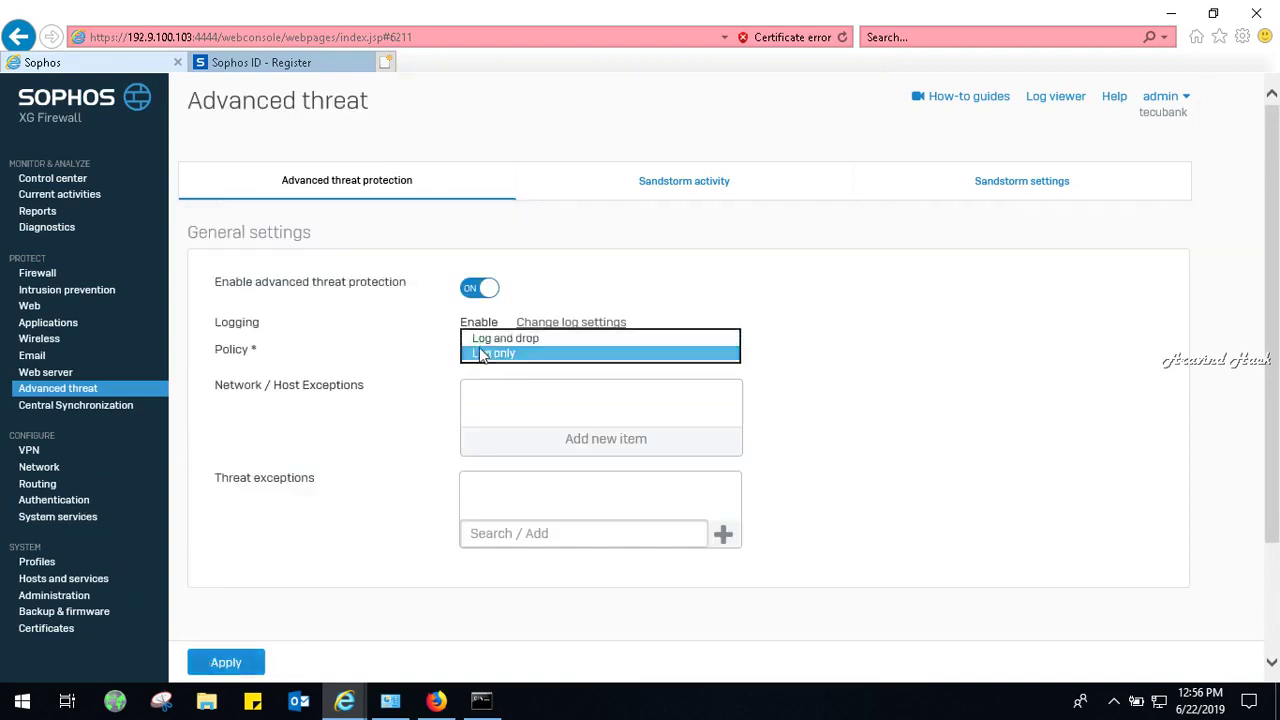
{"action": "left_click", "coordinate": [479, 340]}
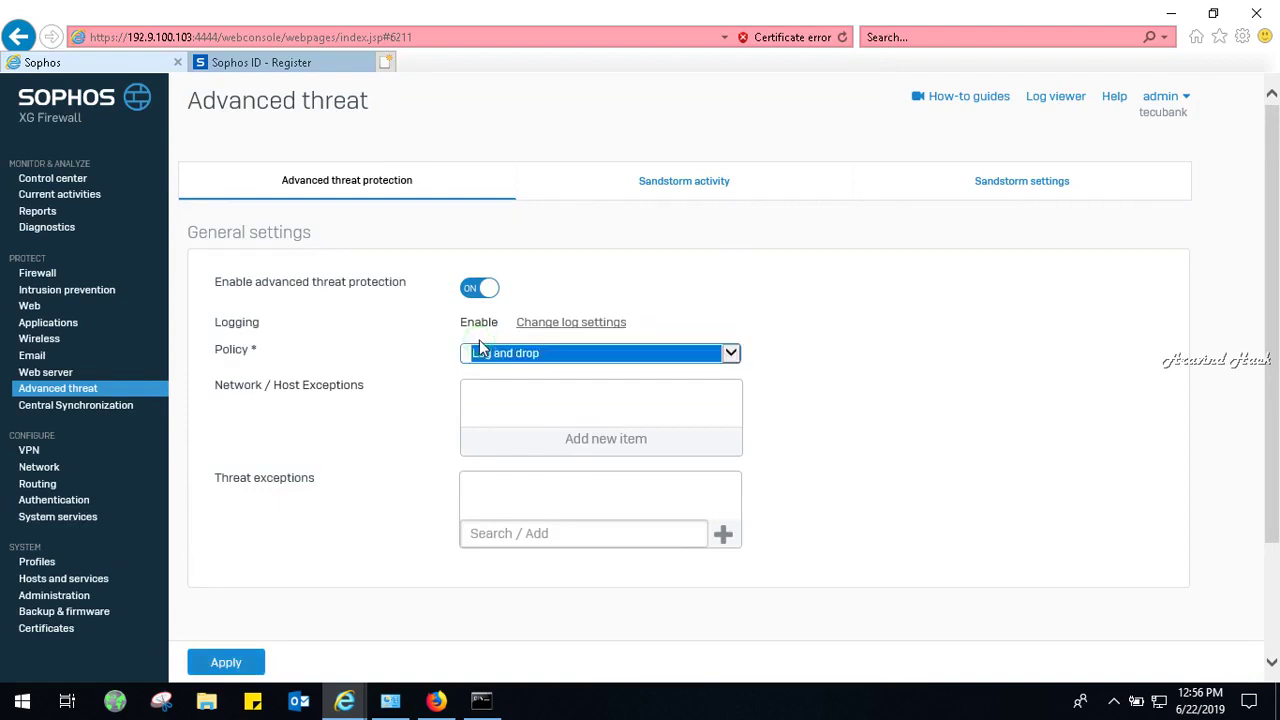
{"action": "left_click", "coordinate": [235, 652]}
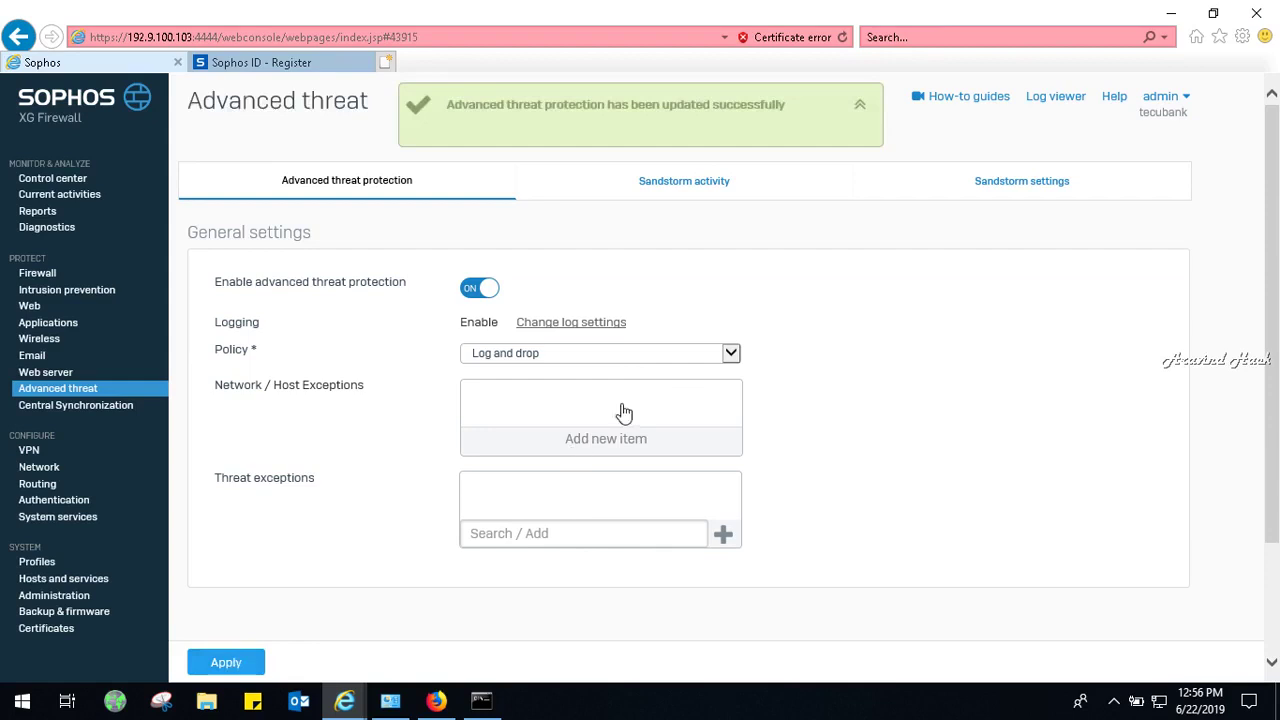
Reapply the automatic Sandstorm settings and go back to the Control center dashboard.
{"action": "left_click", "coordinate": [713, 195]}
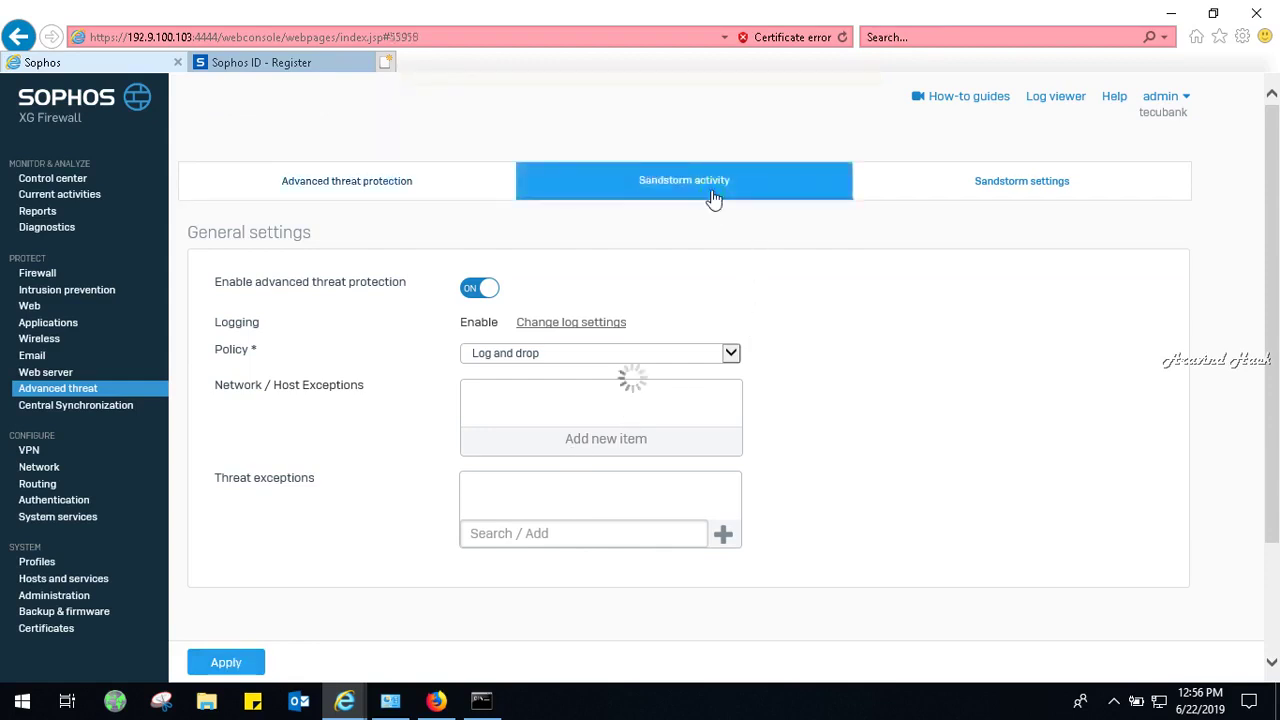
{"action": "left_click", "coordinate": [965, 199]}
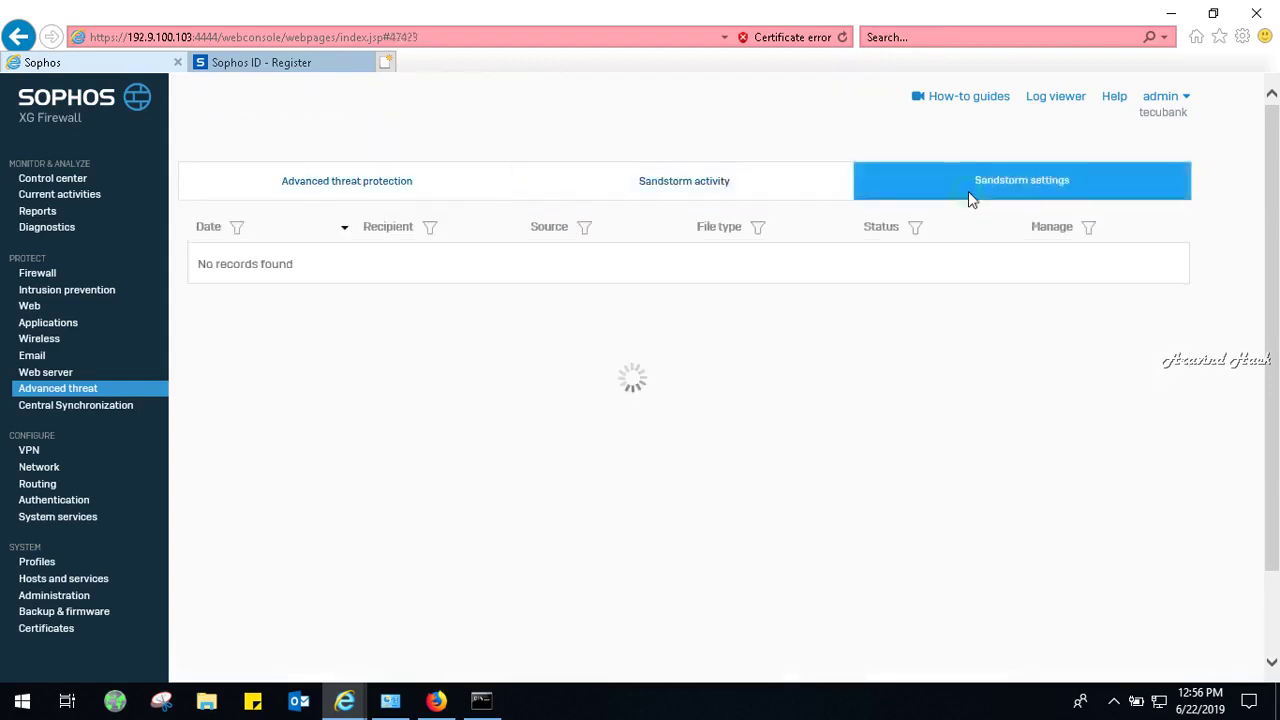
{"action": "left_click", "coordinate": [245, 447]}
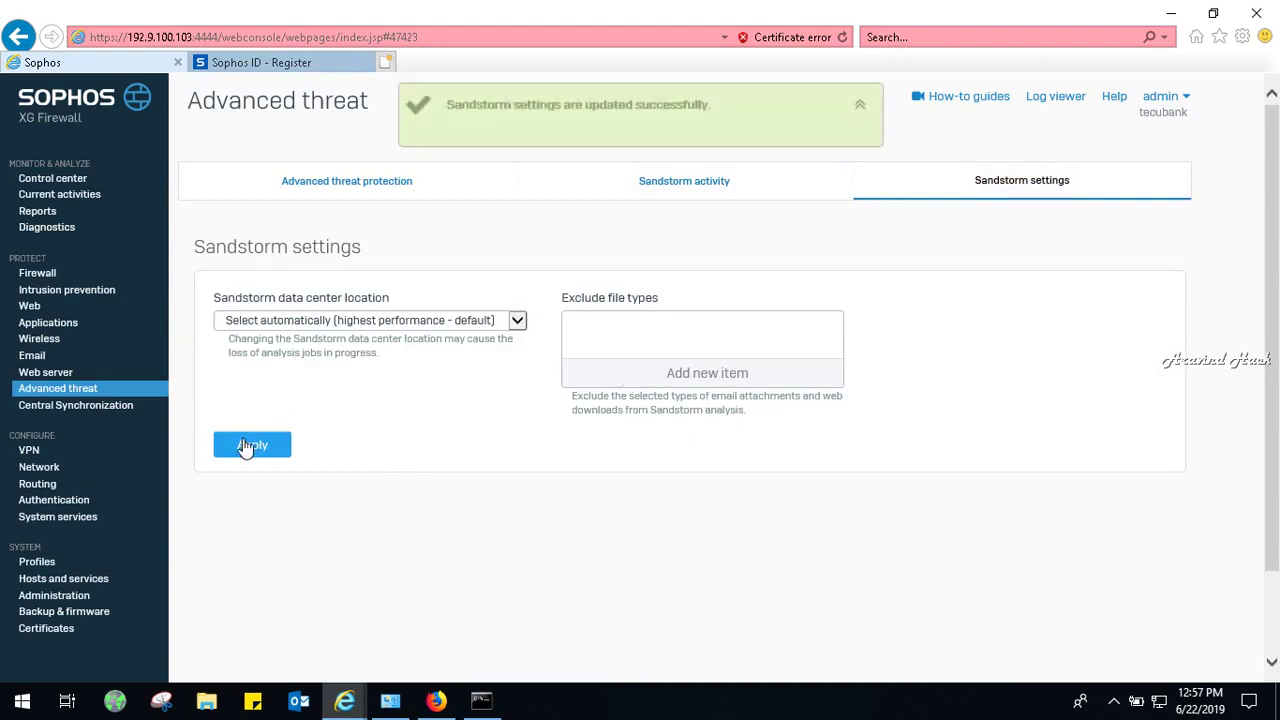
{"action": "left_click", "coordinate": [86, 177]}
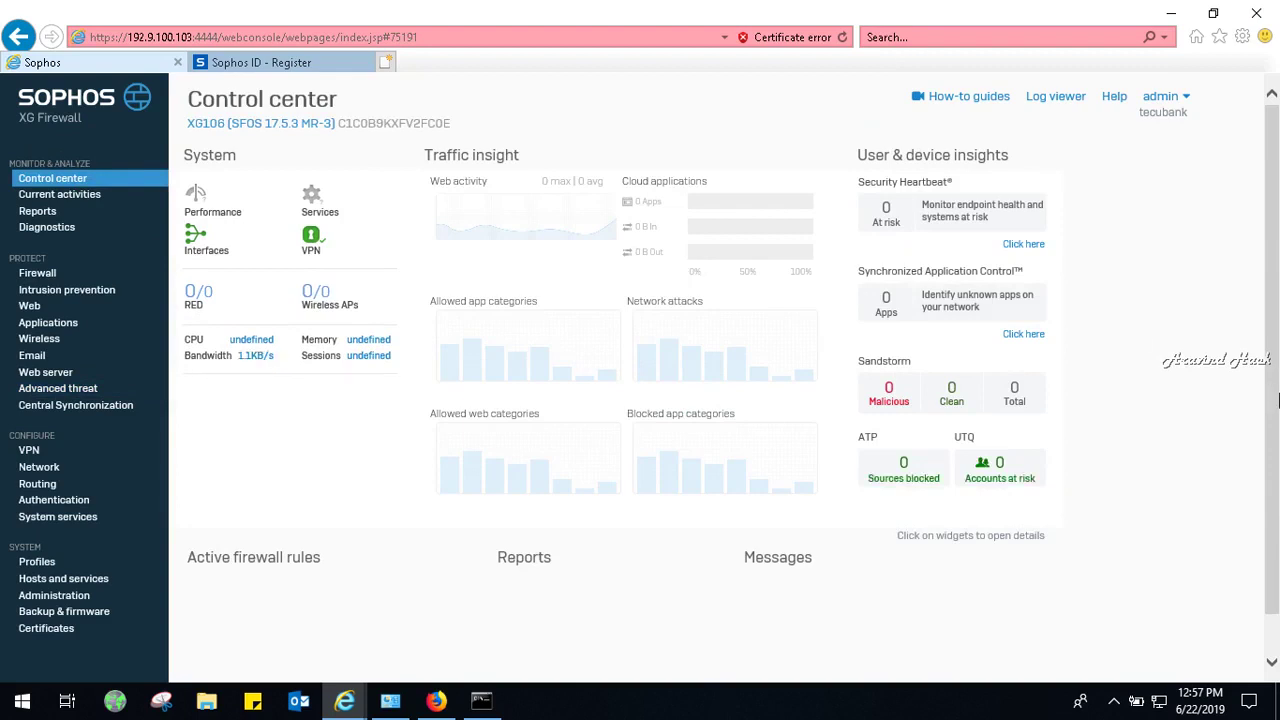
Try activating Security Heartbeat, then return and open the Administration licensing page.
{"action": "scroll", "coordinate": [1277, 400], "scroll_direction": "down", "scroll_amount": 1}
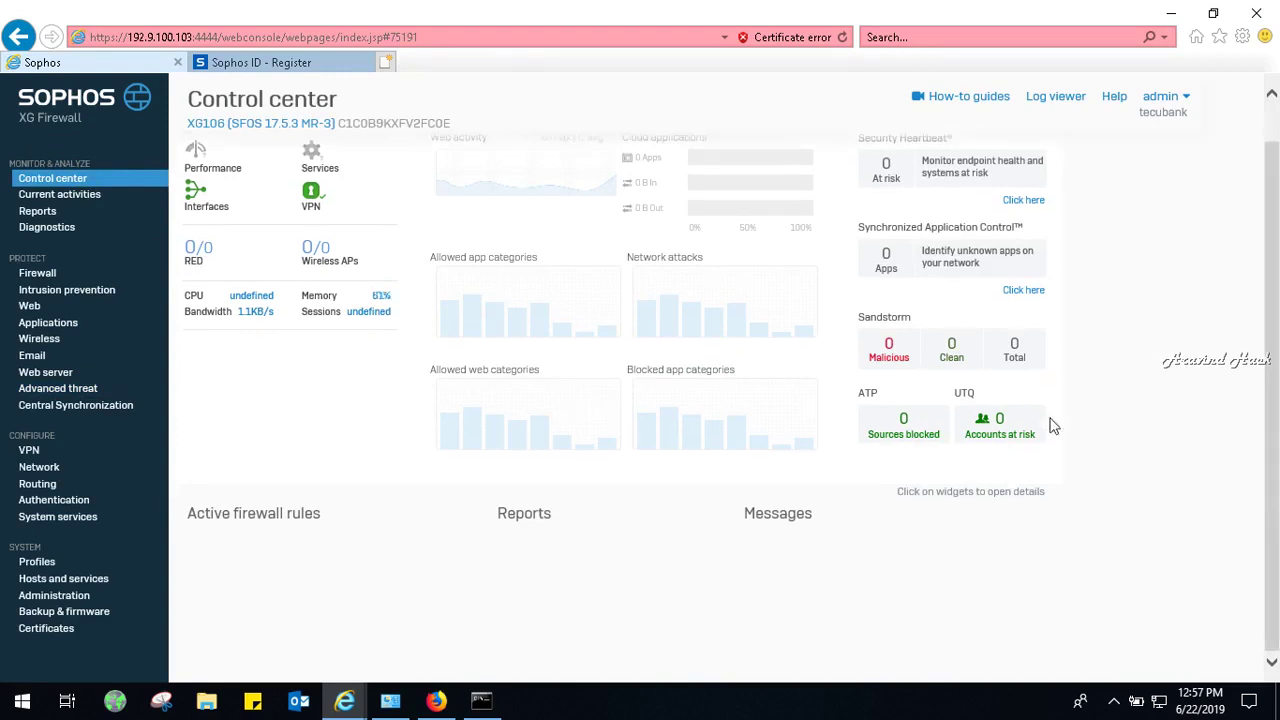
{"action": "left_click", "coordinate": [1029, 204]}
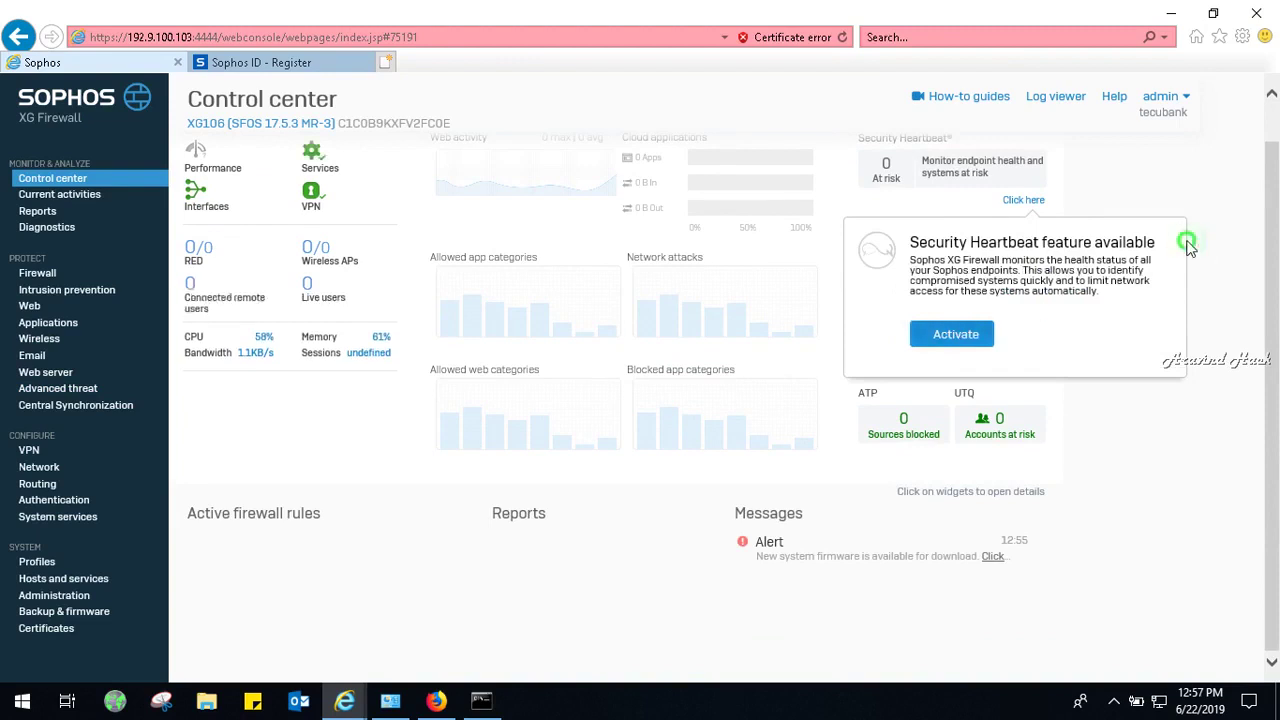
{"action": "left_click", "coordinate": [968, 334]}
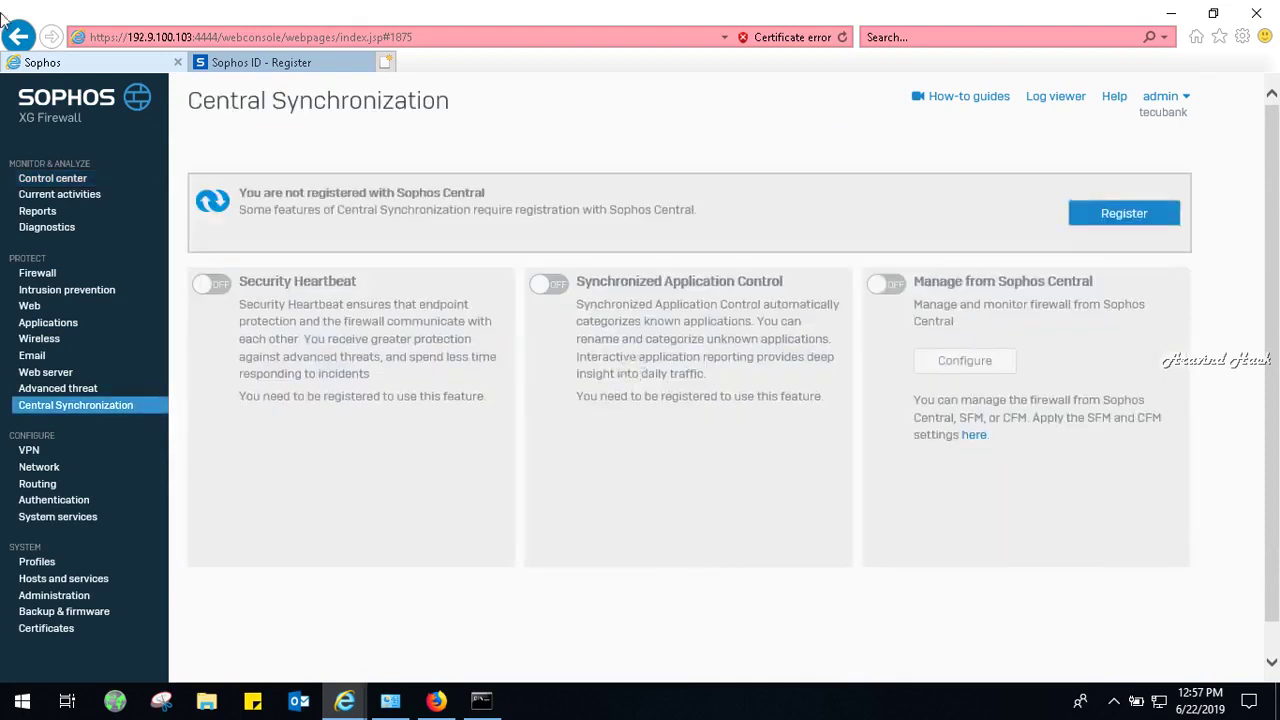
{"action": "left_click", "coordinate": [19, 37]}
{"action": "left_click", "coordinate": [20, 37]}
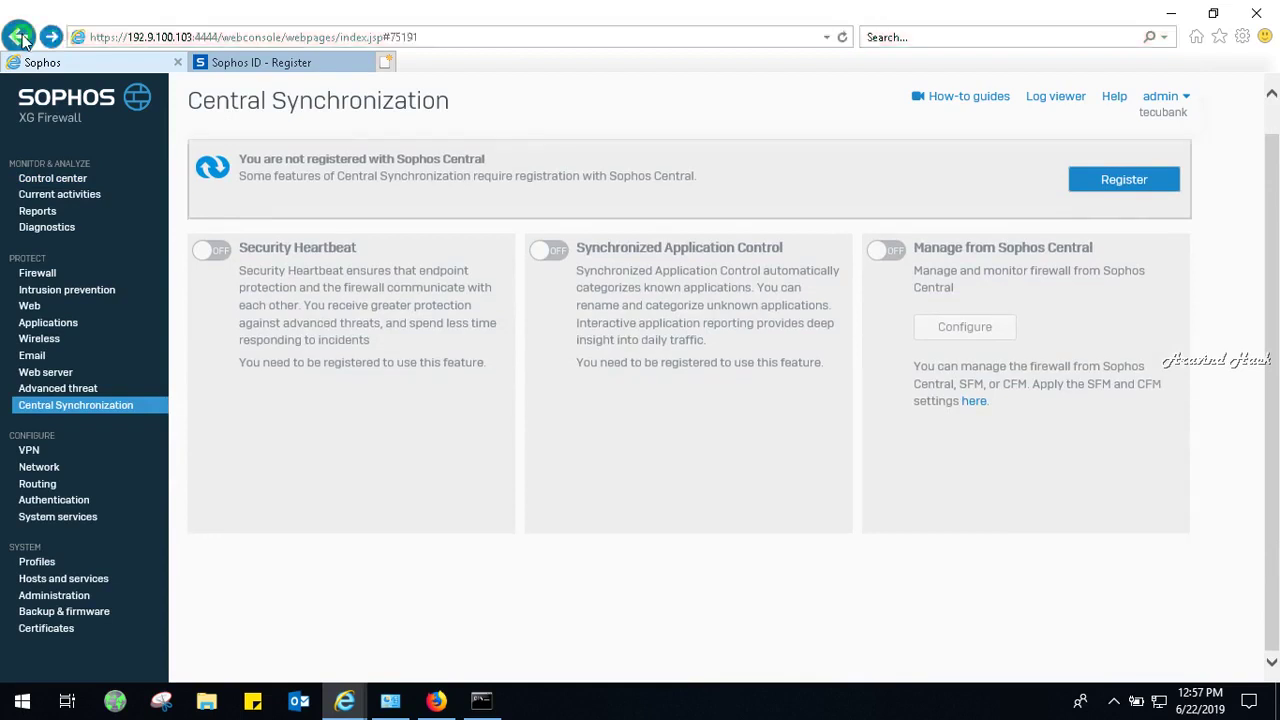
{"action": "left_click", "coordinate": [62, 182]}
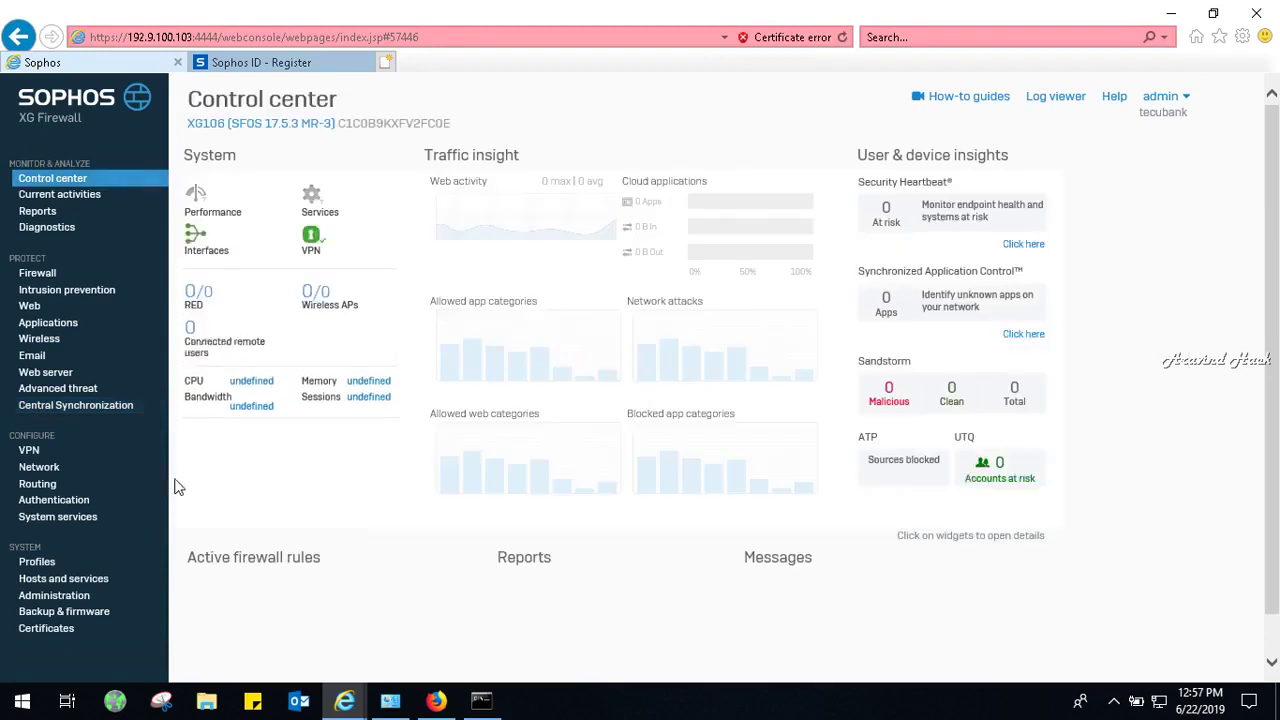
{"action": "left_click", "coordinate": [63, 594]}
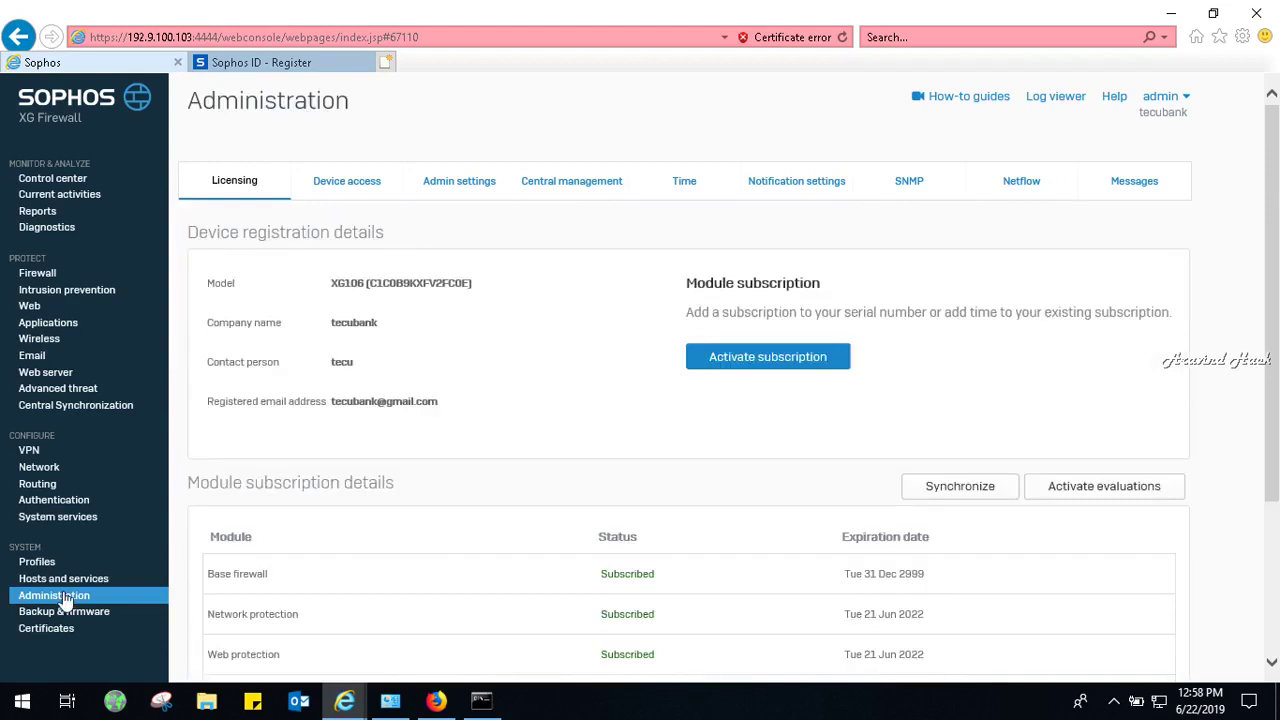
Scroll through the Licensing list and the Device access settings.
{"action": "left_click_drag", "start_coordinate": [1274, 355], "coordinate": [1276, 508]}
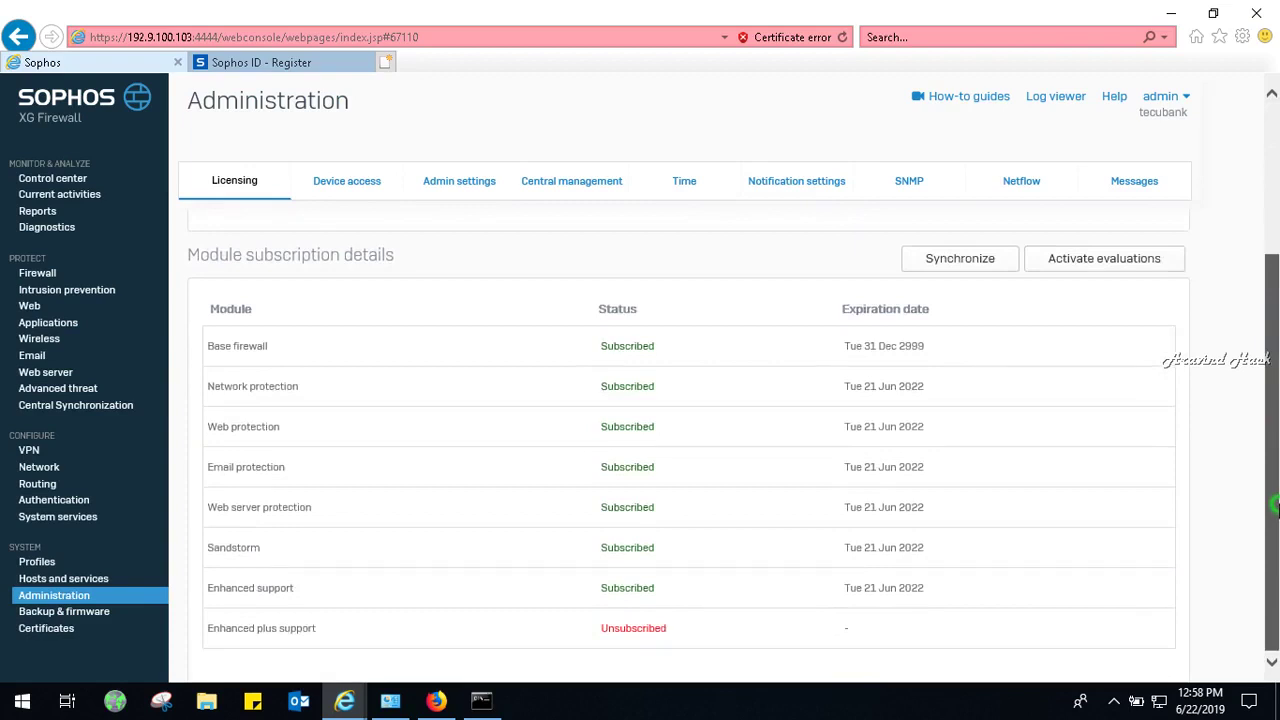
{"action": "left_click_drag", "start_coordinate": [1276, 524], "coordinate": [1276, 373]}
{"action": "left_click", "coordinate": [381, 195]}
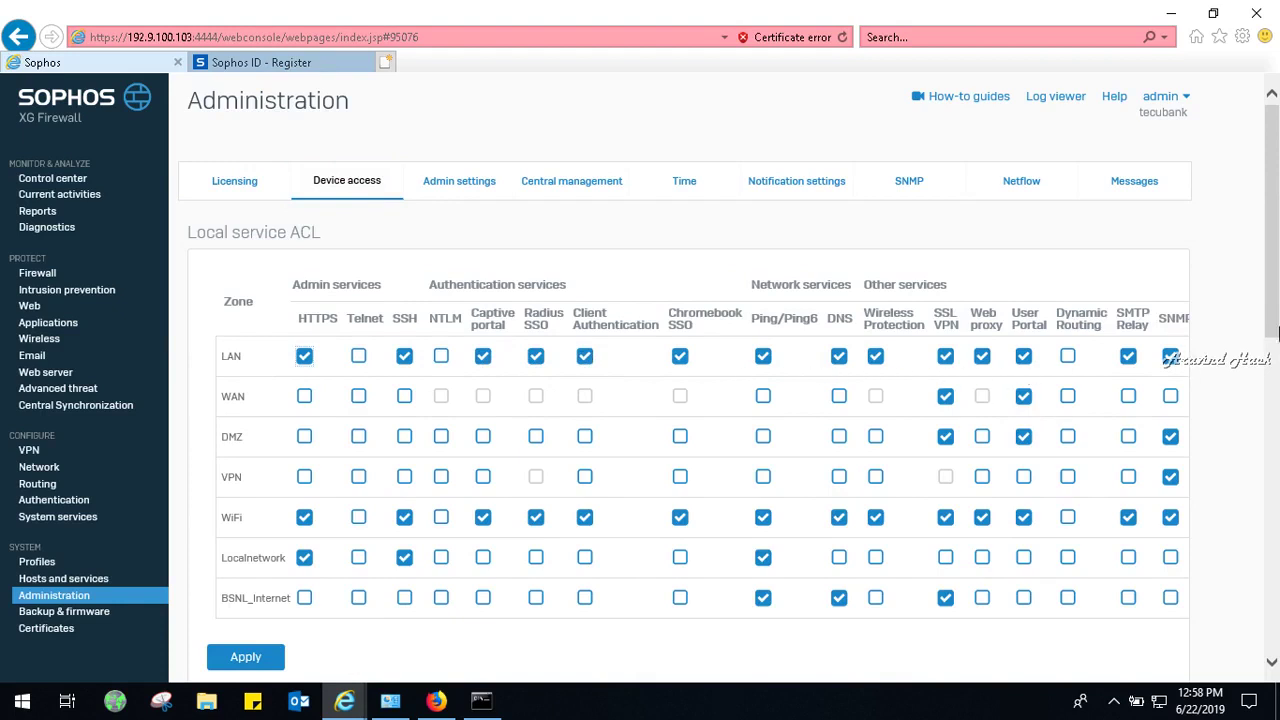
{"action": "left_click_drag", "start_coordinate": [1275, 330], "coordinate": [1273, 585]}
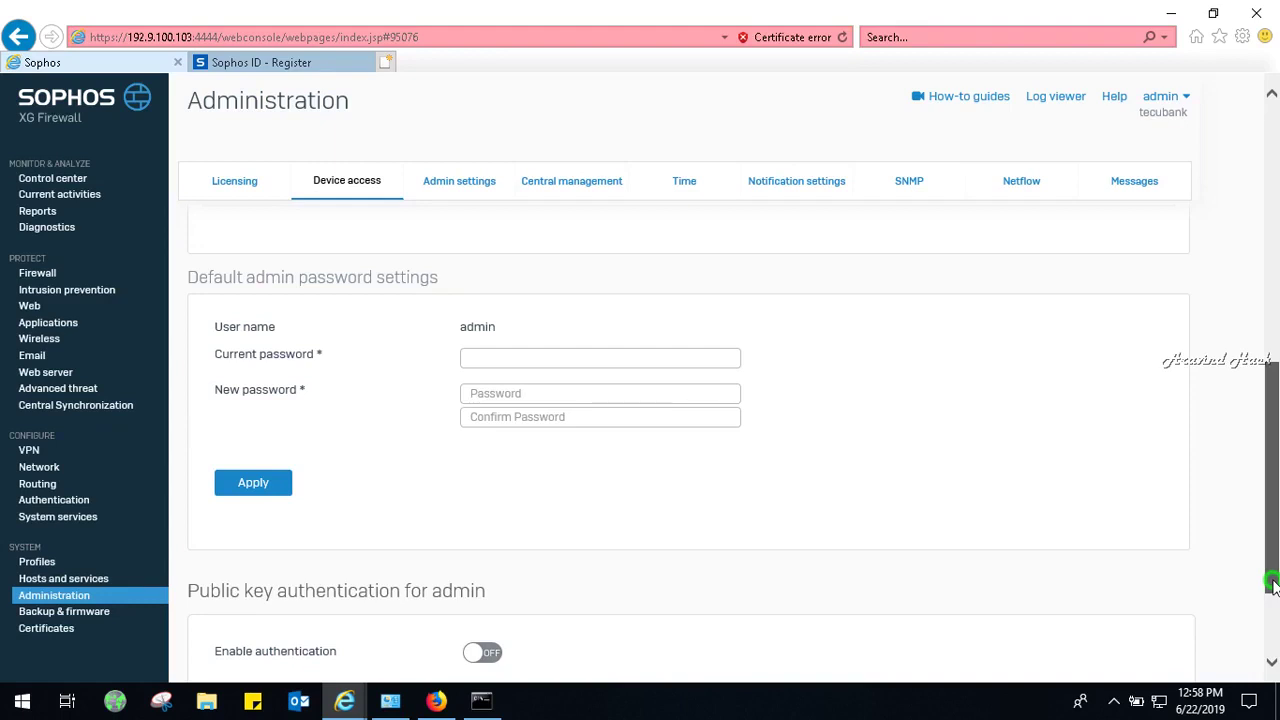
{"action": "left_click_drag", "start_coordinate": [1273, 585], "coordinate": [1273, 314]}
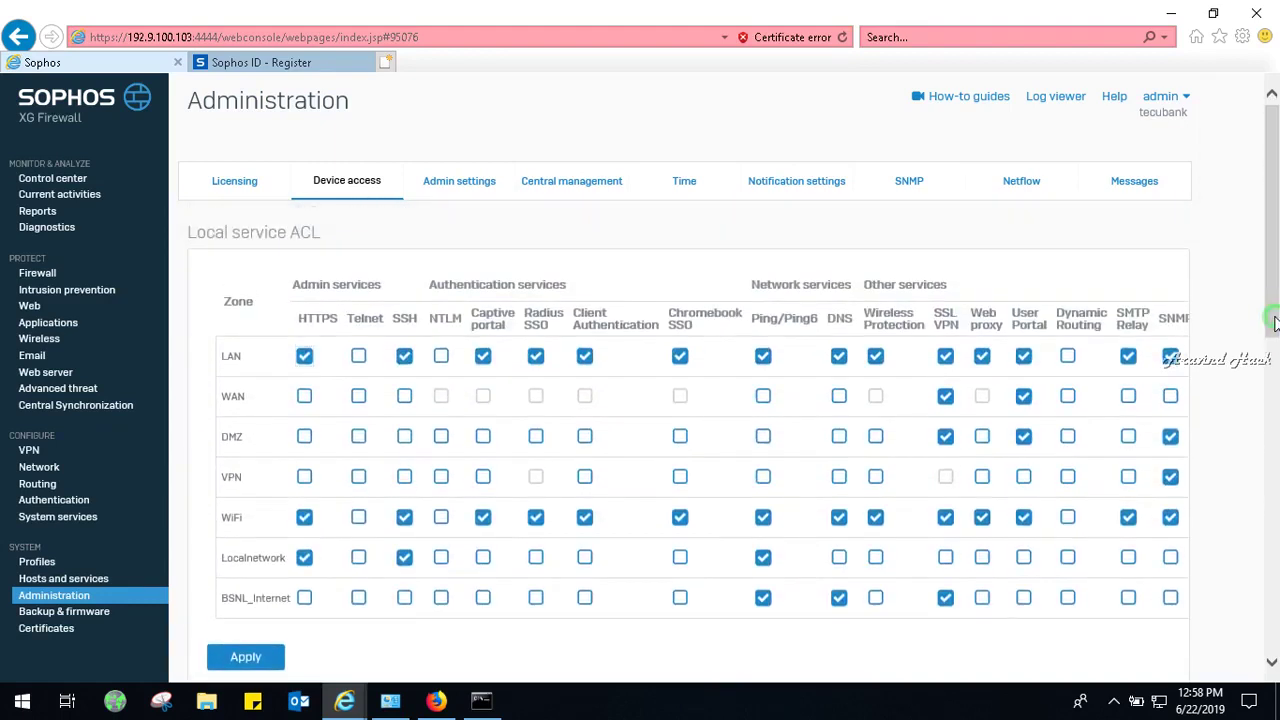
Review the Admin settings and Central management tabs, then open Backup & firmware.
{"action": "left_click", "coordinate": [459, 190]}
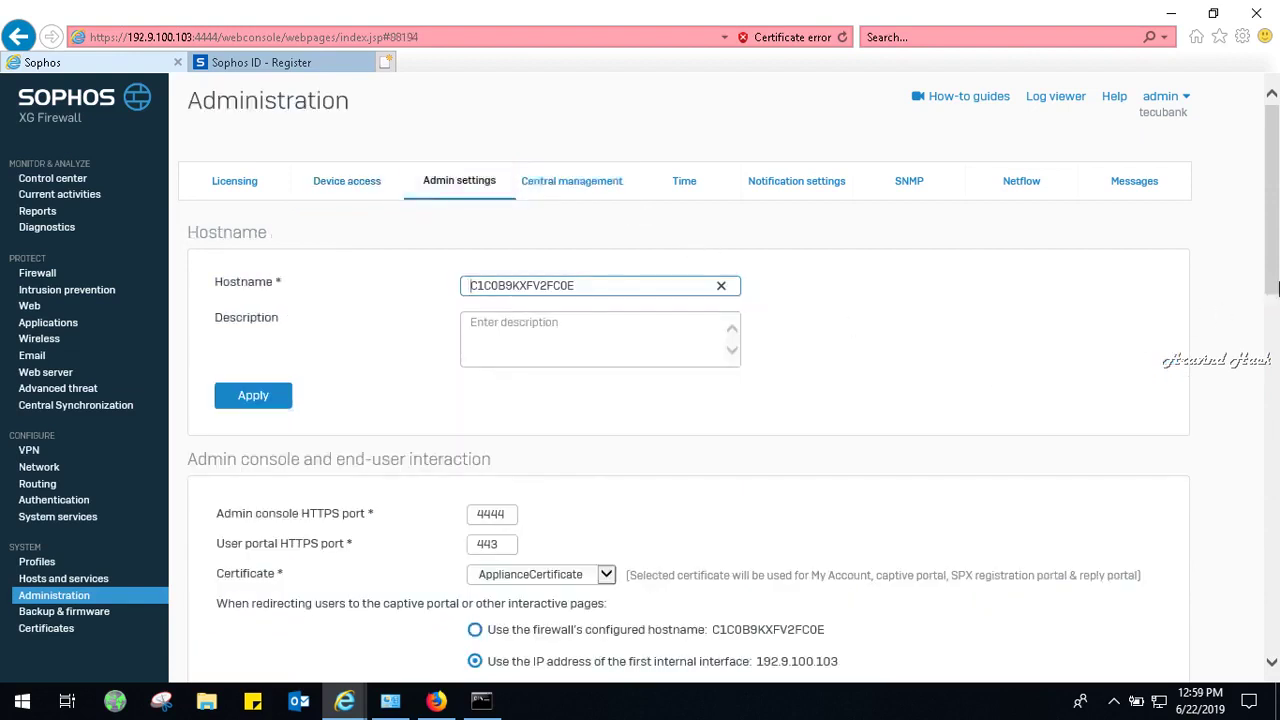
{"action": "left_click_drag", "start_coordinate": [1276, 288], "coordinate": [1272, 655]}
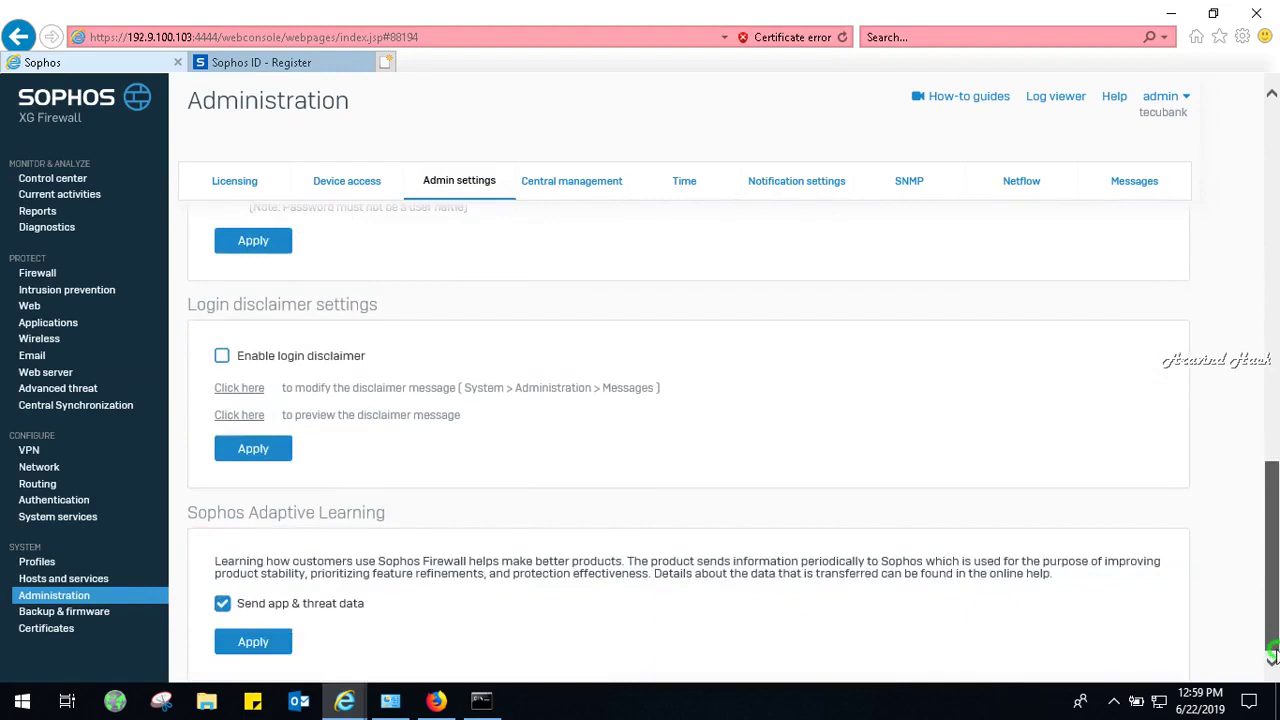
{"action": "left_click_drag", "start_coordinate": [1272, 655], "coordinate": [1274, 318]}
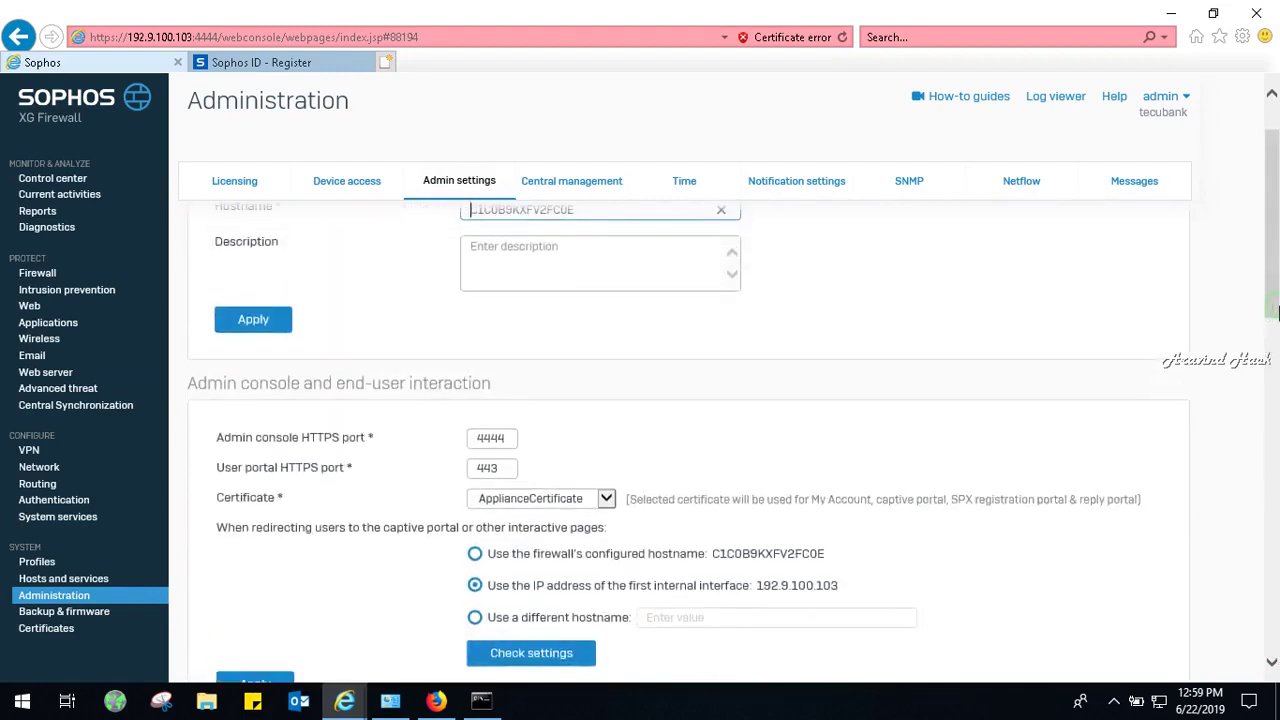
{"action": "left_click", "coordinate": [588, 185]}
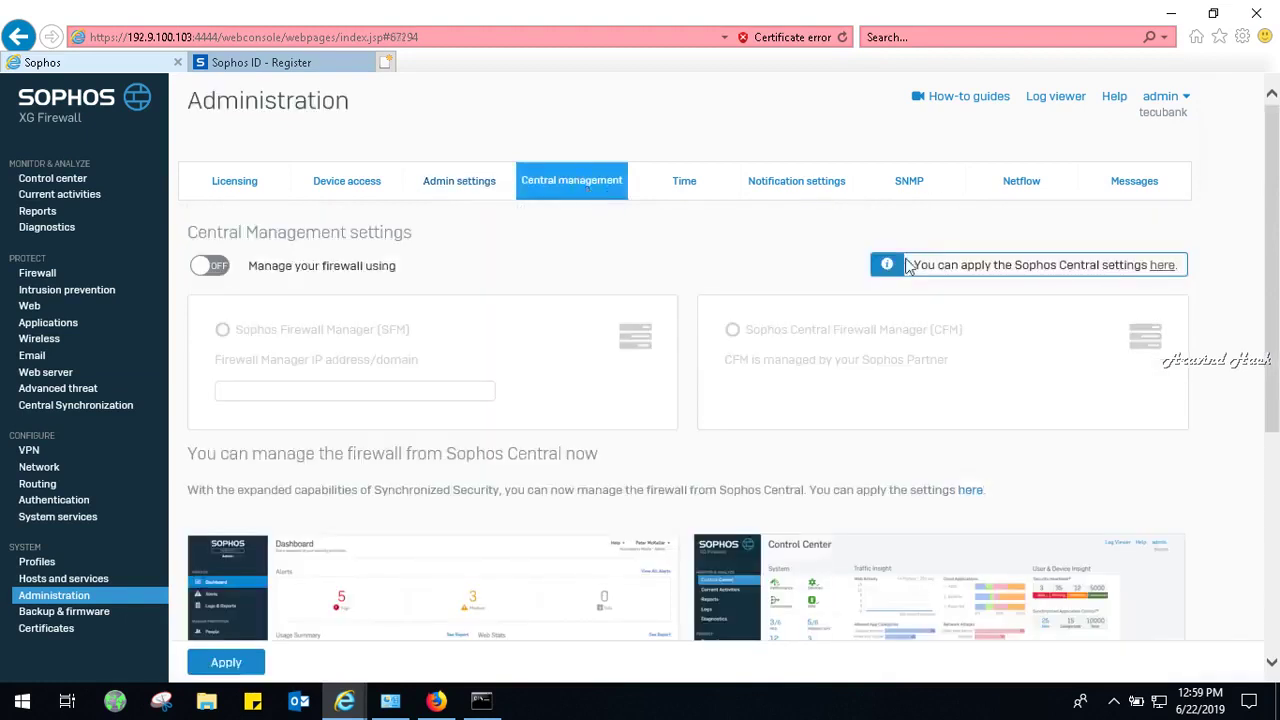
{"action": "left_click", "coordinate": [93, 612]}
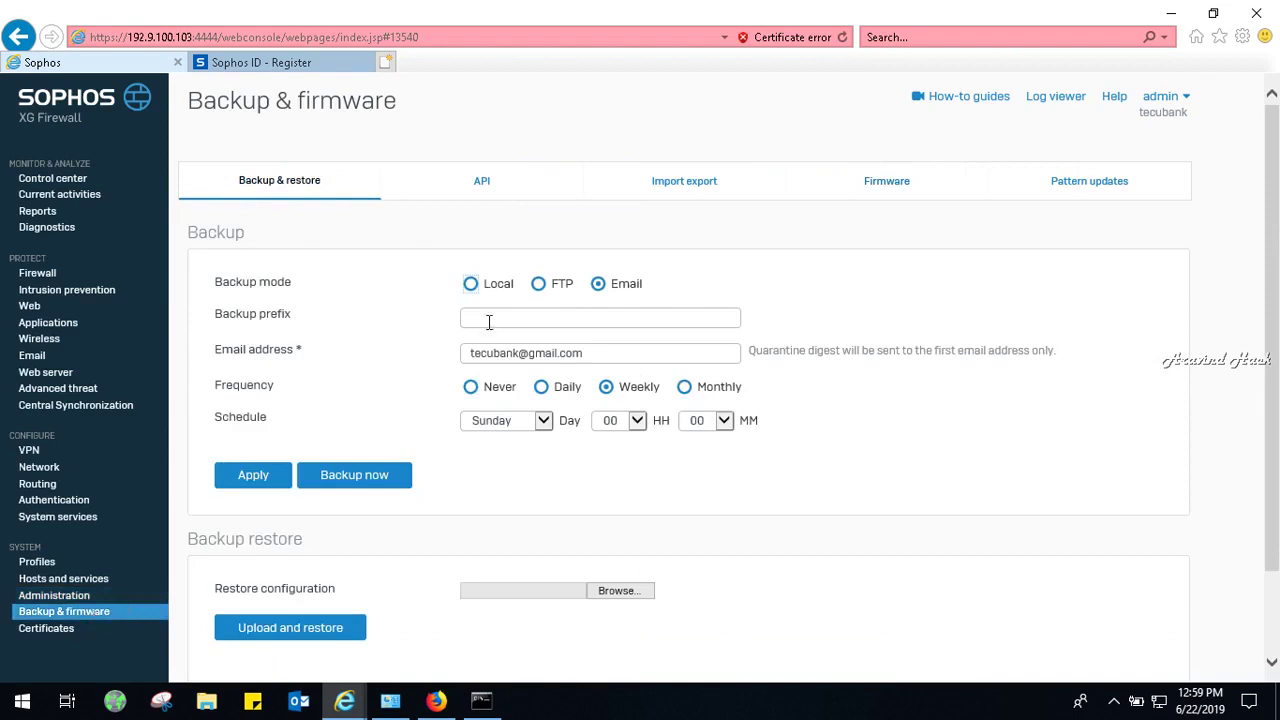
Apply the firmware settings allowing SFOS hotfix auto-install, then return to the Control center.
{"action": "left_click", "coordinate": [899, 195]}
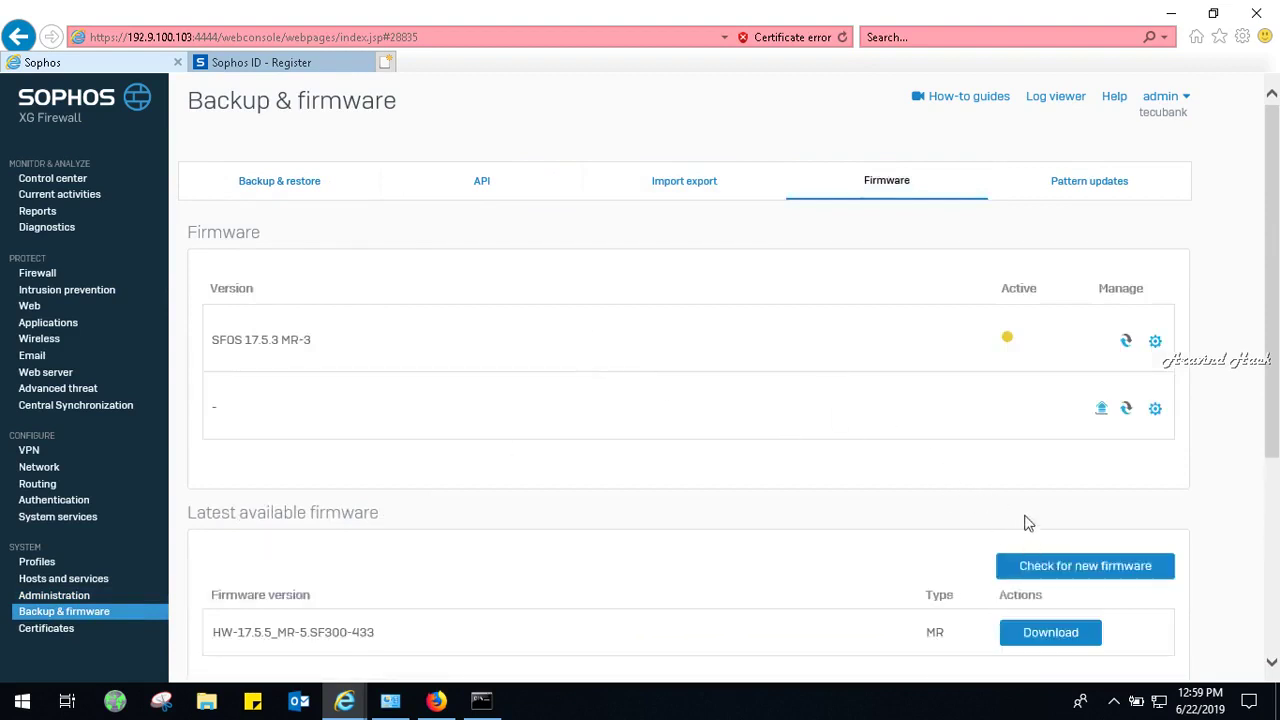
{"action": "left_click_drag", "start_coordinate": [1275, 370], "coordinate": [1275, 484]}
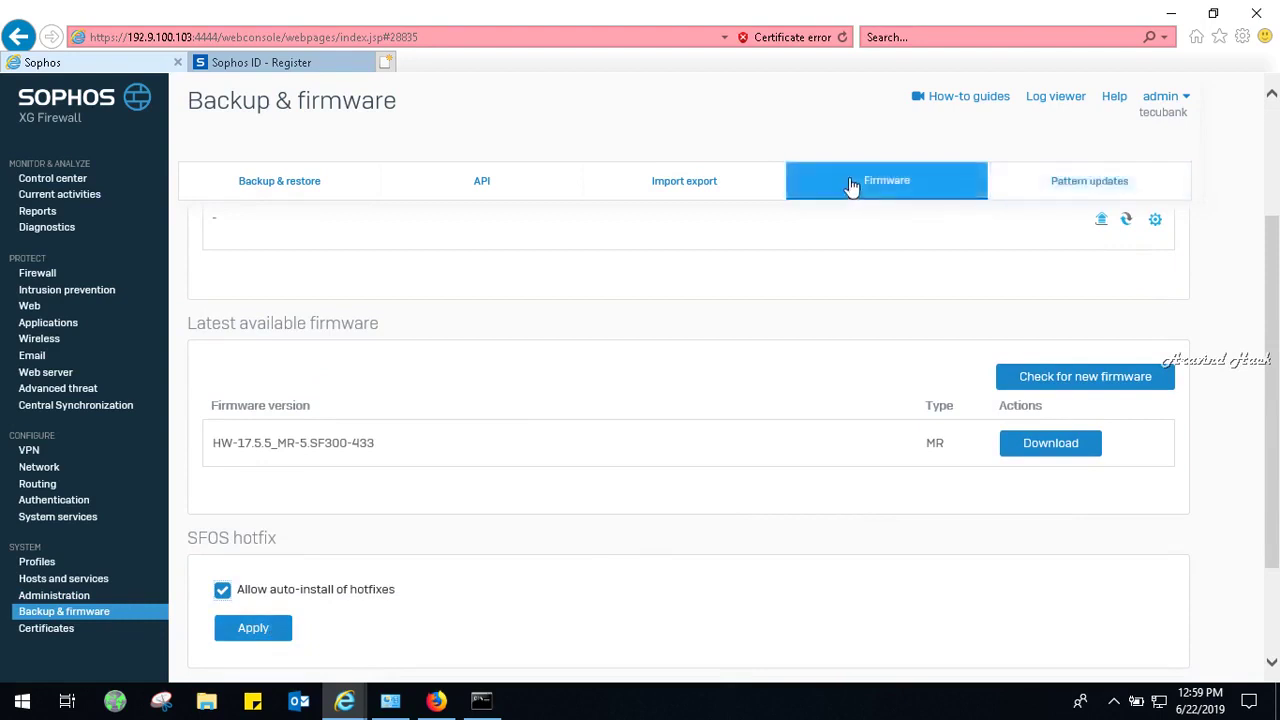
{"action": "left_click", "coordinate": [240, 632]}
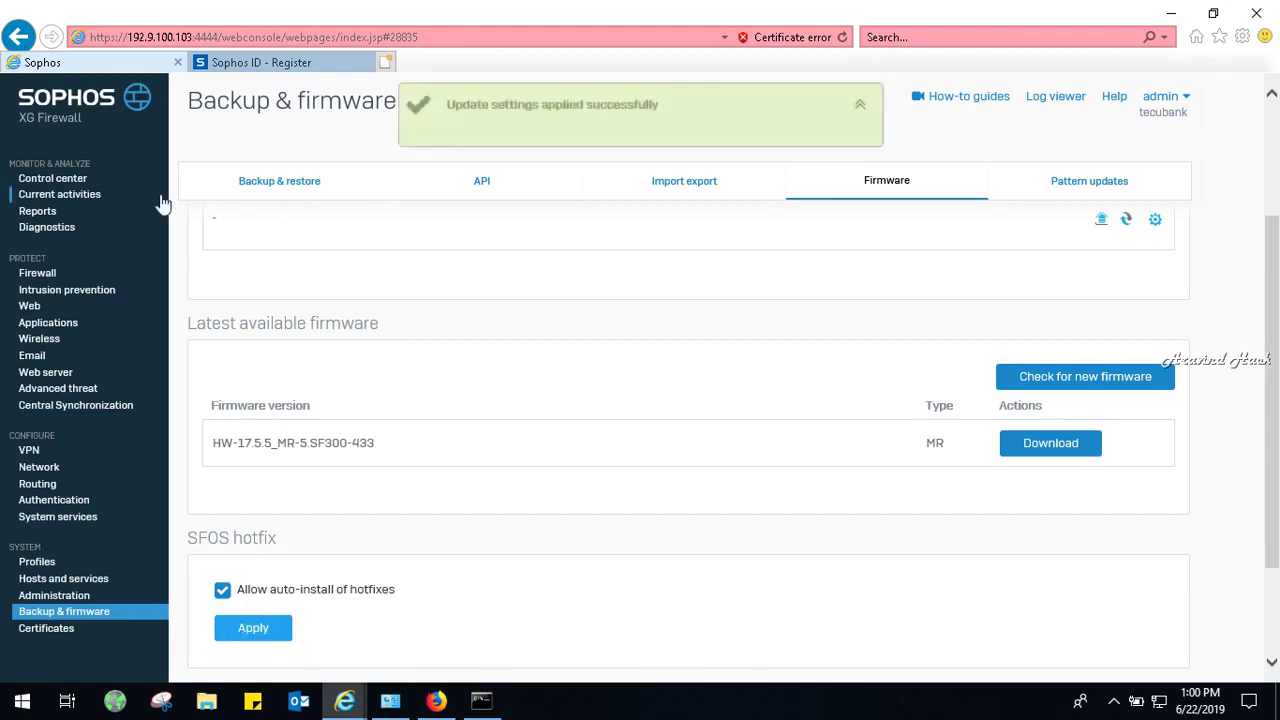
{"action": "left_click", "coordinate": [52, 180]}
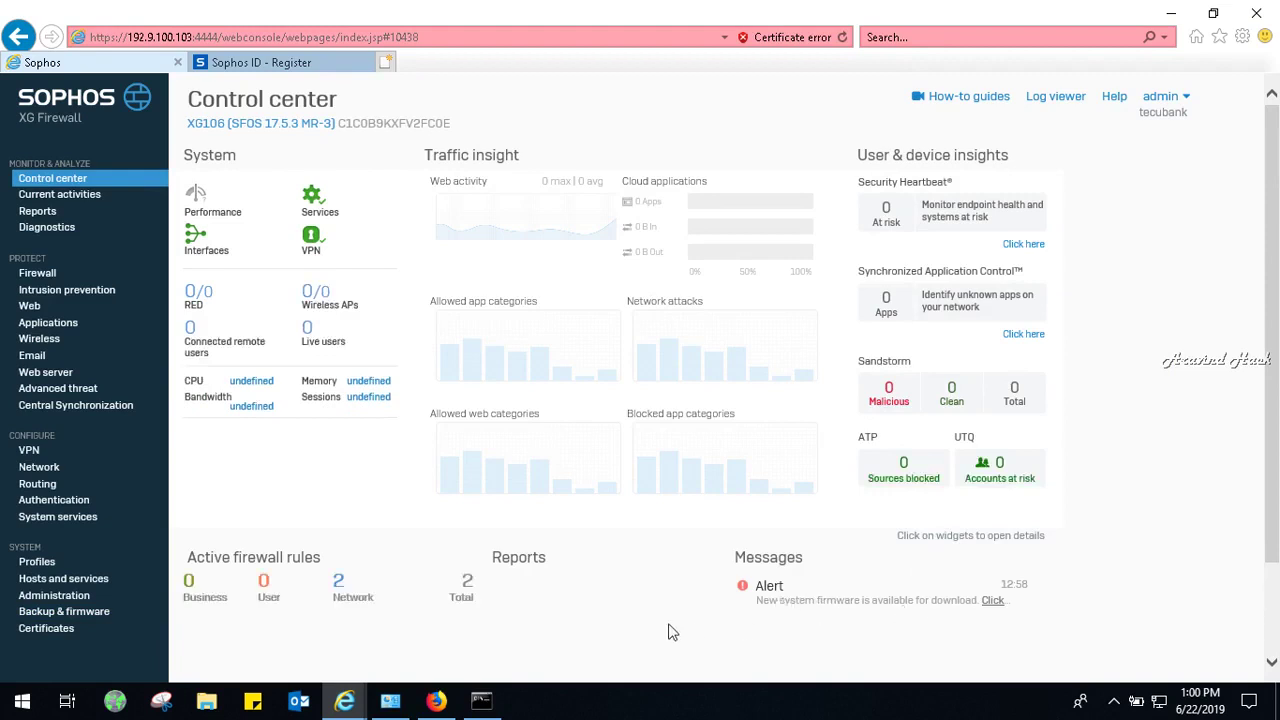
Read the release notes and start the upgrade to firmware HW-17.5.5_MR-5.SF300-433.
{"action": "mouse_move", "coordinate": [1277, 288]}
{"action": "left_mouse_down"}
{"action": "mouse_move", "coordinate": [1275, 460]}
{"action": "mouse_move", "coordinate": [1276, 278]}
{"action": "left_mouse_up"}
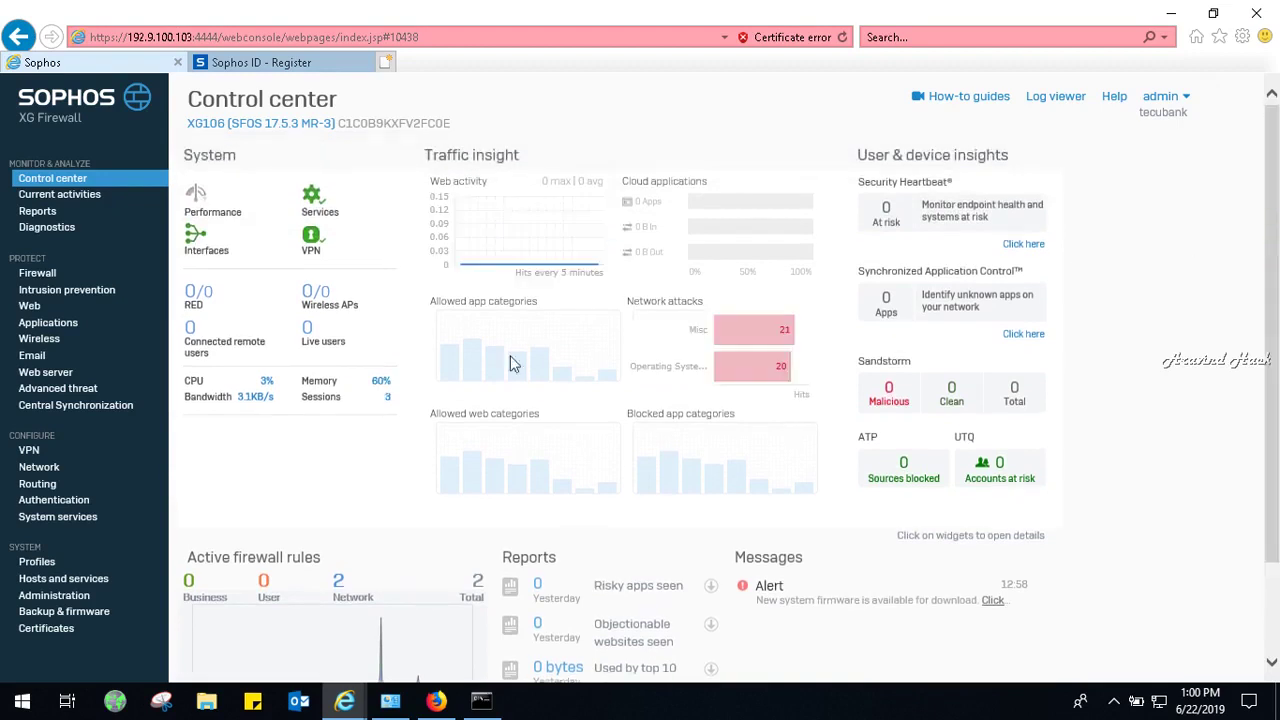
{"action": "mouse_move", "coordinate": [735, 382]}
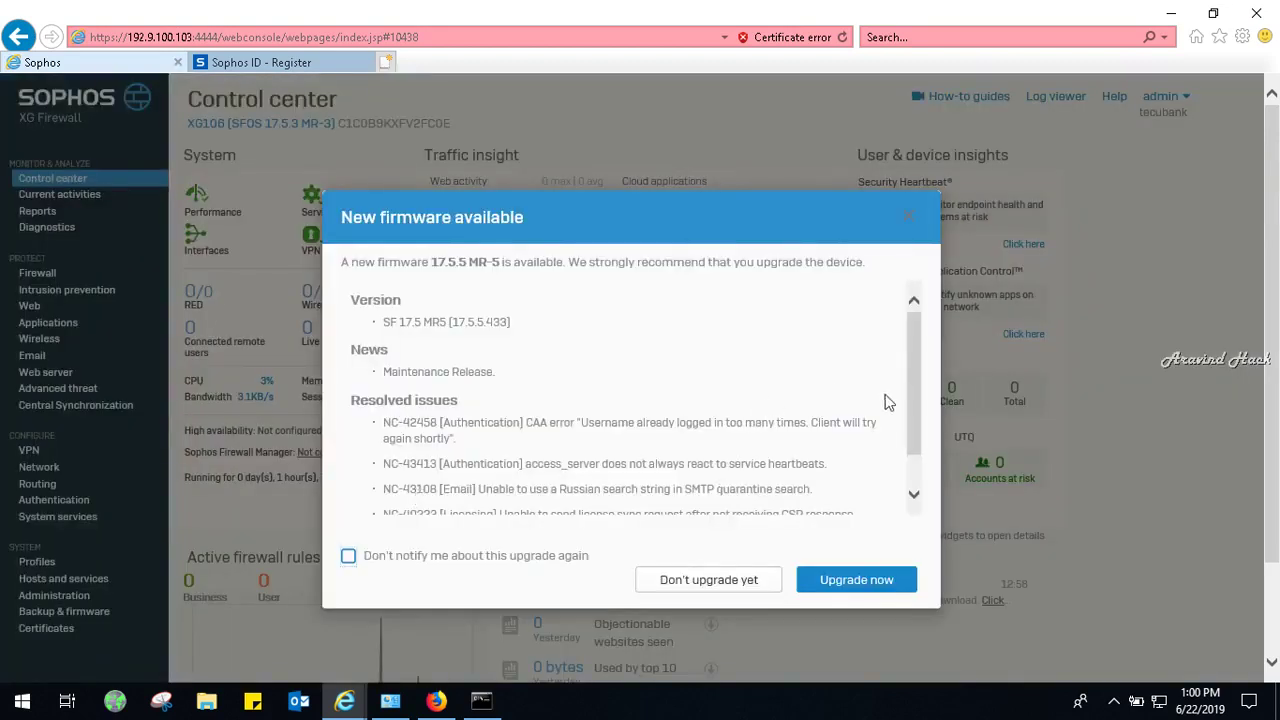
{"action": "left_click_drag", "start_coordinate": [912, 396], "coordinate": [906, 491]}
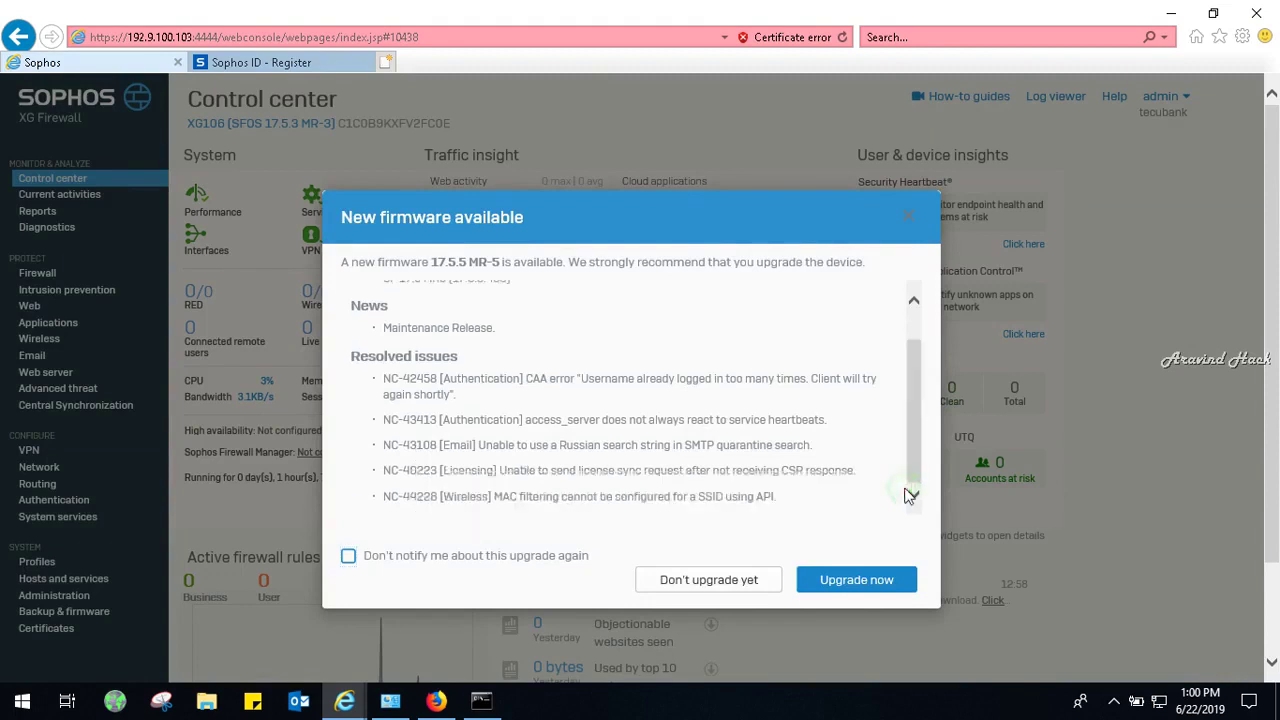
{"action": "left_click", "coordinate": [842, 582]}
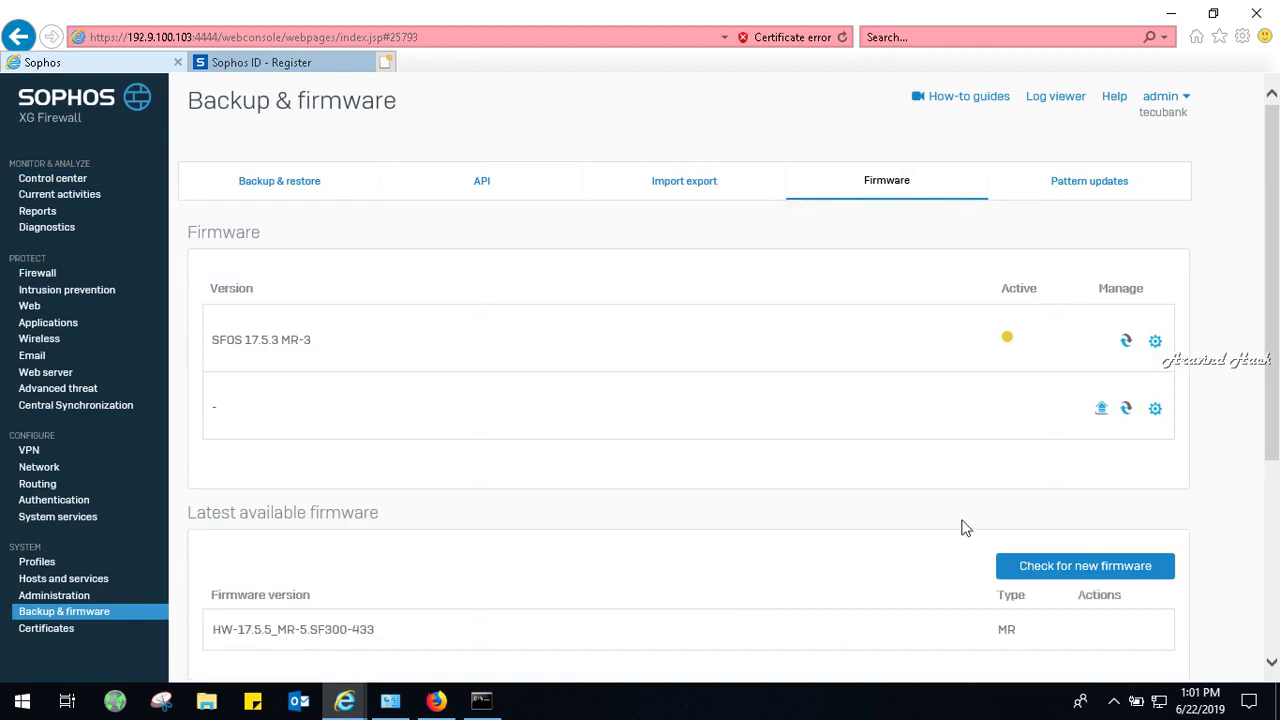
{"action": "left_click_drag", "start_coordinate": [1277, 316], "coordinate": [1274, 506]}
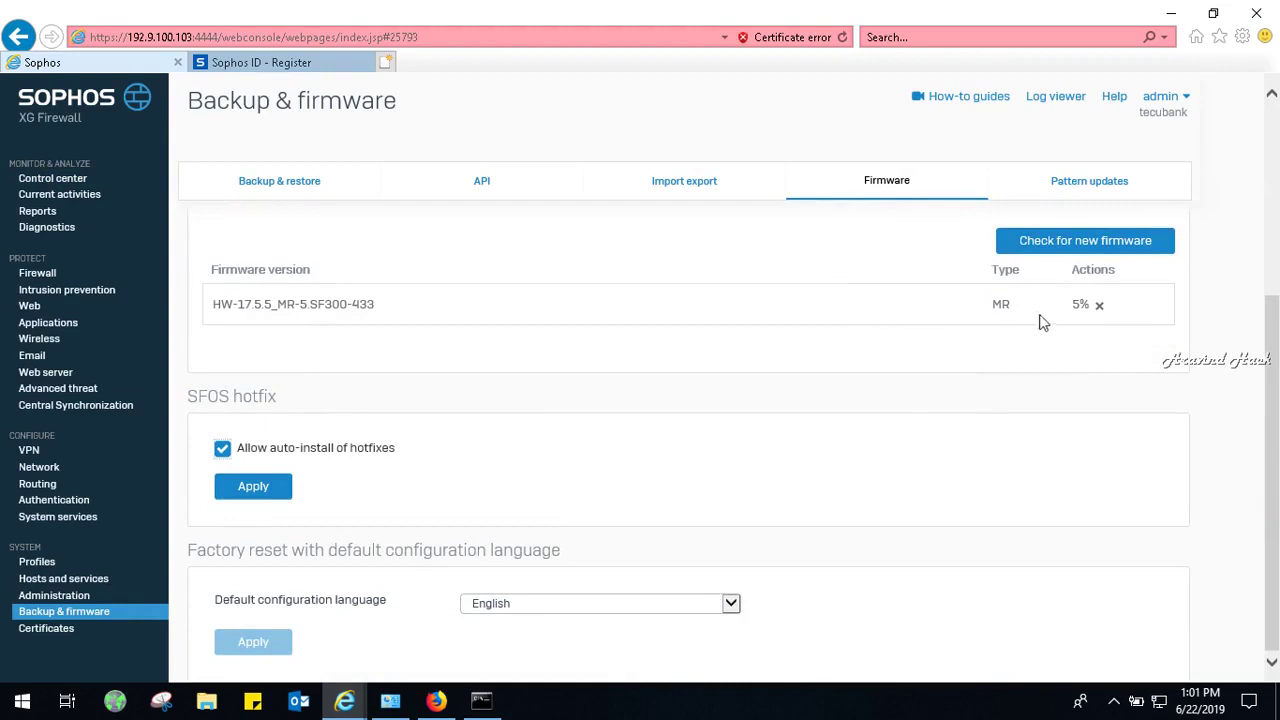
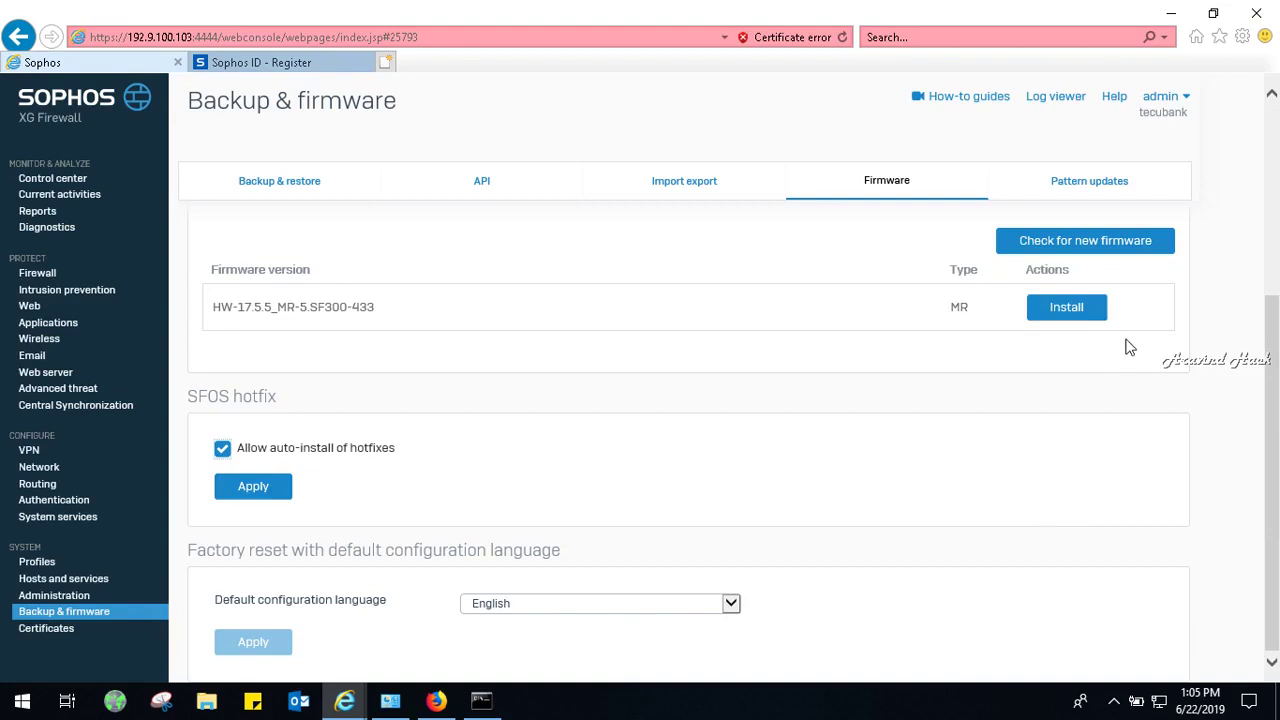
Install the HW-17.5.5_MR-5.SF300-433 firmware and confirm applying it on next reboot.
{"action": "left_click", "coordinate": [1074, 314]}
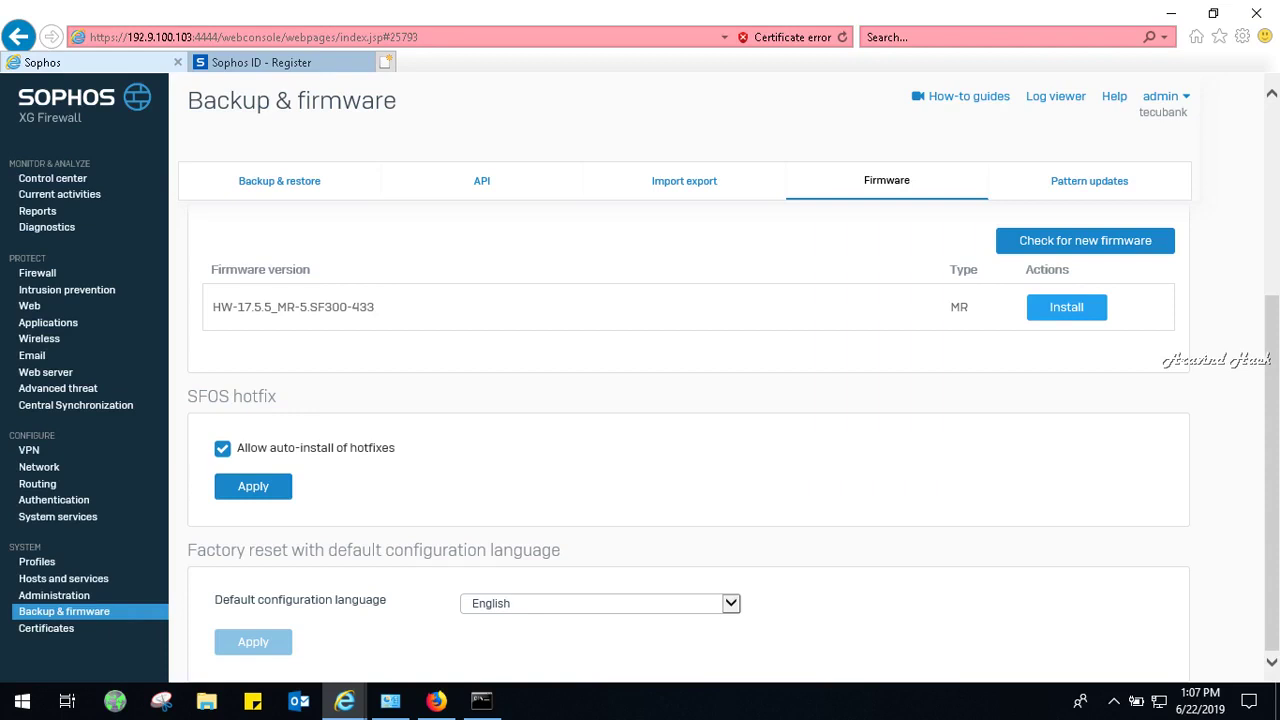
{"action": "left_click", "coordinate": [1086, 311]}
{"action": "left_click", "coordinate": [1087, 314]}
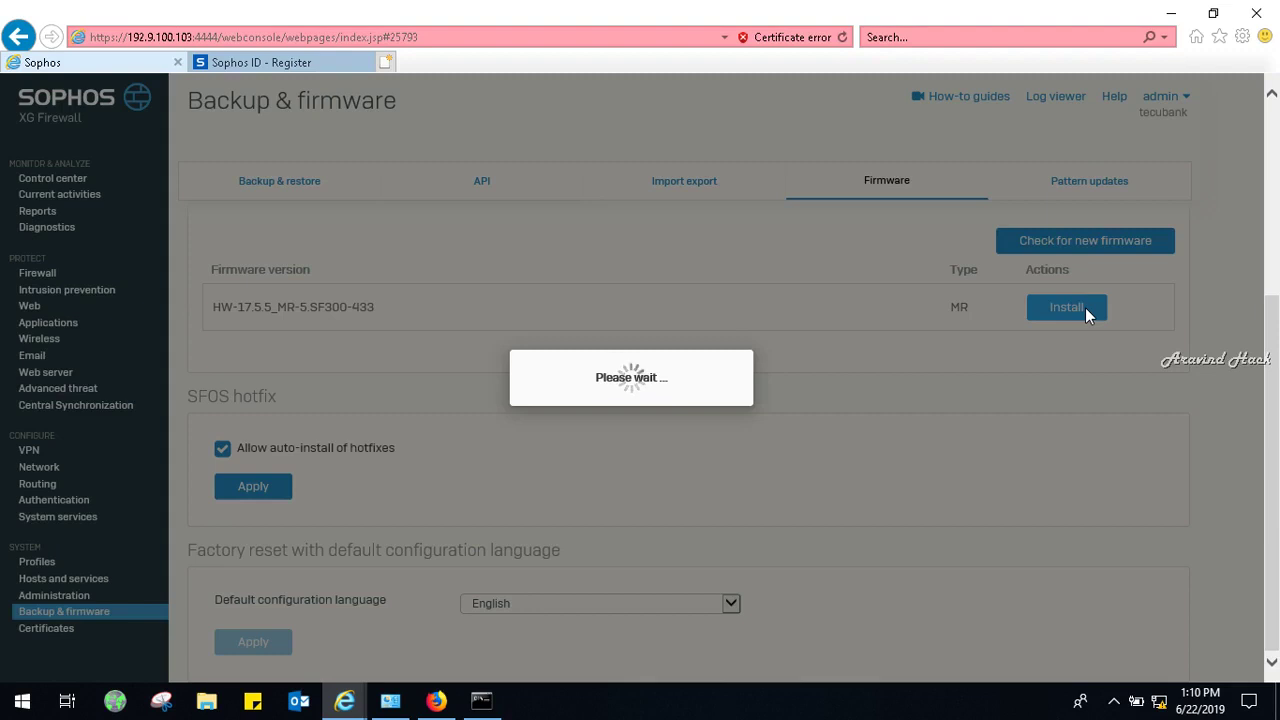
Bring the Command Prompt pinging 8.8.8.8 back in front of the firewall web page.
{"action": "key", "text": "alt+Tab"}
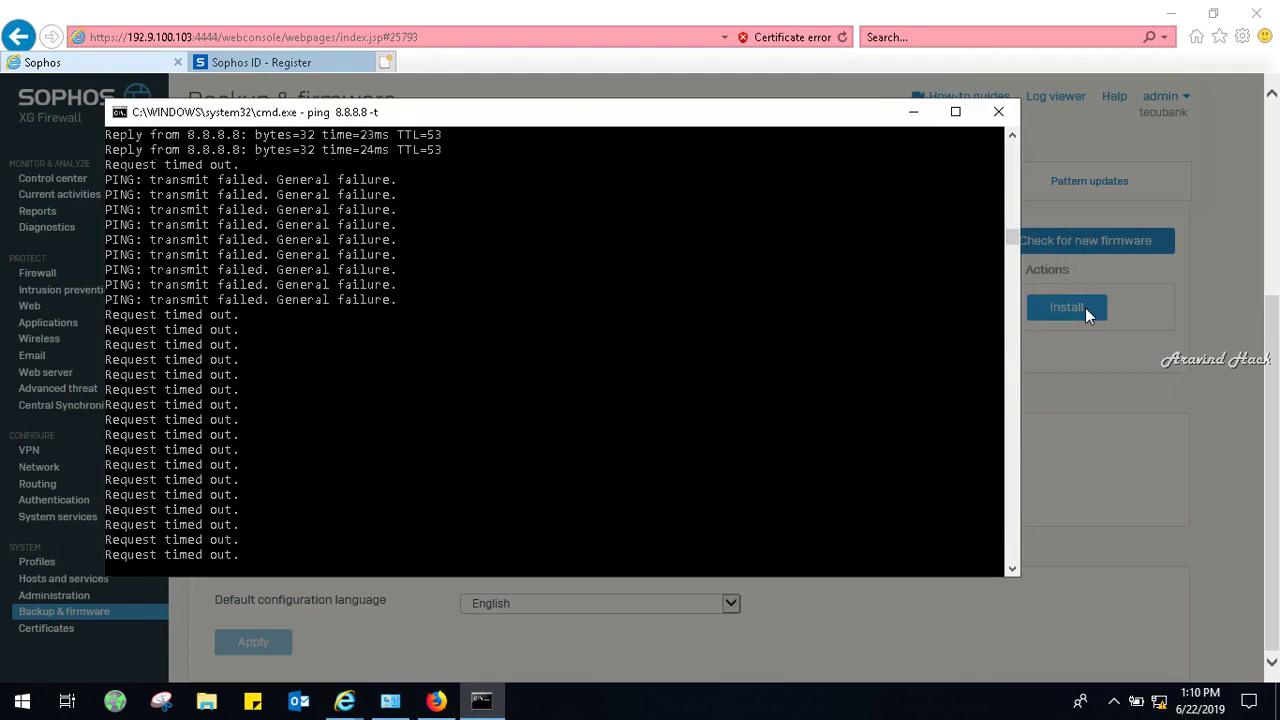
{"action": "left_click", "coordinate": [1025, 8]}
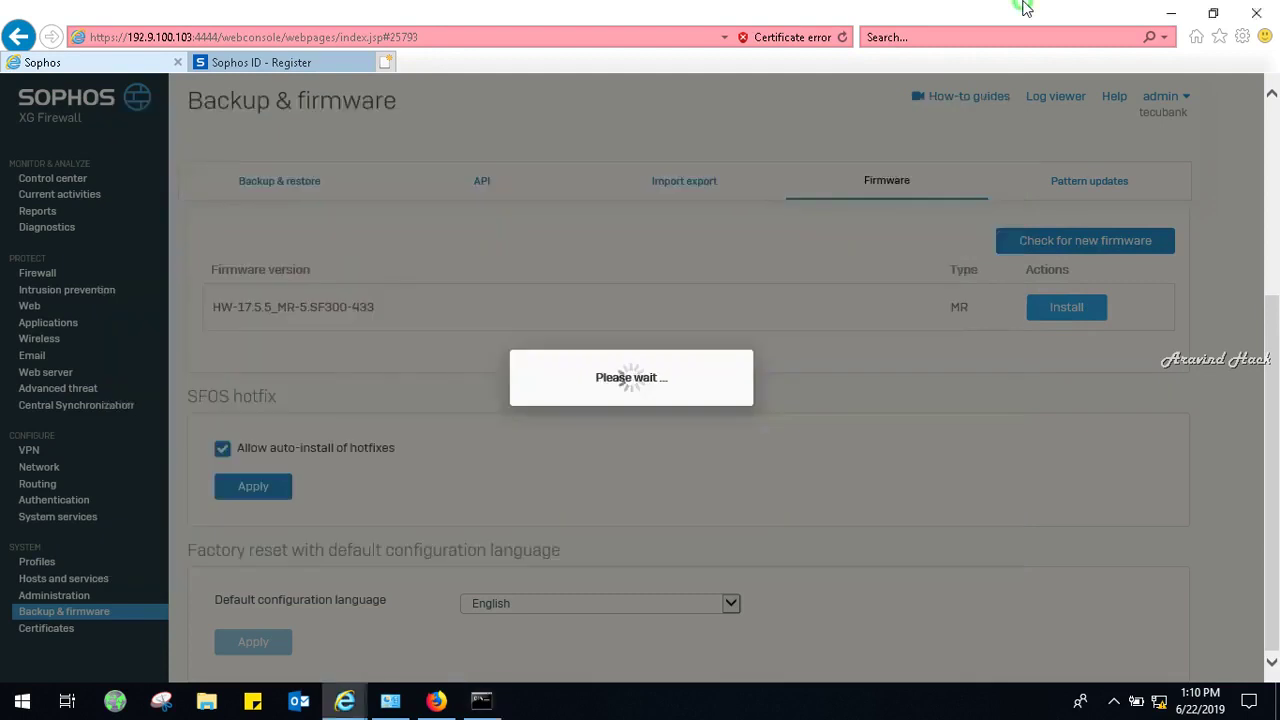
{"action": "left_click", "coordinate": [481, 702]}
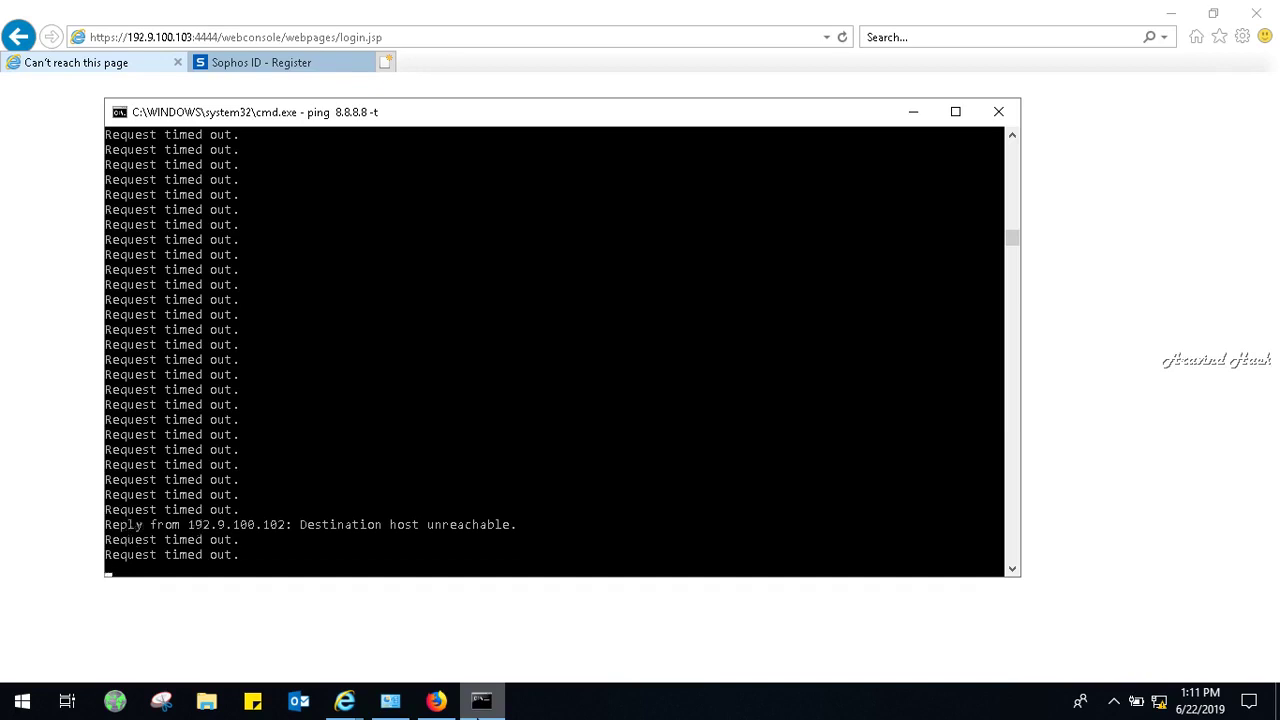
Reload the firewall login page in Internet Explorer, check the 8.8.8.8 ping, then return to the browser.
{"action": "left_click", "coordinate": [440, 8]}
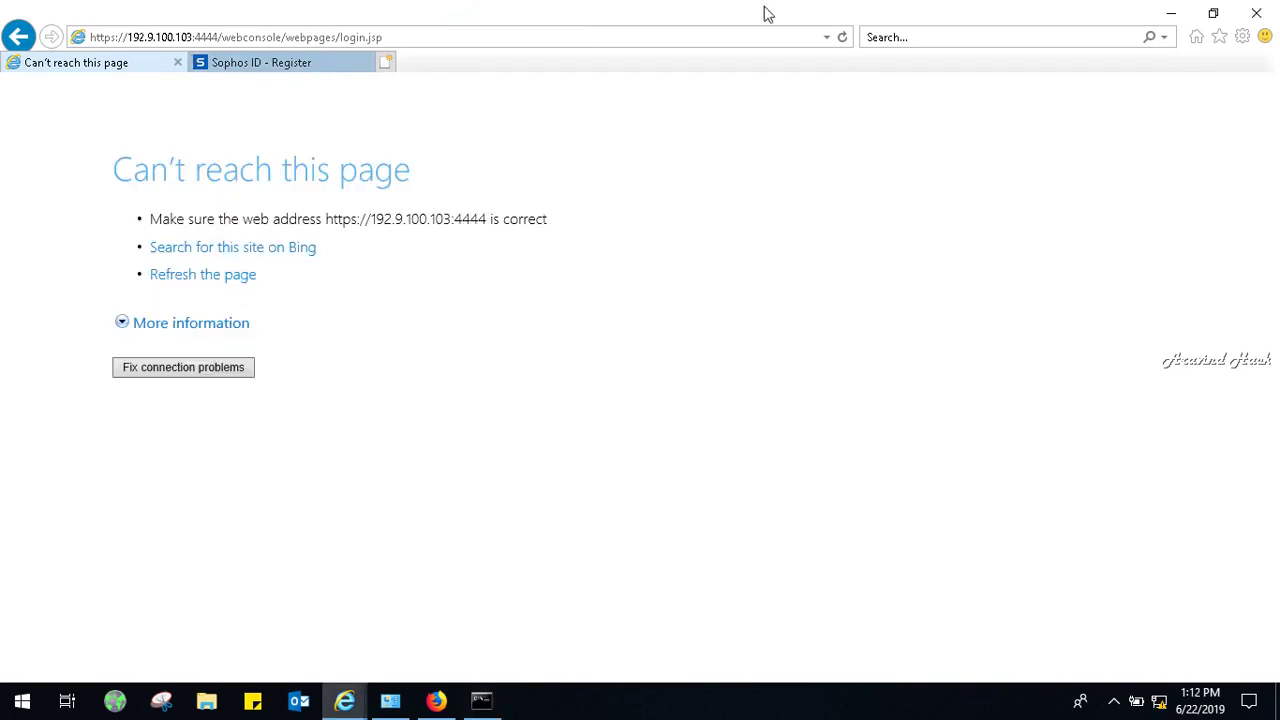
{"action": "left_click", "coordinate": [839, 35]}
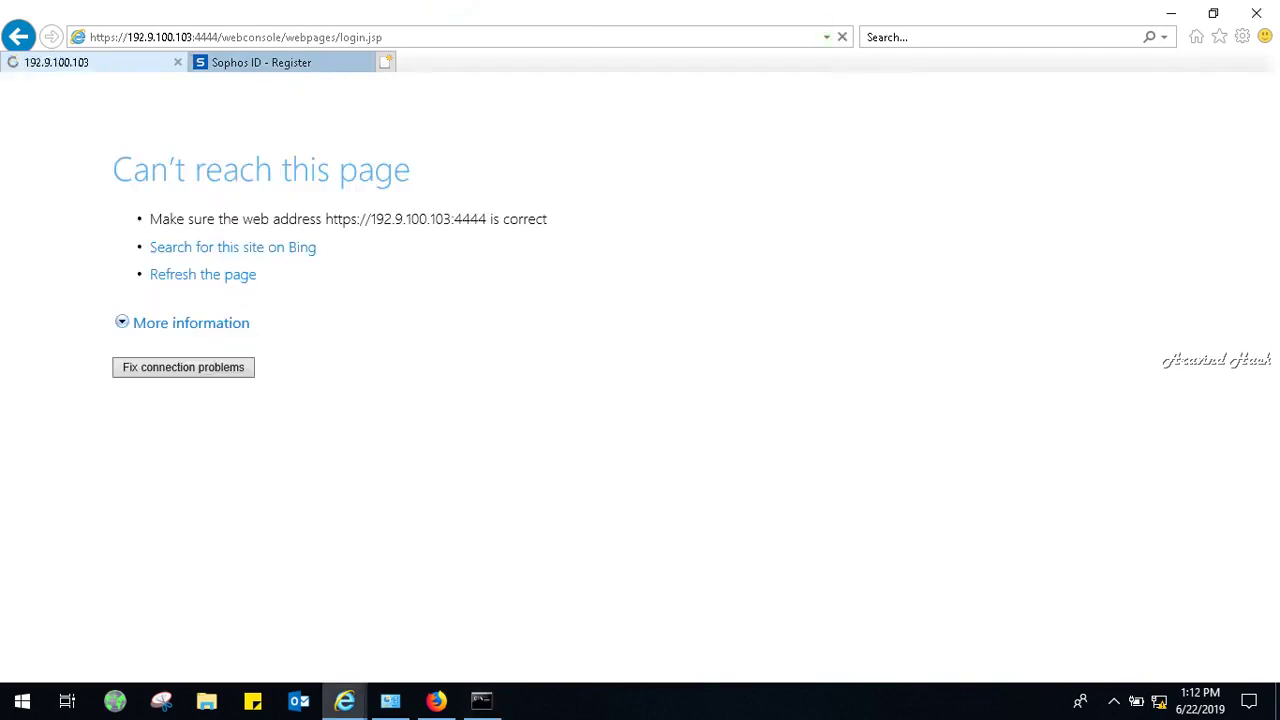
{"action": "left_click", "coordinate": [481, 705]}
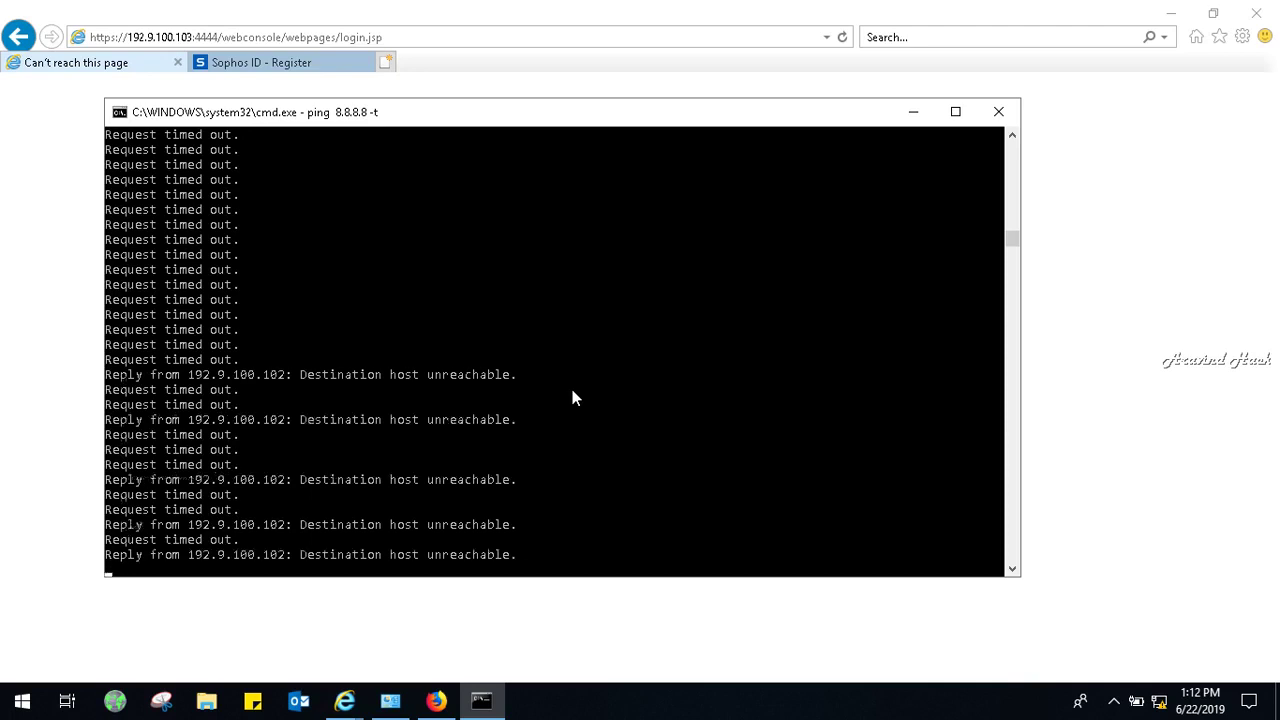
{"action": "left_click", "coordinate": [620, 6]}
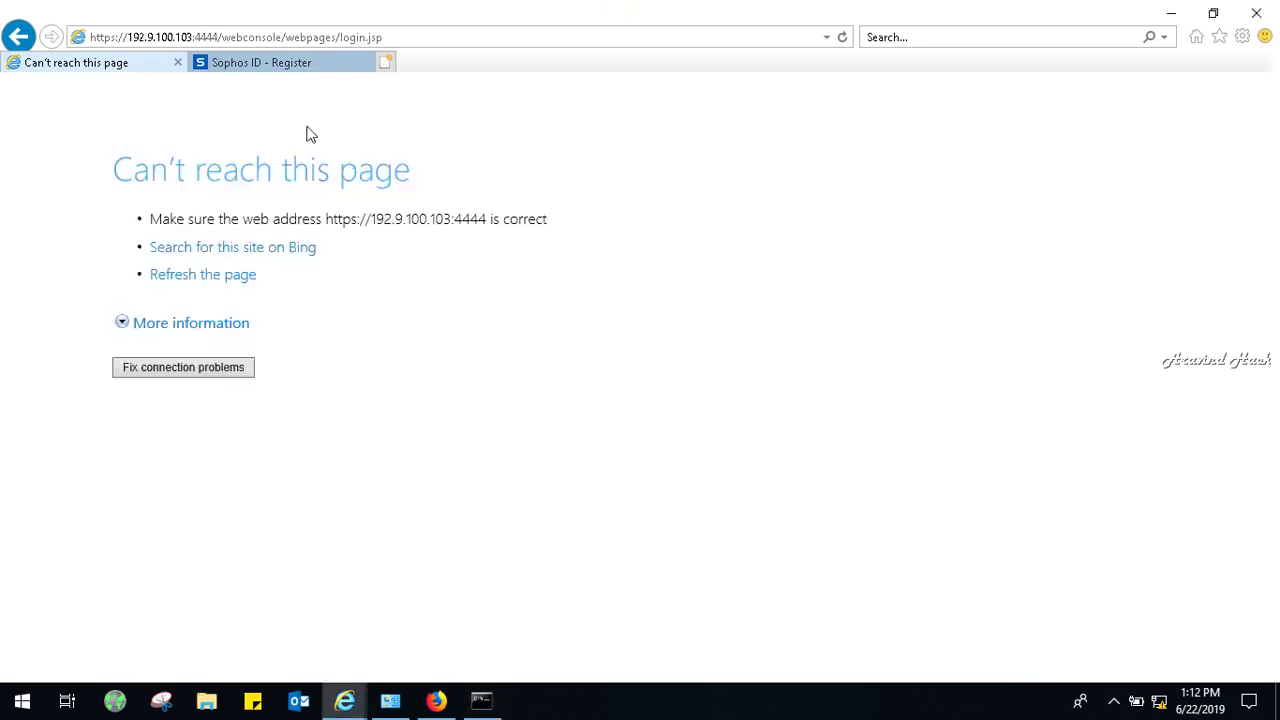
{"action": "left_click", "coordinate": [178, 62]}
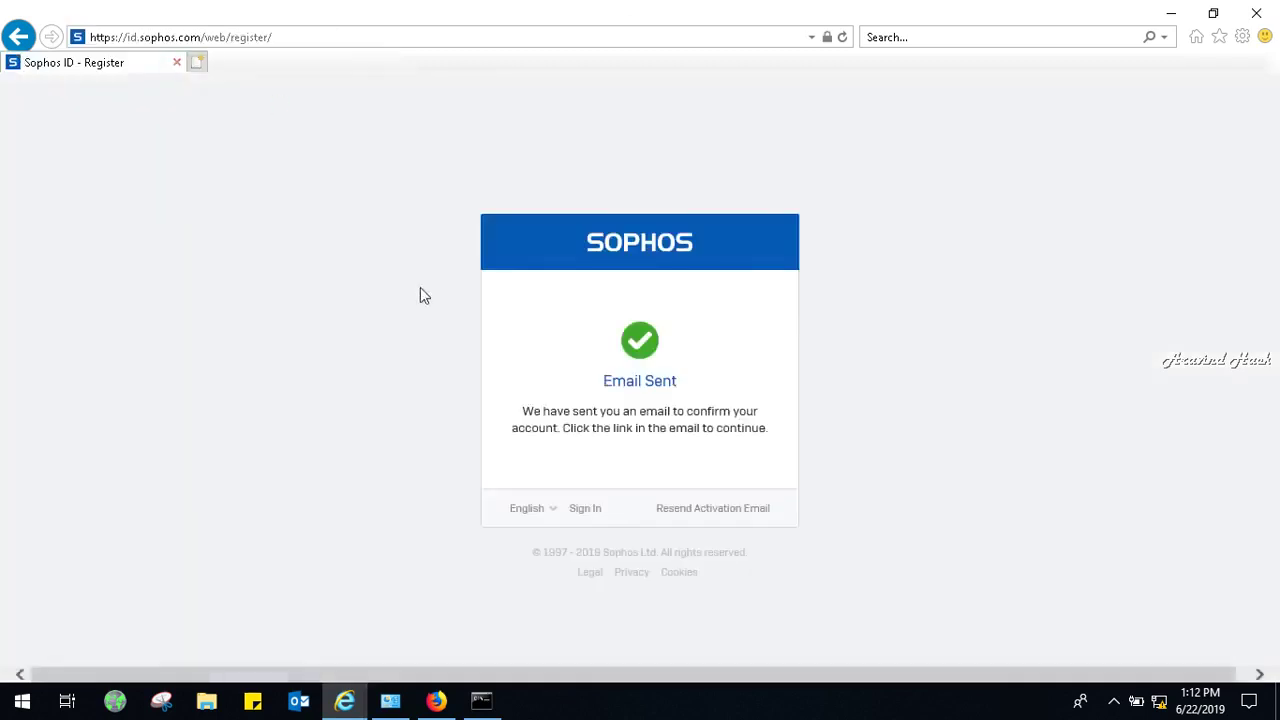
{"action": "left_click", "coordinate": [200, 62]}
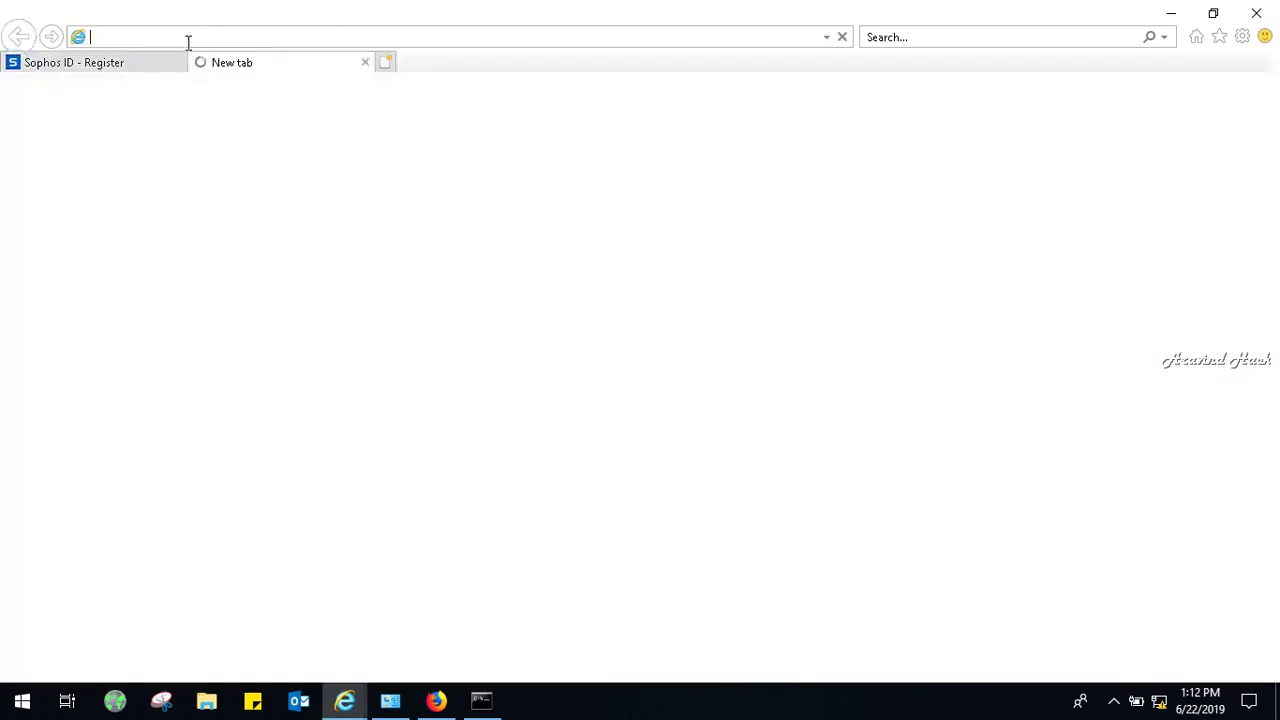
{"action": "left_click", "coordinate": [189, 40]}
{"action": "type", "text": "HTT"}
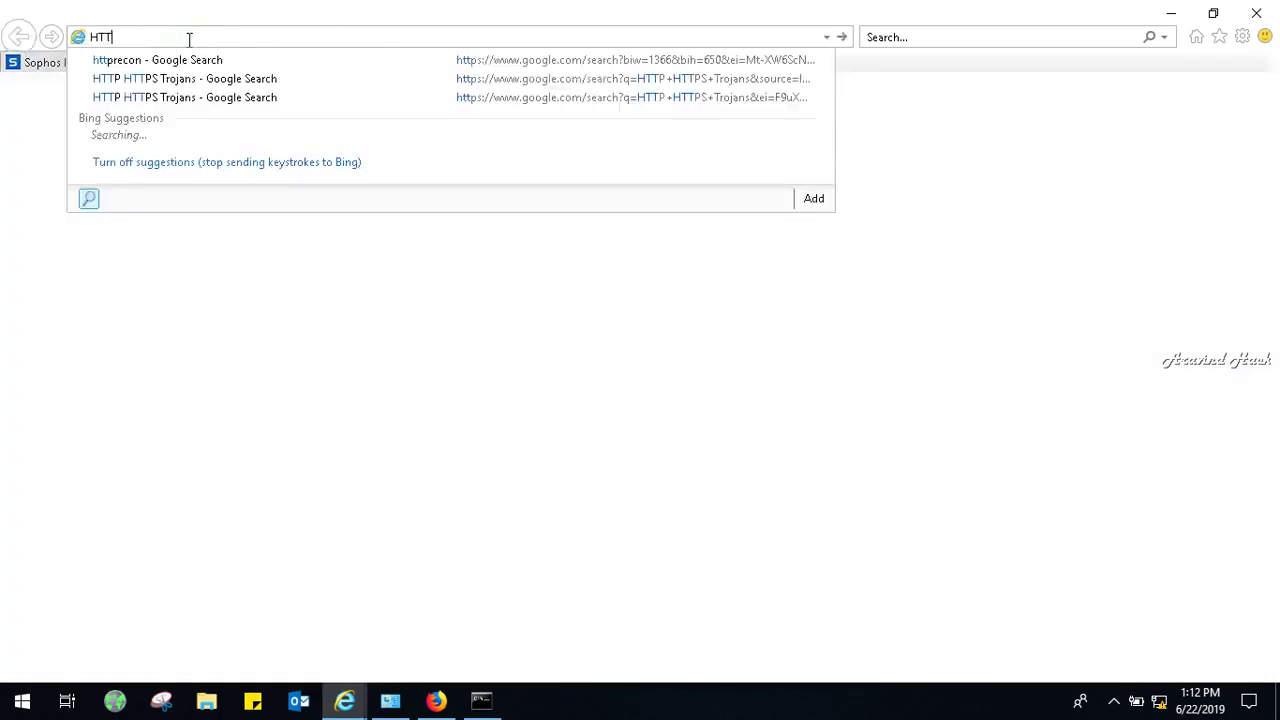
{"action": "key", "text": "BackSpace"}
{"action": "key", "text": "BackSpace"}
{"action": "key", "text": "BackSpace"}
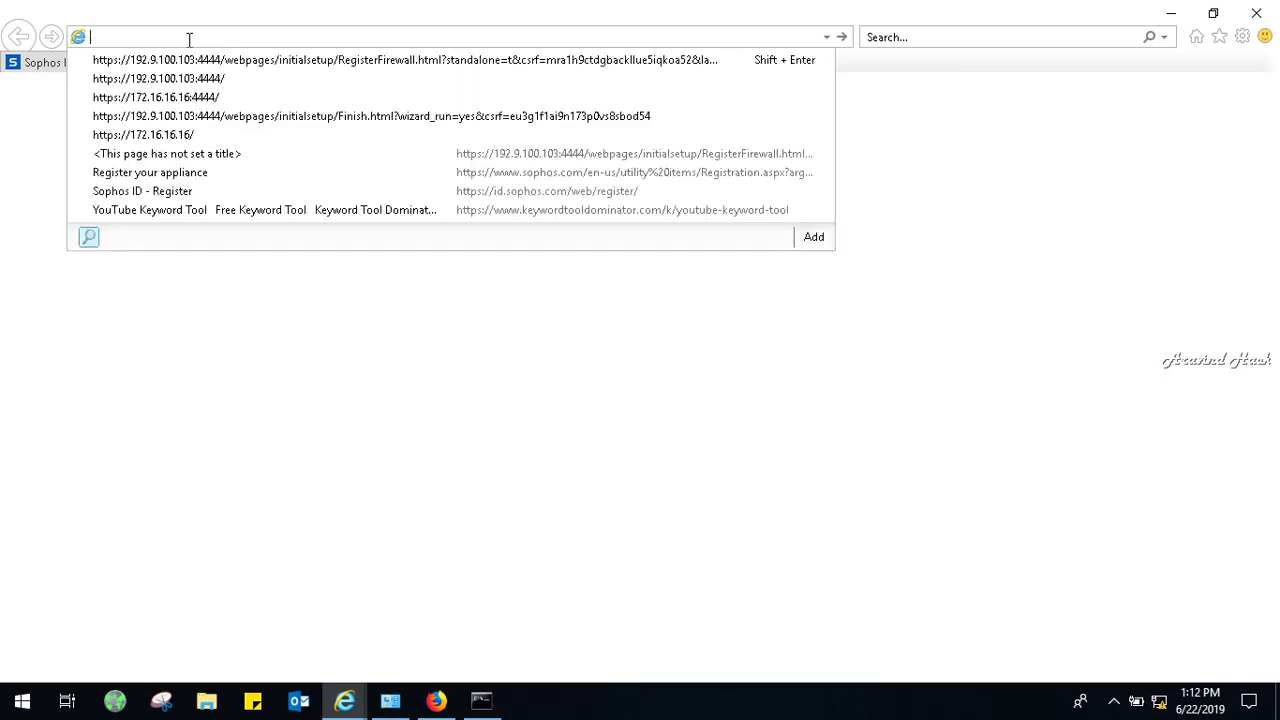
{"action": "key", "text": "Down"}
{"action": "key", "text": "Down"}
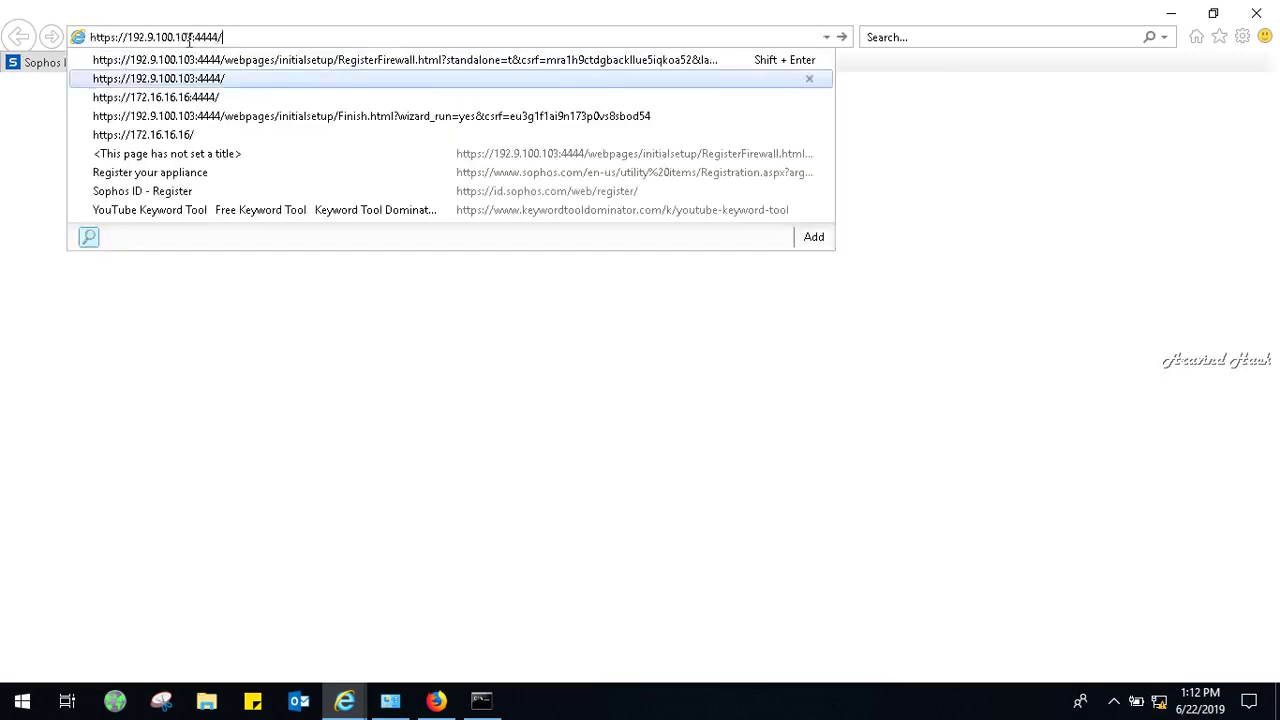
{"action": "key", "text": "Return"}
Stop the 8.8.8.8 ping and ping 192.9.100.103 instead.
{"action": "left_click", "coordinate": [476, 700]}
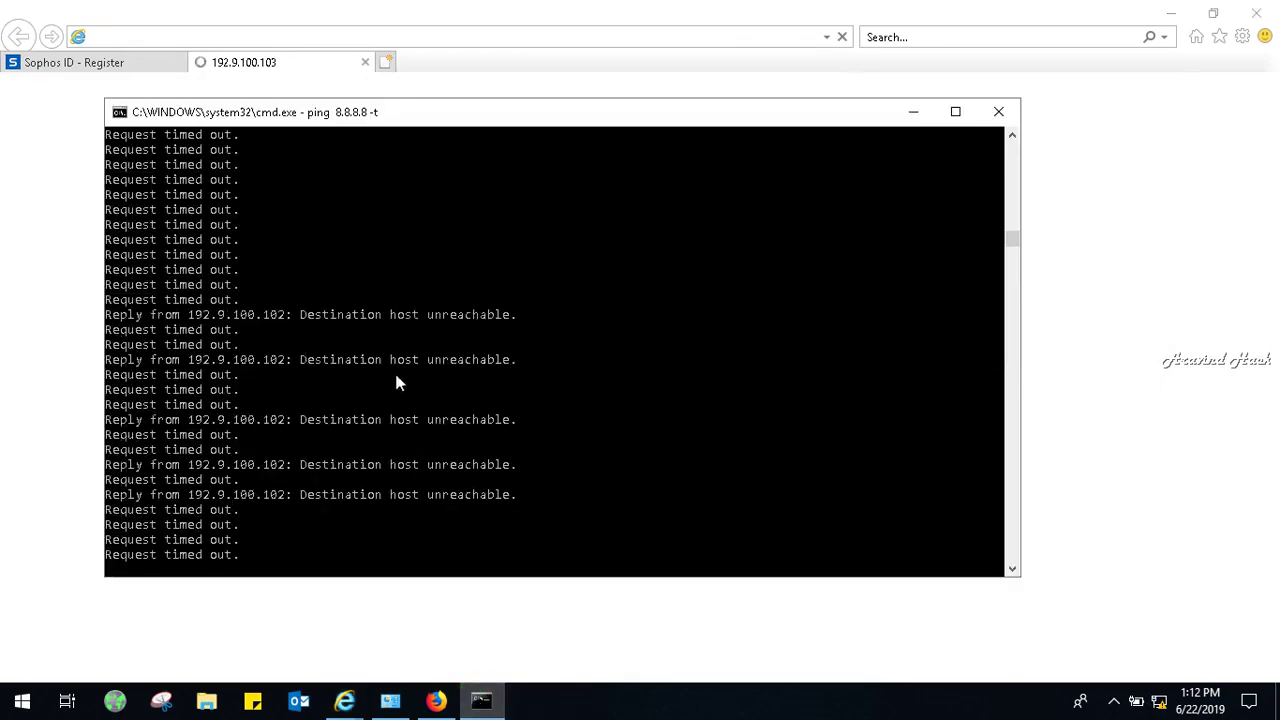
{"action": "key", "text": "ctrl+c"}
{"action": "key", "text": "Return"}
{"action": "key", "text": "Return"}
{"action": "key", "text": "Return"}
{"action": "key", "text": "Return"}
{"action": "key", "text": "Return"}
{"action": "key", "text": "Return"}
{"action": "key", "text": "Return"}
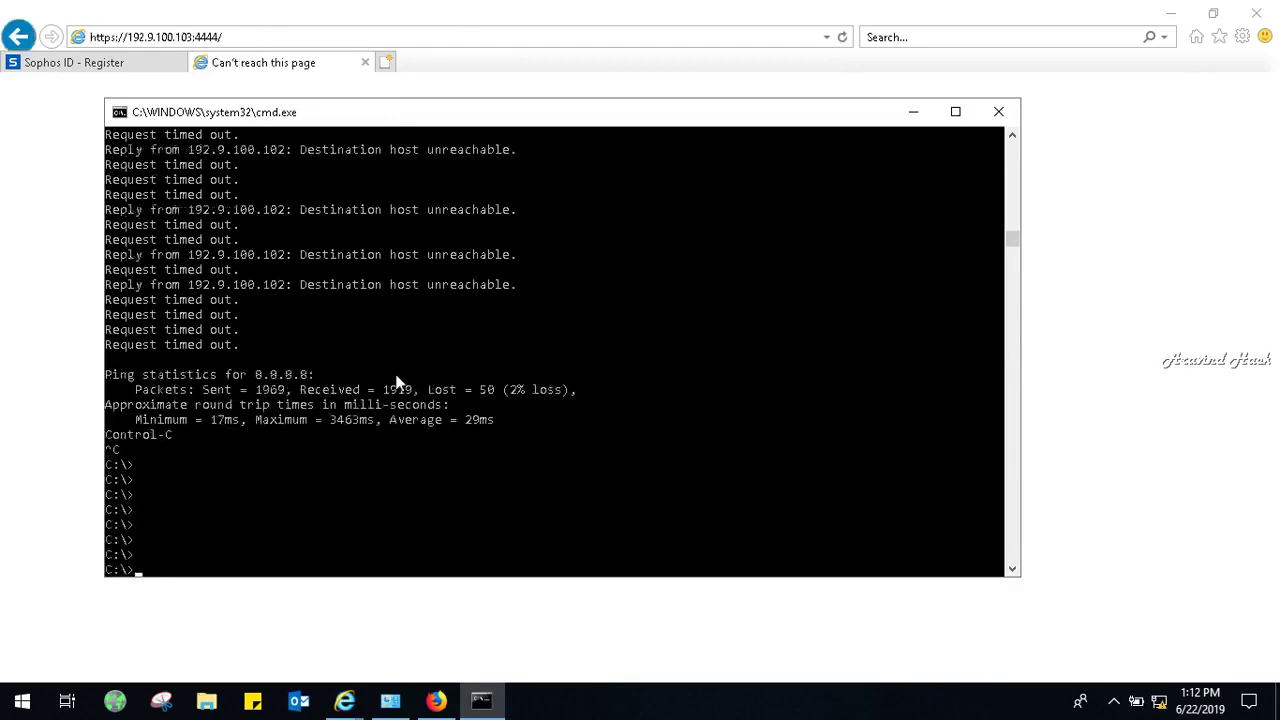
{"action": "key", "text": "Up"}
{"action": "key", "text": "BackSpace"}
{"action": "key", "text": "BackSpace"}
{"action": "key", "text": "BackSpace"}
{"action": "key", "text": "BackSpace"}
{"action": "key", "text": "BackSpace"}
{"action": "key", "text": "BackSpace"}
{"action": "key", "text": "BackSpace"}
{"action": "key", "text": "BackSpace"}
{"action": "key", "text": "BackSpace"}
{"action": "key", "text": "BackSpace"}
{"action": "type", "text": "192.9.100.103"}
{"action": "key", "text": "Return"}
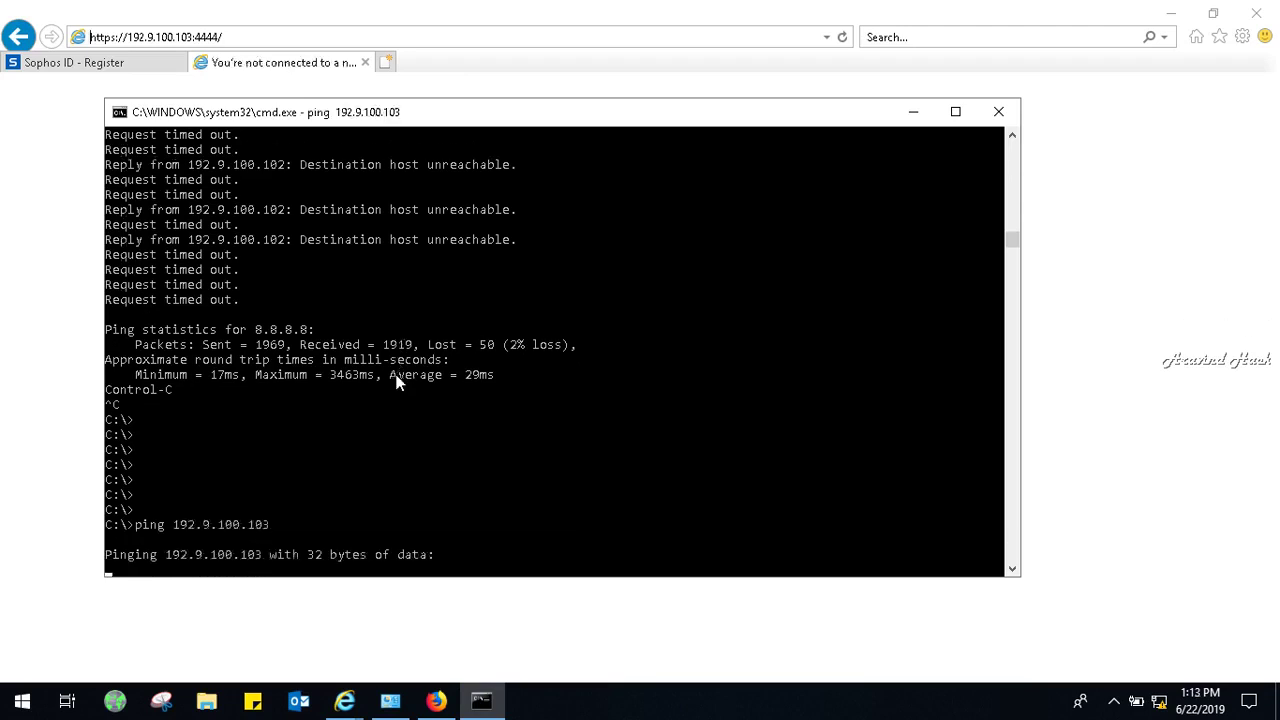
{"action": "key", "text": "ctrl+c"}
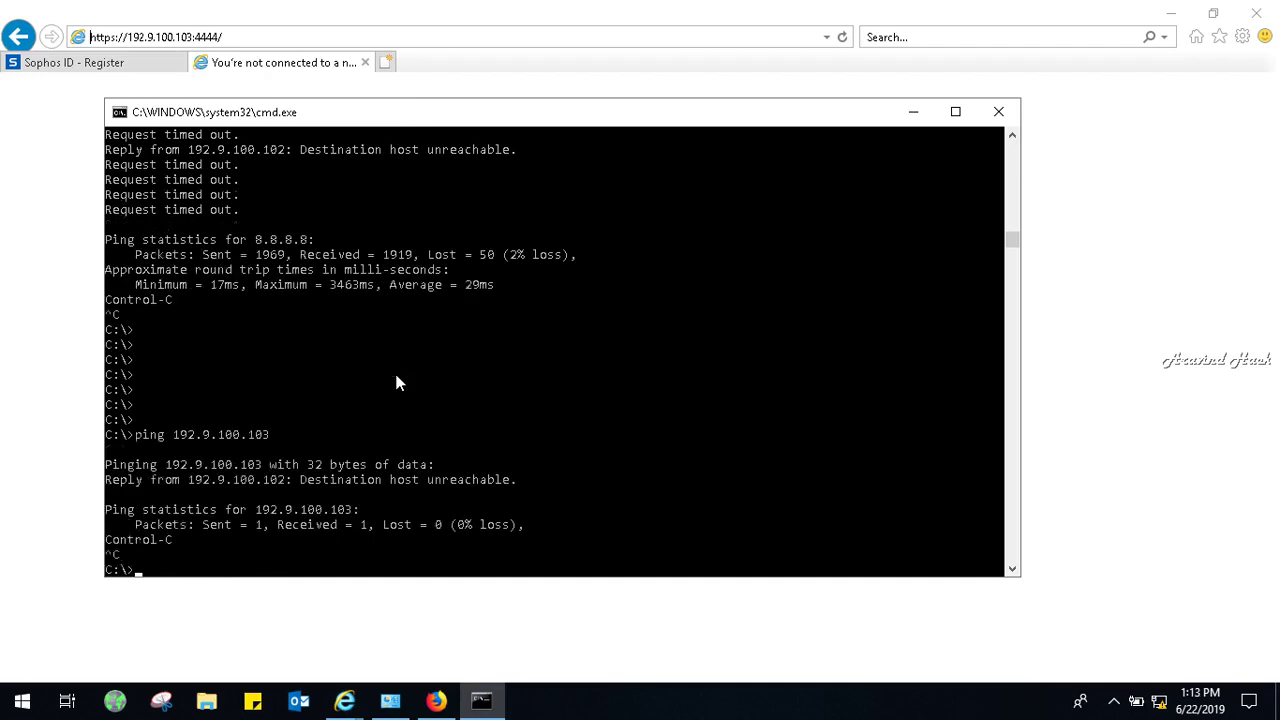
{"action": "key", "text": "Up"}
Run ping 192.9.100.103 -t and wait for the replies to arrive.
{"action": "type", "text": "-t"}
{"action": "key", "text": "Return"}
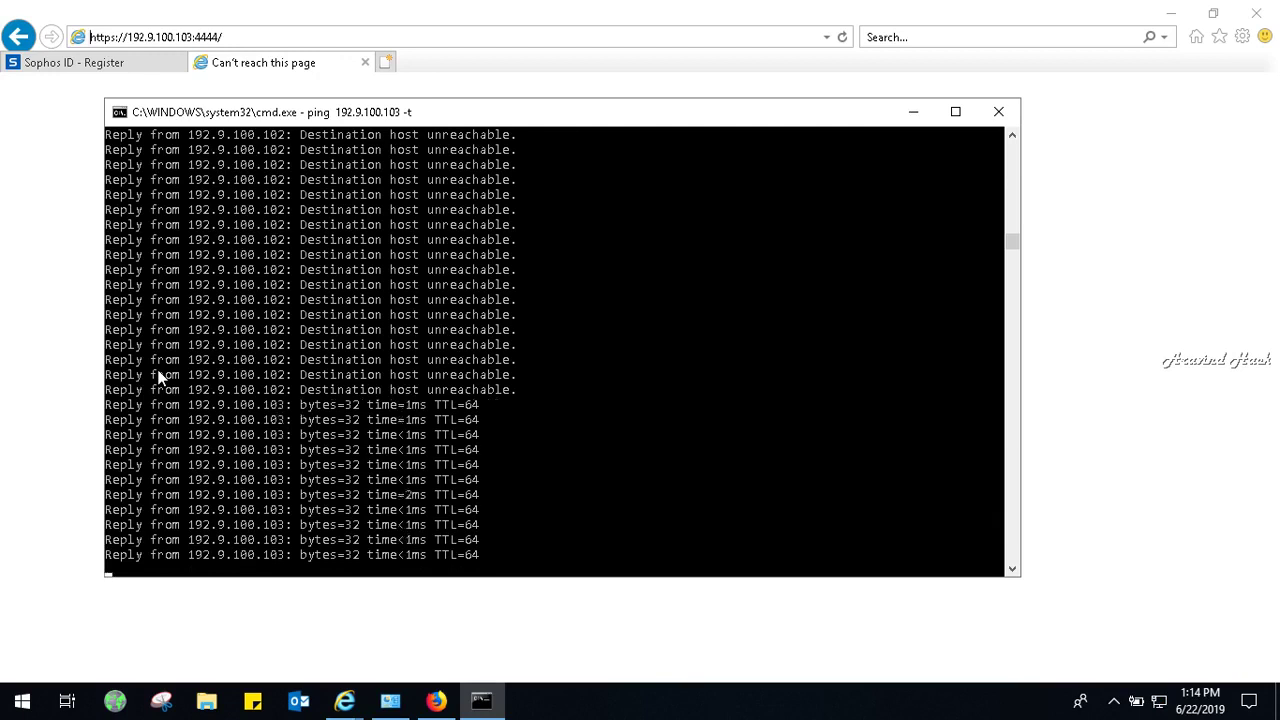
Minimize the browser and ping windows and bring up Firefox.
{"action": "left_click", "coordinate": [1166, 11]}
{"action": "left_click", "coordinate": [913, 111]}
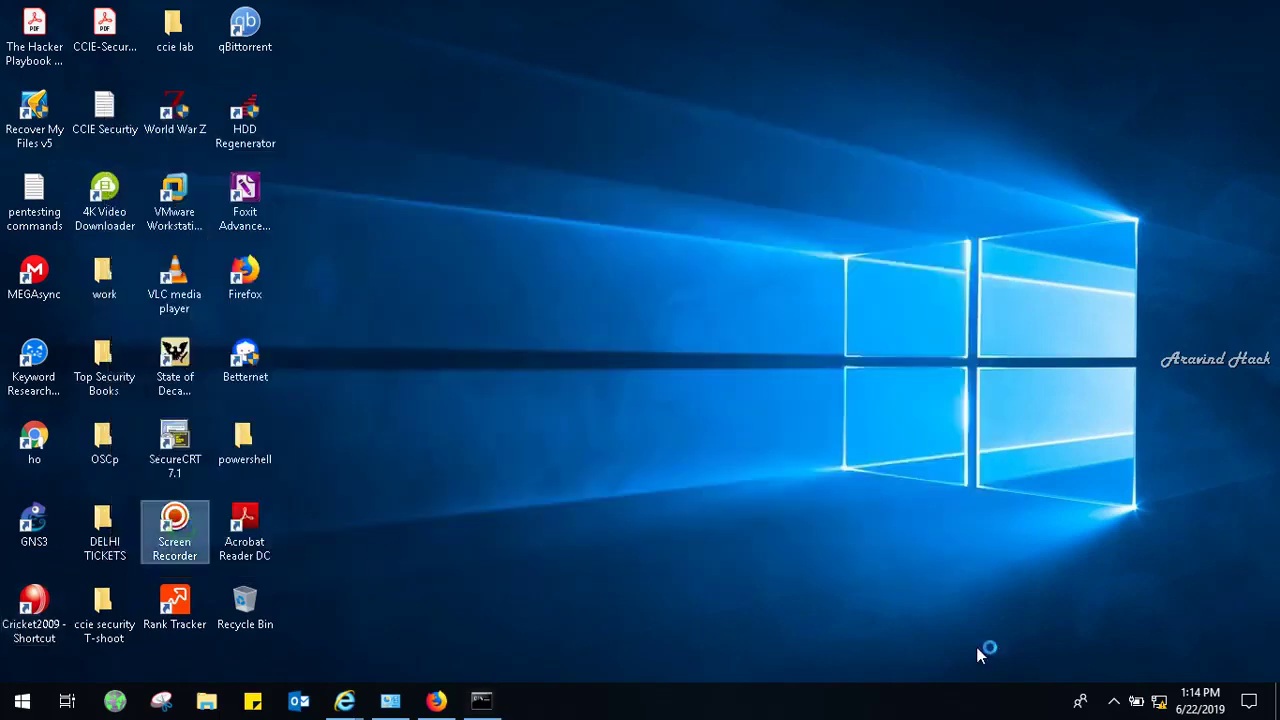
{"action": "mouse_move", "coordinate": [1027, 645]}
{"action": "left_click", "coordinate": [1043, 670]}
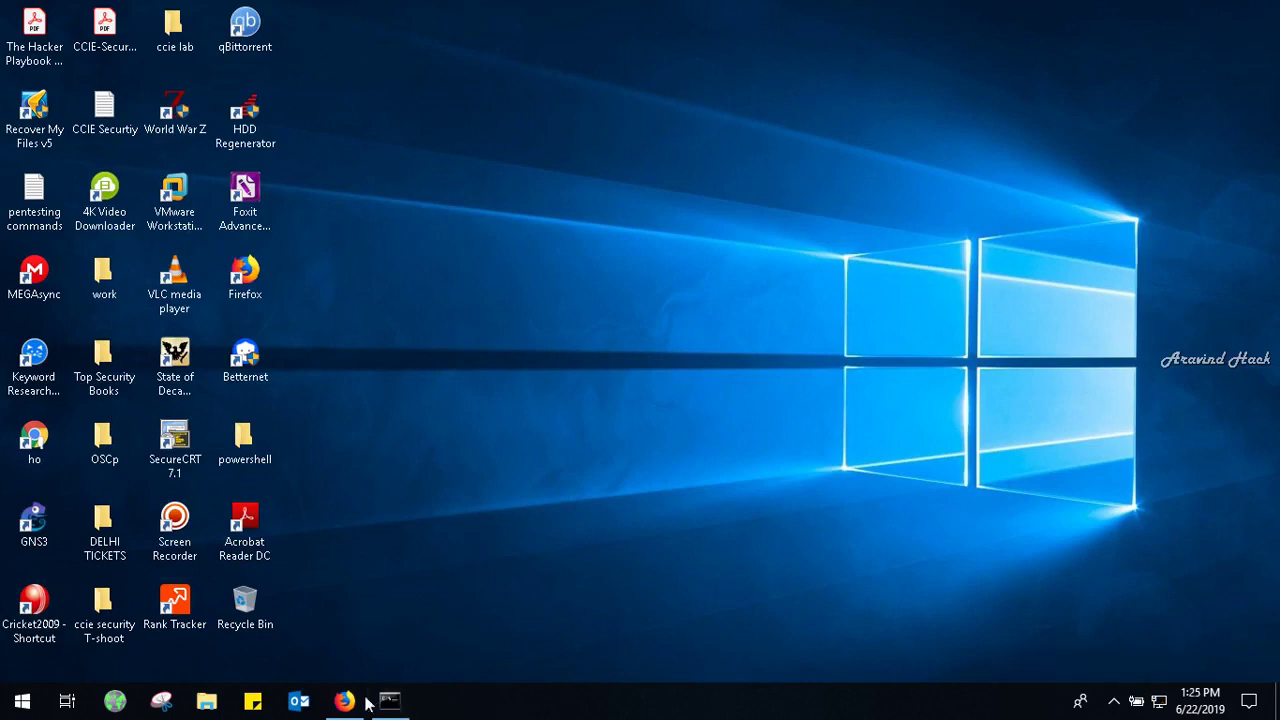
{"action": "left_click", "coordinate": [346, 701]}
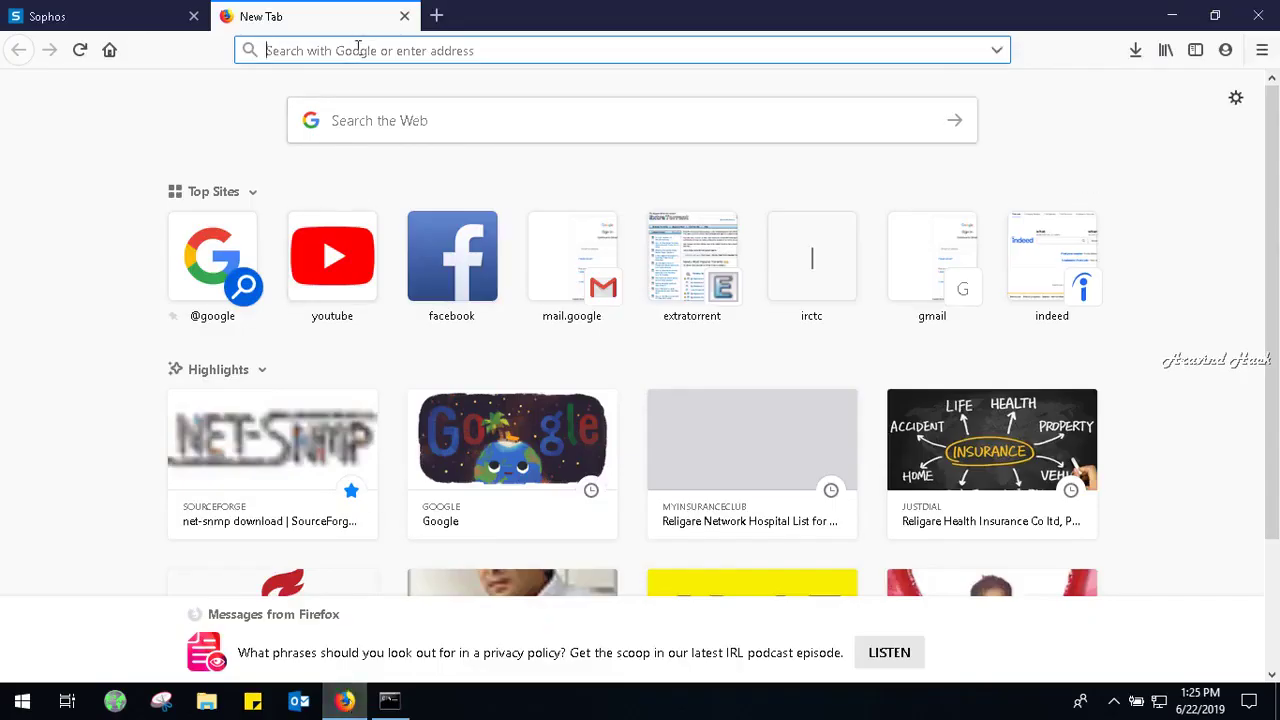
{"action": "left_click", "coordinate": [404, 16]}
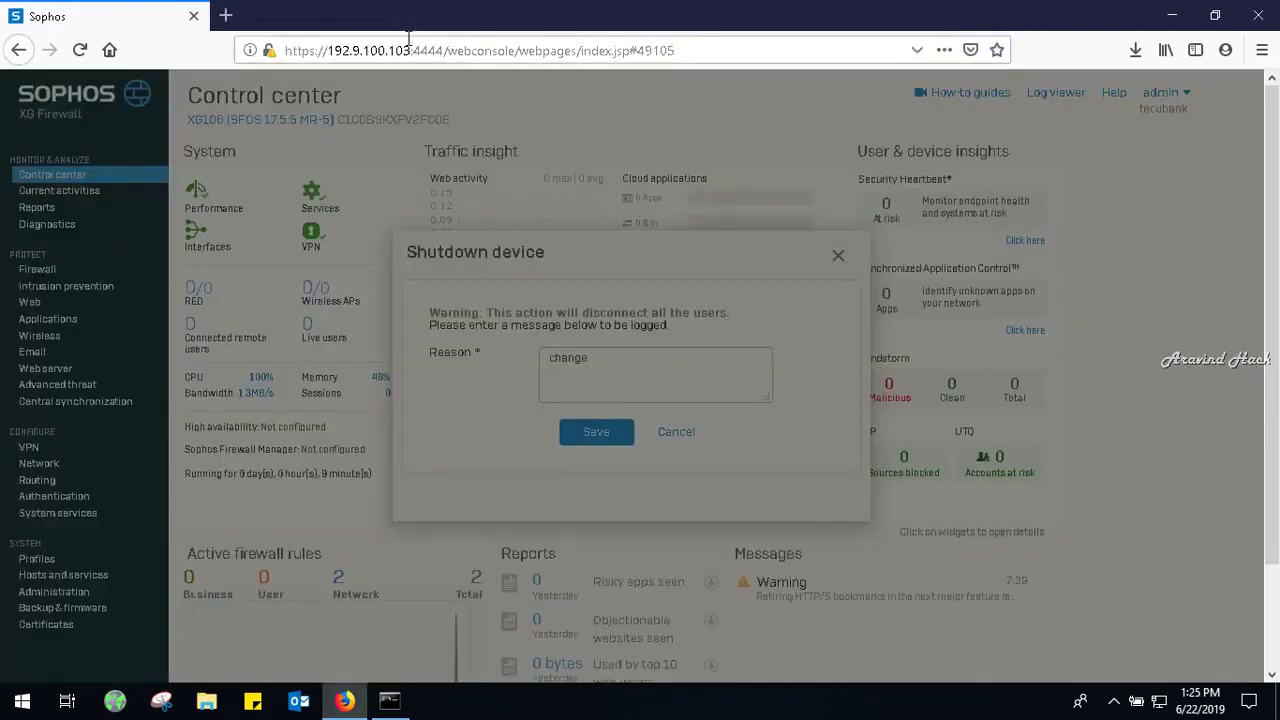
{"action": "left_click", "coordinate": [408, 40]}
{"action": "key", "text": "BackSpace"}
{"action": "type", "text": "https:/"}
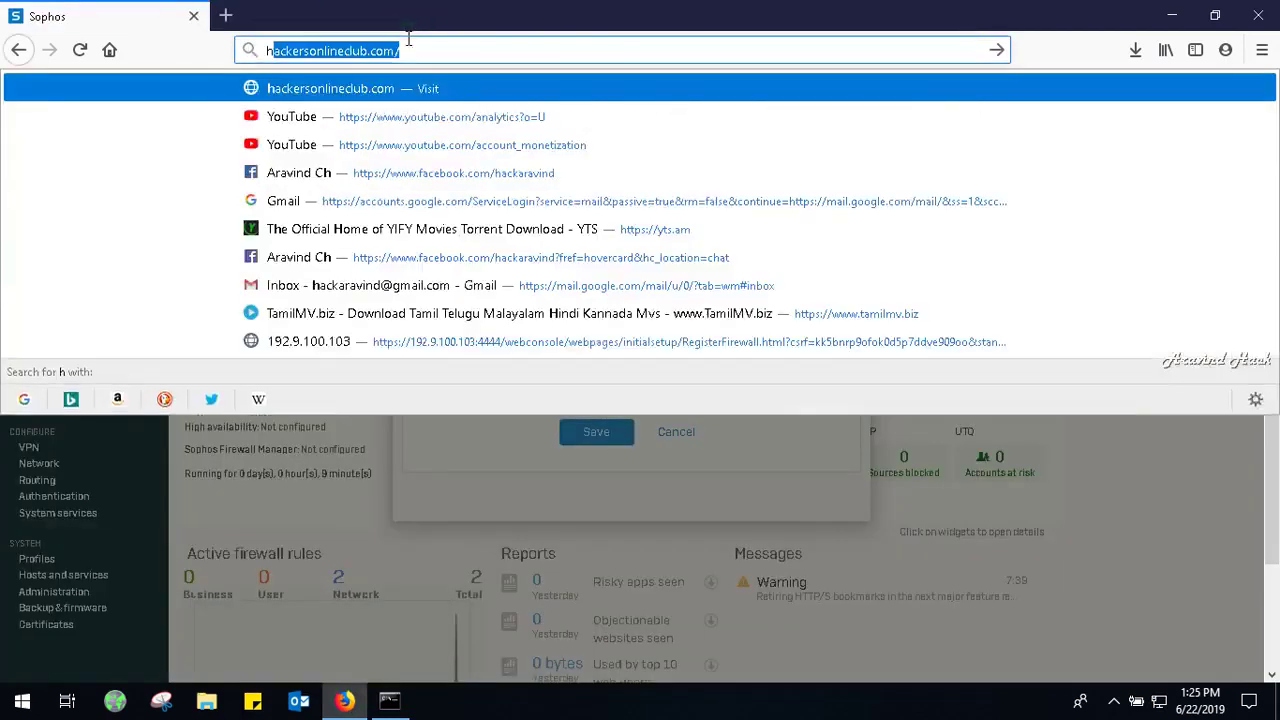
{"action": "type", "text": "/"}
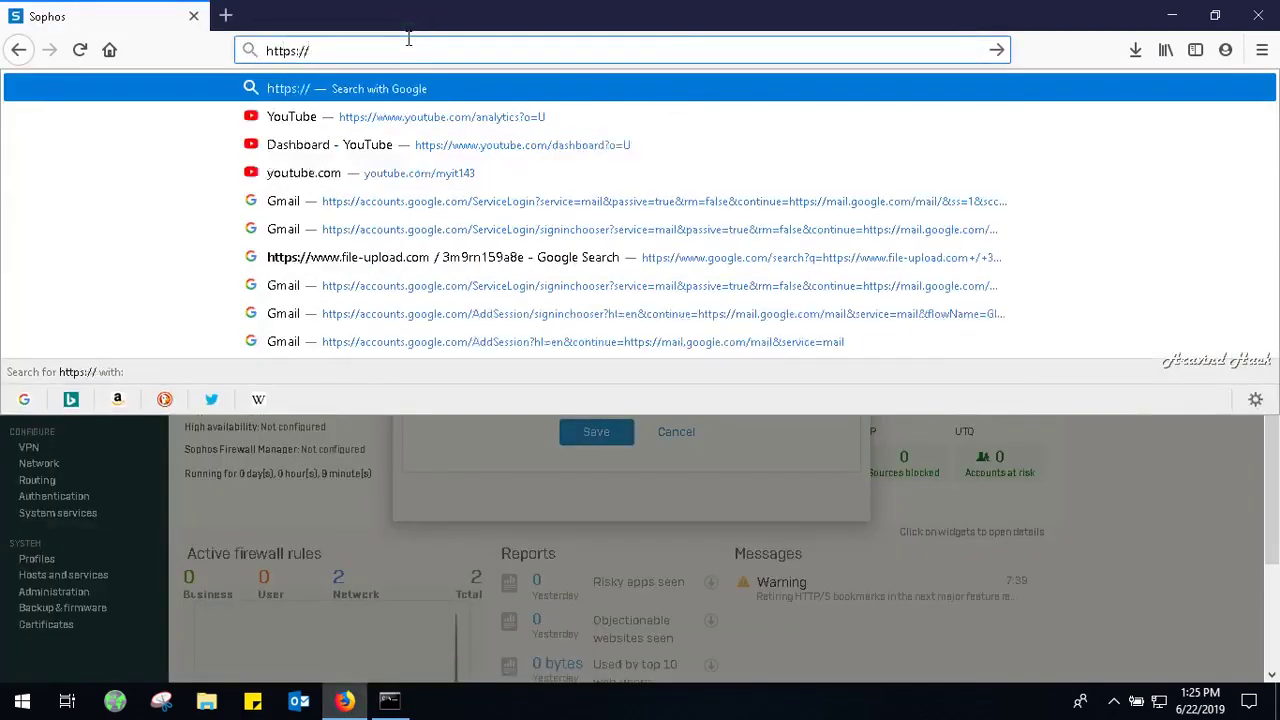
{"action": "type", "text": "192."}
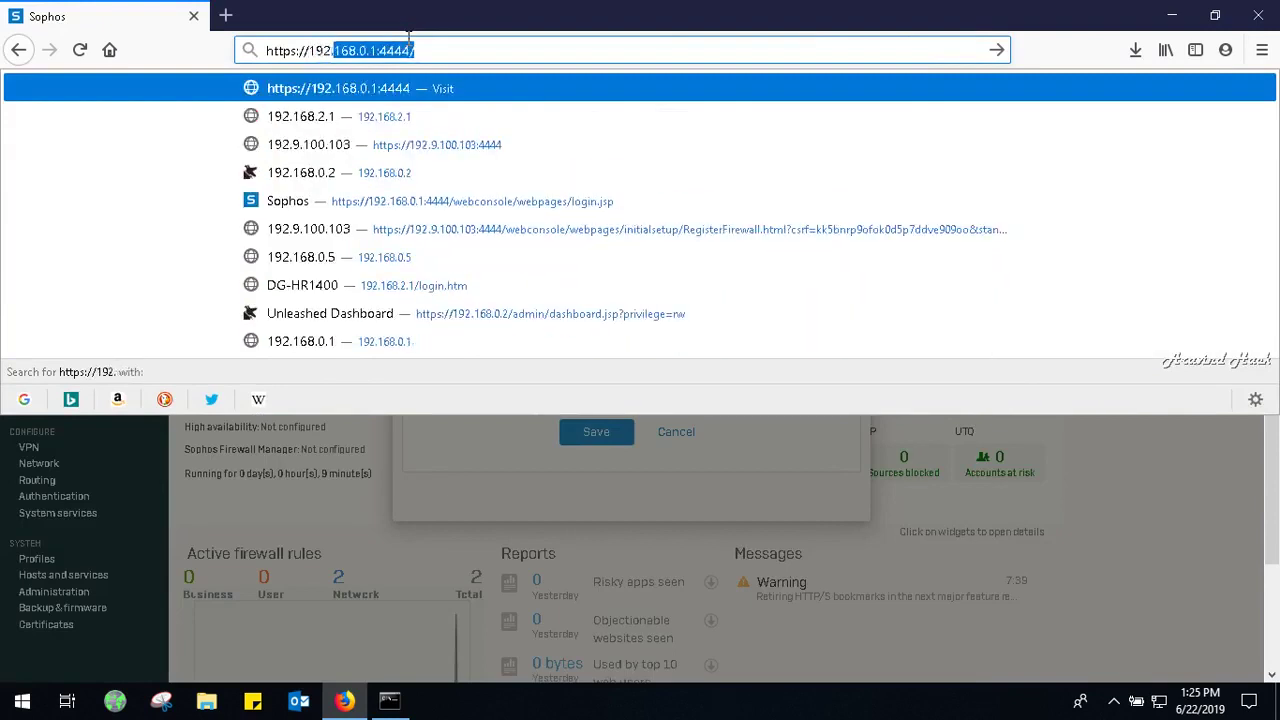
{"action": "type", "text": "9.10"}
{"action": "key", "text": "Return"}
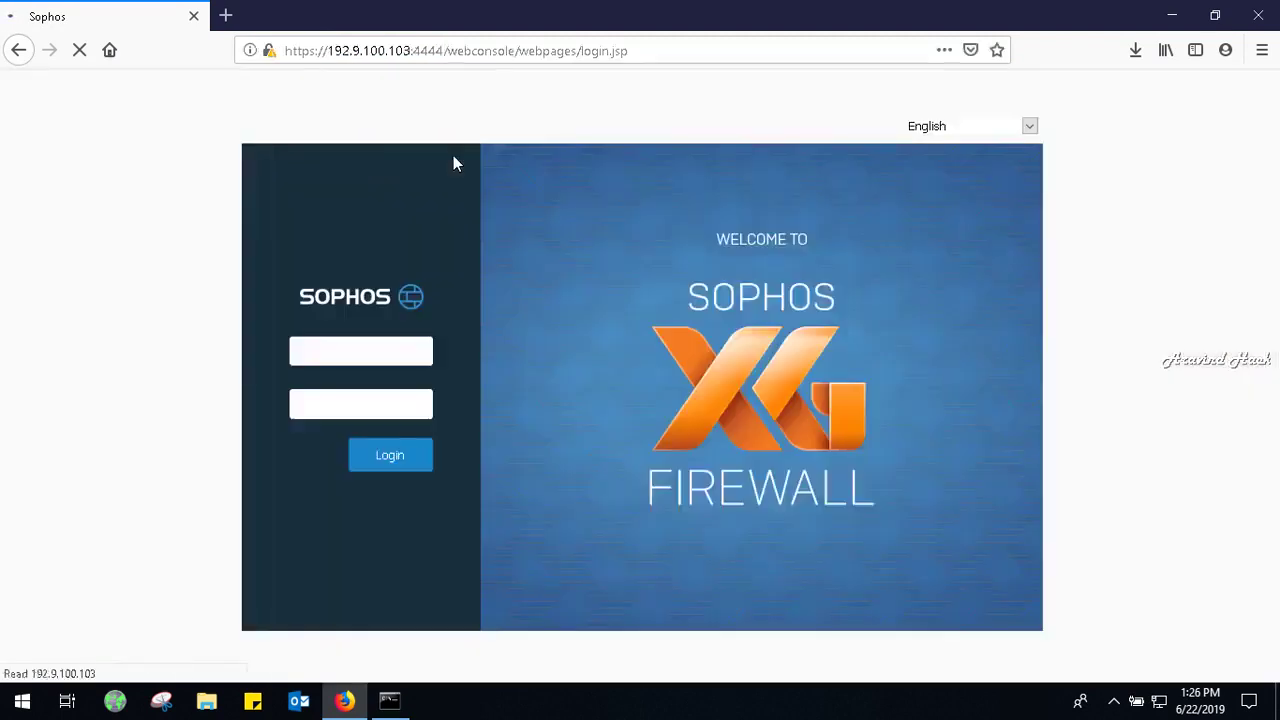
Log in to the web console as admin with the account password, declining Firefox's save-login prompt.
{"action": "type", "text": "admin"}
{"action": "key", "text": "Tab"}
{"action": "type", "text": "*********"}
{"action": "left_click", "coordinate": [398, 486]}
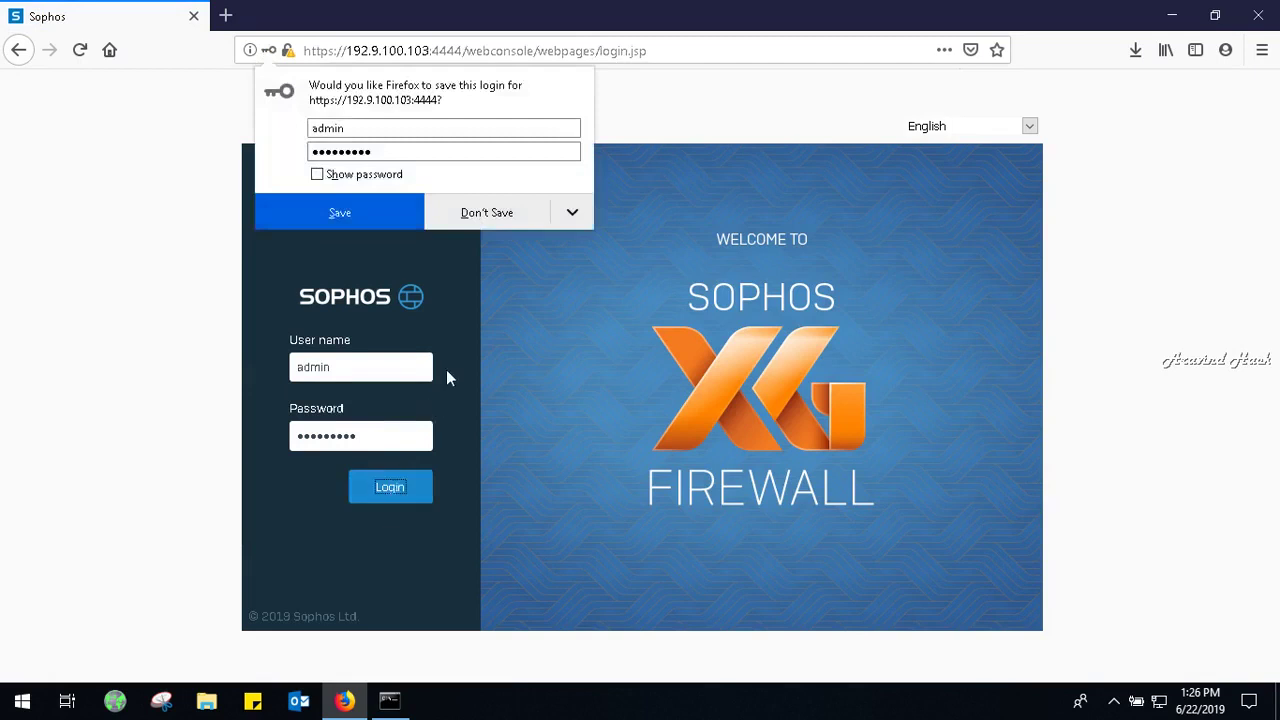
{"action": "left_click", "coordinate": [502, 214]}
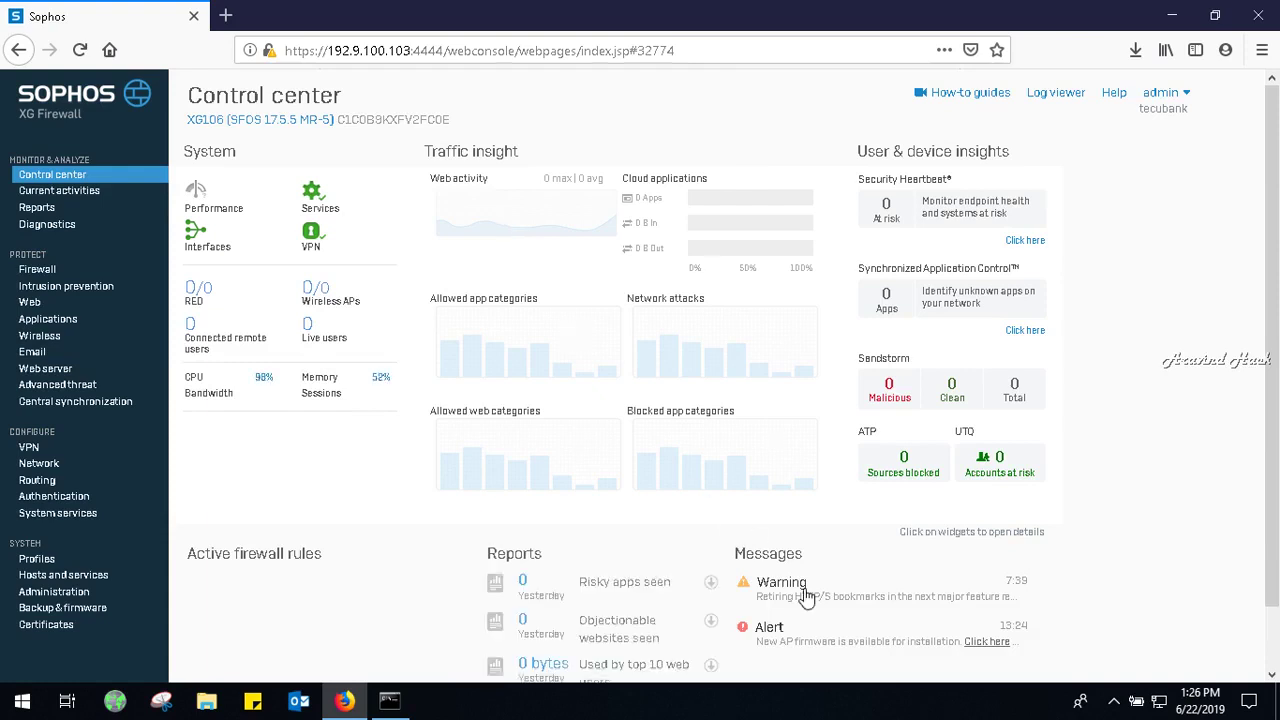
View the firewall rules, then the IP host group, MAC host, FQDN host, FQDN host group and Country group lists.
{"action": "left_click", "coordinate": [39, 270]}
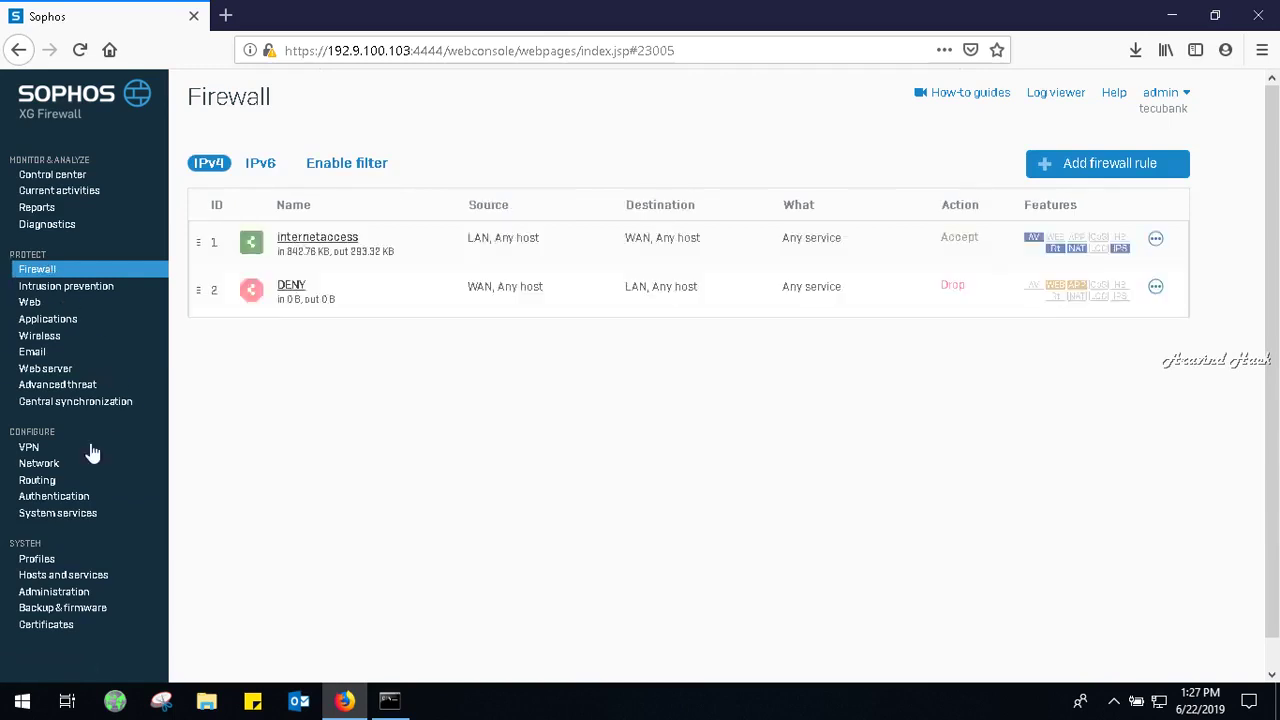
{"action": "left_click", "coordinate": [50, 580]}
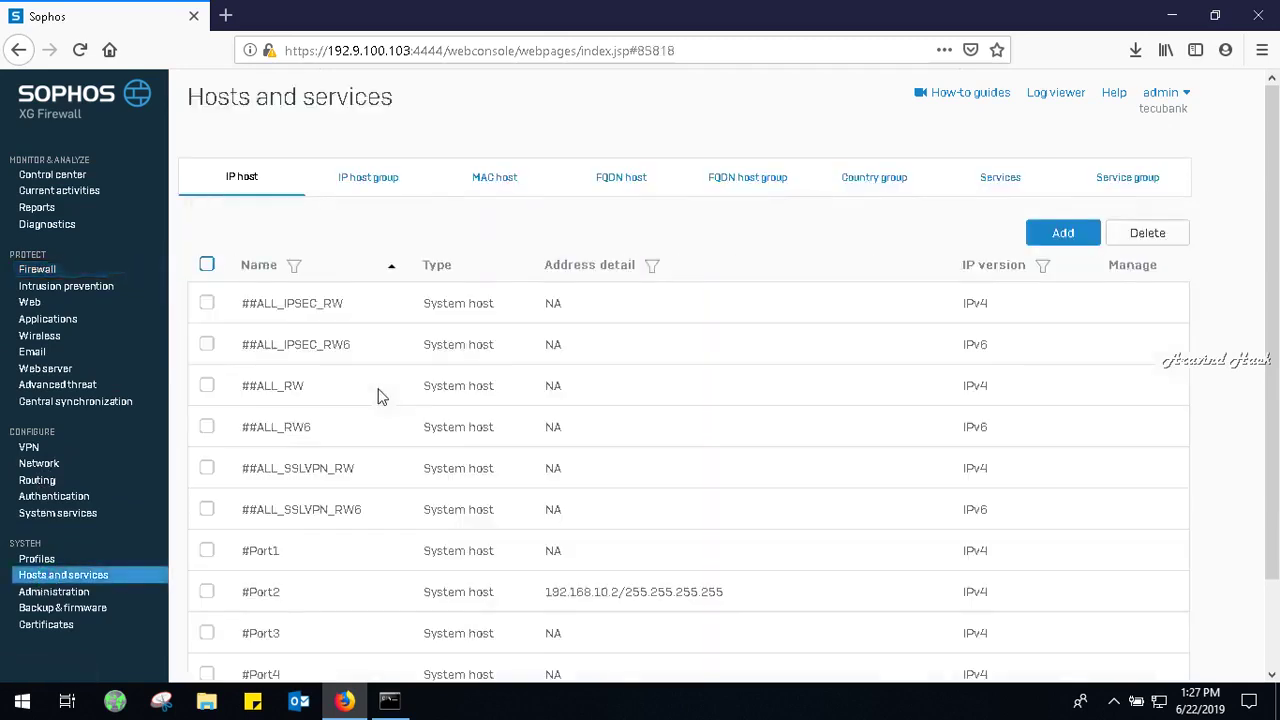
{"action": "left_click", "coordinate": [386, 181]}
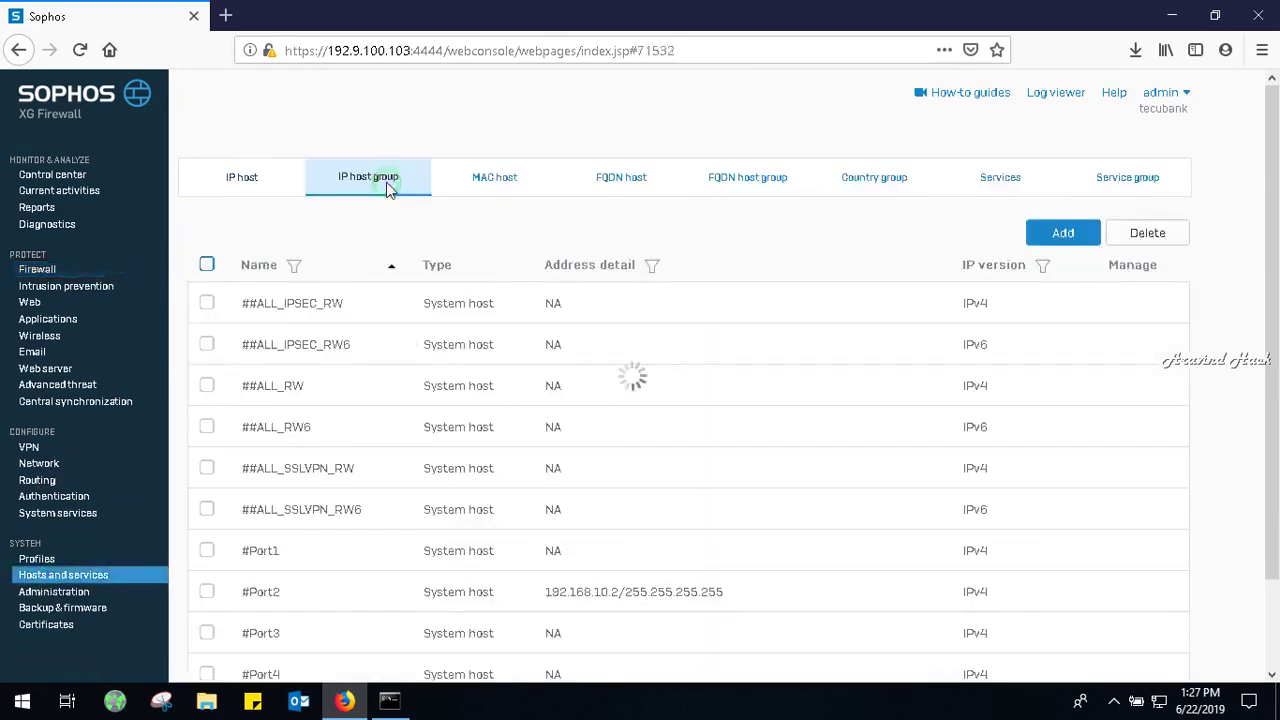
{"action": "left_click", "coordinate": [493, 188]}
{"action": "left_click", "coordinate": [612, 192]}
{"action": "left_click", "coordinate": [762, 194]}
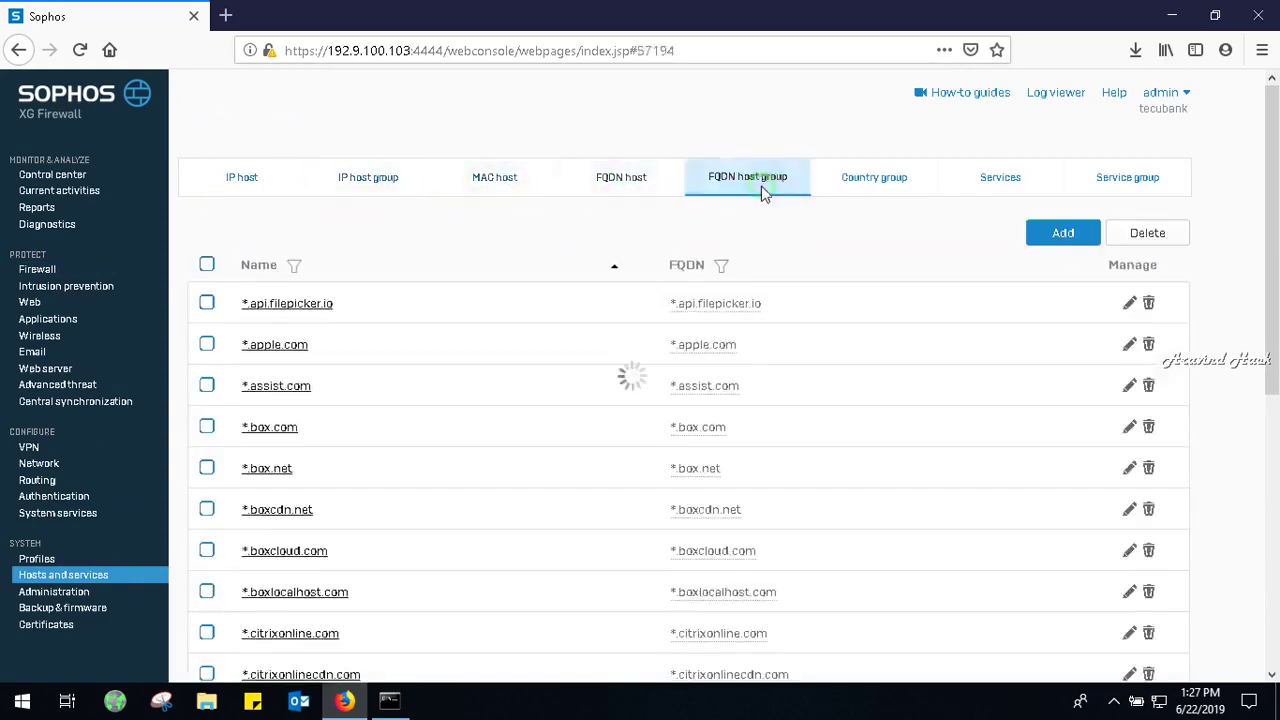
{"action": "left_click", "coordinate": [895, 197]}
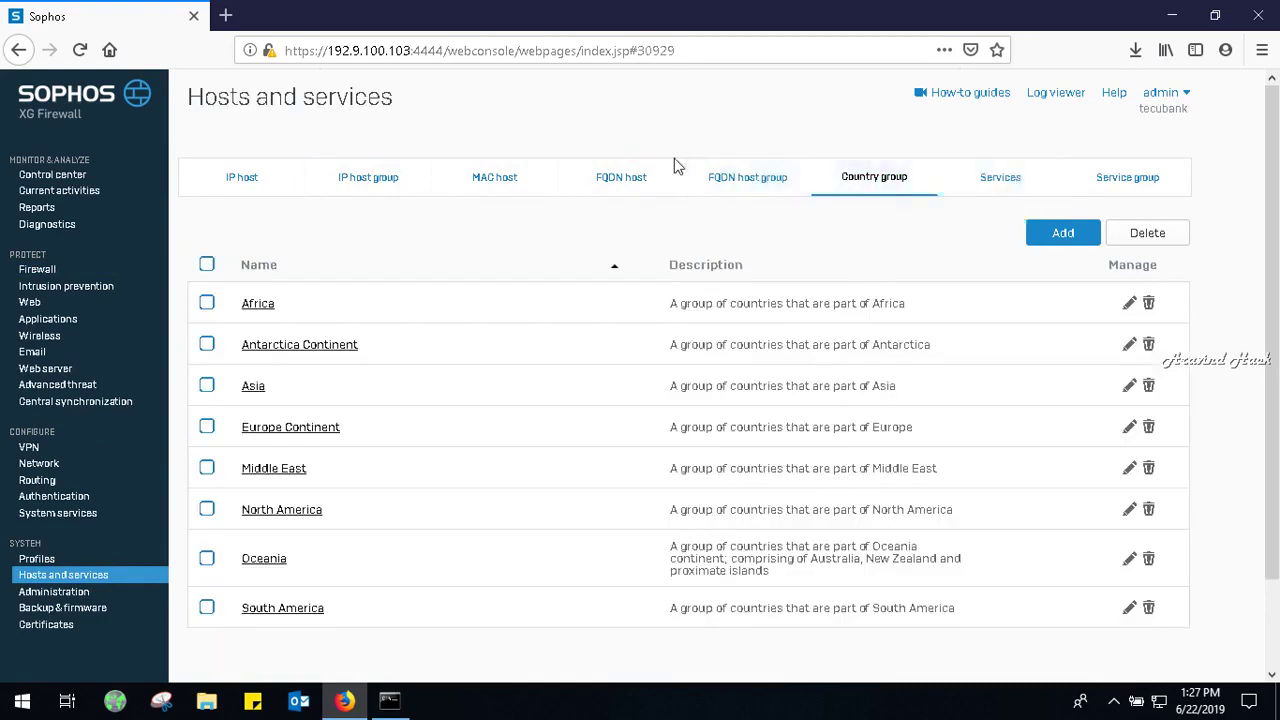
Browse Administration licensing and the Device access ACL table, then the Backup & firmware and Certificates pages.
{"action": "left_click", "coordinate": [66, 592]}
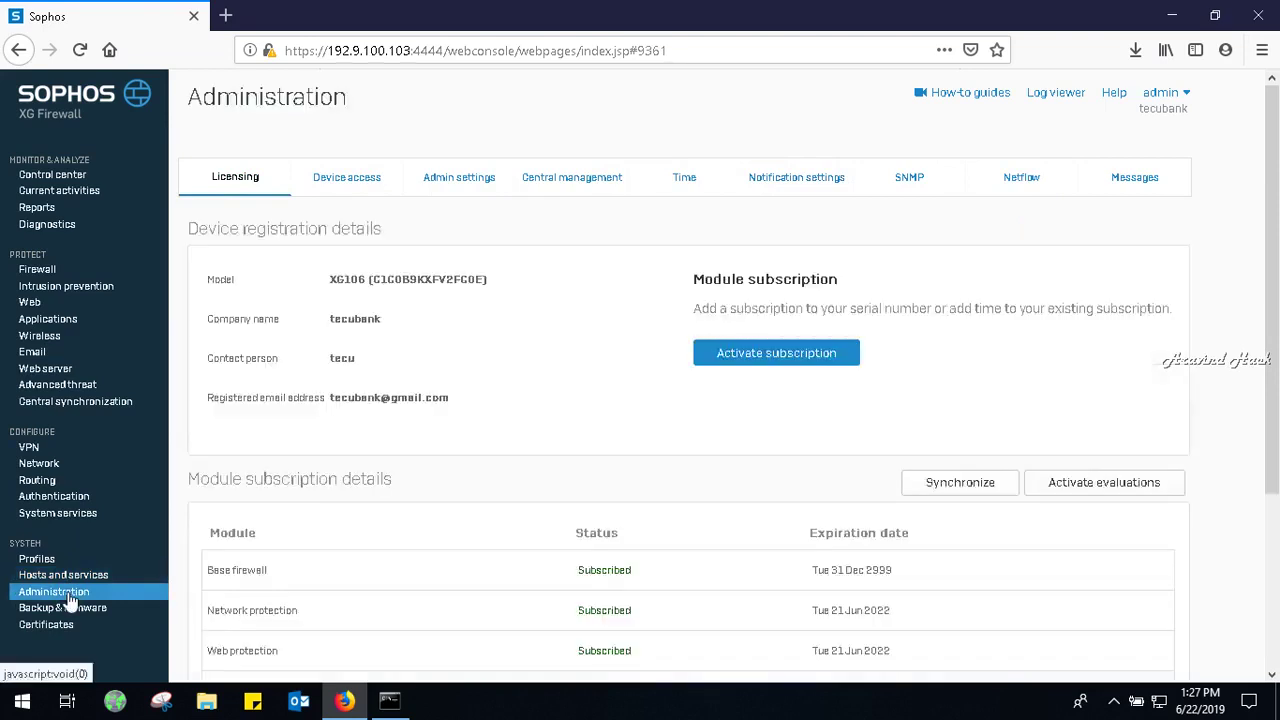
{"action": "mouse_move", "coordinate": [1275, 340]}
{"action": "left_mouse_down"}
{"action": "mouse_move", "coordinate": [1275, 510]}
{"action": "mouse_move", "coordinate": [1275, 358]}
{"action": "left_mouse_up"}
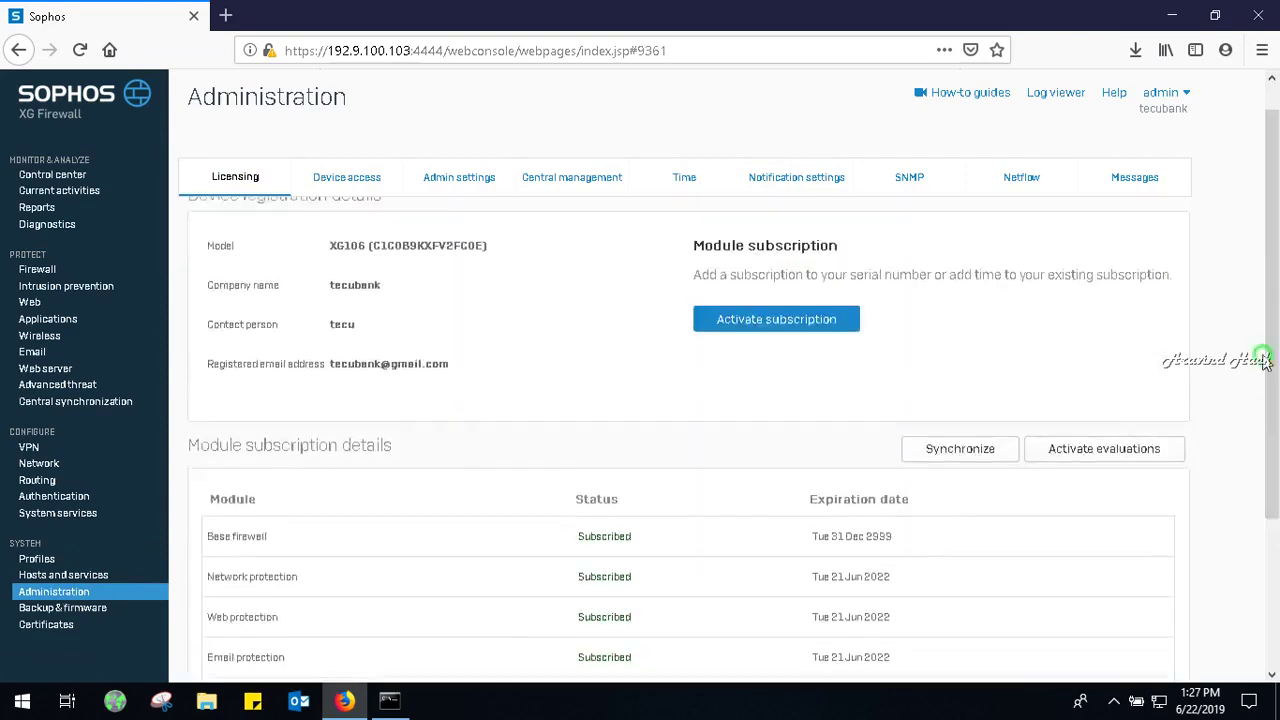
{"action": "left_click", "coordinate": [359, 181]}
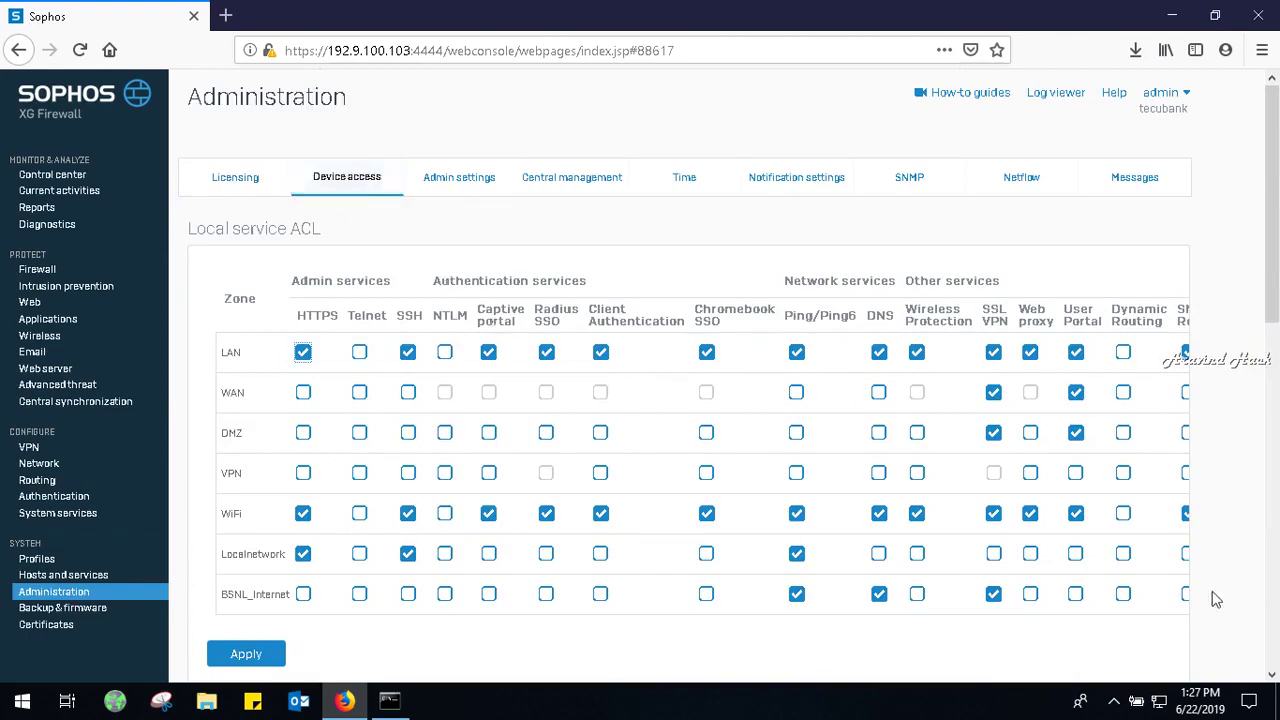
{"action": "scroll", "coordinate": [1274, 310], "scroll_direction": "down", "scroll_amount": 2}
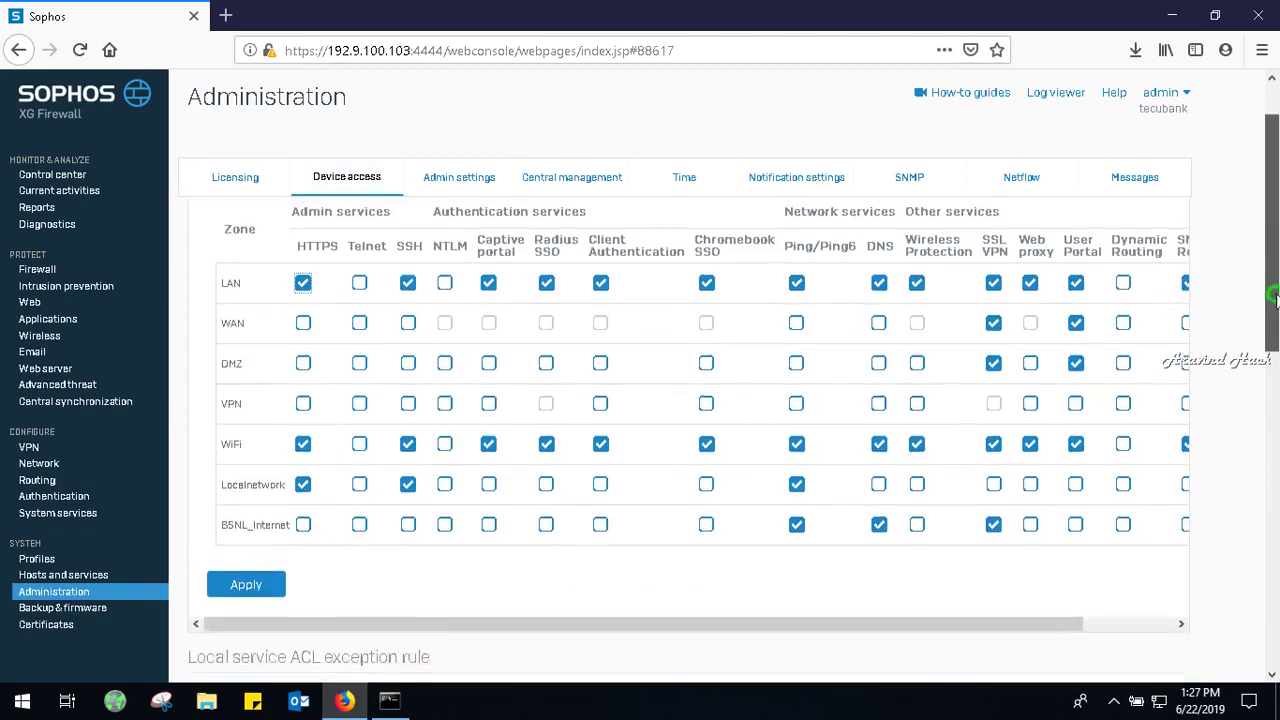
{"action": "left_click_drag", "start_coordinate": [1274, 305], "coordinate": [1274, 301]}
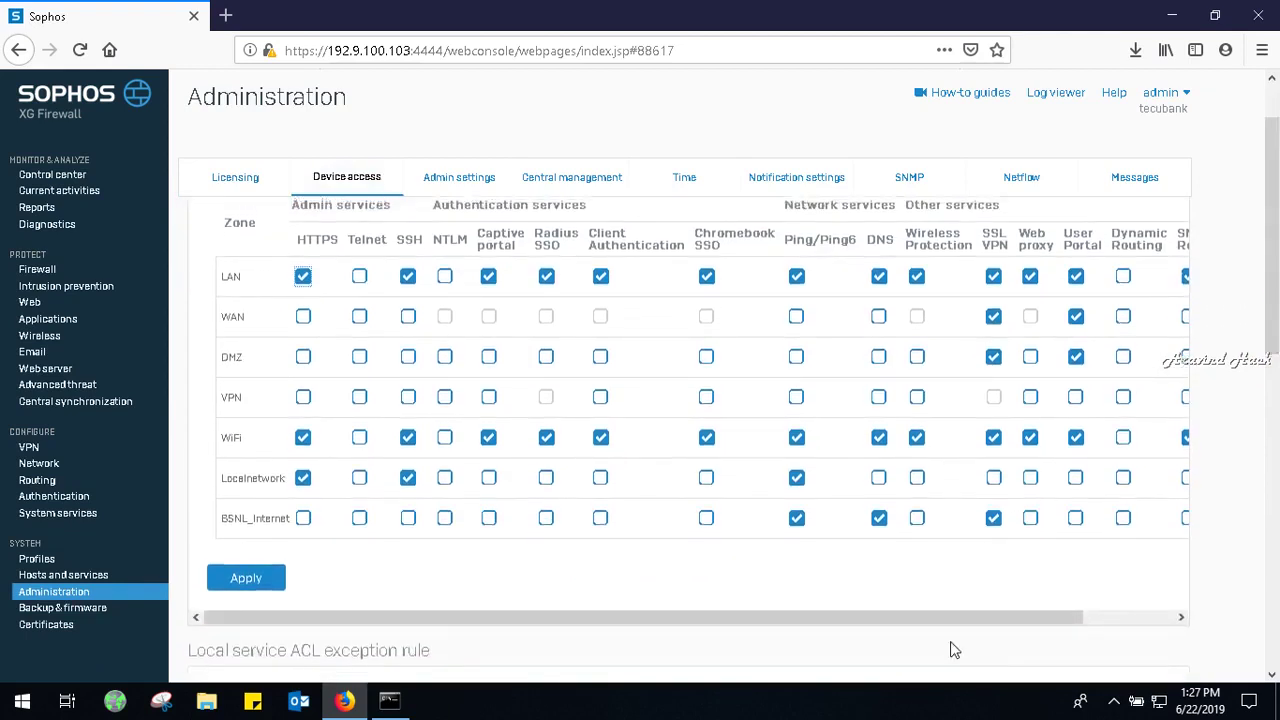
{"action": "left_click_drag", "start_coordinate": [949, 620], "coordinate": [924, 627]}
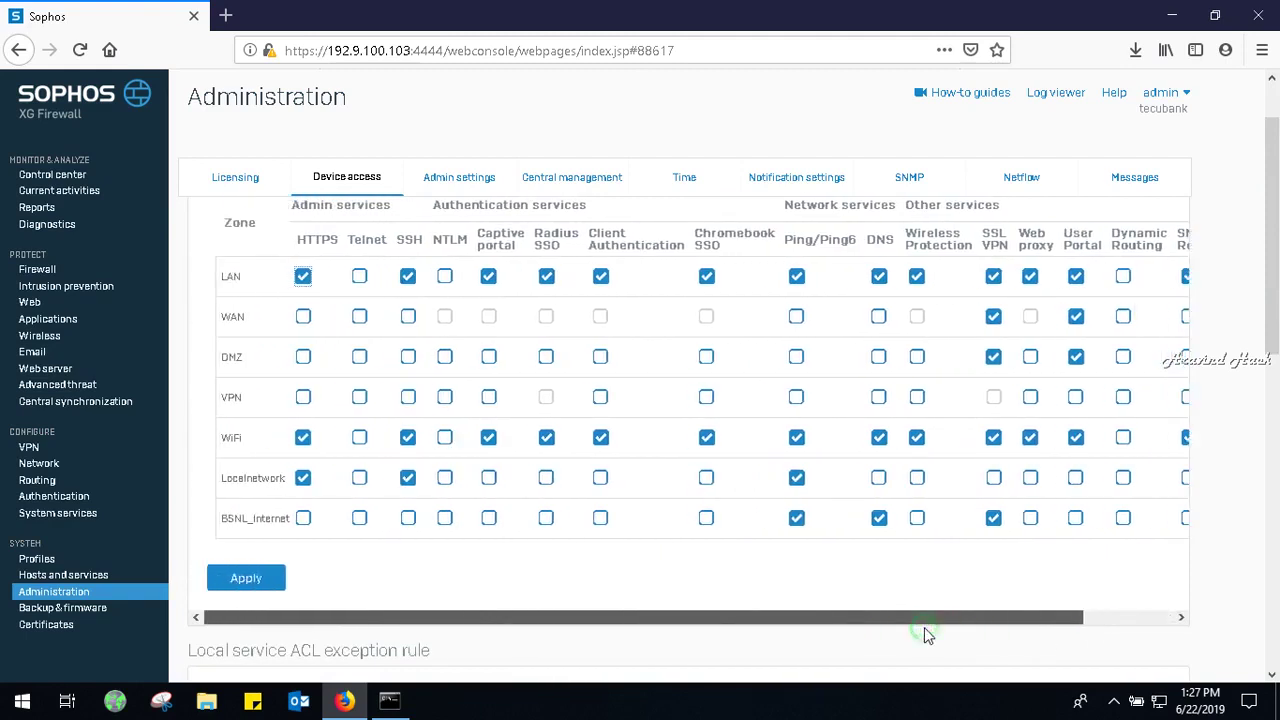
{"action": "left_click", "coordinate": [92, 610]}
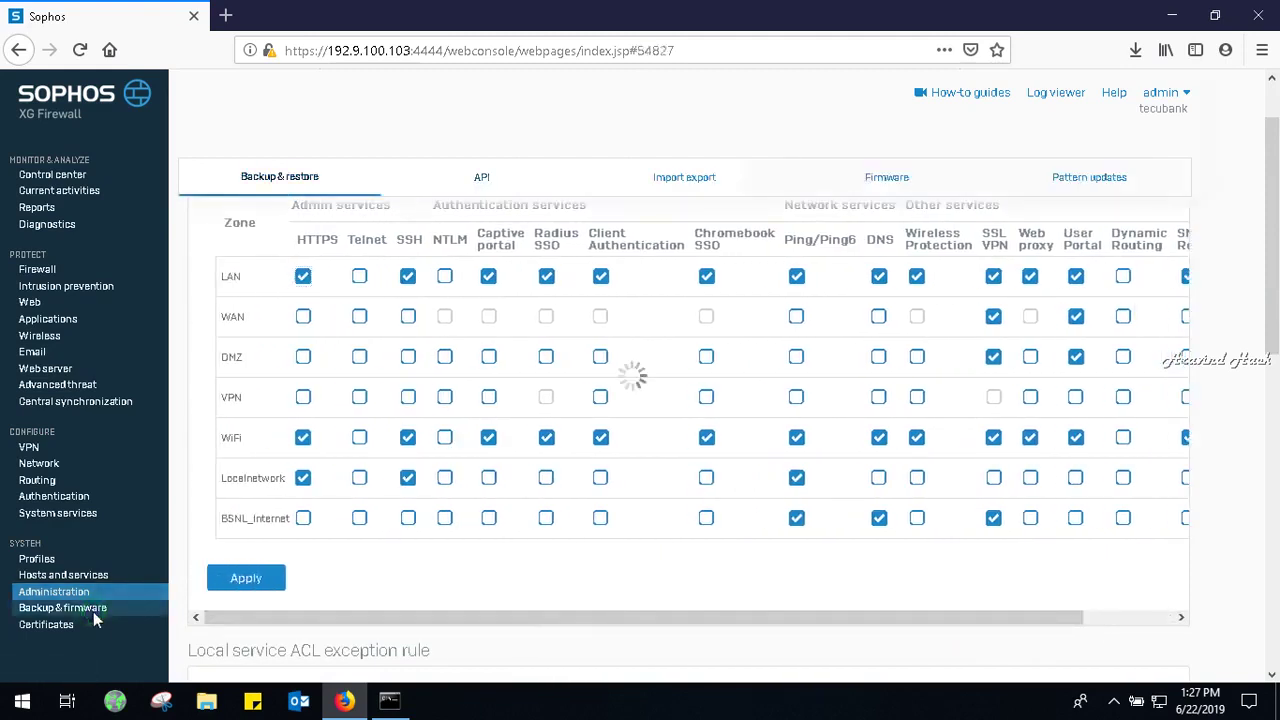
{"action": "left_click", "coordinate": [62, 624]}
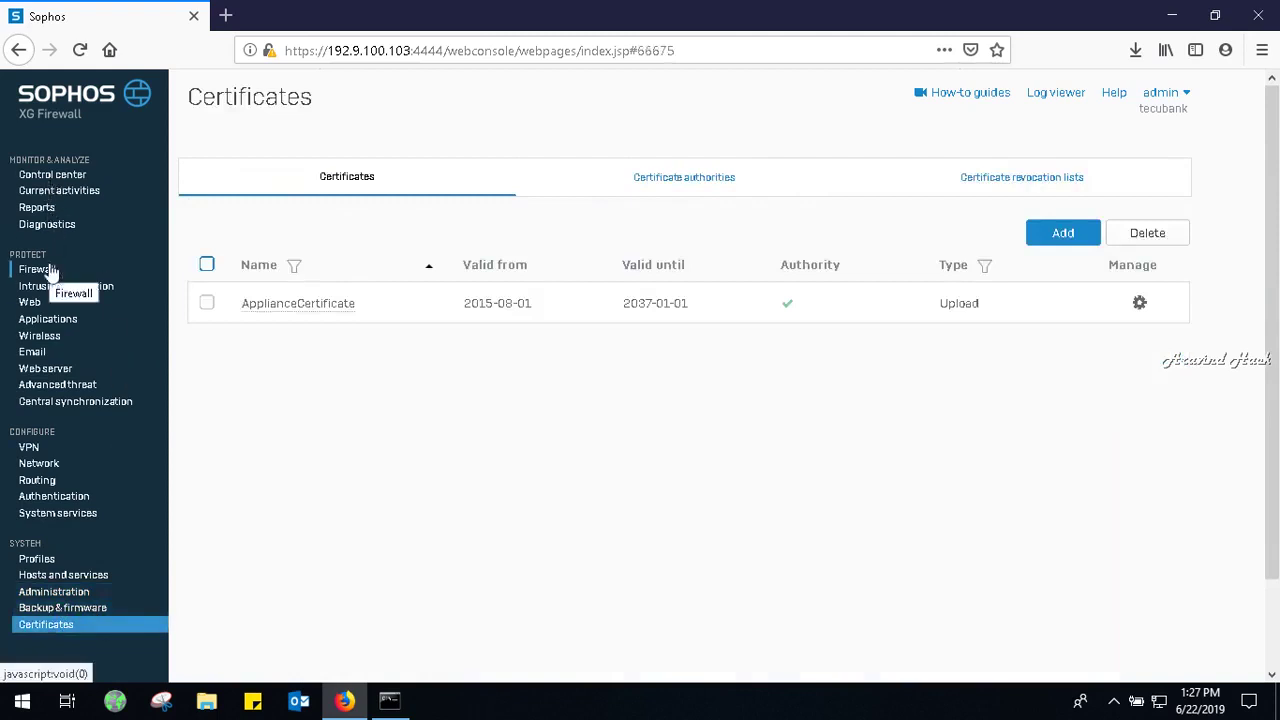
Review the System services RED and Malware protection settings, keeping Sophos as primary antivirus engine.
{"action": "left_click", "coordinate": [51, 515]}
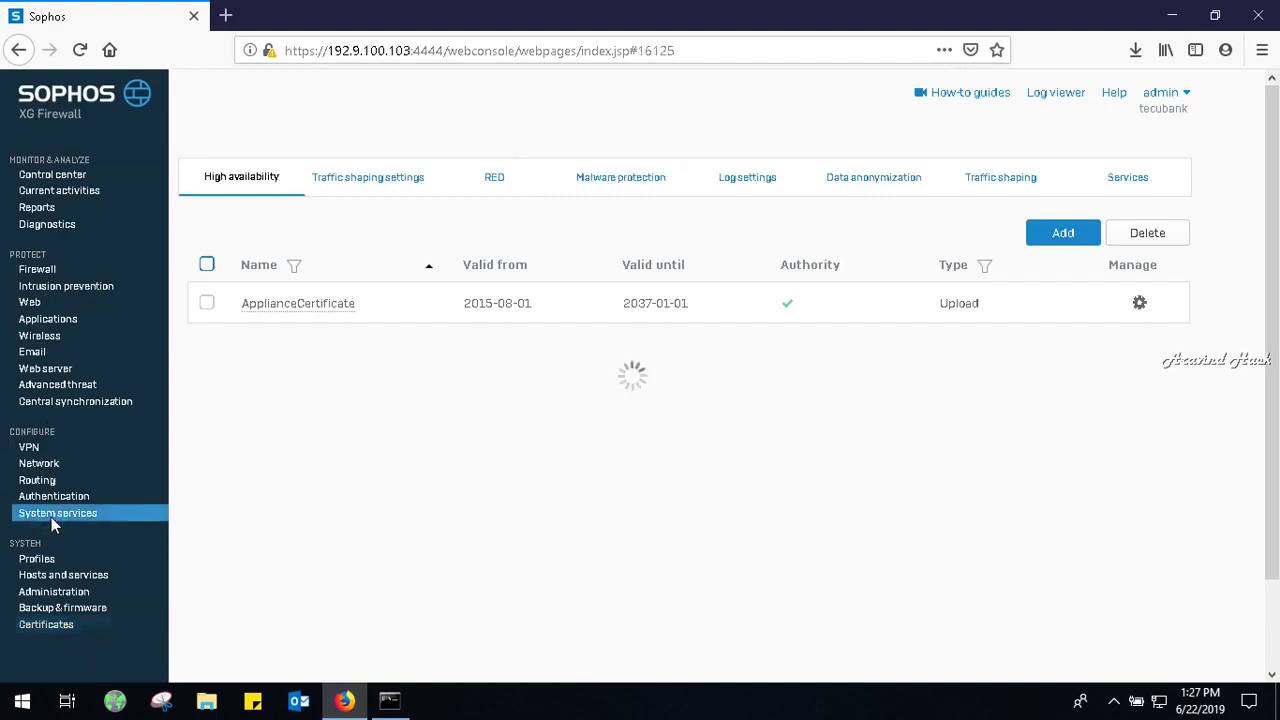
{"action": "left_click", "coordinate": [503, 192]}
{"action": "left_click", "coordinate": [586, 173]}
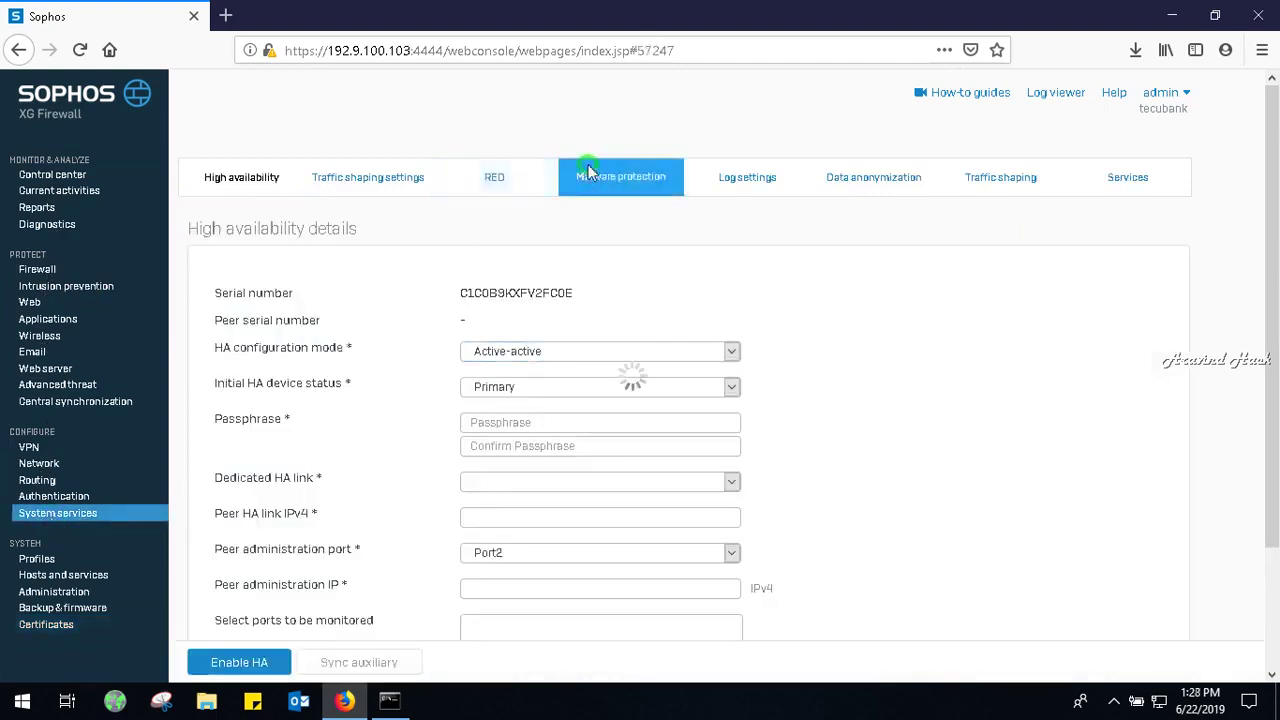
{"action": "left_click", "coordinate": [534, 284]}
{"action": "left_click", "coordinate": [534, 282]}
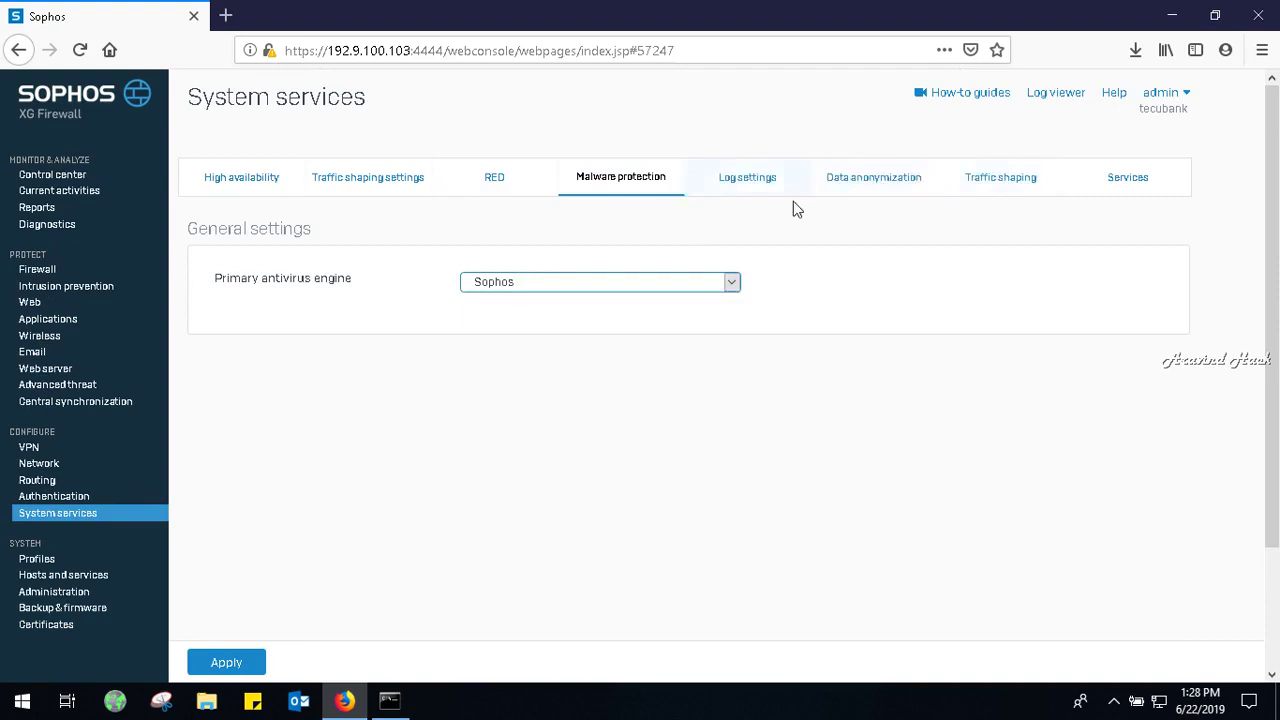
Scroll through the System services list, then go to the Profiles schedules page.
{"action": "left_click", "coordinate": [1132, 184]}
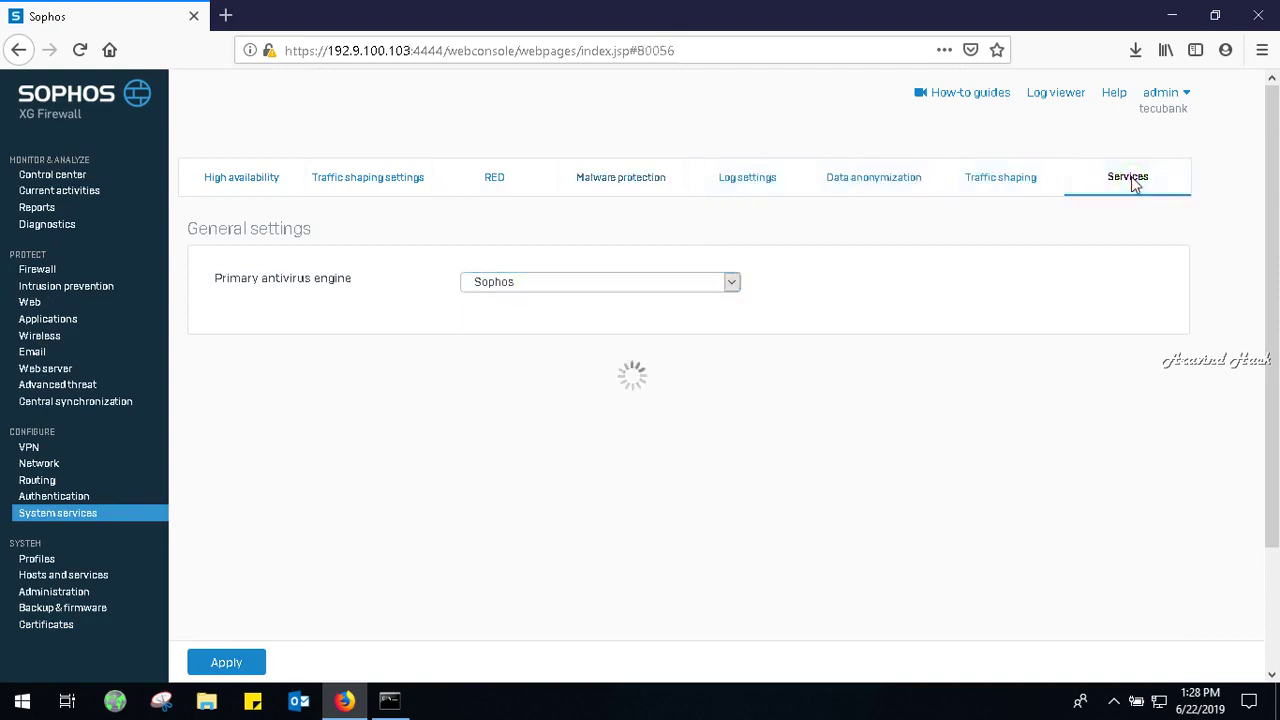
{"action": "left_click_drag", "start_coordinate": [1276, 244], "coordinate": [1276, 430]}
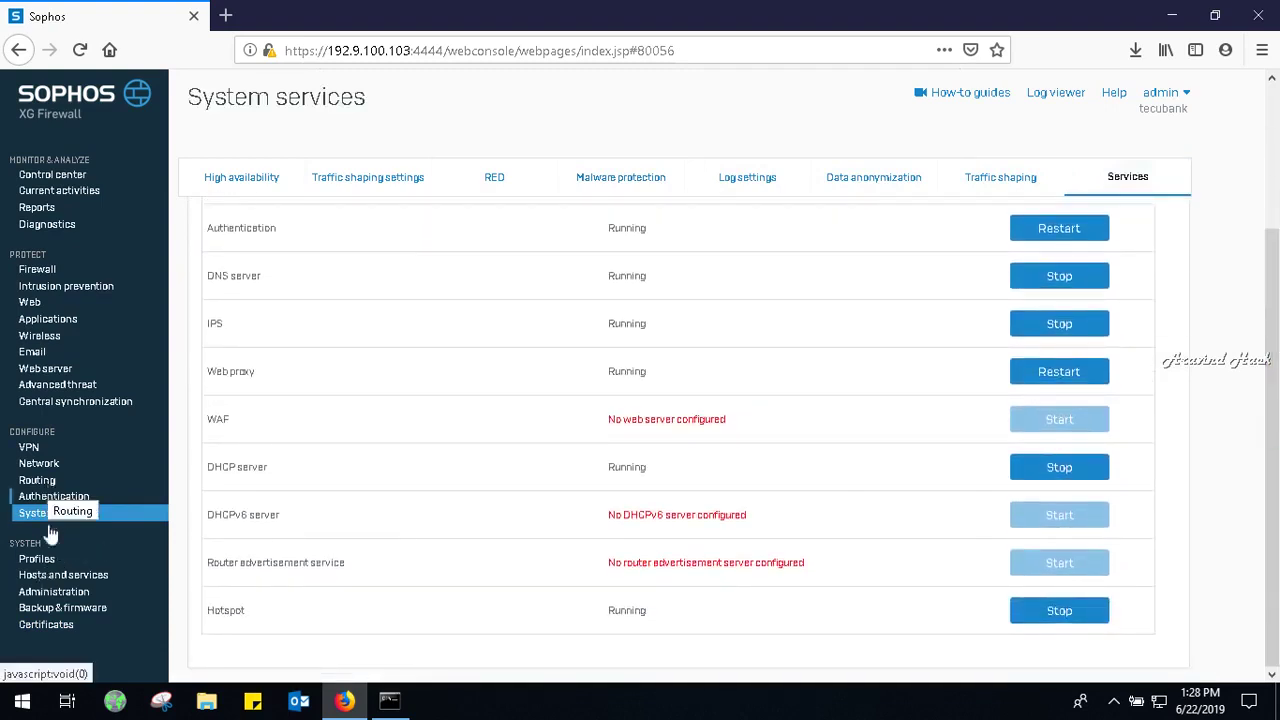
{"action": "left_click", "coordinate": [40, 560]}
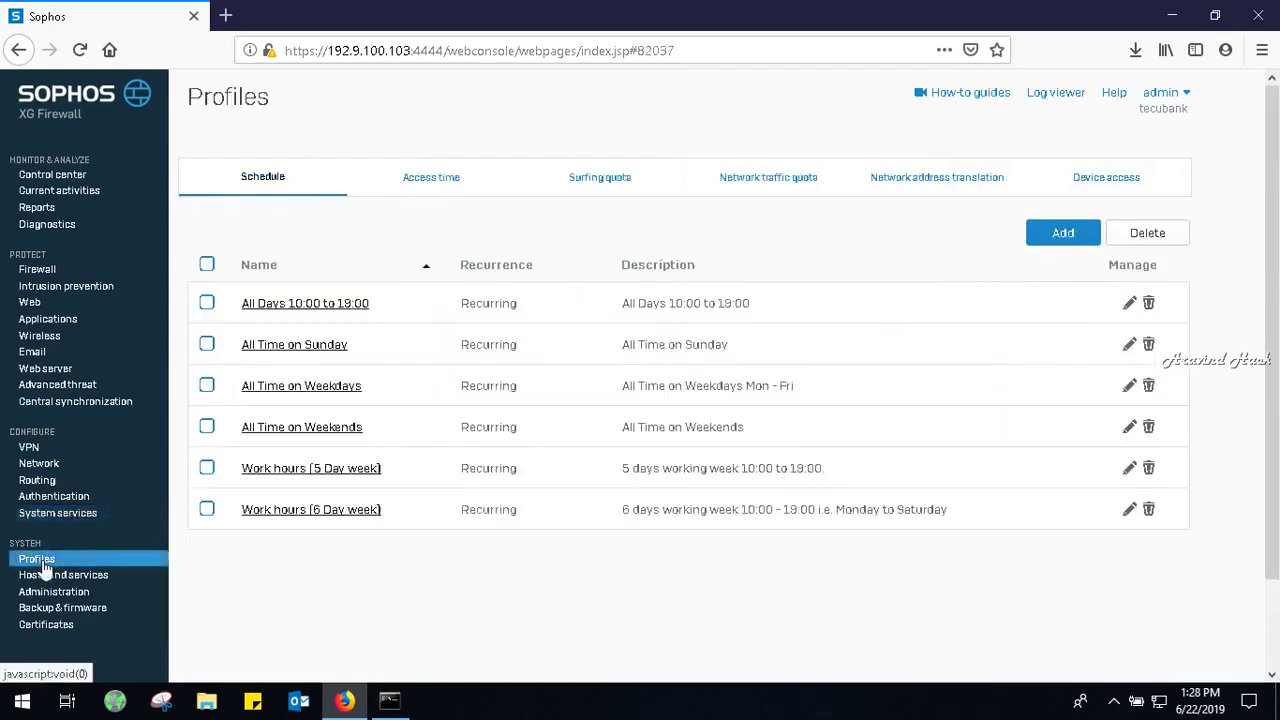
Look through the device access profiles, hosts and services, and administration settings tabs.
{"action": "left_click", "coordinate": [1076, 178]}
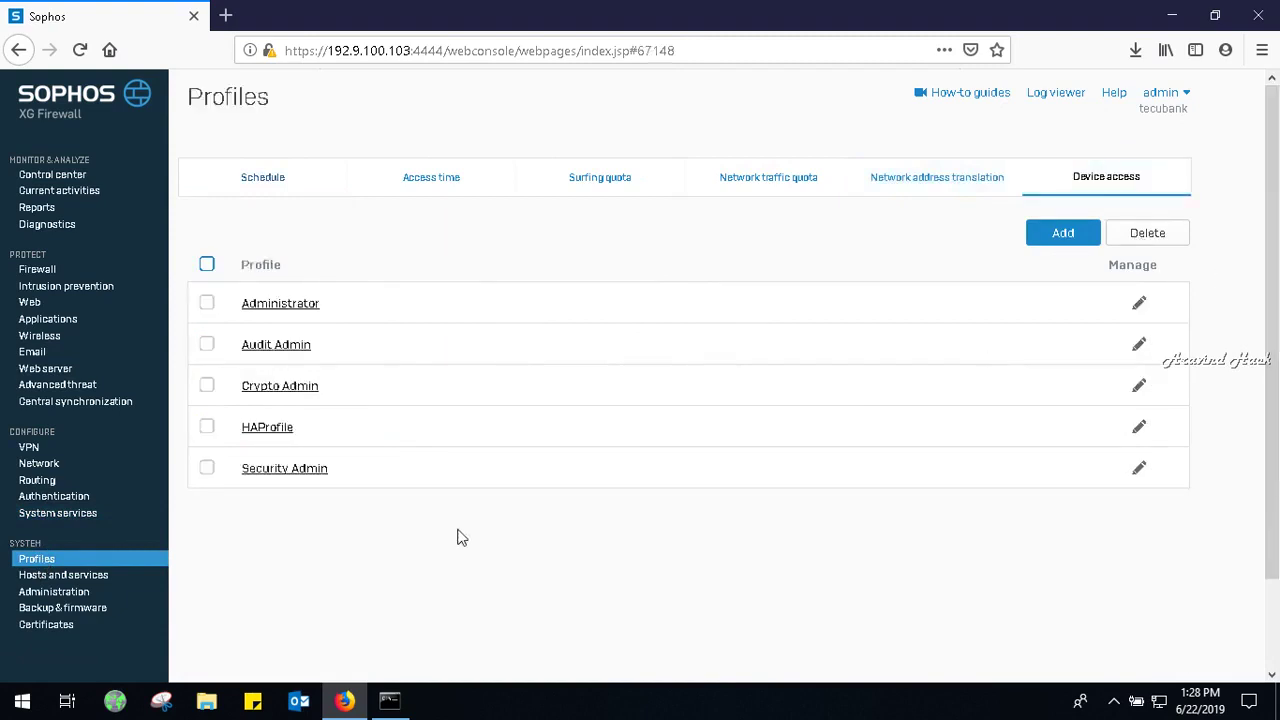
{"action": "left_click", "coordinate": [30, 578]}
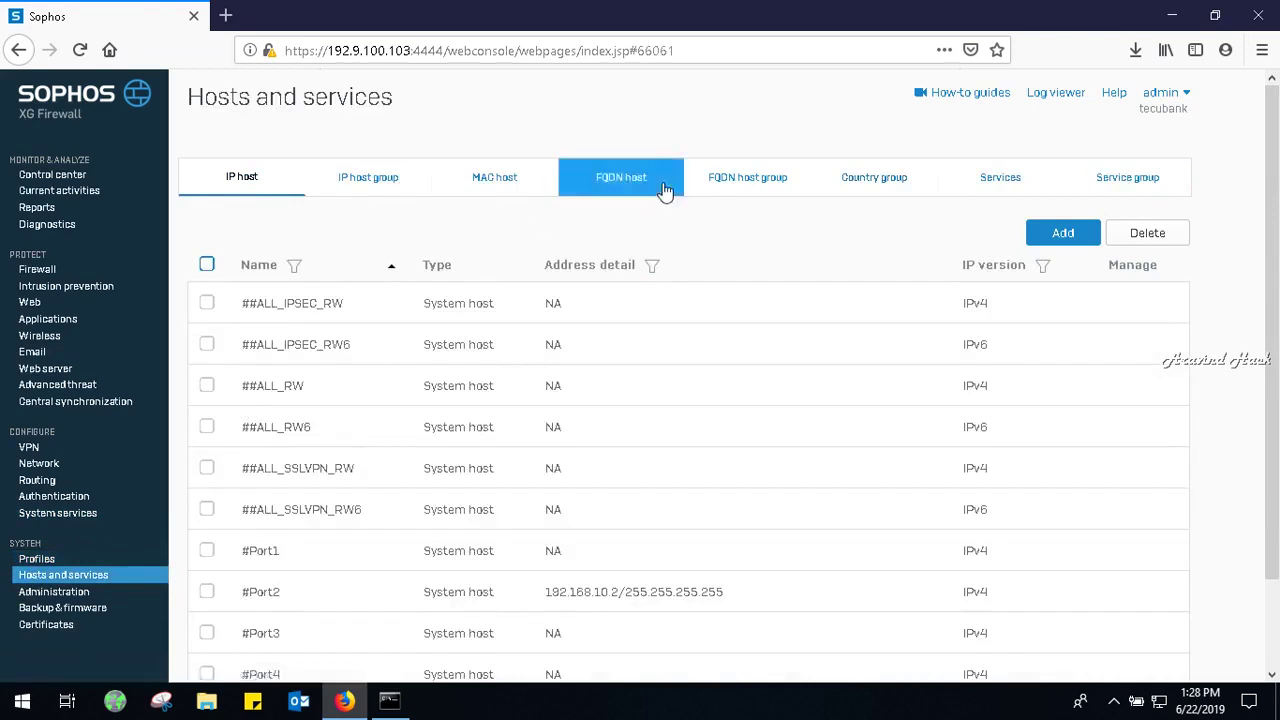
{"action": "left_click", "coordinate": [75, 596]}
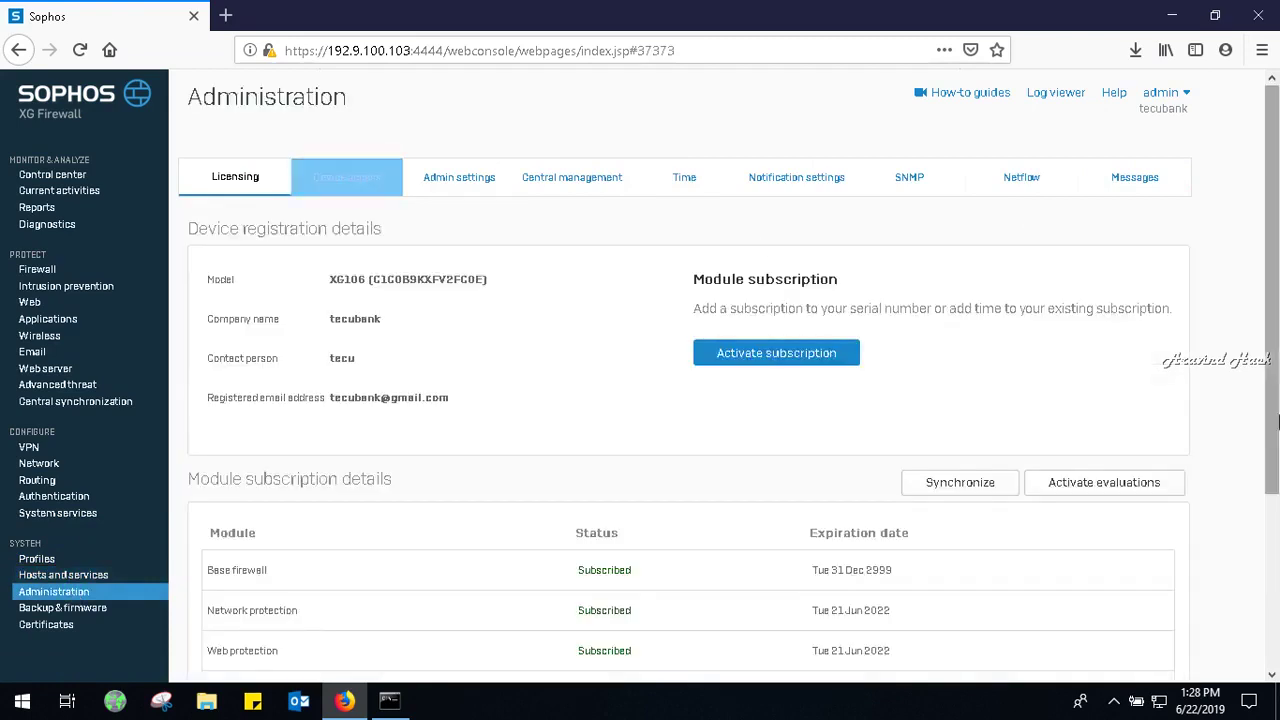
{"action": "scroll", "coordinate": [1278, 368], "scroll_direction": "down", "scroll_amount": 3}
{"action": "scroll", "coordinate": [1278, 368], "scroll_direction": "up", "scroll_amount": 3}
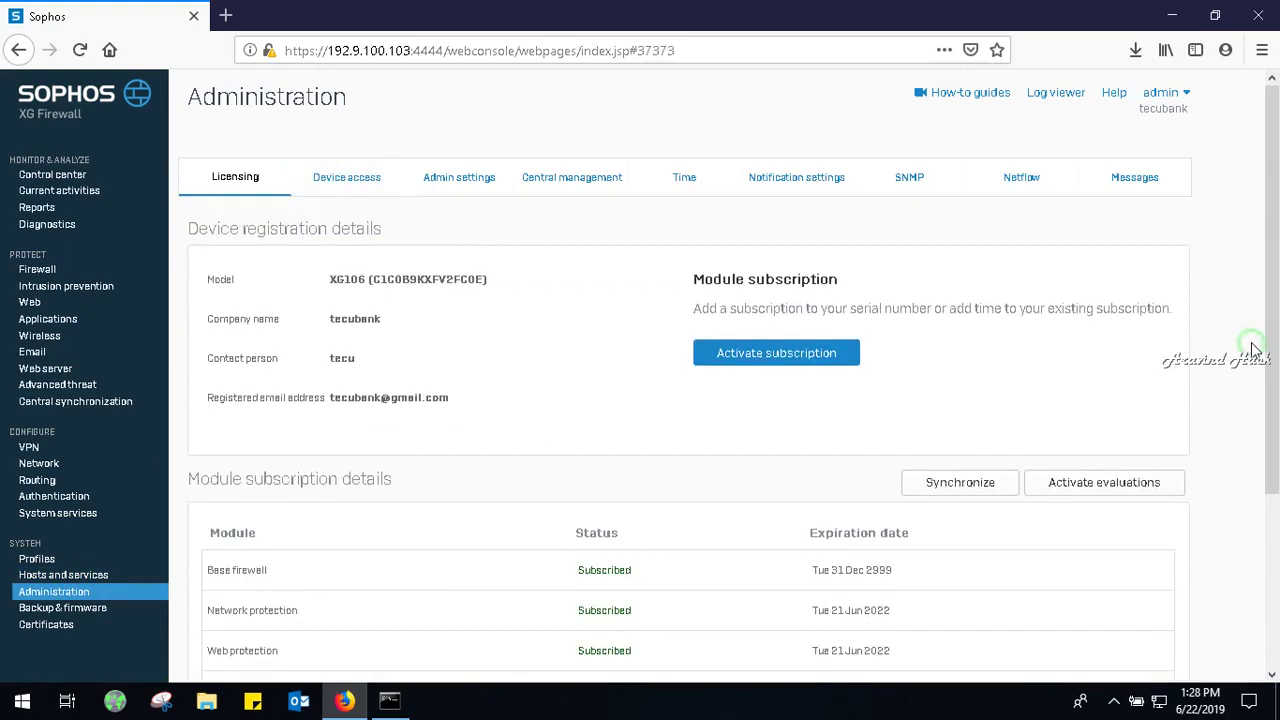
{"action": "left_click", "coordinate": [340, 177]}
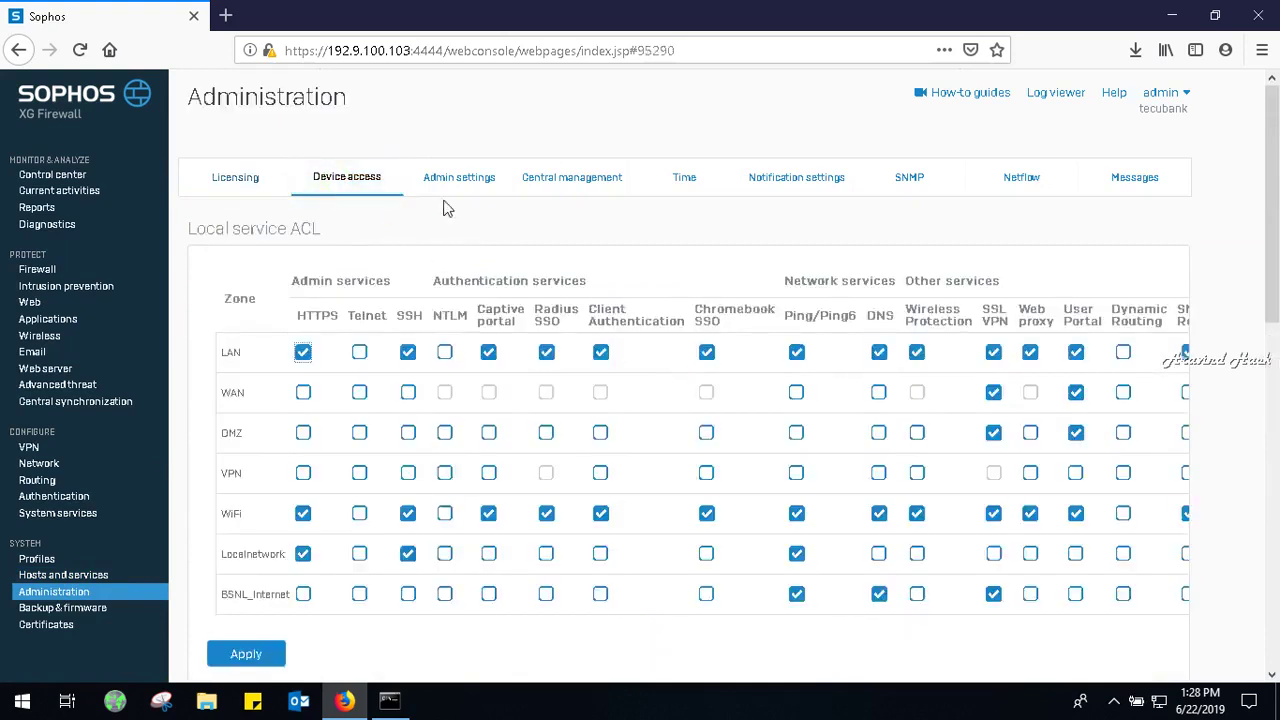
{"action": "left_click", "coordinate": [474, 178]}
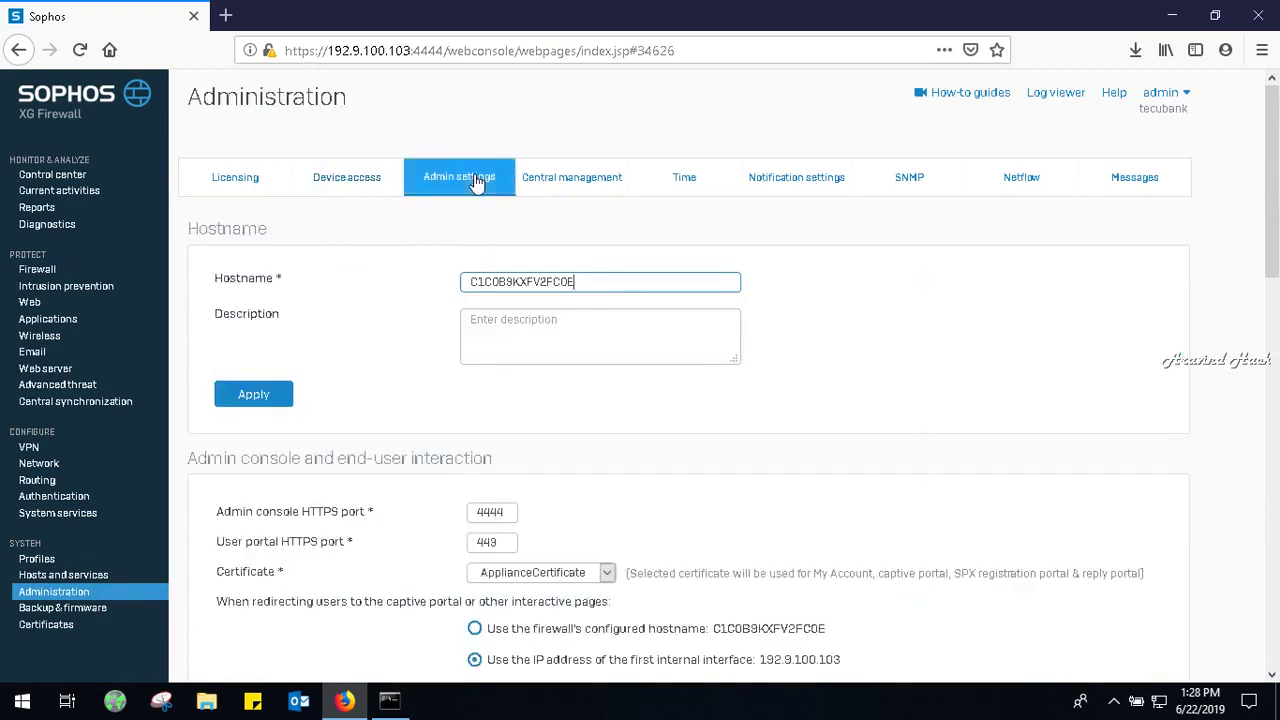
{"action": "left_click_drag", "start_coordinate": [1278, 240], "coordinate": [1275, 600]}
{"action": "scroll", "coordinate": [685, 208], "scroll_direction": "up", "scroll_amount": 10}
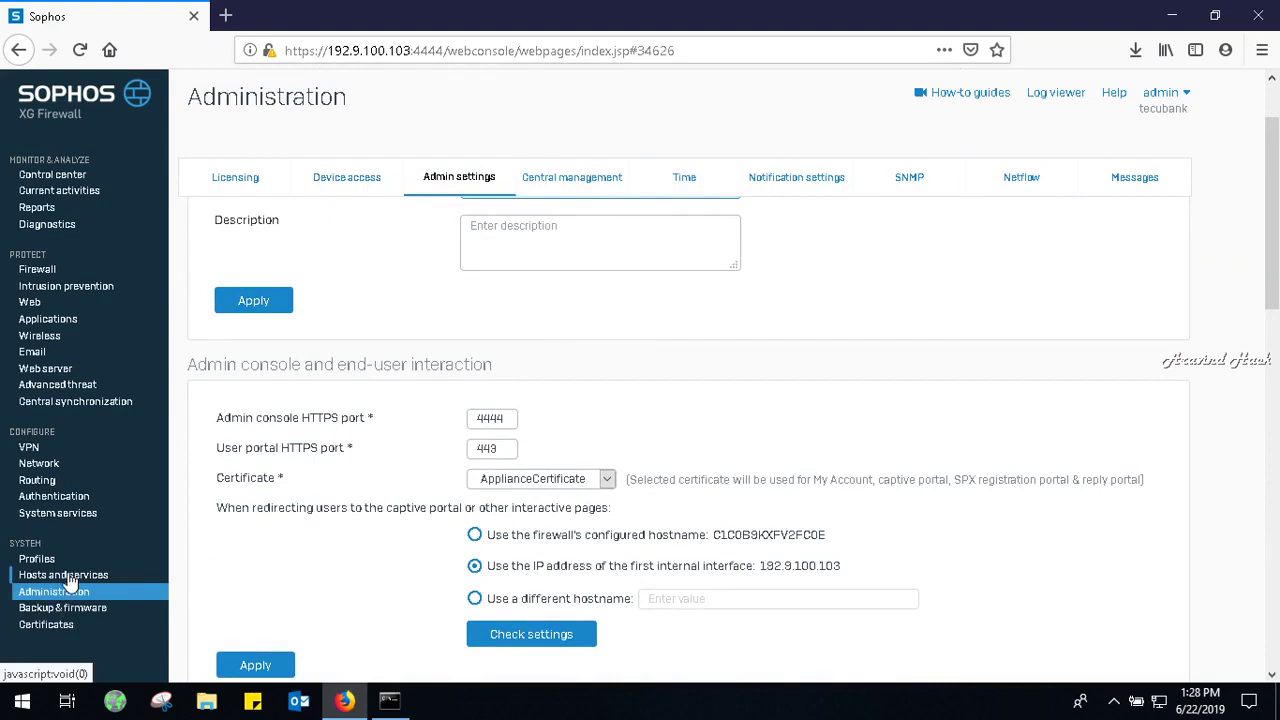
Start a blank new user form from Authentication > Users.
{"action": "left_click", "coordinate": [53, 500]}
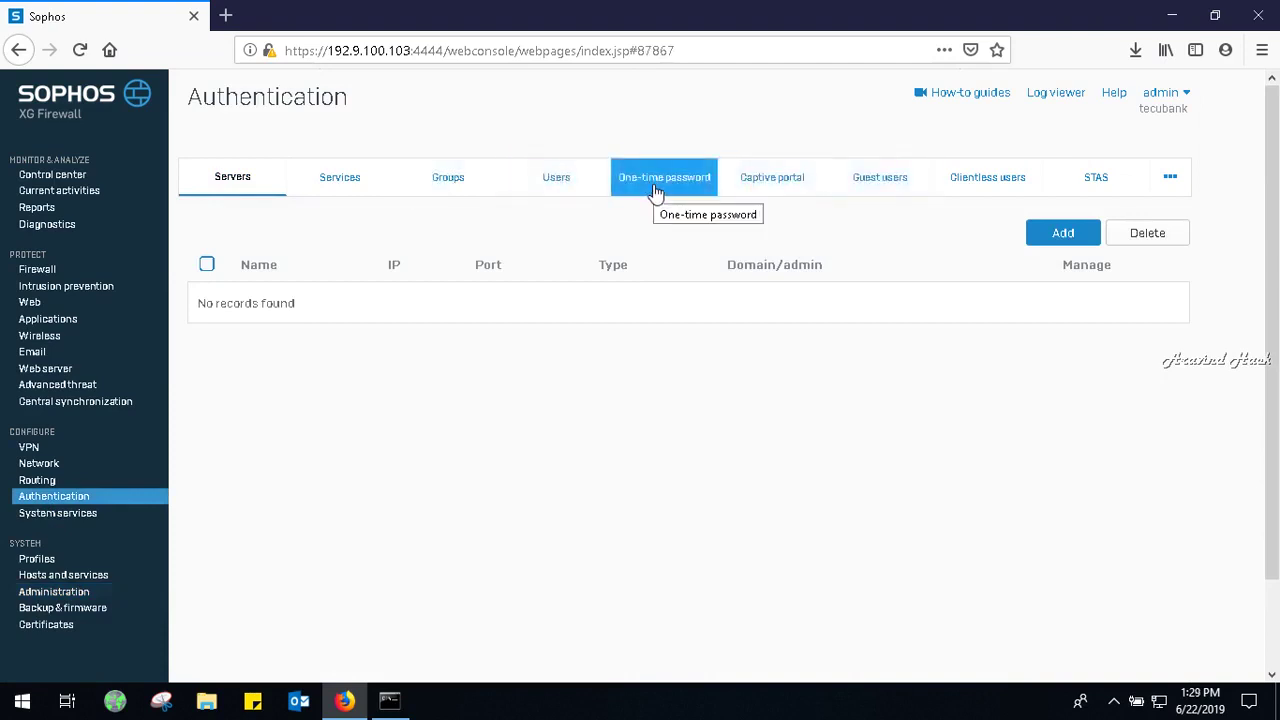
{"action": "left_click", "coordinate": [574, 188]}
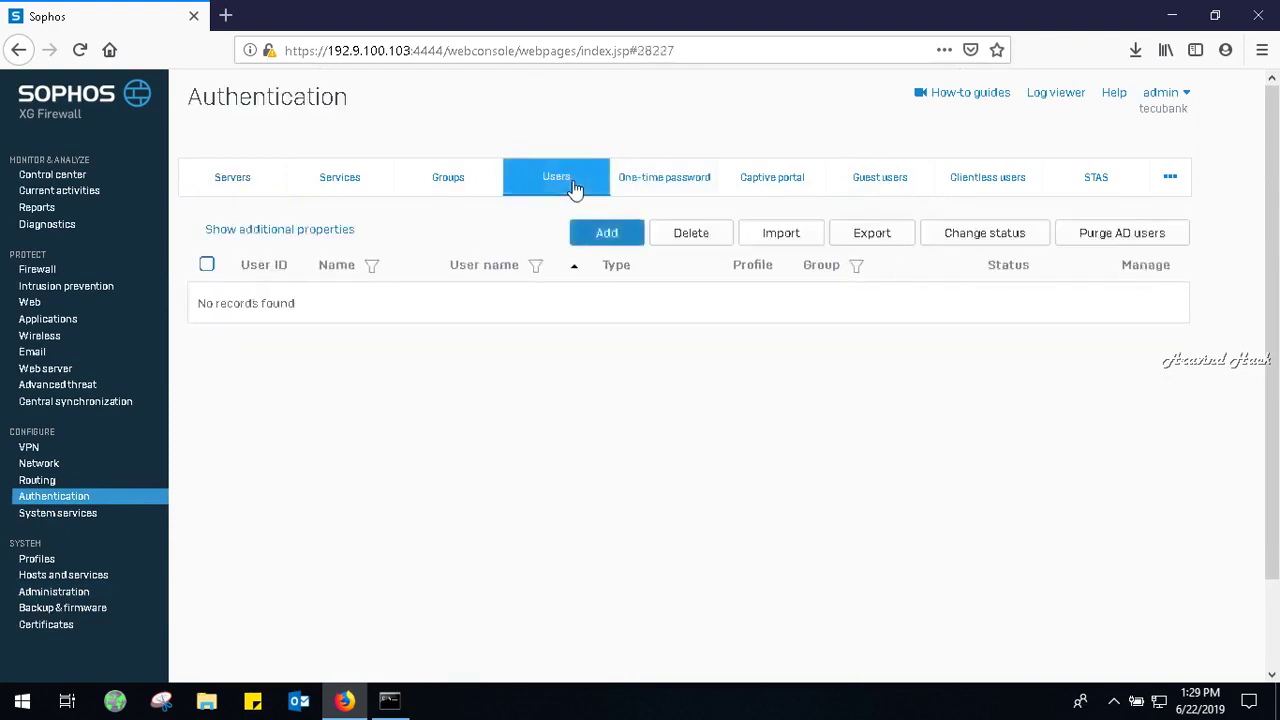
{"action": "left_click", "coordinate": [620, 236]}
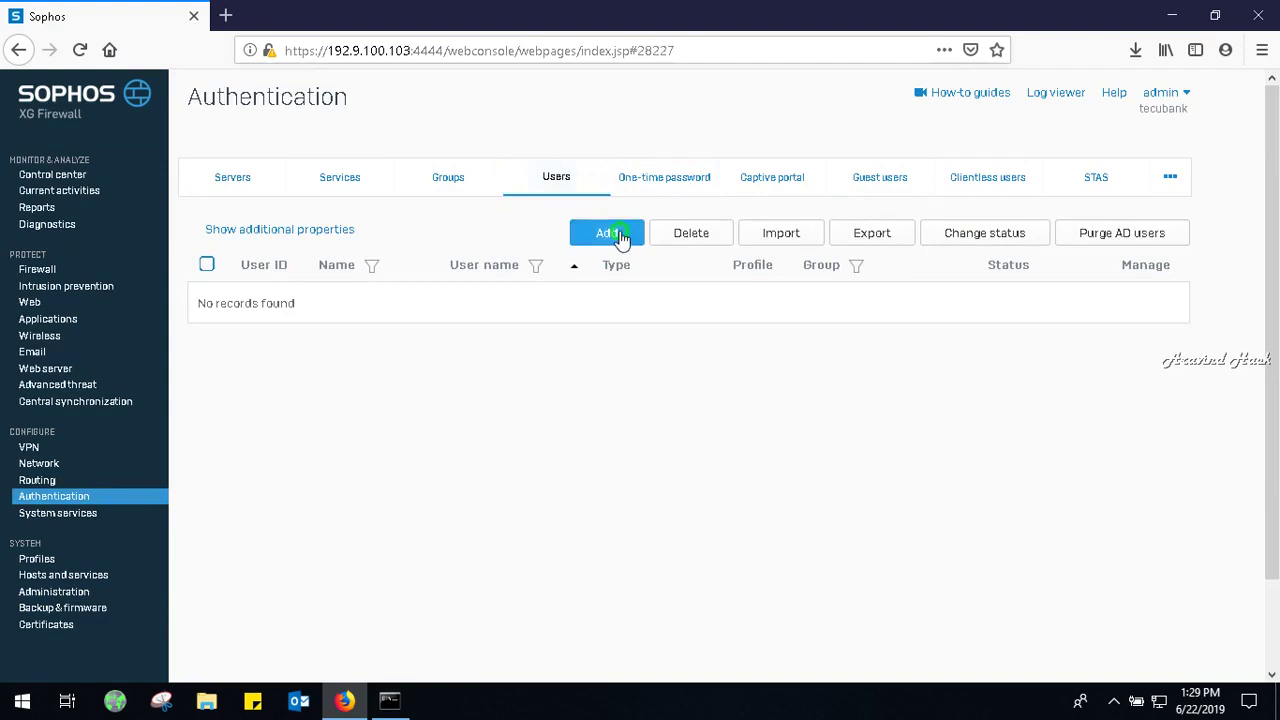
Enter the new user's name 'sfaff', a display name and a password.
{"action": "left_click", "coordinate": [550, 285]}
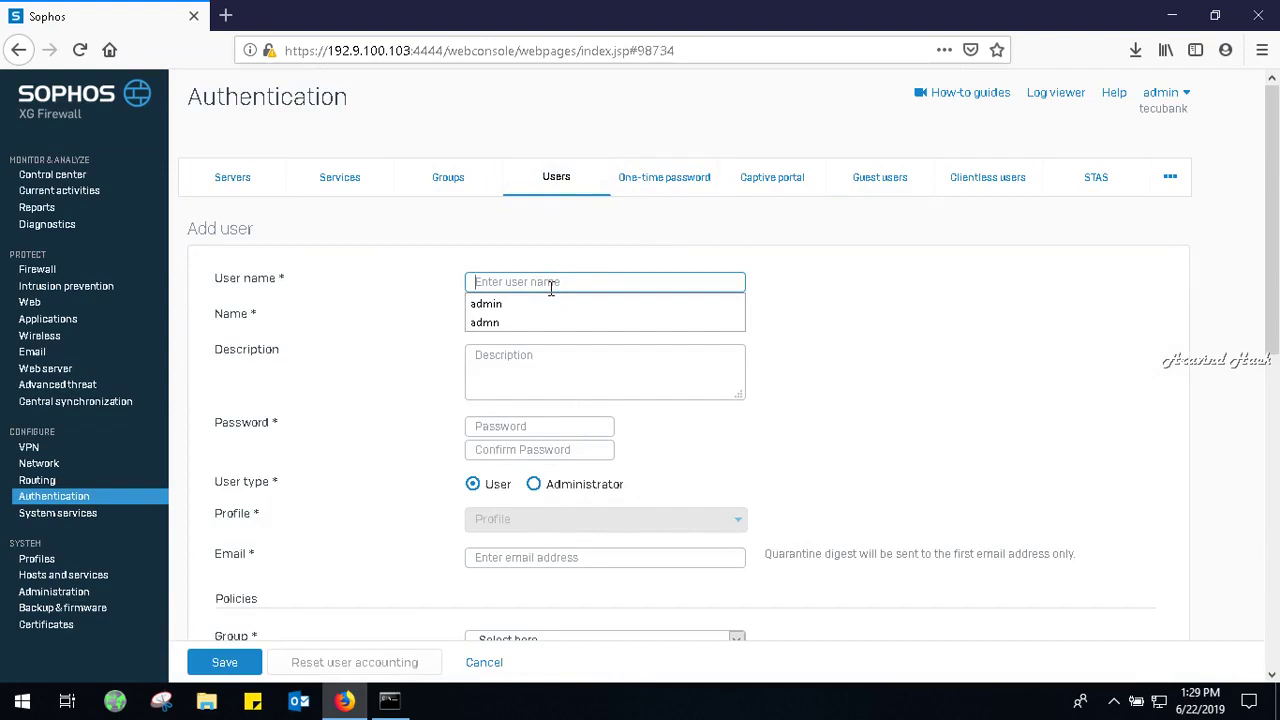
{"action": "type", "text": "ad"}
{"action": "key", "text": "BackSpace"}
{"action": "key", "text": "BackSpace"}
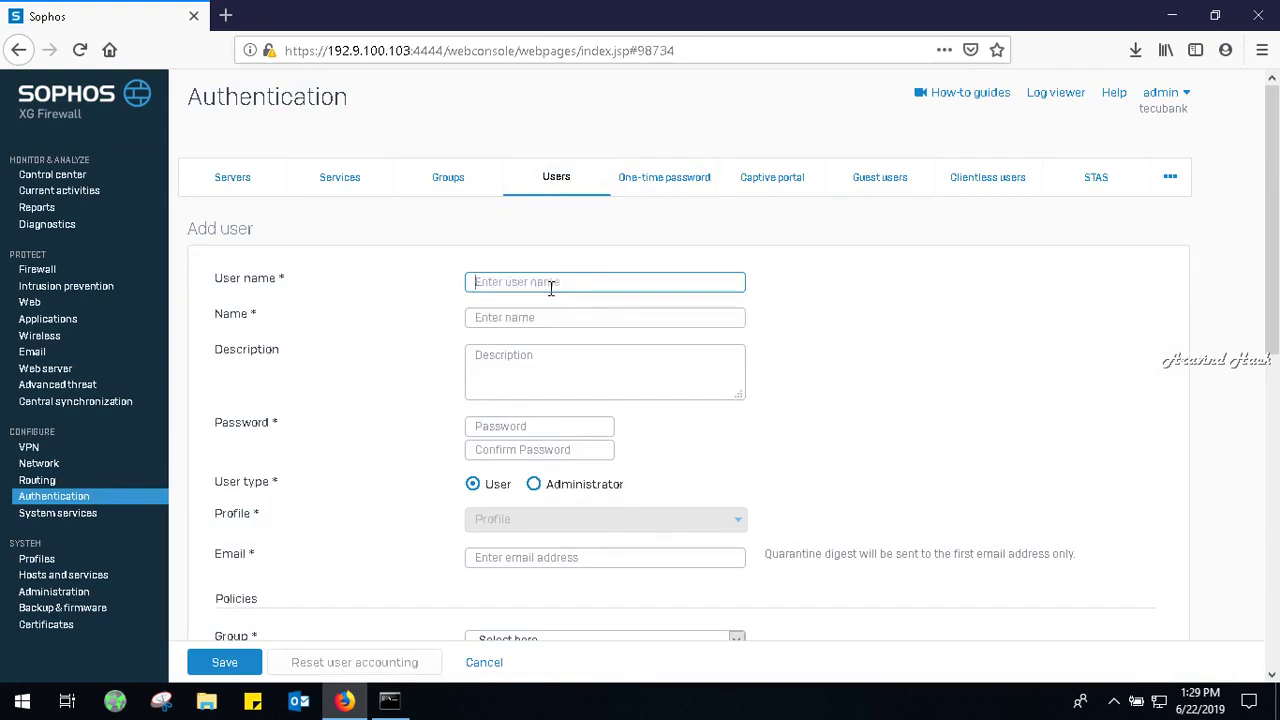
{"action": "type", "text": "c"}
{"action": "type", "text": "u"}
{"action": "key", "text": "BackSpace"}
{"action": "key", "text": "BackSpace"}
{"action": "type", "text": "s"}
{"action": "key", "text": "Tab"}
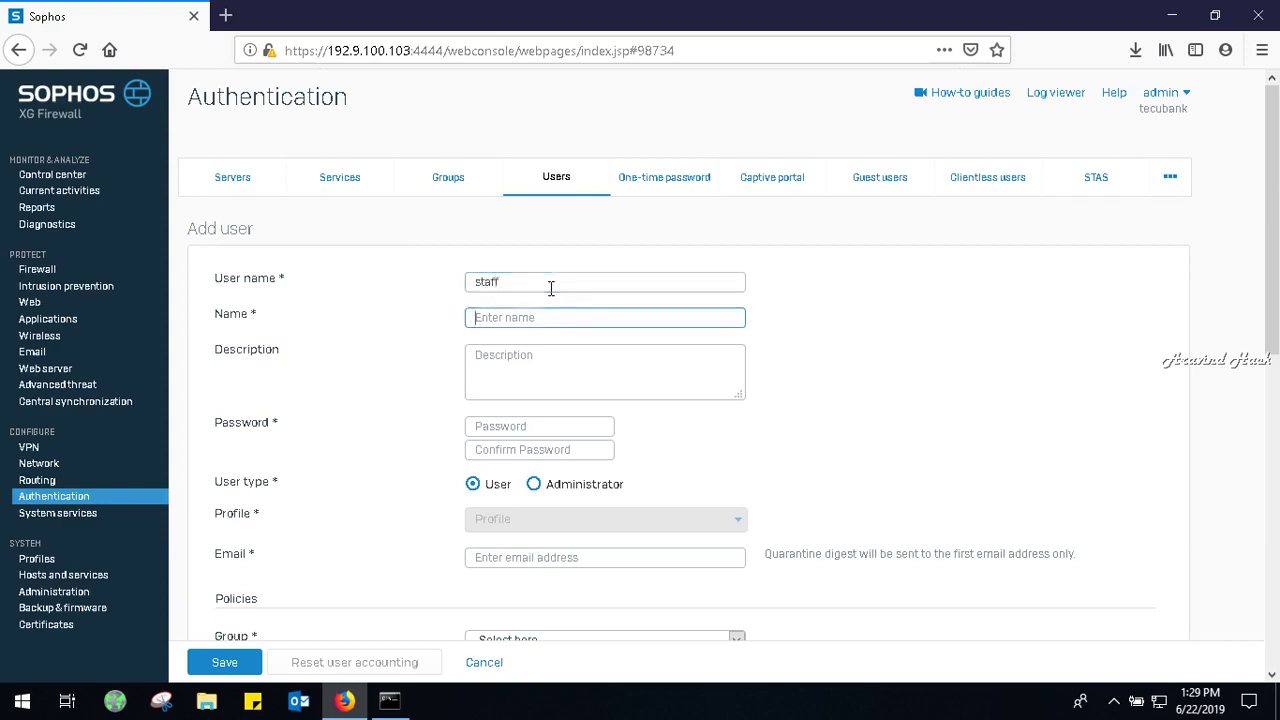
{"action": "type", "text": "sfaff"}
{"action": "left_click", "coordinate": [509, 427]}
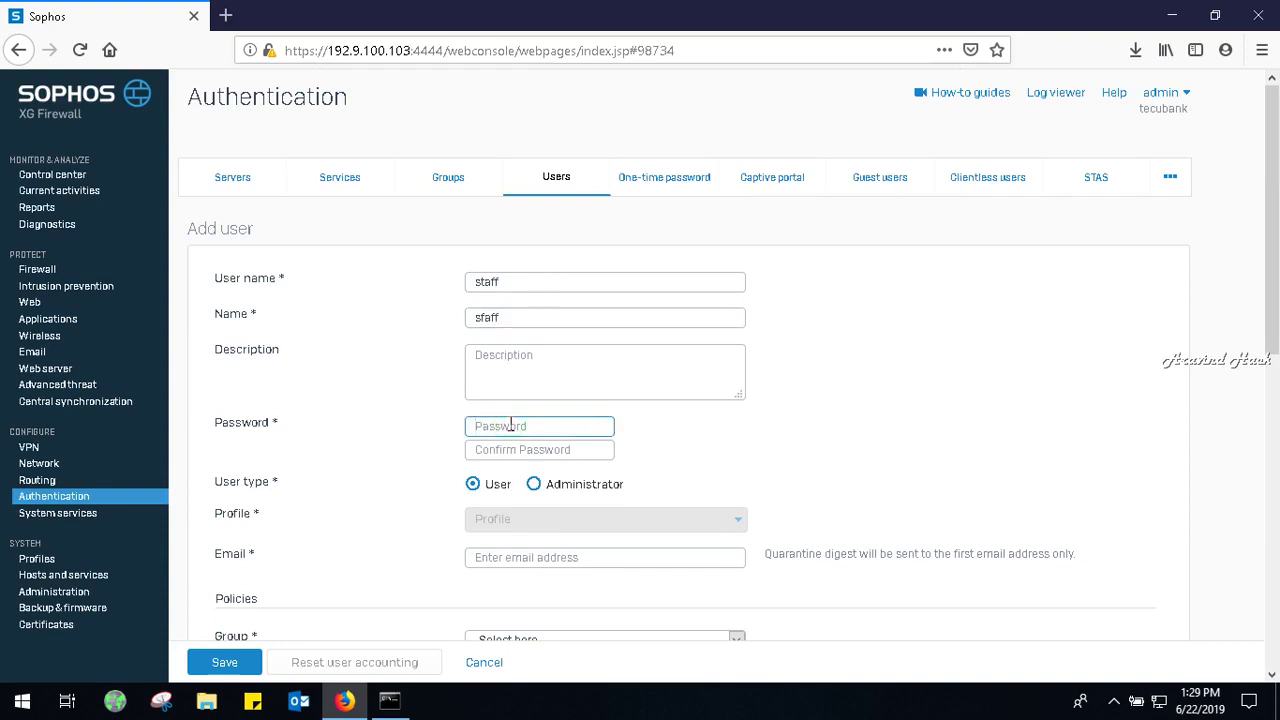
{"action": "type", "text": "••"}
{"action": "key", "text": "Tab"}
{"action": "type", "text": "•"}
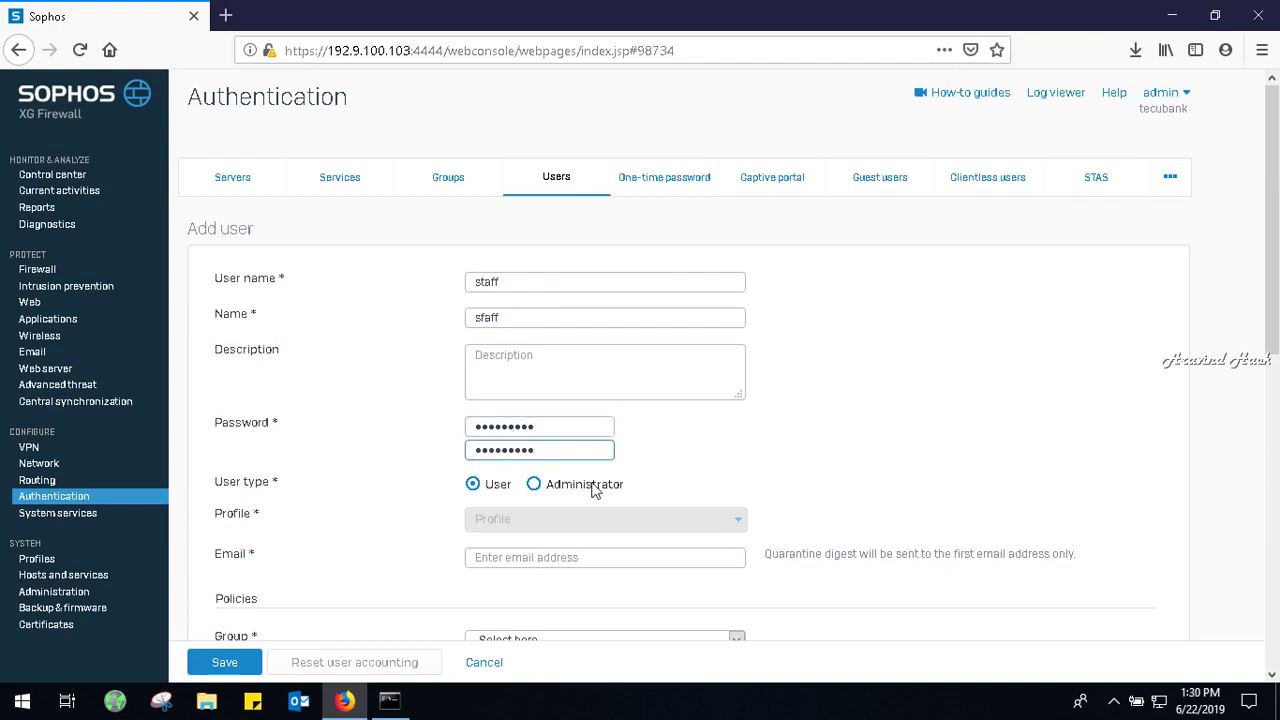
Put the user in Open Group with Unlimited Internet Access as surfing quota.
{"action": "left_click_drag", "start_coordinate": [1273, 268], "coordinate": [1275, 410]}
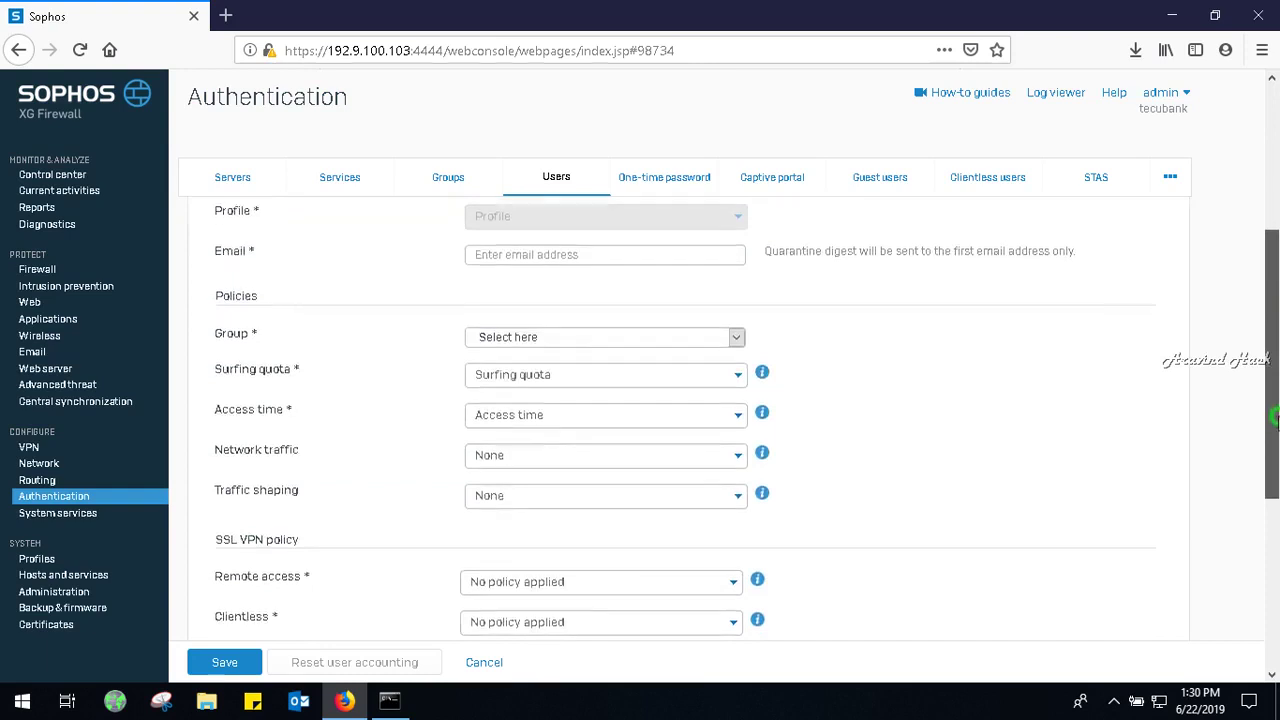
{"action": "scroll", "coordinate": [1274, 410], "scroll_direction": "down", "scroll_amount": 1}
{"action": "left_click", "coordinate": [734, 305]}
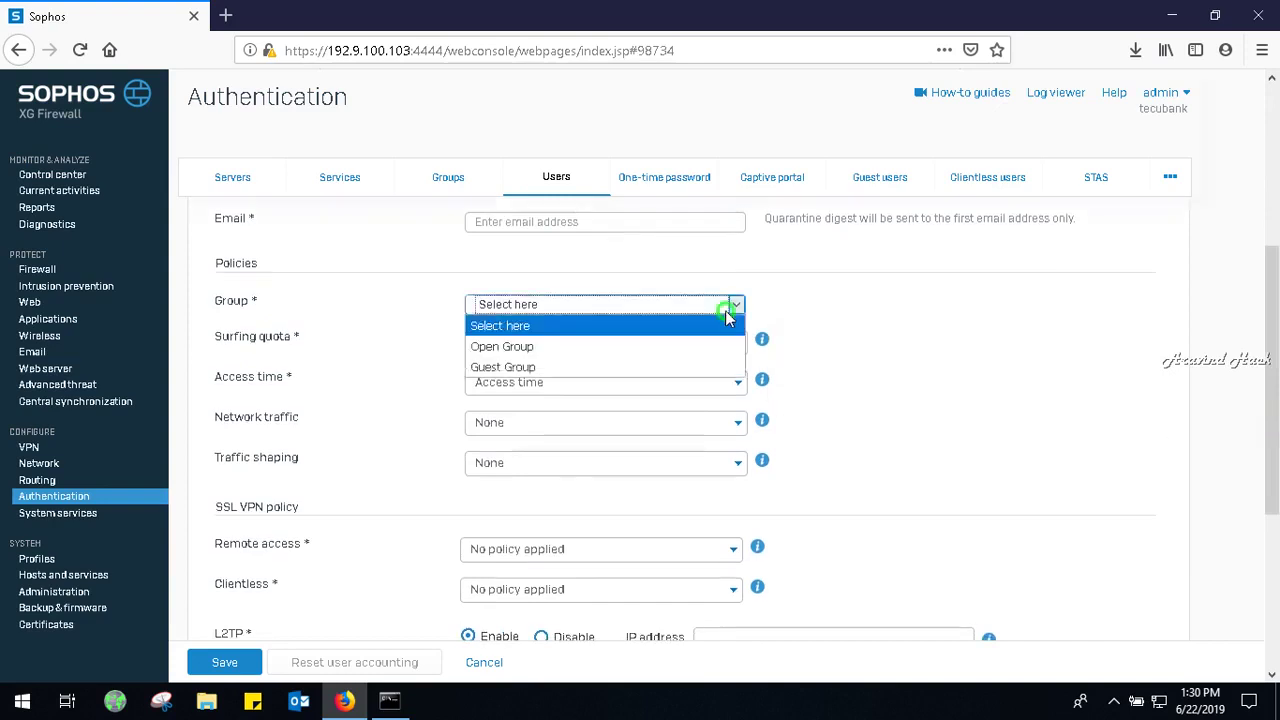
{"action": "left_click", "coordinate": [620, 347]}
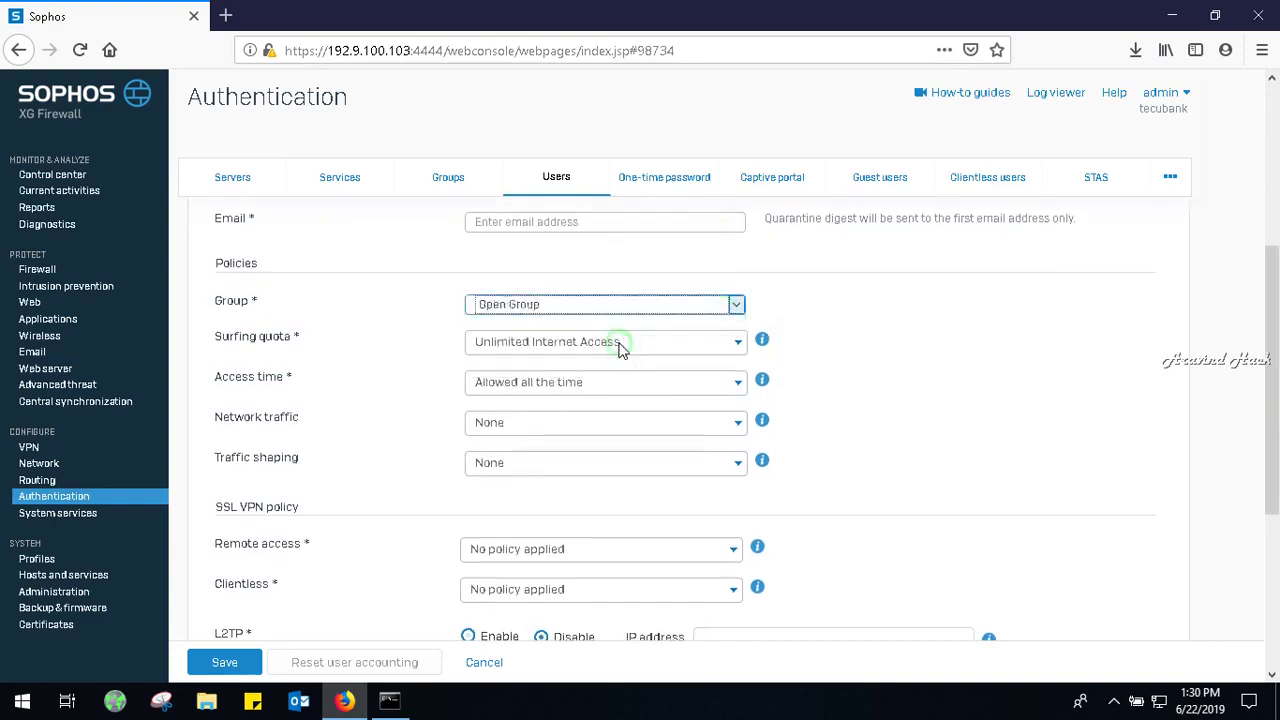
{"action": "left_click", "coordinate": [620, 345]}
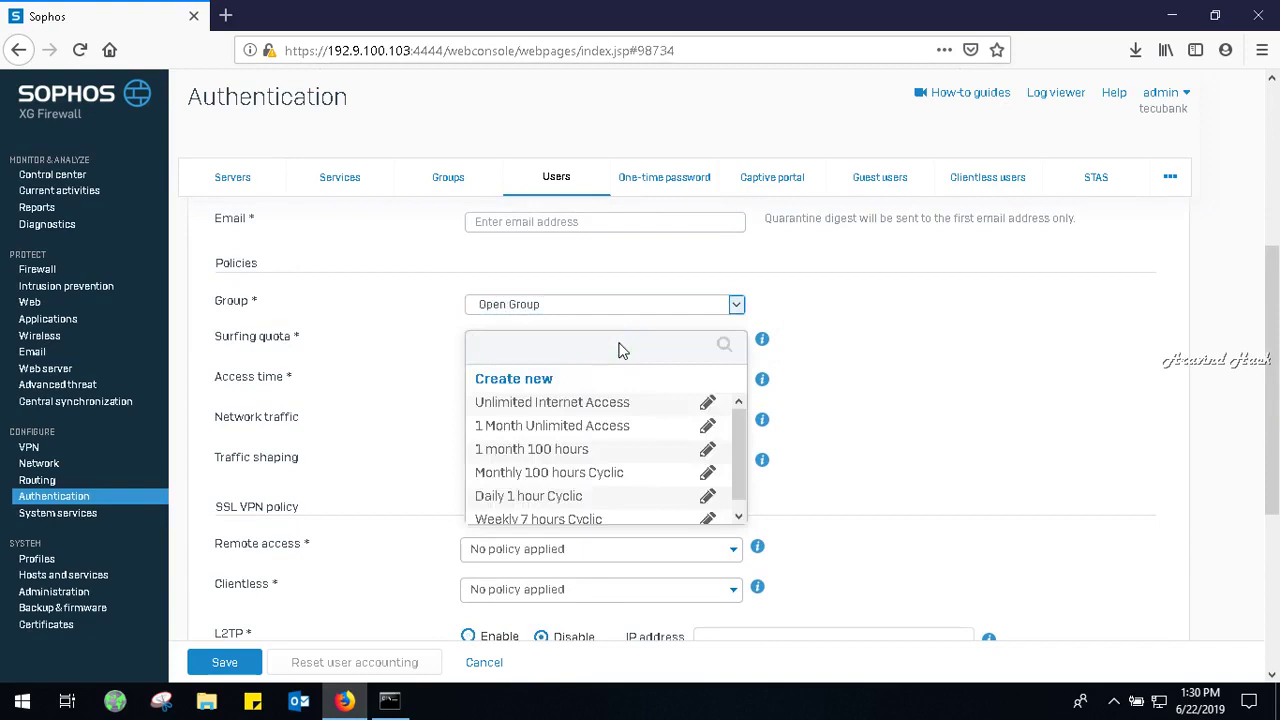
{"action": "left_click_drag", "start_coordinate": [737, 457], "coordinate": [740, 489]}
{"action": "left_click", "coordinate": [983, 410]}
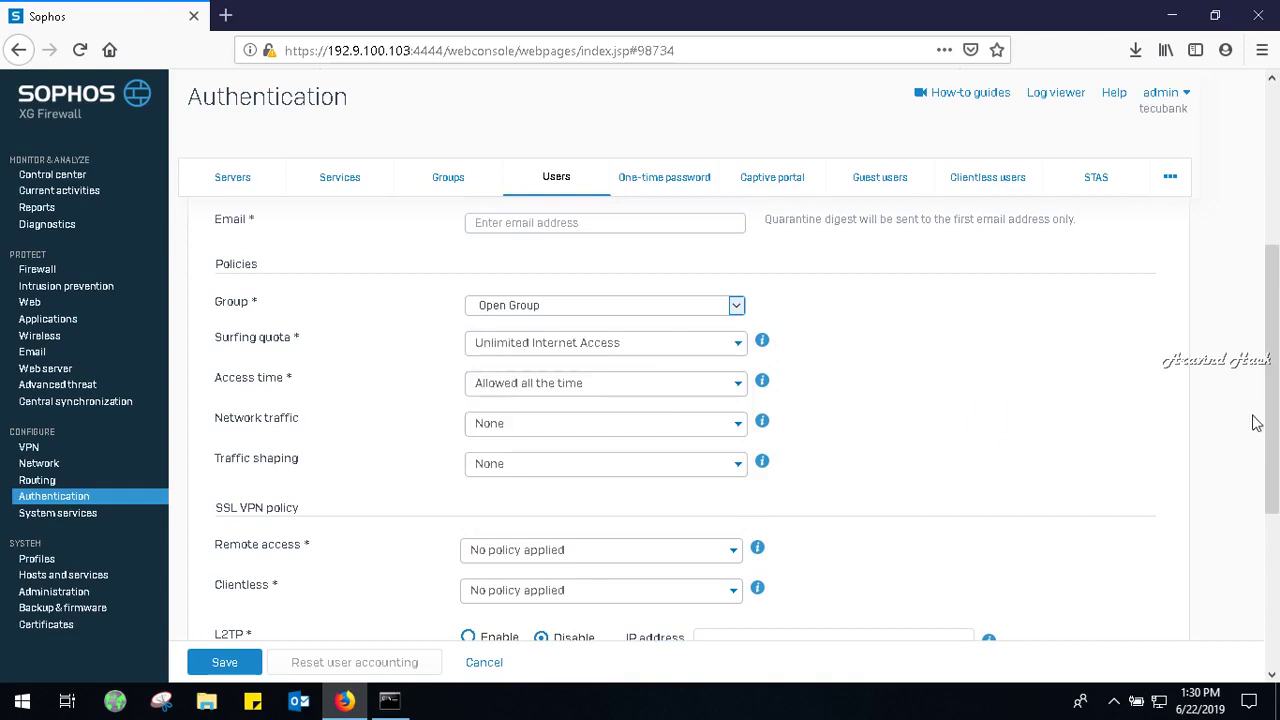
Set login restriction to User group node(s), after save attempts flag a missing email.
{"action": "left_click_drag", "start_coordinate": [1272, 426], "coordinate": [1276, 590]}
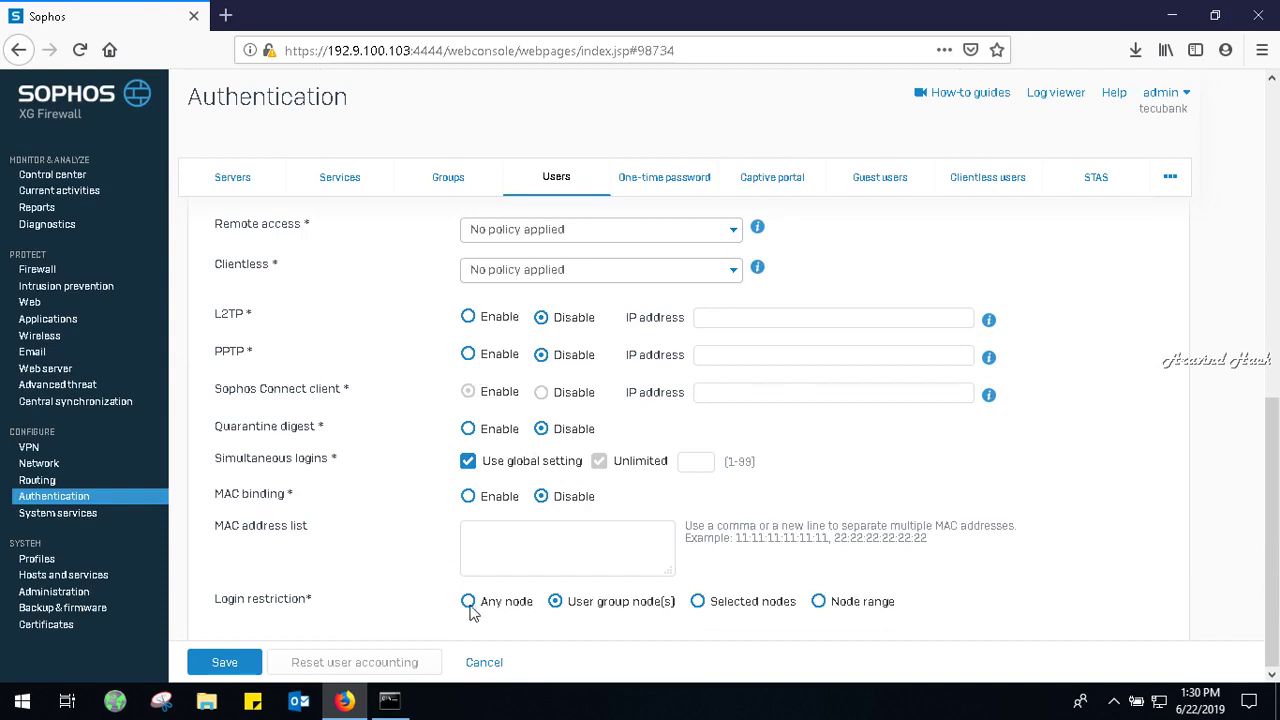
{"action": "left_click", "coordinate": [470, 608]}
{"action": "left_click", "coordinate": [208, 657]}
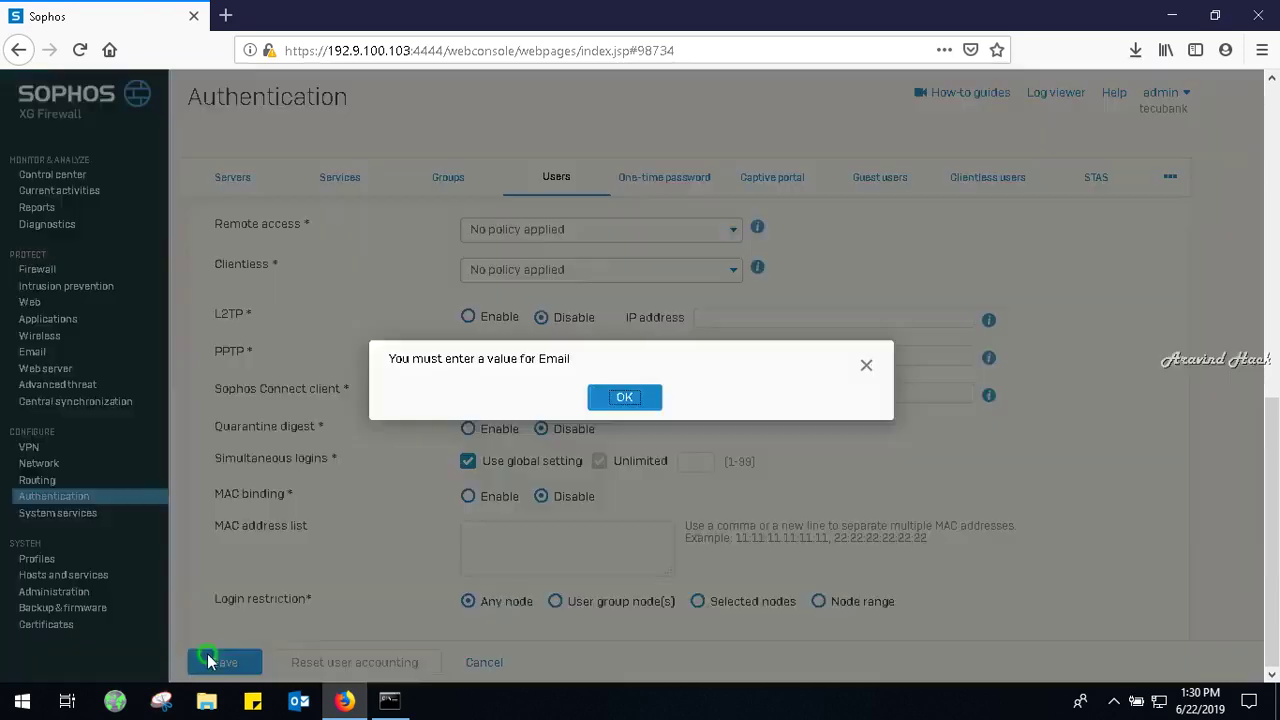
{"action": "left_click", "coordinate": [622, 398]}
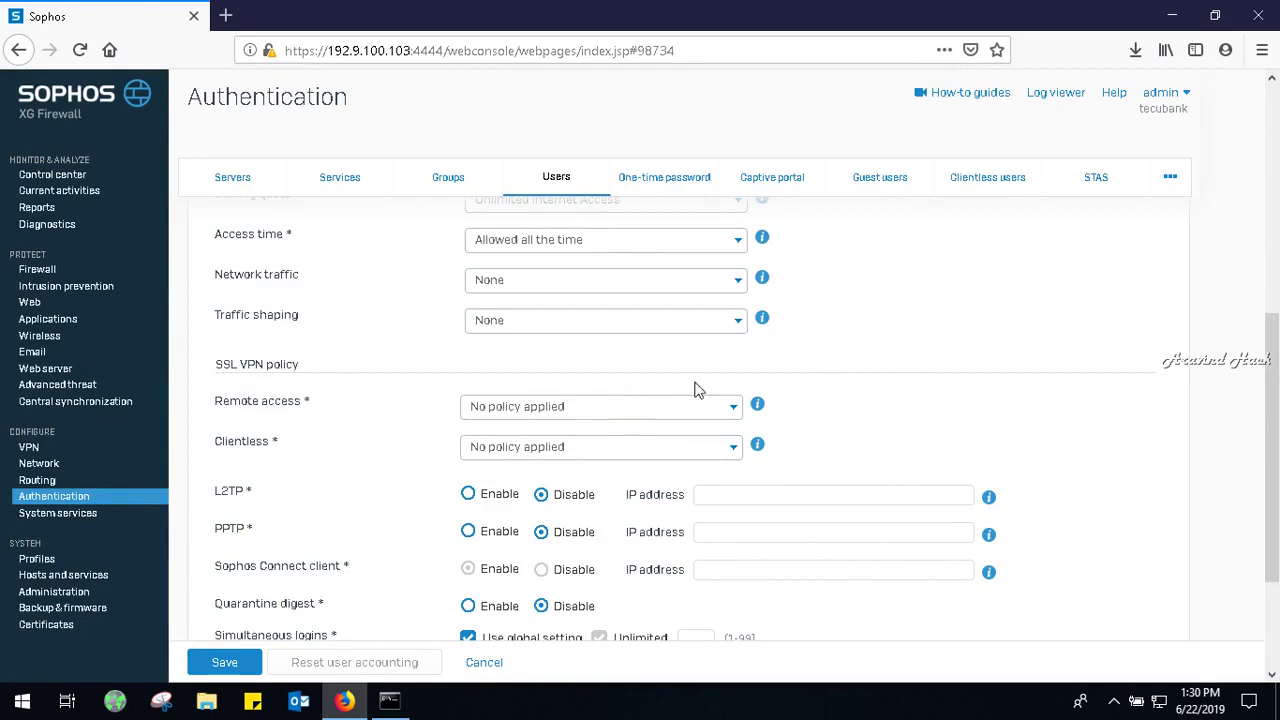
{"action": "left_click_drag", "start_coordinate": [1274, 421], "coordinate": [1275, 509]}
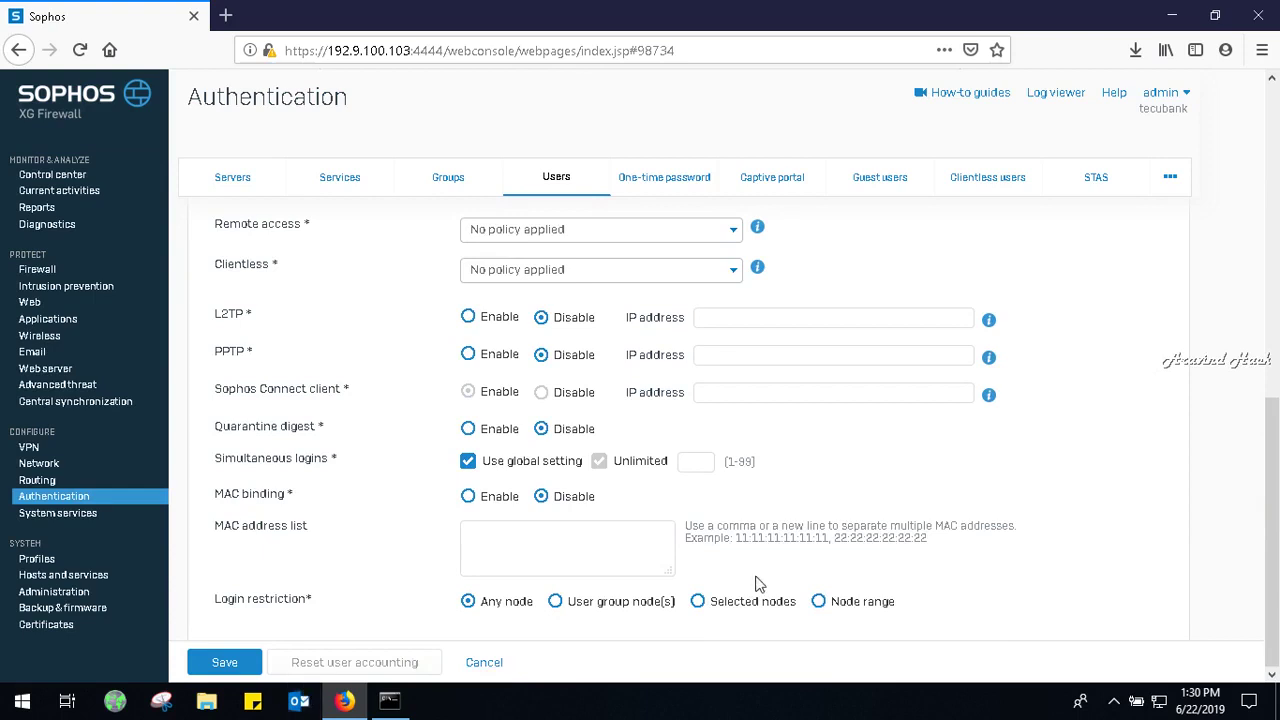
{"action": "left_click", "coordinate": [557, 602]}
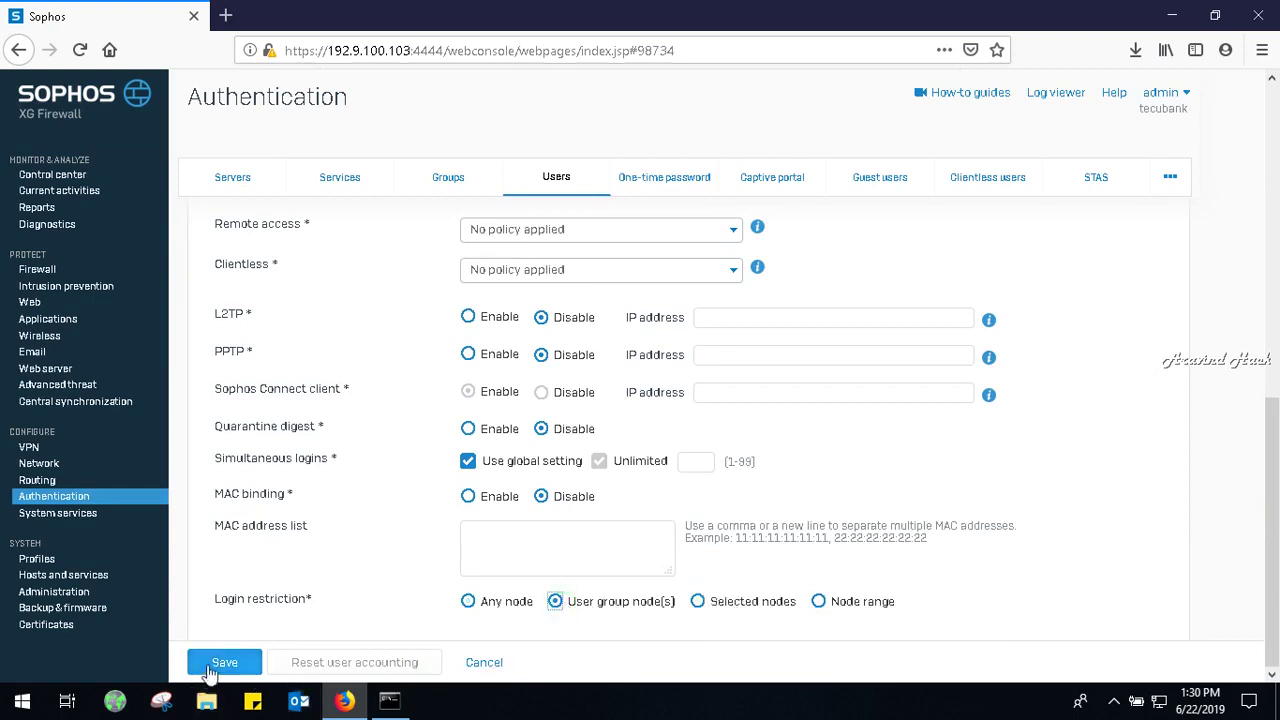
{"action": "left_click", "coordinate": [220, 665]}
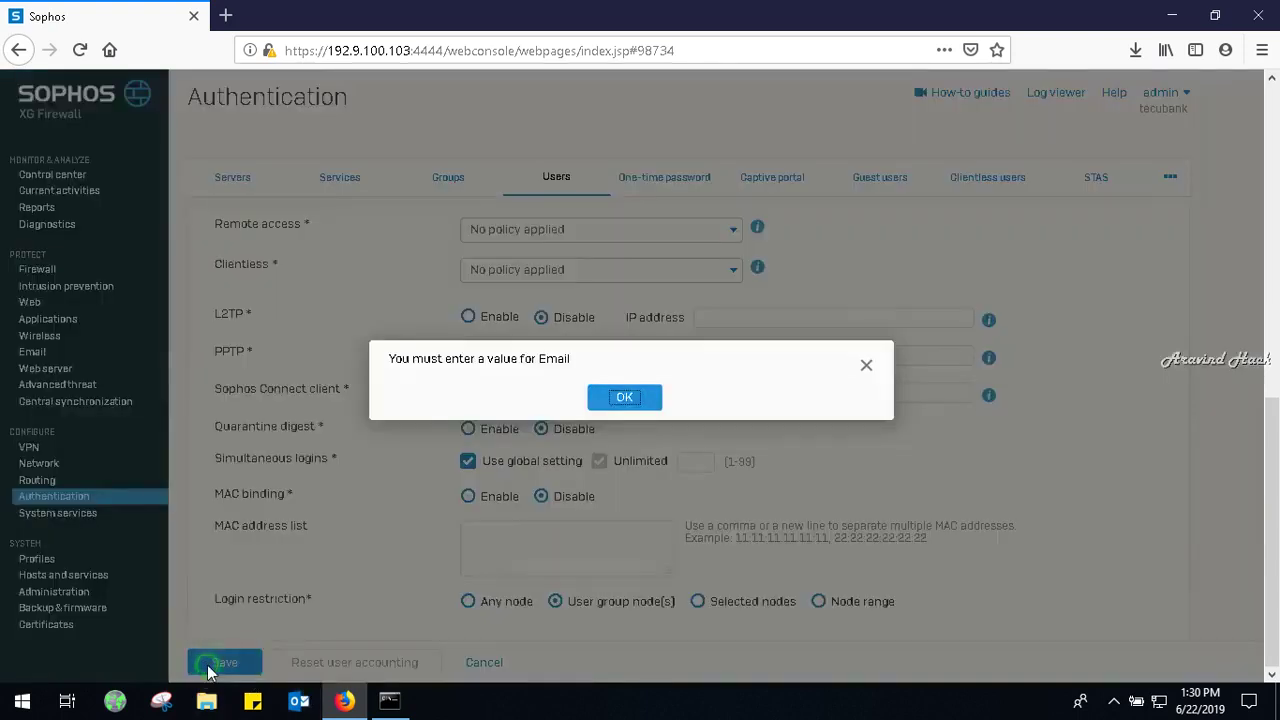
{"action": "left_click", "coordinate": [625, 393]}
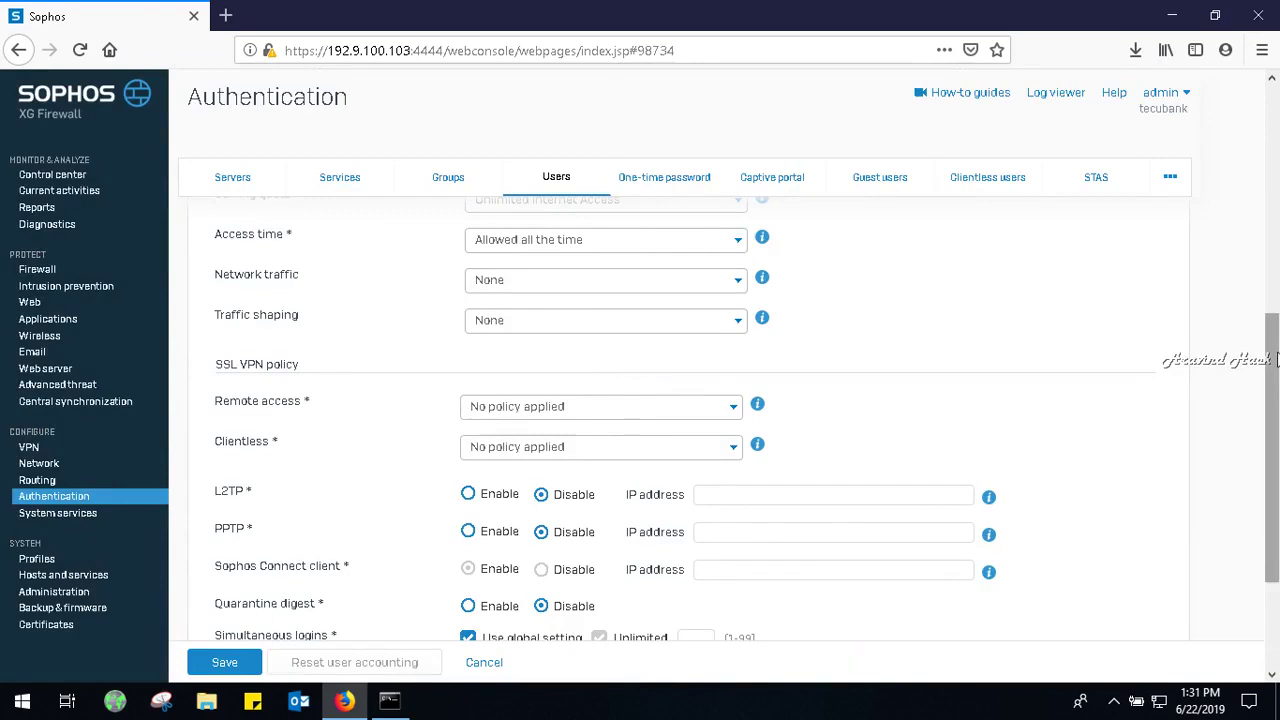
Fill in the user's email address and save the account.
{"action": "left_click_drag", "start_coordinate": [1275, 360], "coordinate": [1275, 180]}
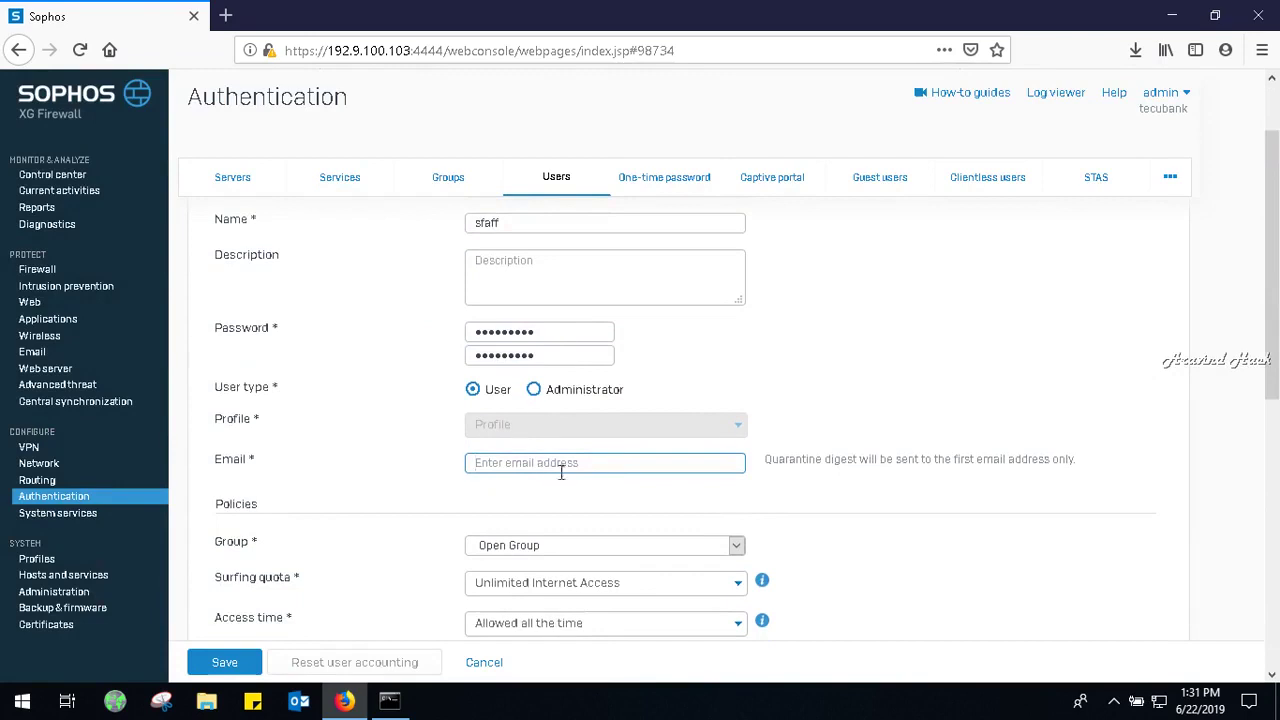
{"action": "left_click", "coordinate": [242, 666]}
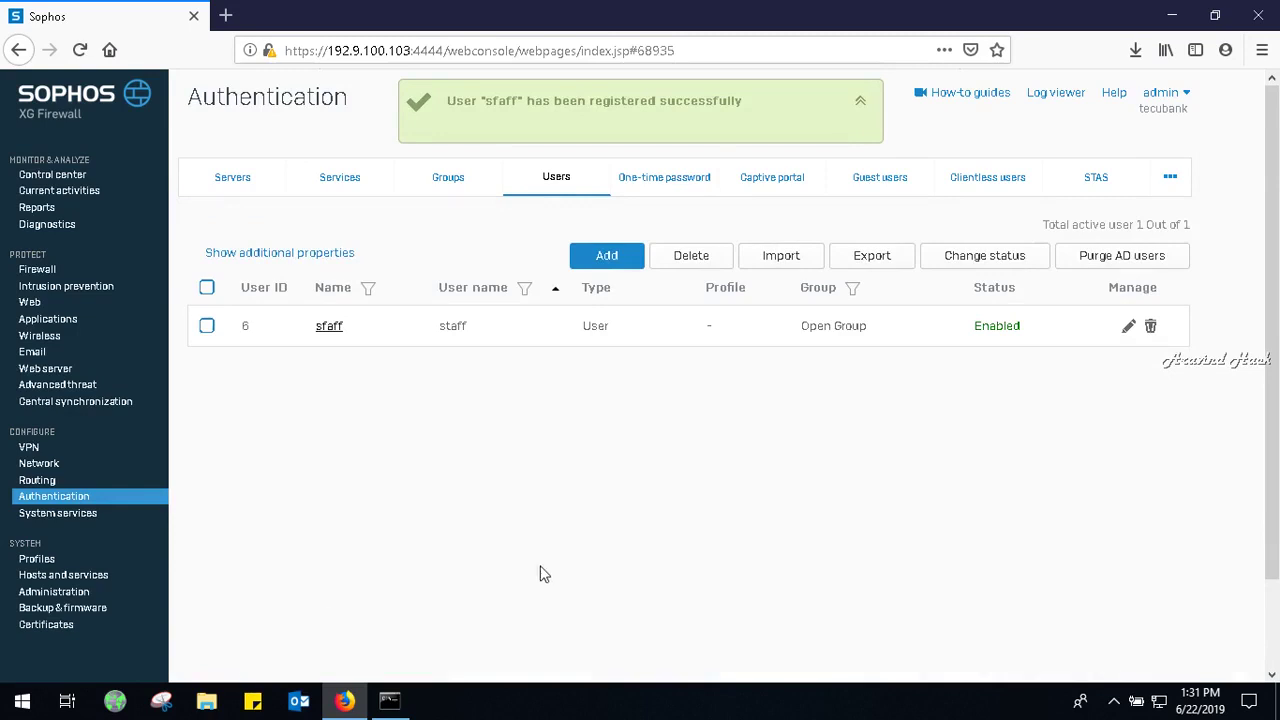
Edit the internetaccess rule to match known users, replacing Any with Open Group, and save.
{"action": "left_click", "coordinate": [40, 272]}
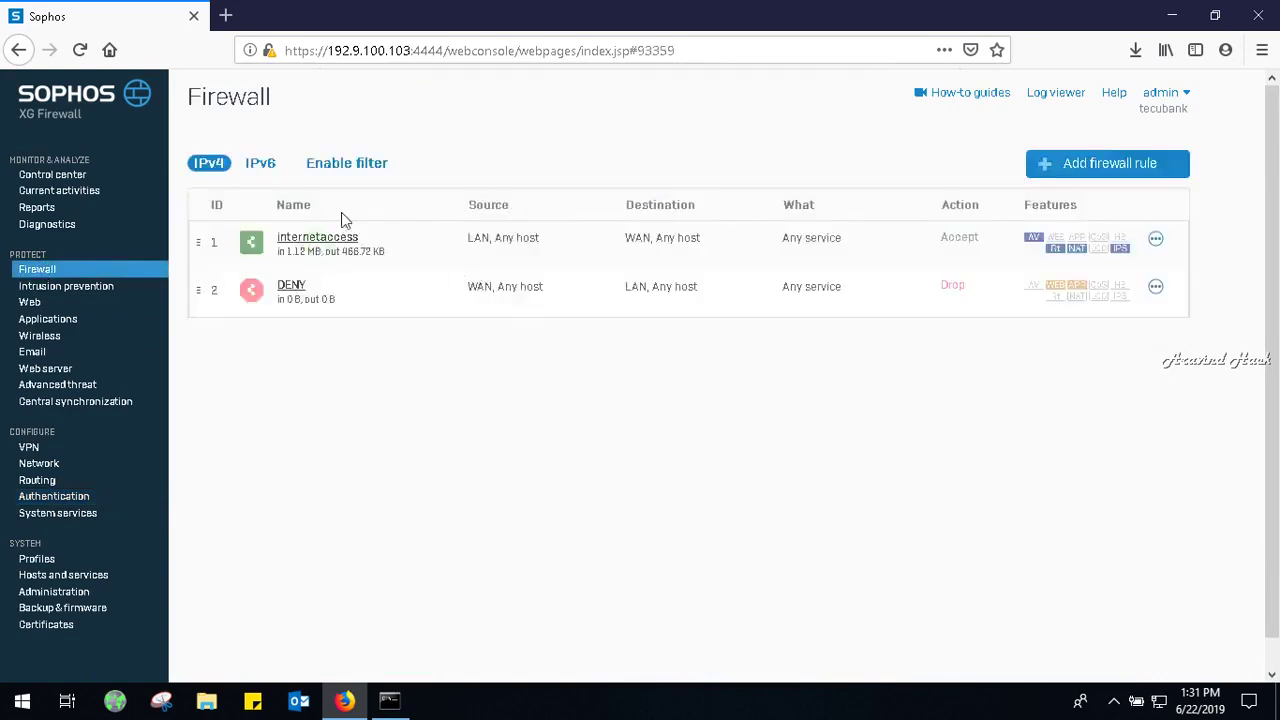
{"action": "left_click", "coordinate": [343, 238]}
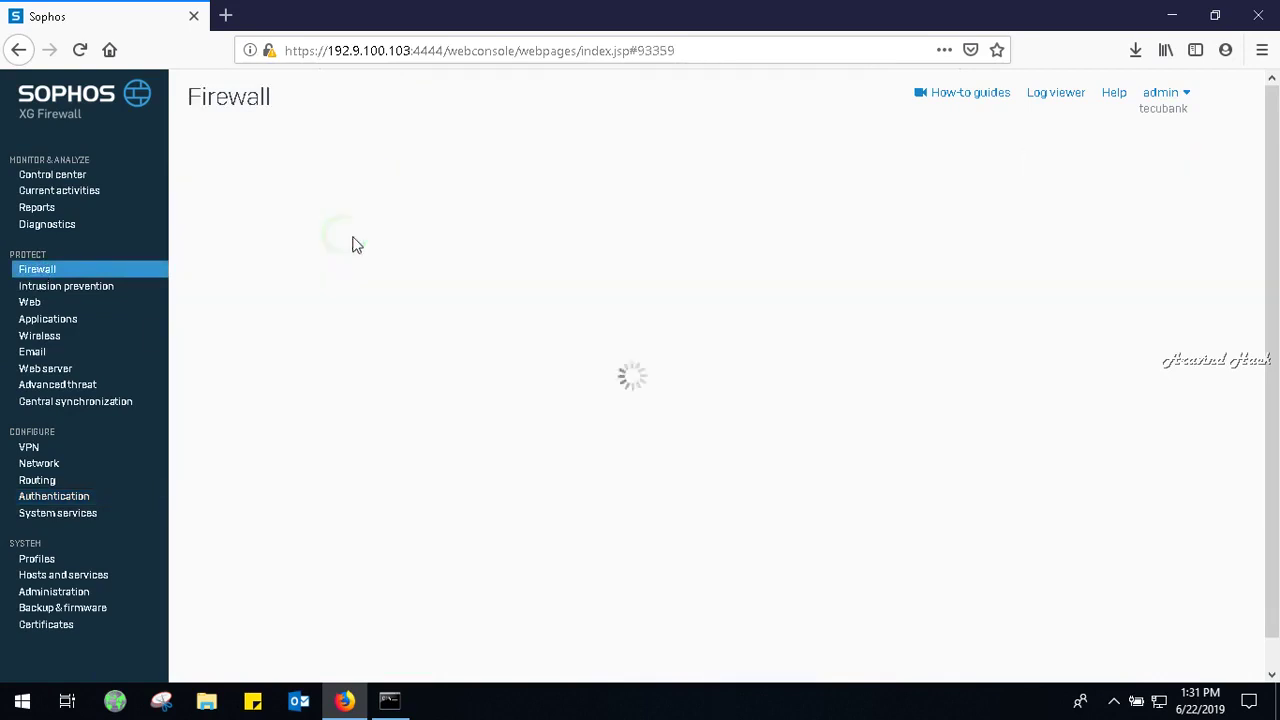
{"action": "left_click_drag", "start_coordinate": [1273, 253], "coordinate": [1274, 428]}
{"action": "left_click", "coordinate": [322, 344]}
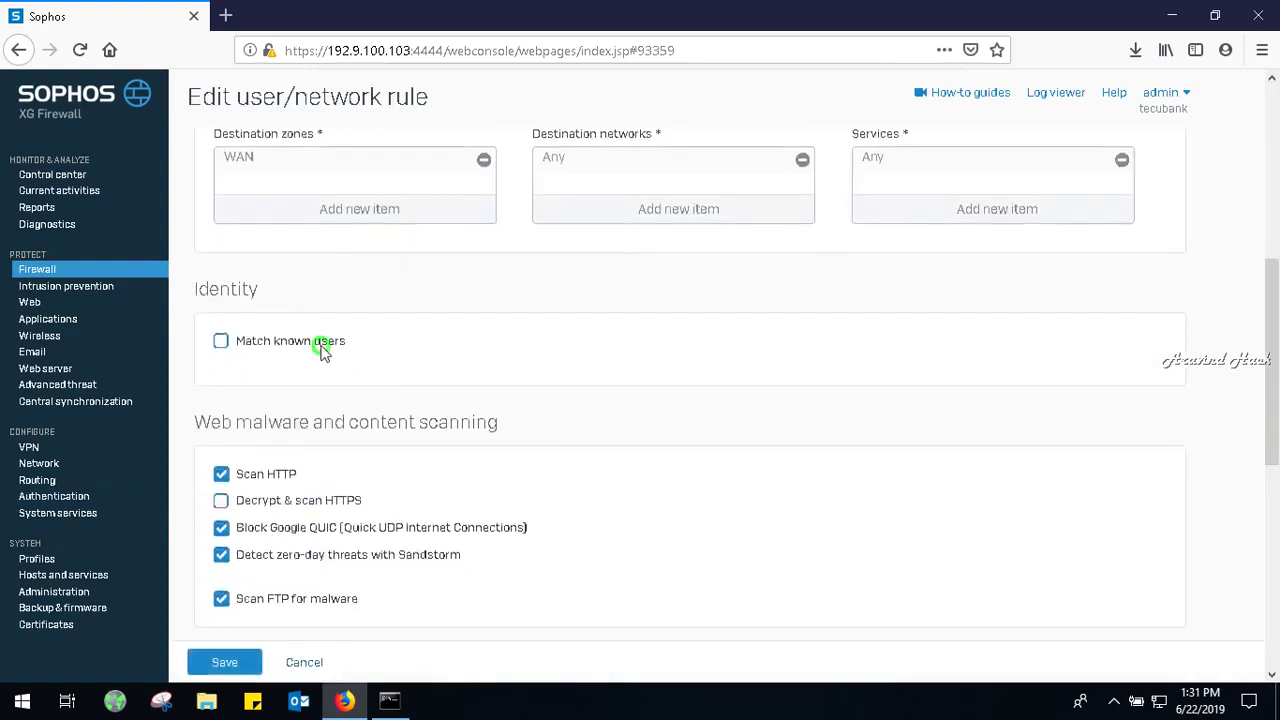
{"action": "left_click", "coordinate": [667, 368]}
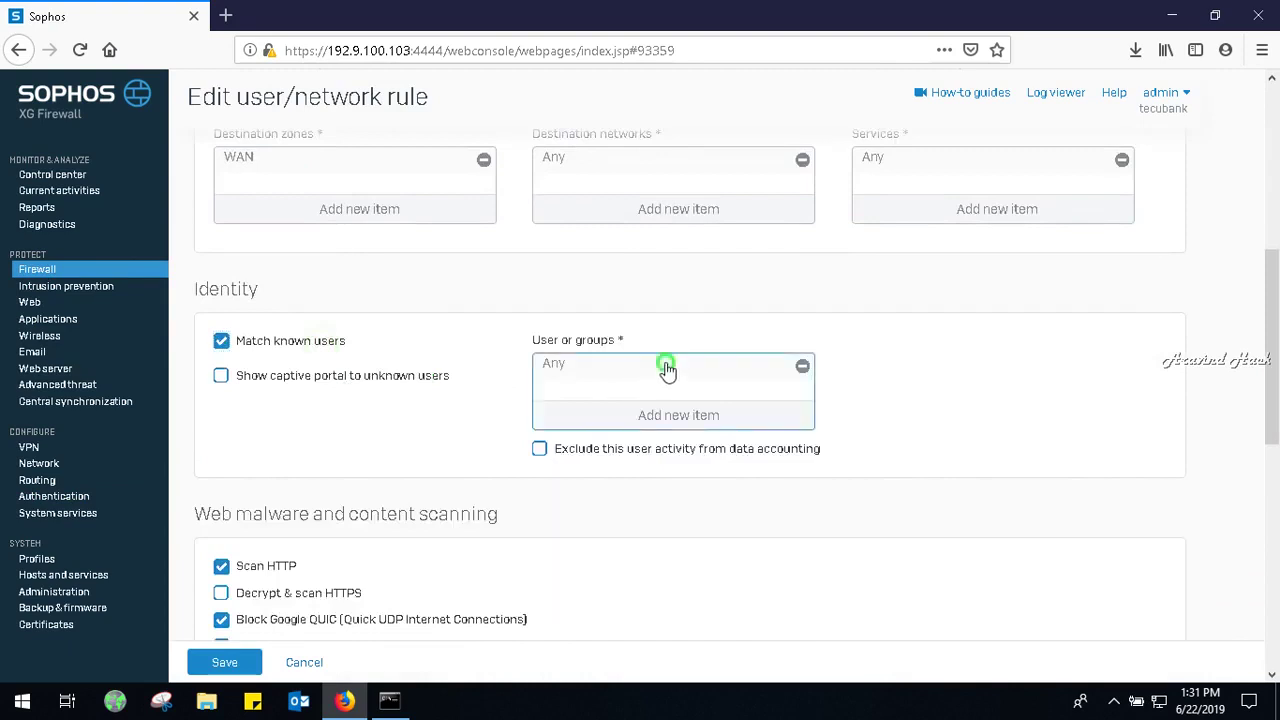
{"action": "left_click", "coordinate": [802, 366]}
{"action": "left_click", "coordinate": [650, 414]}
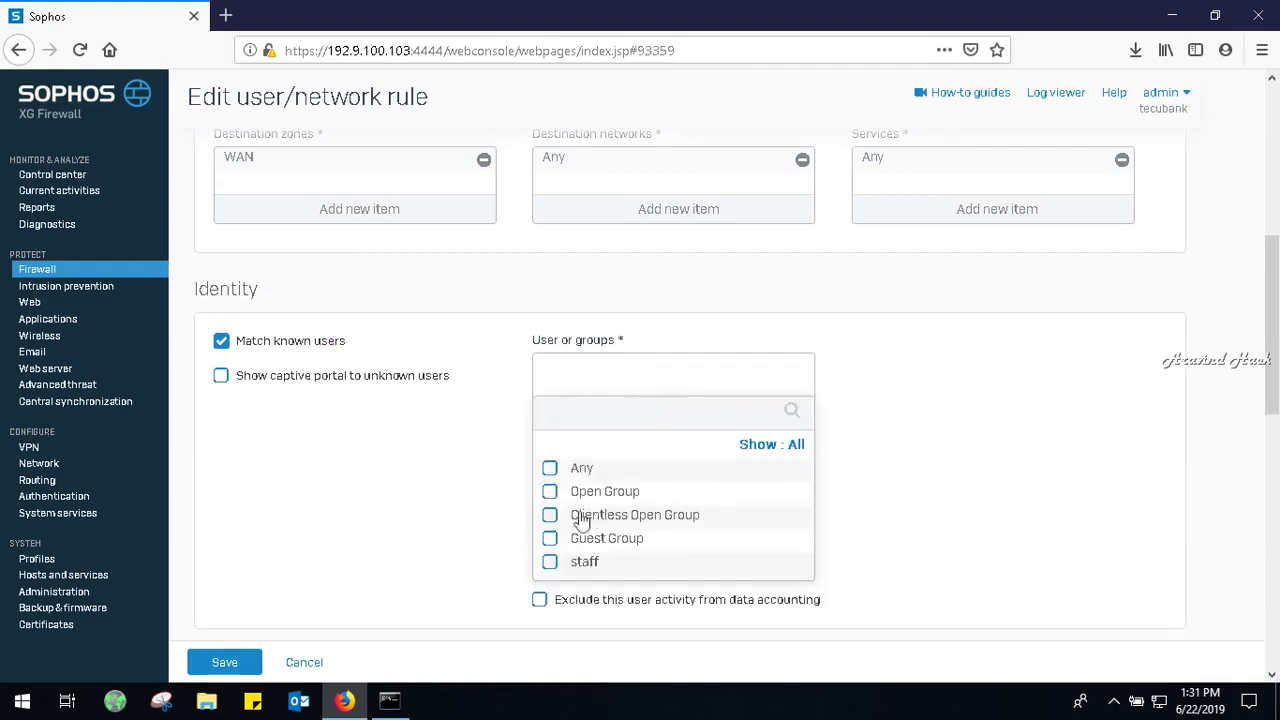
{"action": "left_click", "coordinate": [572, 491]}
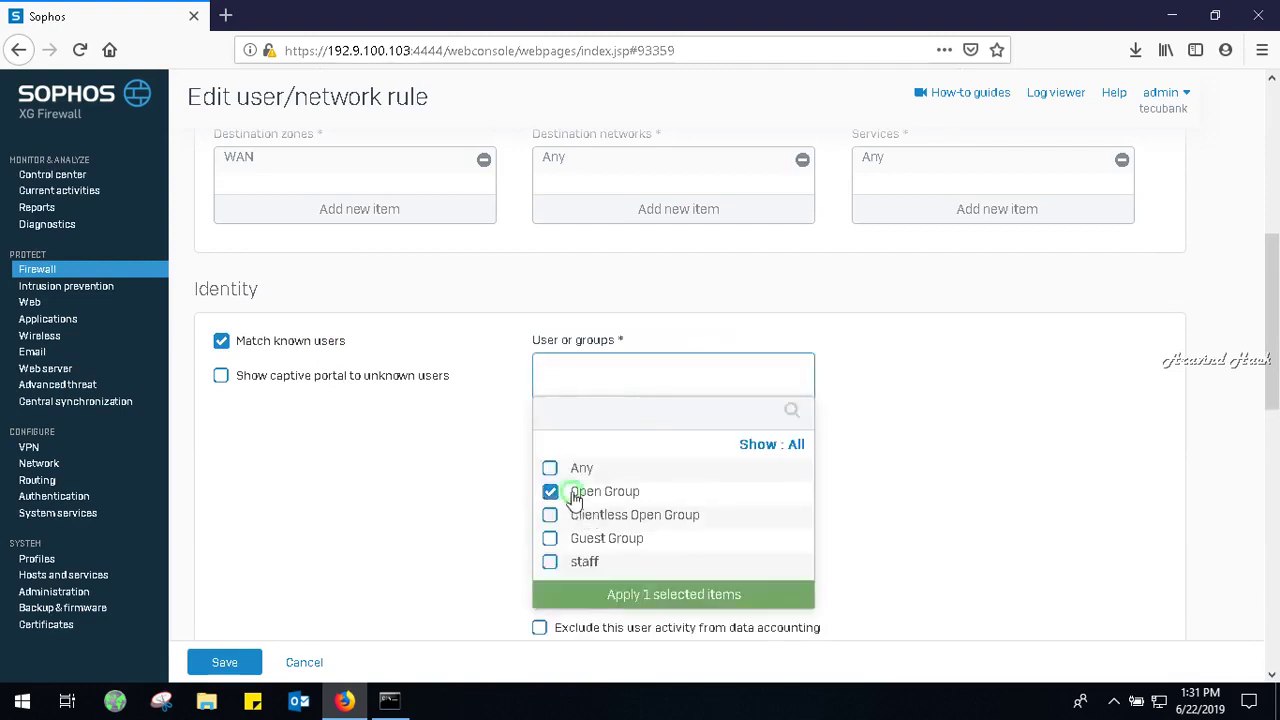
{"action": "left_click", "coordinate": [691, 594]}
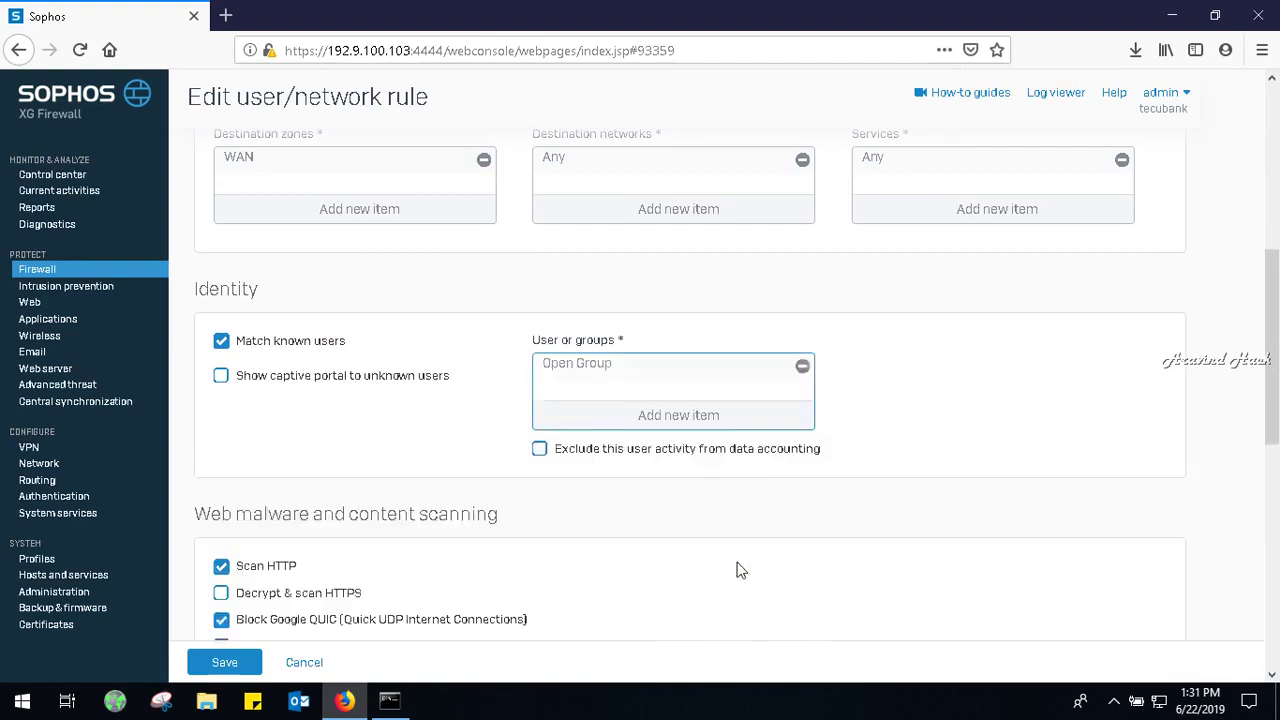
{"action": "left_click_drag", "start_coordinate": [1273, 372], "coordinate": [1275, 595]}
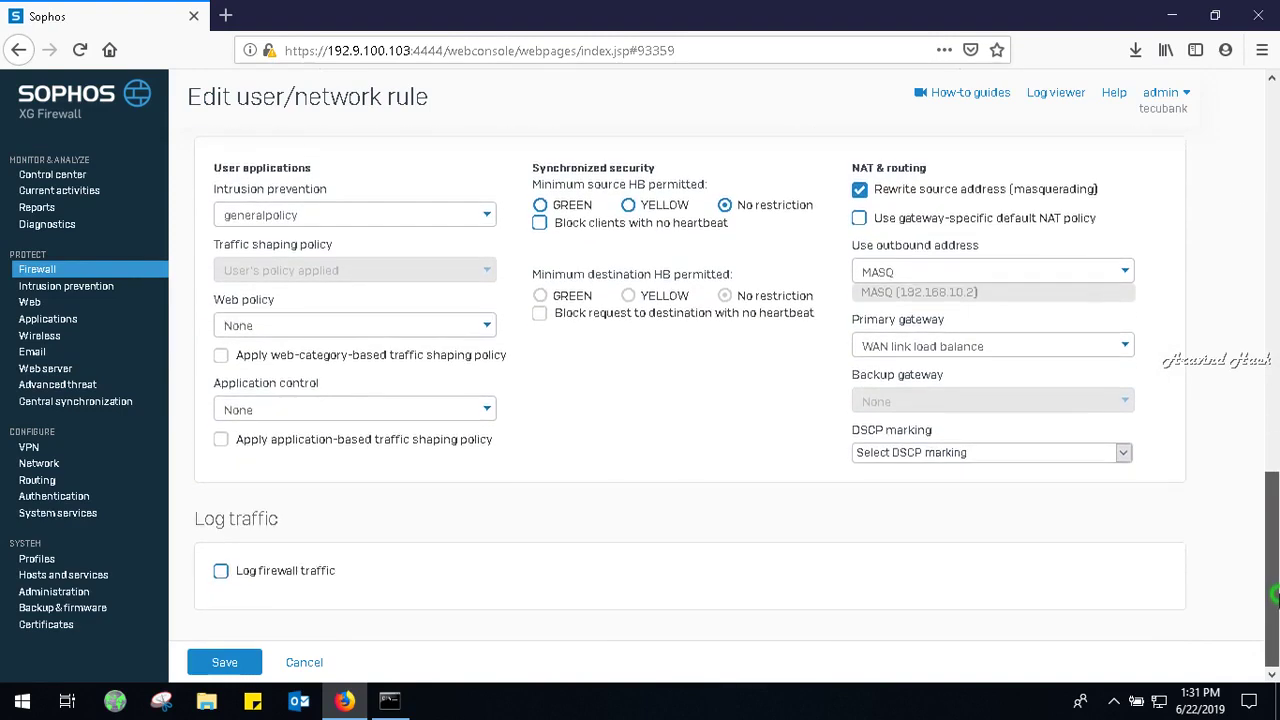
{"action": "left_click", "coordinate": [246, 668]}
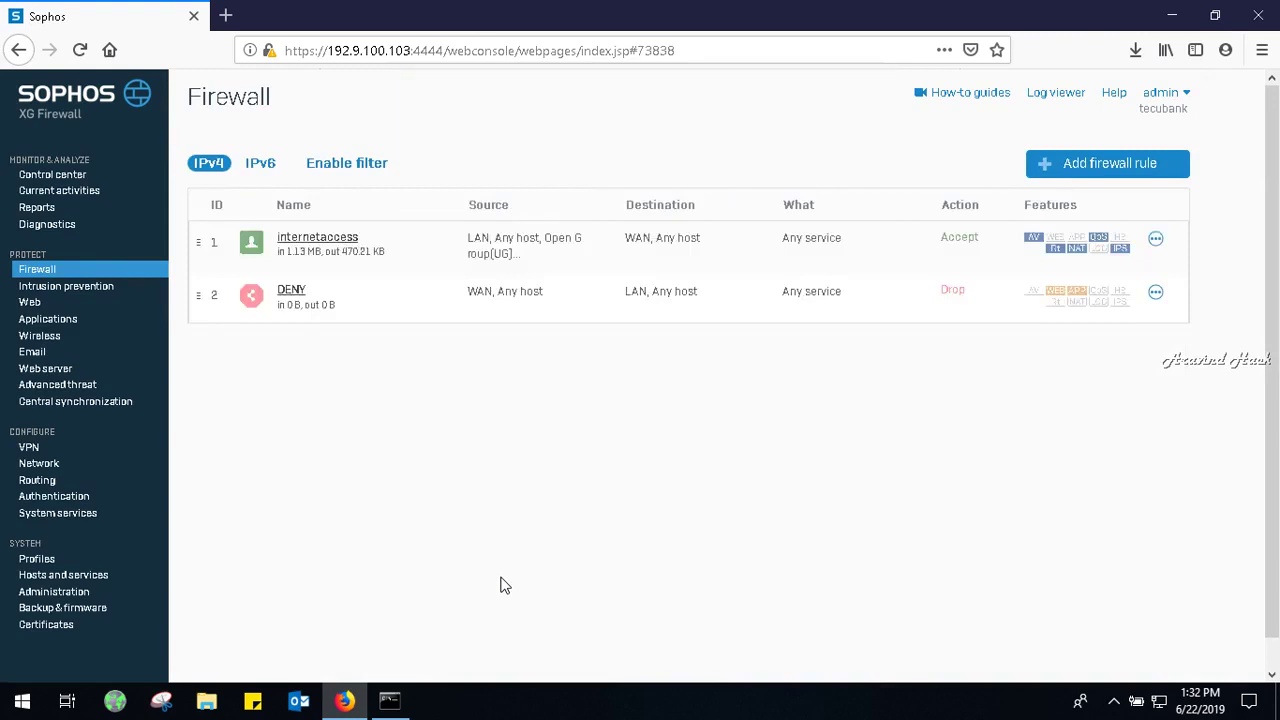
Try loading google.co.in in a new tab, which shows Server Not Found, then return to Sophos.
{"action": "left_click", "coordinate": [226, 14]}
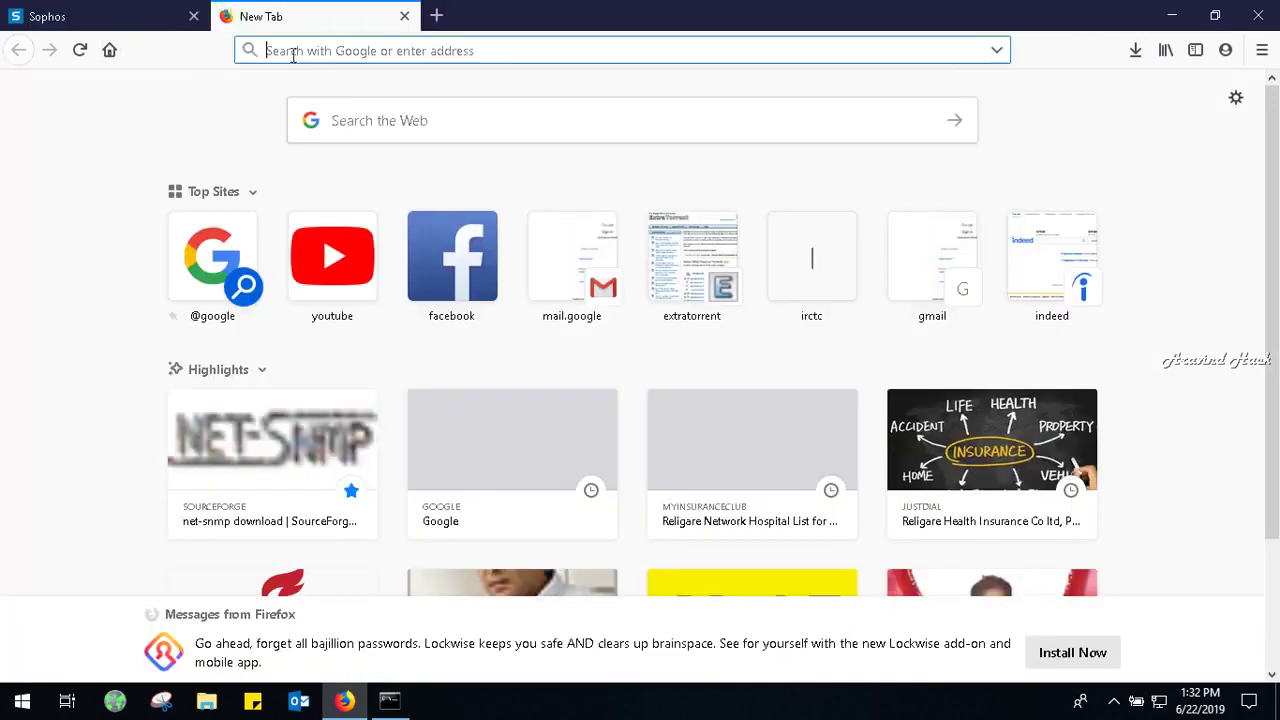
{"action": "type", "text": "google.co.in"}
{"action": "key", "text": "Return"}
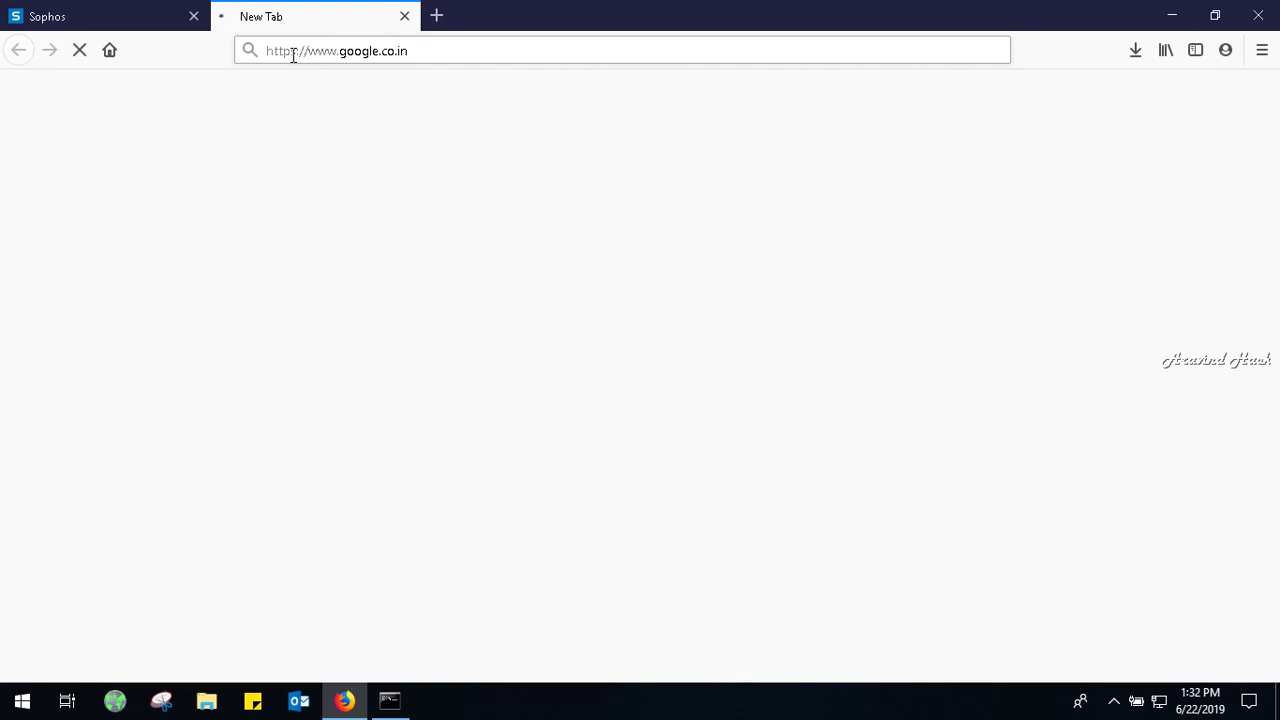
{"action": "left_click", "coordinate": [290, 52]}
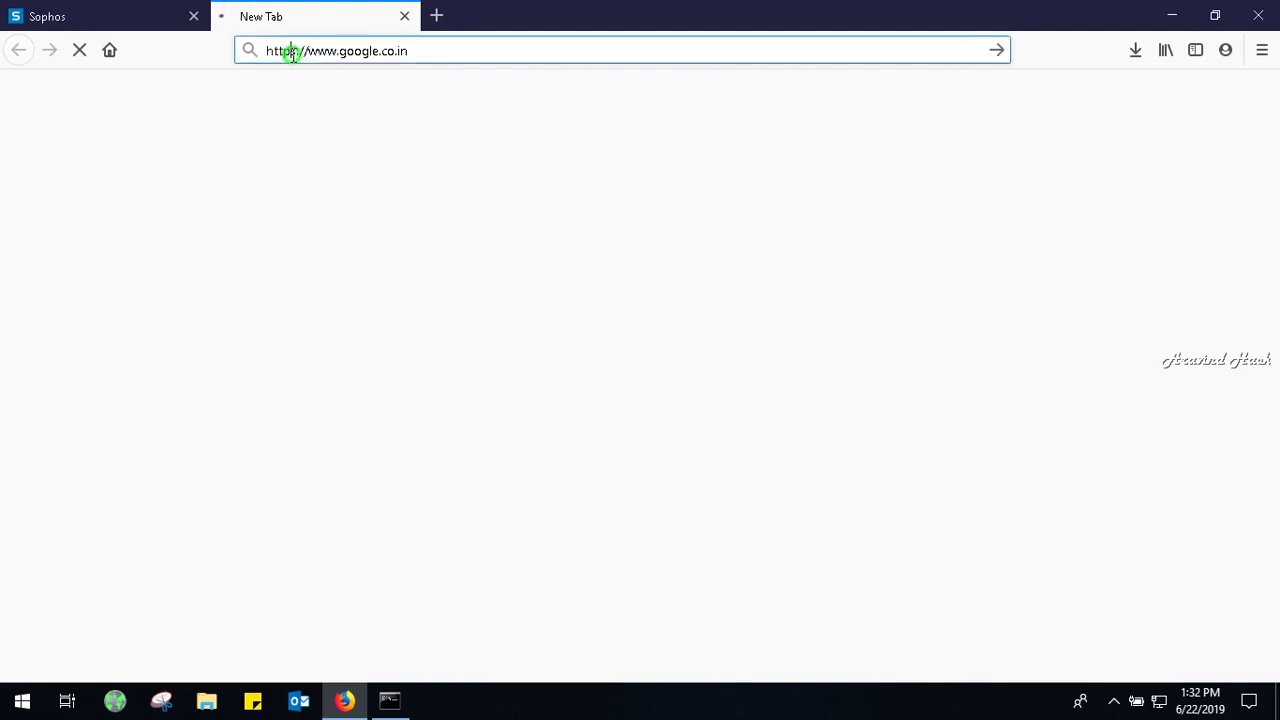
{"action": "left_click", "coordinate": [155, 9]}
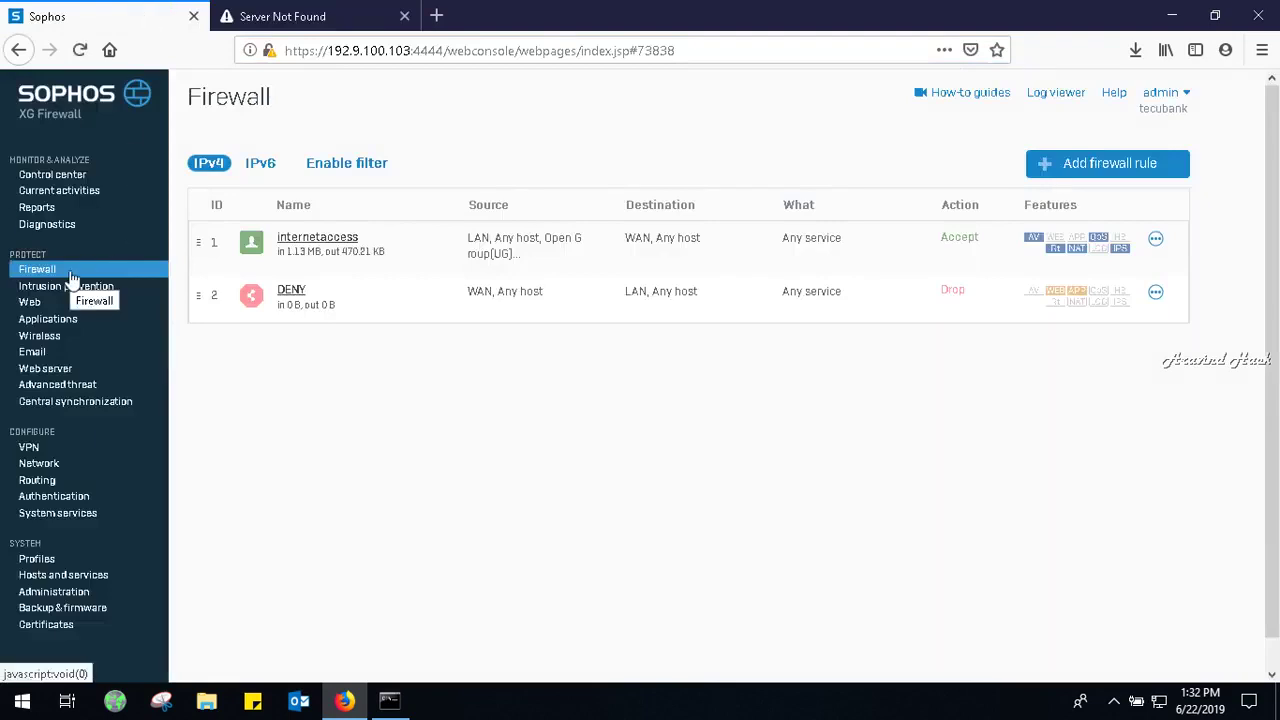
Start a new user/network rule named dns, positioned at the top.
{"action": "left_click", "coordinate": [1082, 165]}
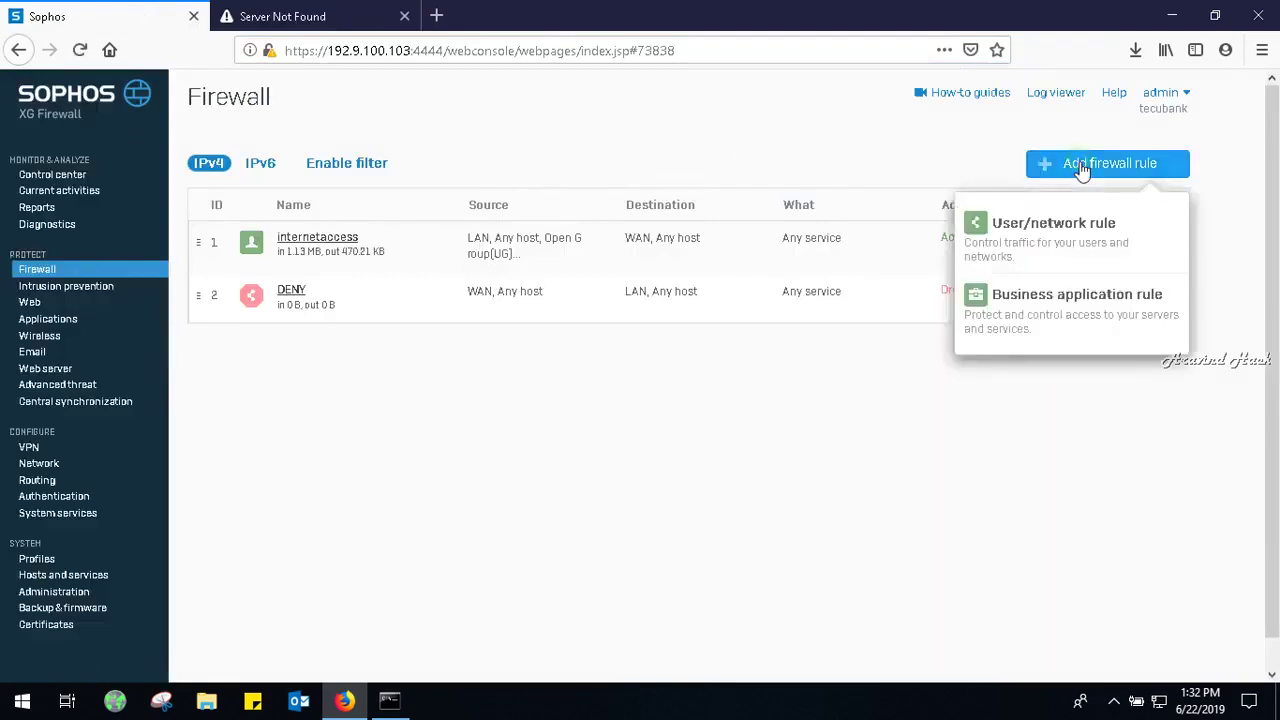
{"action": "left_click", "coordinate": [1070, 228]}
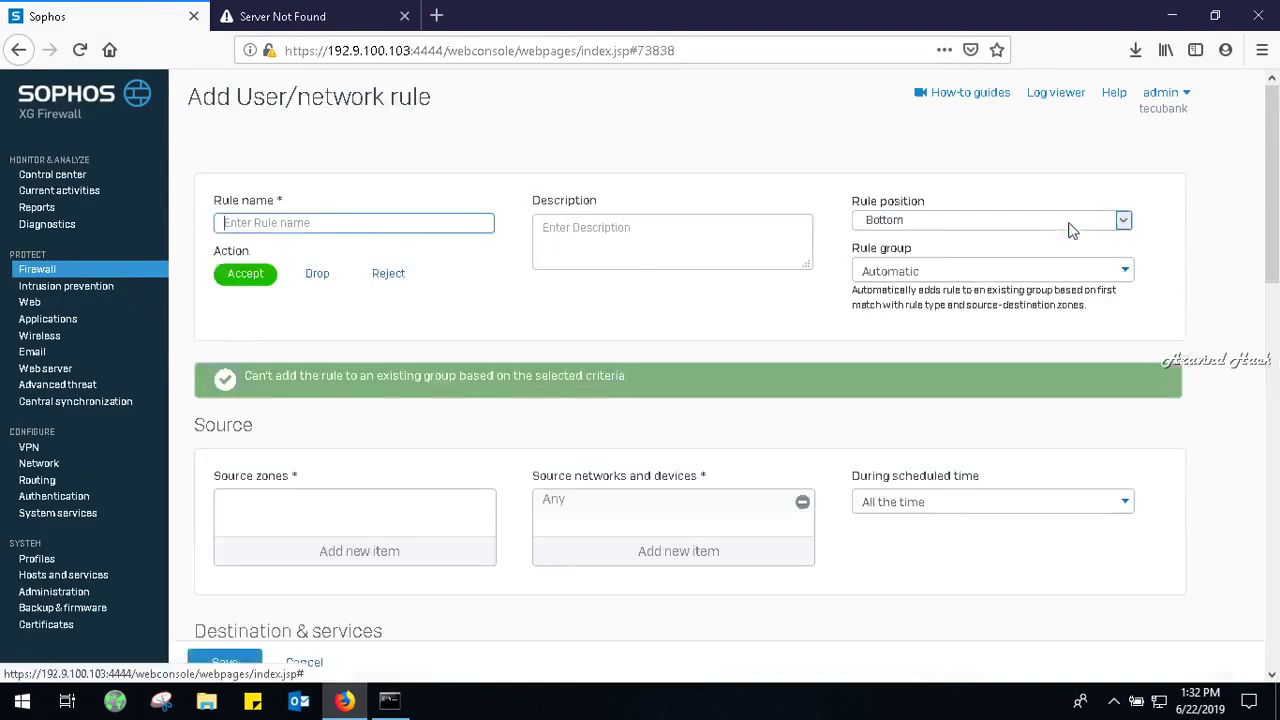
{"action": "type", "text": "dns"}
{"action": "left_click", "coordinate": [964, 220]}
{"action": "left_click", "coordinate": [897, 263]}
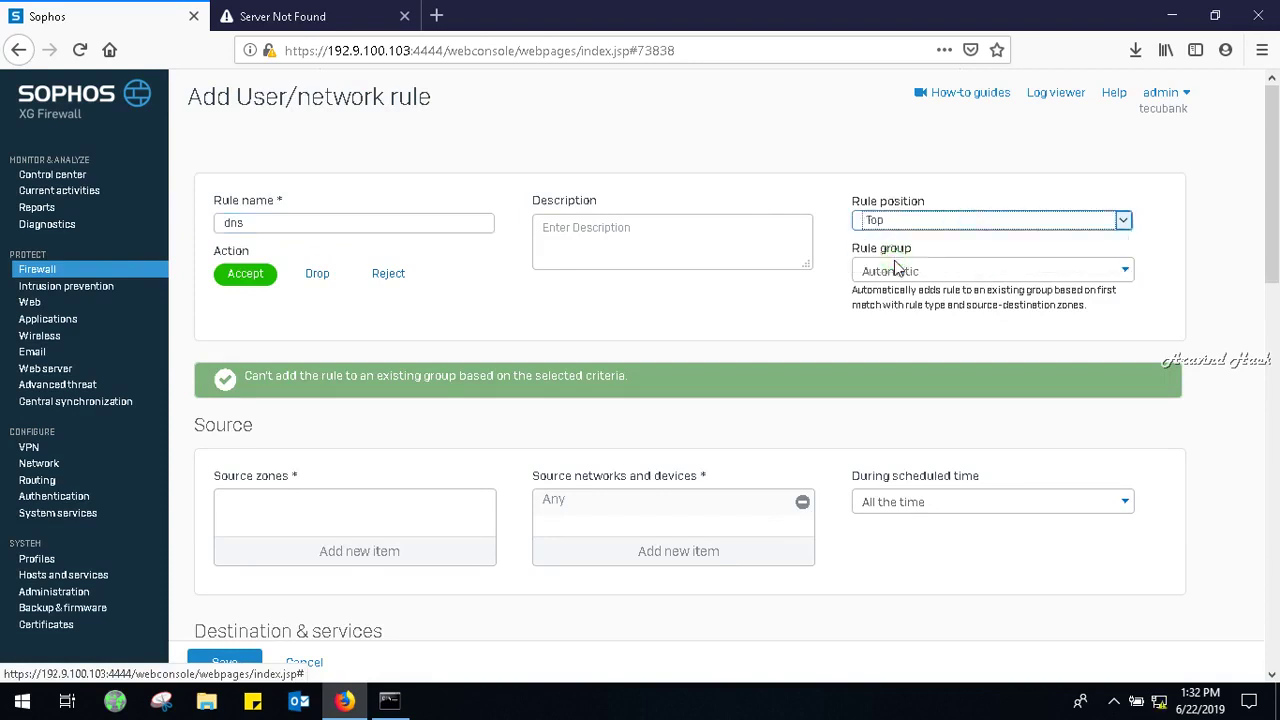
Set the rule's source zone to LAN and destination zone to WAN.
{"action": "left_click_drag", "start_coordinate": [1273, 250], "coordinate": [1274, 335]}
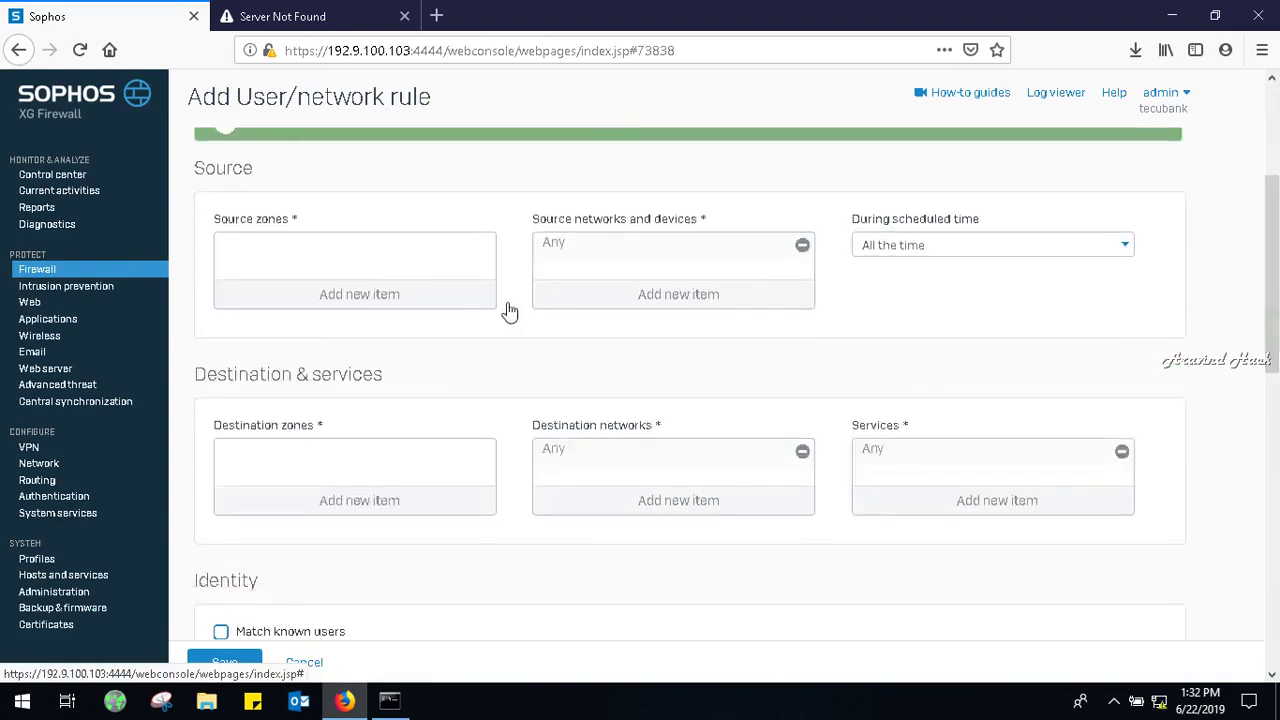
{"action": "left_click", "coordinate": [408, 294]}
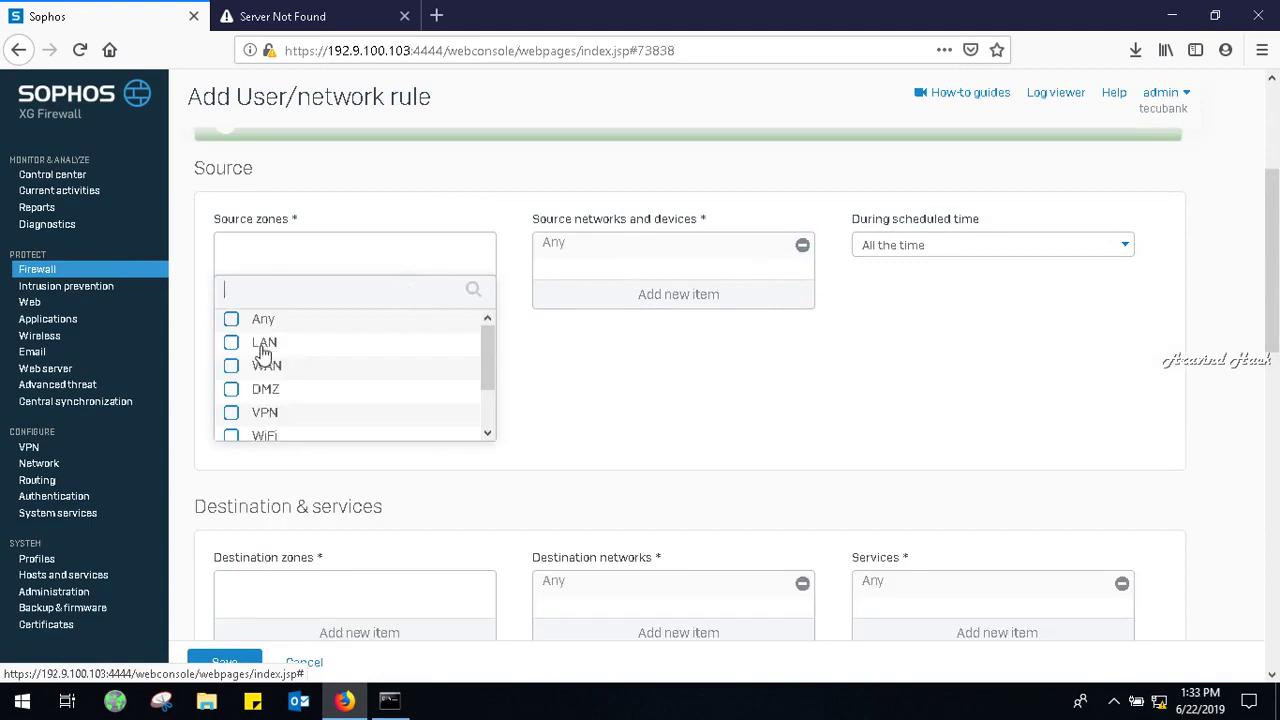
{"action": "left_click", "coordinate": [264, 345]}
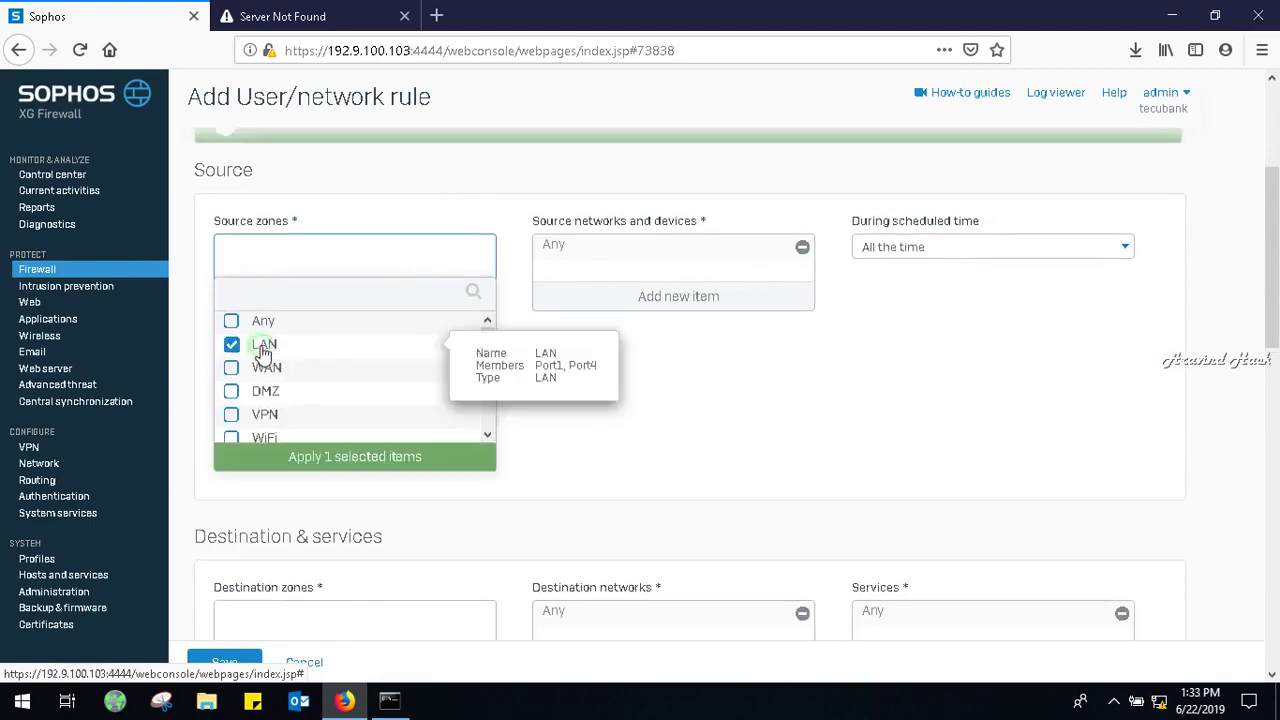
{"action": "left_click", "coordinate": [436, 460]}
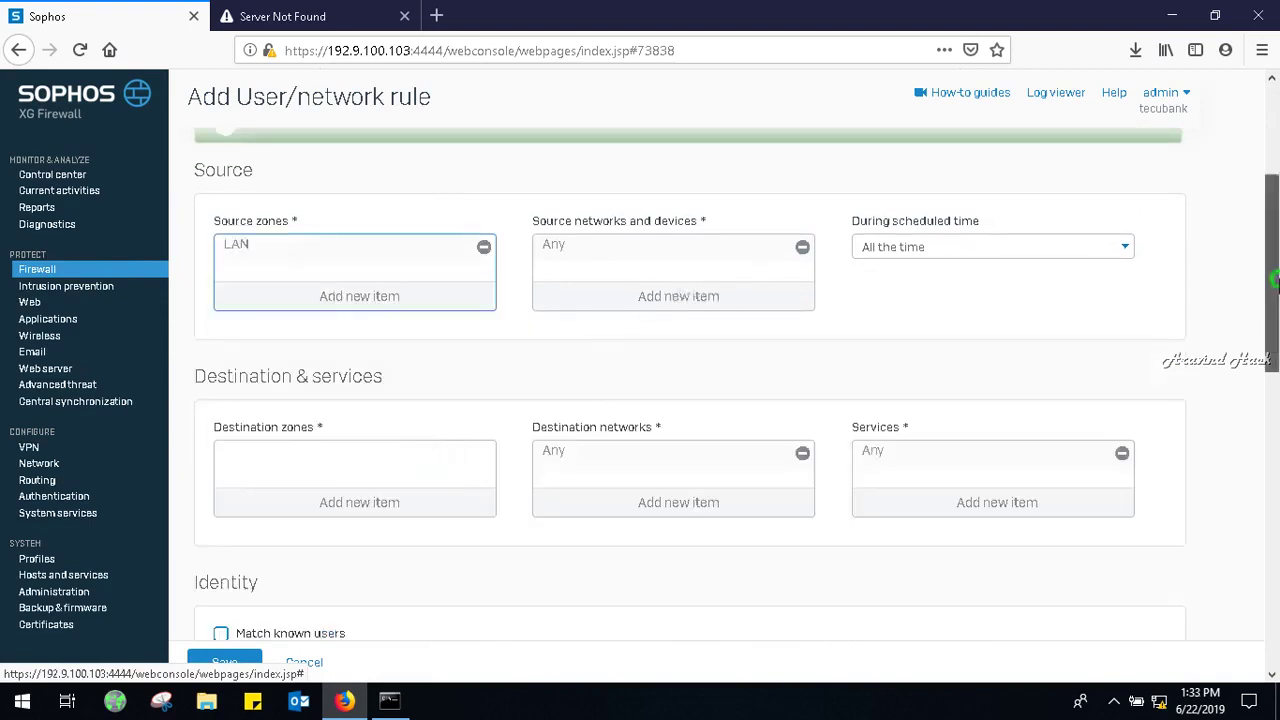
{"action": "left_click_drag", "start_coordinate": [1276, 285], "coordinate": [1276, 361]}
{"action": "left_click", "coordinate": [432, 298]}
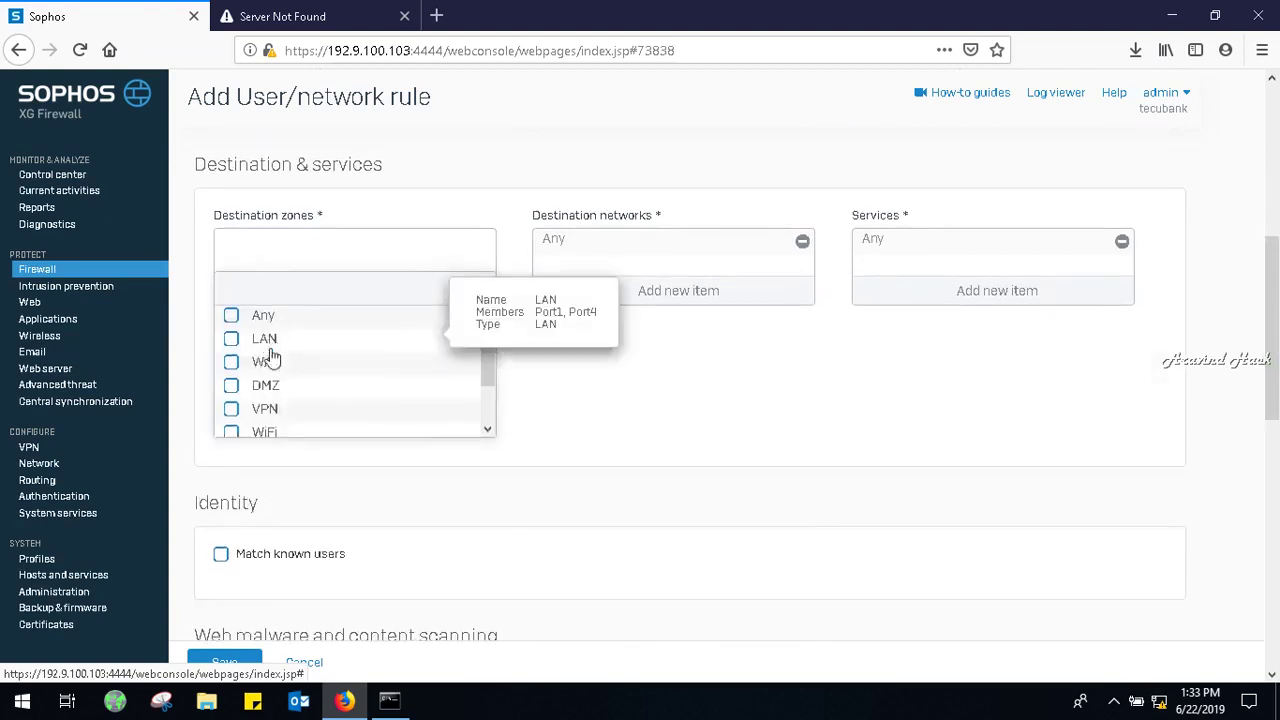
{"action": "left_click", "coordinate": [272, 365]}
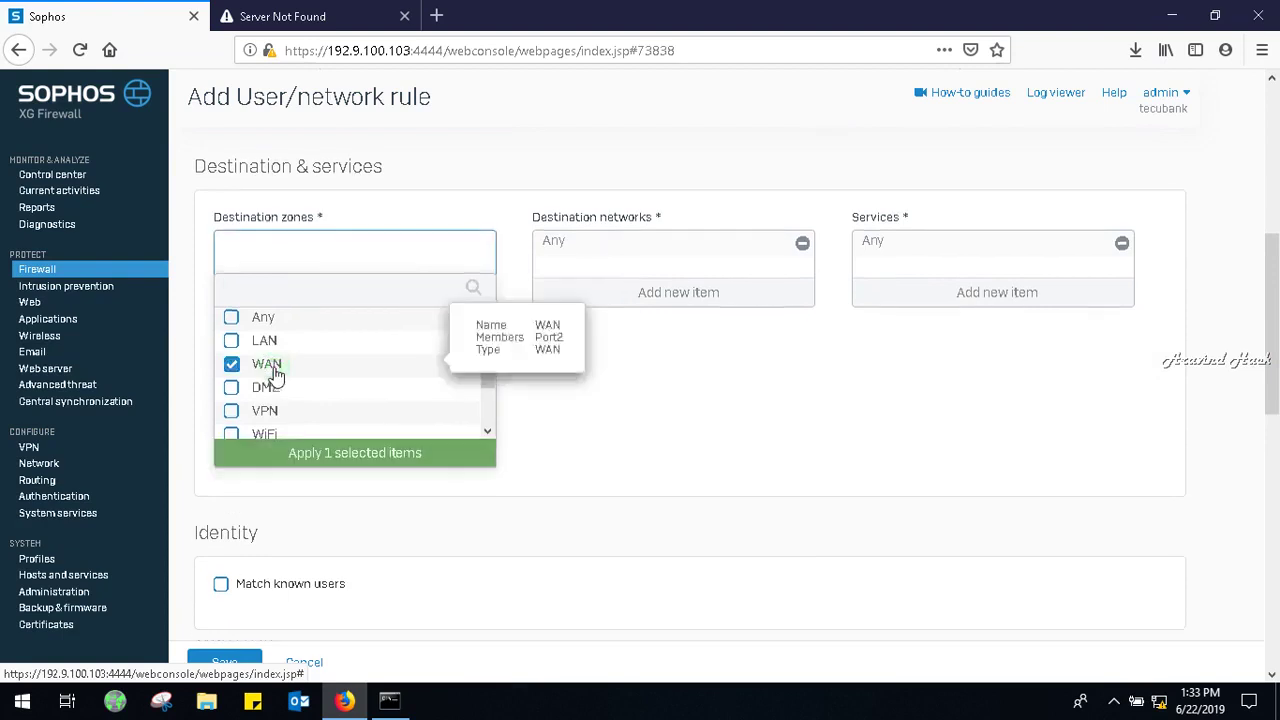
{"action": "left_click", "coordinate": [443, 455]}
Replace the Any service with DNS and save the dns rule.
{"action": "left_click", "coordinate": [1010, 308]}
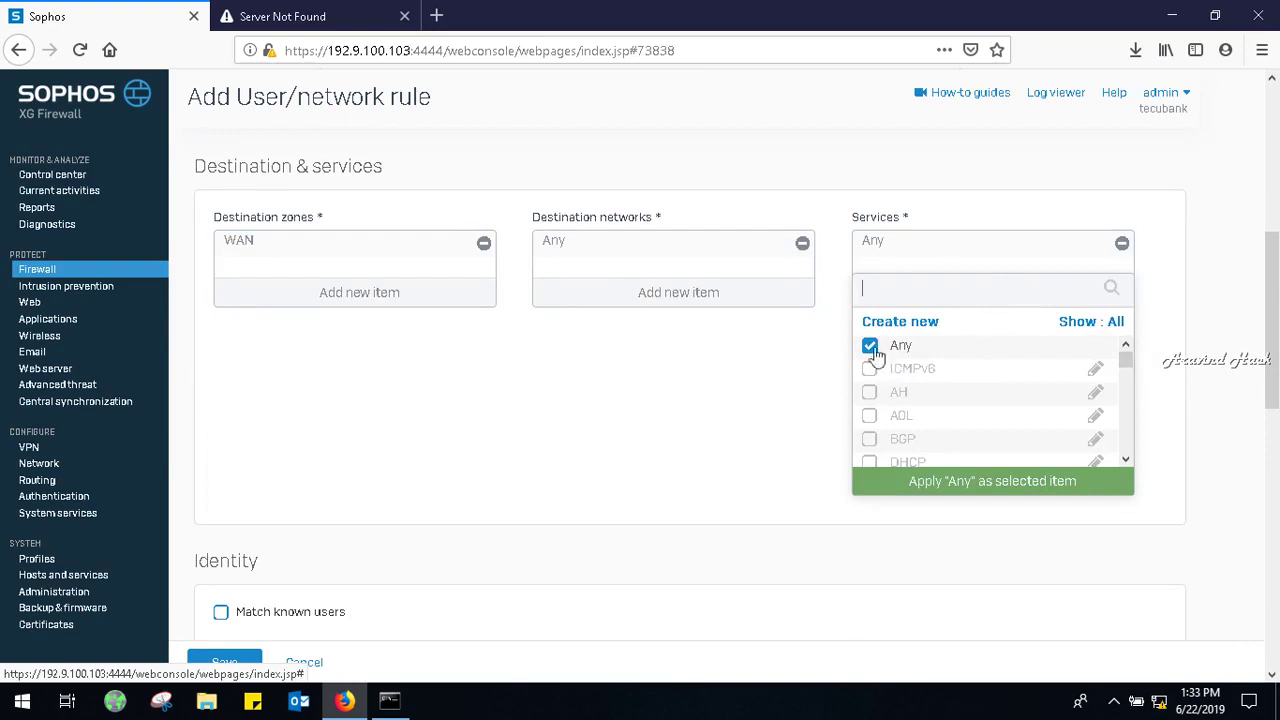
{"action": "left_click", "coordinate": [869, 345]}
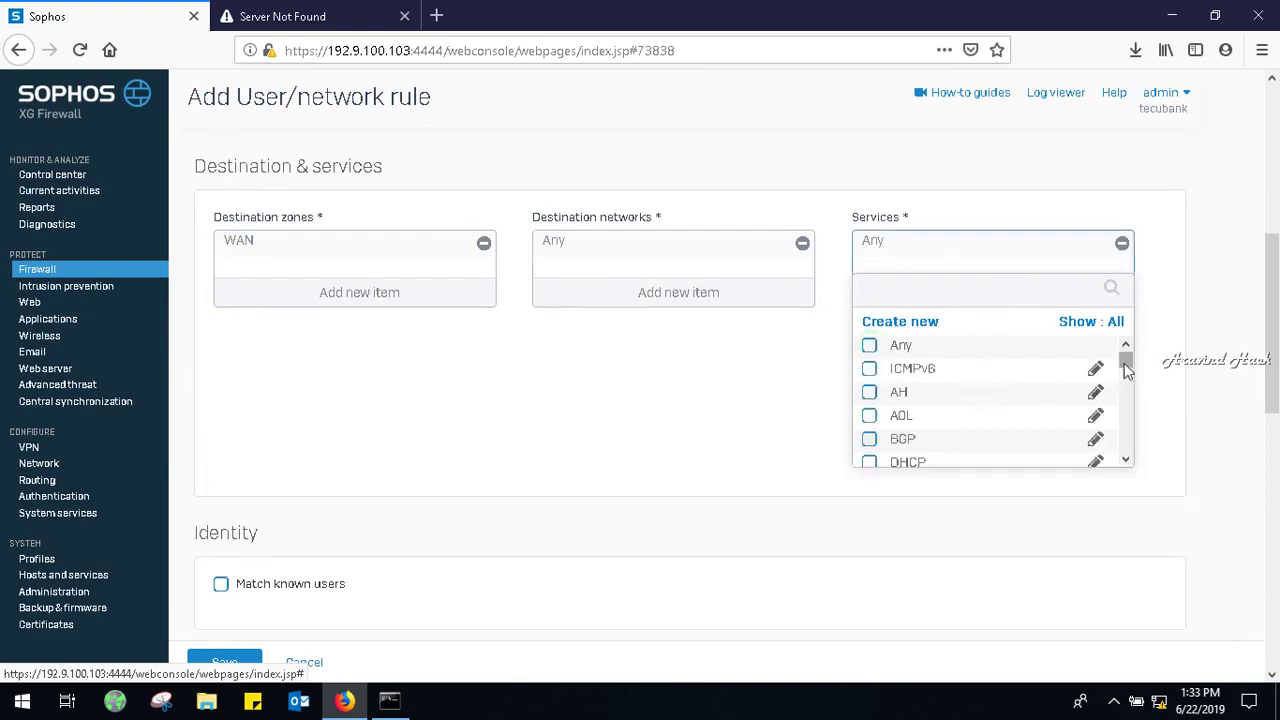
{"action": "left_click_drag", "start_coordinate": [1127, 361], "coordinate": [1128, 381]}
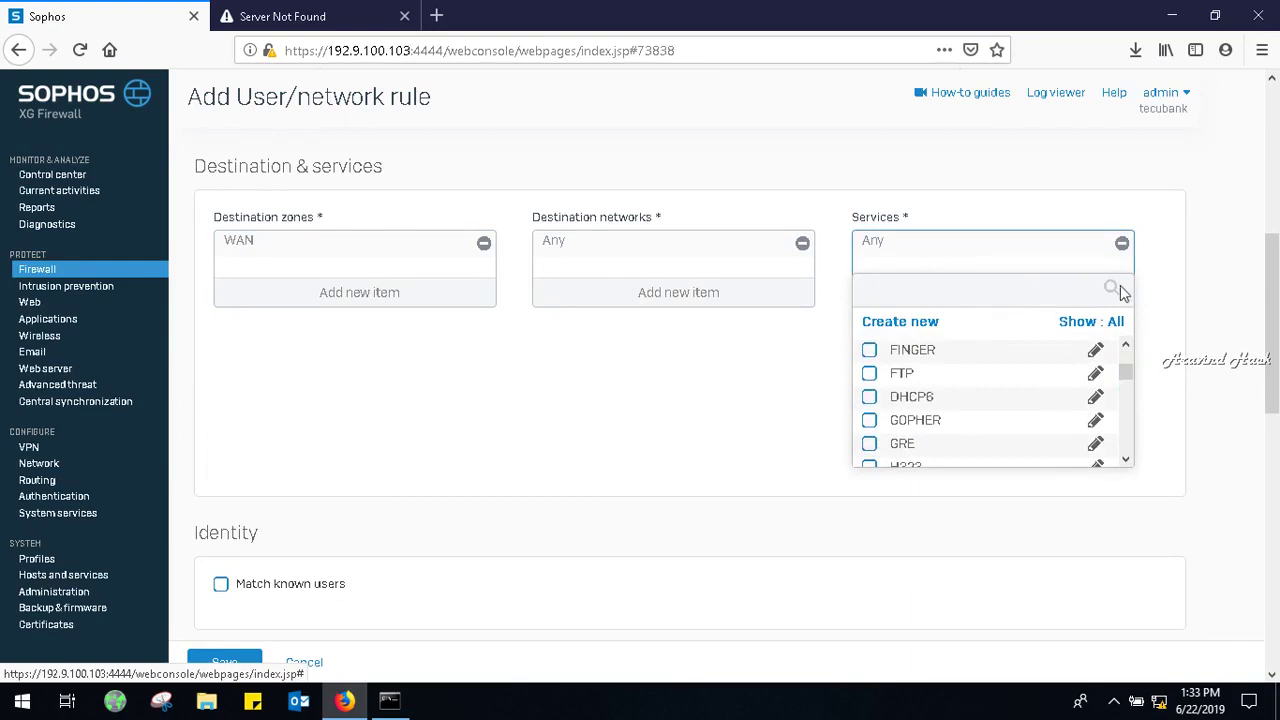
{"action": "left_click", "coordinate": [1126, 461]}
{"action": "left_click", "coordinate": [1126, 461]}
{"action": "left_click", "coordinate": [1126, 461]}
{"action": "left_click", "coordinate": [1126, 461]}
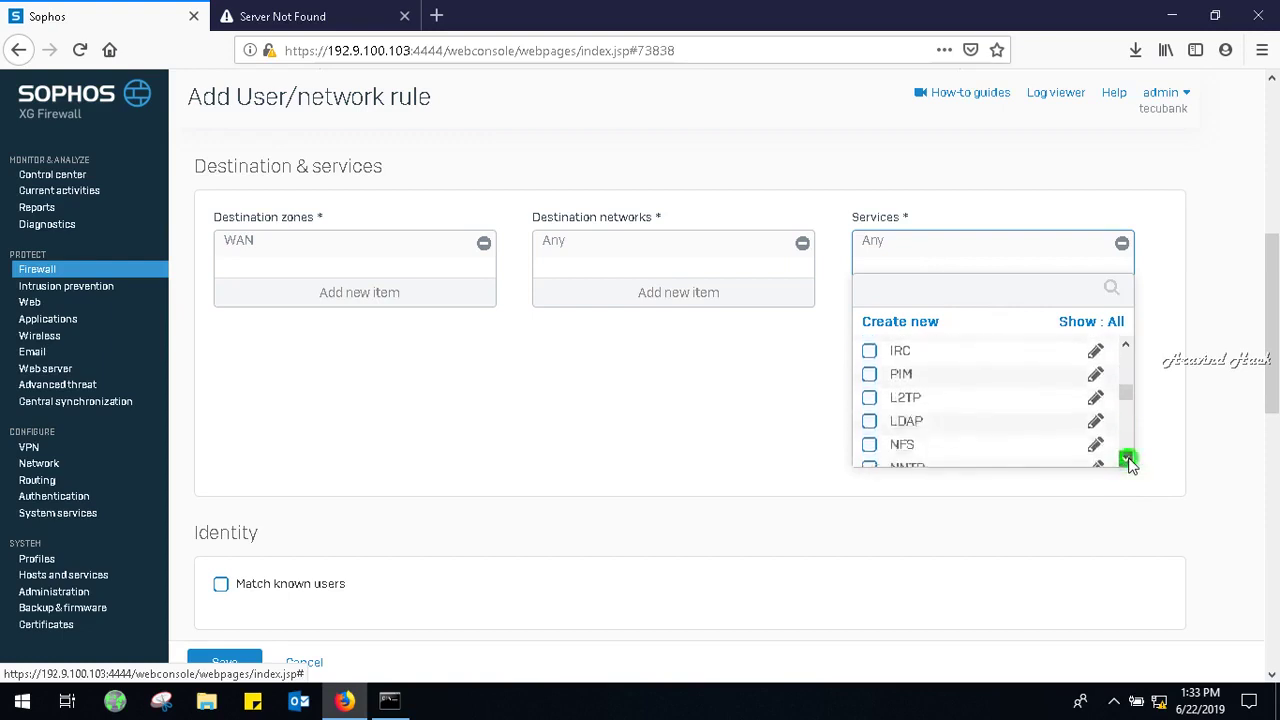
{"action": "left_click", "coordinate": [1126, 461]}
{"action": "left_click", "coordinate": [1126, 461]}
{"action": "left_click", "coordinate": [1126, 461]}
{"action": "left_click", "coordinate": [1126, 461]}
{"action": "left_click", "coordinate": [1126, 461]}
{"action": "left_click", "coordinate": [1126, 461]}
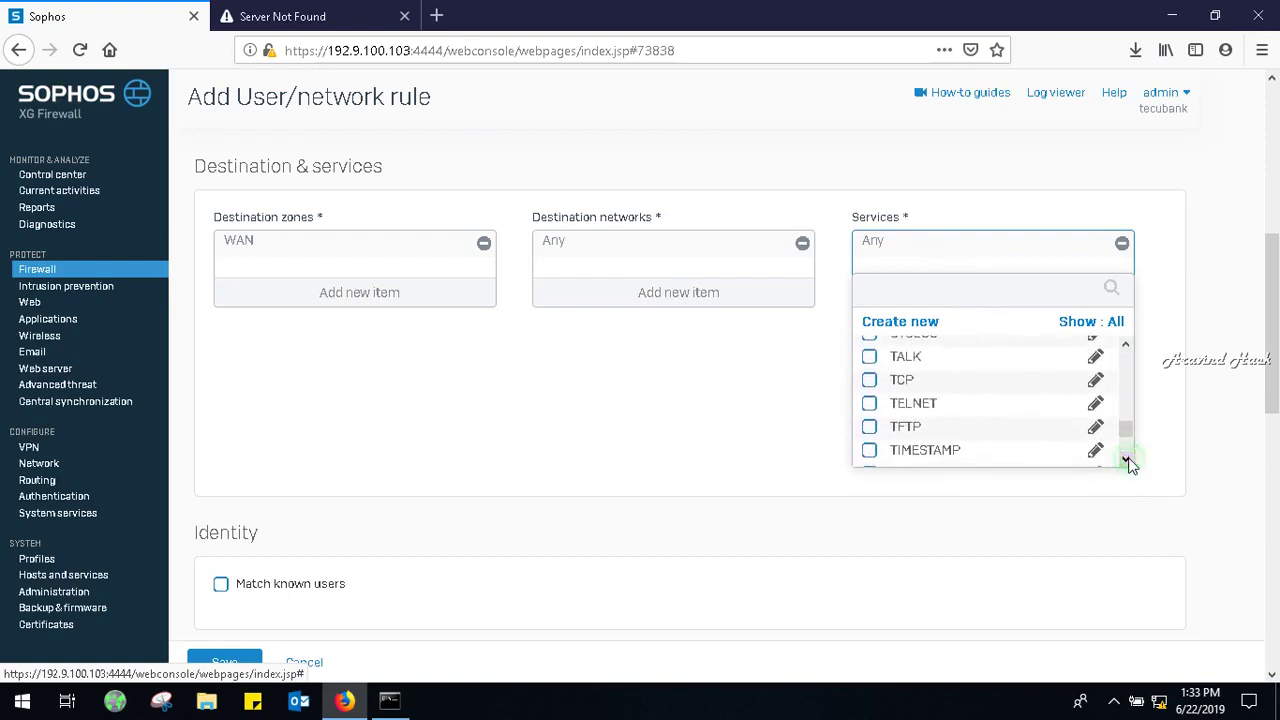
{"action": "left_click", "coordinate": [1126, 461]}
{"action": "left_click", "coordinate": [1126, 461]}
{"action": "left_click", "coordinate": [1126, 461]}
{"action": "left_click", "coordinate": [1126, 461]}
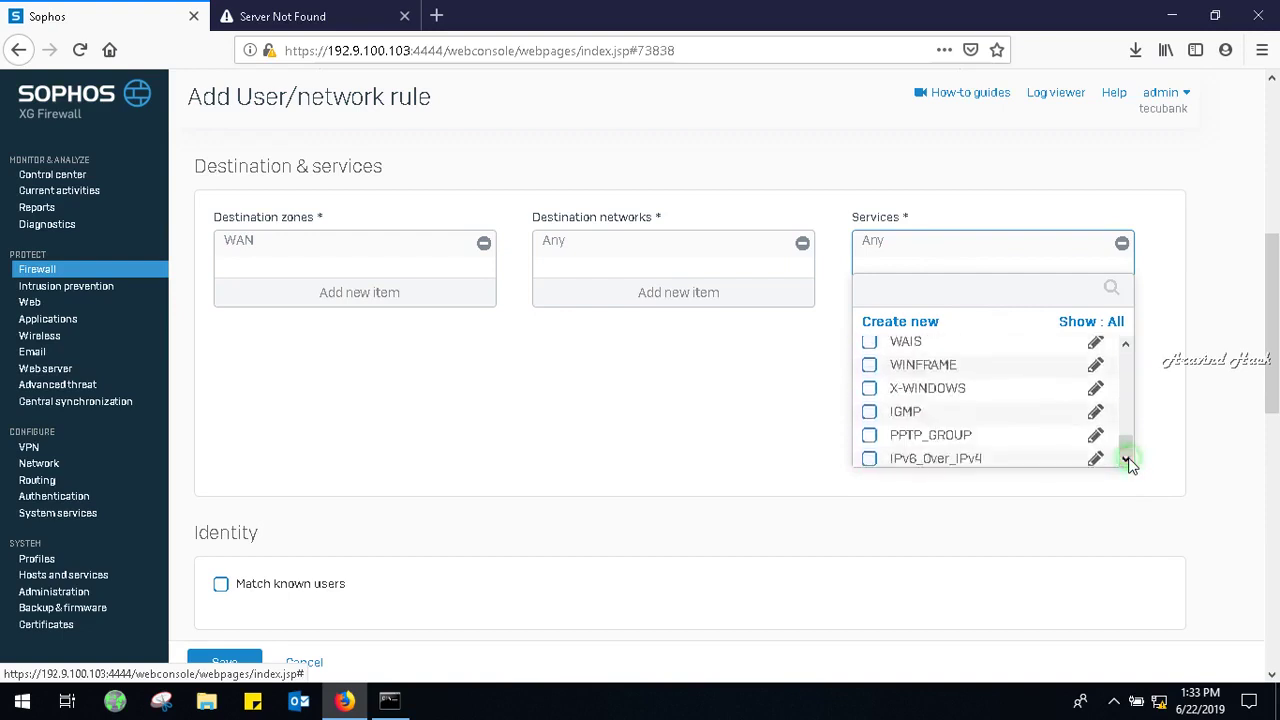
{"action": "left_click", "coordinate": [1125, 344]}
{"action": "left_click", "coordinate": [1125, 344]}
{"action": "left_click", "coordinate": [1125, 344]}
{"action": "left_click", "coordinate": [1125, 344]}
{"action": "left_click", "coordinate": [1125, 344]}
{"action": "left_click", "coordinate": [1125, 344]}
{"action": "left_click", "coordinate": [1125, 344]}
{"action": "left_click", "coordinate": [1125, 344]}
{"action": "left_click", "coordinate": [1125, 344]}
{"action": "left_click", "coordinate": [1125, 344]}
{"action": "left_click", "coordinate": [1125, 344]}
{"action": "left_click", "coordinate": [1125, 344]}
{"action": "left_click", "coordinate": [1125, 344]}
{"action": "left_click", "coordinate": [1125, 344]}
{"action": "left_click", "coordinate": [1125, 344]}
{"action": "left_click", "coordinate": [1125, 344]}
{"action": "left_click", "coordinate": [1125, 344]}
{"action": "left_click", "coordinate": [870, 420]}
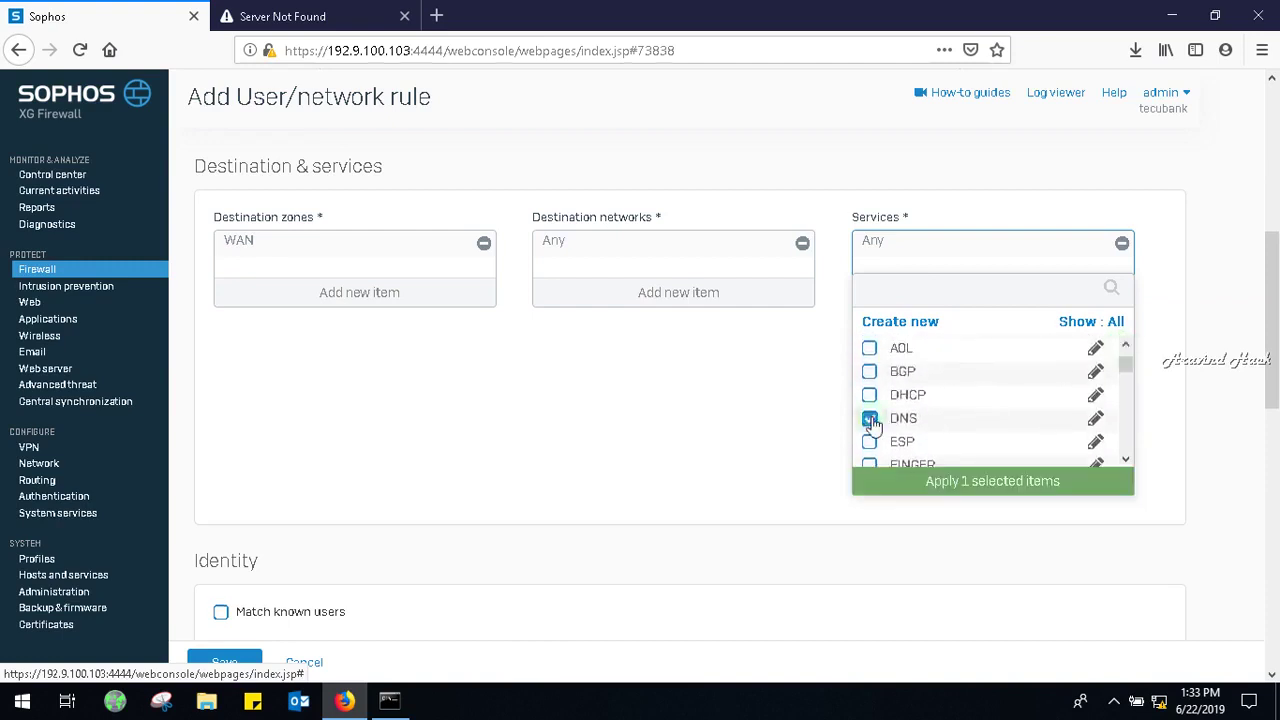
{"action": "left_click", "coordinate": [953, 482]}
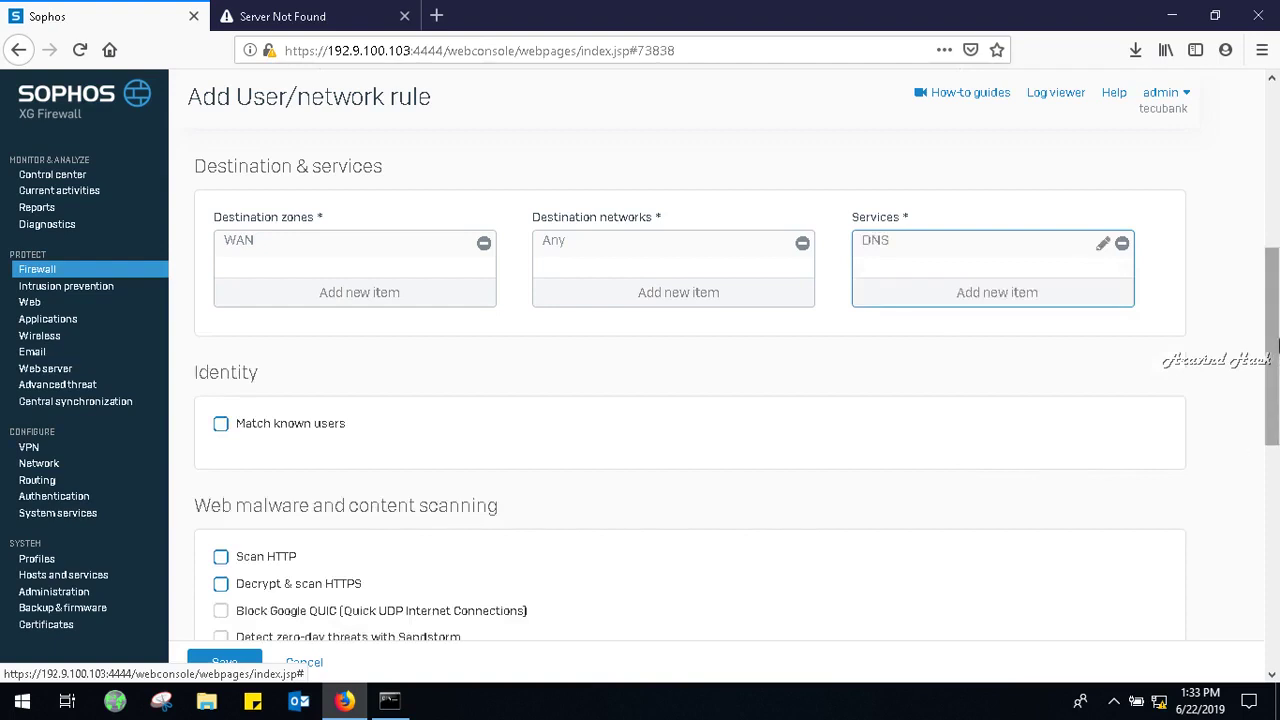
{"action": "left_click_drag", "start_coordinate": [1278, 345], "coordinate": [1275, 570]}
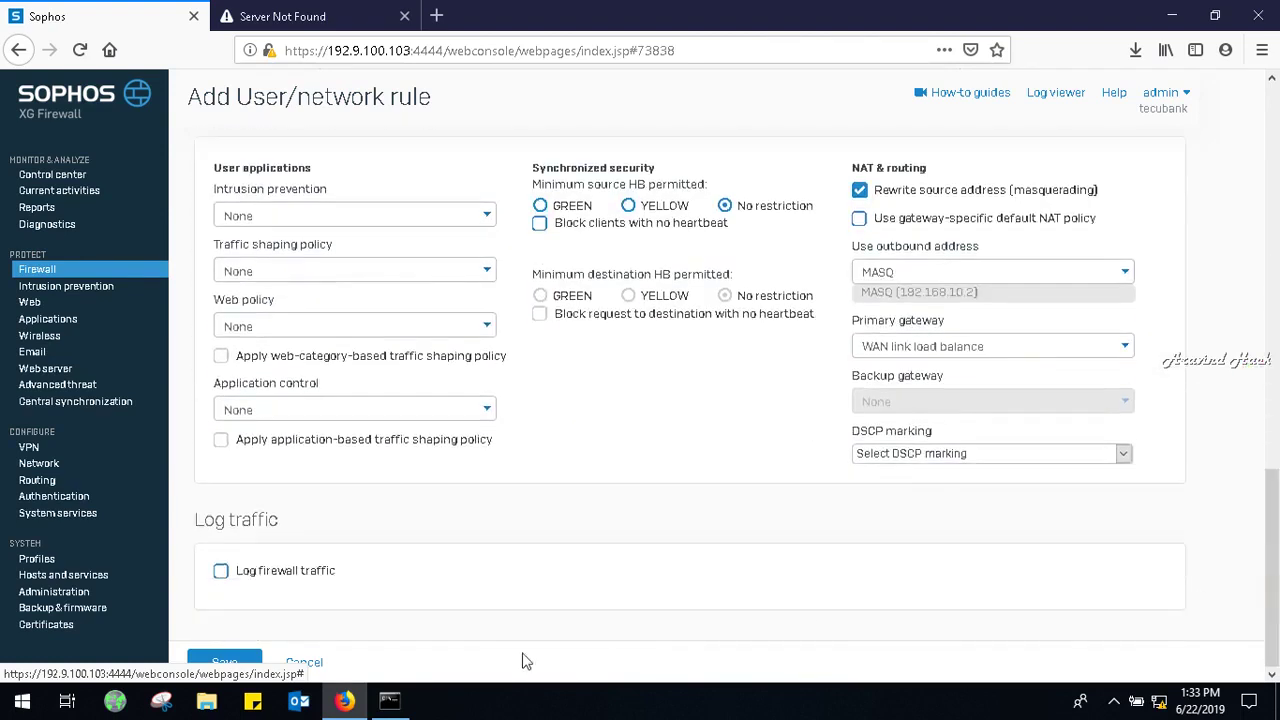
{"action": "left_click", "coordinate": [228, 663]}
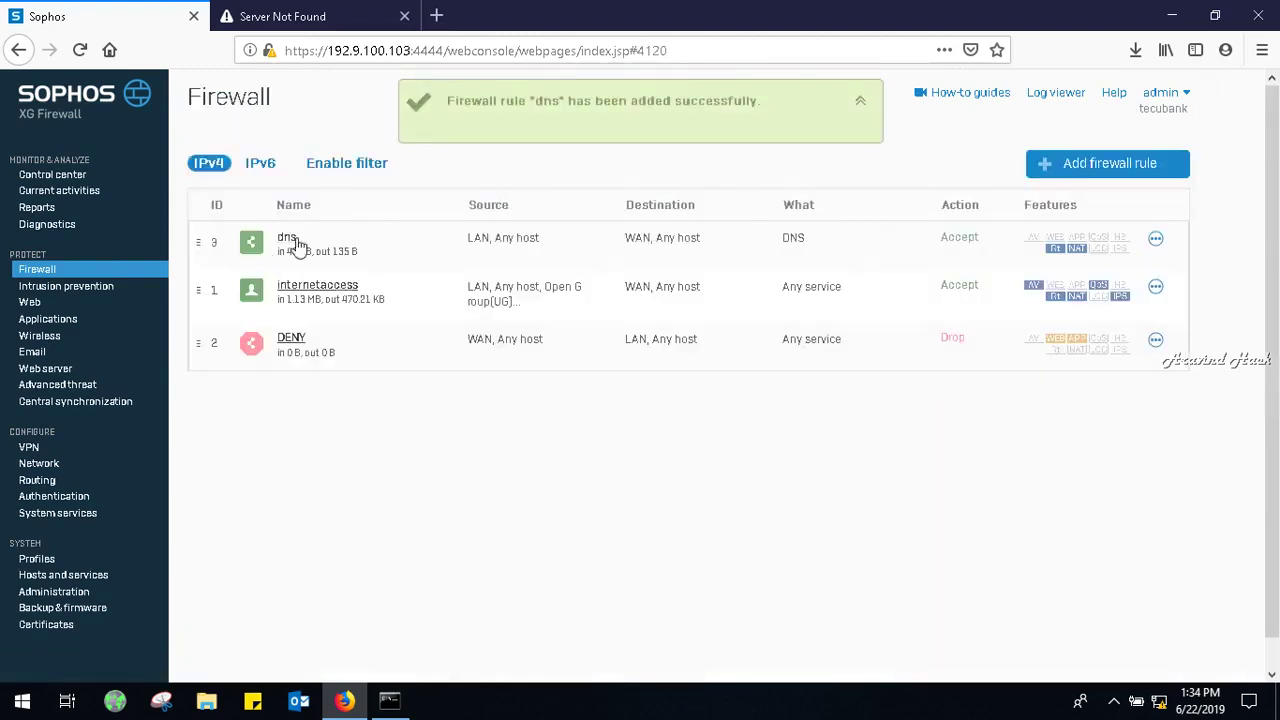
Open the edit form of the dns rule at the top of the rule list.
{"action": "left_click", "coordinate": [290, 240]}
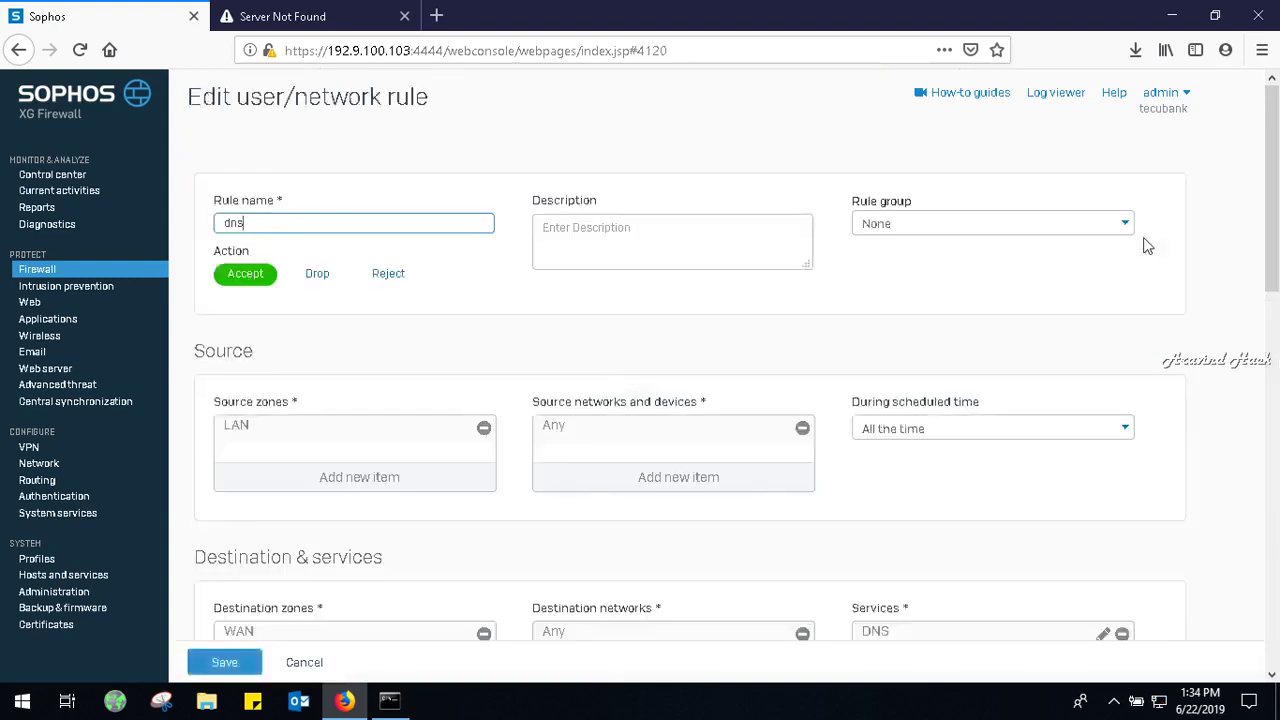
Add PING to the dns rule's services alongside DNS, then save the rule.
{"action": "left_click_drag", "start_coordinate": [1278, 198], "coordinate": [1276, 323]}
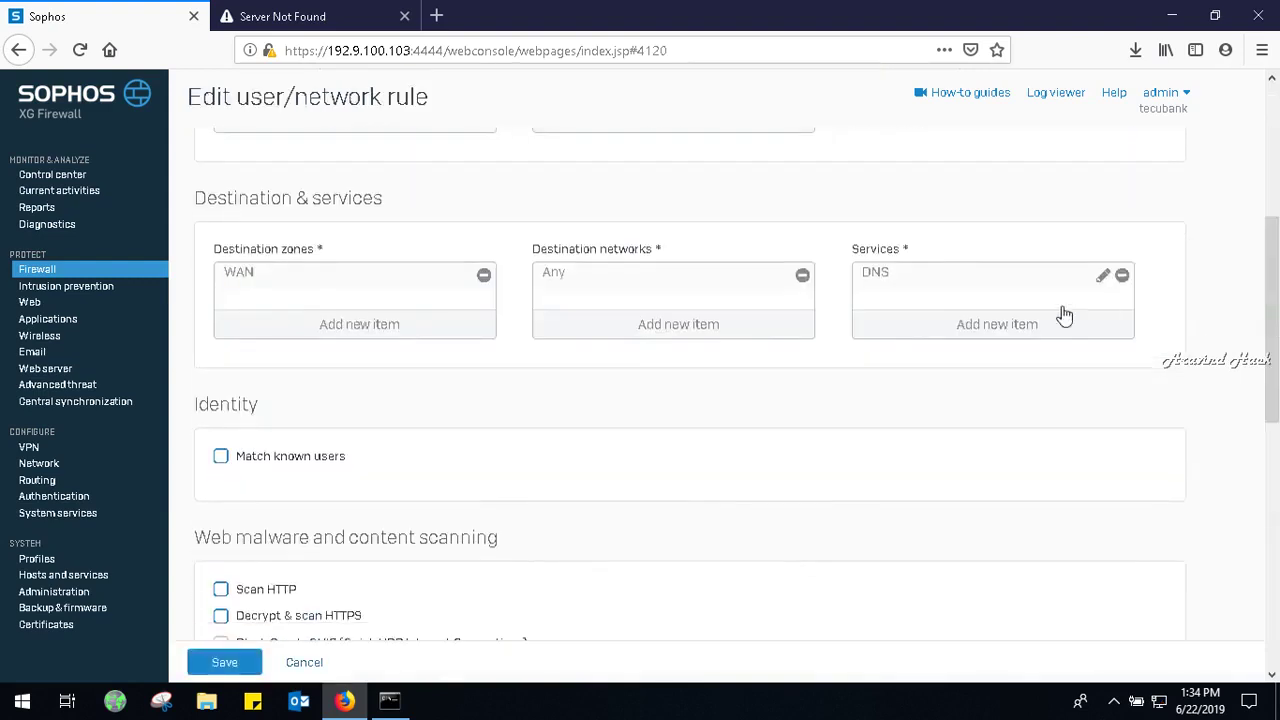
{"action": "left_click", "coordinate": [957, 330]}
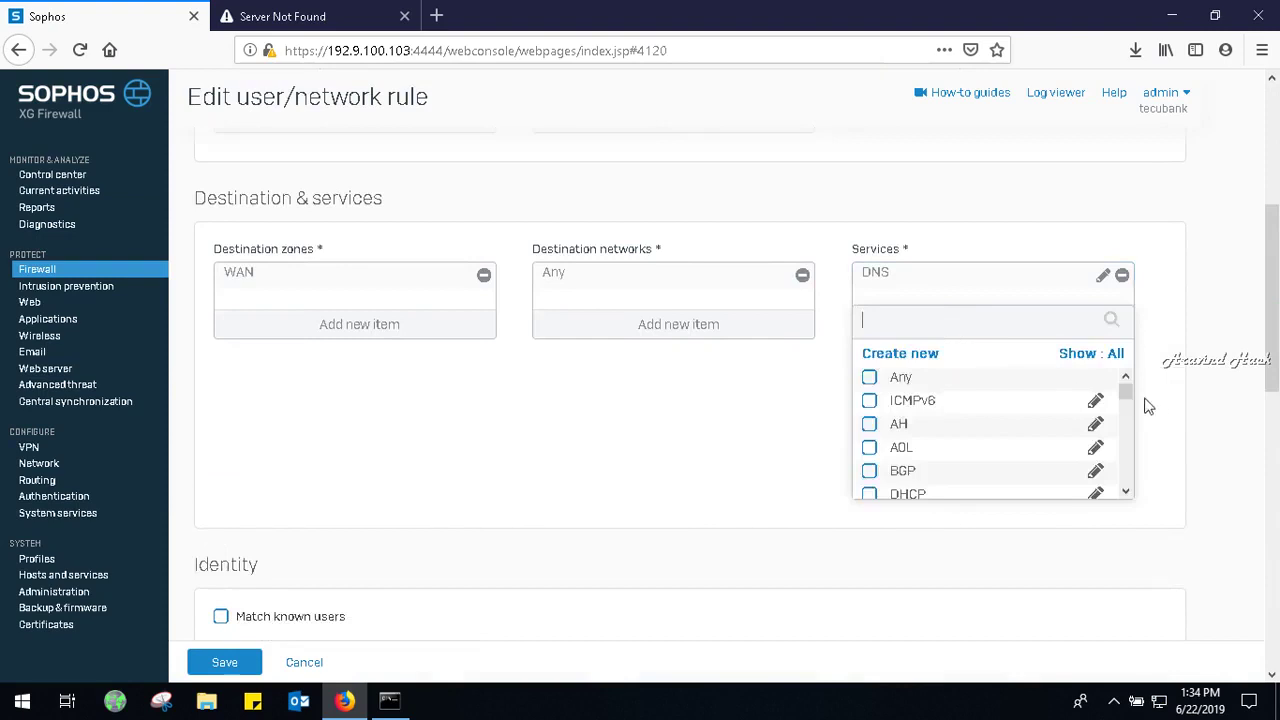
{"action": "left_click", "coordinate": [1125, 491]}
{"action": "left_click", "coordinate": [1125, 493]}
{"action": "left_click", "coordinate": [1125, 493]}
{"action": "left_click", "coordinate": [1125, 493]}
{"action": "left_click", "coordinate": [1125, 493]}
{"action": "left_click", "coordinate": [1125, 493]}
{"action": "left_click", "coordinate": [1125, 493]}
{"action": "left_click", "coordinate": [1125, 493]}
{"action": "left_click", "coordinate": [1125, 493]}
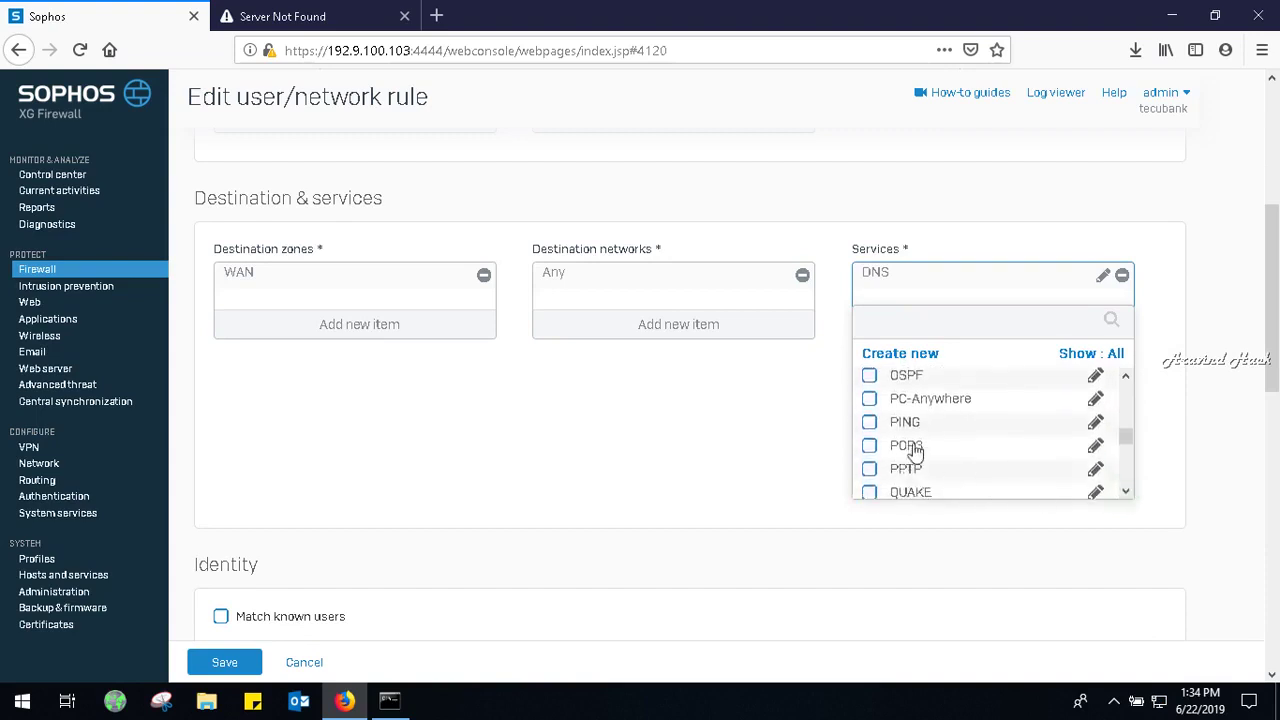
{"action": "left_click", "coordinate": [869, 422]}
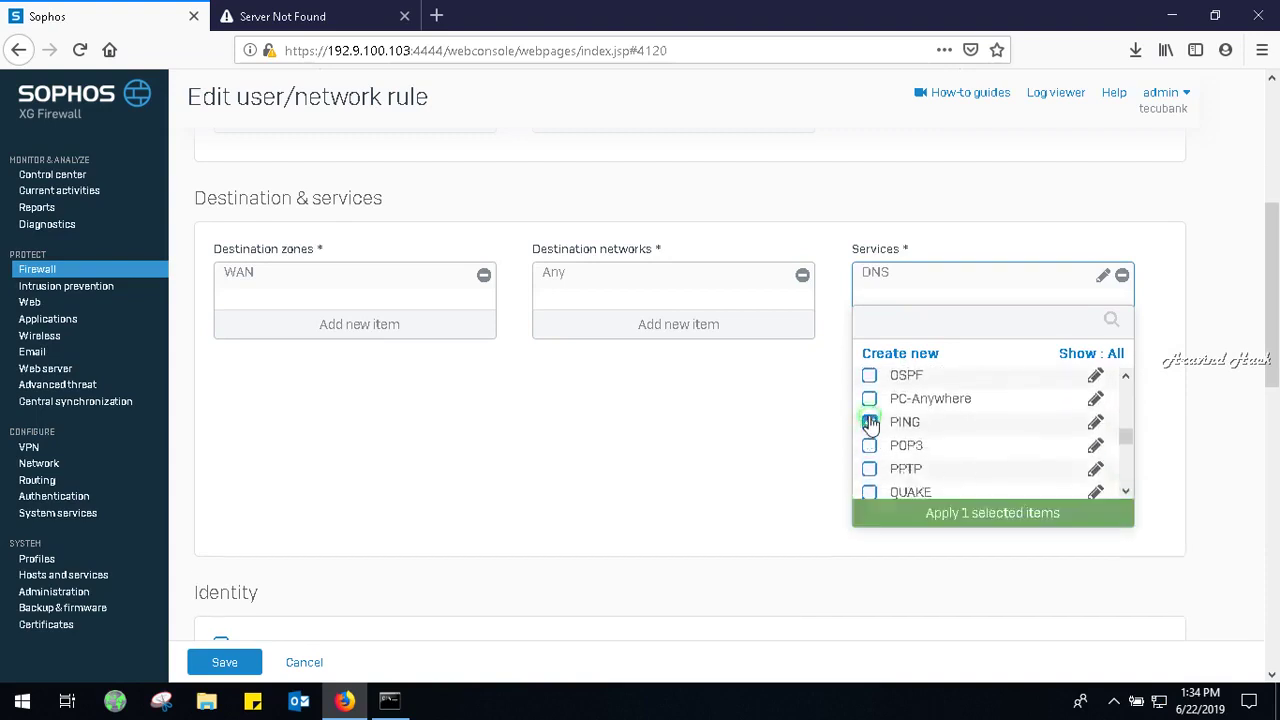
{"action": "left_click", "coordinate": [955, 513]}
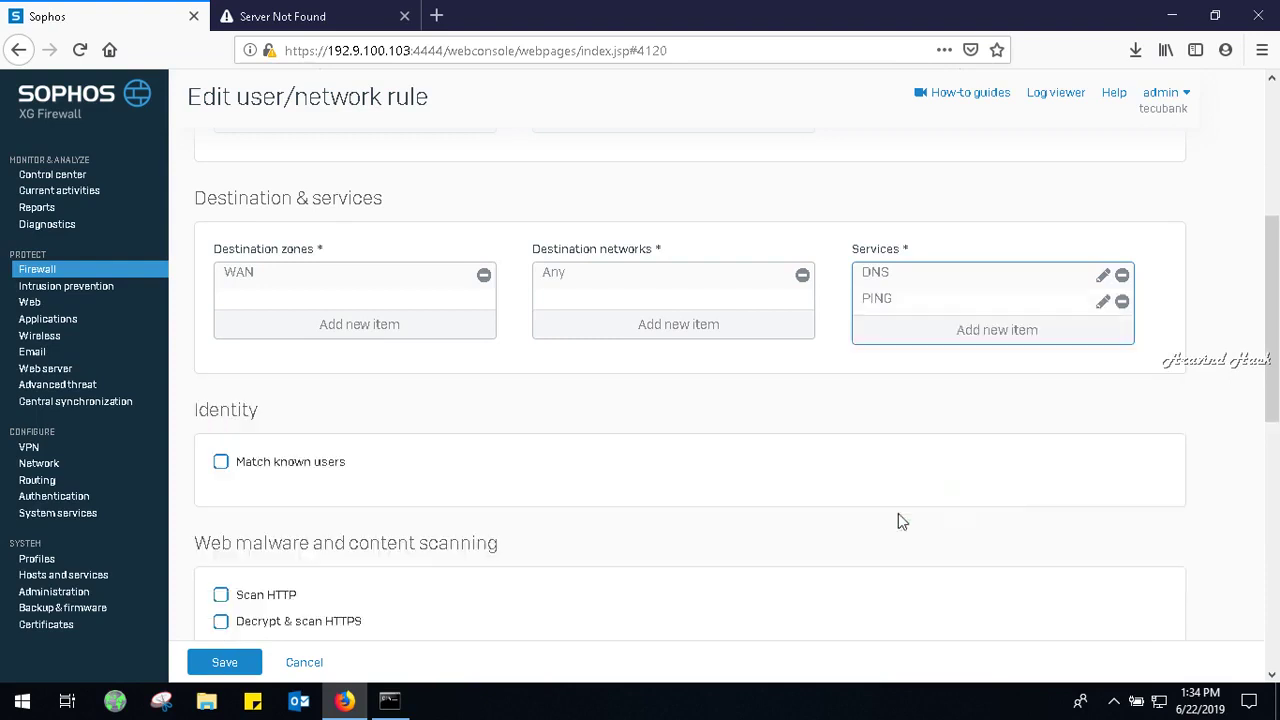
{"action": "left_click", "coordinate": [209, 664]}
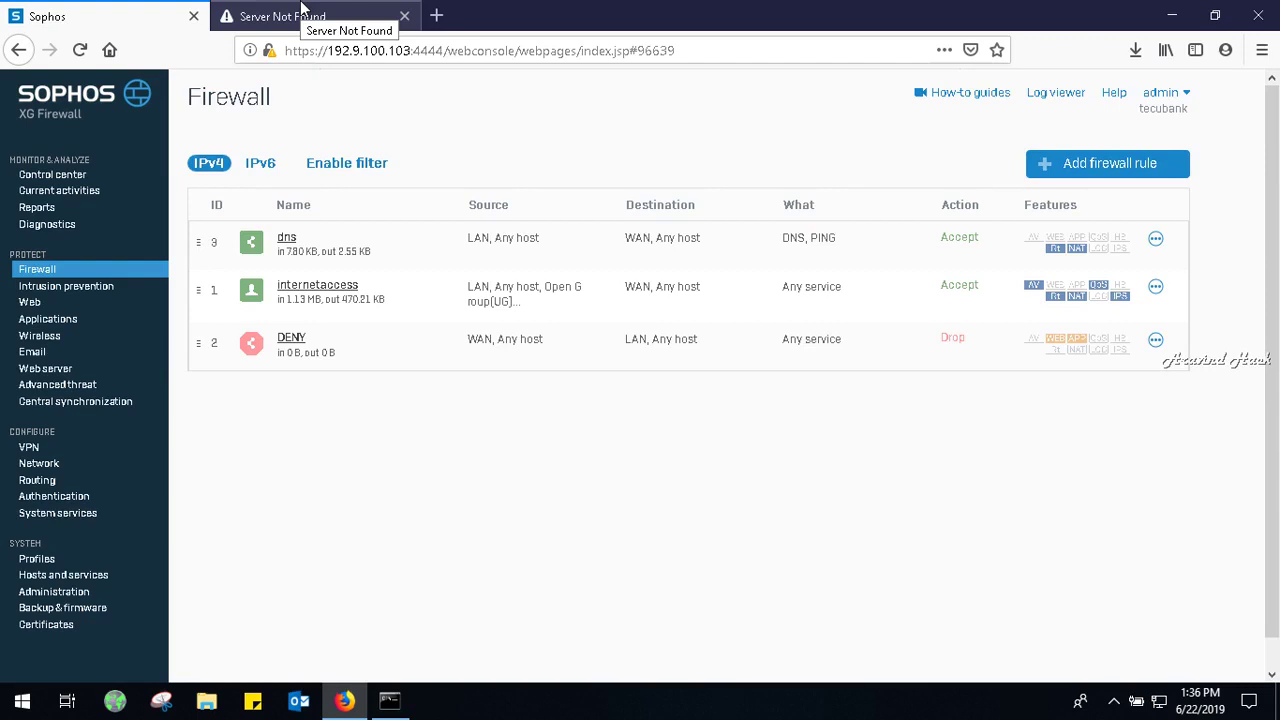
{"action": "left_click", "coordinate": [305, 14]}
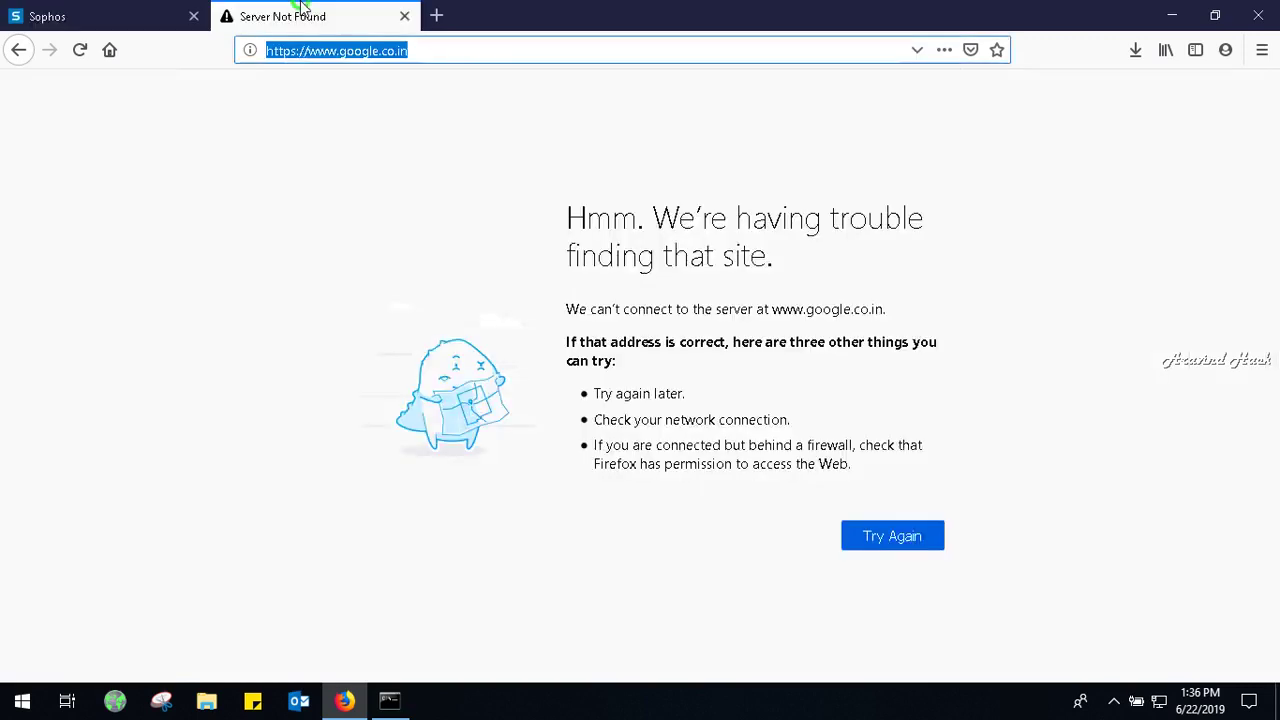
{"action": "type", "text": "192.168."}
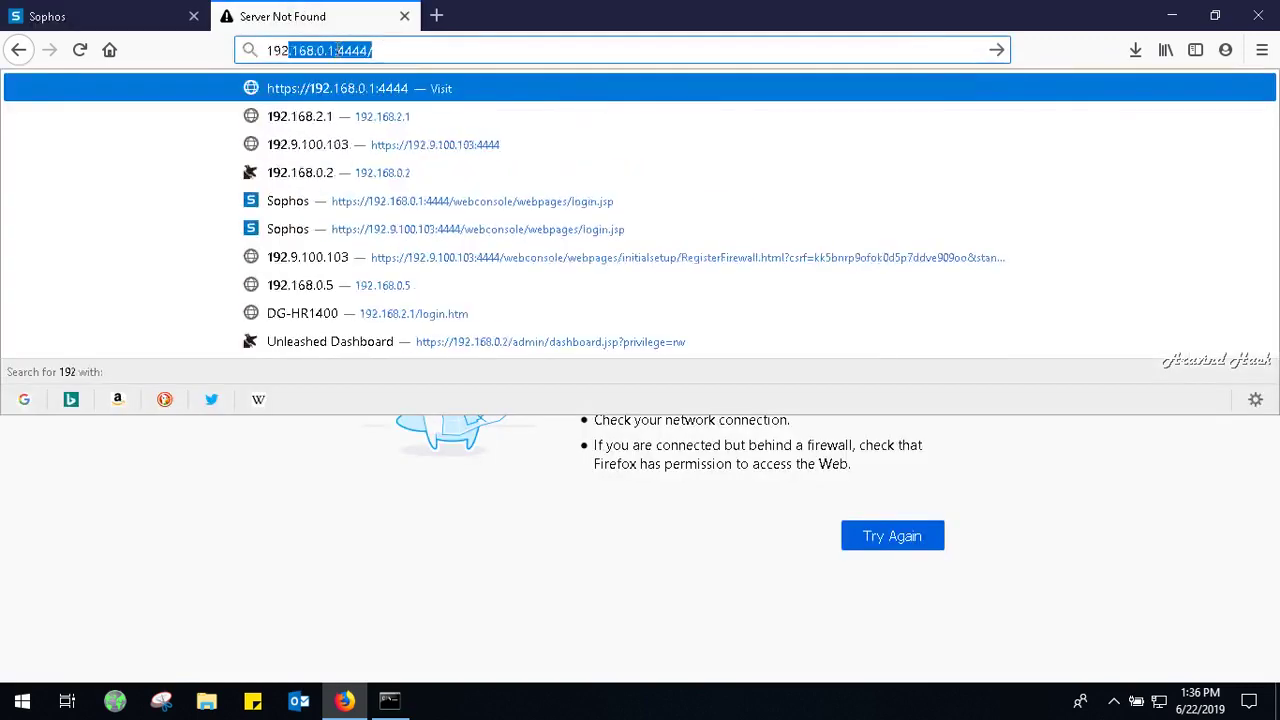
{"action": "key", "text": "BackSpace"}
{"action": "key", "text": "BackSpace"}
{"action": "key", "text": "BackSpace"}
{"action": "key", "text": "BackSpace"}
{"action": "key", "text": "BackSpace"}
{"action": "key", "text": "BackSpace"}
{"action": "key", "text": "BackSpace"}
{"action": "key", "text": "BackSpace"}
{"action": "key", "text": "BackSpace"}
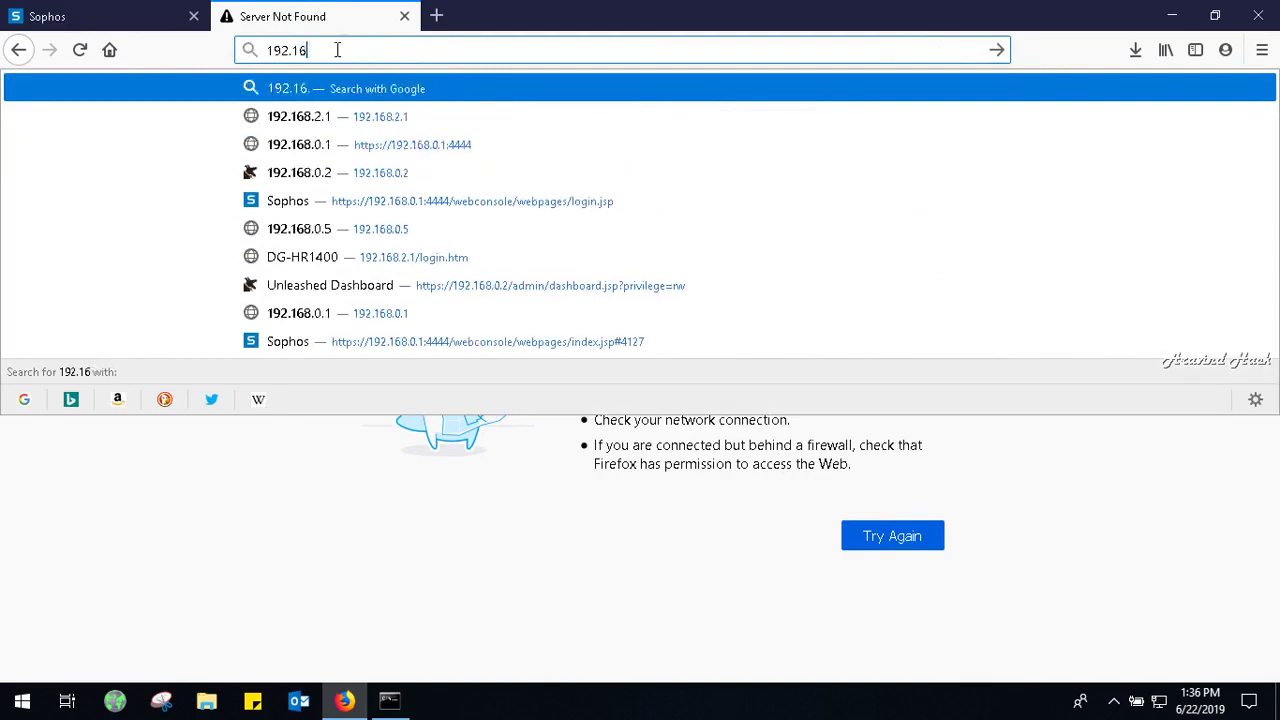
{"action": "type", "text": "ht"}
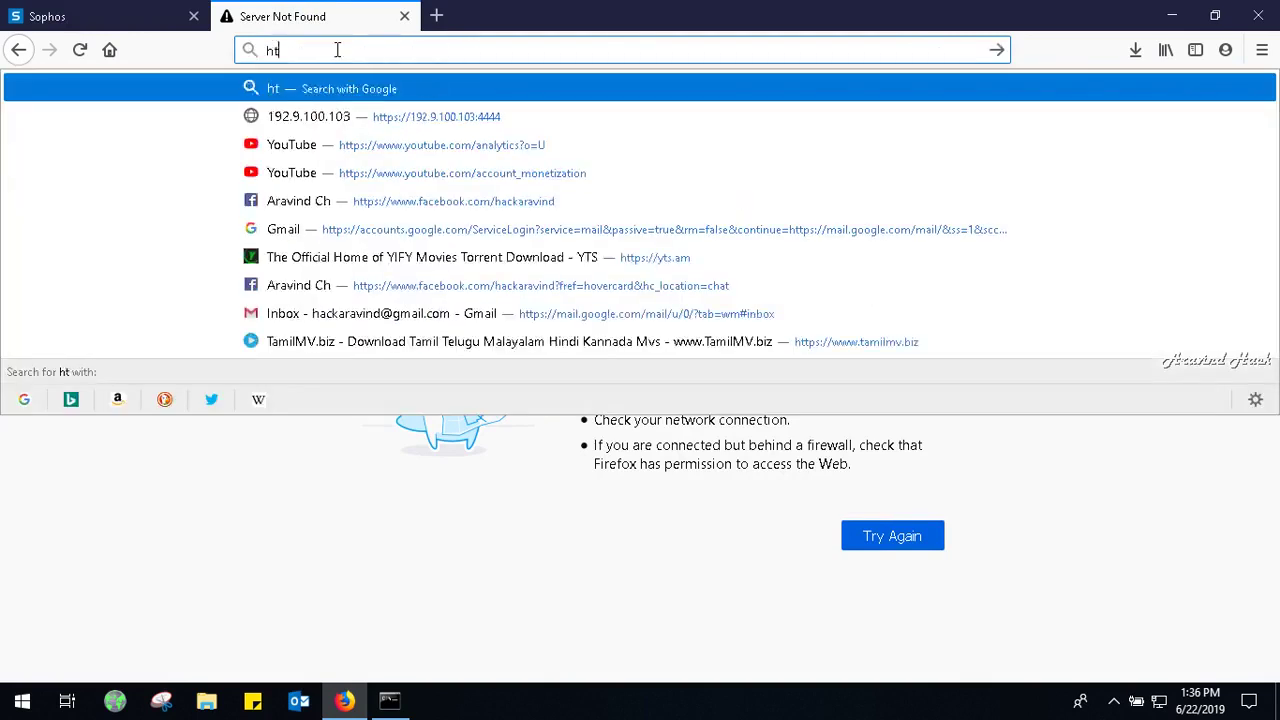
{"action": "type", "text": "tps://"}
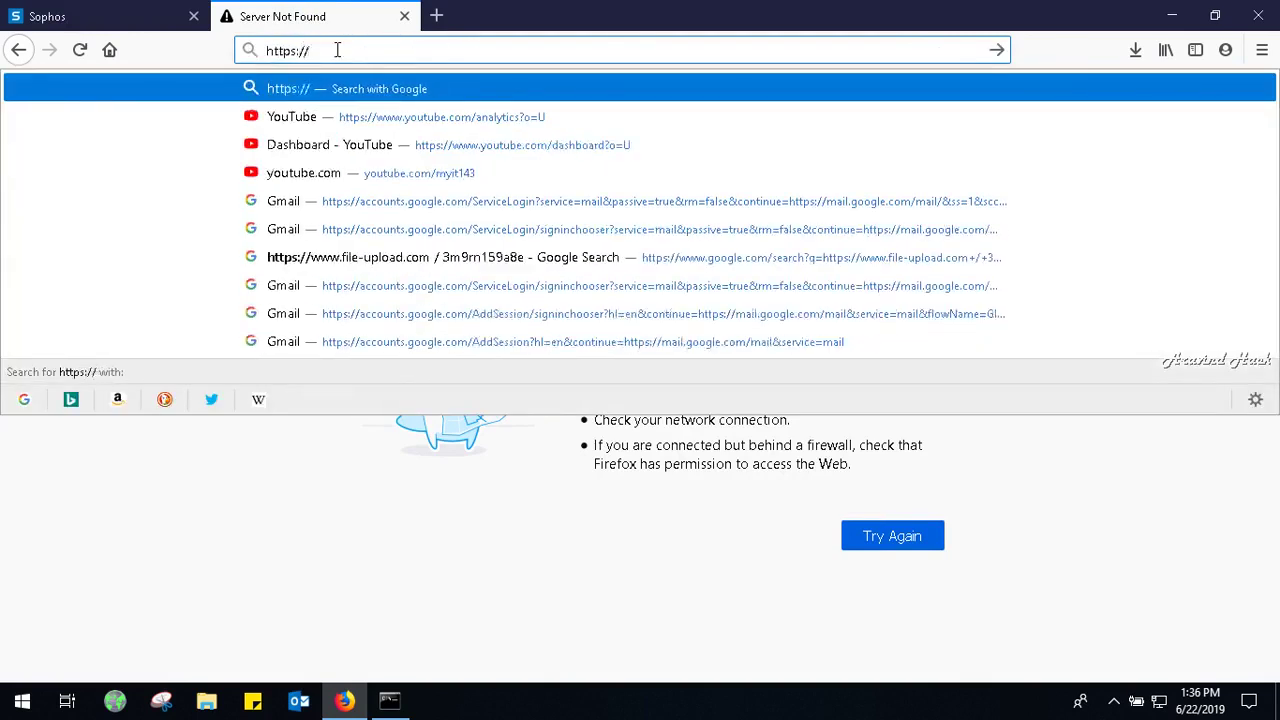
{"action": "type", "text": "192.9"}
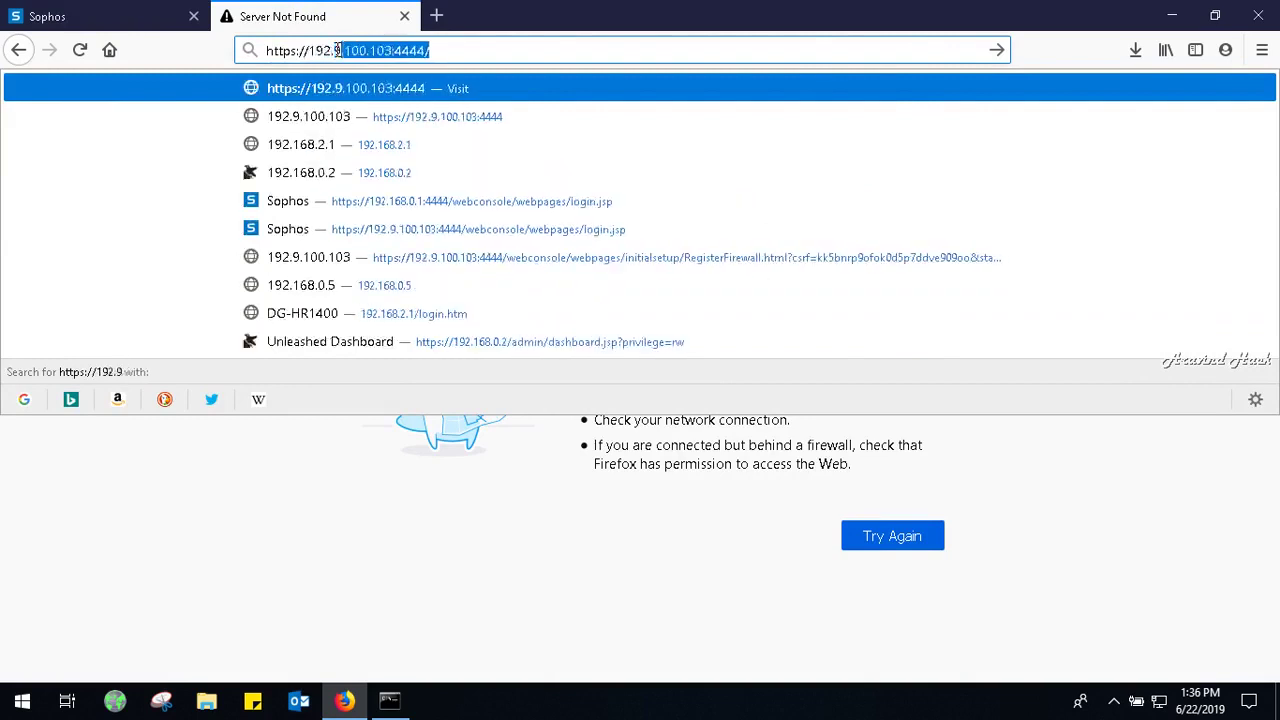
{"action": "type", "text": ".100.103"}
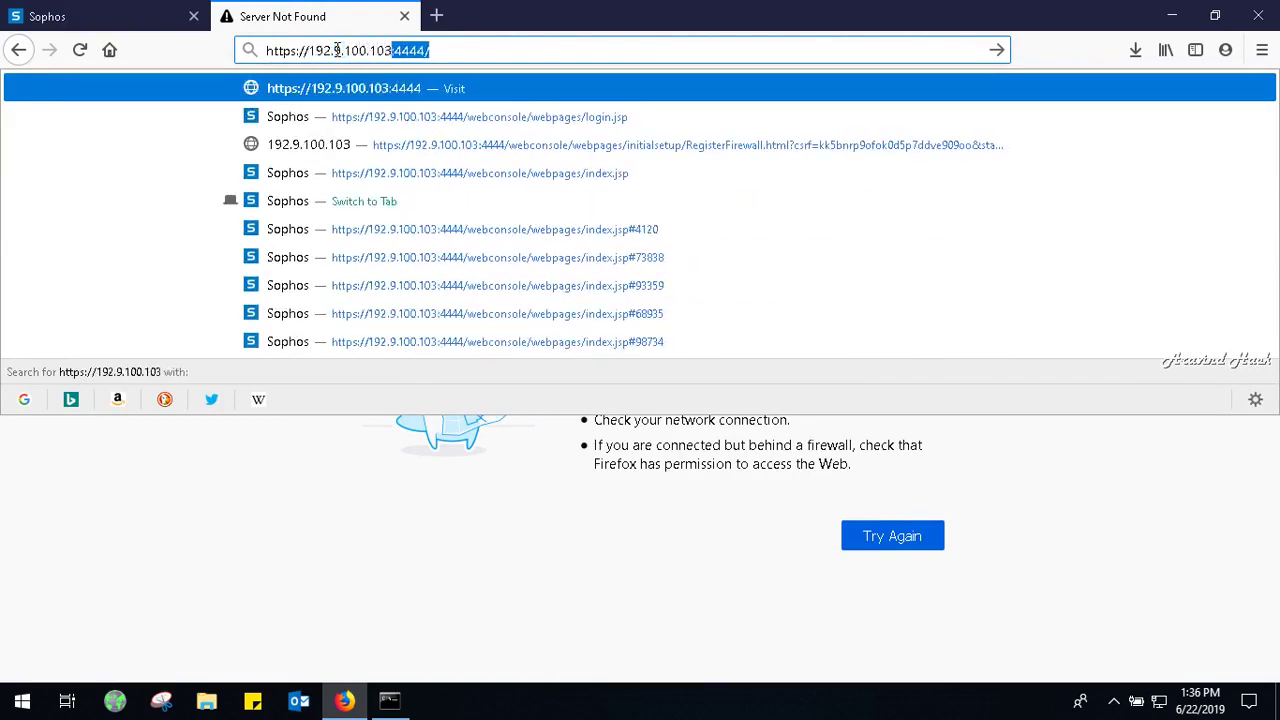
{"action": "key", "text": "Delete"}
{"action": "key", "text": "Return"}
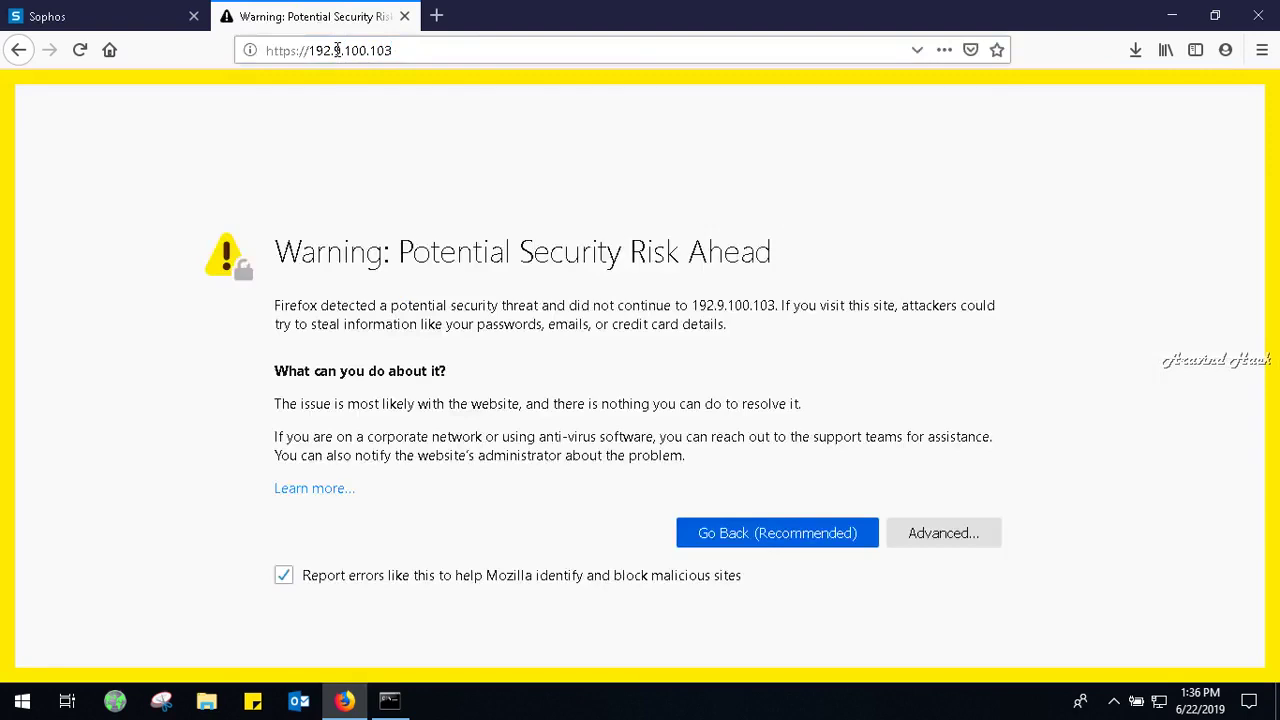
Accept the certificate risk to reach the User Portal login page.
{"action": "left_click", "coordinate": [950, 532]}
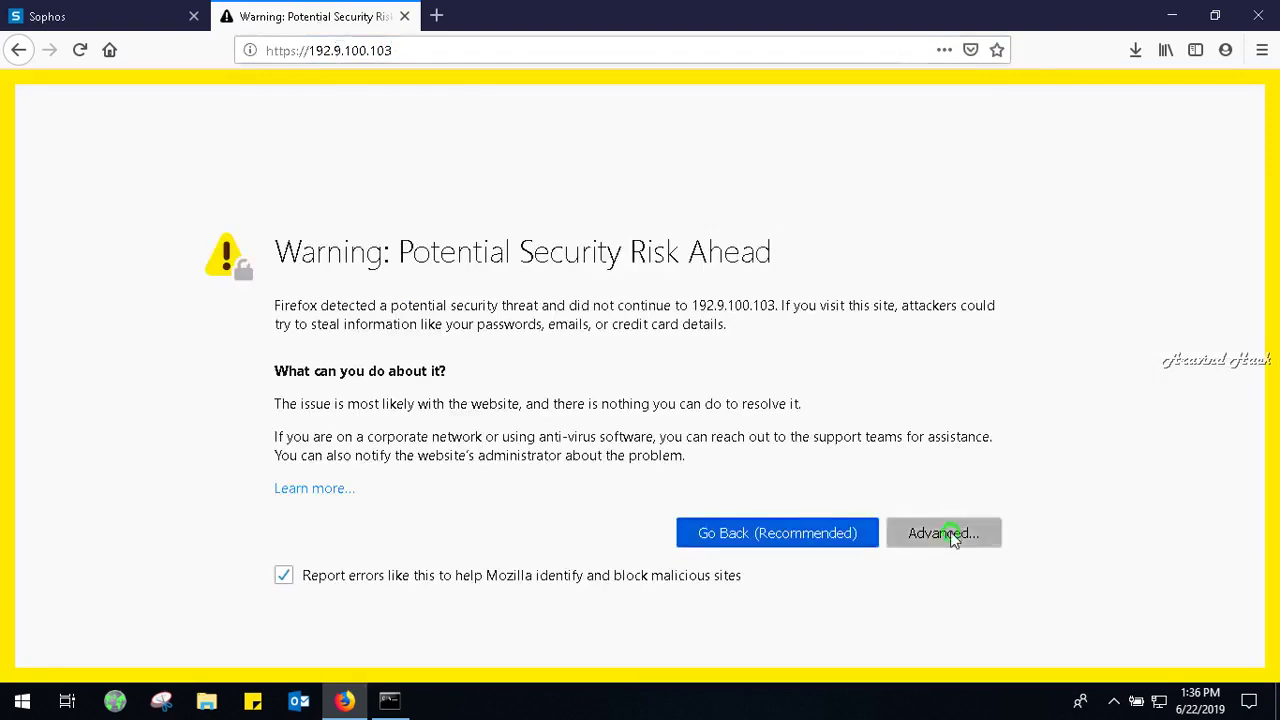
{"action": "left_click_drag", "start_coordinate": [1275, 385], "coordinate": [1275, 555]}
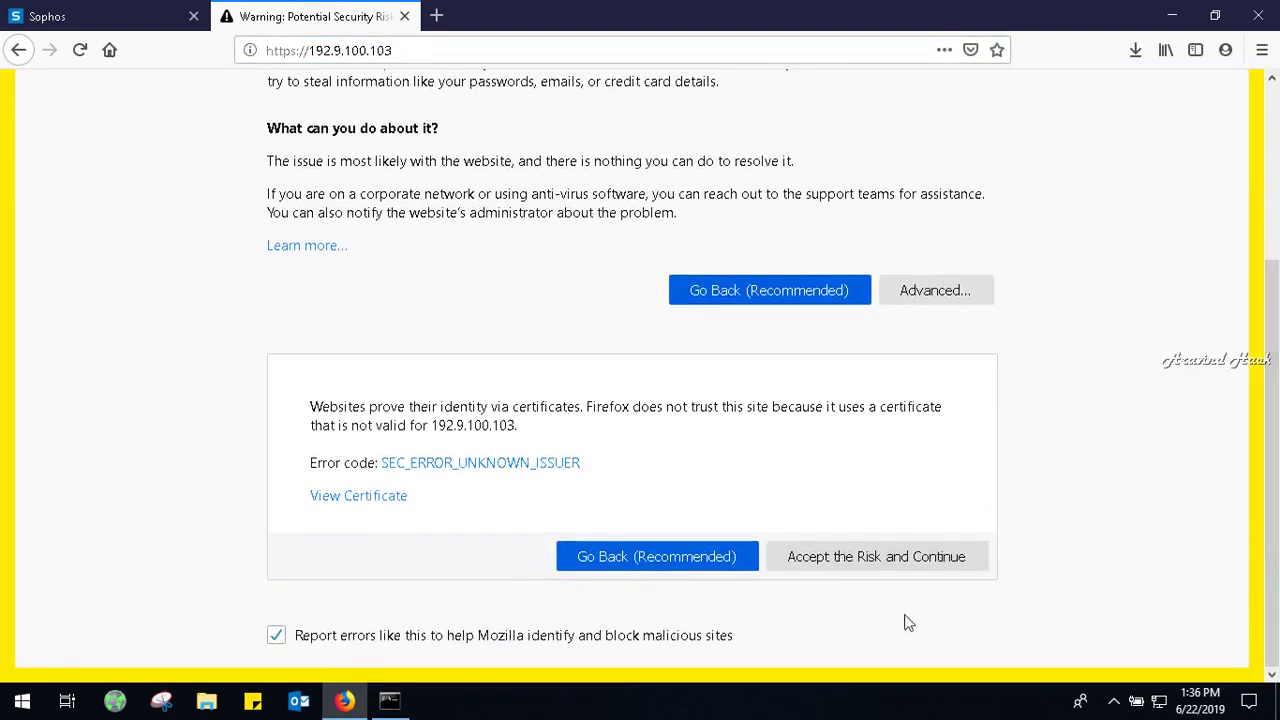
{"action": "left_click", "coordinate": [899, 556]}
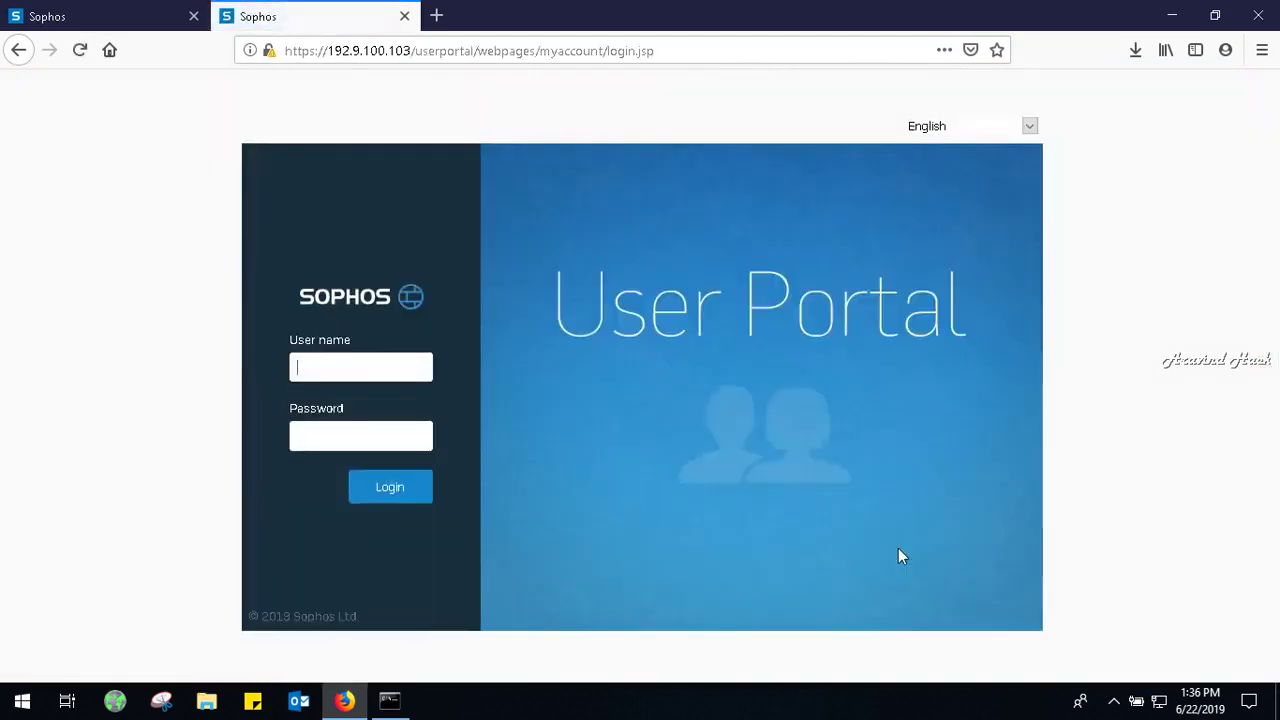
Log into the User Portal as staff with the account password, without saving the login in Firefox.
{"action": "type", "text": "staff"}
{"action": "key", "text": "Tab"}
{"action": "type", "text": "•••••••••"}
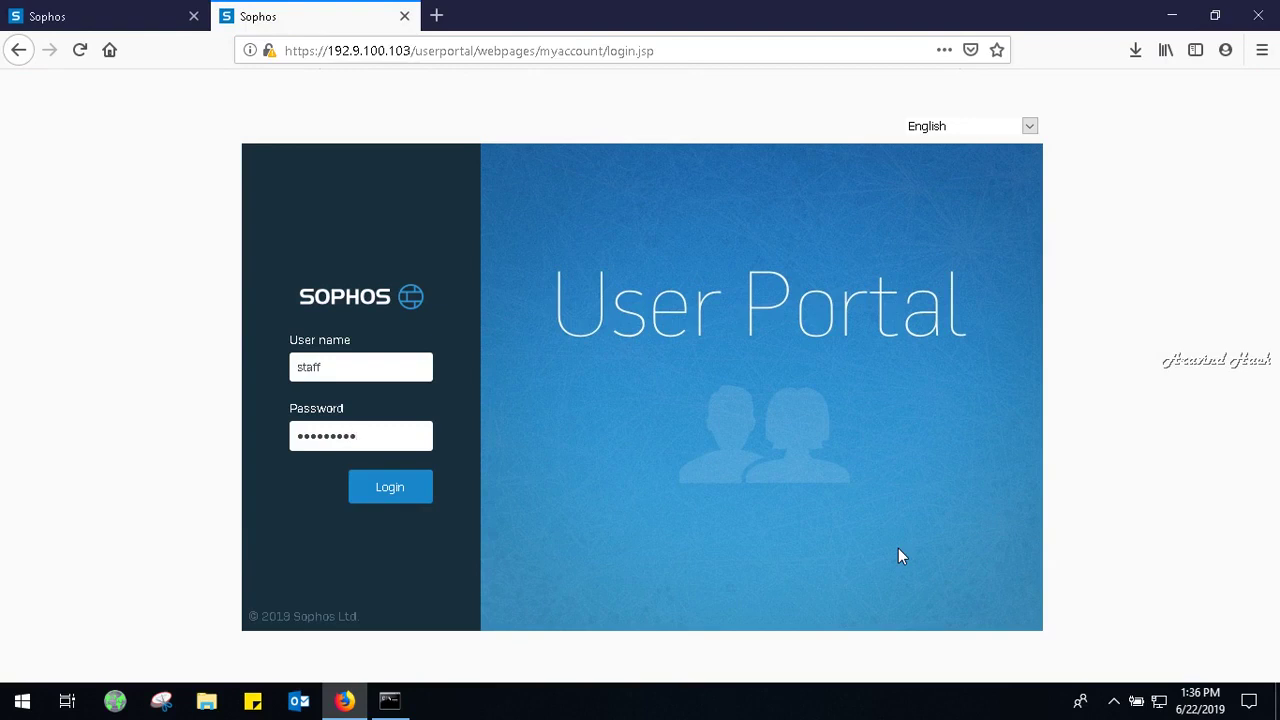
{"action": "key", "text": "Return"}
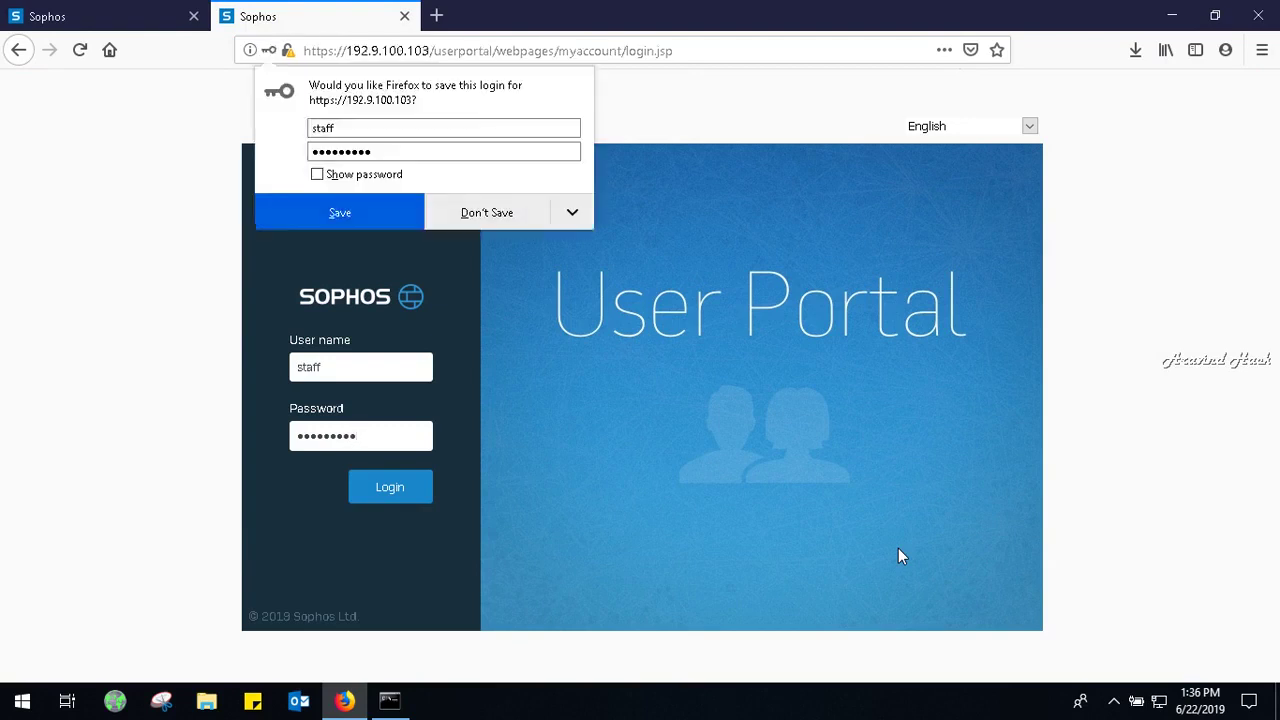
{"action": "left_click", "coordinate": [514, 211]}
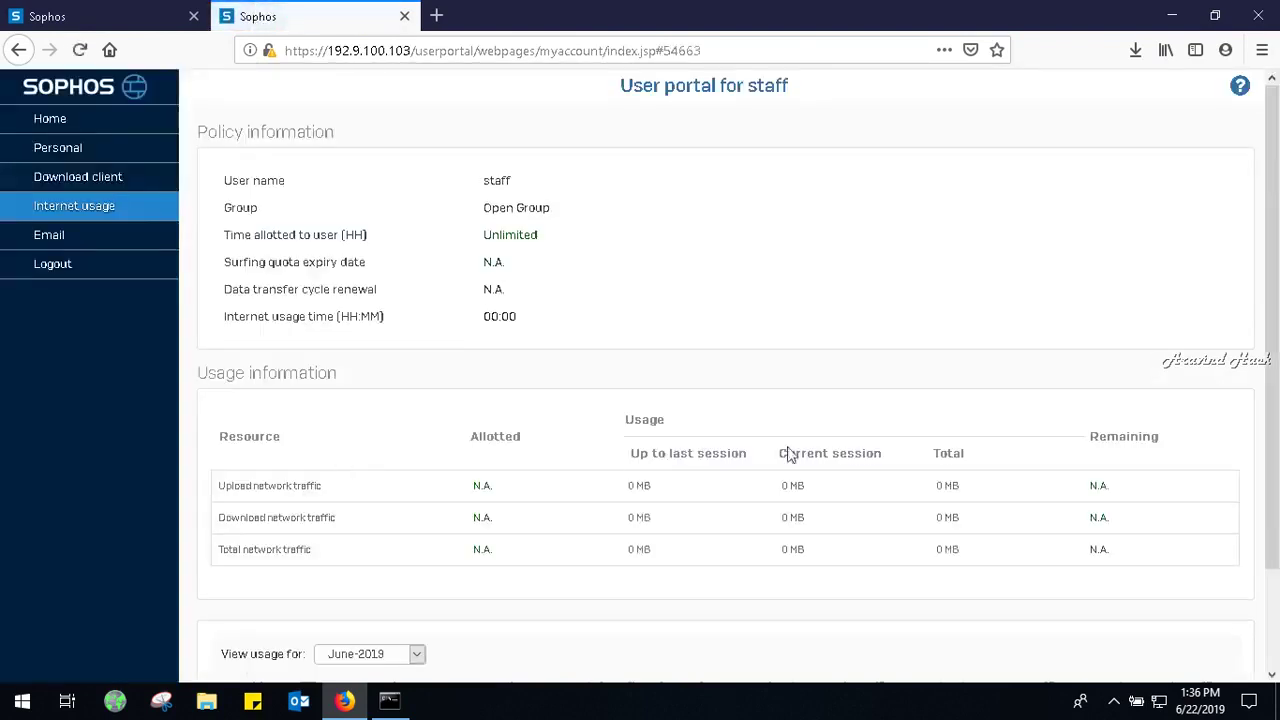
Show Personal > Internet usage: Open Group, unlimited time, 0 MB used.
{"action": "mouse_move", "coordinate": [1275, 270]}
{"action": "left_mouse_down"}
{"action": "mouse_move", "coordinate": [1275, 413]}
{"action": "mouse_move", "coordinate": [1260, 271]}
{"action": "left_mouse_up"}
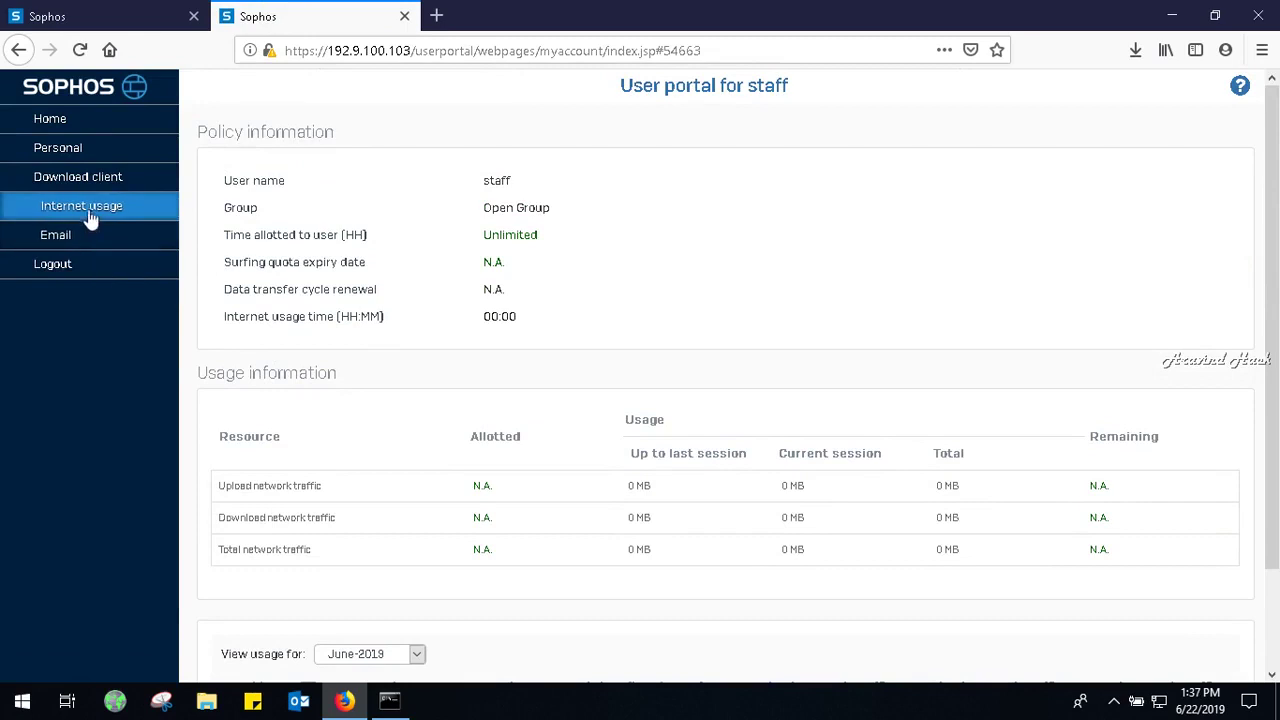
{"action": "mouse_move", "coordinate": [1276, 320]}
{"action": "left_mouse_down"}
{"action": "mouse_move", "coordinate": [1276, 424]}
{"action": "mouse_move", "coordinate": [1274, 330]}
{"action": "left_mouse_up"}
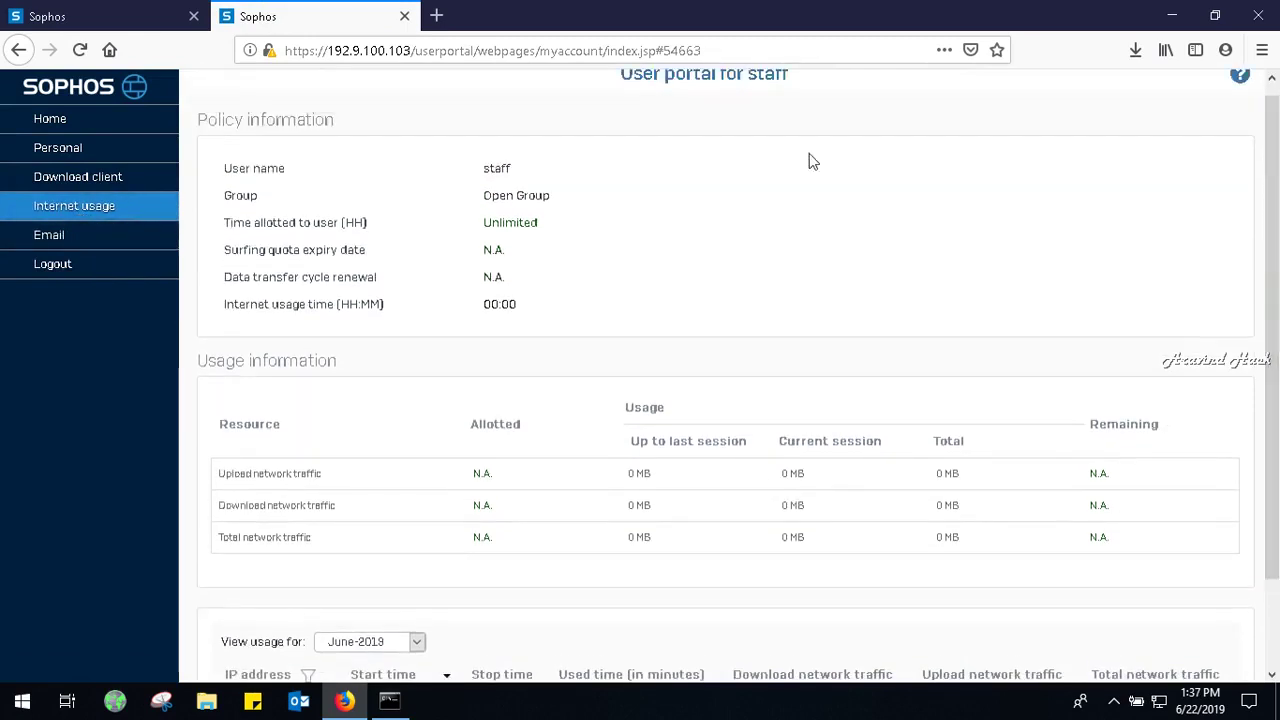
{"action": "left_click", "coordinate": [94, 152]}
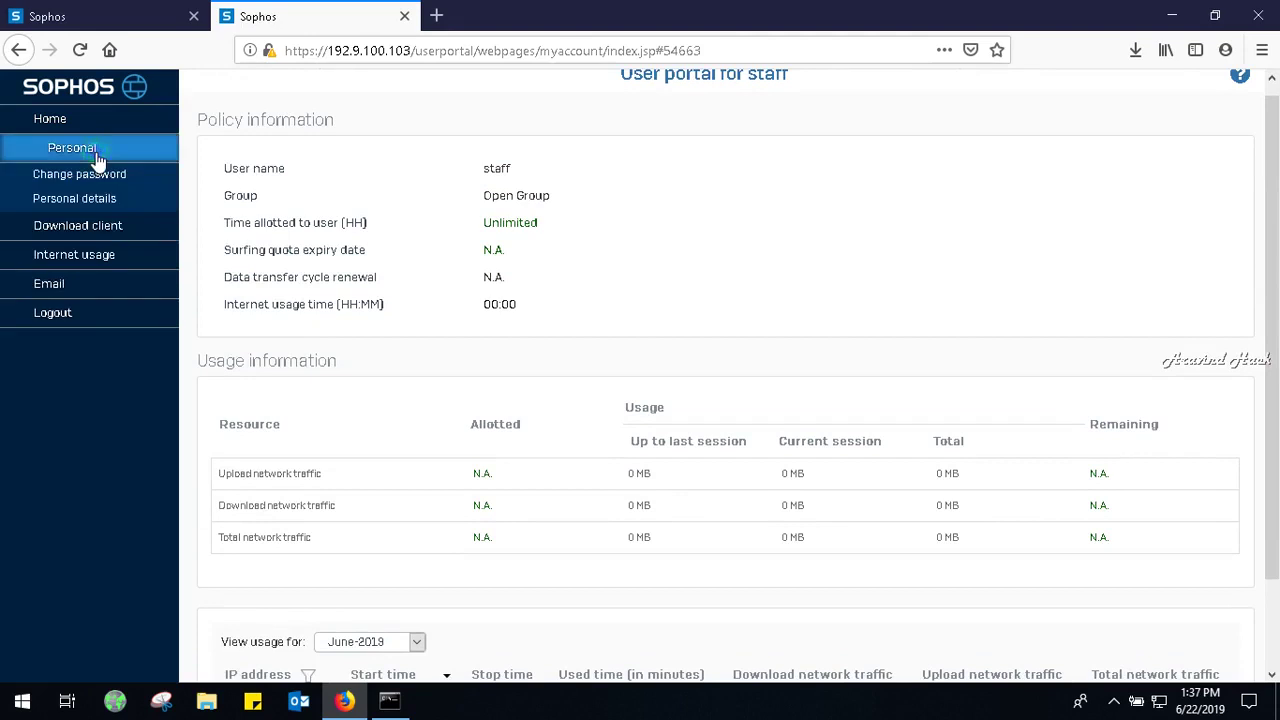
{"action": "left_click", "coordinate": [80, 257]}
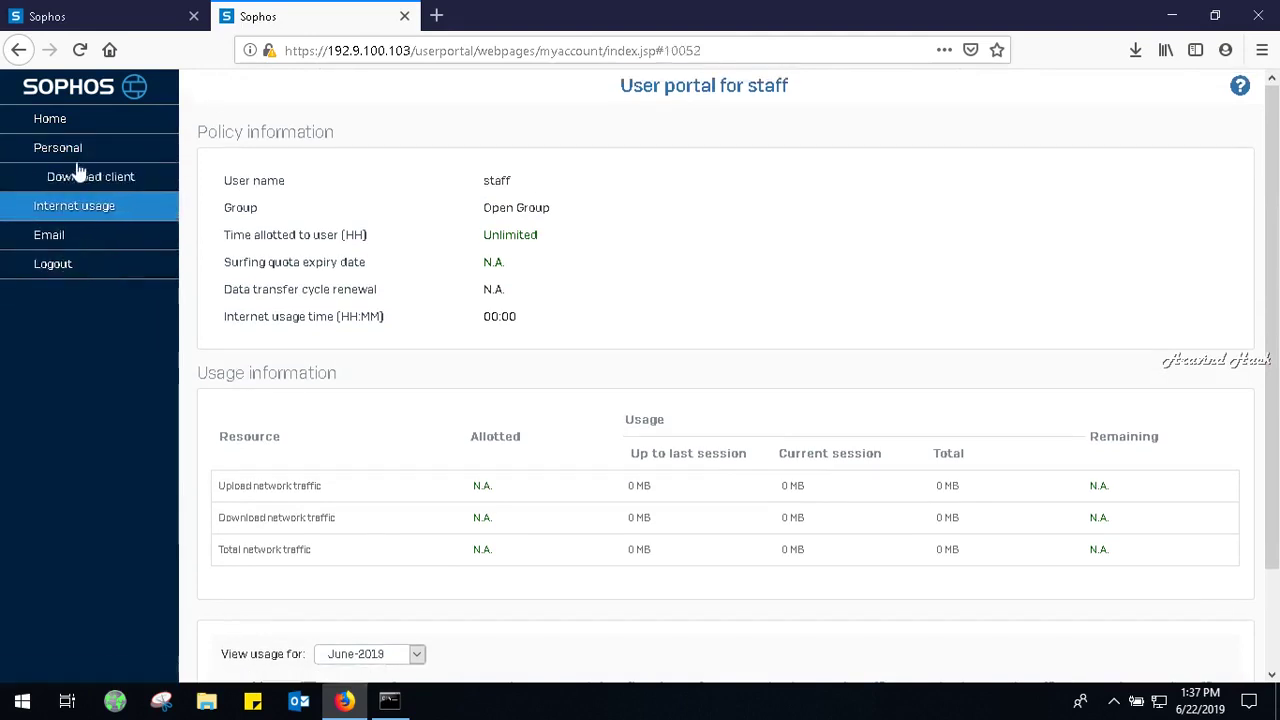
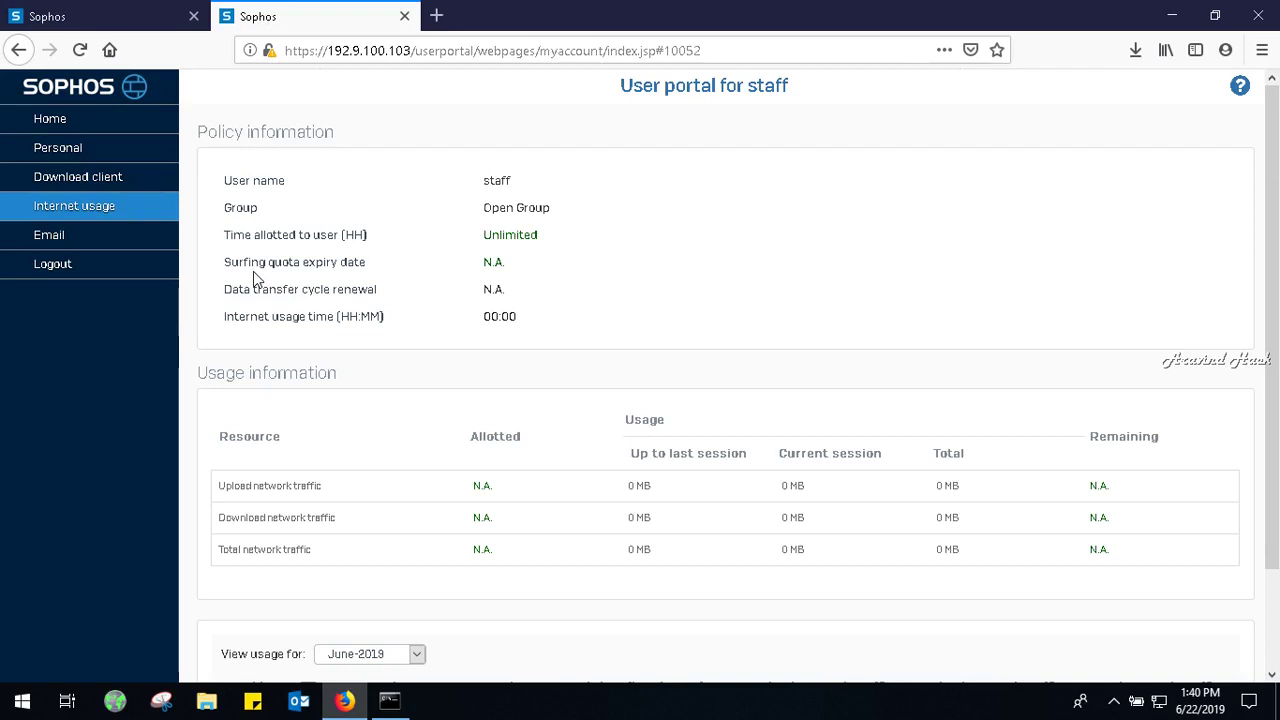
Return to the Sophos admin console tab and open the Authentication page under Configure.
{"action": "left_click", "coordinate": [140, 10]}
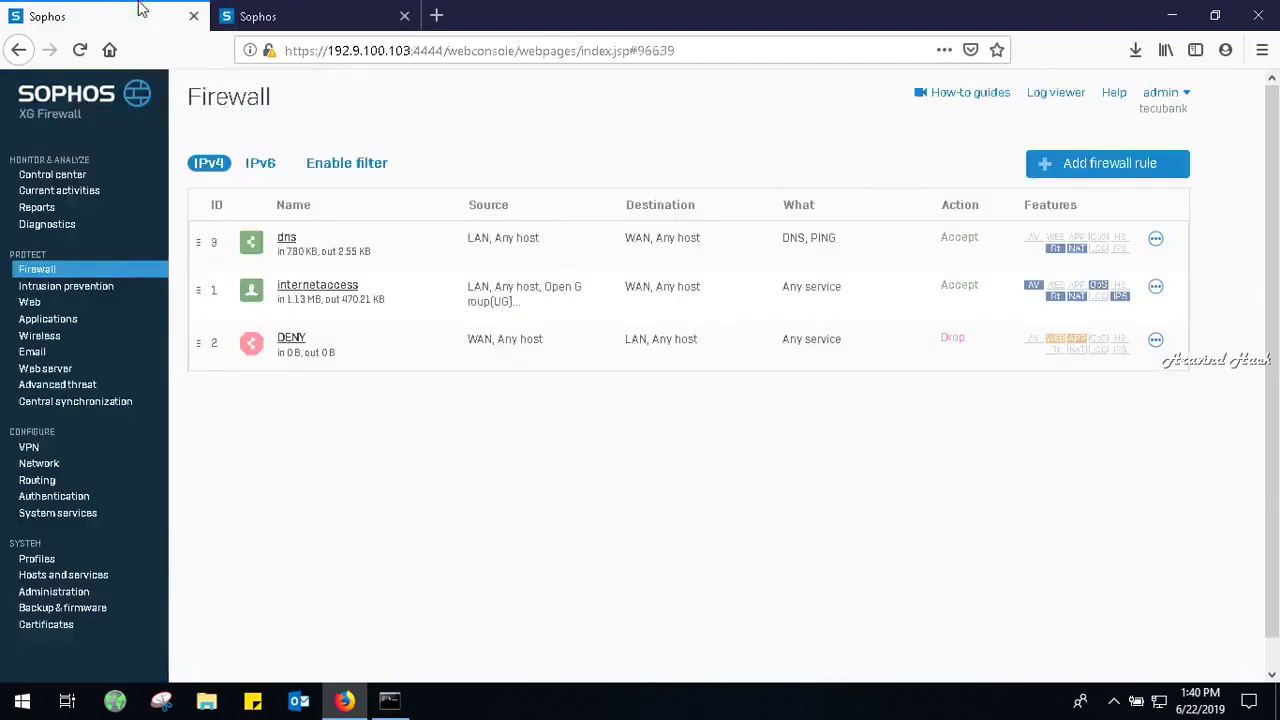
{"action": "left_click", "coordinate": [68, 500]}
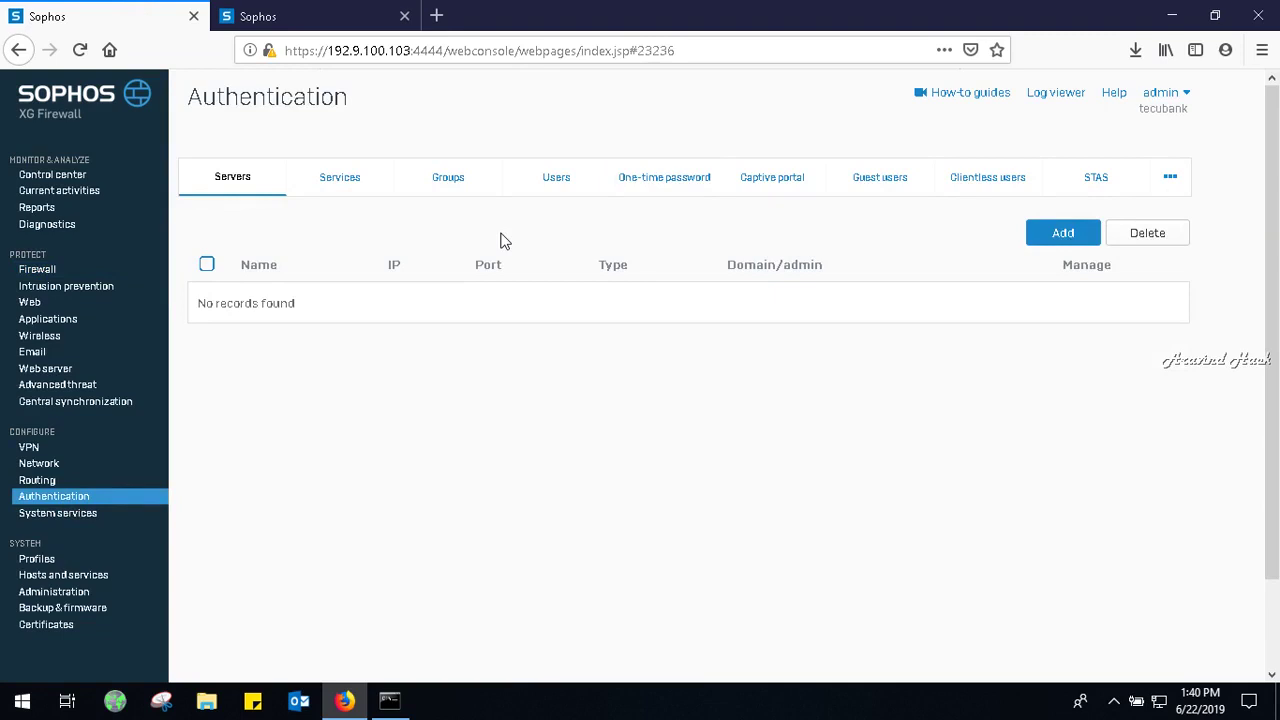
Switch to the Users tab to list local users, including the enabled staff account in Open Group.
{"action": "left_click", "coordinate": [550, 188]}
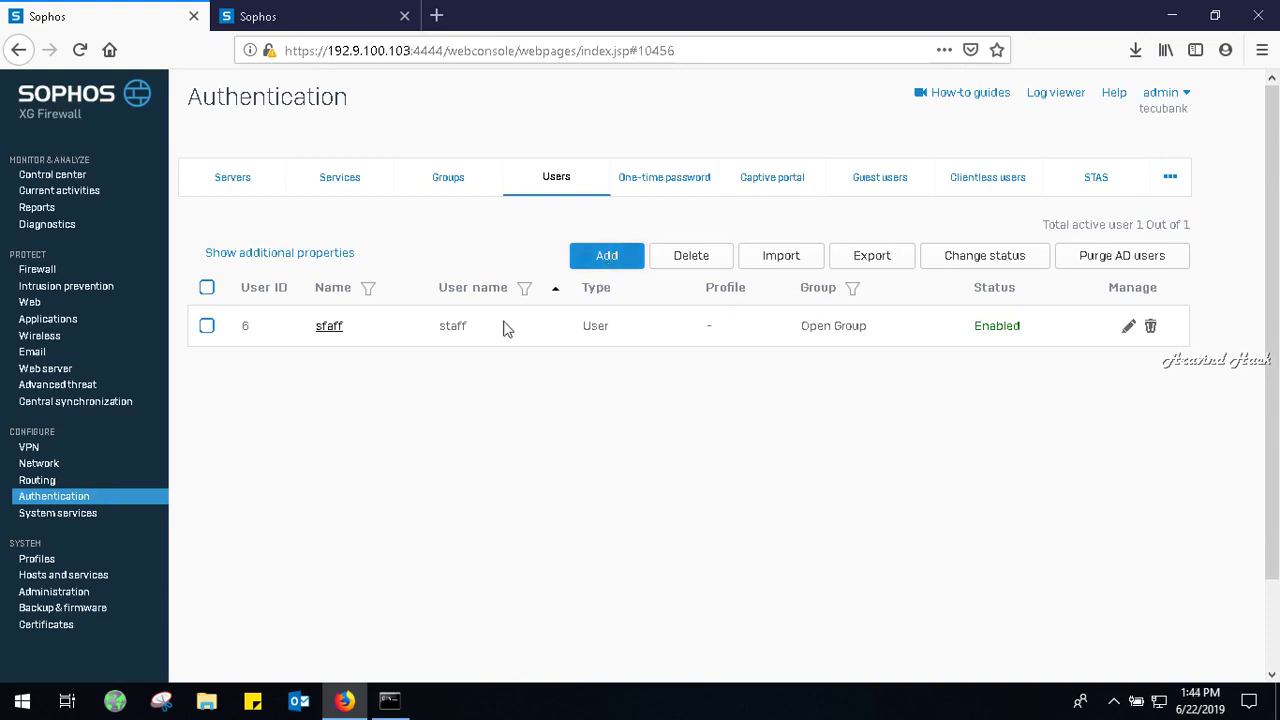
Open the Edit user form for the staff account from the Users list.
{"action": "left_click", "coordinate": [338, 330]}
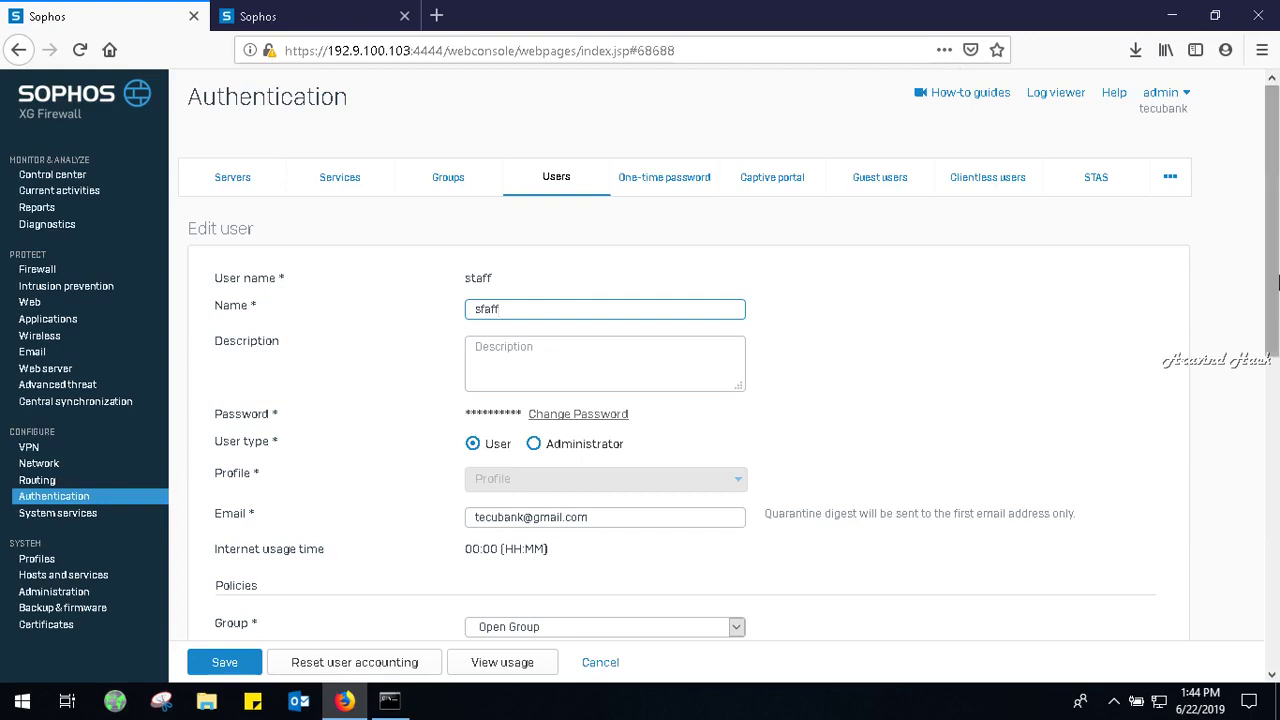
{"action": "left_click_drag", "start_coordinate": [1278, 283], "coordinate": [1277, 472]}
{"action": "left_click", "coordinate": [646, 264]}
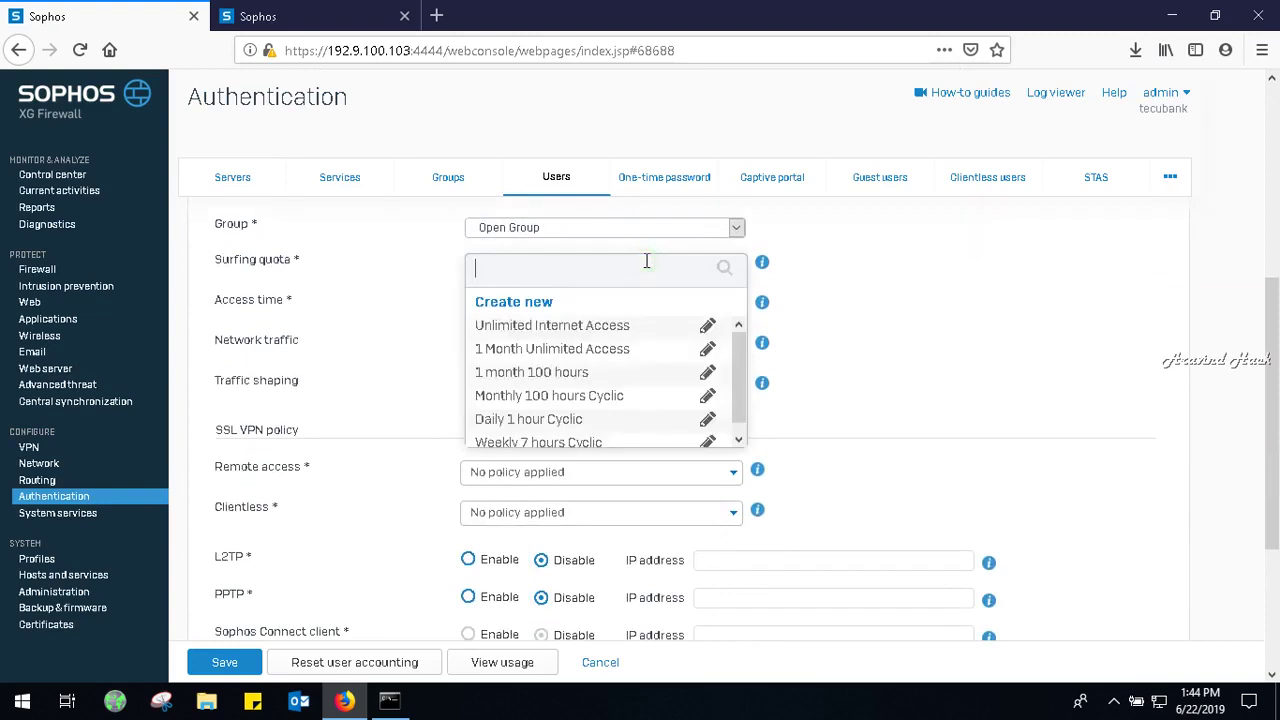
{"action": "left_click_drag", "start_coordinate": [738, 365], "coordinate": [740, 403]}
{"action": "left_click", "coordinate": [851, 396]}
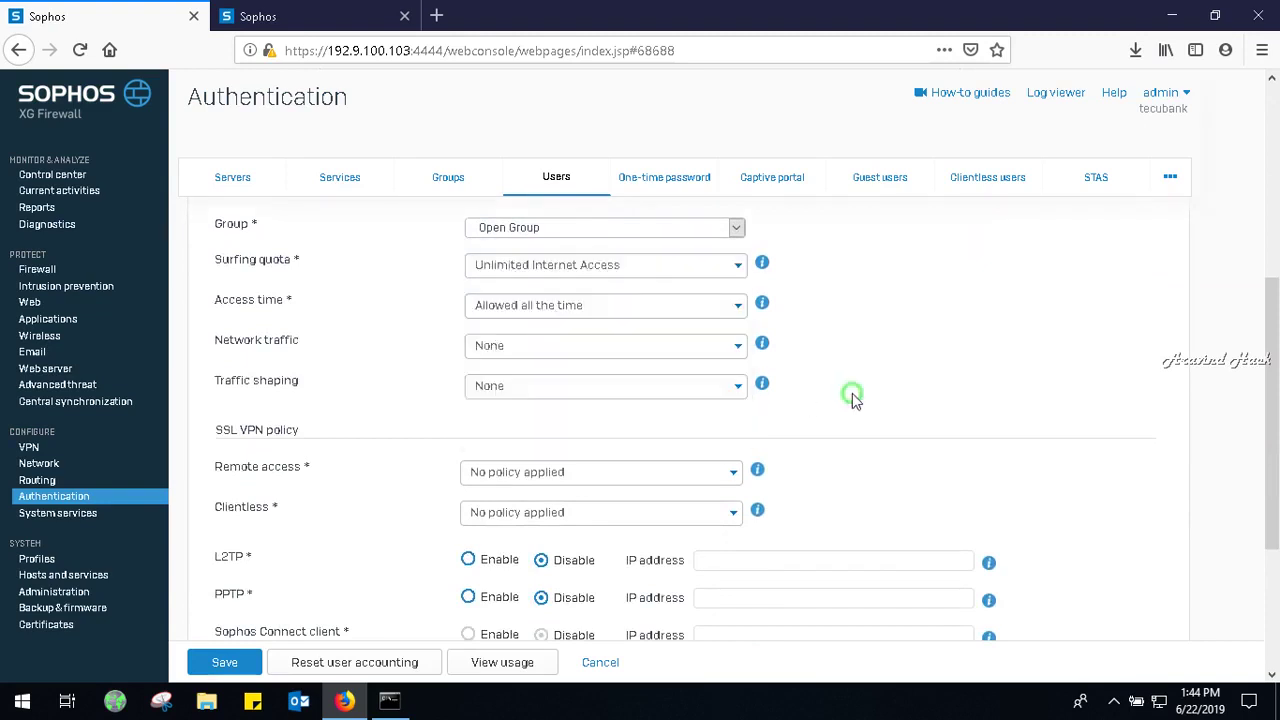
{"action": "left_click", "coordinate": [635, 314]}
{"action": "left_click", "coordinate": [636, 309]}
{"action": "left_click", "coordinate": [600, 370]}
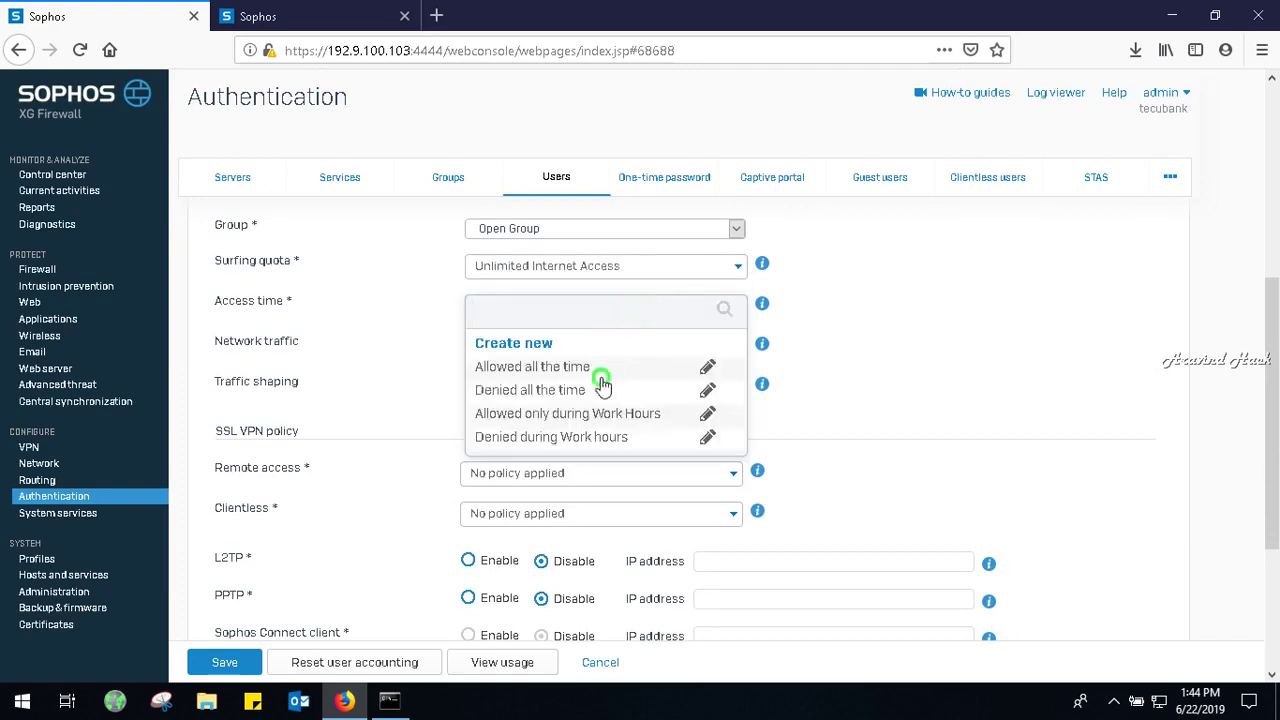
{"action": "left_click", "coordinate": [580, 356]}
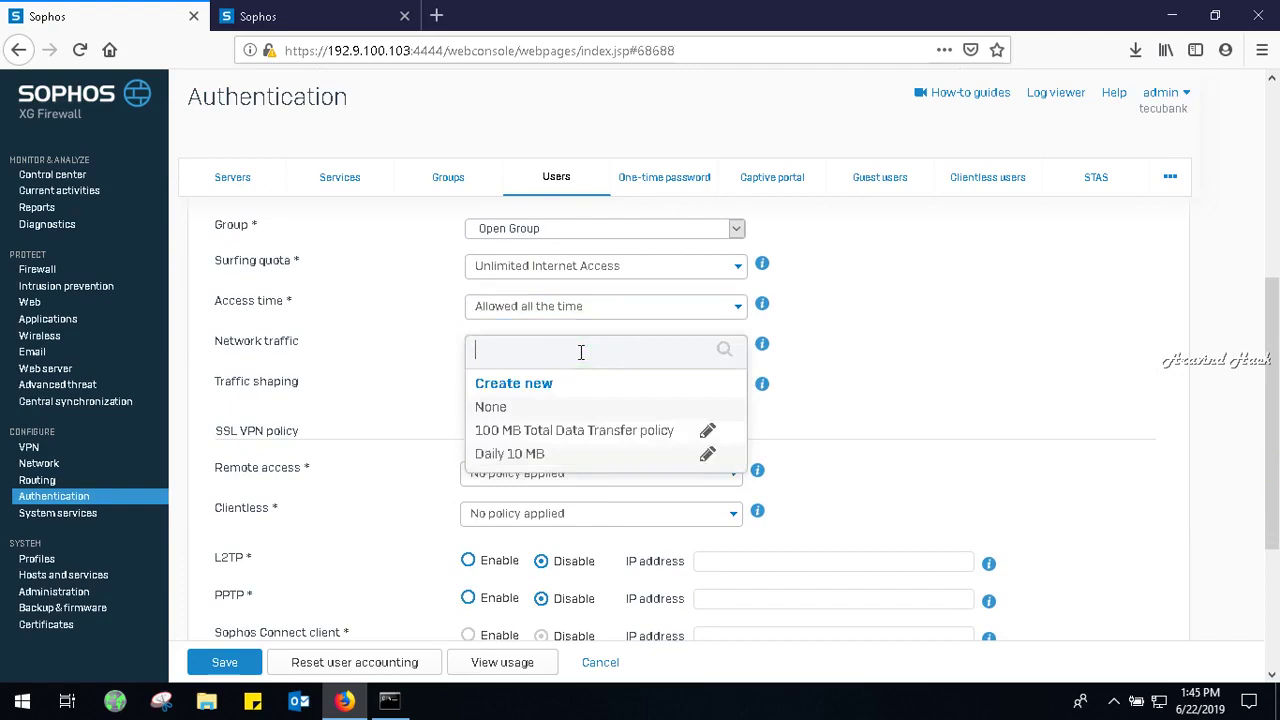
{"action": "left_click", "coordinate": [581, 352]}
{"action": "left_click", "coordinate": [367, 391]}
{"action": "left_click", "coordinate": [486, 390]}
{"action": "left_click", "coordinate": [428, 410]}
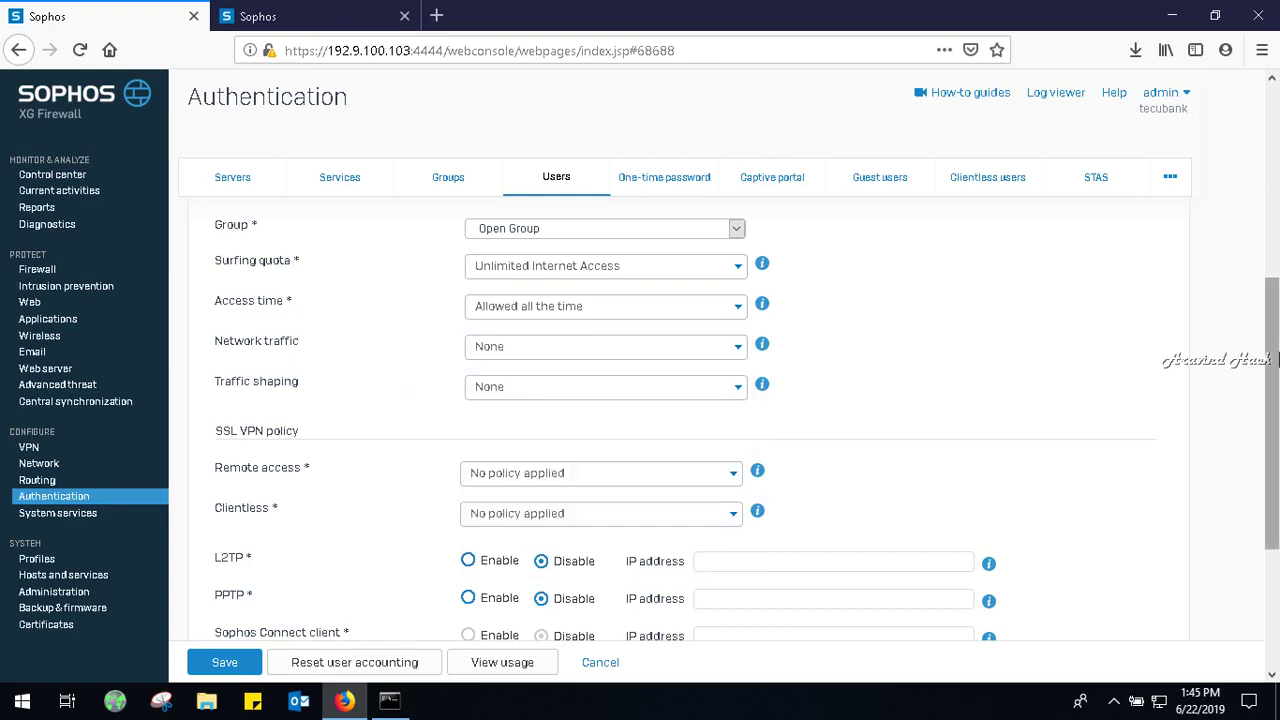
{"action": "left_click_drag", "start_coordinate": [1275, 352], "coordinate": [1277, 493]}
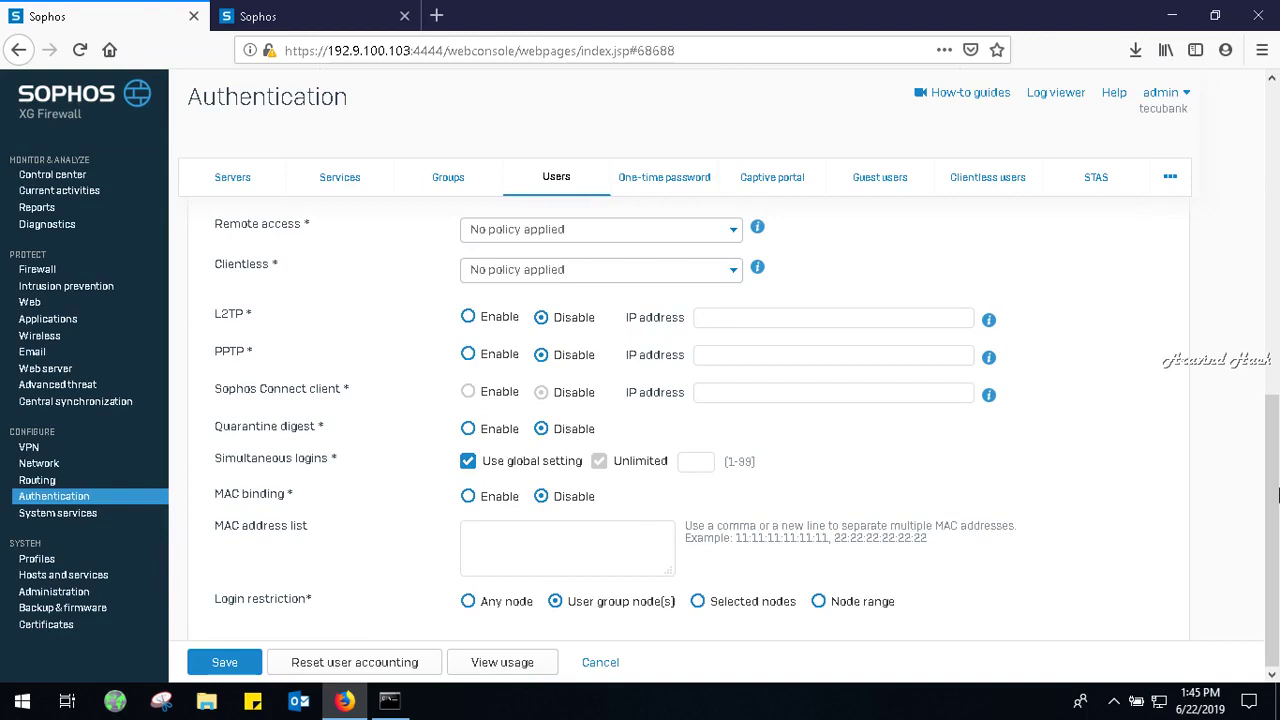
{"action": "left_click", "coordinate": [1277, 592]}
{"action": "left_click_drag", "start_coordinate": [1277, 592], "coordinate": [1277, 490]}
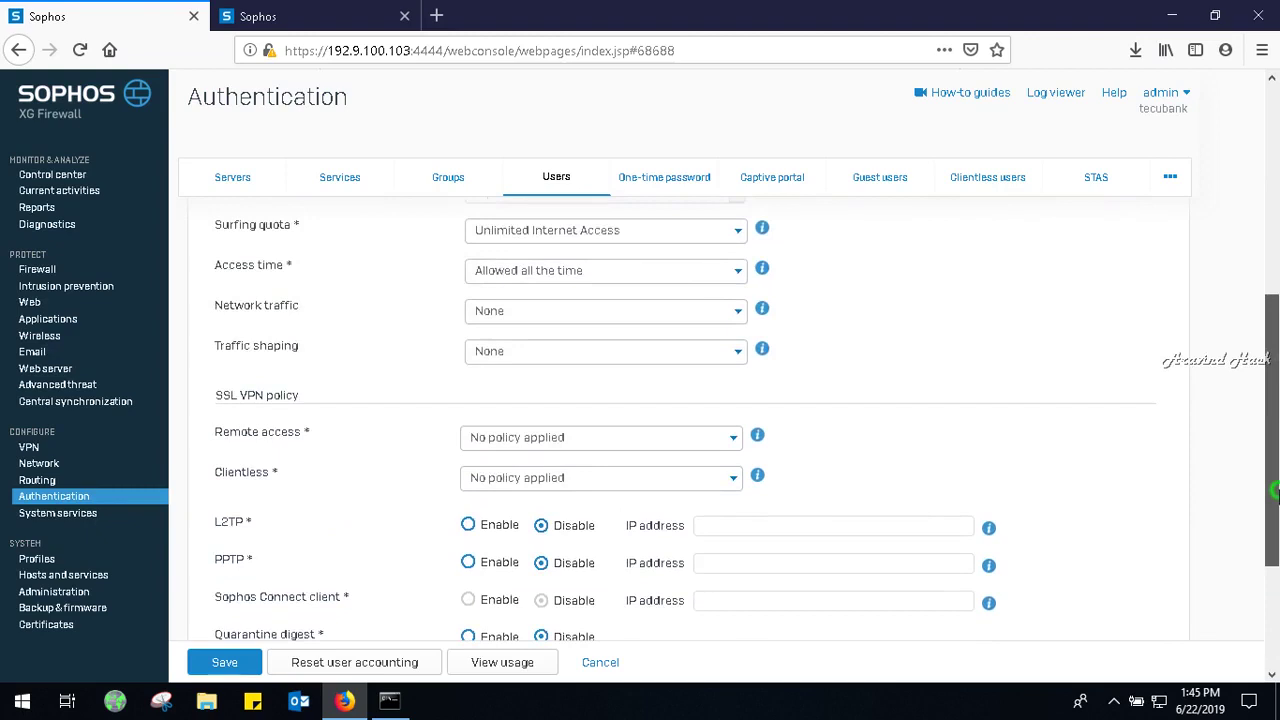
{"action": "left_click_drag", "start_coordinate": [1275, 490], "coordinate": [1234, 263]}
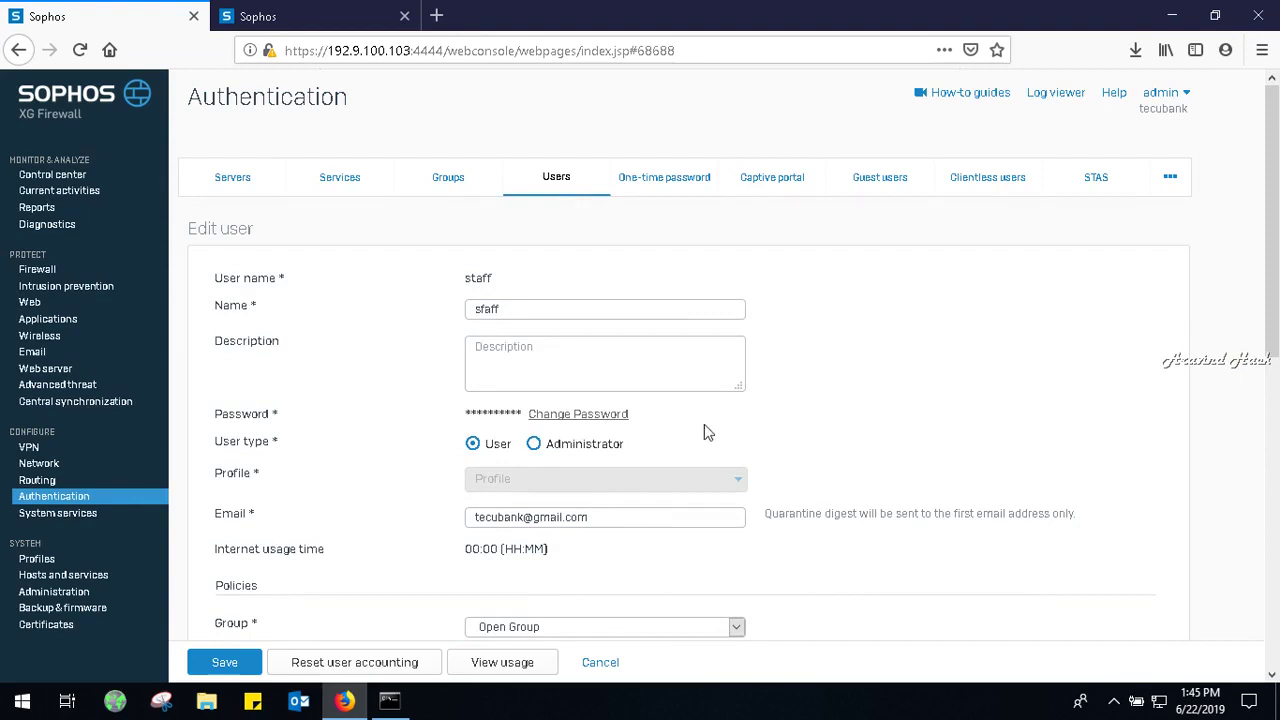
Check the Administrator user type and its profiles, then set the staff account back to User.
{"action": "left_click", "coordinate": [603, 452]}
{"action": "left_click", "coordinate": [607, 482]}
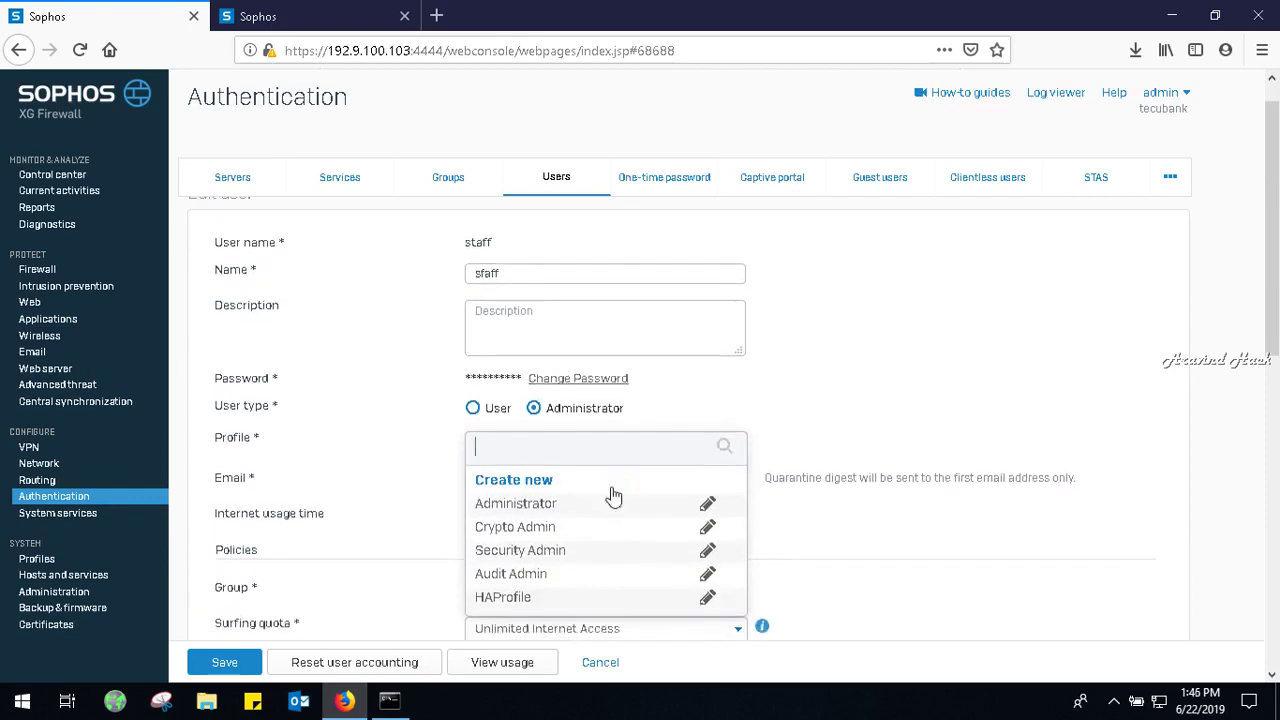
{"action": "left_click", "coordinate": [491, 409]}
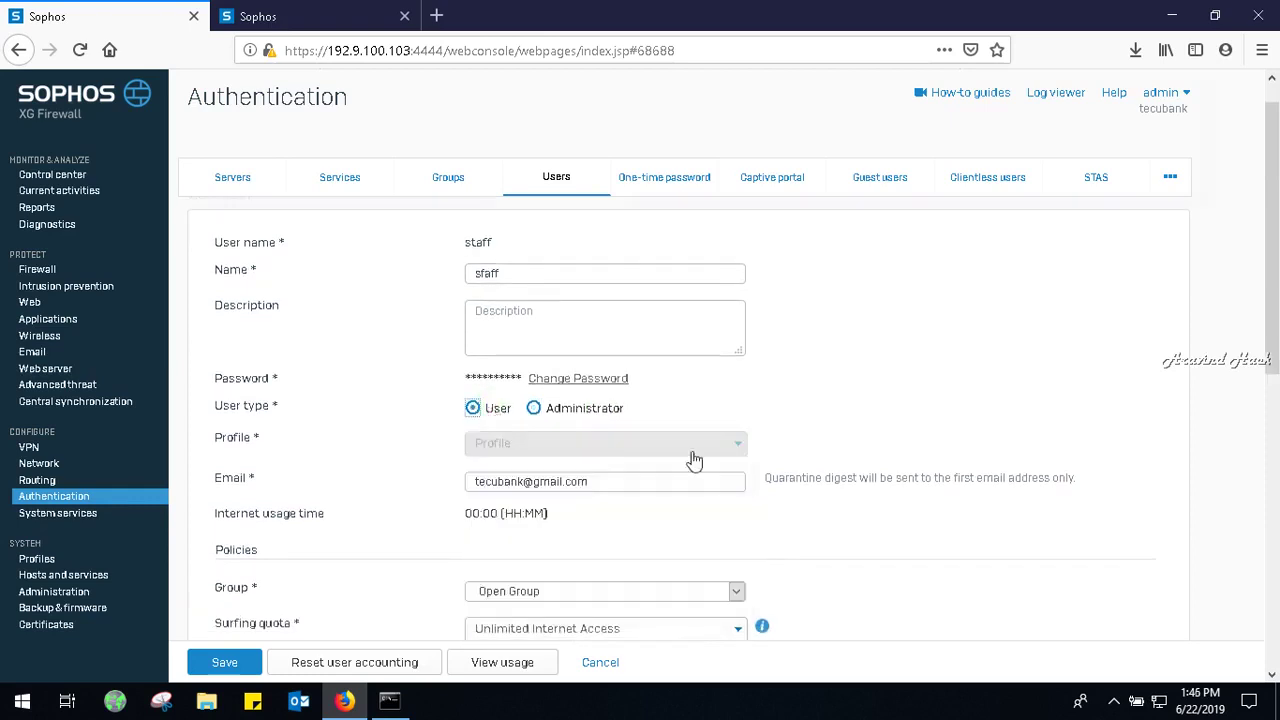
{"action": "left_click_drag", "start_coordinate": [1272, 362], "coordinate": [1273, 497]}
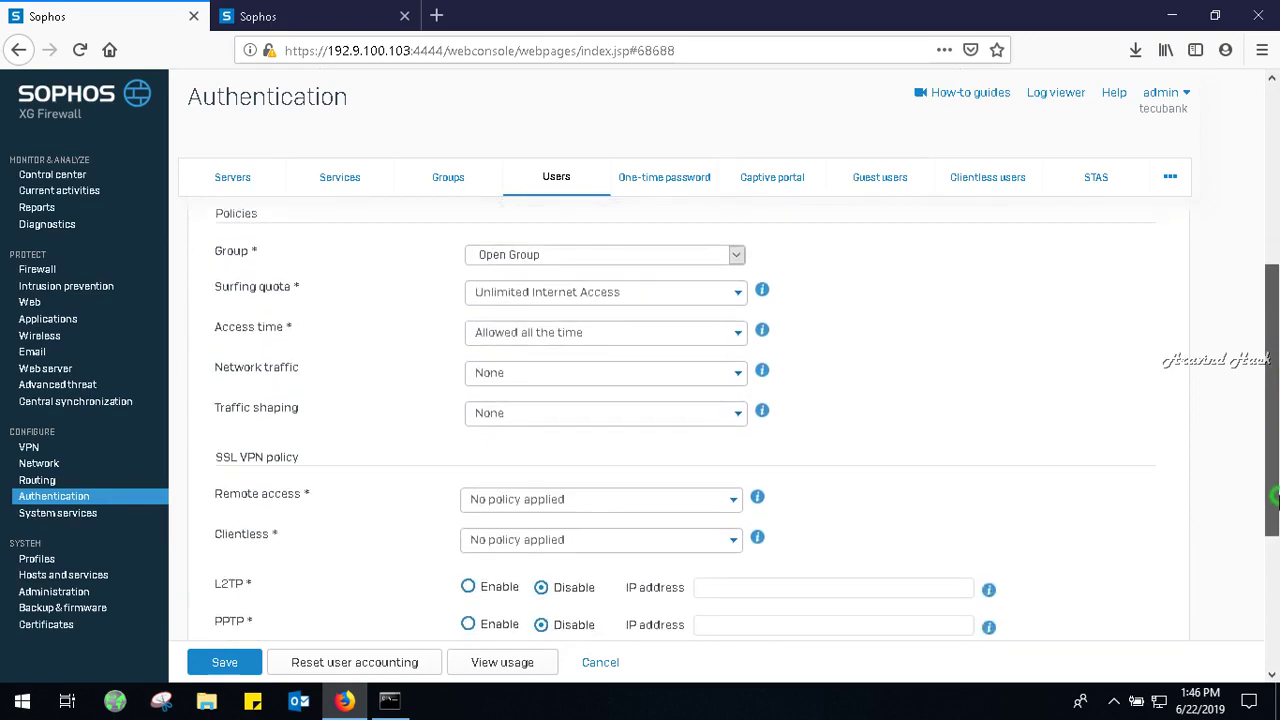
{"action": "left_click_drag", "start_coordinate": [1273, 497], "coordinate": [1273, 496]}
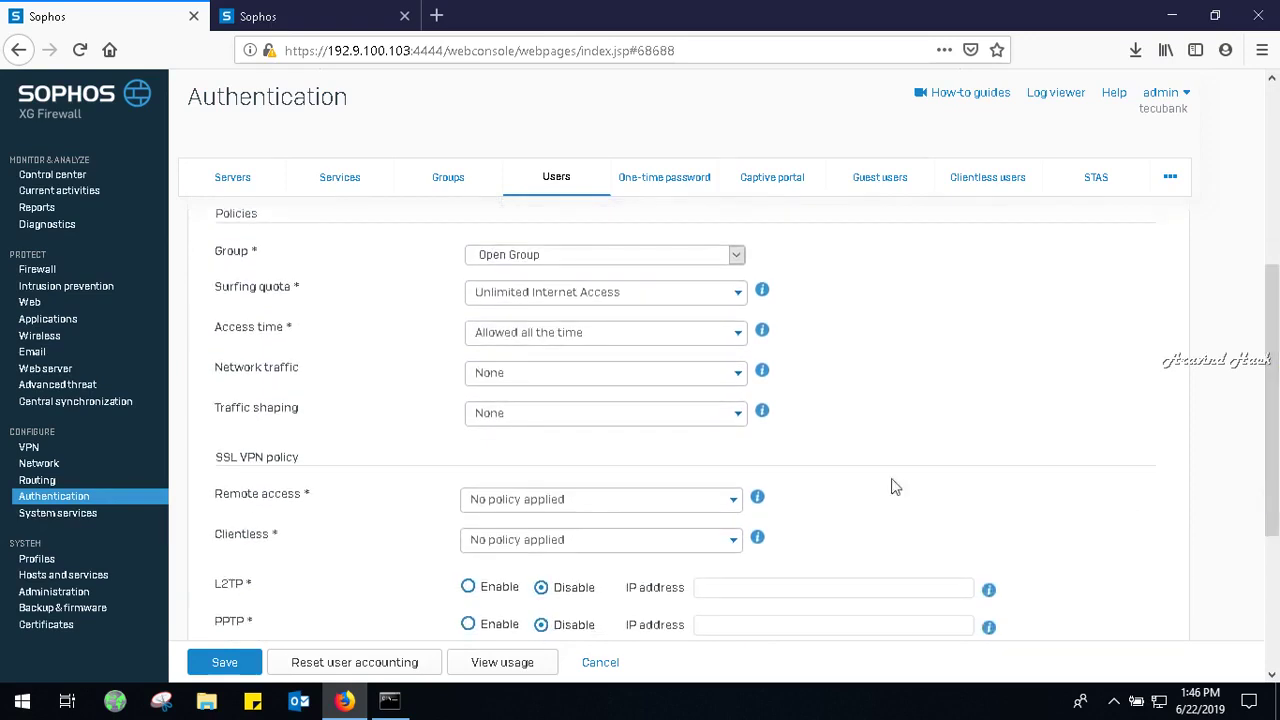
Keep Unlimited Internet Access quota, Allowed all the time access, and None network traffic.
{"action": "left_click", "coordinate": [645, 295]}
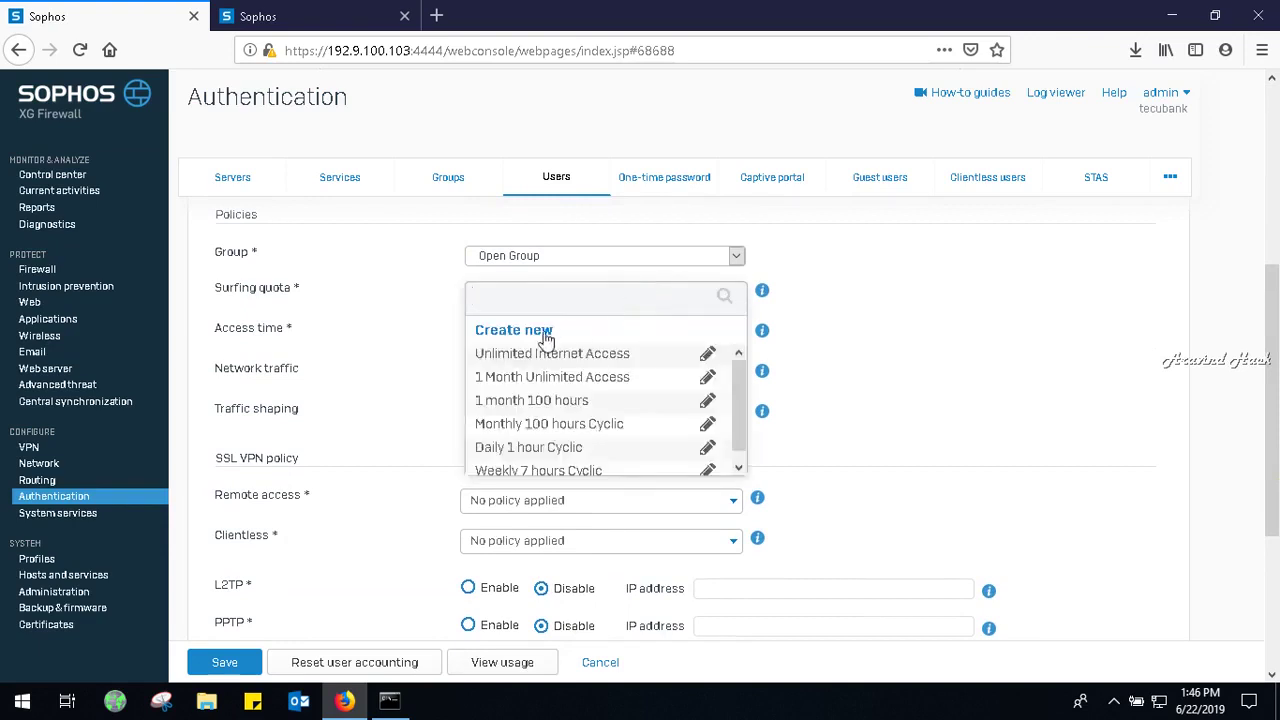
{"action": "left_click", "coordinate": [414, 344]}
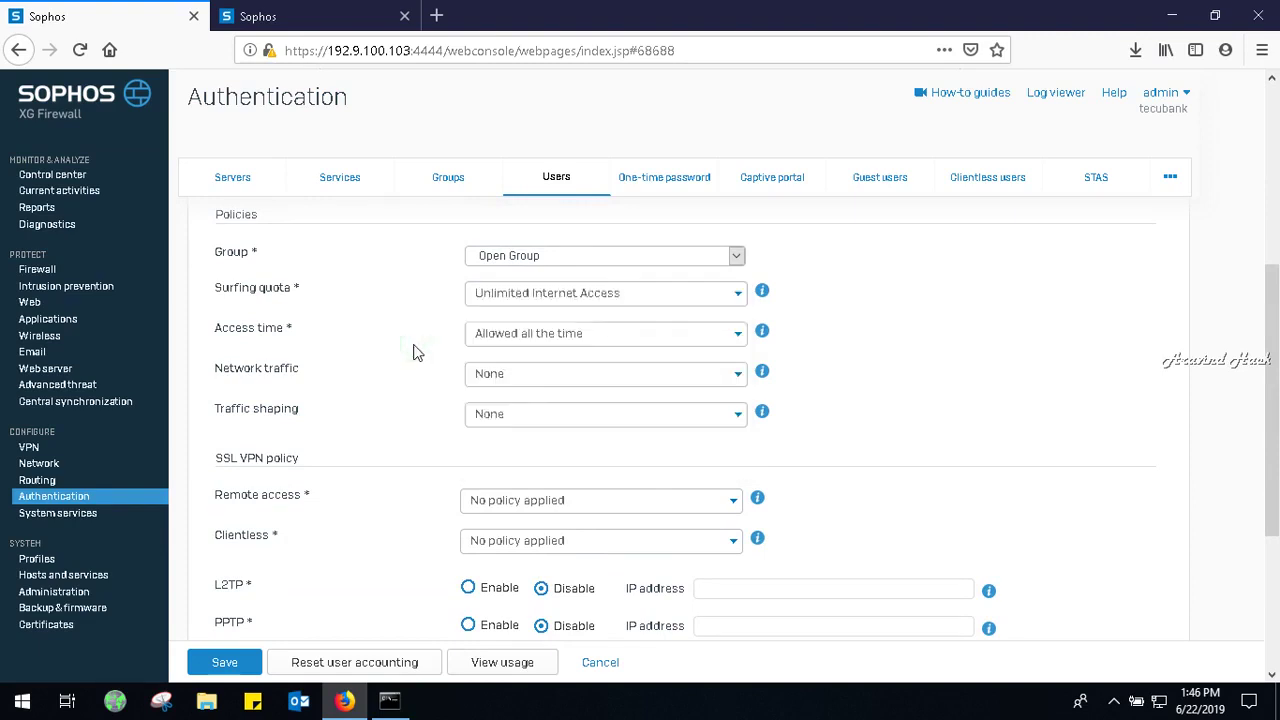
{"action": "left_click", "coordinate": [561, 307]}
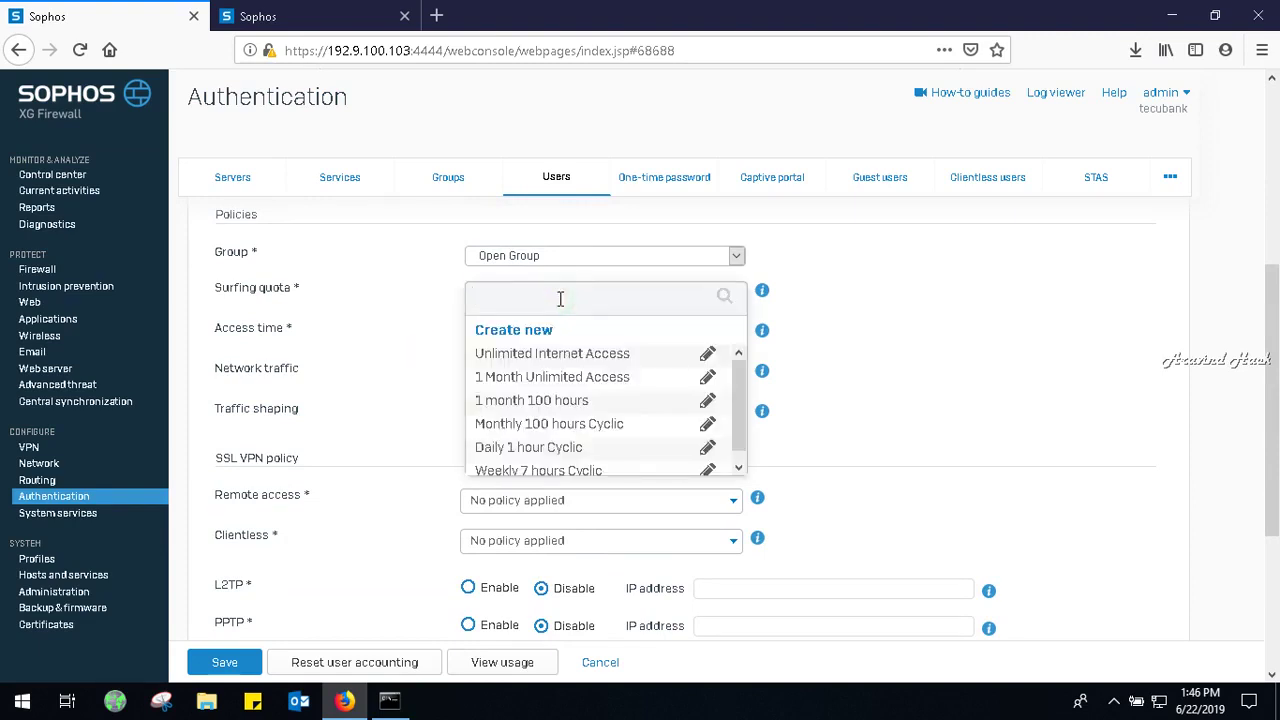
{"action": "left_click", "coordinate": [427, 326]}
{"action": "left_click", "coordinate": [499, 341]}
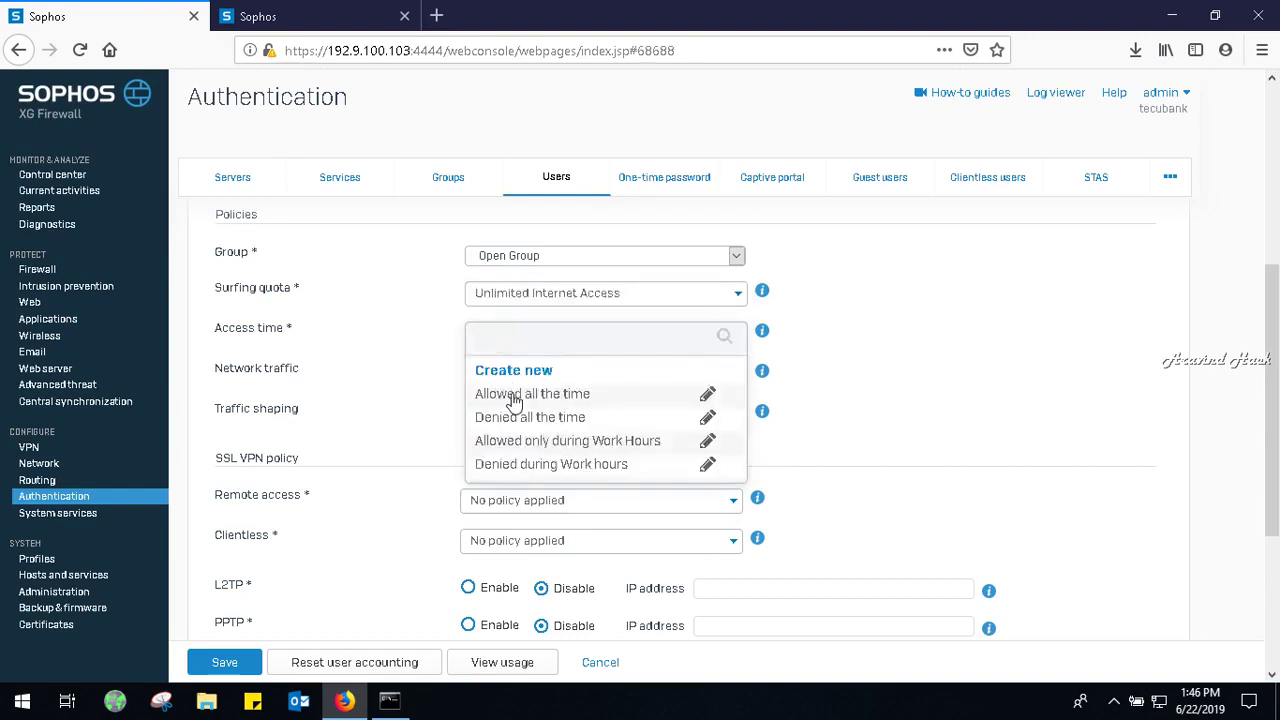
{"action": "left_click", "coordinate": [510, 395]}
{"action": "left_click", "coordinate": [511, 388]}
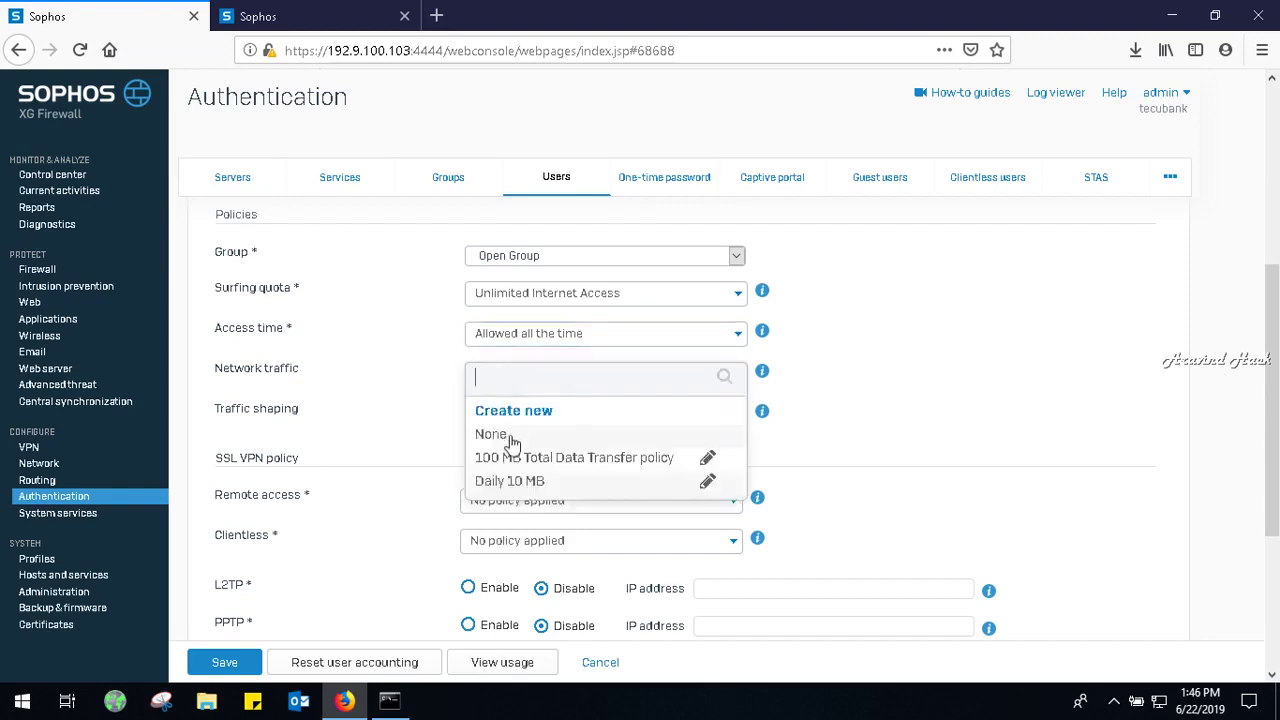
{"action": "left_click", "coordinate": [414, 449]}
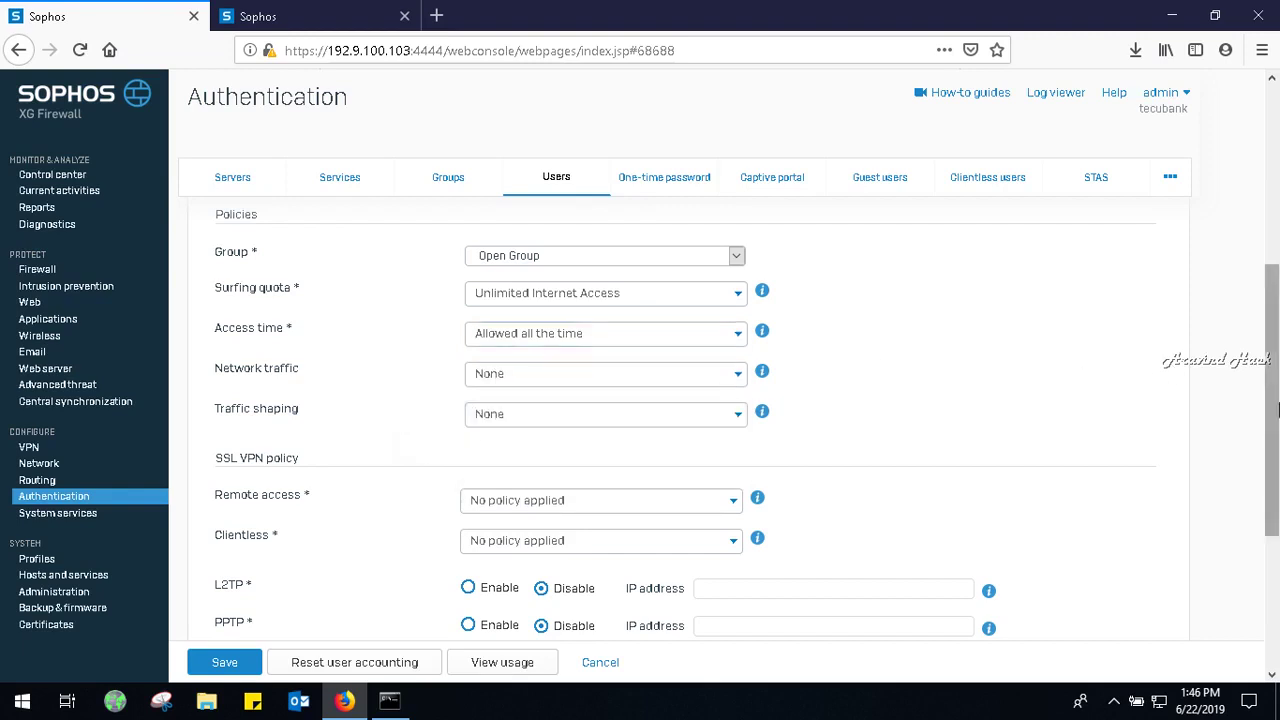
Save the staff user with login restricted to user group nodes.
{"action": "left_click", "coordinate": [1274, 537]}
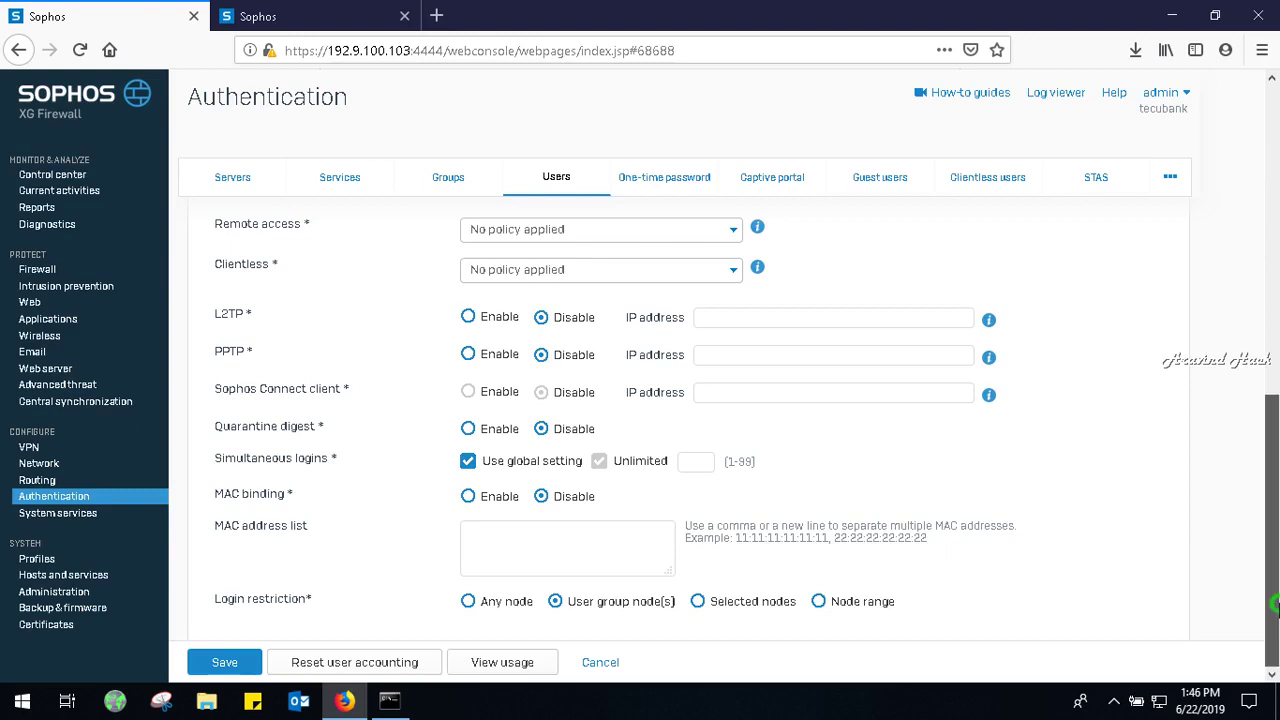
{"action": "left_click_drag", "start_coordinate": [1275, 603], "coordinate": [1257, 297]}
{"action": "left_click_drag", "start_coordinate": [1273, 238], "coordinate": [1274, 650]}
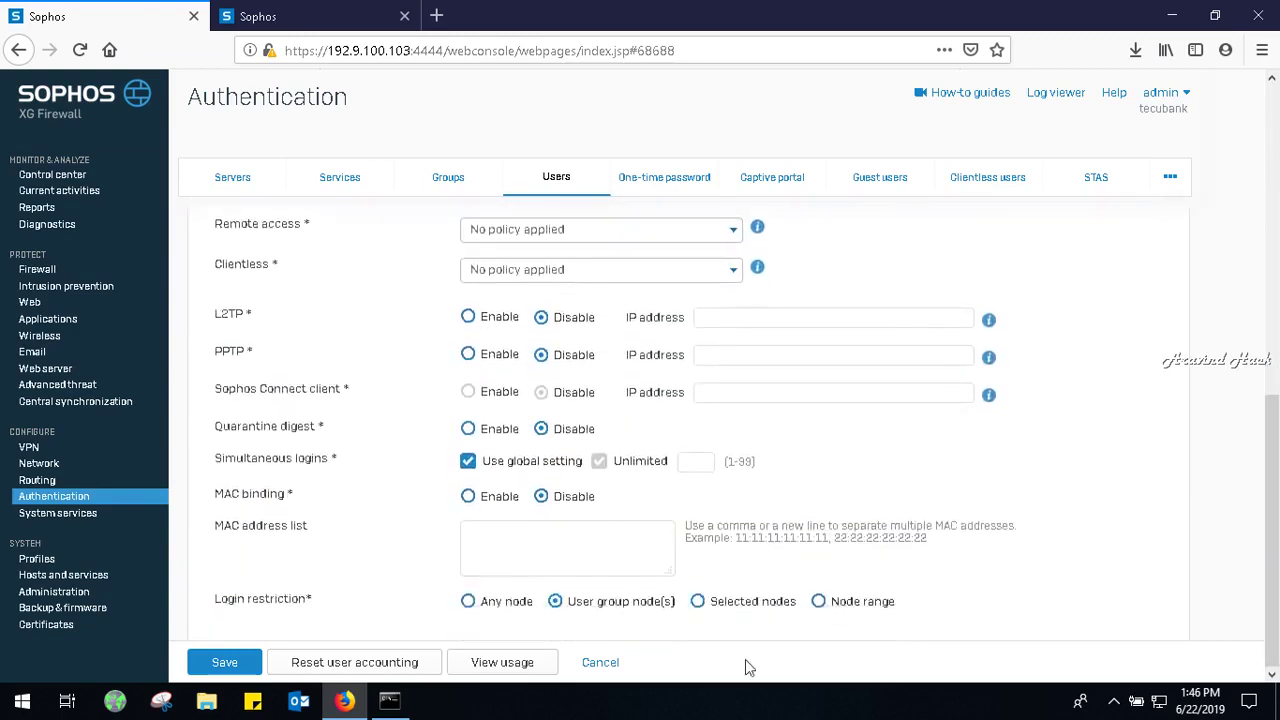
{"action": "left_click", "coordinate": [239, 666]}
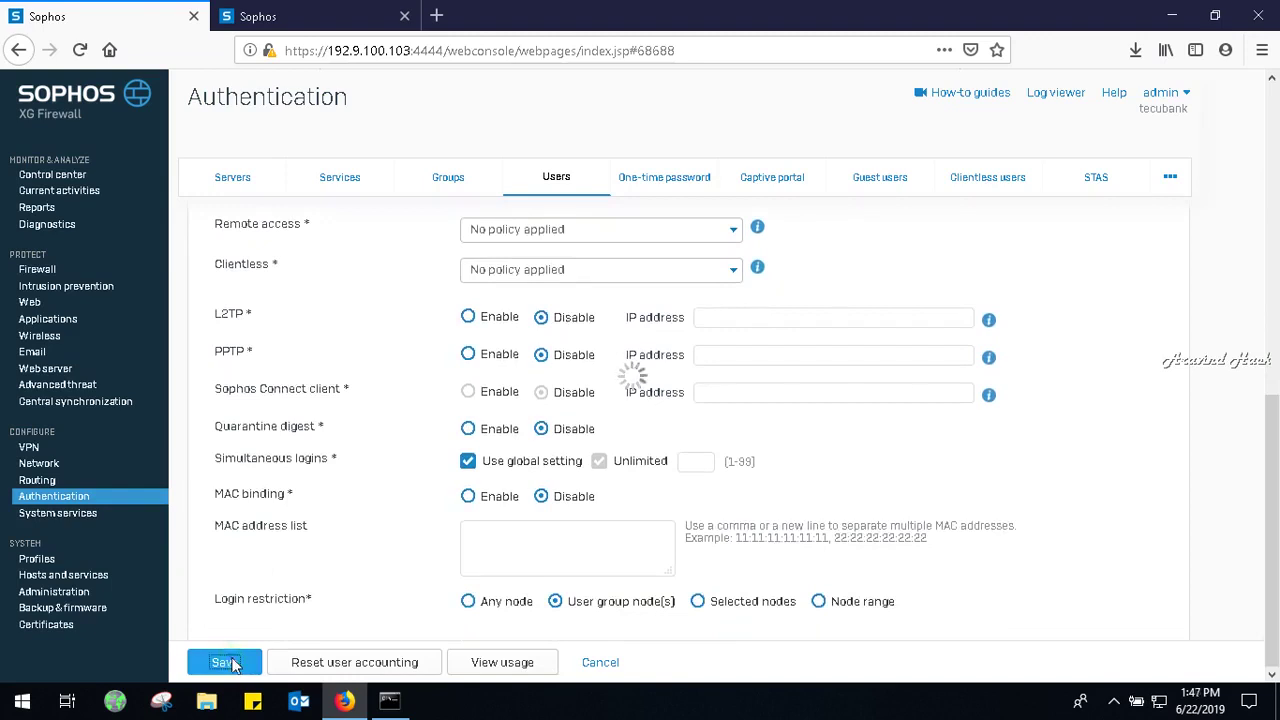
Open a new Firefox tab and load gmail.com from the address-bar autocomplete.
{"action": "left_click", "coordinate": [437, 15]}
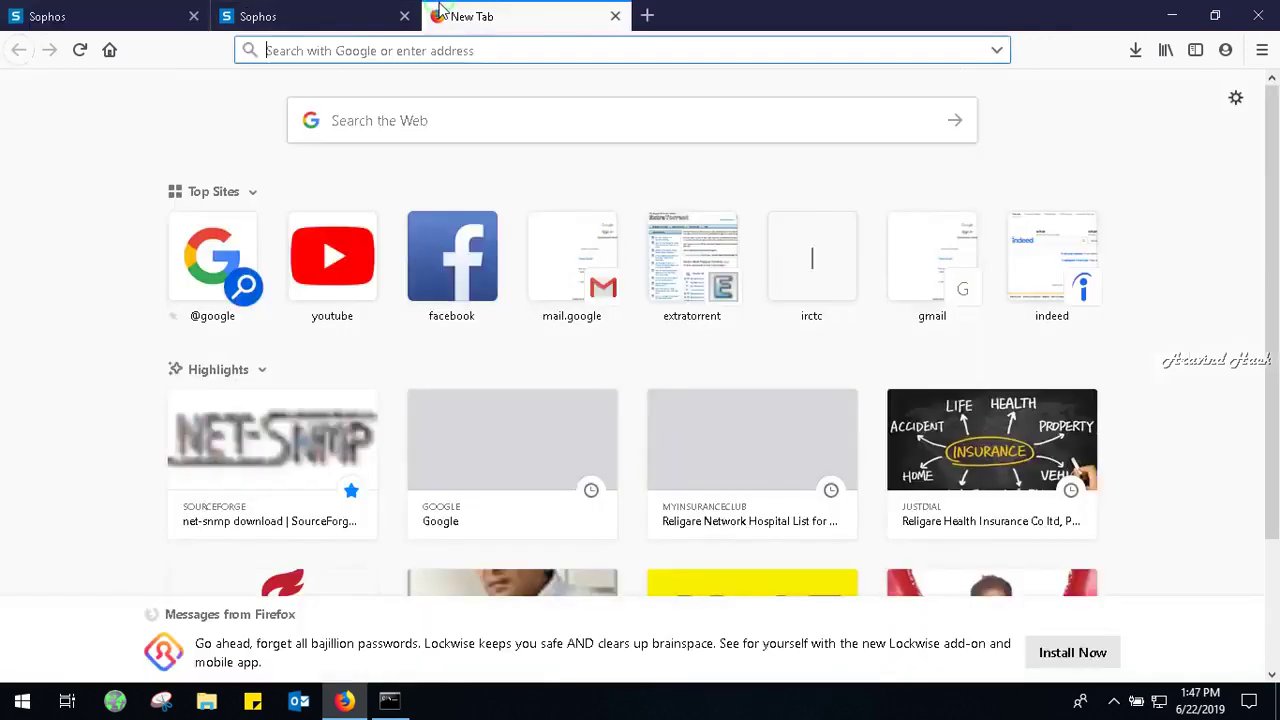
{"action": "type", "text": "gmail.com"}
{"action": "key", "text": "Return"}
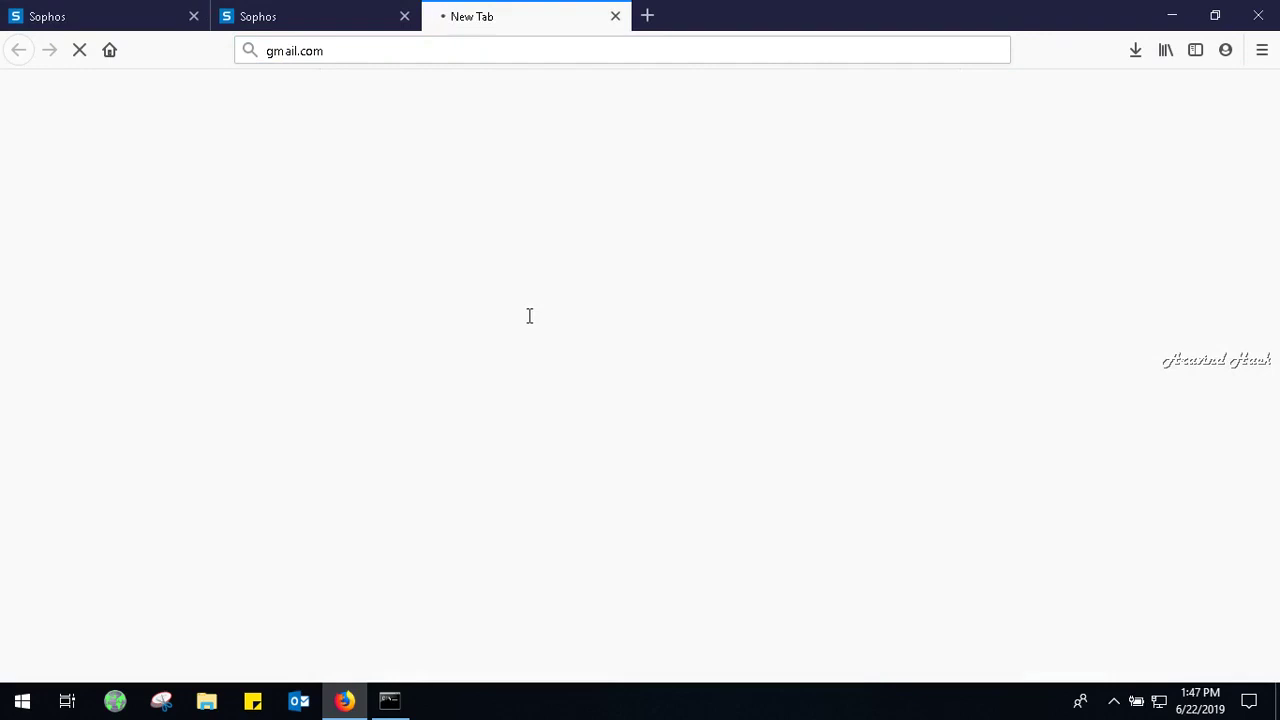
Return to the Sophos User Portal and review the staff user's Home usage page.
{"action": "left_click", "coordinate": [226, 10]}
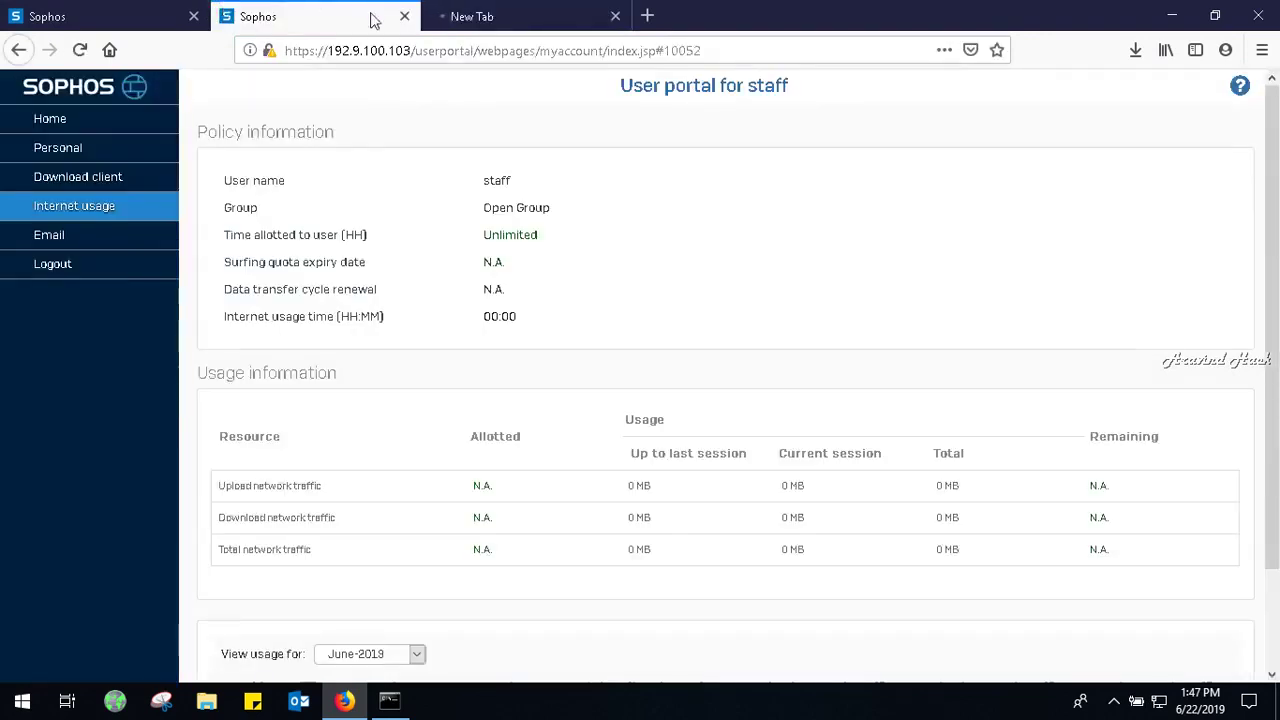
{"action": "left_click", "coordinate": [96, 128]}
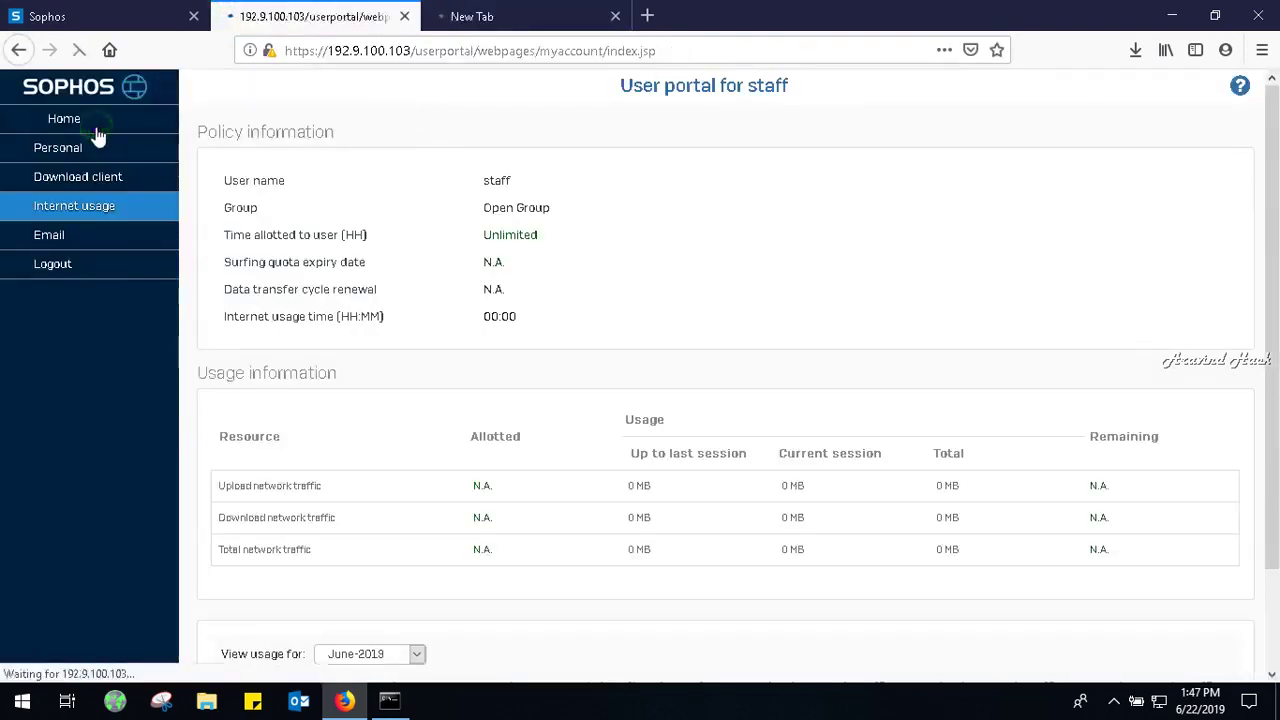
{"action": "left_click_drag", "start_coordinate": [98, 135], "coordinate": [871, 246]}
{"action": "scroll", "coordinate": [1277, 265], "scroll_direction": "down", "scroll_amount": 2}
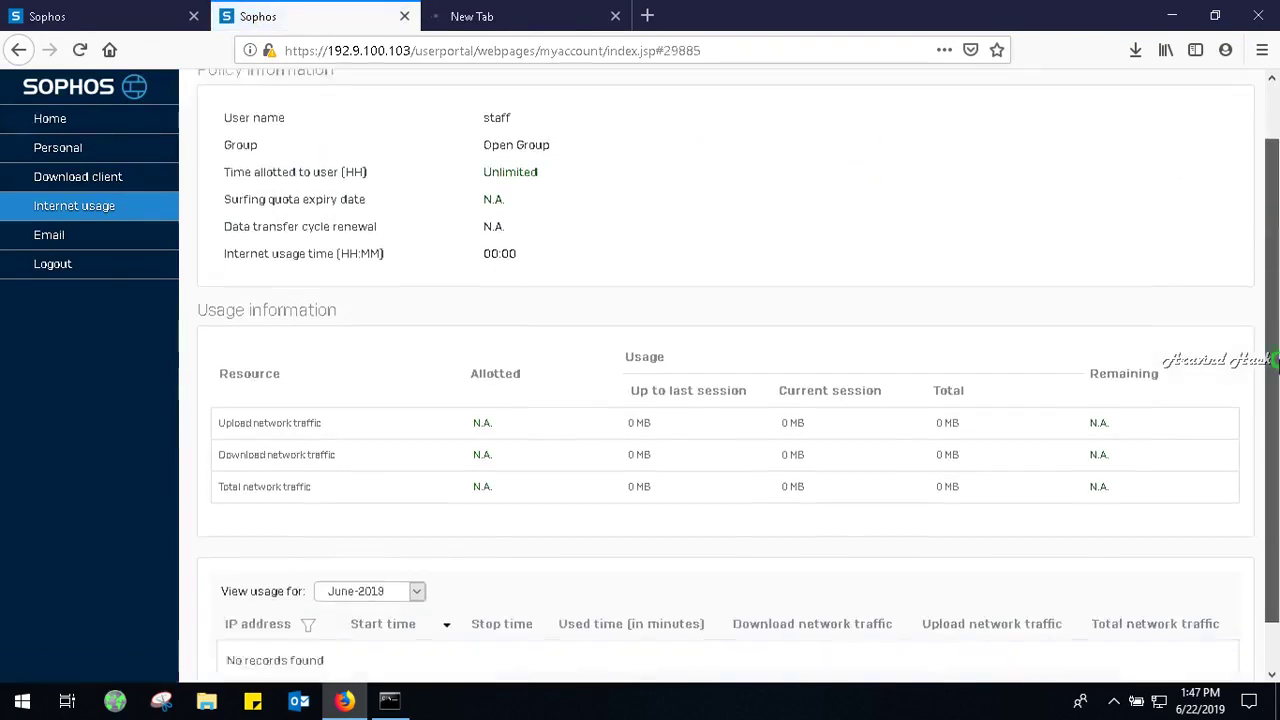
View the Email Quarantine and Exception pages, then log out of the portal.
{"action": "left_click", "coordinate": [85, 242]}
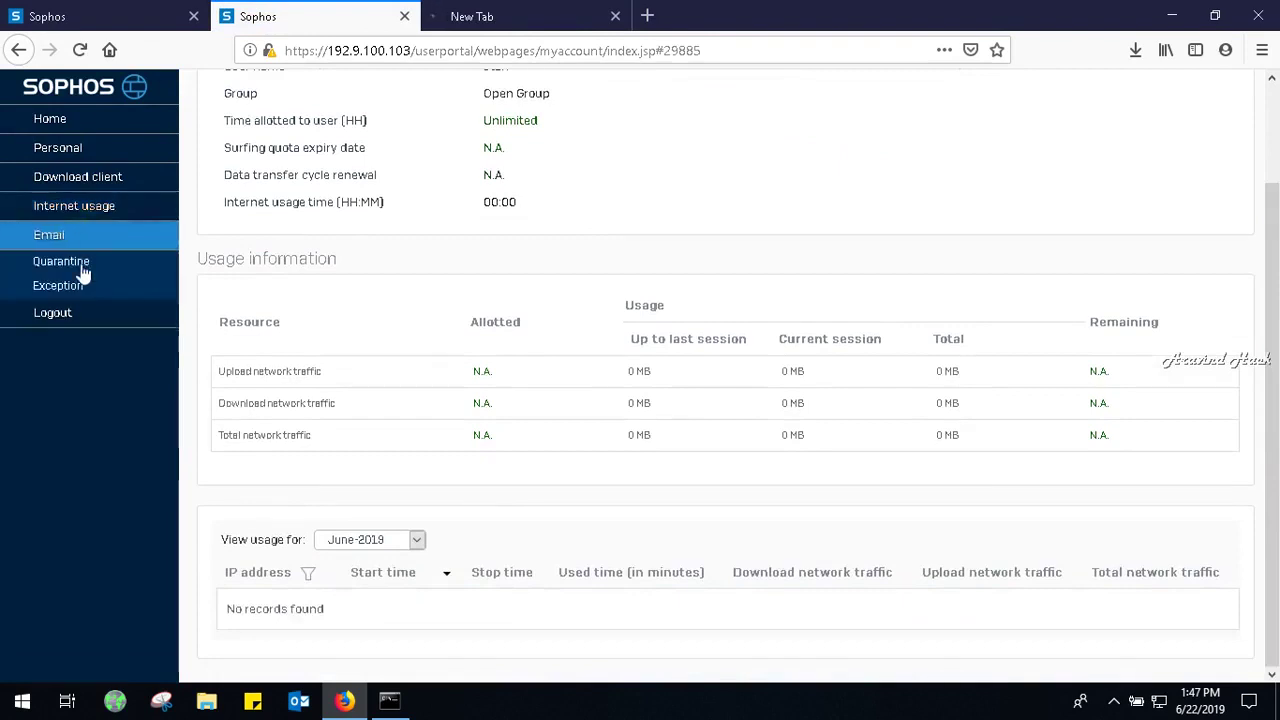
{"action": "left_click", "coordinate": [82, 268]}
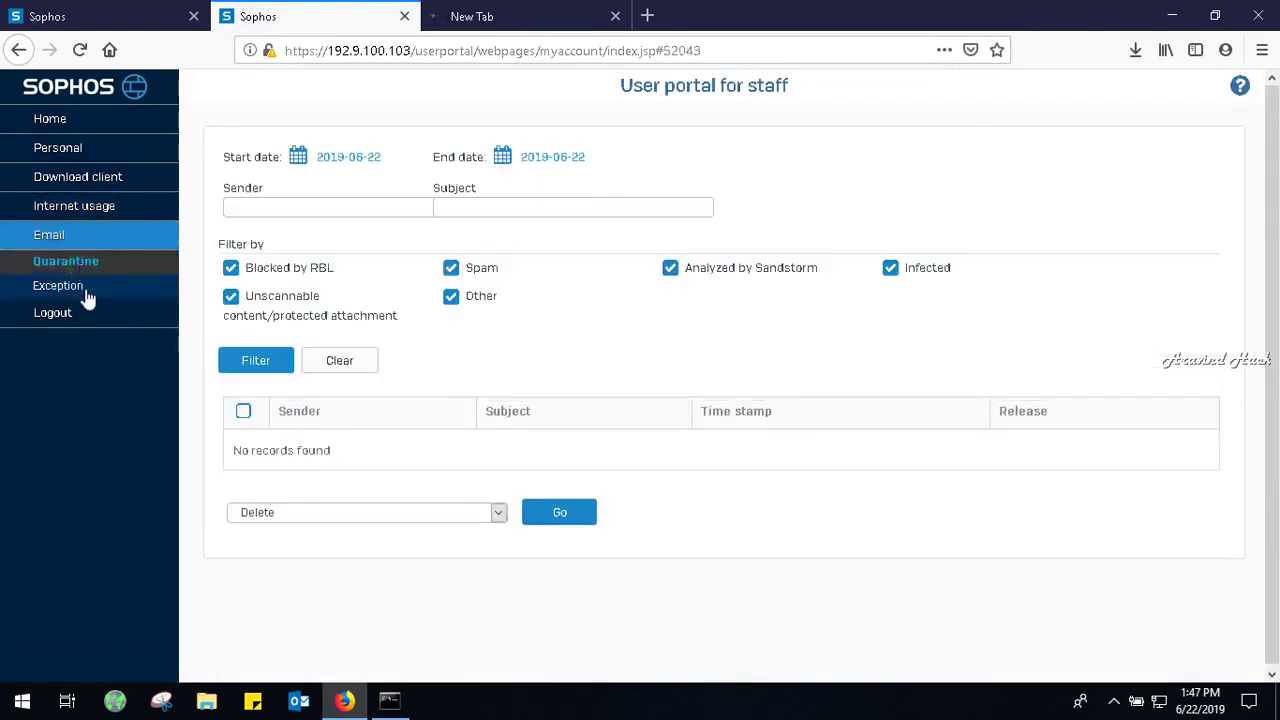
{"action": "left_click", "coordinate": [86, 292]}
{"action": "left_click", "coordinate": [86, 316]}
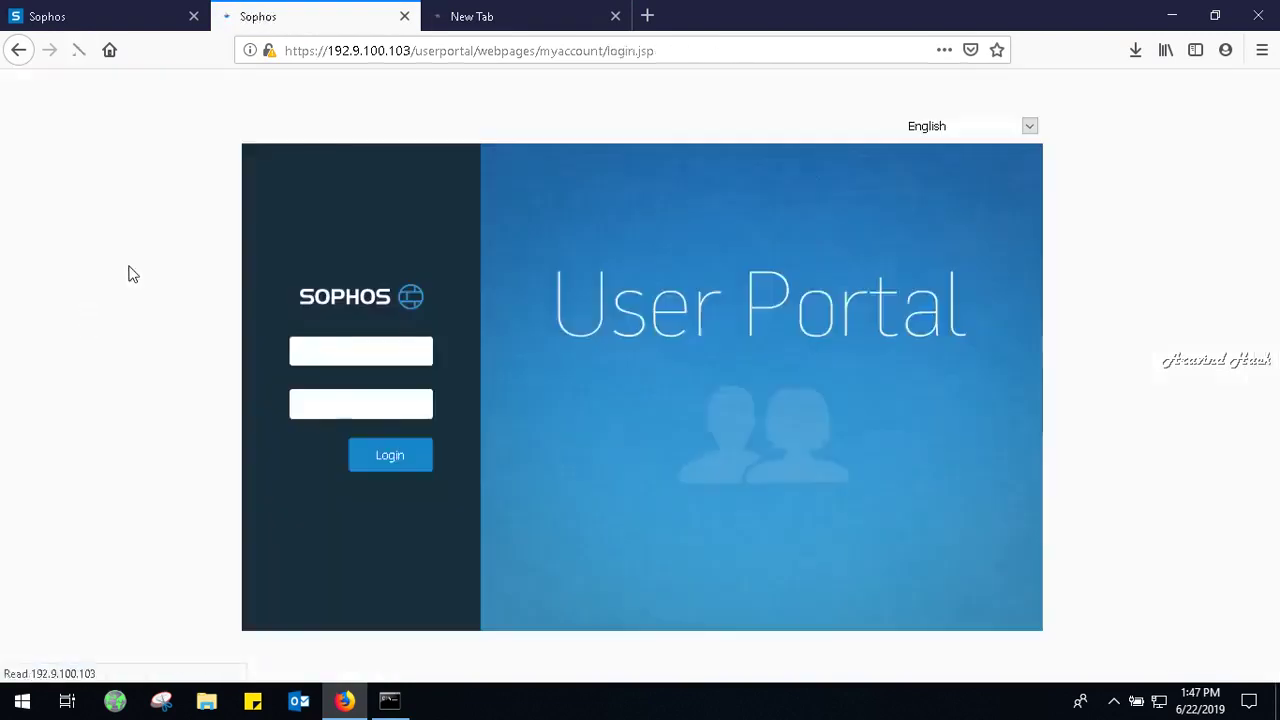
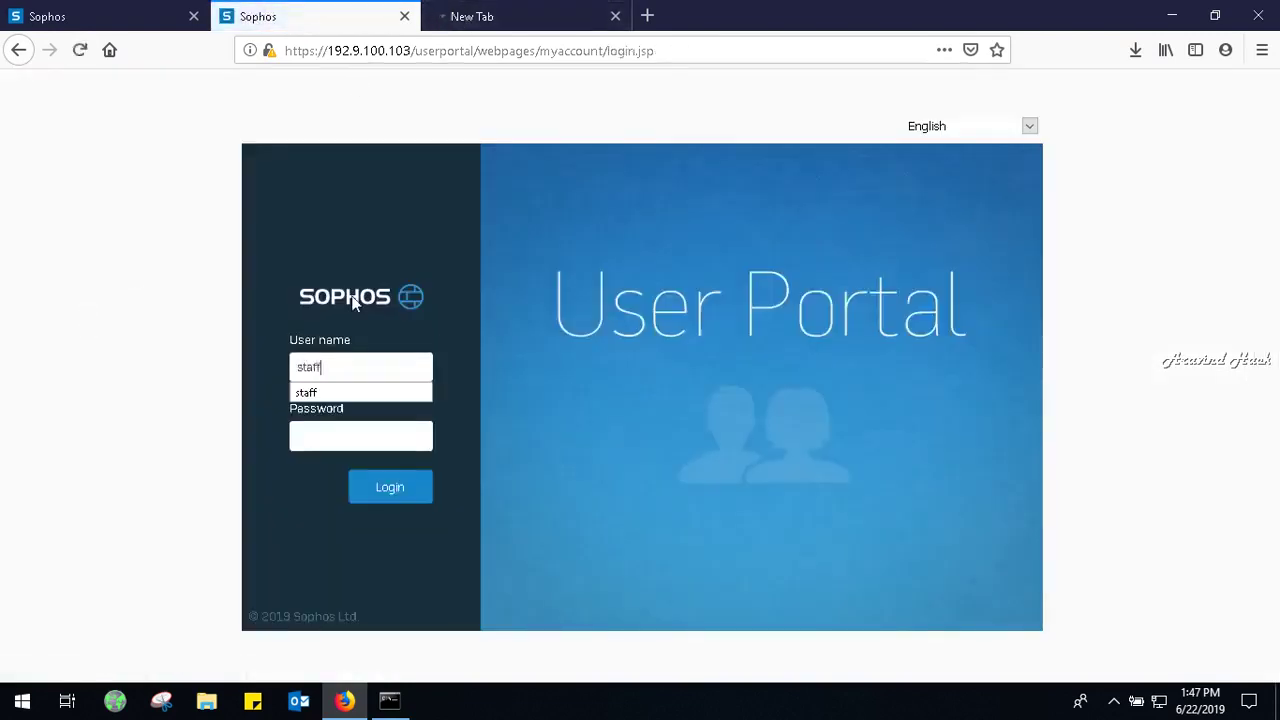
Log in to the User Portal as staff with the account password, declining to save it.
{"action": "key", "text": "Tab"}
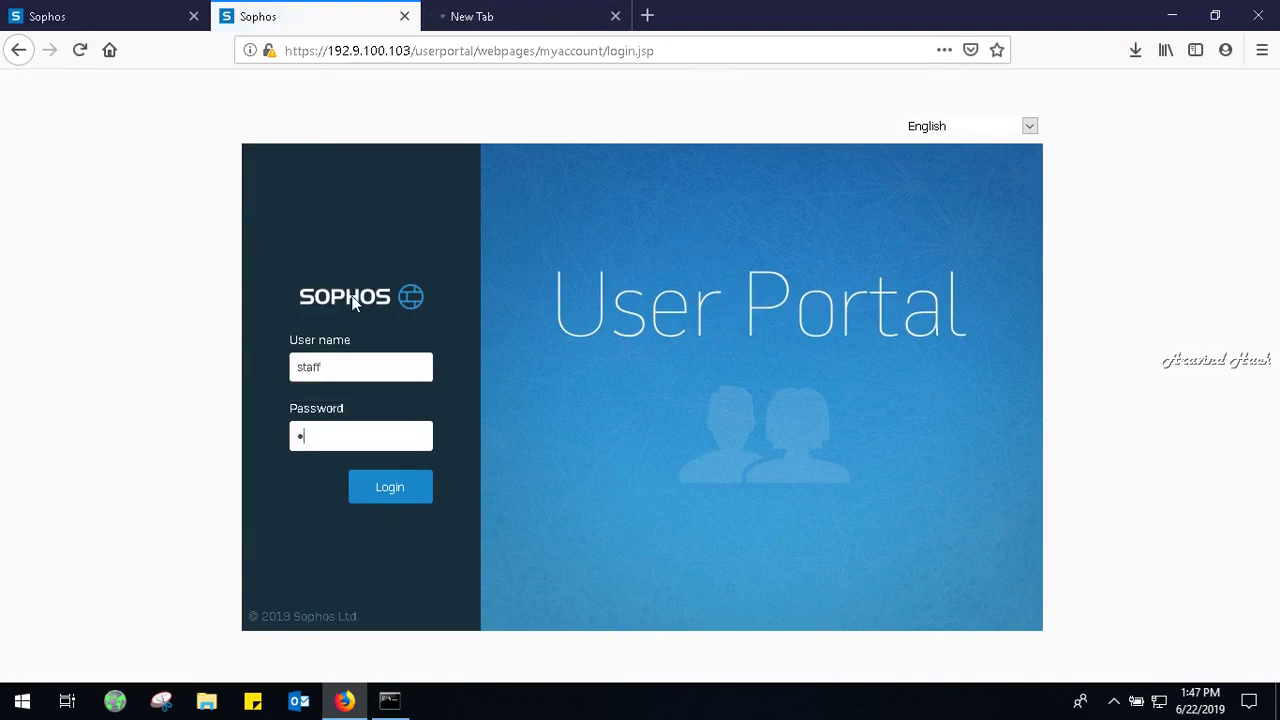
{"action": "key", "text": "Return"}
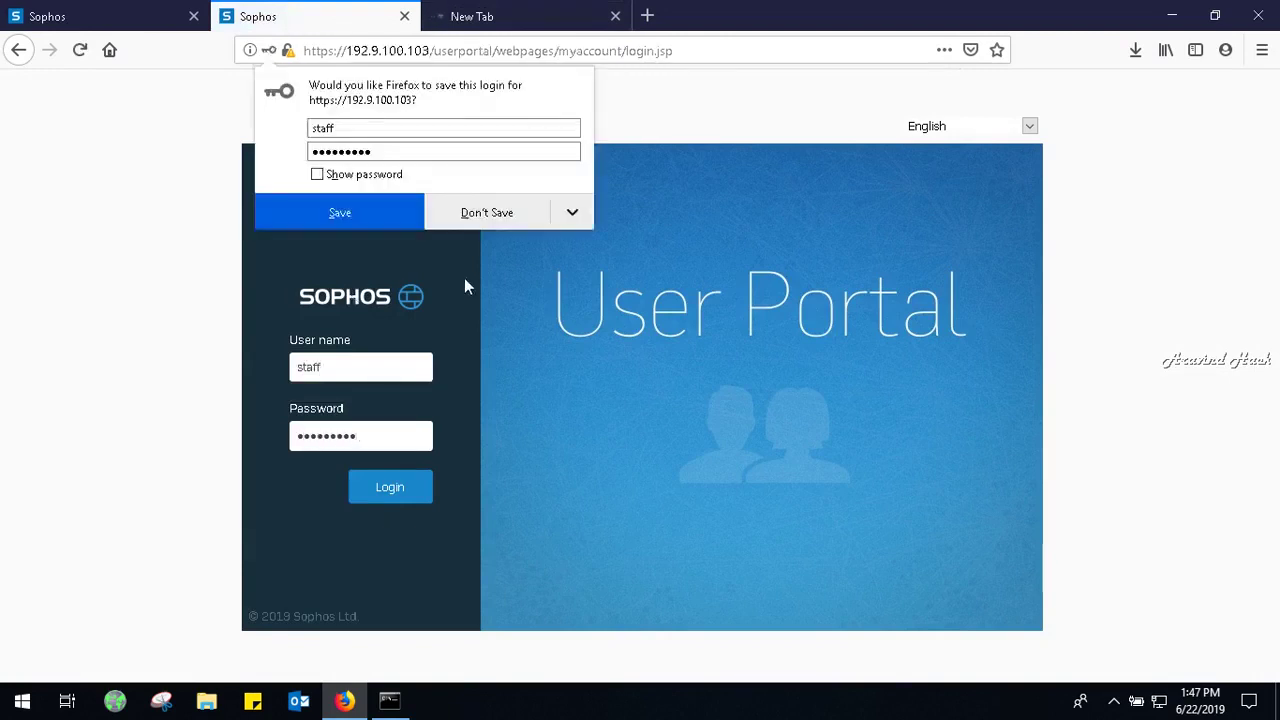
{"action": "left_click", "coordinate": [487, 225]}
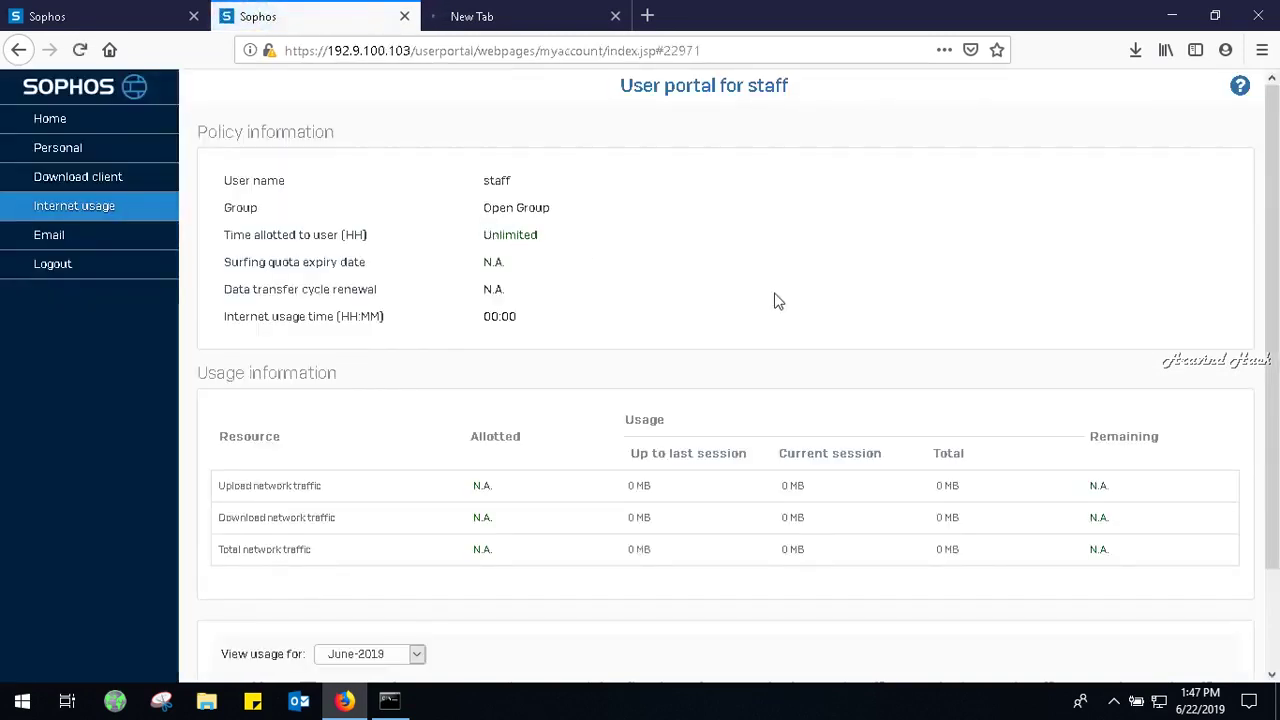
Save the staff user's Personal details and confirm the change.
{"action": "left_click_drag", "start_coordinate": [1276, 298], "coordinate": [1276, 450]}
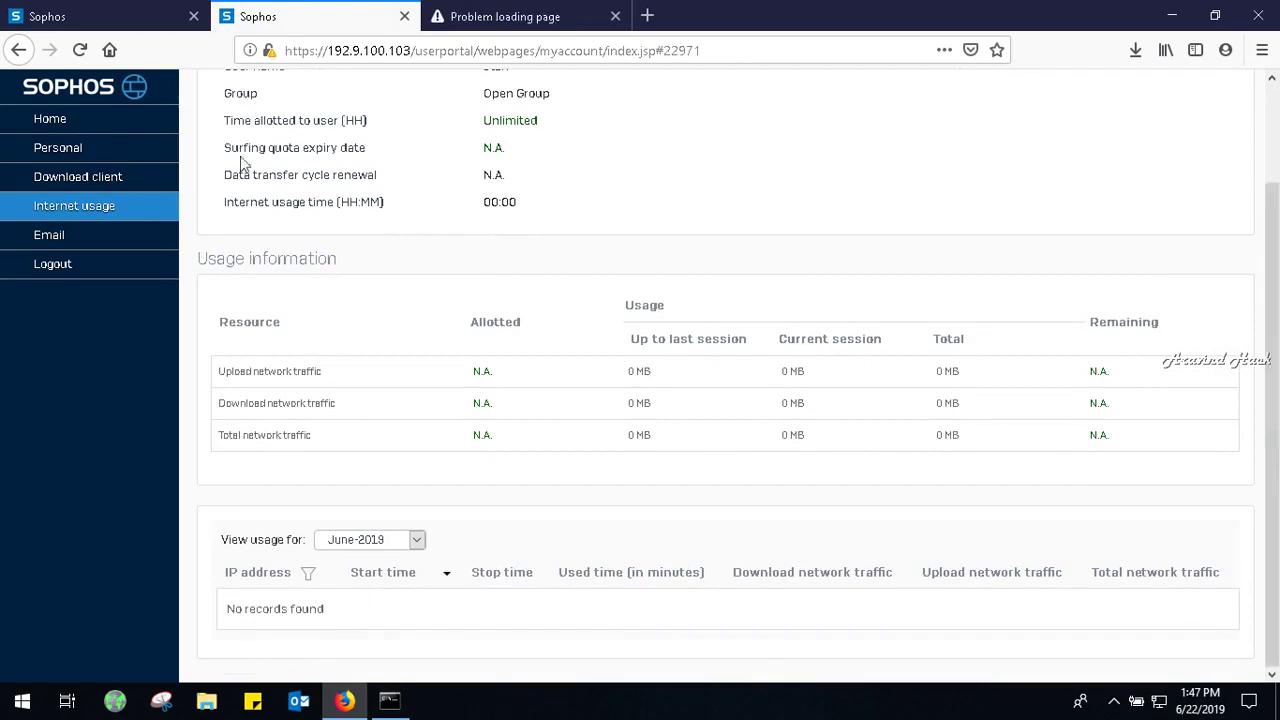
{"action": "left_click", "coordinate": [110, 148]}
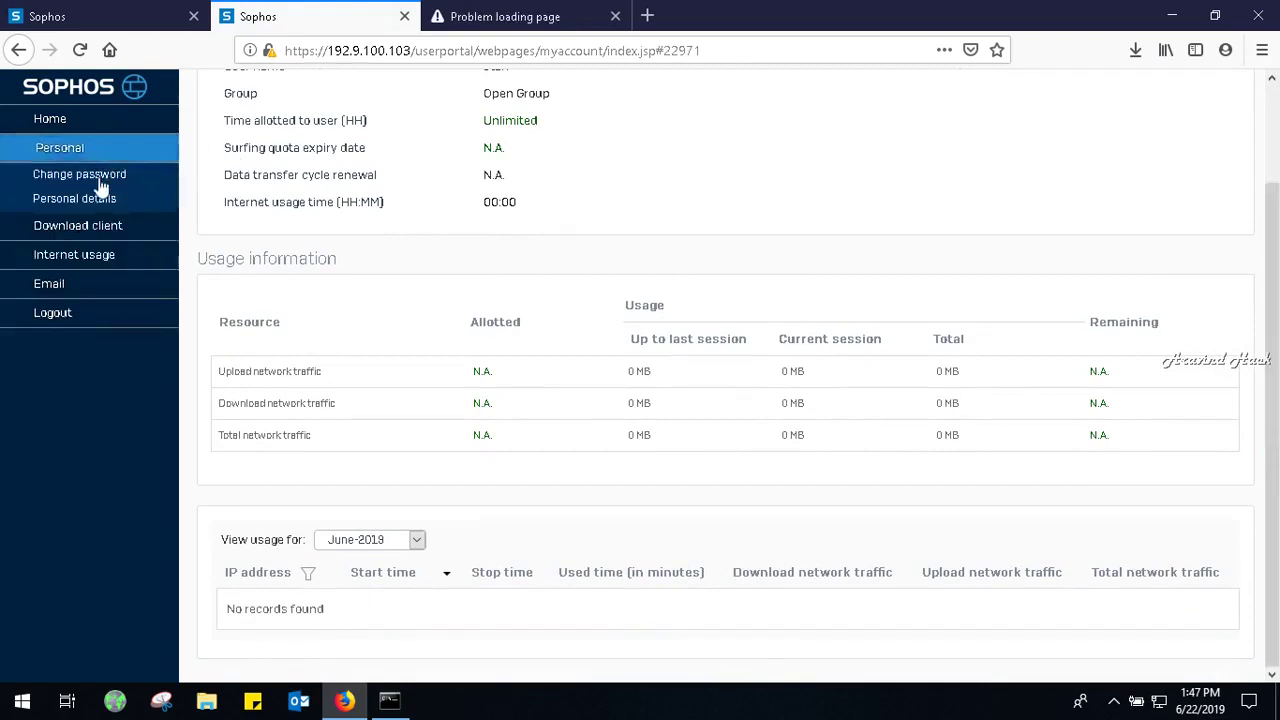
{"action": "left_click", "coordinate": [60, 118]}
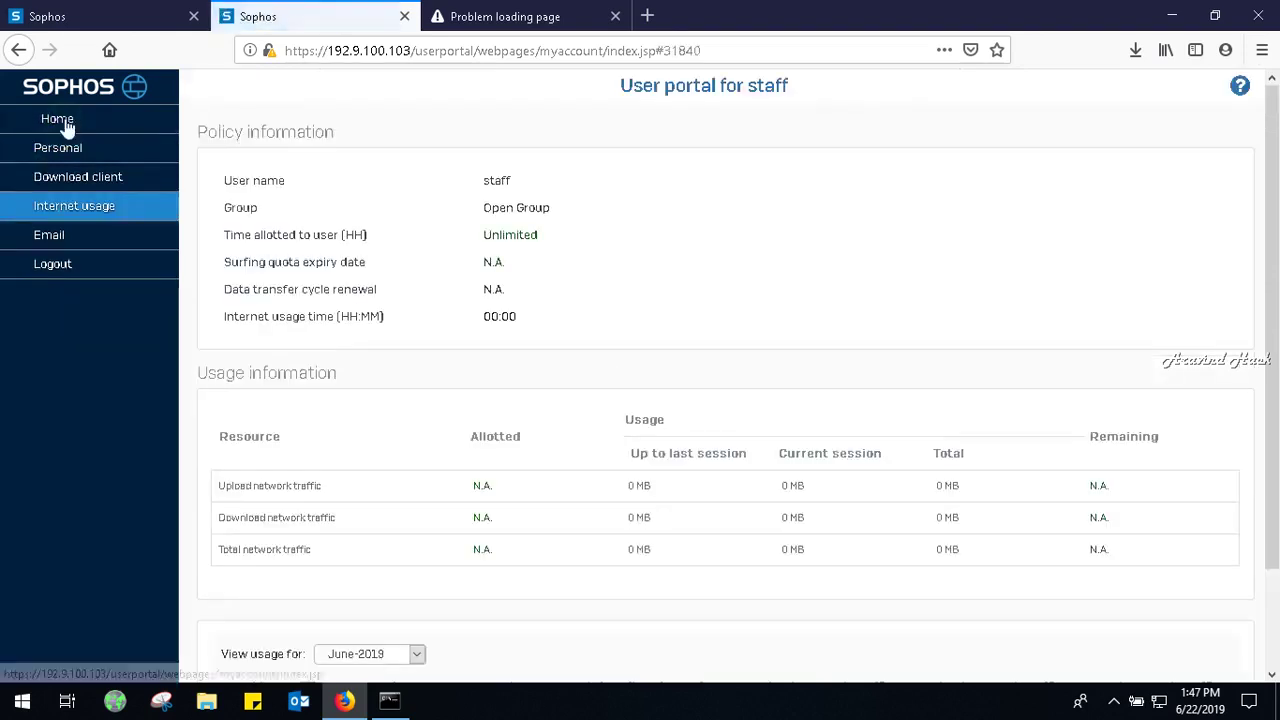
{"action": "left_click", "coordinate": [92, 152]}
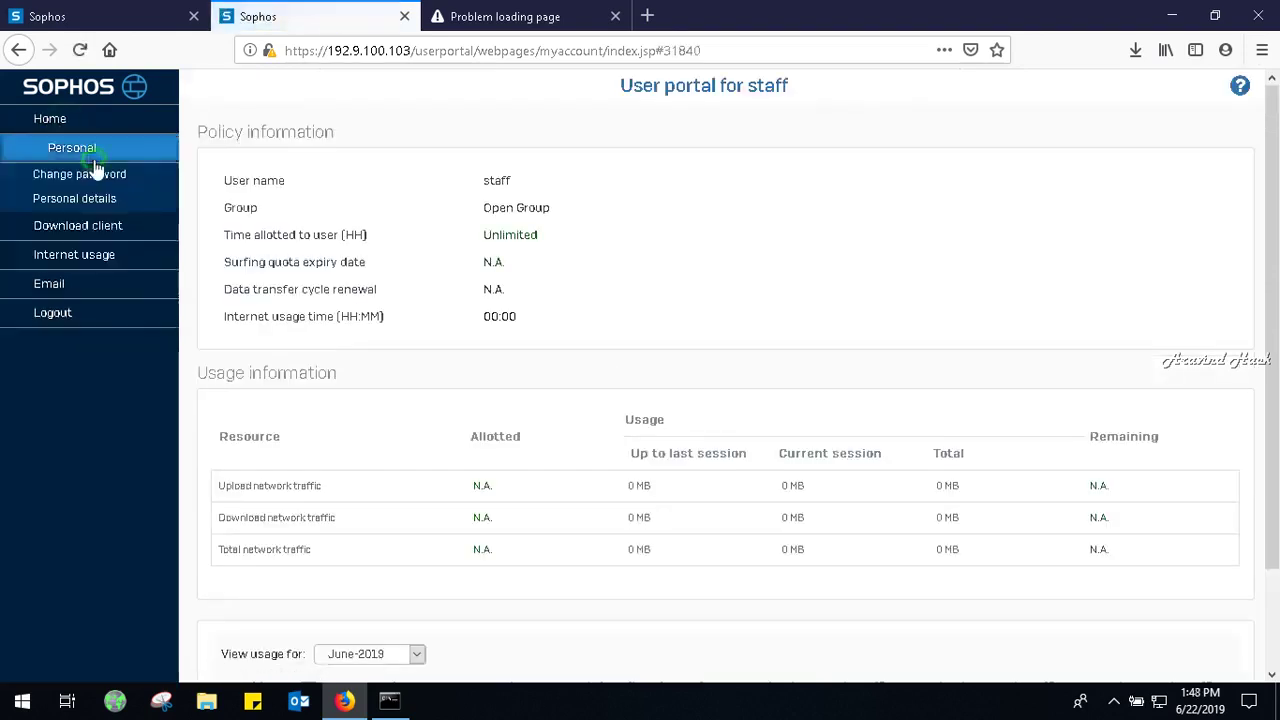
{"action": "left_click", "coordinate": [97, 205]}
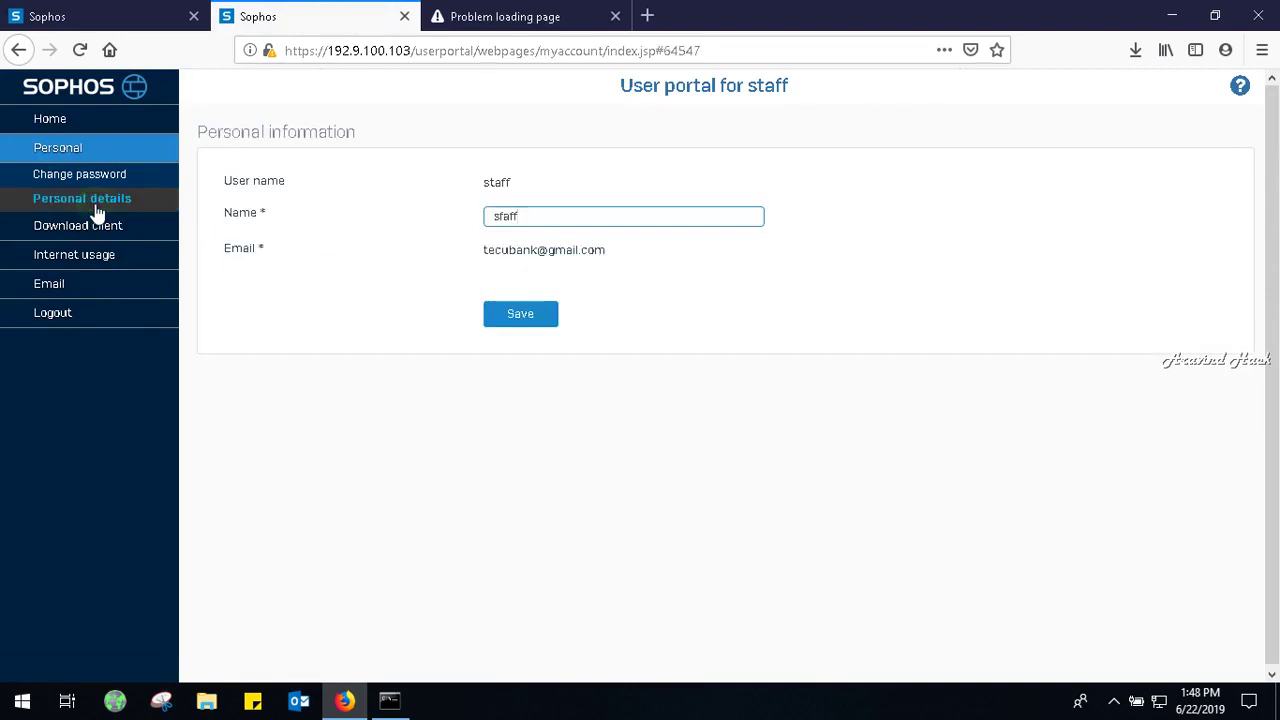
{"action": "left_click", "coordinate": [518, 313]}
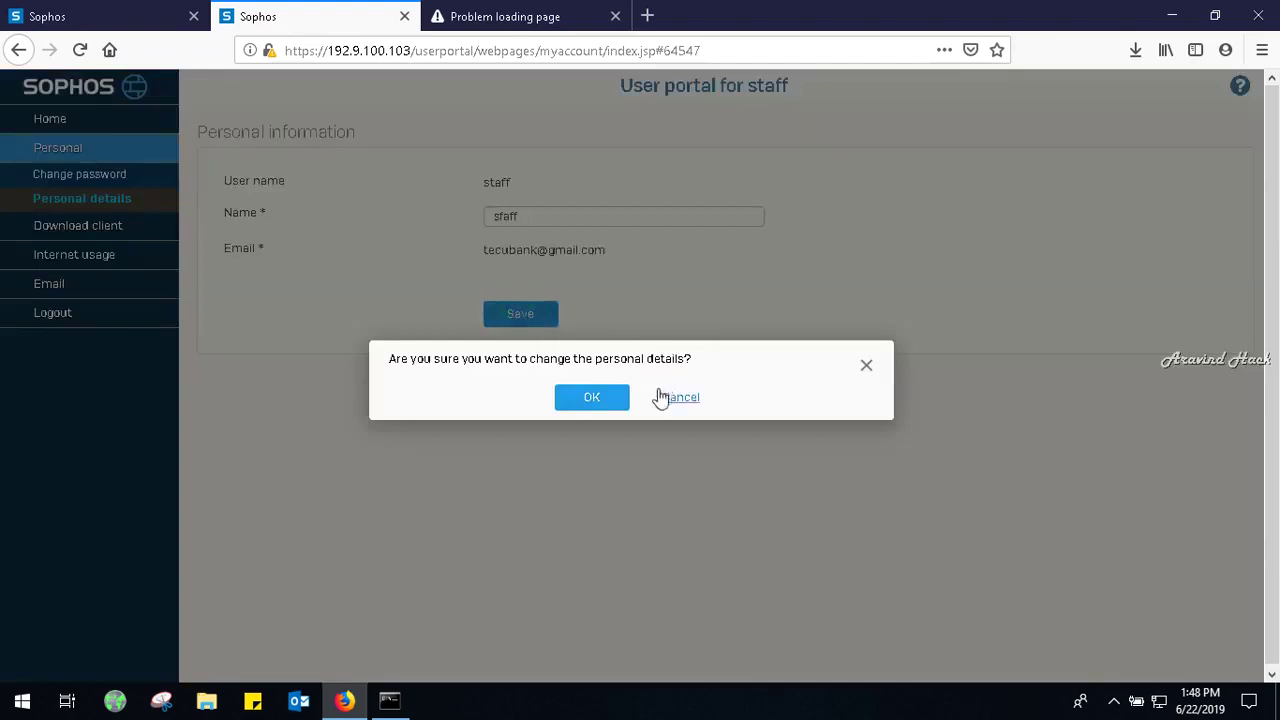
{"action": "left_click", "coordinate": [592, 397]}
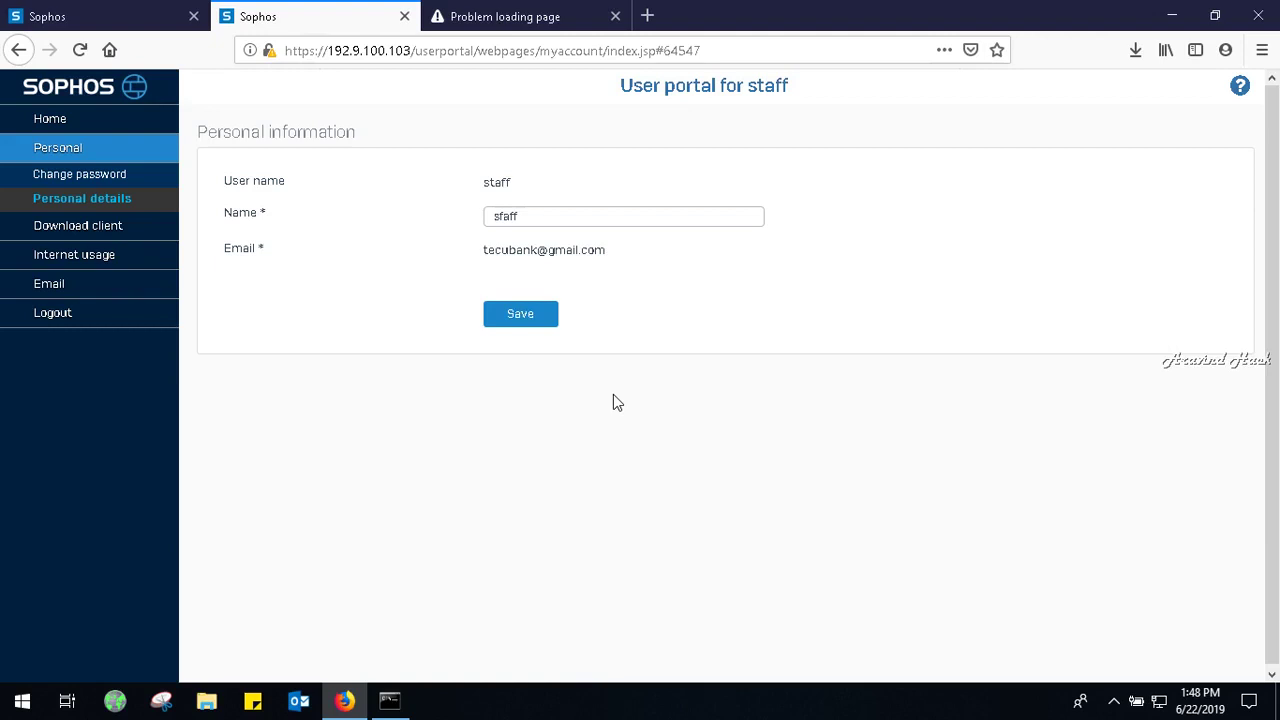
In the admin console Firewall list, open the internetaccess rule and scroll to its Advanced section.
{"action": "left_click", "coordinate": [90, 10]}
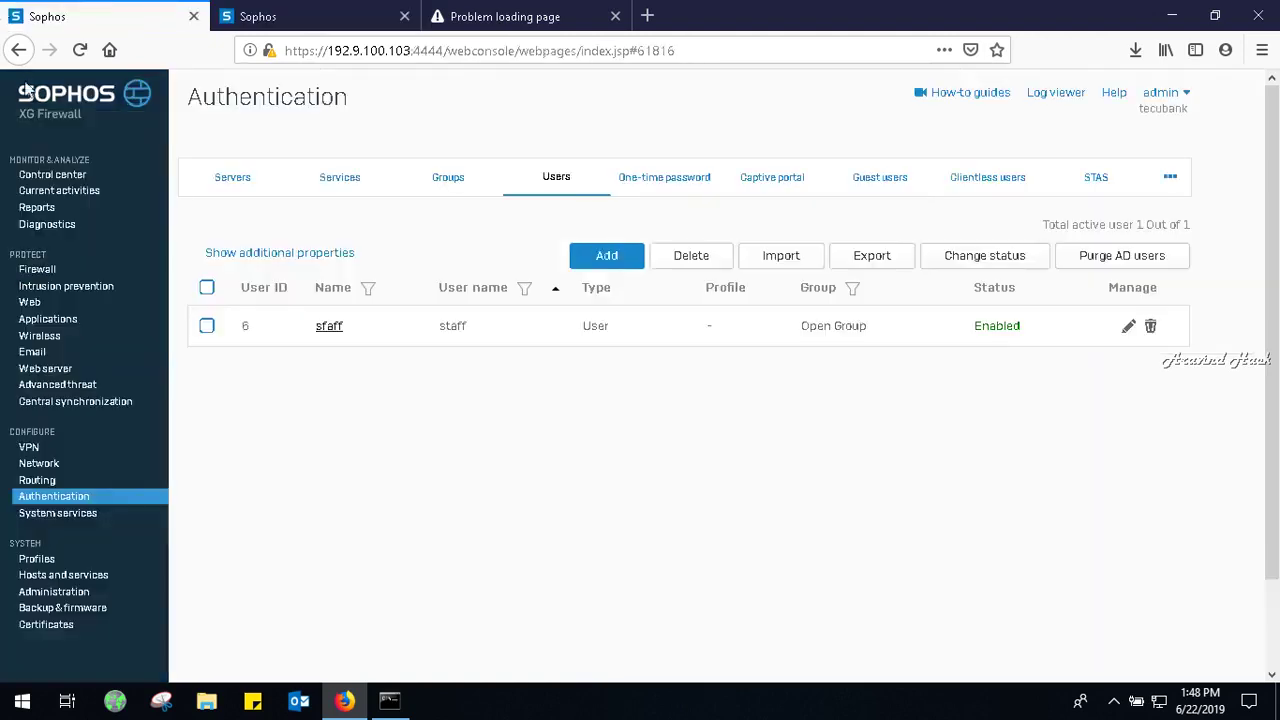
{"action": "left_click", "coordinate": [36, 270]}
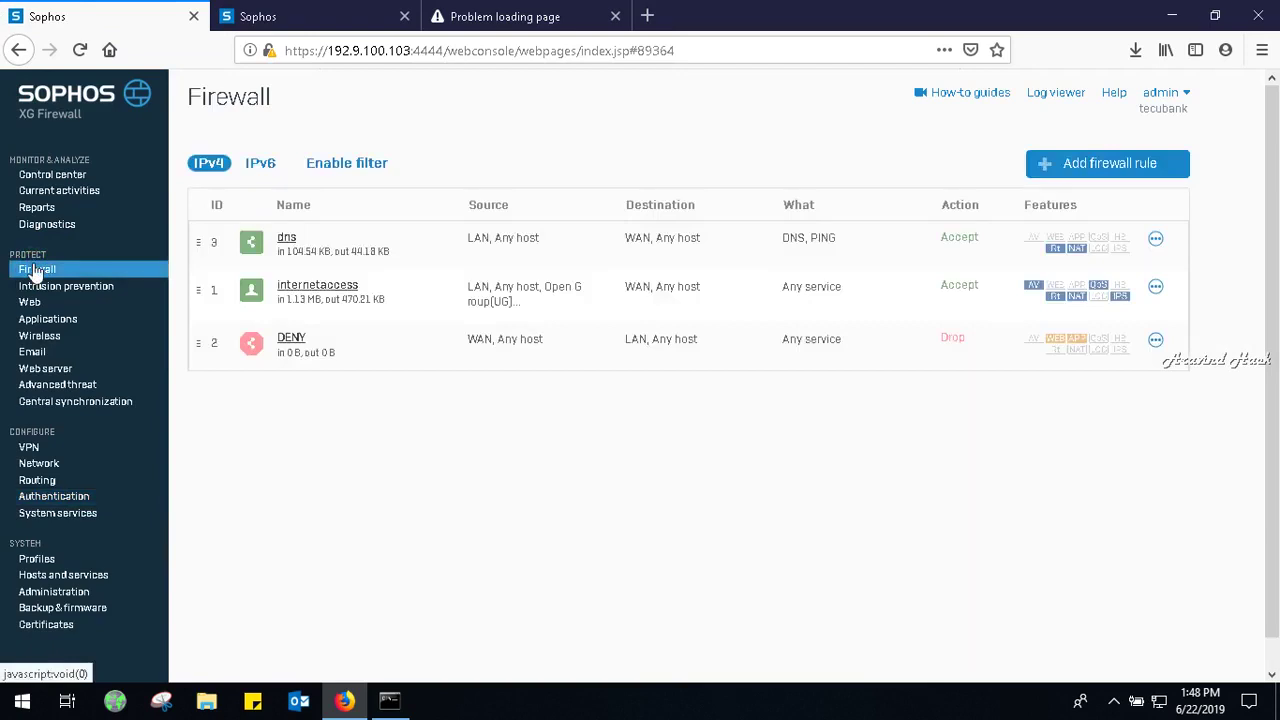
{"action": "left_click", "coordinate": [297, 288]}
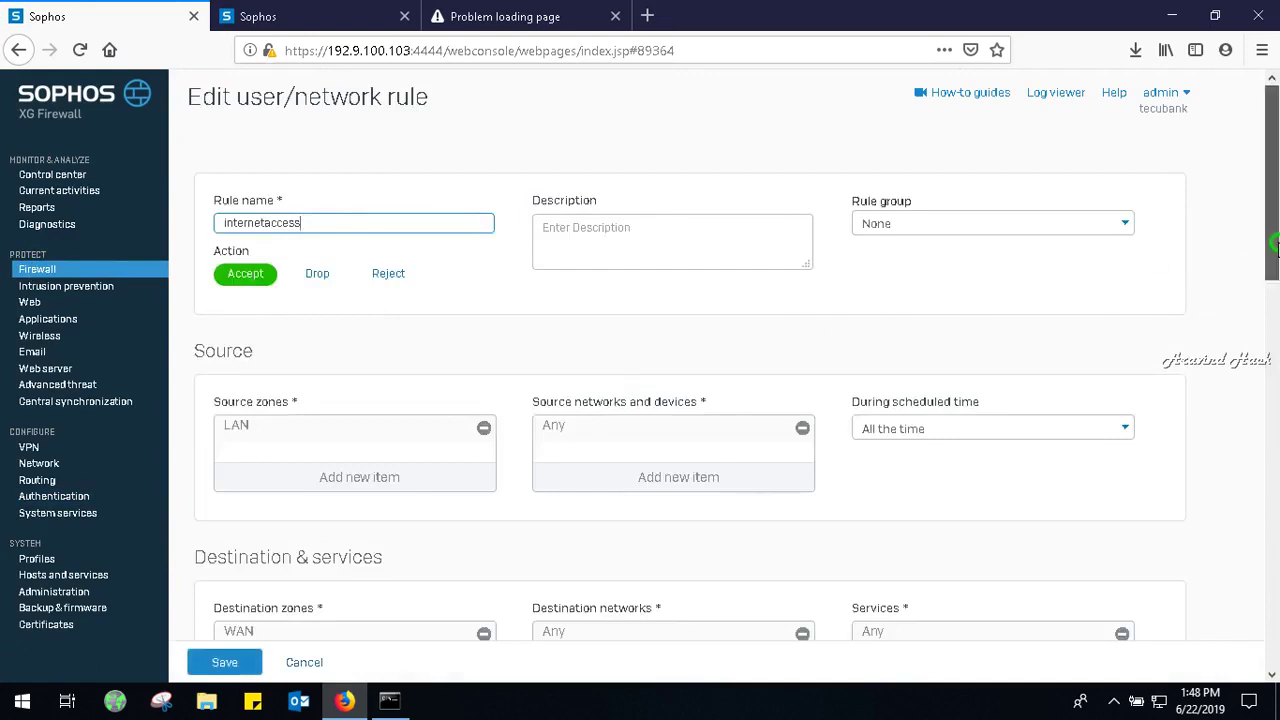
{"action": "left_click_drag", "start_coordinate": [1273, 245], "coordinate": [1275, 608]}
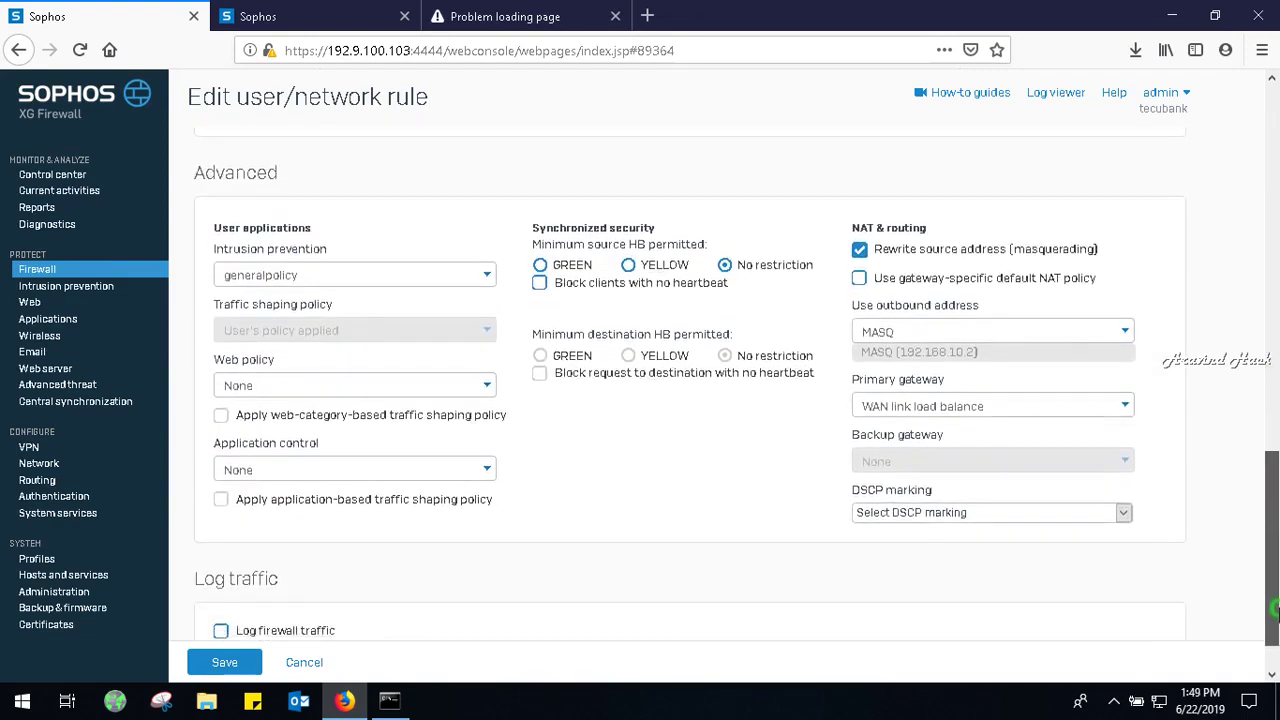
Set the internetaccess rule's web policy to Allow All, enable Log firewall traffic, and save.
{"action": "left_click", "coordinate": [395, 392]}
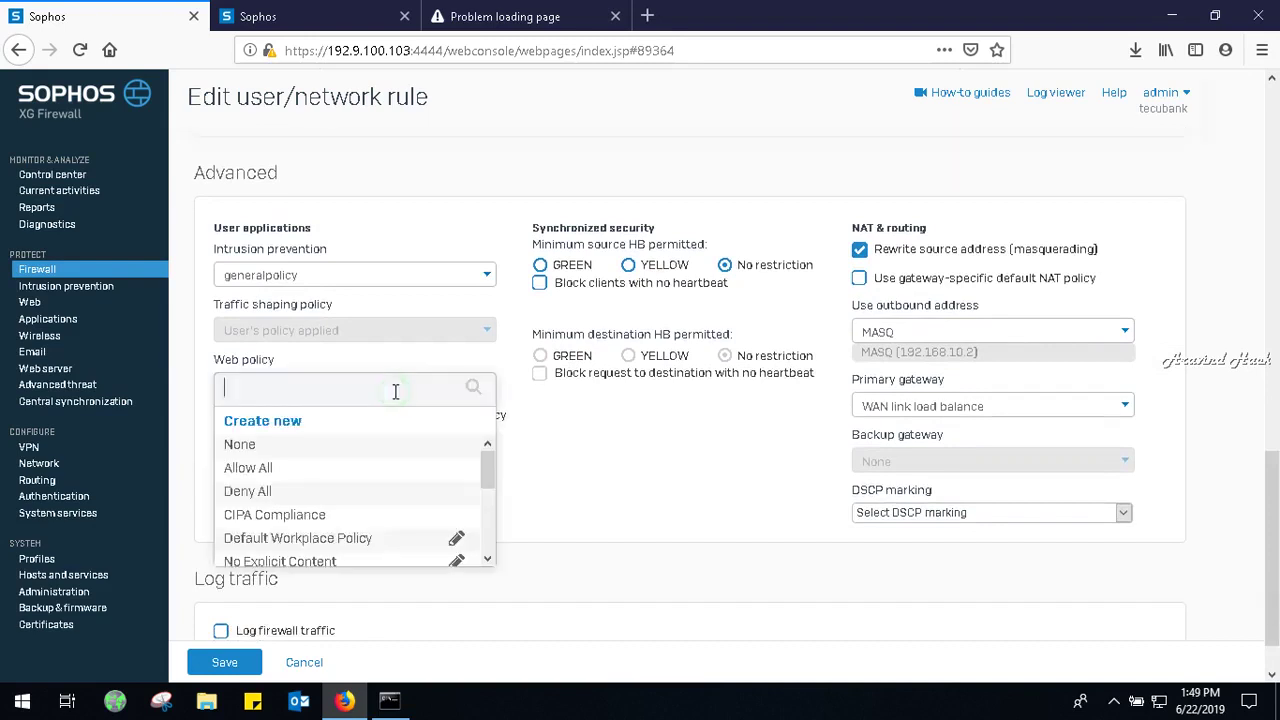
{"action": "left_click", "coordinate": [276, 468]}
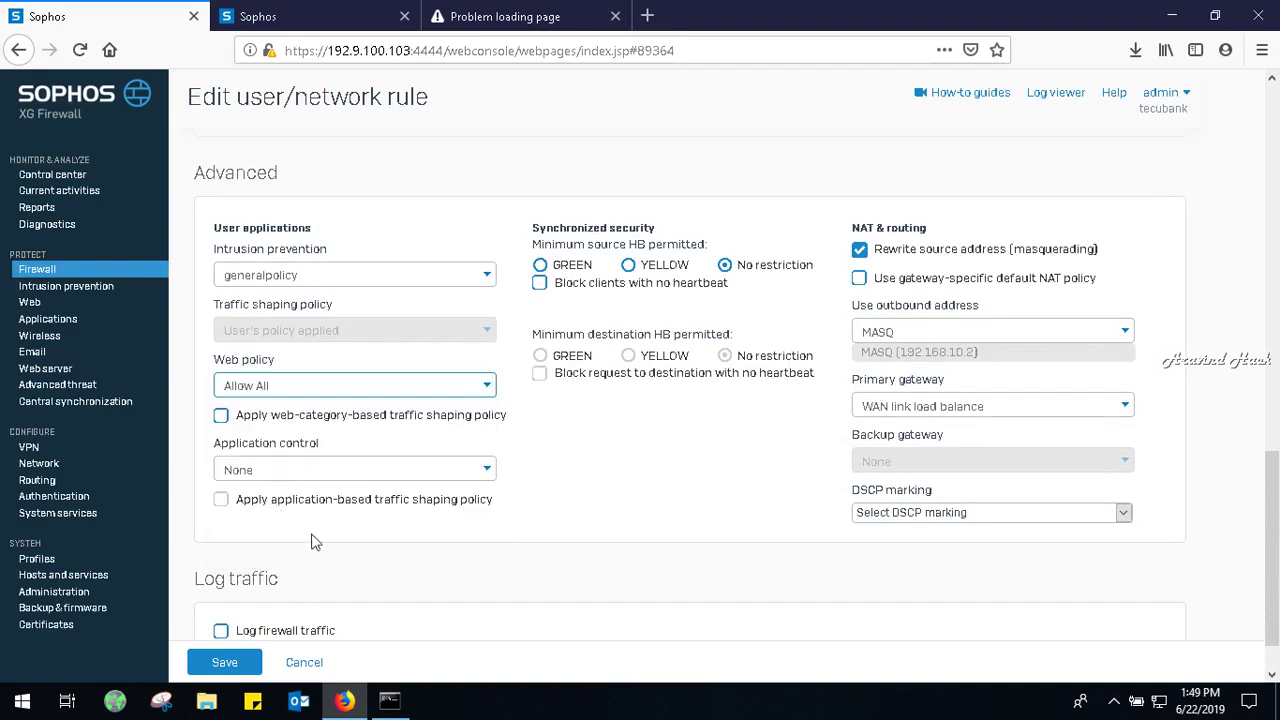
{"action": "left_click", "coordinate": [221, 630]}
{"action": "left_click", "coordinate": [228, 660]}
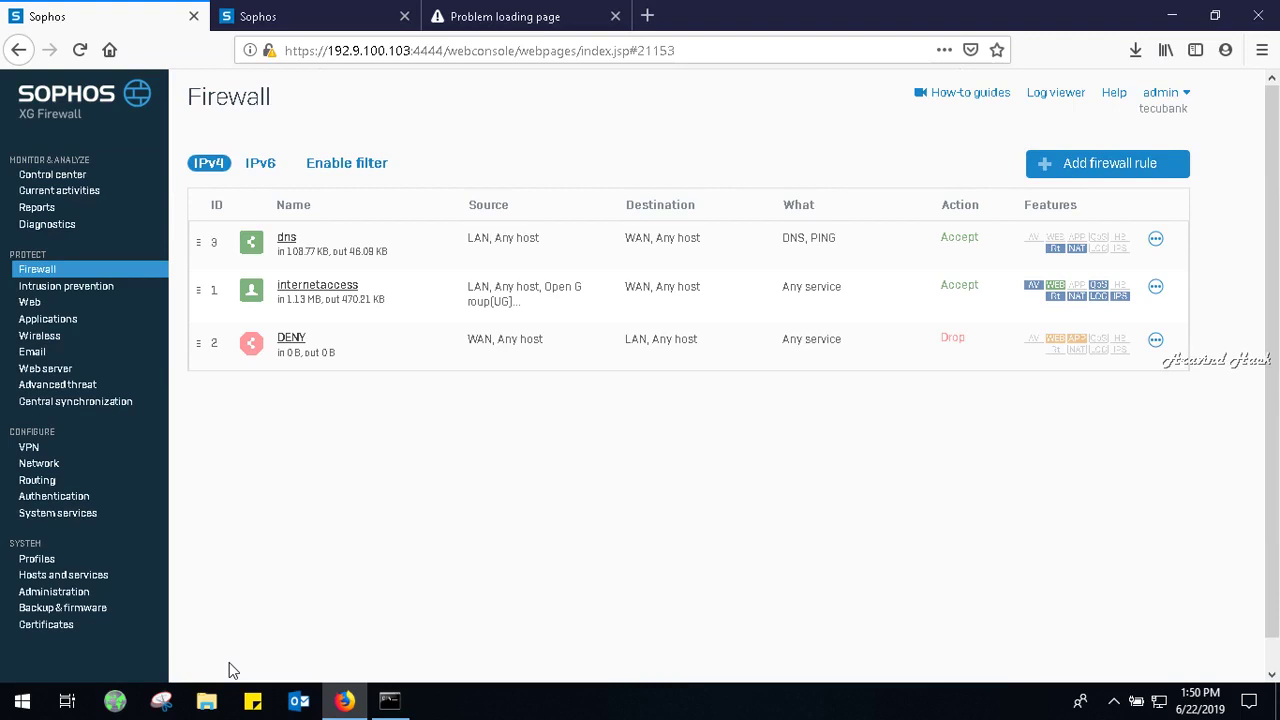
From the Control center, follow the new AP firmware alert to the Pattern updates tab.
{"action": "left_click", "coordinate": [22, 700]}
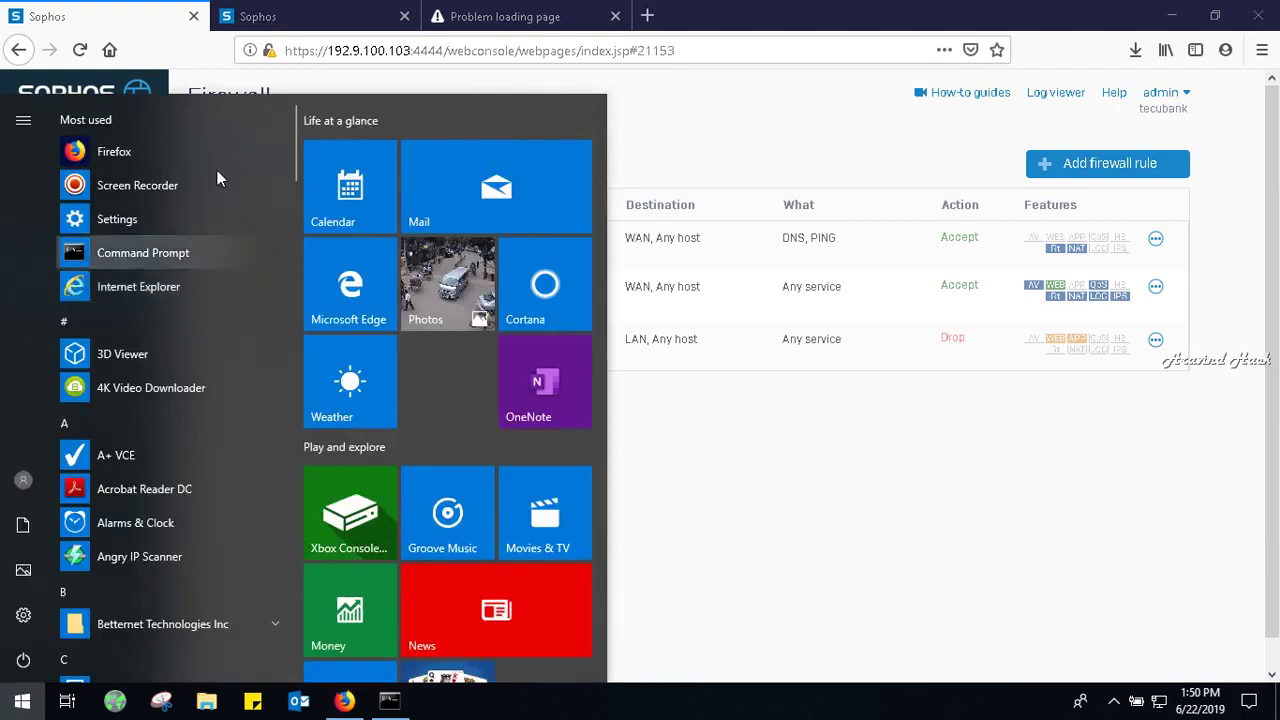
{"action": "left_click", "coordinate": [633, 100]}
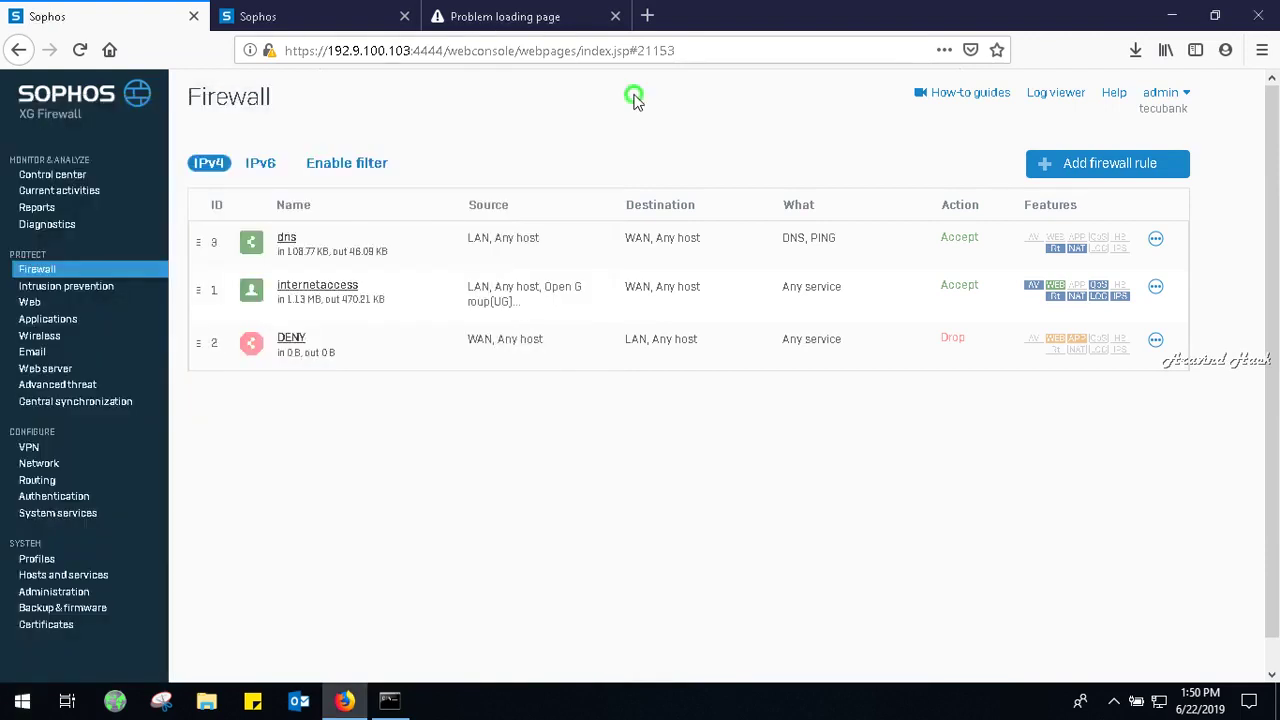
{"action": "left_click", "coordinate": [58, 175]}
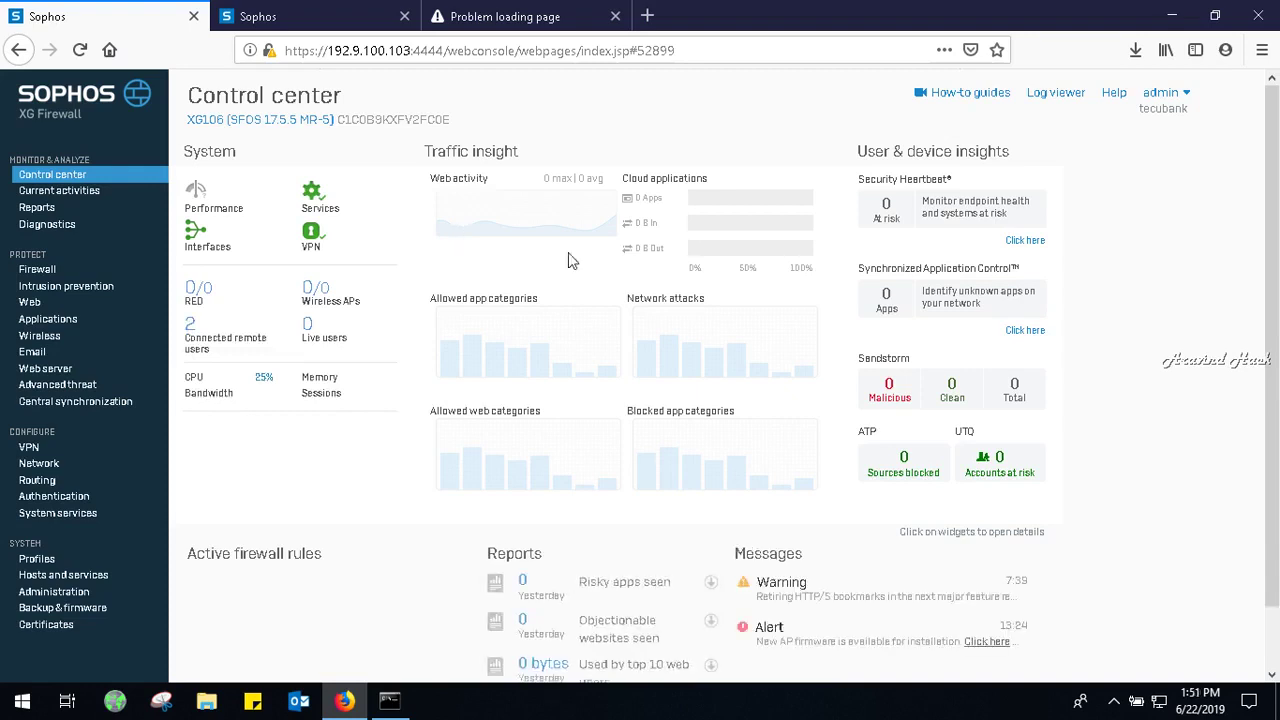
{"action": "left_click", "coordinate": [980, 644]}
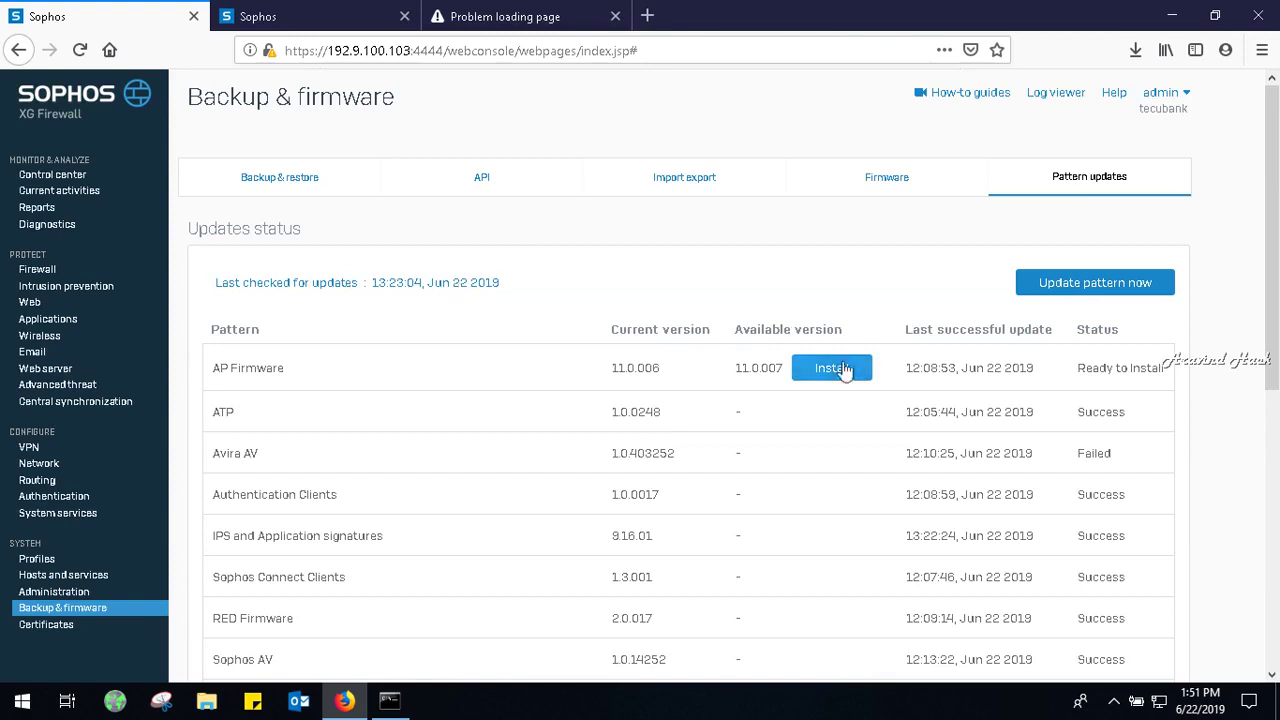
Check for pattern updates, install the AP Firmware 11.0.007 update, then recheck pattern status.
{"action": "left_click", "coordinate": [1080, 288]}
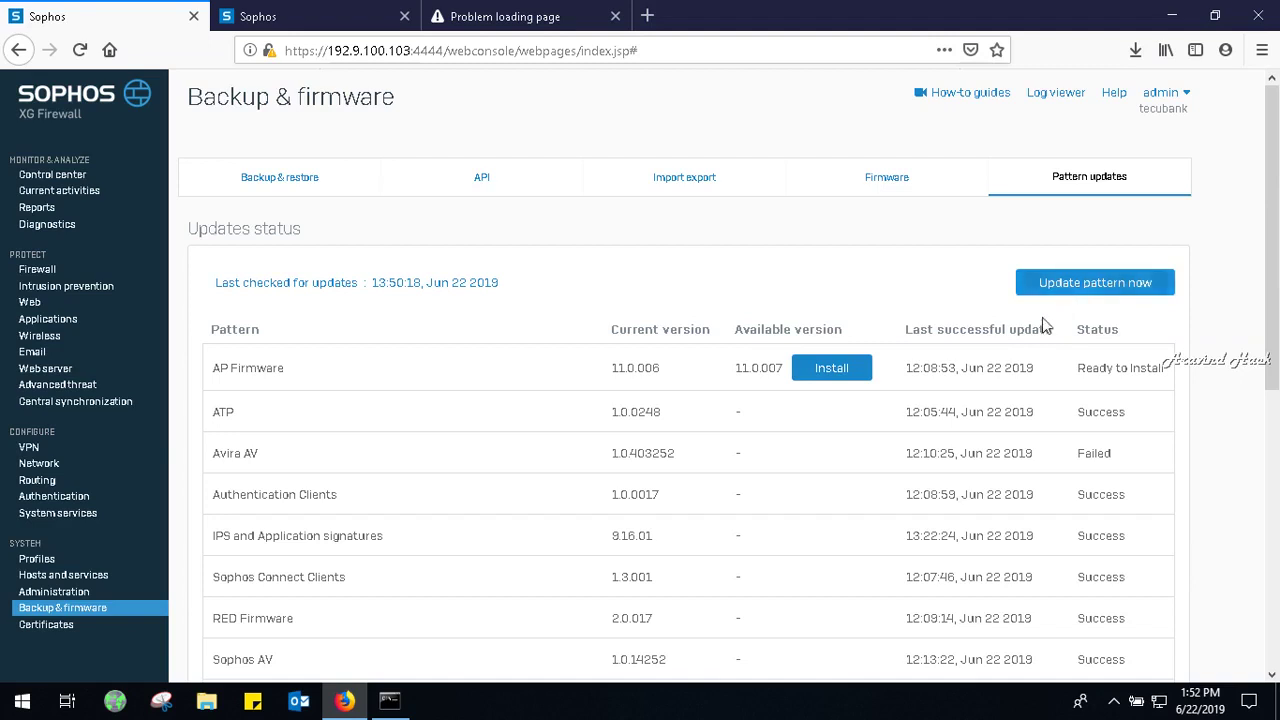
{"action": "left_click", "coordinate": [822, 370]}
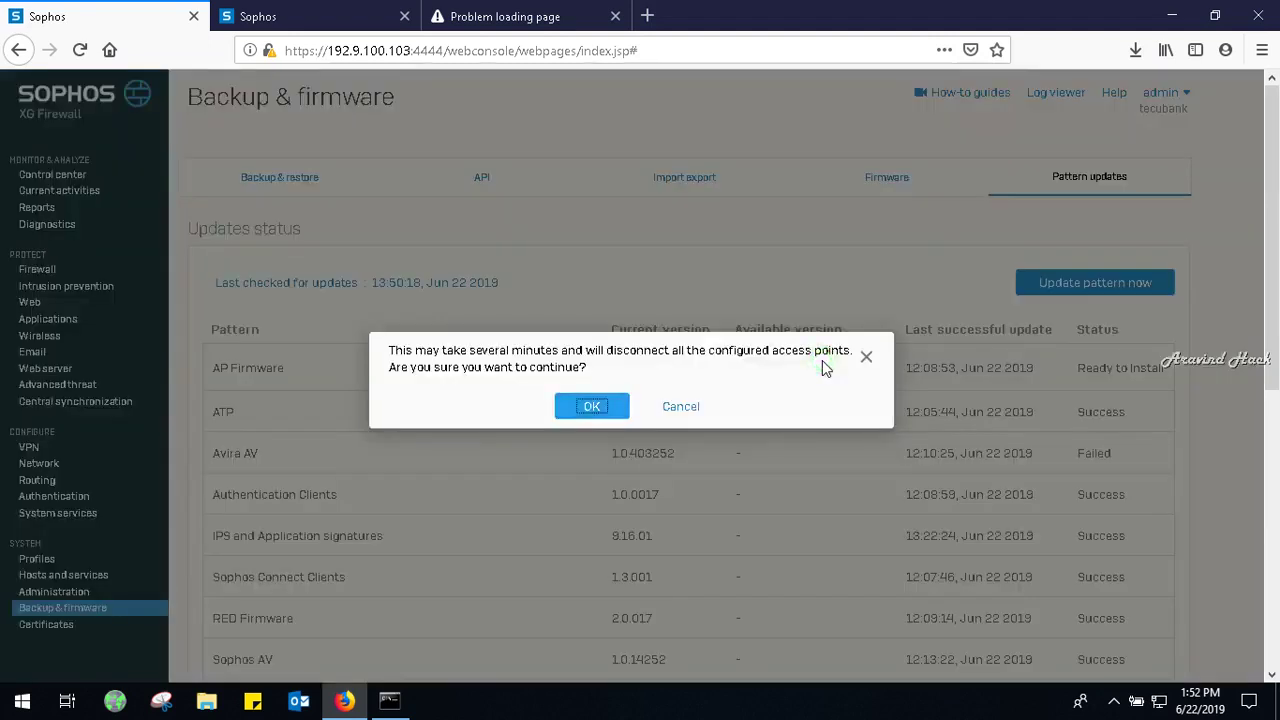
{"action": "left_click", "coordinate": [592, 407]}
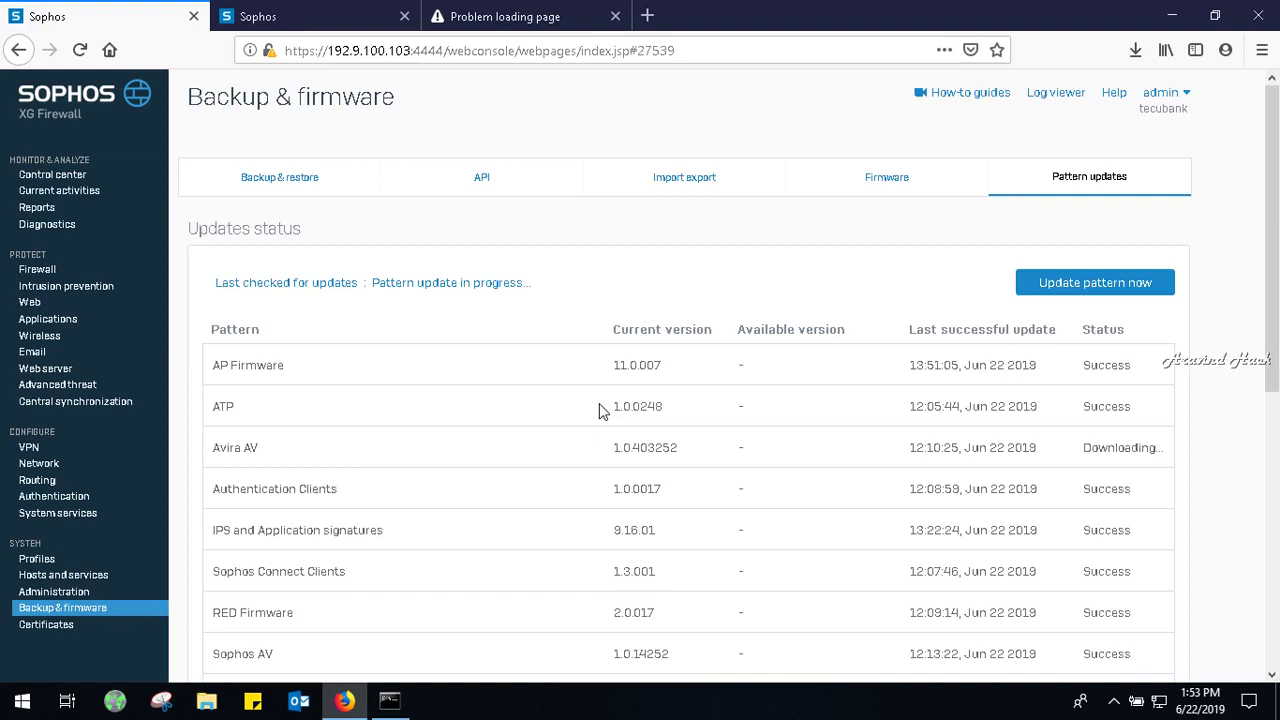
{"action": "left_click", "coordinate": [1266, 282]}
{"action": "left_click_drag", "start_coordinate": [1266, 282], "coordinate": [1258, 250]}
{"action": "left_click", "coordinate": [1062, 282]}
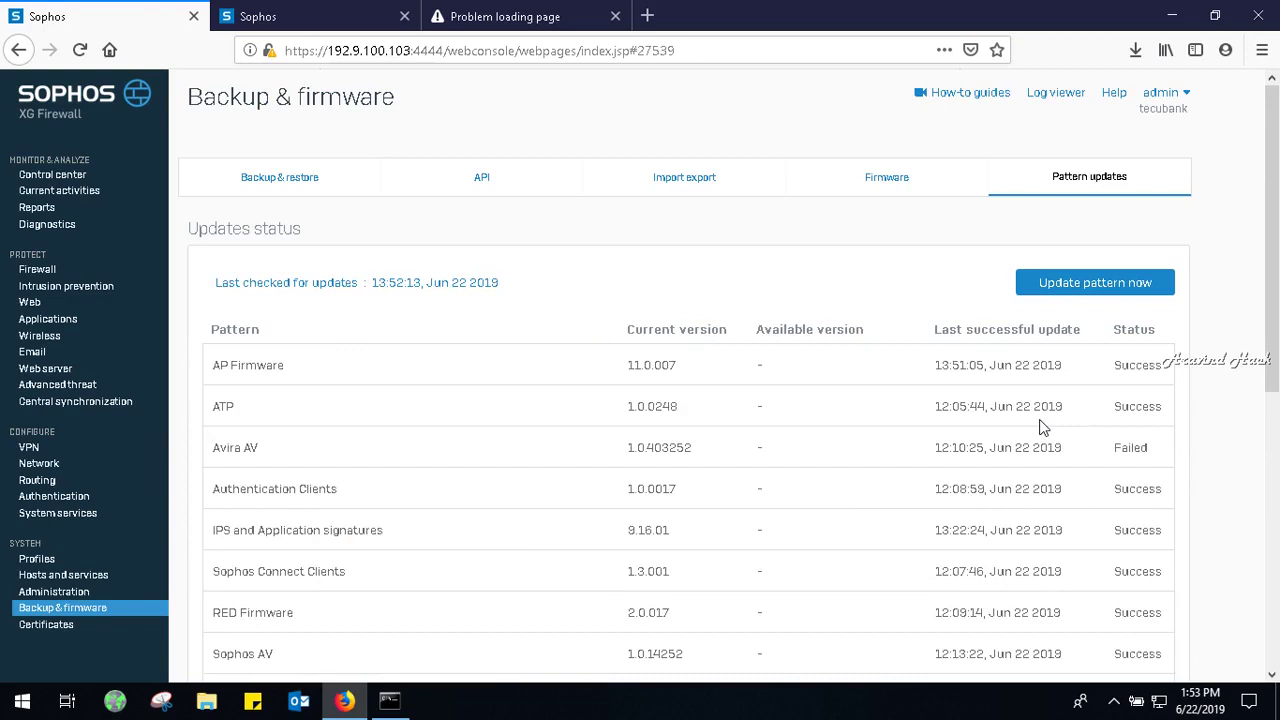
Trigger another pattern update so Avira AV starts downloading again.
{"action": "left_click", "coordinate": [1084, 288]}
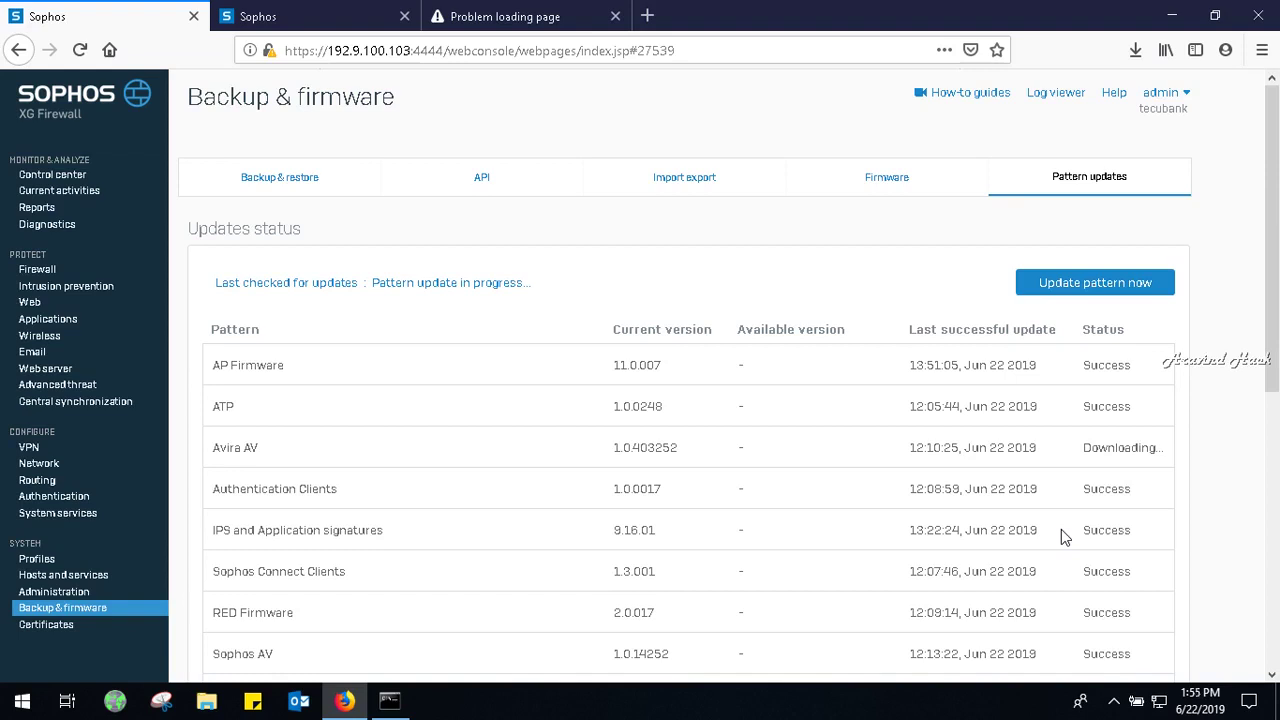
Open the internetaccess firewall rule, look through its settings, and save it unchanged.
{"action": "left_click", "coordinate": [40, 273]}
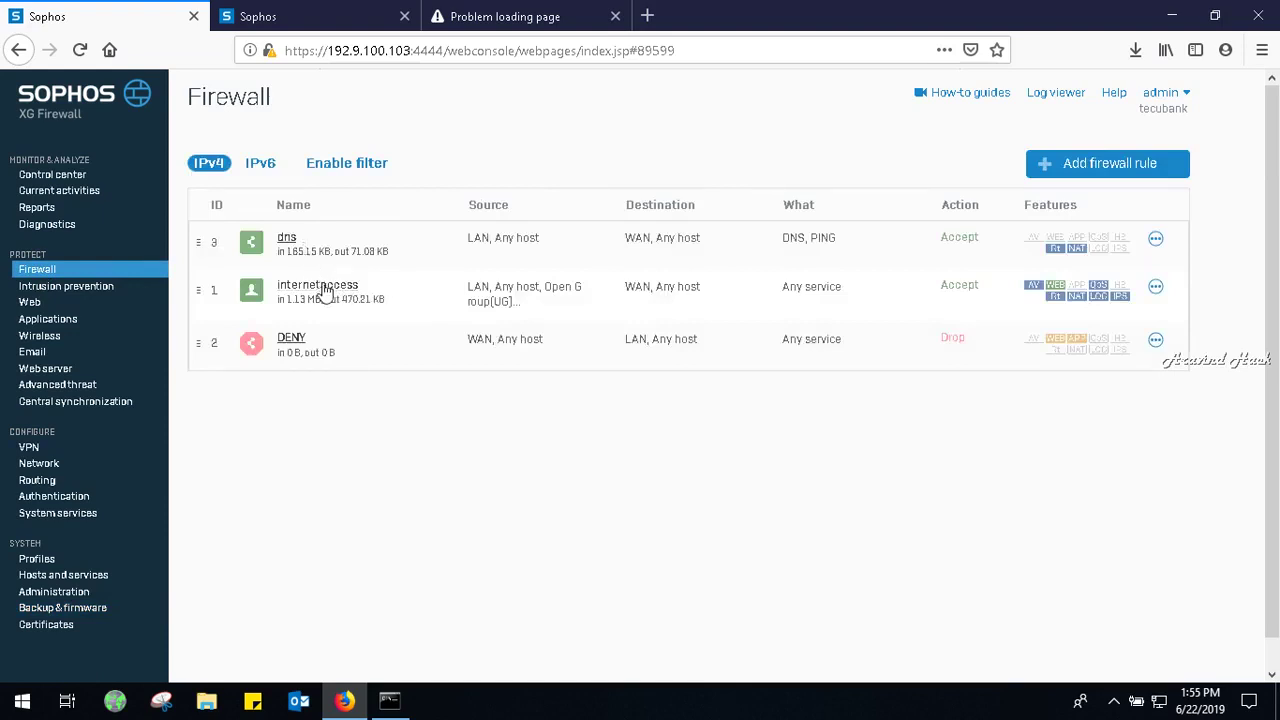
{"action": "left_click", "coordinate": [320, 286]}
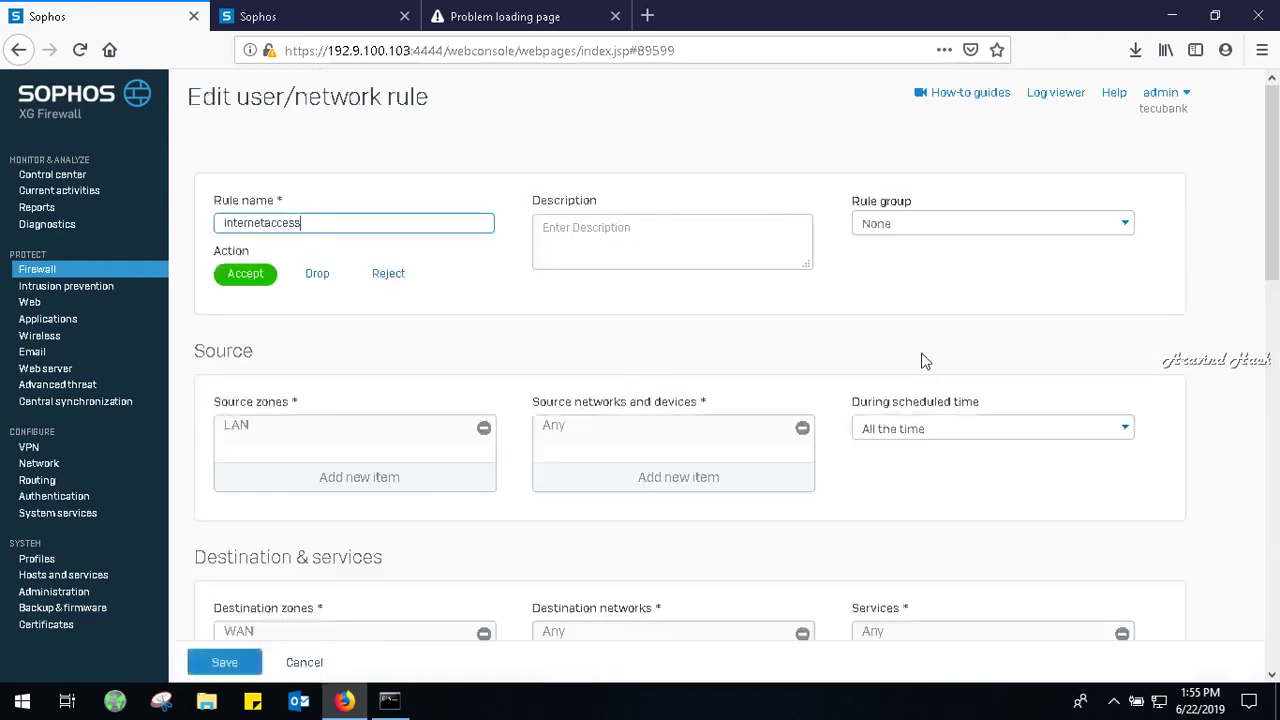
{"action": "left_click_drag", "start_coordinate": [1275, 222], "coordinate": [1275, 597]}
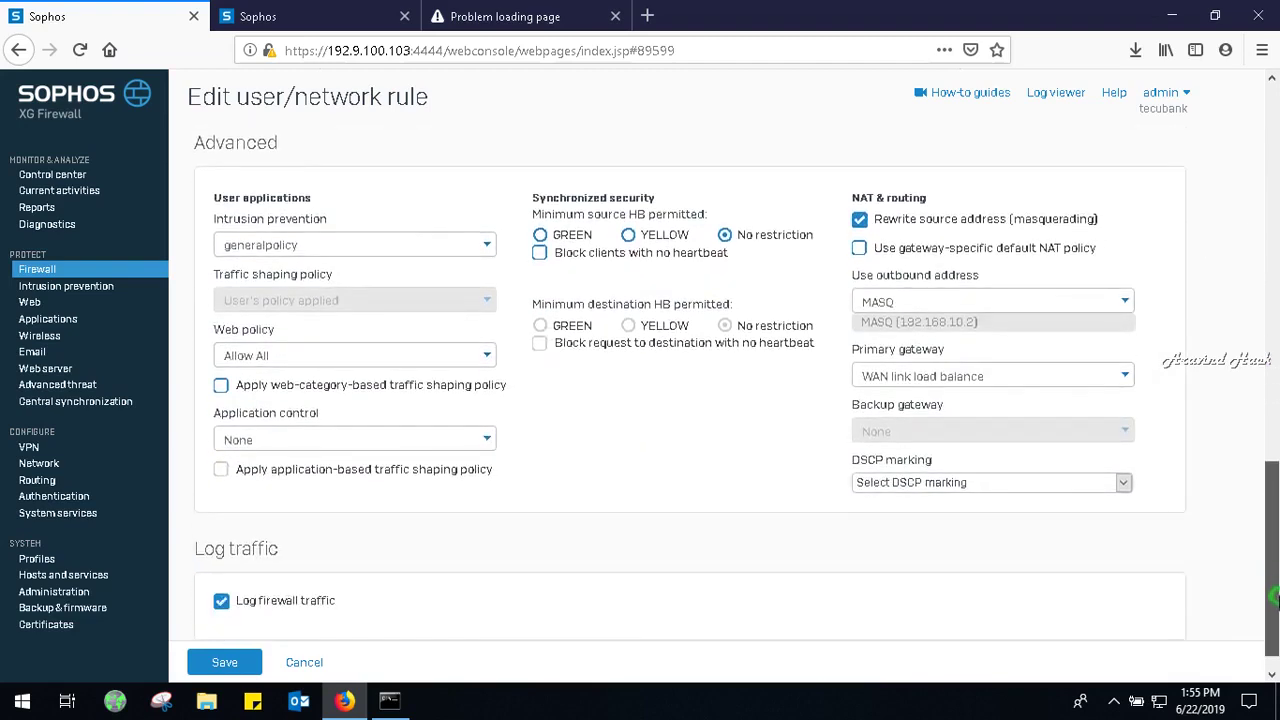
{"action": "left_click_drag", "start_coordinate": [1275, 597], "coordinate": [1275, 618]}
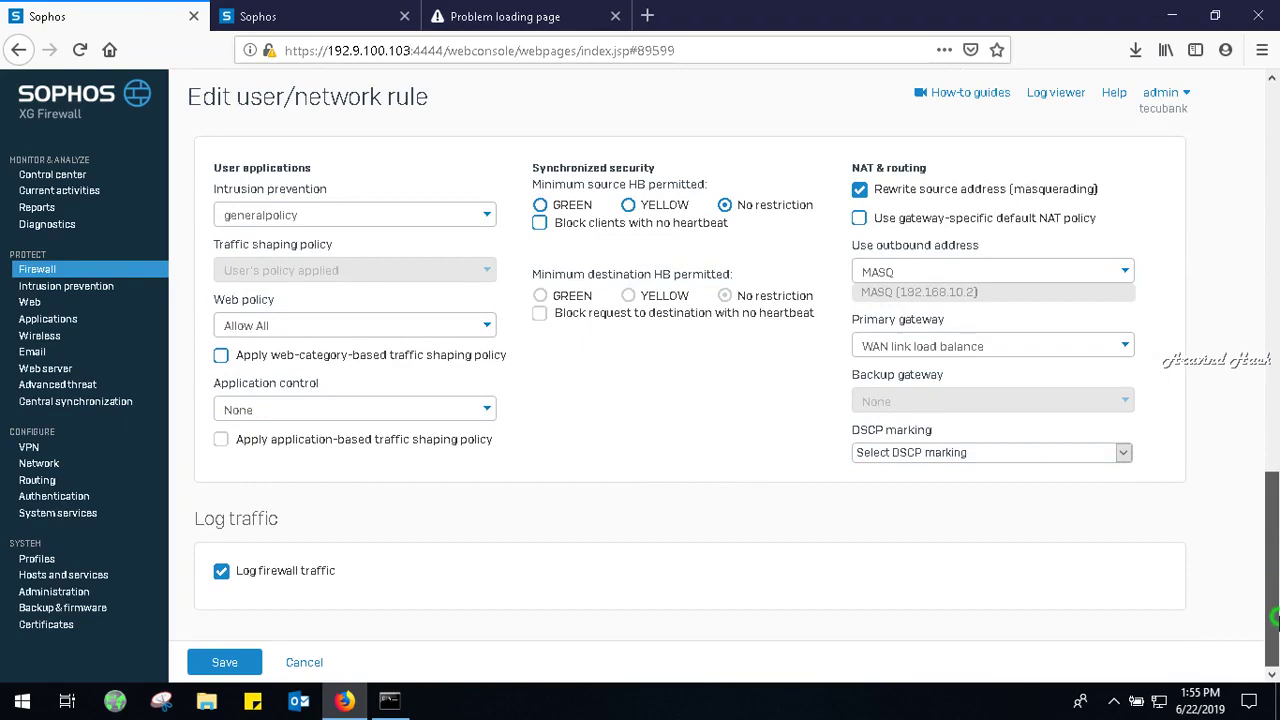
{"action": "mouse_move", "coordinate": [1275, 618]}
{"action": "left_mouse_down"}
{"action": "mouse_move", "coordinate": [1275, 425]}
{"action": "mouse_move", "coordinate": [1248, 234]}
{"action": "mouse_move", "coordinate": [1224, 166]}
{"action": "mouse_move", "coordinate": [1276, 617]}
{"action": "left_mouse_up"}
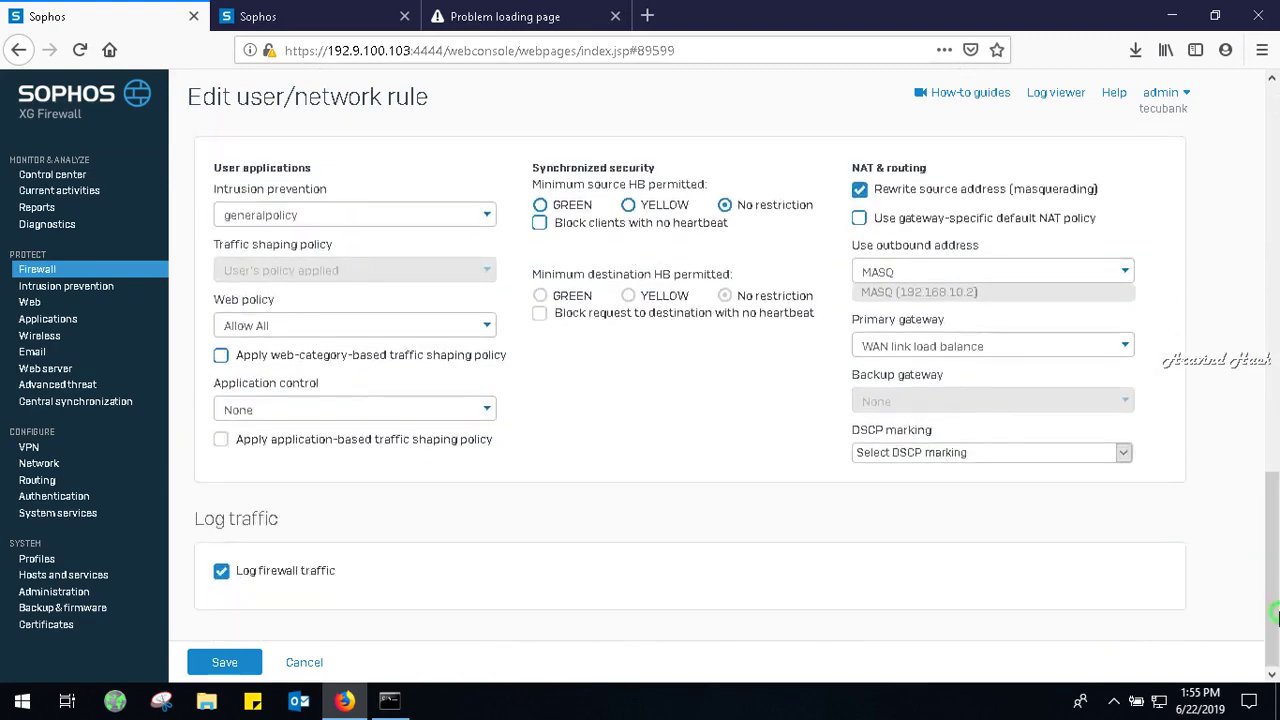
{"action": "left_click", "coordinate": [255, 658]}
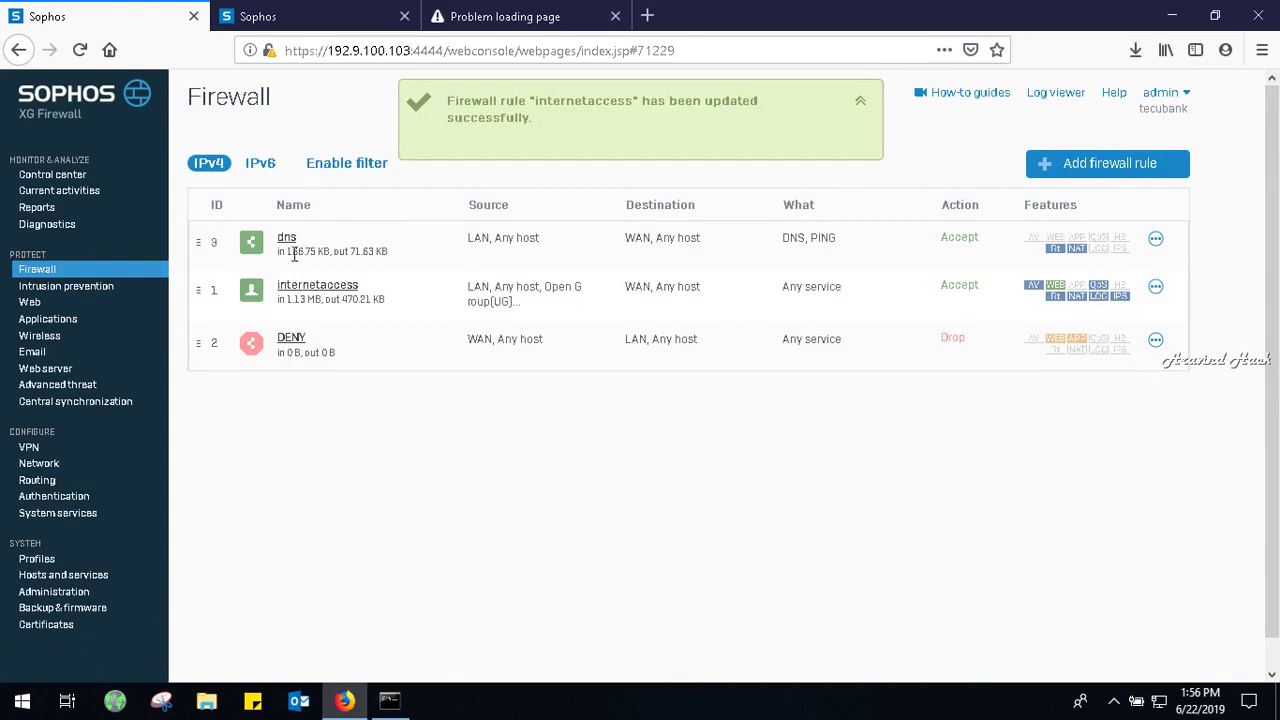
Put the dns firewall rule in the Automatic rule group.
{"action": "left_click", "coordinate": [285, 238]}
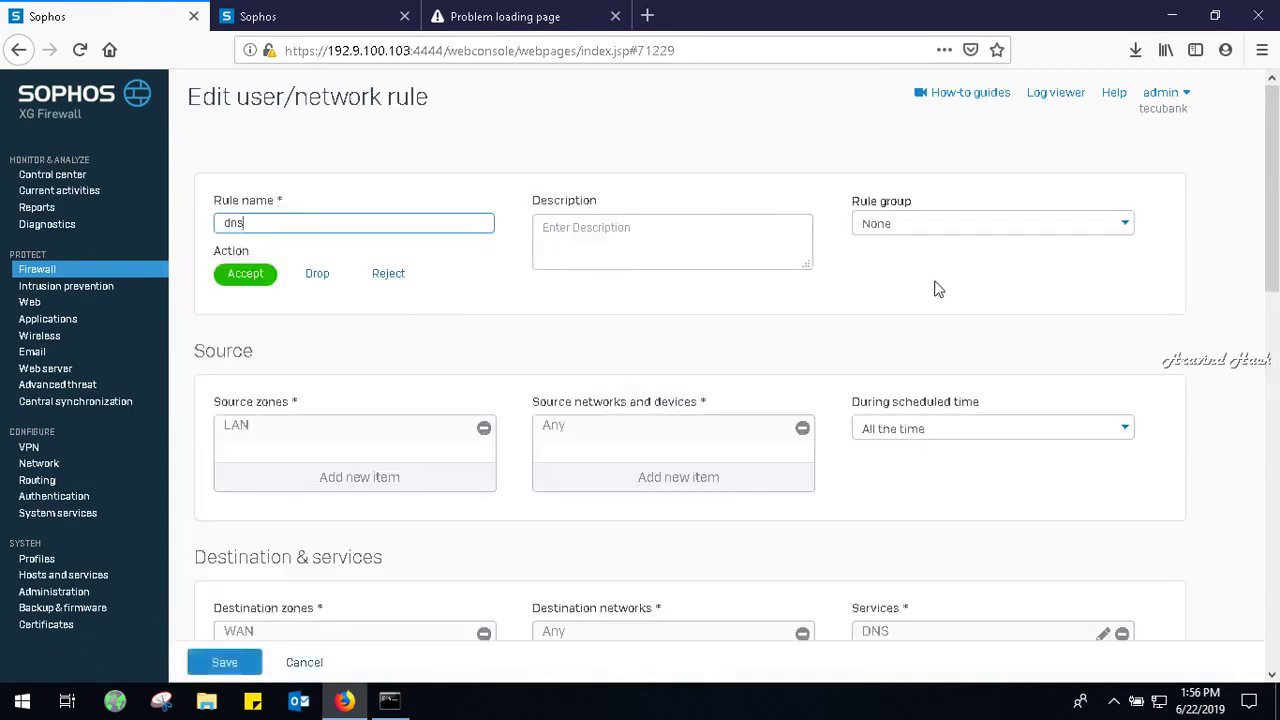
{"action": "left_click_drag", "start_coordinate": [1278, 262], "coordinate": [1276, 310]}
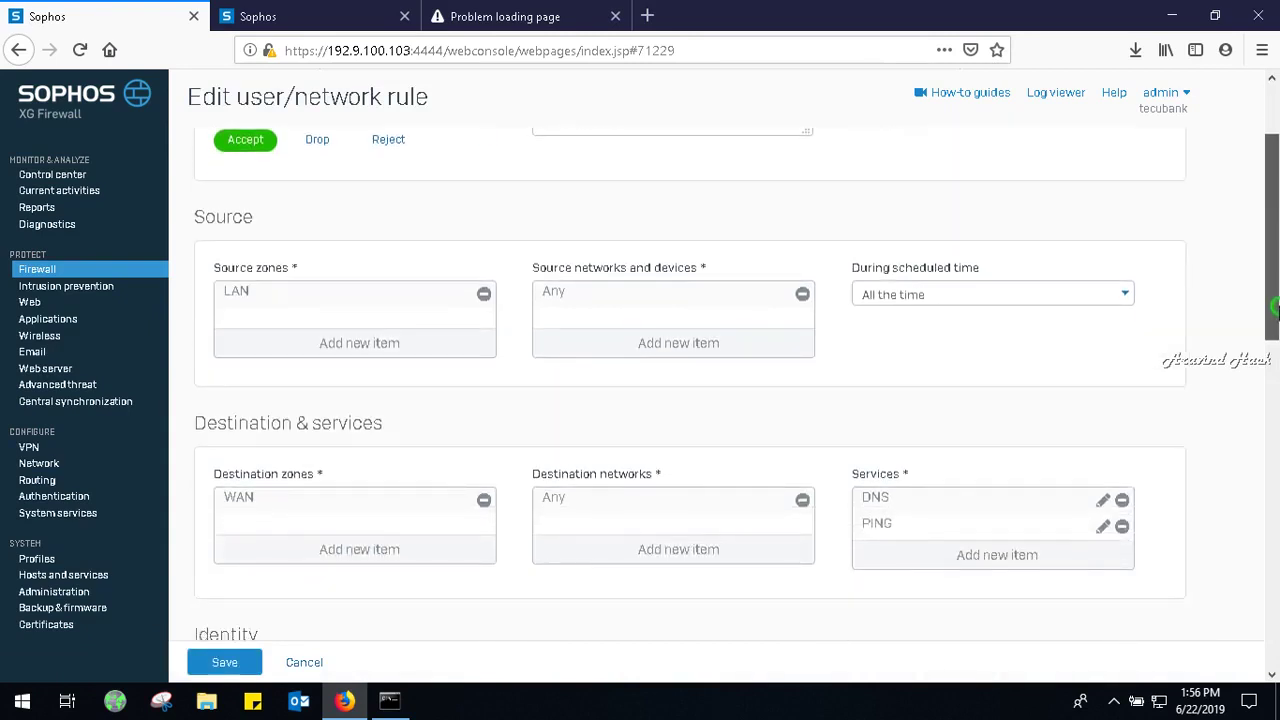
{"action": "left_click_drag", "start_coordinate": [1276, 308], "coordinate": [1276, 594]}
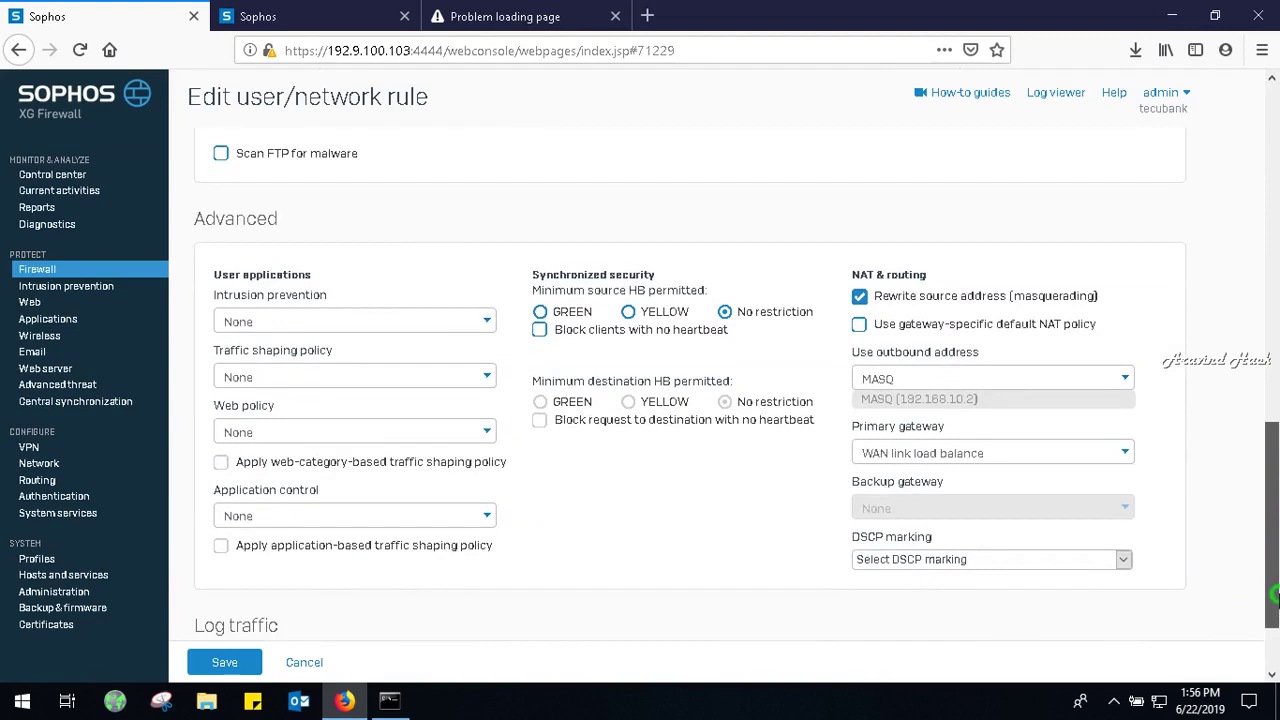
{"action": "left_click_drag", "start_coordinate": [1276, 594], "coordinate": [1222, 252]}
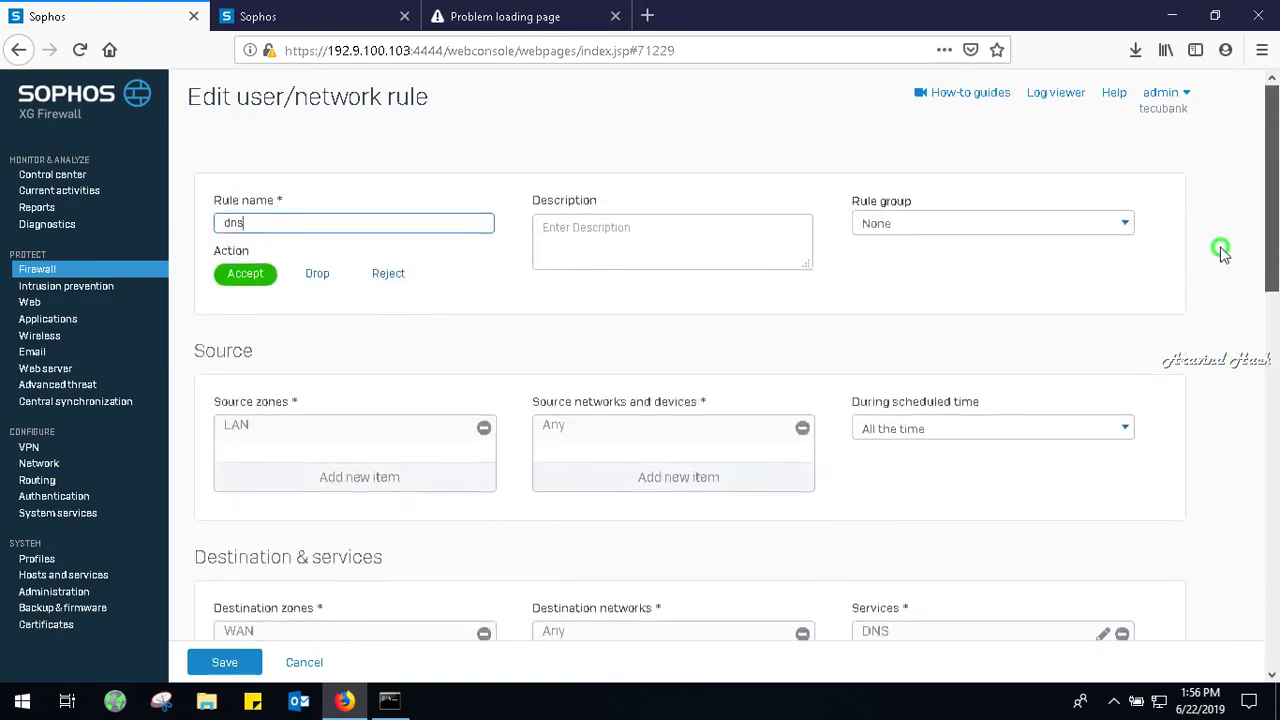
{"action": "left_click", "coordinate": [1031, 227]}
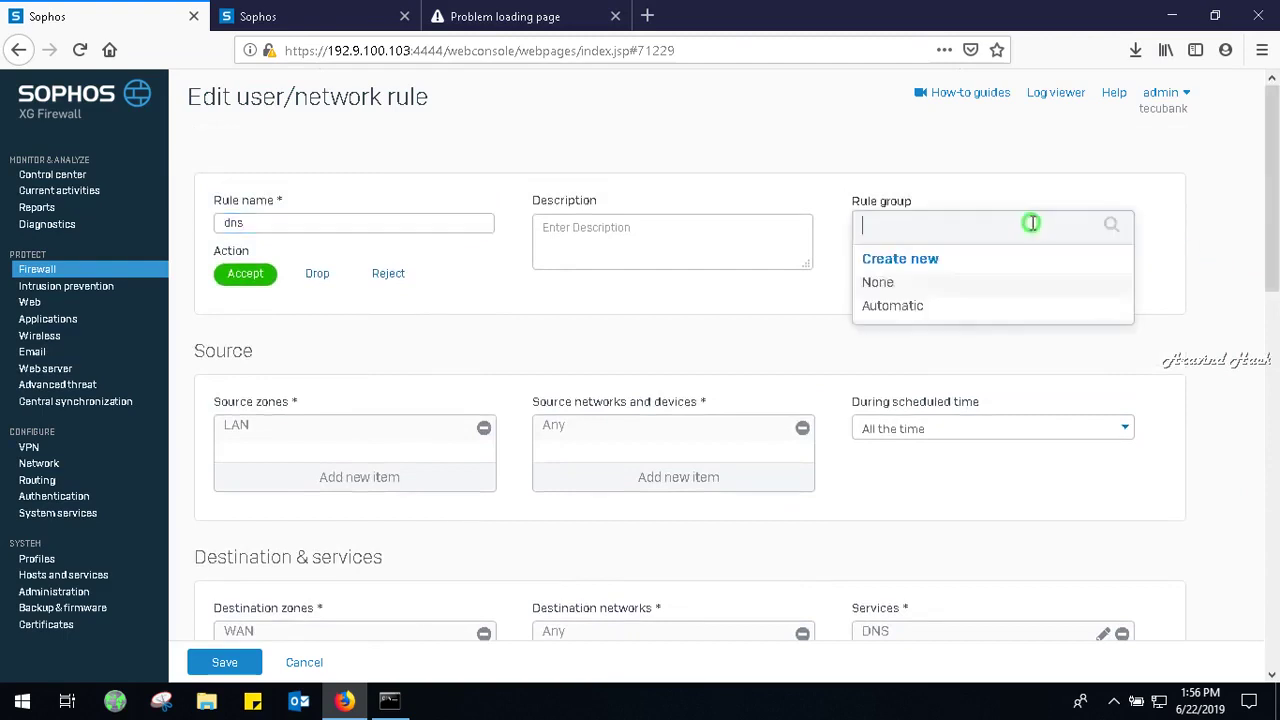
{"action": "left_click", "coordinate": [1169, 269]}
{"action": "left_click", "coordinate": [1046, 230]}
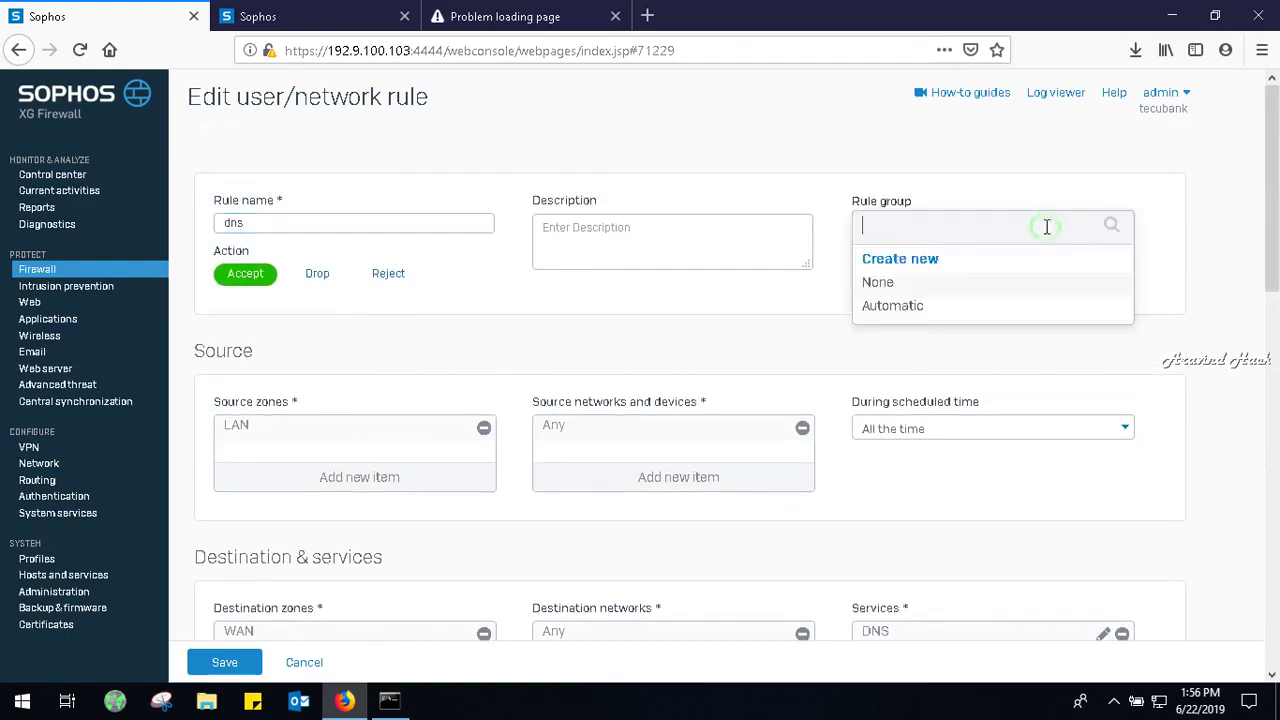
{"action": "left_click", "coordinate": [928, 306]}
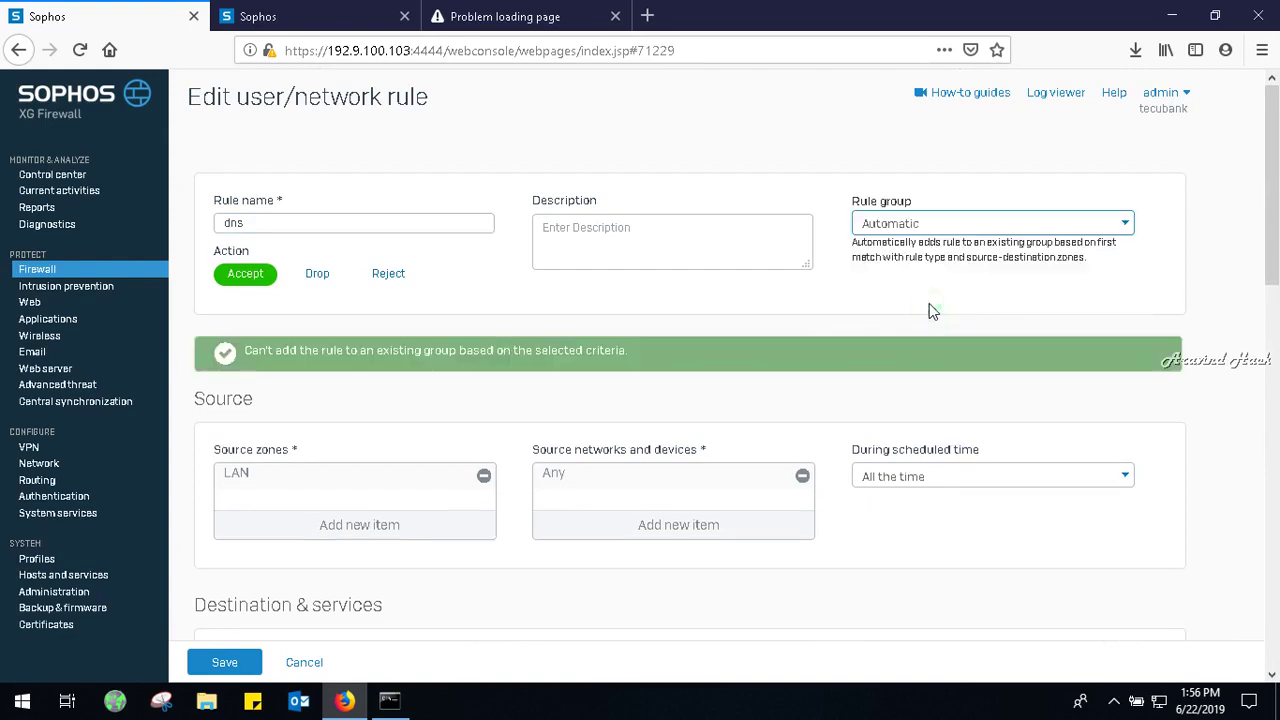
Enable 'Log firewall traffic' on the dns rule and save it.
{"action": "left_click_drag", "start_coordinate": [1272, 255], "coordinate": [1274, 506]}
{"action": "left_click_drag", "start_coordinate": [1275, 548], "coordinate": [1273, 634]}
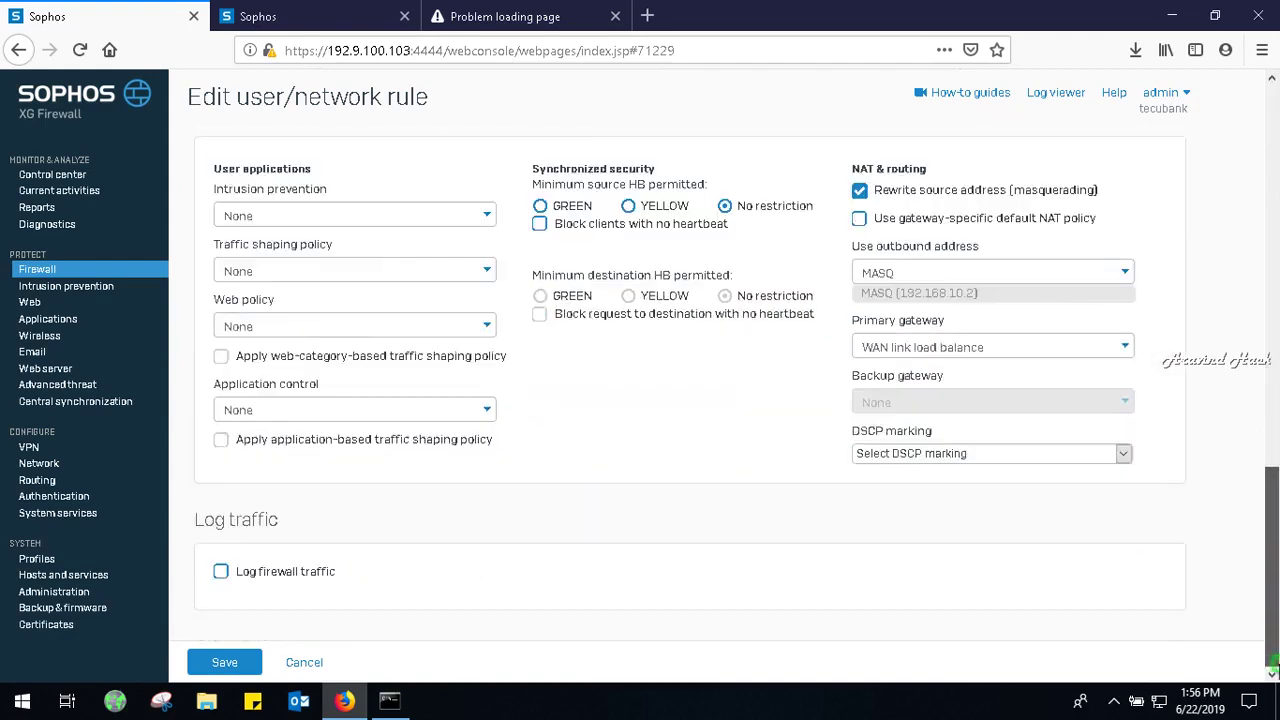
{"action": "left_click", "coordinate": [220, 572]}
{"action": "left_click", "coordinate": [228, 663]}
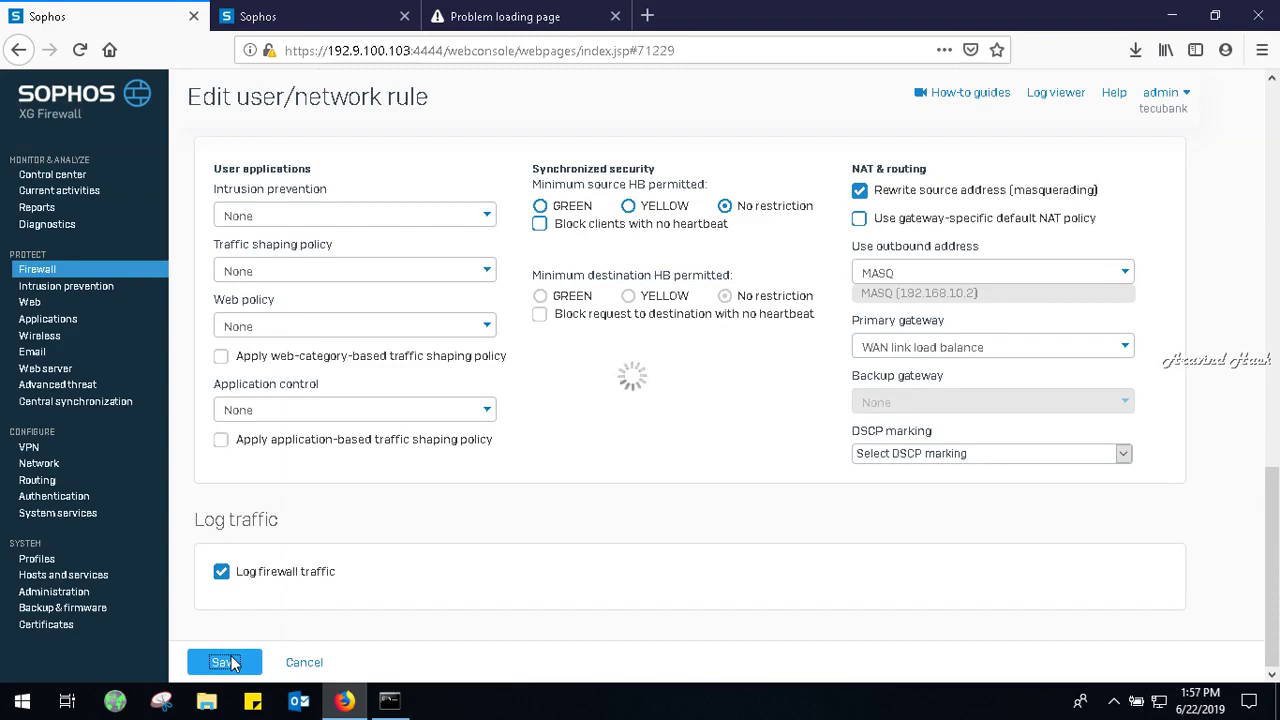
{"action": "left_click", "coordinate": [230, 663]}
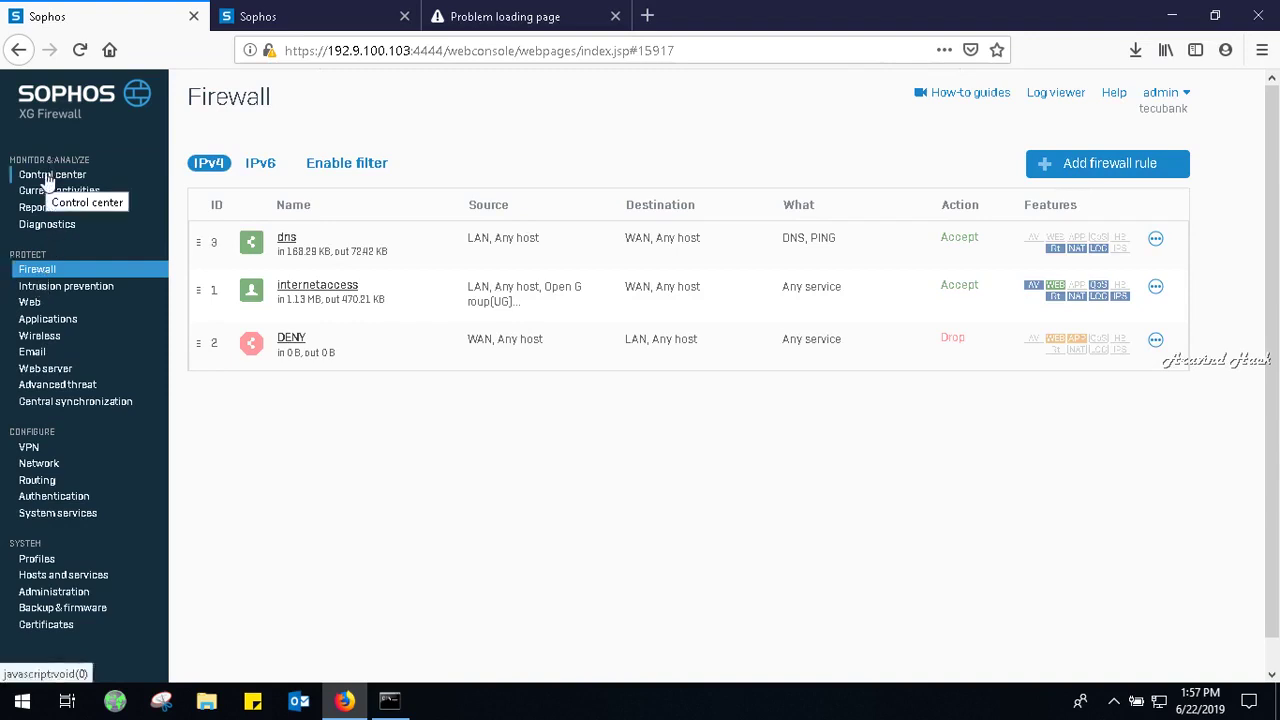
Untick 'Match known users' on the internetaccess rule, leaving source LAN, Any host, and save.
{"action": "left_click", "coordinate": [74, 268]}
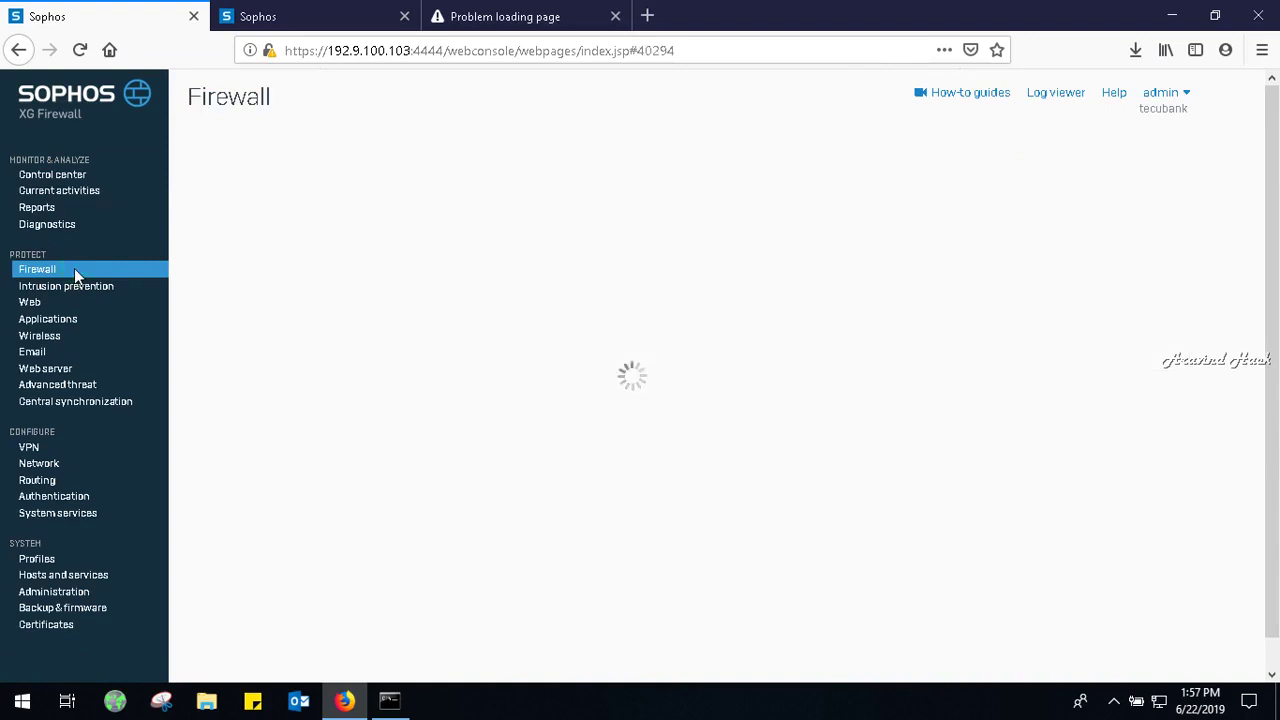
{"action": "left_click", "coordinate": [291, 285]}
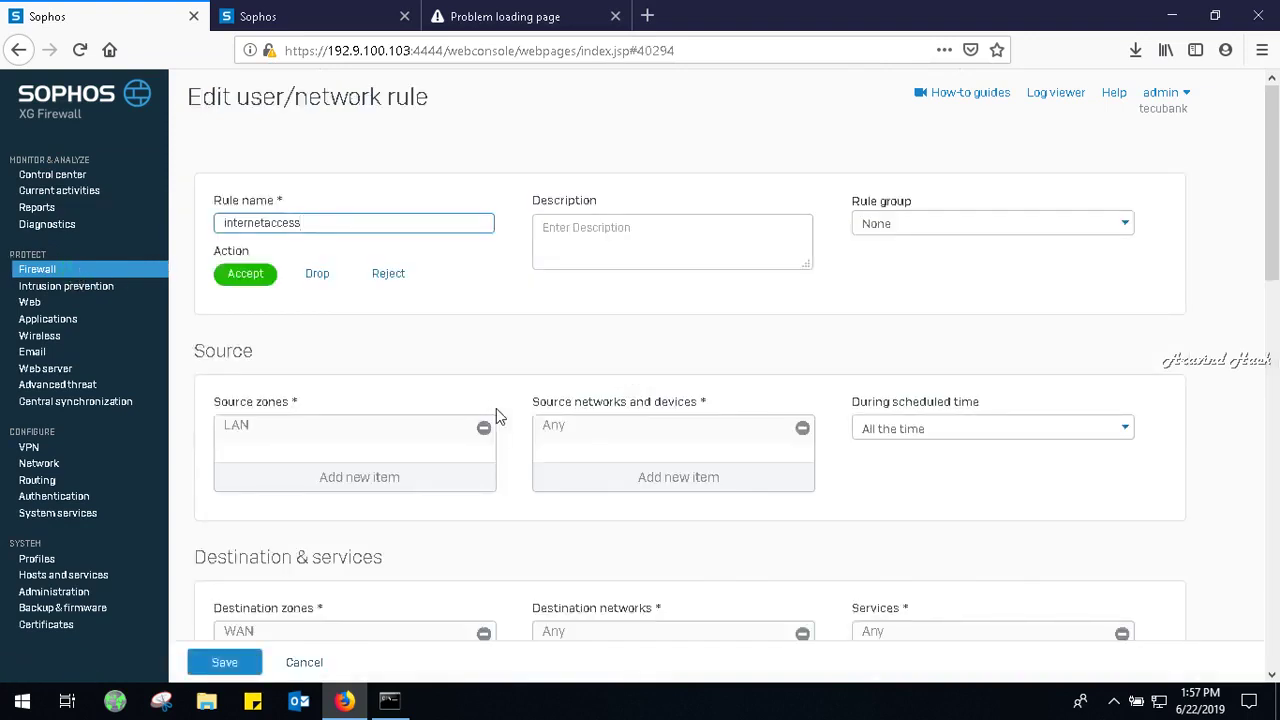
{"action": "left_click_drag", "start_coordinate": [1275, 265], "coordinate": [1268, 420]}
{"action": "left_click", "coordinate": [221, 345]}
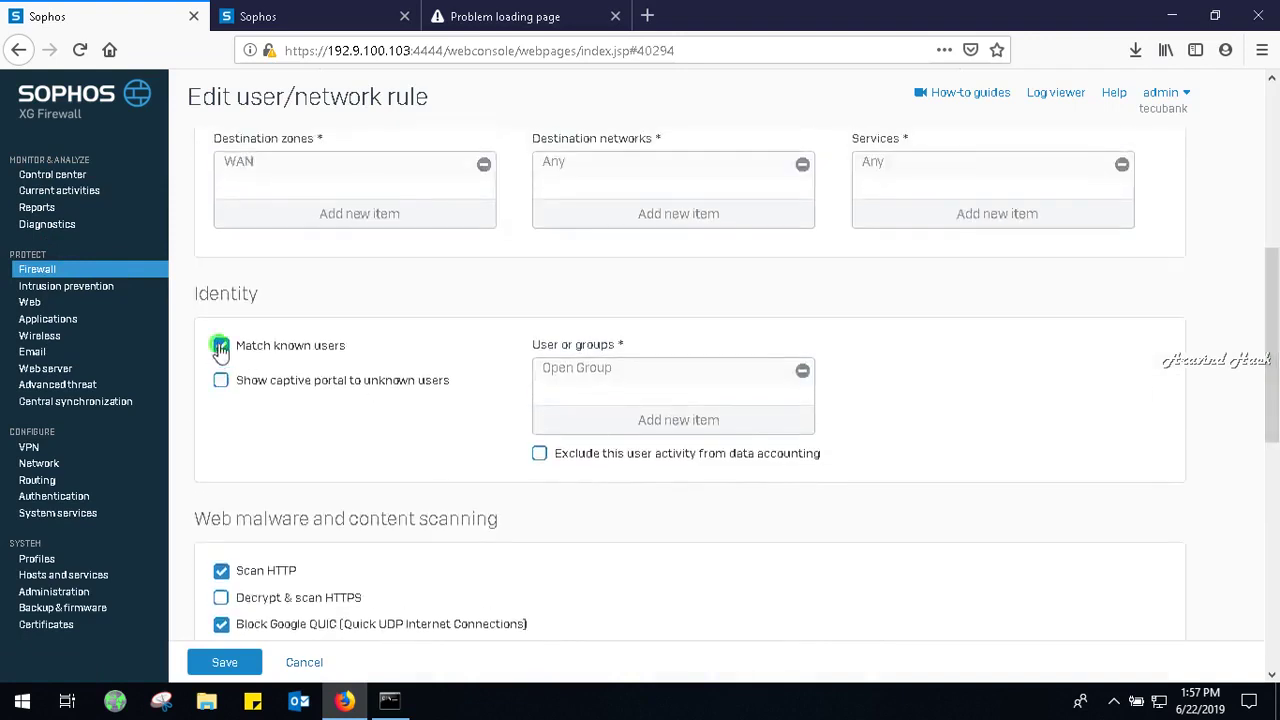
{"action": "left_click", "coordinate": [234, 666]}
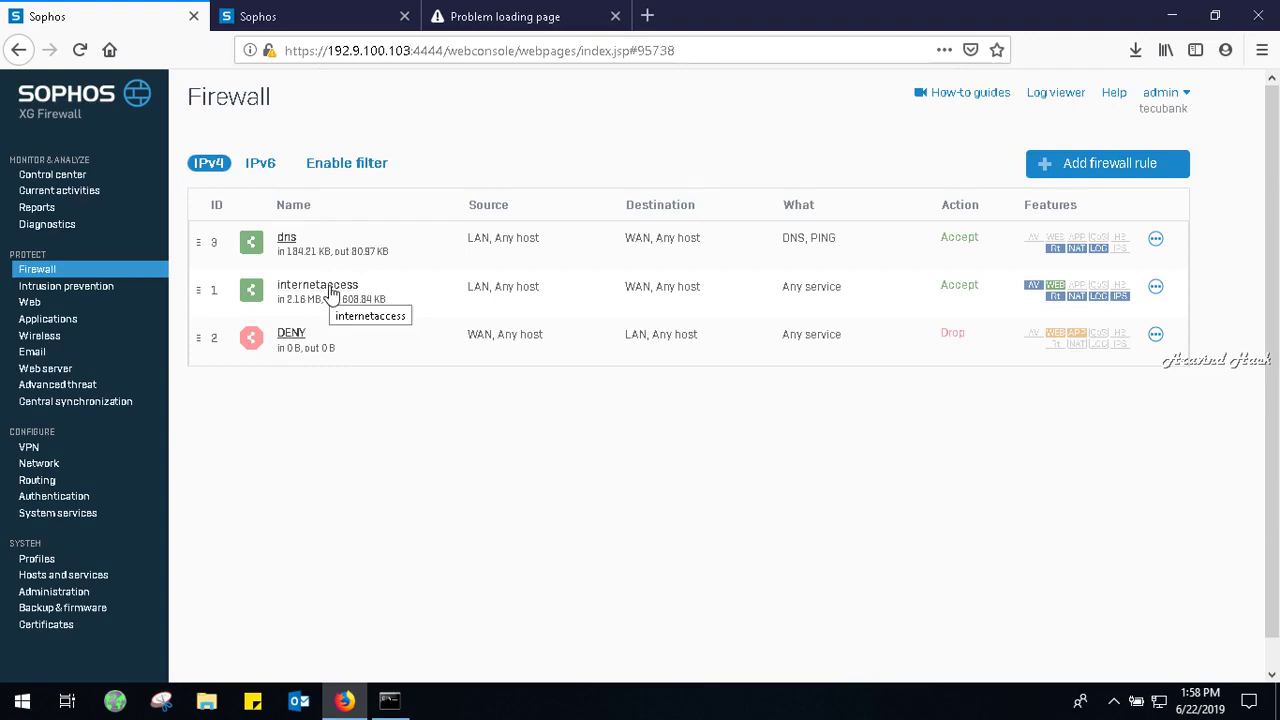
Save the internetaccess rule again, then switch to the Gmail tab showing the timeout.
{"action": "left_click", "coordinate": [332, 290]}
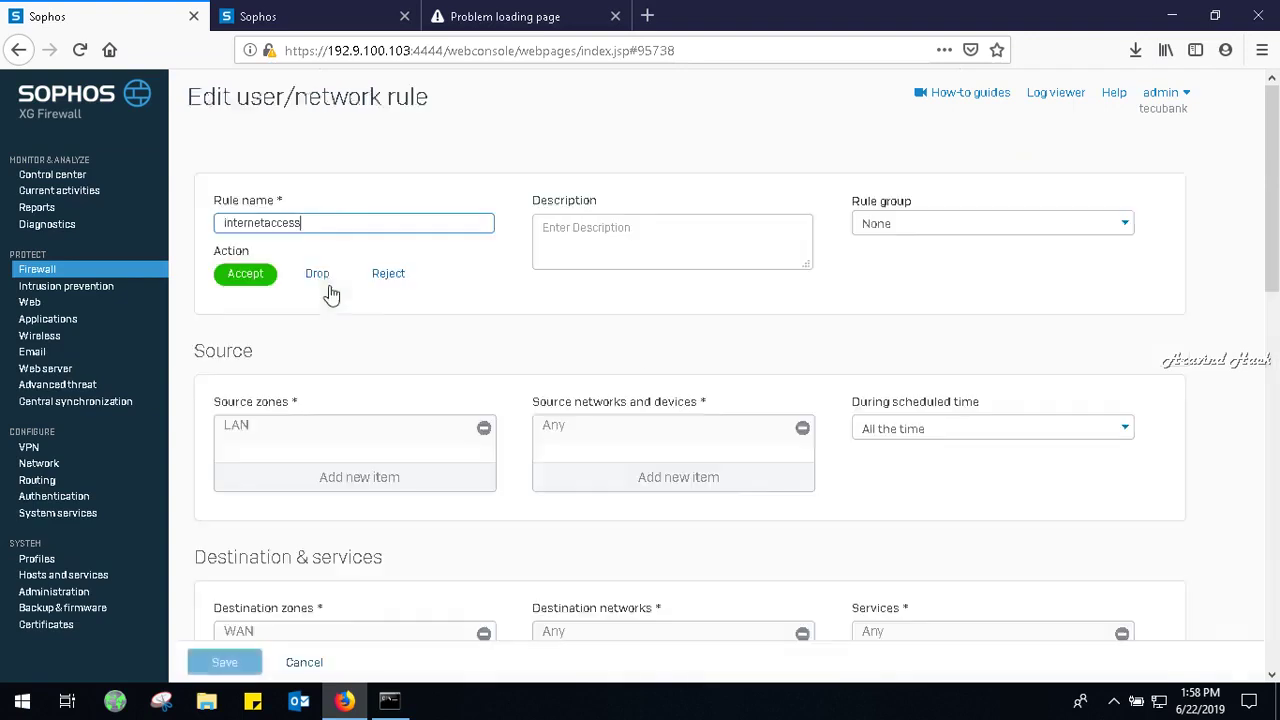
{"action": "left_click", "coordinate": [1275, 312]}
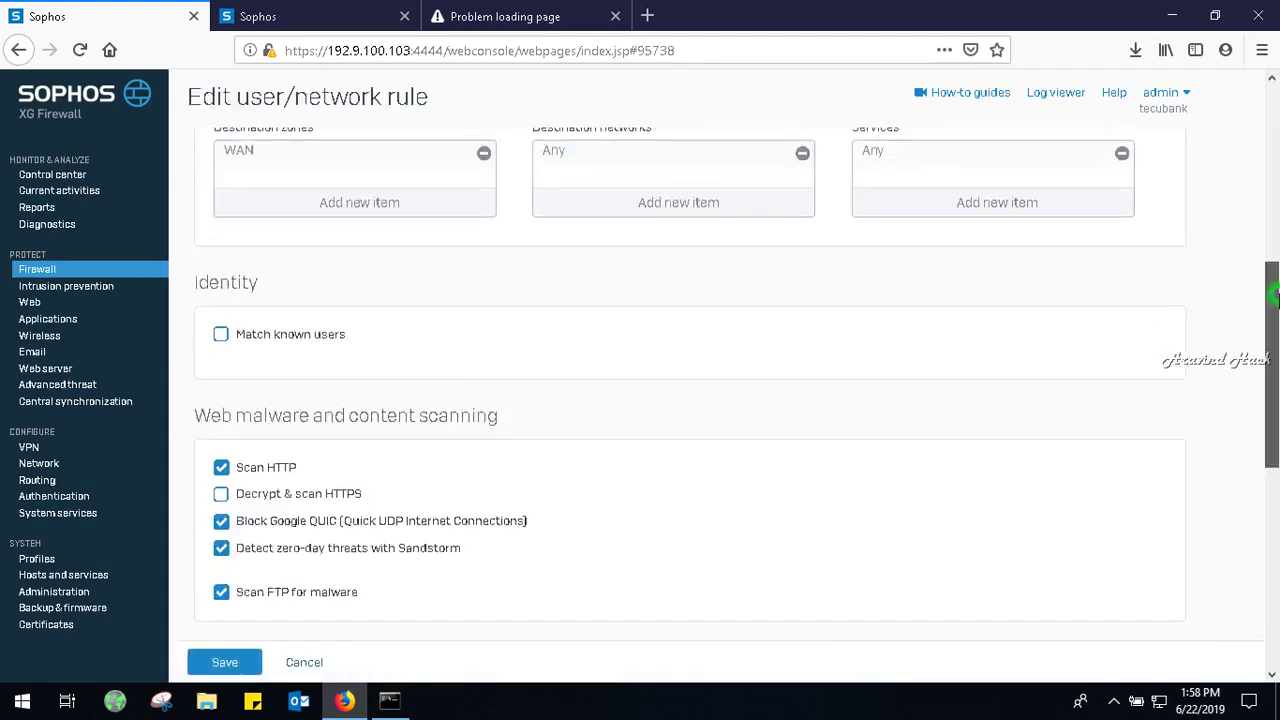
{"action": "left_click_drag", "start_coordinate": [1275, 312], "coordinate": [1275, 477]}
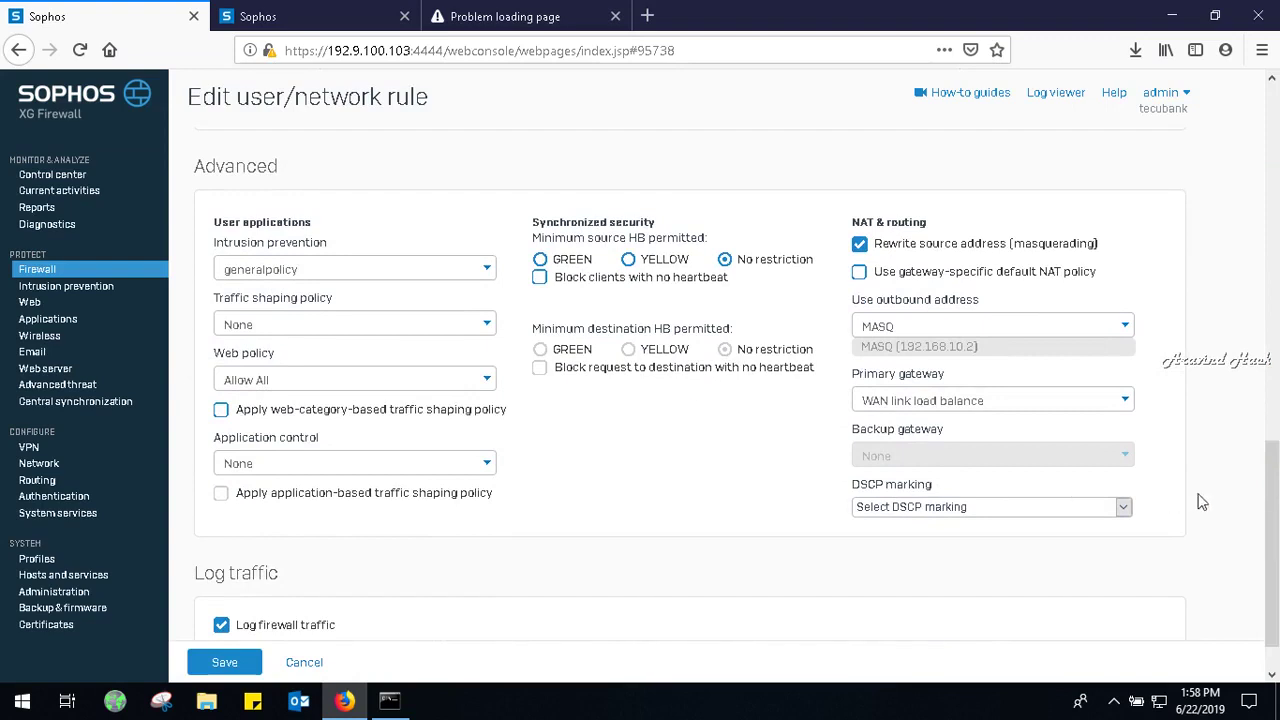
{"action": "left_click", "coordinate": [242, 666]}
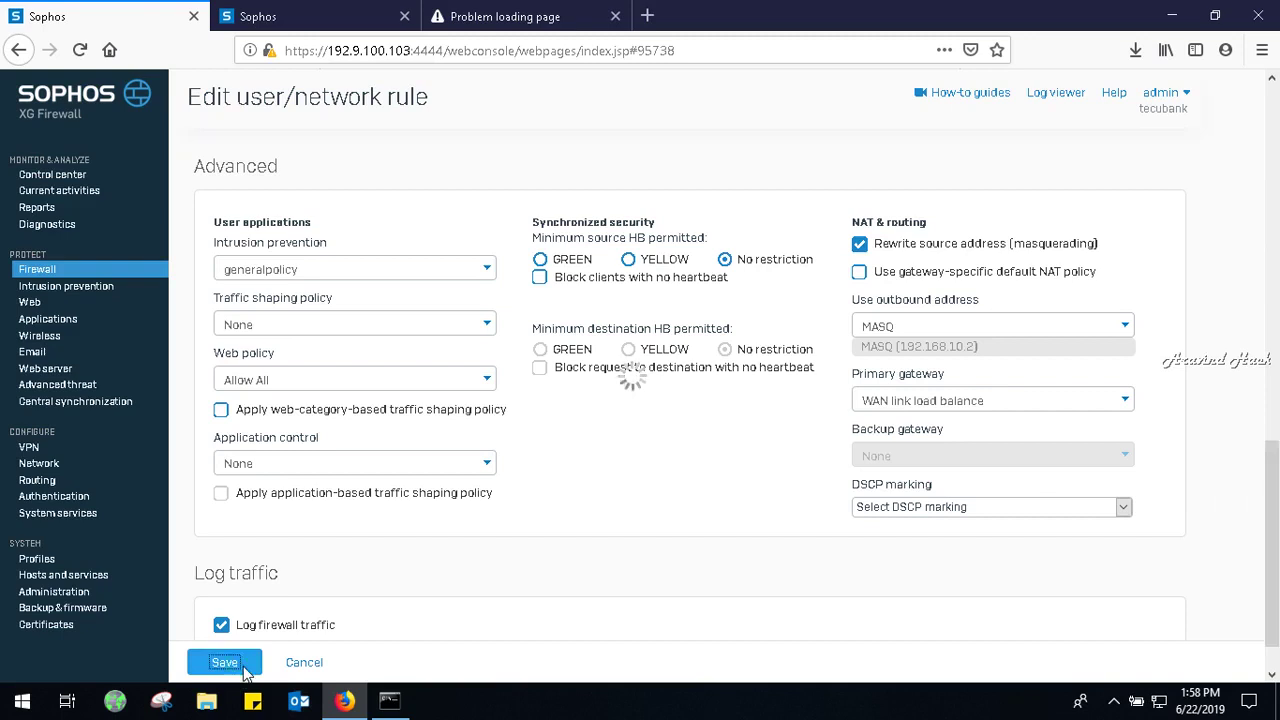
{"action": "left_click", "coordinate": [605, 8]}
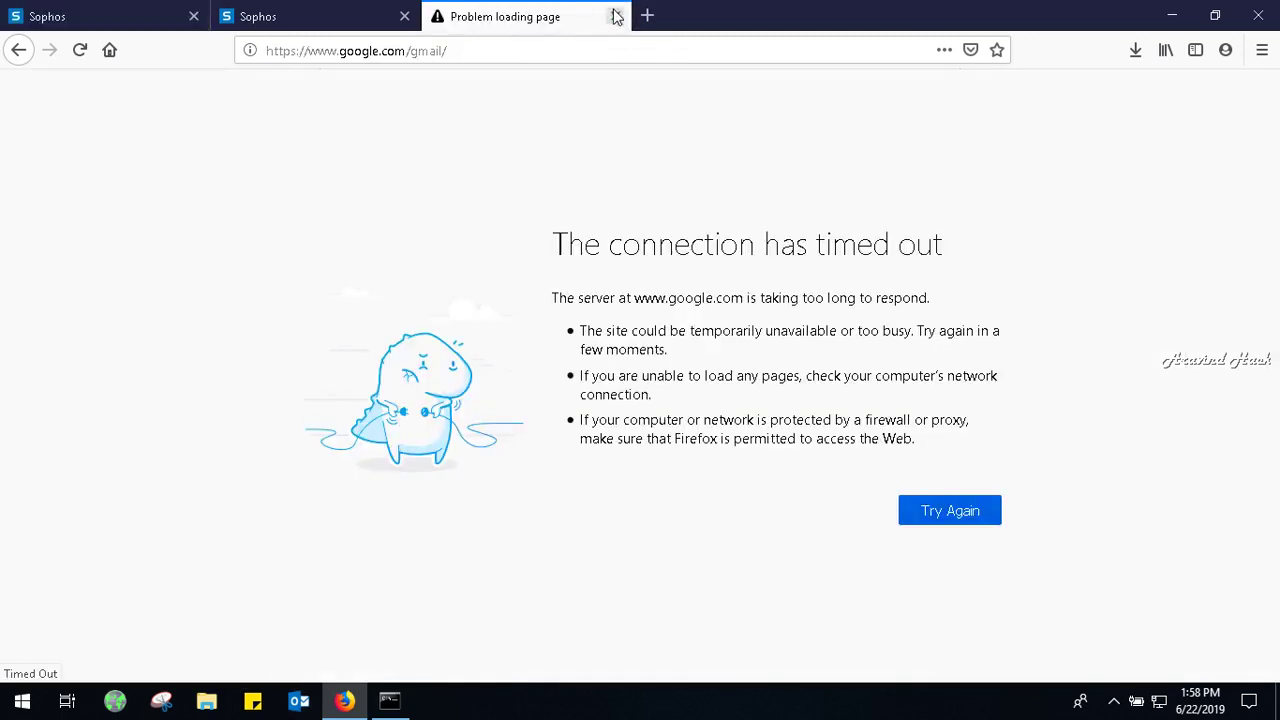
Retry loading the timed-out Gmail page, then close that tab.
{"action": "left_click", "coordinate": [600, 38]}
{"action": "key", "text": "Return"}
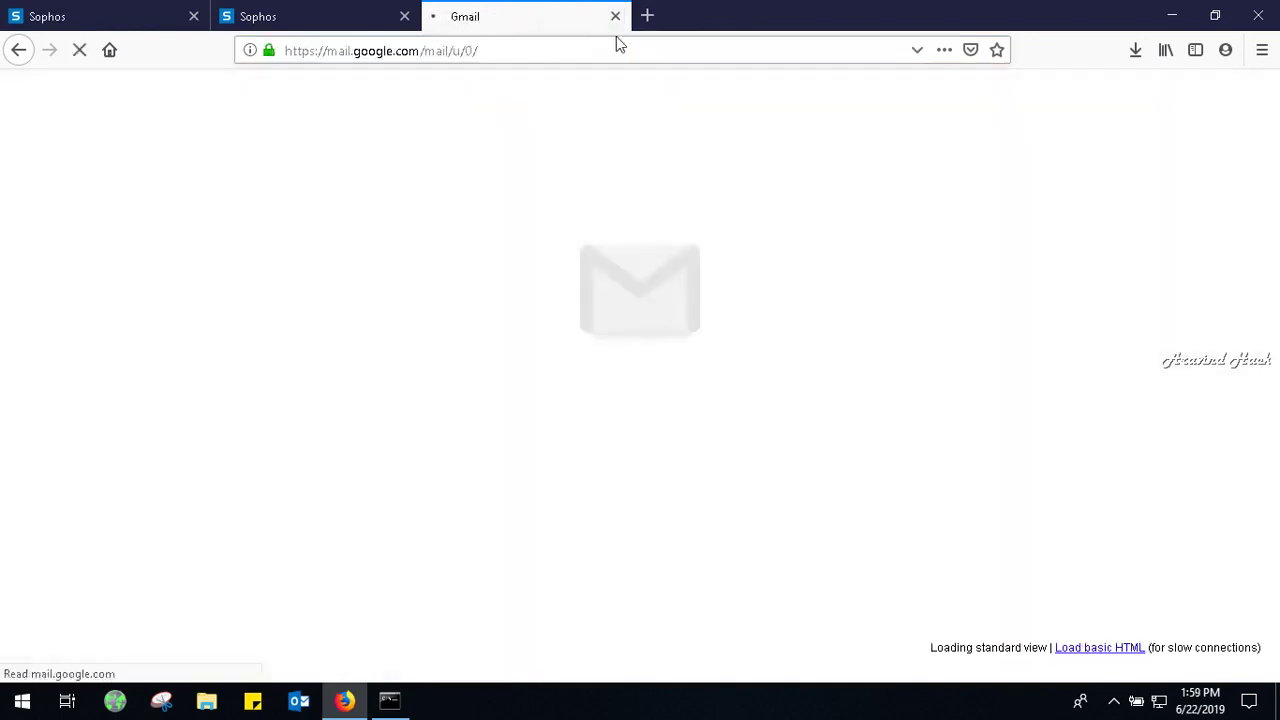
{"action": "left_click", "coordinate": [614, 17]}
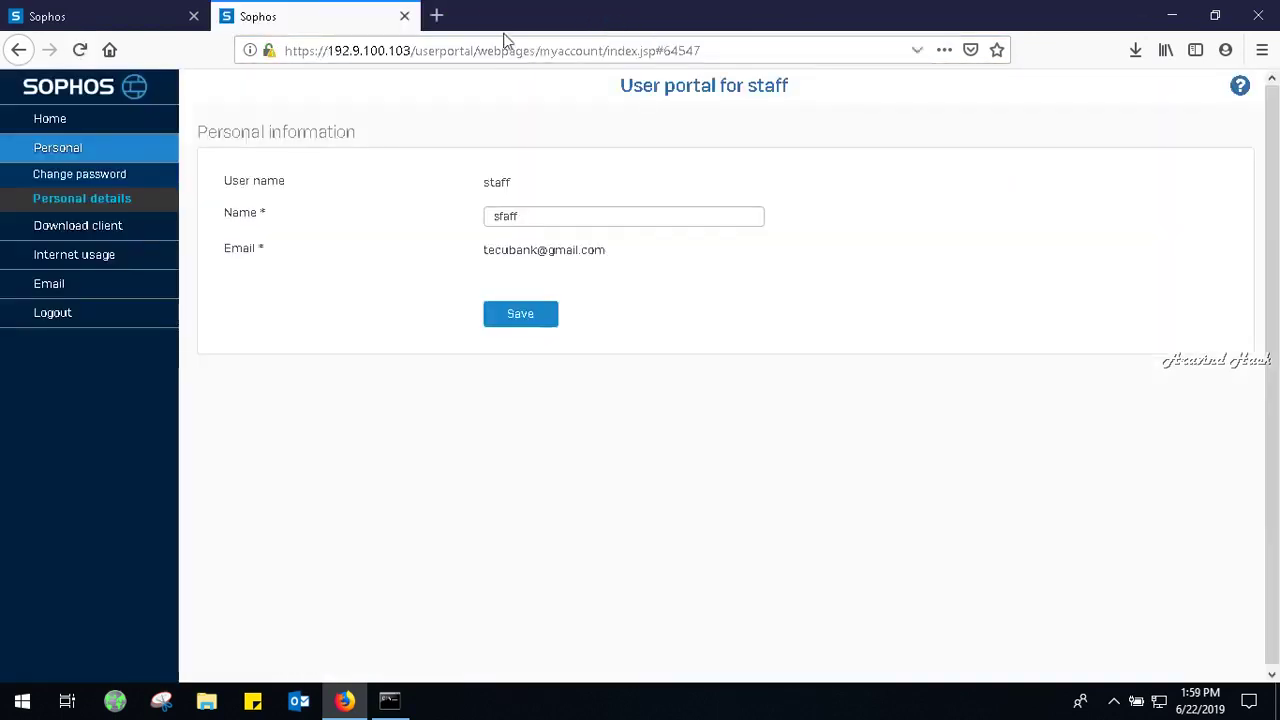
Open a new tab, view the staff user portal's personal details, and return to the XG console.
{"action": "left_click", "coordinate": [437, 17]}
{"action": "left_click", "coordinate": [320, 12]}
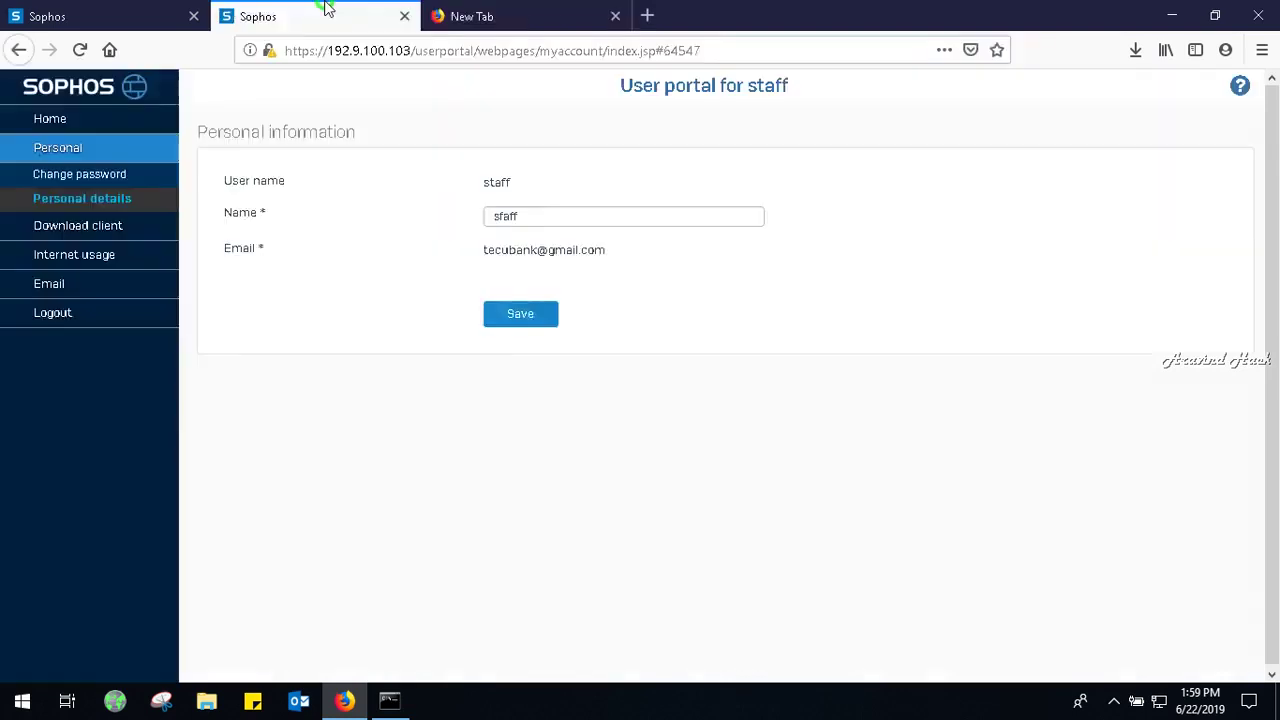
{"action": "left_click", "coordinate": [60, 8]}
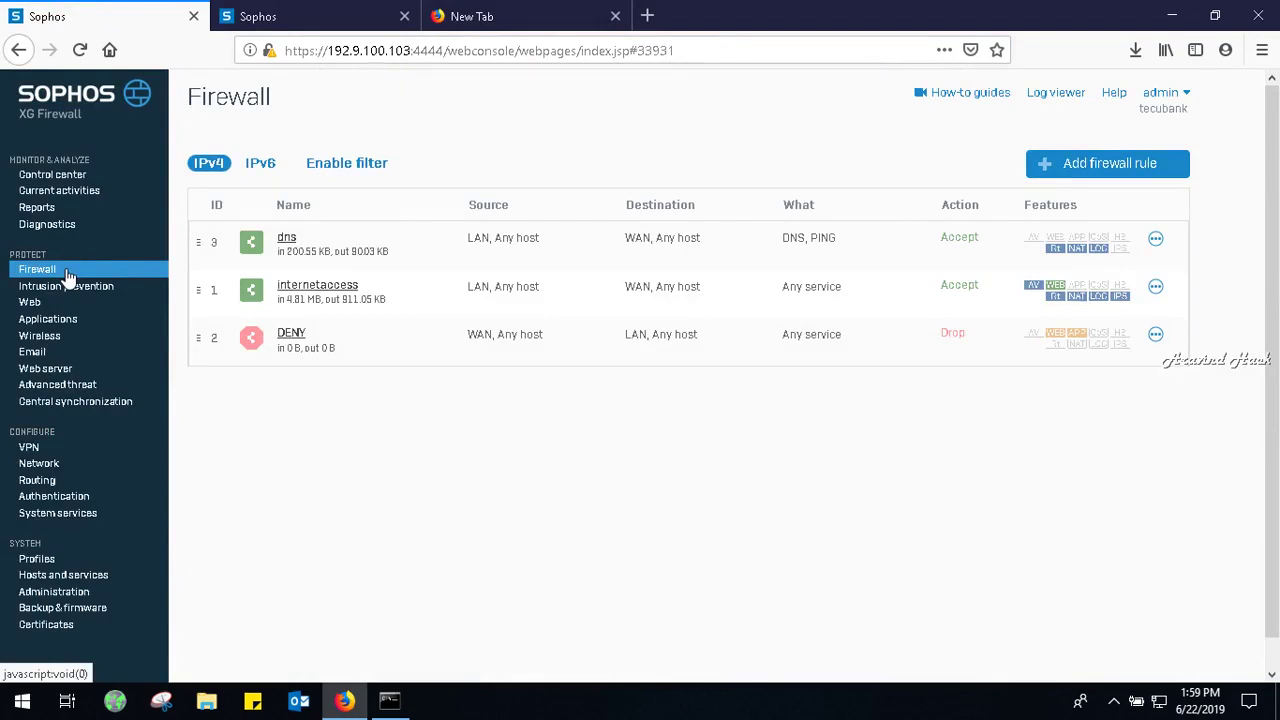
Browse Authentication's Services and Groups tabs, then open staff from the Users list.
{"action": "left_click", "coordinate": [50, 499]}
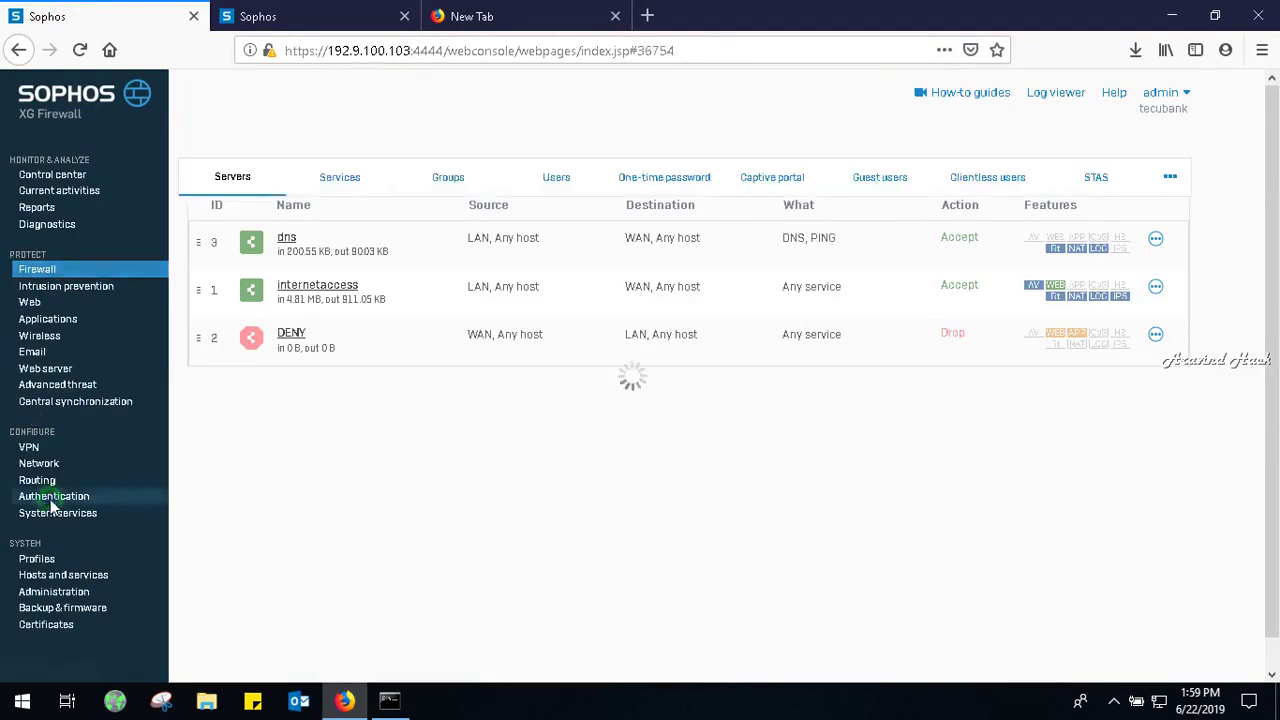
{"action": "left_click", "coordinate": [328, 182]}
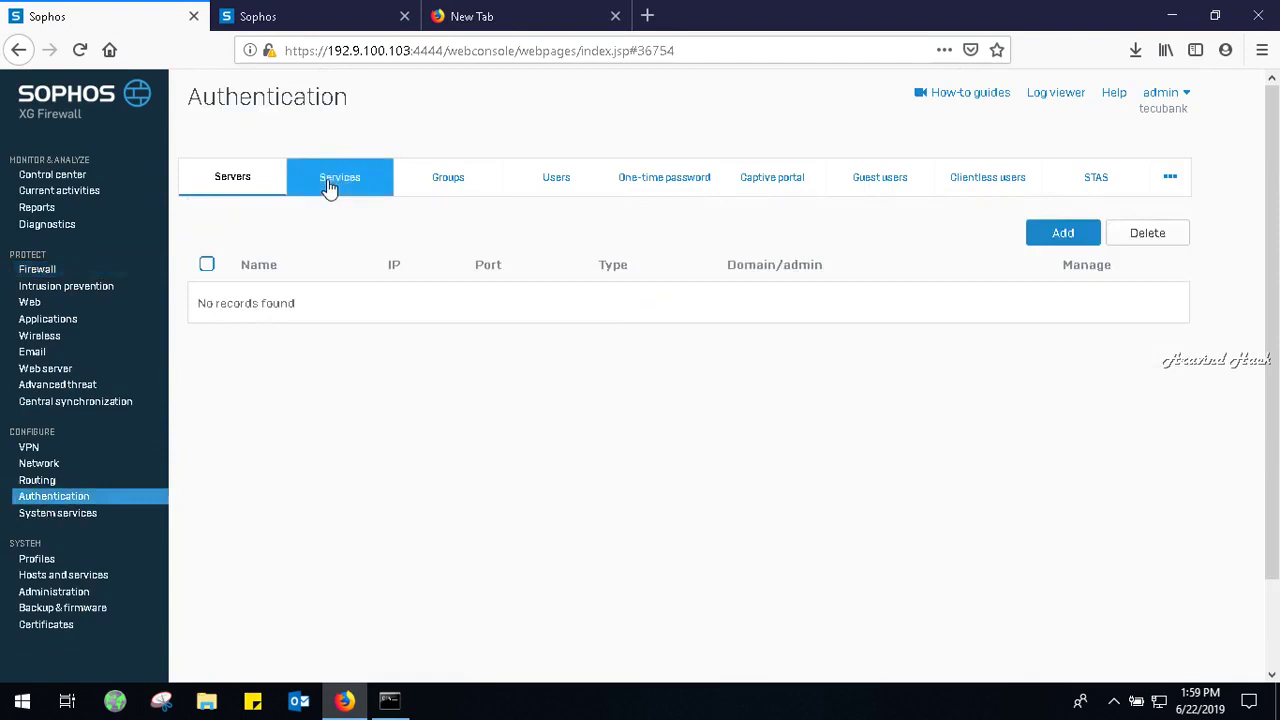
{"action": "left_click", "coordinate": [446, 178]}
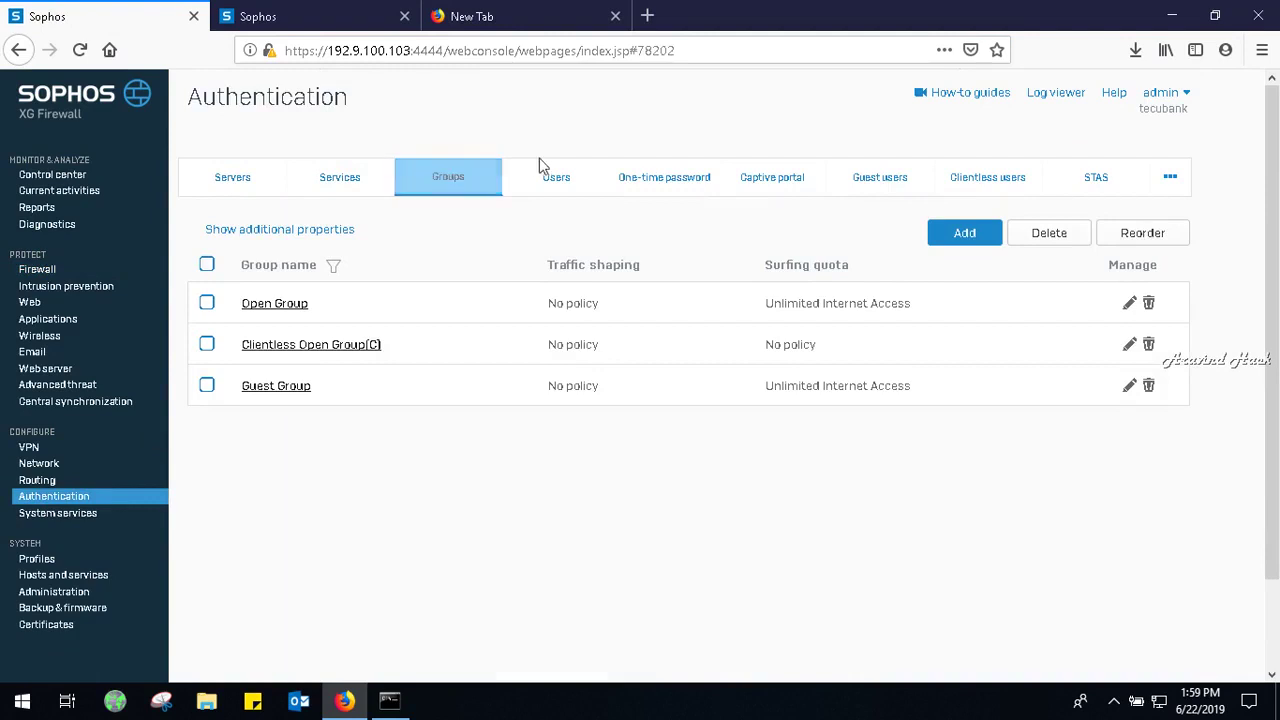
{"action": "left_click", "coordinate": [574, 174]}
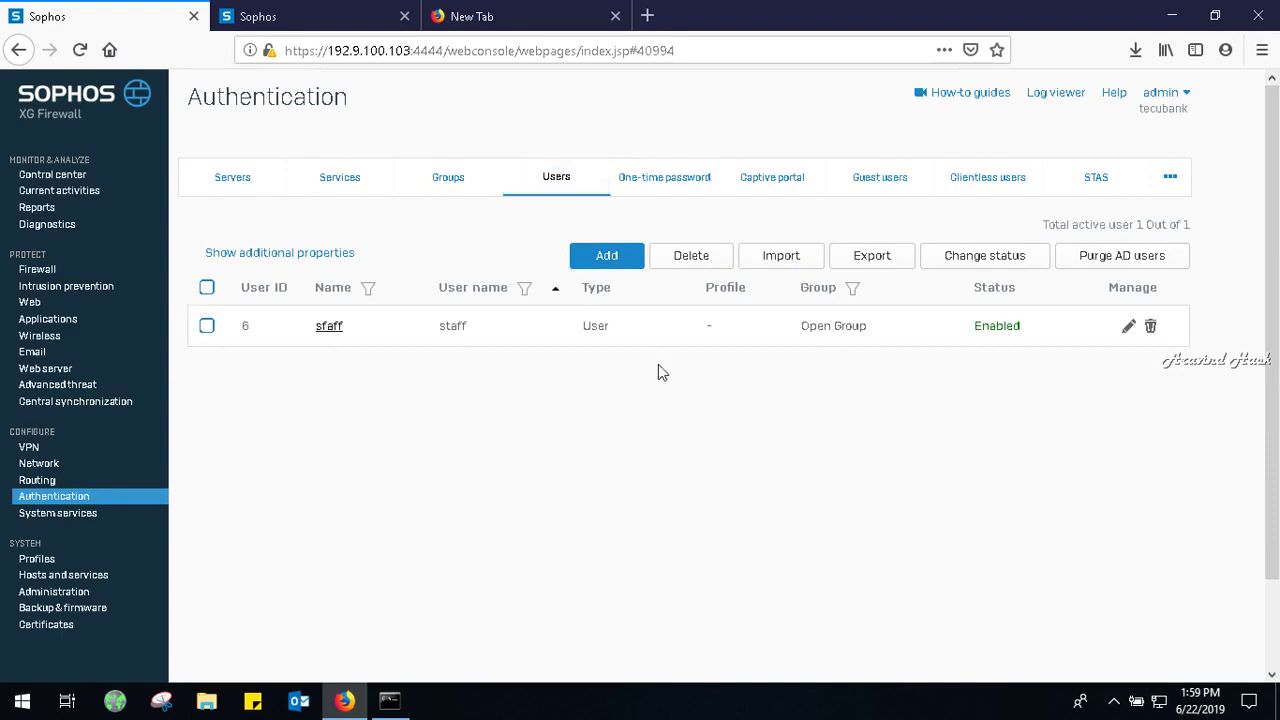
{"action": "left_click", "coordinate": [335, 332]}
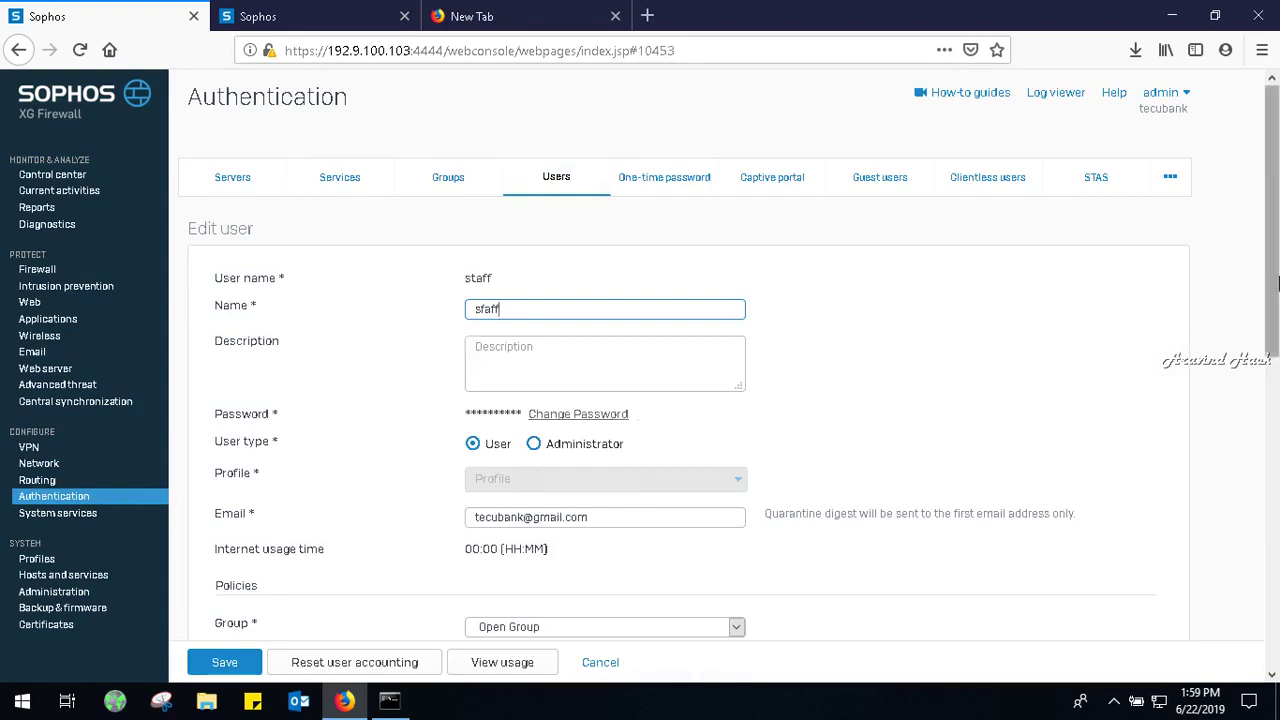
Keep staff's surfing quota Unlimited Internet Access, access time Allowed all the time, network traffic None.
{"action": "left_click_drag", "start_coordinate": [1277, 285], "coordinate": [1276, 455]}
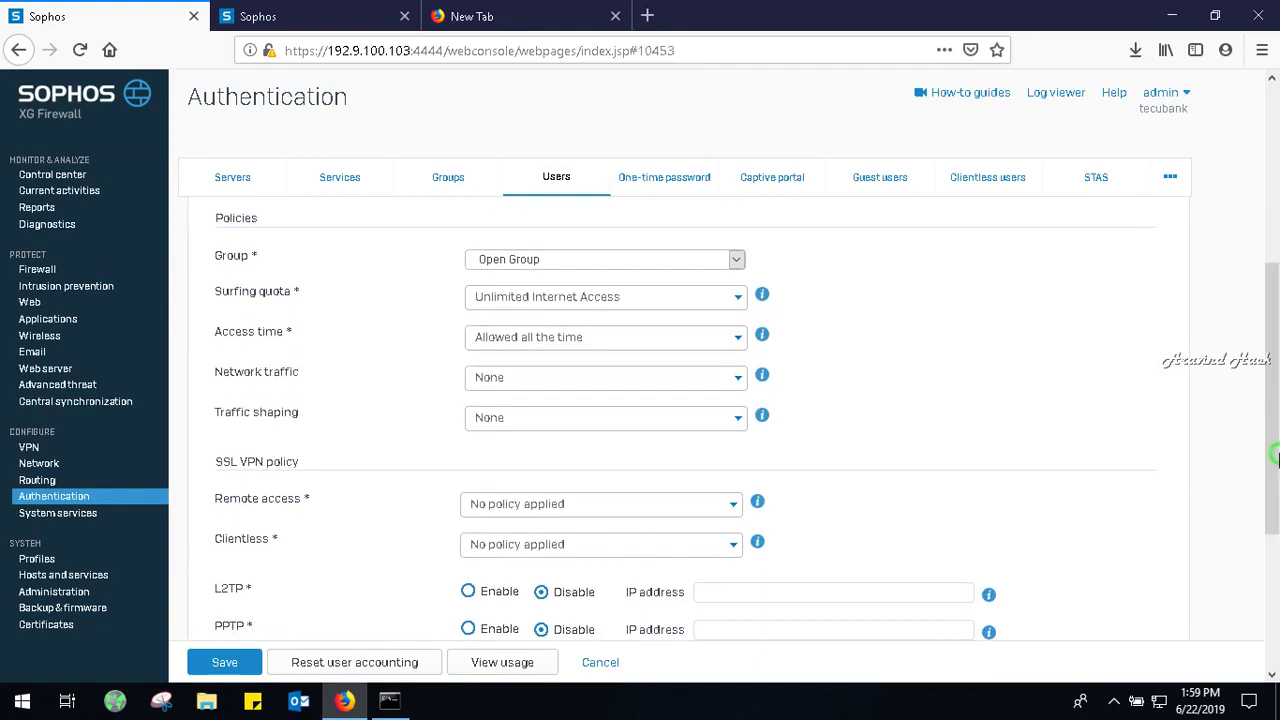
{"action": "left_click", "coordinate": [612, 302]}
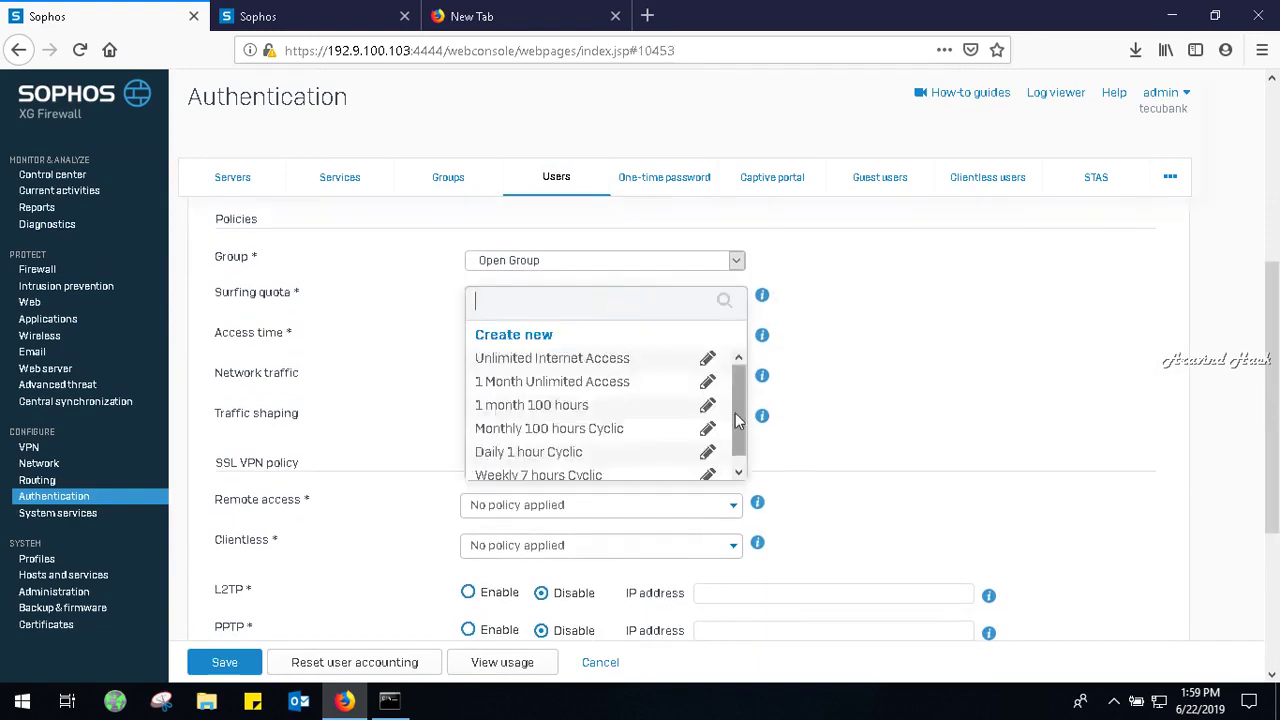
{"action": "left_click", "coordinate": [743, 468]}
{"action": "left_click", "coordinate": [1100, 340]}
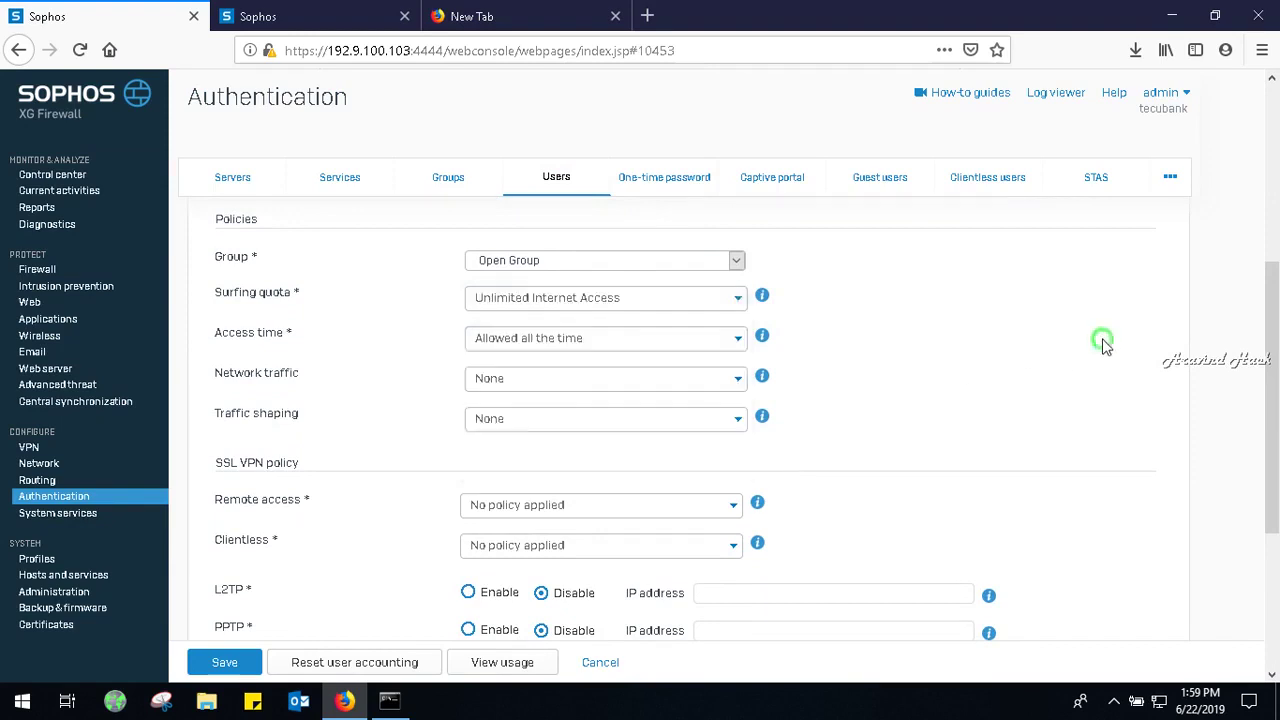
{"action": "left_click", "coordinate": [517, 341]}
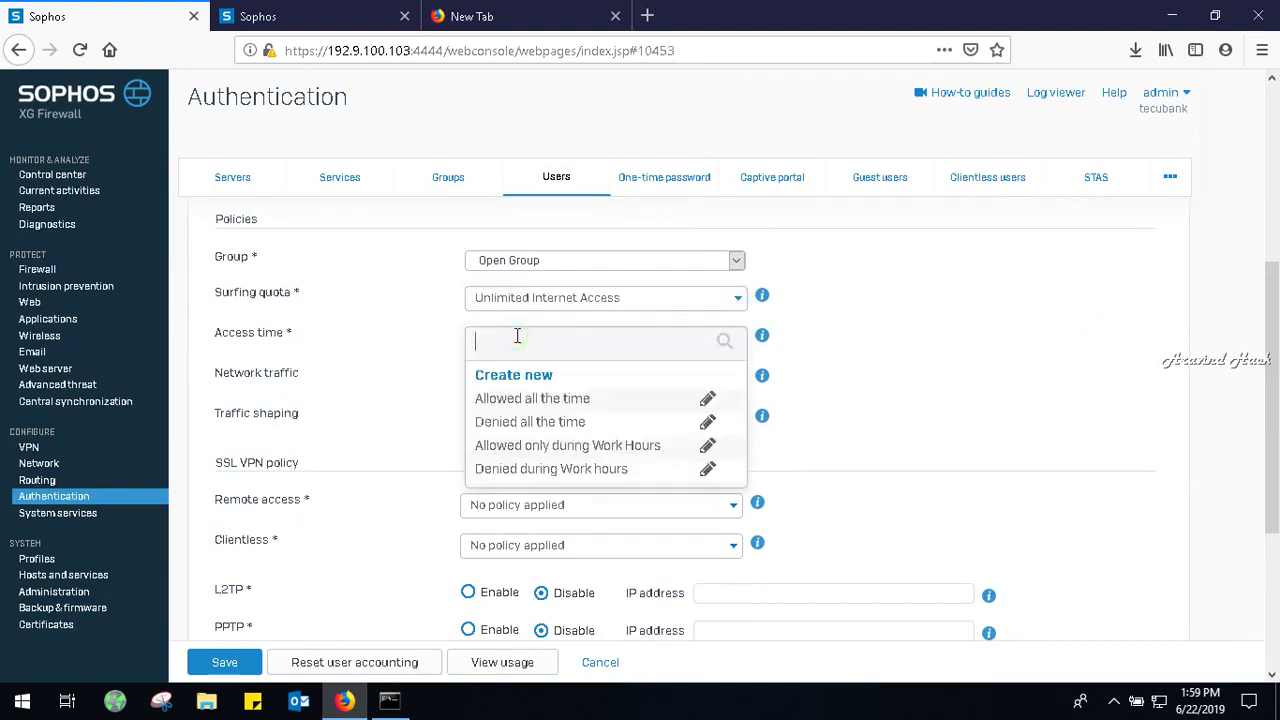
{"action": "left_click", "coordinate": [1052, 338]}
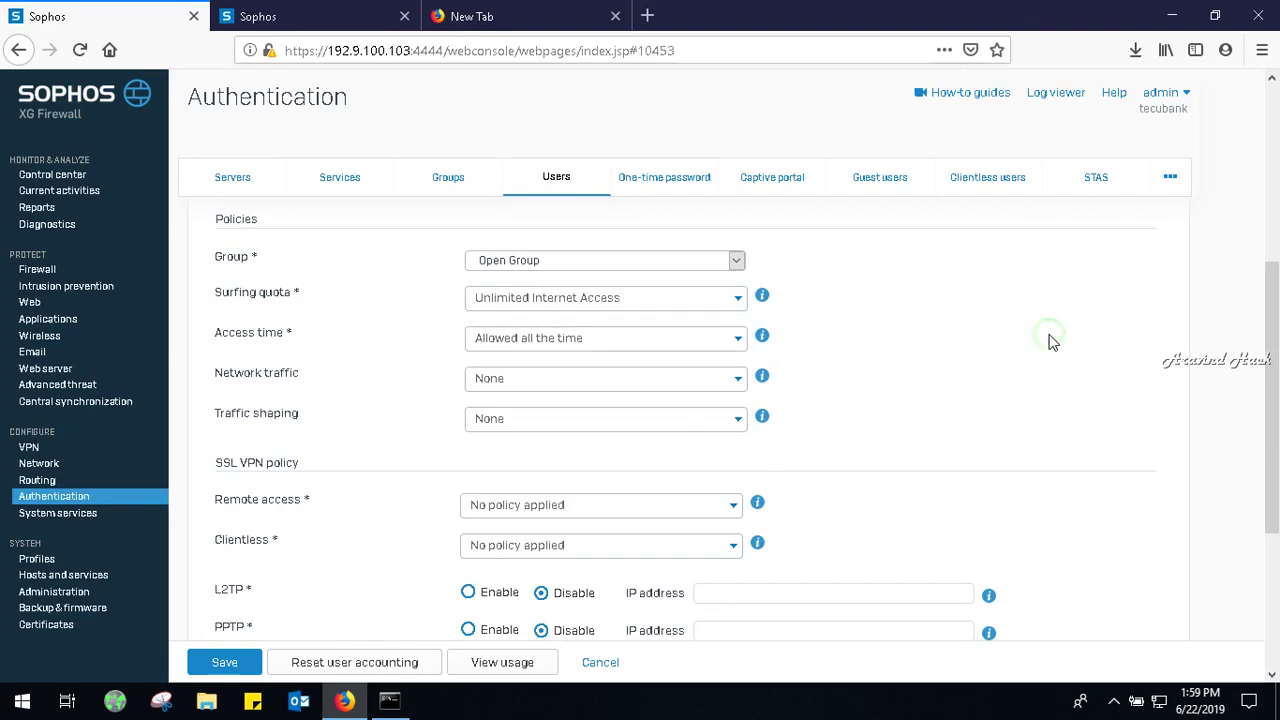
{"action": "left_click", "coordinate": [703, 385]}
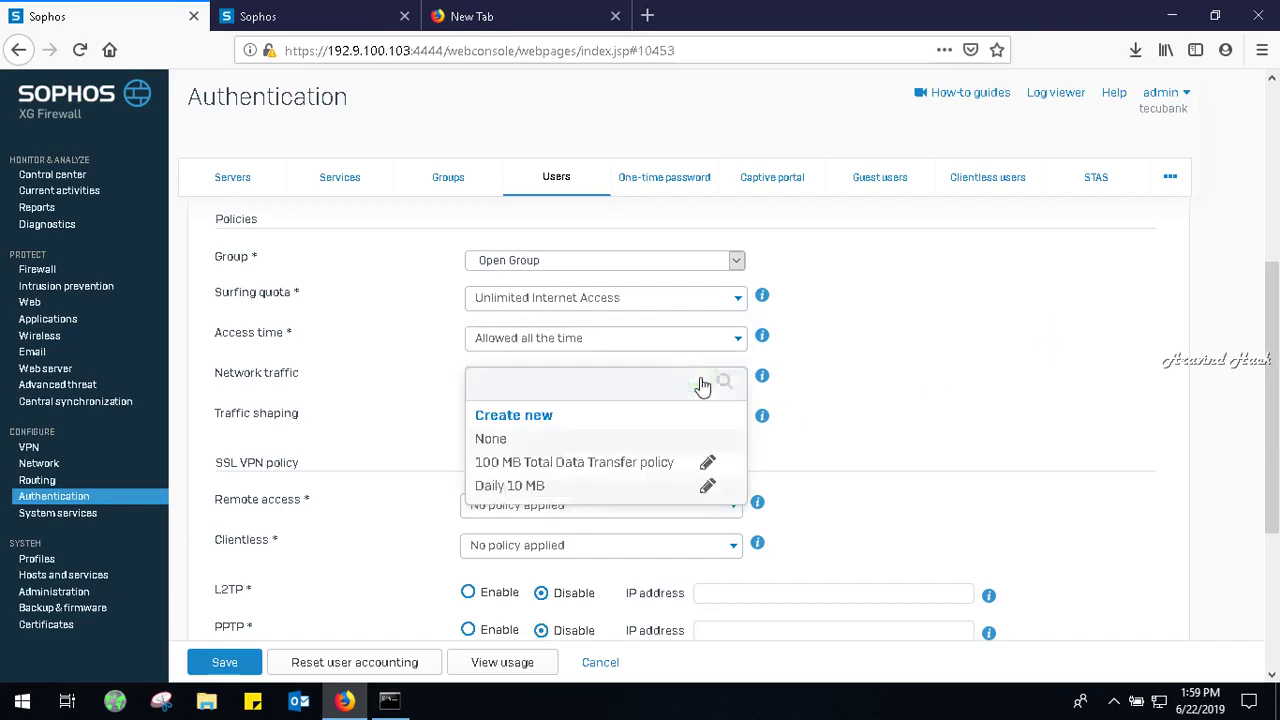
{"action": "left_click", "coordinate": [948, 372]}
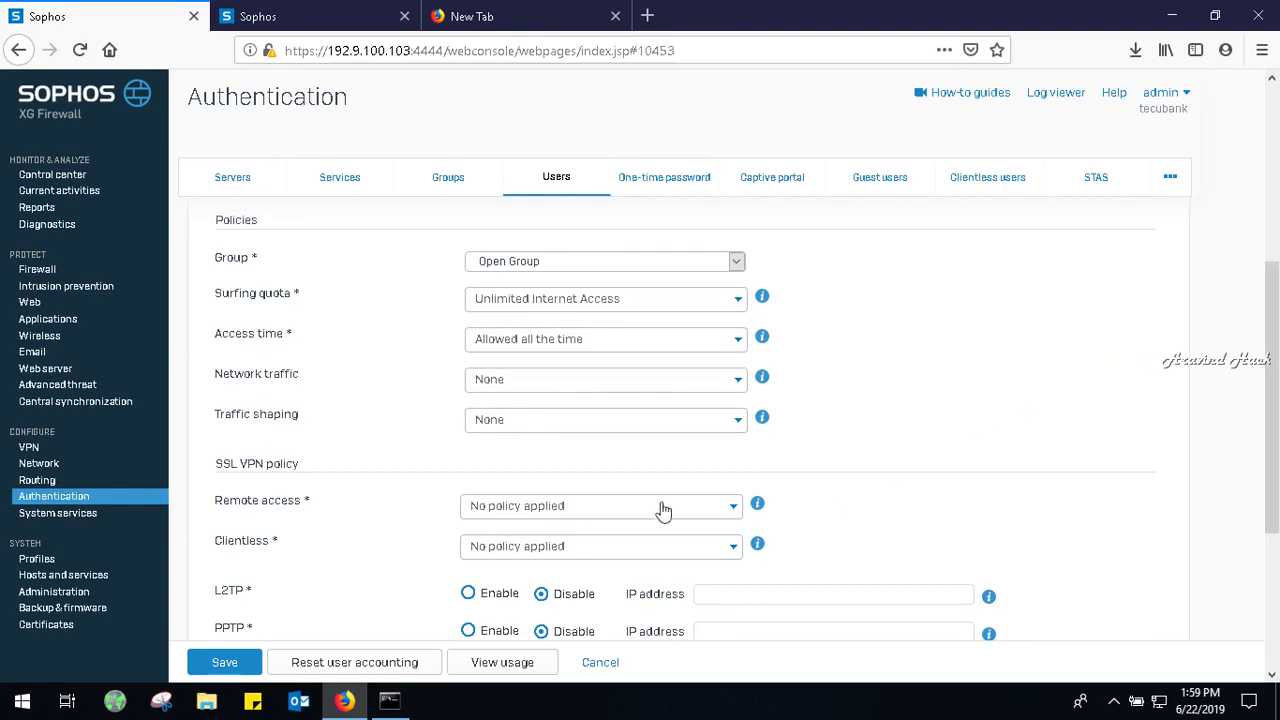
Set the staff user's login restriction to Any node and save.
{"action": "left_click_drag", "start_coordinate": [1273, 380], "coordinate": [1275, 540]}
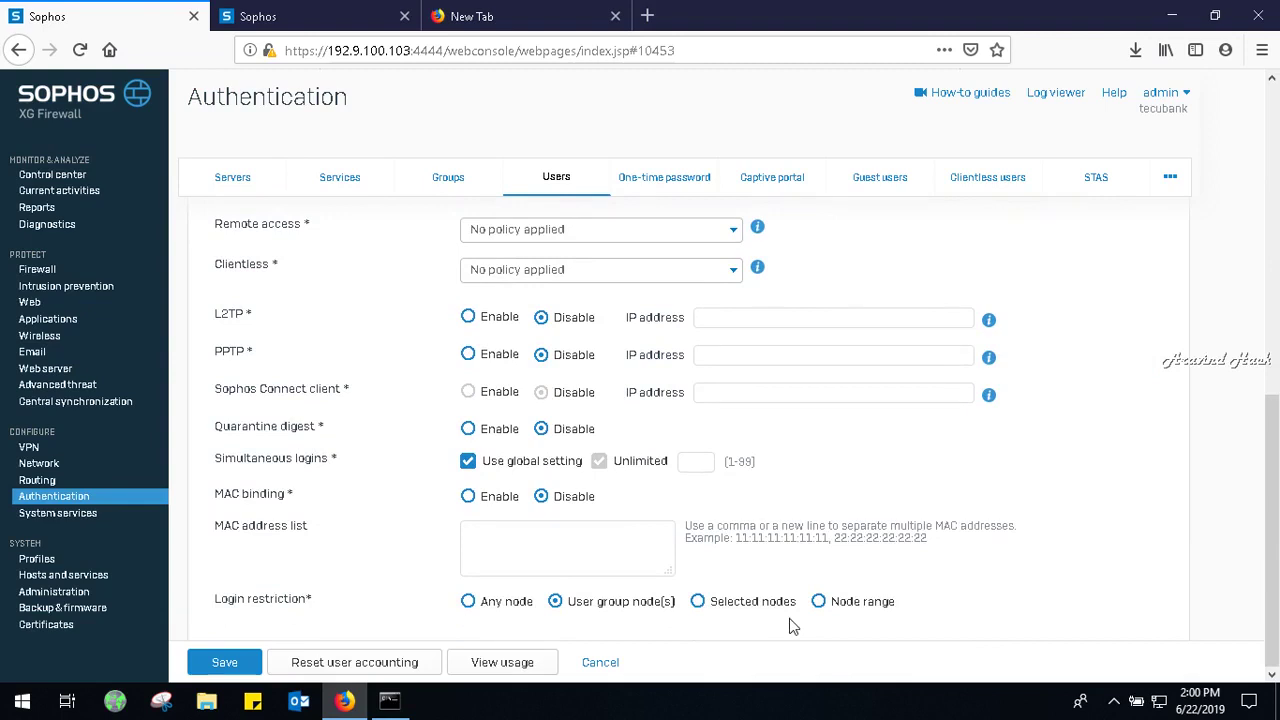
{"action": "left_click", "coordinate": [467, 601]}
{"action": "left_click", "coordinate": [228, 666]}
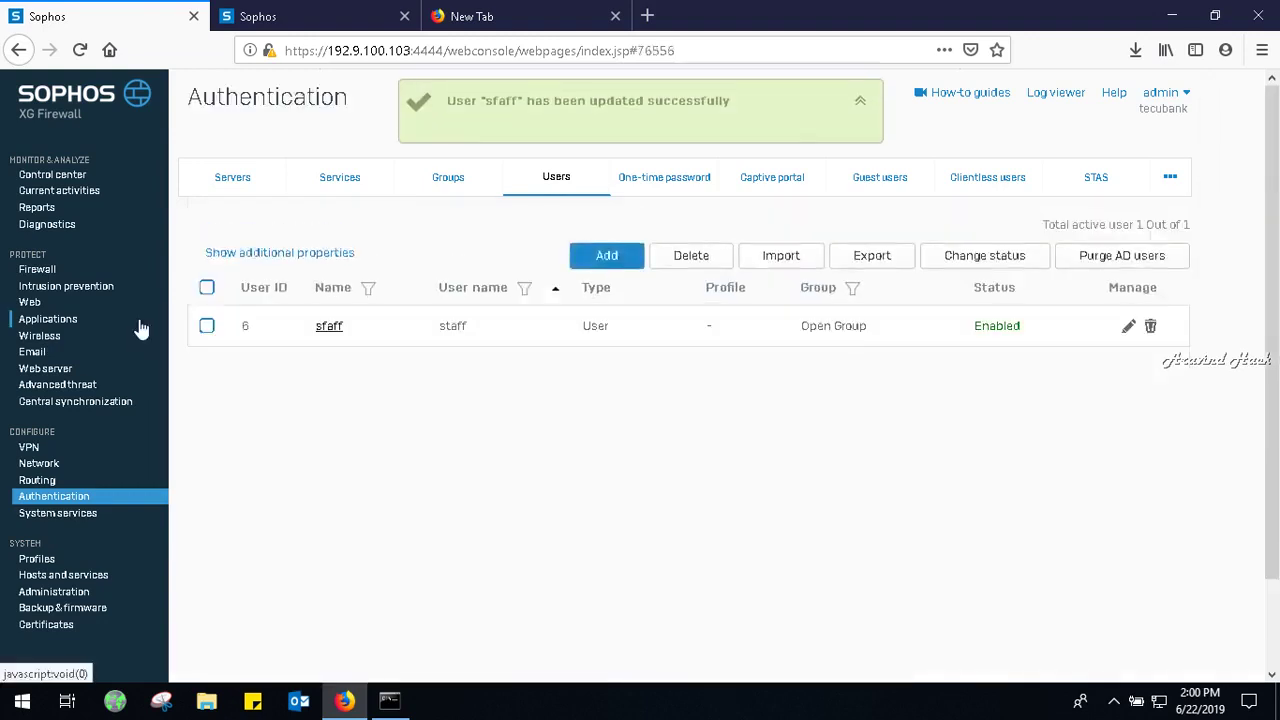
Open the dns rule from the Firewall list, save it unchanged, and return to the rules list.
{"action": "left_click", "coordinate": [50, 267]}
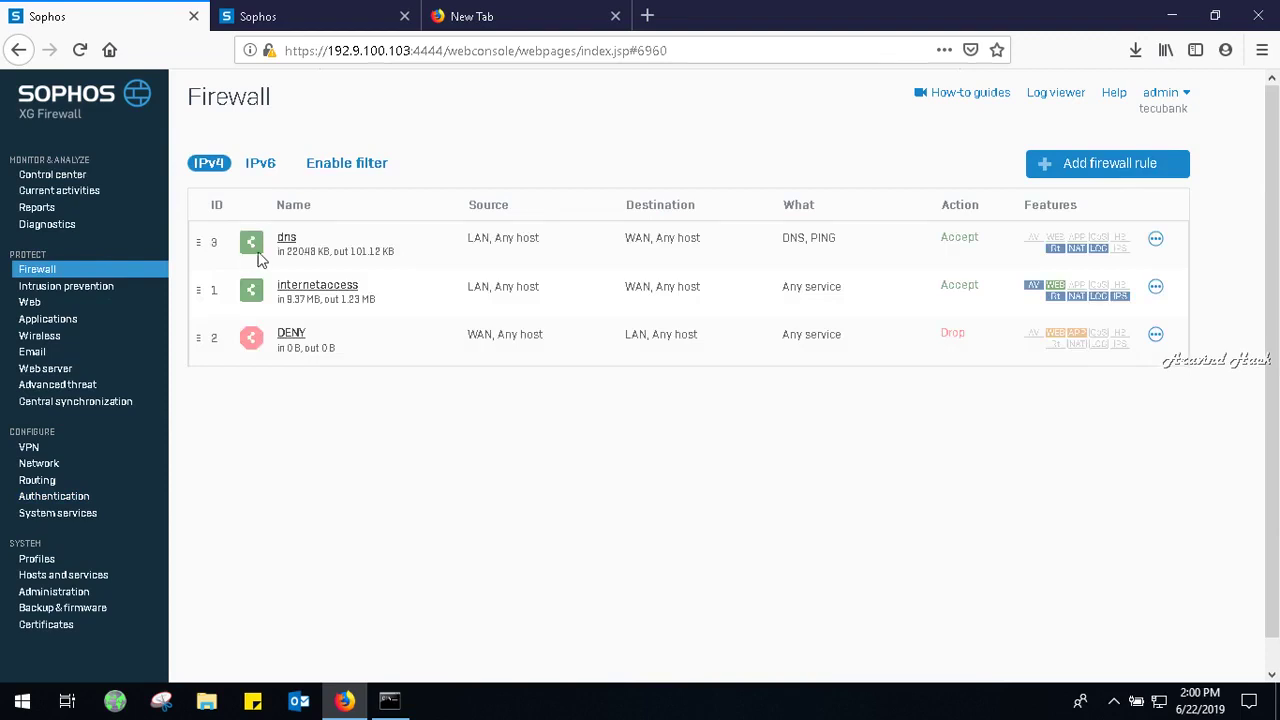
{"action": "left_click", "coordinate": [288, 240]}
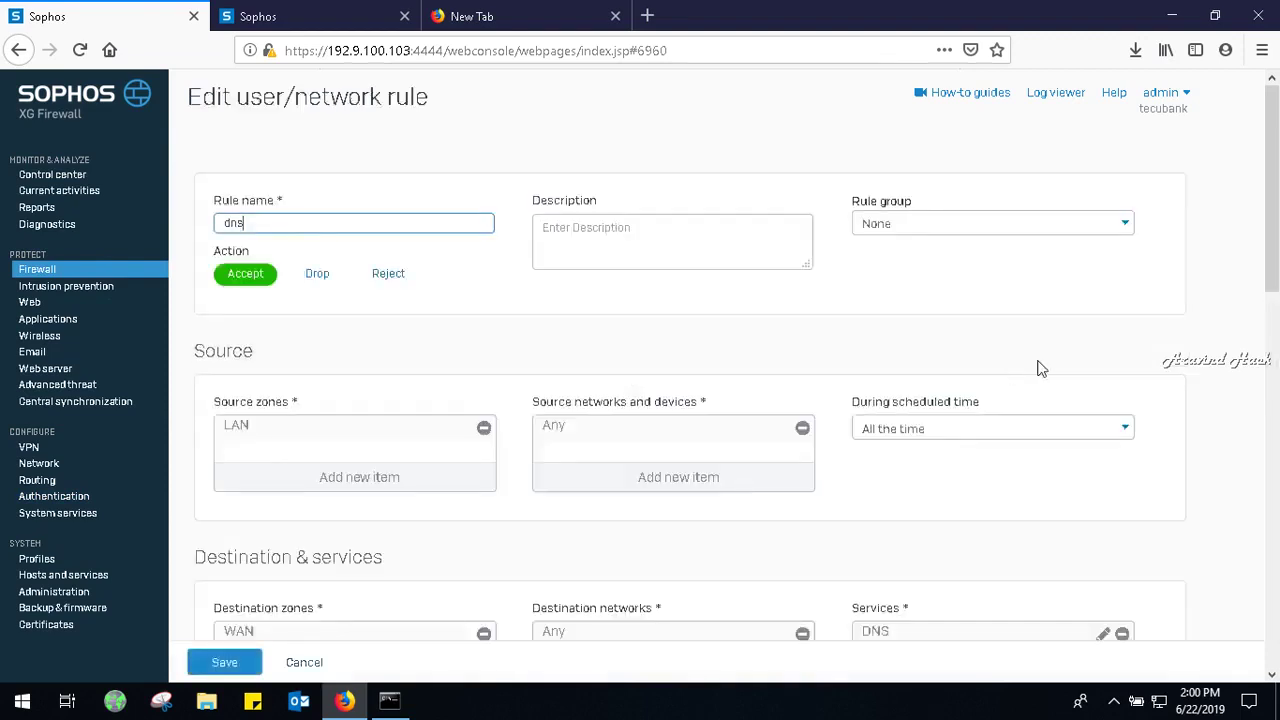
{"action": "left_click_drag", "start_coordinate": [1273, 230], "coordinate": [1276, 275]}
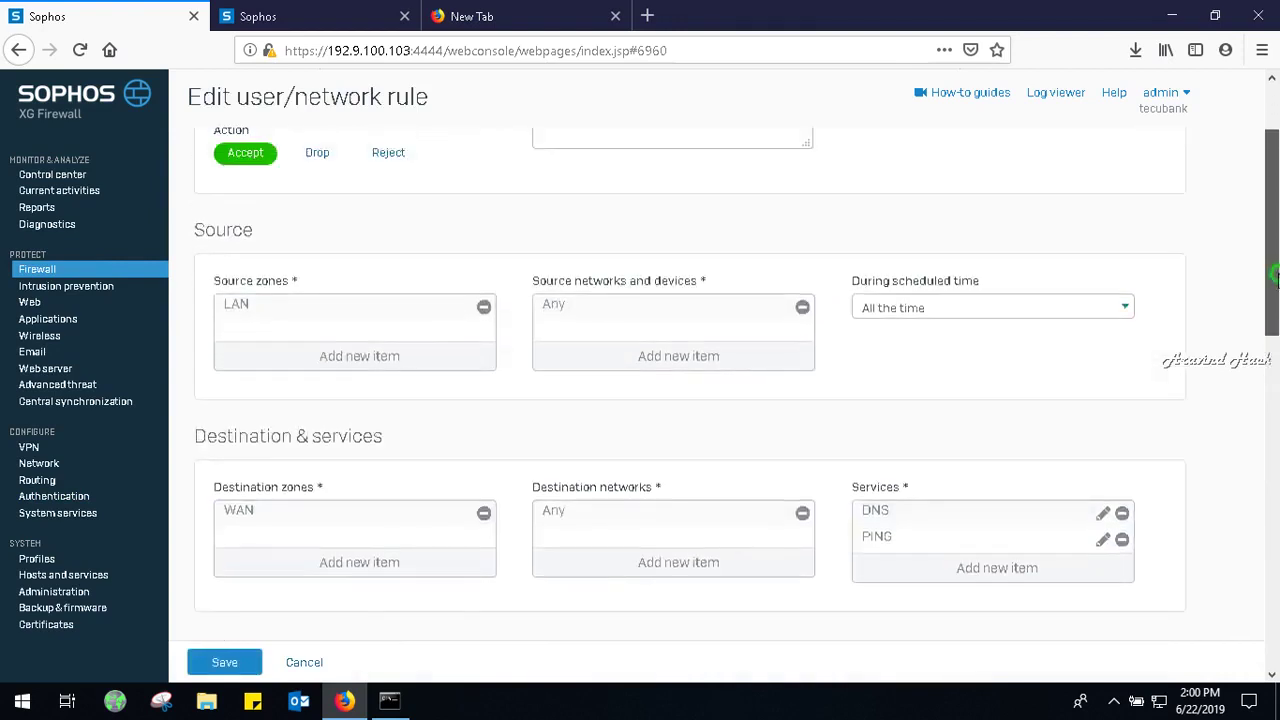
{"action": "left_click_drag", "start_coordinate": [1276, 275], "coordinate": [1276, 619]}
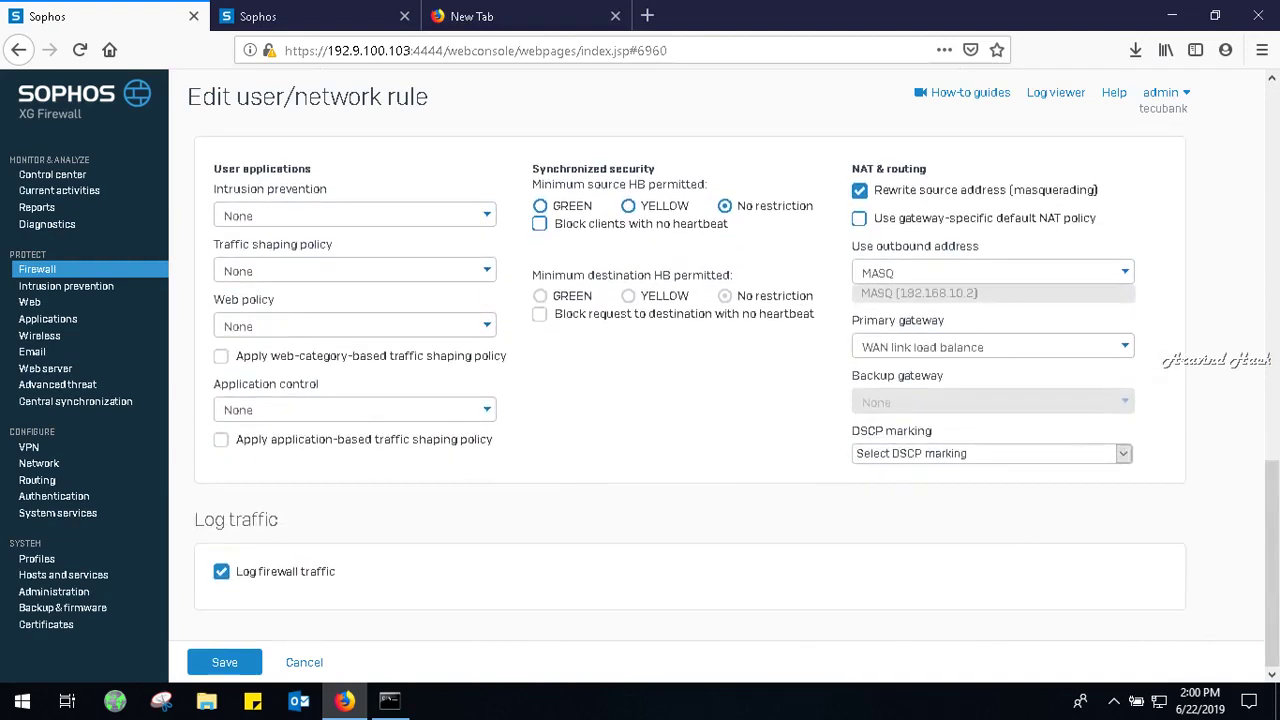
{"action": "left_click", "coordinate": [226, 665]}
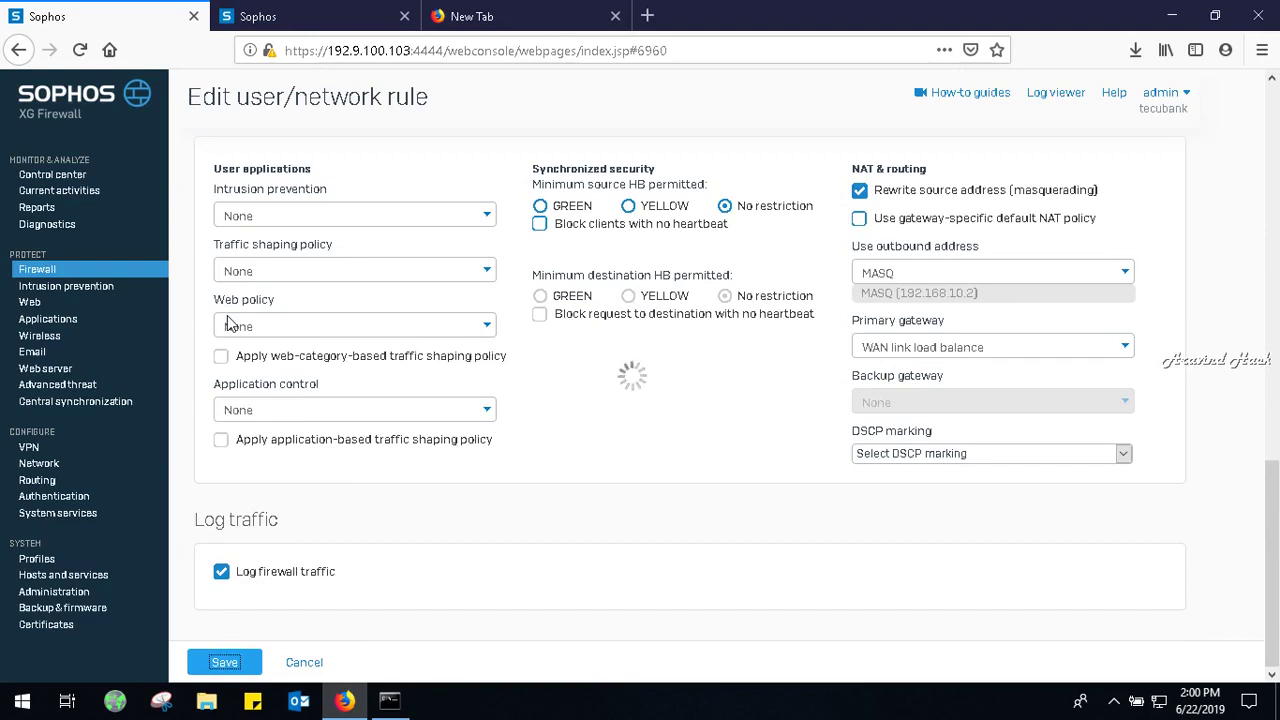
{"action": "left_click", "coordinate": [52, 268]}
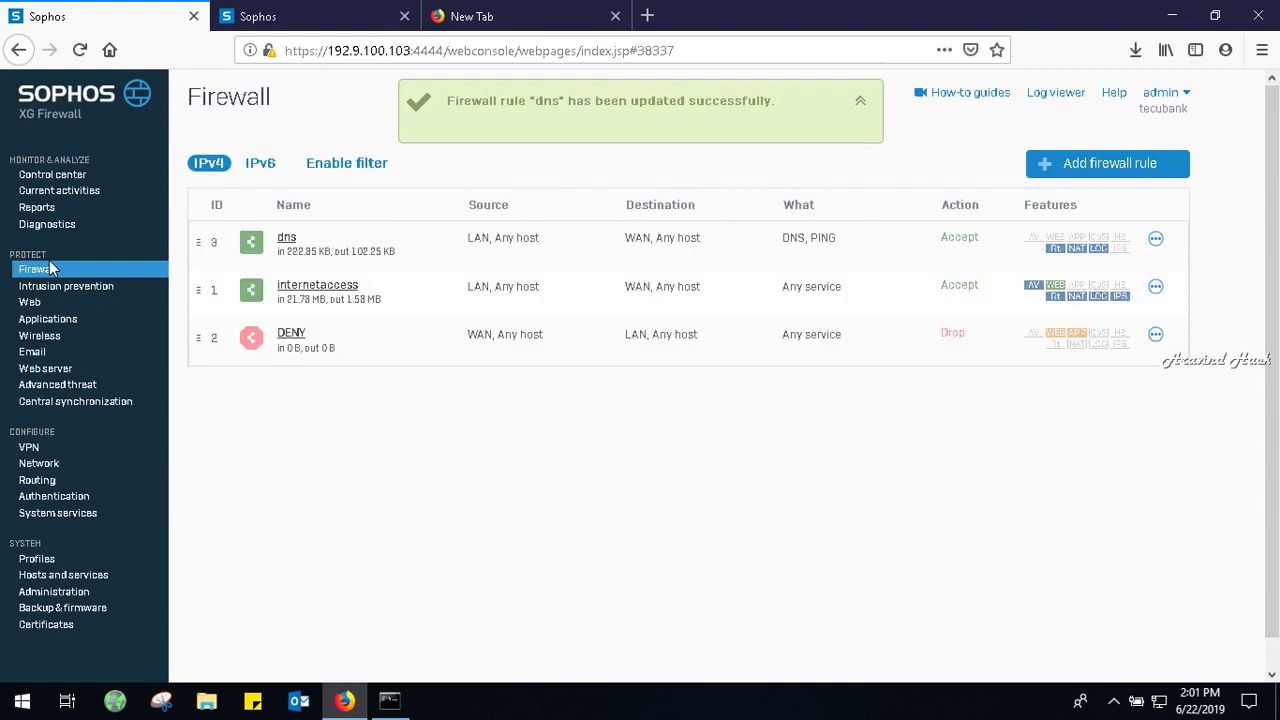
Review the internetaccess rule's settings, then switch to the local Users list under Authentication.
{"action": "left_click", "coordinate": [291, 288]}
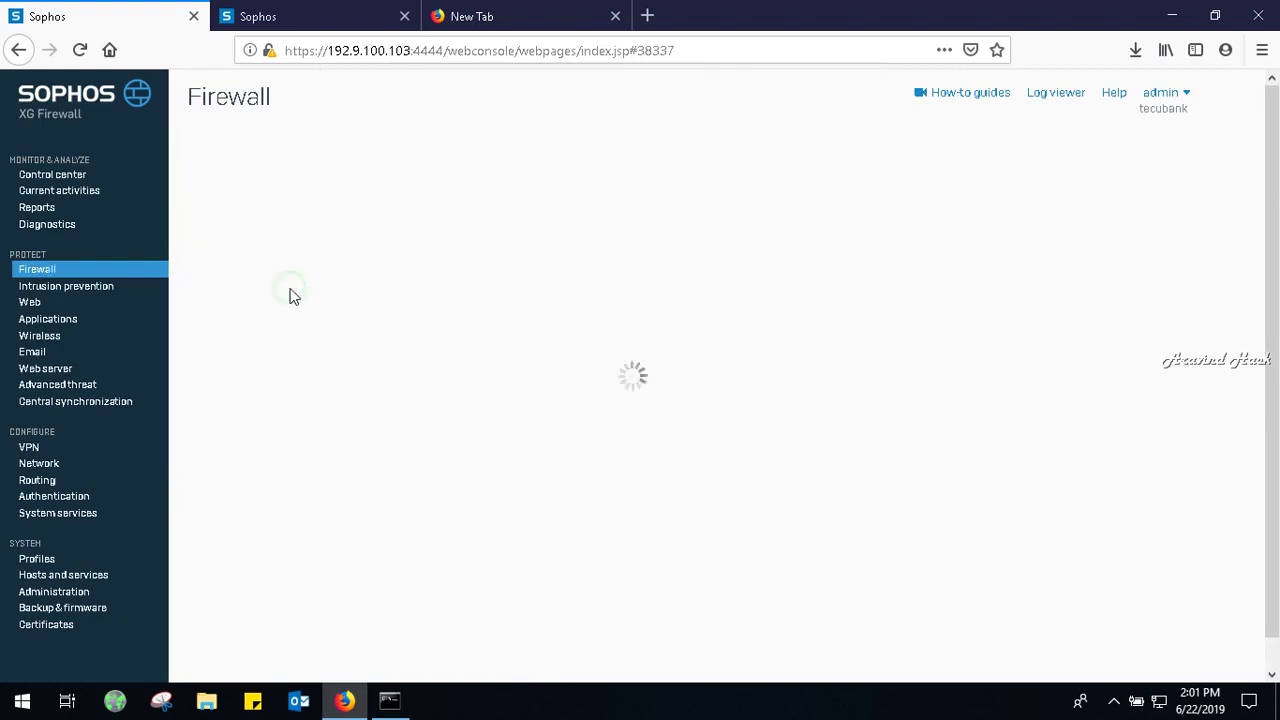
{"action": "left_click_drag", "start_coordinate": [1274, 200], "coordinate": [1274, 580]}
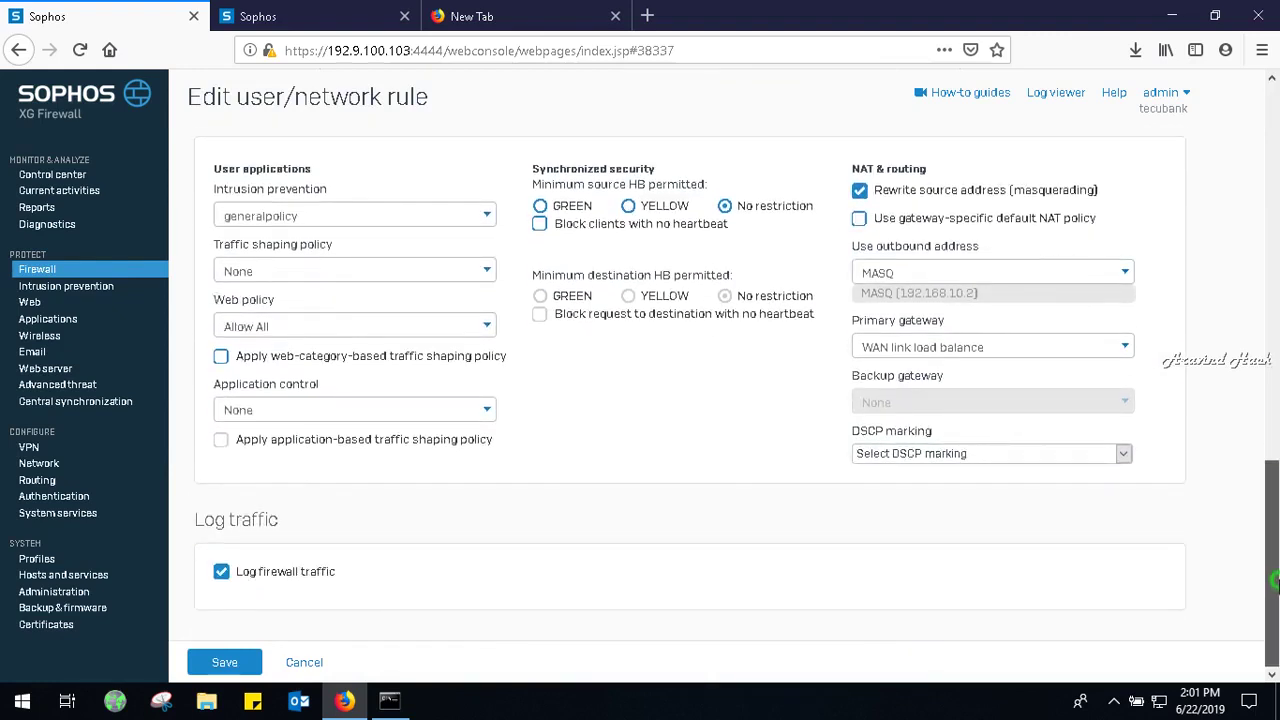
{"action": "left_click_drag", "start_coordinate": [1276, 578], "coordinate": [1277, 582]}
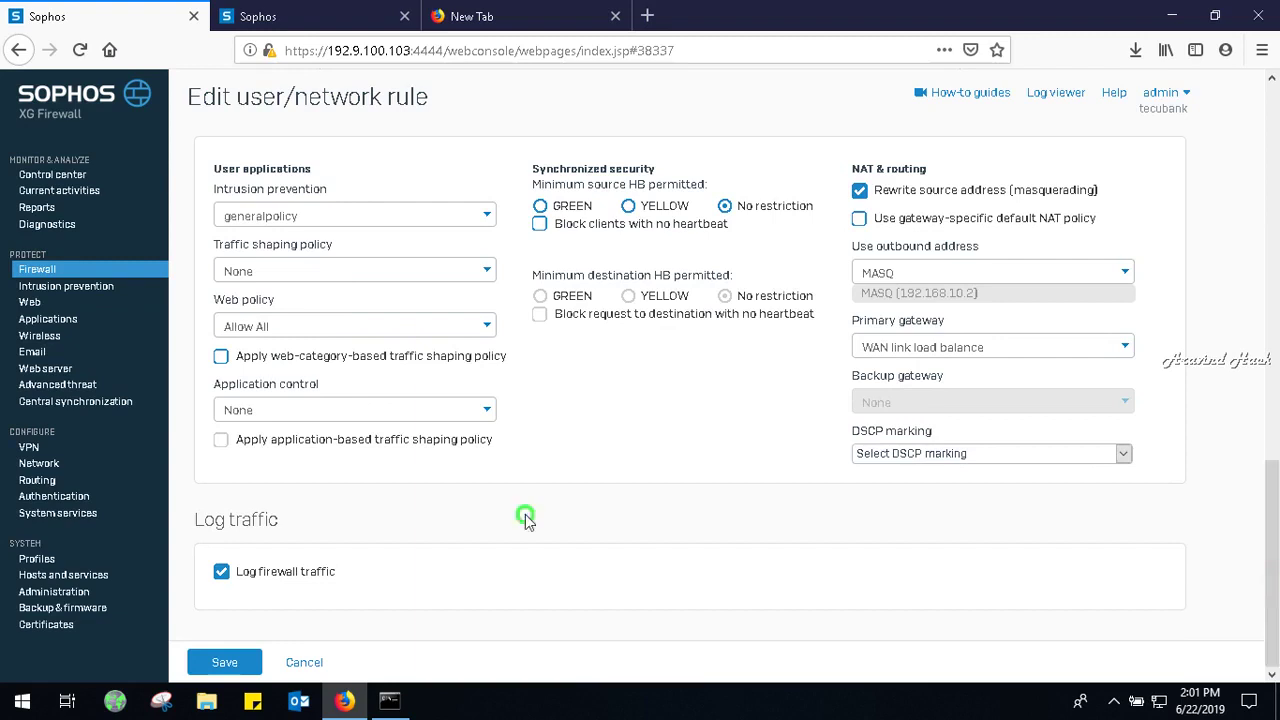
{"action": "left_click", "coordinate": [71, 497]}
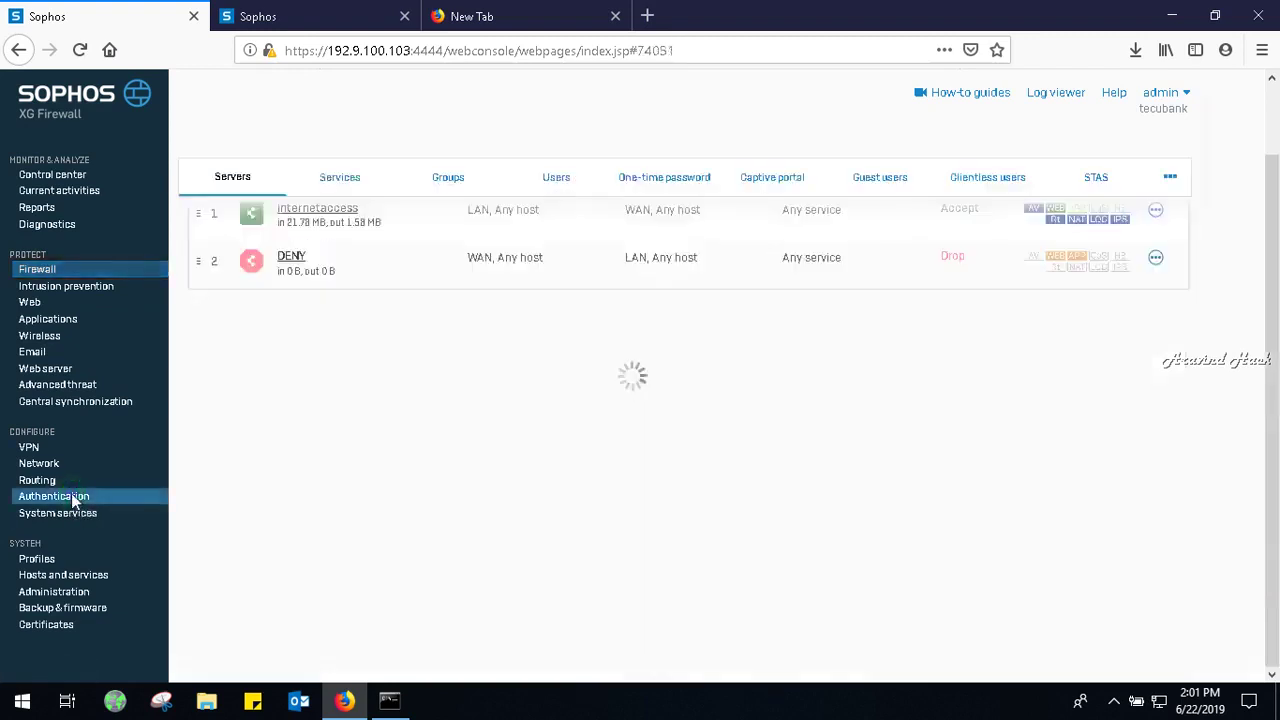
{"action": "left_click", "coordinate": [548, 178]}
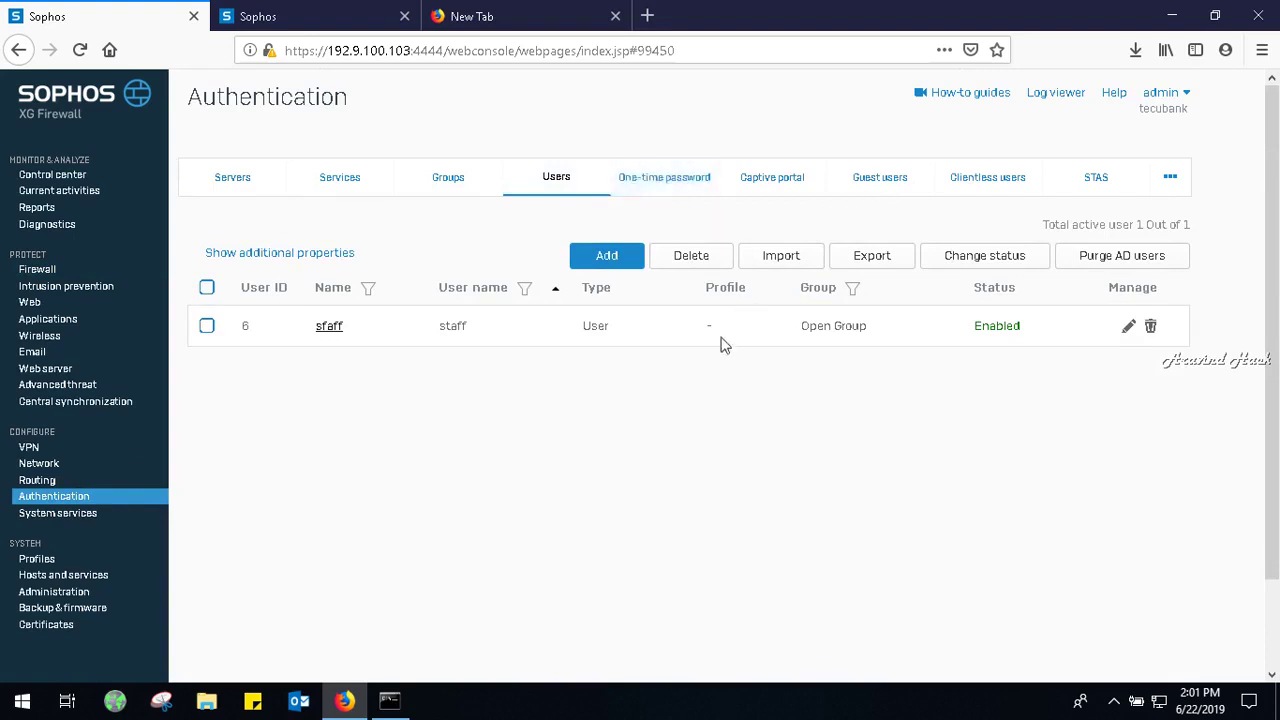
Open the staff user, look through its settings, and save them again unchanged.
{"action": "left_click", "coordinate": [1129, 330]}
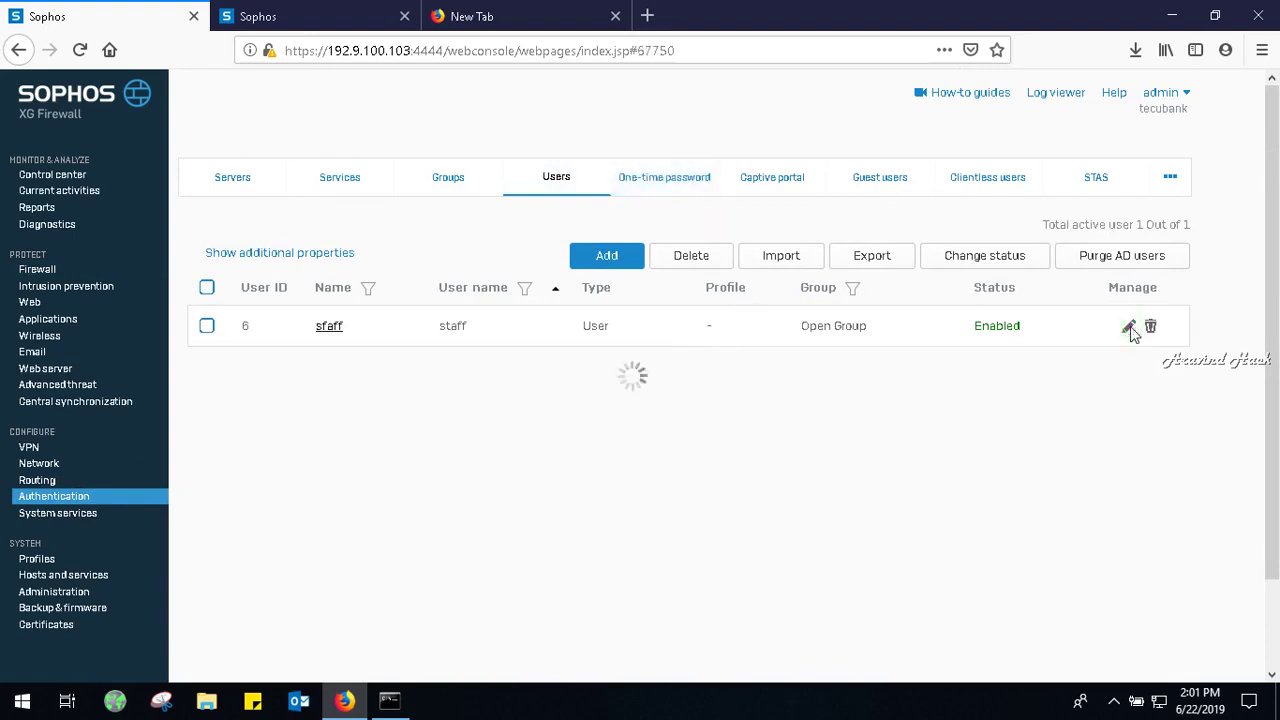
{"action": "left_click_drag", "start_coordinate": [1276, 253], "coordinate": [1276, 606]}
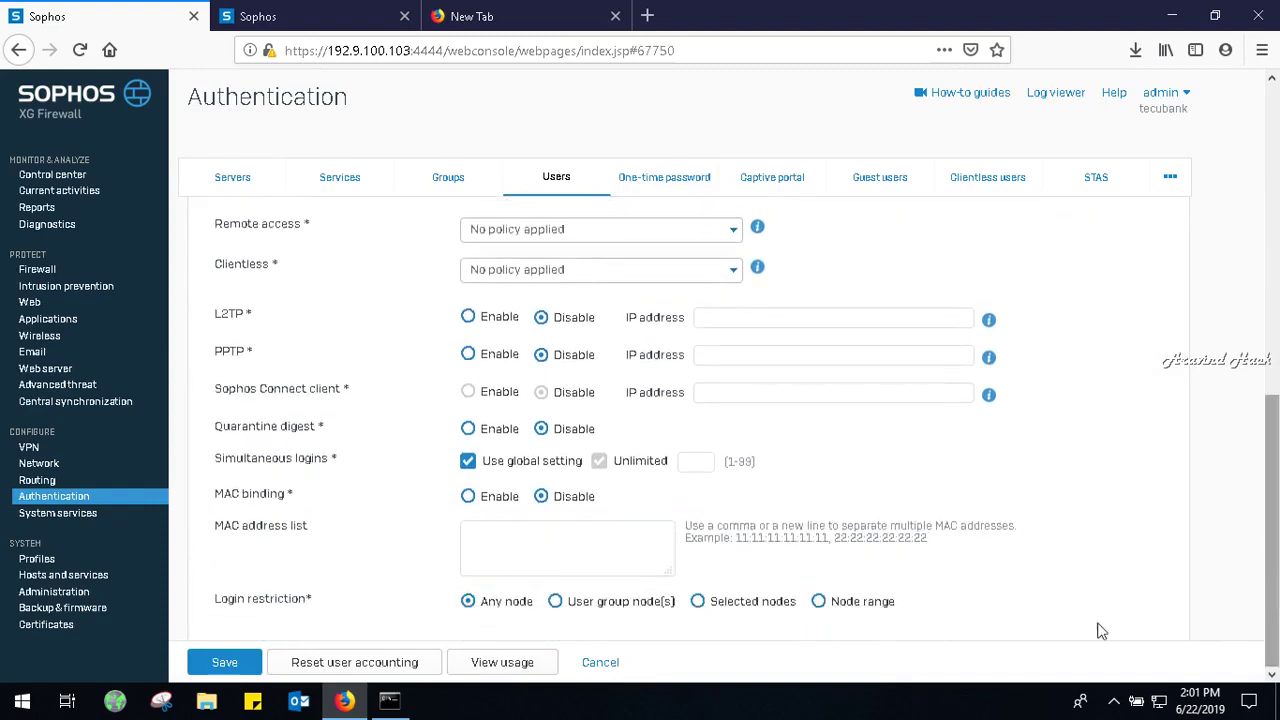
{"action": "left_click", "coordinate": [228, 666]}
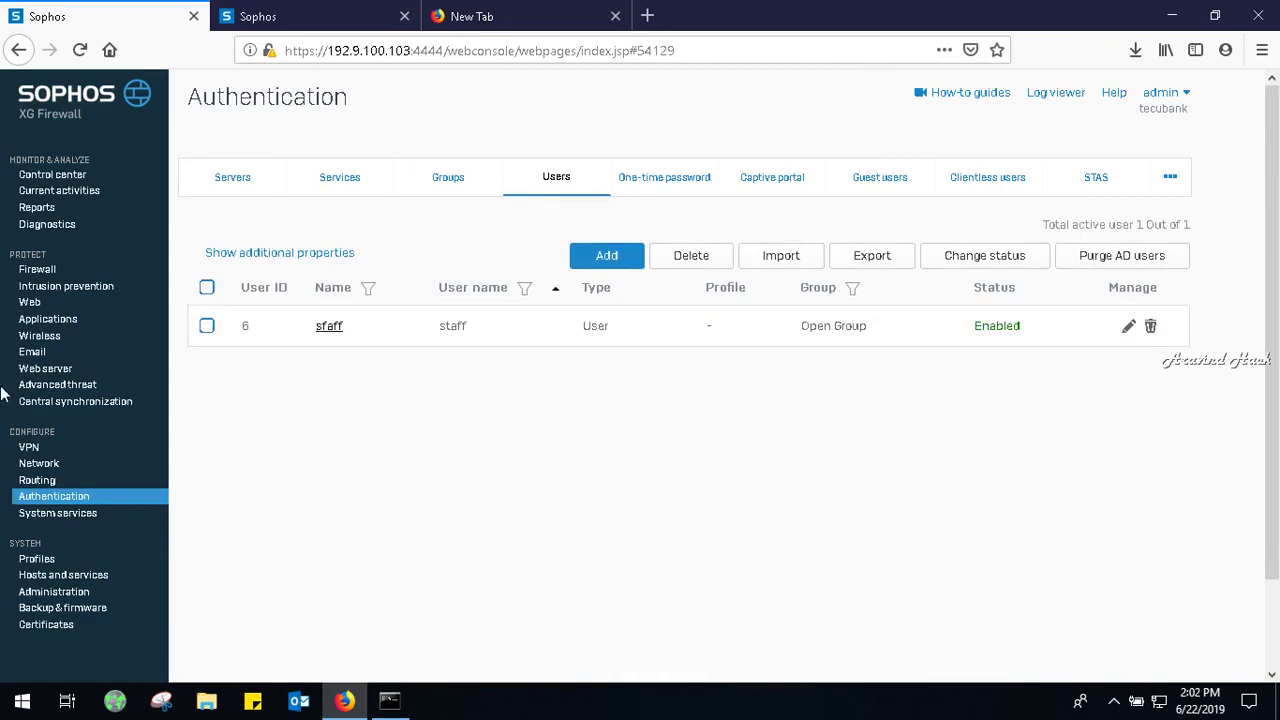
Edit the dns rule to match known users, with staff replacing Any as its user.
{"action": "left_click", "coordinate": [44, 270]}
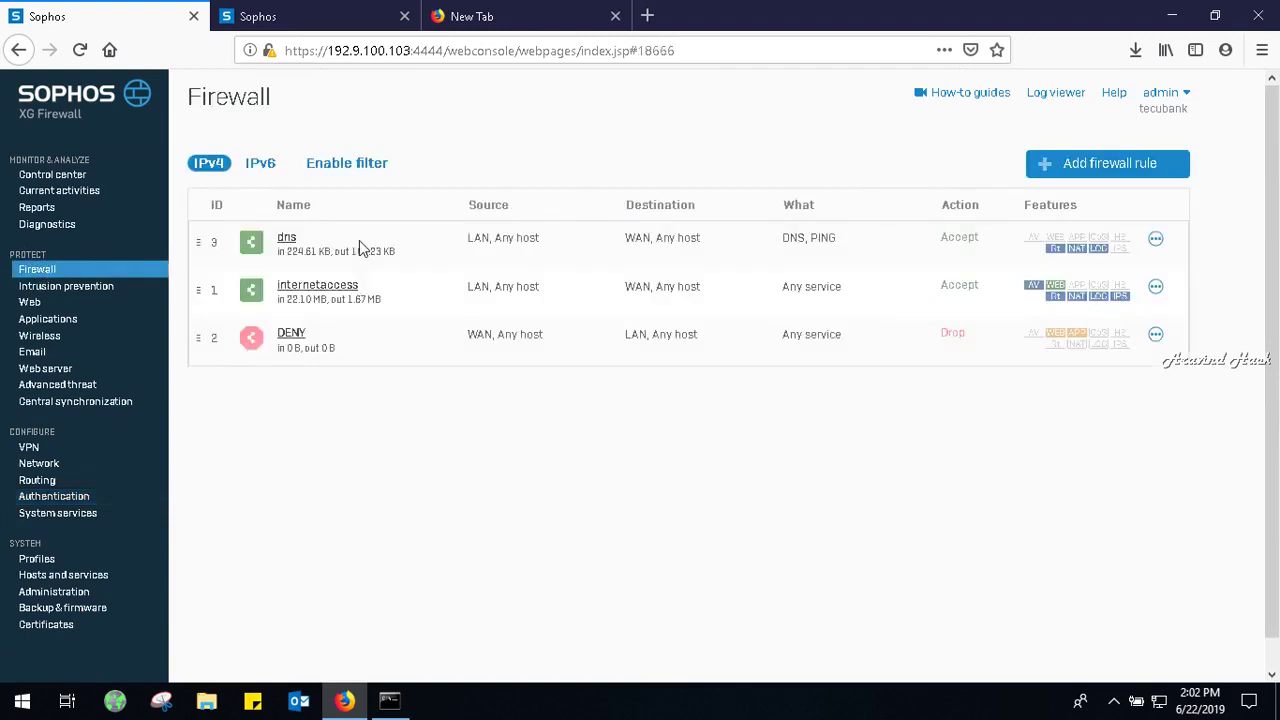
{"action": "left_click", "coordinate": [287, 241]}
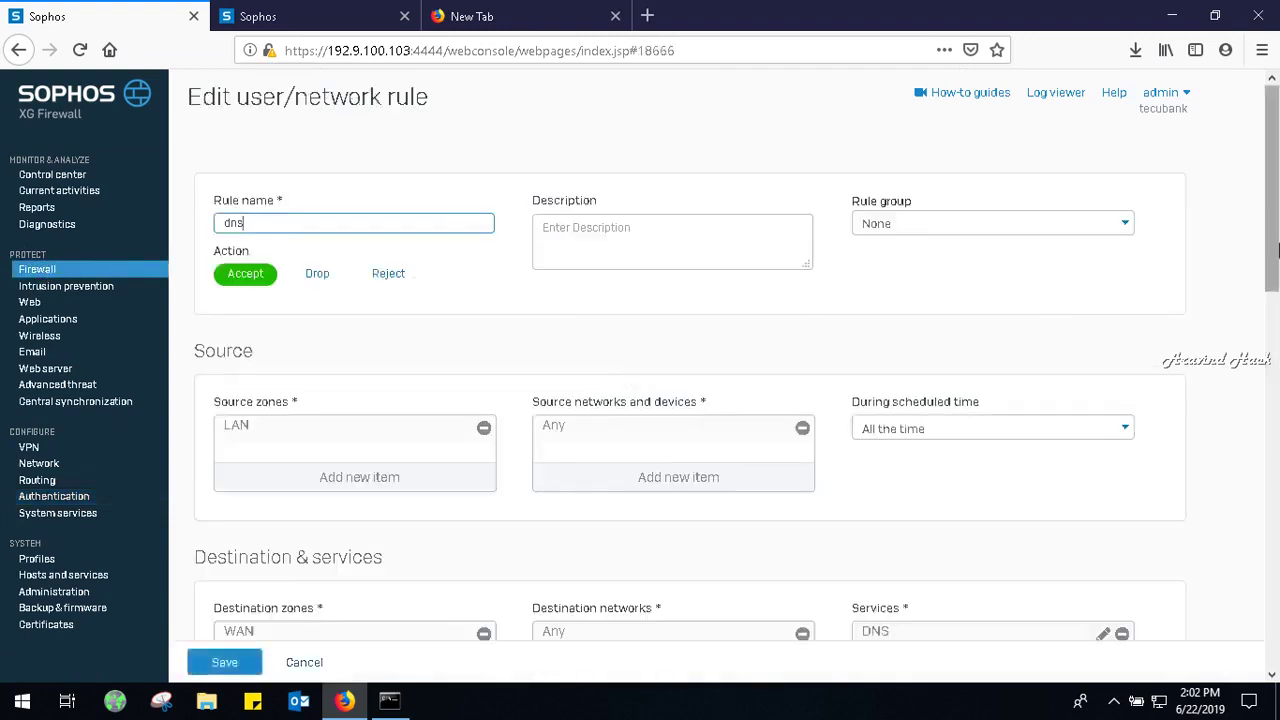
{"action": "left_click_drag", "start_coordinate": [1273, 265], "coordinate": [1273, 482]}
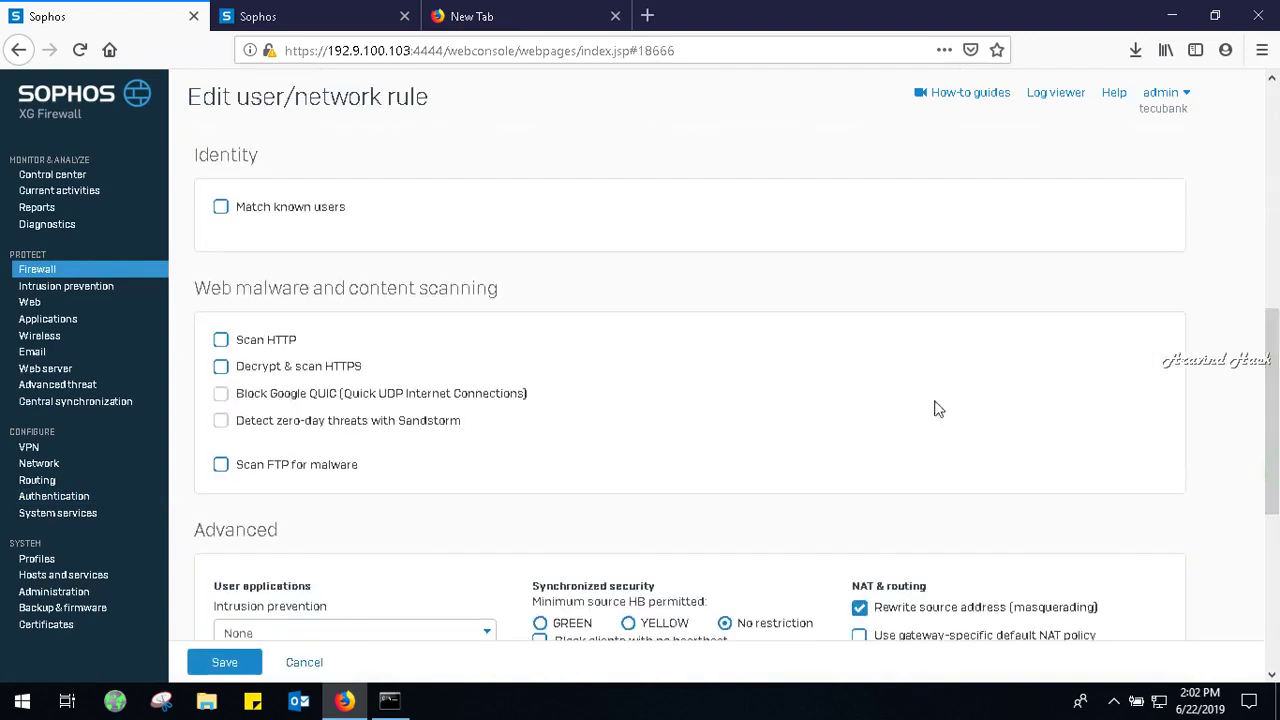
{"action": "left_click", "coordinate": [309, 208]}
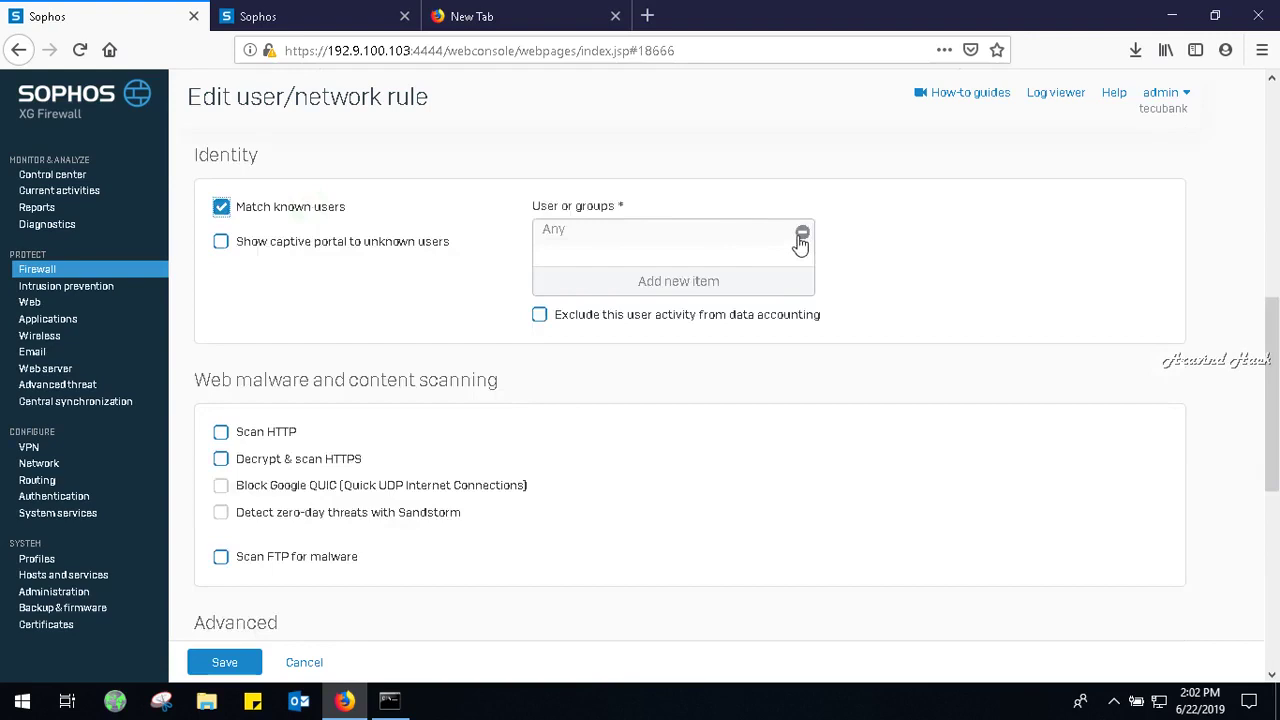
{"action": "left_click", "coordinate": [801, 236]}
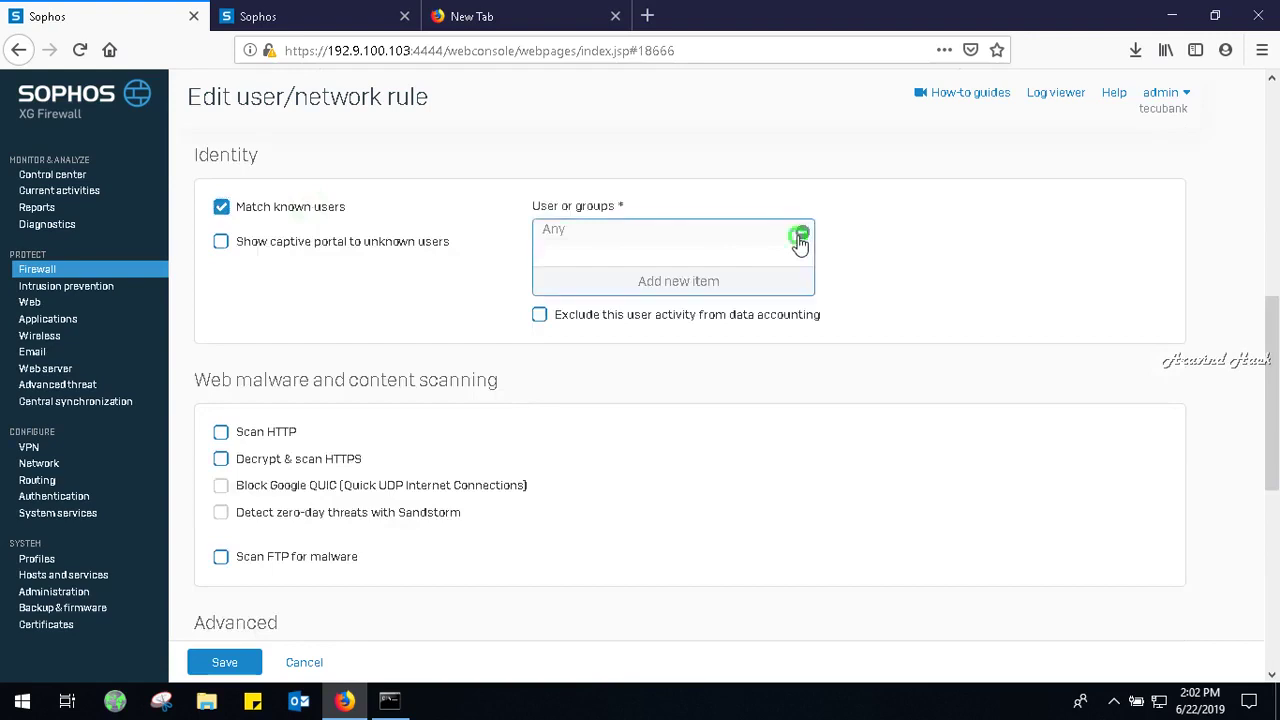
{"action": "left_click", "coordinate": [728, 284]}
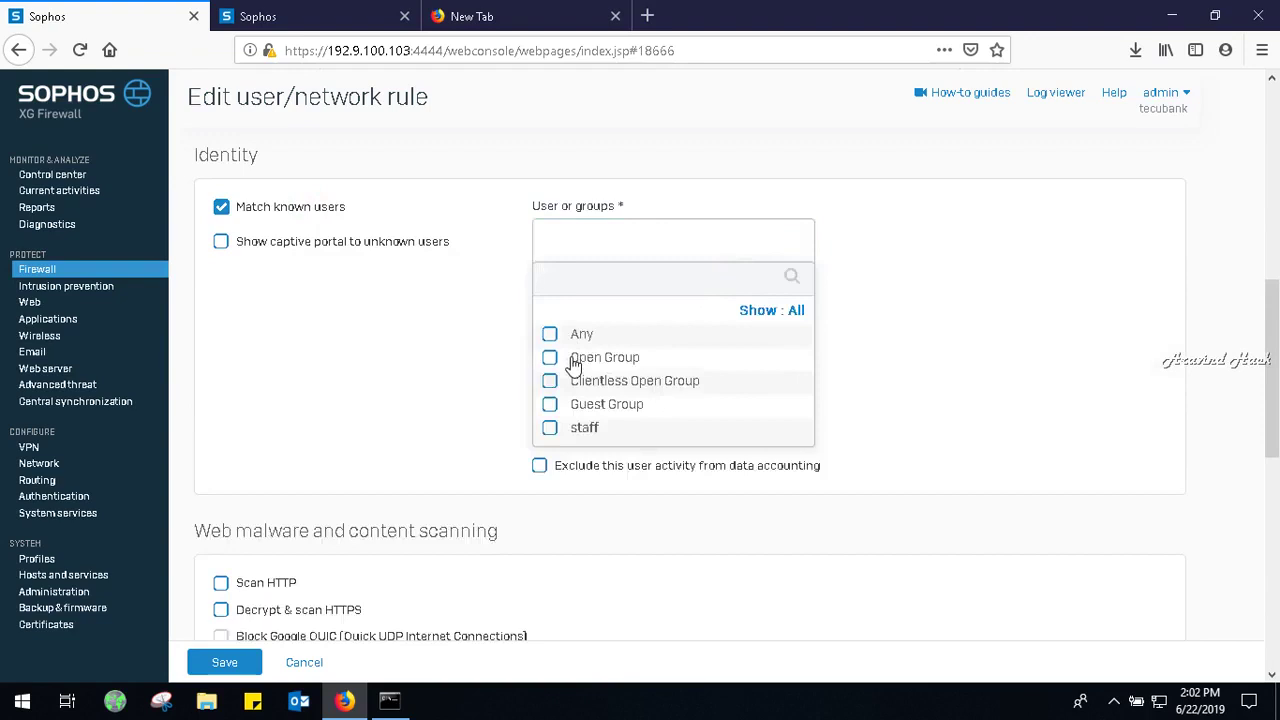
{"action": "left_click", "coordinate": [569, 360]}
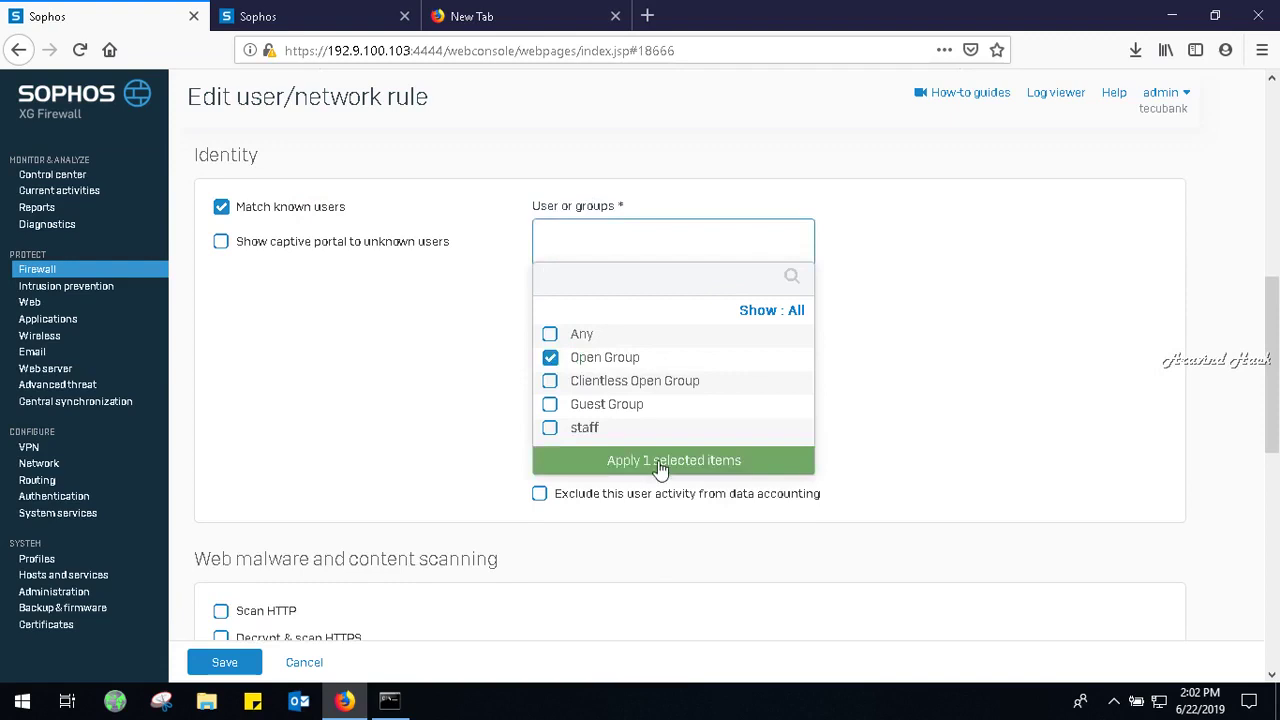
{"action": "left_click", "coordinate": [550, 358]}
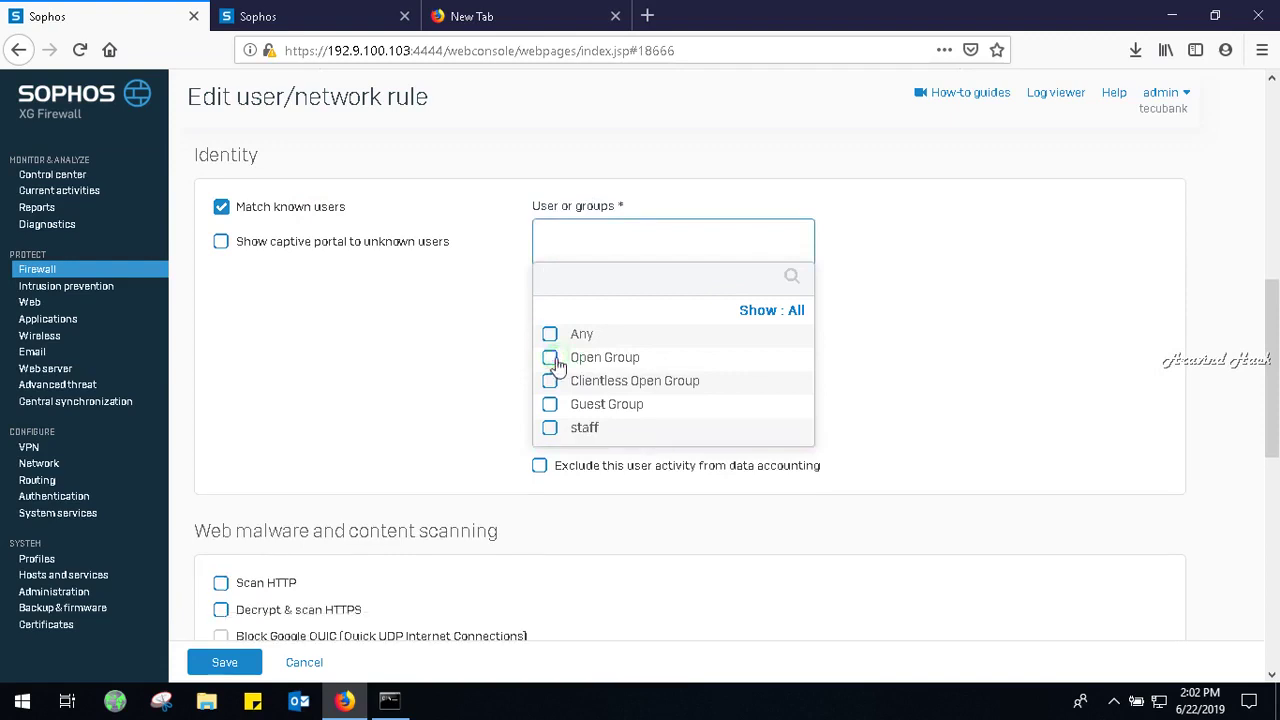
{"action": "left_click", "coordinate": [550, 428]}
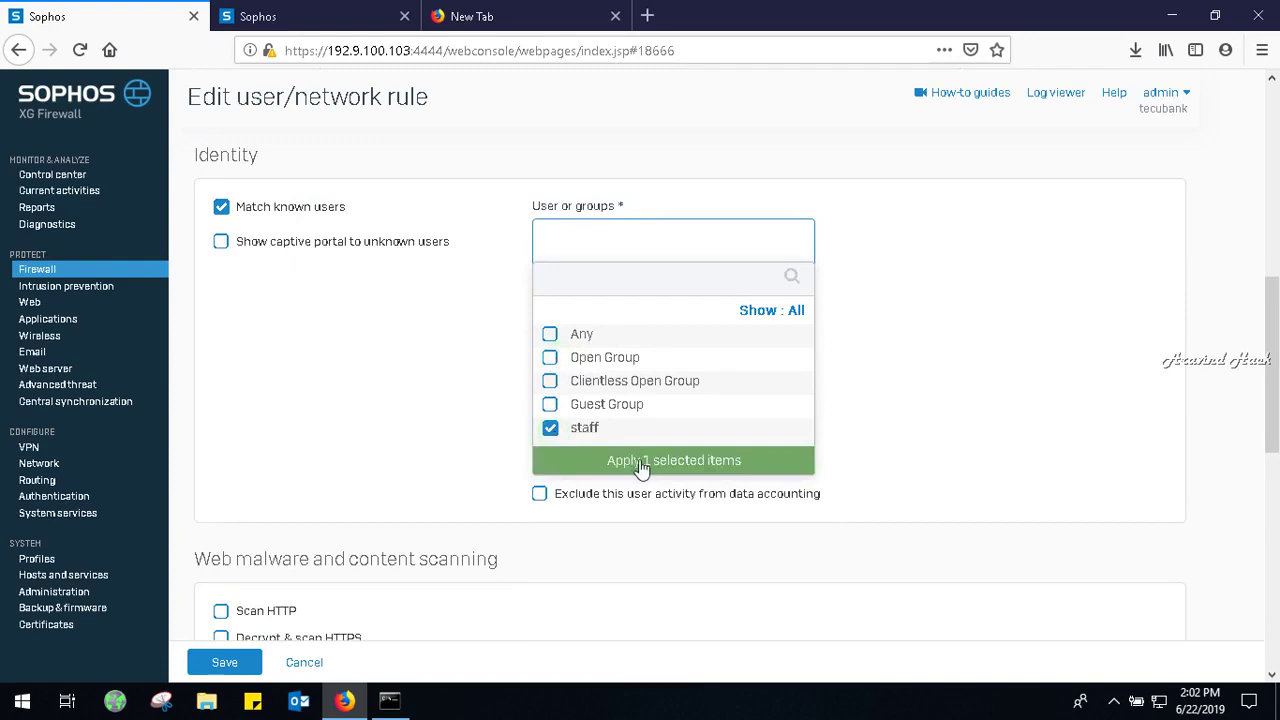
{"action": "left_click", "coordinate": [642, 463]}
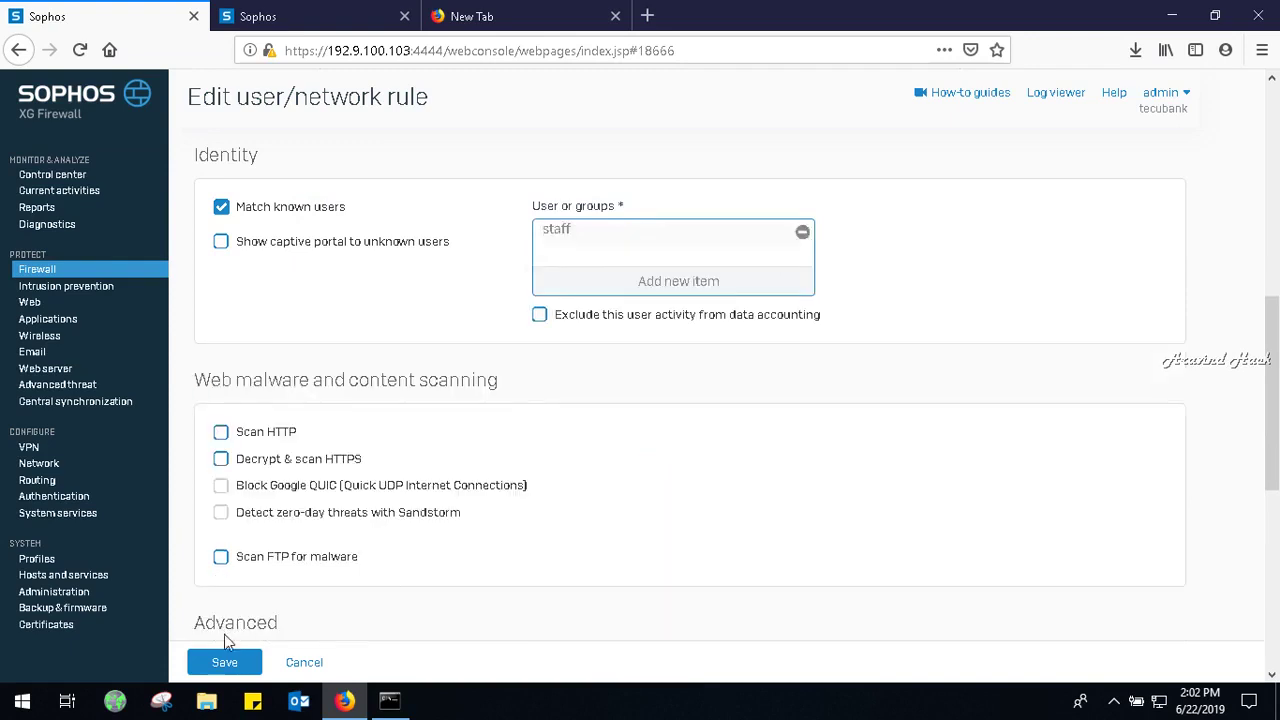
Turn on HTTP scanning, QUIC blocking, Sandstorm and FTP malware scanning, then save the rule.
{"action": "left_click", "coordinate": [221, 433]}
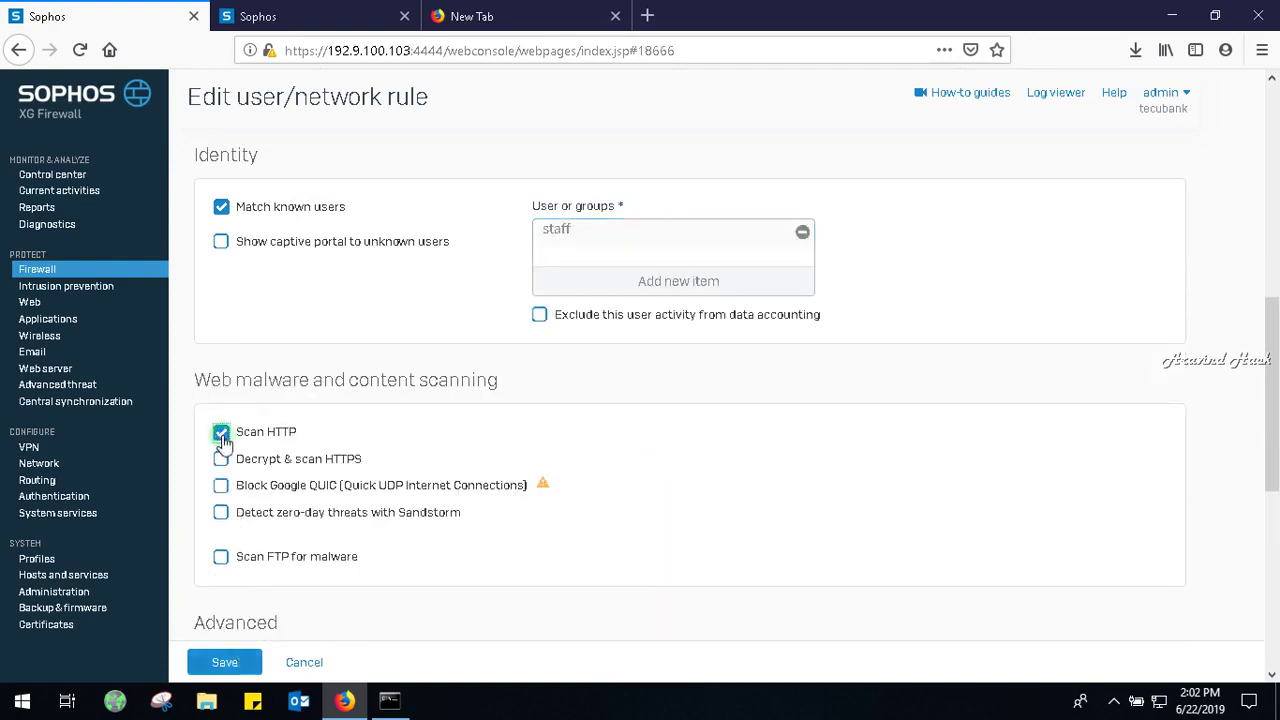
{"action": "left_click", "coordinate": [221, 459]}
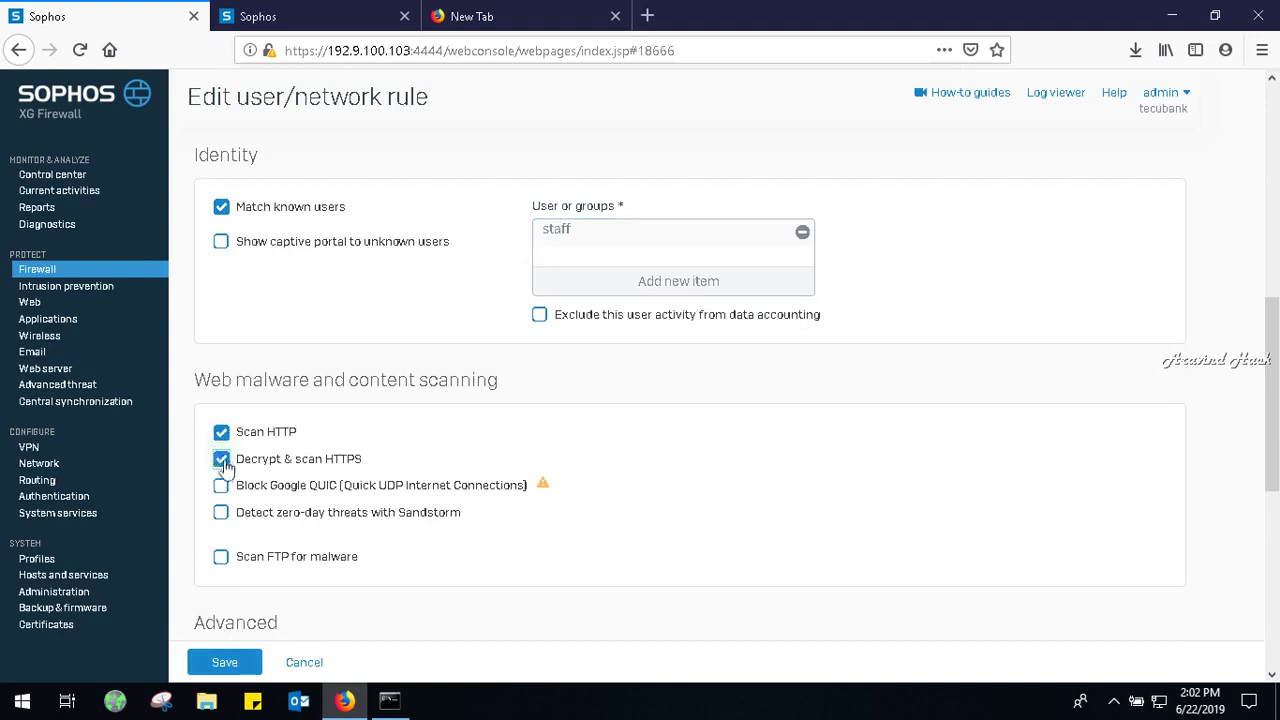
{"action": "left_click", "coordinate": [221, 459]}
{"action": "left_click", "coordinate": [221, 487]}
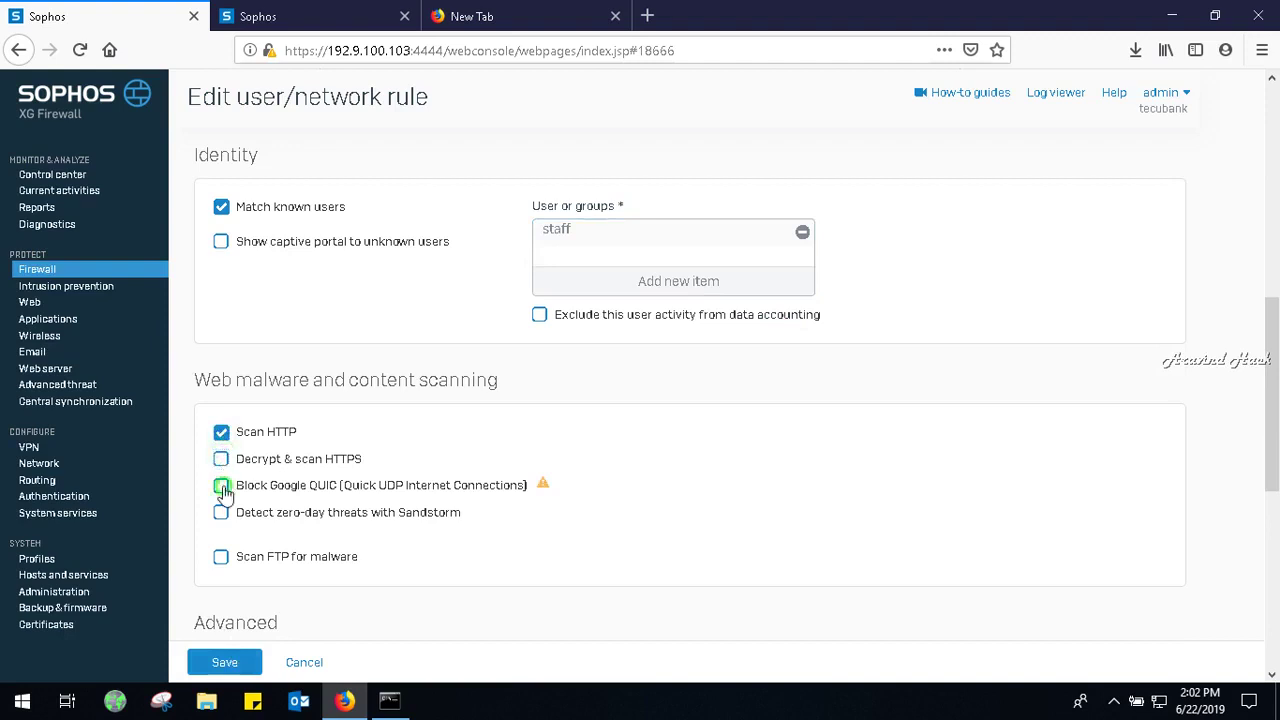
{"action": "left_click", "coordinate": [221, 513]}
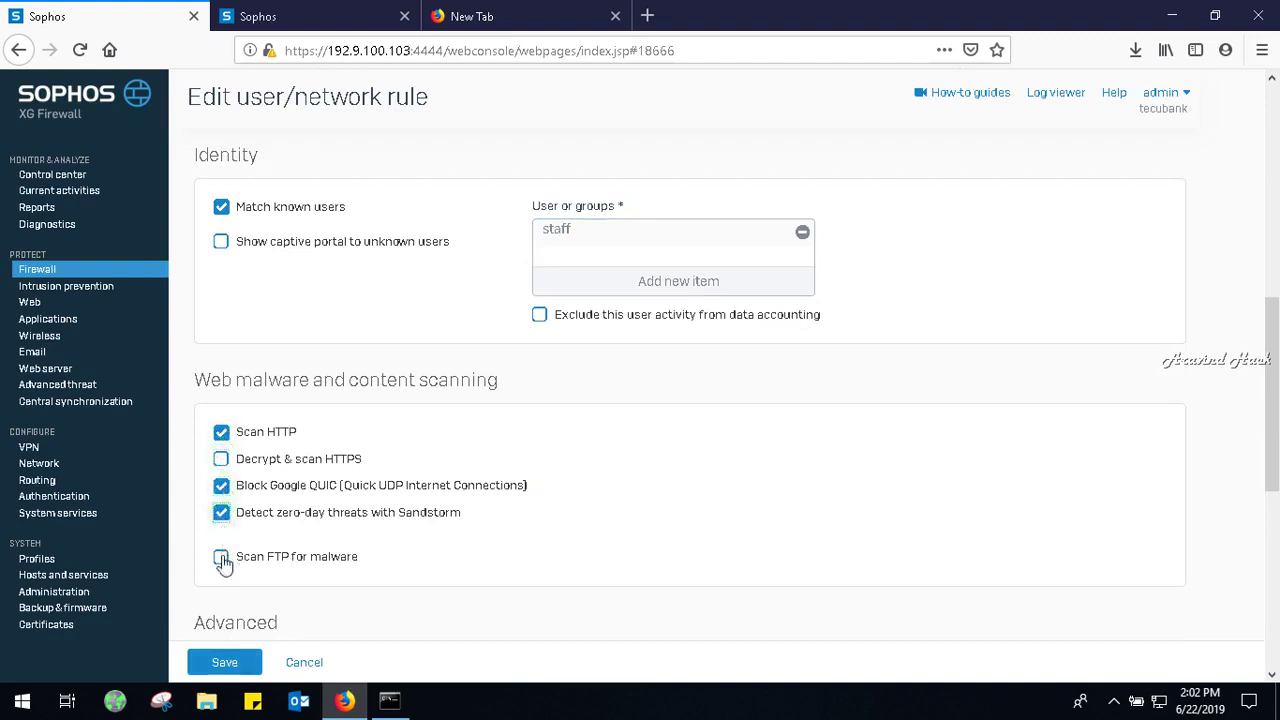
{"action": "left_click", "coordinate": [221, 557]}
{"action": "left_click", "coordinate": [245, 666]}
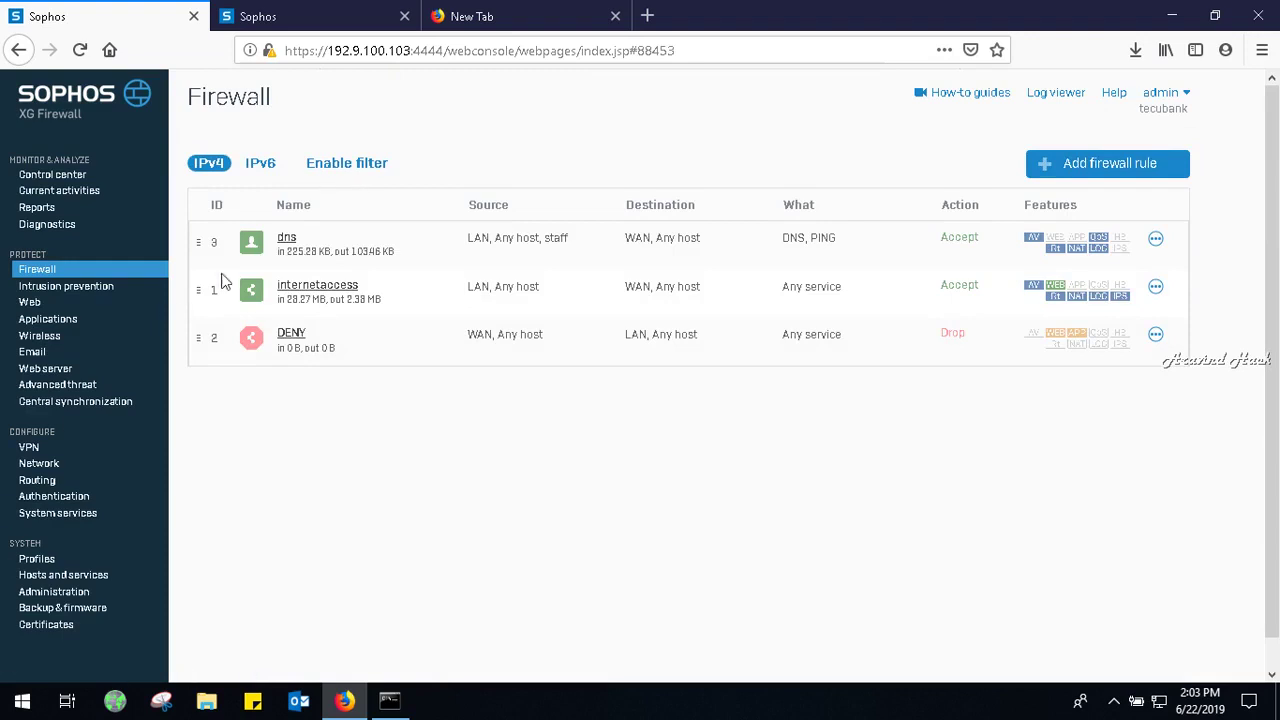
Untick Match known users on the dns rule and save it.
{"action": "left_click", "coordinate": [287, 242]}
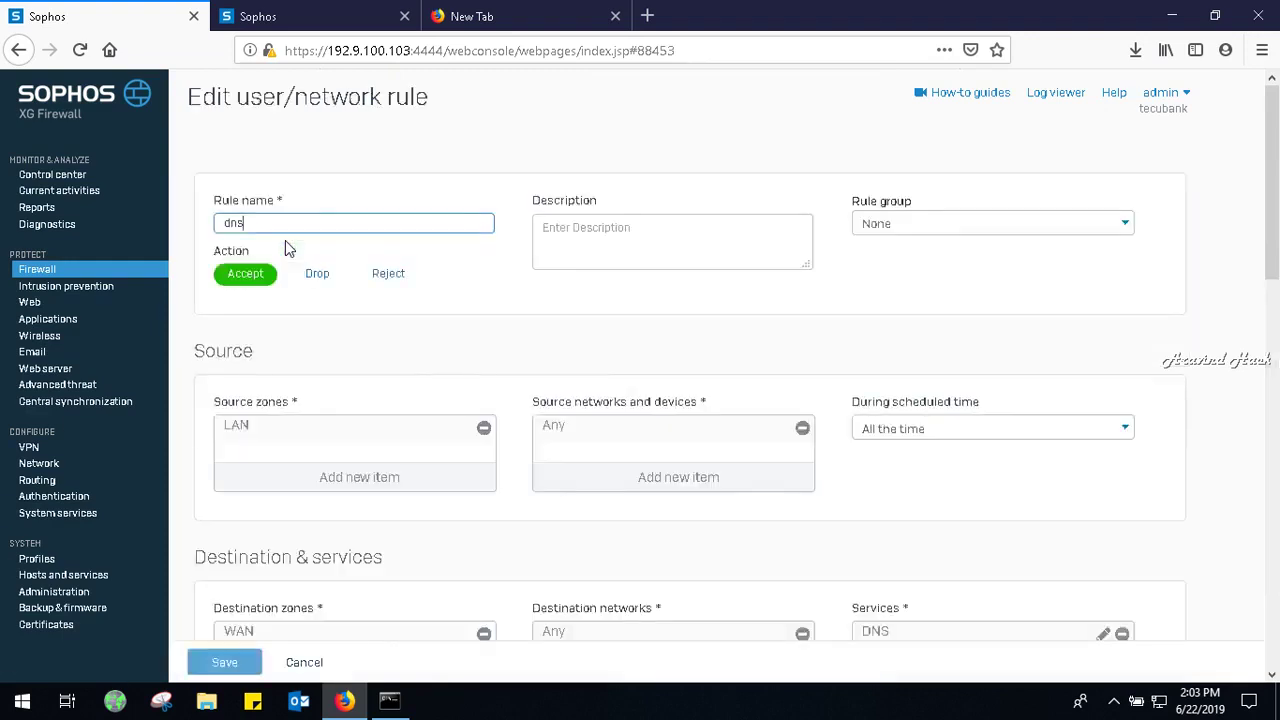
{"action": "left_click_drag", "start_coordinate": [1277, 195], "coordinate": [1277, 362]}
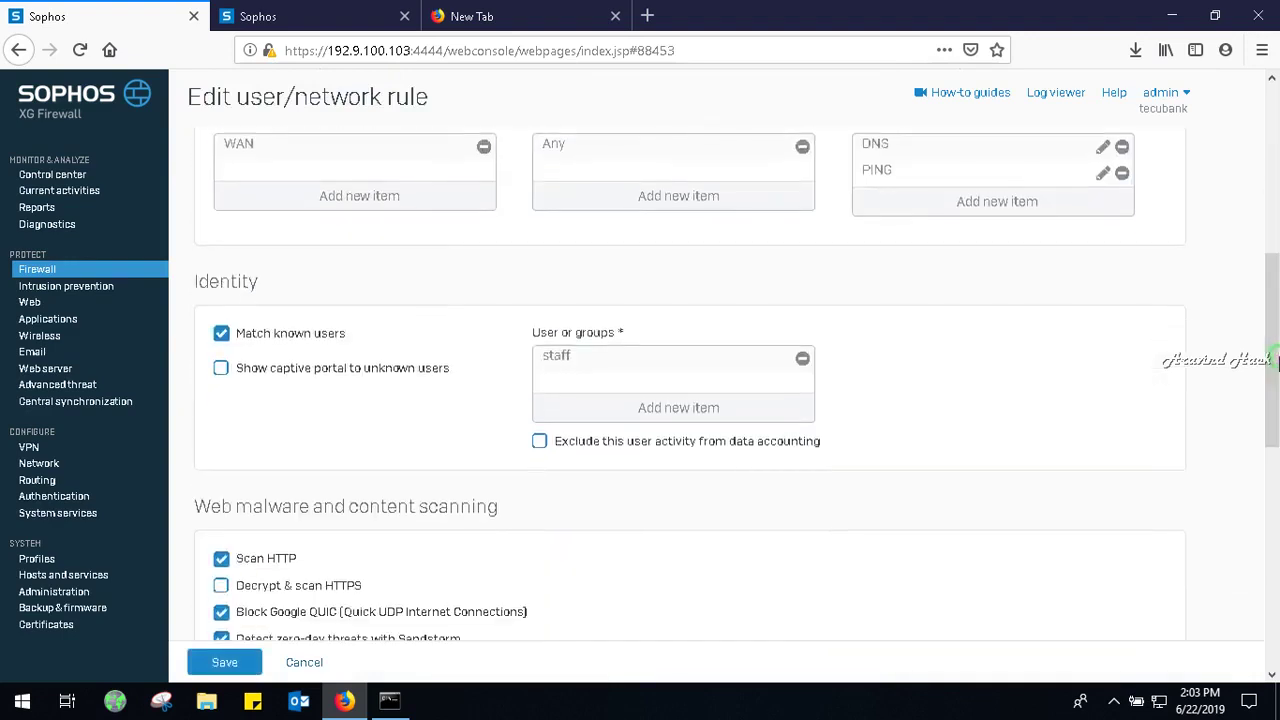
{"action": "left_click", "coordinate": [313, 336]}
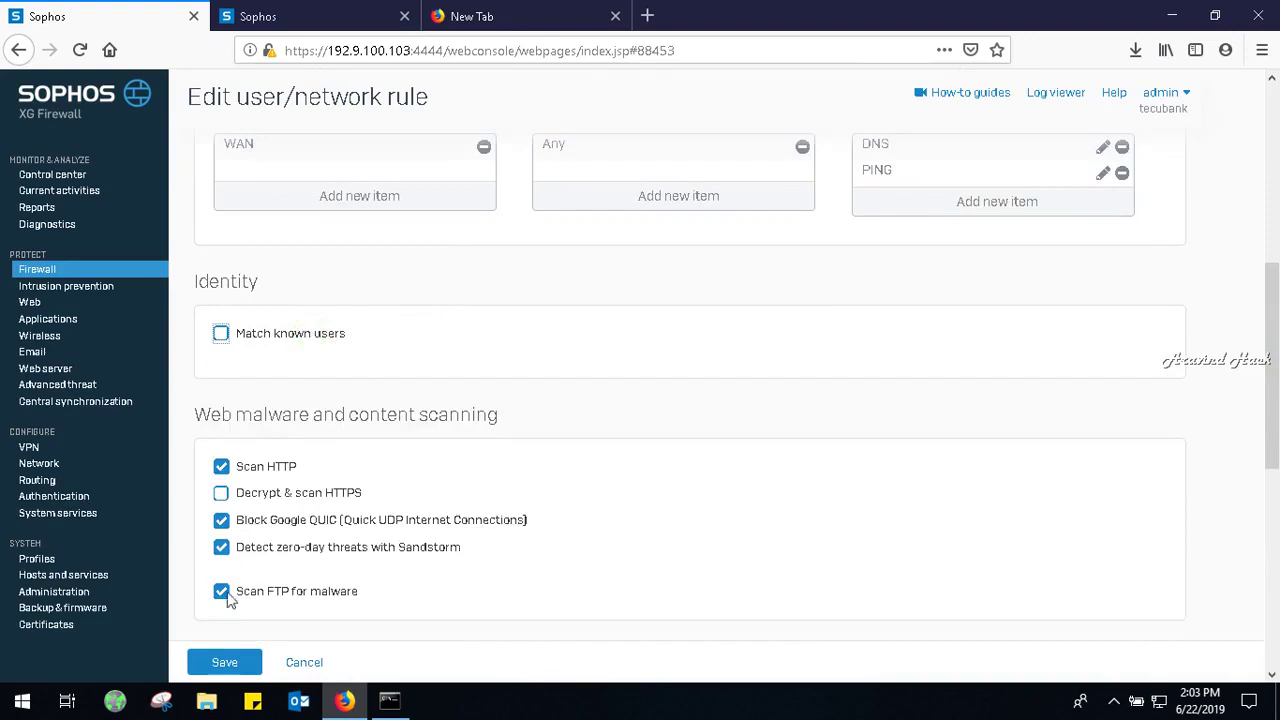
{"action": "left_click", "coordinate": [228, 673]}
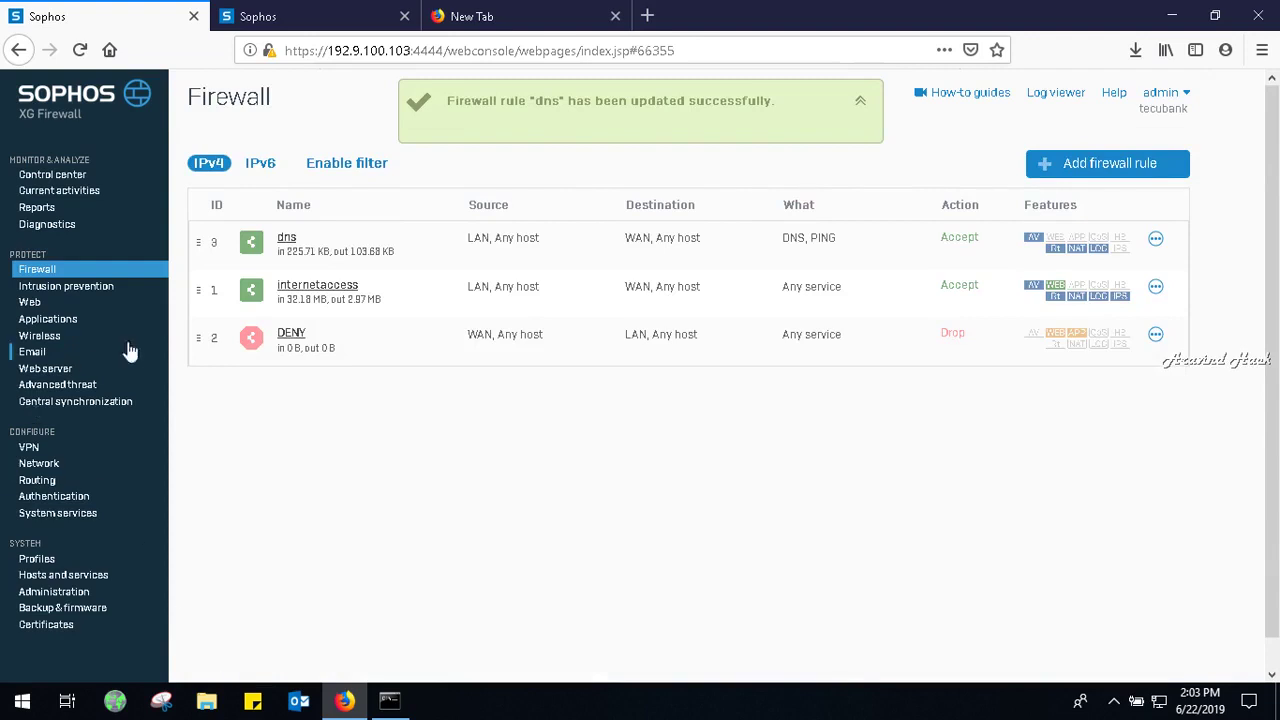
Make the internetaccess rule match known users, with staff replacing Any, and save it.
{"action": "left_click", "coordinate": [290, 287]}
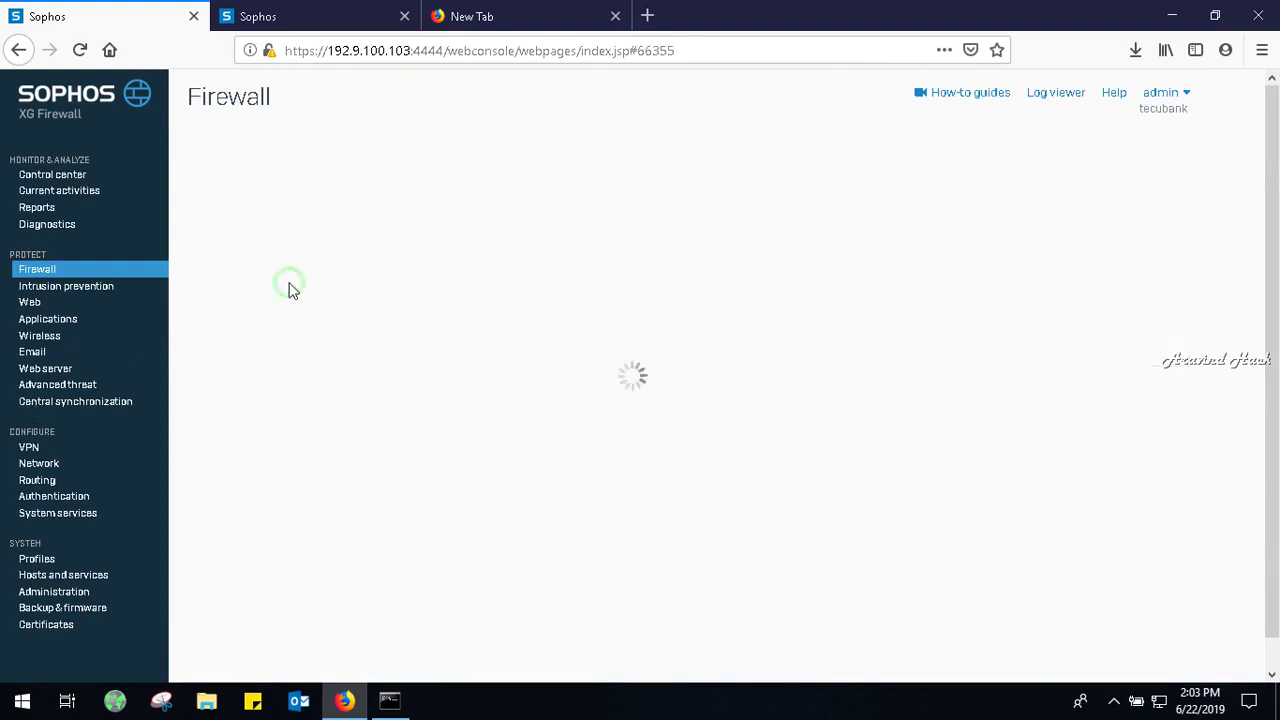
{"action": "left_click_drag", "start_coordinate": [1277, 208], "coordinate": [1277, 422]}
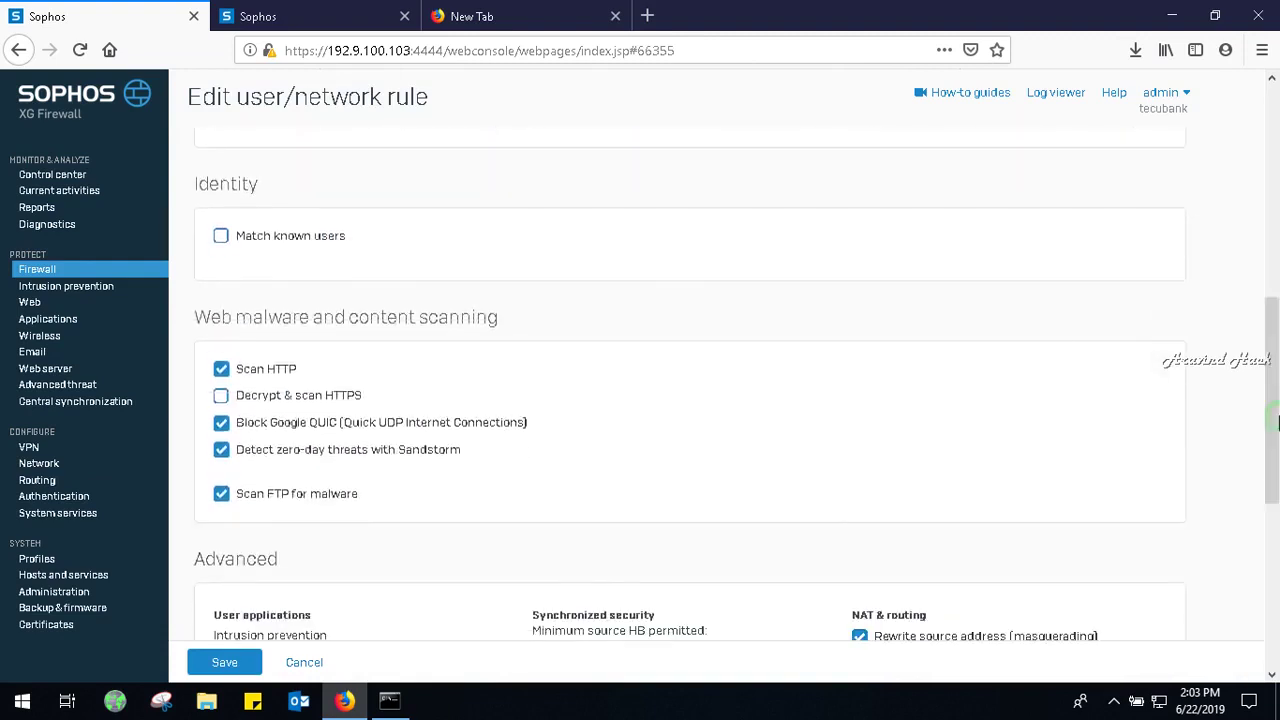
{"action": "left_click", "coordinate": [335, 238]}
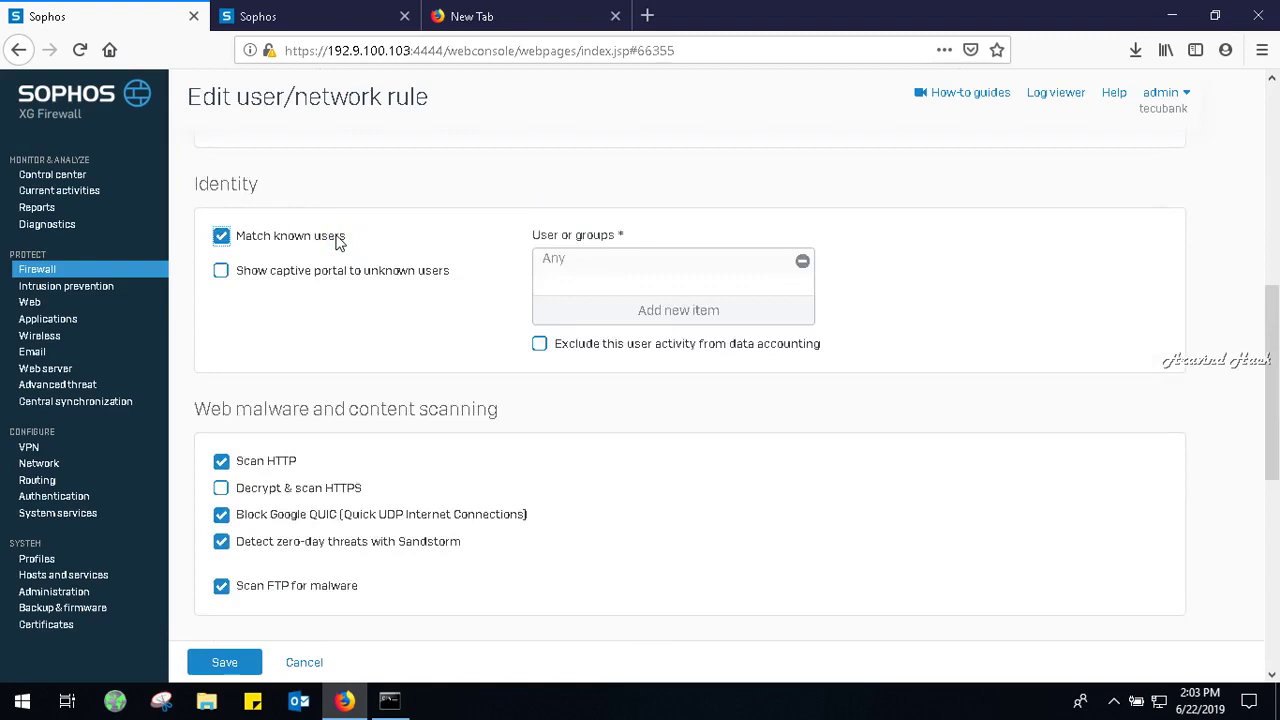
{"action": "left_click", "coordinate": [802, 260]}
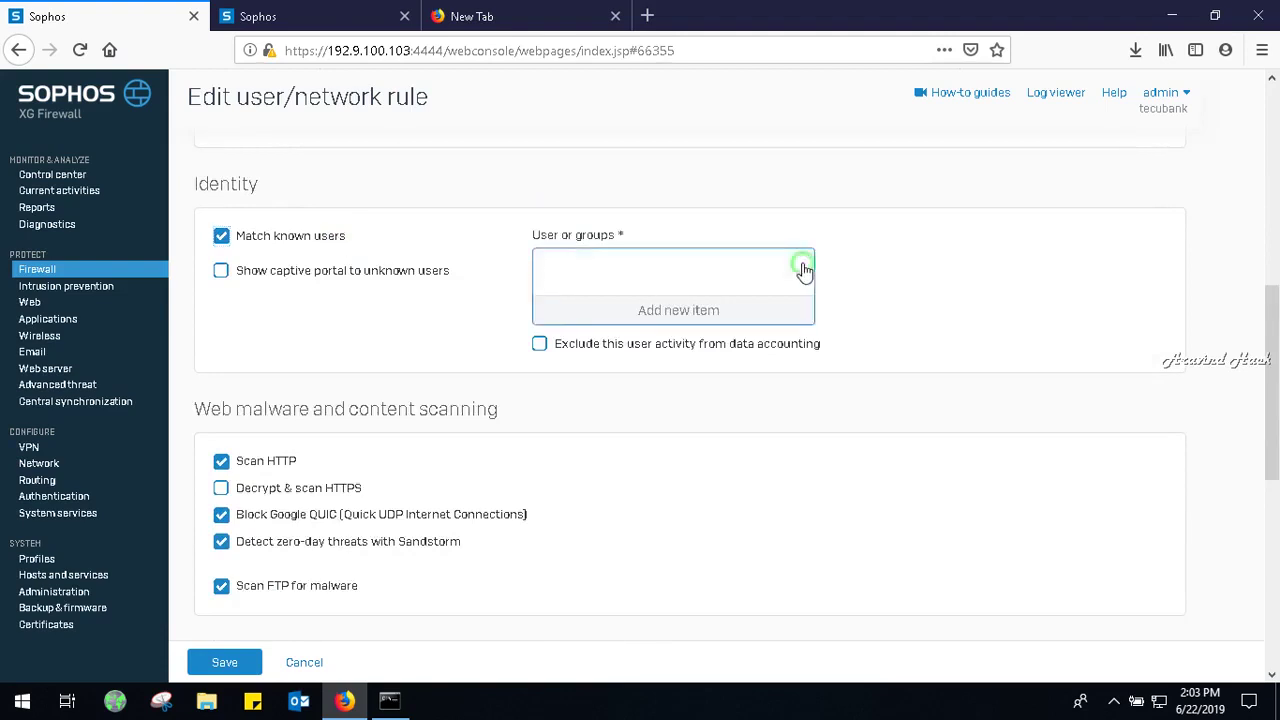
{"action": "left_click", "coordinate": [686, 308]}
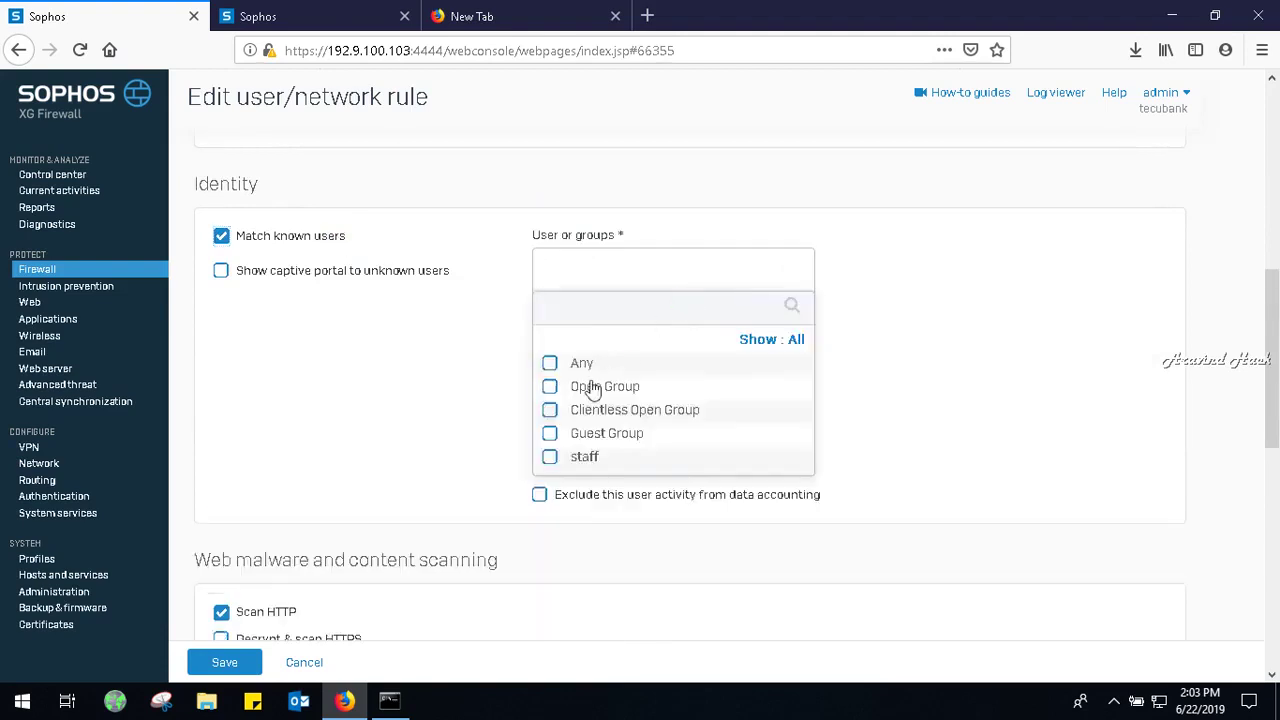
{"action": "left_click", "coordinate": [550, 458]}
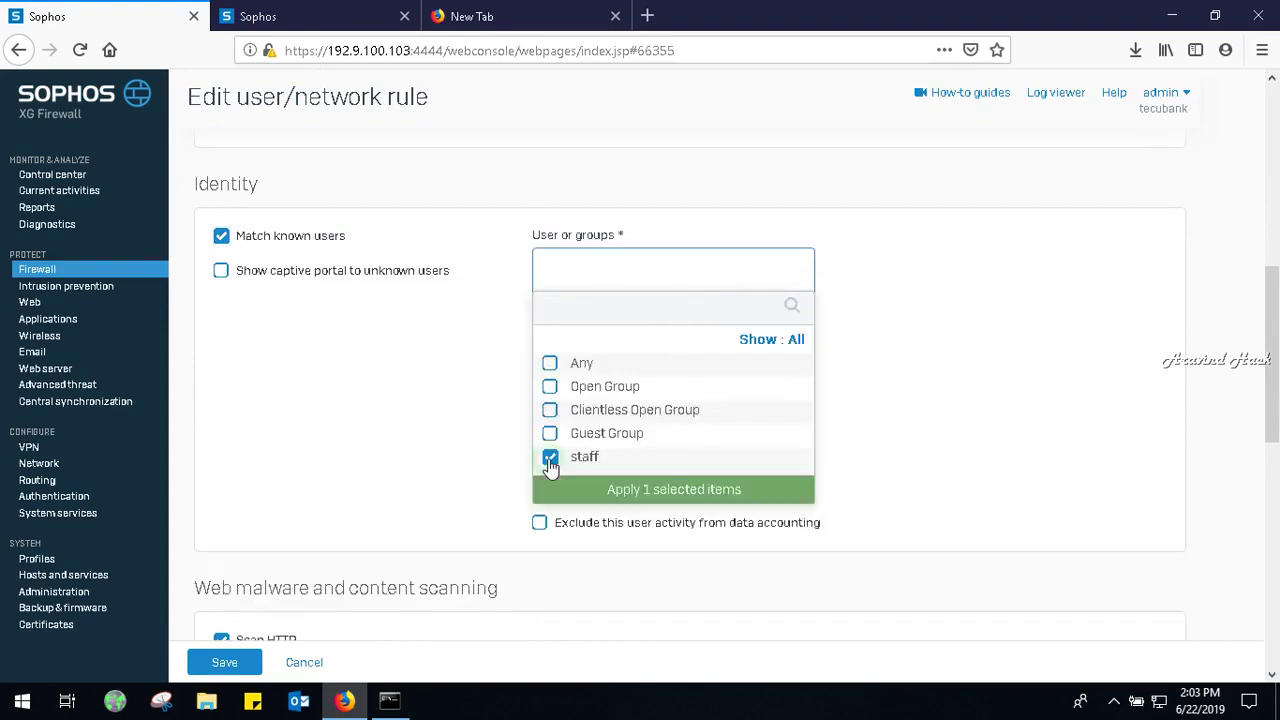
{"action": "left_click", "coordinate": [614, 492]}
{"action": "left_click_drag", "start_coordinate": [1277, 450], "coordinate": [1275, 660]}
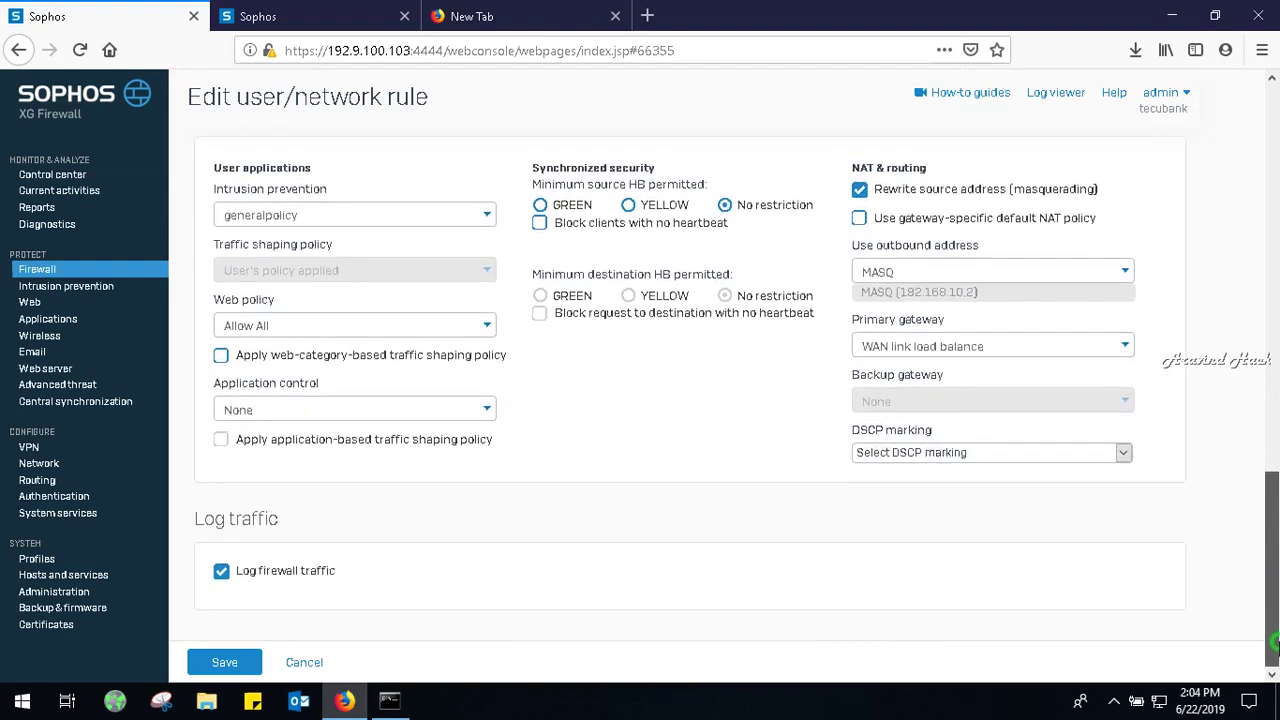
{"action": "left_click", "coordinate": [226, 665]}
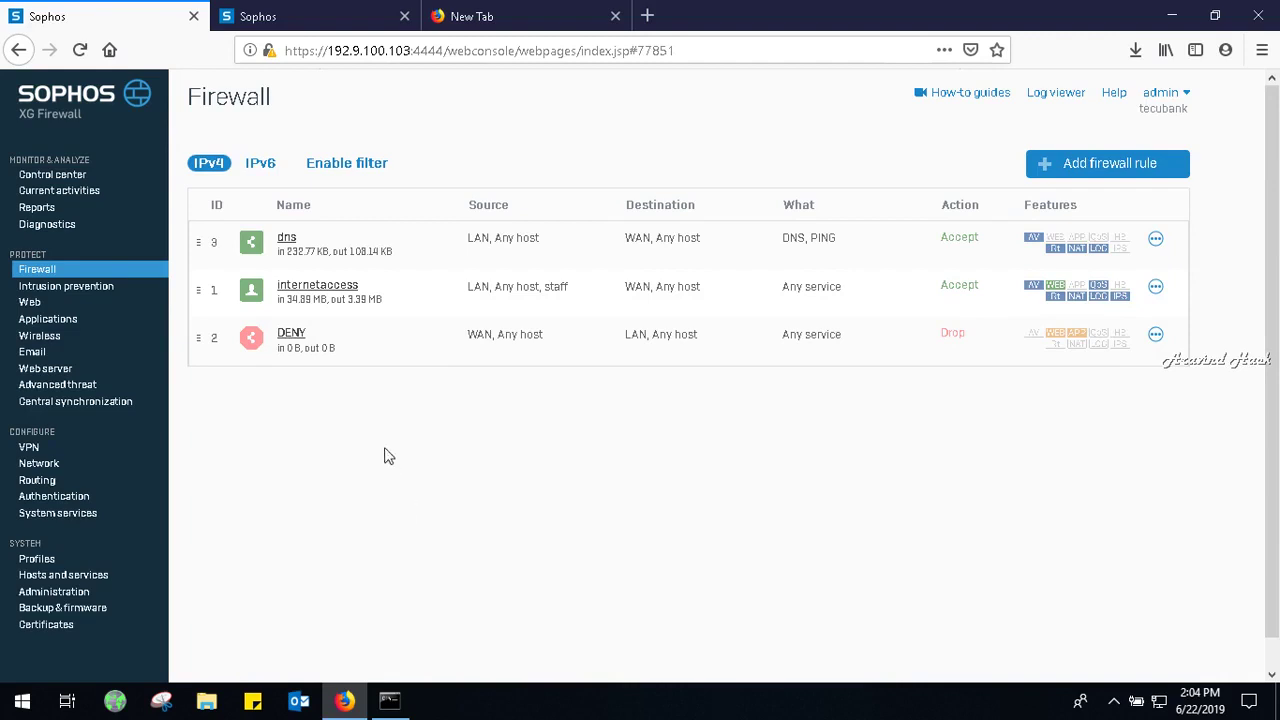
On the internetaccess rule, replace the staff user with Open Group.
{"action": "left_click", "coordinate": [296, 286]}
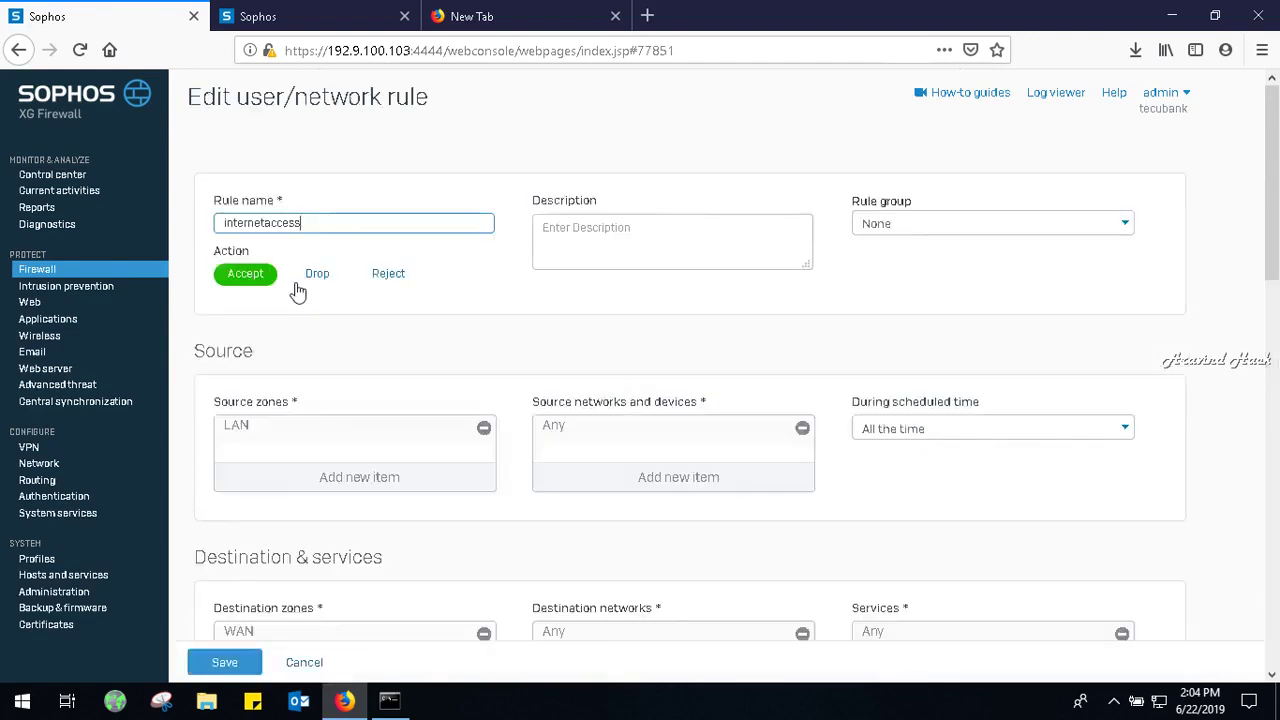
{"action": "left_click_drag", "start_coordinate": [1275, 207], "coordinate": [1274, 410]}
{"action": "left_click", "coordinate": [803, 258]}
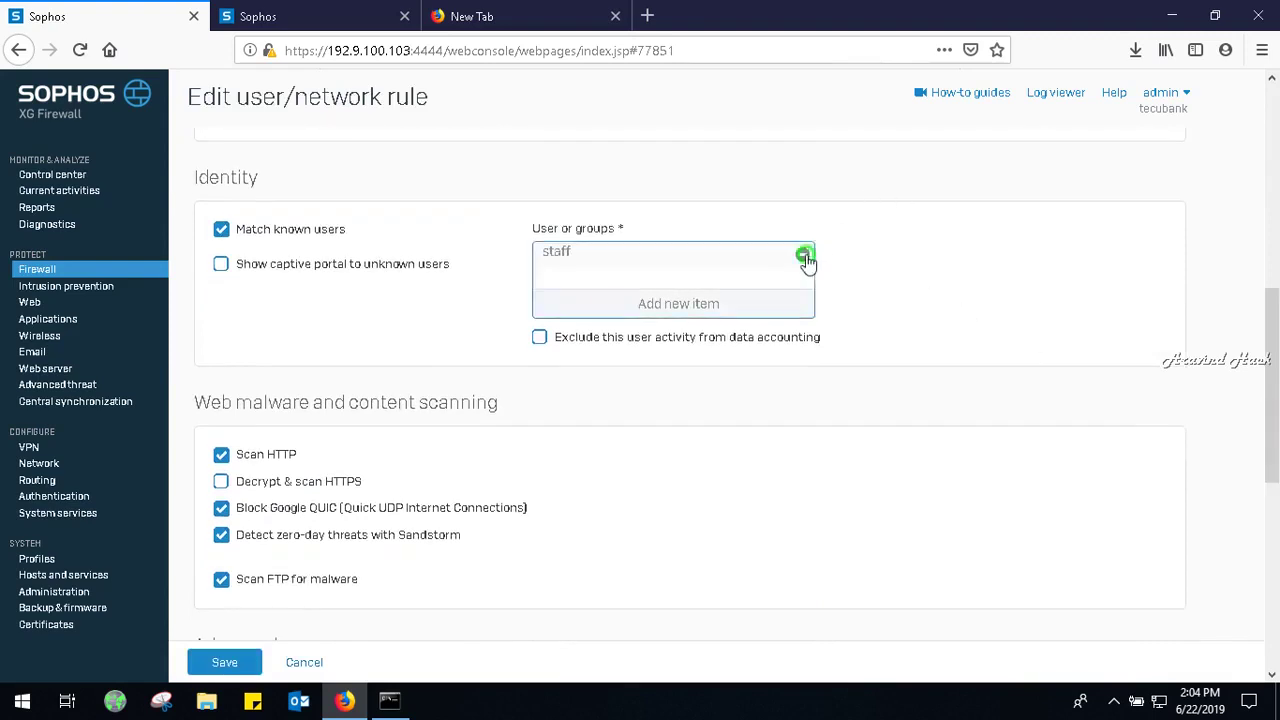
{"action": "left_click", "coordinate": [699, 305]}
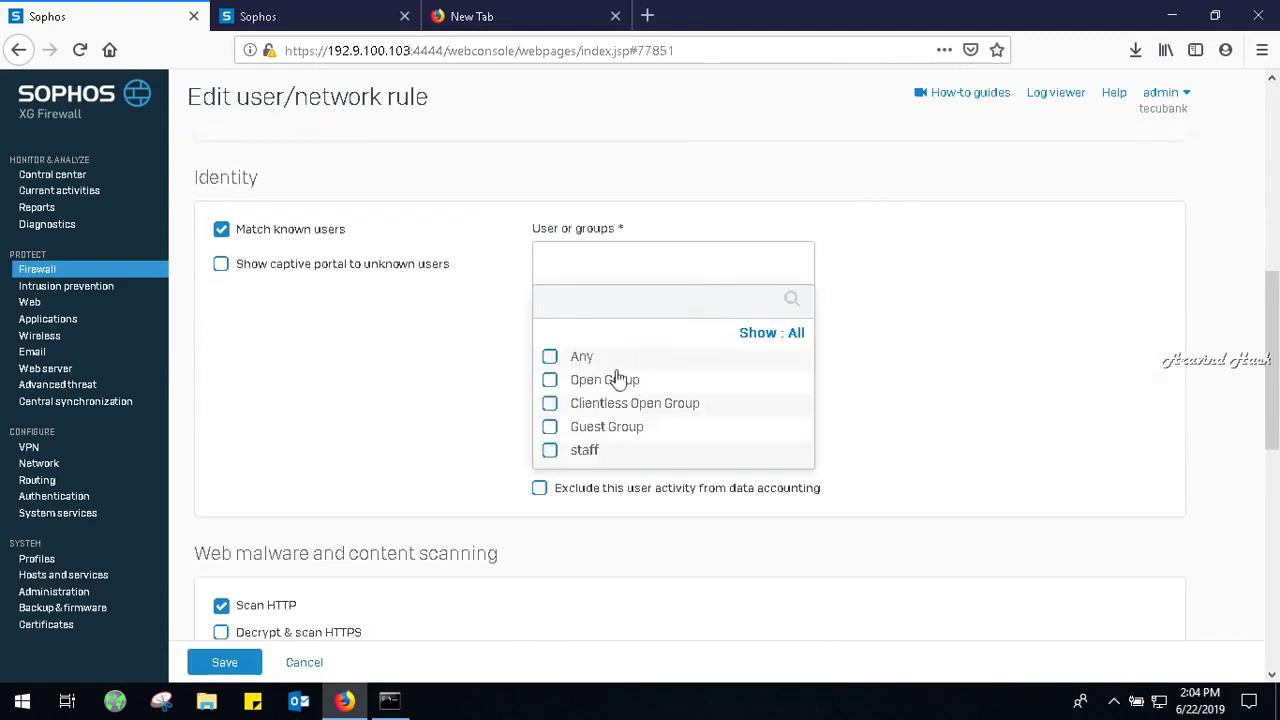
{"action": "left_click", "coordinate": [610, 378]}
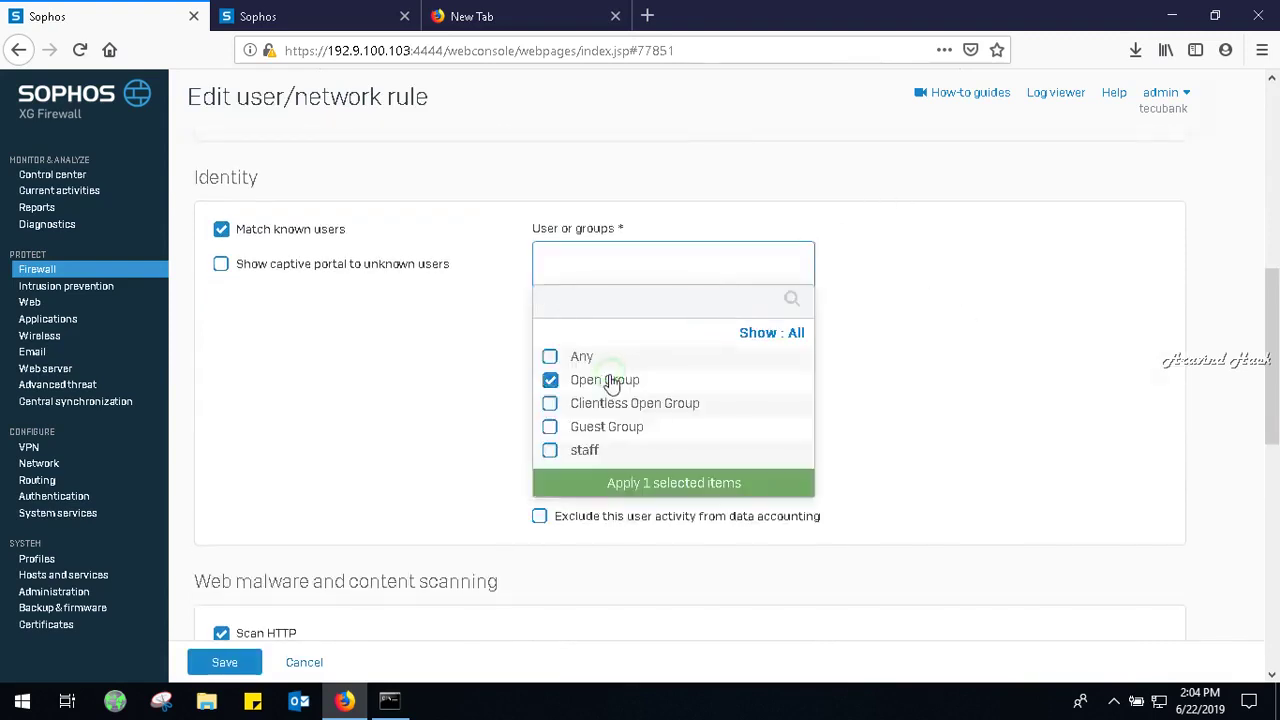
{"action": "left_click", "coordinate": [583, 453]}
{"action": "left_click", "coordinate": [583, 453]}
{"action": "left_click", "coordinate": [630, 478]}
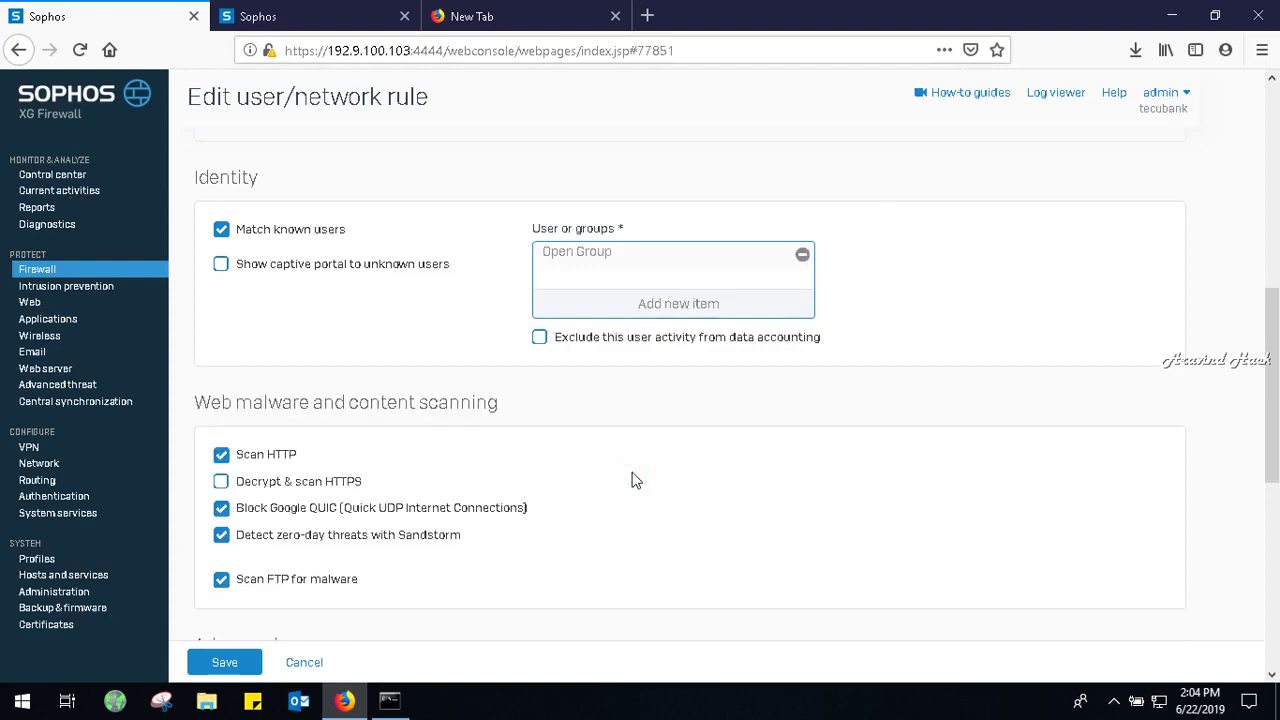
Swap Open Group back to the staff user and save the internetaccess rule.
{"action": "left_click", "coordinate": [803, 258]}
{"action": "left_click", "coordinate": [585, 305]}
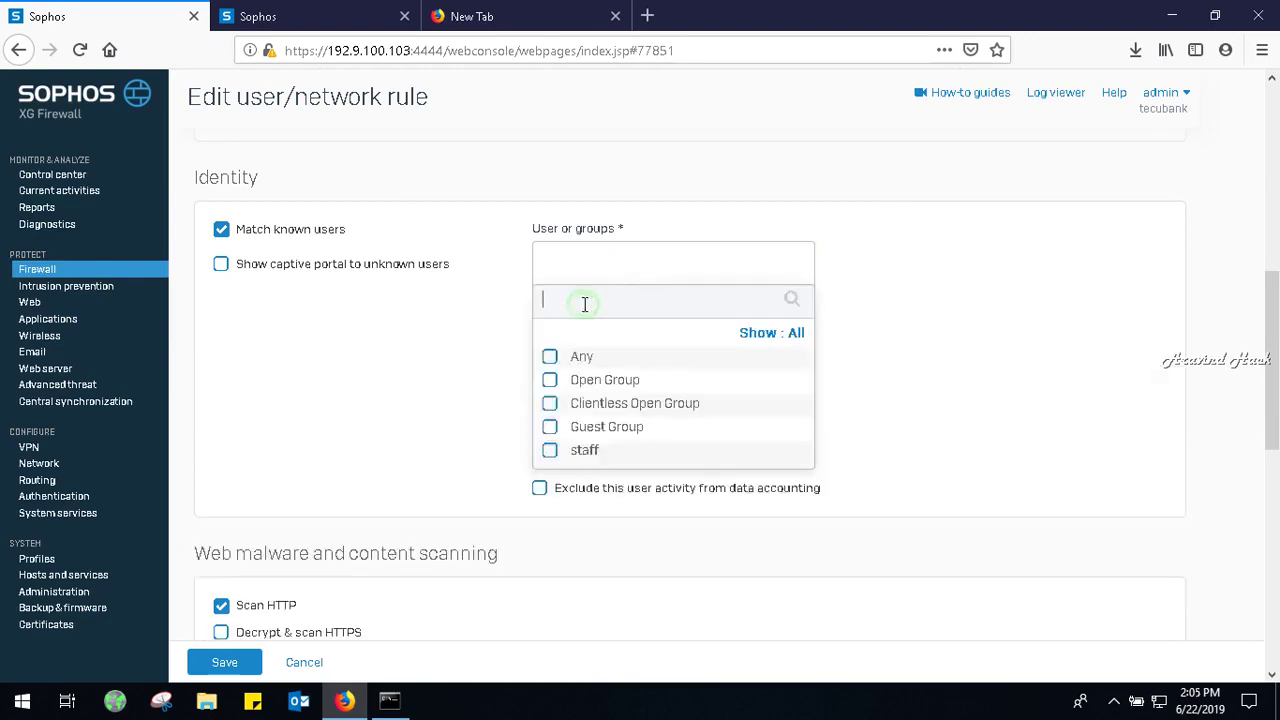
{"action": "left_click", "coordinate": [550, 450]}
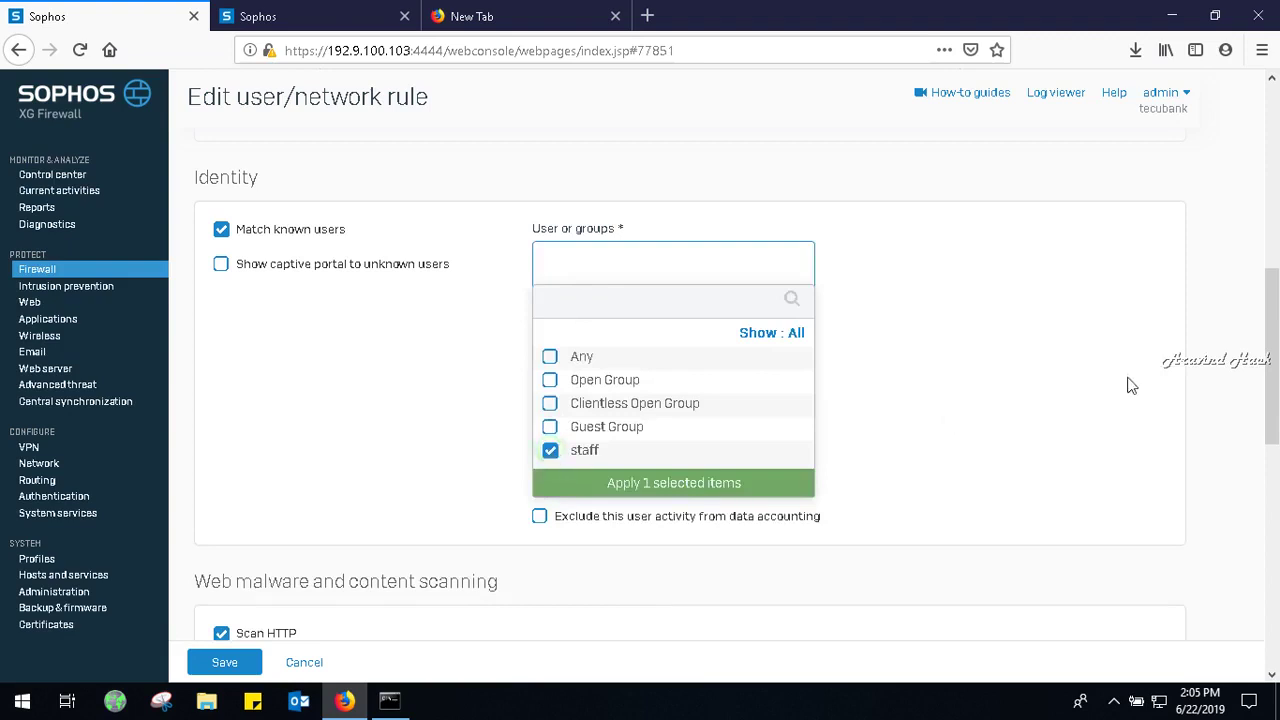
{"action": "left_click", "coordinate": [766, 484]}
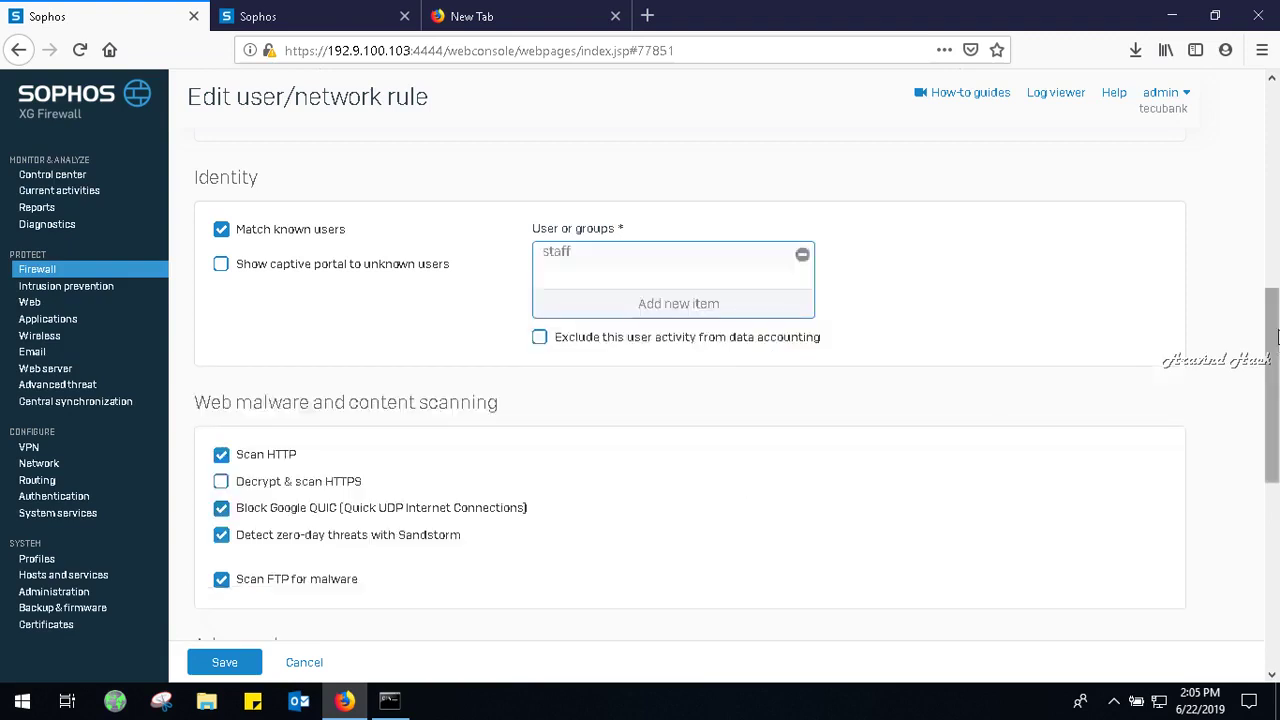
{"action": "left_click_drag", "start_coordinate": [1276, 338], "coordinate": [1276, 590]}
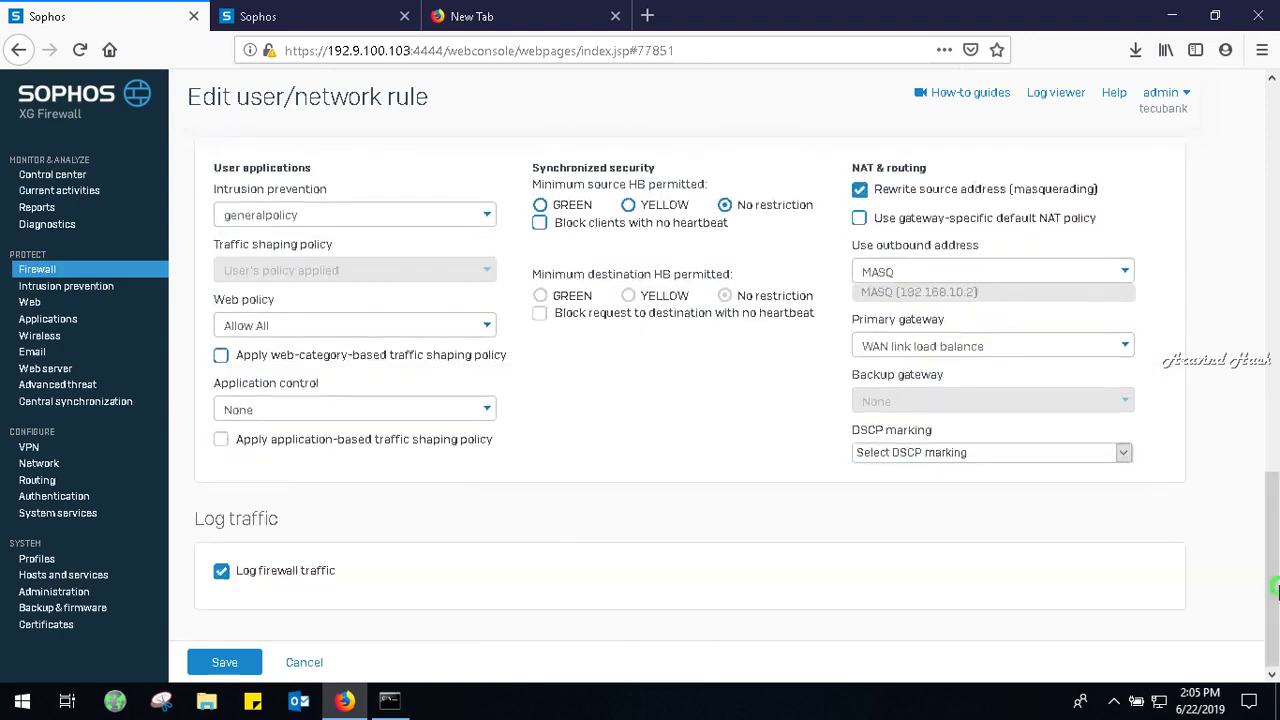
{"action": "left_click", "coordinate": [225, 662]}
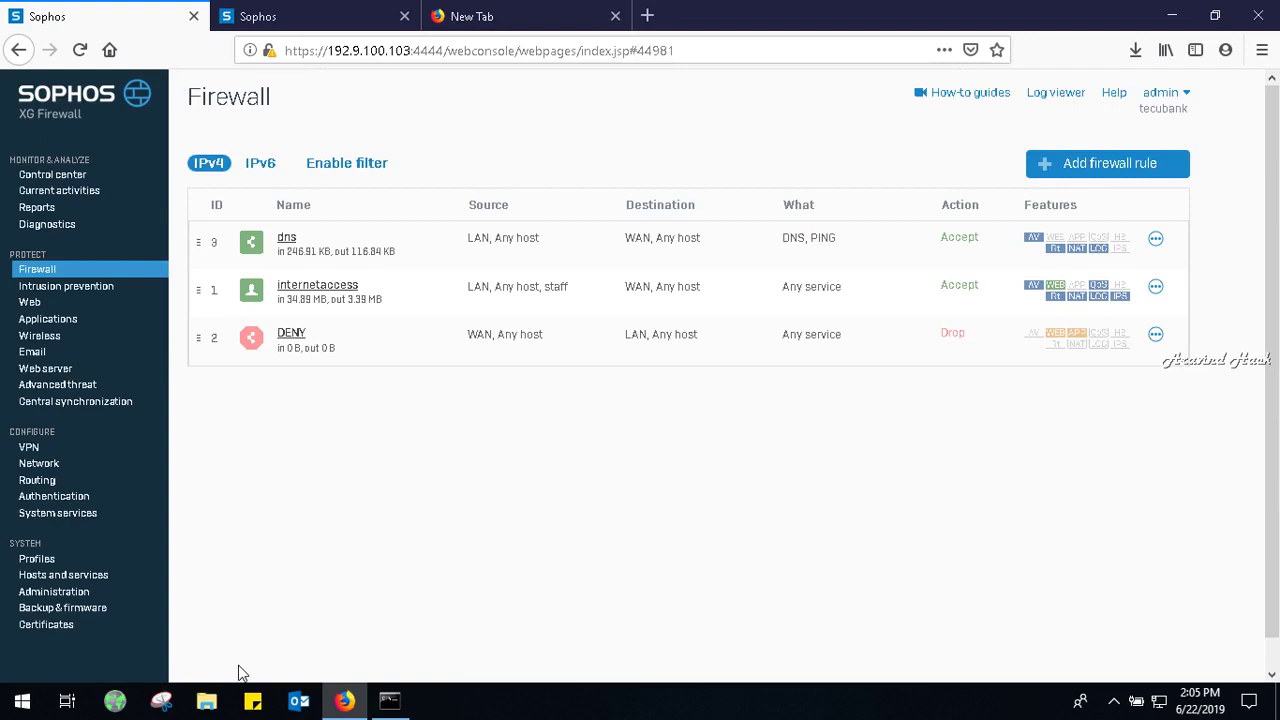
{"action": "left_click", "coordinate": [65, 496]}
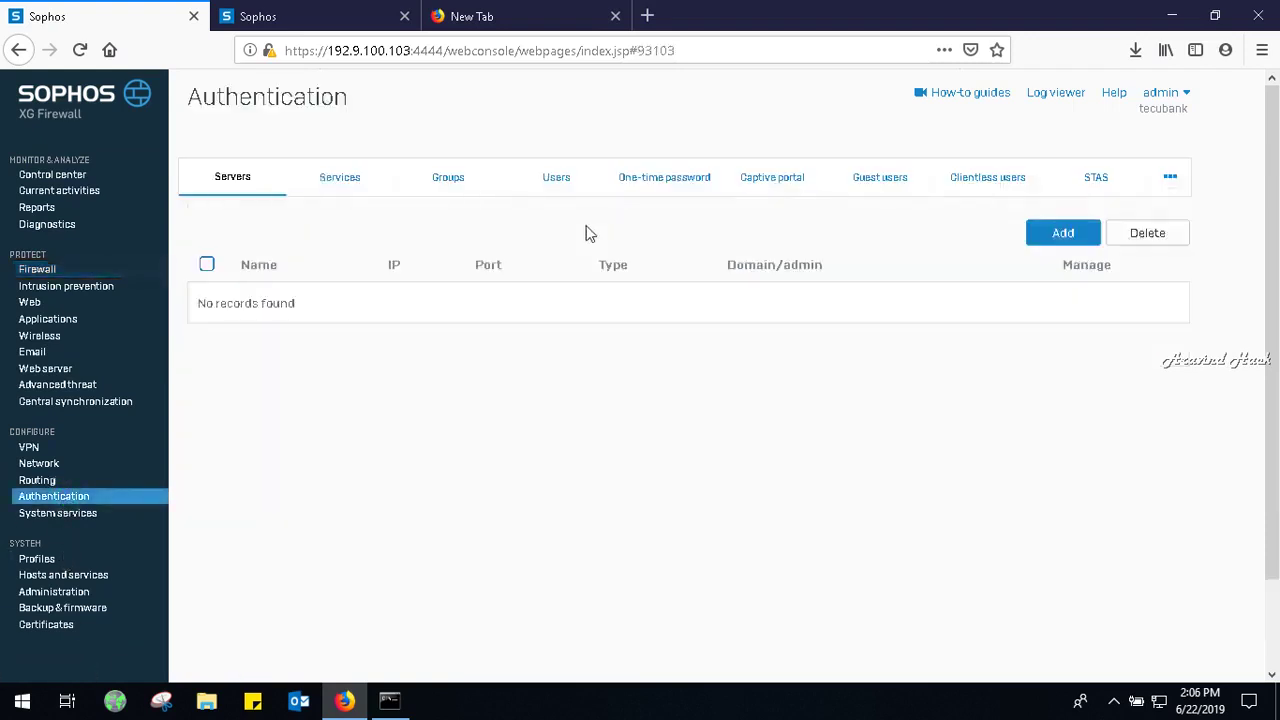
{"action": "left_click", "coordinate": [1170, 178]}
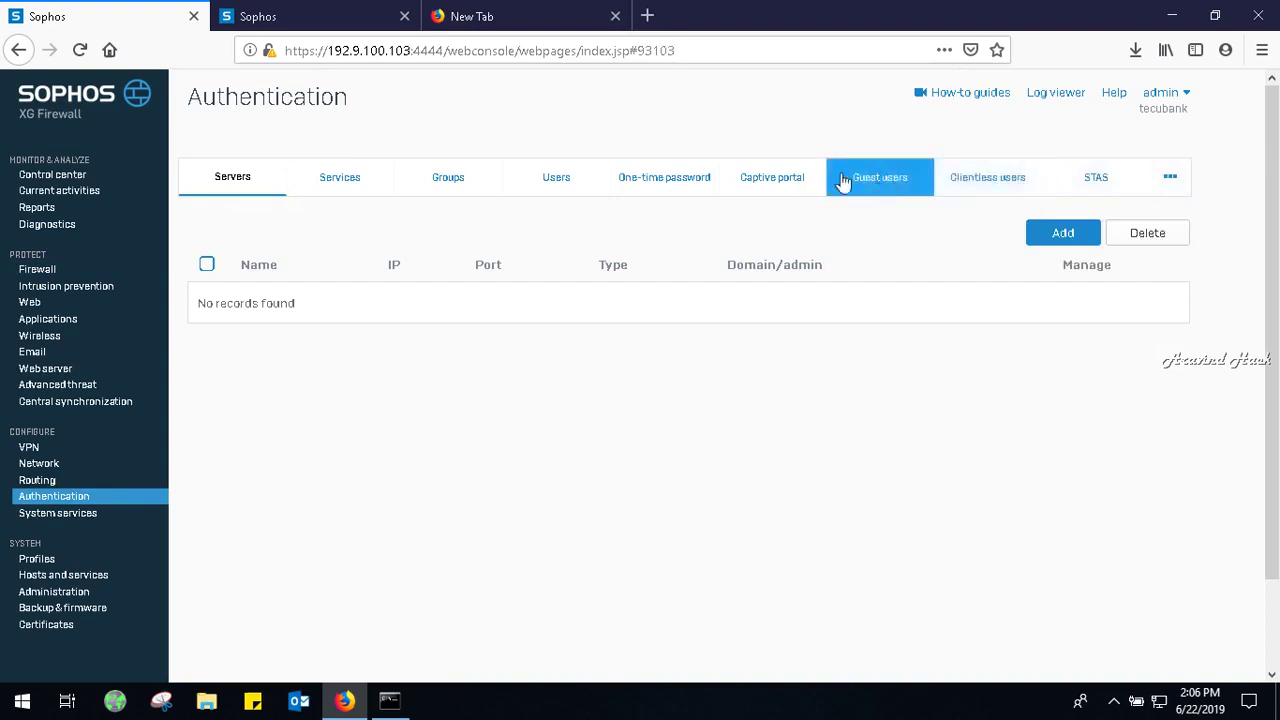
{"action": "left_click", "coordinate": [797, 178]}
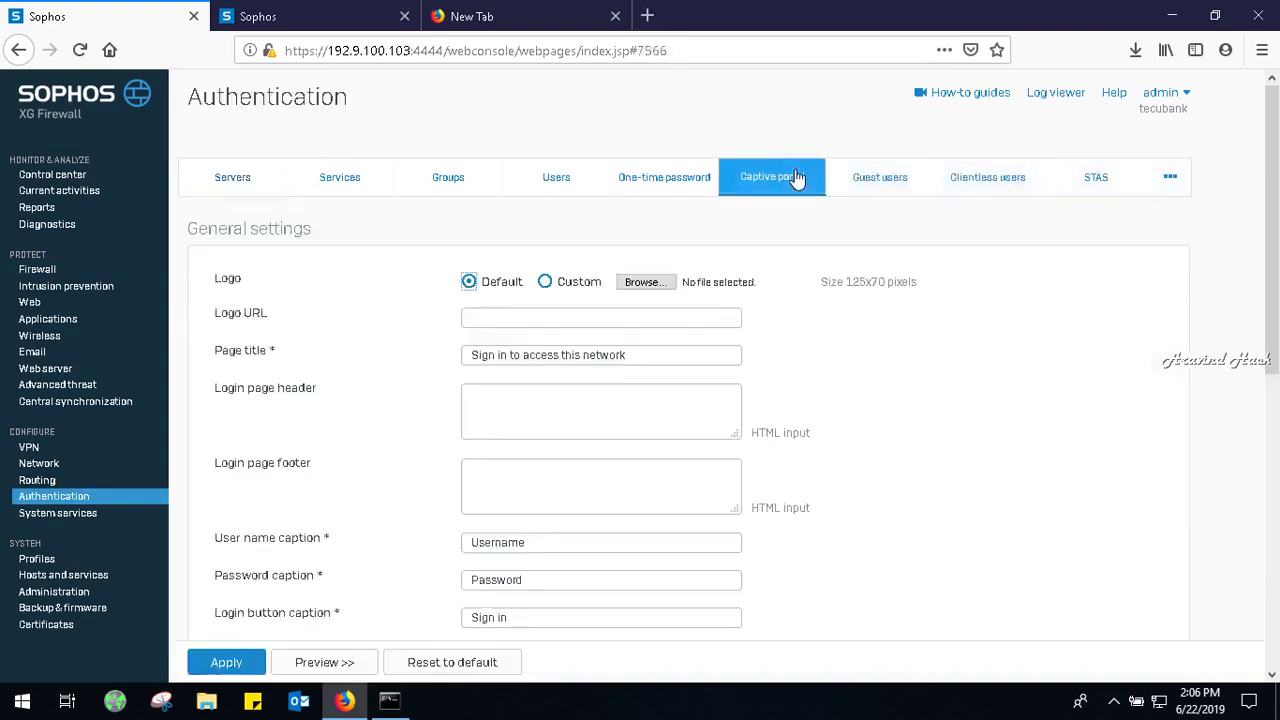
{"action": "left_click_drag", "start_coordinate": [1273, 279], "coordinate": [1275, 572]}
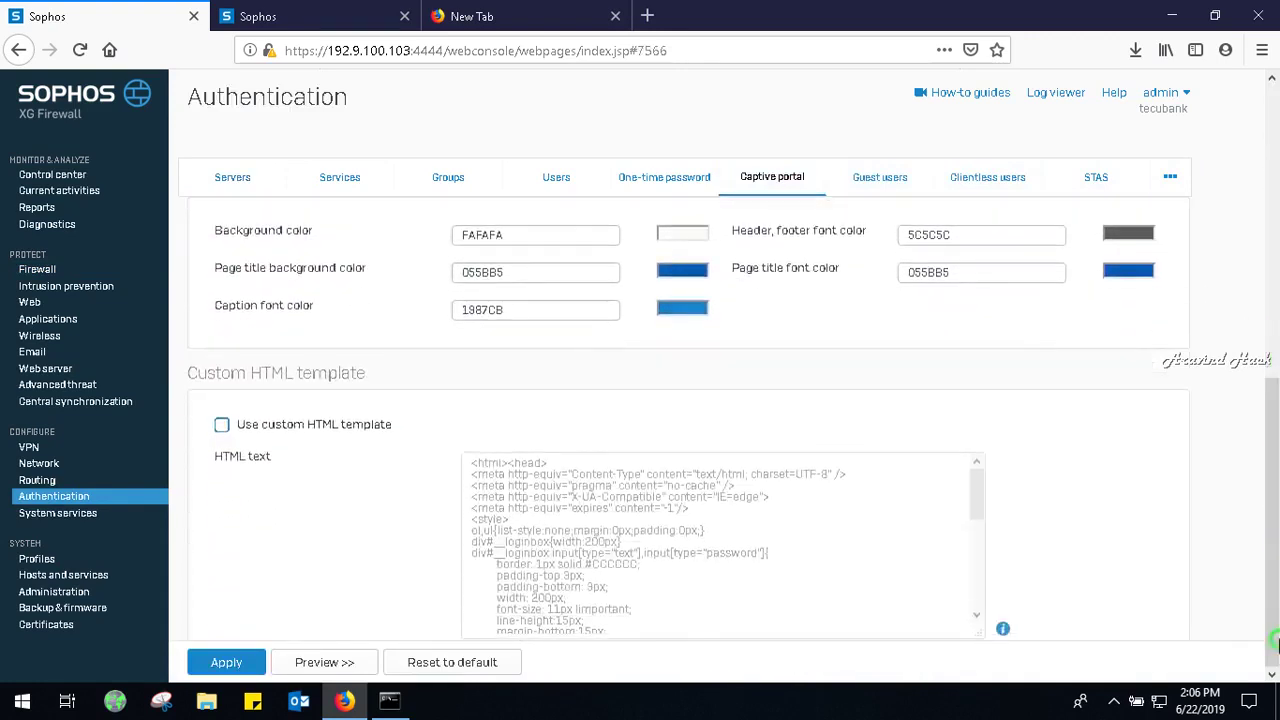
{"action": "left_click", "coordinate": [553, 12]}
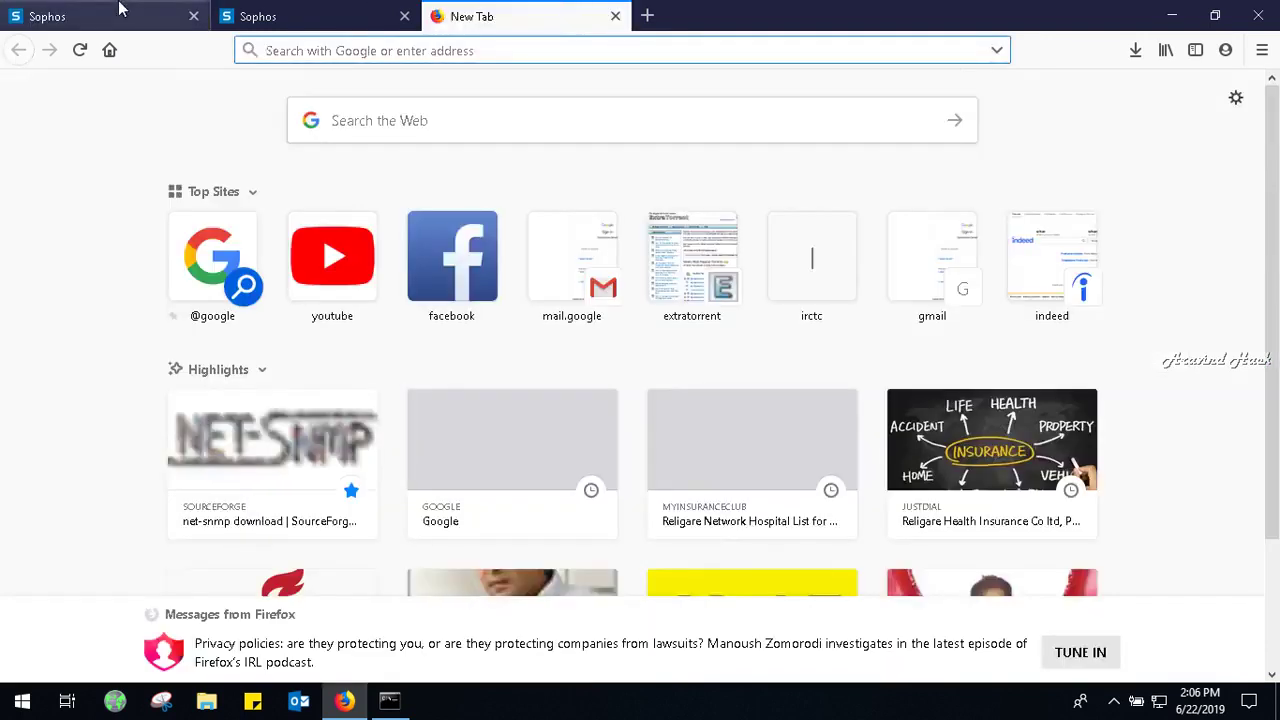
{"action": "left_click", "coordinate": [118, 10]}
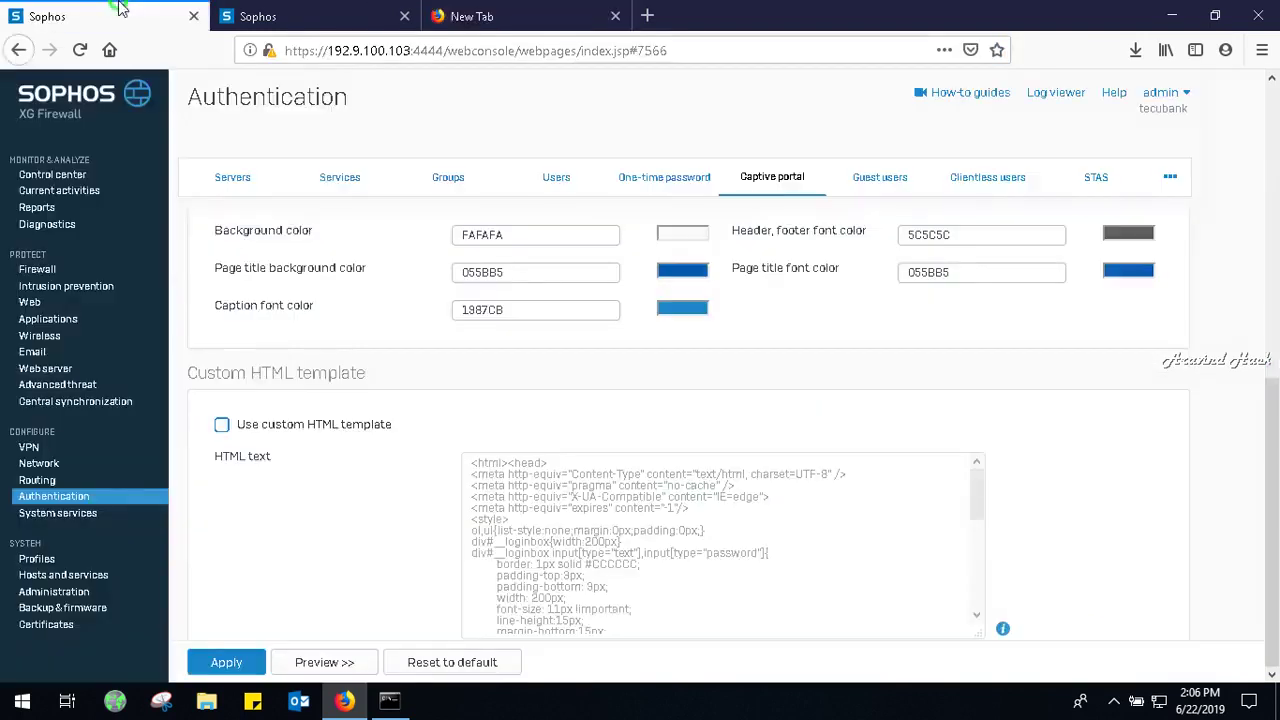
{"action": "left_click", "coordinate": [45, 270]}
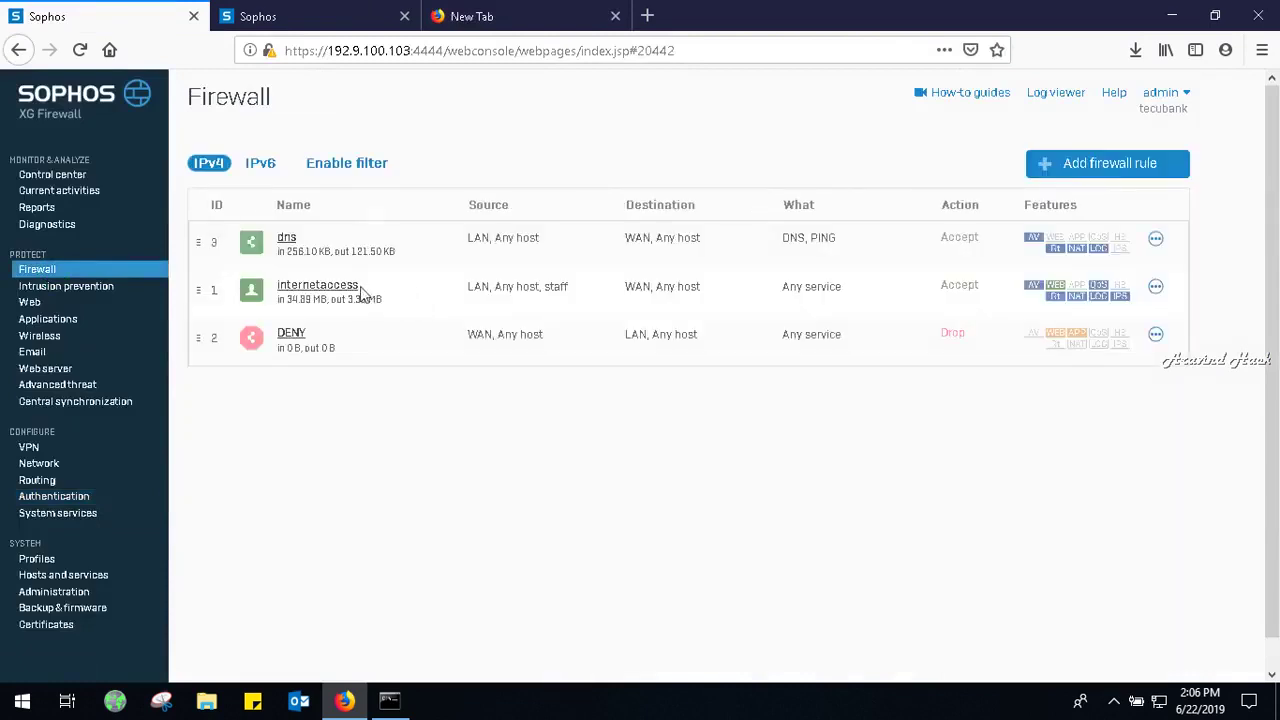
Untick Match known users on the internetaccess rule and save it.
{"action": "left_click", "coordinate": [352, 291]}
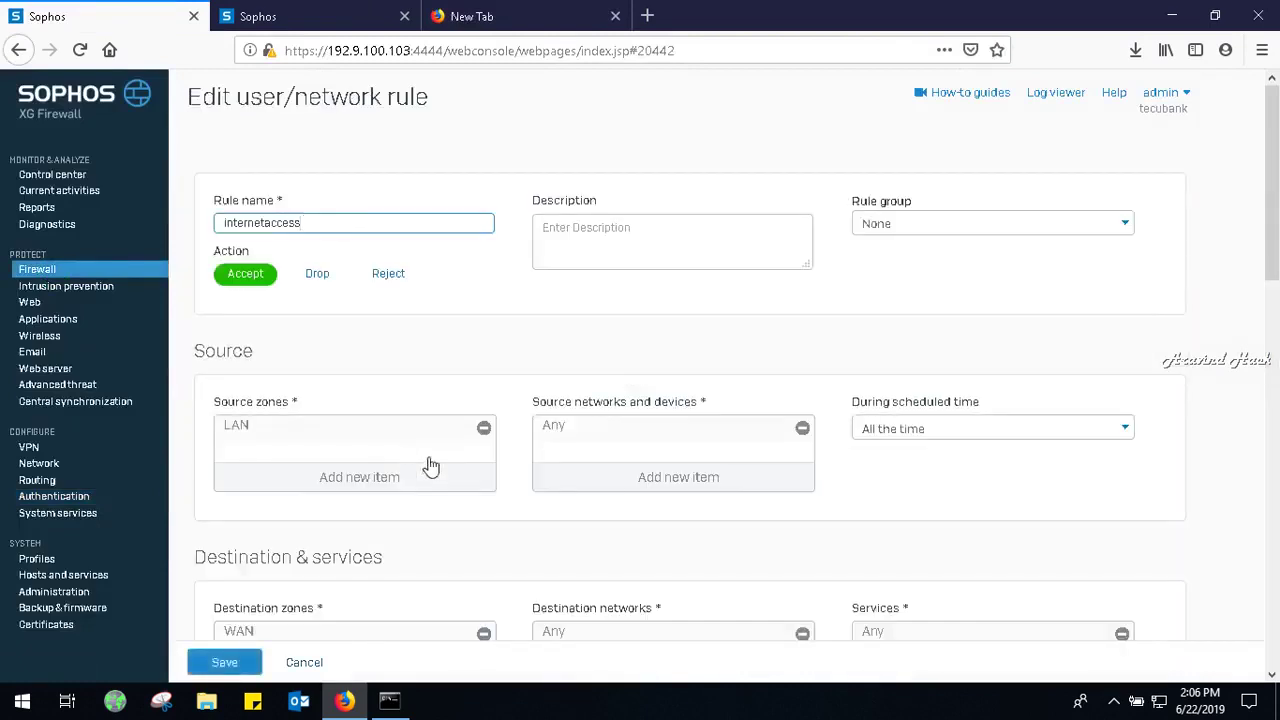
{"action": "scroll", "coordinate": [700, 400], "scroll_direction": "down", "scroll_amount": 5}
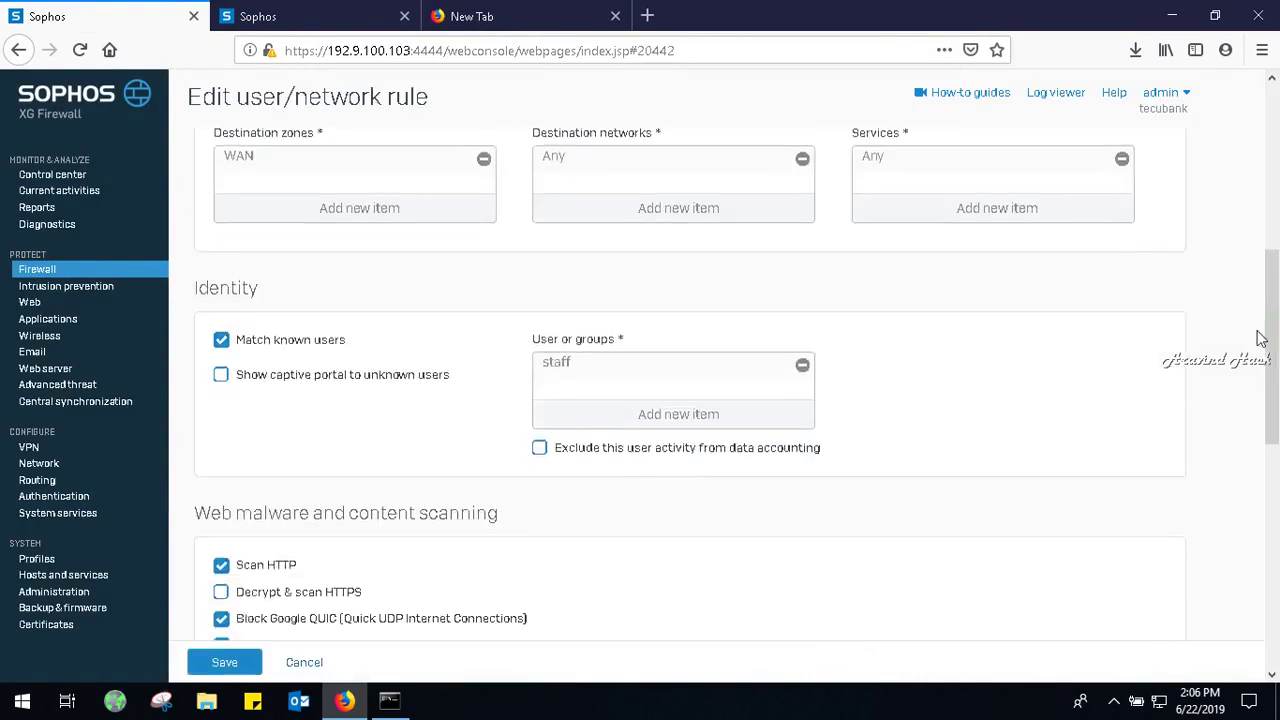
{"action": "left_click", "coordinate": [283, 340]}
{"action": "left_click", "coordinate": [225, 665]}
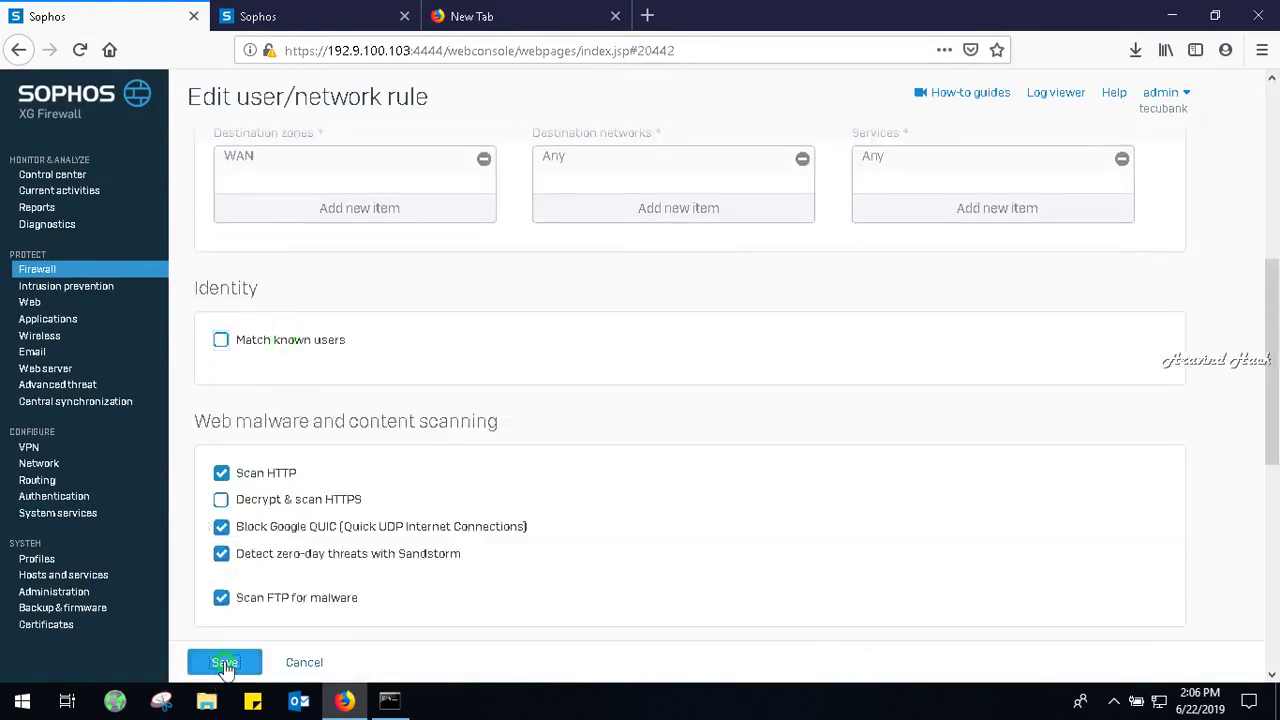
Minimize the browser, pause the screen recorder from the desktop, and restore the firewall console.
{"action": "left_click", "coordinate": [1113, 703]}
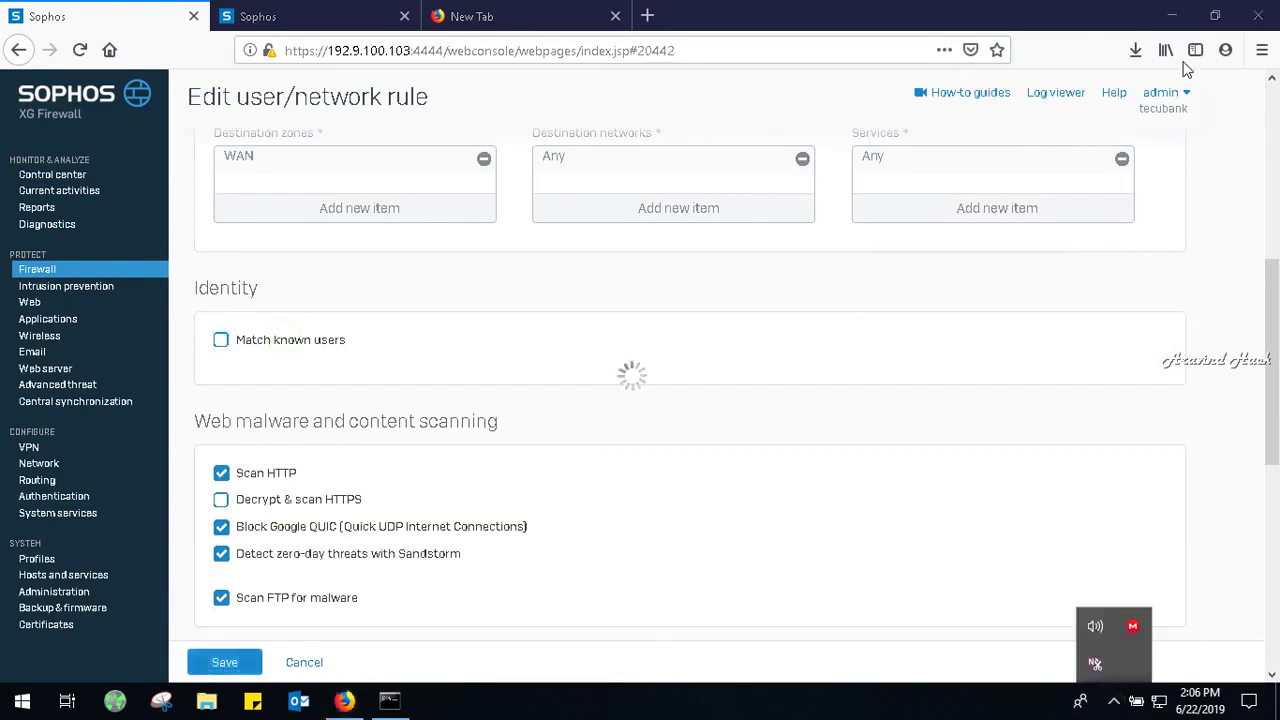
{"action": "left_click", "coordinate": [1170, 10]}
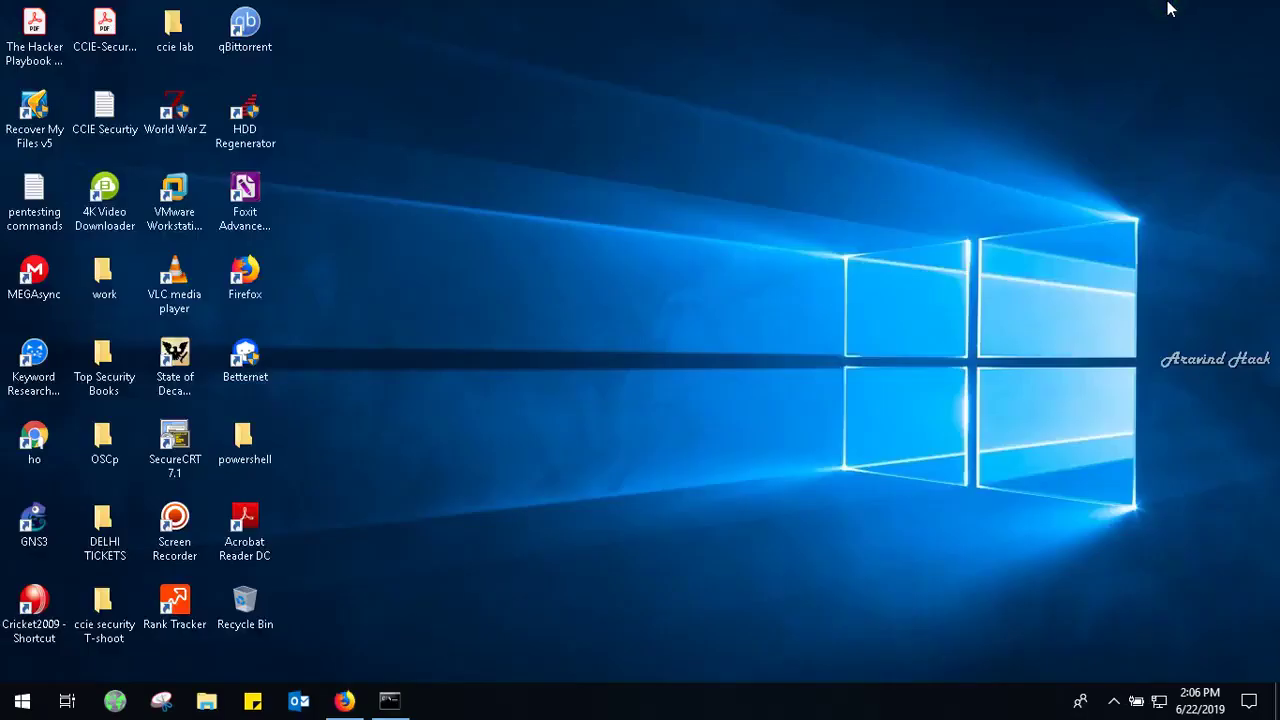
{"action": "double_click", "coordinate": [198, 518]}
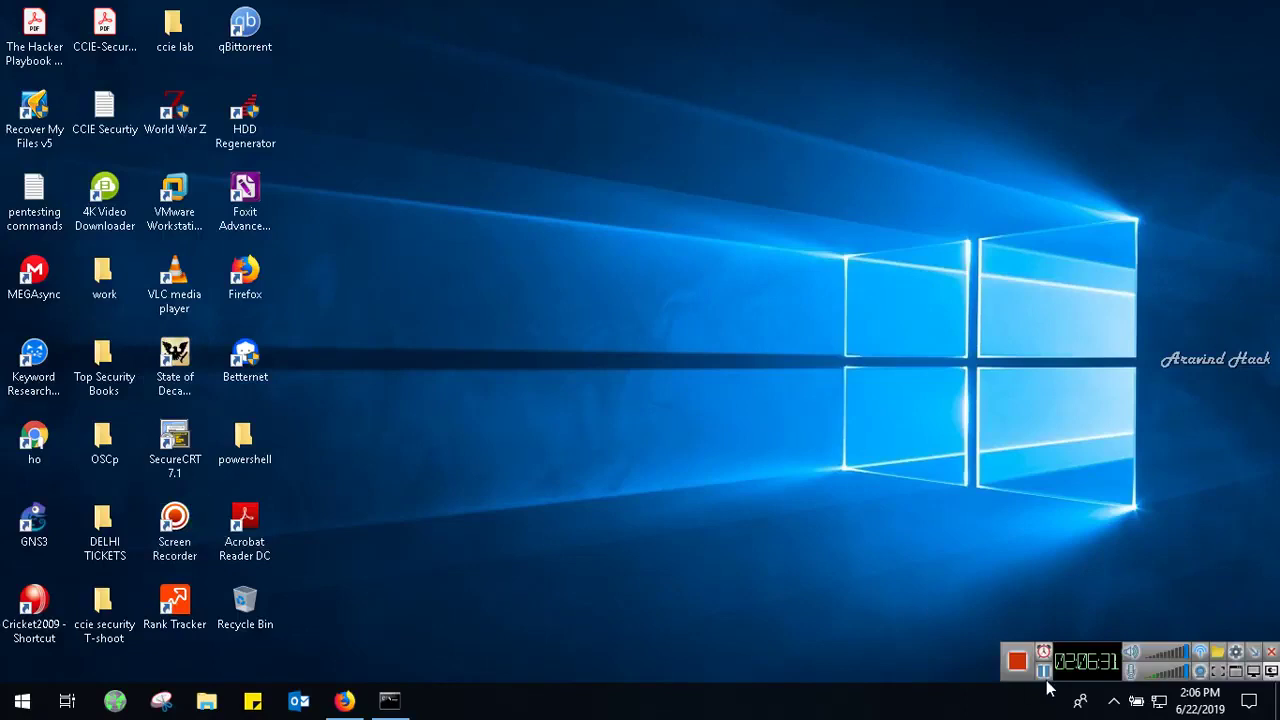
{"action": "left_click", "coordinate": [1043, 672]}
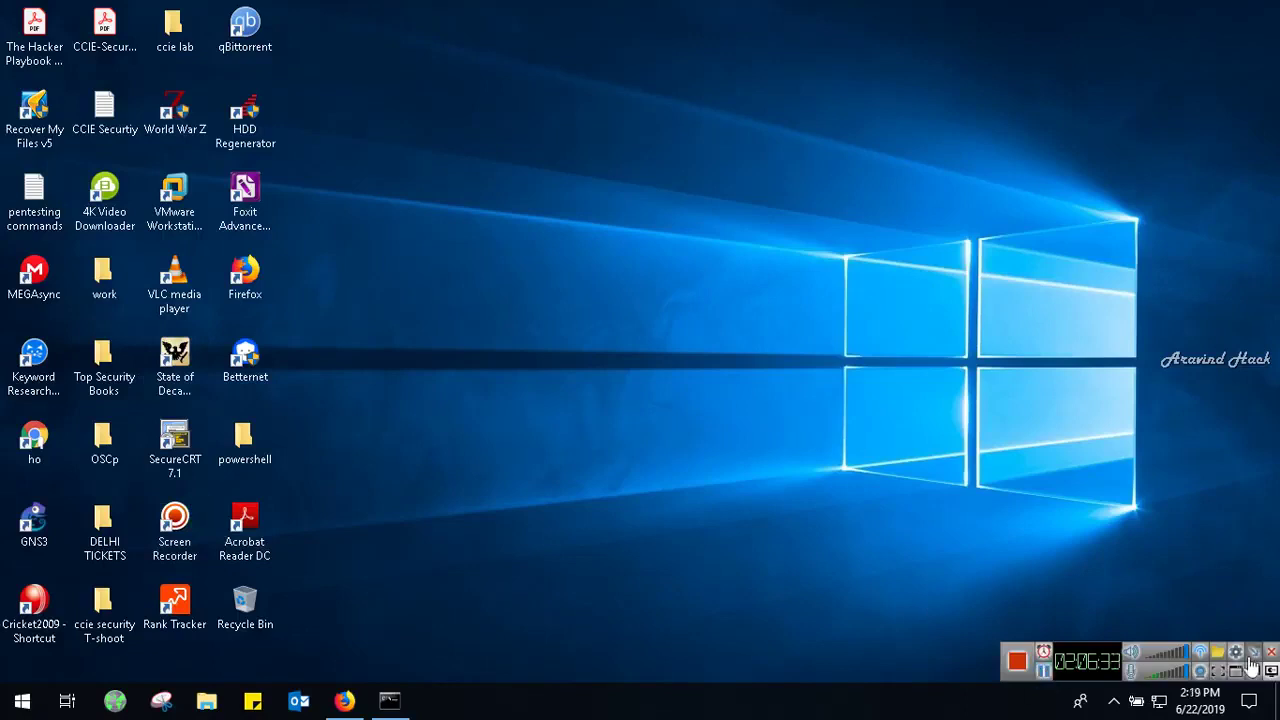
{"action": "left_click", "coordinate": [1253, 653]}
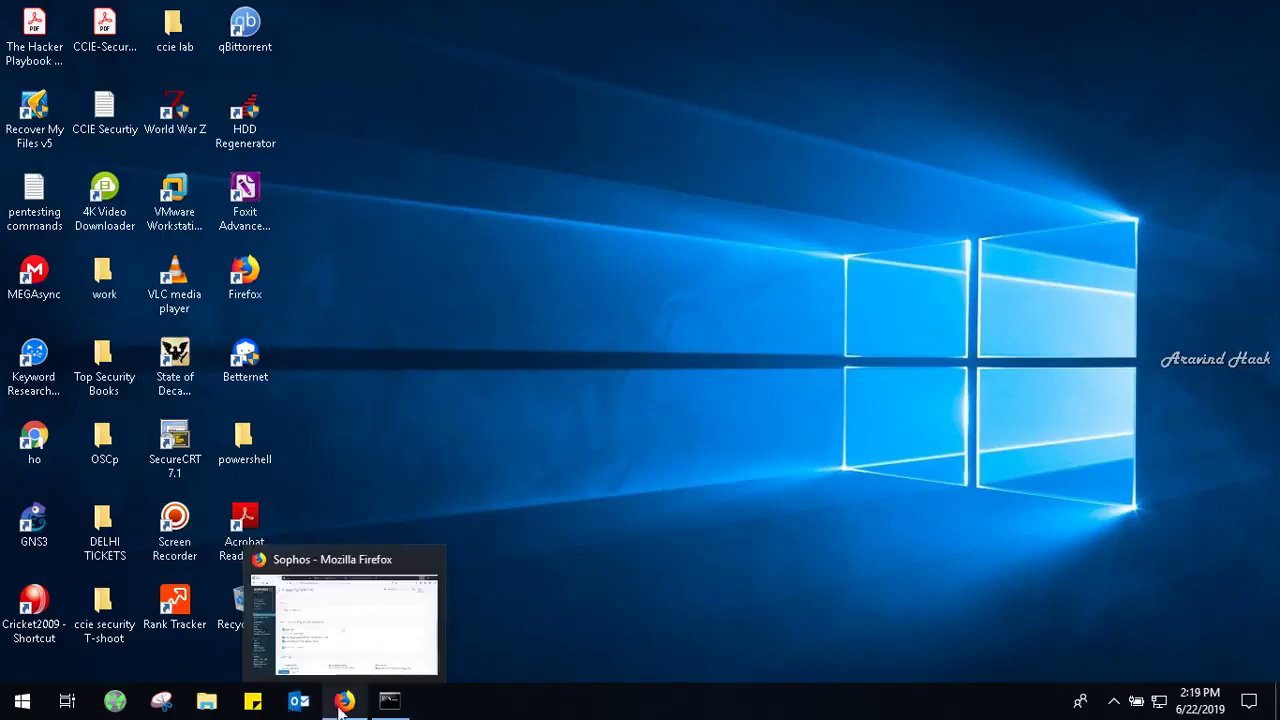
{"action": "left_click", "coordinate": [343, 701]}
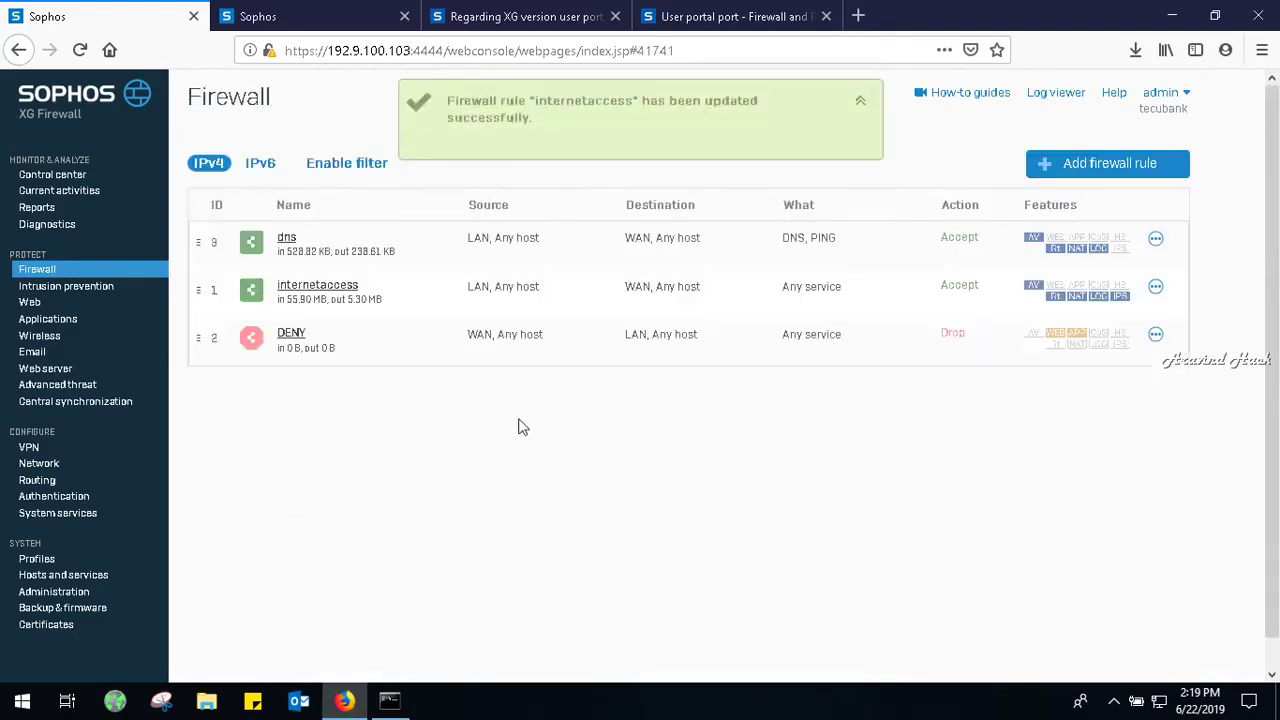
Under Authentication, view the Groups list, then return to the local Users list.
{"action": "left_click", "coordinate": [80, 500]}
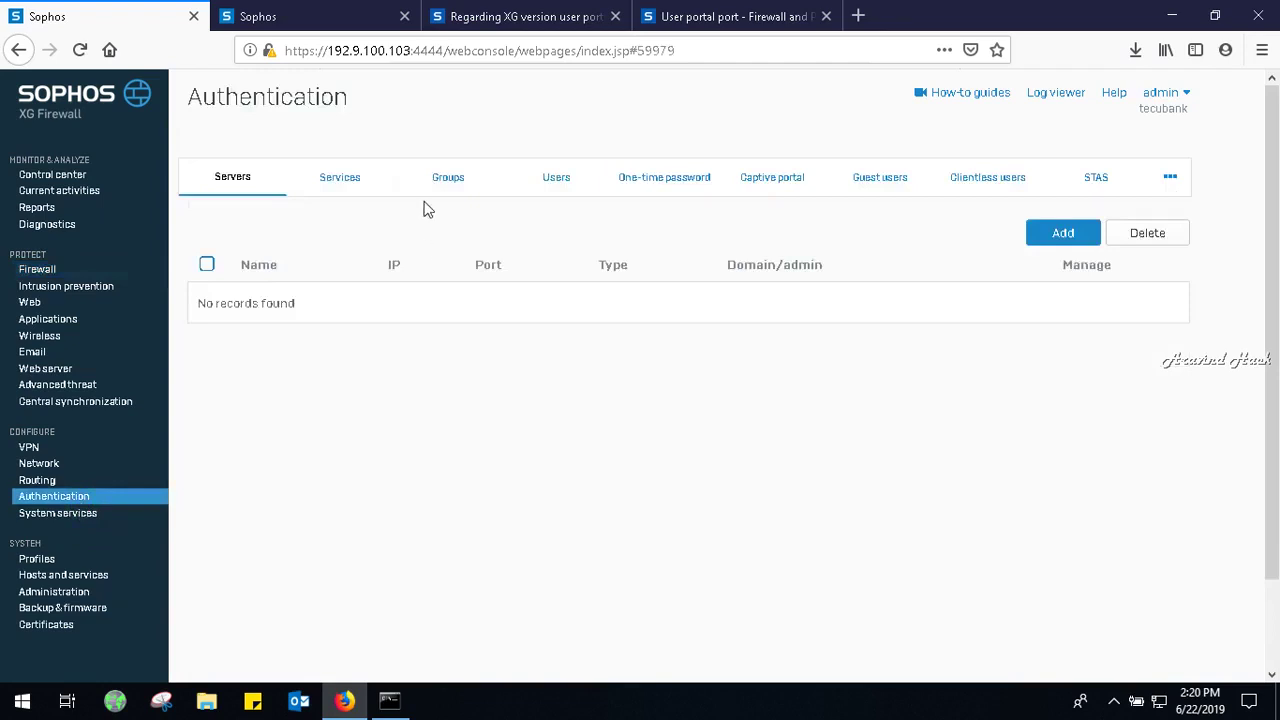
{"action": "left_click", "coordinate": [560, 190]}
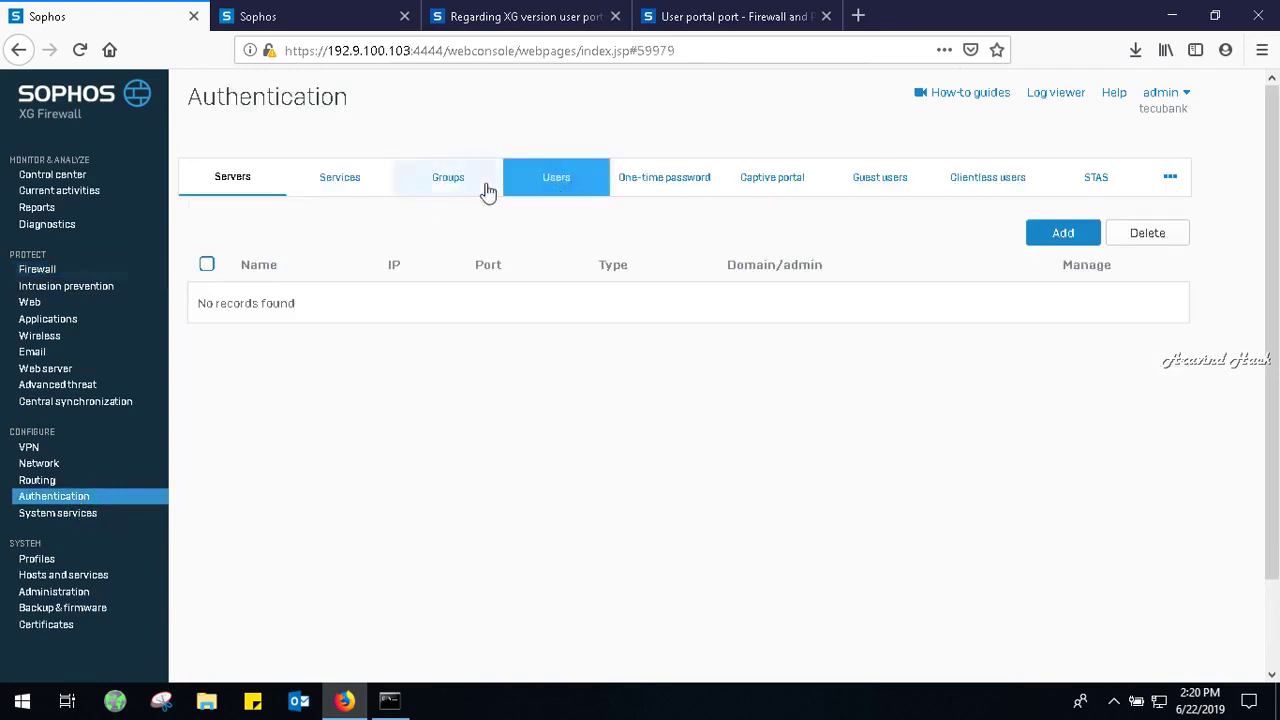
{"action": "left_click", "coordinate": [451, 180]}
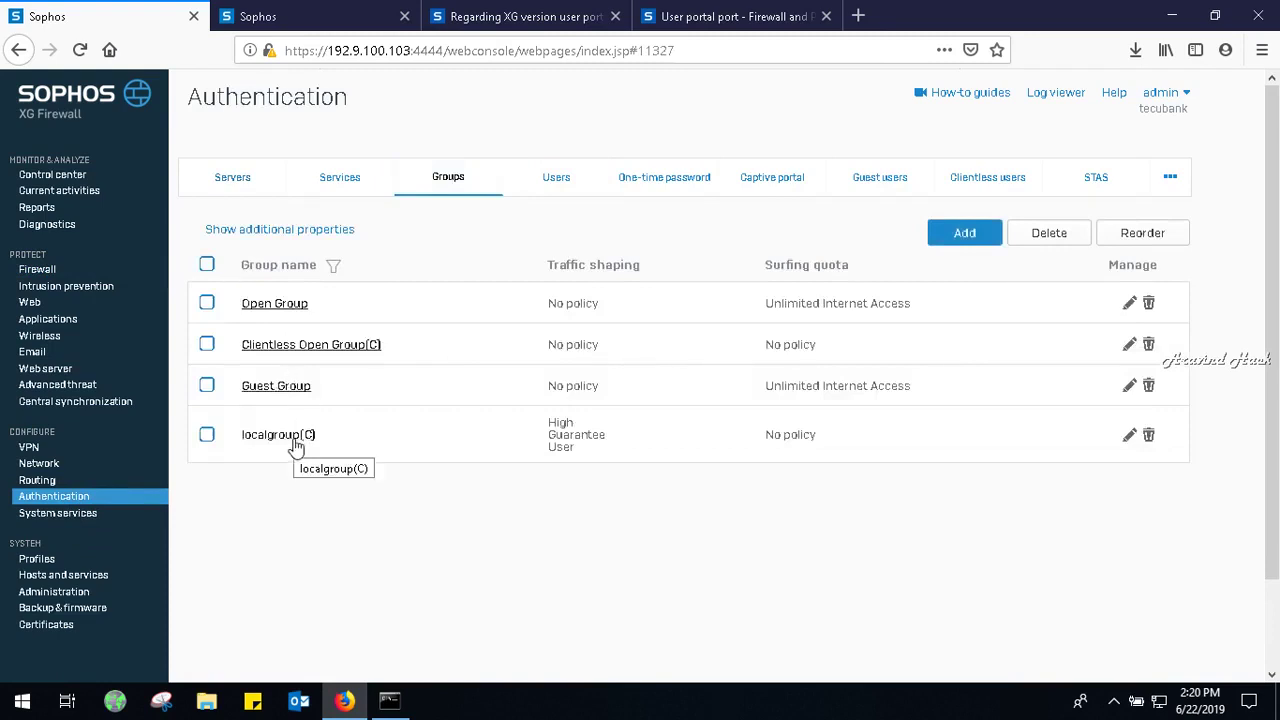
{"action": "left_click", "coordinate": [568, 186]}
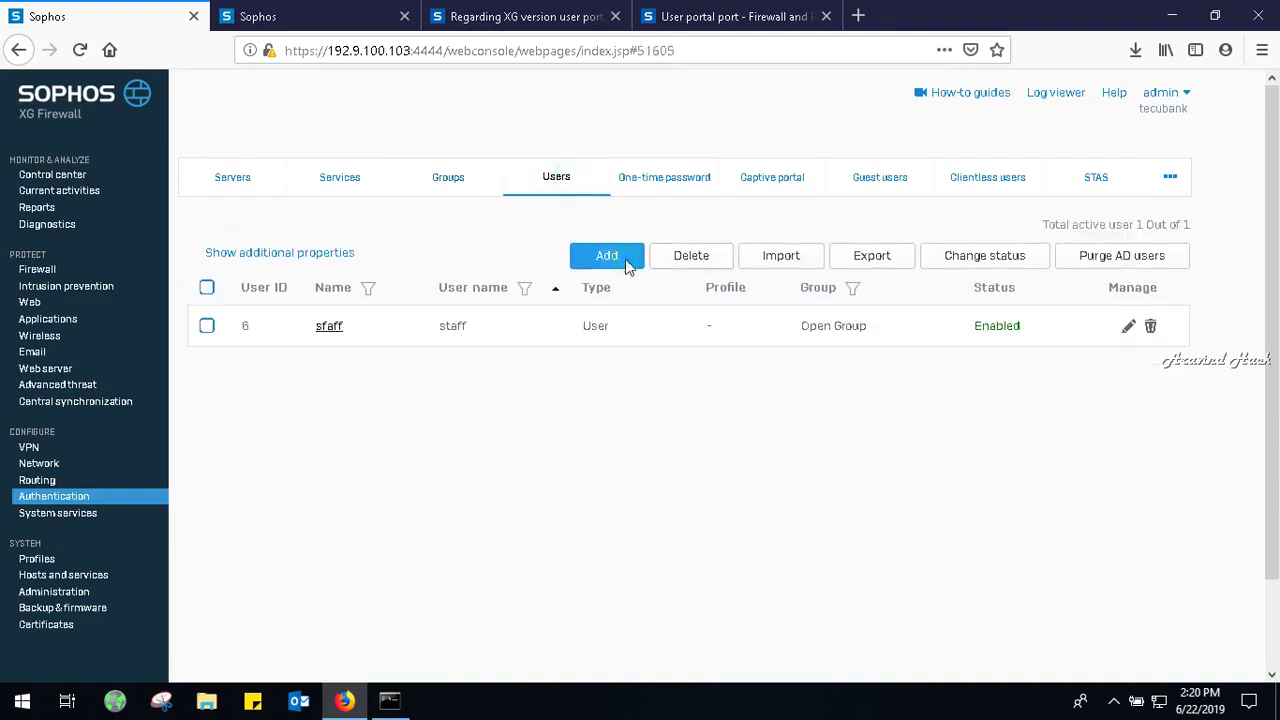
Add a new local user with user name and name staff, entering and confirming its password.
{"action": "left_click", "coordinate": [607, 256]}
{"action": "left_click", "coordinate": [585, 282]}
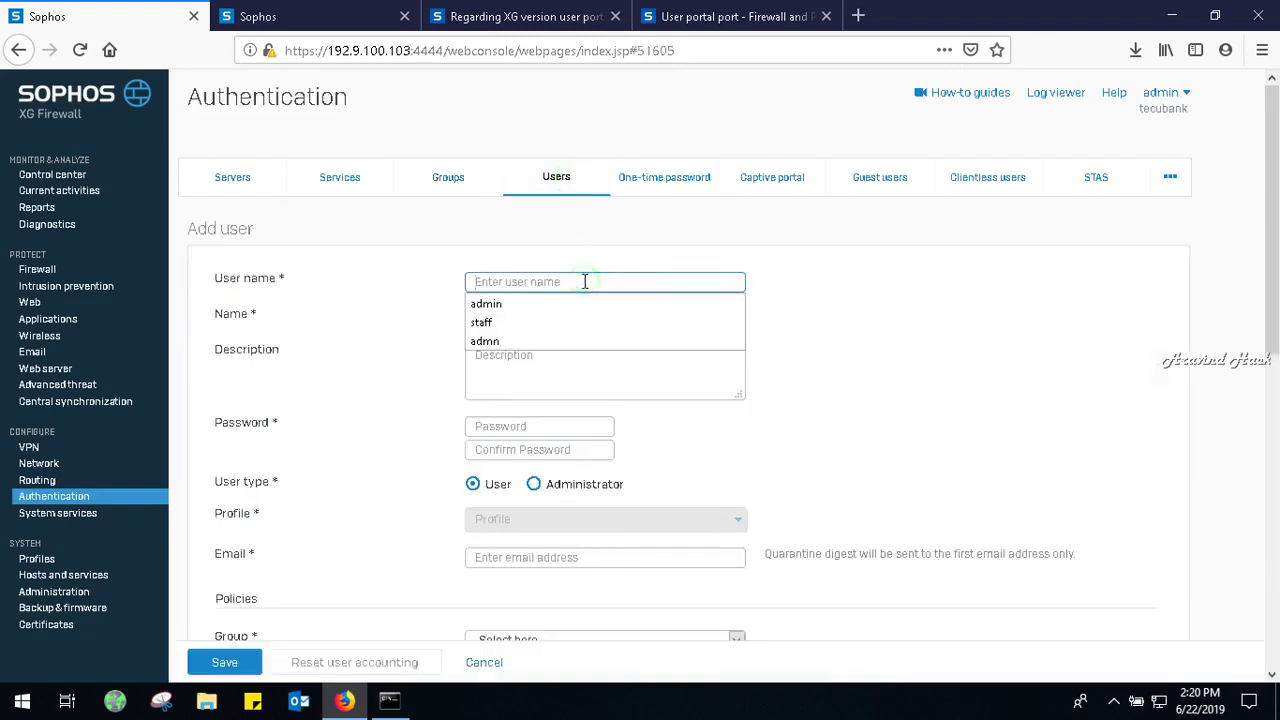
{"action": "type", "text": "staff"}
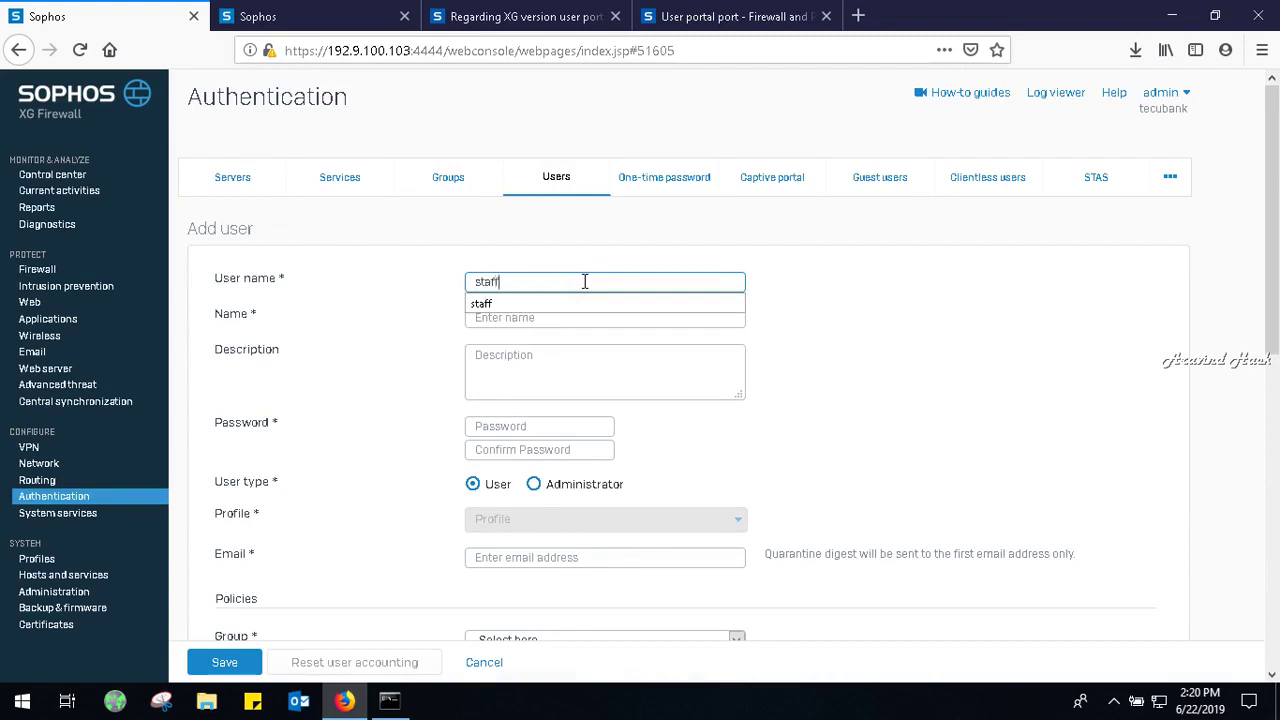
{"action": "key", "text": "Tab"}
{"action": "type", "text": "s"}
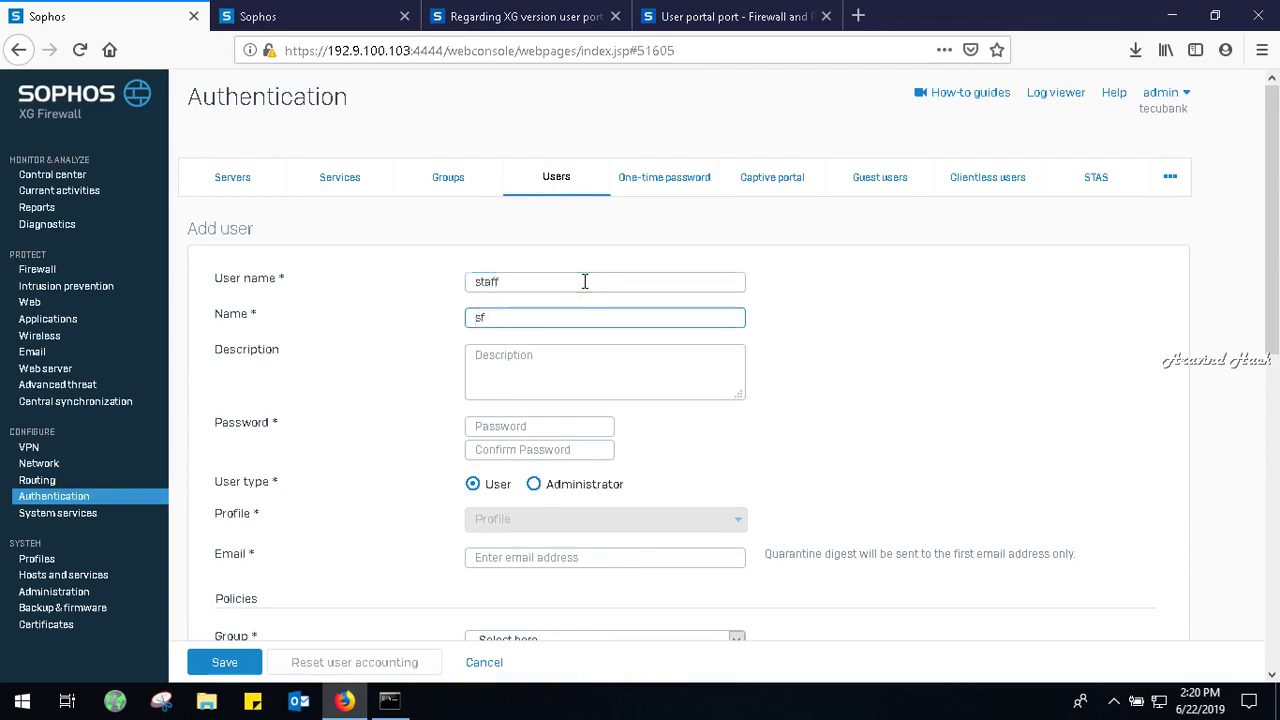
{"action": "type", "text": "taff"}
{"action": "key", "text": "Tab"}
{"action": "key", "text": "Tab"}
{"action": "type", "text": "s"}
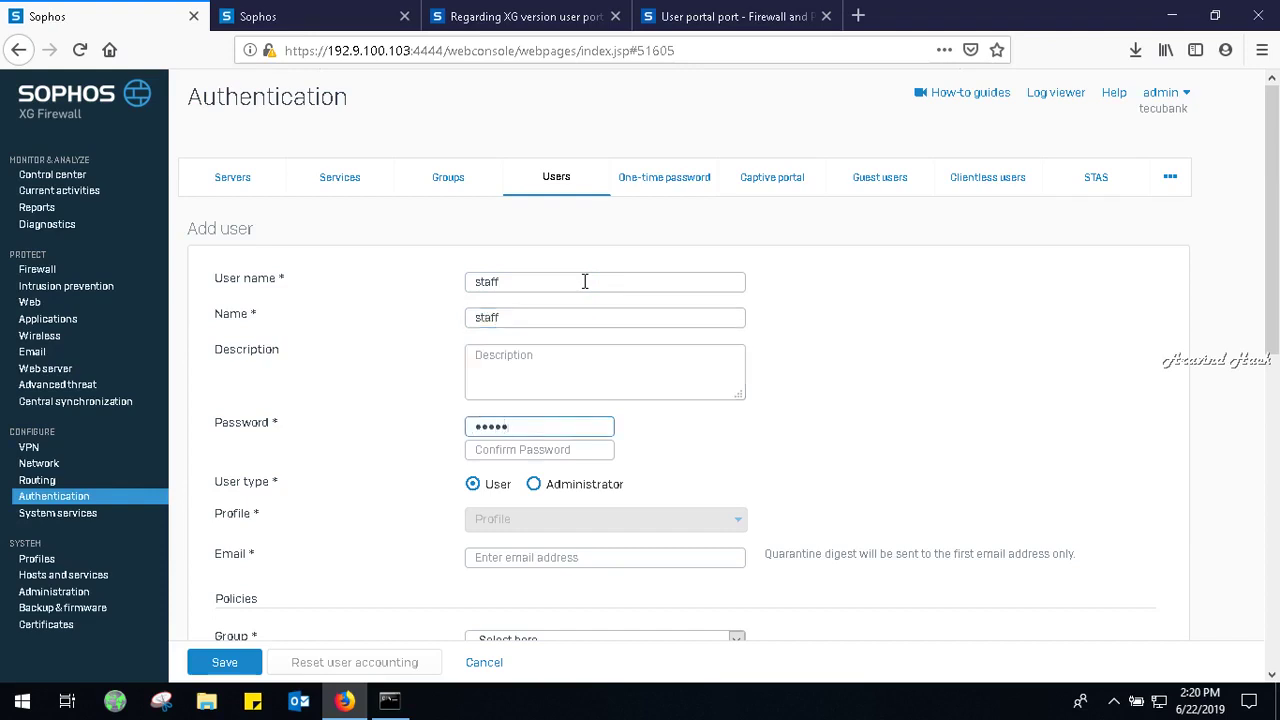
{"action": "key", "text": "Tab"}
{"action": "type", "text": "s"}
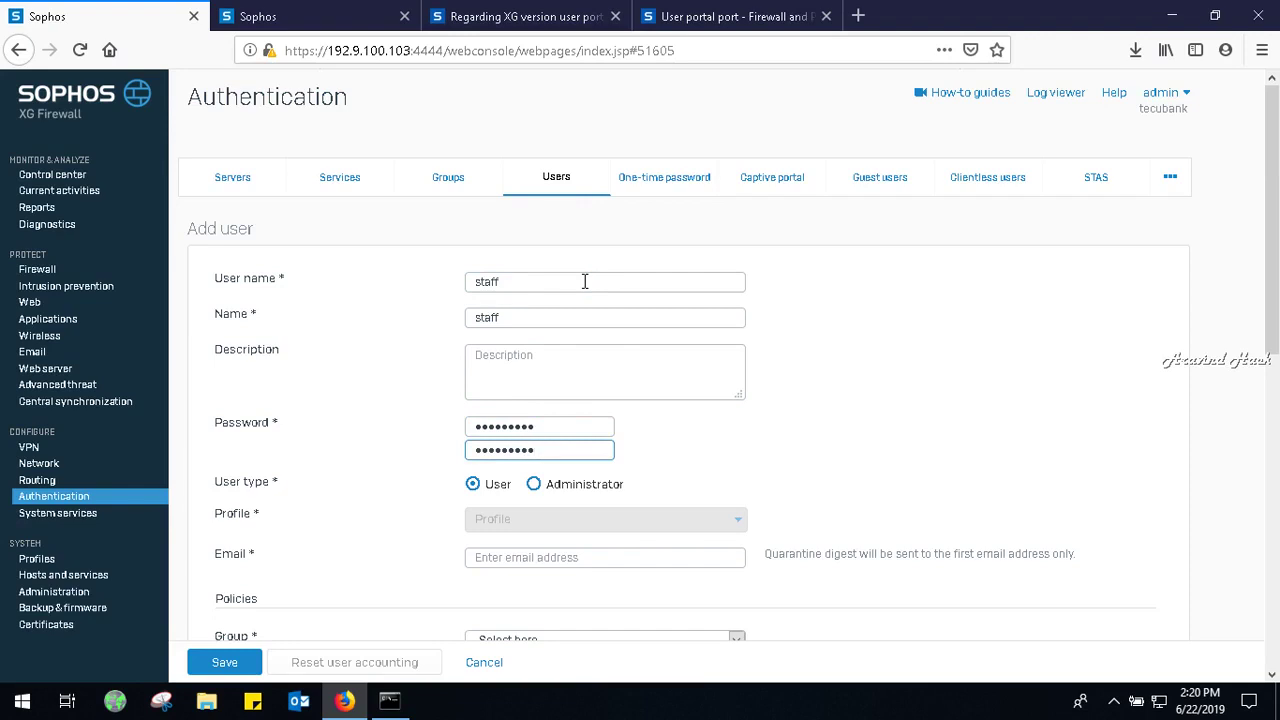
Put the user in Open Group with access All the time, Unlimited Internet Access, no traffic policy.
{"action": "scroll", "coordinate": [1276, 418], "scroll_direction": "down", "scroll_amount": 5}
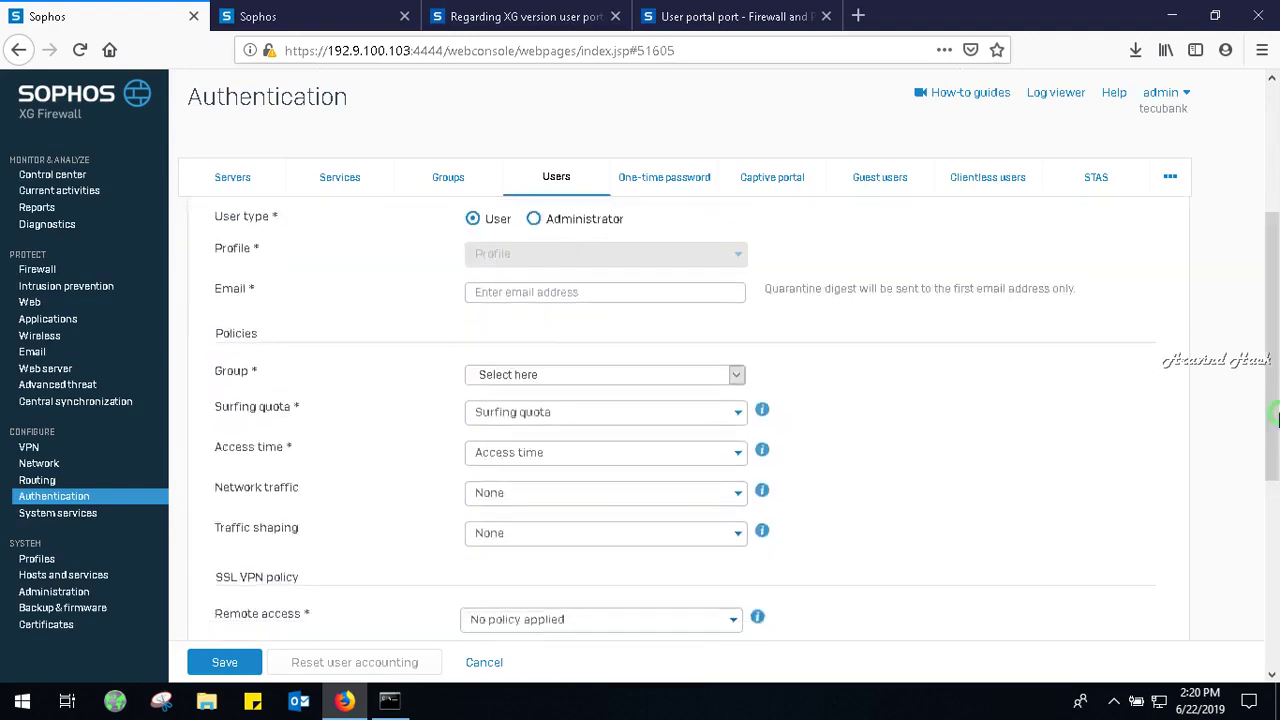
{"action": "left_click", "coordinate": [608, 382]}
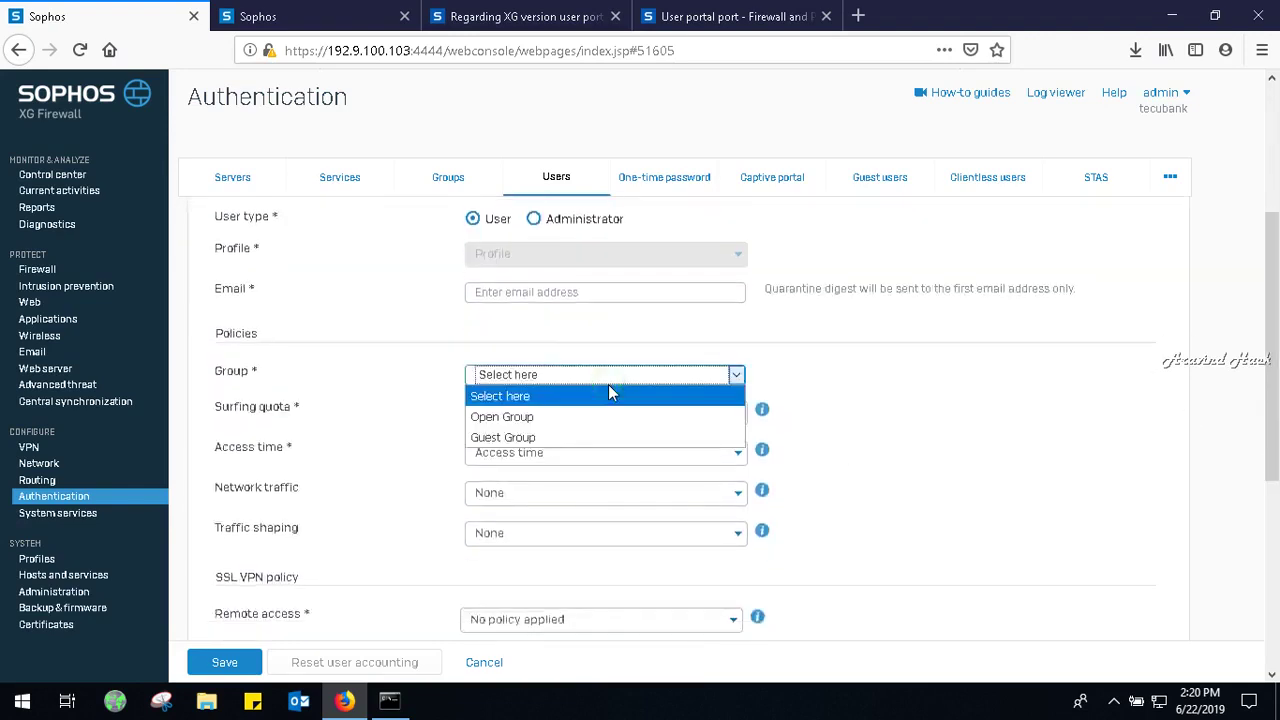
{"action": "left_click", "coordinate": [551, 417]}
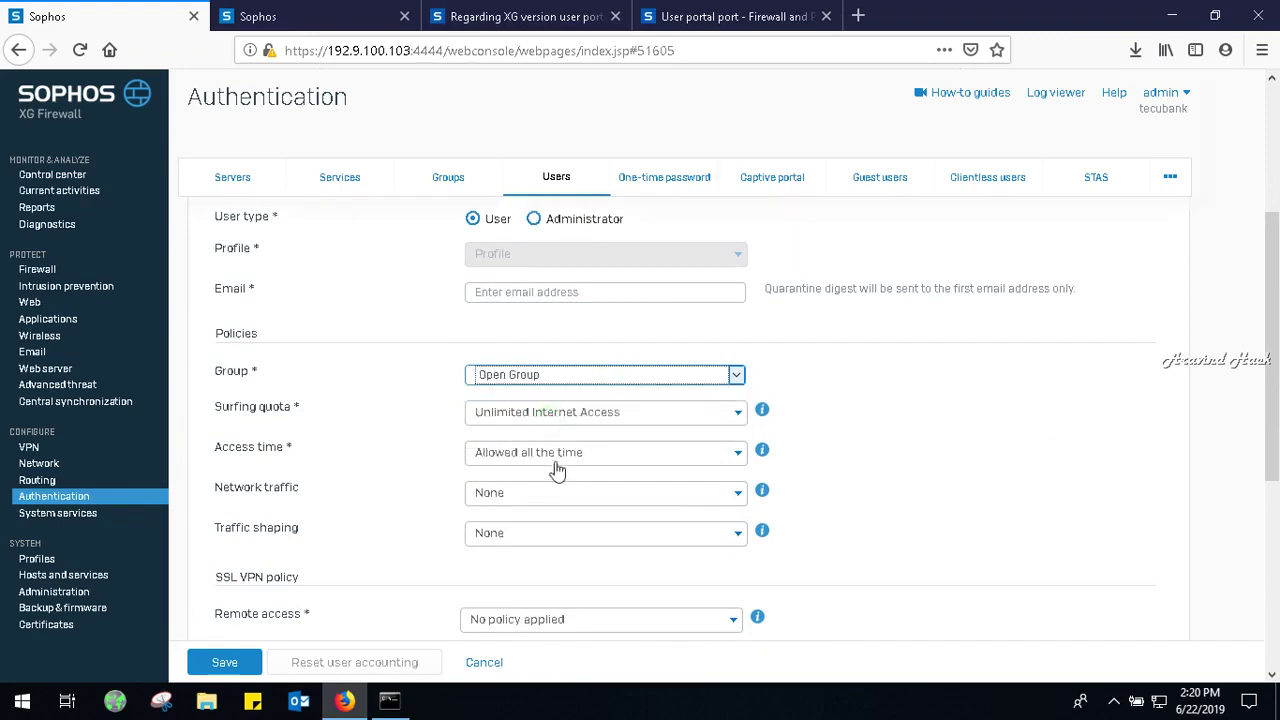
{"action": "left_click", "coordinate": [558, 458]}
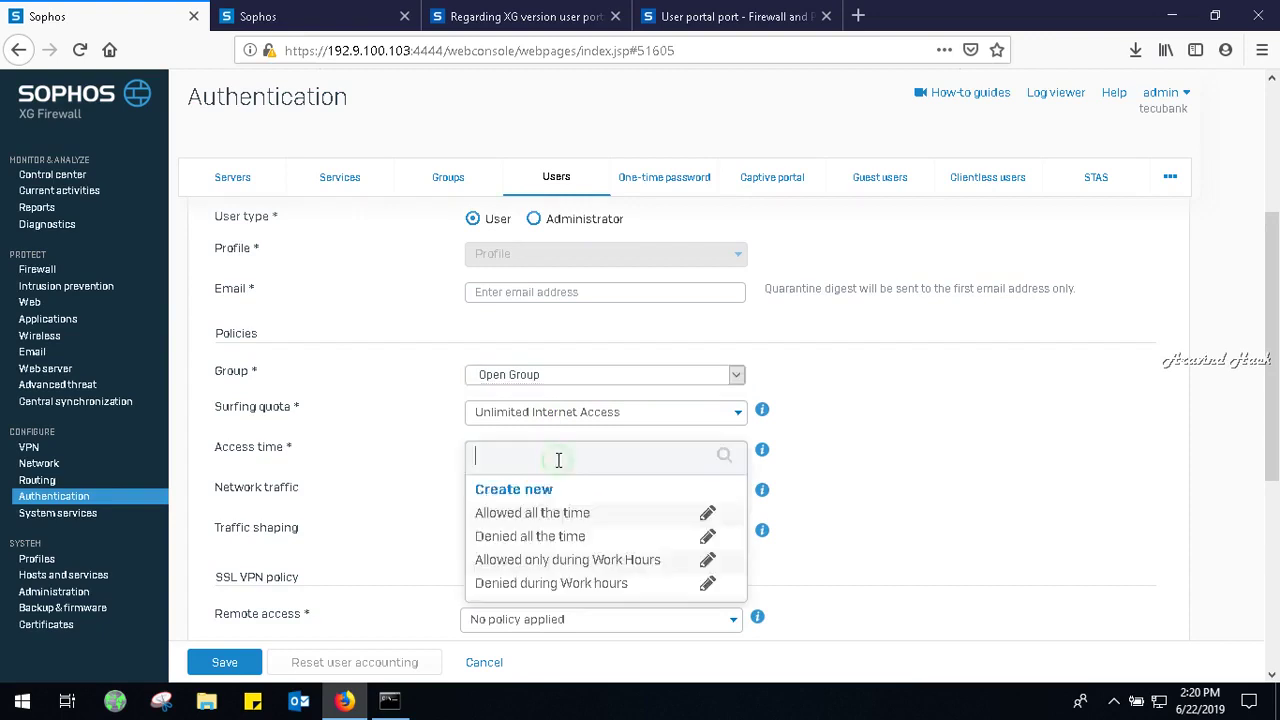
{"action": "left_click", "coordinate": [567, 513]}
{"action": "left_click", "coordinate": [561, 429]}
{"action": "left_click", "coordinate": [558, 476]}
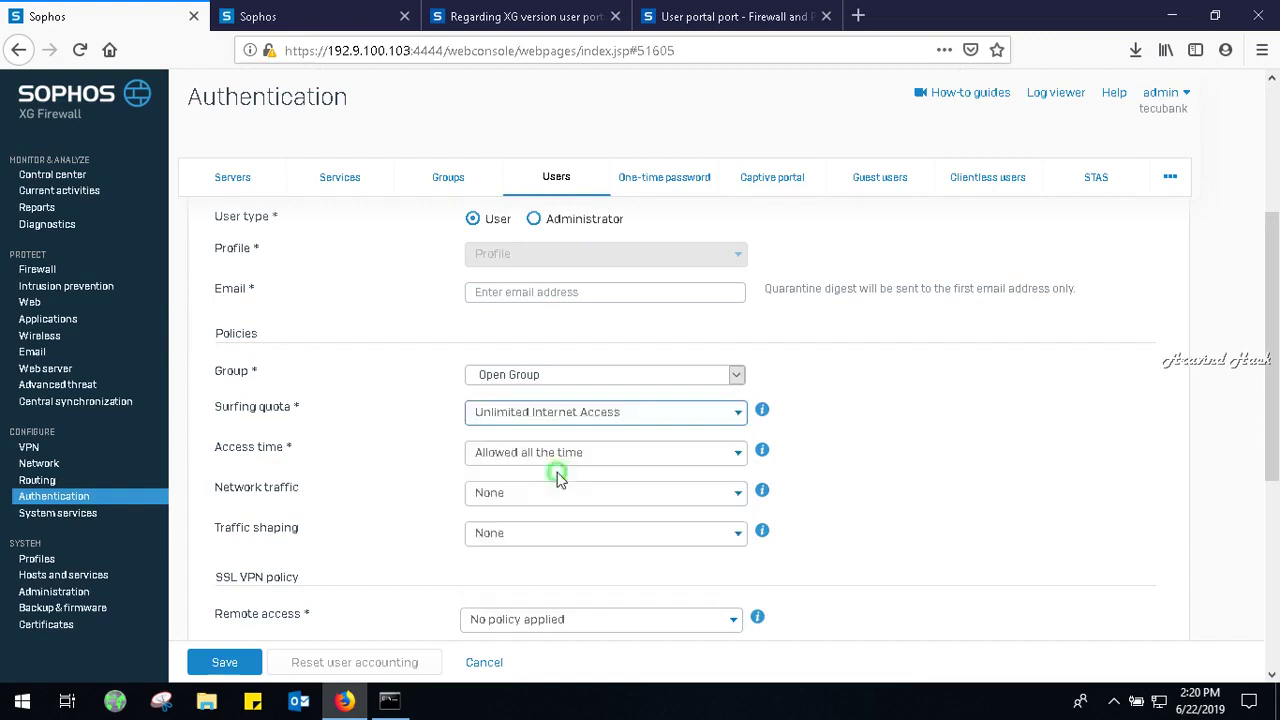
{"action": "left_click", "coordinate": [586, 502]}
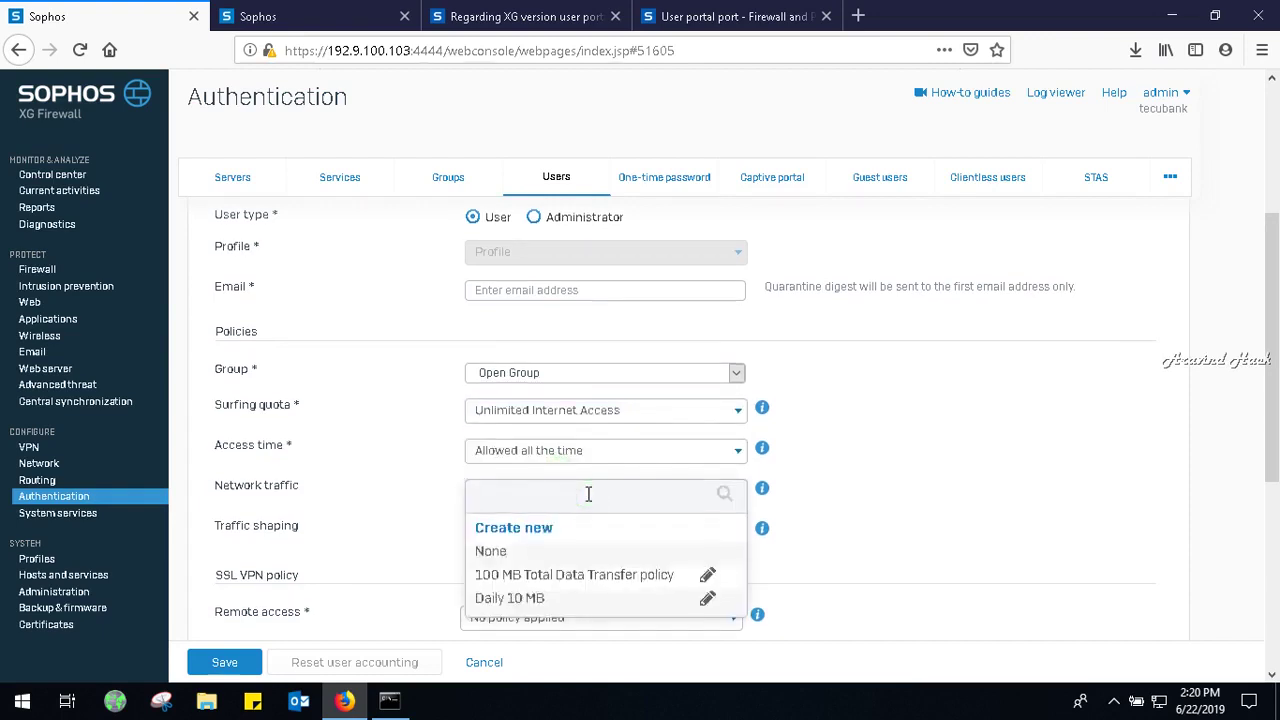
{"action": "left_click_drag", "start_coordinate": [1277, 432], "coordinate": [1277, 496]}
{"action": "left_click", "coordinate": [1069, 447]}
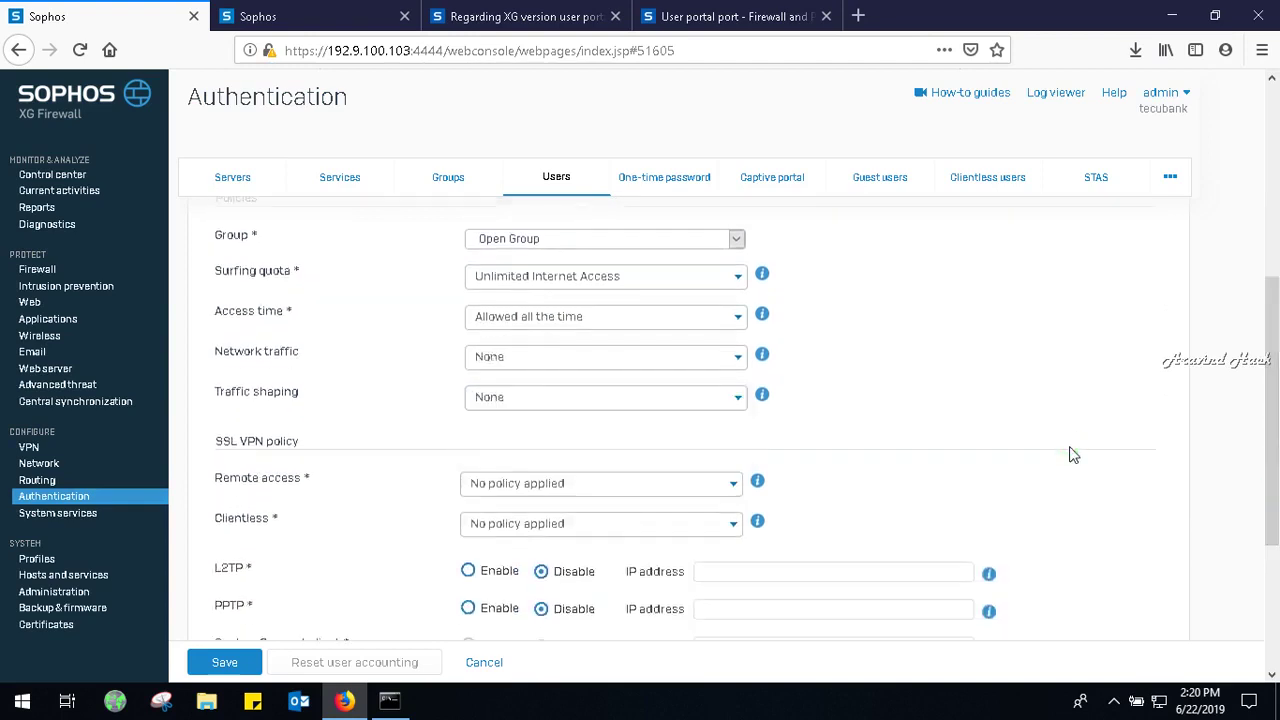
Allow login from Any node with MAC binding disabled, then try to save the user.
{"action": "left_click_drag", "start_coordinate": [1277, 488], "coordinate": [1275, 620]}
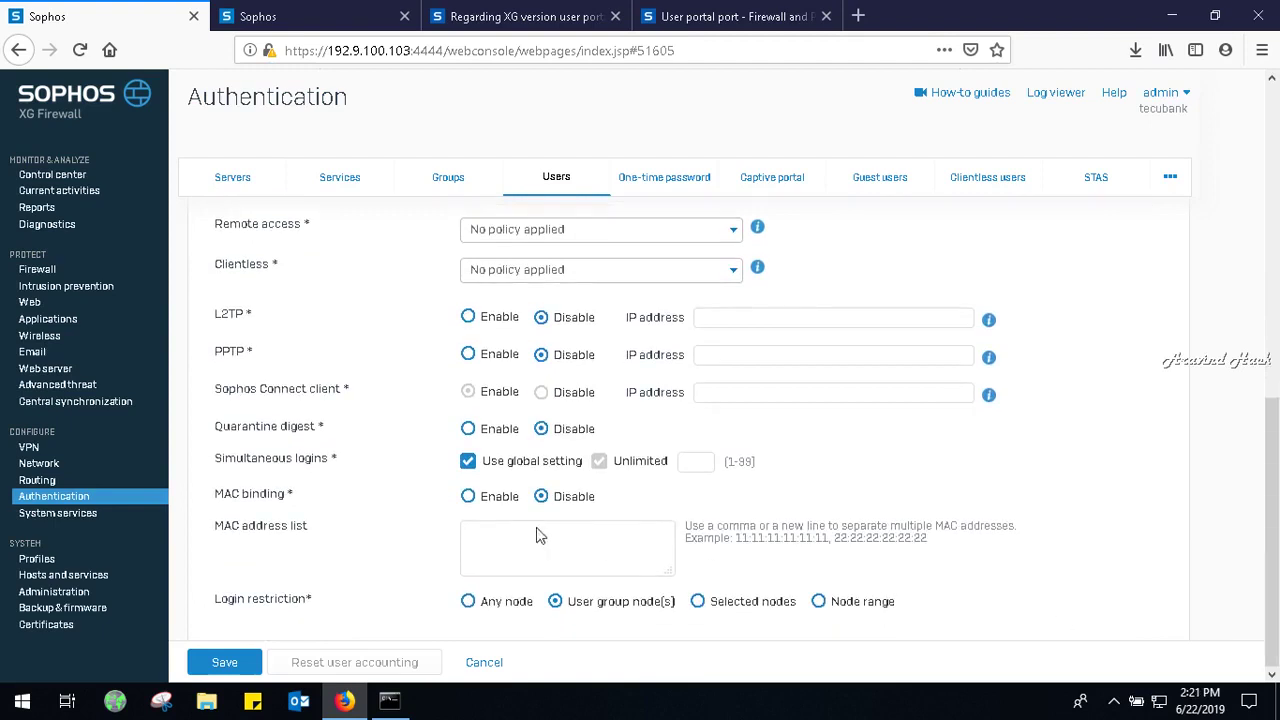
{"action": "left_click", "coordinate": [468, 461]}
{"action": "left_click", "coordinate": [468, 461]}
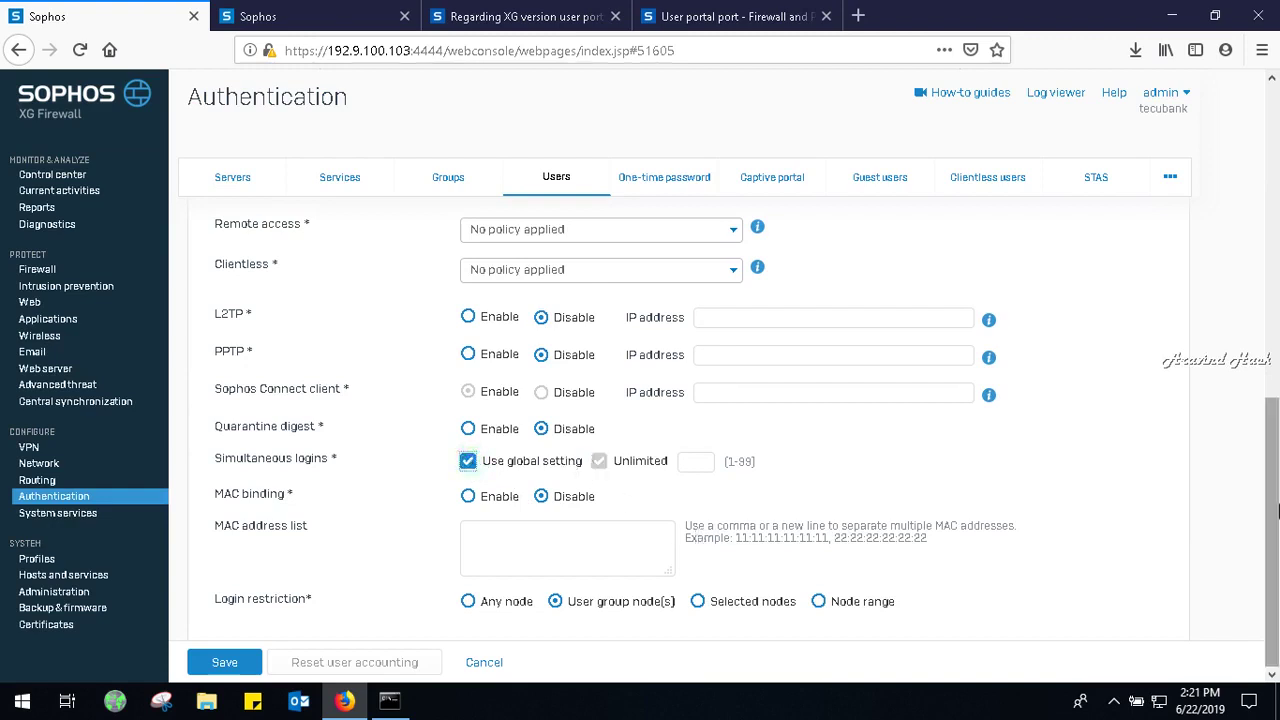
{"action": "left_click", "coordinate": [470, 603]}
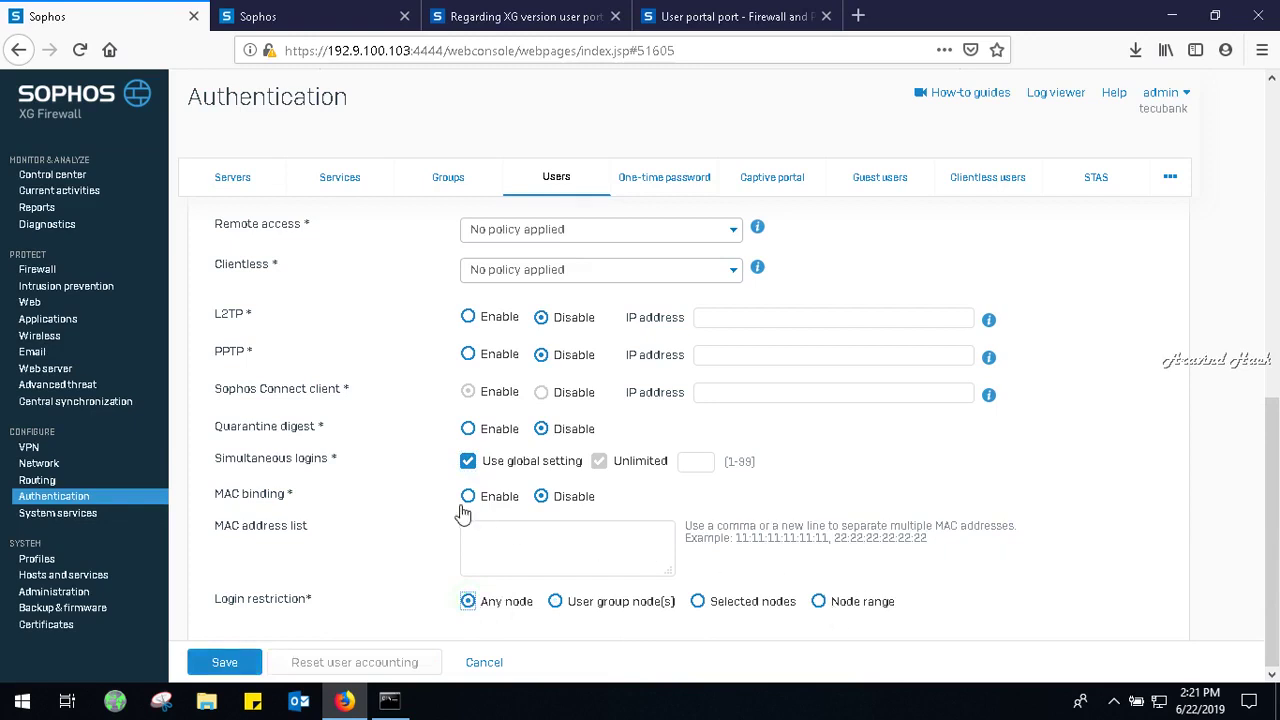
{"action": "left_click", "coordinate": [546, 498]}
{"action": "left_click", "coordinate": [603, 568]}
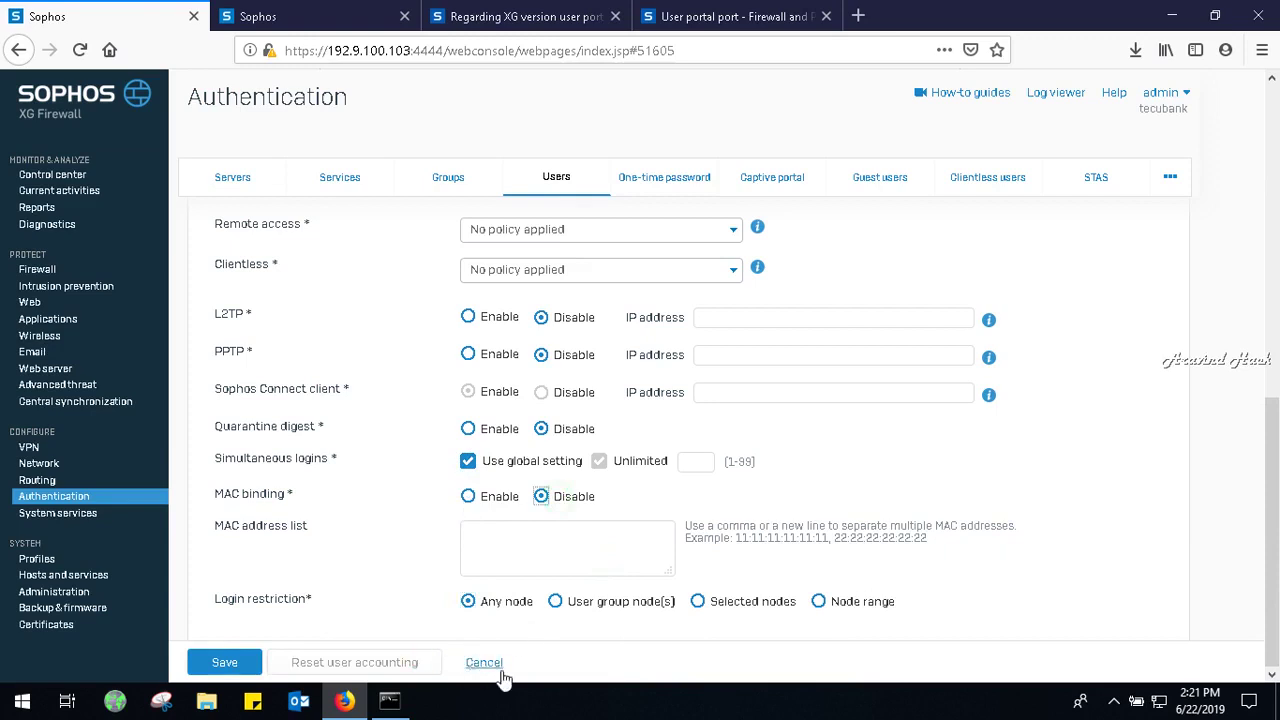
Enter an e-mail address for the new staff user after the missing-email warning, save, and go back to Users.
{"action": "left_click", "coordinate": [230, 664]}
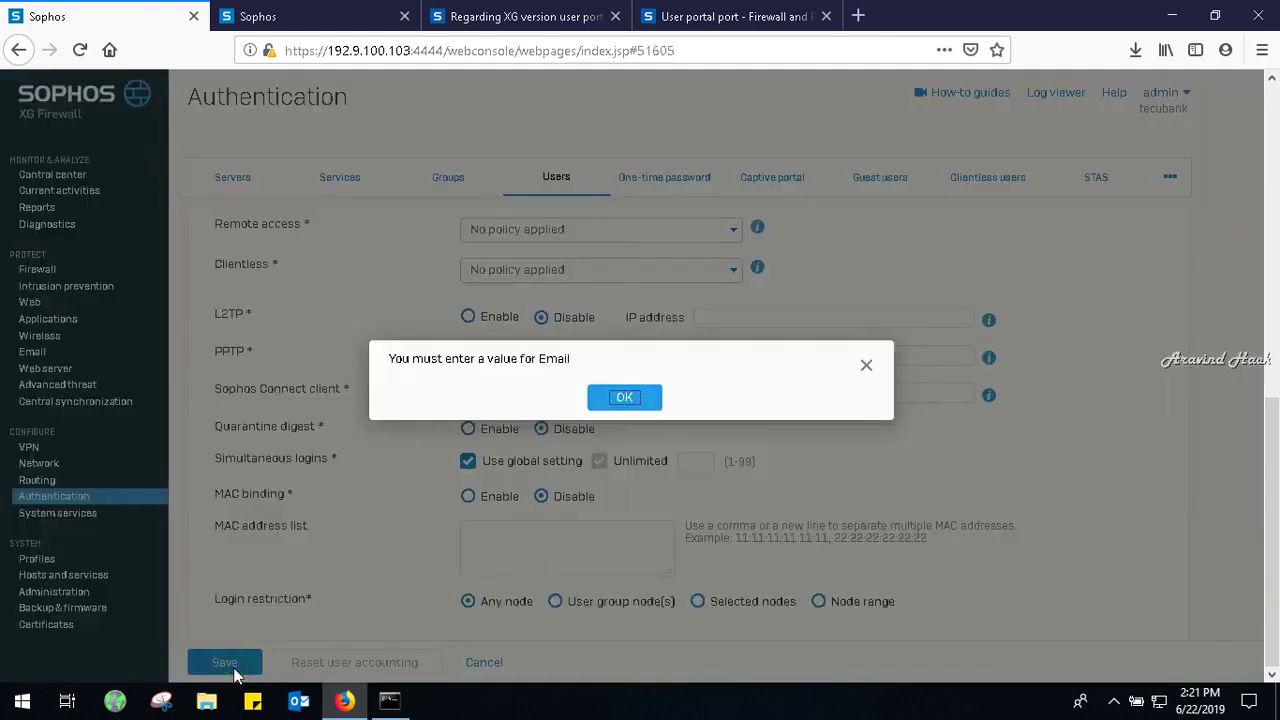
{"action": "left_click", "coordinate": [630, 404]}
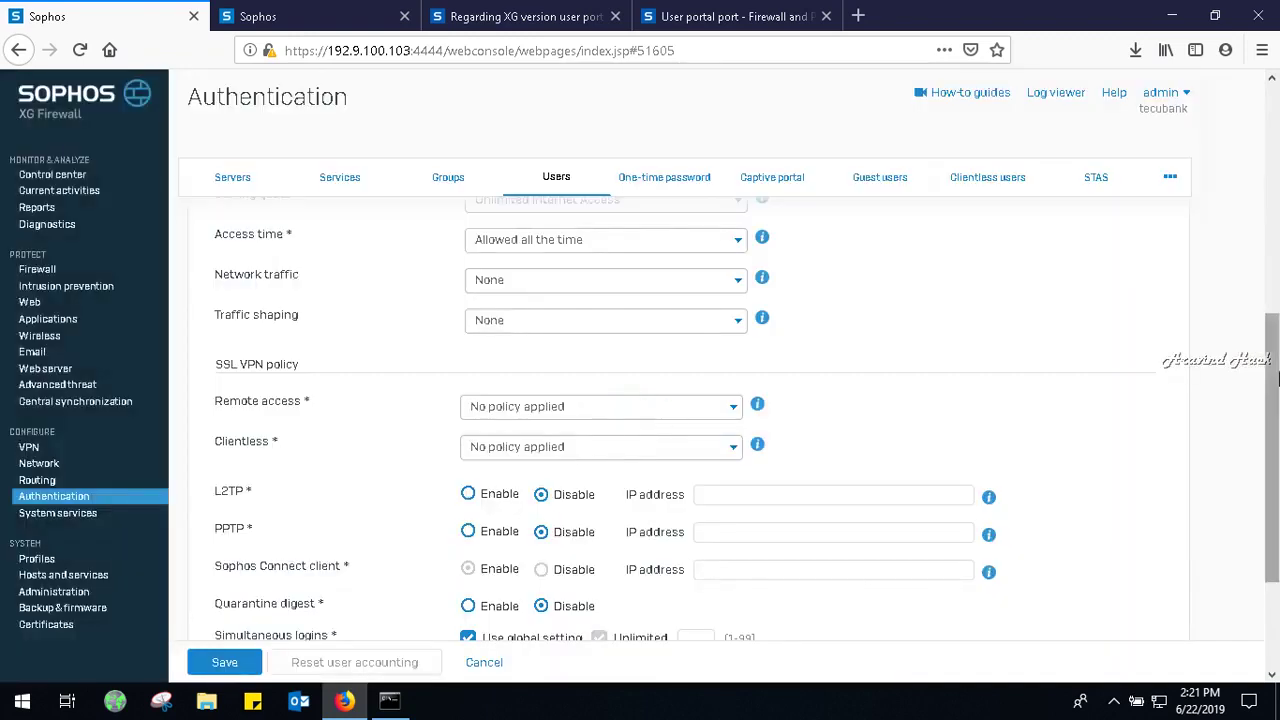
{"action": "left_click_drag", "start_coordinate": [1275, 367], "coordinate": [1275, 275]}
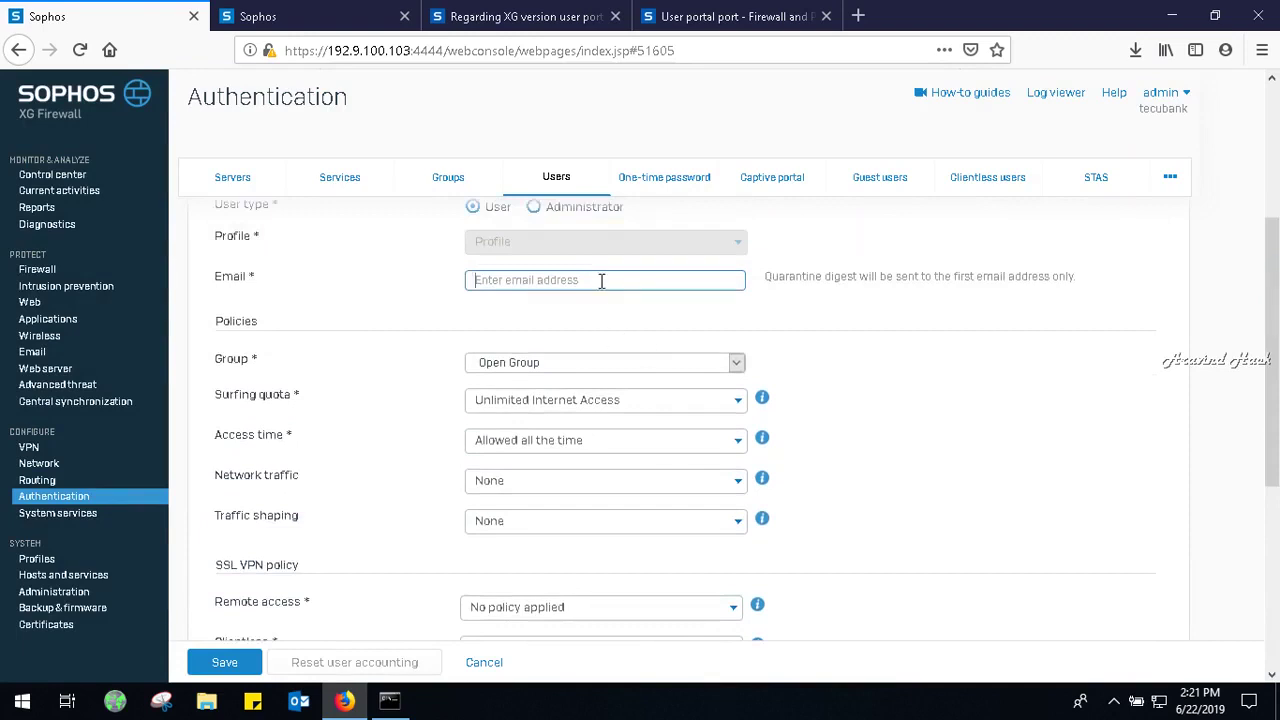
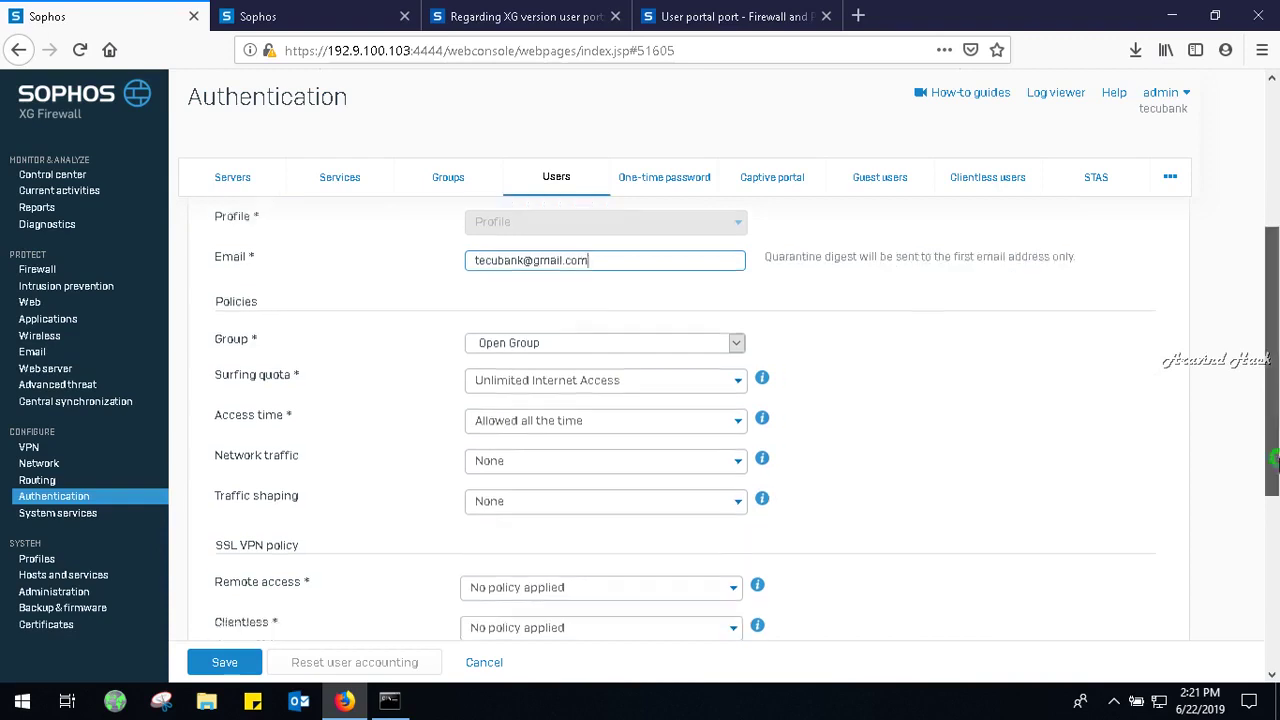
{"action": "left_click", "coordinate": [1272, 668]}
{"action": "left_click", "coordinate": [224, 664]}
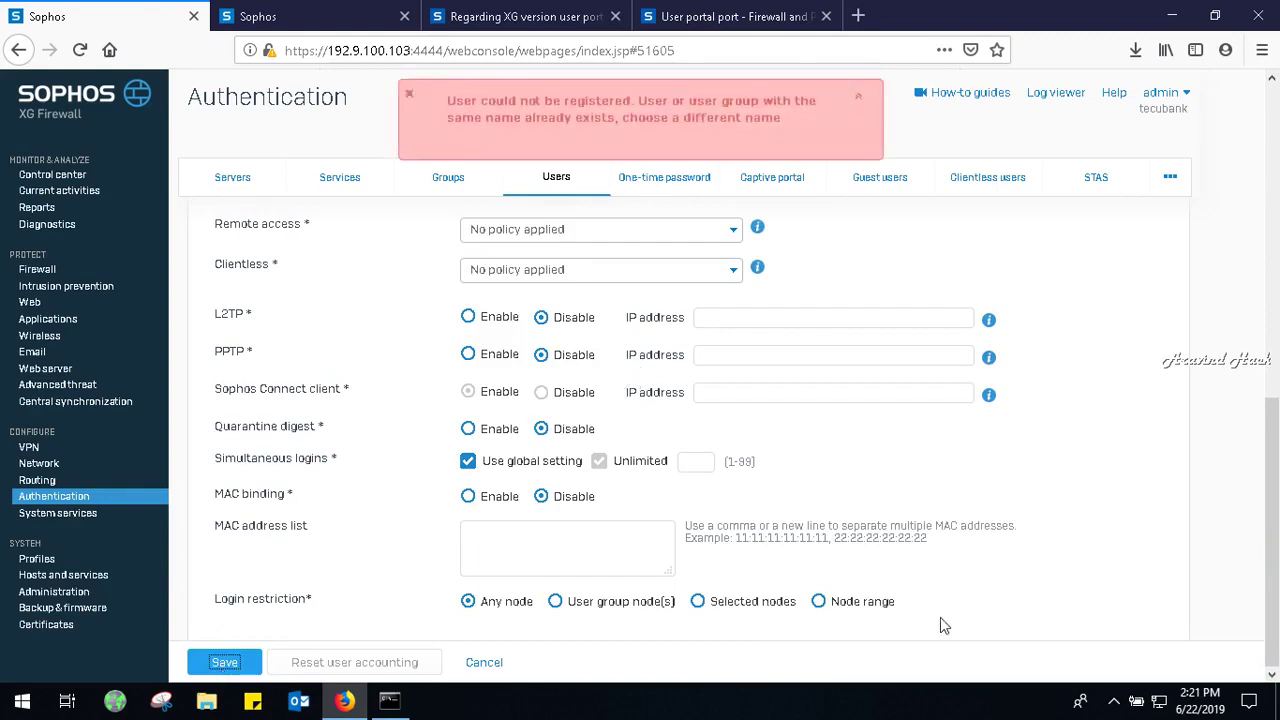
{"action": "left_click_drag", "start_coordinate": [1276, 505], "coordinate": [1272, 189]}
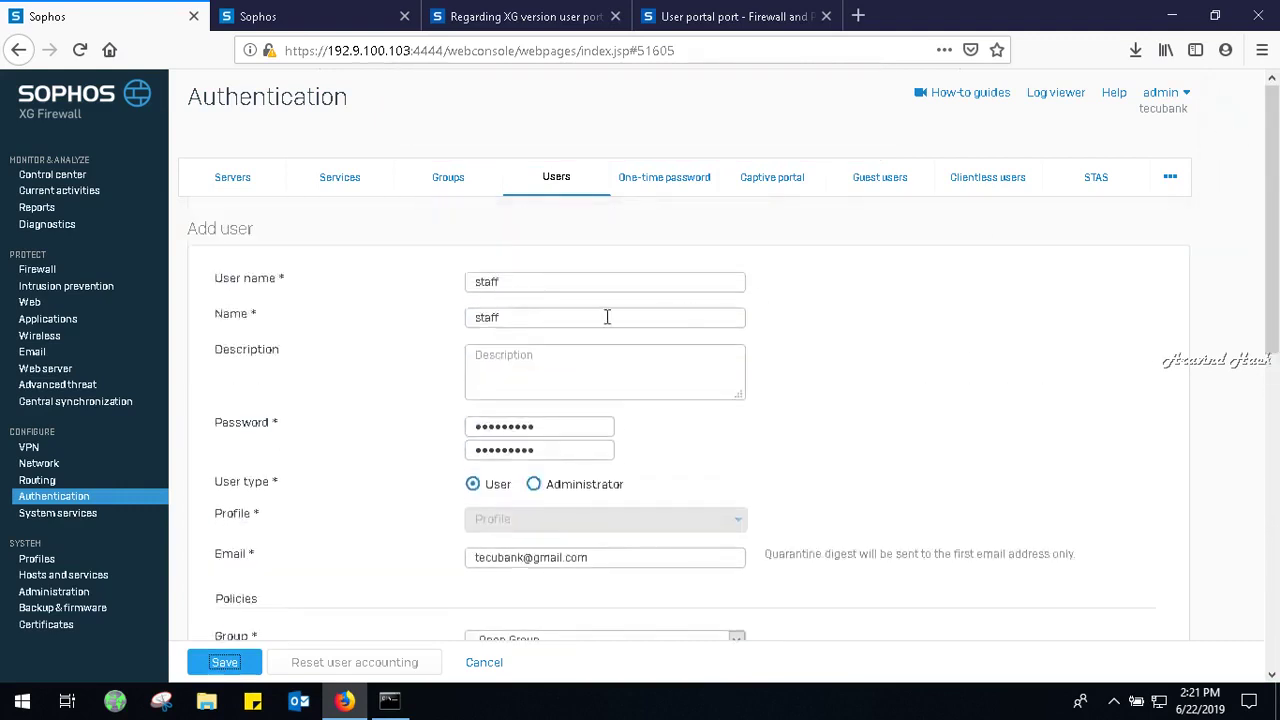
{"action": "left_click", "coordinate": [531, 185]}
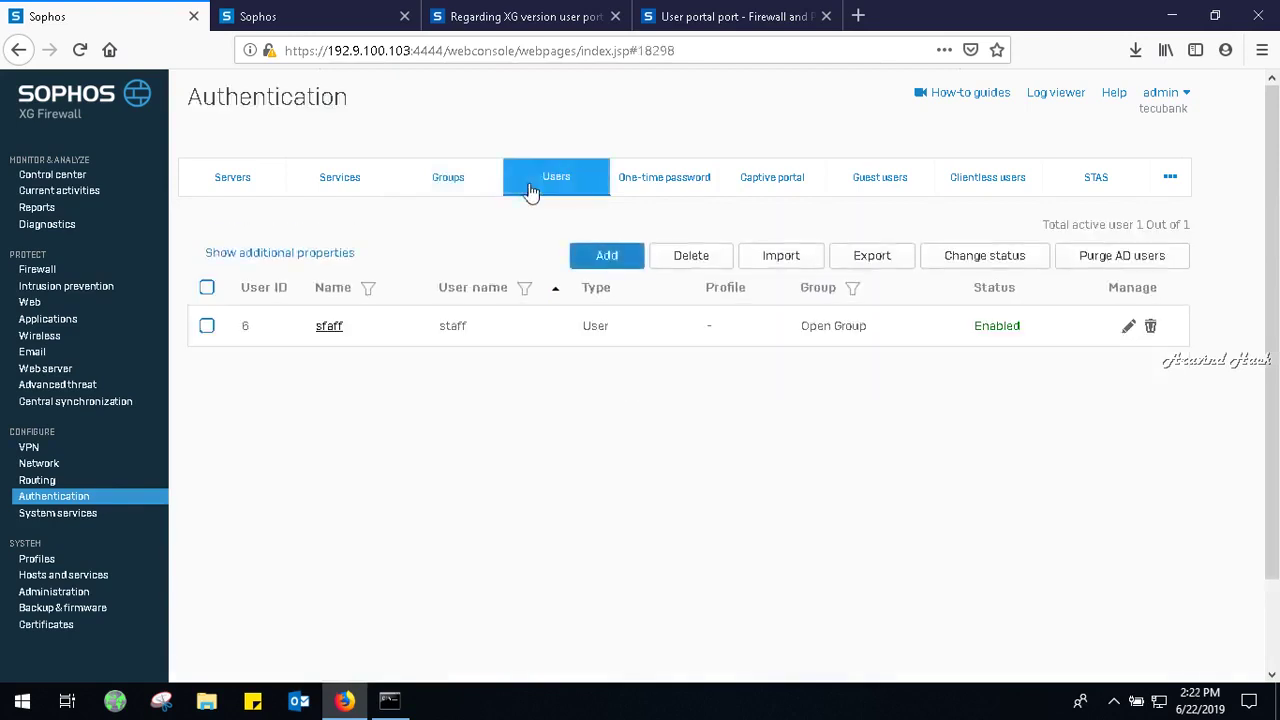
Open Backup & firmware and list installed firmware SFOS 17.5.3 MR-3 and active SFOS 17.5.5 MR-5.
{"action": "left_click", "coordinate": [232, 176]}
{"action": "left_click", "coordinate": [56, 611]}
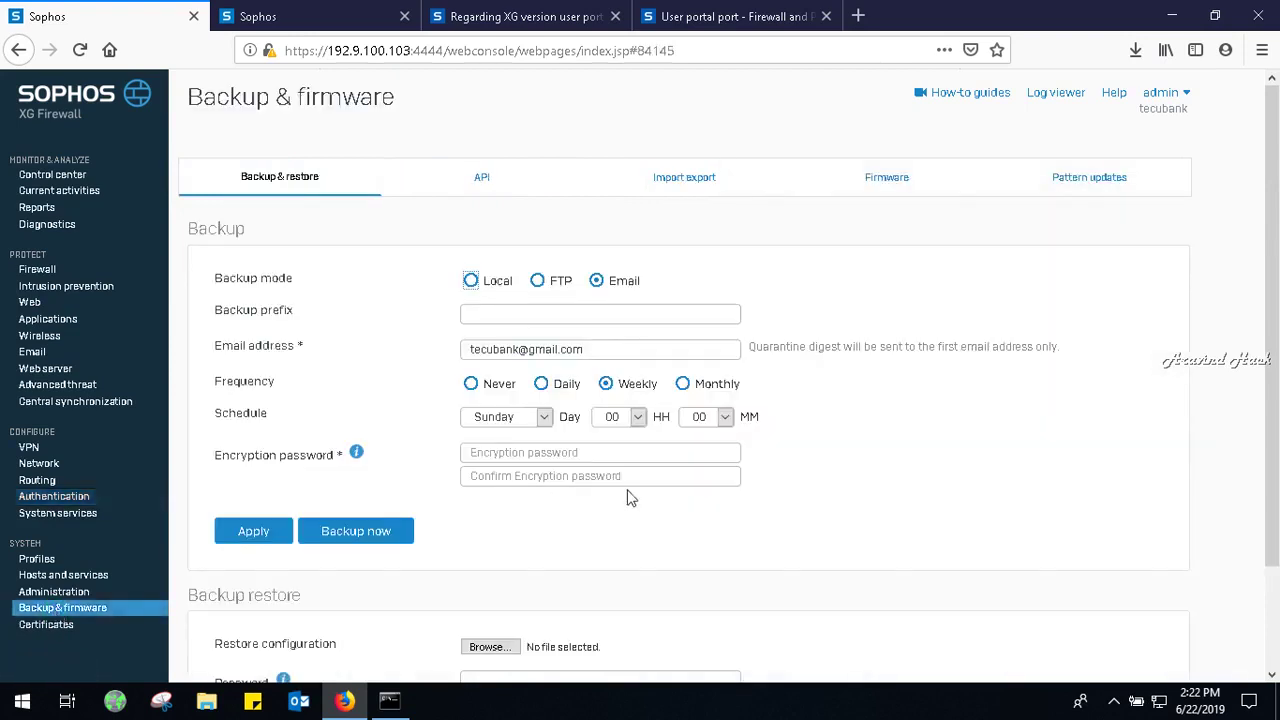
{"action": "left_click", "coordinate": [957, 178]}
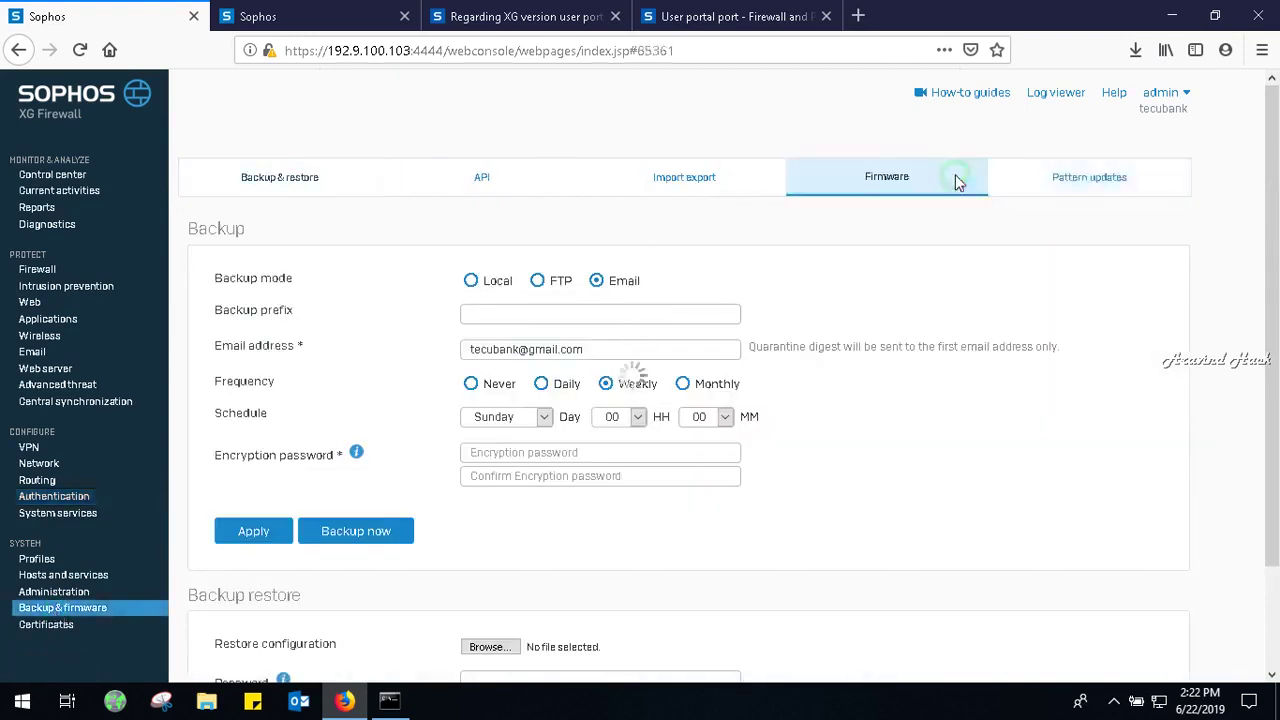
Show the Pattern updates status table and run an immediate manual pattern update.
{"action": "left_click", "coordinate": [1063, 181]}
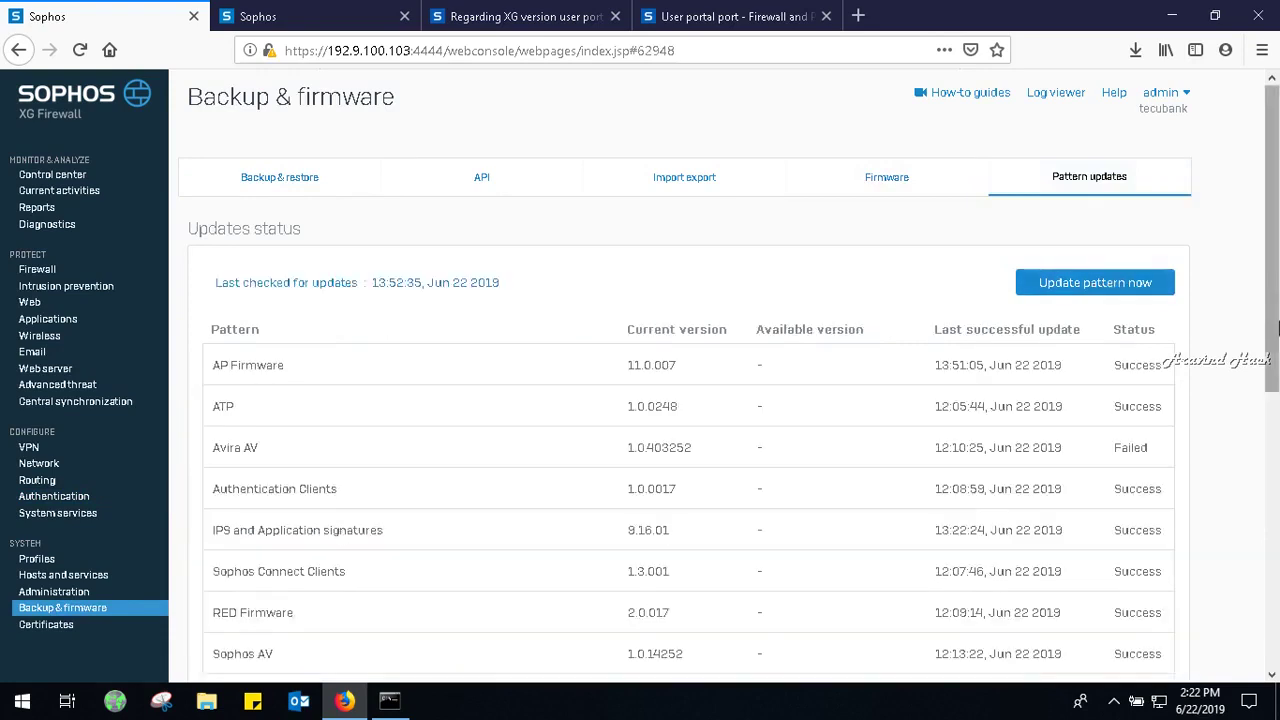
{"action": "left_click", "coordinate": [1097, 285]}
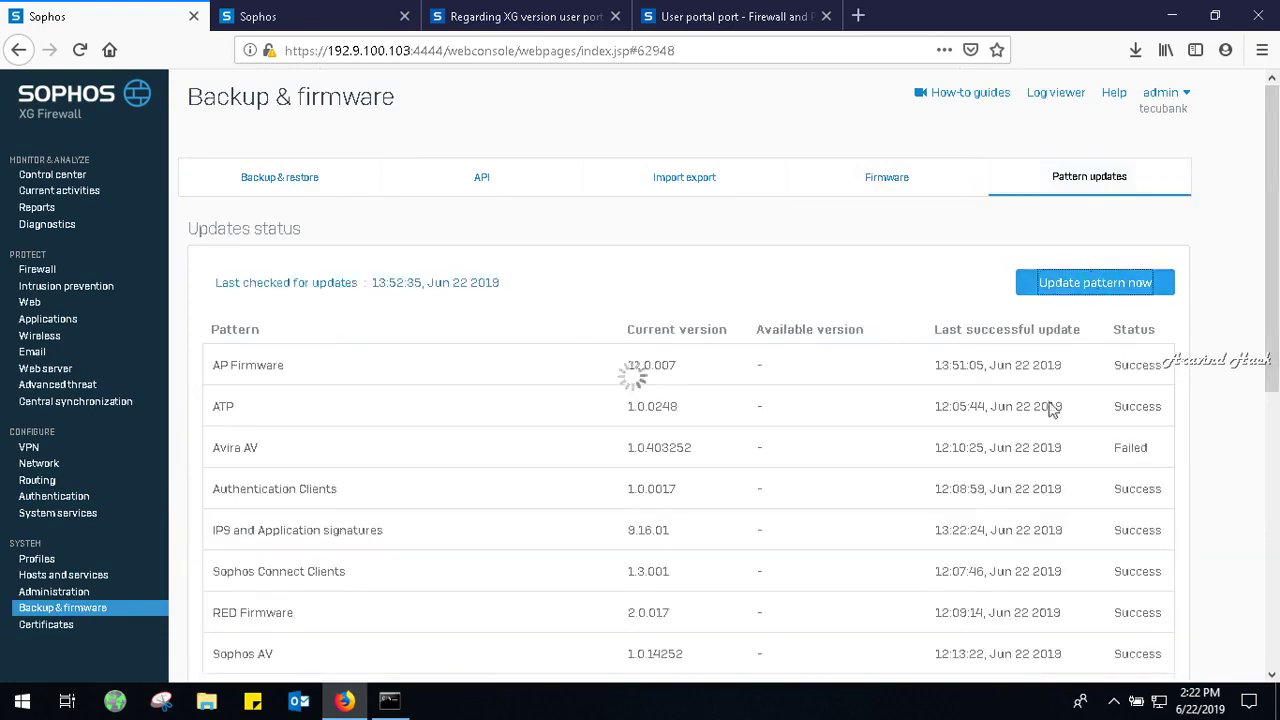
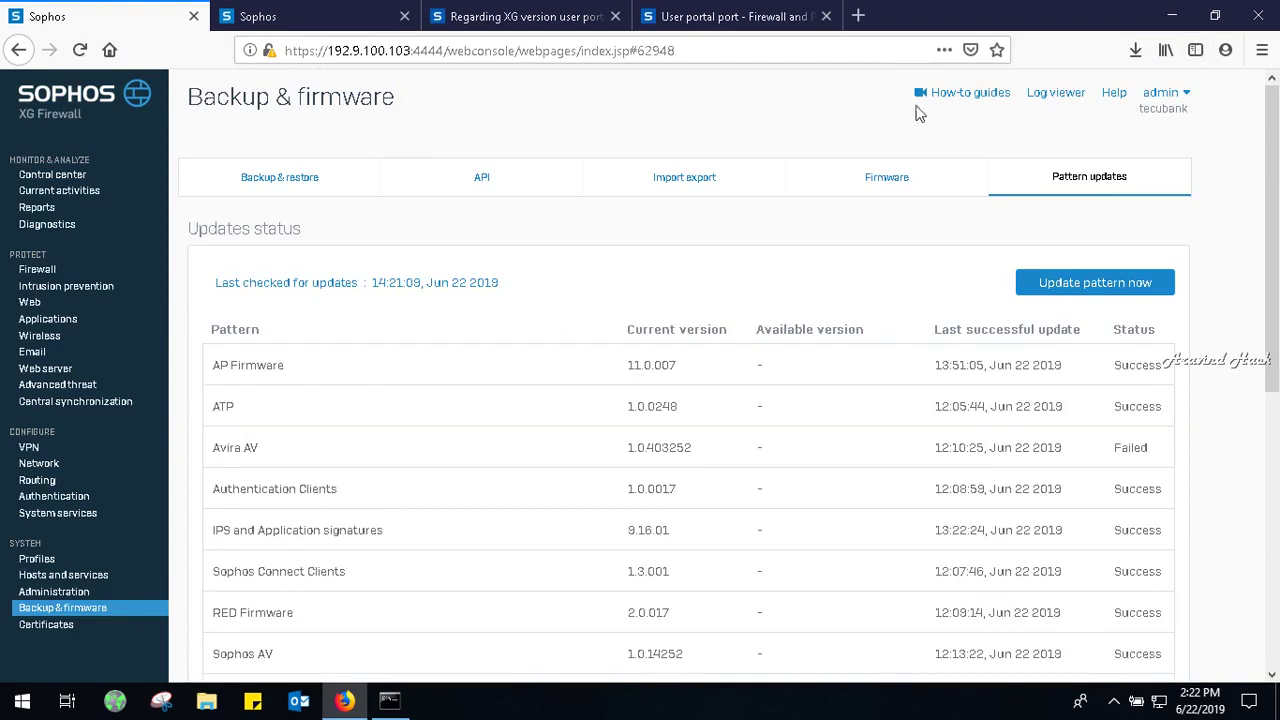
Open the internetaccess firewall rule, scroll through its settings, and cancel back to the rules list.
{"action": "left_click", "coordinate": [47, 271]}
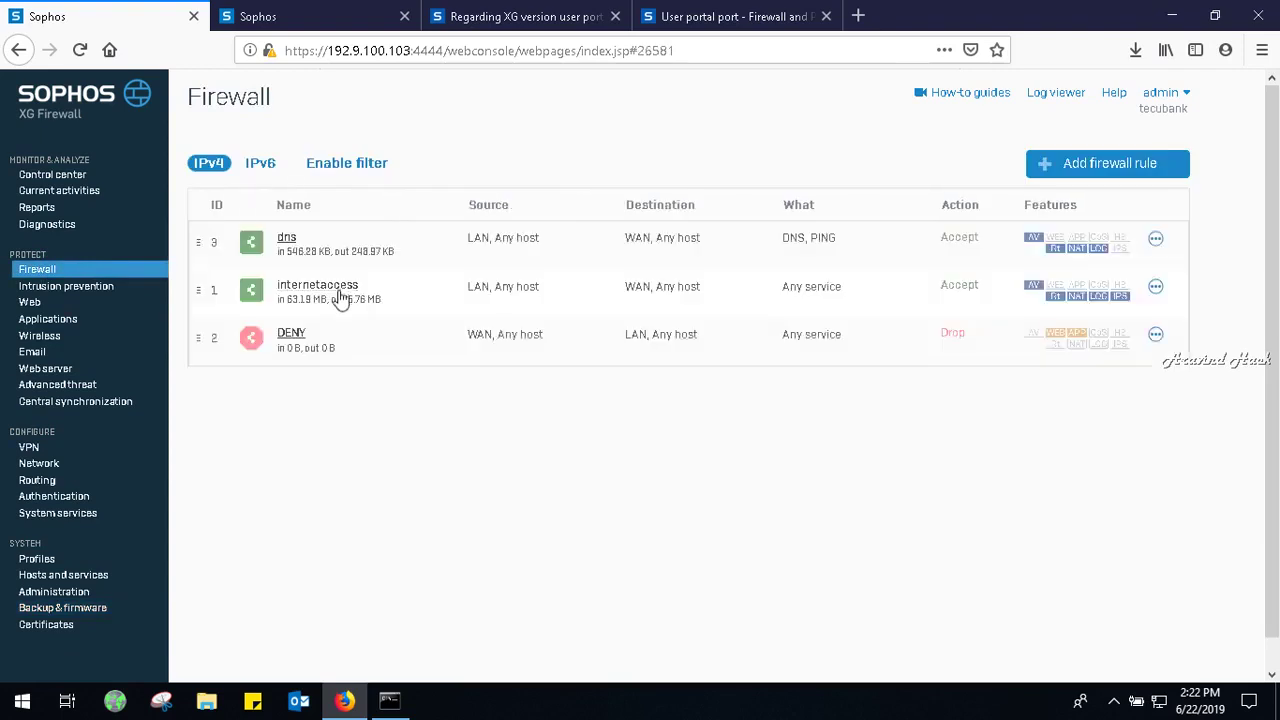
{"action": "left_click", "coordinate": [340, 293]}
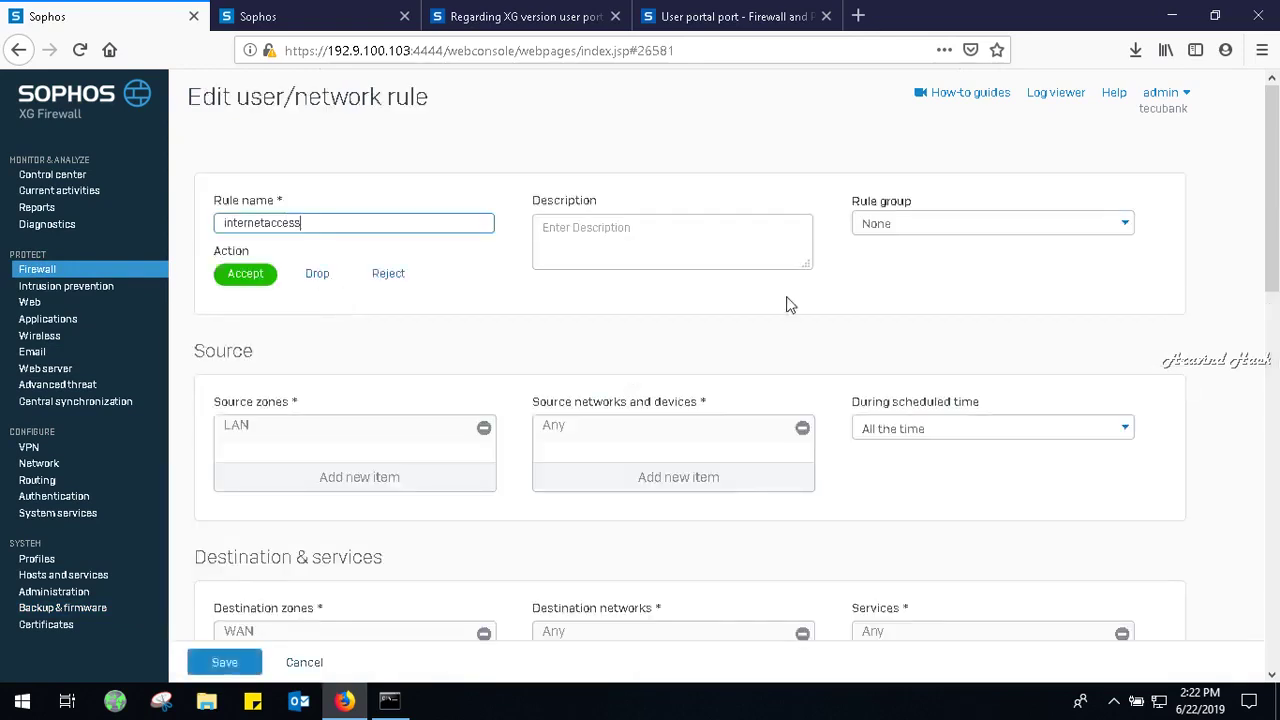
{"action": "left_click_drag", "start_coordinate": [1274, 280], "coordinate": [1274, 645]}
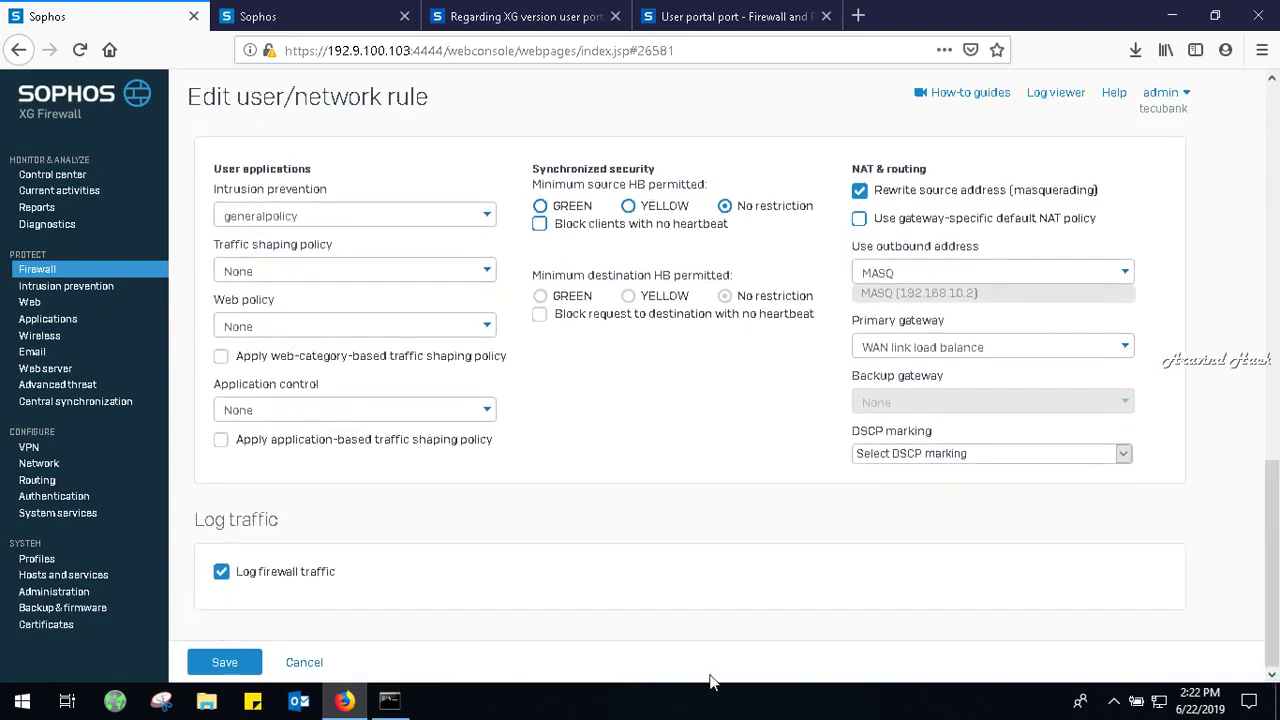
{"action": "left_click", "coordinate": [305, 664]}
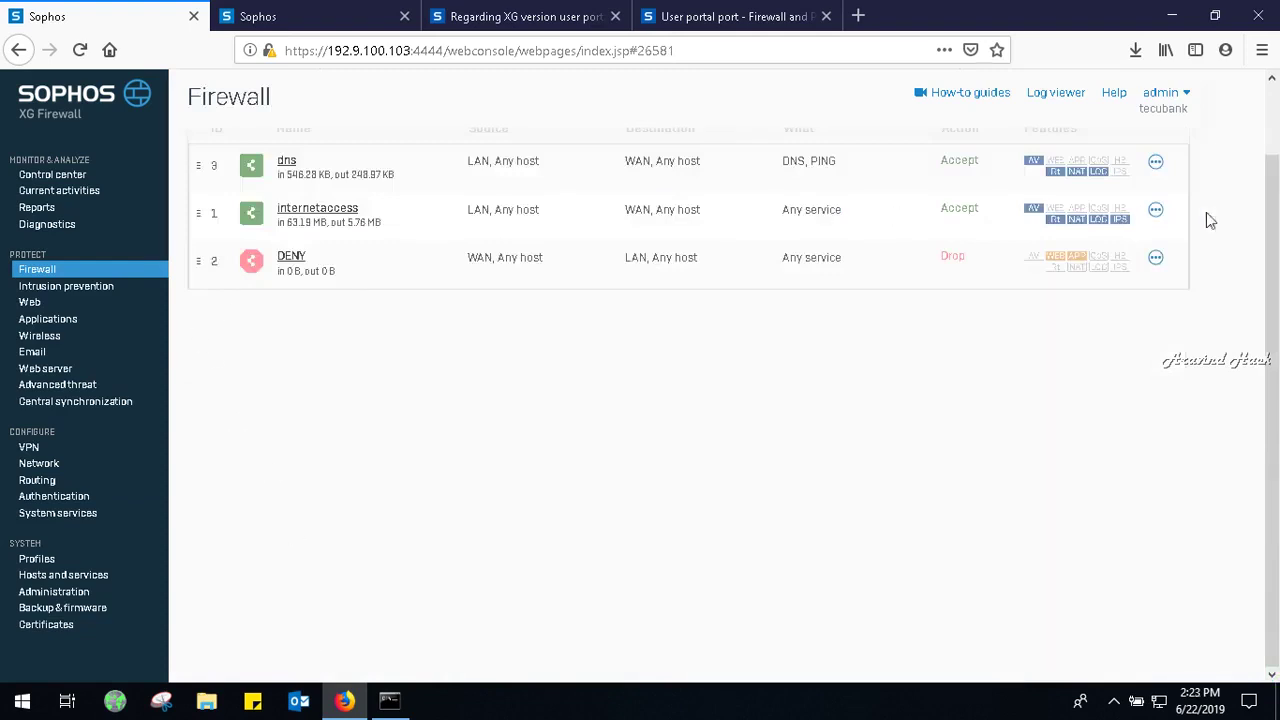
{"action": "scroll", "coordinate": [1277, 140], "scroll_direction": "up", "scroll_amount": 2}
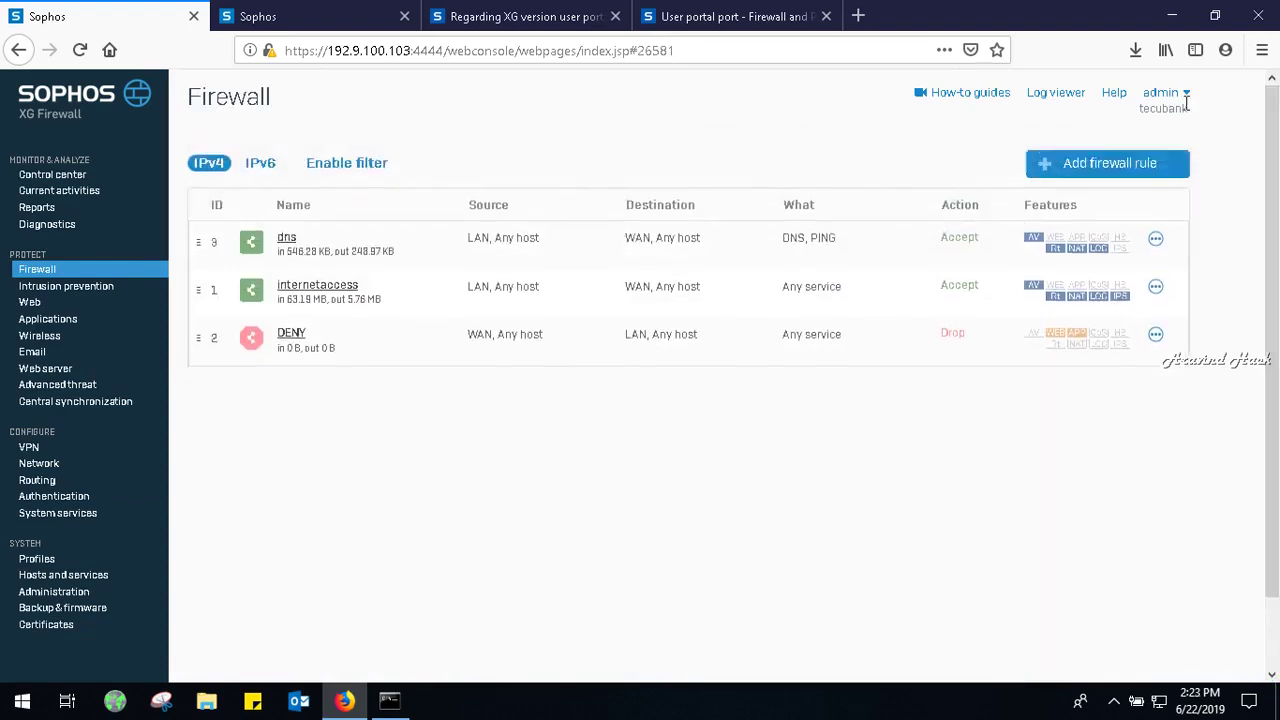
Reboot the firewall from the admin menu with the reason 'forupdate' and confirm.
{"action": "left_click", "coordinate": [1186, 98]}
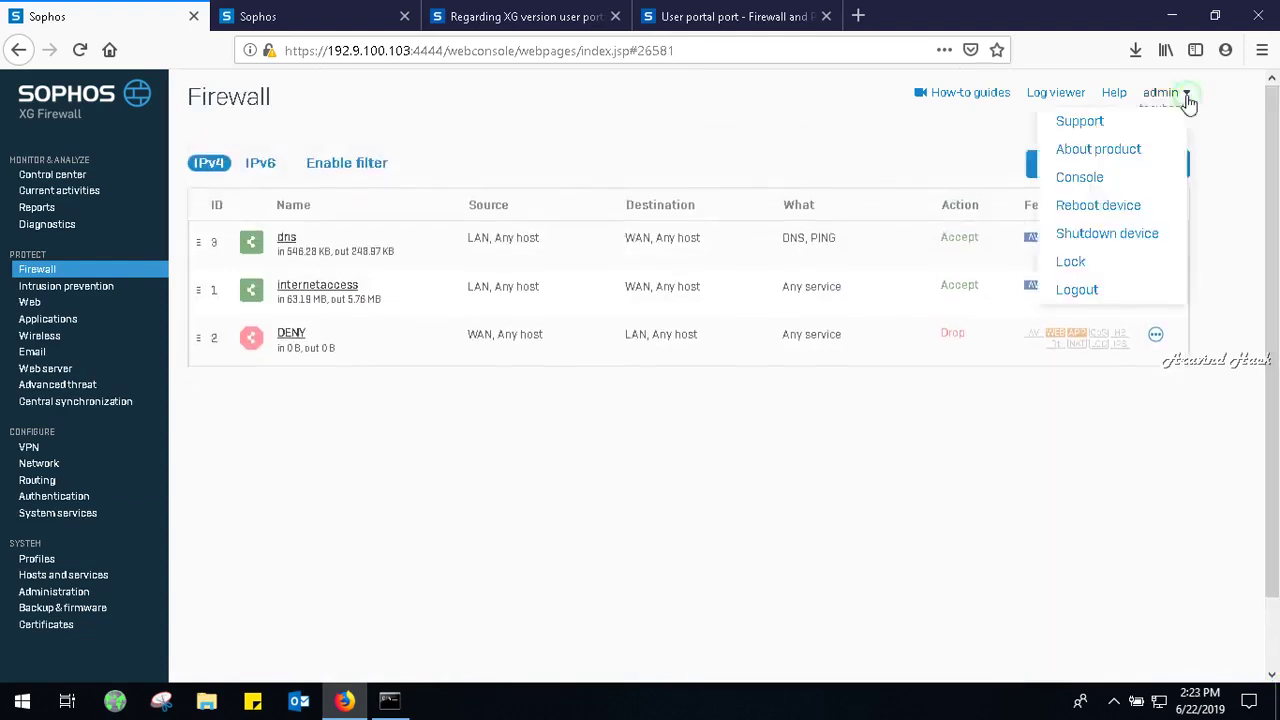
{"action": "left_click", "coordinate": [1090, 206]}
{"action": "left_click", "coordinate": [654, 370]}
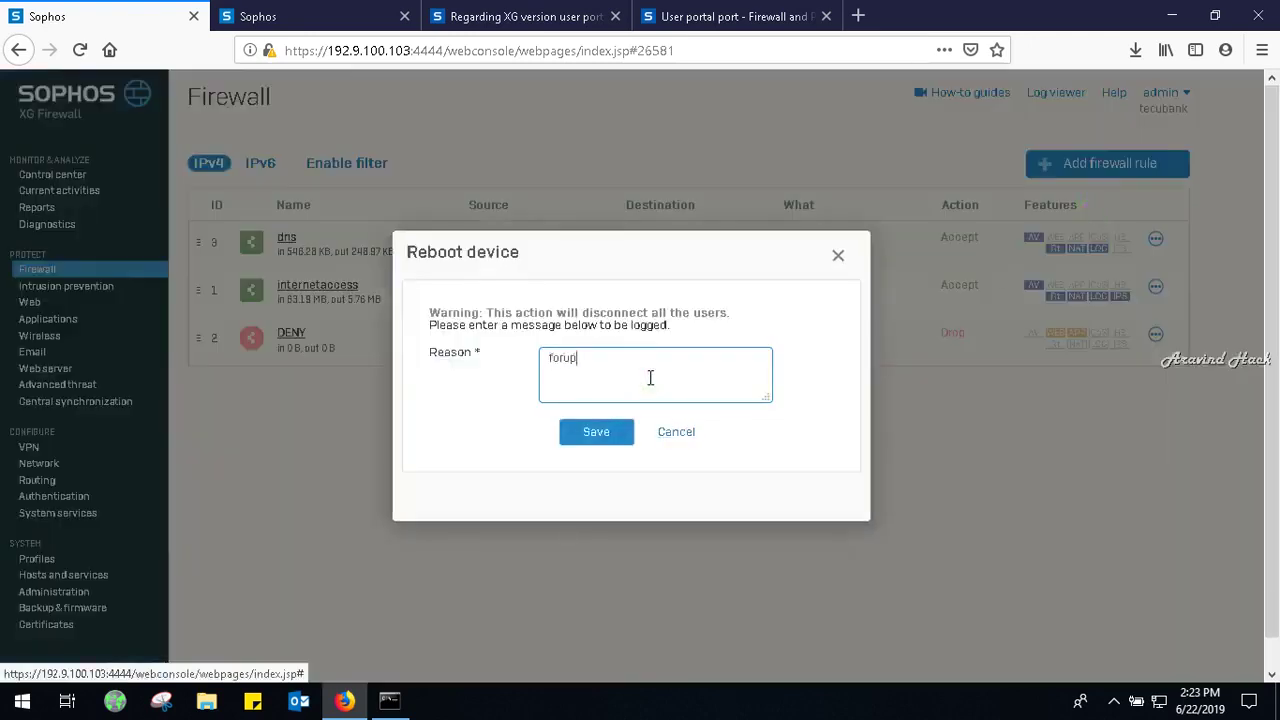
{"action": "left_click", "coordinate": [596, 434]}
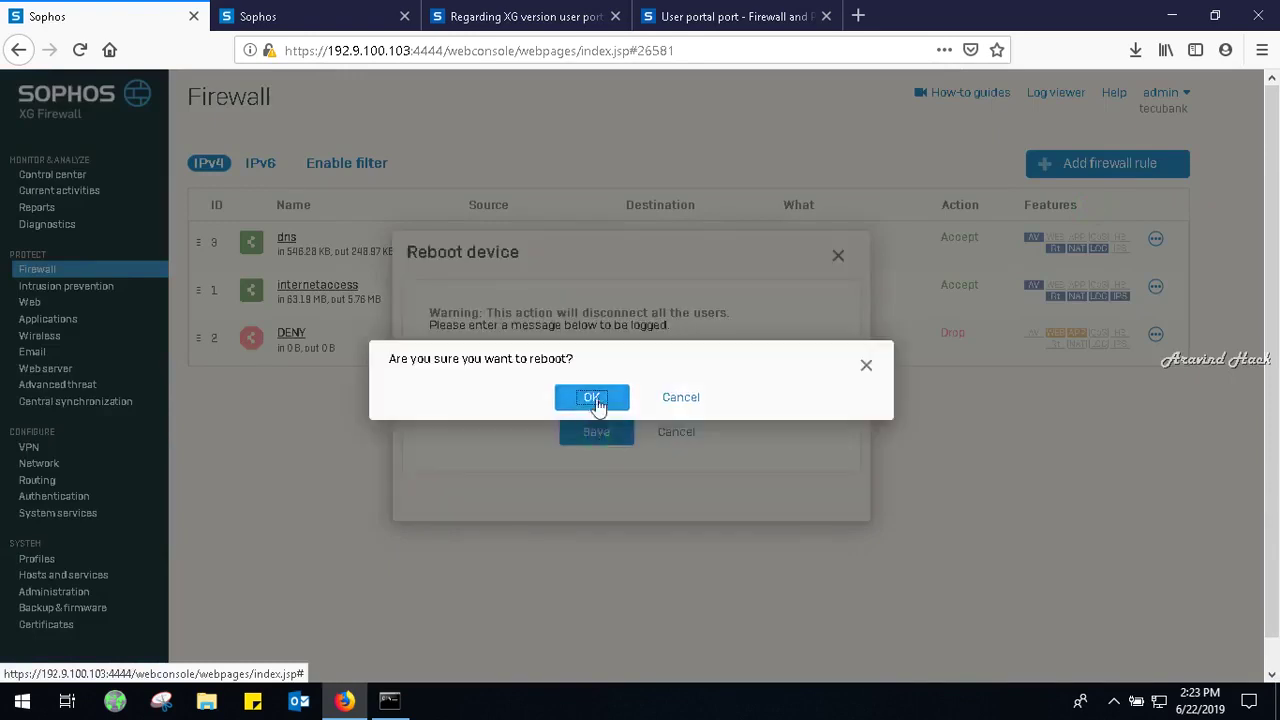
{"action": "left_click", "coordinate": [593, 399]}
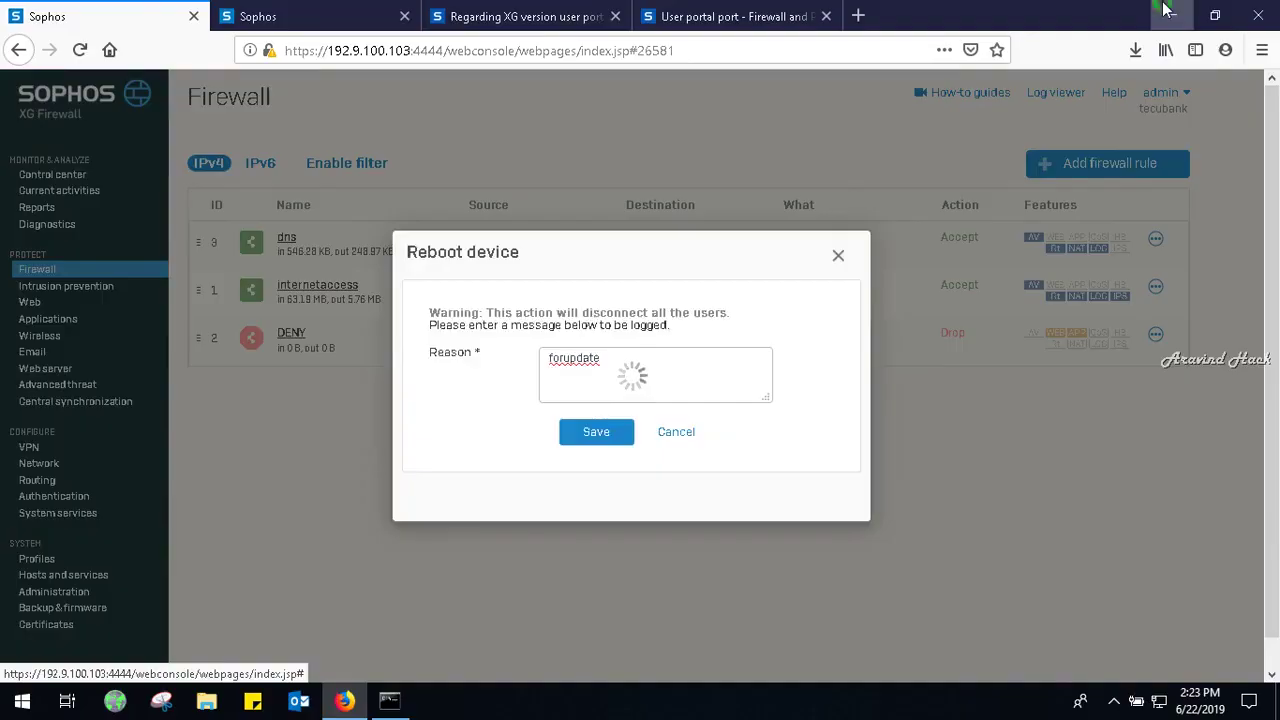
Minimise Firefox and launch the screen recorder from the notification area.
{"action": "left_click", "coordinate": [1168, 12]}
{"action": "left_click", "coordinate": [1112, 705]}
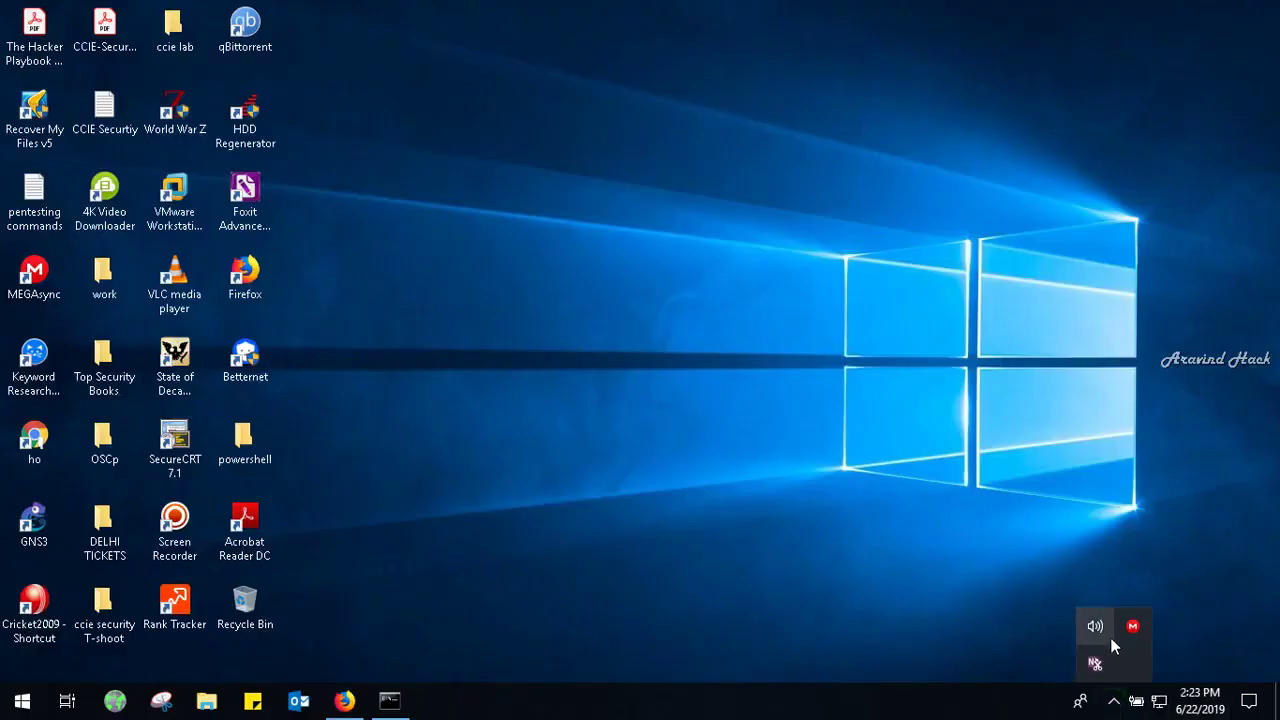
{"action": "double_click", "coordinate": [175, 520]}
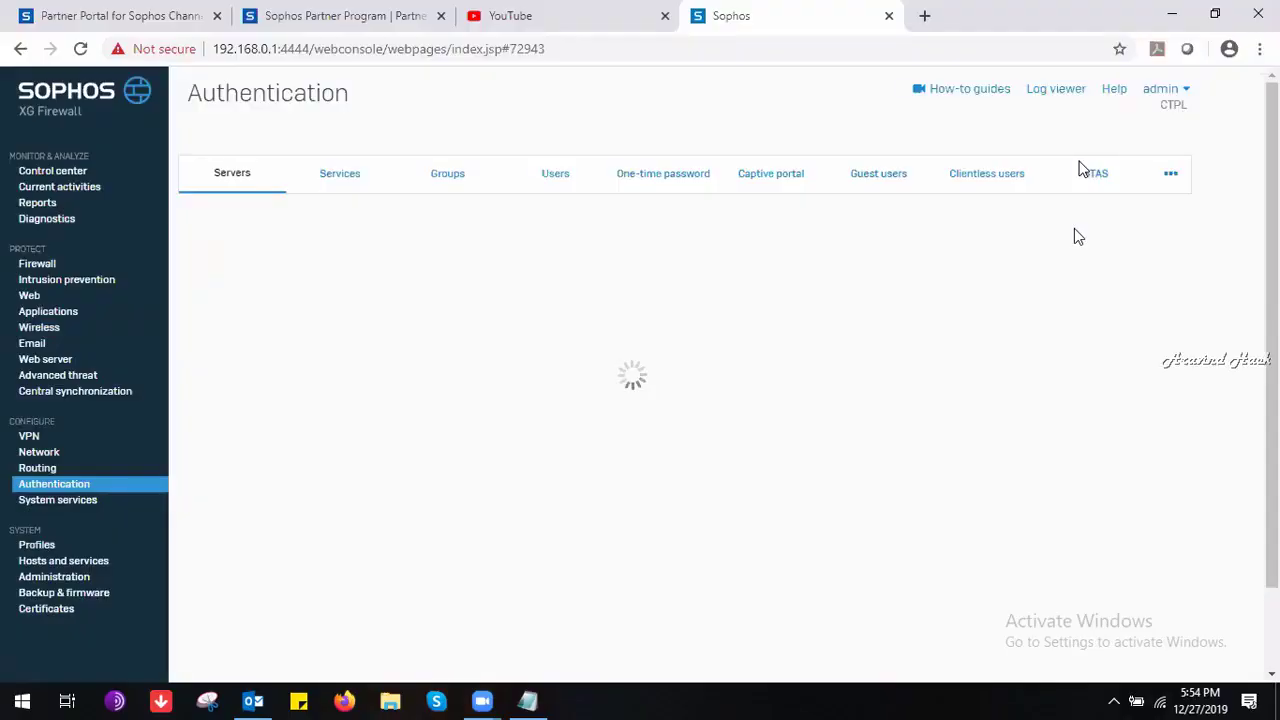
Check the external server type dropdown on Authentication > Servers, then go to Profiles.
{"action": "left_click", "coordinate": [624, 251]}
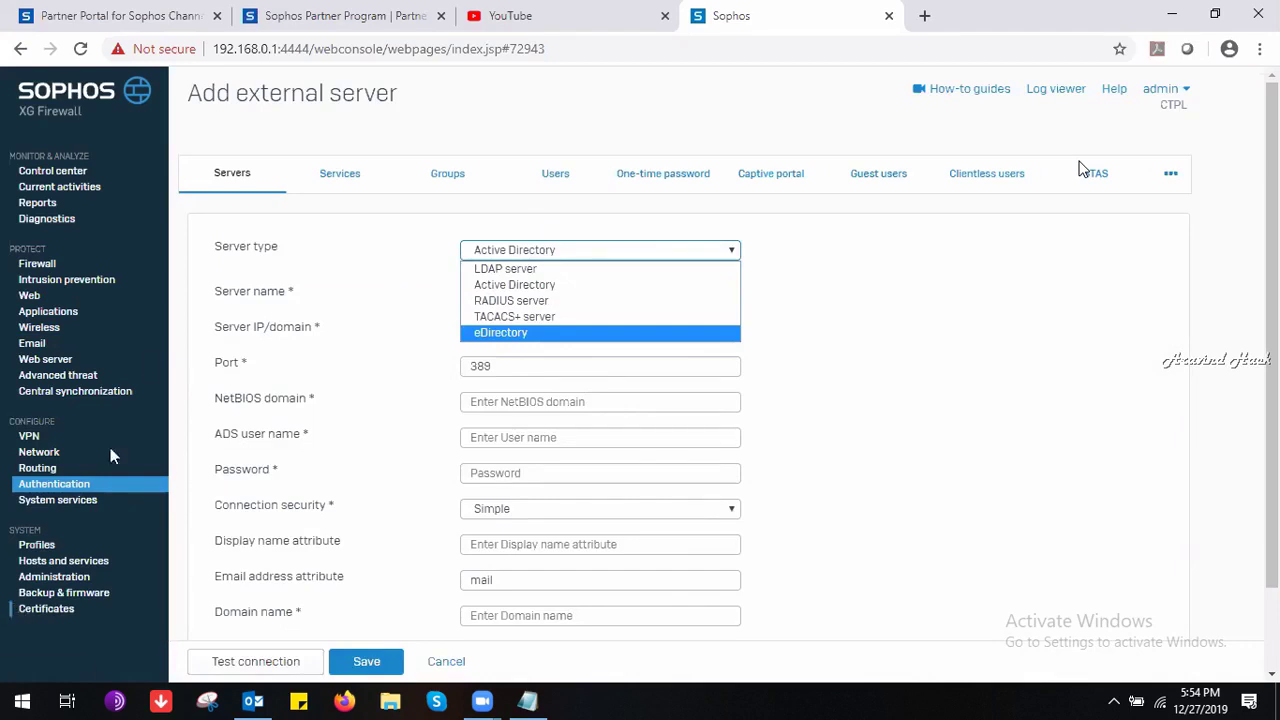
{"action": "left_click", "coordinate": [66, 547]}
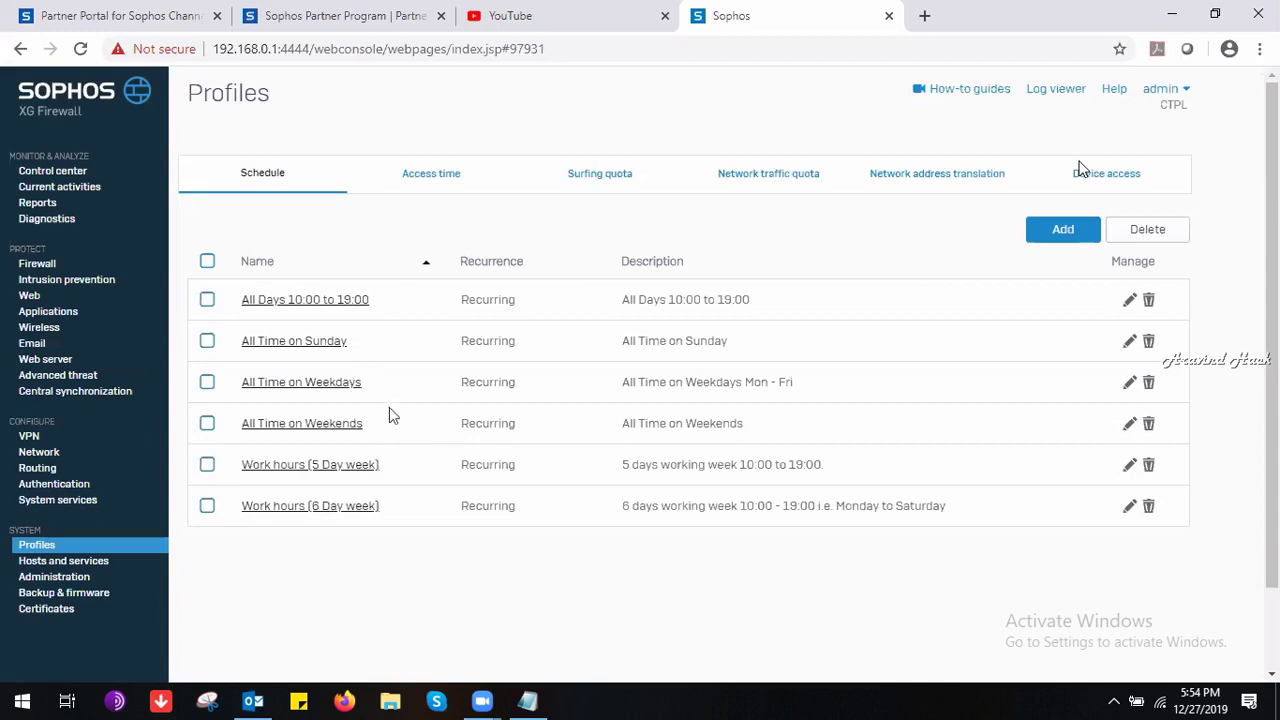
Browse the Access time, Surfing quota, Network traffic quota, NAT and Device access profiles, then open Routing.
{"action": "left_click", "coordinate": [440, 189]}
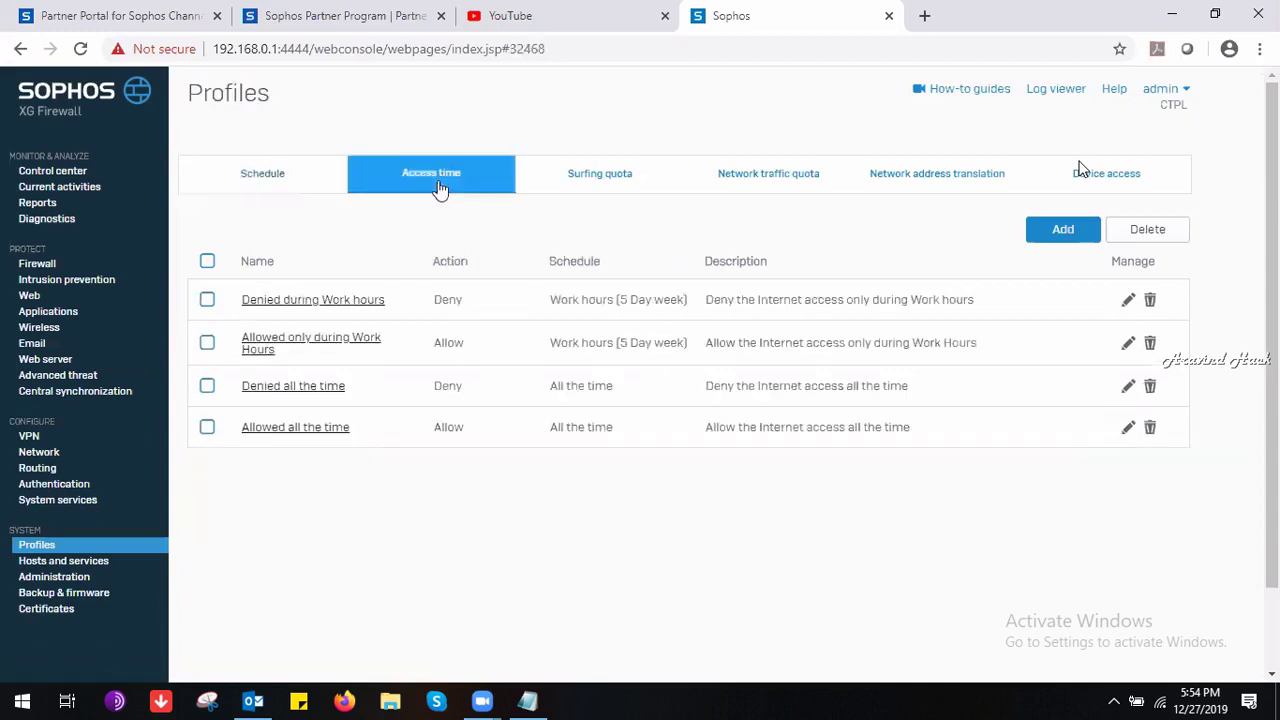
{"action": "left_click", "coordinate": [633, 185]}
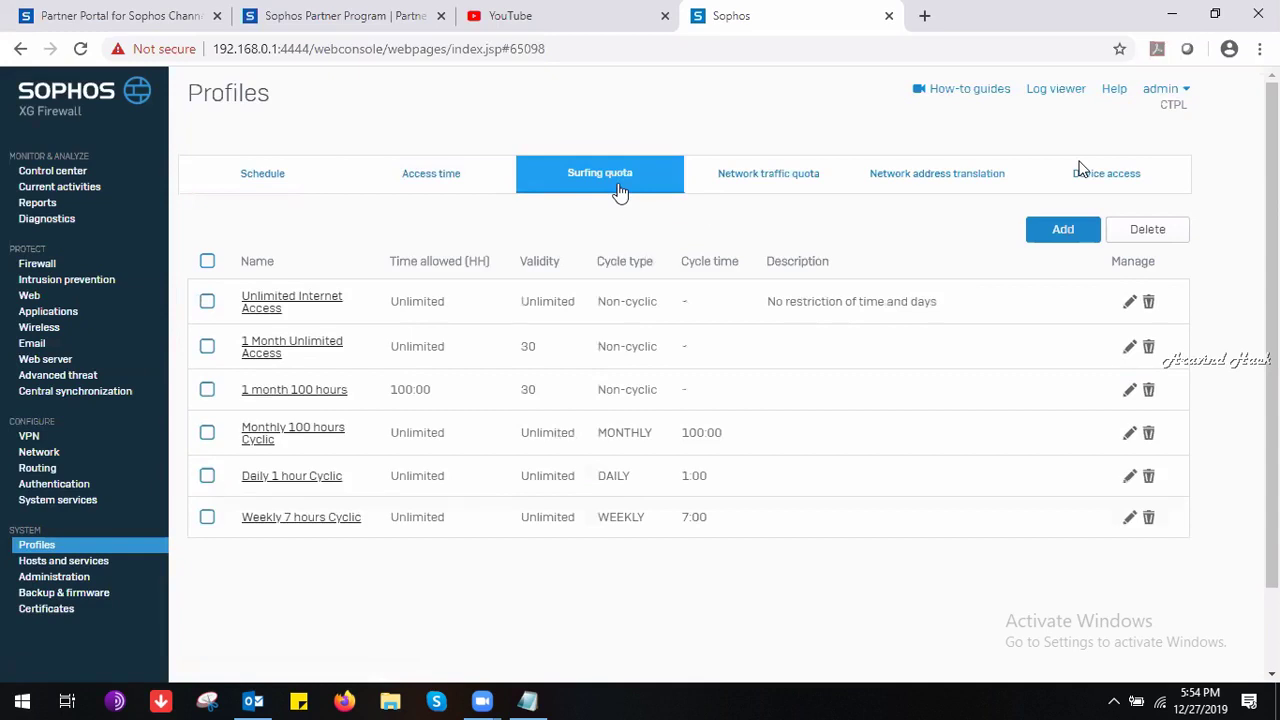
{"action": "left_click", "coordinate": [776, 182]}
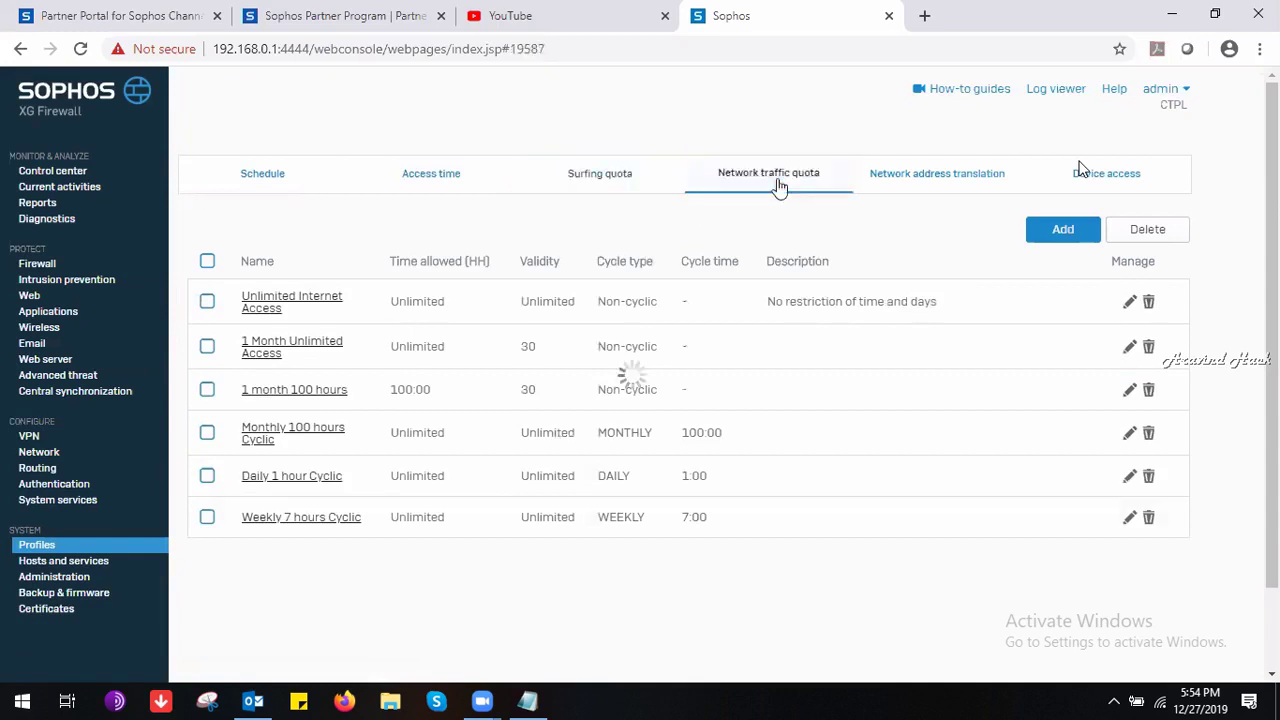
{"action": "left_click", "coordinate": [893, 178]}
{"action": "left_click", "coordinate": [1066, 168]}
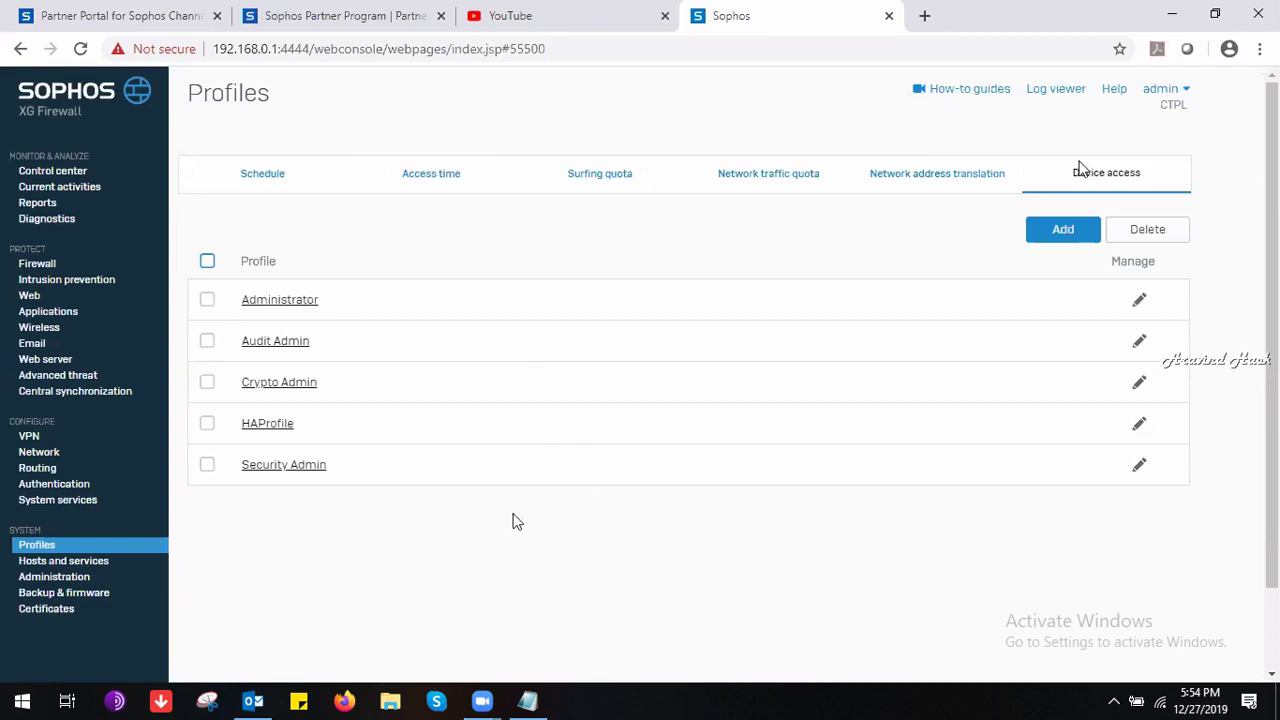
{"action": "left_click_drag", "start_coordinate": [197, 250], "coordinate": [1183, 477]}
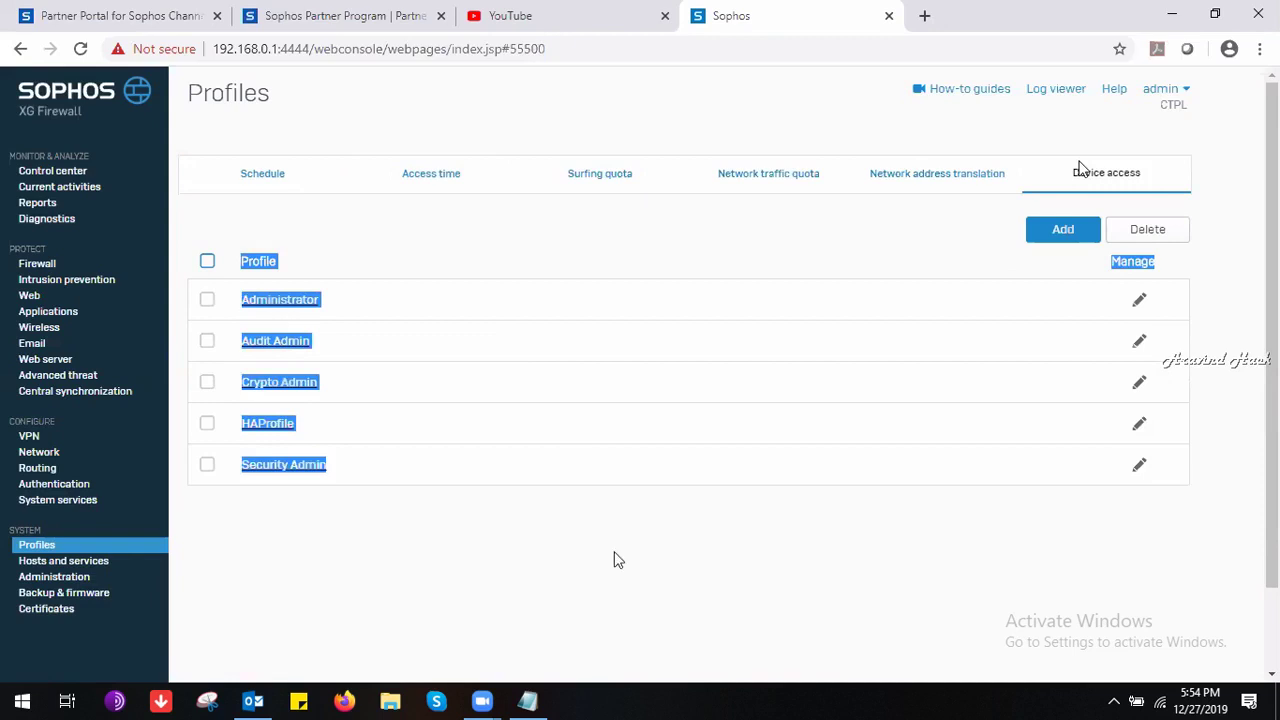
{"action": "left_click", "coordinate": [48, 469]}
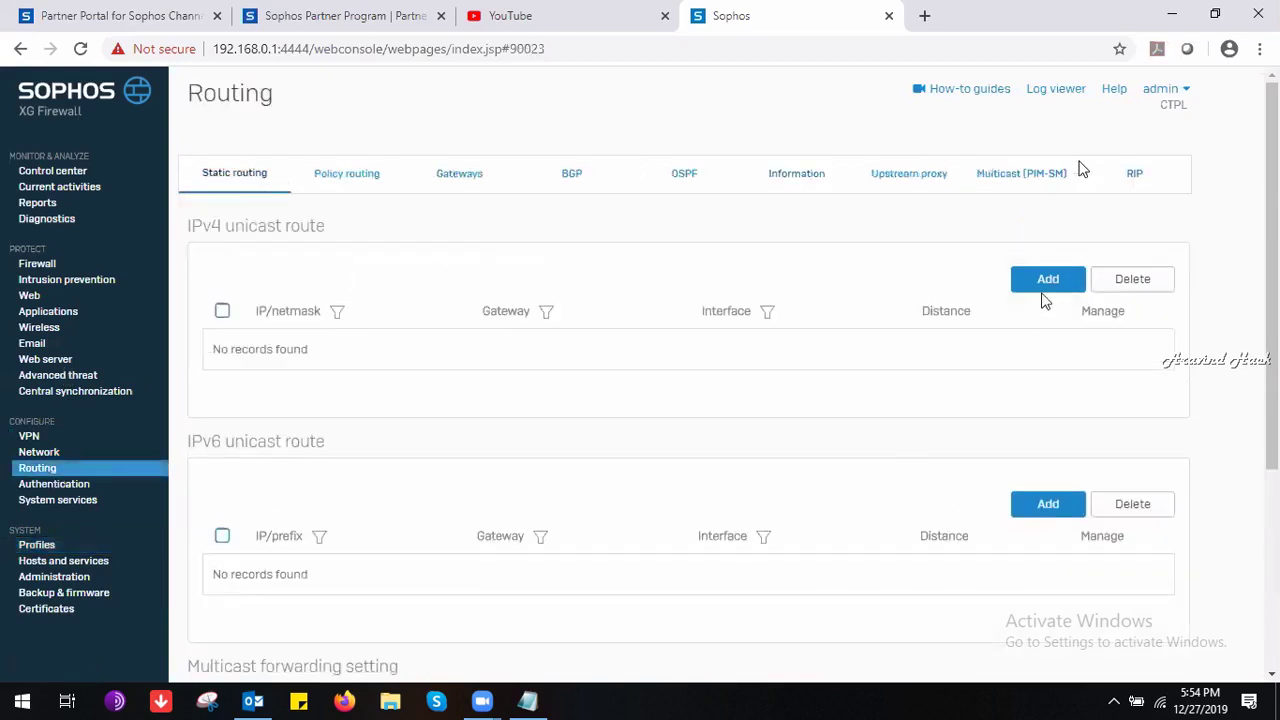
Look at the Add IPv4 unicast route form and Policy routing, then return to Static routing.
{"action": "left_click", "coordinate": [1044, 292]}
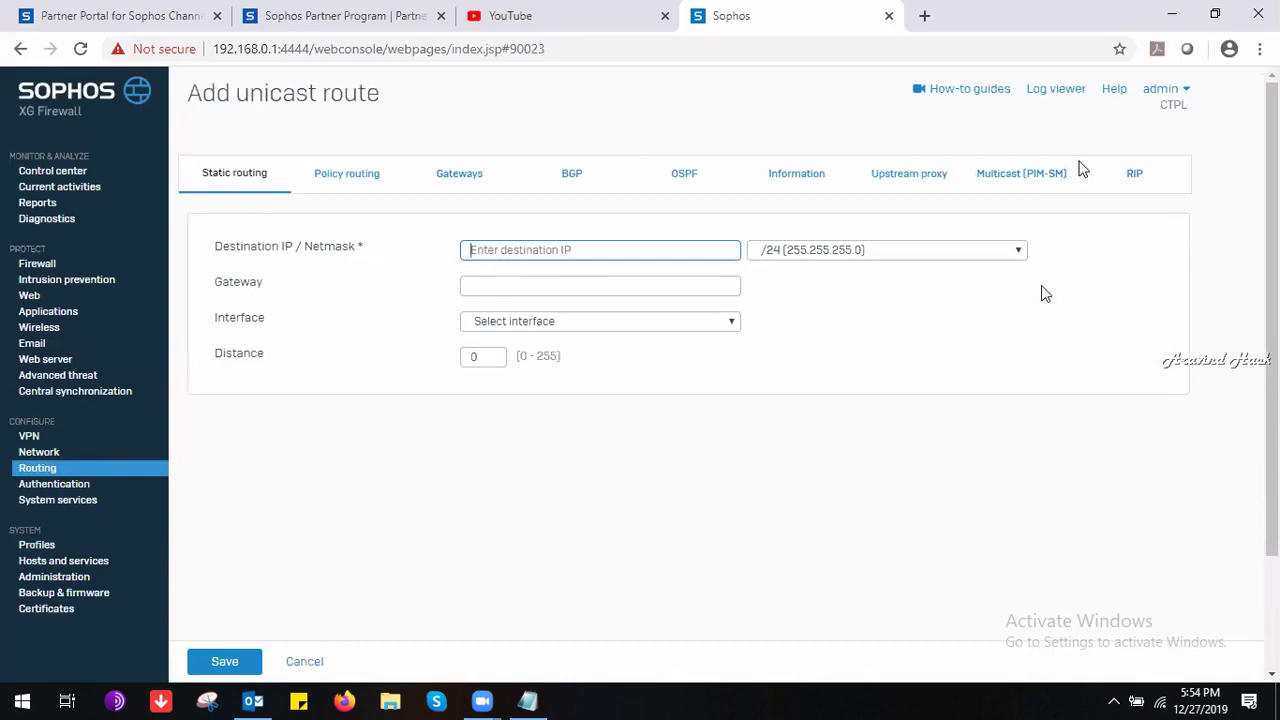
{"action": "left_click", "coordinate": [357, 193]}
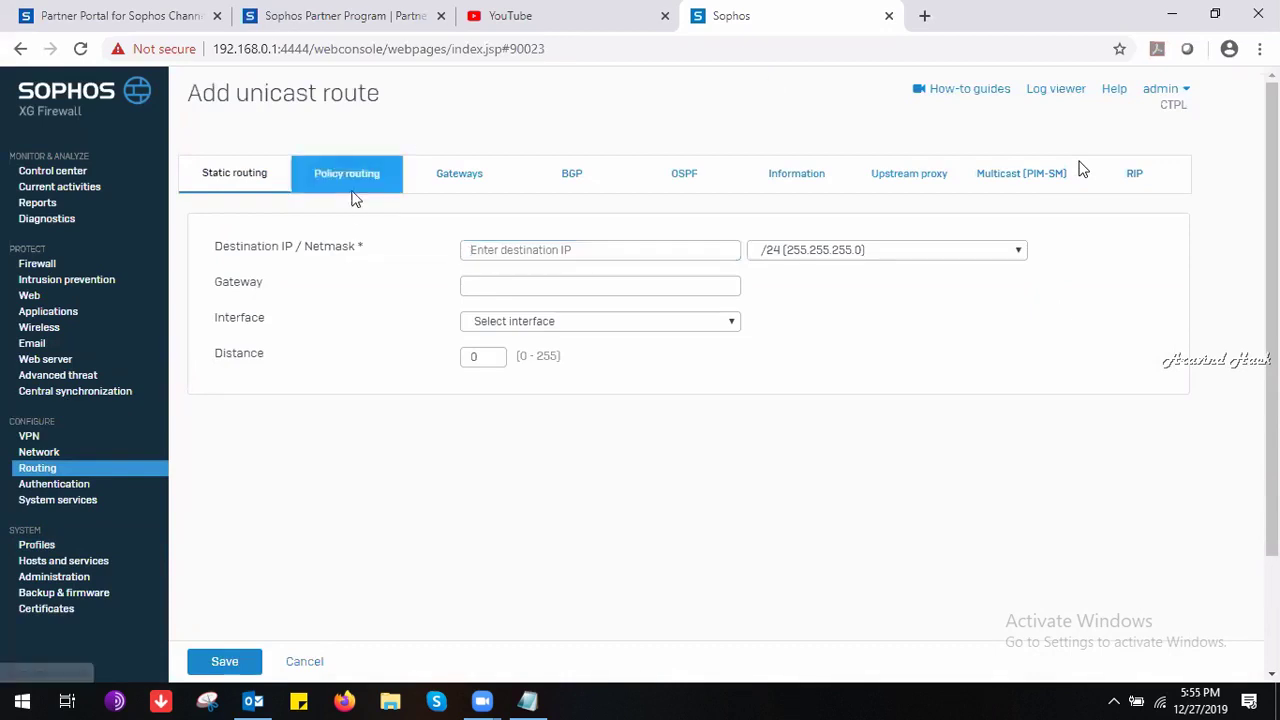
{"action": "left_click", "coordinate": [266, 176]}
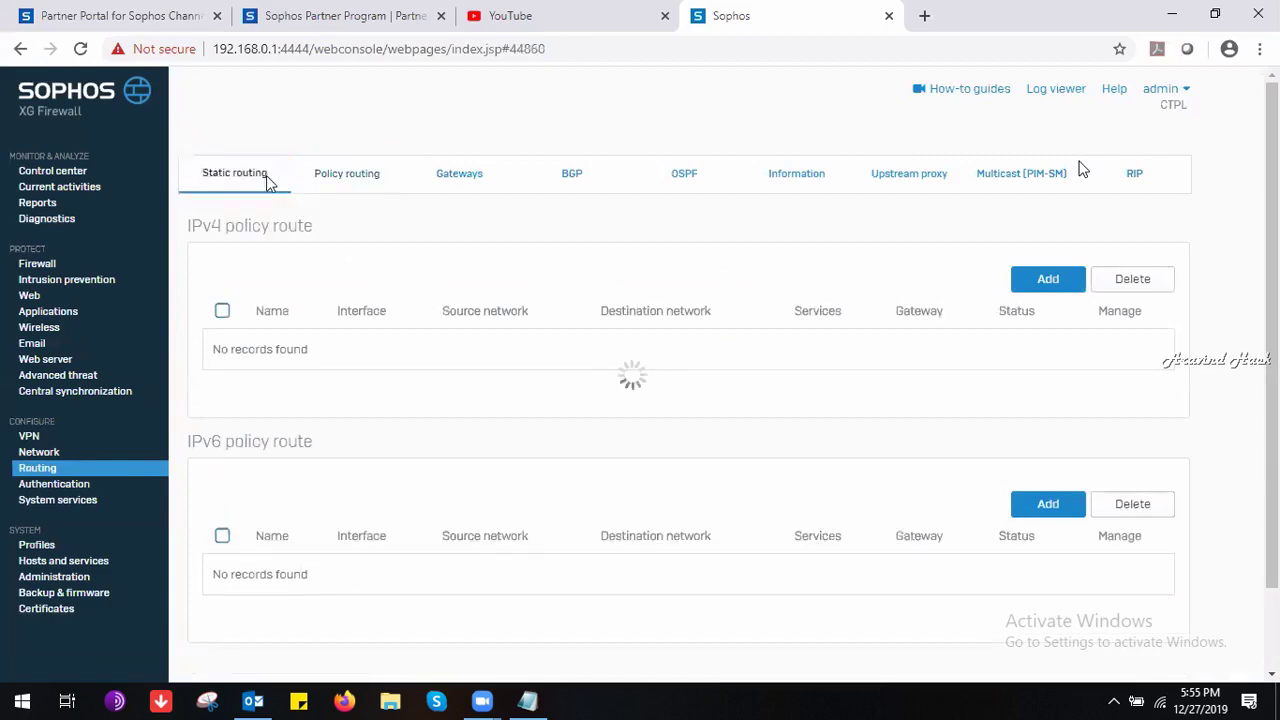
Review the Administration licensing subscriptions from Base firewall to Email protection, then show Device access.
{"action": "left_click", "coordinate": [42, 270]}
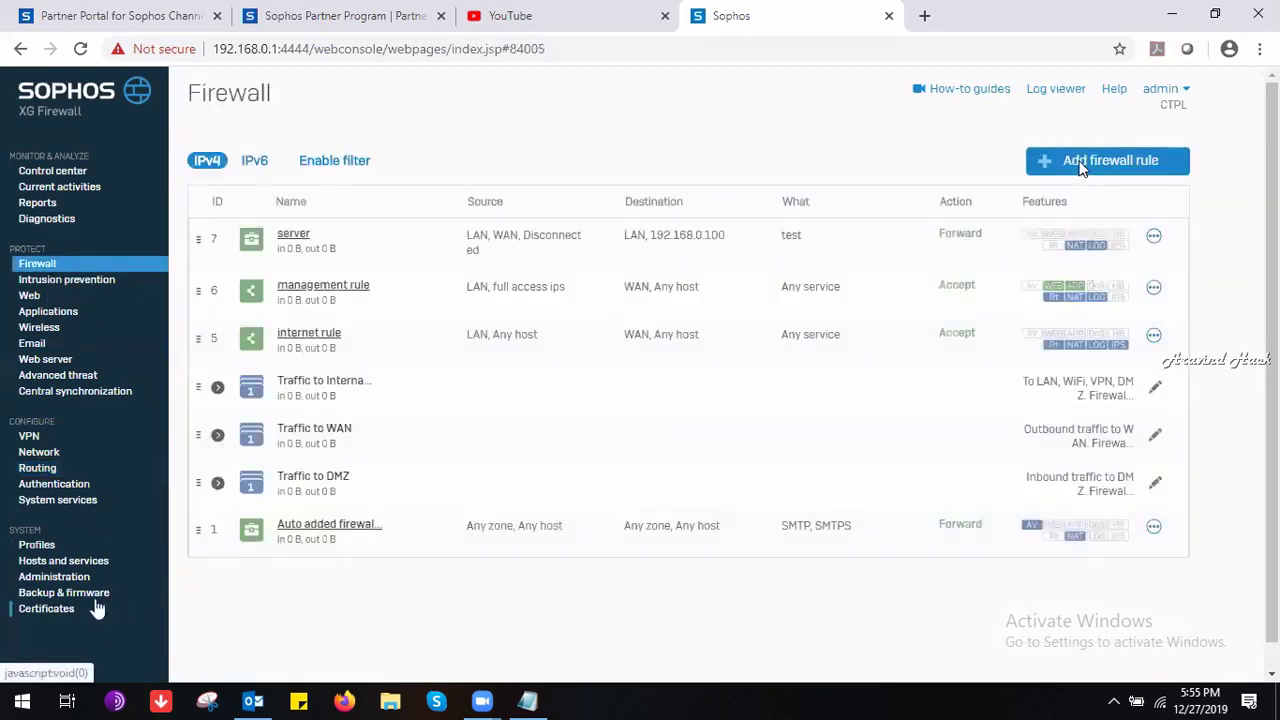
{"action": "left_click", "coordinate": [80, 575]}
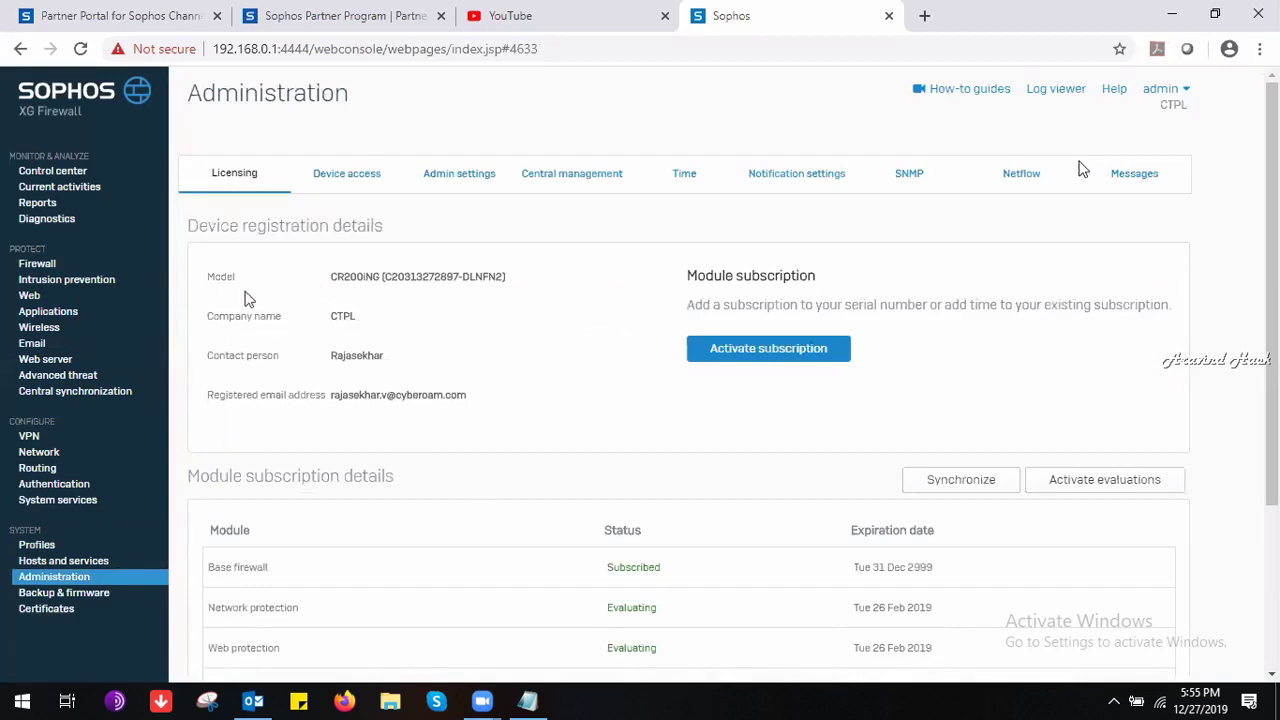
{"action": "left_click_drag", "start_coordinate": [223, 285], "coordinate": [757, 654]}
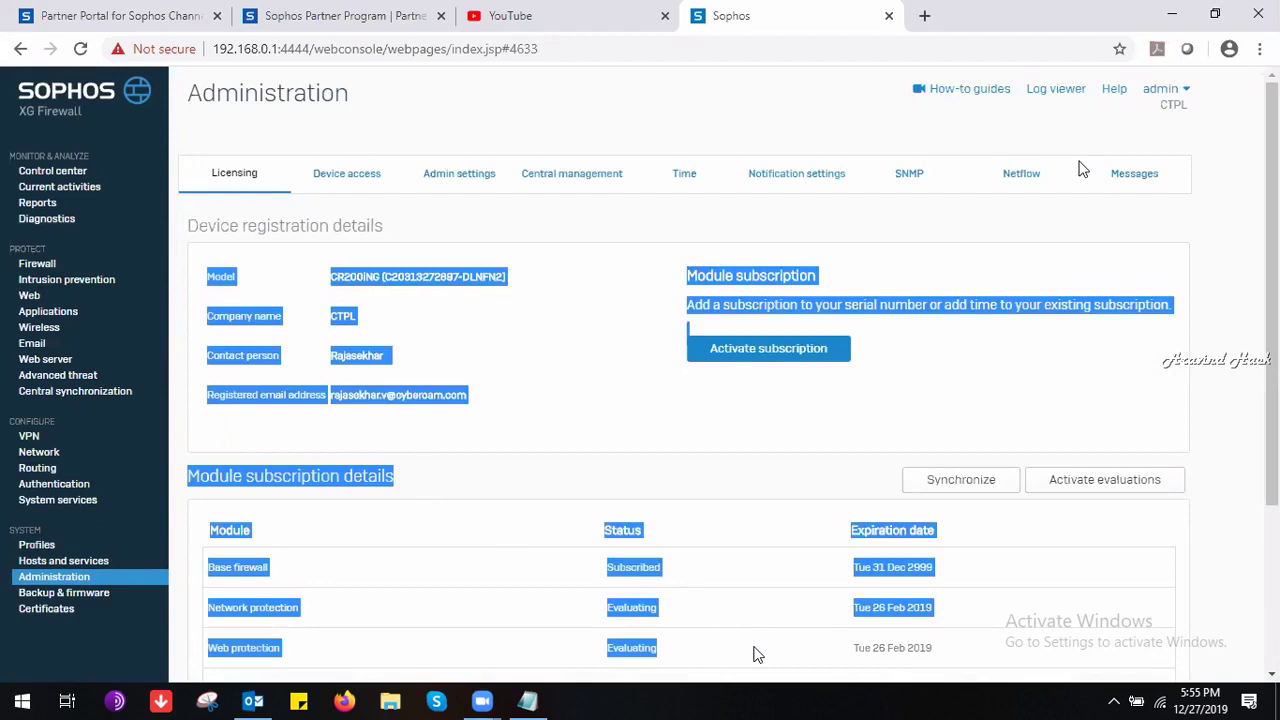
{"action": "left_click_drag", "start_coordinate": [1271, 330], "coordinate": [1271, 490]}
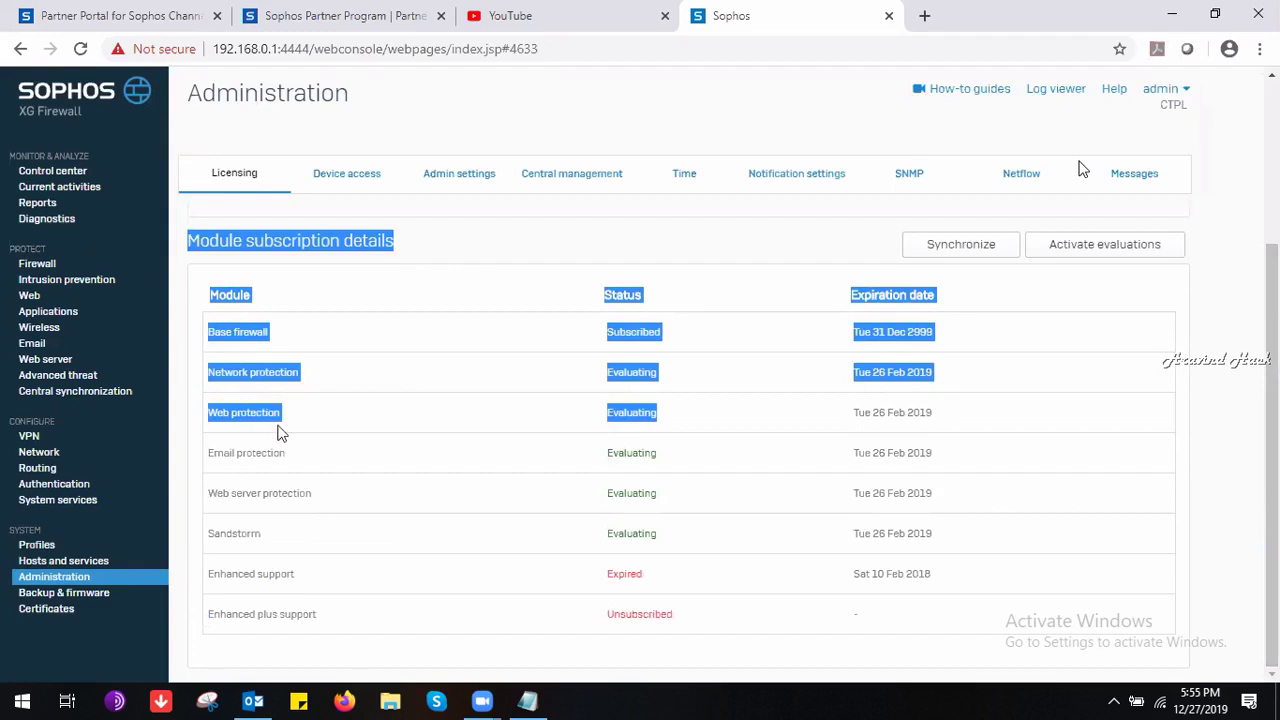
{"action": "left_click", "coordinate": [334, 351]}
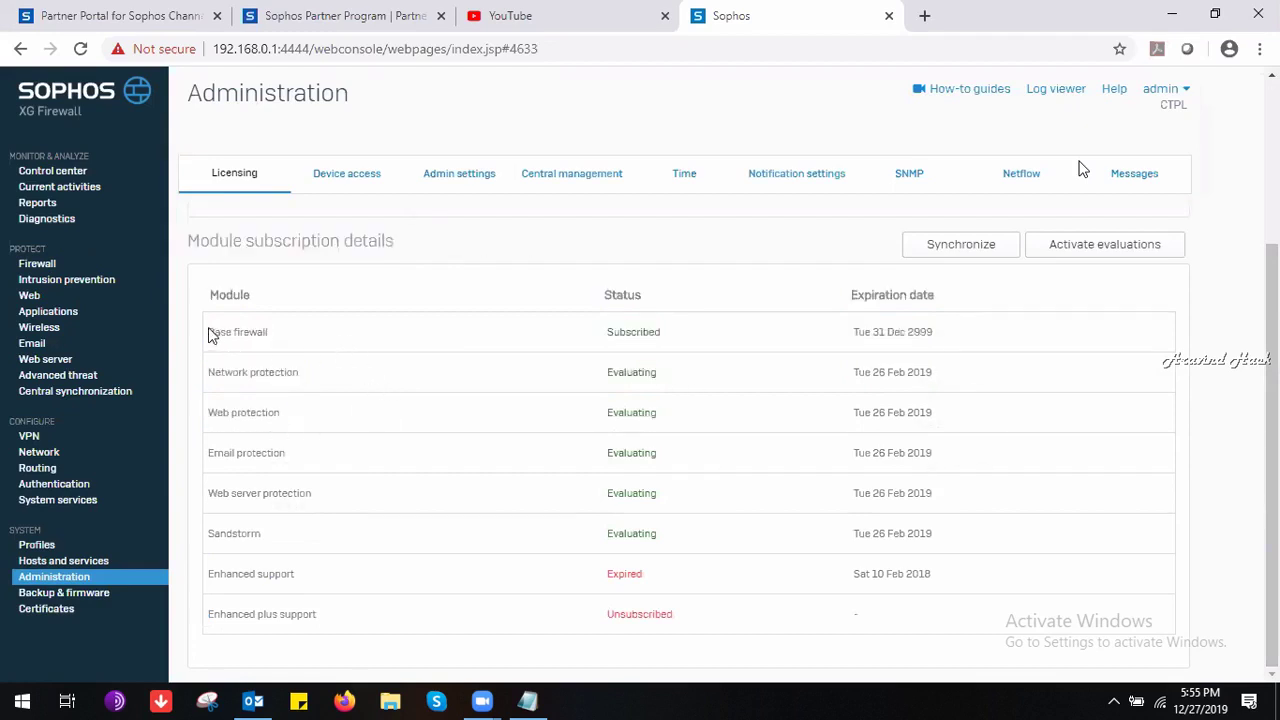
{"action": "left_click_drag", "start_coordinate": [210, 331], "coordinate": [385, 461]}
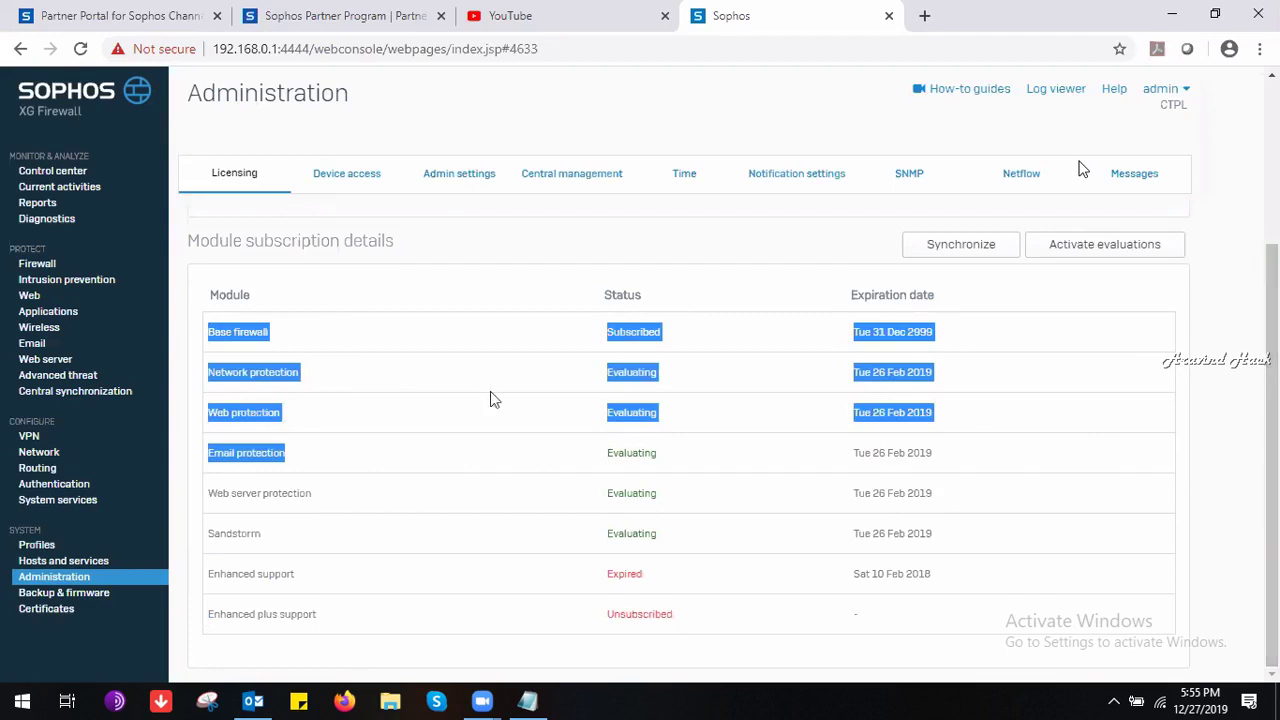
{"action": "left_click", "coordinate": [354, 188]}
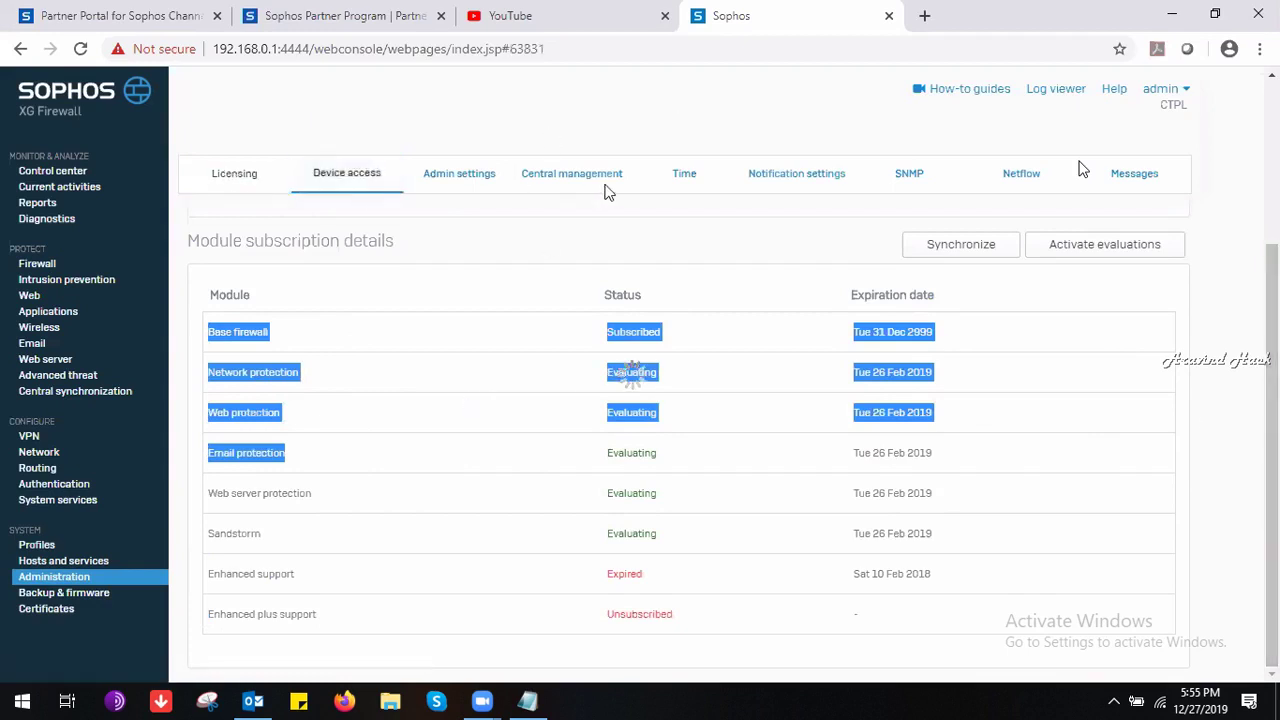
Open Backup & firmware and view the installed SFOS 17.5.8 MR-8 and 17.5.7 MR-7 firmware.
{"action": "left_click", "coordinate": [119, 598]}
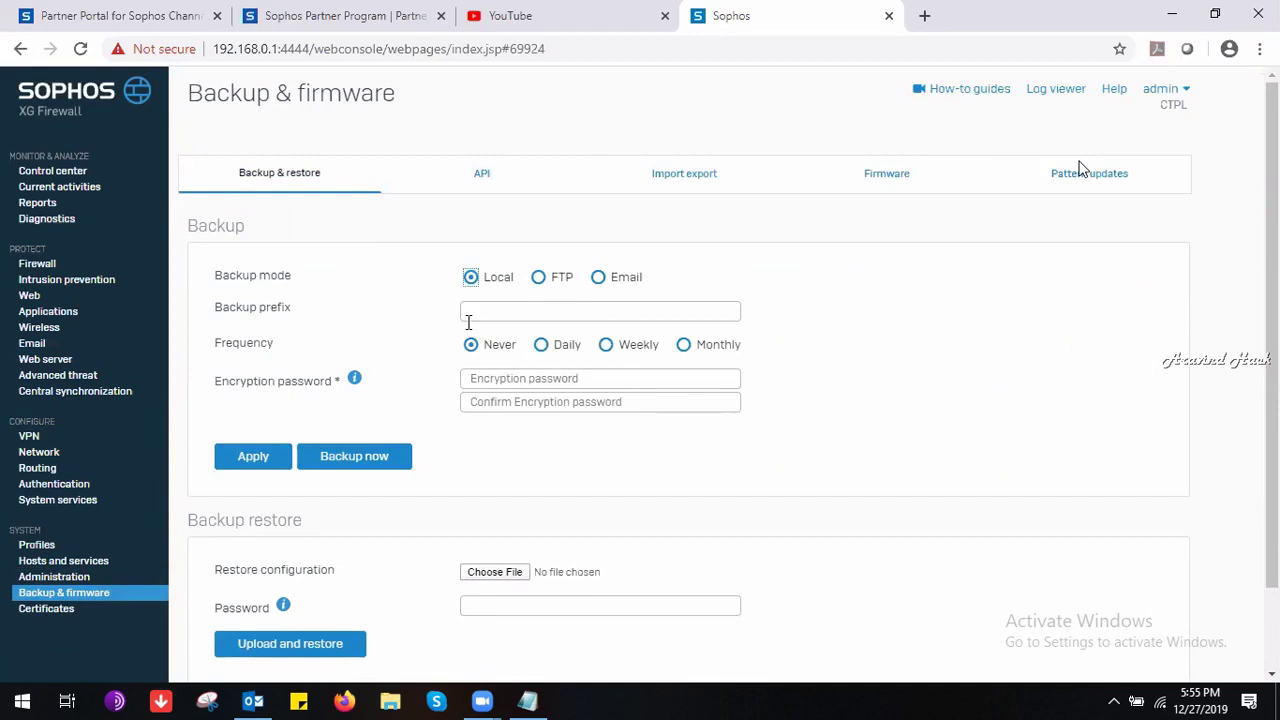
{"action": "left_click", "coordinate": [906, 174]}
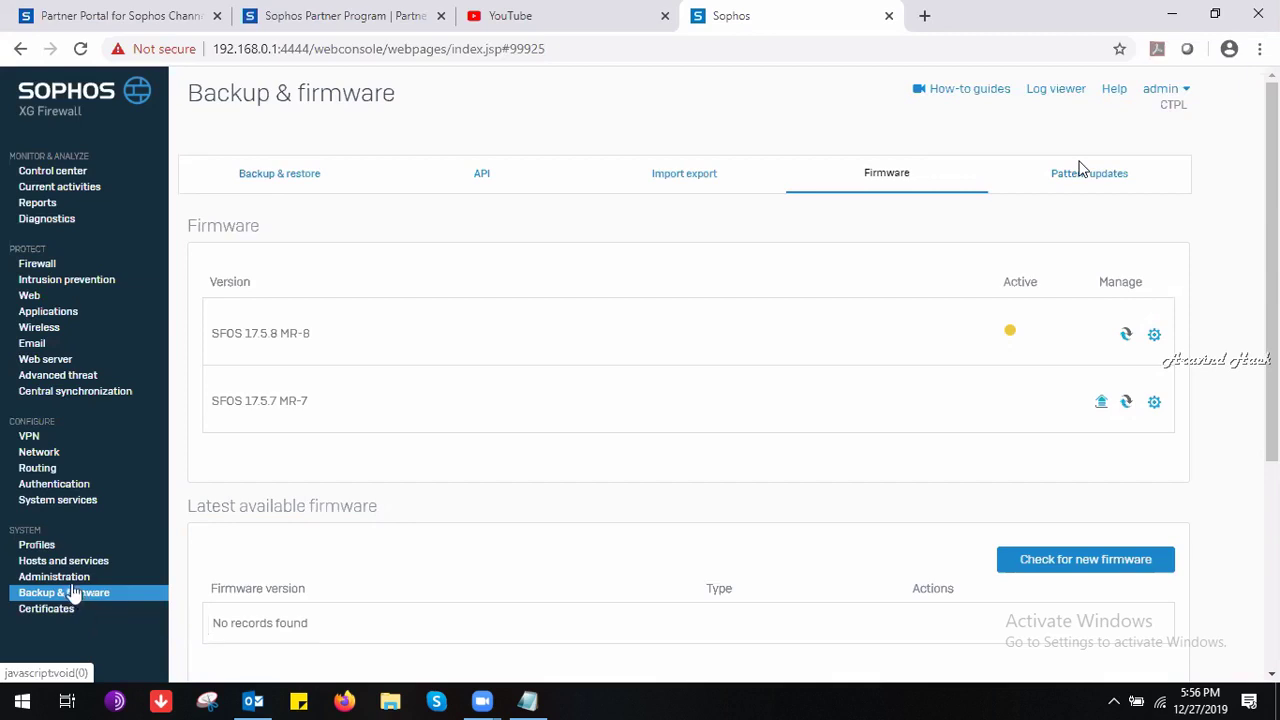
View the Central management tab under Administration, then go to Advanced threat.
{"action": "left_click", "coordinate": [72, 577]}
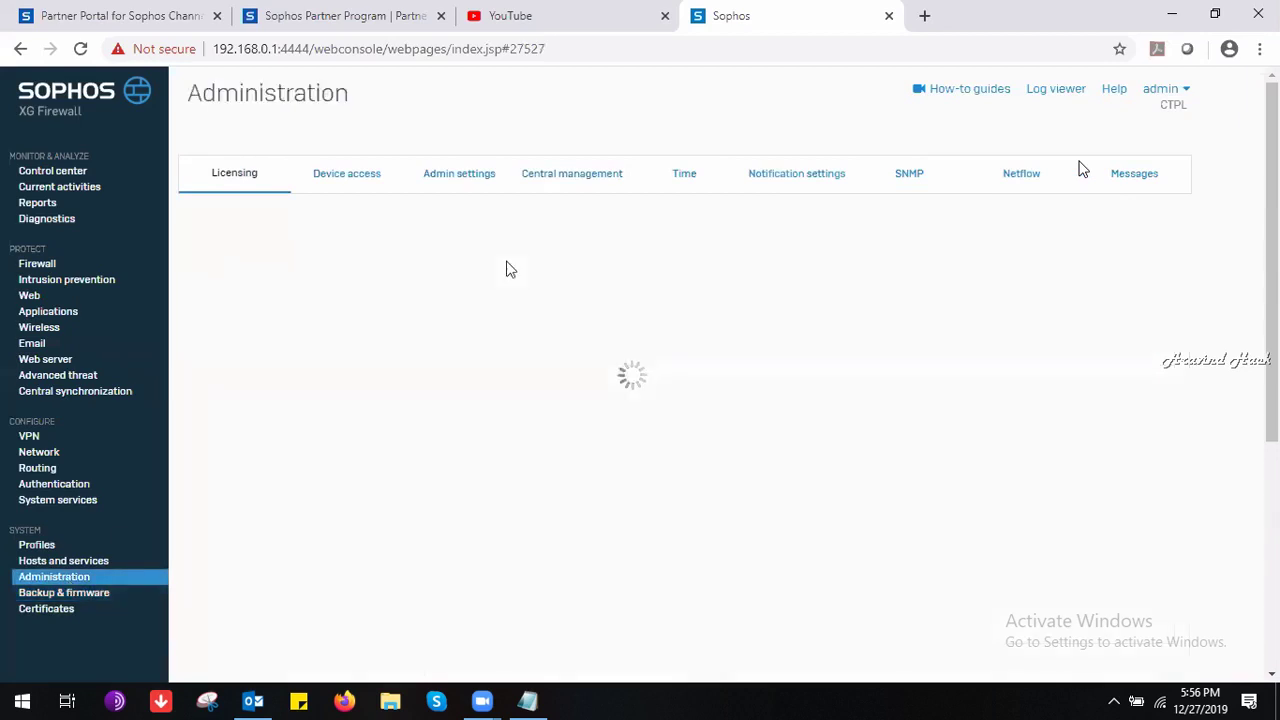
{"action": "left_click", "coordinate": [578, 195]}
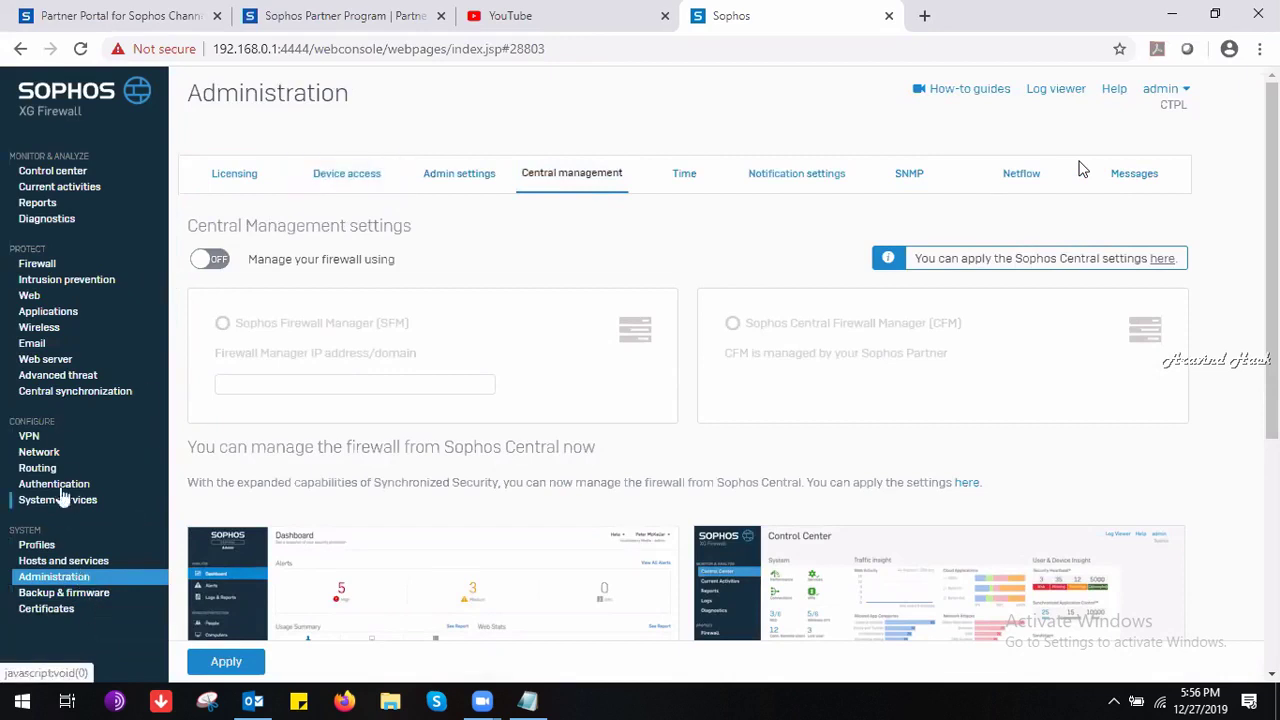
{"action": "left_click", "coordinate": [75, 380]}
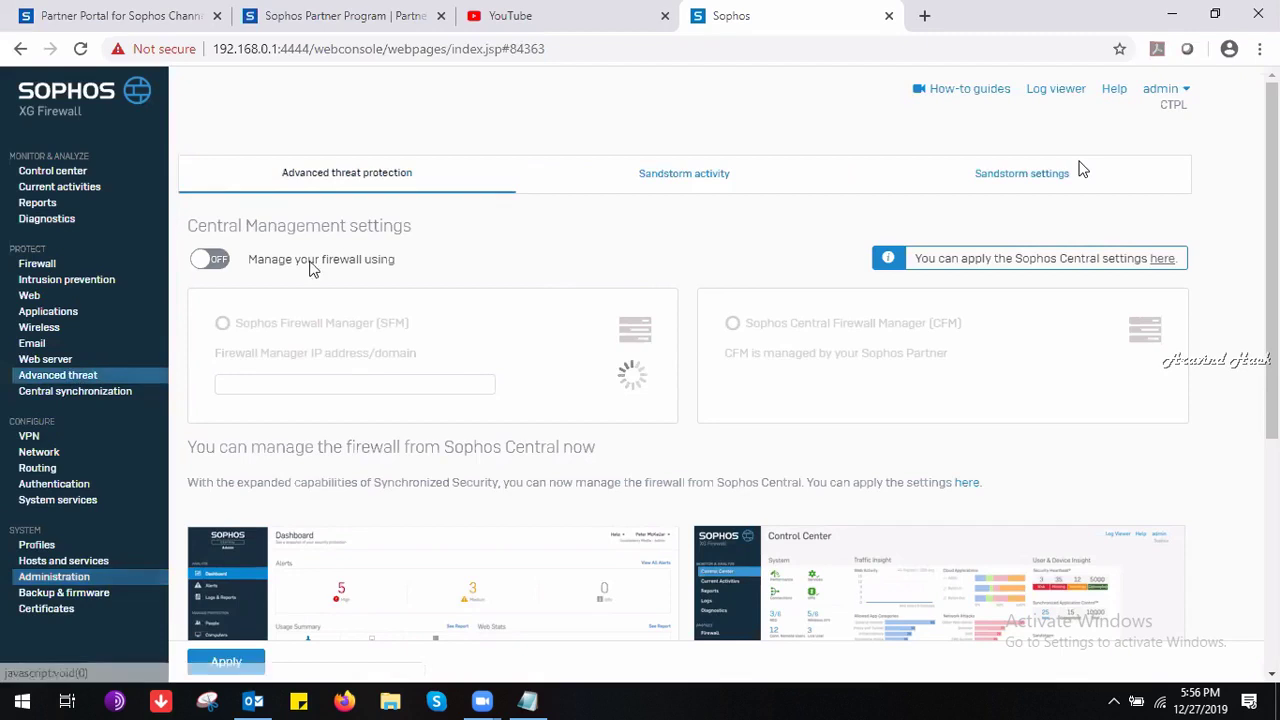
Inspect Sandstorm activity and the data center and excluded file-type options in Sandstorm settings without changes.
{"action": "left_click", "coordinate": [670, 193]}
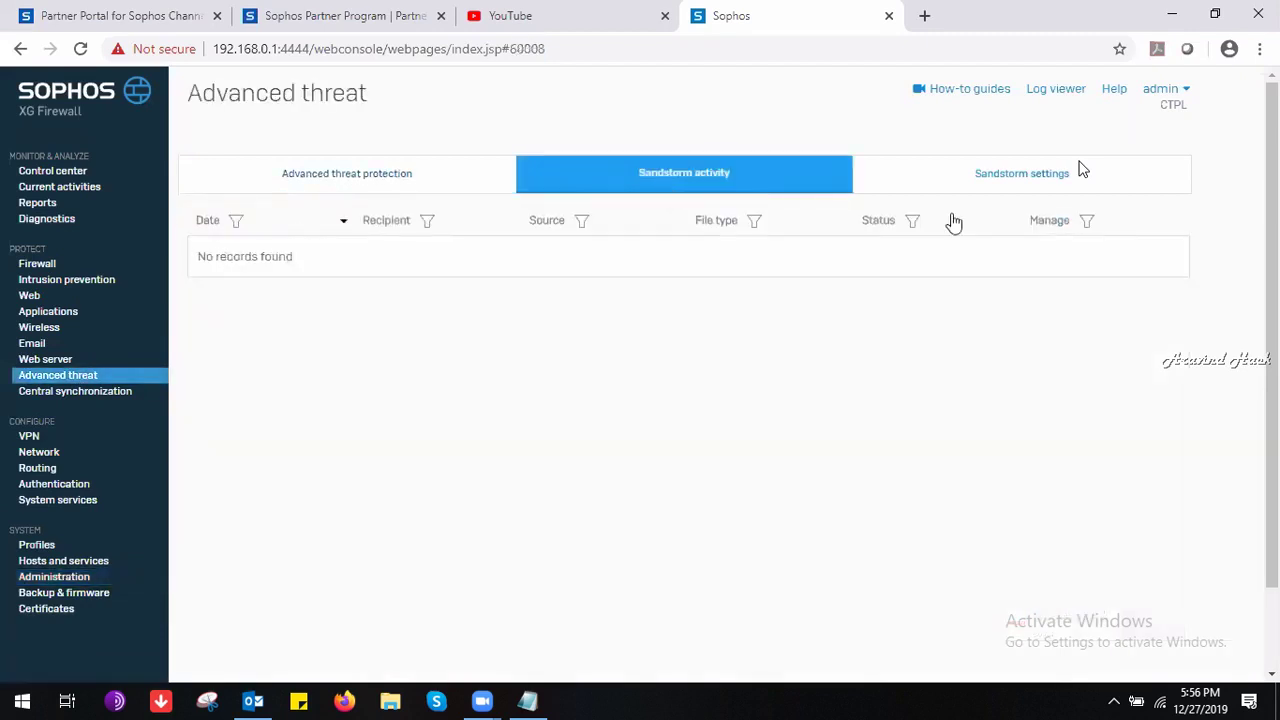
{"action": "left_click", "coordinate": [1018, 173]}
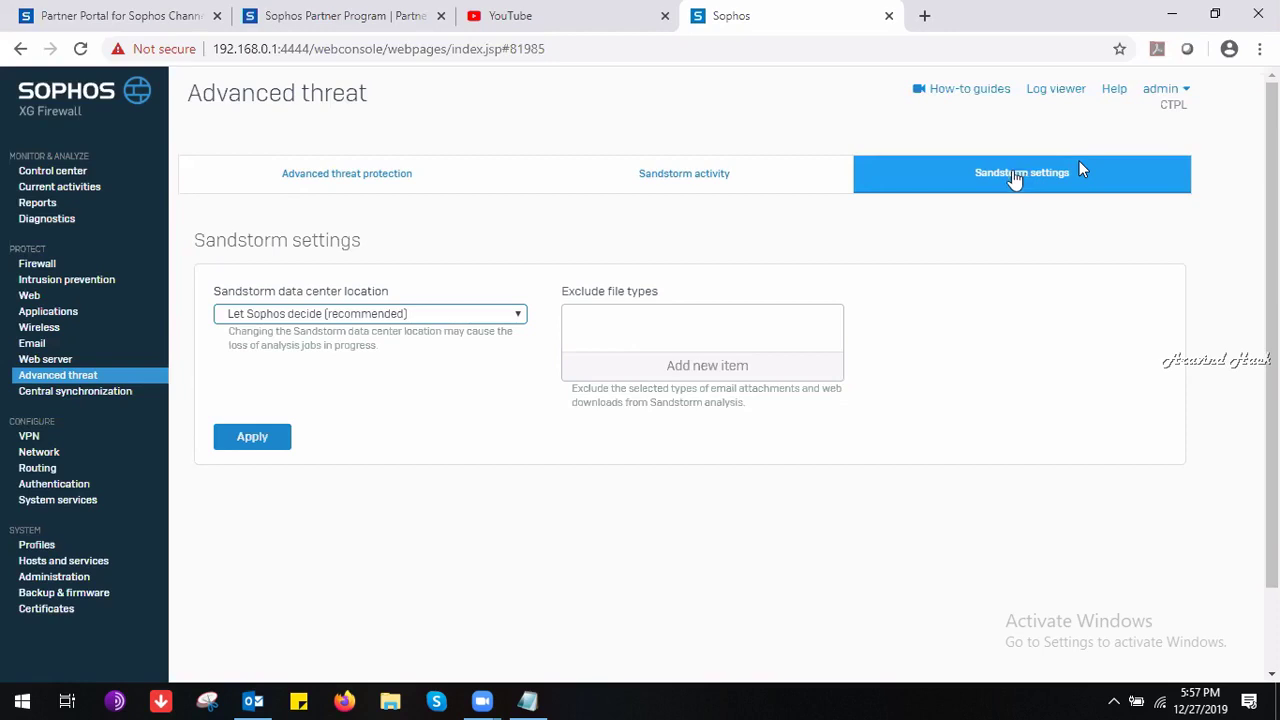
{"action": "left_click", "coordinate": [430, 321]}
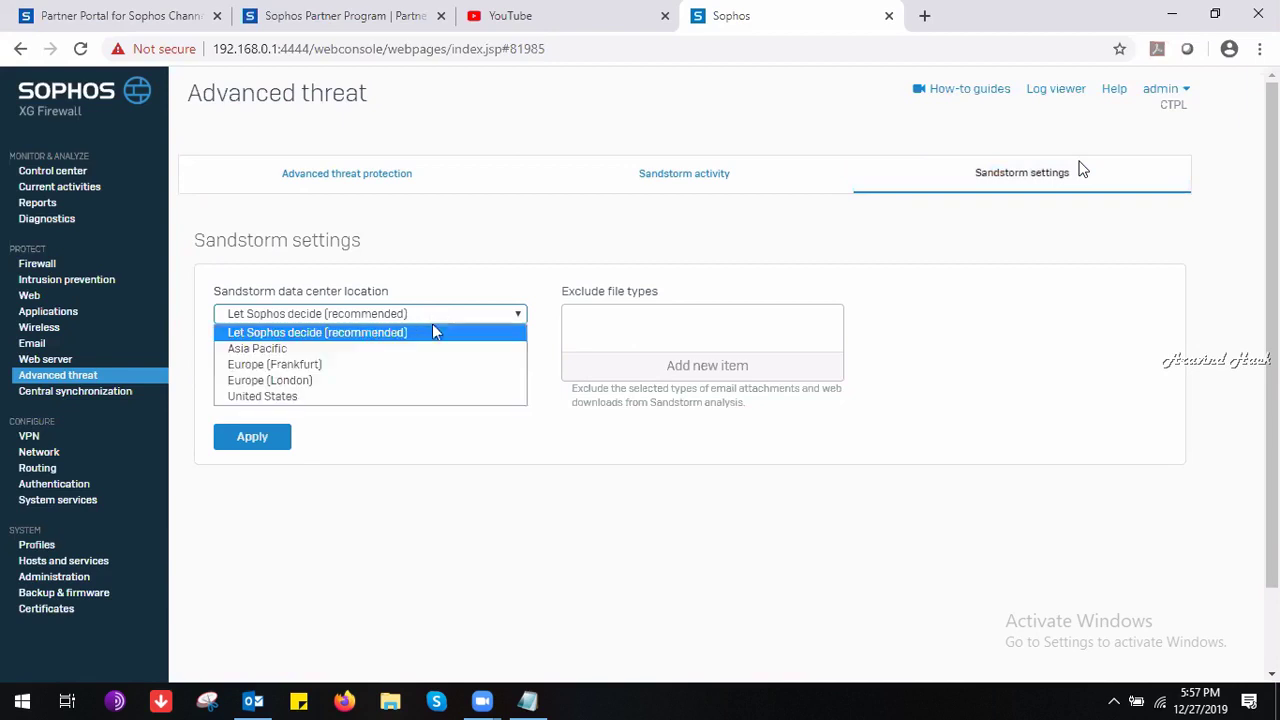
{"action": "left_click", "coordinate": [680, 370]}
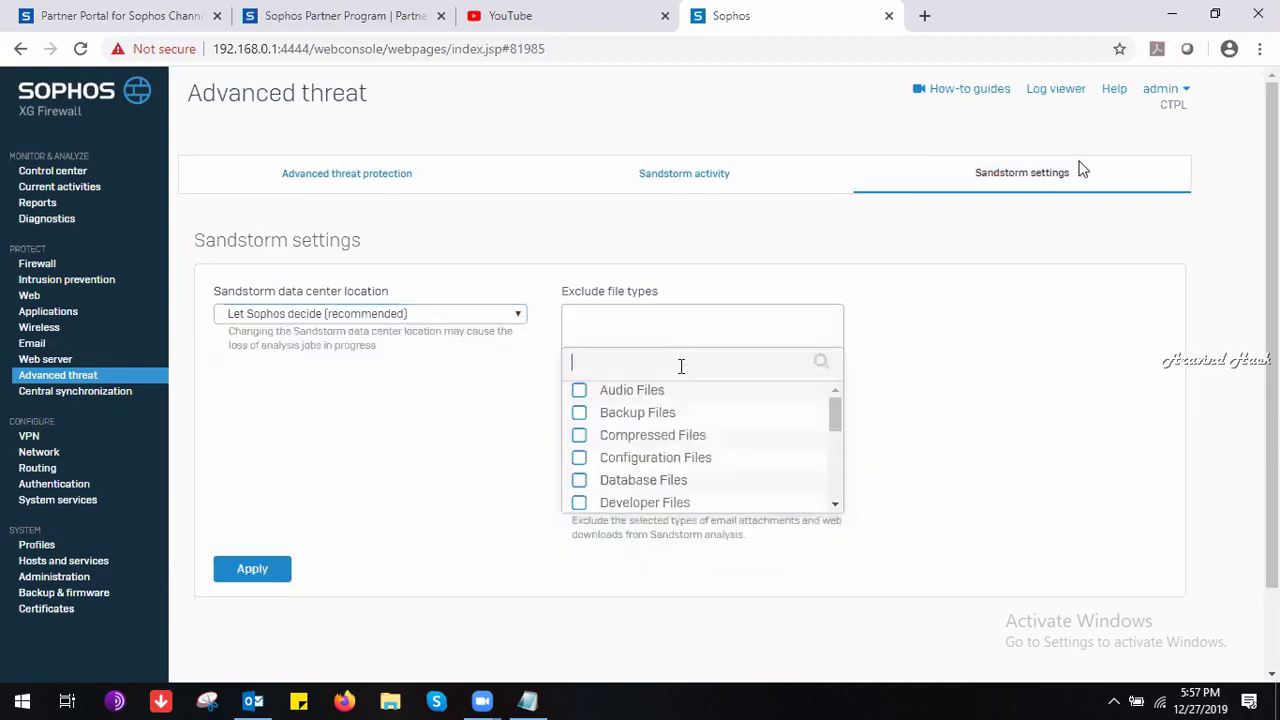
{"action": "left_click", "coordinate": [949, 393]}
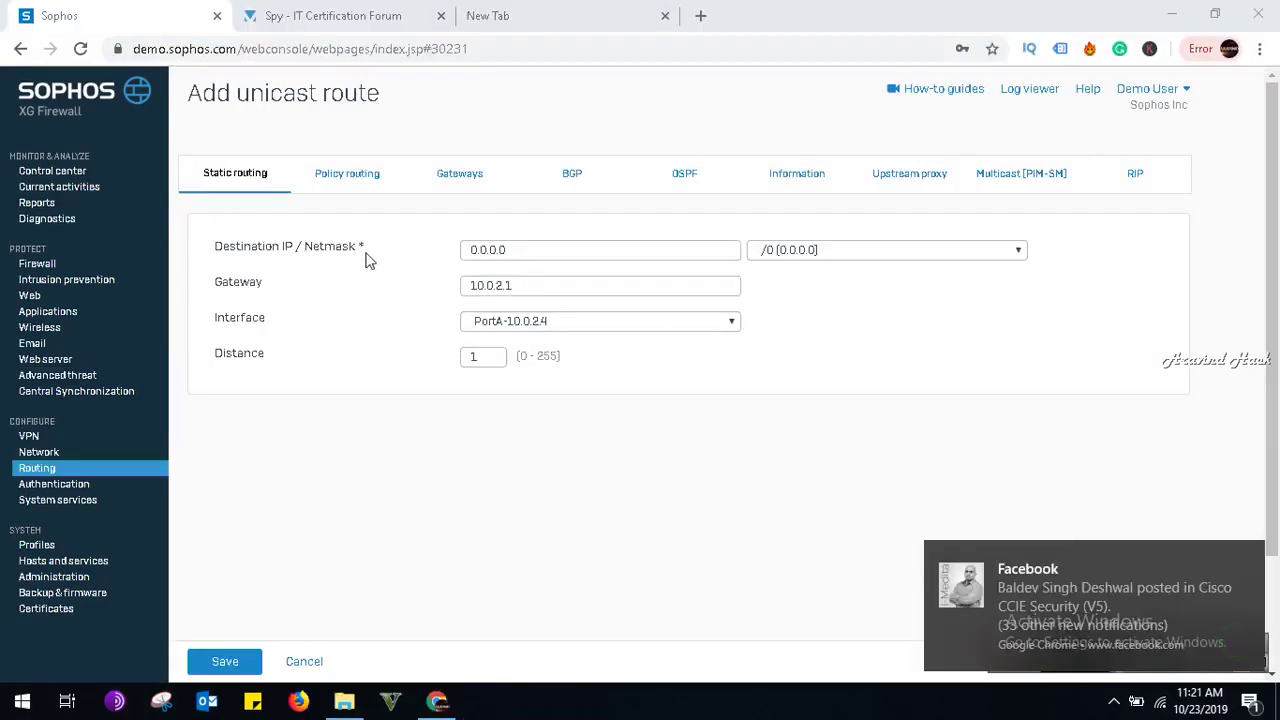
Start a new IPv4 unicast static route with destination 10.0.0.0 and netmask /8 (255.0.0.0).
{"action": "left_click", "coordinate": [1245, 558]}
{"action": "left_click", "coordinate": [241, 174]}
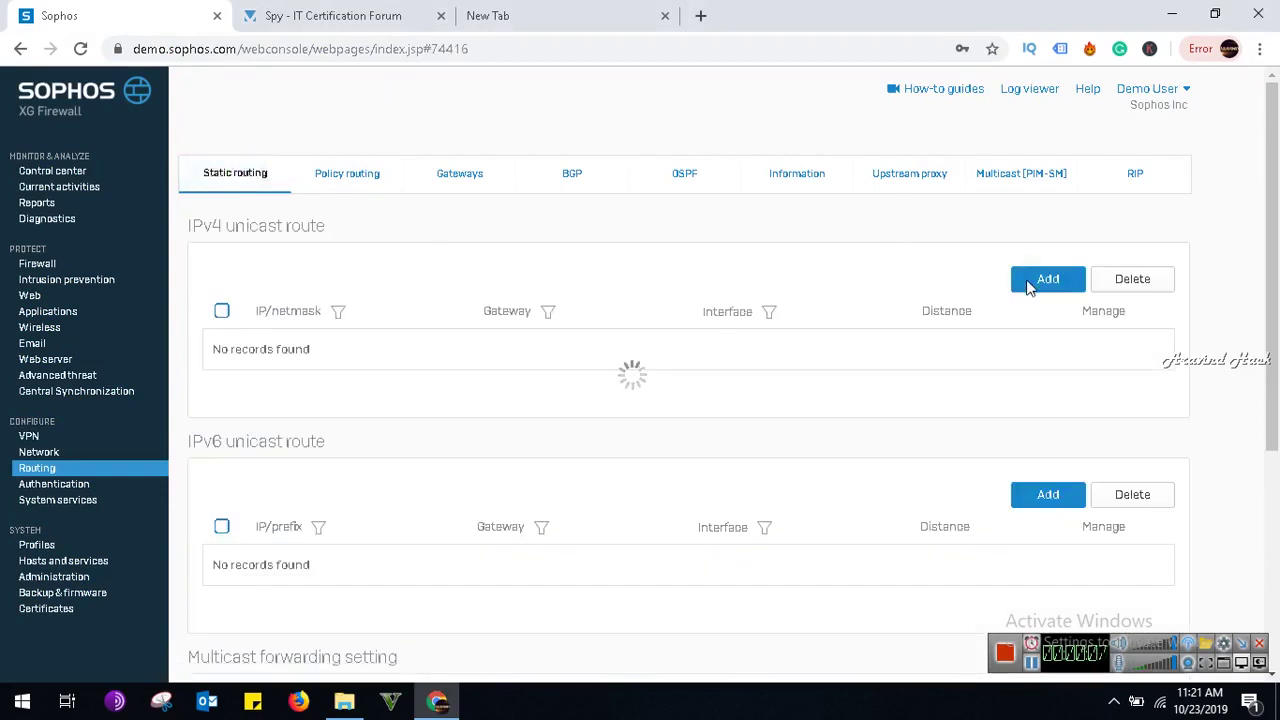
{"action": "left_click", "coordinate": [1030, 287]}
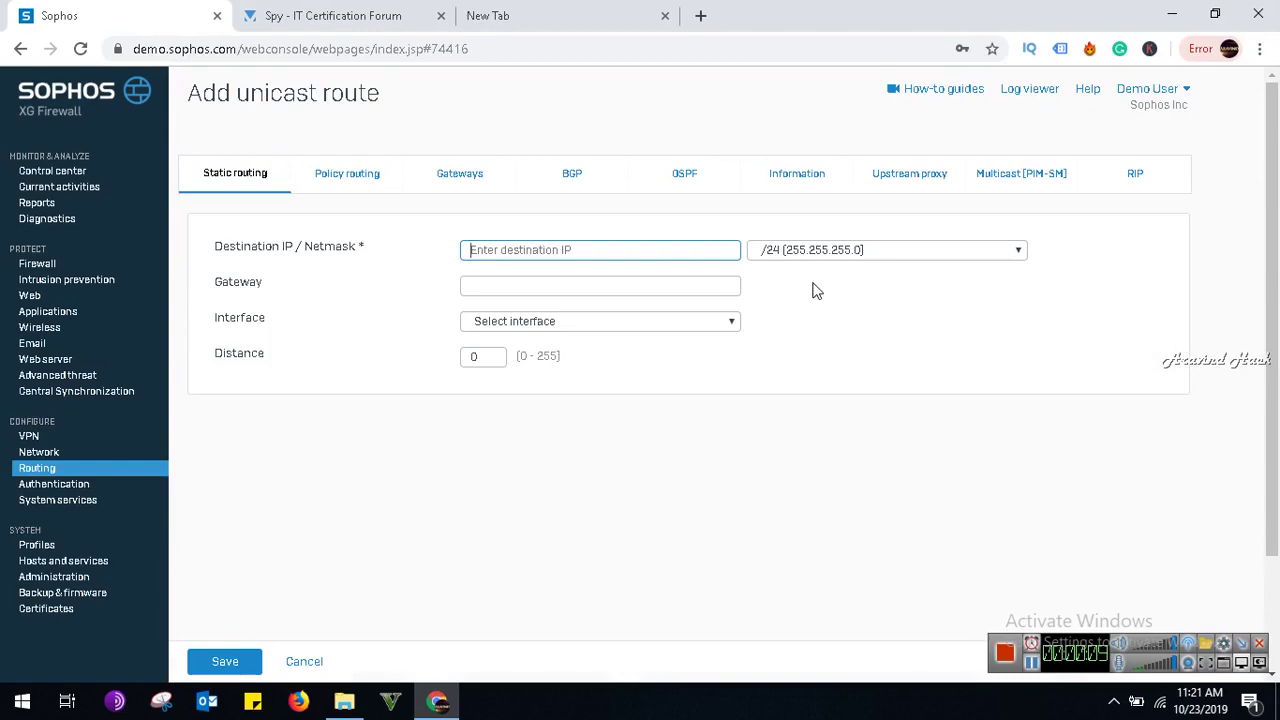
{"action": "left_click", "coordinate": [578, 246]}
{"action": "type", "text": "1"}
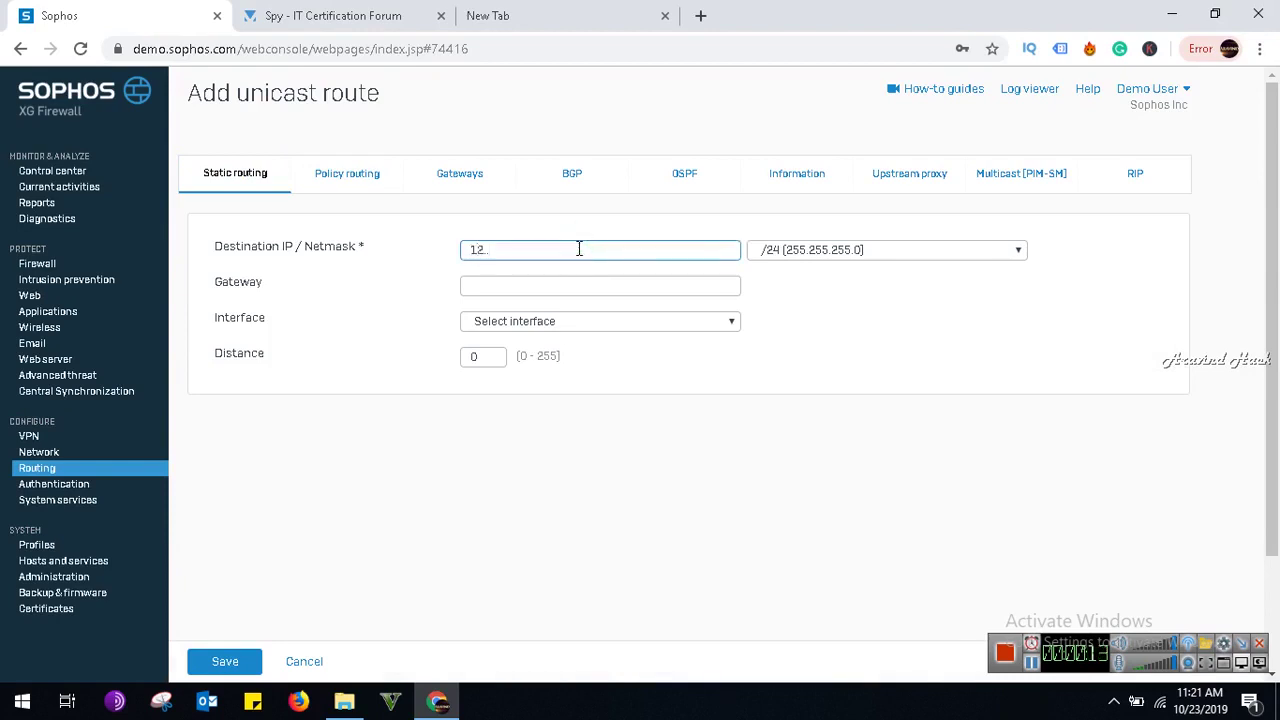
{"action": "key", "text": "BackSpace"}
{"action": "type", "text": "10.0.0.0"}
{"action": "left_click", "coordinate": [765, 250]}
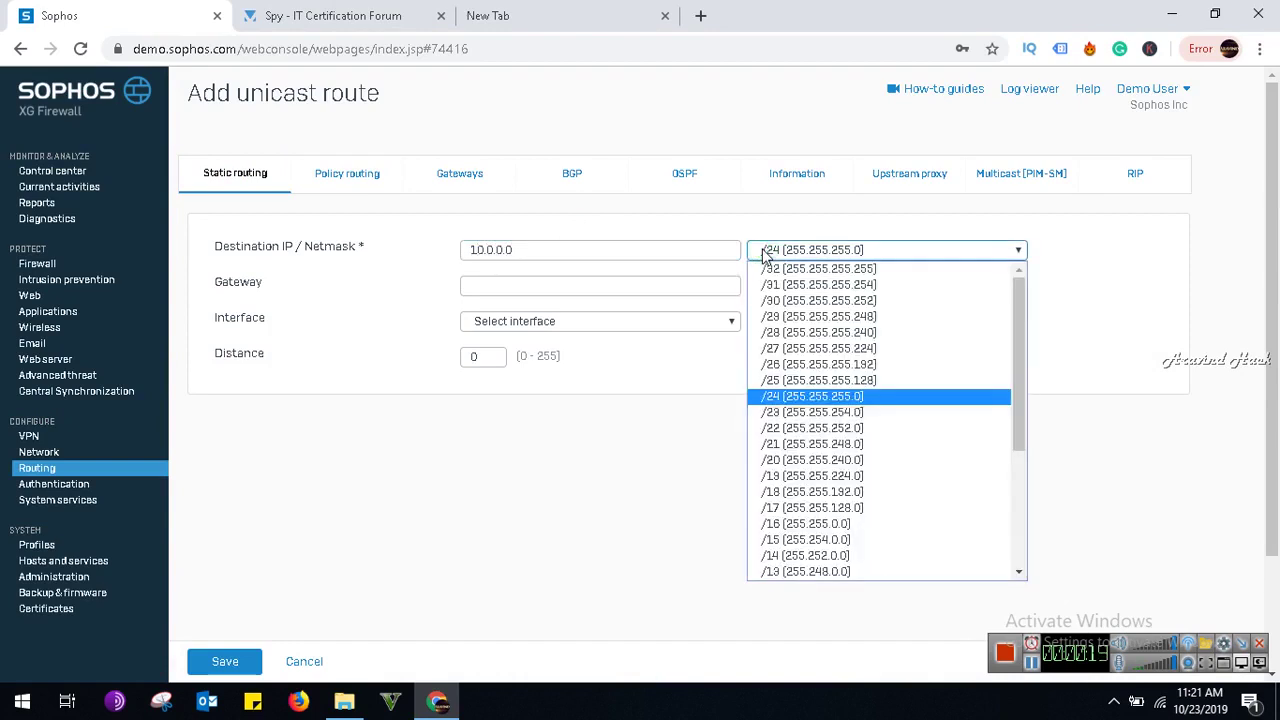
{"action": "scroll", "coordinate": [788, 560], "scroll_direction": "down", "scroll_amount": 3}
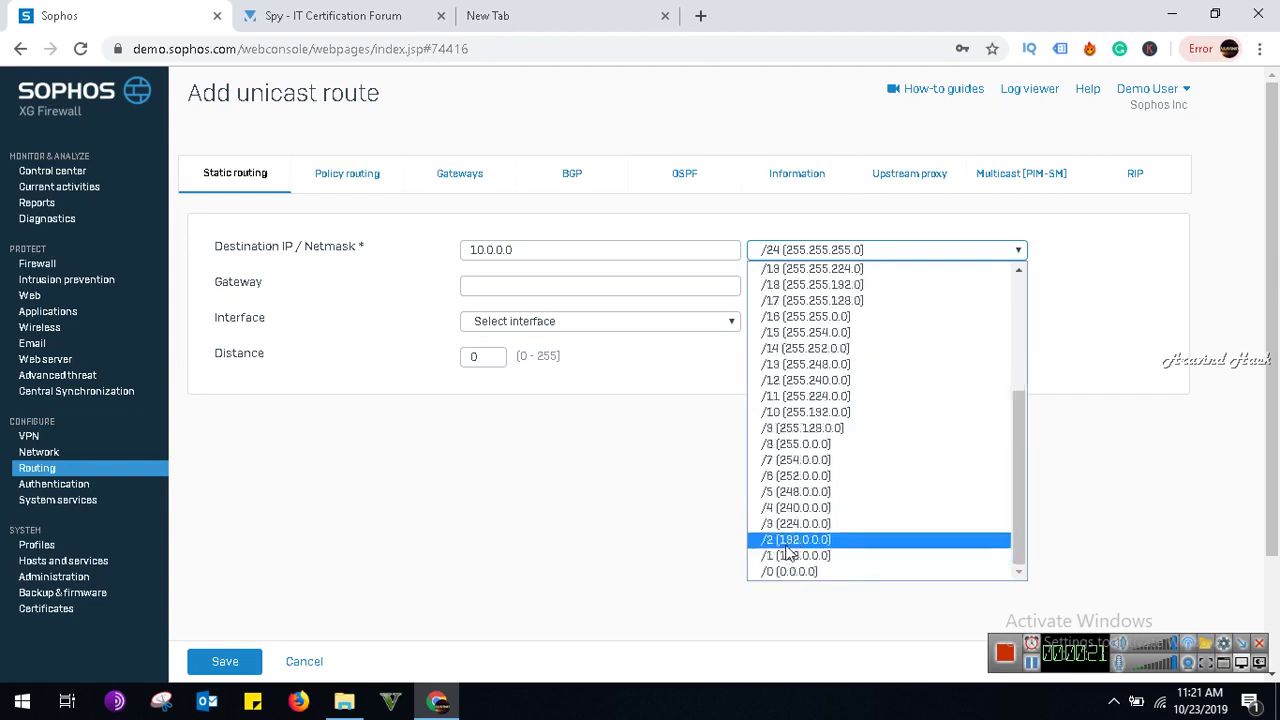
{"action": "left_click", "coordinate": [795, 444]}
Enter the gateway, choose interface PortB-10.0.1.4, and set the route distance to 5.
{"action": "left_click", "coordinate": [524, 286]}
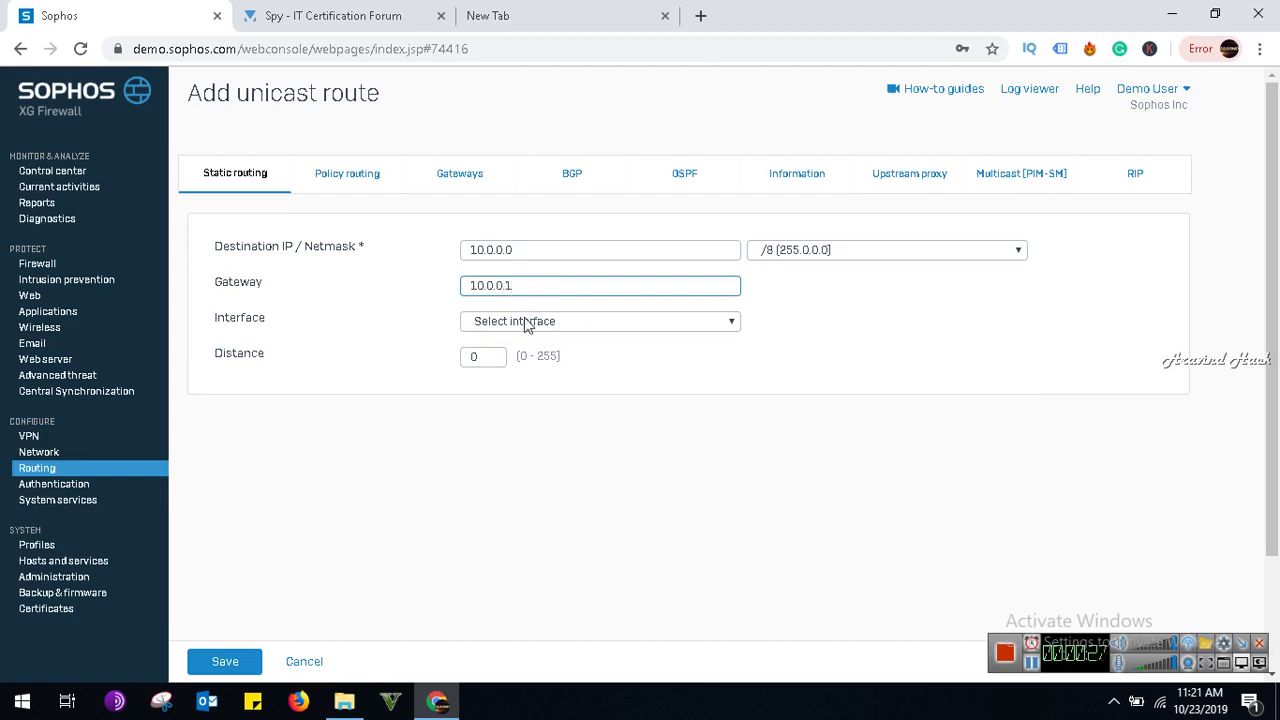
{"action": "left_click", "coordinate": [524, 322]}
{"action": "left_click", "coordinate": [519, 373]}
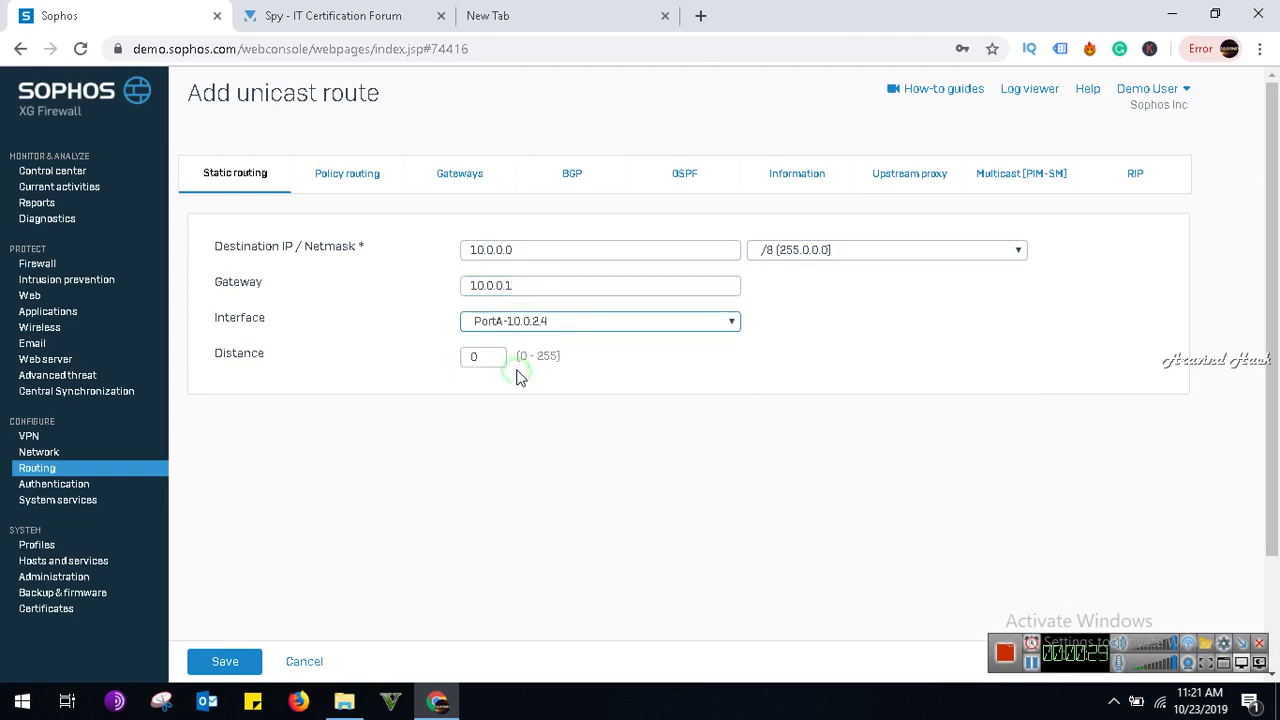
{"action": "left_click", "coordinate": [522, 326]}
{"action": "left_click", "coordinate": [512, 436]}
{"action": "left_click", "coordinate": [481, 355]}
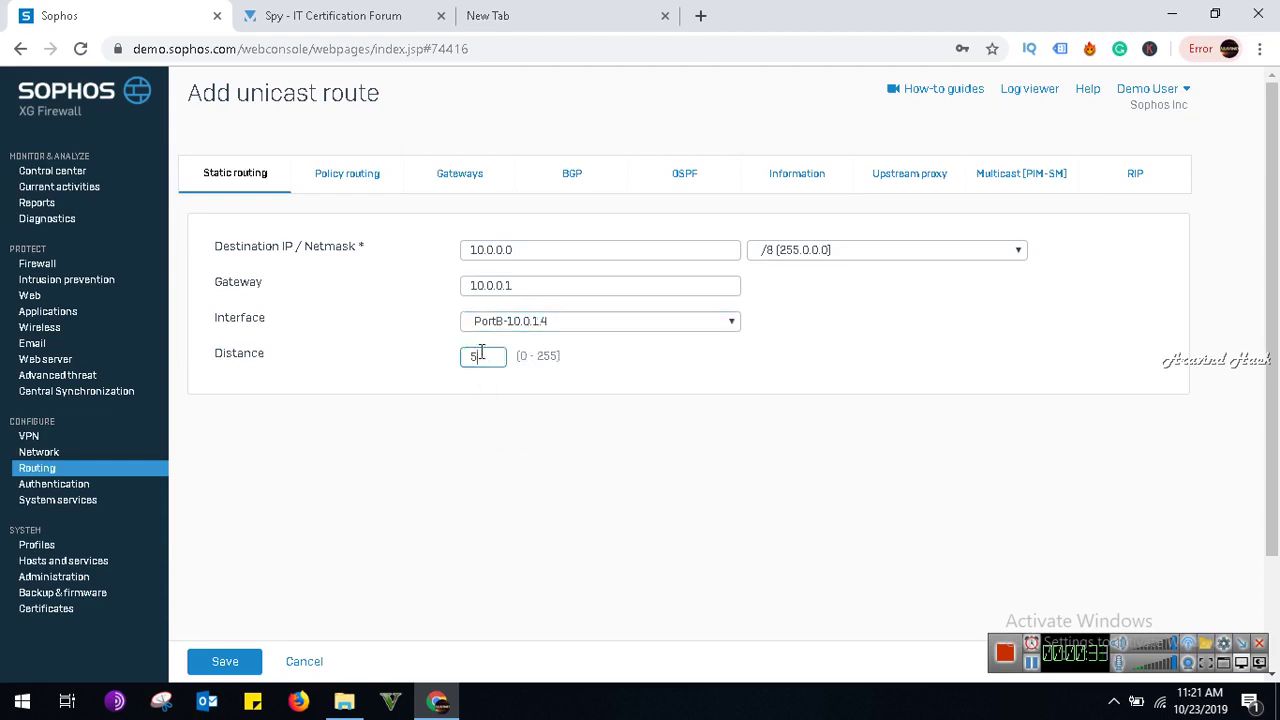
Clear the same-network save errors by correcting the gateway to 10.0.1.1 and save the route.
{"action": "left_click", "coordinate": [240, 662]}
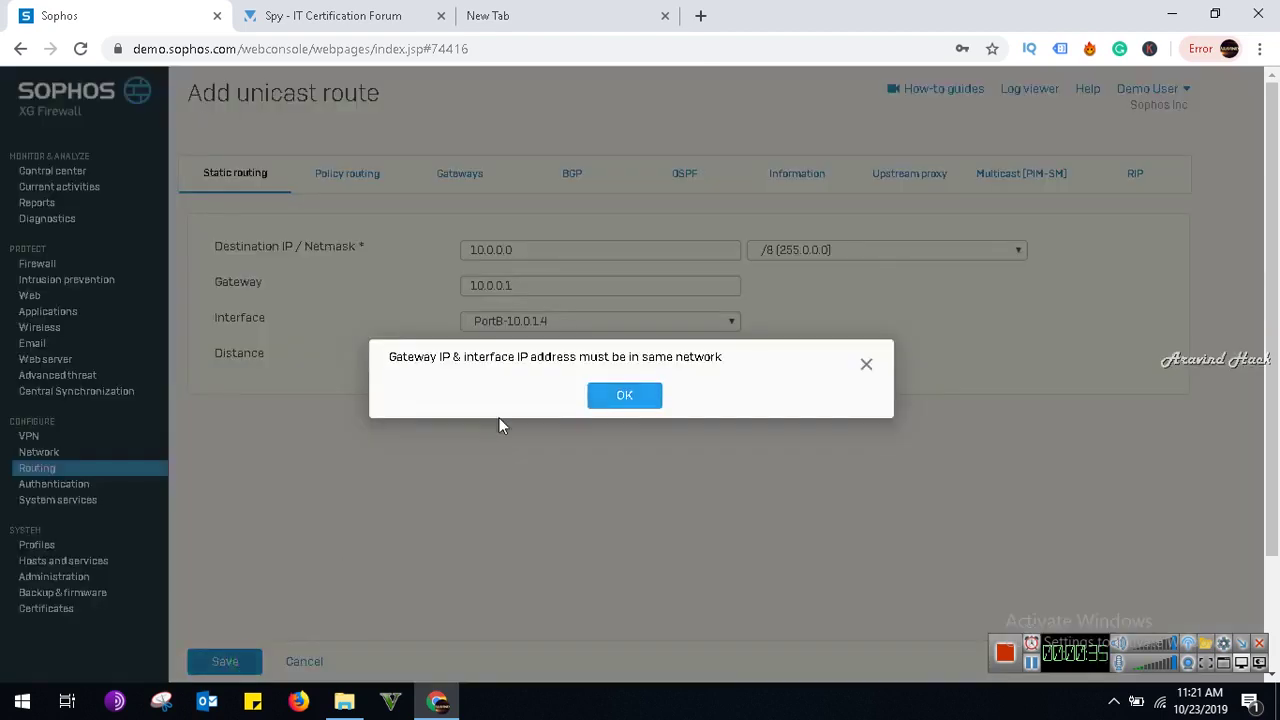
{"action": "left_click", "coordinate": [606, 402]}
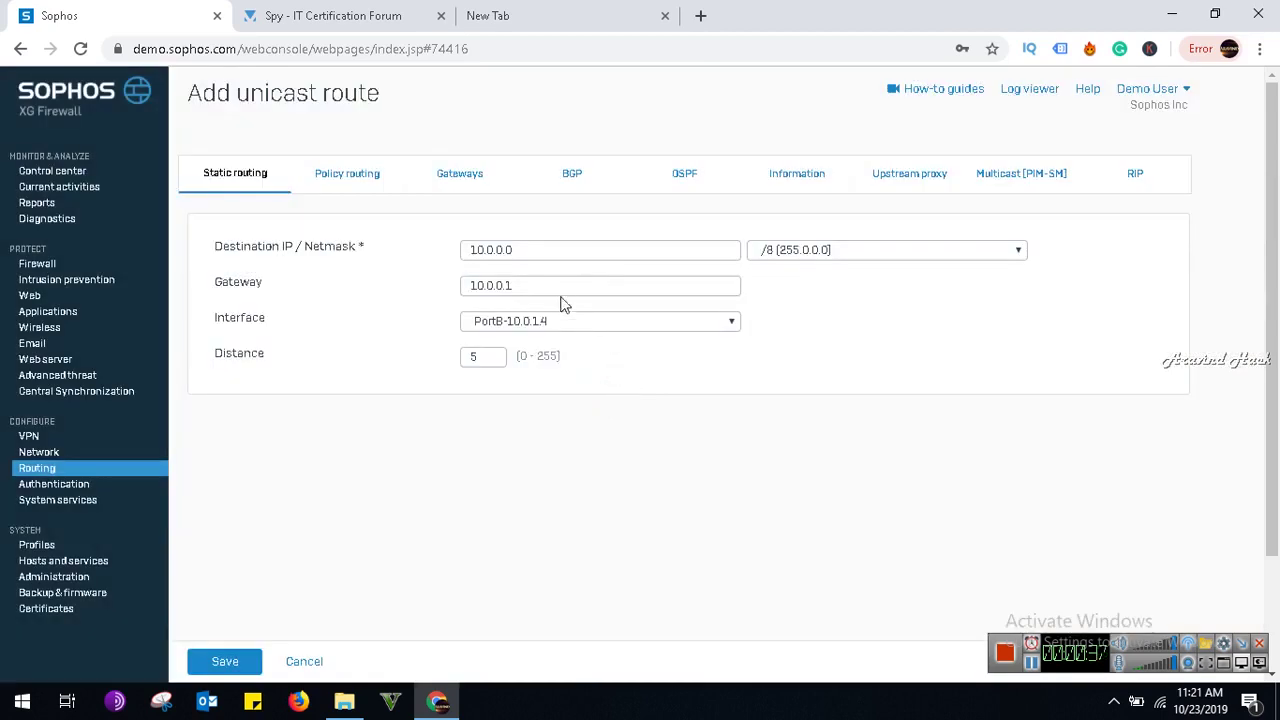
{"action": "left_click", "coordinate": [234, 660]}
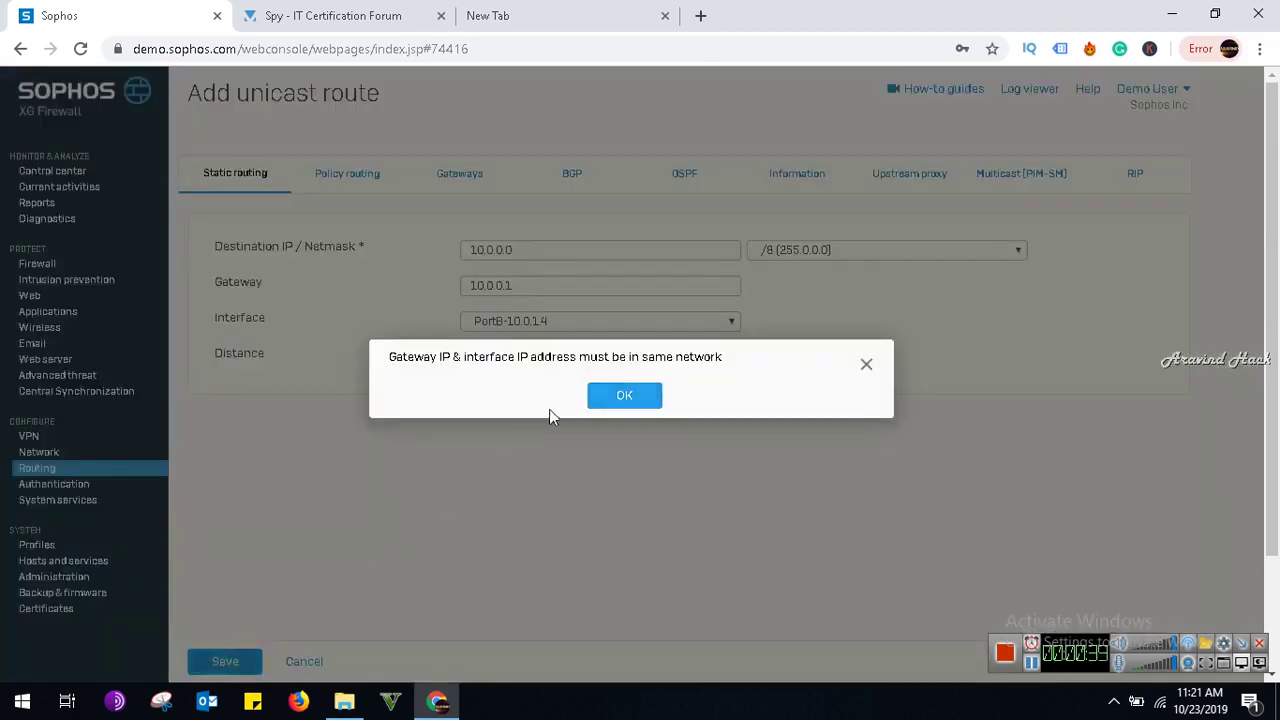
{"action": "left_click", "coordinate": [606, 402]}
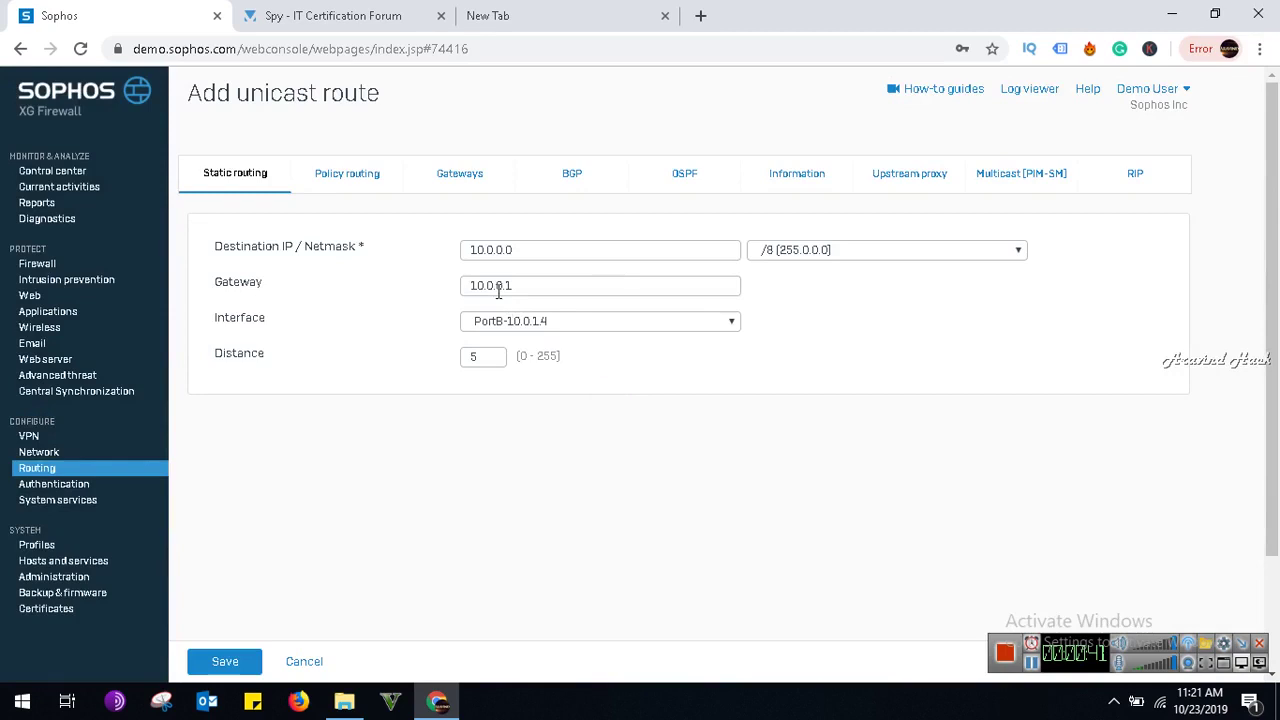
{"action": "left_click", "coordinate": [517, 285]}
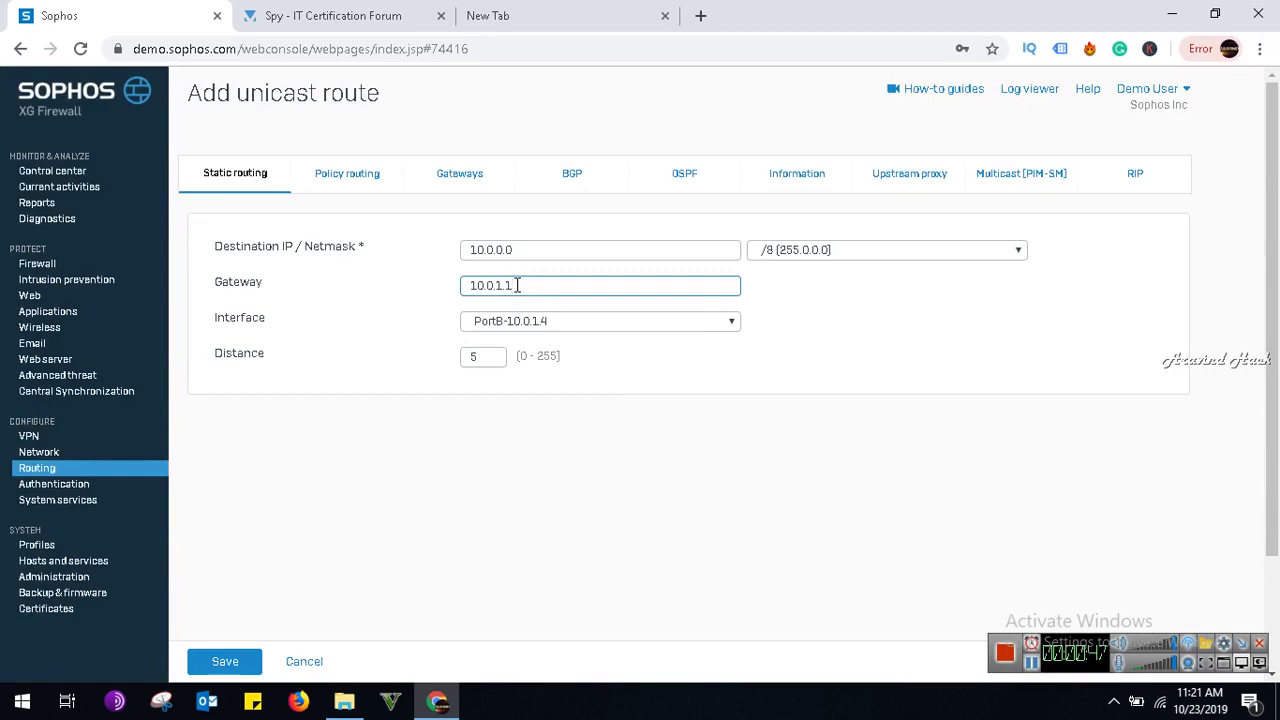
{"action": "left_click", "coordinate": [224, 662]}
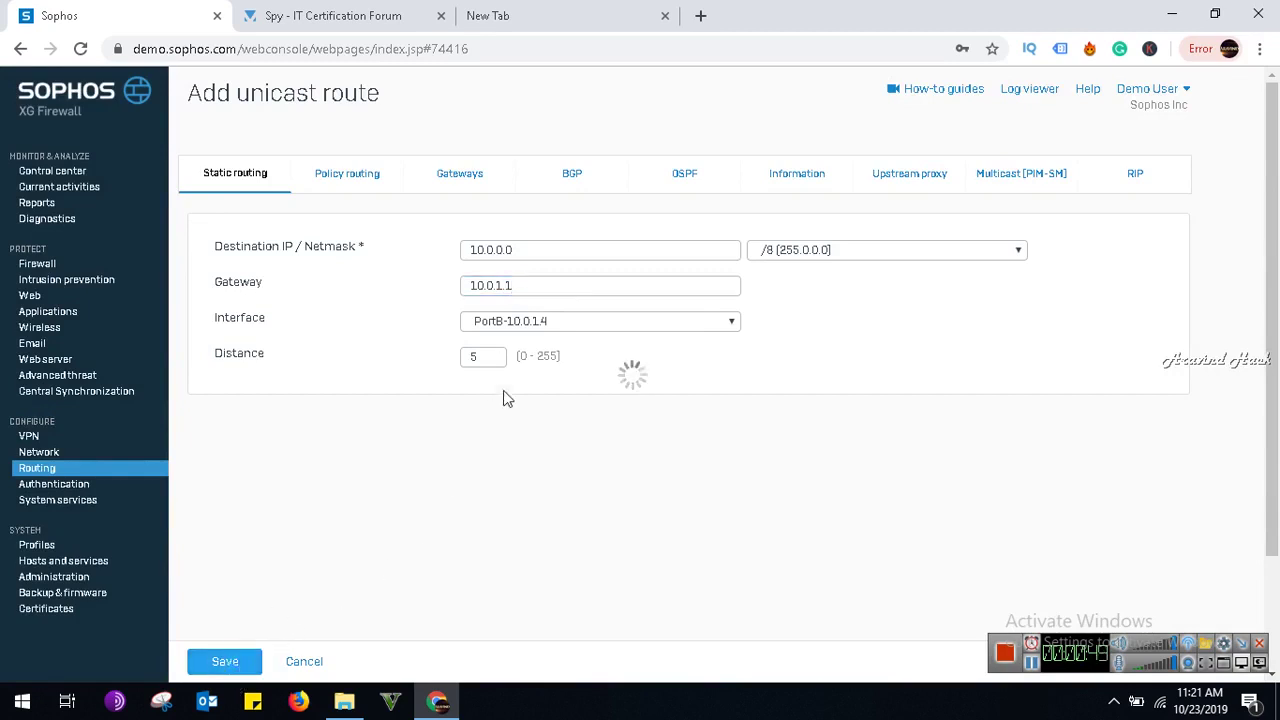